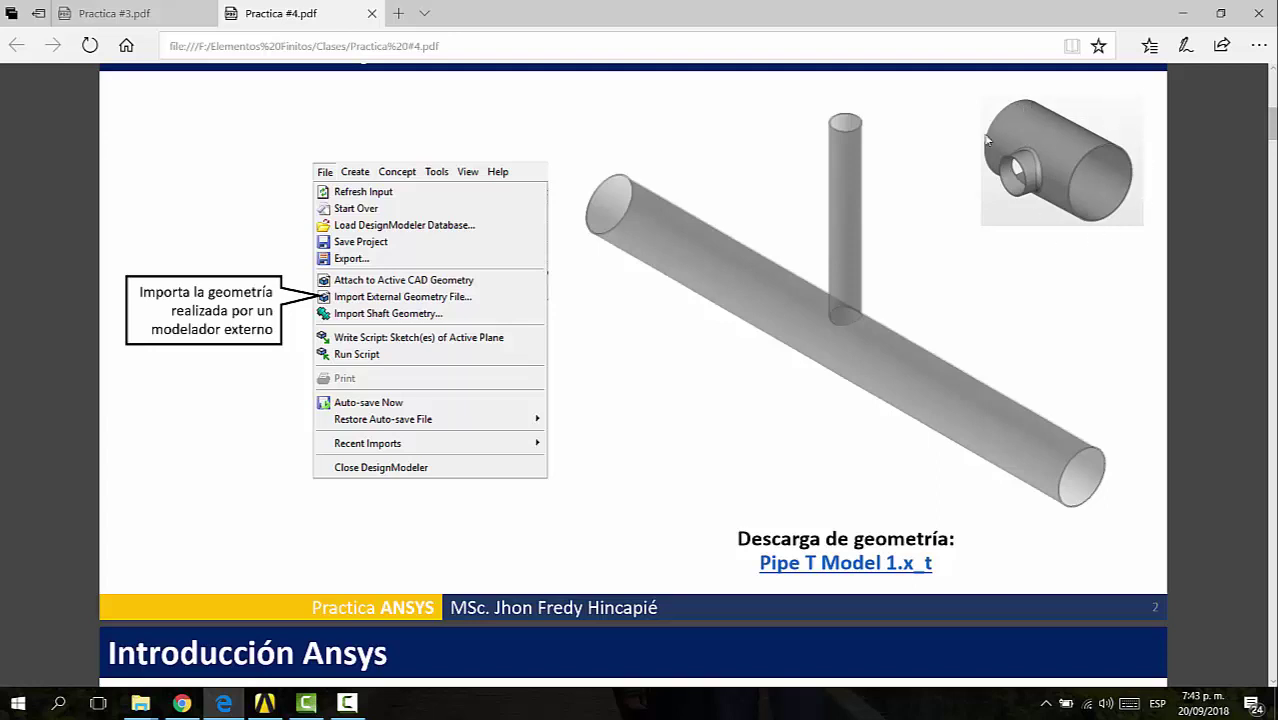
Switch to Workbench, add a Static Structural system to the project schematic and open its Geometry in DesignModeler.
{"action": "left_click", "coordinate": [264, 703]}
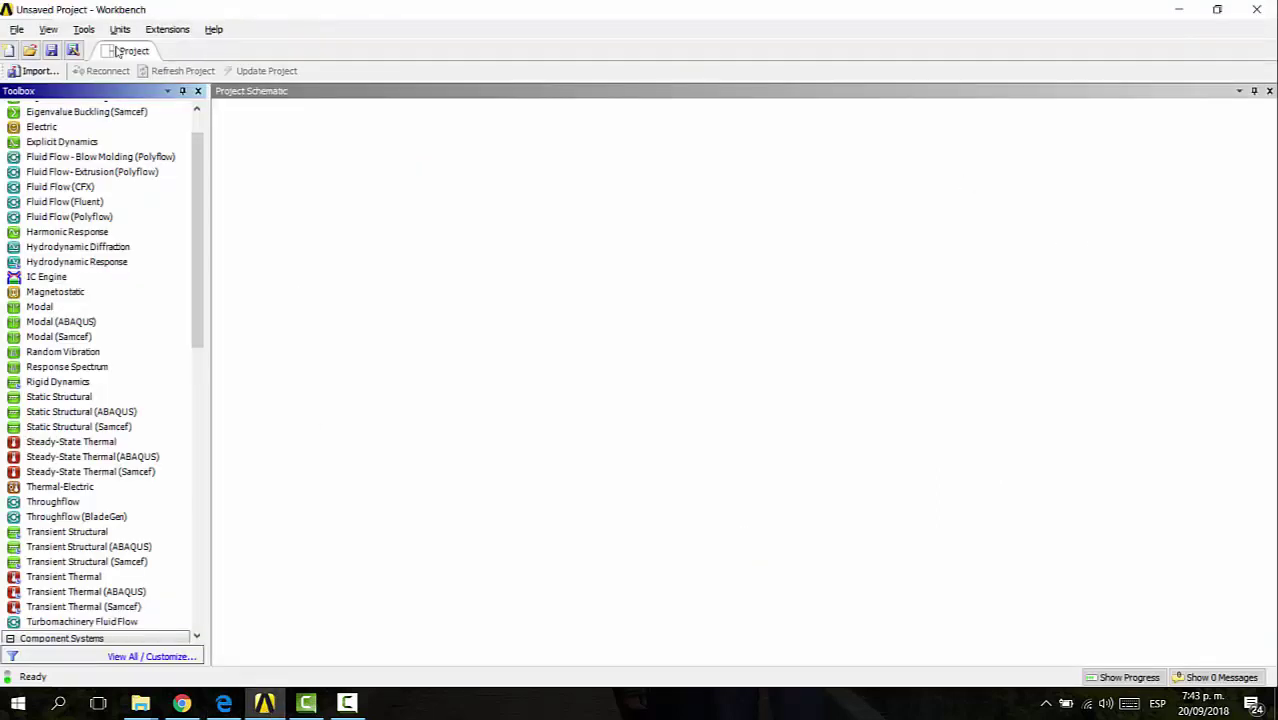
{"action": "double_click", "coordinate": [66, 401]}
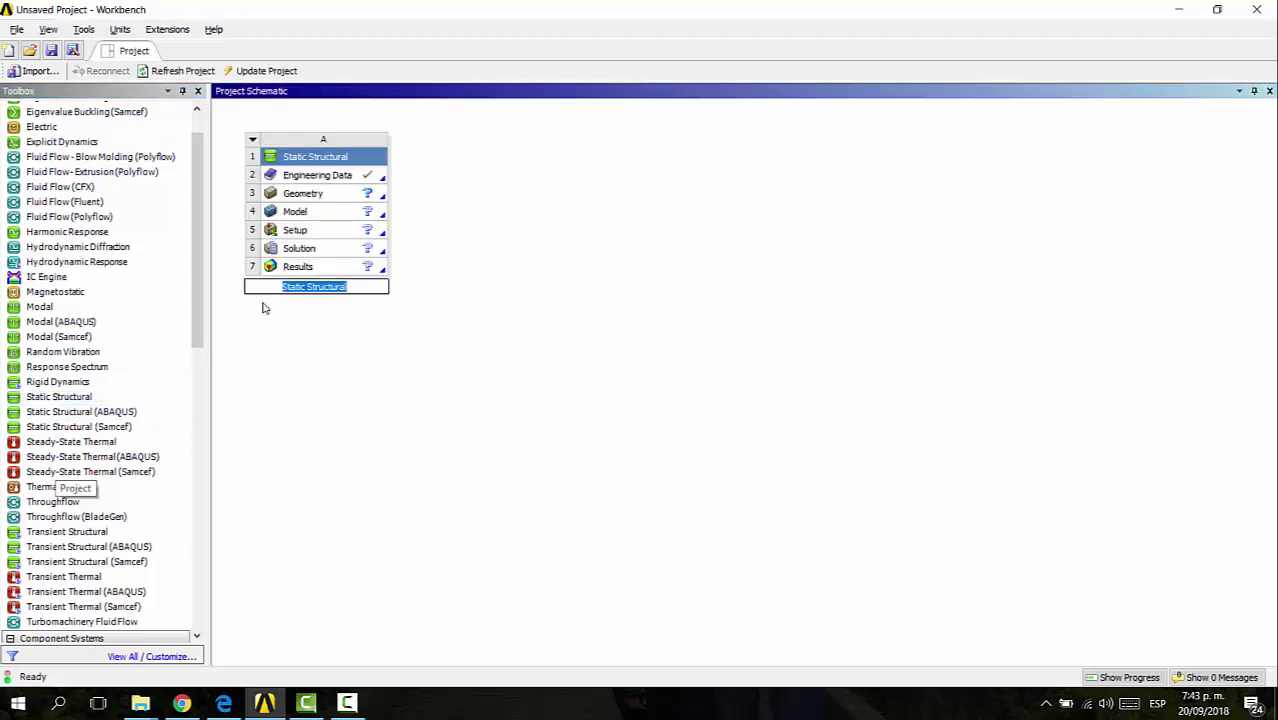
{"action": "key", "text": "Return"}
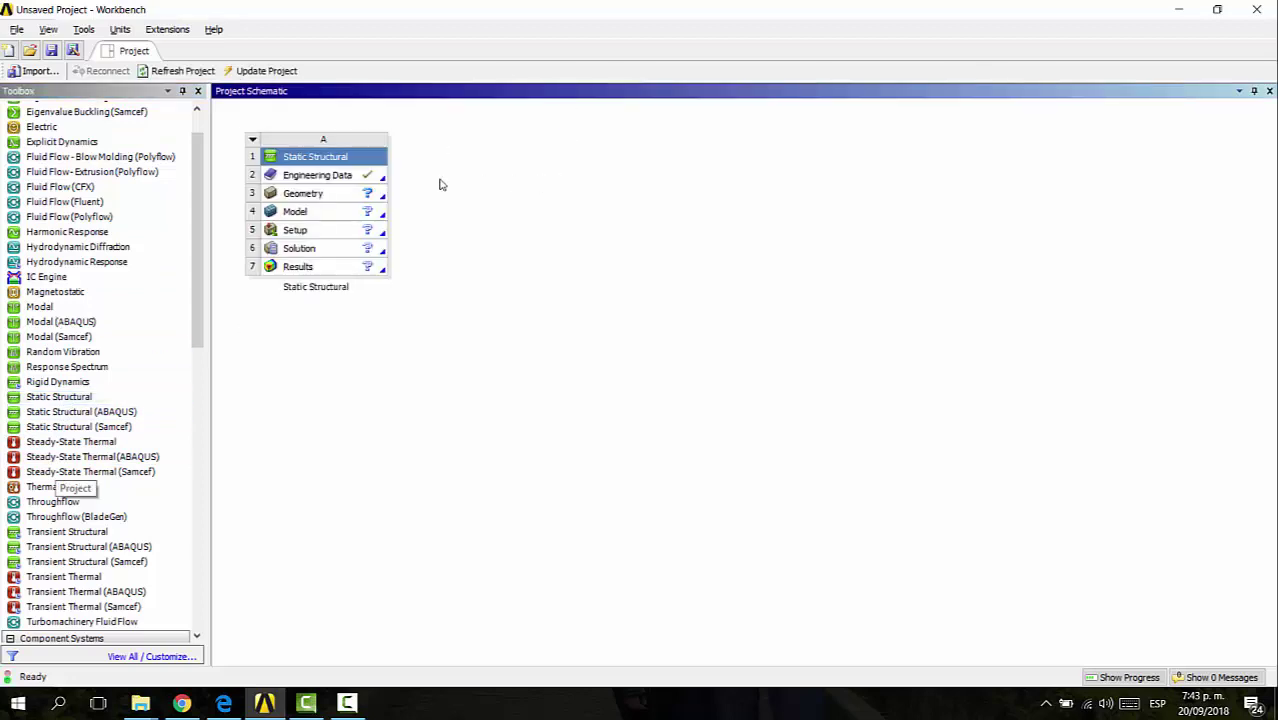
{"action": "double_click", "coordinate": [307, 195]}
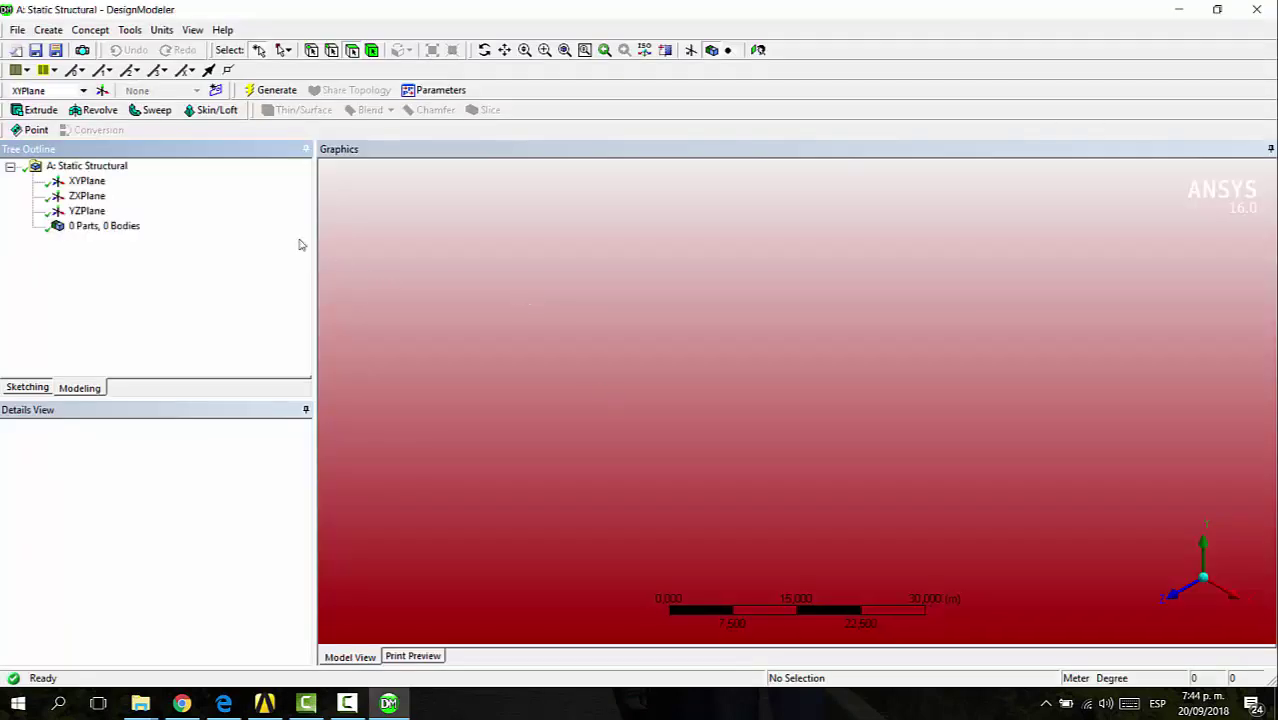
Import the external geometry file Pipe T Model 1.x_t and generate the model.
{"action": "left_click", "coordinate": [22, 33]}
{"action": "left_click", "coordinate": [115, 157]}
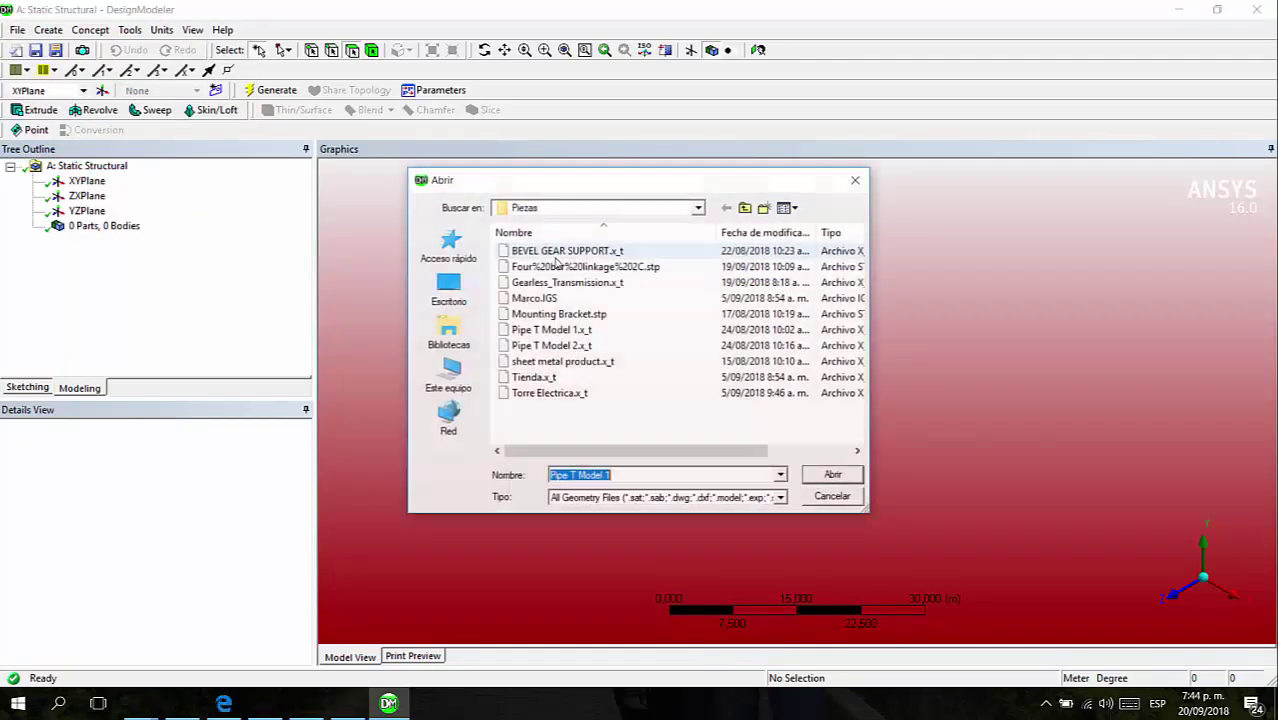
{"action": "double_click", "coordinate": [552, 329]}
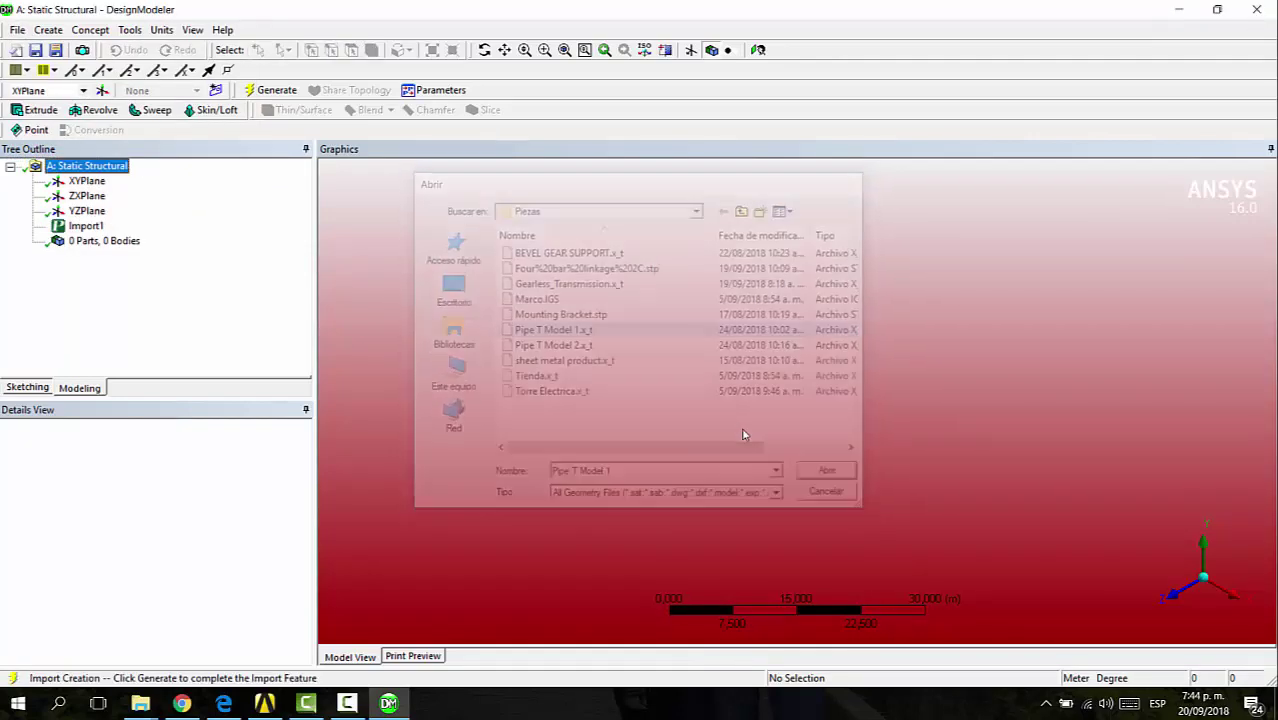
{"action": "left_click", "coordinate": [272, 90]}
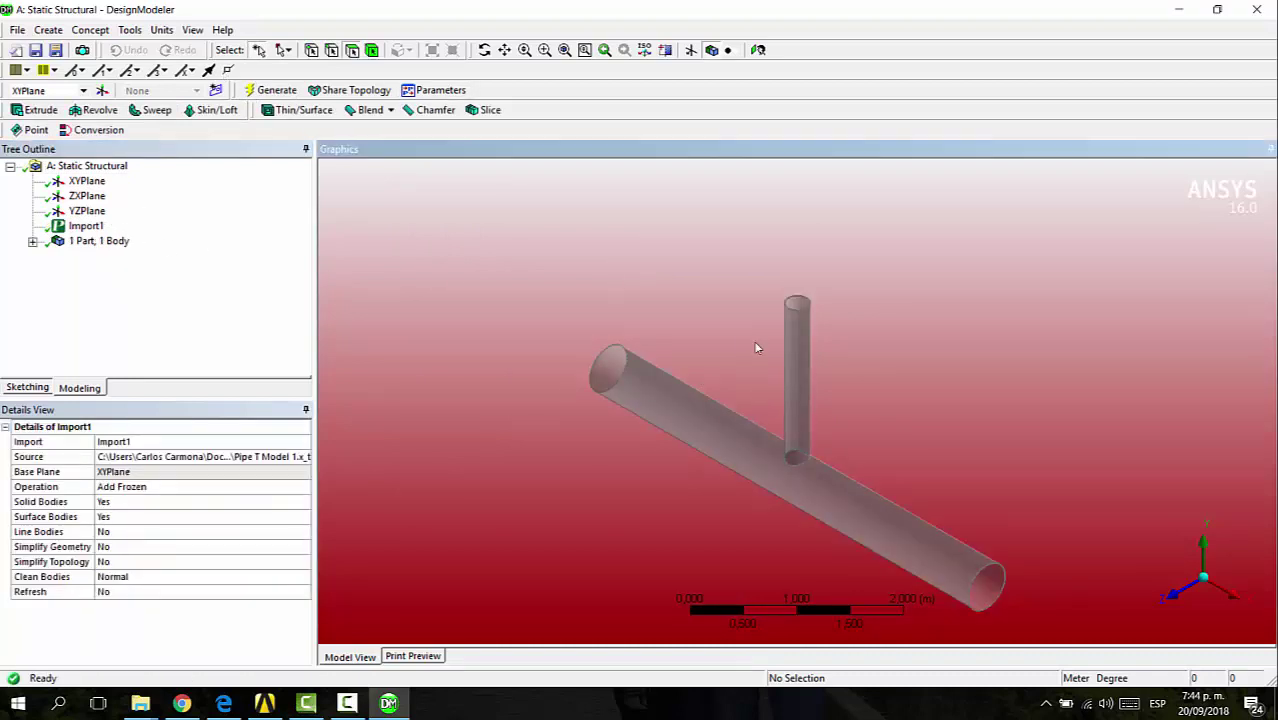
Generate a surface from the outer face of the long main pipe with Surfaces From Faces, keeping the Add Frozen operation.
{"action": "left_click", "coordinate": [48, 30]}
{"action": "mouse_move", "coordinate": [130, 31]}
{"action": "mouse_move", "coordinate": [90, 30]}
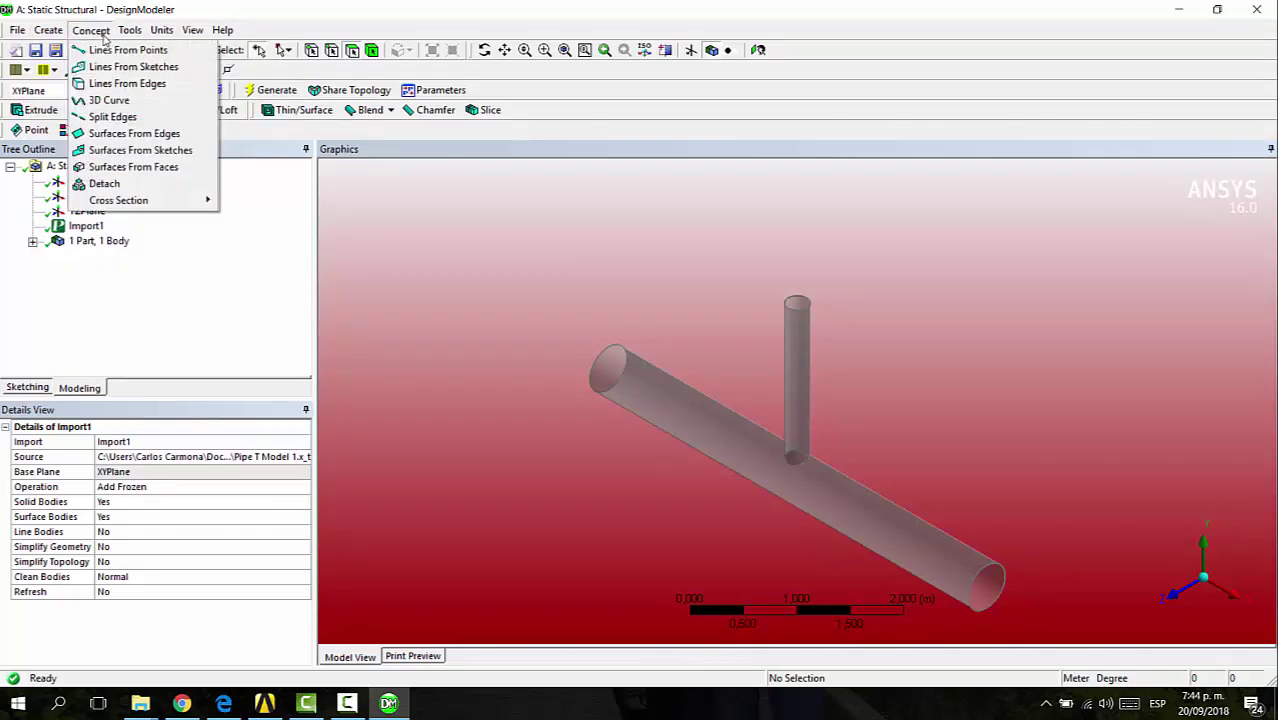
{"action": "left_click", "coordinate": [133, 166]}
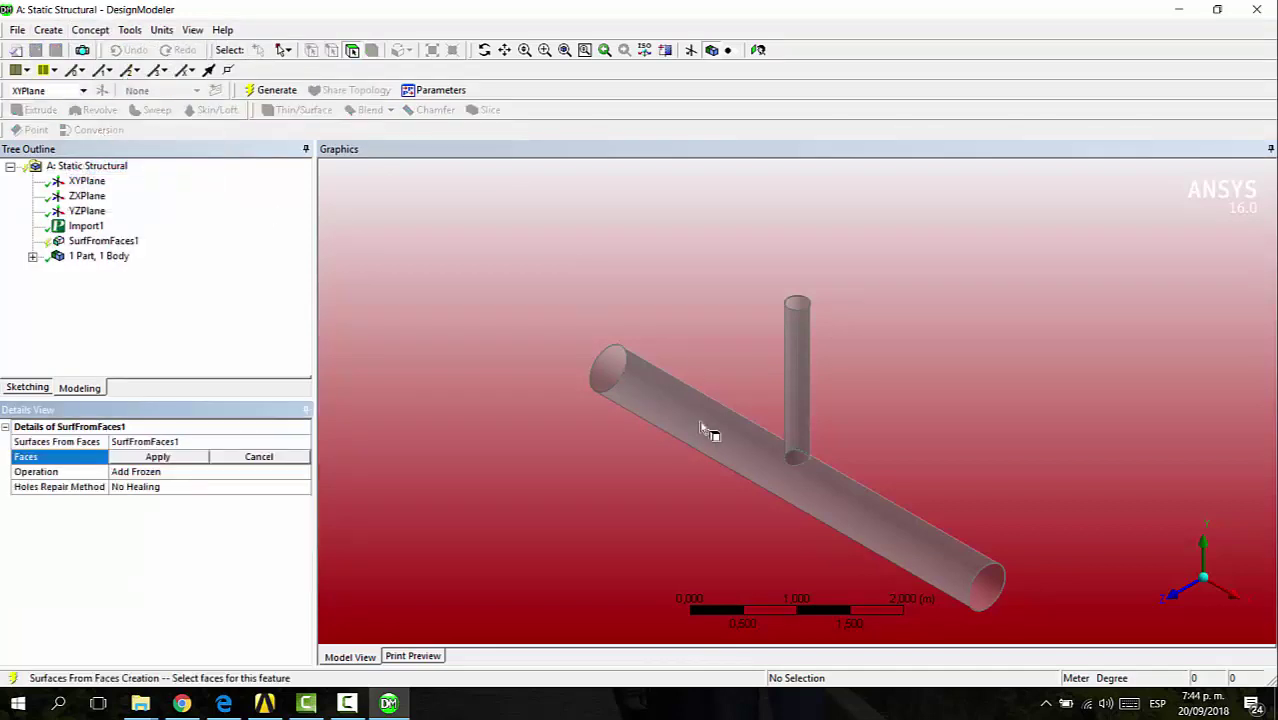
{"action": "left_click", "coordinate": [667, 407]}
{"action": "left_click", "coordinate": [172, 458]}
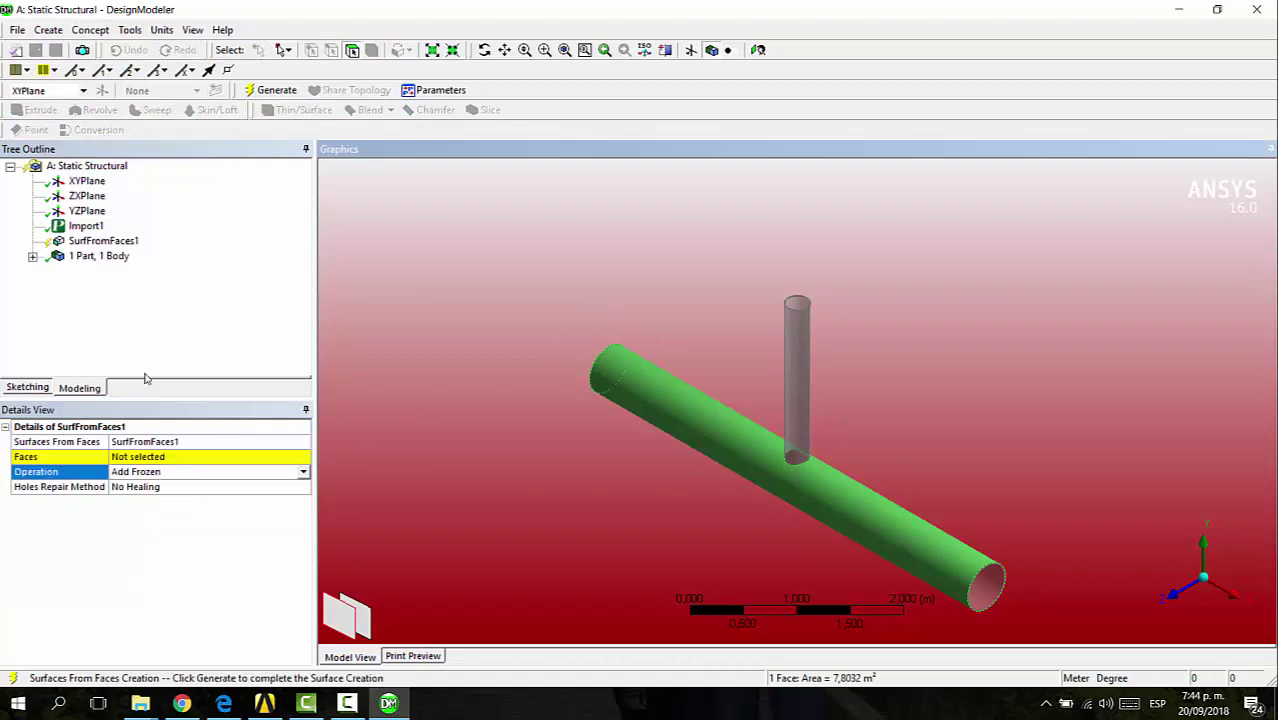
{"action": "left_click", "coordinate": [206, 458]}
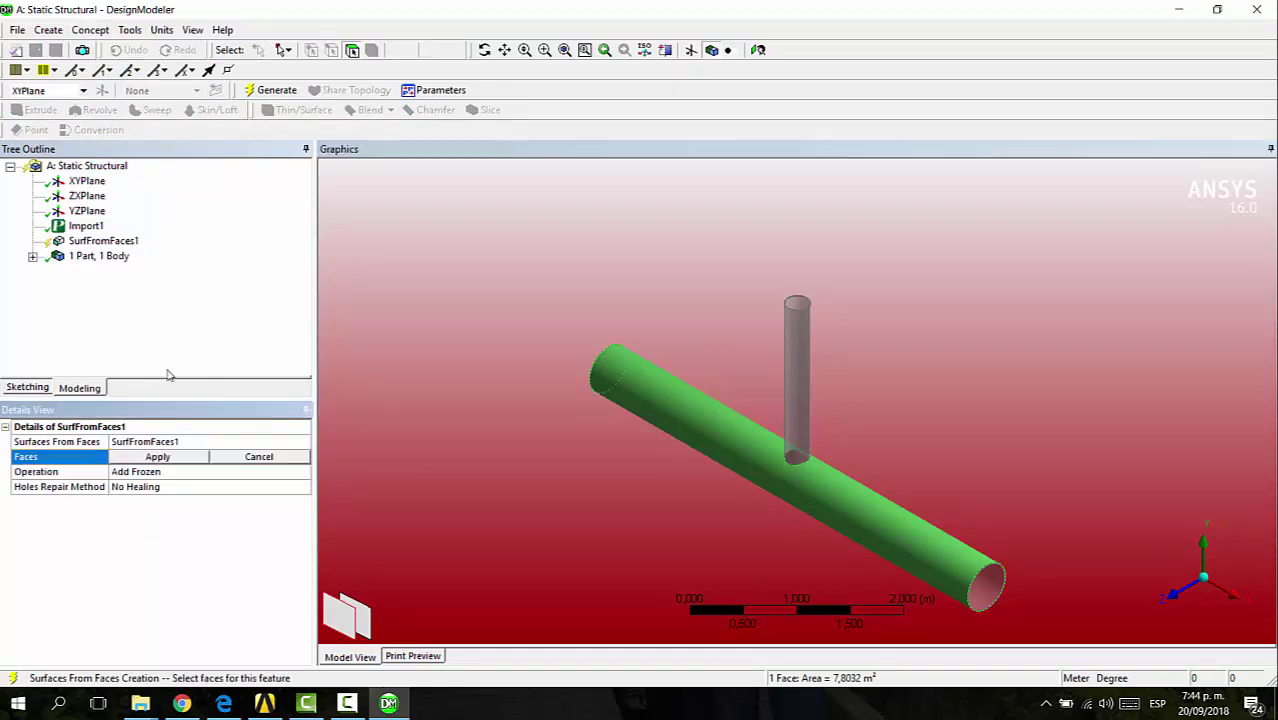
{"action": "left_click", "coordinate": [157, 457]}
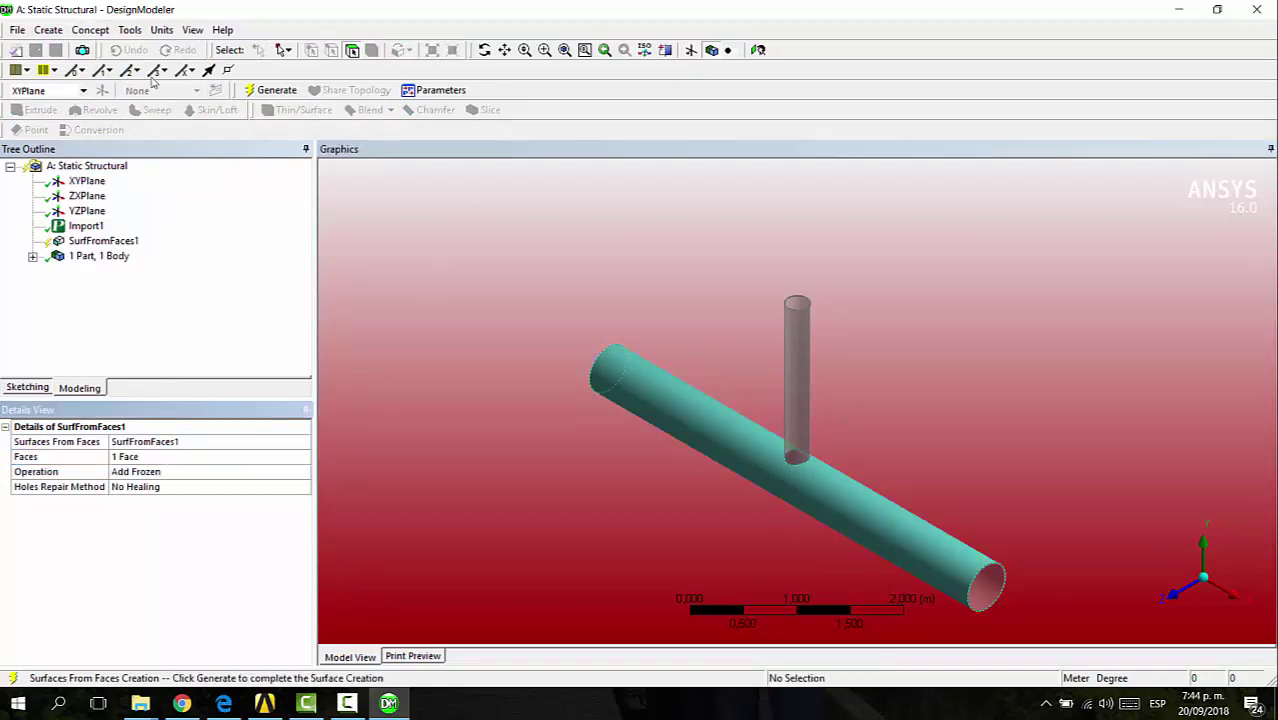
{"action": "left_click", "coordinate": [161, 29]}
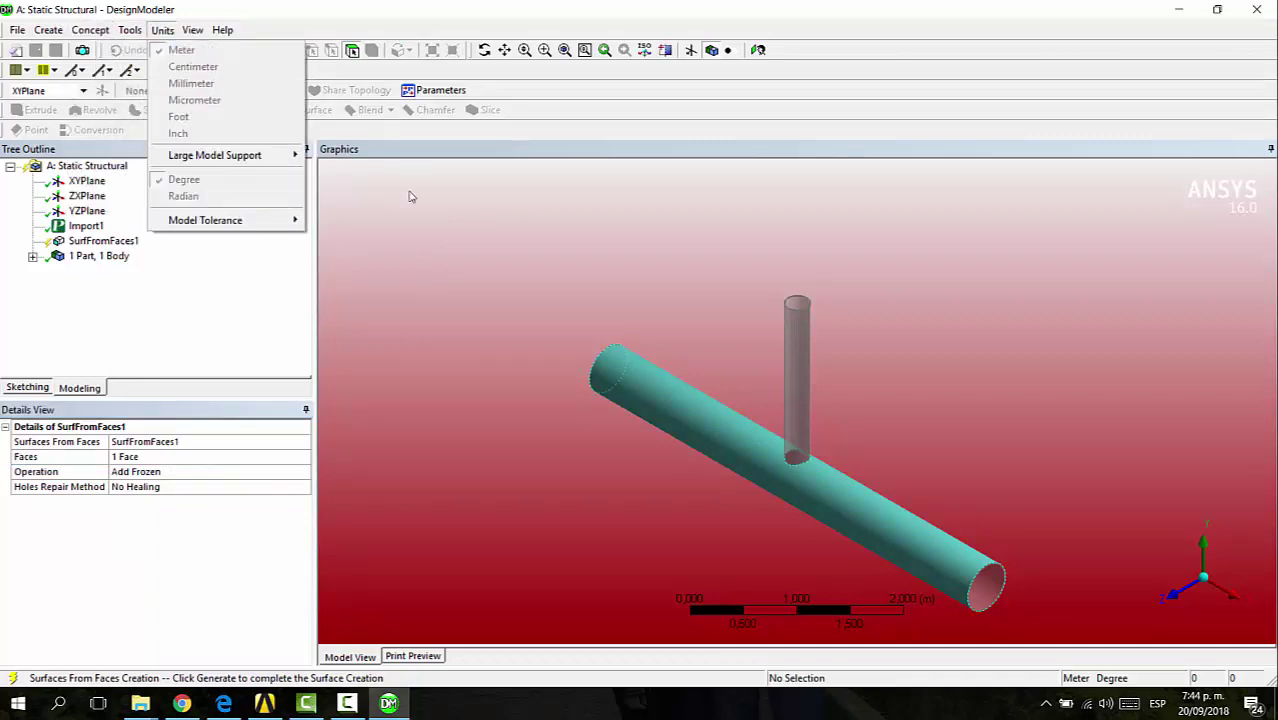
{"action": "left_click", "coordinate": [270, 90]}
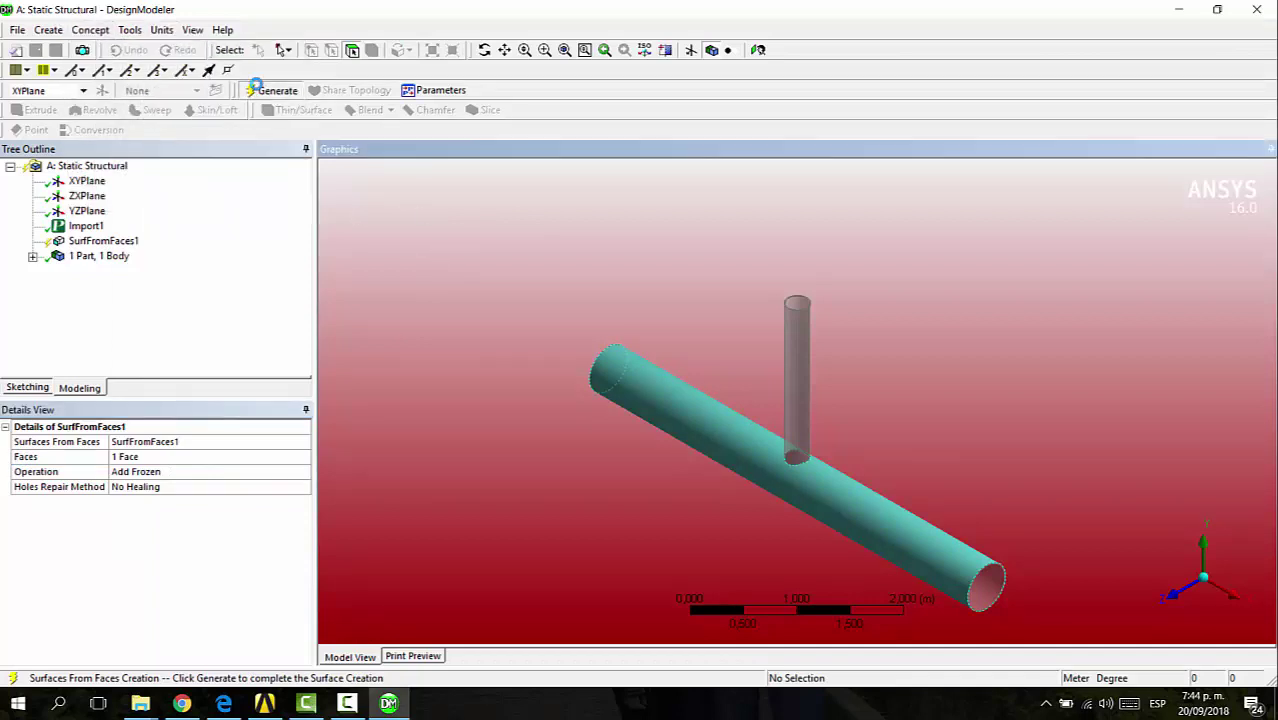
Expand the model's body list and compare the imported solid with the main pipe's surface body.
{"action": "left_click", "coordinate": [32, 257]}
{"action": "left_click", "coordinate": [102, 271]}
{"action": "left_click", "coordinate": [119, 286]}
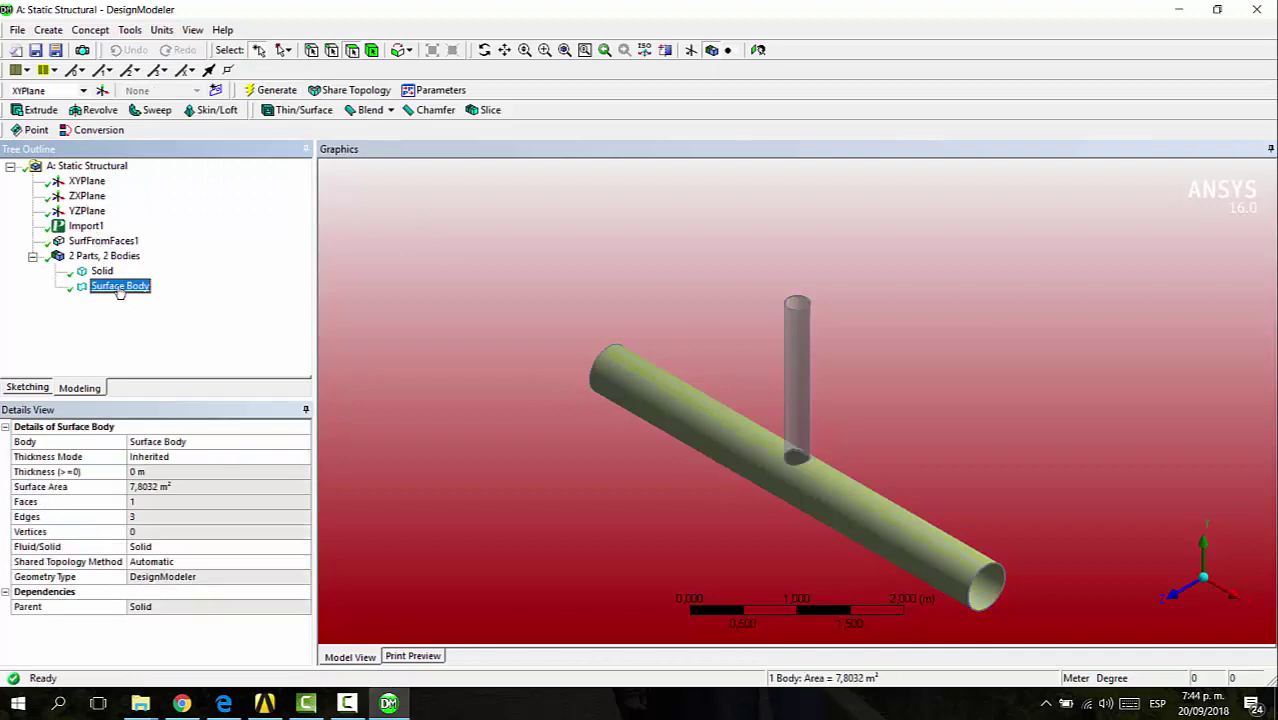
{"action": "left_click", "coordinate": [102, 271]}
{"action": "left_click", "coordinate": [119, 286]}
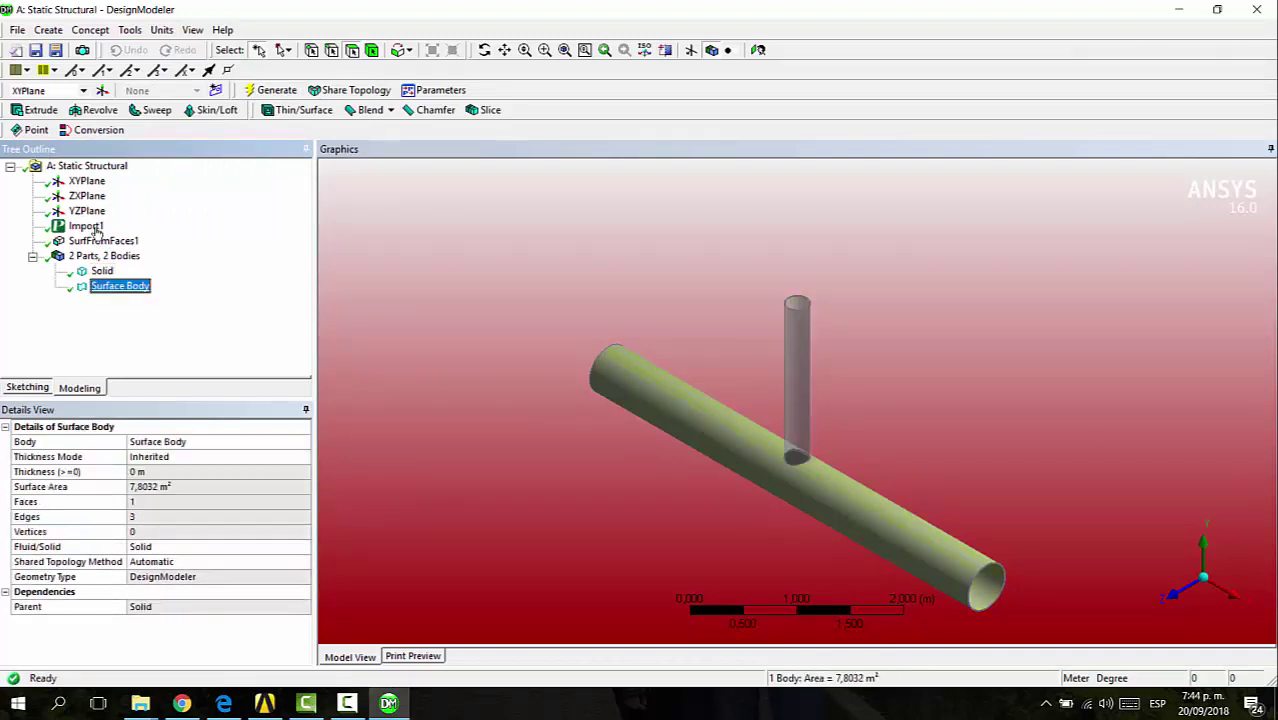
{"action": "left_click", "coordinate": [482, 290]}
Generate a surface from the outer face of the vertical branch pipe with Surfaces From Faces.
{"action": "left_click", "coordinate": [87, 34]}
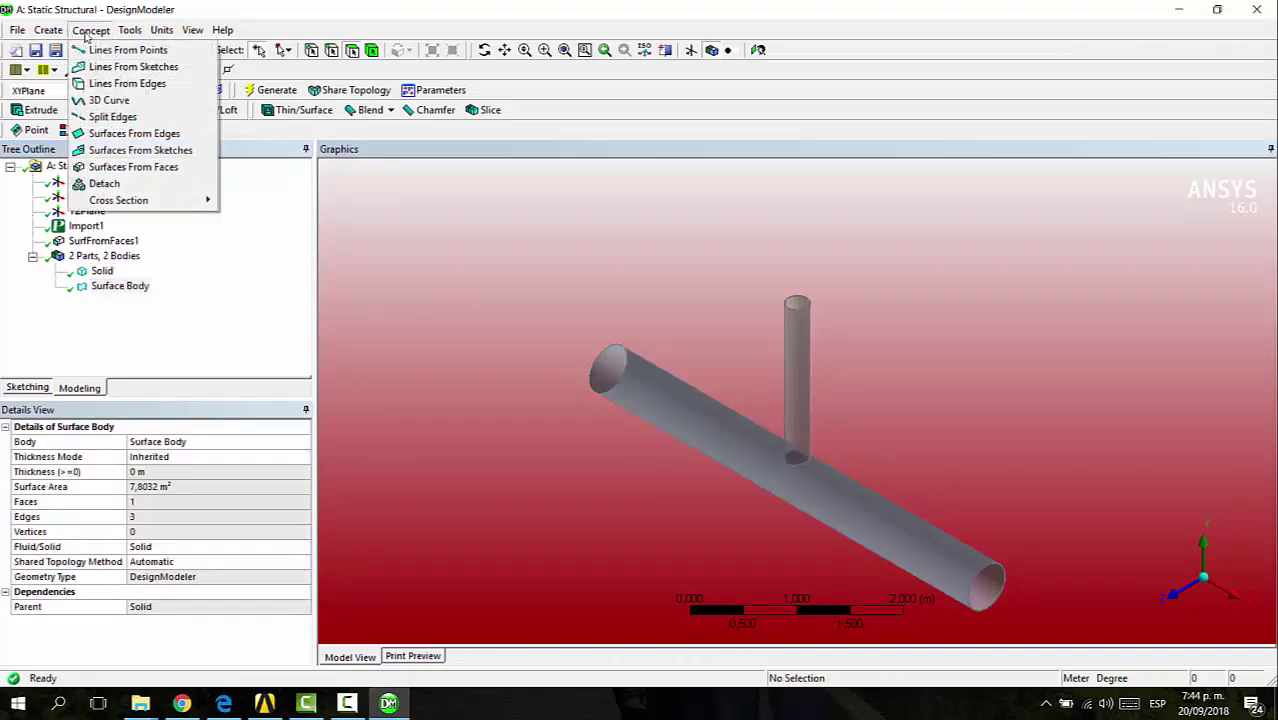
{"action": "left_click", "coordinate": [150, 167]}
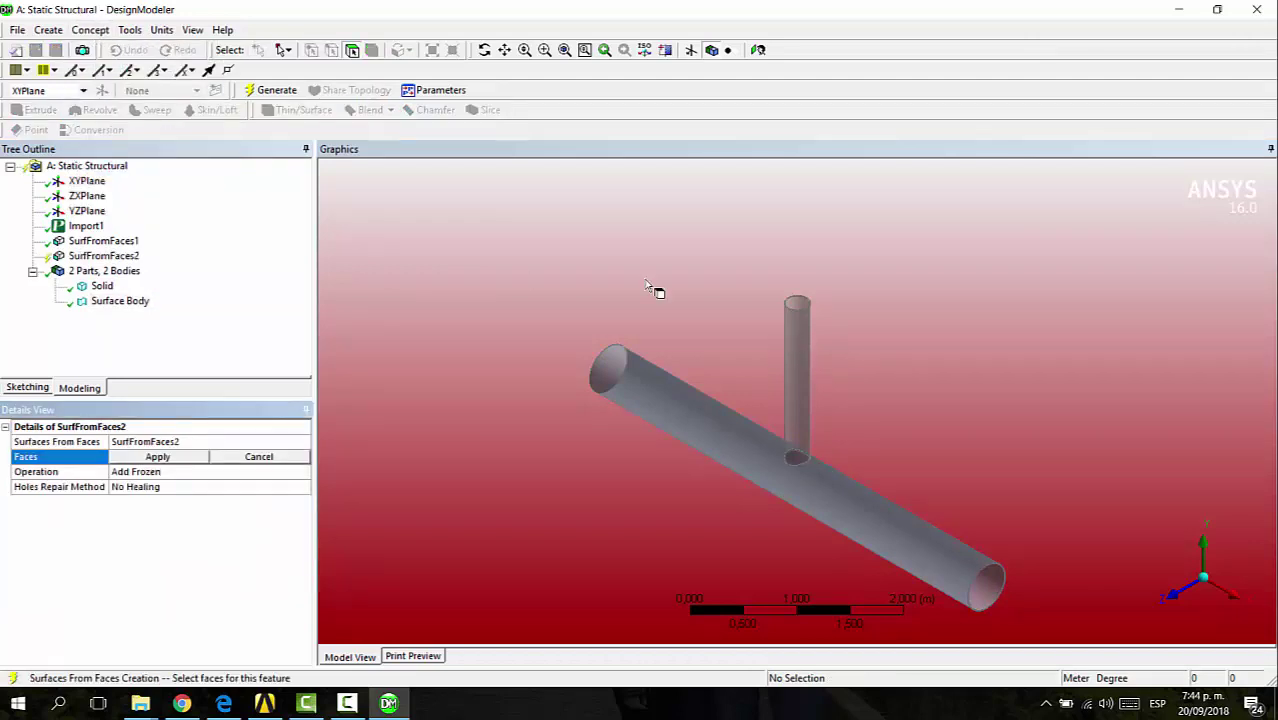
{"action": "left_click", "coordinate": [797, 380]}
{"action": "left_click", "coordinate": [150, 460]}
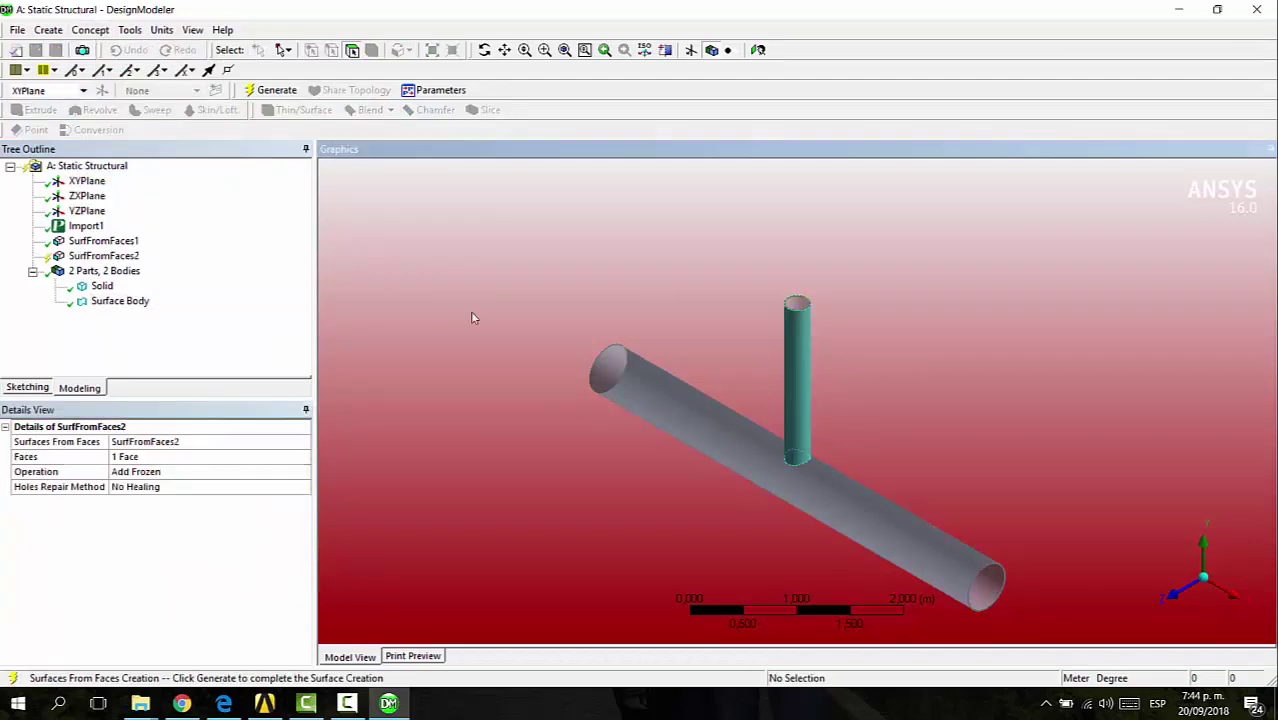
{"action": "left_click", "coordinate": [270, 90]}
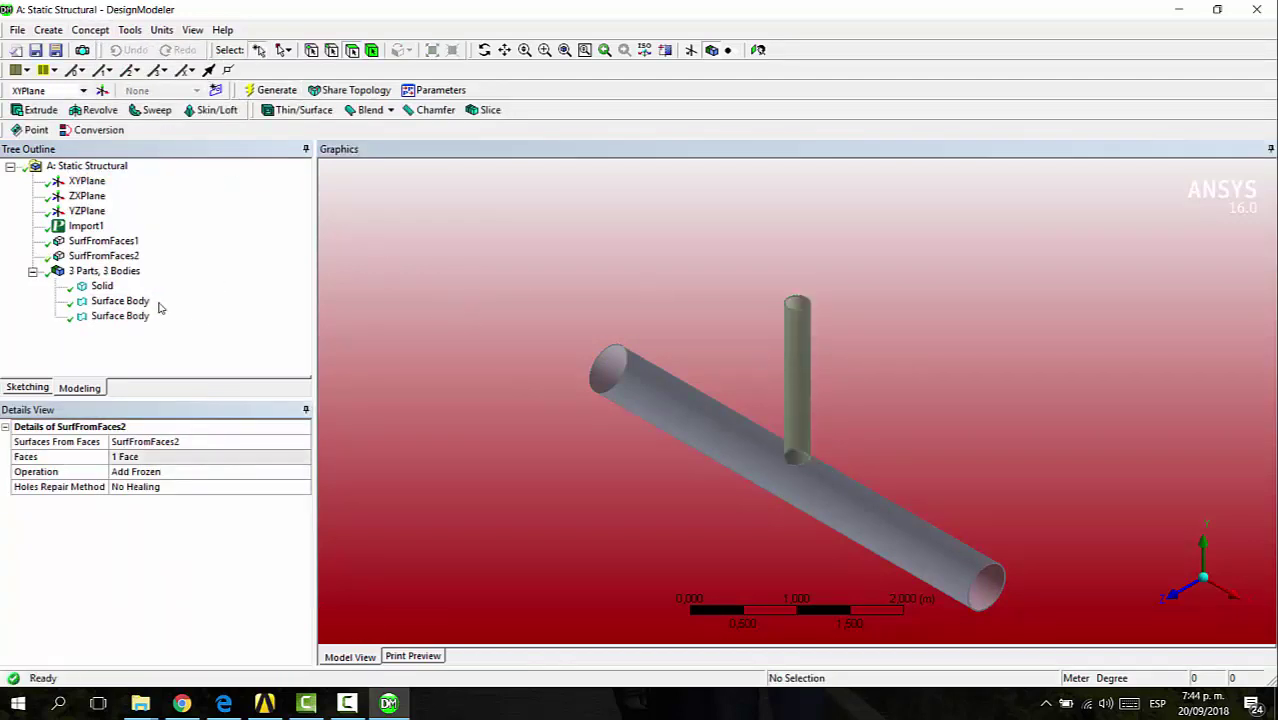
Delete the imported solid body with Body Delete, keeping the surface bodies of both pipes.
{"action": "left_click", "coordinate": [125, 301]}
{"action": "left_click", "coordinate": [120, 316]}
{"action": "left_click", "coordinate": [104, 287]}
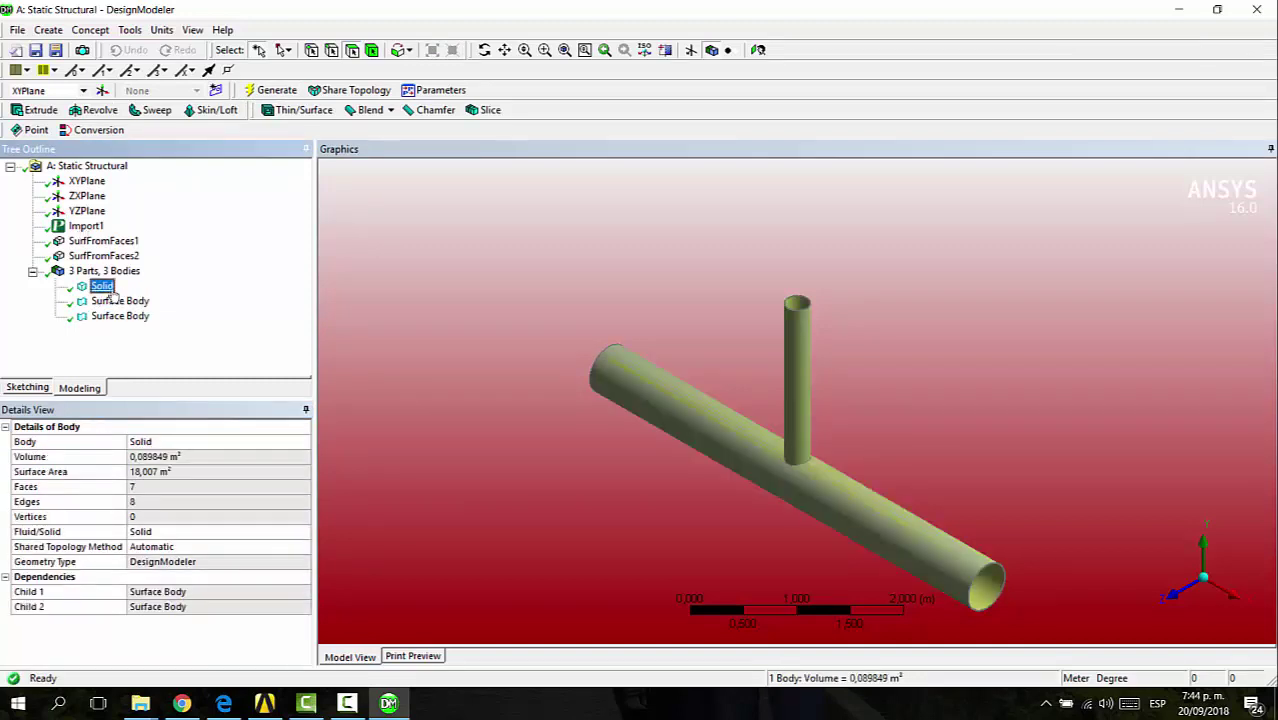
{"action": "left_click", "coordinate": [47, 32]}
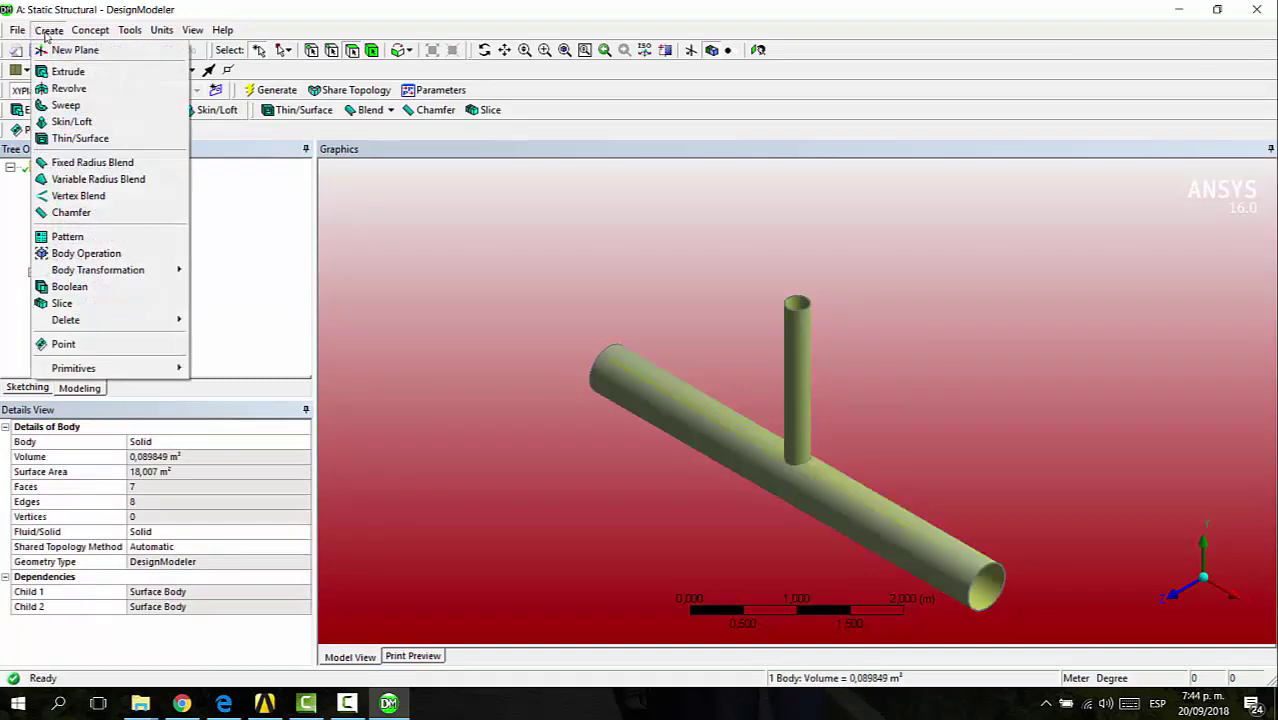
{"action": "left_click", "coordinate": [50, 29]}
{"action": "left_click", "coordinate": [43, 33]}
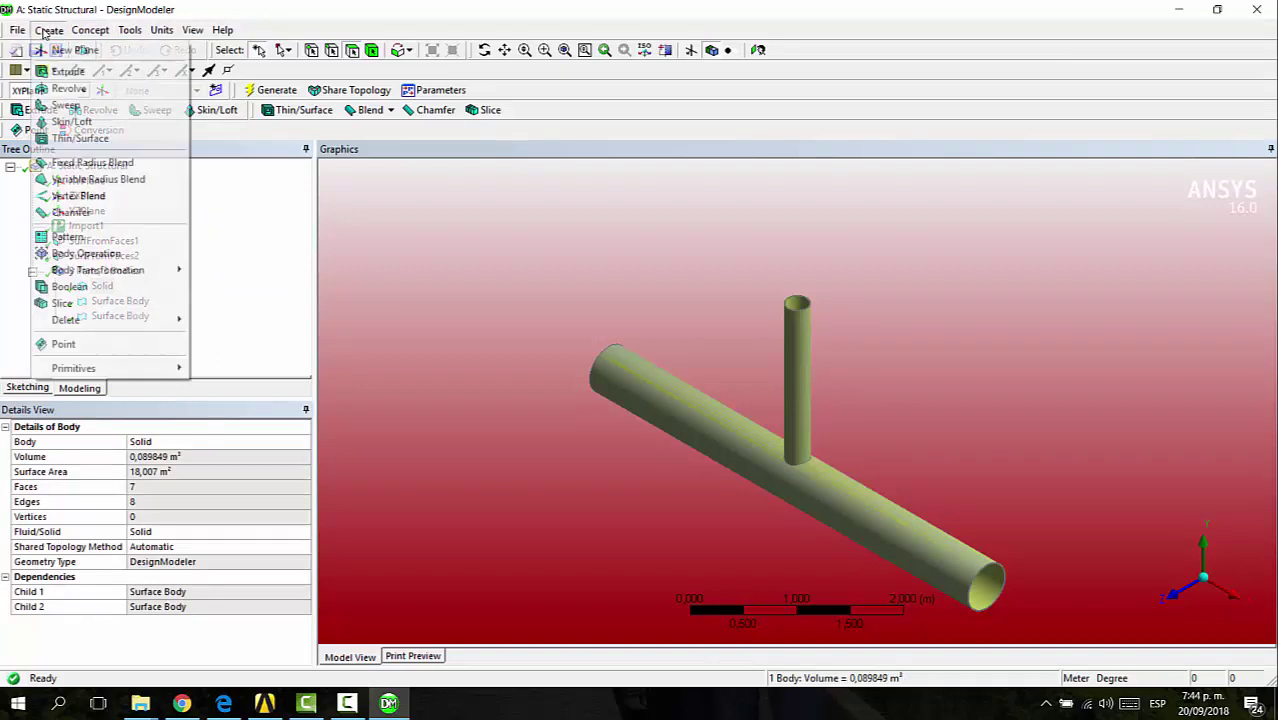
{"action": "mouse_move", "coordinate": [90, 320]}
{"action": "left_click", "coordinate": [232, 320]}
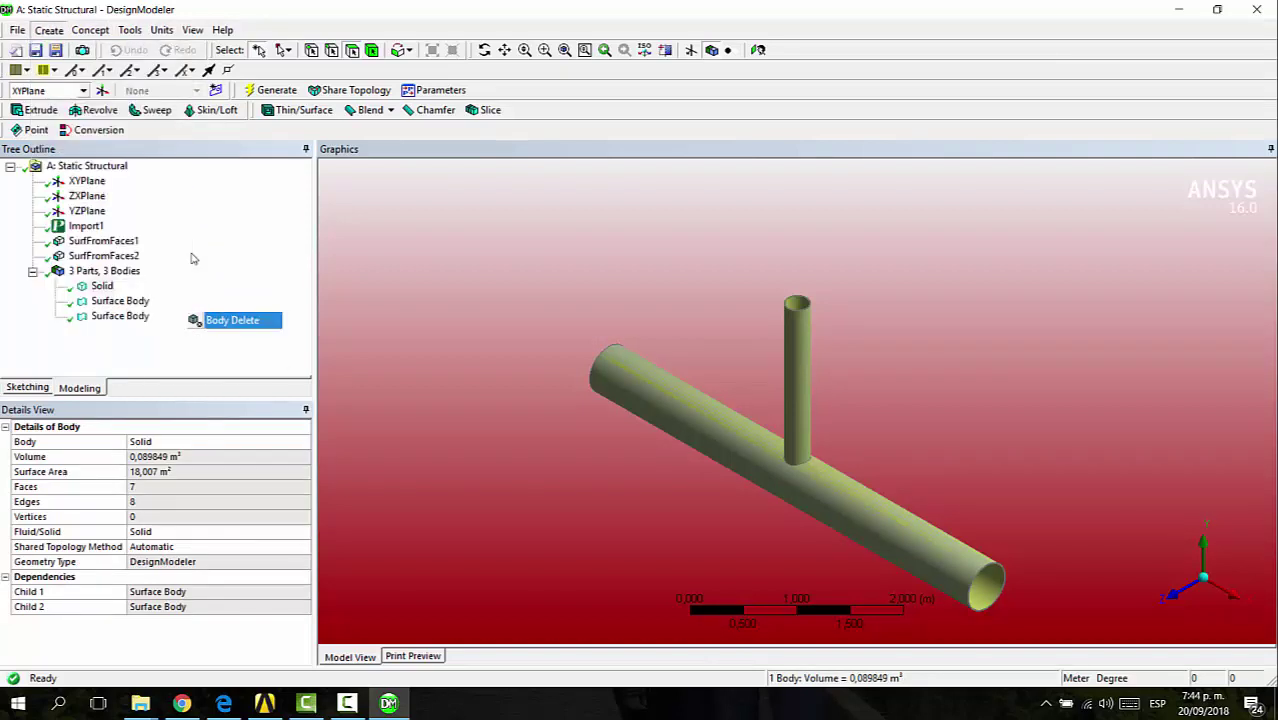
{"action": "left_click", "coordinate": [102, 300]}
{"action": "left_click", "coordinate": [140, 452]}
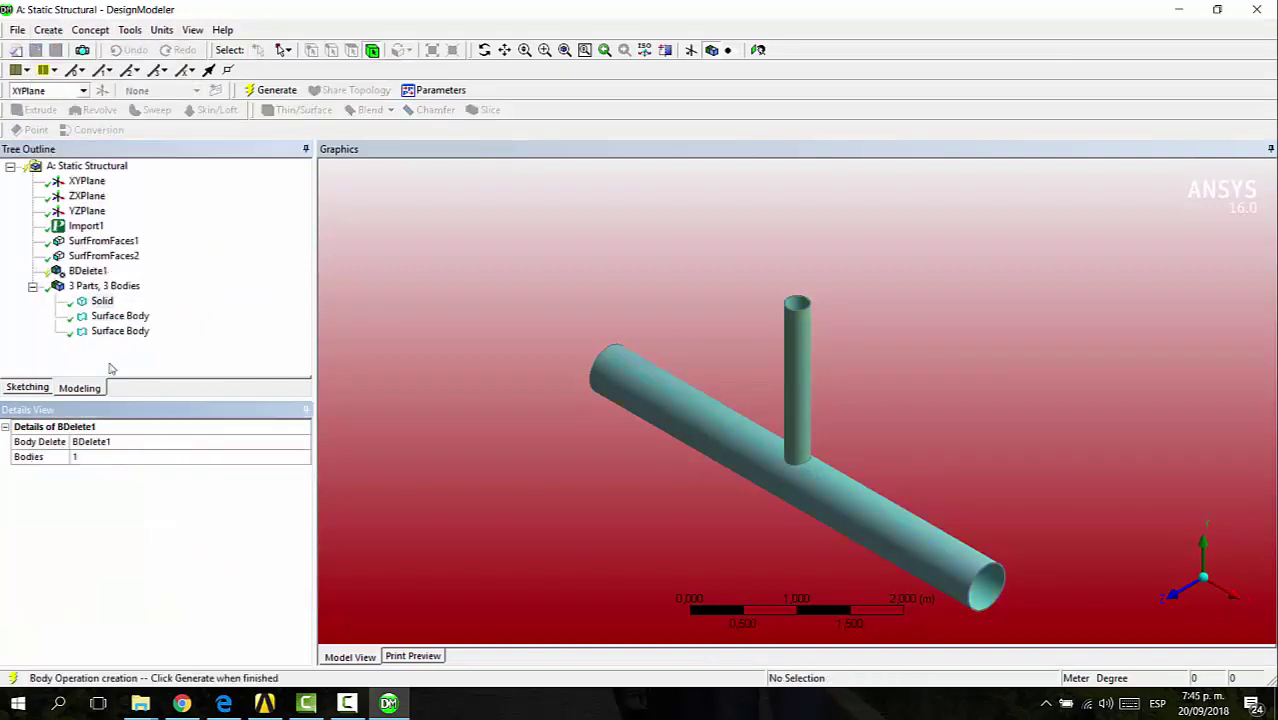
{"action": "left_click", "coordinate": [270, 90]}
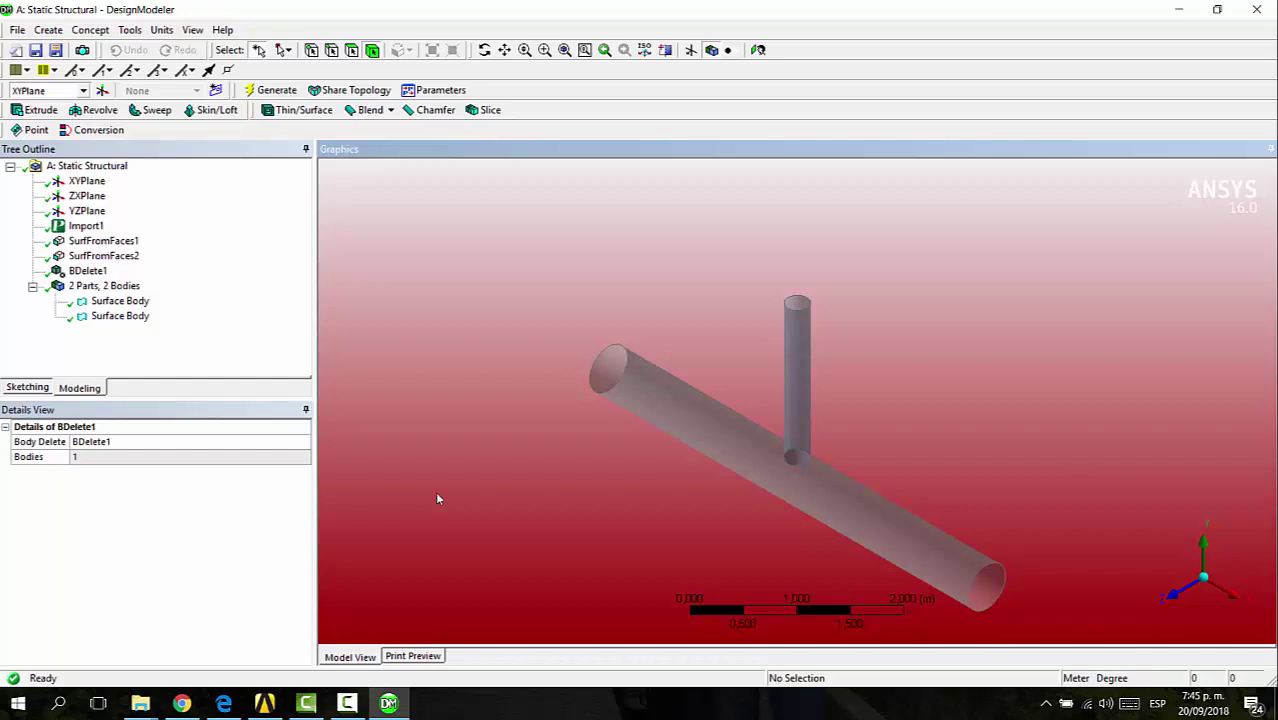
Slice all bodies by plane, using XYPlane as the base plane.
{"action": "left_click", "coordinate": [48, 29]}
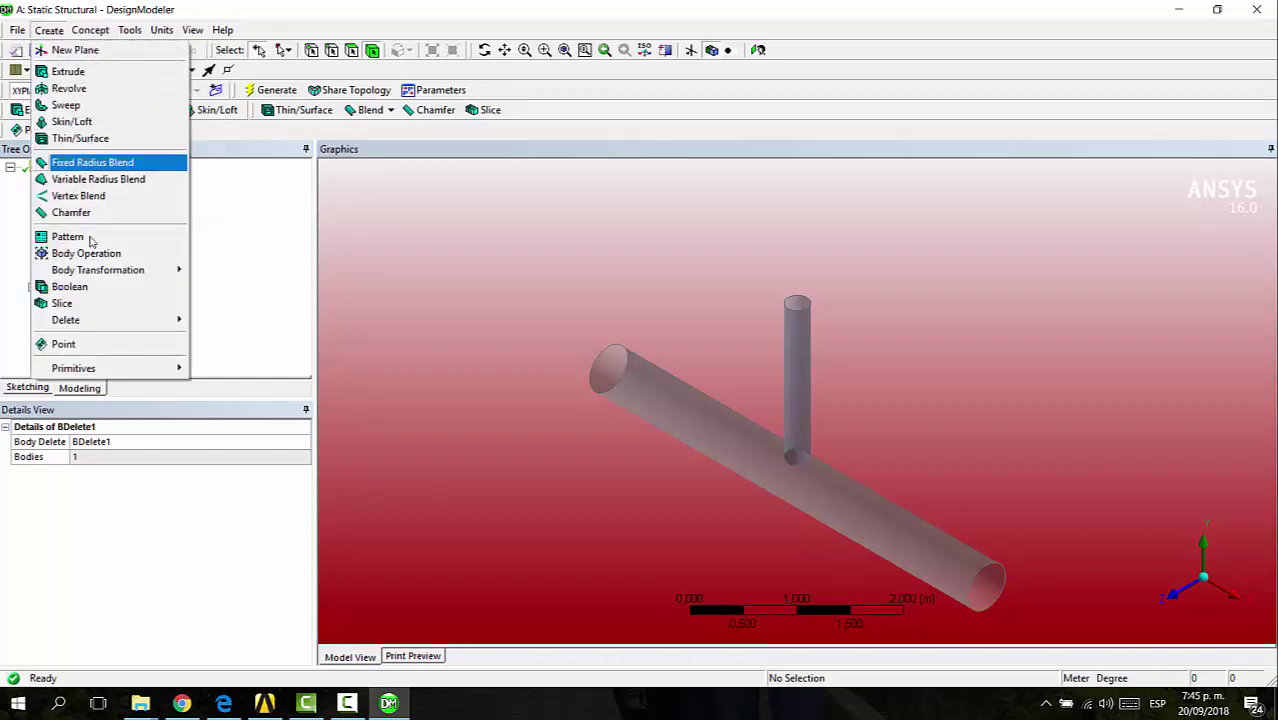
{"action": "left_click", "coordinate": [96, 303]}
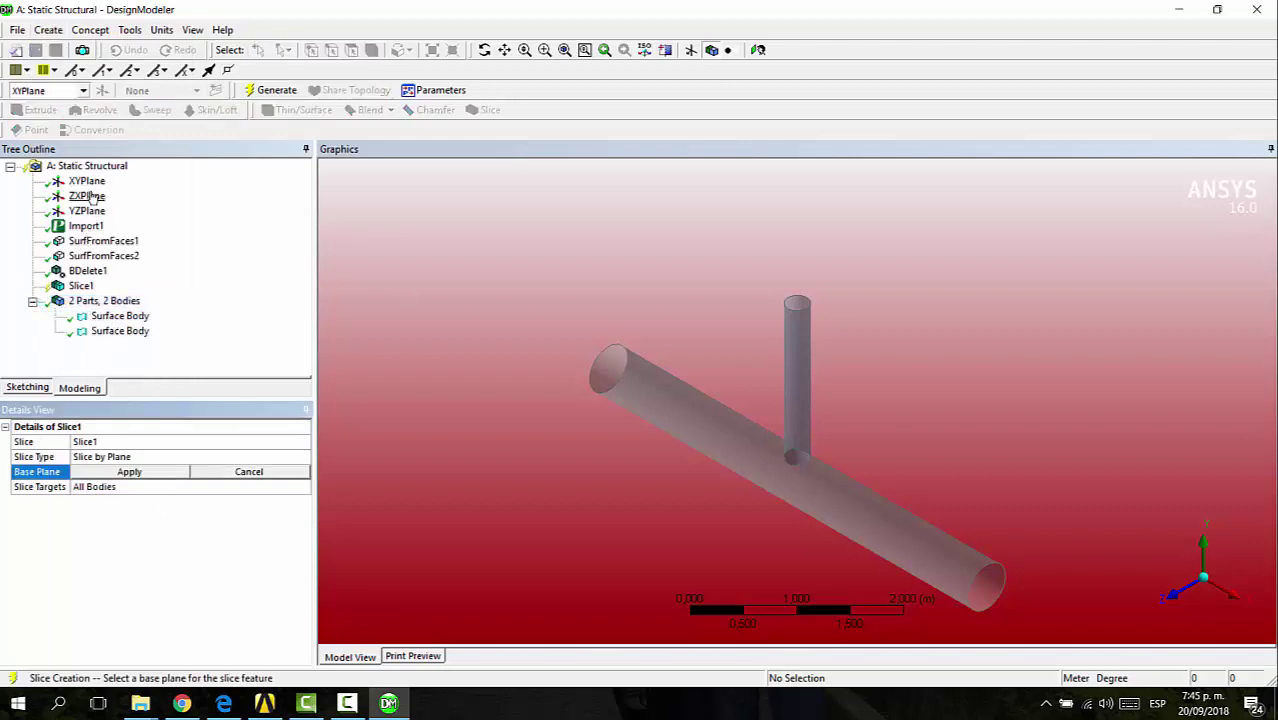
{"action": "left_click", "coordinate": [87, 181]}
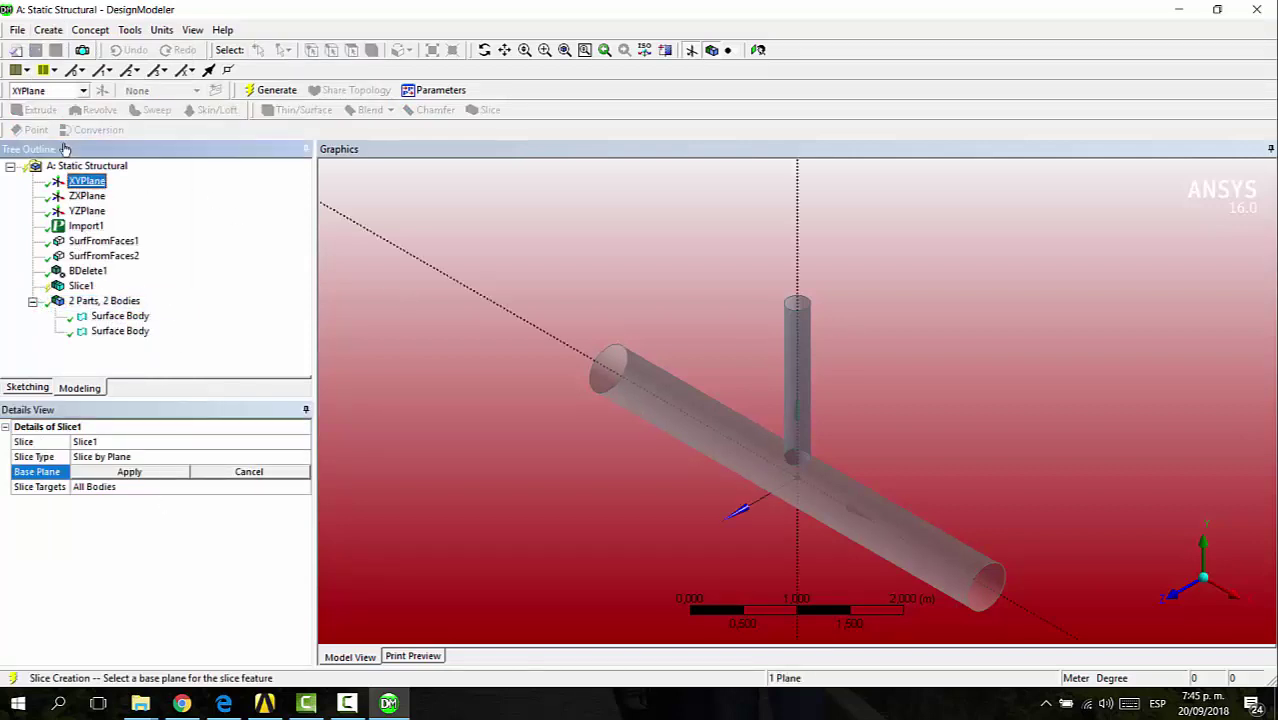
{"action": "left_click", "coordinate": [144, 472]}
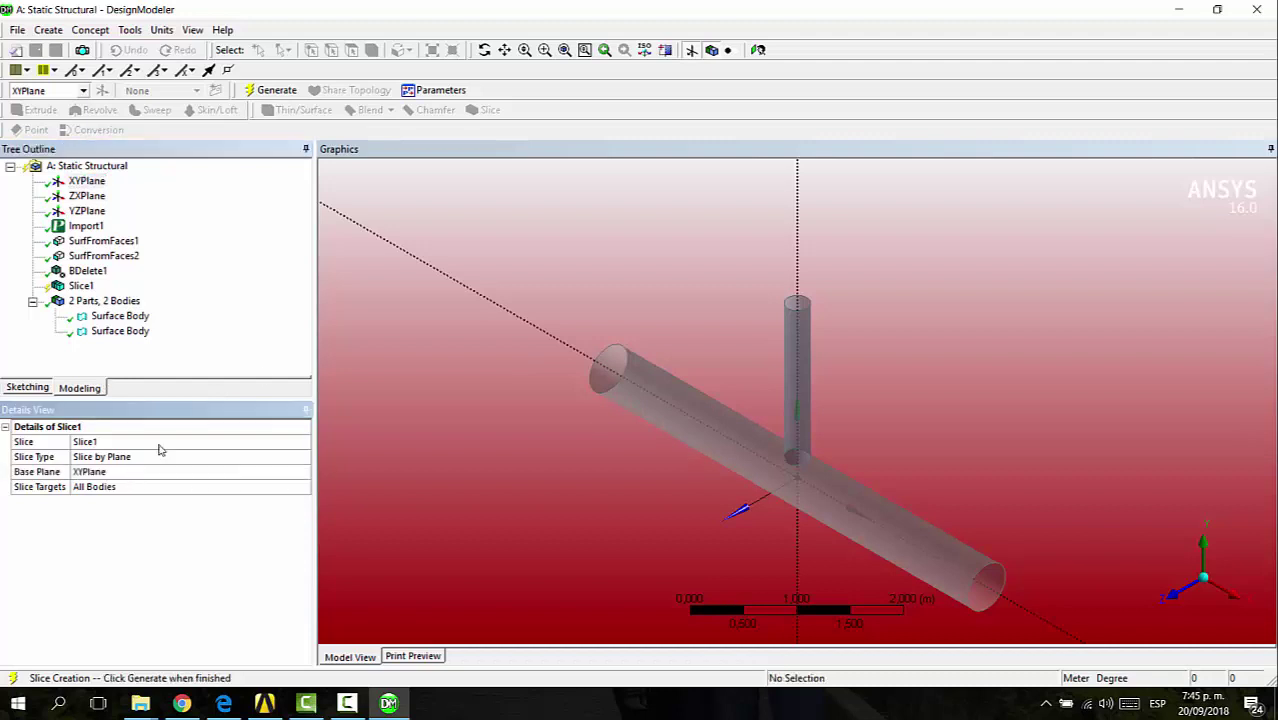
{"action": "left_click", "coordinate": [276, 90]}
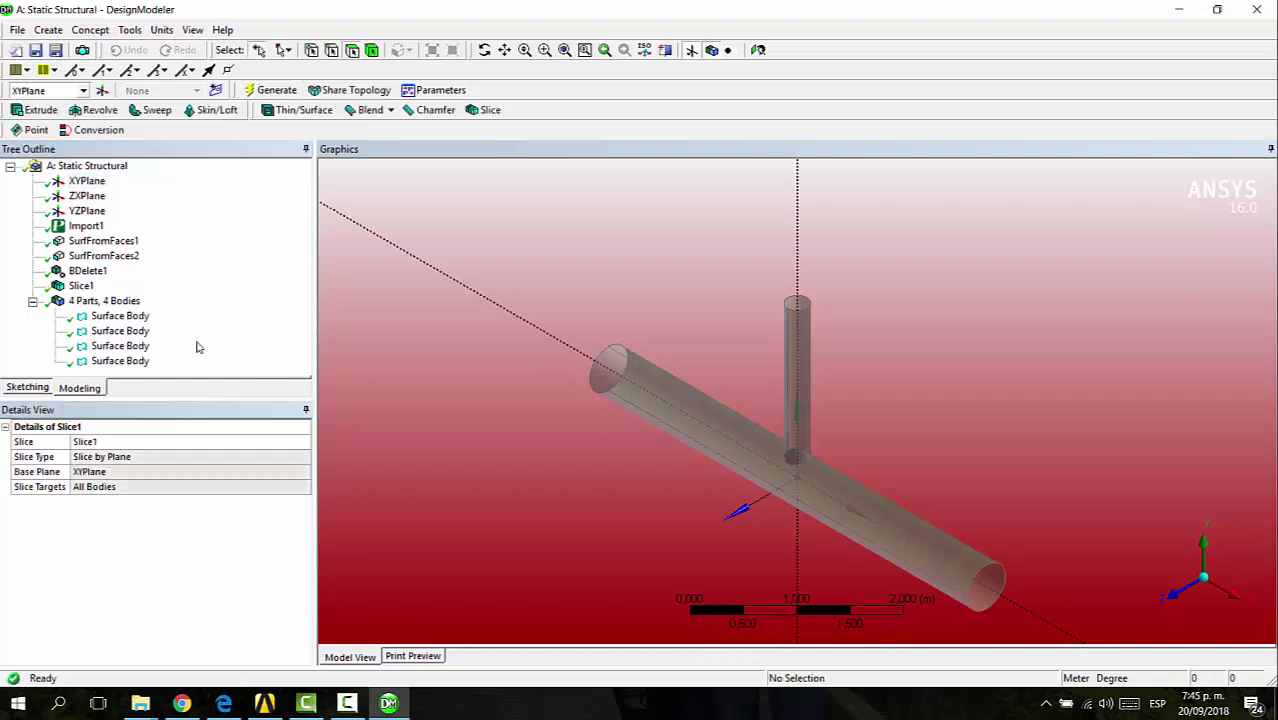
Examine each sliced surface body, check the pipe geometry in Practica #4.pdf in the browser, and return to DesignModeler.
{"action": "left_click", "coordinate": [120, 316]}
{"action": "left_click", "coordinate": [135, 345]}
{"action": "left_click", "coordinate": [135, 334]}
{"action": "left_click", "coordinate": [135, 361]}
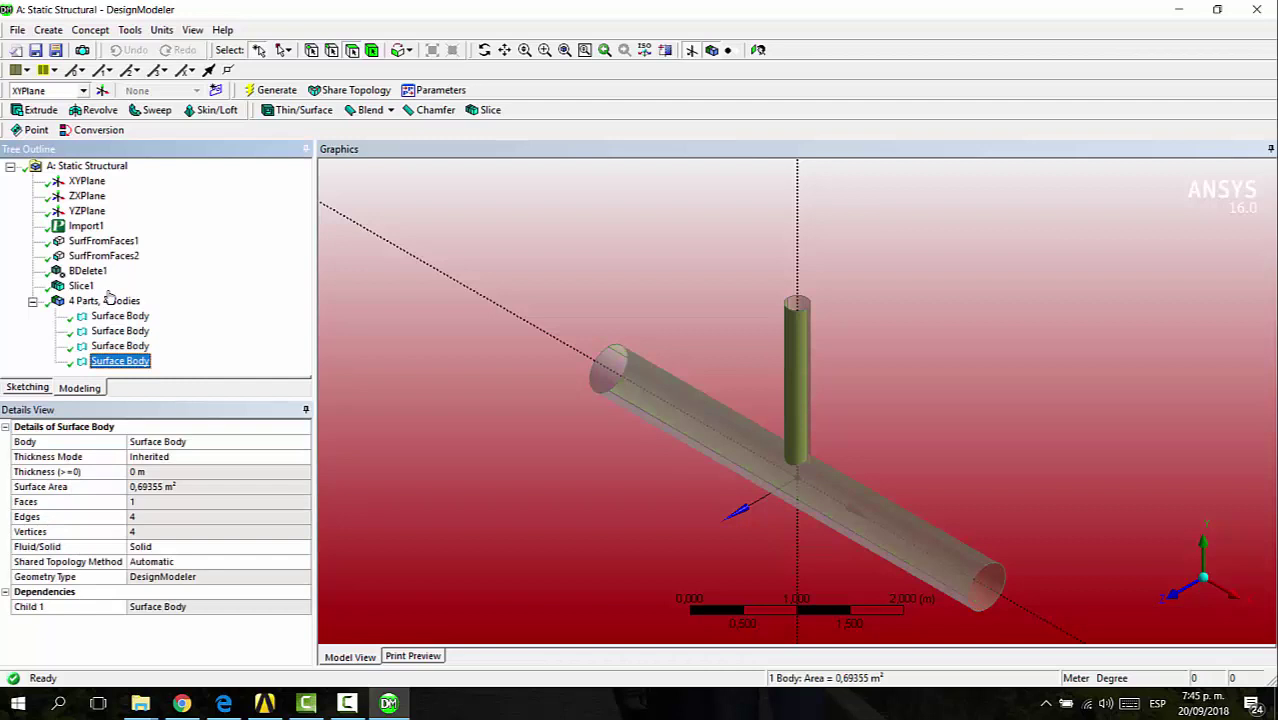
{"action": "left_click", "coordinate": [136, 346]}
{"action": "left_click", "coordinate": [136, 333]}
{"action": "left_click", "coordinate": [134, 317]}
{"action": "left_click", "coordinate": [594, 299]}
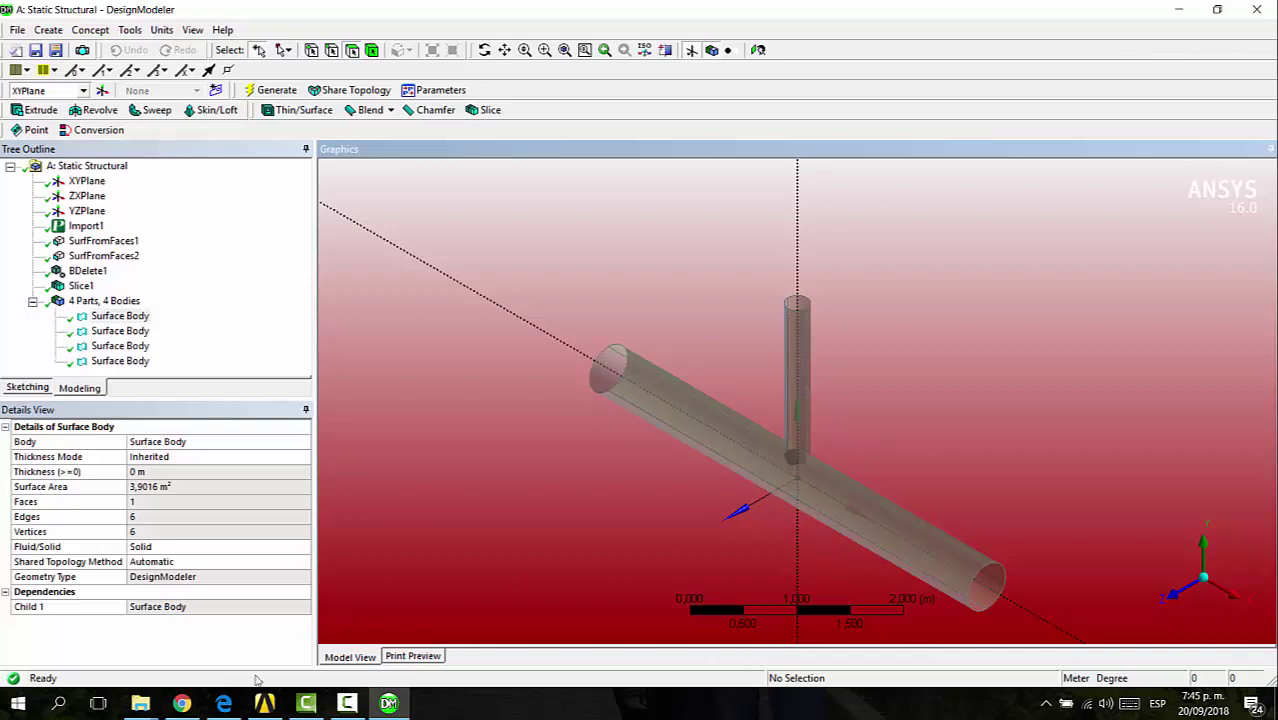
{"action": "left_click", "coordinate": [226, 703]}
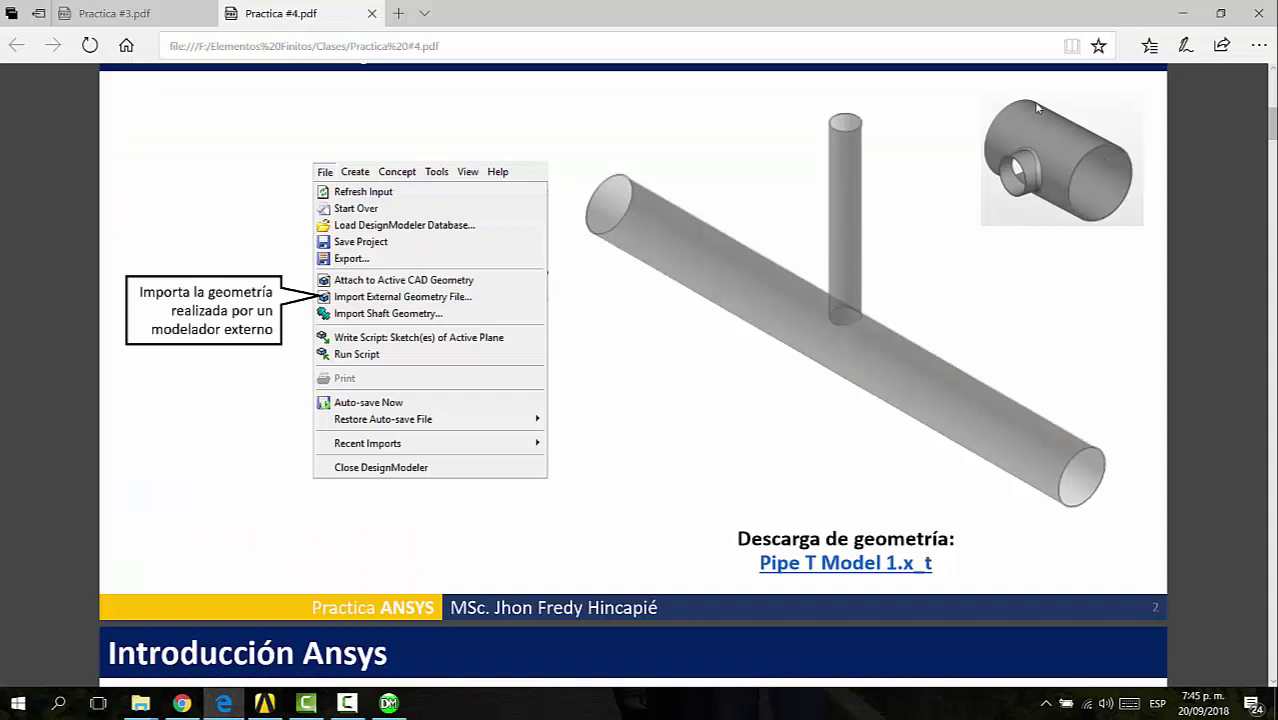
{"action": "left_click", "coordinate": [387, 703]}
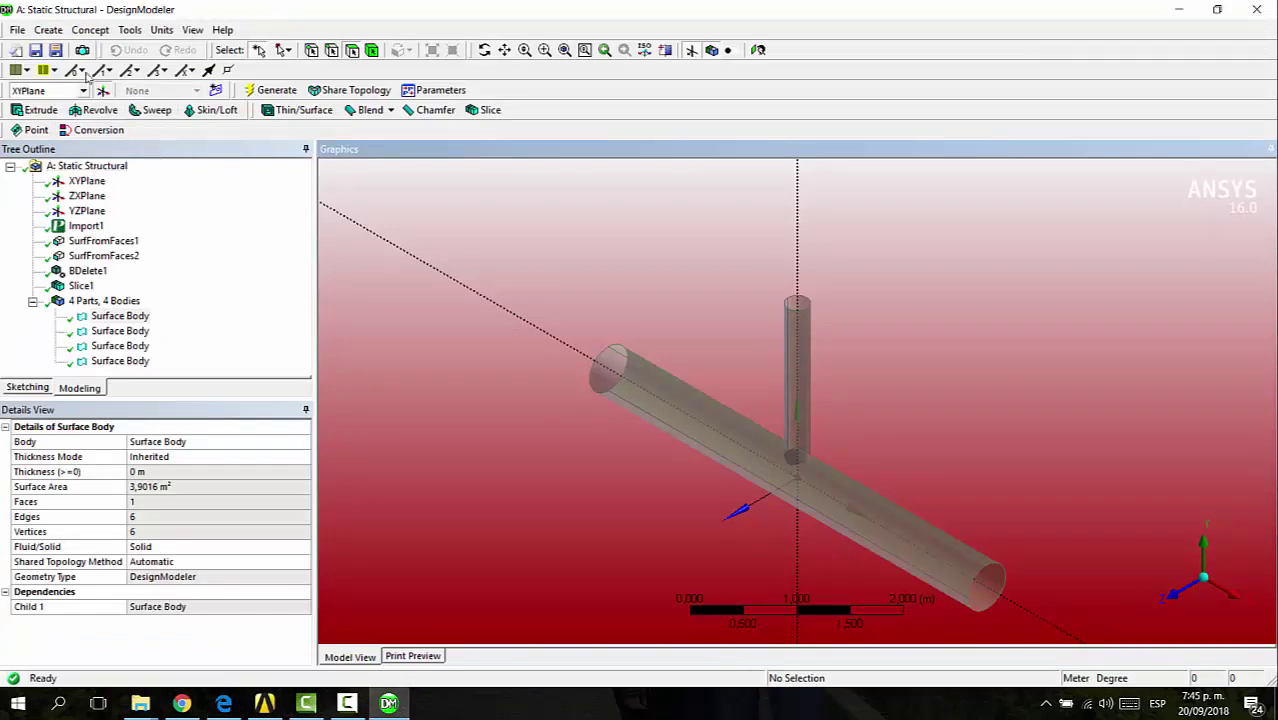
Set up a From Point and Normal plane with the branch junction's side vertex as base point and the adjoining lengthwise pipe edge as normal.
{"action": "left_click", "coordinate": [84, 72]}
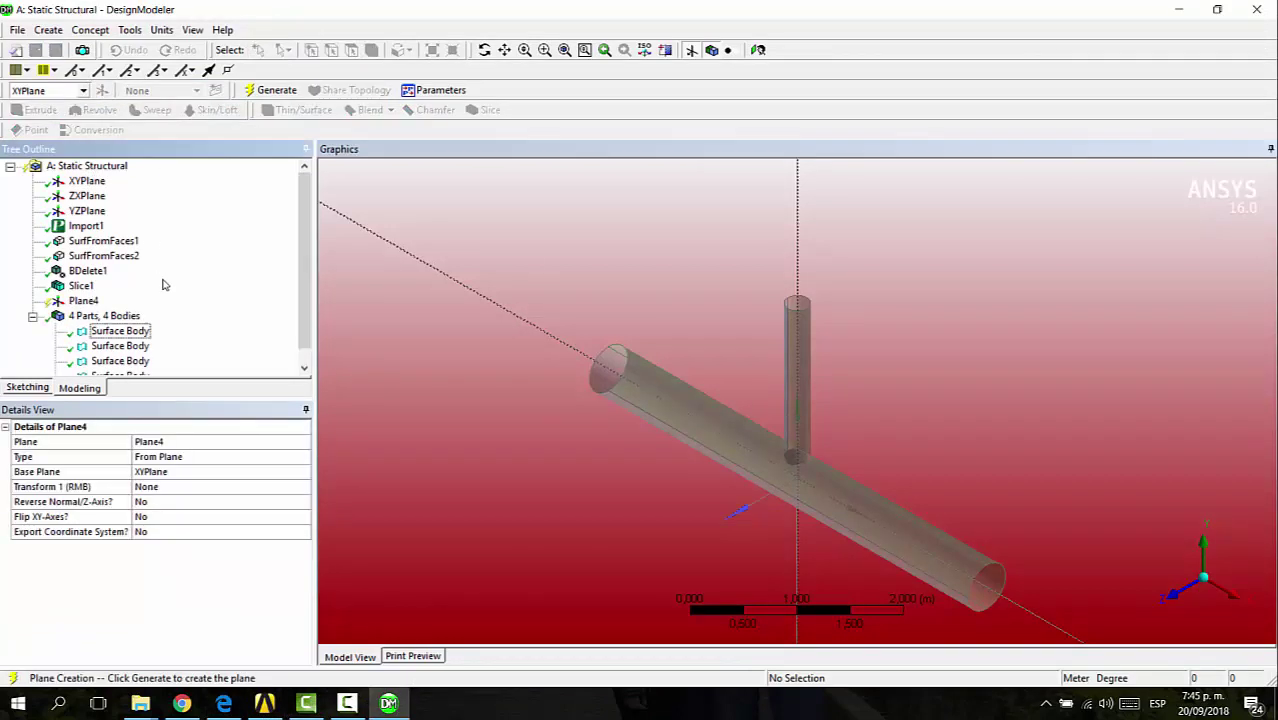
{"action": "left_click", "coordinate": [190, 462]}
{"action": "left_click", "coordinate": [302, 457]}
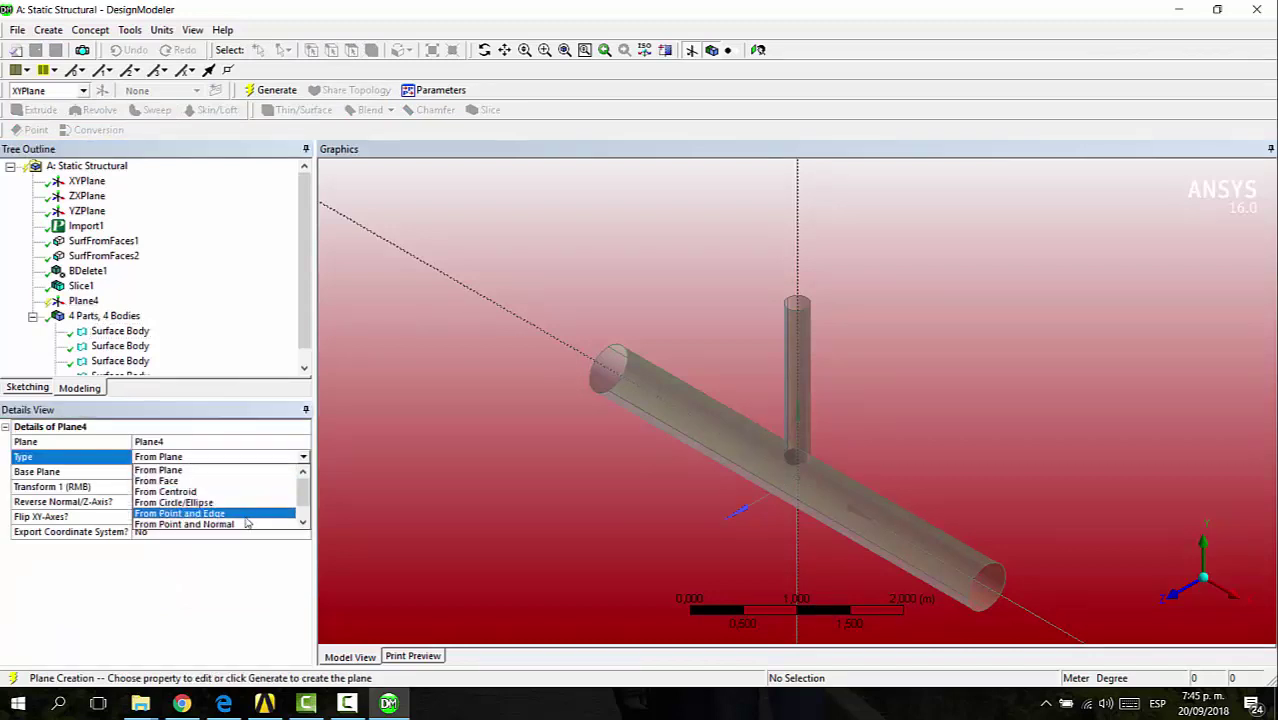
{"action": "left_click", "coordinate": [200, 524]}
{"action": "scroll", "coordinate": [751, 445], "scroll_direction": "up", "scroll_amount": 6}
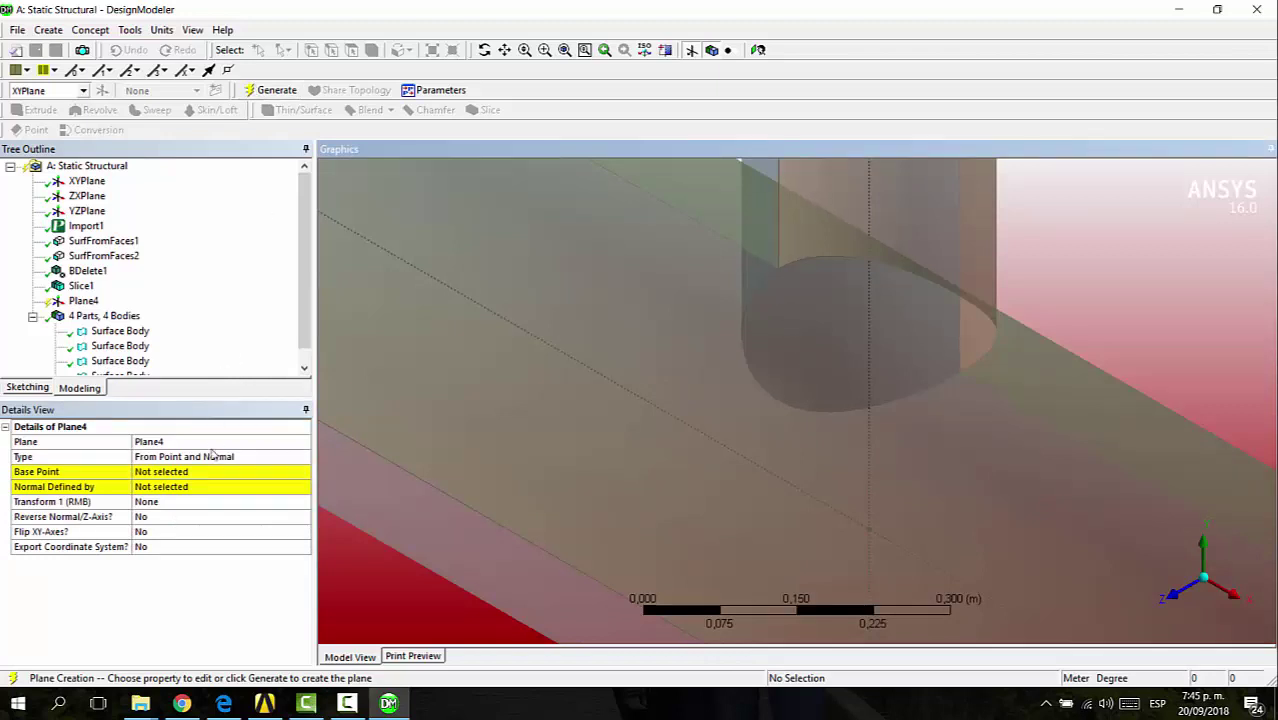
{"action": "left_click", "coordinate": [205, 474]}
{"action": "left_click", "coordinate": [777, 268]}
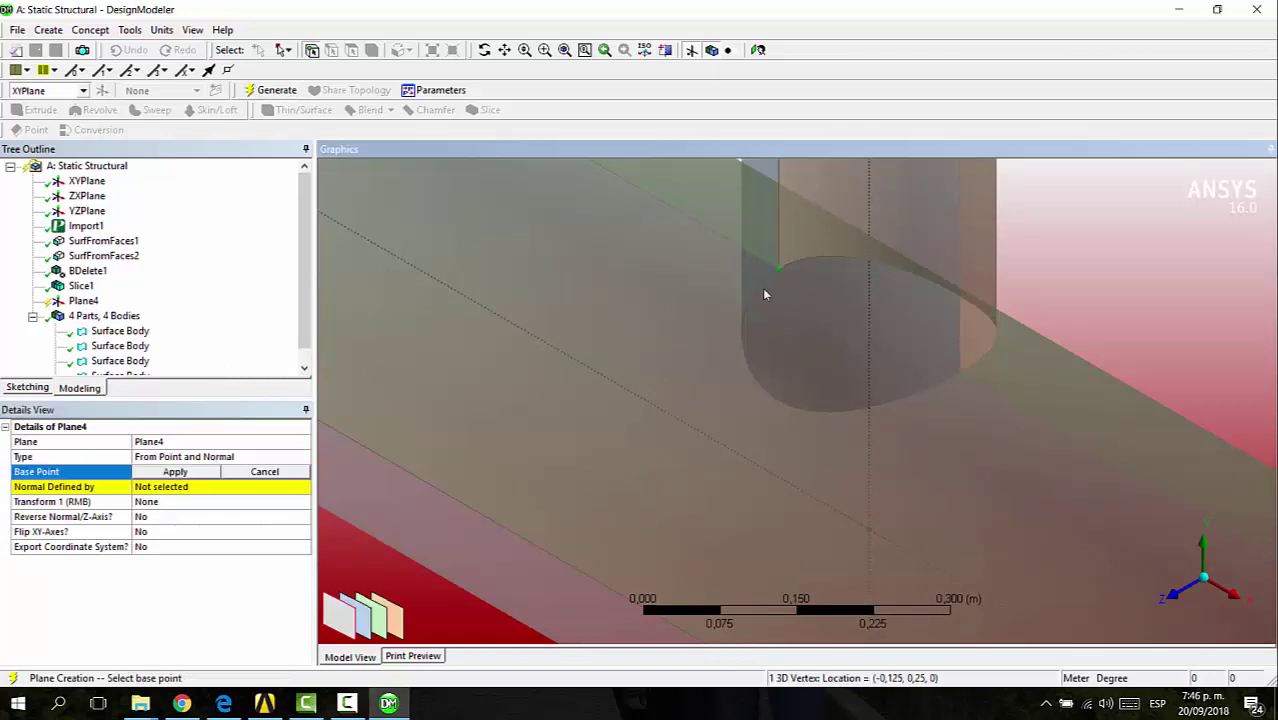
{"action": "left_click", "coordinate": [216, 474]}
{"action": "left_click", "coordinate": [205, 486]}
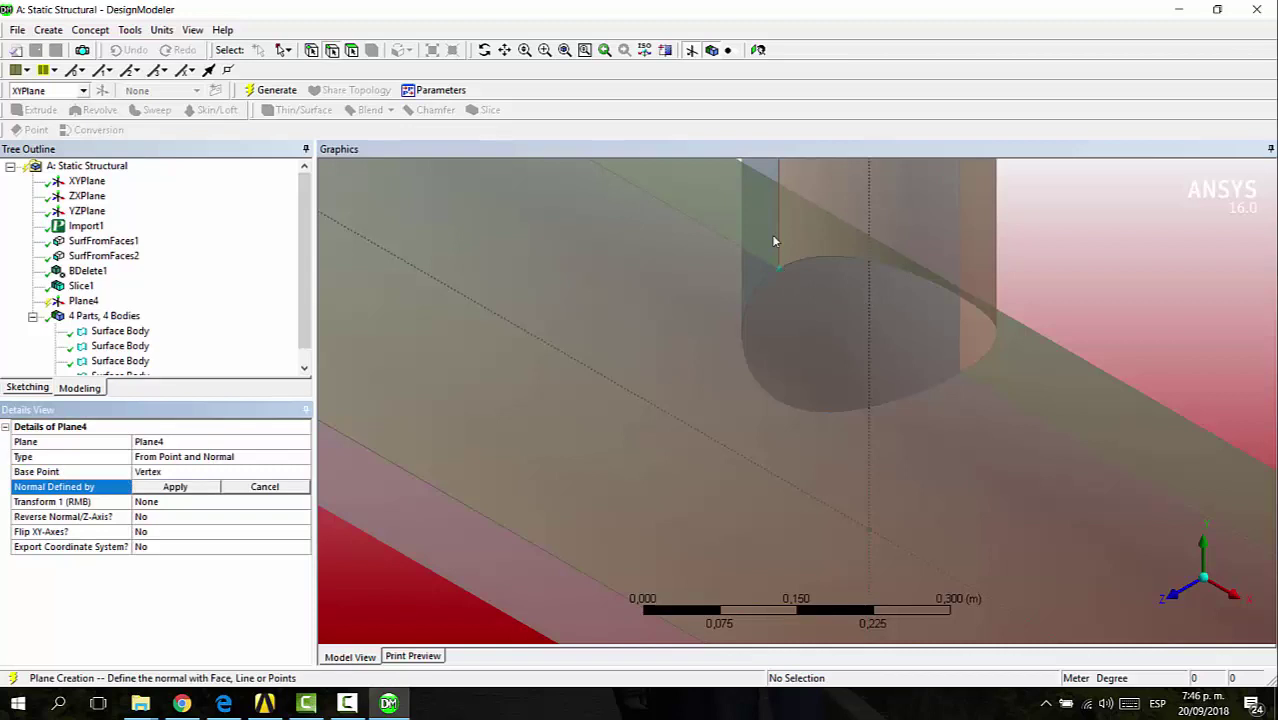
{"action": "left_click", "coordinate": [716, 240]}
{"action": "left_click", "coordinate": [165, 487]}
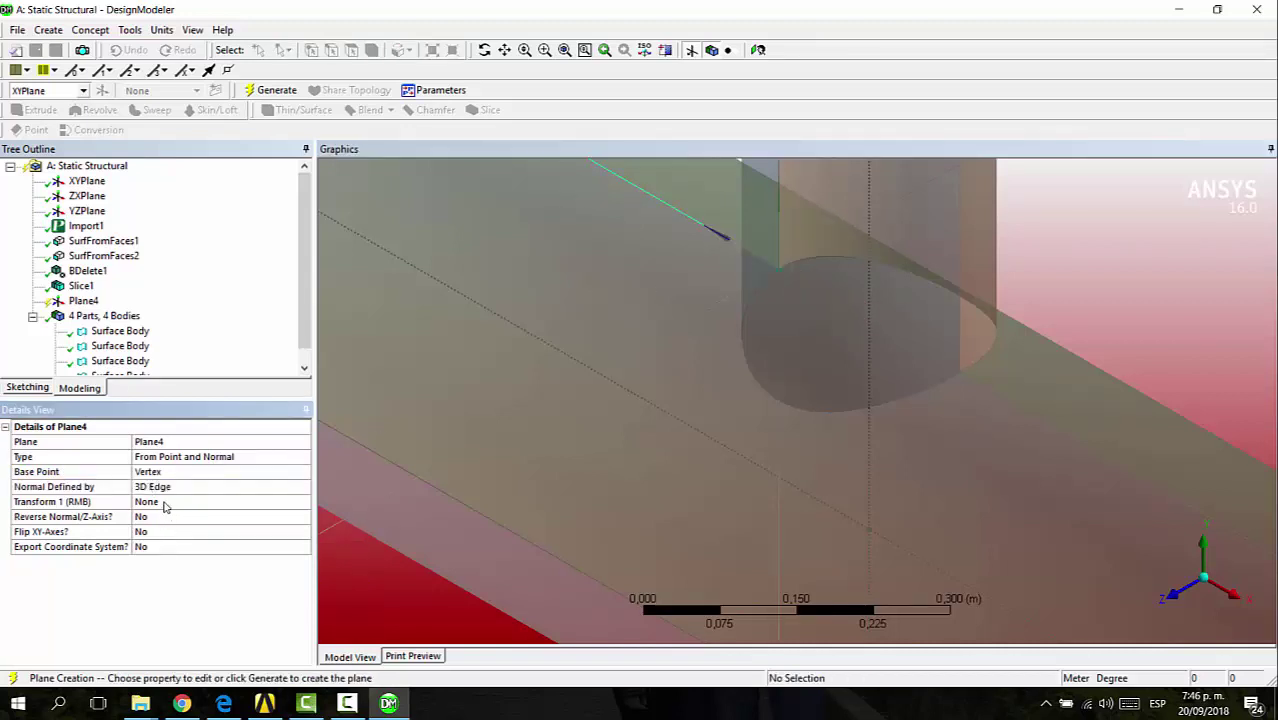
Apply an Offset Z transform of 0,05 m to the new plane and generate it.
{"action": "left_click", "coordinate": [162, 502]}
{"action": "left_click", "coordinate": [302, 502]}
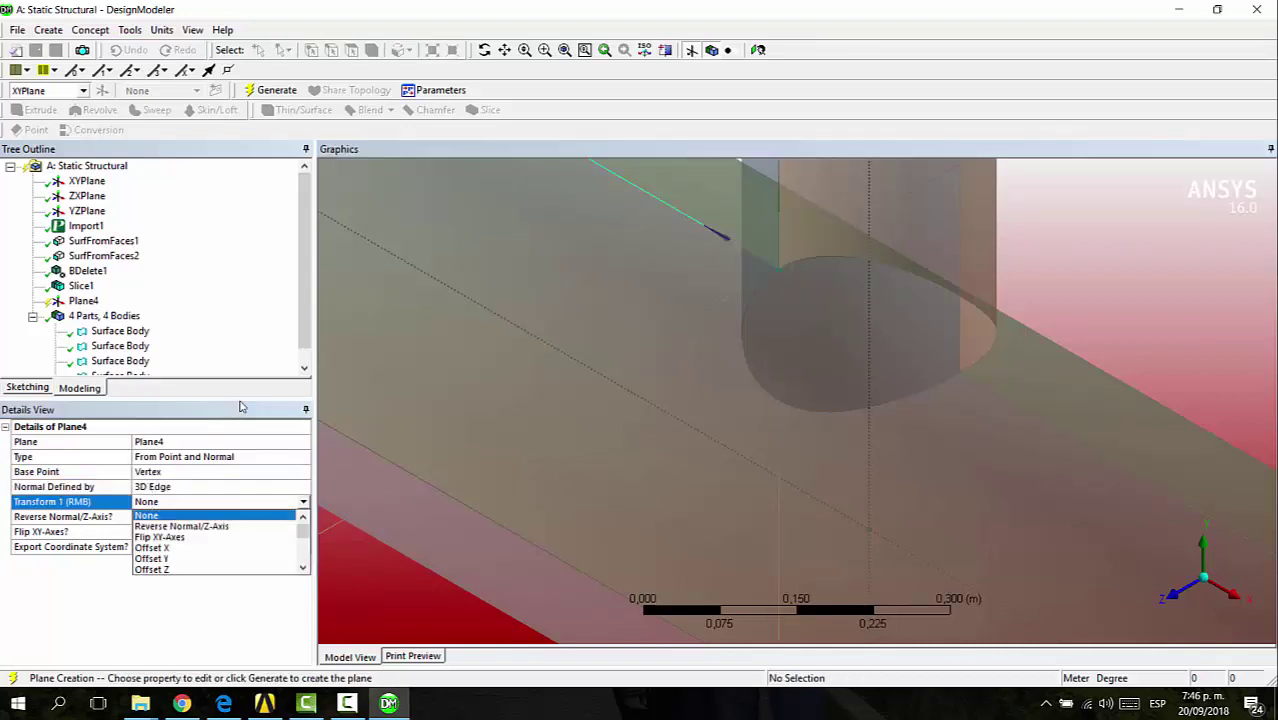
{"action": "left_click", "coordinate": [225, 569]}
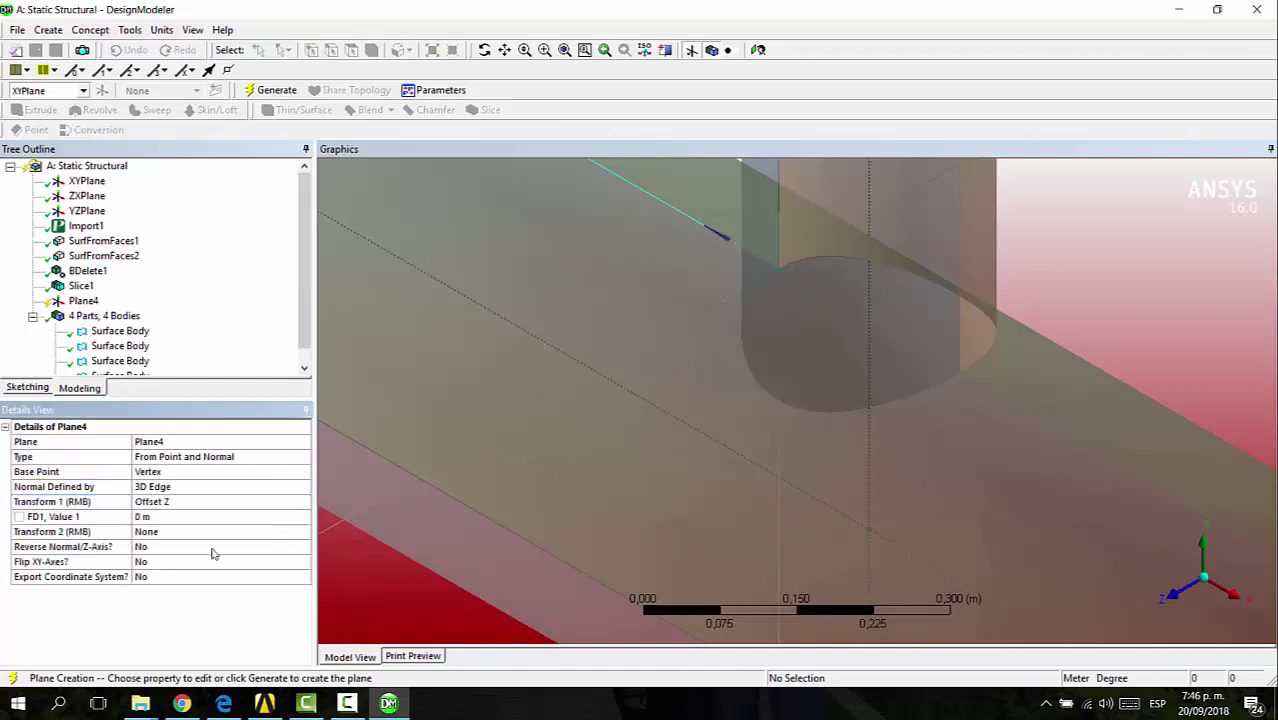
{"action": "left_click", "coordinate": [165, 517]}
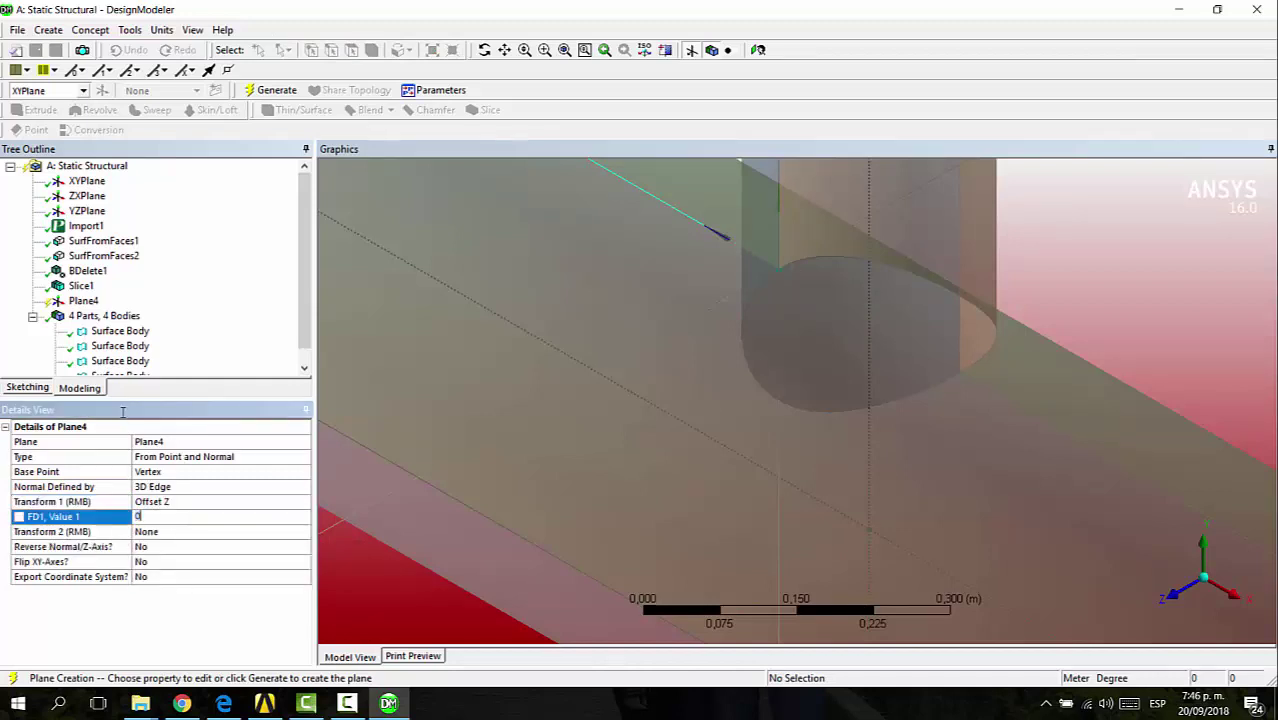
{"action": "key", "text": "Return"}
{"action": "left_click", "coordinate": [283, 92]}
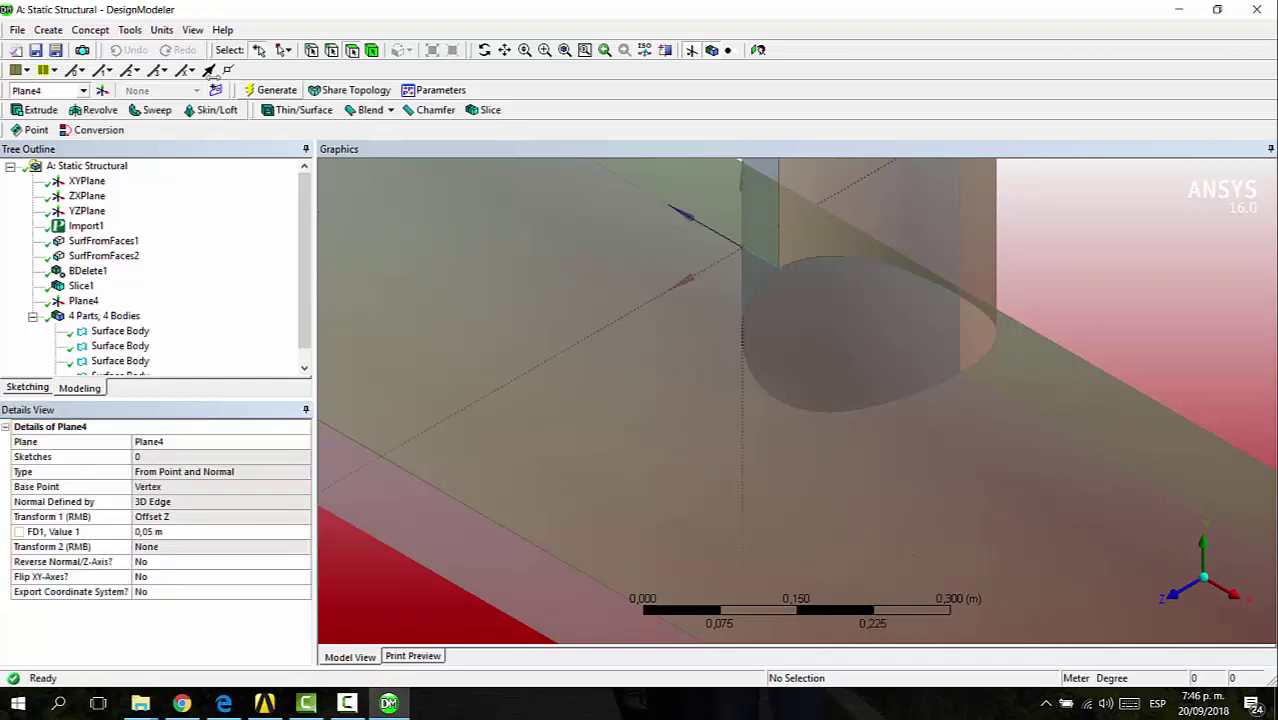
Switch the model's length units to millimetres.
{"action": "left_click", "coordinate": [94, 31]}
{"action": "mouse_move", "coordinate": [172, 31]}
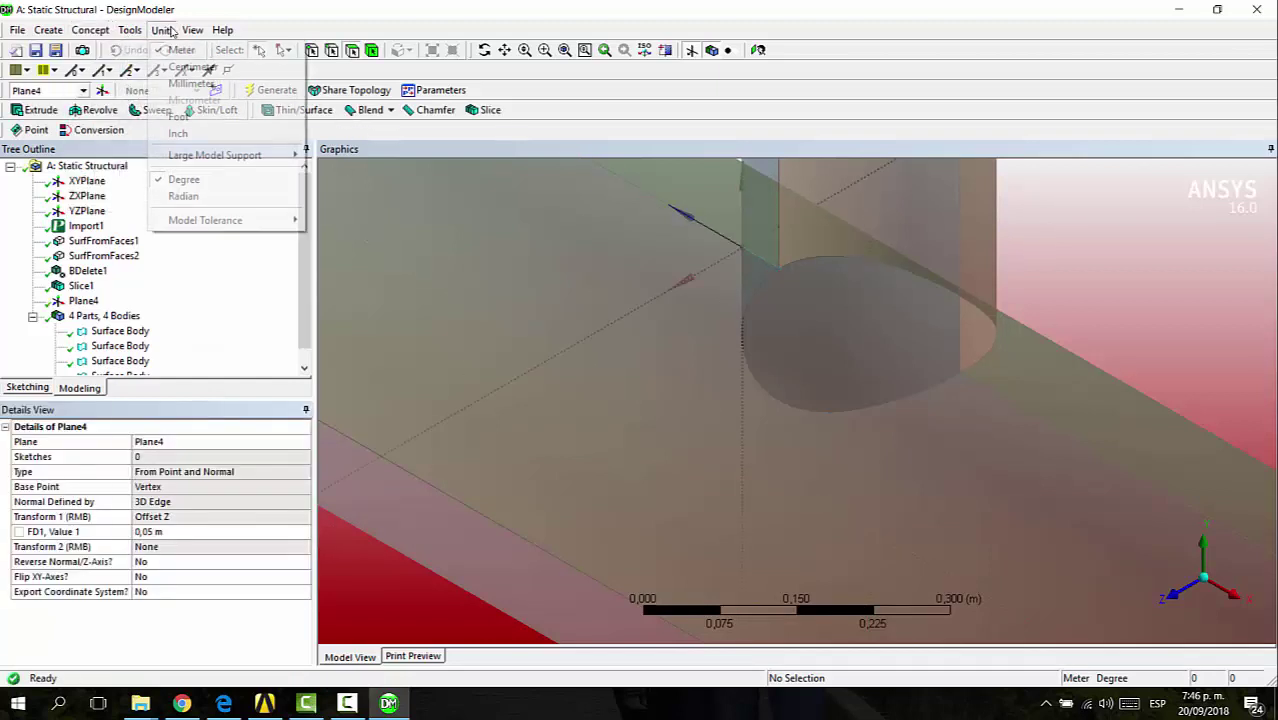
{"action": "left_click", "coordinate": [192, 83]}
{"action": "middle_click_drag", "start_coordinate": [1027, 334], "coordinate": [880, 345]}
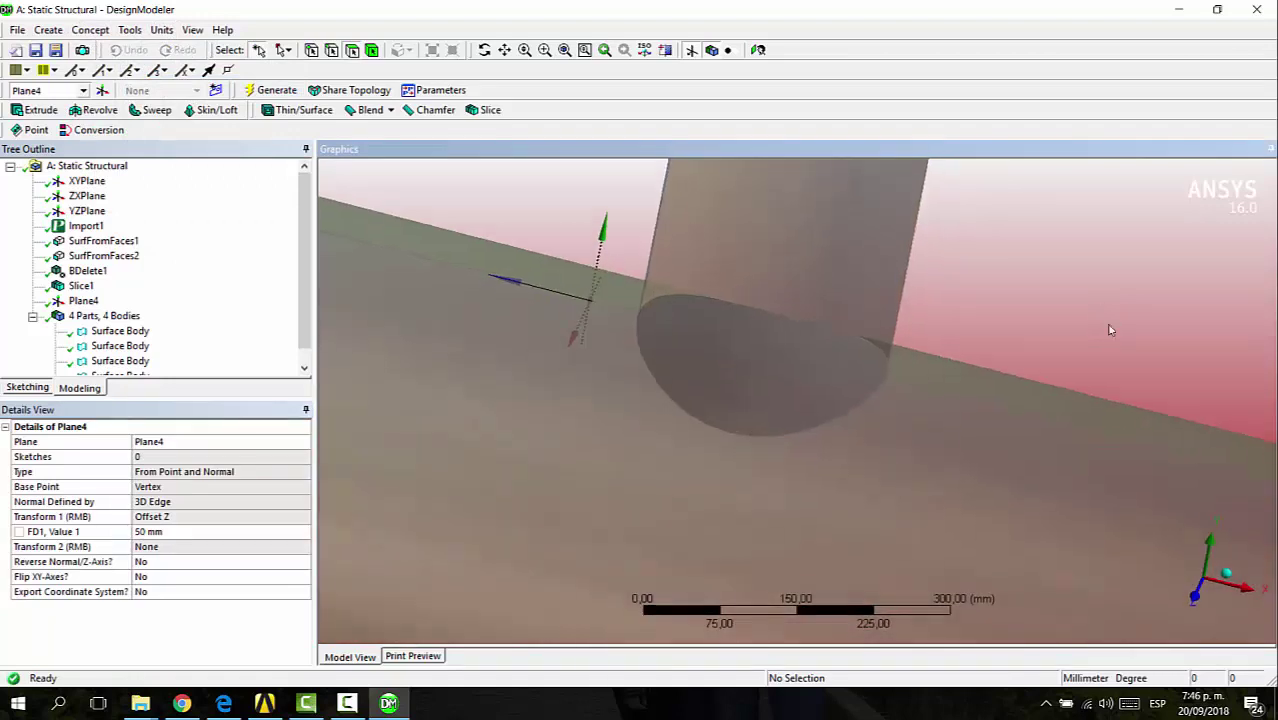
{"action": "scroll", "coordinate": [127, 345], "scroll_direction": "down", "scroll_amount": 1}
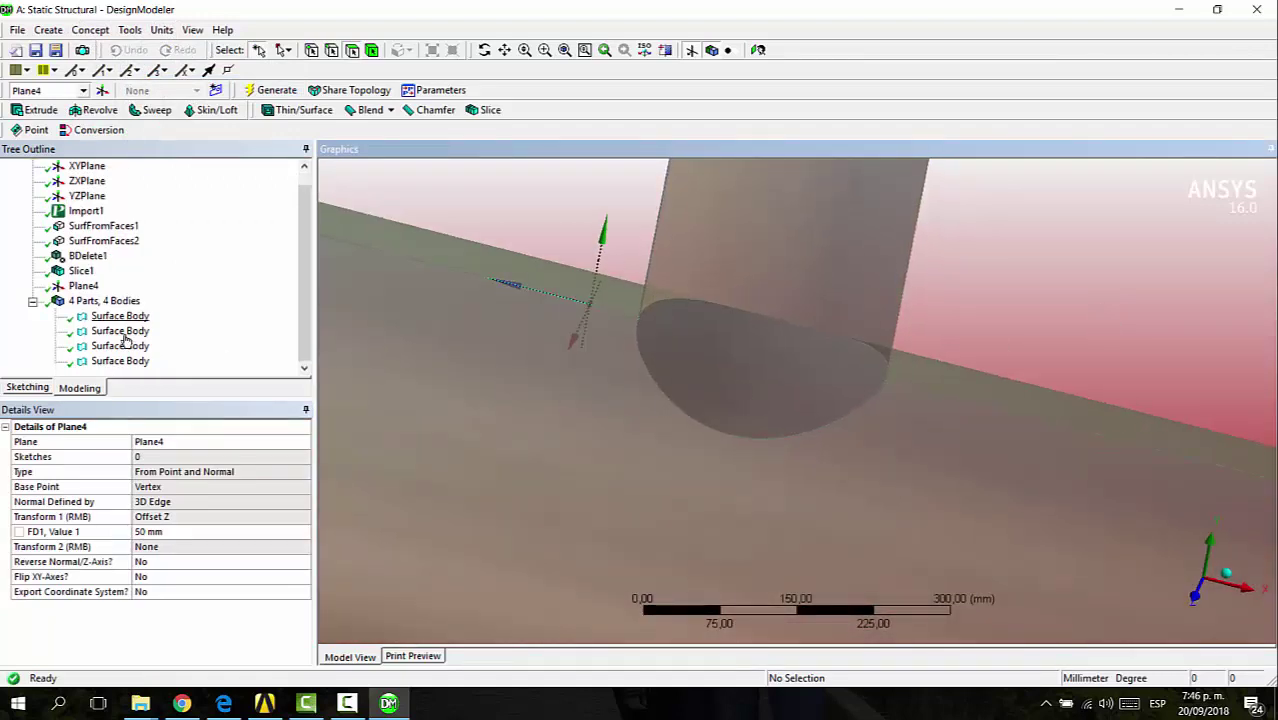
Start a second From Point and Normal plane, using the junction vertex on the opposite side of the branch as base point.
{"action": "left_click", "coordinate": [102, 90]}
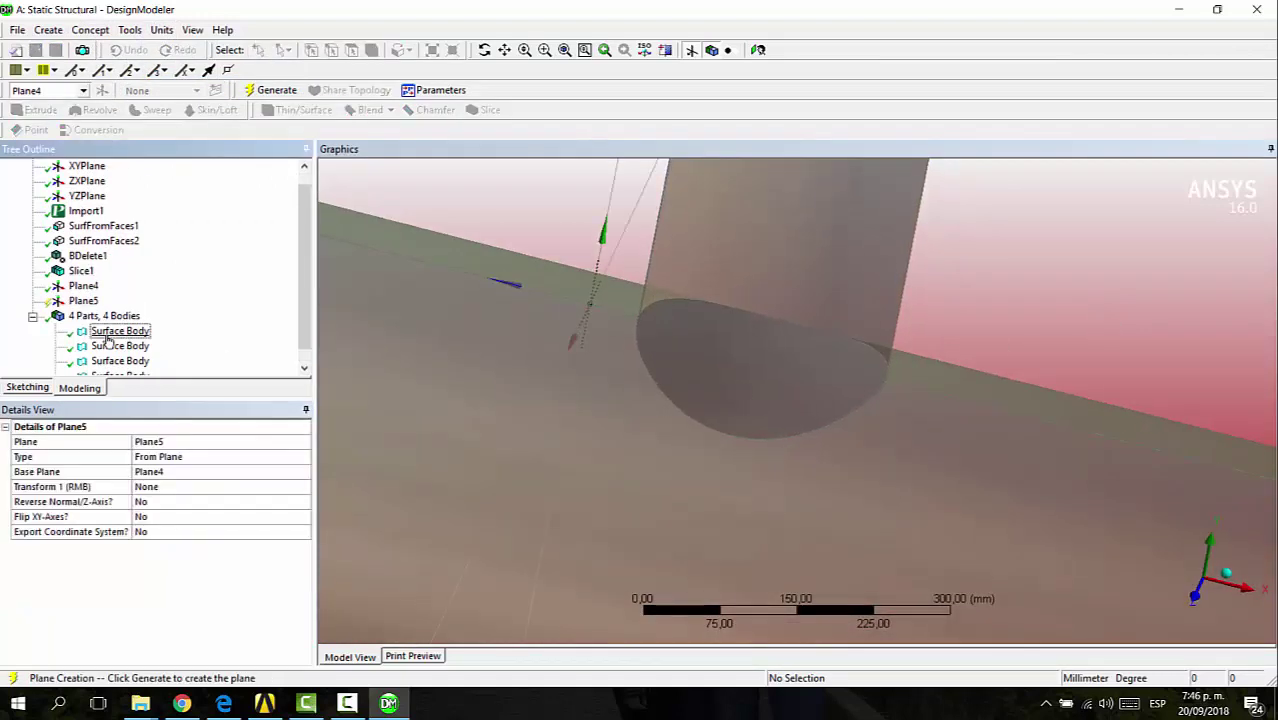
{"action": "left_click", "coordinate": [190, 457]}
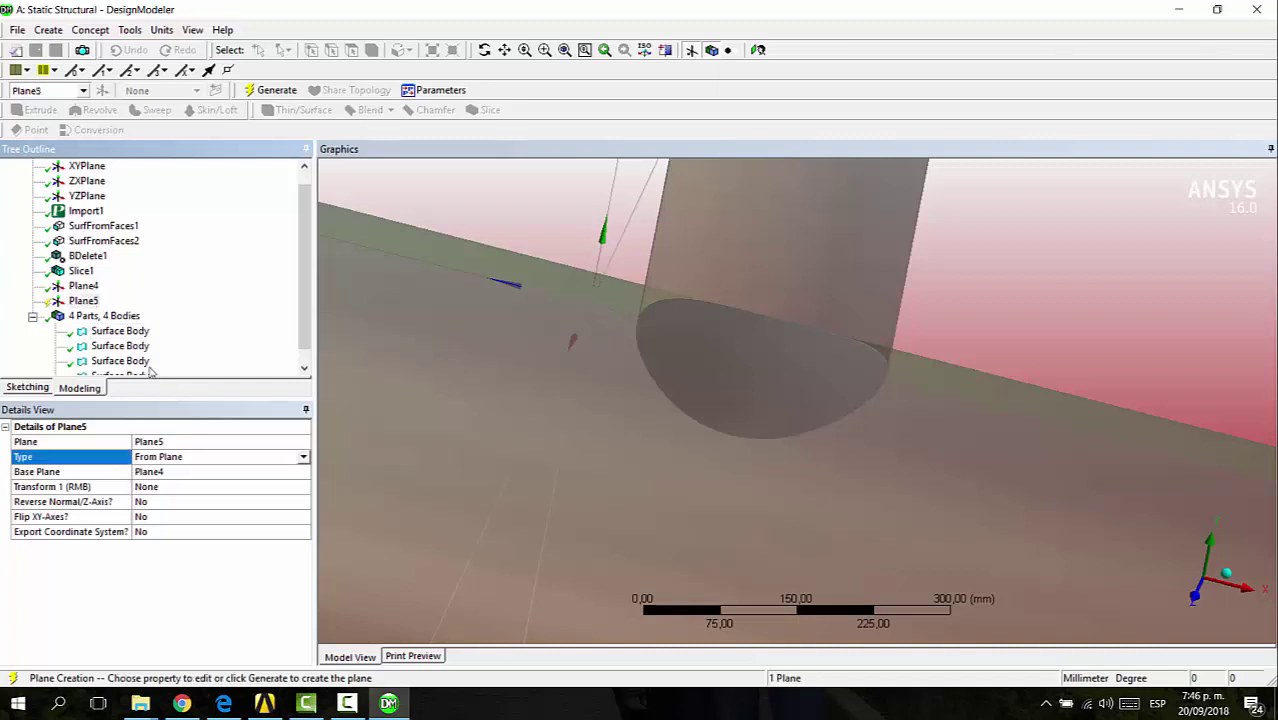
{"action": "left_click", "coordinate": [200, 457]}
{"action": "left_click", "coordinate": [240, 524]}
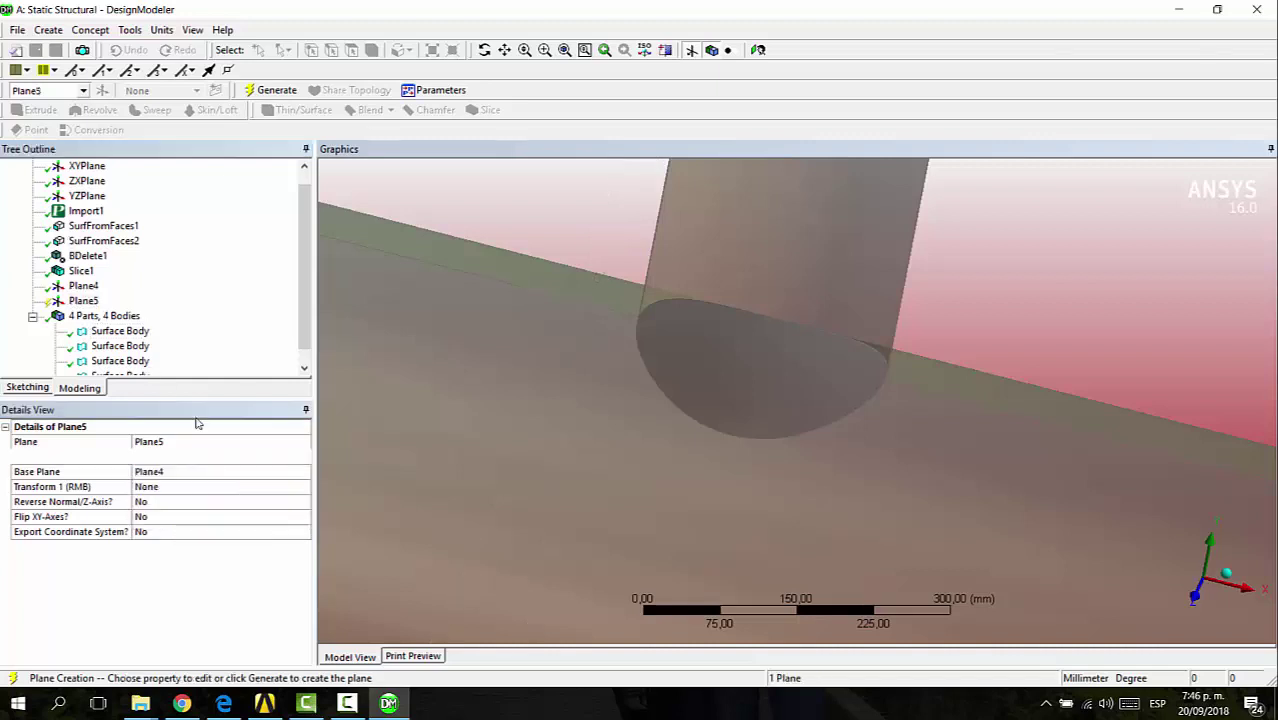
{"action": "left_click", "coordinate": [883, 380]}
{"action": "left_click", "coordinate": [185, 474]}
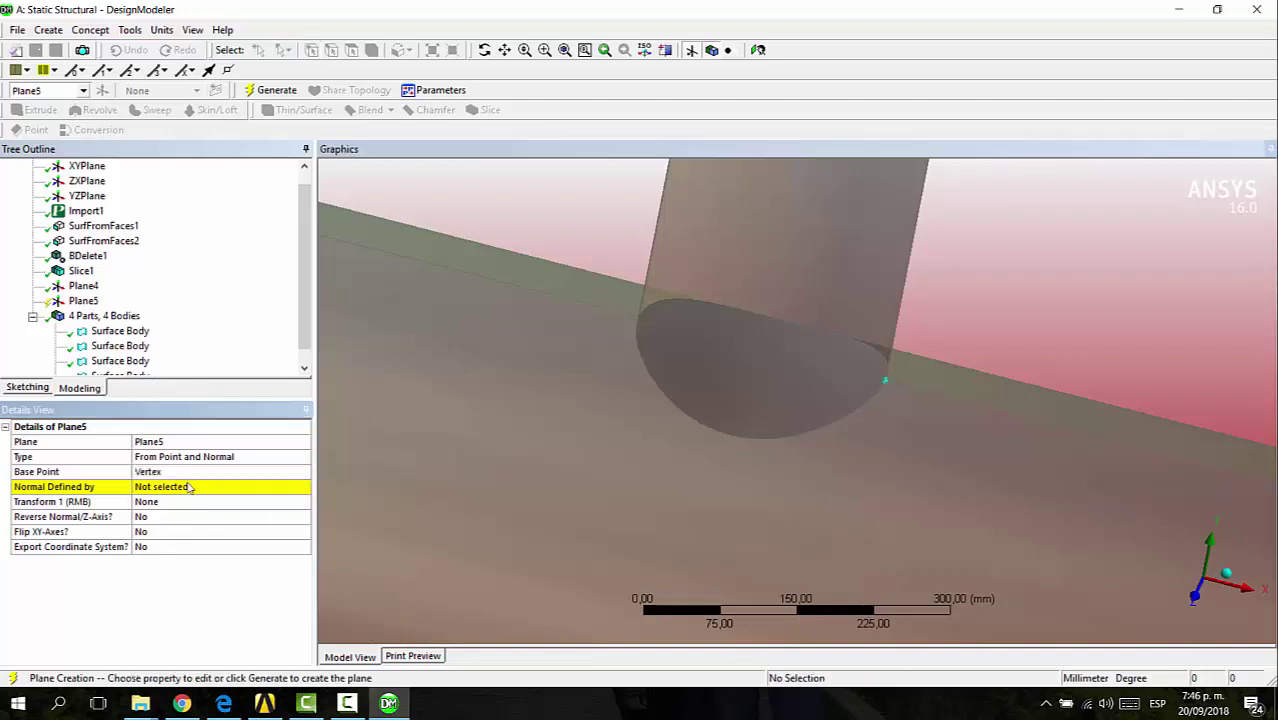
Define the second plane's normal by the main pipe's adjoining lengthwise edge, with its direction pointing toward the branch.
{"action": "left_click", "coordinate": [190, 487]}
{"action": "left_click", "coordinate": [913, 390]}
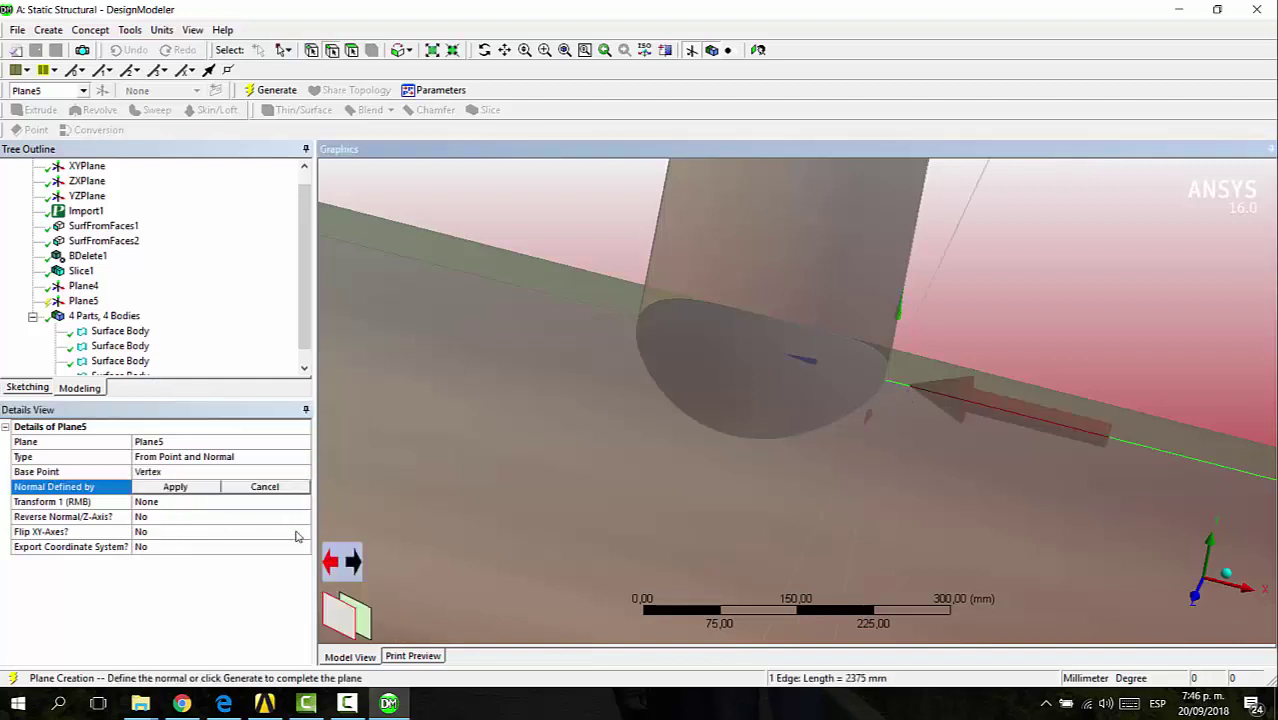
{"action": "left_click", "coordinate": [353, 568]}
{"action": "left_click", "coordinate": [210, 487]}
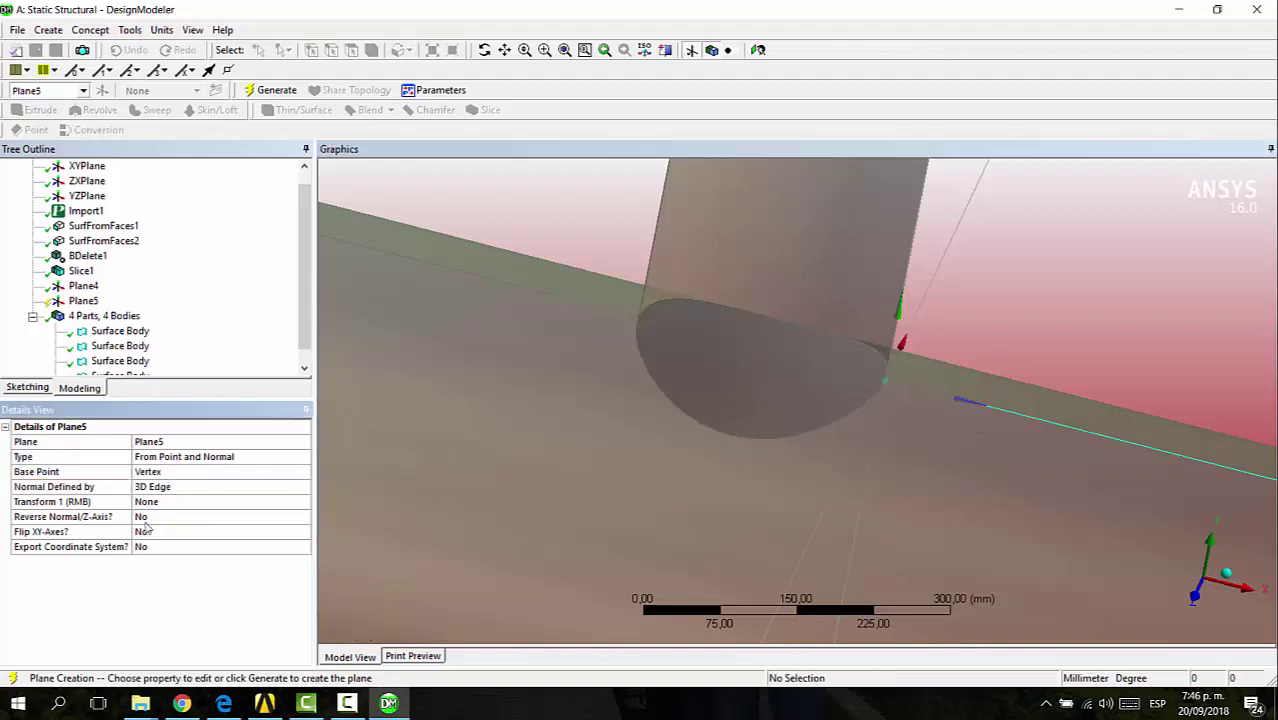
{"action": "left_click", "coordinate": [192, 490]}
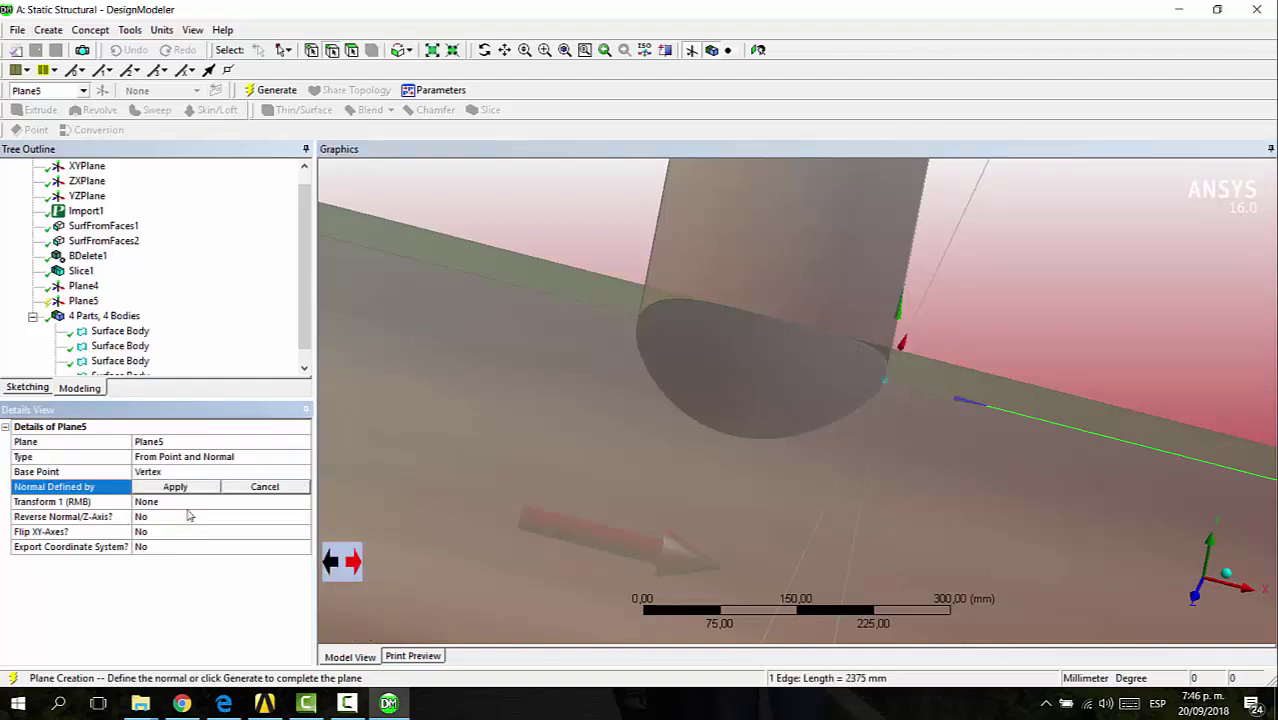
{"action": "left_click", "coordinate": [190, 515]}
Apply an Offset Z transform of -50 mm to the second plane so it lies outside the branch.
{"action": "left_click", "coordinate": [243, 503]}
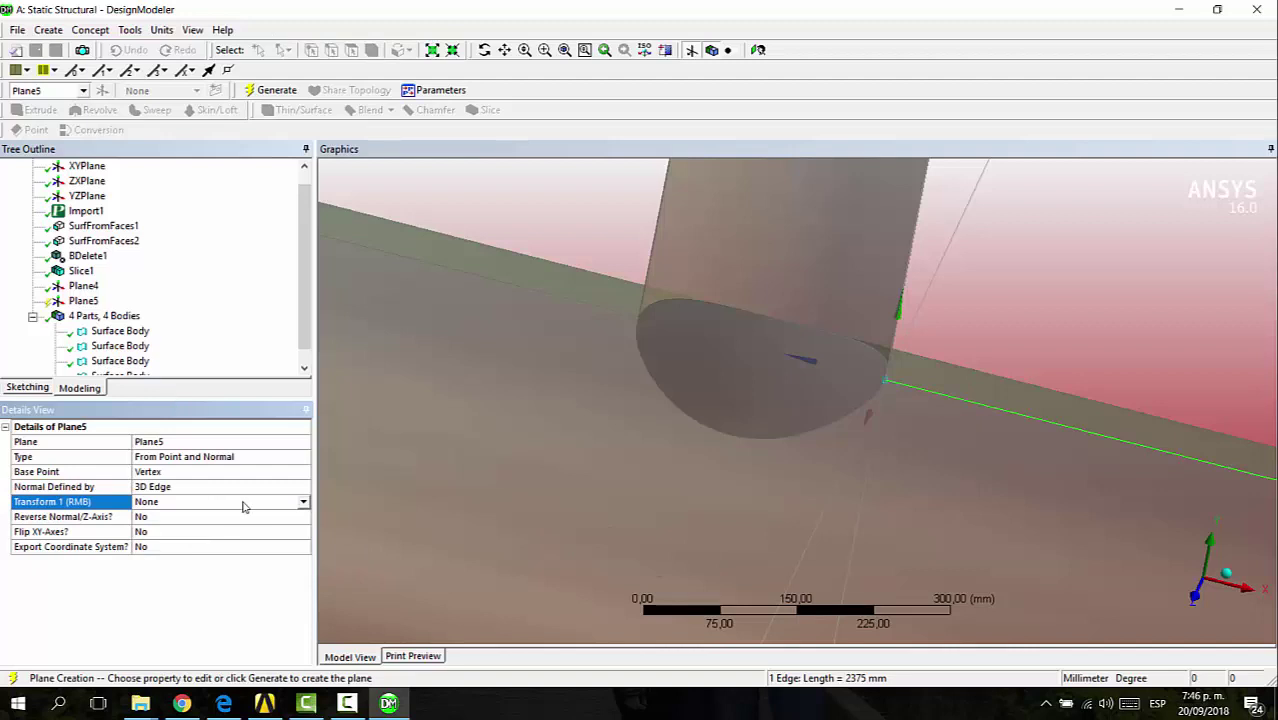
{"action": "left_click", "coordinate": [302, 503]}
{"action": "left_click", "coordinate": [206, 569]}
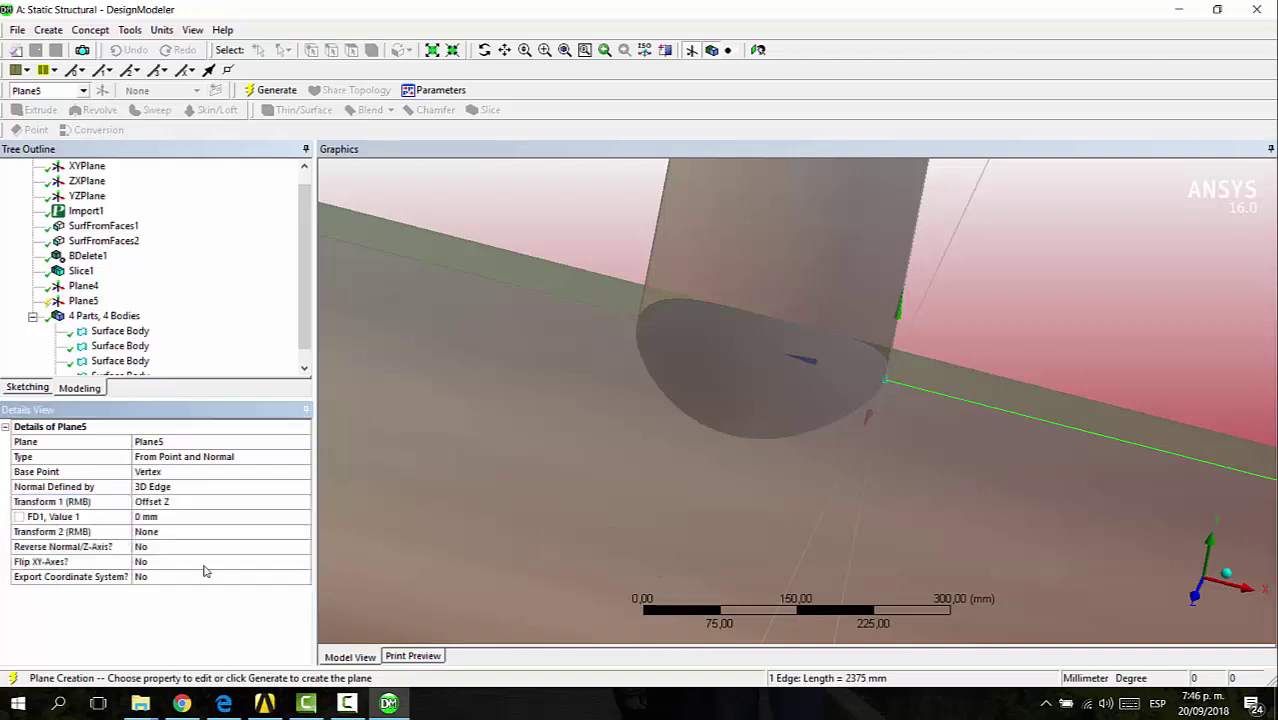
{"action": "left_click", "coordinate": [150, 517]}
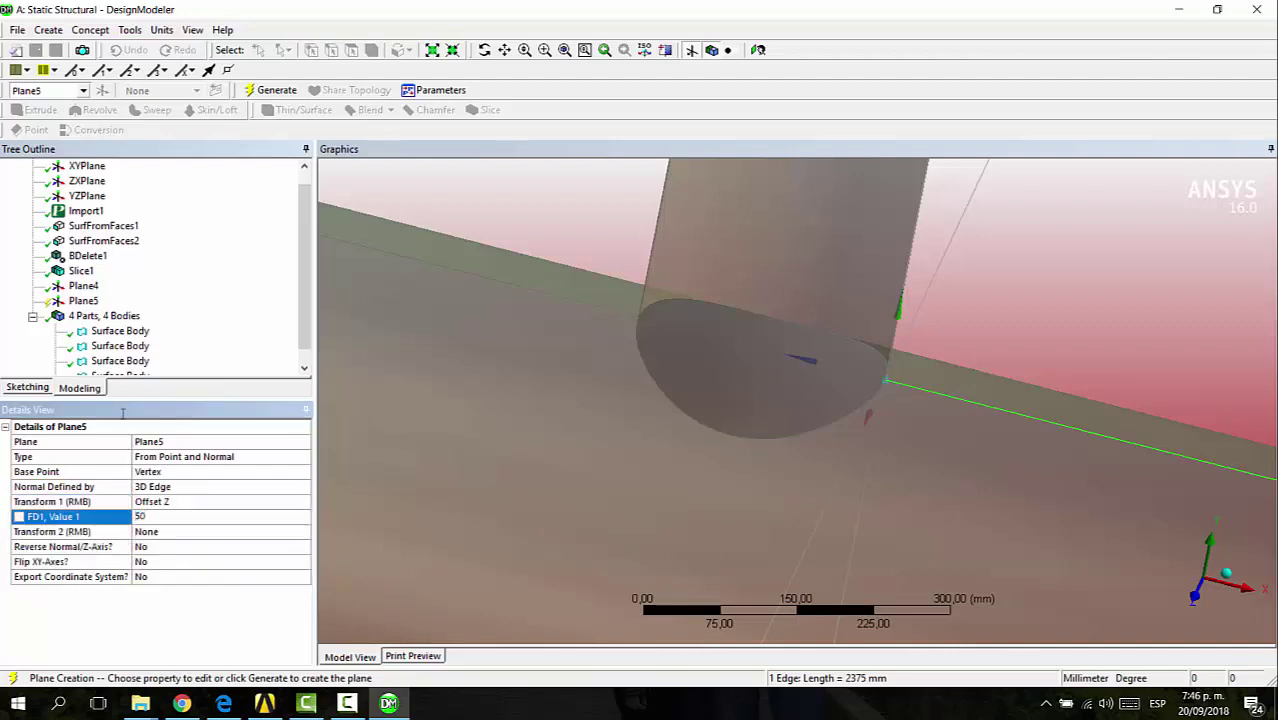
{"action": "key", "text": "Return"}
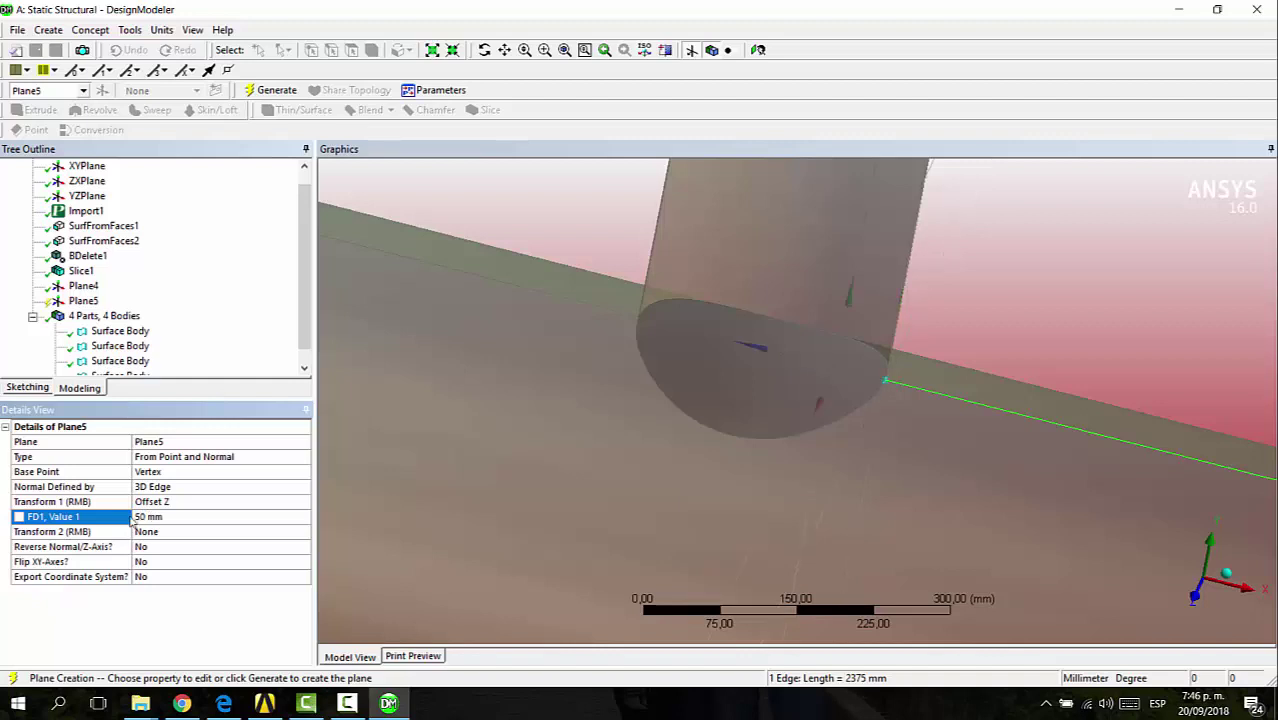
{"action": "key", "text": "Return"}
{"action": "key", "text": "Left"}
{"action": "type", "text": "-"}
{"action": "key", "text": "Return"}
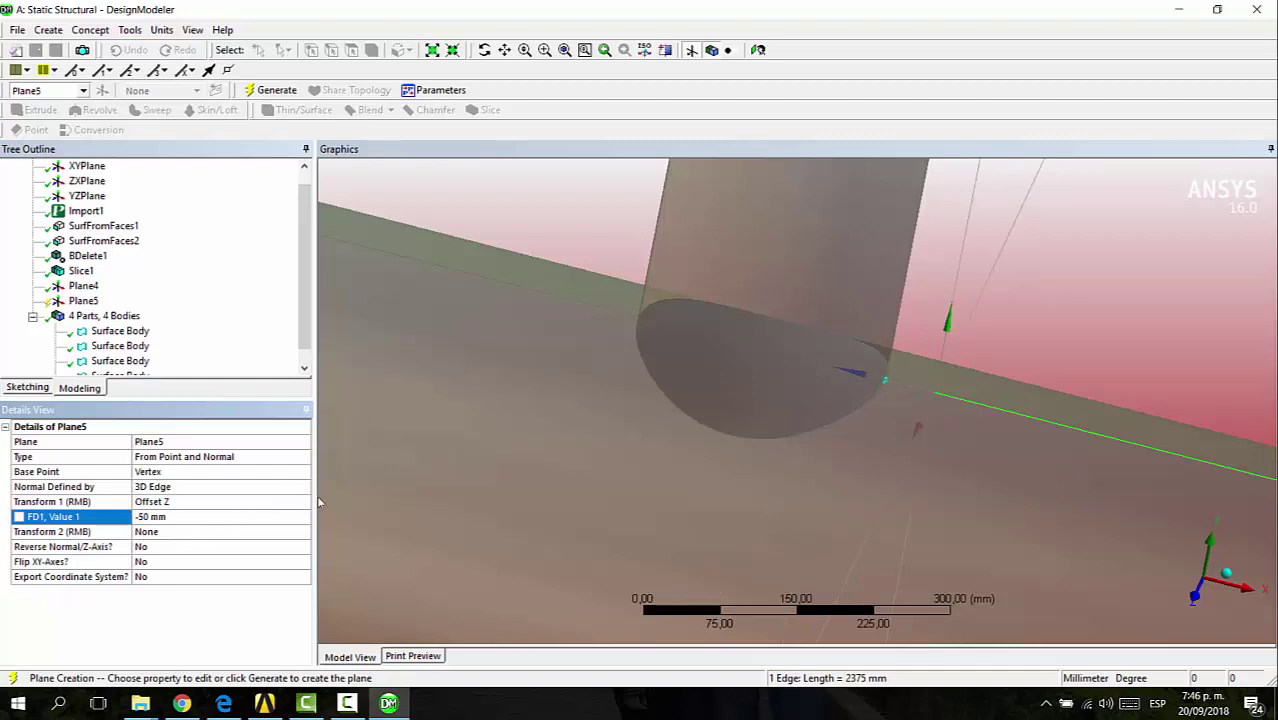
{"action": "left_click", "coordinate": [164, 536]}
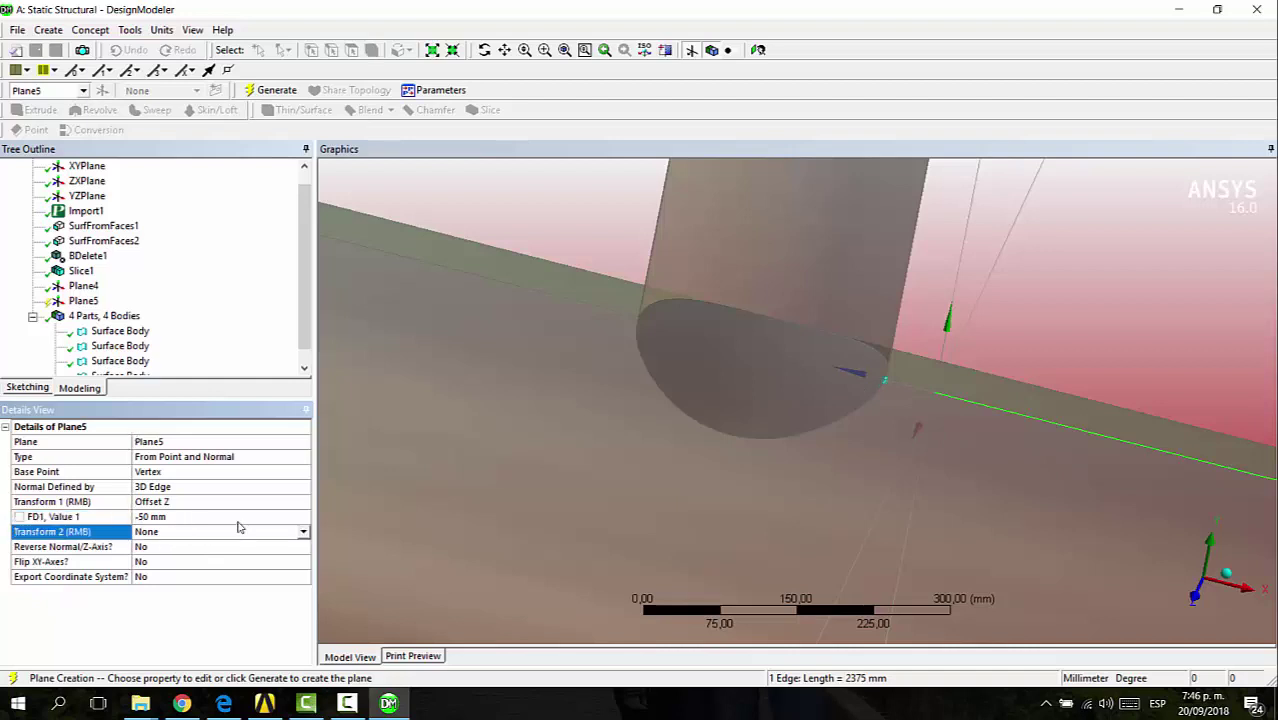
{"action": "left_click", "coordinate": [303, 533]}
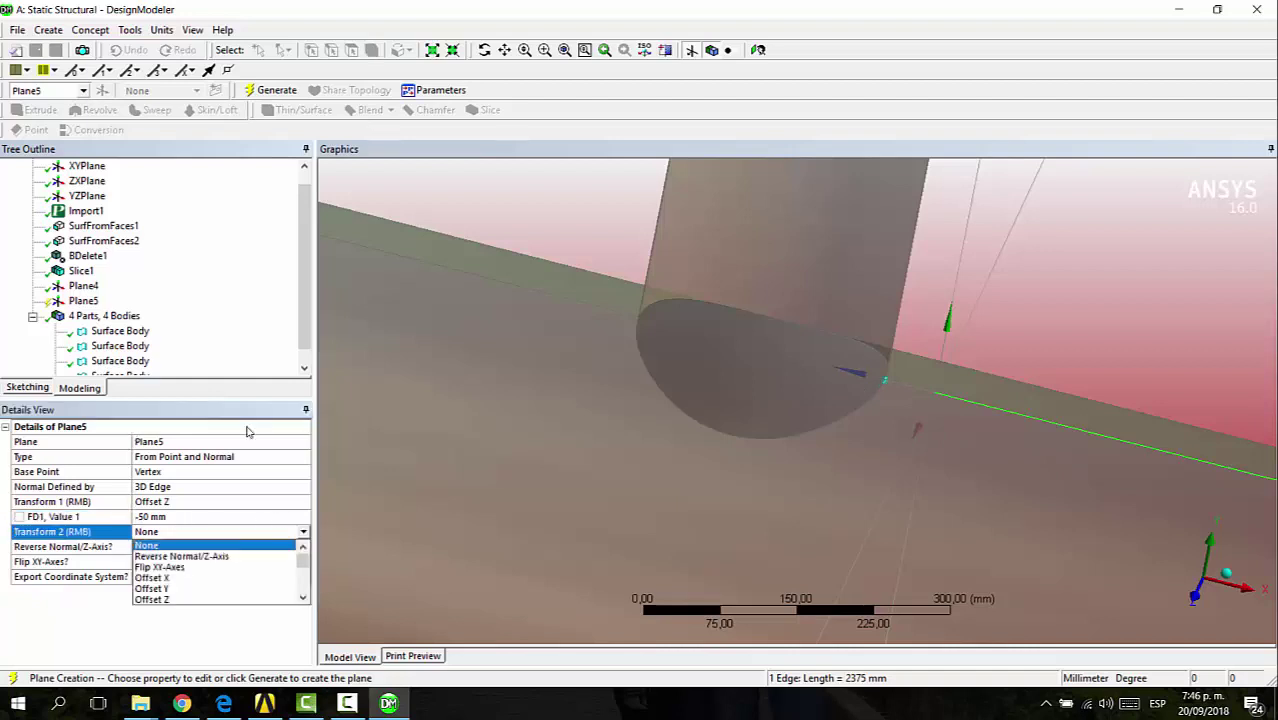
{"action": "left_click", "coordinate": [238, 546]}
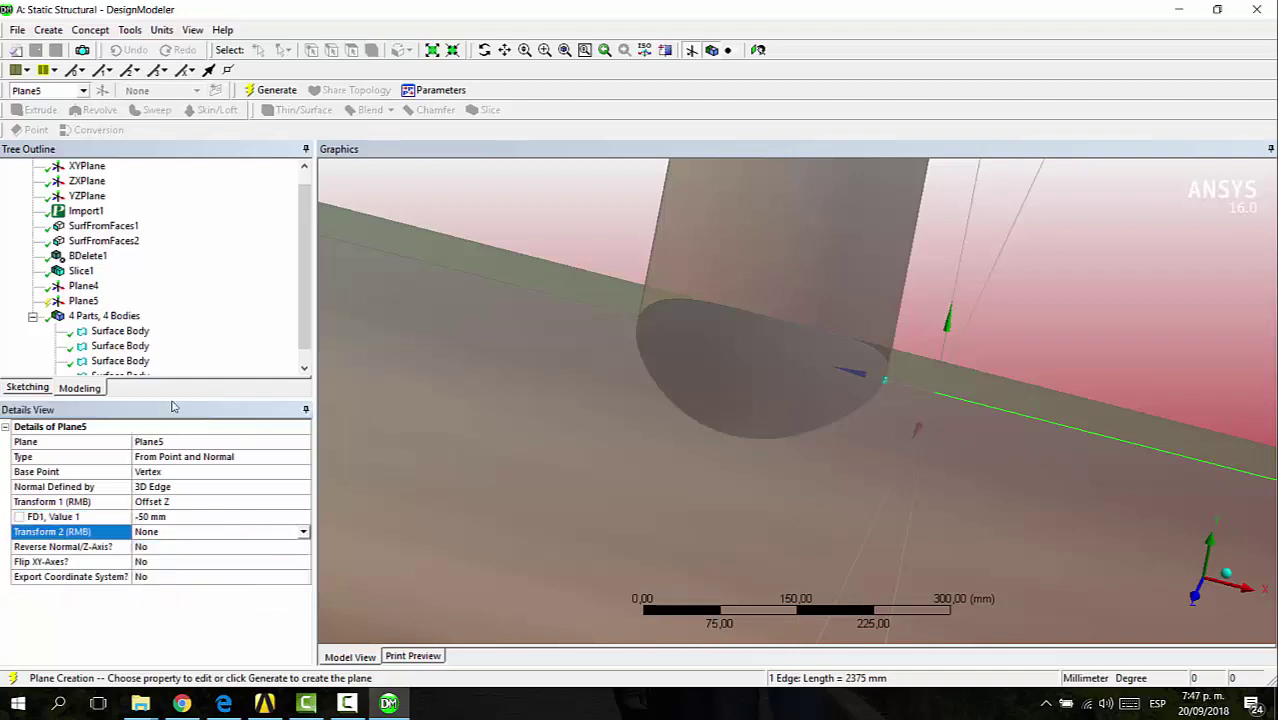
{"action": "left_click", "coordinate": [203, 503]}
Set Reverse Normal/Z-Axis to Yes for the second plane, set its Z offset to -50 mm, and generate it.
{"action": "double_click", "coordinate": [230, 550]}
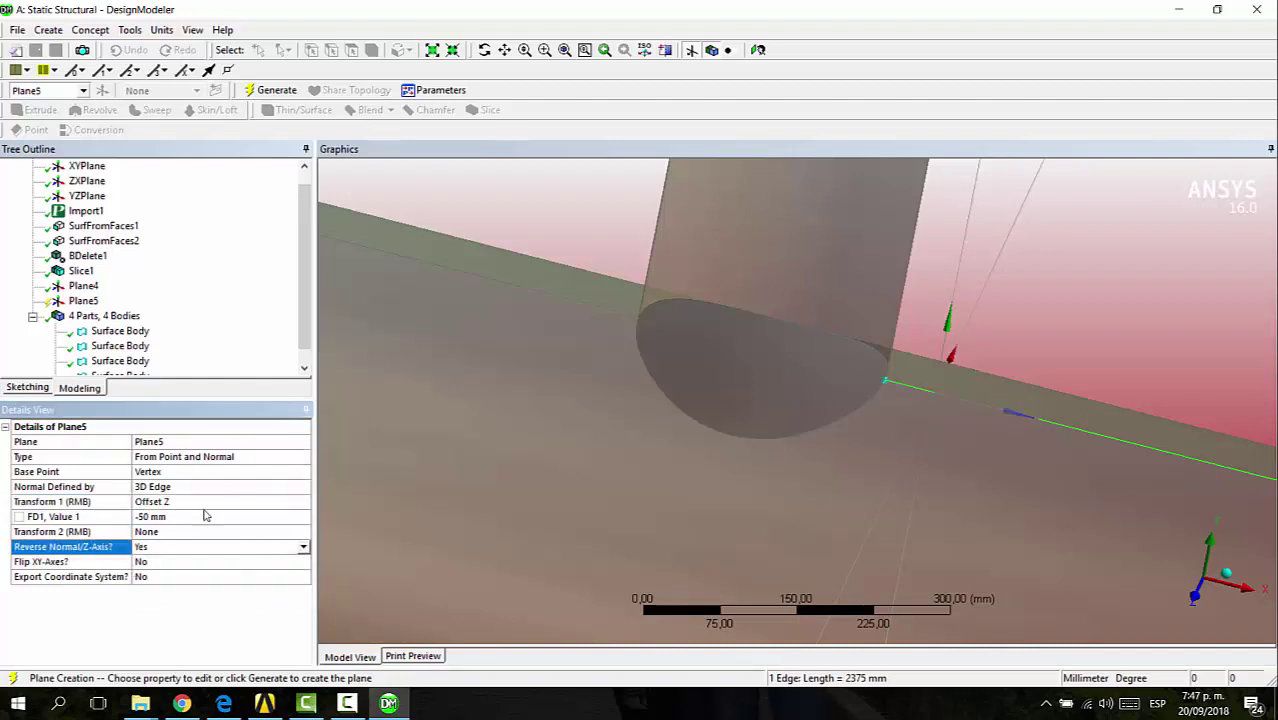
{"action": "left_click", "coordinate": [168, 517]}
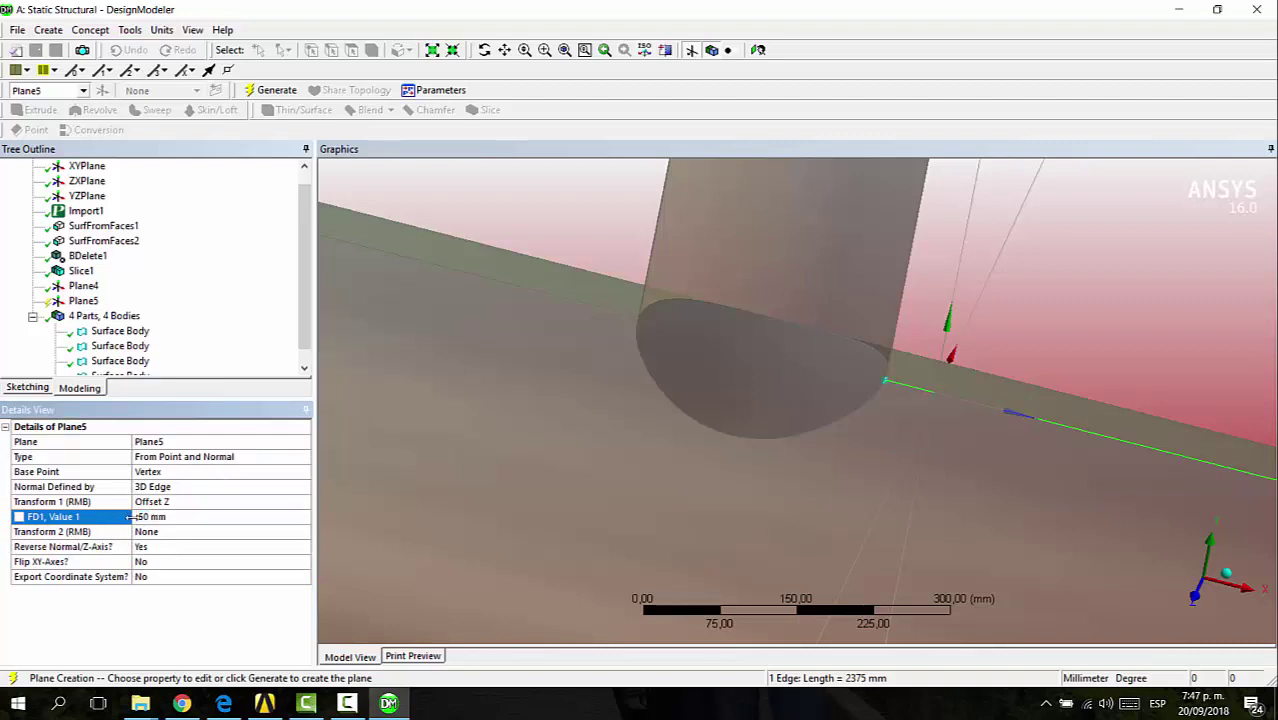
{"action": "type", "text": "-5"}
{"action": "key", "text": "Return"}
{"action": "left_click", "coordinate": [159, 520]}
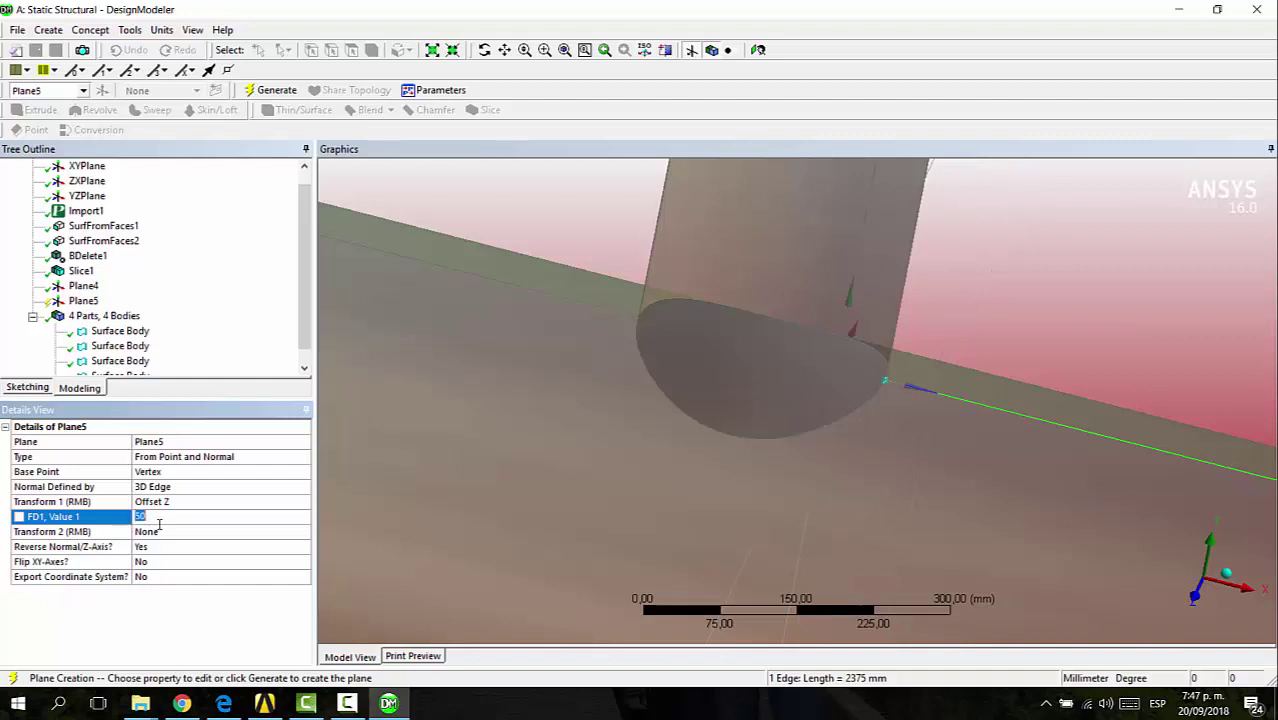
{"action": "key", "text": "Return"}
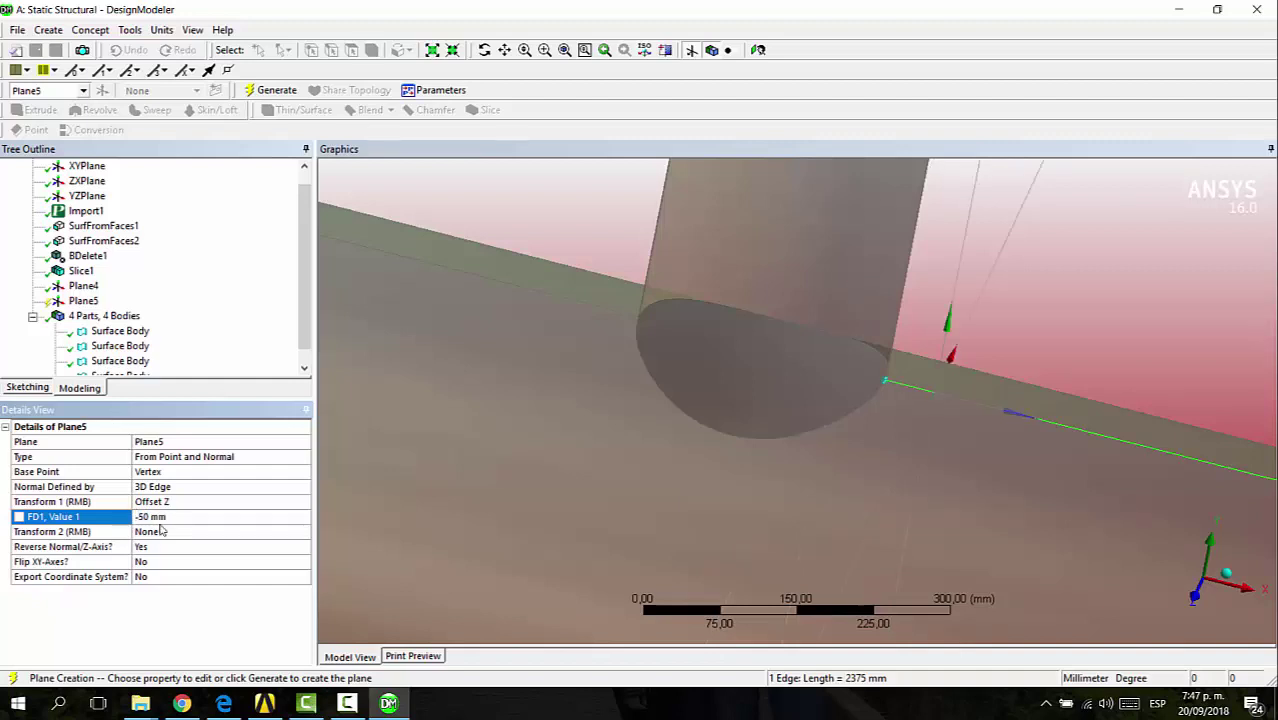
{"action": "left_click", "coordinate": [270, 90]}
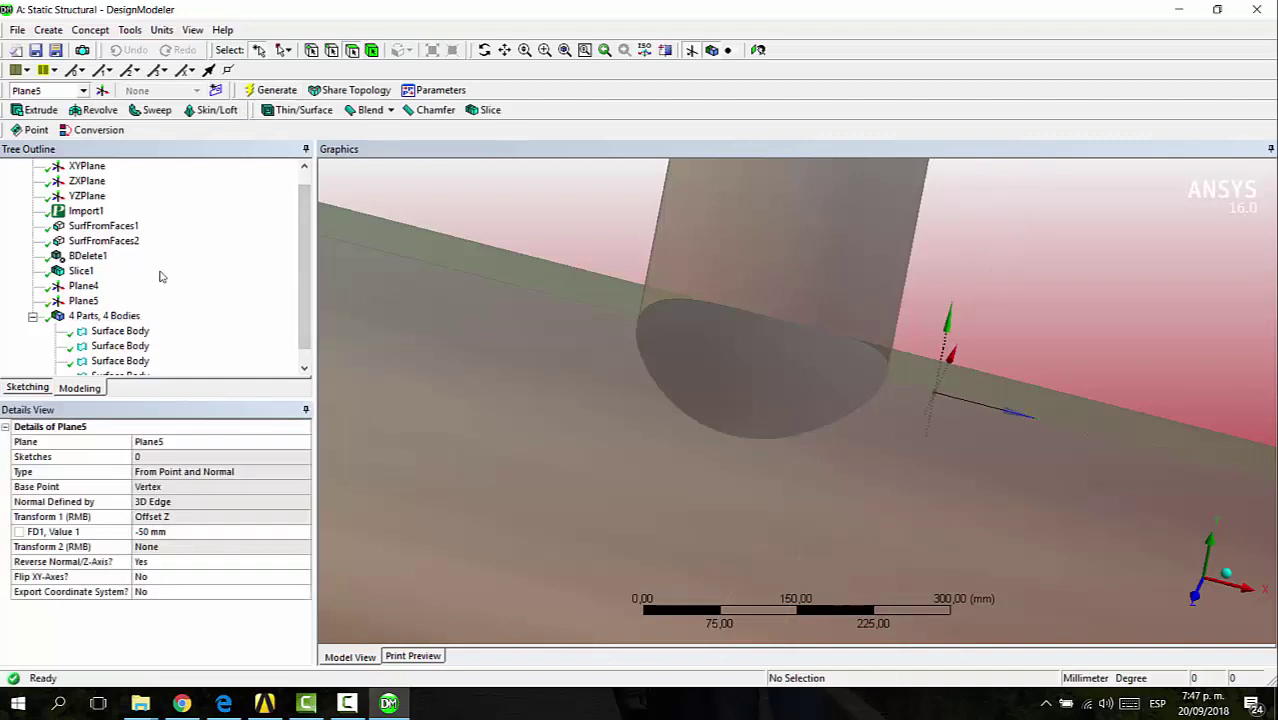
{"action": "scroll", "coordinate": [946, 288], "scroll_direction": "down", "scroll_amount": 5}
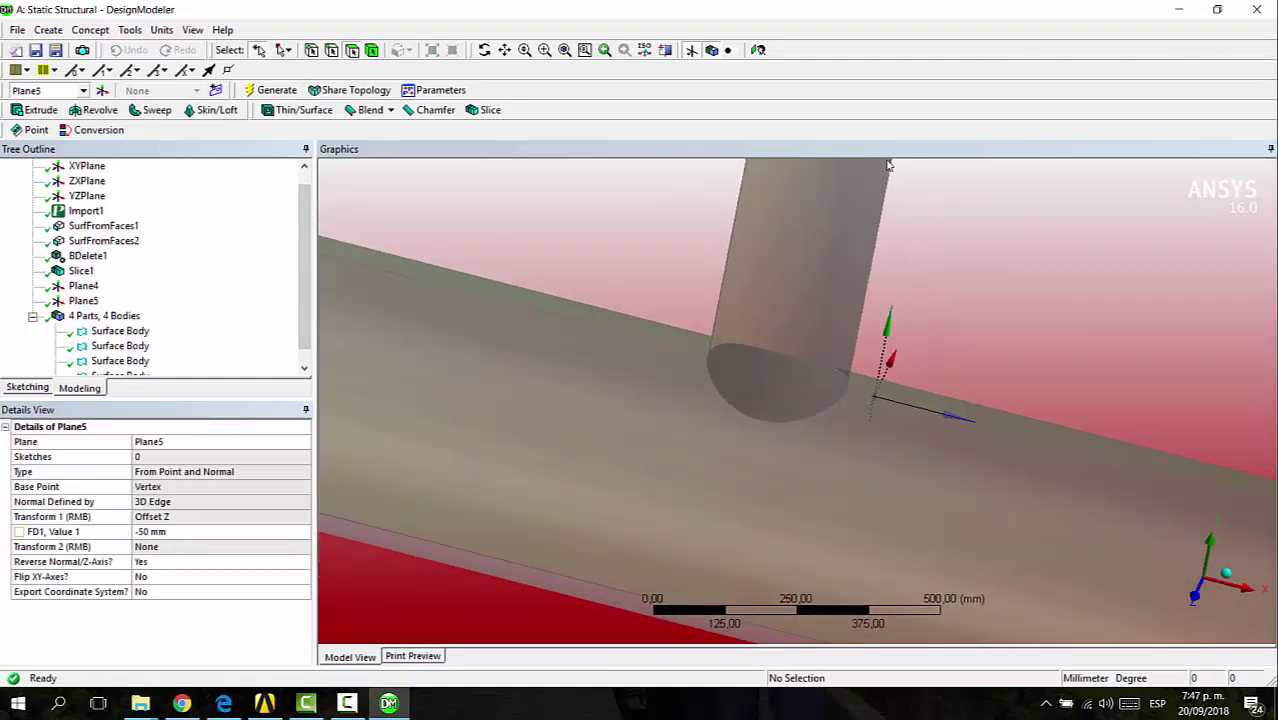
{"action": "scroll", "coordinate": [901, 448], "scroll_direction": "down", "scroll_amount": 3}
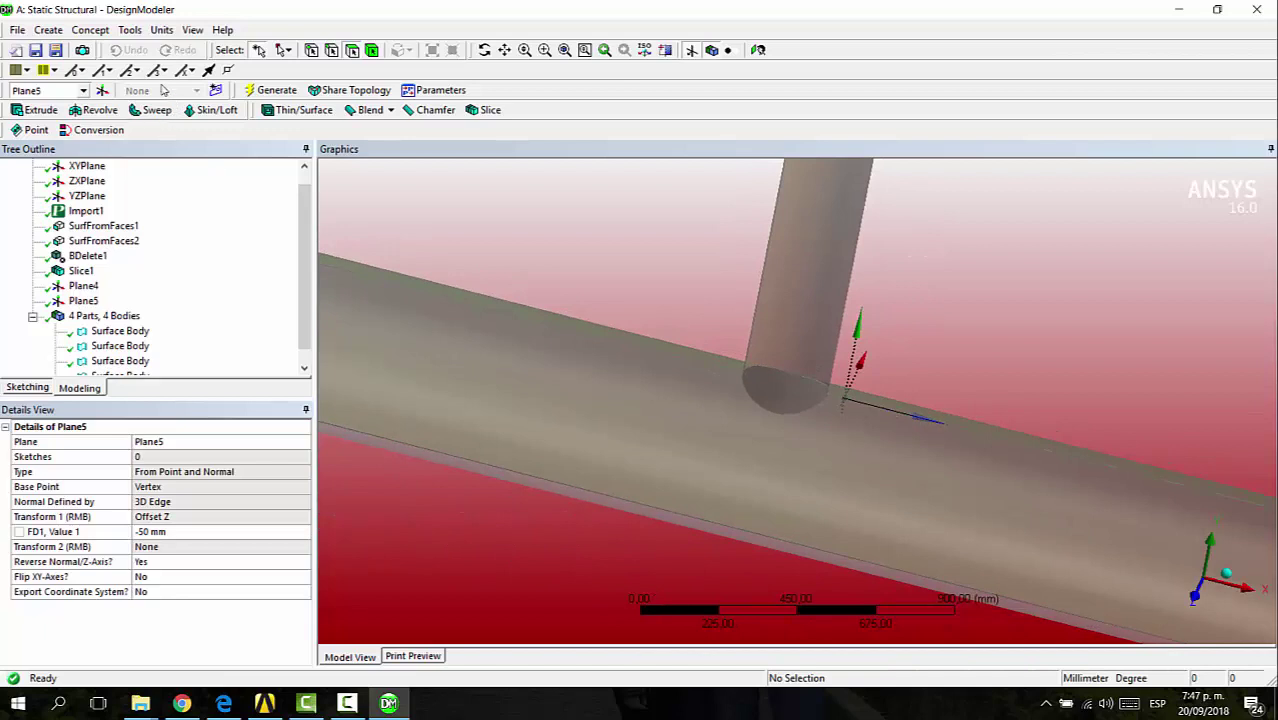
Slice all bodies by Plane4, the first offset plane beside the branch, and generate the slice.
{"action": "left_click", "coordinate": [90, 30]}
{"action": "mouse_move", "coordinate": [48, 30]}
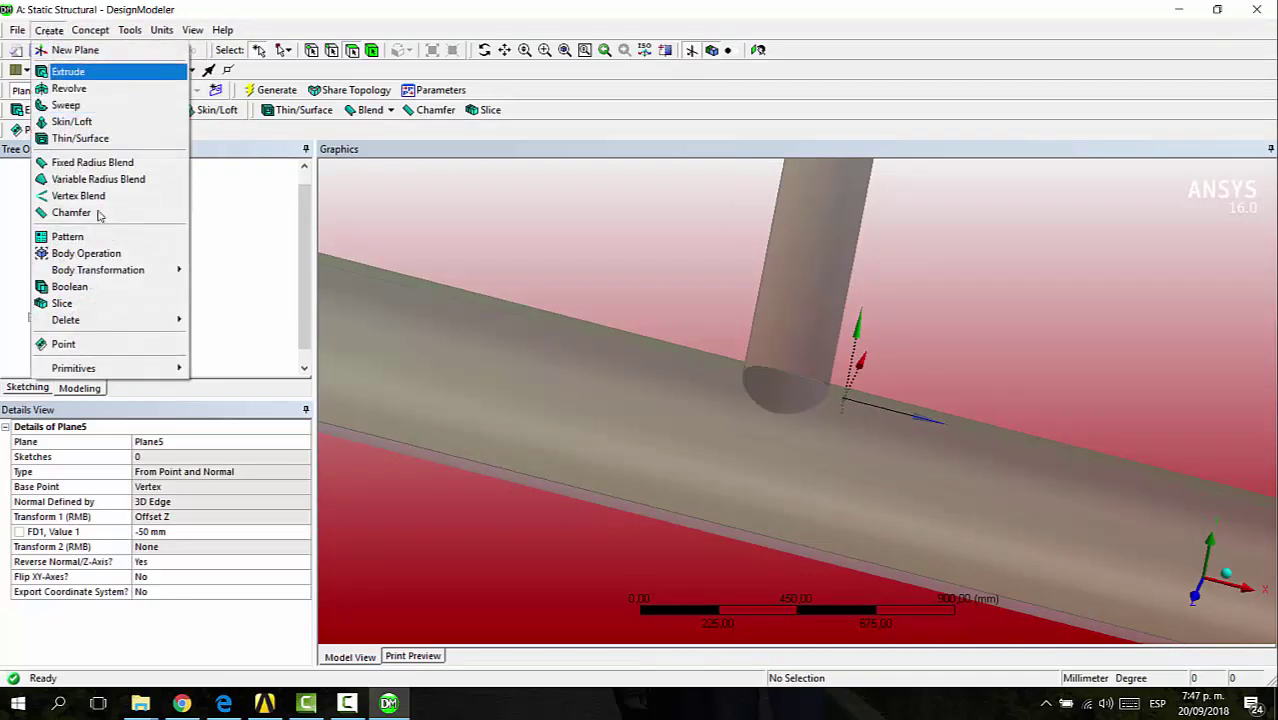
{"action": "left_click", "coordinate": [62, 303]}
{"action": "left_click", "coordinate": [83, 286]}
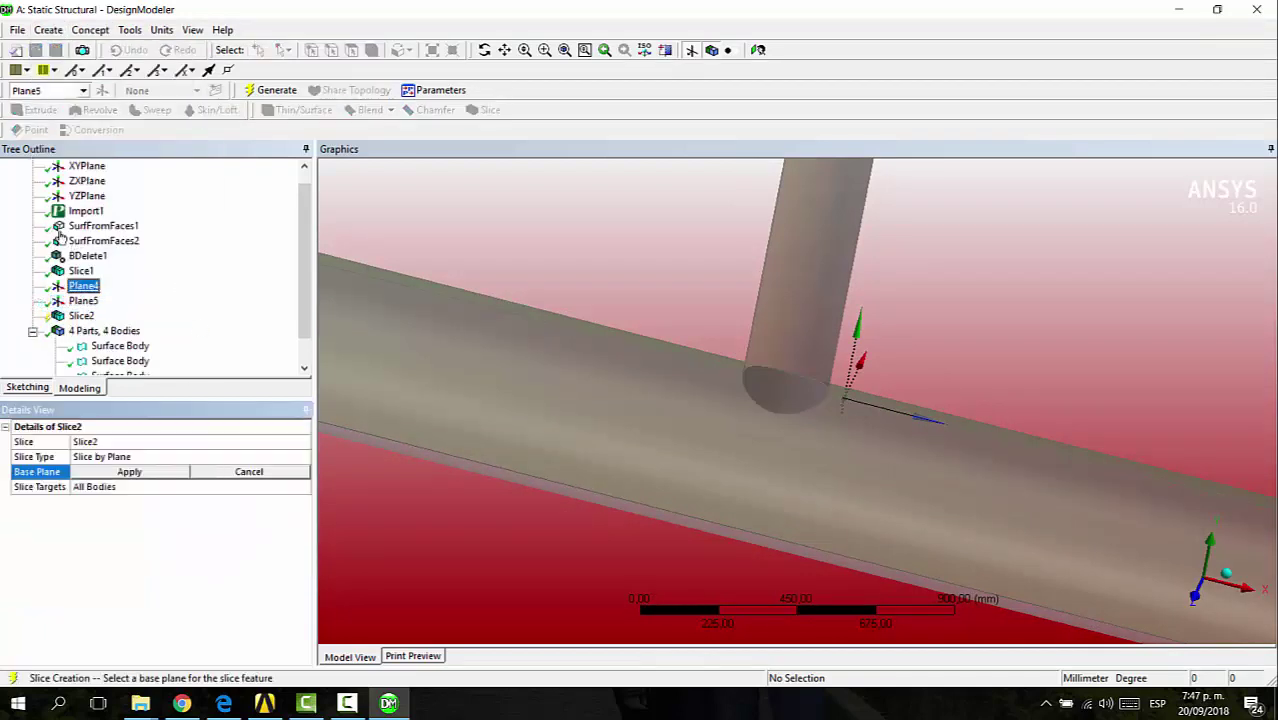
{"action": "left_click", "coordinate": [129, 471]}
{"action": "left_click", "coordinate": [270, 88]}
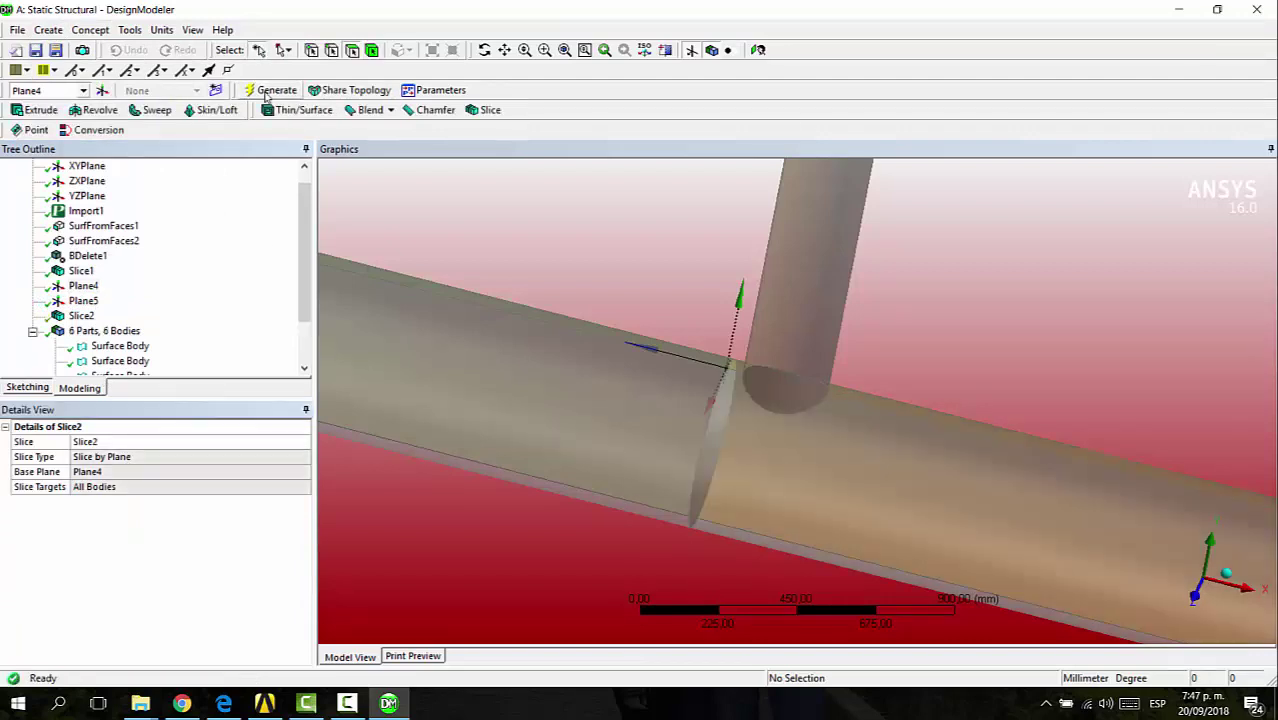
Slice all bodies by Plane5, the offset plane on the other side of the branch, and generate the slice.
{"action": "left_click", "coordinate": [89, 31]}
{"action": "mouse_move", "coordinate": [48, 30]}
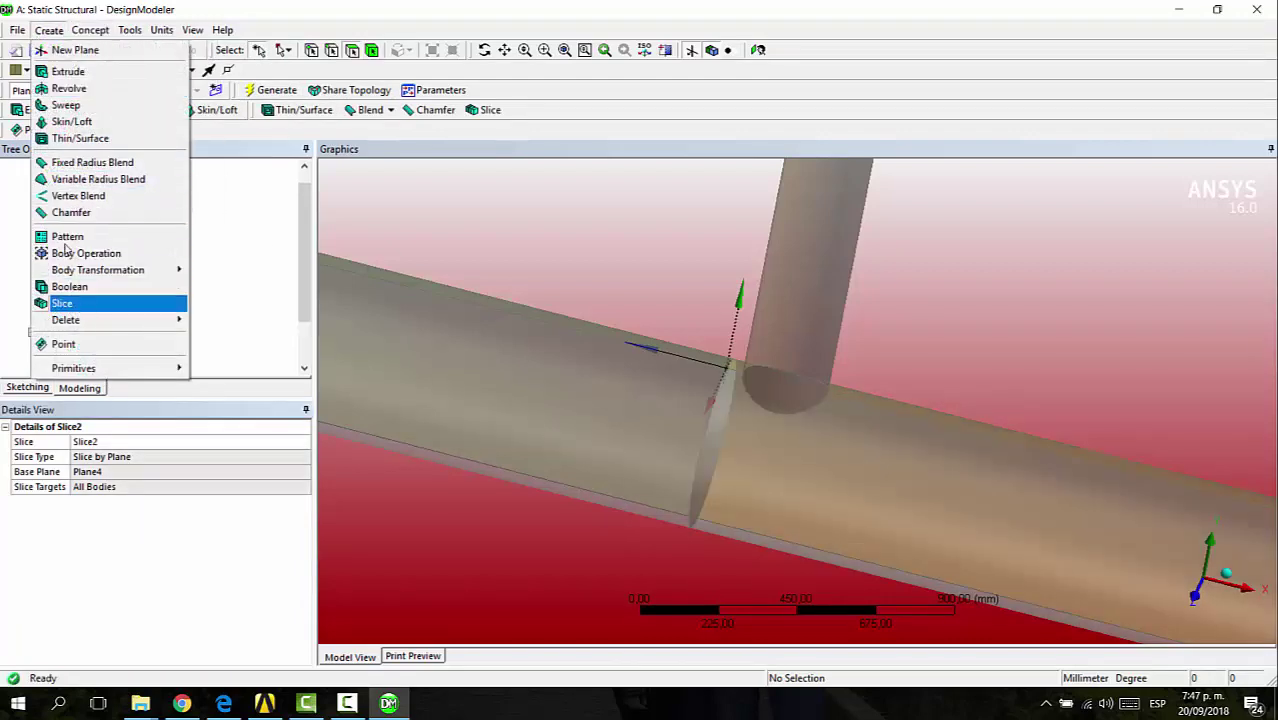
{"action": "left_click", "coordinate": [86, 305]}
{"action": "left_click", "coordinate": [100, 302]}
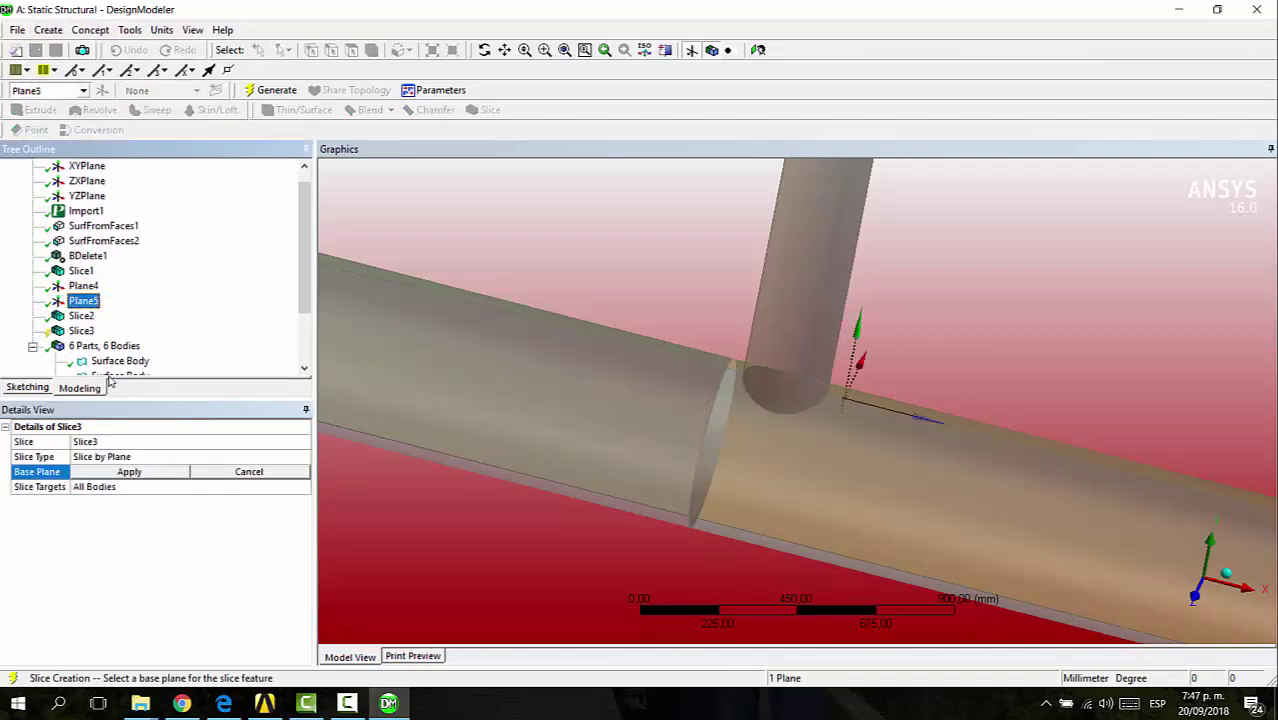
{"action": "left_click", "coordinate": [176, 474]}
{"action": "left_click", "coordinate": [276, 90]}
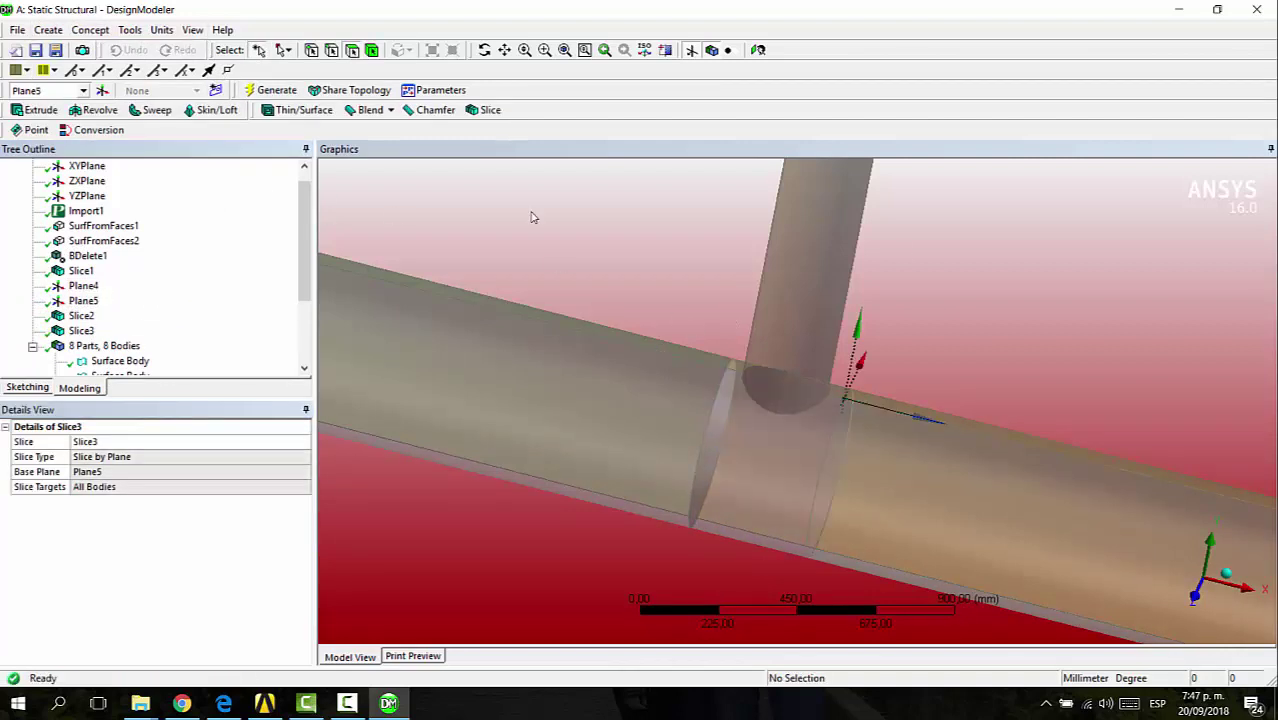
Examine the sliced junction and the individual surface bodies to see which pipe segment each one covers.
{"action": "middle_click_drag", "start_coordinate": [937, 287], "coordinate": [905, 285]}
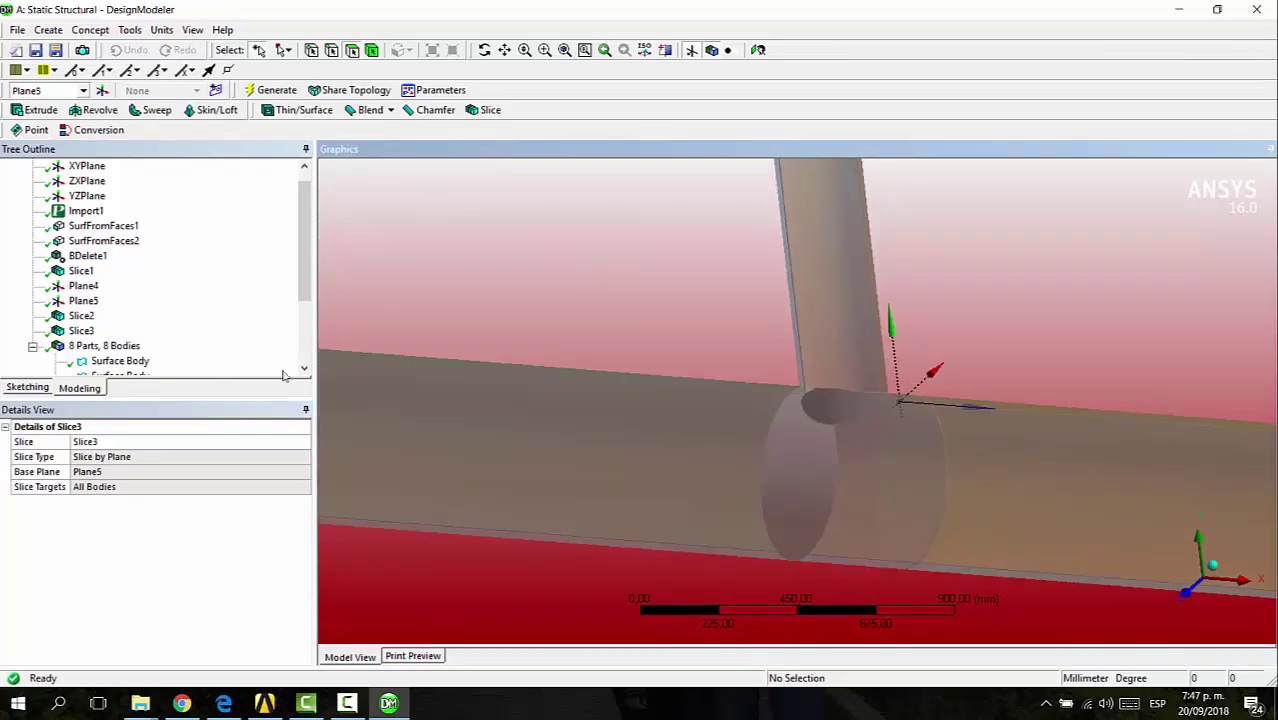
{"action": "key", "text": "alt+Tab"}
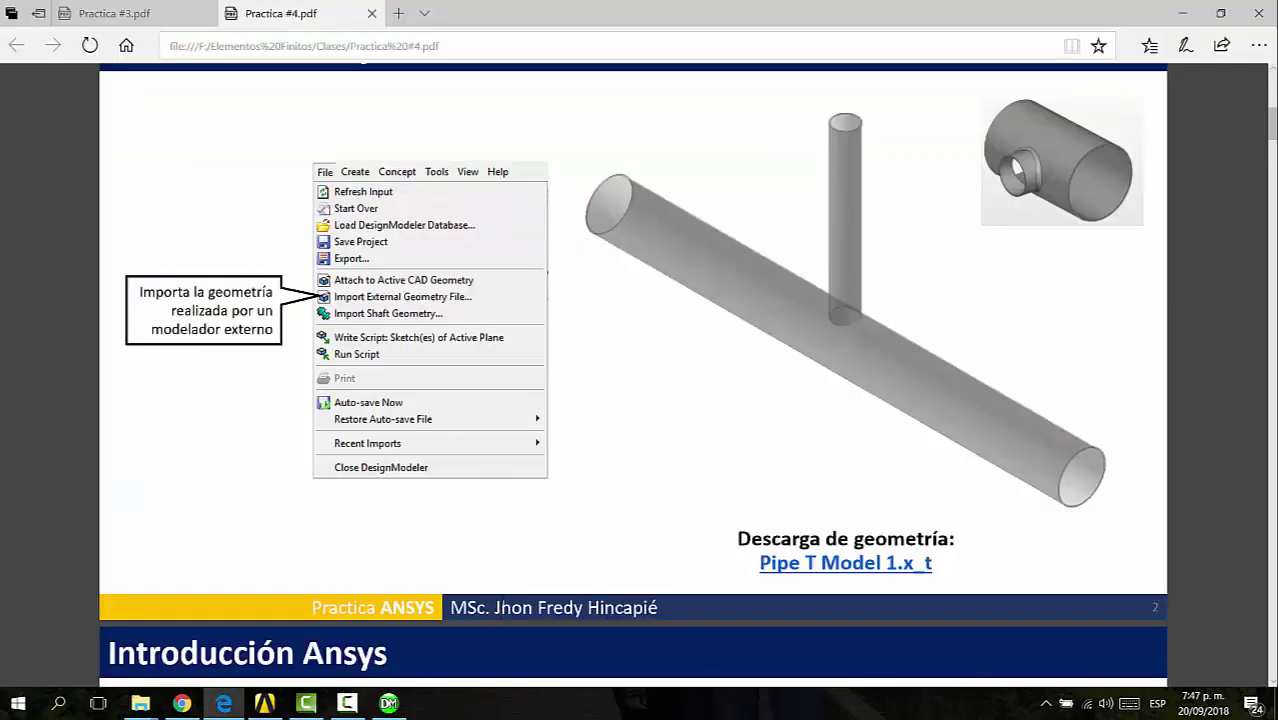
{"action": "key", "text": "alt+Tab"}
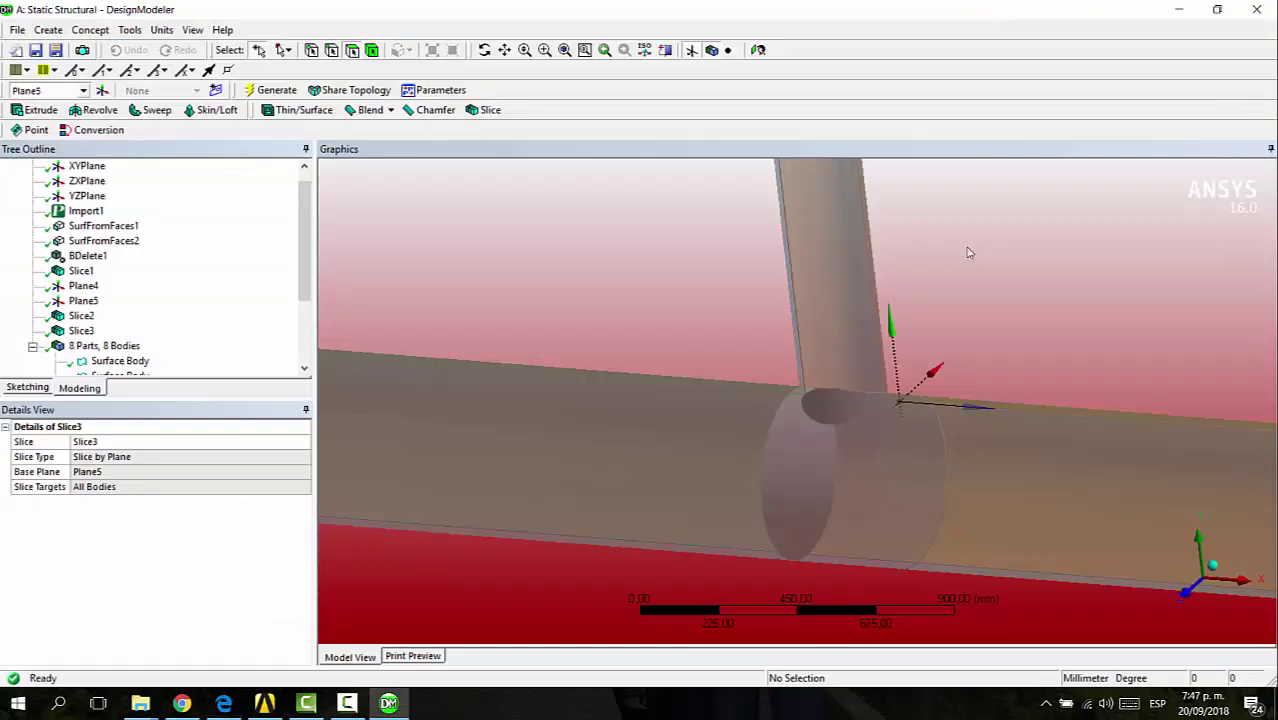
{"action": "scroll", "coordinate": [202, 366], "scroll_direction": "down", "scroll_amount": 2}
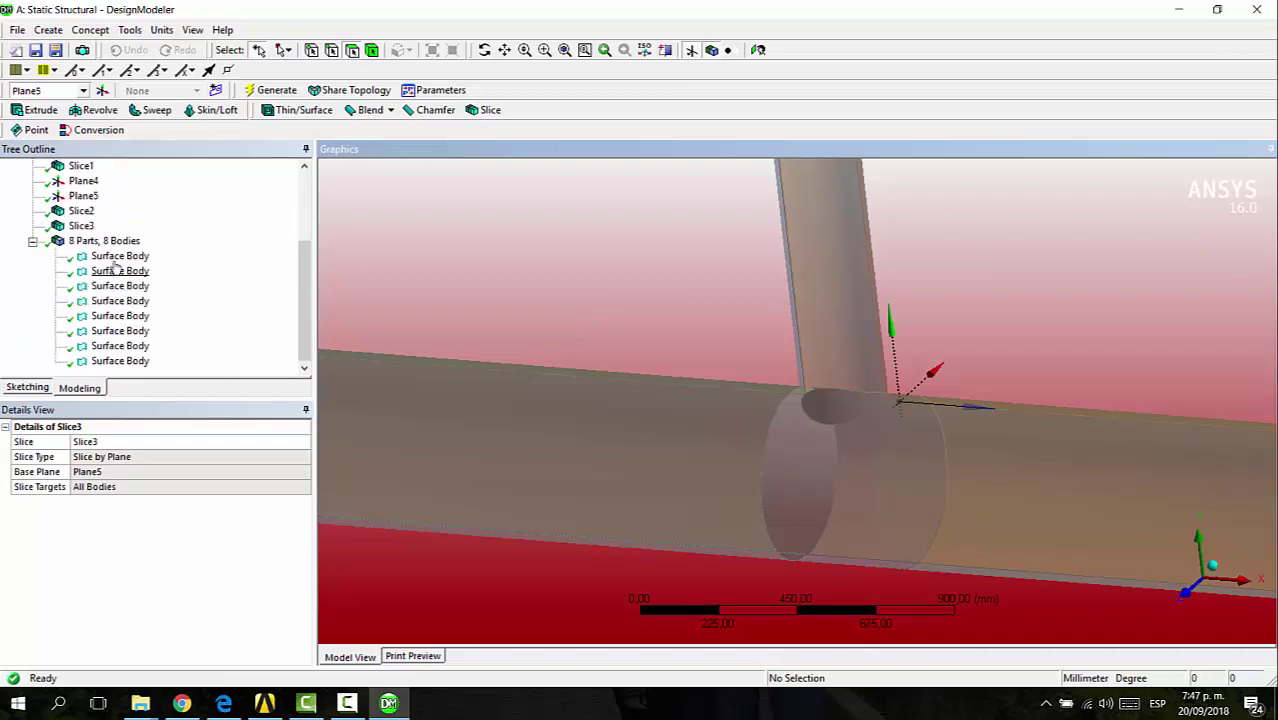
{"action": "left_click", "coordinate": [118, 271]}
{"action": "left_click", "coordinate": [122, 286]}
{"action": "left_click", "coordinate": [127, 302]}
{"action": "left_click", "coordinate": [137, 332]}
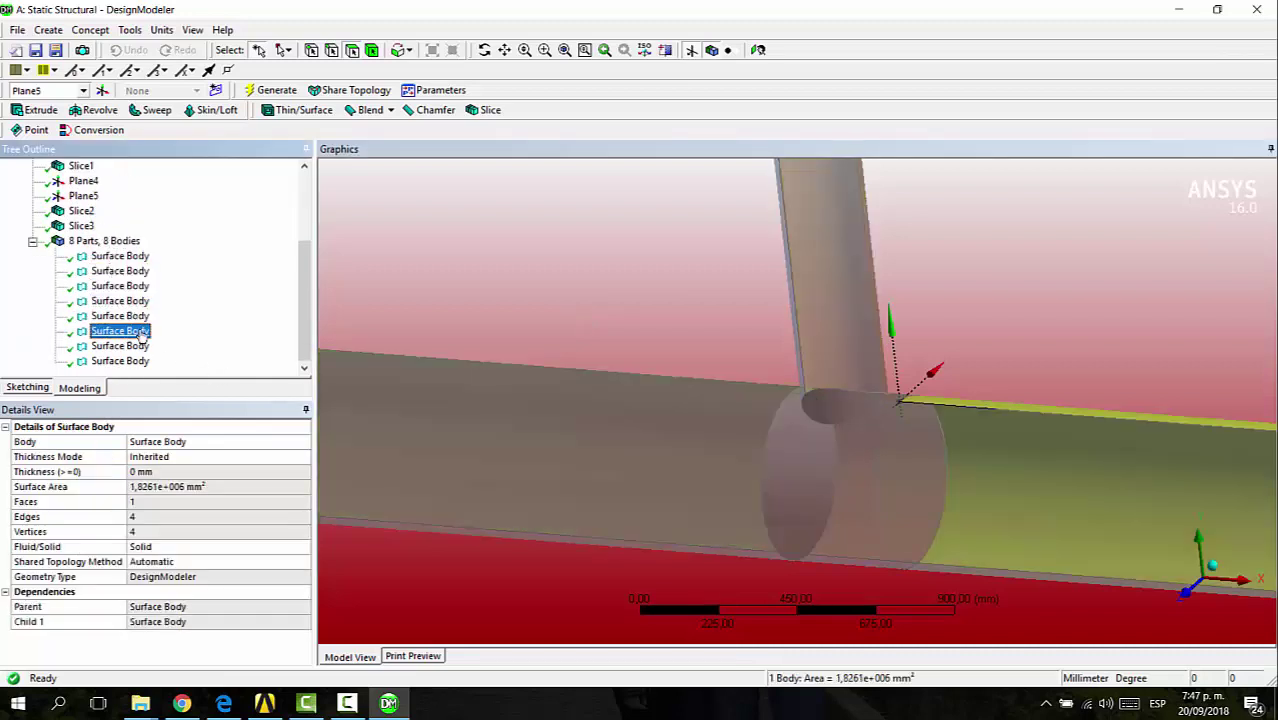
{"action": "left_click", "coordinate": [134, 318]}
{"action": "left_click", "coordinate": [132, 345]}
{"action": "left_click", "coordinate": [131, 361]}
Combine all eight surface bodies into one new multibody part.
{"action": "left_click", "coordinate": [137, 256]}
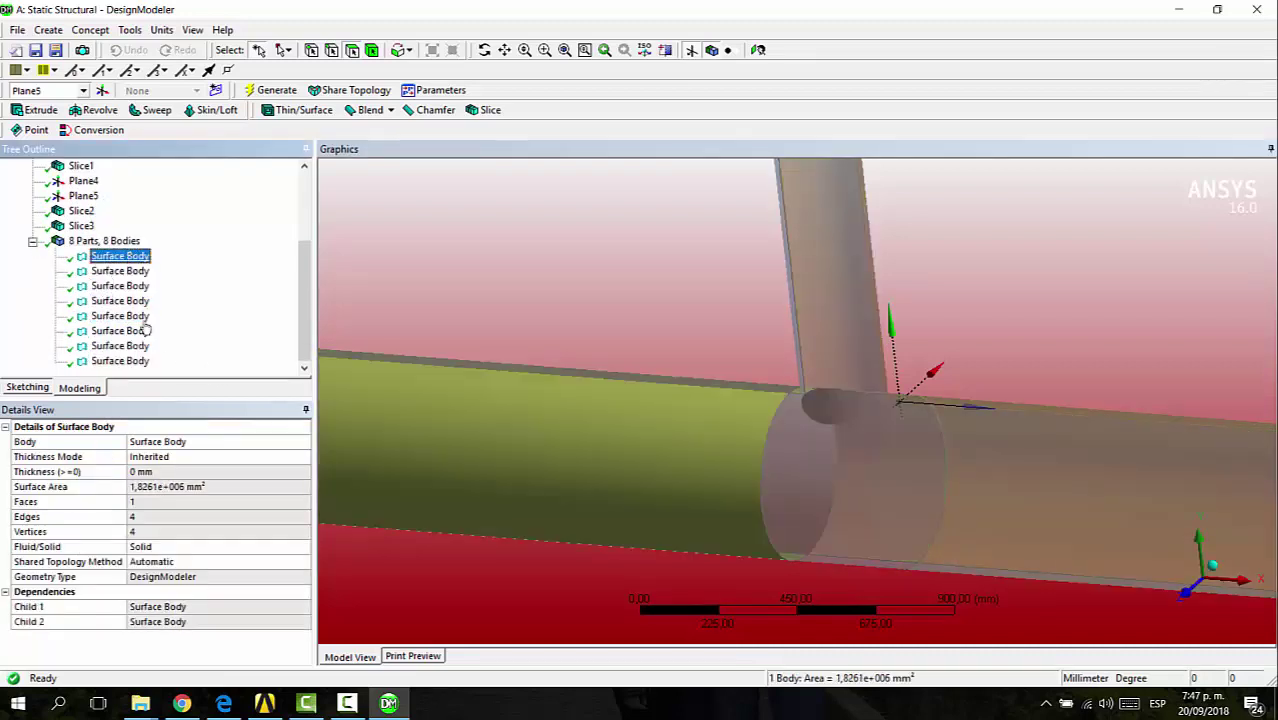
{"action": "left_click", "coordinate": [140, 361], "text": "shift"}
{"action": "right_click", "coordinate": [130, 311]}
{"action": "left_click", "coordinate": [140, 367]}
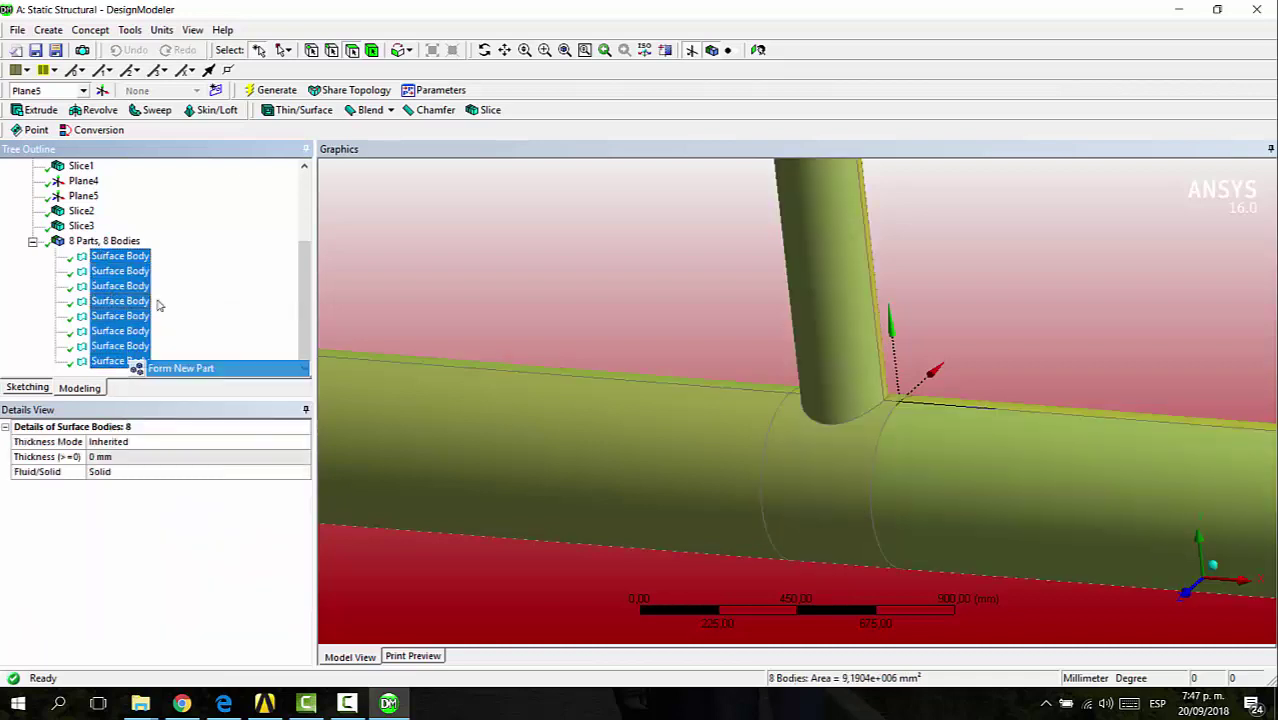
{"action": "left_click", "coordinate": [54, 361]}
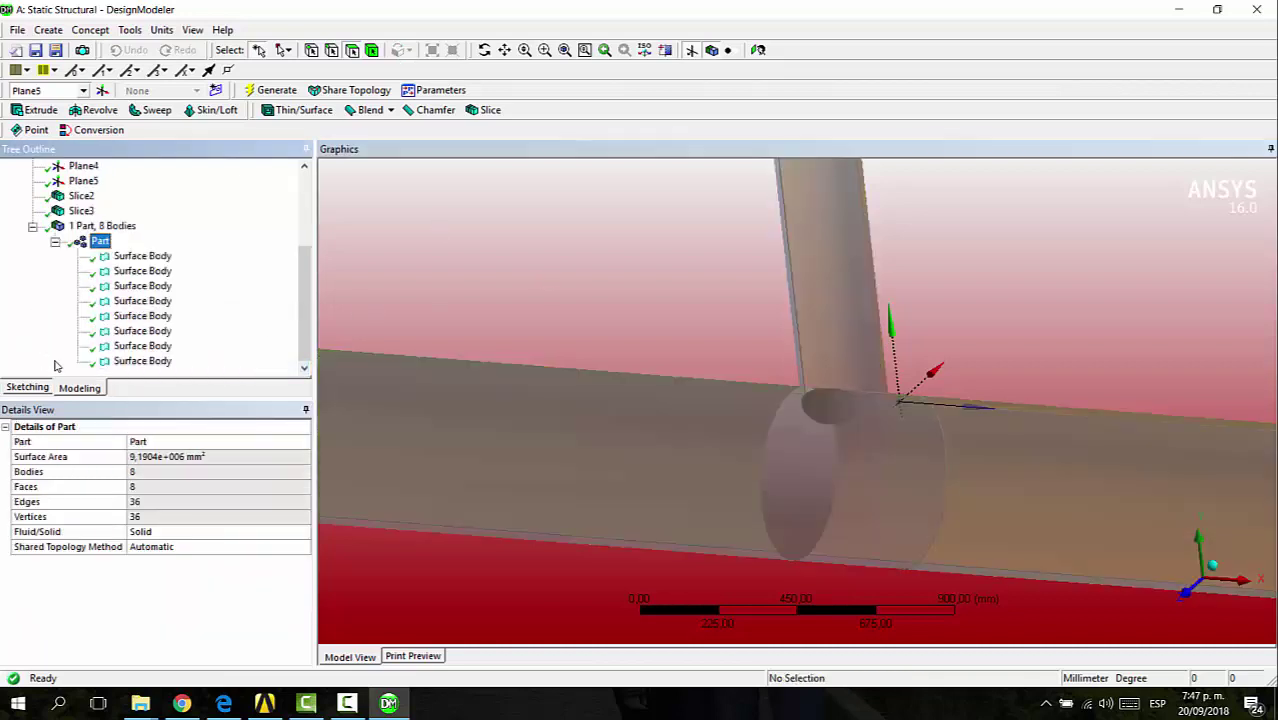
Leave DesignModeler, open the Static Structural model in Mechanical, and expand the geometry part down to its surface bodies.
{"action": "left_click", "coordinate": [671, 286]}
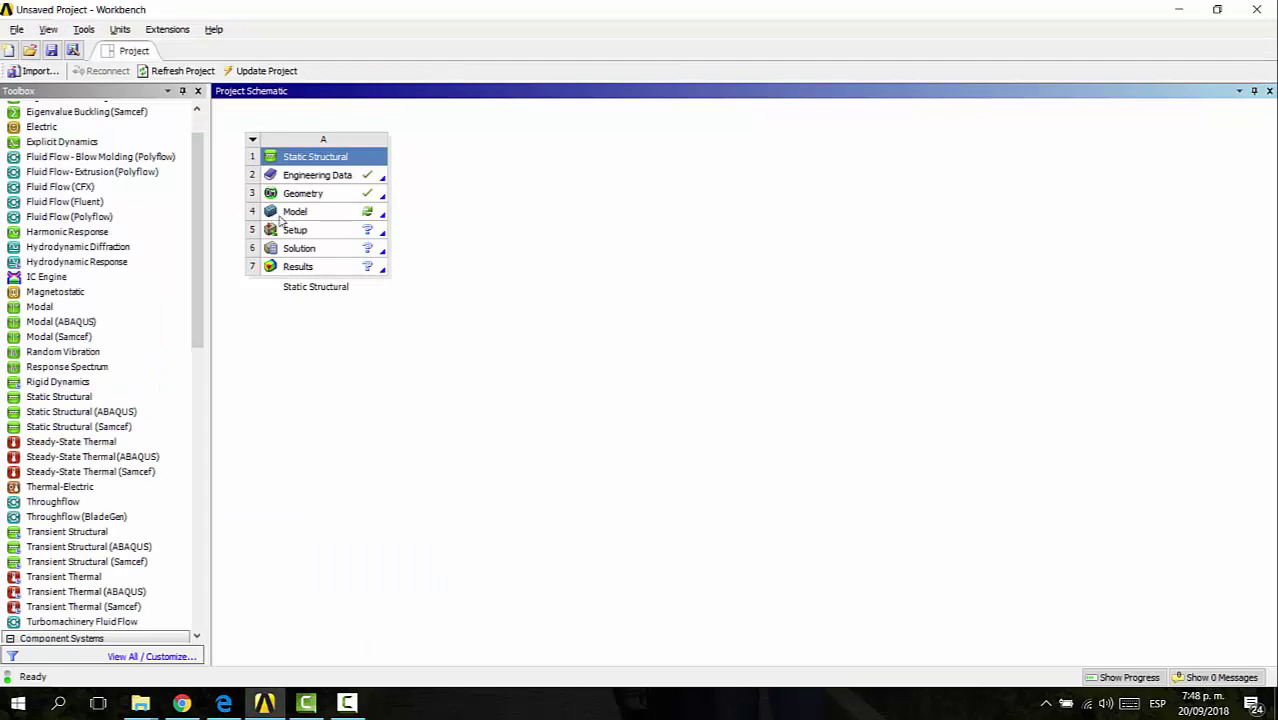
{"action": "double_click", "coordinate": [284, 214]}
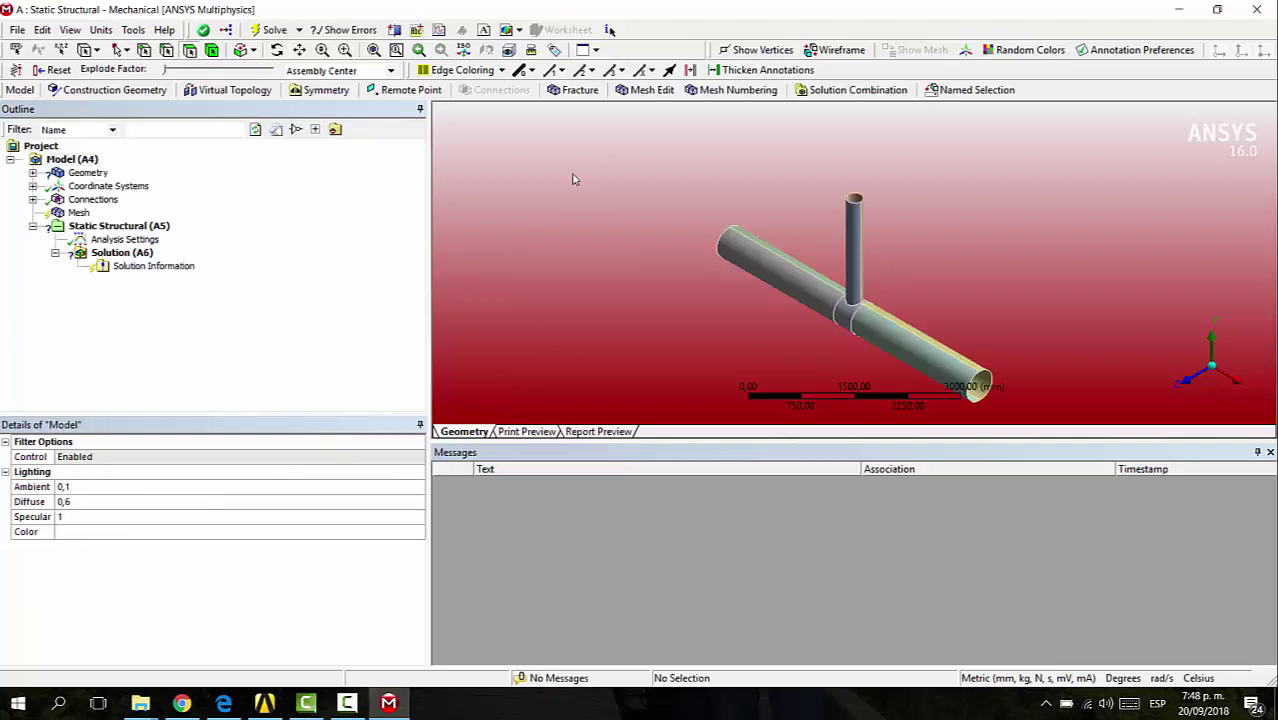
{"action": "left_click", "coordinate": [33, 173]}
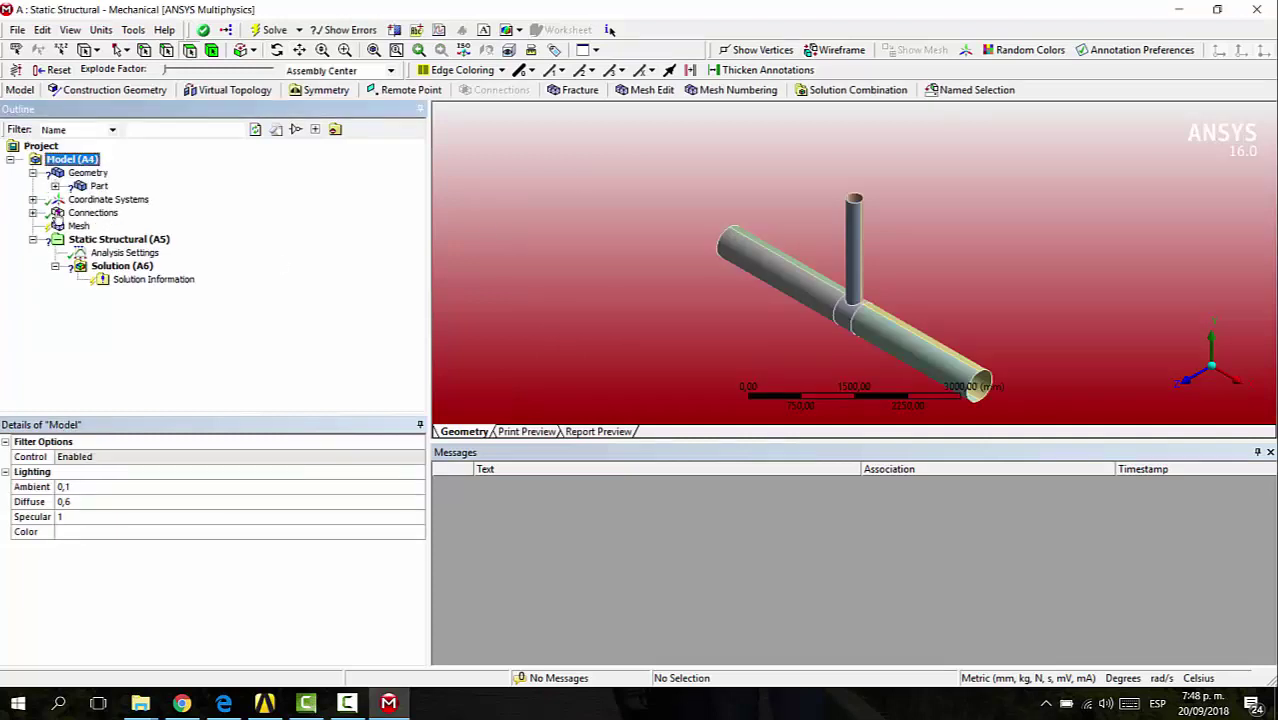
{"action": "left_click", "coordinate": [55, 186]}
Set the thickness of all eight surface bodies to 10 mm.
{"action": "left_click", "coordinate": [140, 199]}
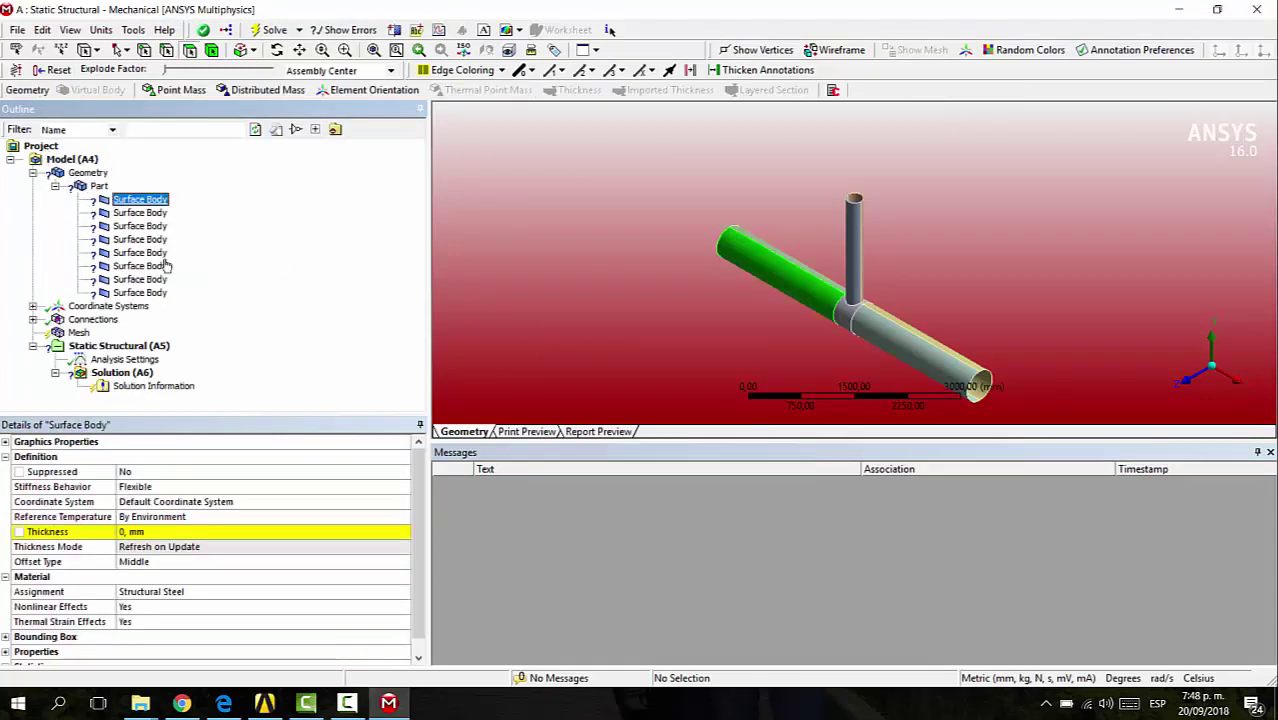
{"action": "left_click", "coordinate": [140, 292], "text": "shift"}
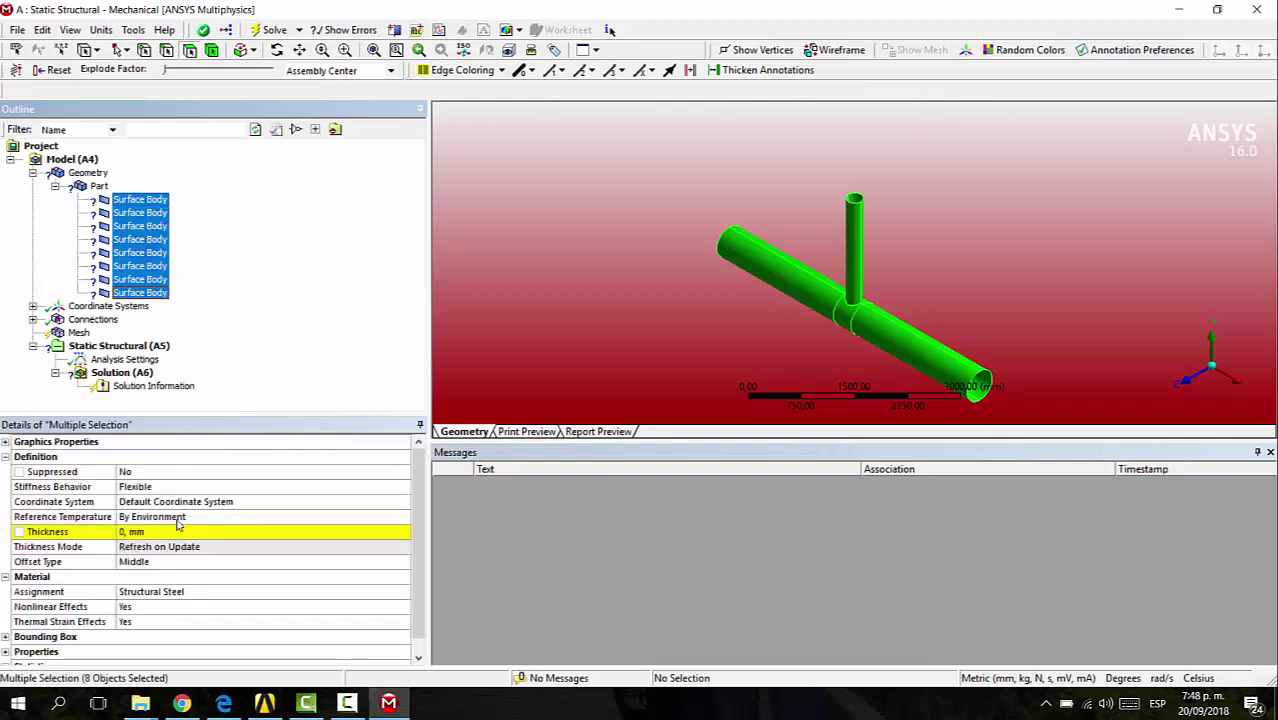
{"action": "left_click", "coordinate": [160, 531]}
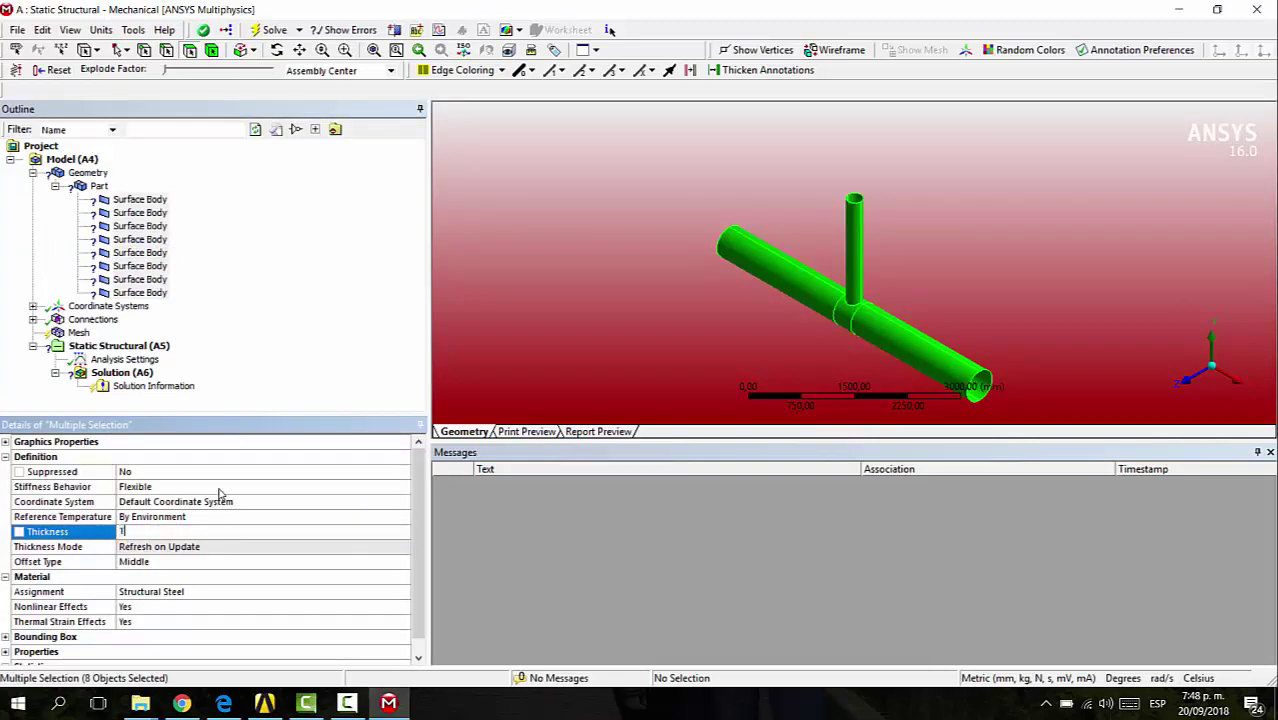
{"action": "type", "text": "10"}
{"action": "key", "text": "Return"}
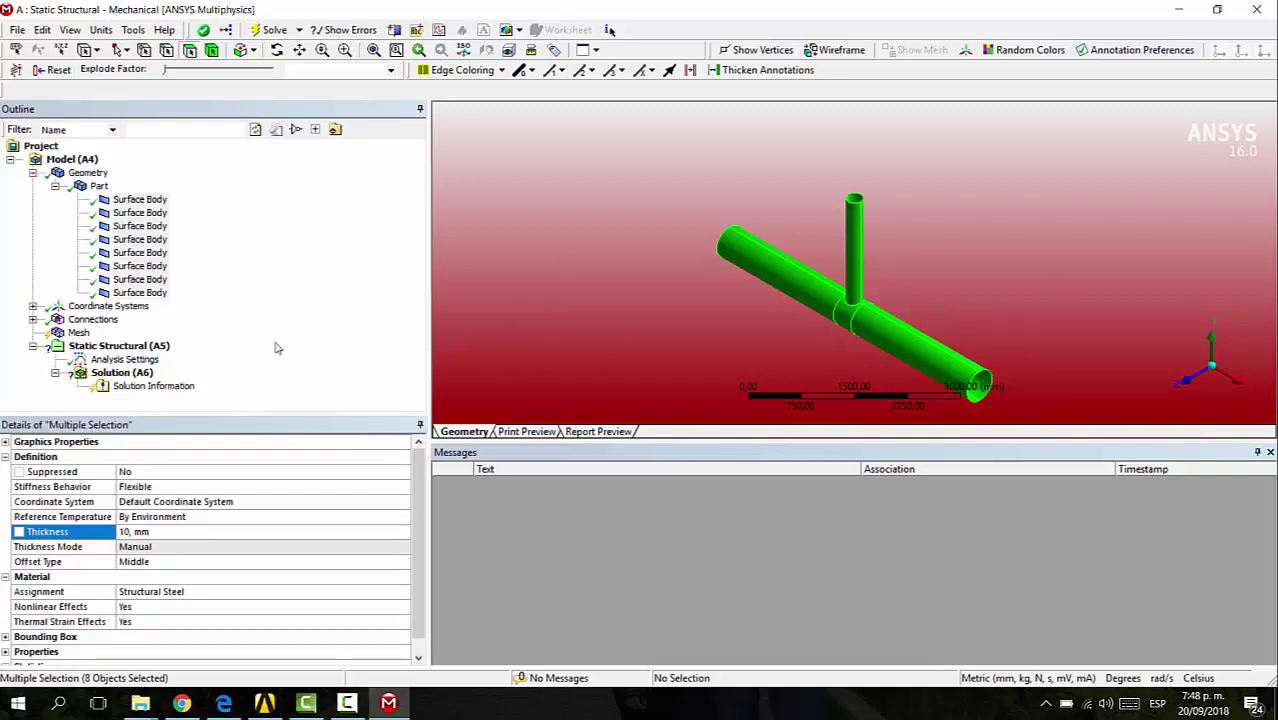
Insert a mesh Method scoped to six bodies: the four main-pipe bodies outside the junction section and the two branch bodies.
{"action": "left_click", "coordinate": [78, 332]}
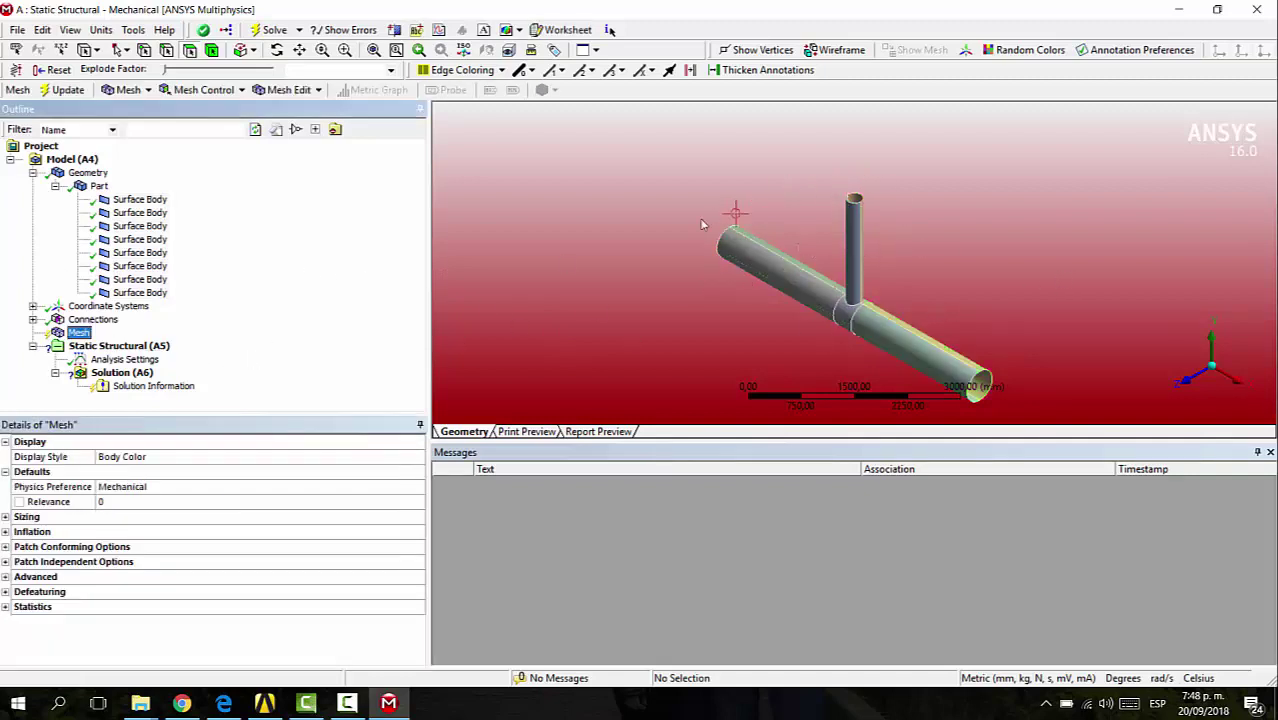
{"action": "right_click_drag", "start_coordinate": [703, 182], "coordinate": [997, 399]}
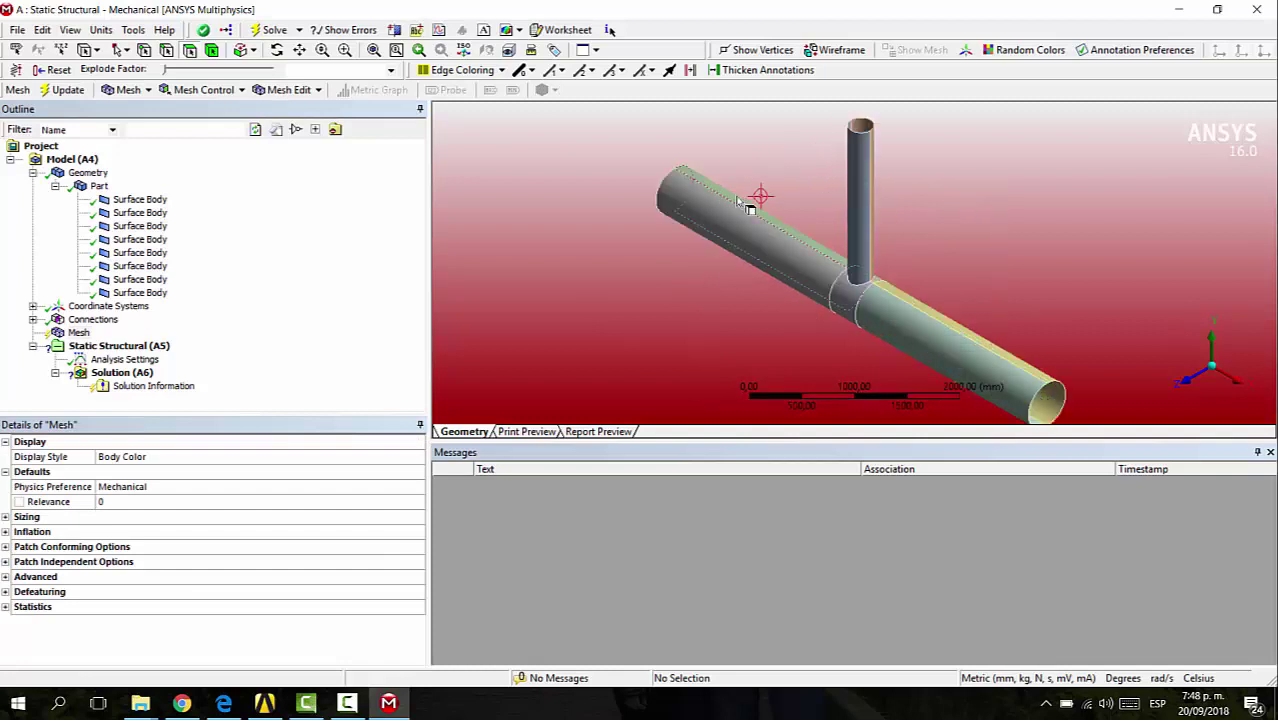
{"action": "left_click", "coordinate": [212, 50]}
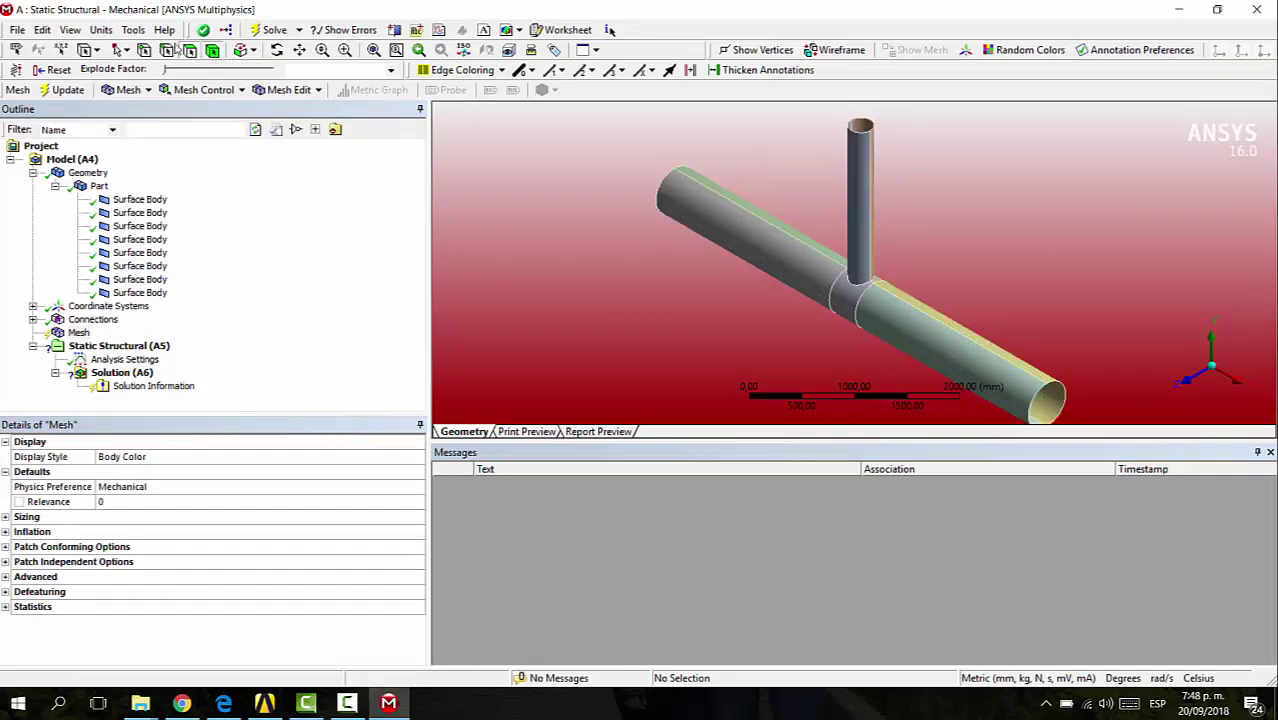
{"action": "left_click", "coordinate": [747, 206]}
{"action": "left_click", "coordinate": [713, 223], "text": "ctrl"}
{"action": "left_click", "coordinate": [975, 365], "text": "ctrl"}
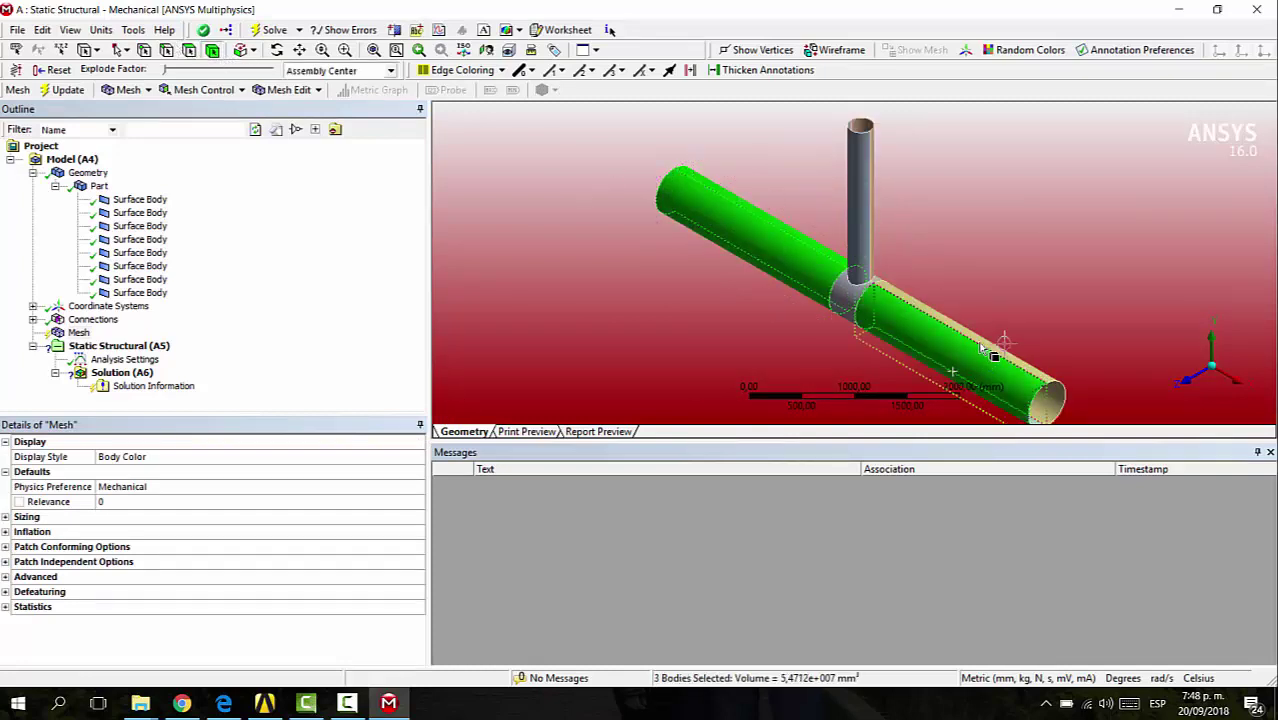
{"action": "left_click", "coordinate": [983, 340], "text": "ctrl"}
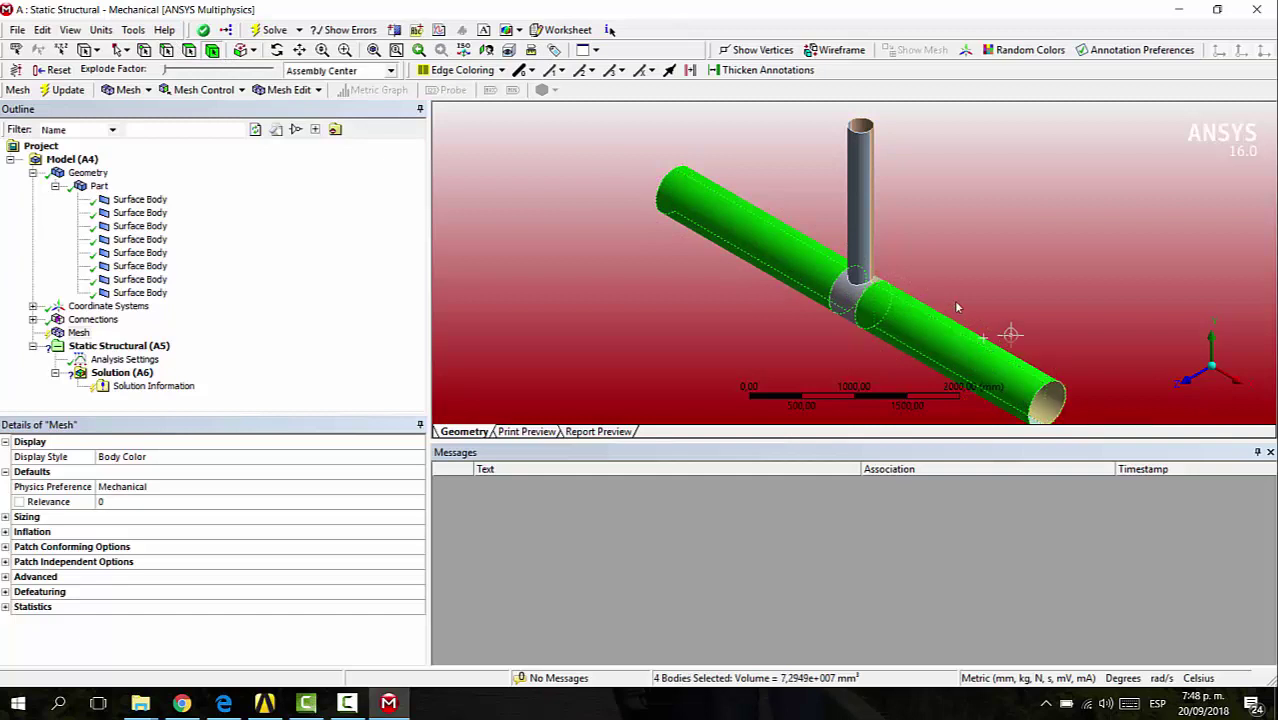
{"action": "left_click", "coordinate": [866, 188], "text": "ctrl"}
{"action": "left_click", "coordinate": [860, 178], "text": "ctrl"}
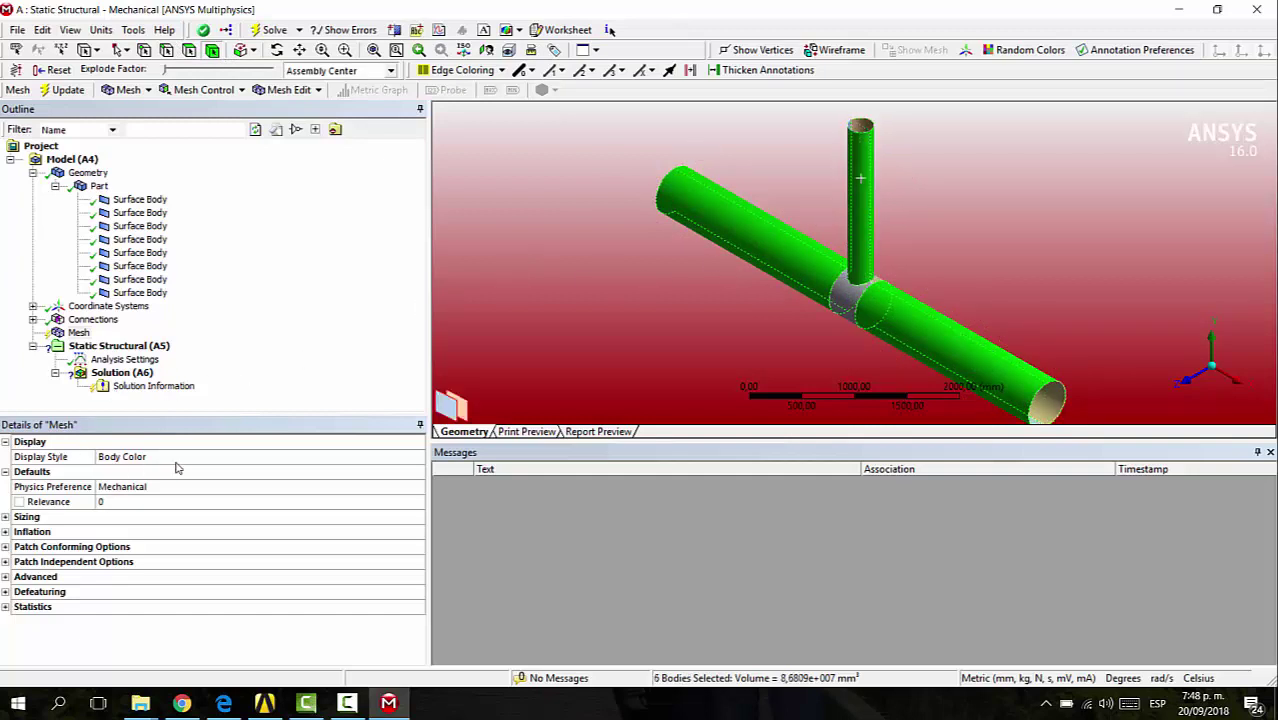
{"action": "left_click", "coordinate": [170, 91]}
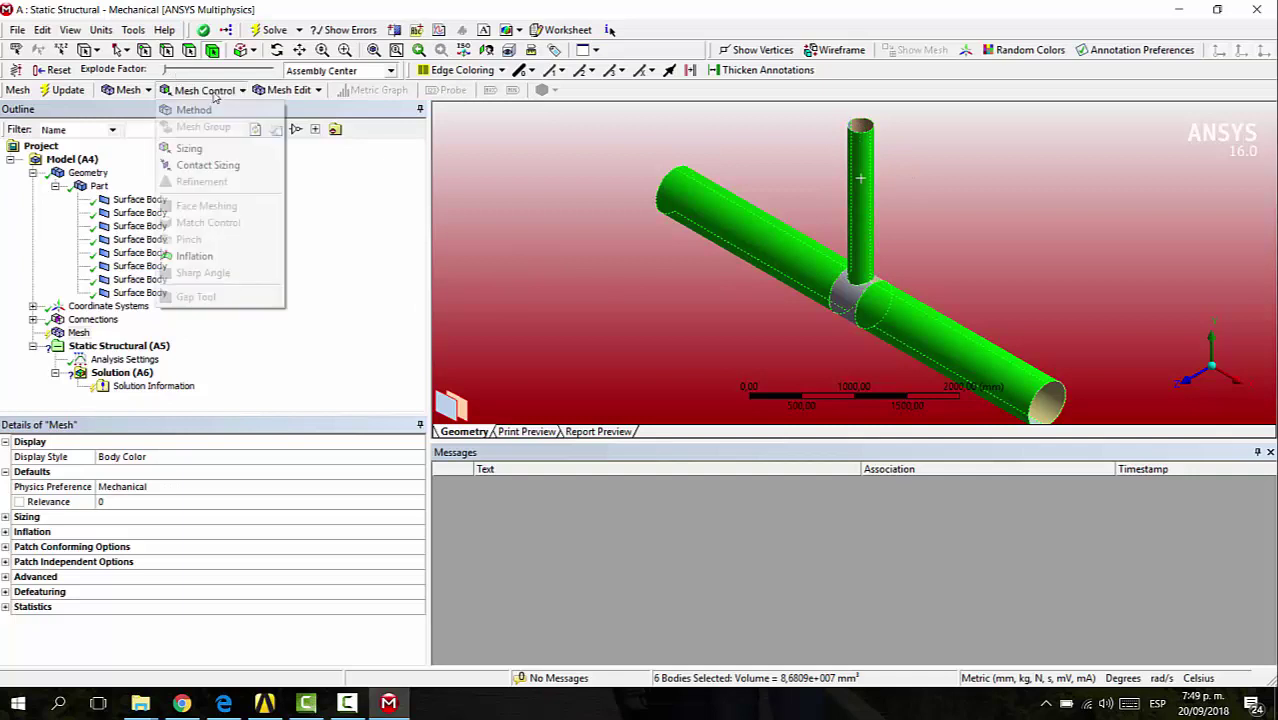
{"action": "left_click", "coordinate": [193, 110]}
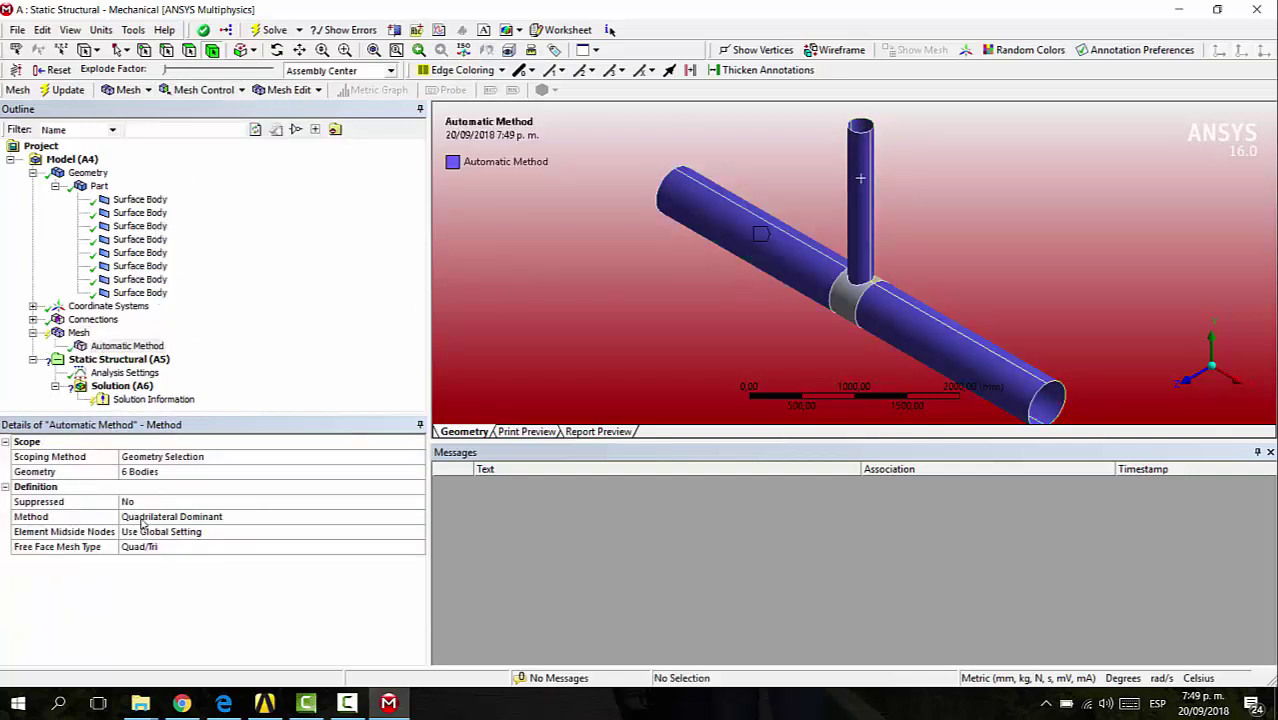
Try the Triangles option for the mesh method and return it to Quadrilateral Dominant.
{"action": "double_click", "coordinate": [222, 519]}
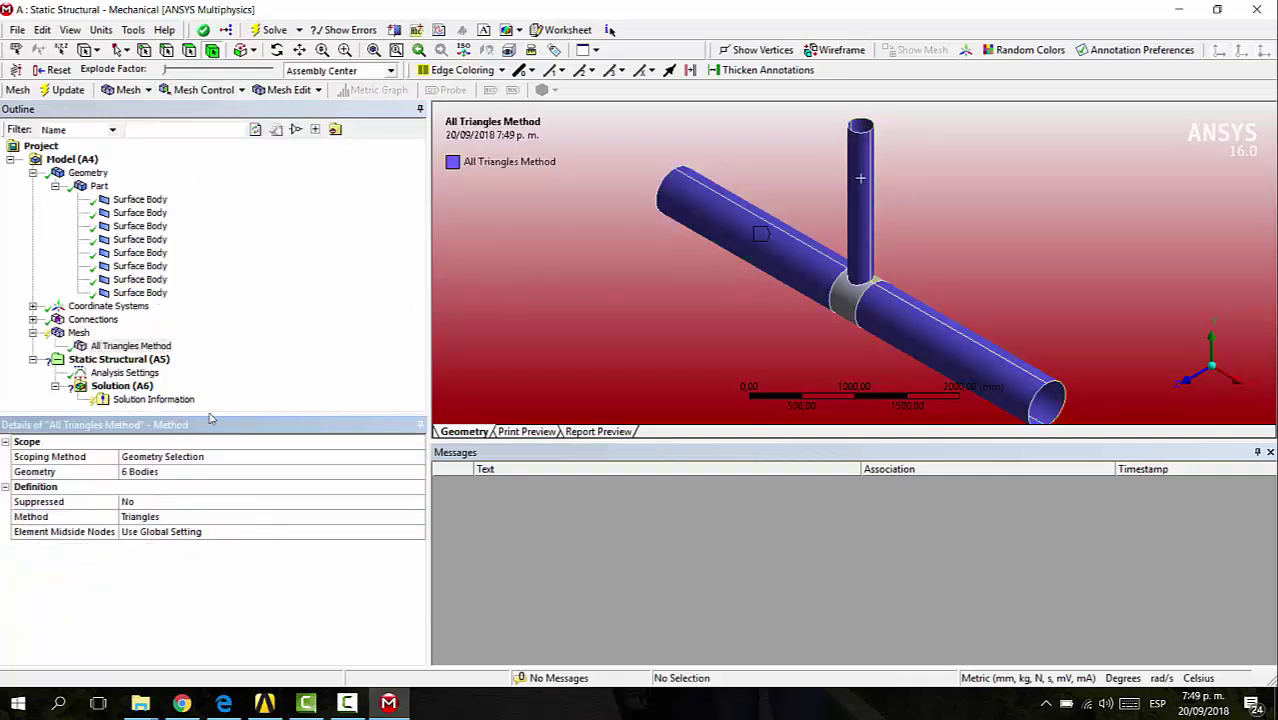
{"action": "left_click", "coordinate": [418, 520]}
{"action": "left_click", "coordinate": [165, 525]}
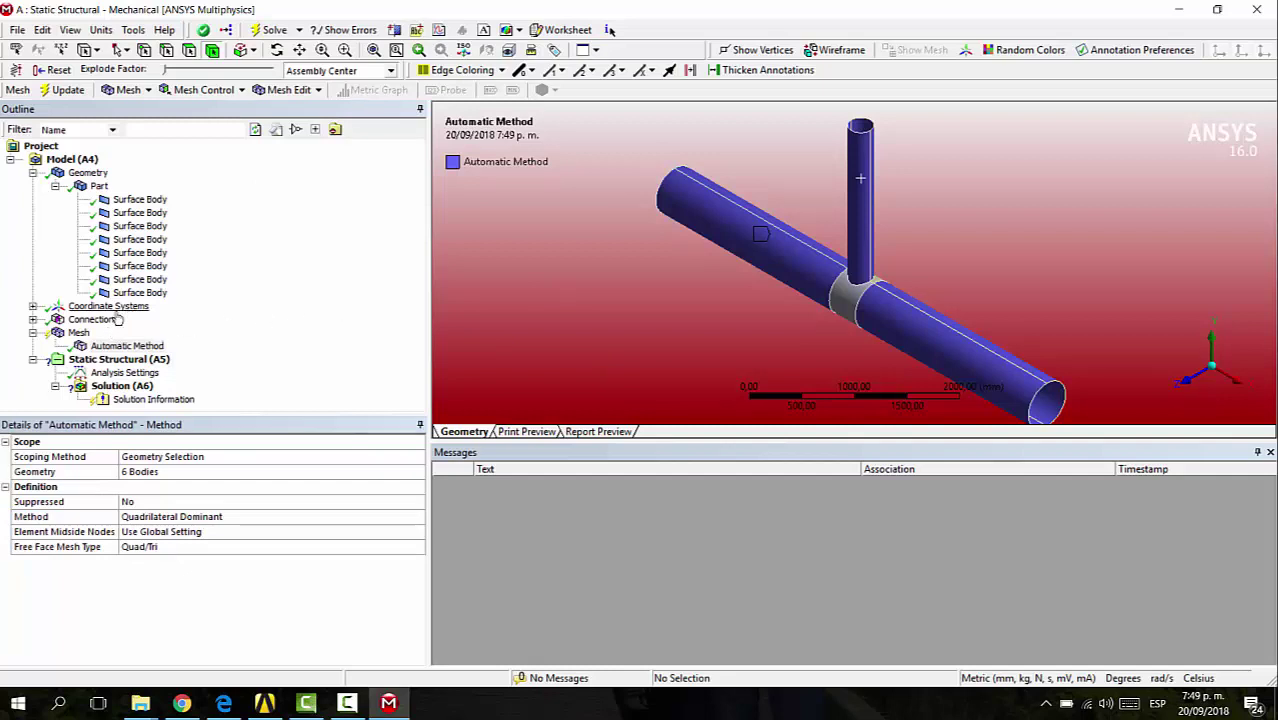
Insert a mesh Sizing scoped to the eight circular edges at both main-pipe ends and both boundaries of the junction section.
{"action": "left_click", "coordinate": [204, 90]}
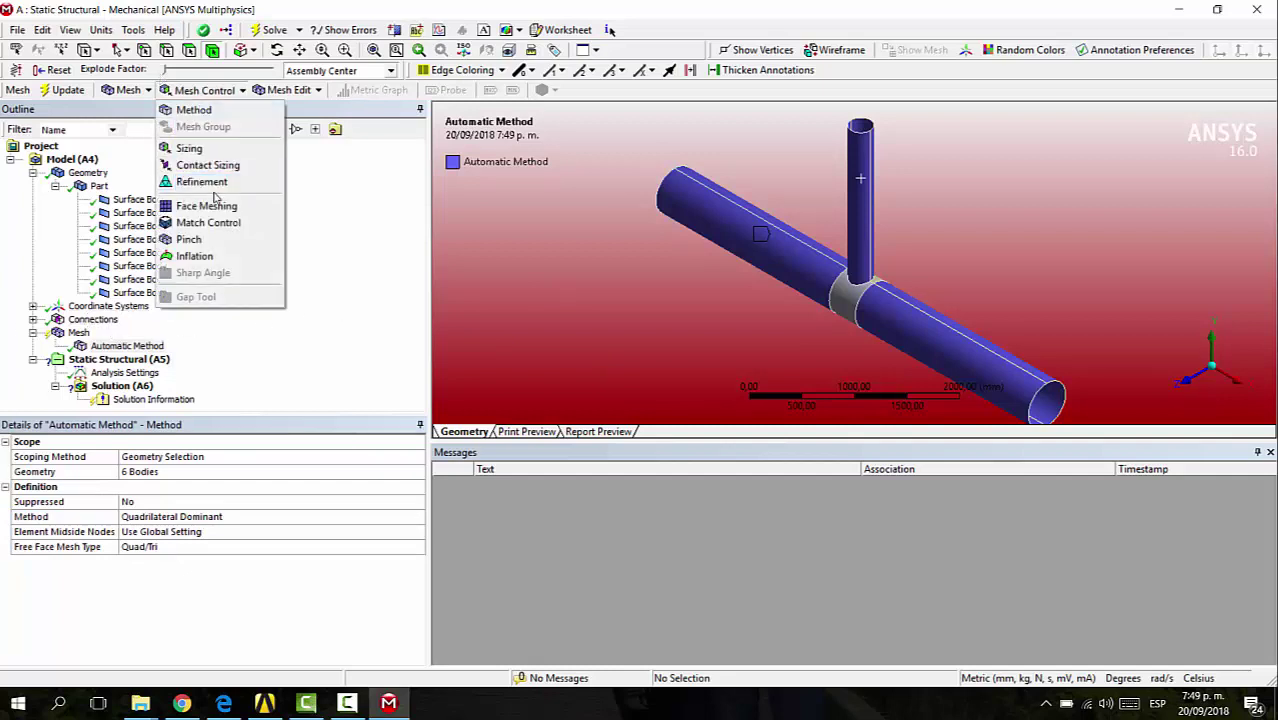
{"action": "left_click", "coordinate": [189, 148]}
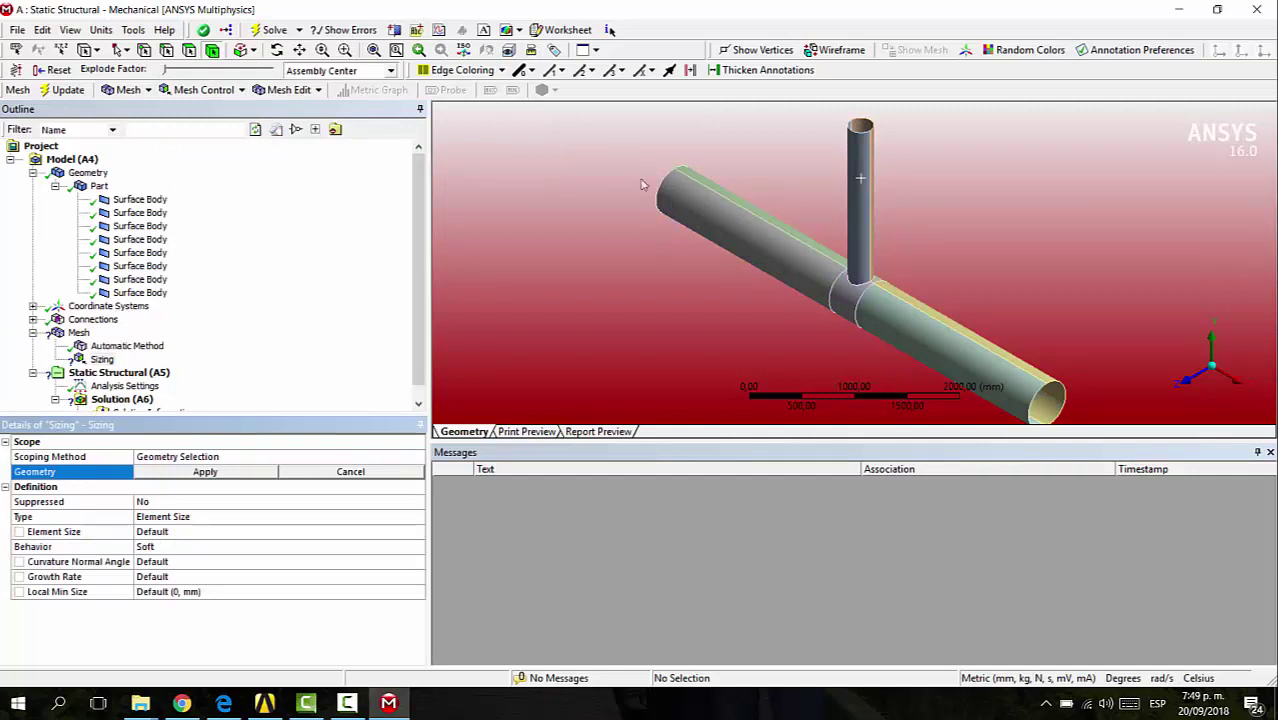
{"action": "left_click", "coordinate": [168, 52]}
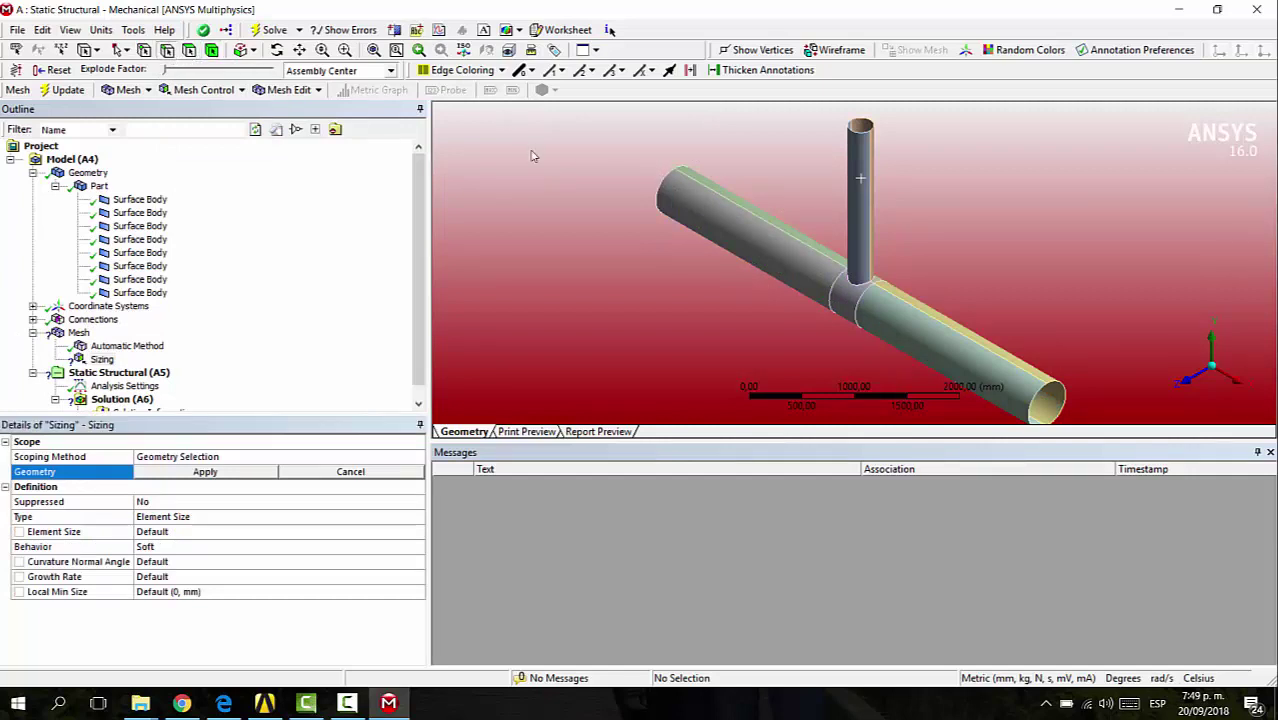
{"action": "left_click", "coordinate": [658, 192]}
{"action": "left_click", "coordinate": [687, 168], "text": "ctrl"}
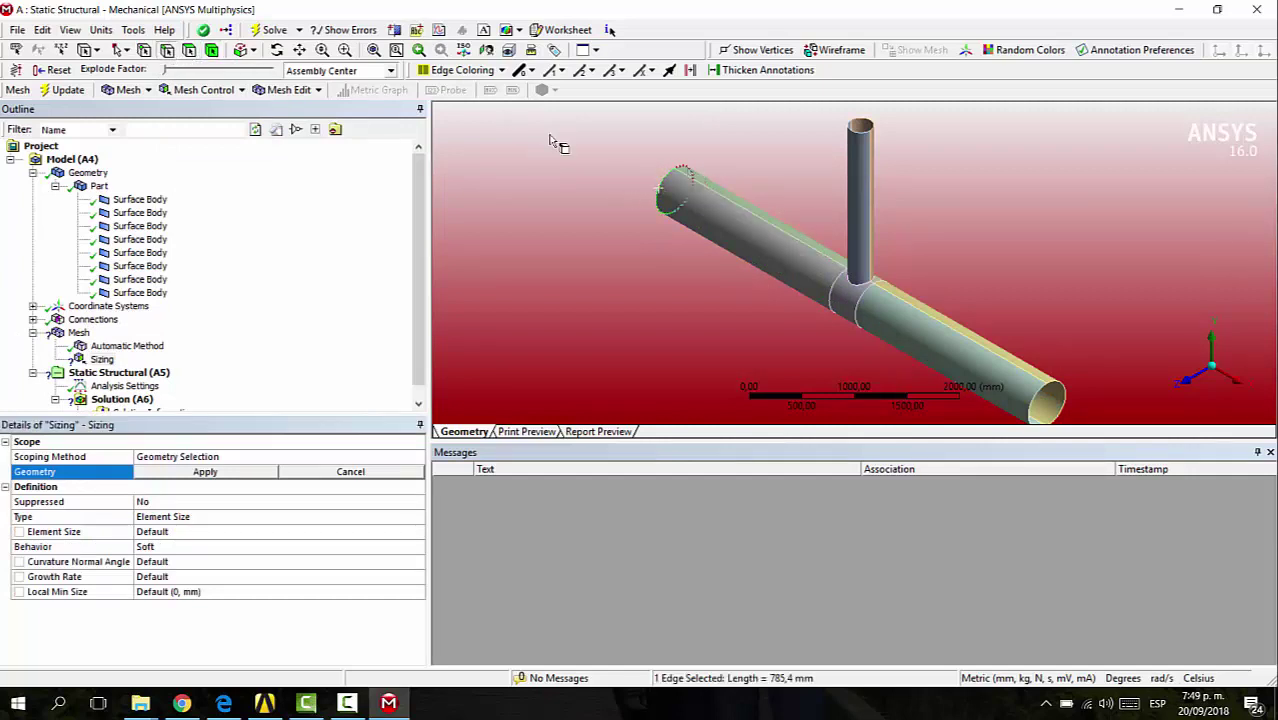
{"action": "left_click", "coordinate": [830, 289], "text": "ctrl"}
{"action": "middle_click_drag", "start_coordinate": [971, 262], "coordinate": [858, 277]}
{"action": "left_click", "coordinate": [915, 272], "text": "ctrl"}
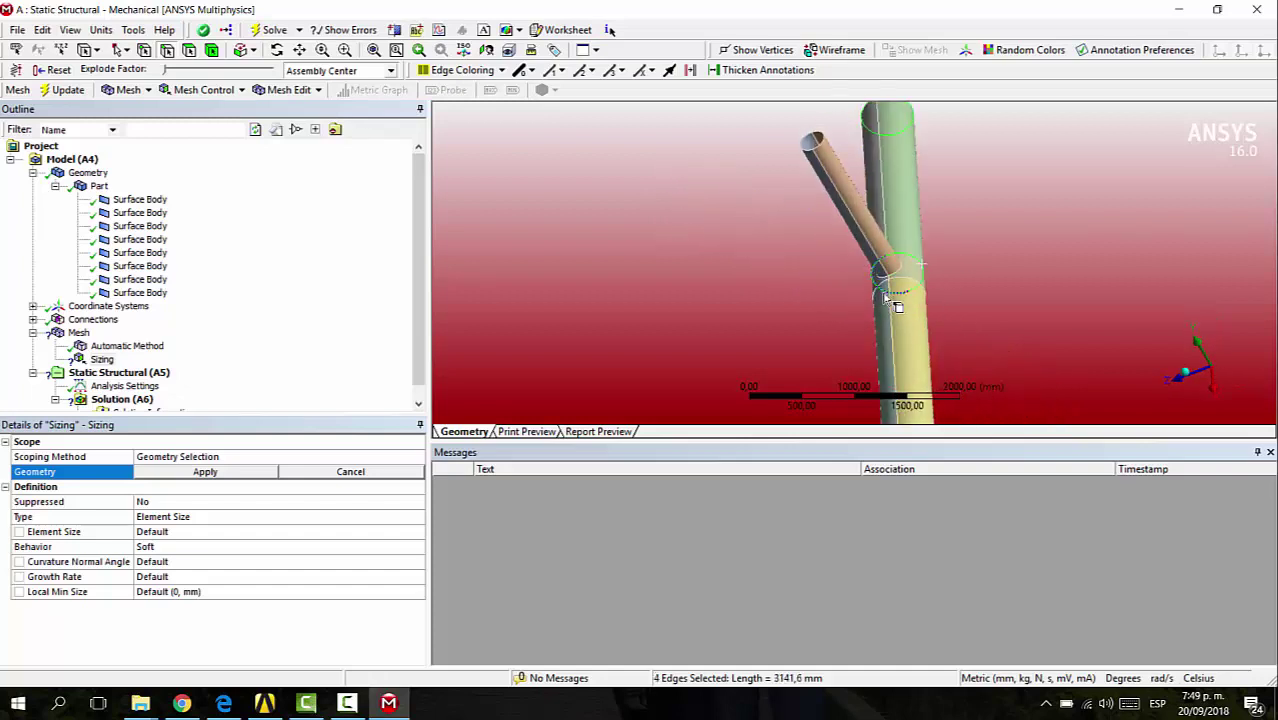
{"action": "left_click", "coordinate": [915, 288], "text": "ctrl"}
{"action": "left_click", "coordinate": [930, 298], "text": "ctrl"}
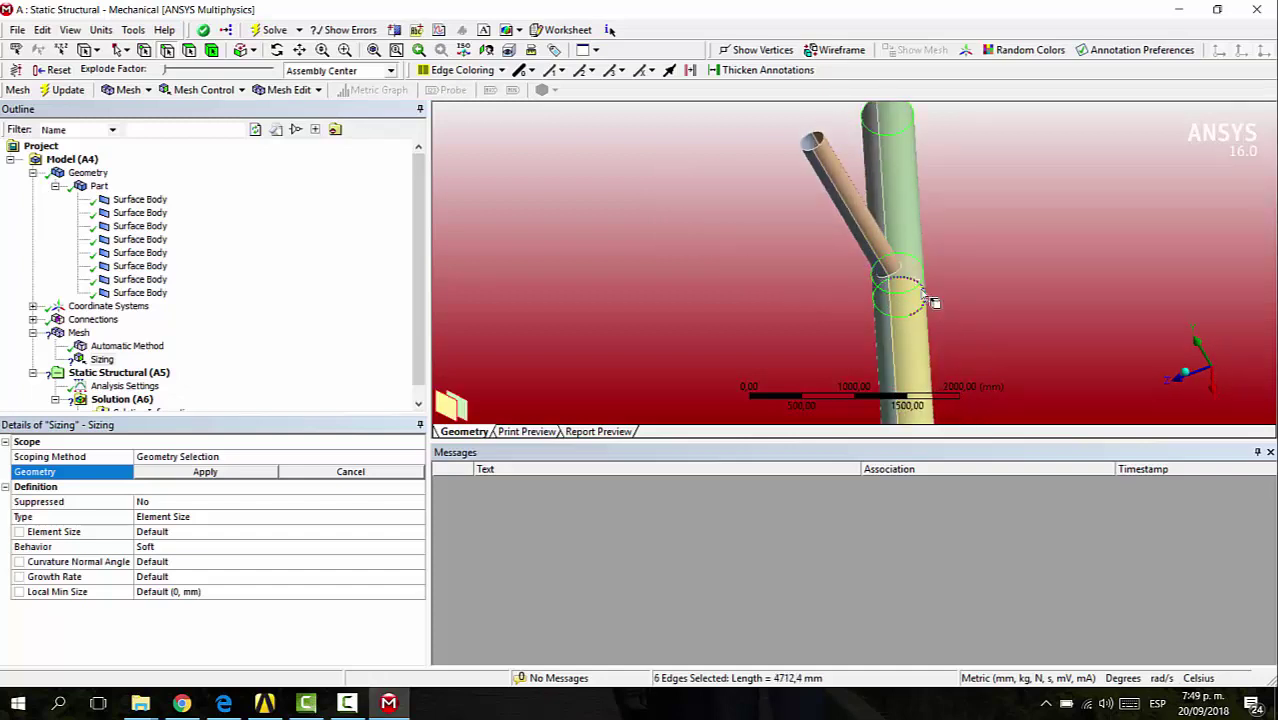
{"action": "middle_click_drag", "start_coordinate": [798, 324], "coordinate": [931, 314]}
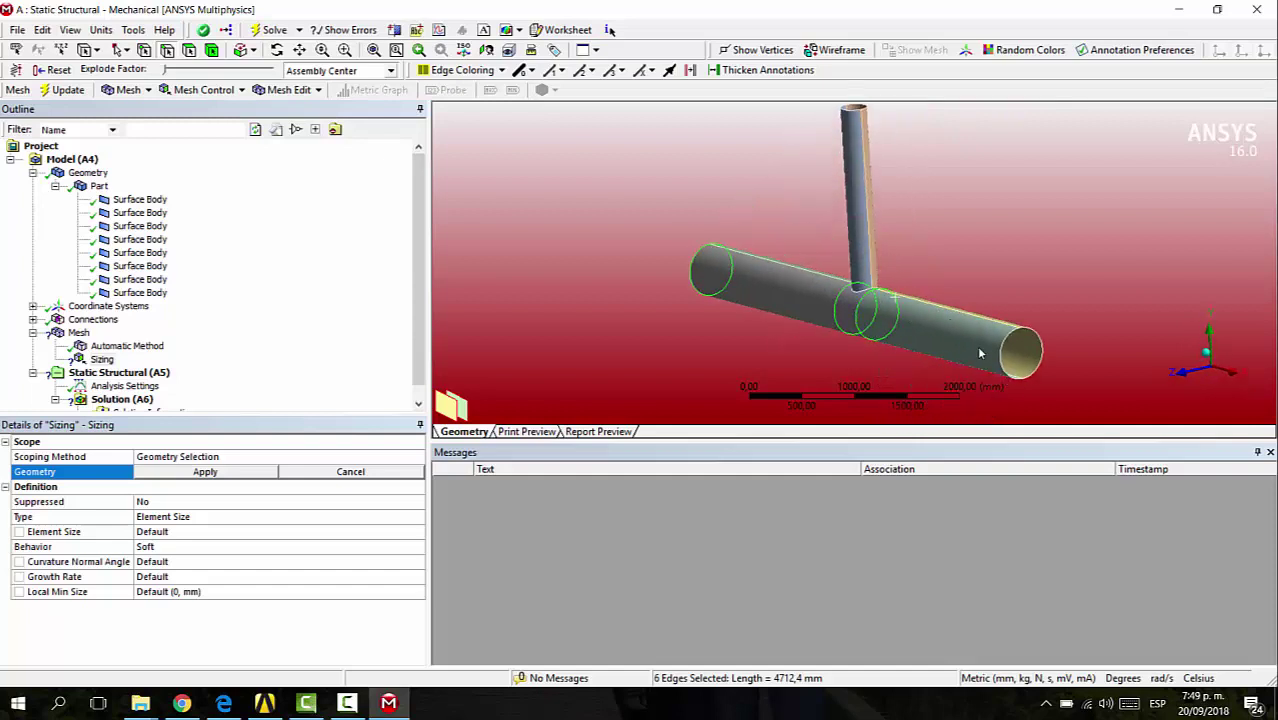
{"action": "left_click", "coordinate": [1008, 360], "text": "ctrl"}
{"action": "left_click", "coordinate": [1038, 336], "text": "ctrl"}
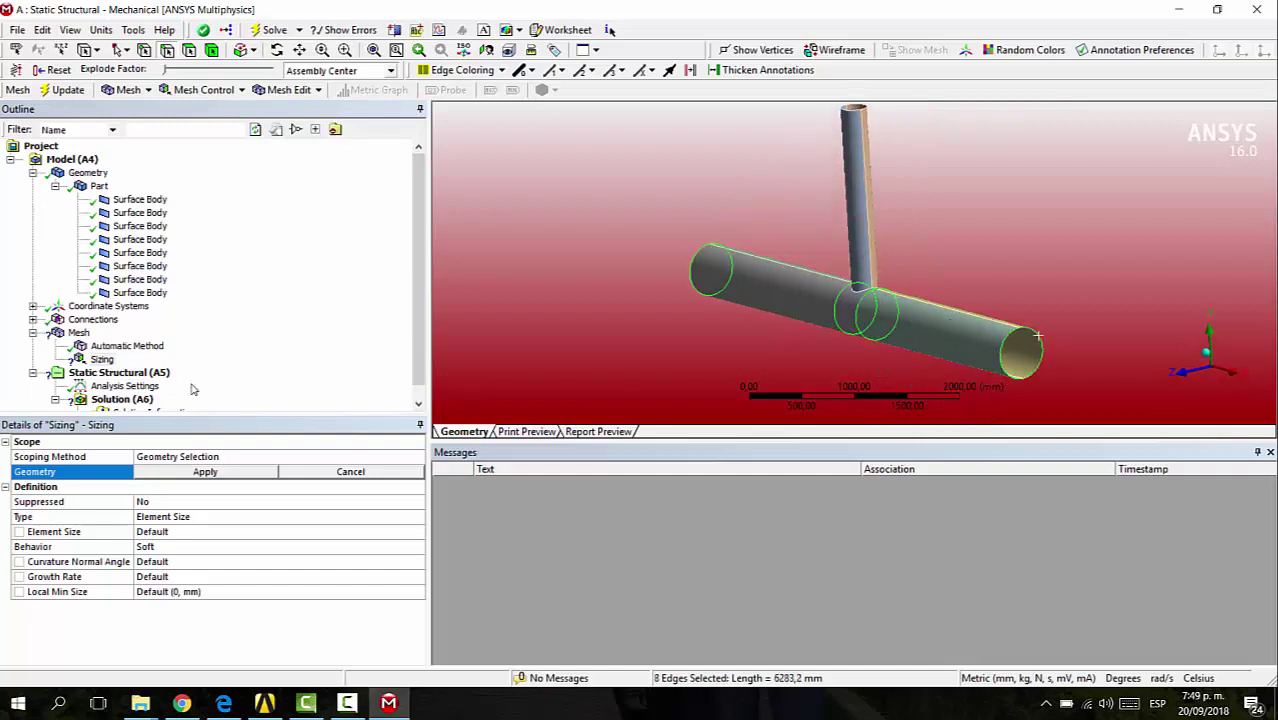
{"action": "left_click", "coordinate": [167, 471]}
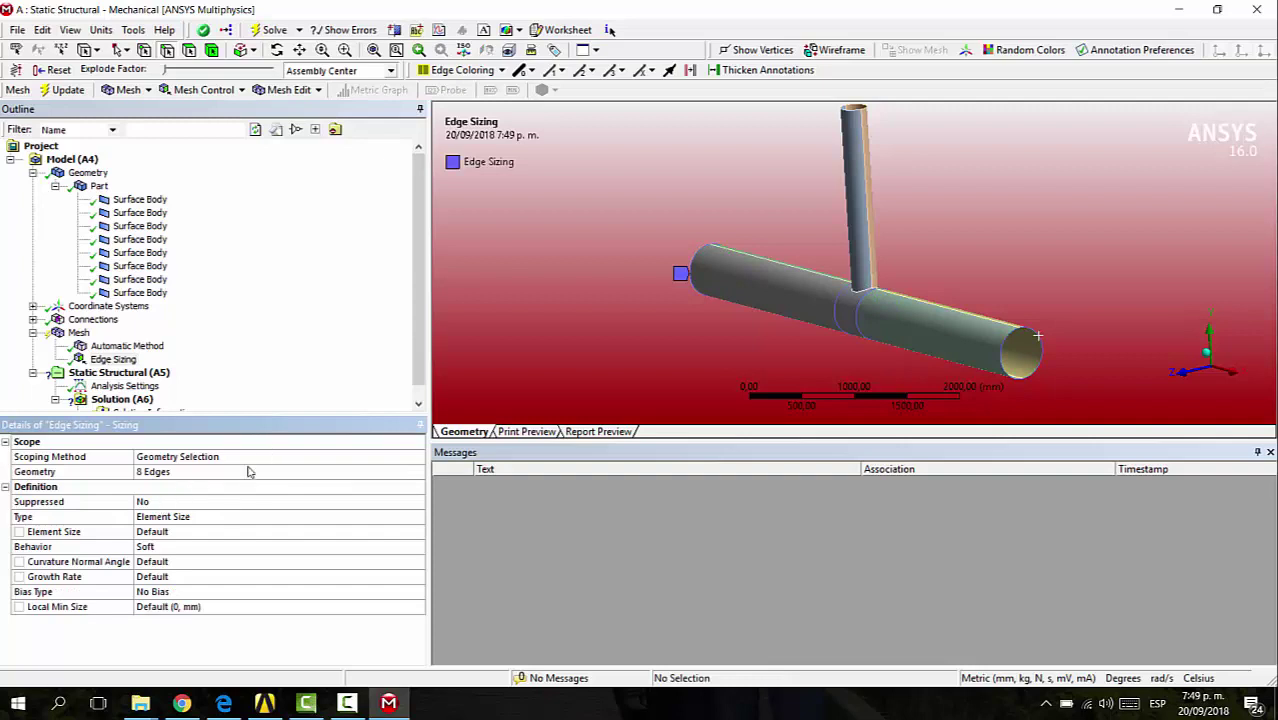
Define the circular-edge sizing by Number of Divisions with 40 divisions and Hard behavior.
{"action": "double_click", "coordinate": [177, 517]}
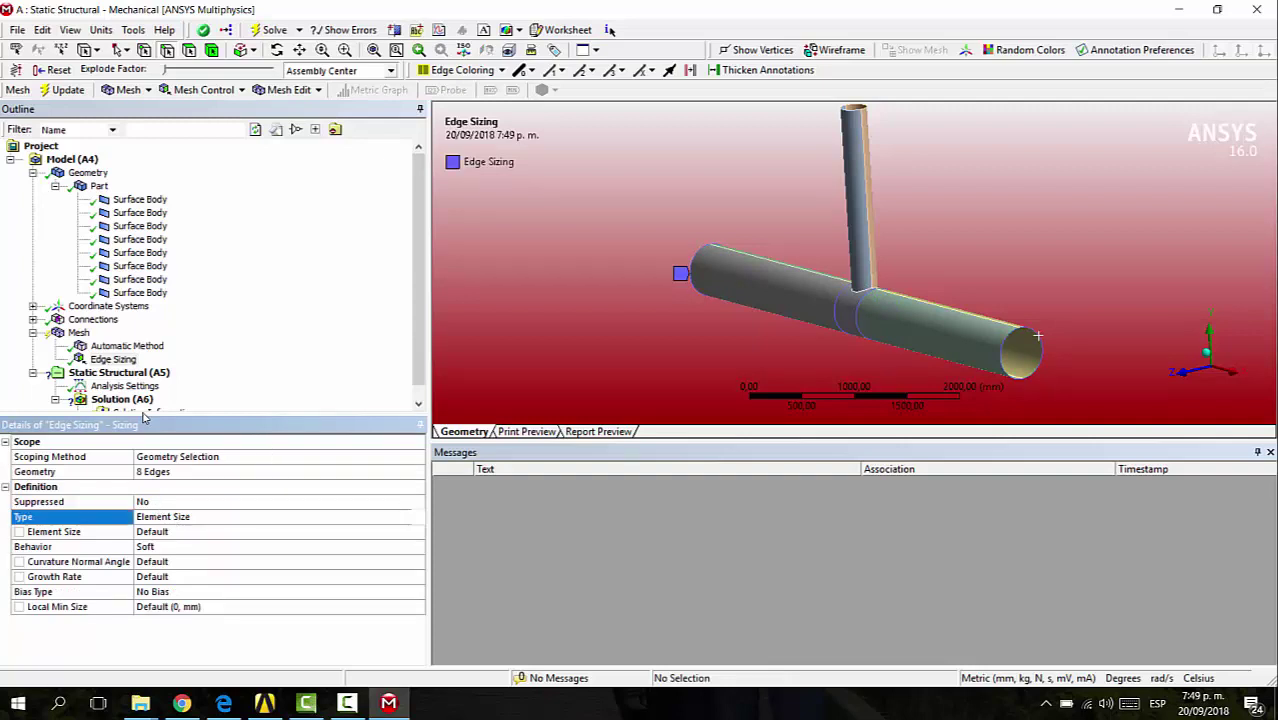
{"action": "left_click", "coordinate": [417, 518]}
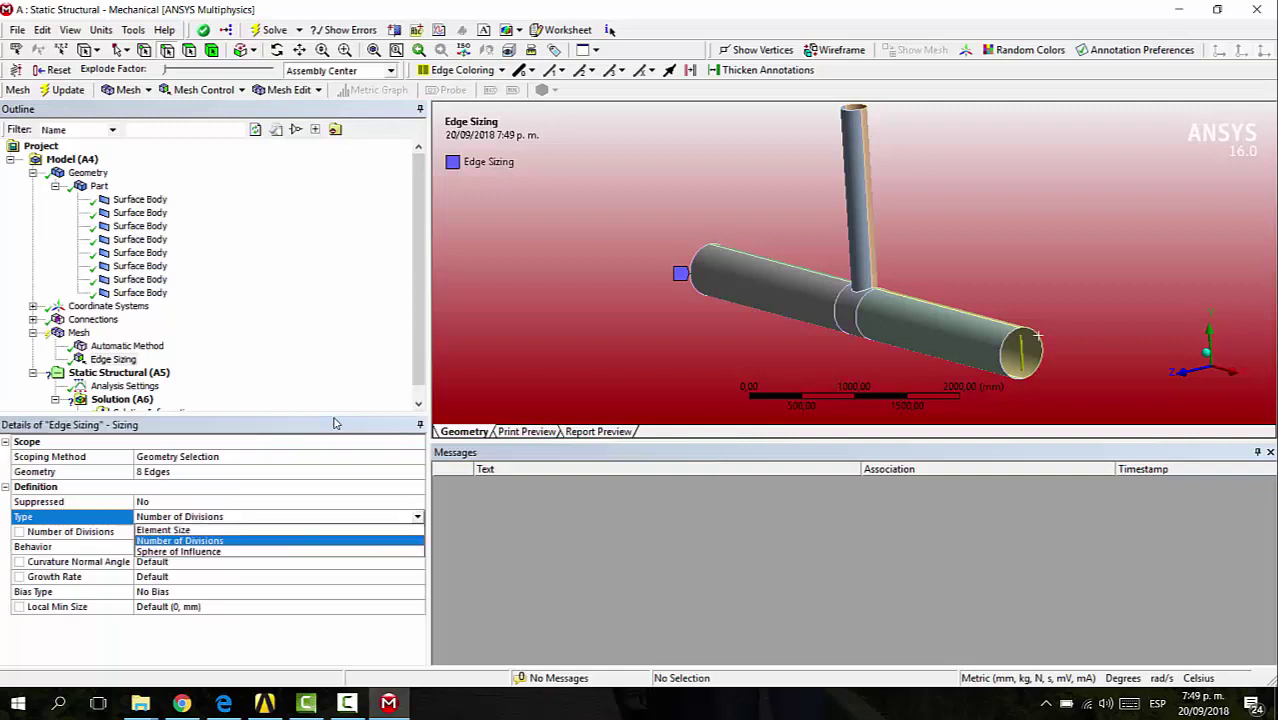
{"action": "left_click", "coordinate": [326, 546]}
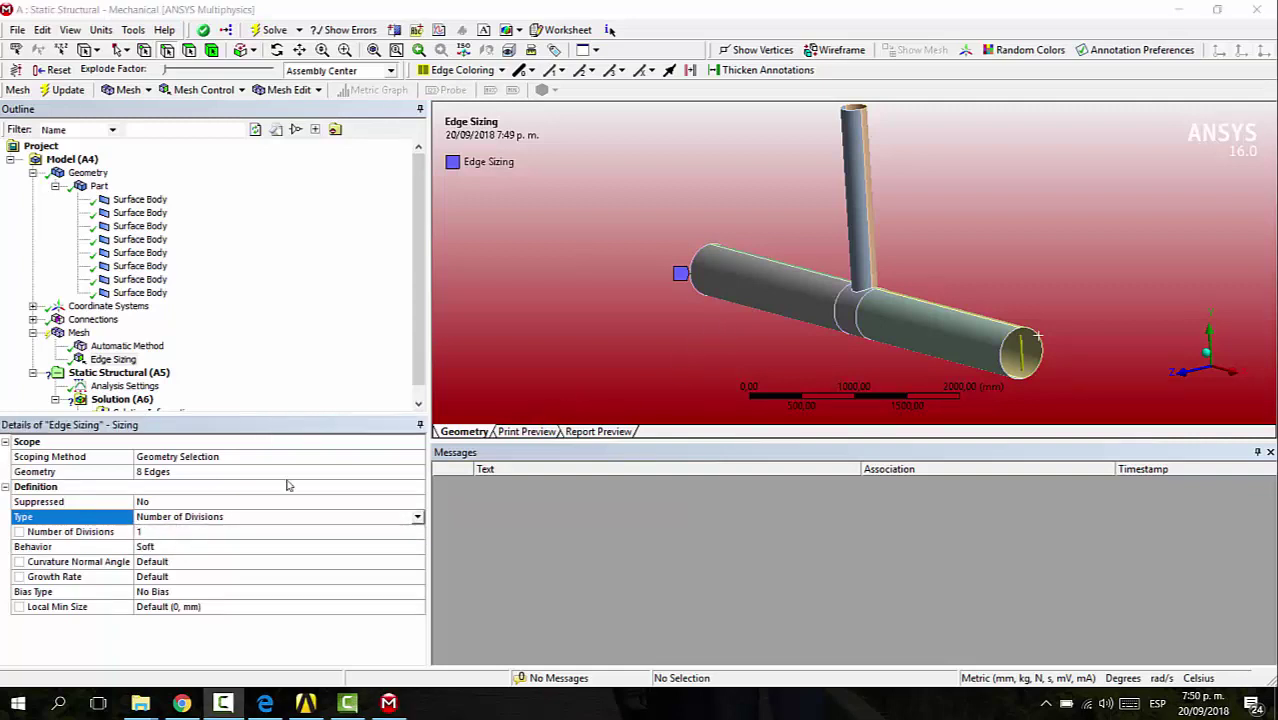
{"action": "left_click", "coordinate": [272, 532]}
{"action": "type", "text": "4"}
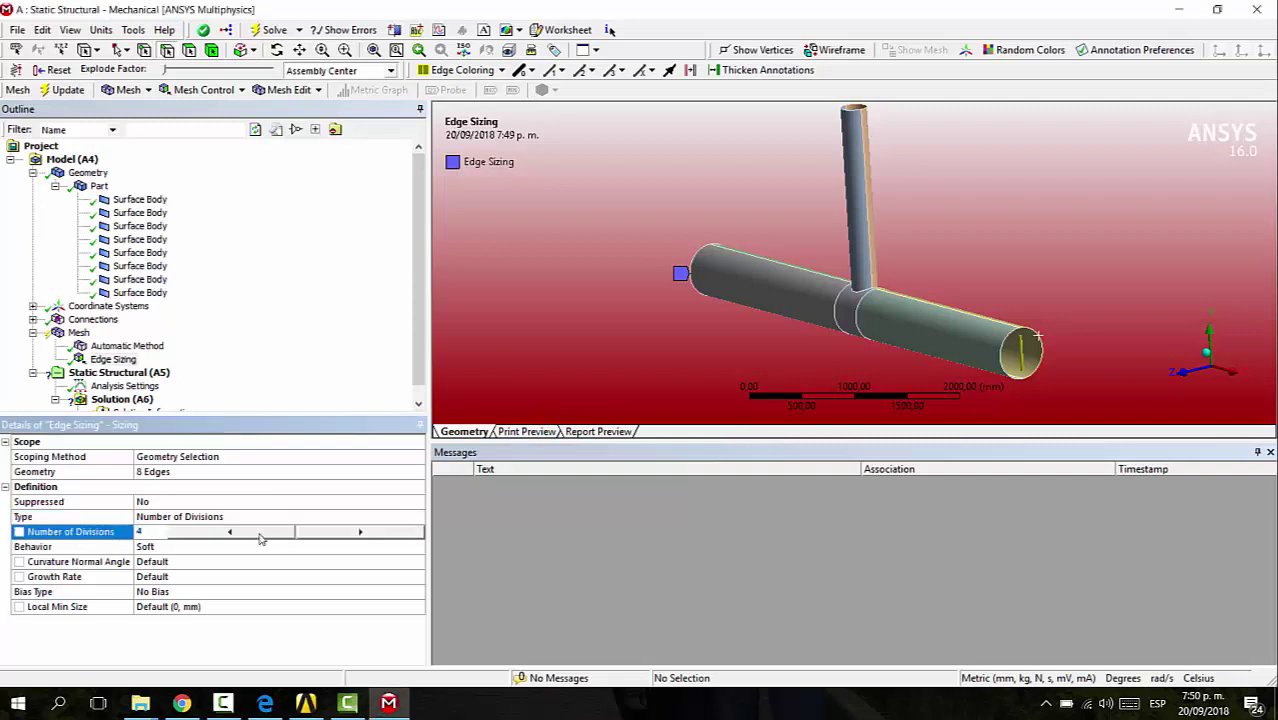
{"action": "type", "text": "0"}
{"action": "left_click", "coordinate": [209, 547]}
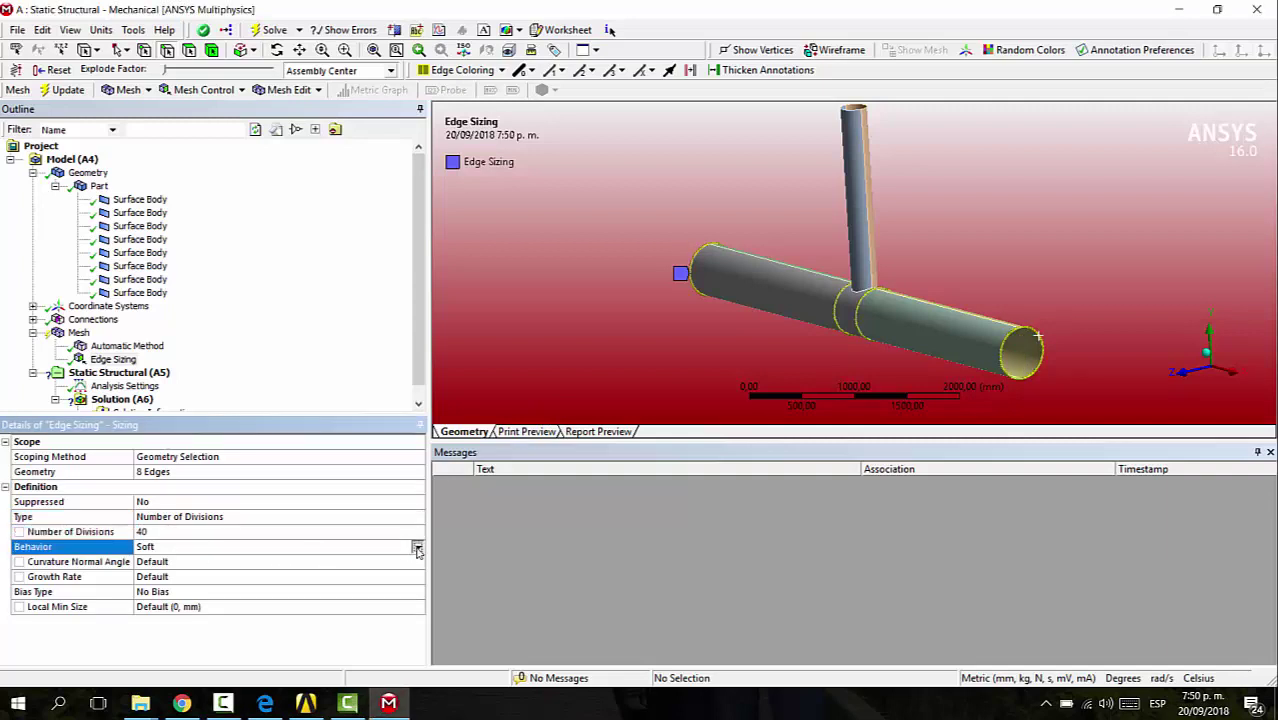
{"action": "left_click", "coordinate": [418, 549]}
{"action": "left_click", "coordinate": [375, 562]}
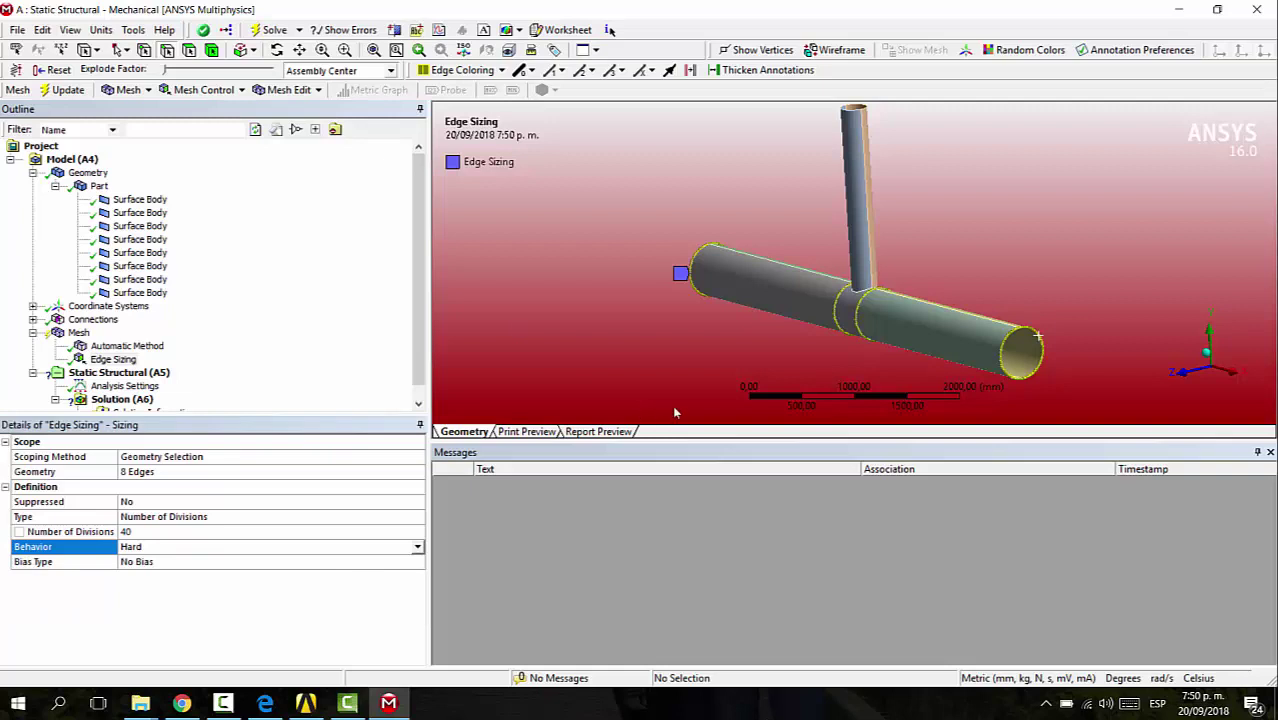
Insert another Sizing on the four longitudinal main-pipe edges outside the junction section and set its type to Number of Divisions.
{"action": "left_click", "coordinate": [78, 332]}
{"action": "left_click", "coordinate": [202, 91]}
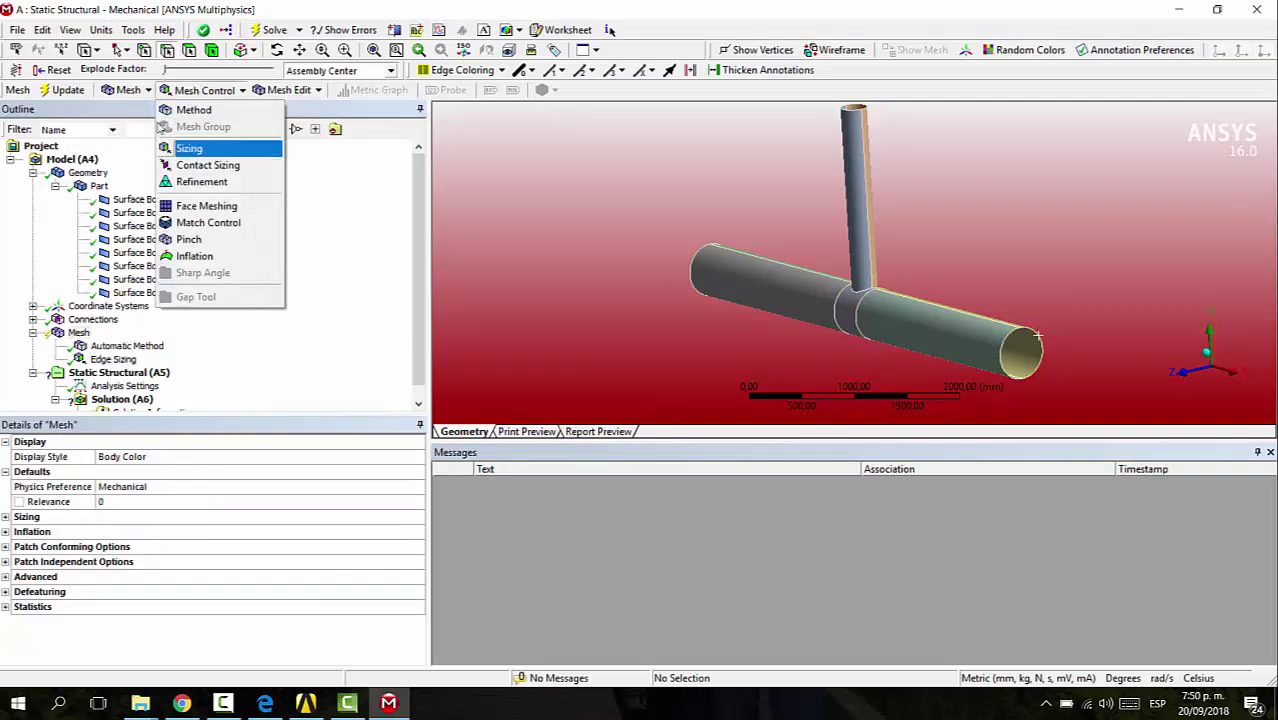
{"action": "left_click", "coordinate": [186, 148]}
{"action": "left_click", "coordinate": [782, 266]}
{"action": "left_click", "coordinate": [957, 318], "text": "ctrl"}
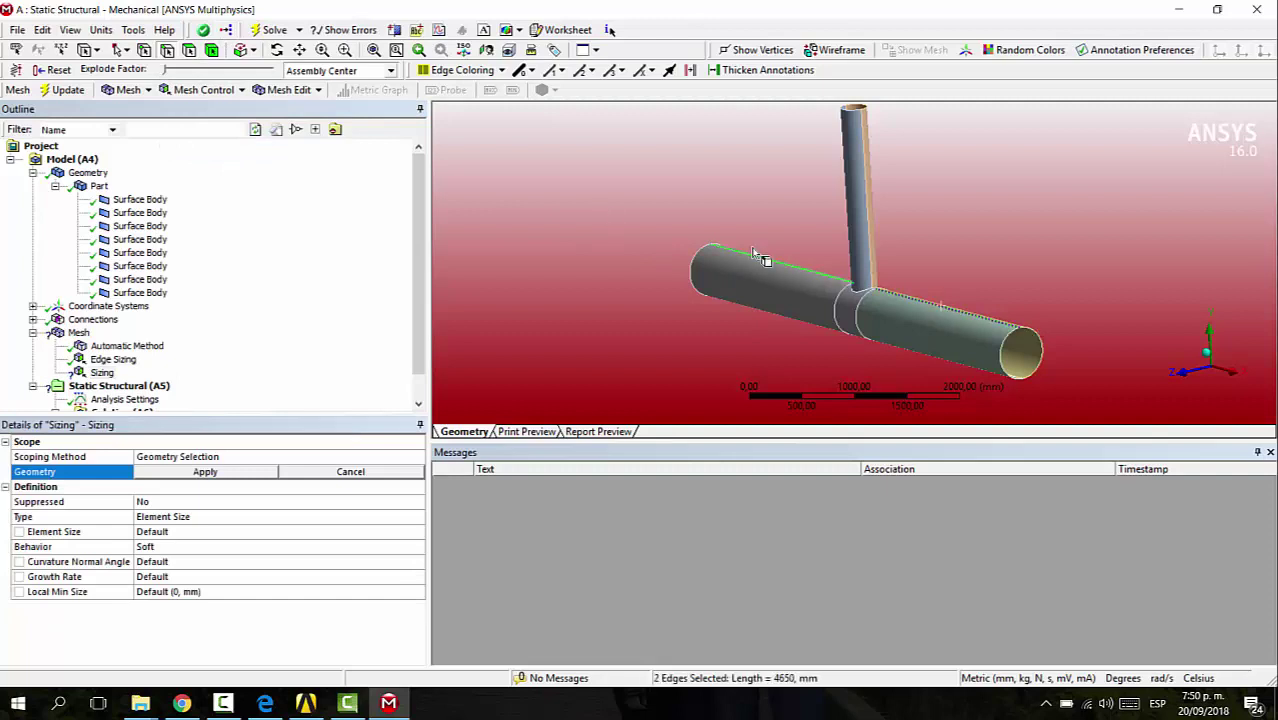
{"action": "middle_click_drag", "start_coordinate": [905, 316], "coordinate": [880, 318]}
{"action": "left_click", "coordinate": [824, 342], "text": "ctrl"}
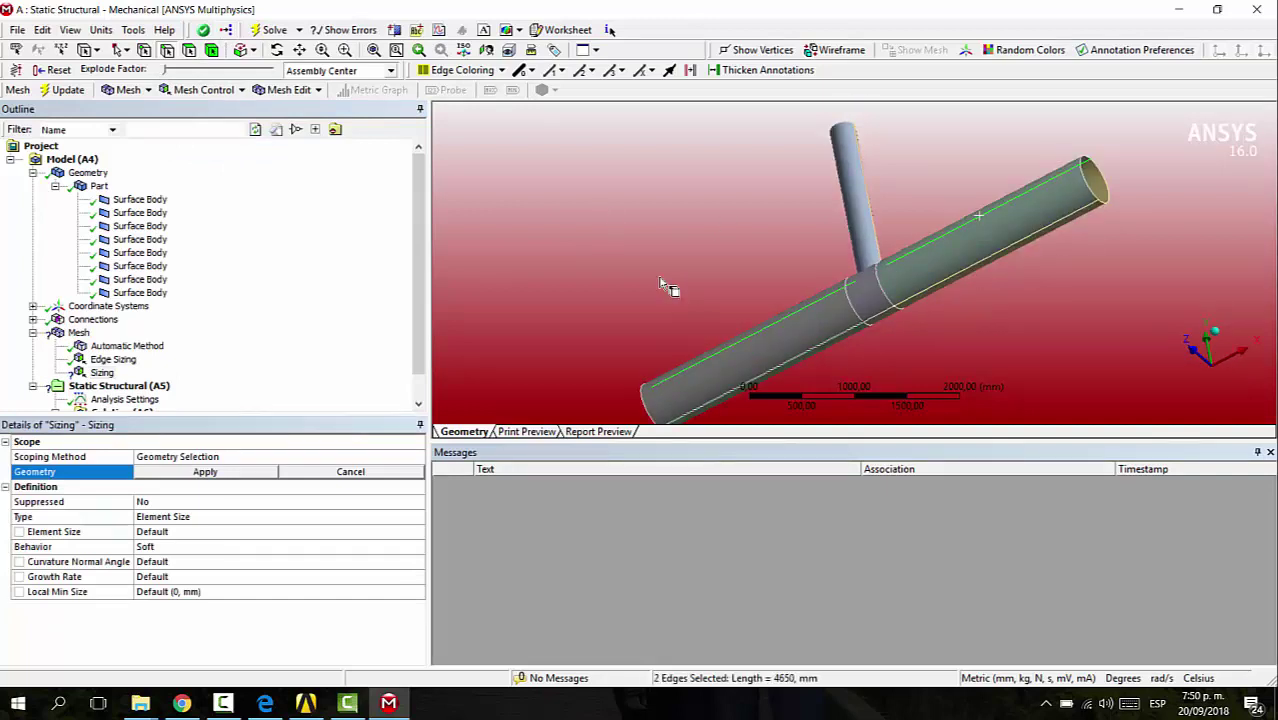
{"action": "left_click", "coordinate": [962, 269], "text": "ctrl"}
{"action": "middle_click_drag", "start_coordinate": [958, 197], "coordinate": [995, 278]}
{"action": "left_click", "coordinate": [195, 471]}
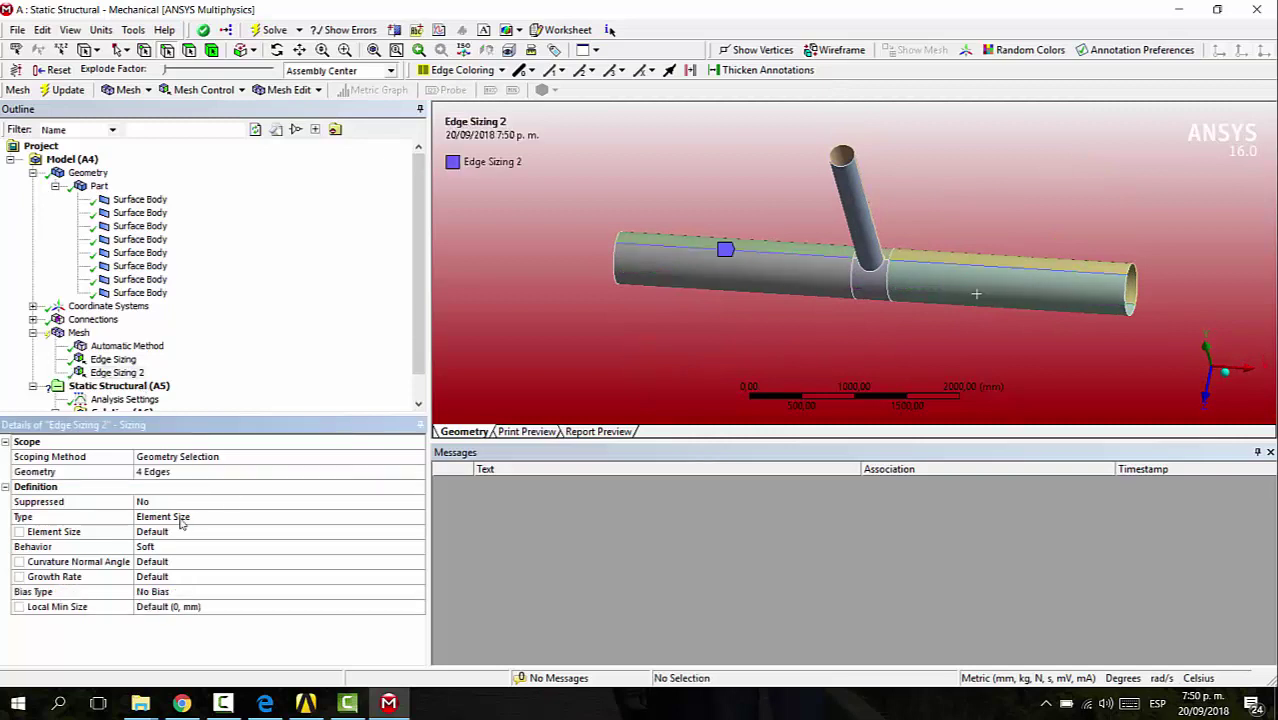
{"action": "double_click", "coordinate": [181, 518]}
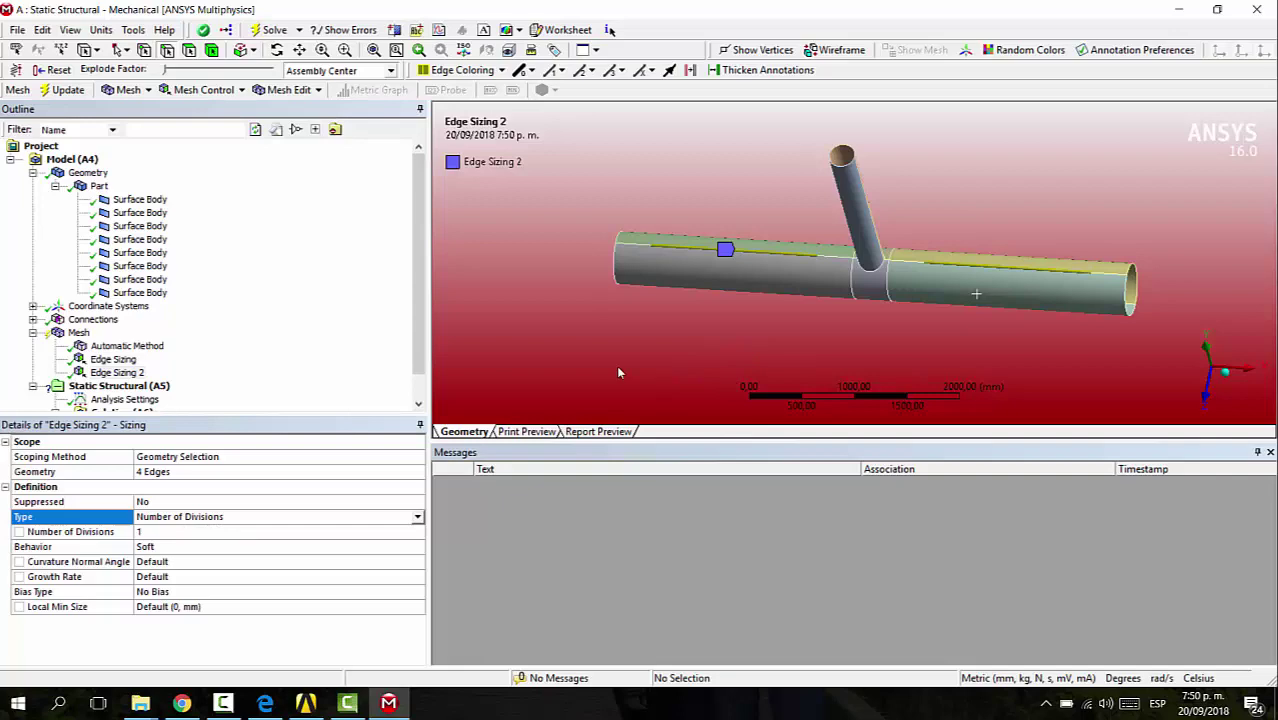
Switch to the Practica #4 PDF in Edge, check the edge sizing divisions on its meshed T-pipe page, and return to Mechanical.
{"action": "left_click", "coordinate": [265, 703]}
{"action": "scroll", "coordinate": [589, 406], "scroll_direction": "down", "scroll_amount": 10}
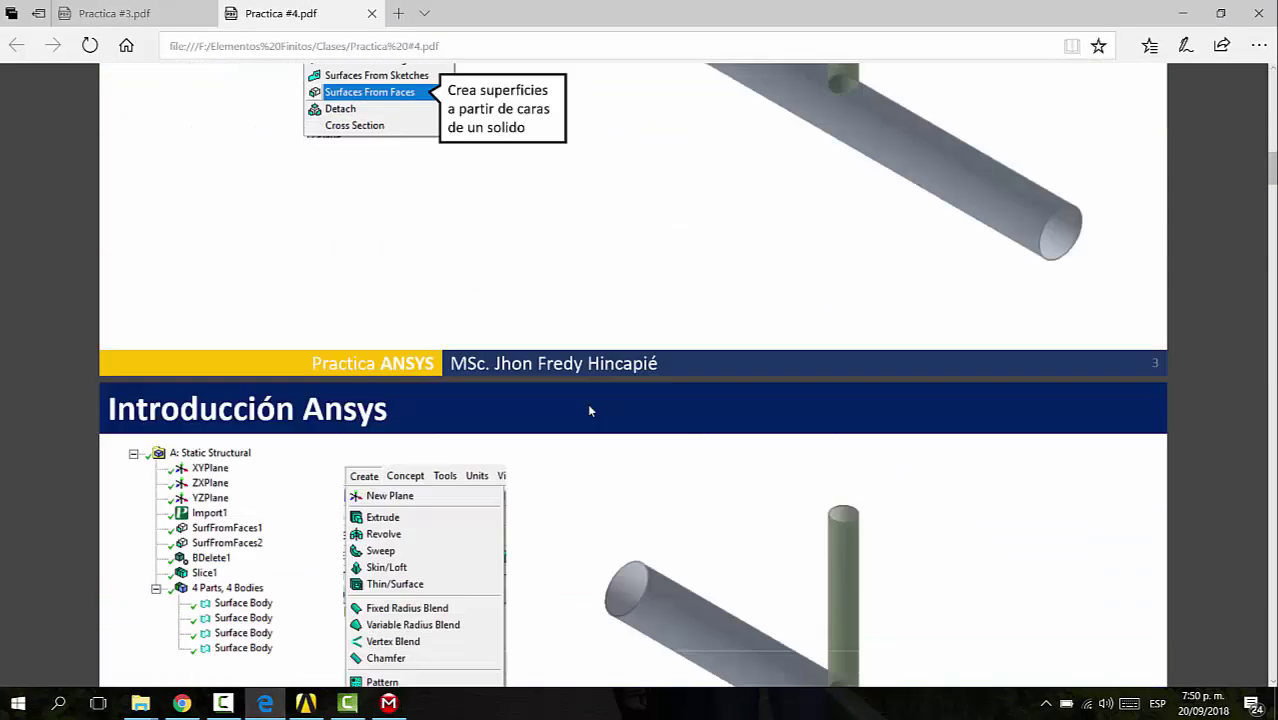
{"action": "scroll", "coordinate": [590, 410], "scroll_direction": "down", "scroll_amount": 8}
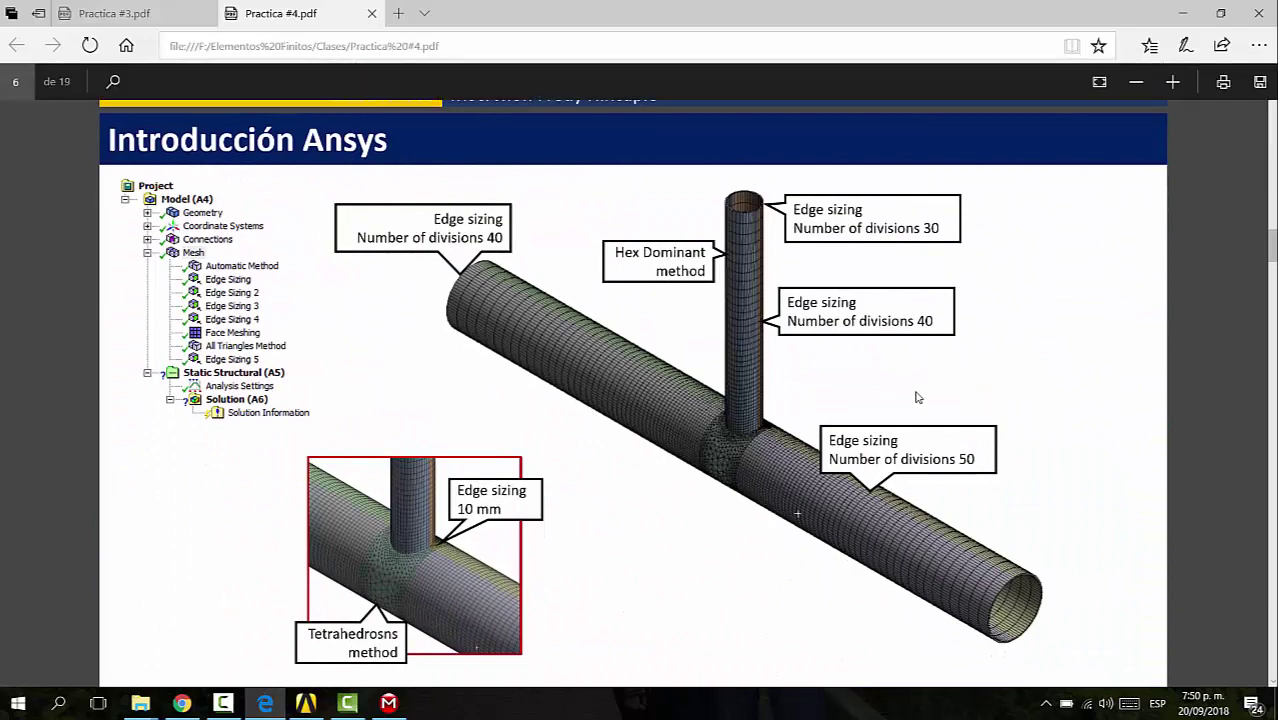
{"action": "key", "text": "super+Tab"}
{"action": "key", "text": "Escape"}
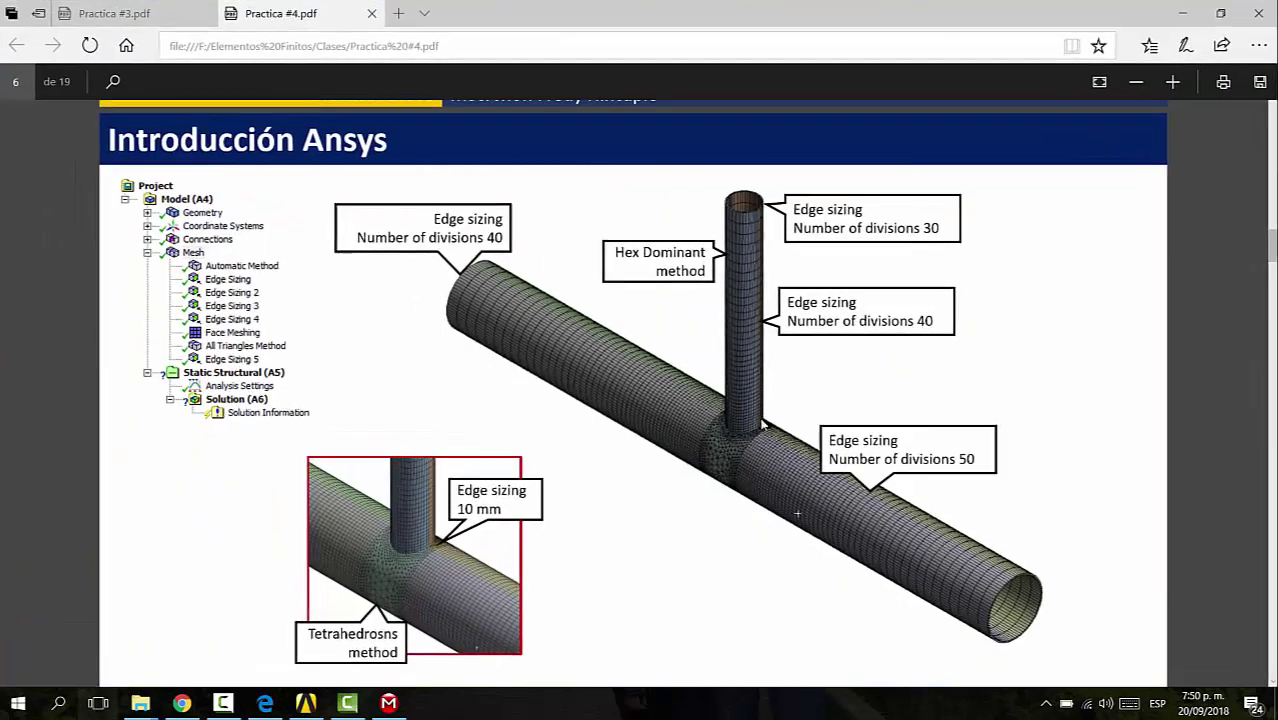
{"action": "key", "text": "alt+Tab"}
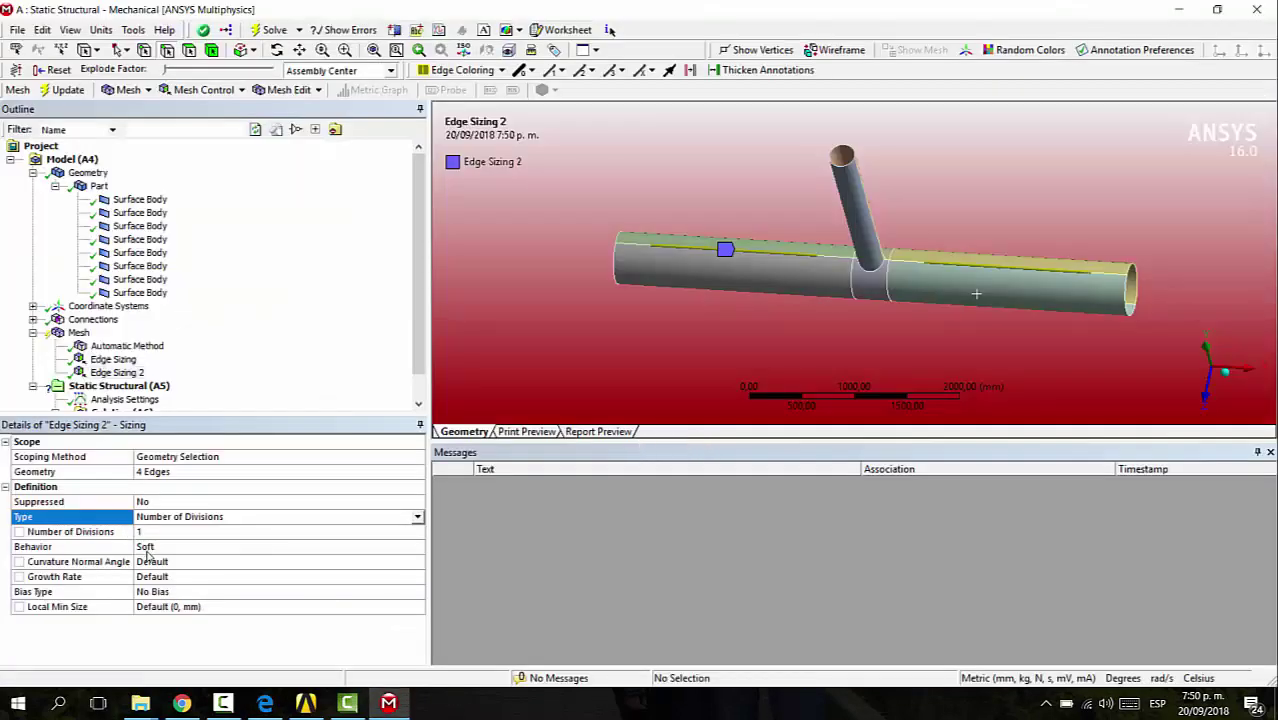
Set the longitudinal edge sizing to 50 divisions and recheck the mesh settings in the Practica #4 PDF.
{"action": "left_click", "coordinate": [158, 532]}
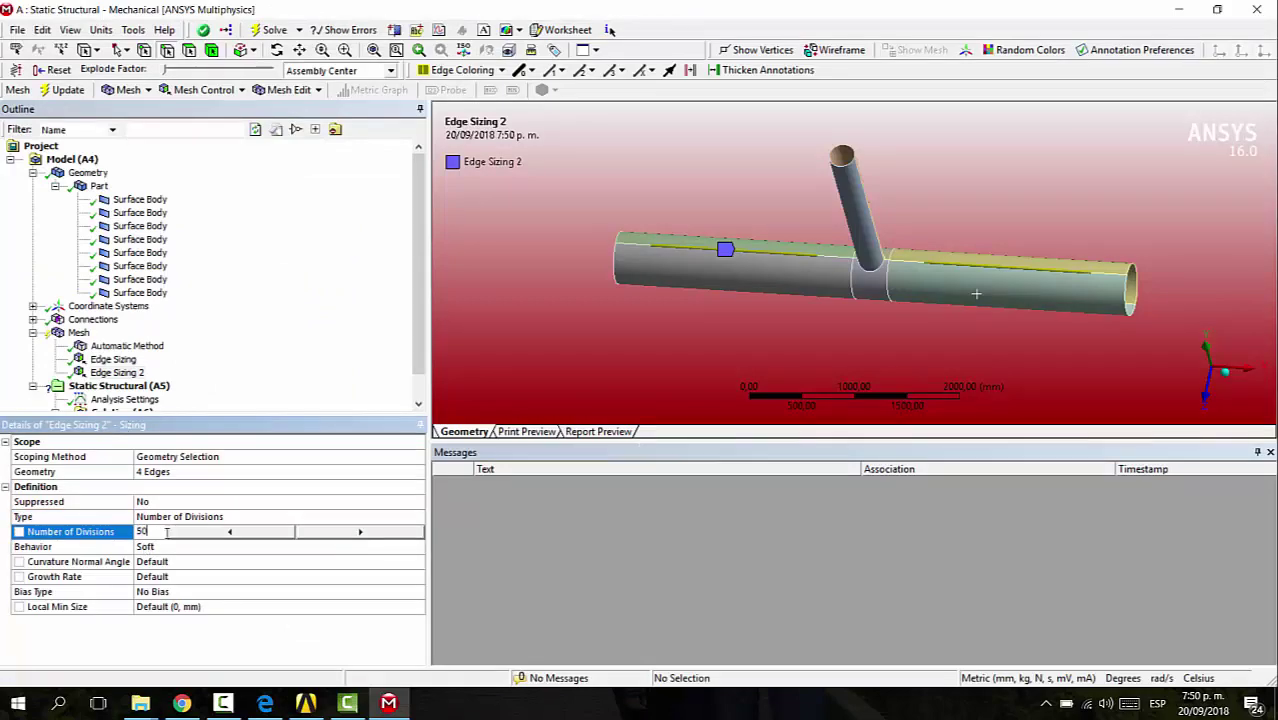
{"action": "key", "text": "Return"}
{"action": "key", "text": "super+Tab"}
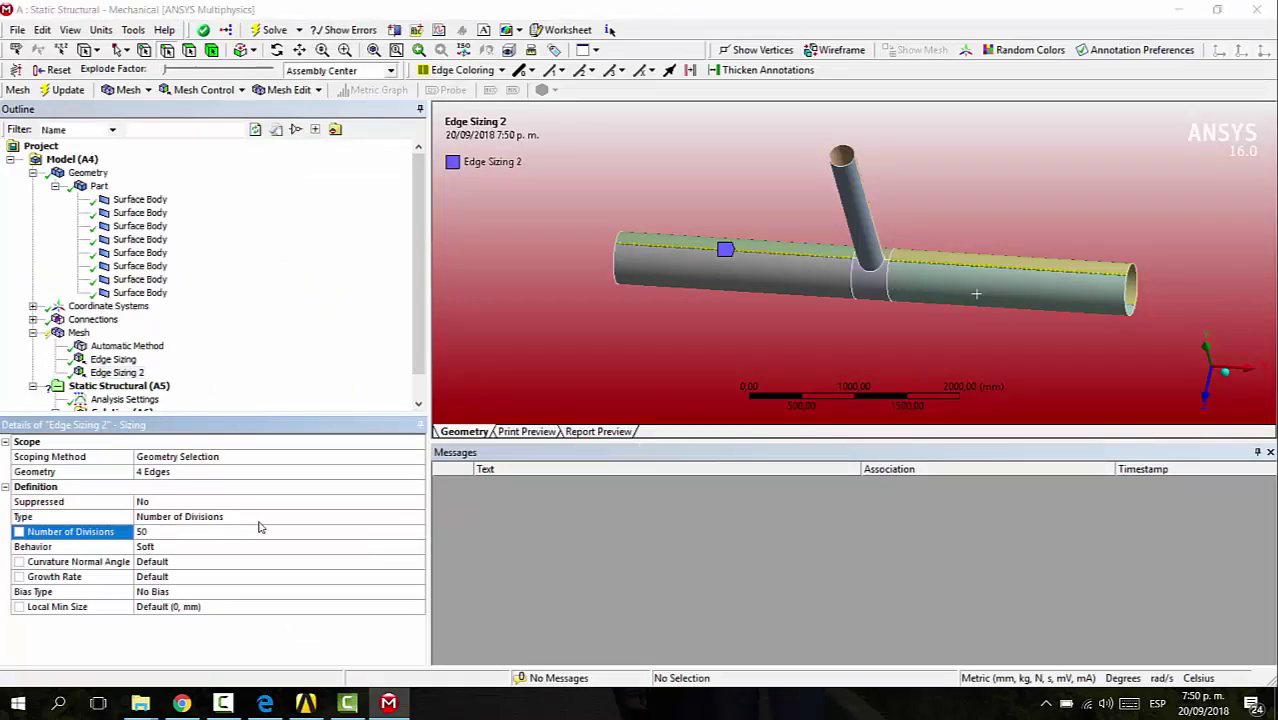
{"action": "key", "text": "super+Tab"}
{"action": "key", "text": "alt+Tab"}
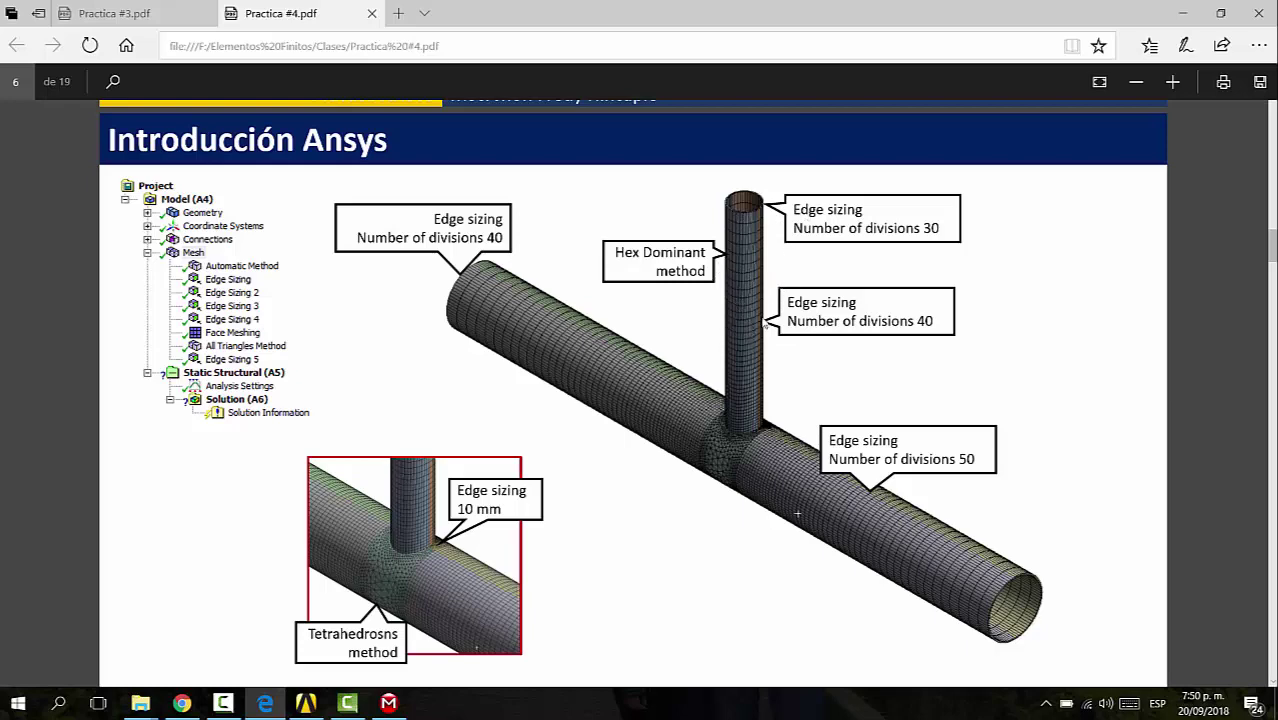
{"action": "key", "text": "alt+Tab"}
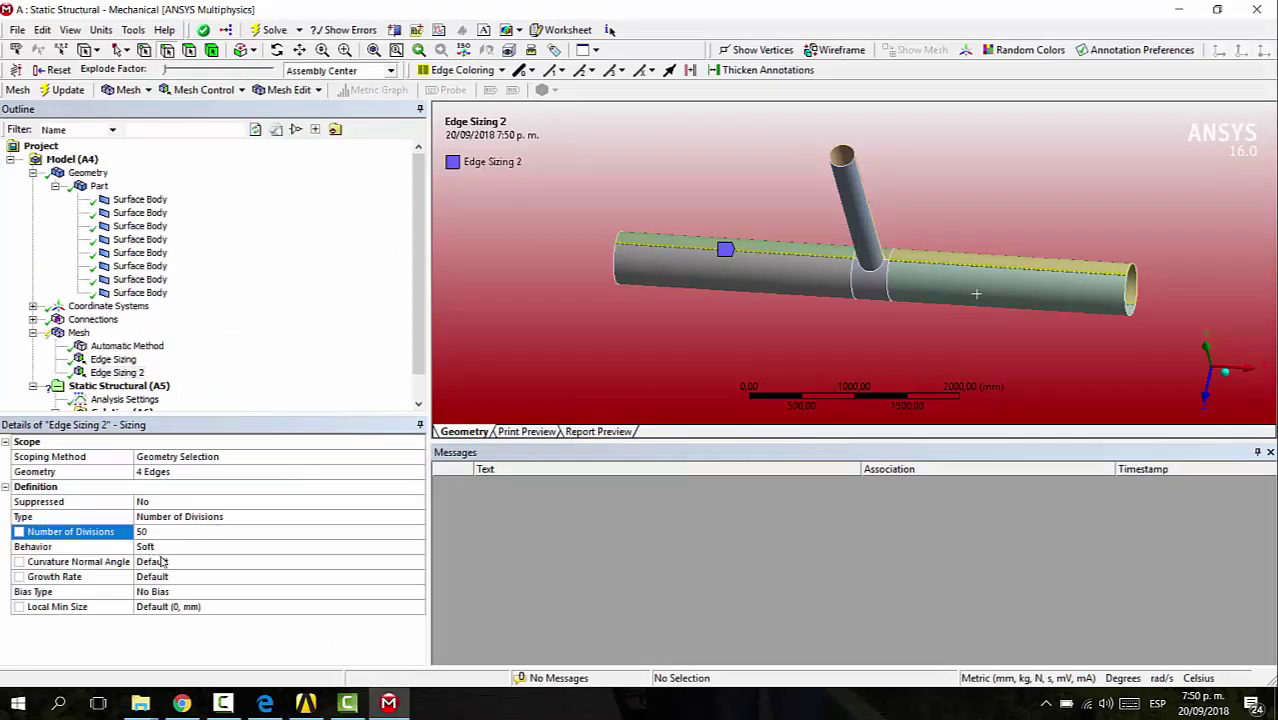
Set the longitudinal edge sizing's Bias Type to the first pattern, running from long to short divisions.
{"action": "left_click", "coordinate": [178, 565]}
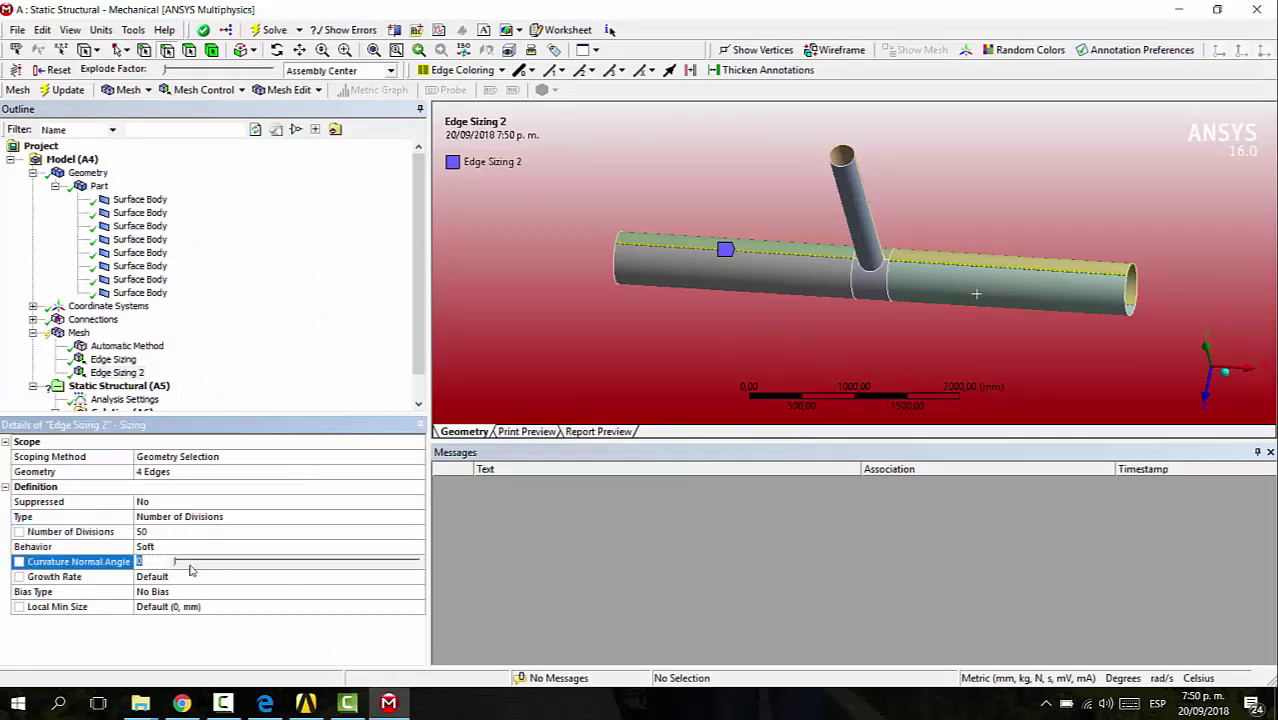
{"action": "left_click", "coordinate": [190, 576]}
{"action": "left_click", "coordinate": [302, 595]}
{"action": "left_click", "coordinate": [386, 592]}
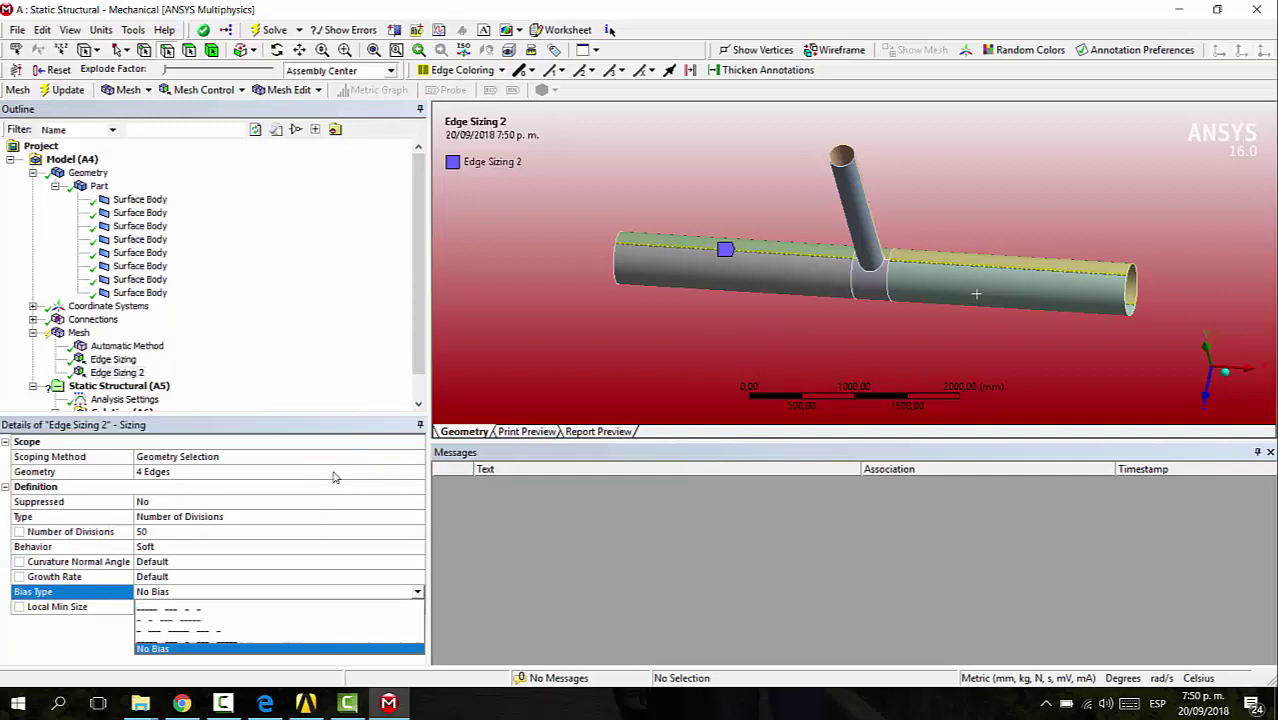
{"action": "left_click", "coordinate": [301, 605]}
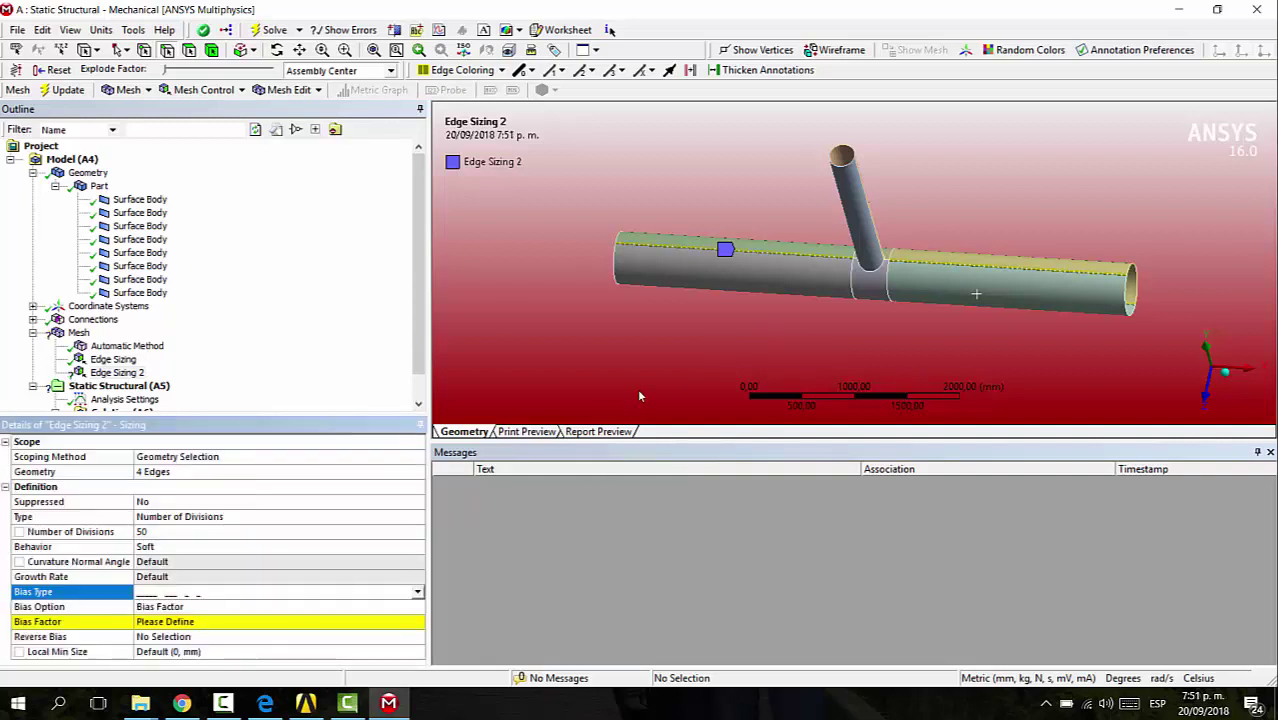
Set the Bias Factor of the longitudinal edge sizing to 10.
{"action": "scroll", "coordinate": [935, 326], "scroll_direction": "up", "scroll_amount": 4}
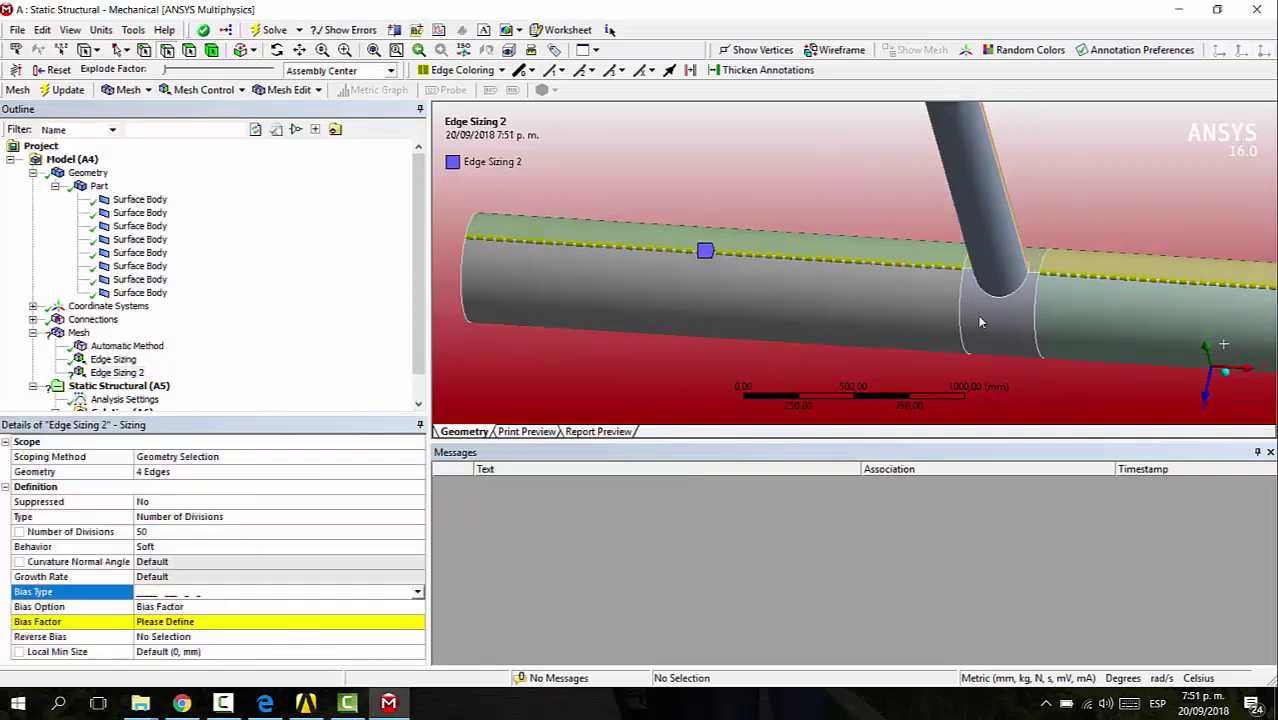
{"action": "middle_click_drag", "start_coordinate": [980, 322], "coordinate": [757, 220]}
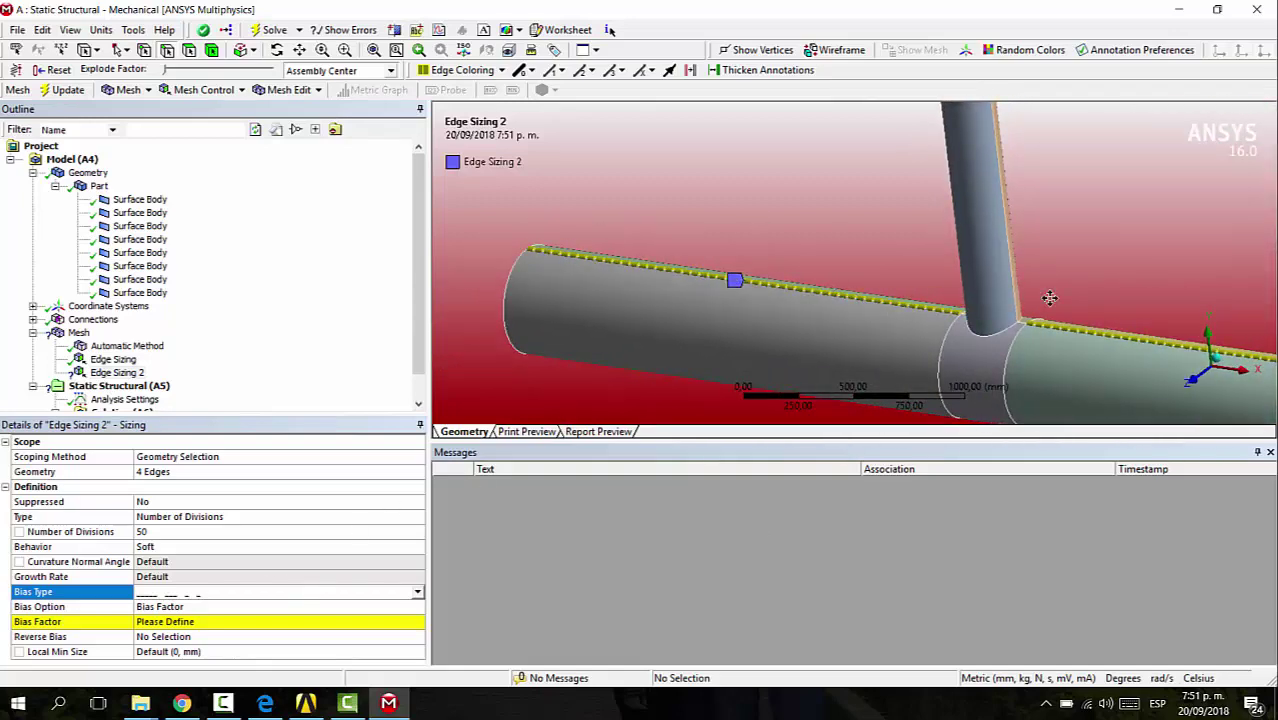
{"action": "middle_click_drag", "start_coordinate": [1047, 297], "coordinate": [877, 166], "text": "ctrl"}
{"action": "middle_click_drag", "start_coordinate": [1008, 237], "coordinate": [1058, 231]}
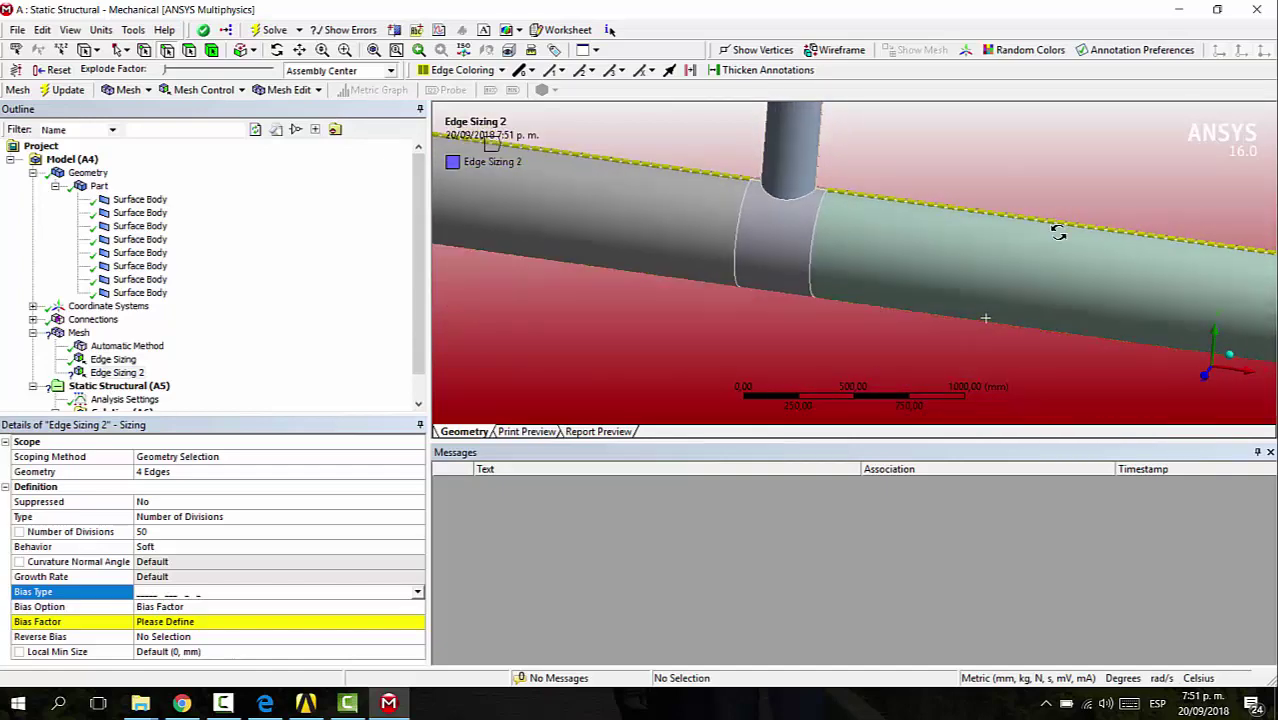
{"action": "left_click", "coordinate": [201, 622]}
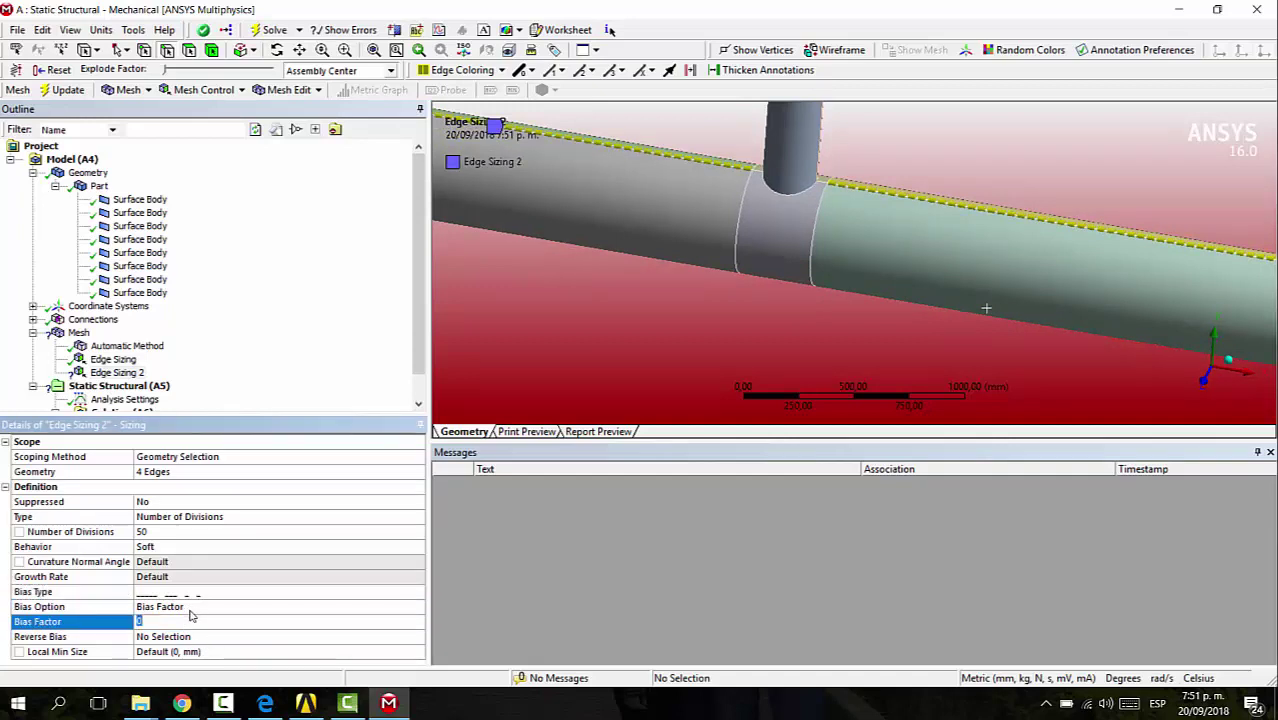
{"action": "key", "text": "Return"}
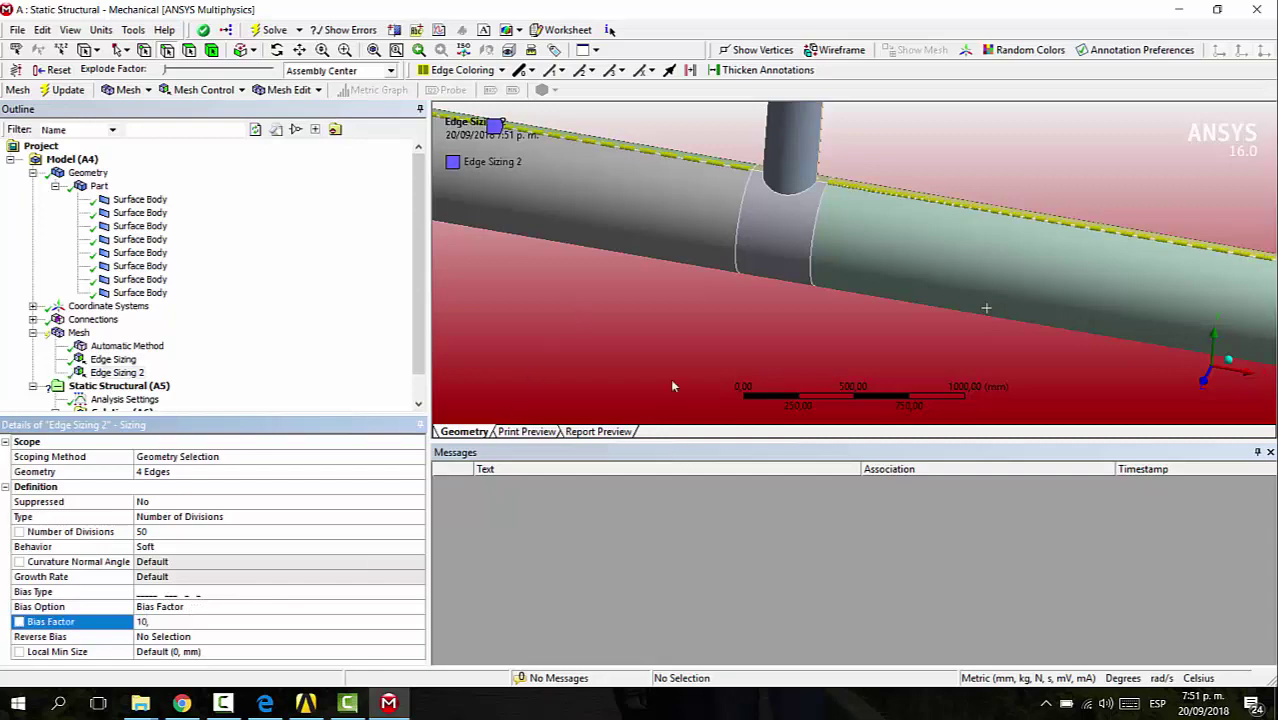
Reverse the bias on the two longitudinal edges whose divisions do not refine toward the junction.
{"action": "scroll", "coordinate": [669, 330], "scroll_direction": "down", "scroll_amount": 3}
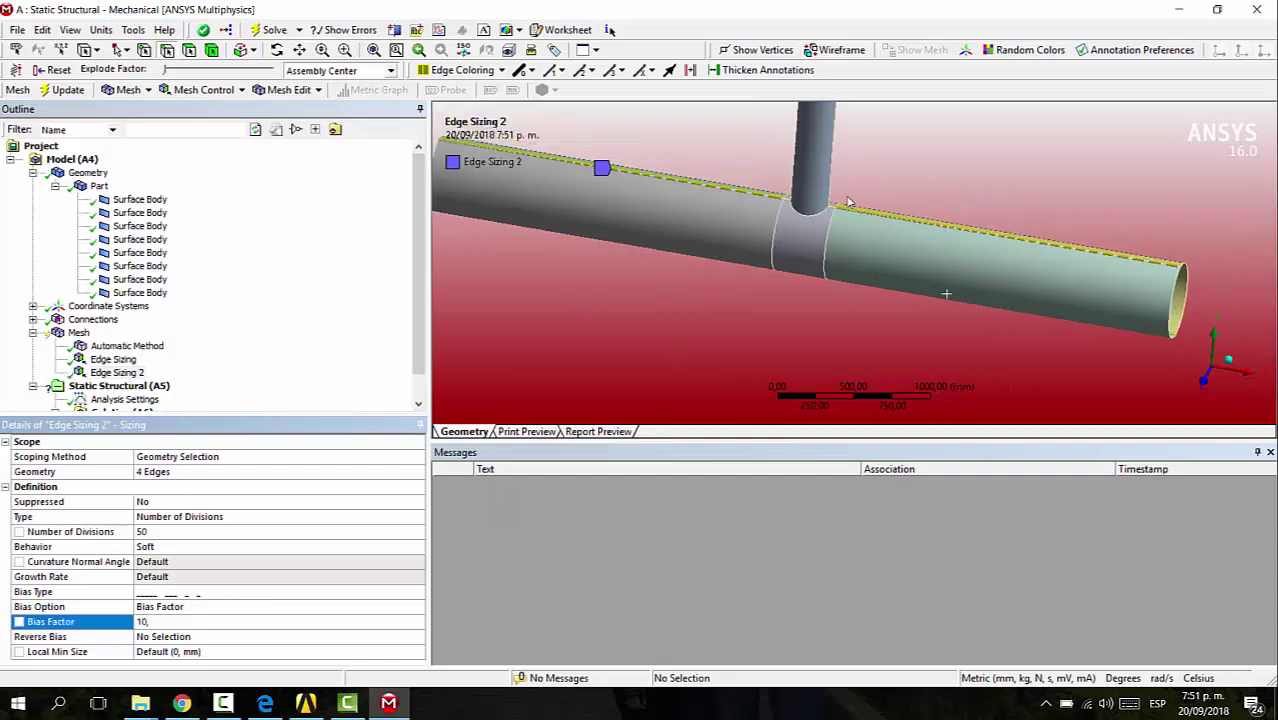
{"action": "right_click_drag", "start_coordinate": [845, 197], "coordinate": [929, 241]}
{"action": "scroll", "coordinate": [906, 258], "scroll_direction": "down", "scroll_amount": 5}
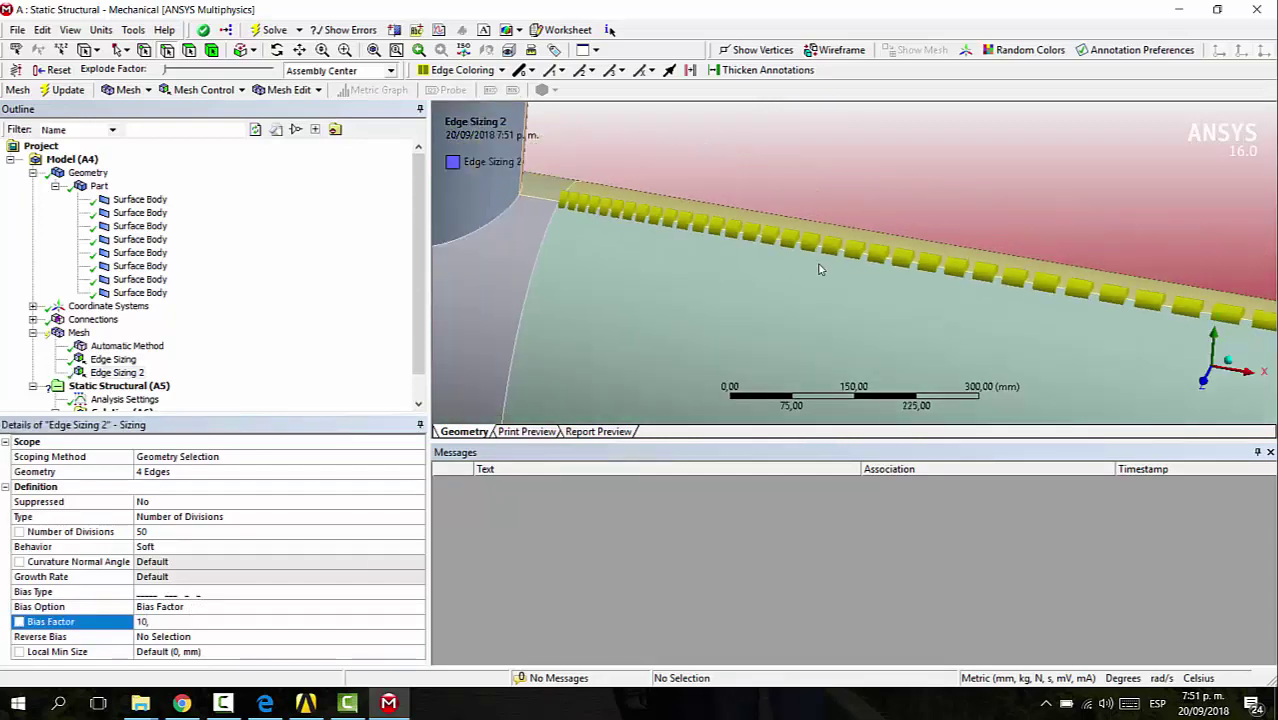
{"action": "scroll", "coordinate": [899, 253], "scroll_direction": "down", "scroll_amount": 3}
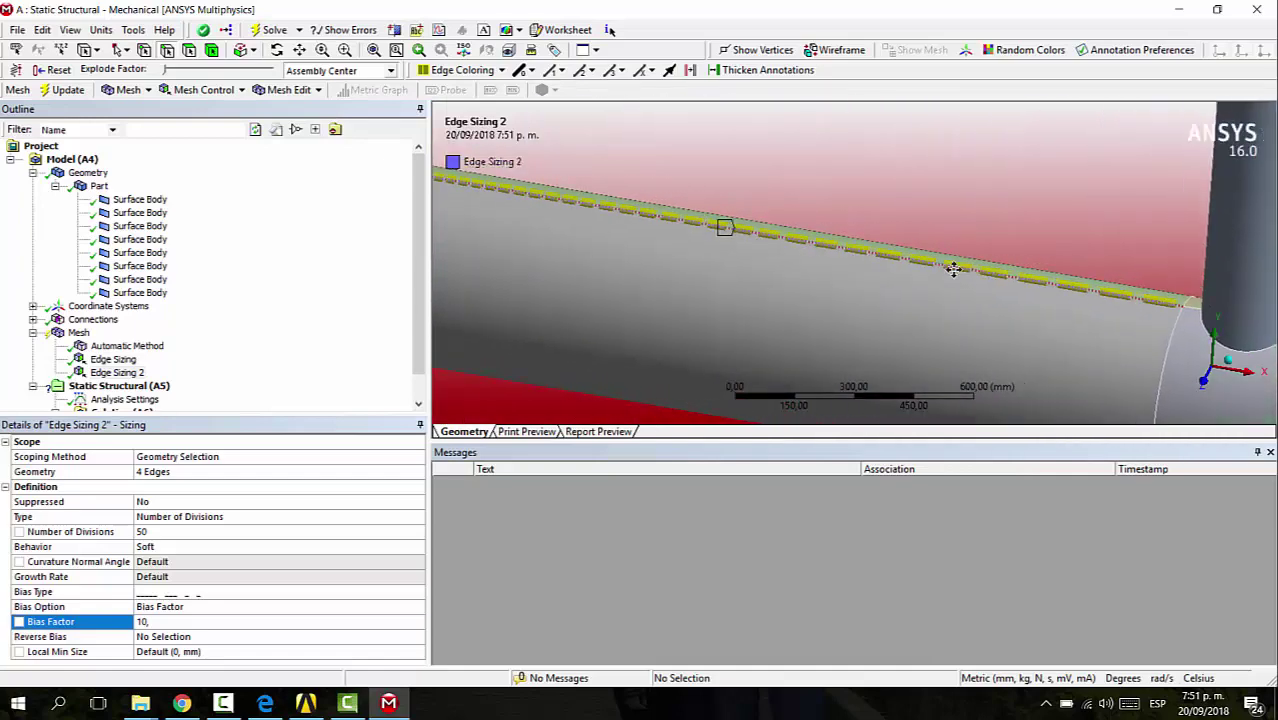
{"action": "left_click", "coordinate": [911, 250]}
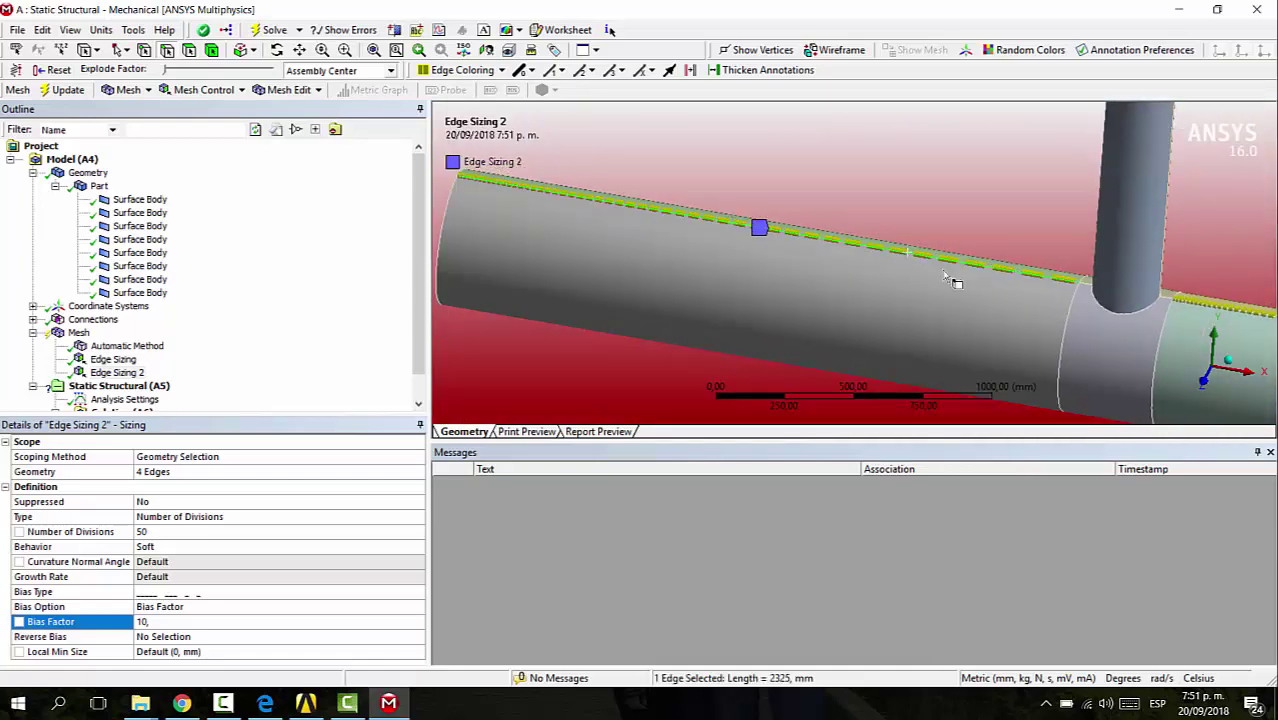
{"action": "scroll", "coordinate": [922, 321], "scroll_direction": "up", "scroll_amount": 1}
{"action": "scroll", "coordinate": [922, 321], "scroll_direction": "down", "scroll_amount": 2}
{"action": "middle_click_drag", "start_coordinate": [1058, 339], "coordinate": [840, 237], "text": "ctrl"}
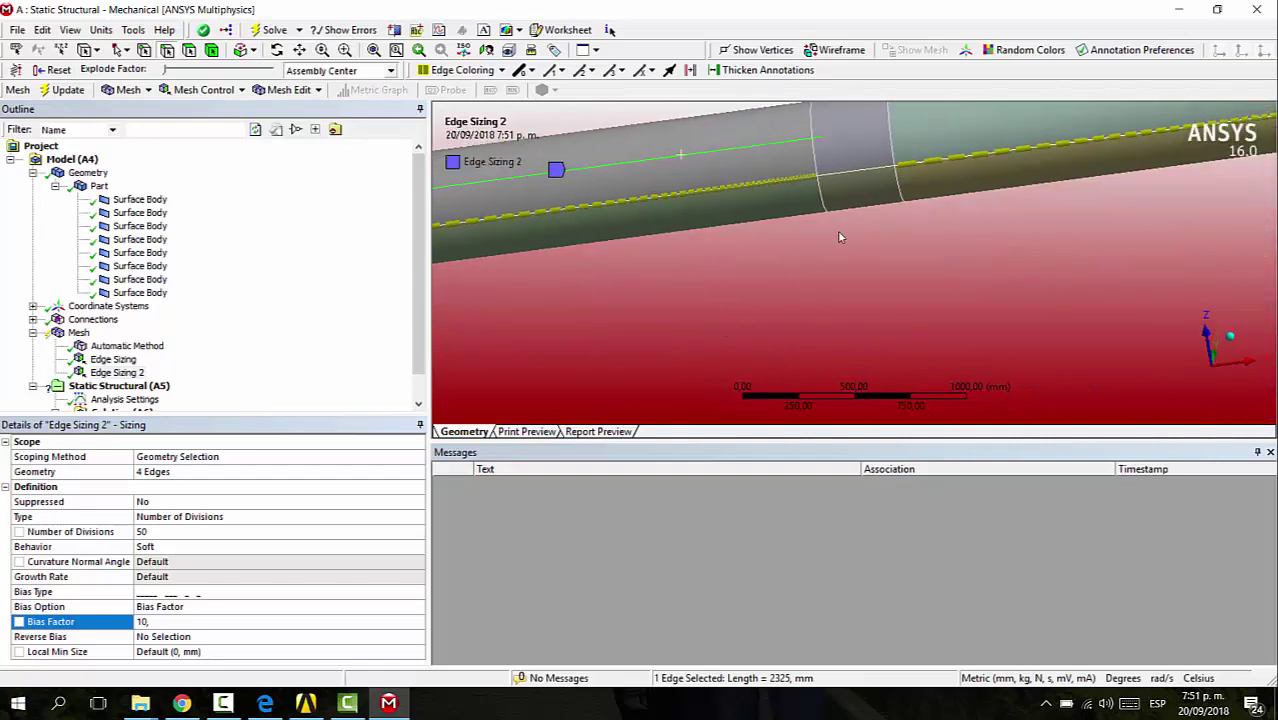
{"action": "left_click", "coordinate": [978, 165], "text": "ctrl"}
{"action": "middle_click_drag", "start_coordinate": [978, 165], "coordinate": [993, 279]}
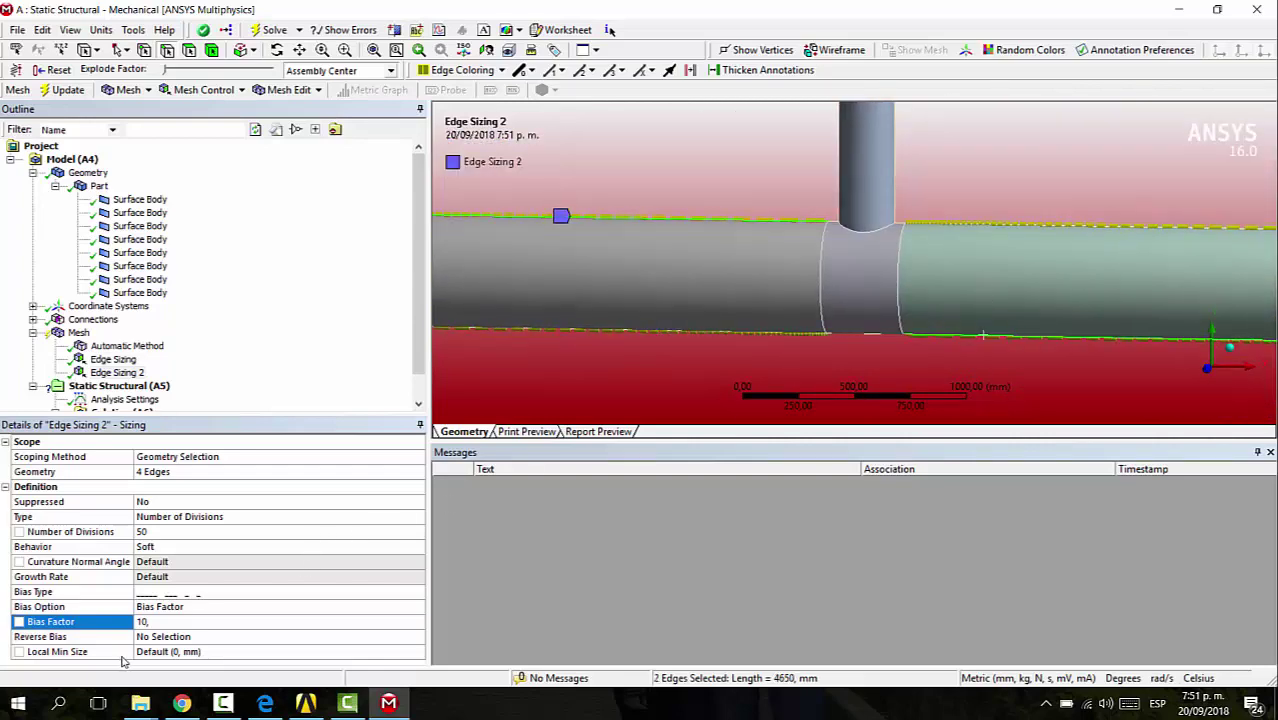
{"action": "left_click", "coordinate": [205, 637]}
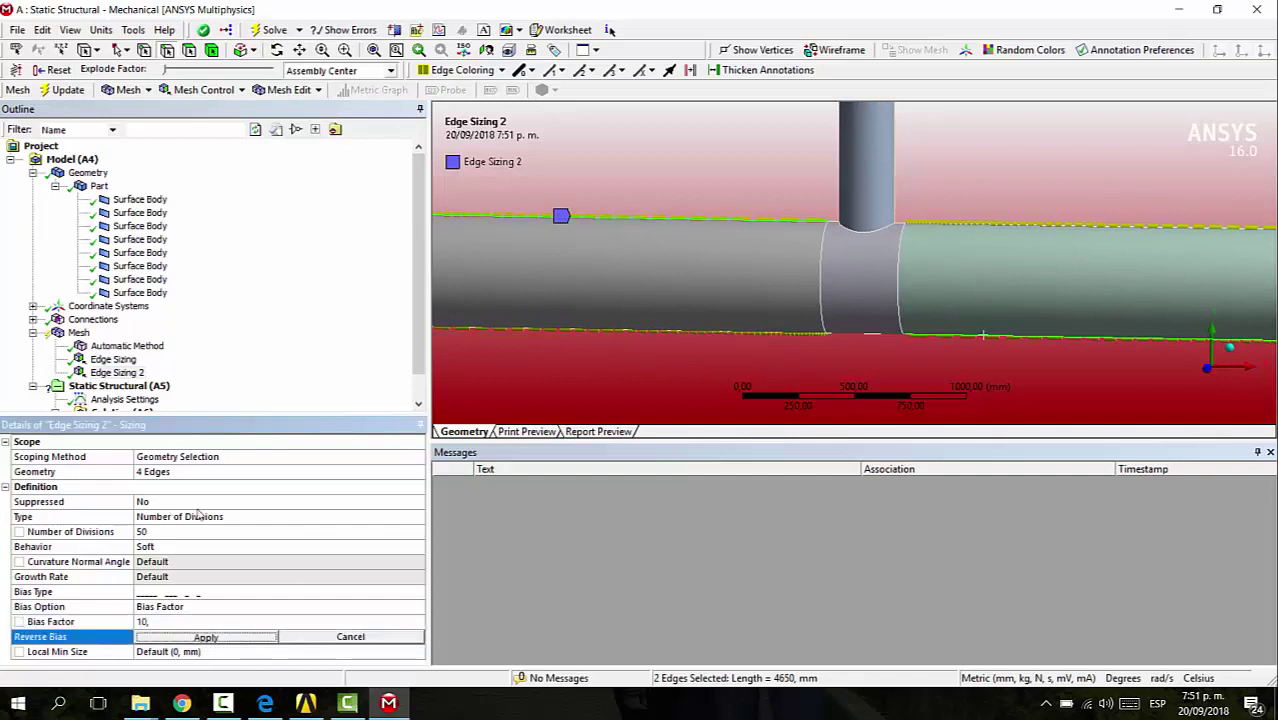
{"action": "left_click", "coordinate": [205, 637]}
Inspect the division spacing along the longitudinal edges on both sides of the branch junction.
{"action": "mouse_move", "coordinate": [1105, 219]}
{"action": "middle_mouse_down"}
{"action": "mouse_move", "coordinate": [1012, 212]}
{"action": "mouse_move", "coordinate": [993, 247]}
{"action": "middle_mouse_up"}
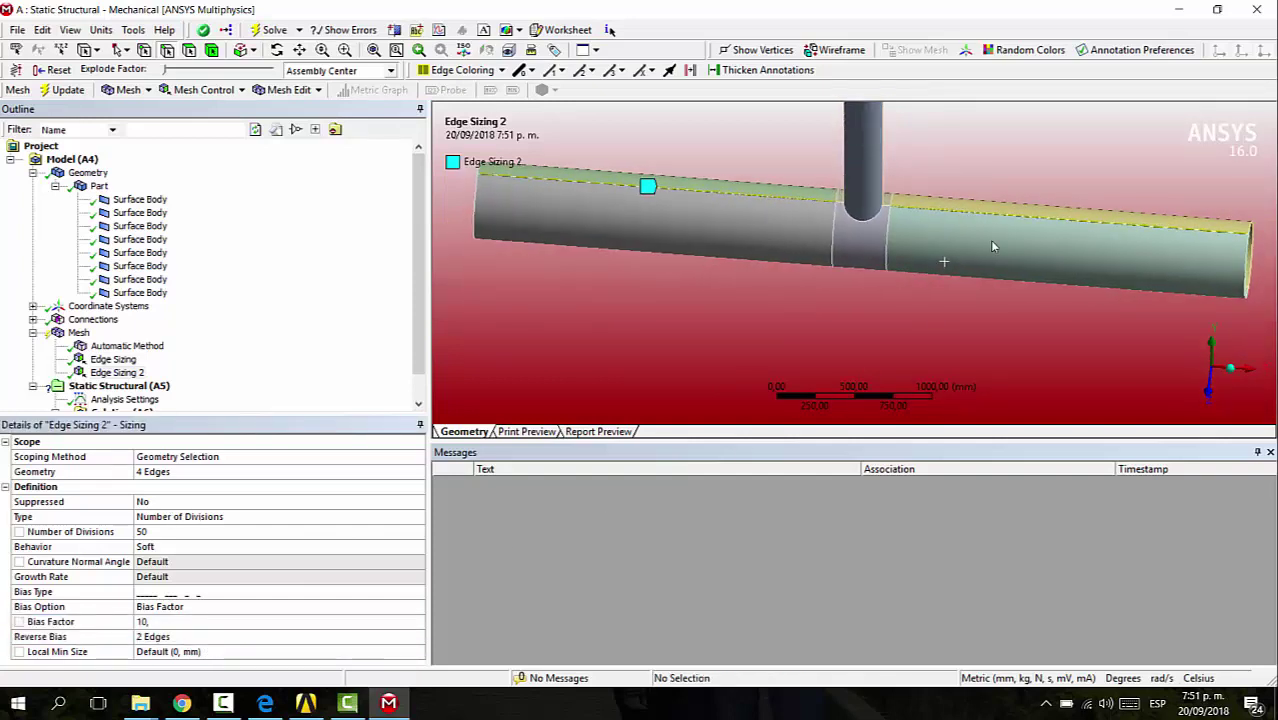
{"action": "right_click_drag", "start_coordinate": [833, 177], "coordinate": [1108, 330]}
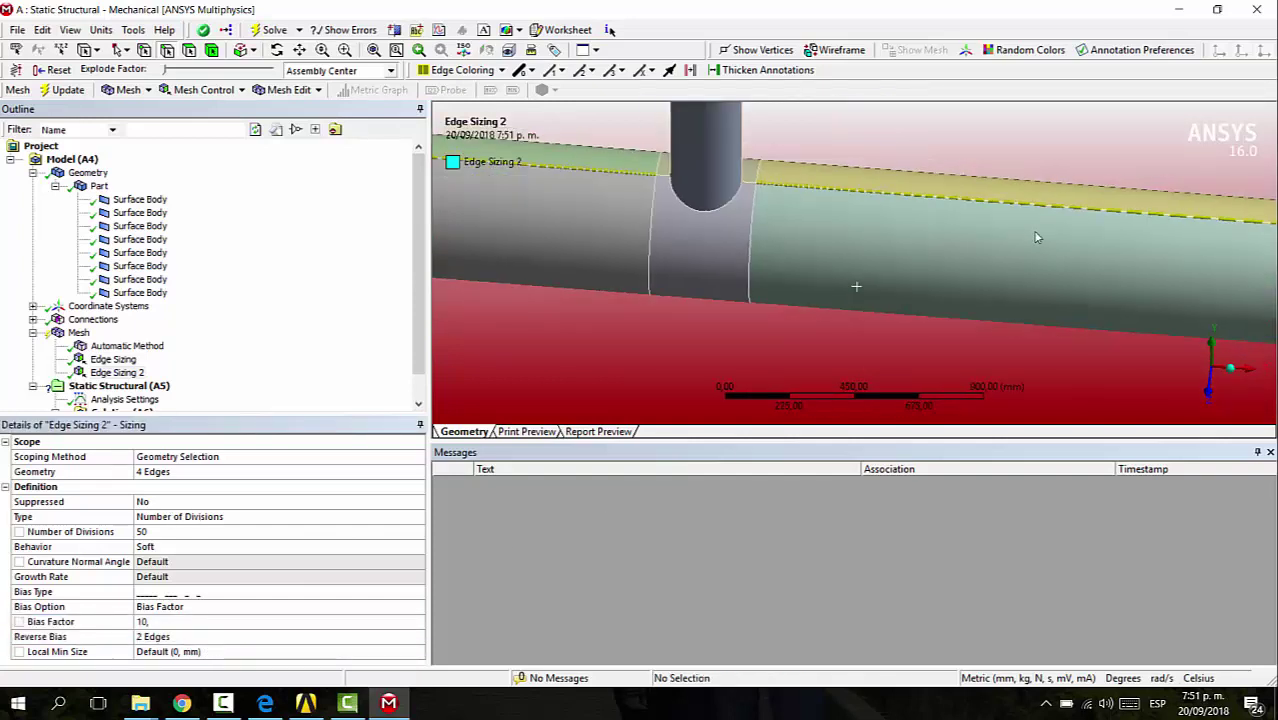
{"action": "scroll", "coordinate": [749, 325], "scroll_direction": "down", "scroll_amount": 3}
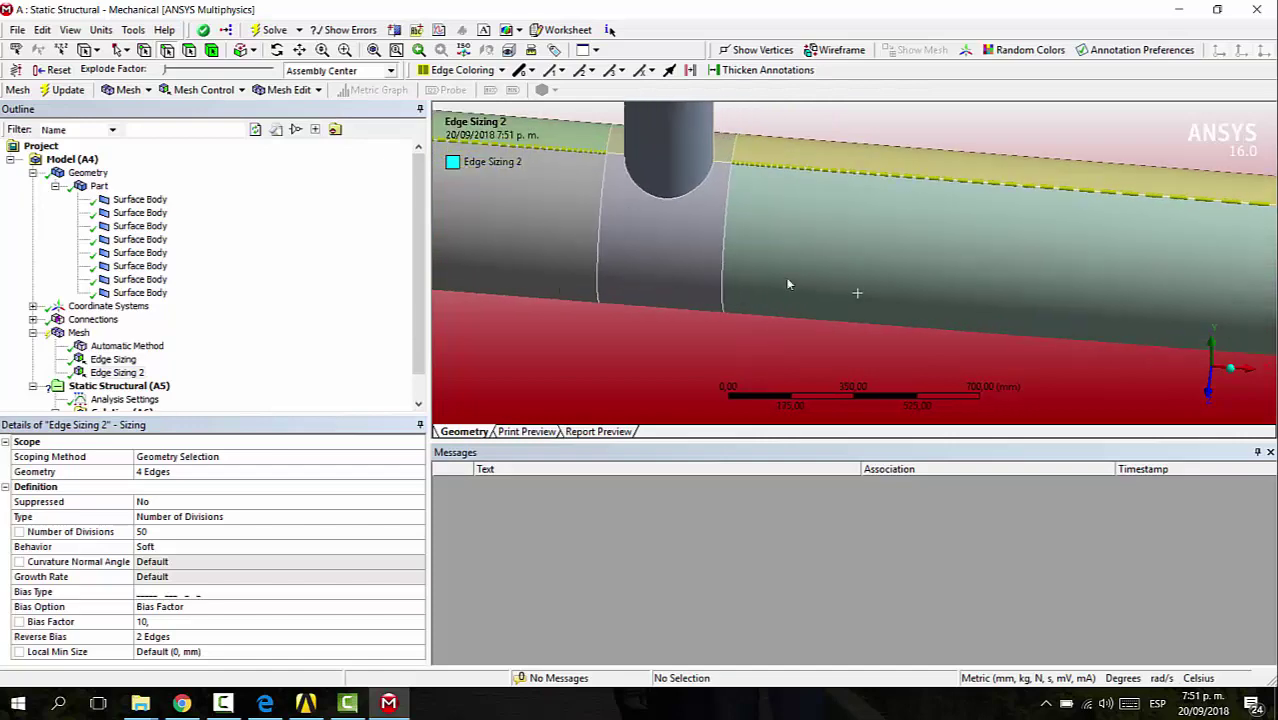
{"action": "middle_click_drag", "start_coordinate": [598, 271], "coordinate": [625, 262]}
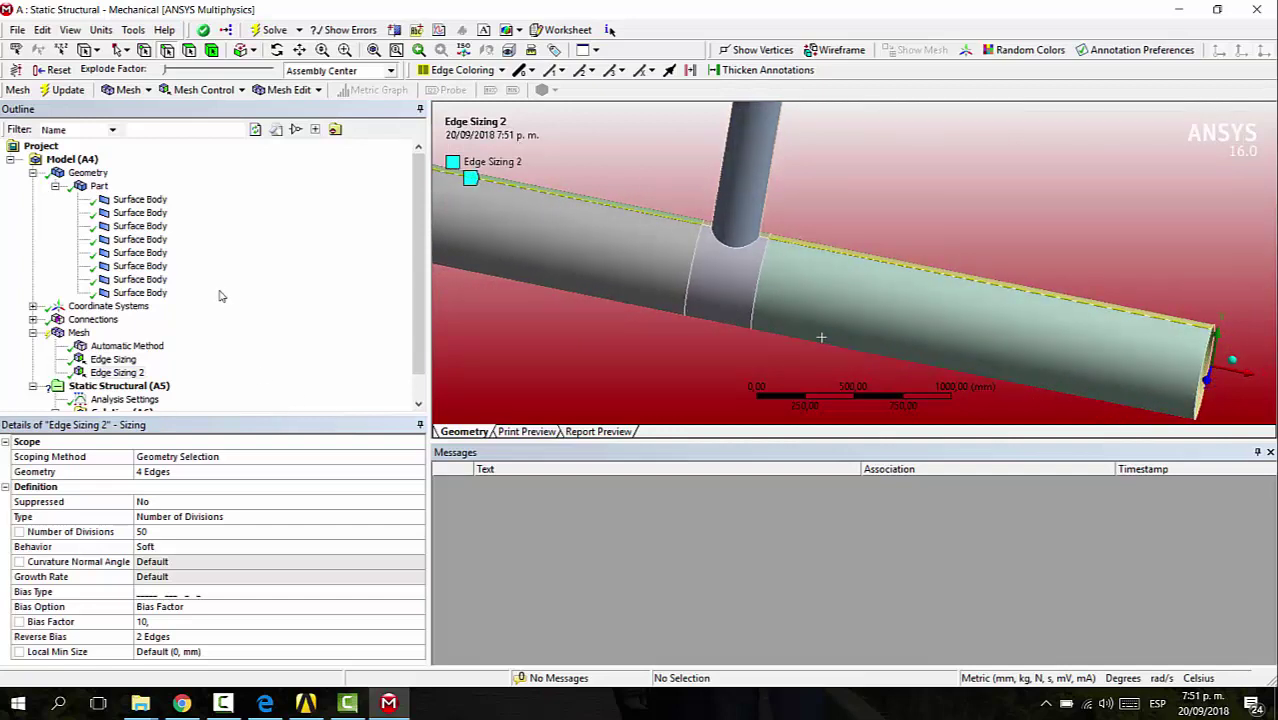
{"action": "scroll", "coordinate": [110, 365], "scroll_direction": "down", "scroll_amount": 1}
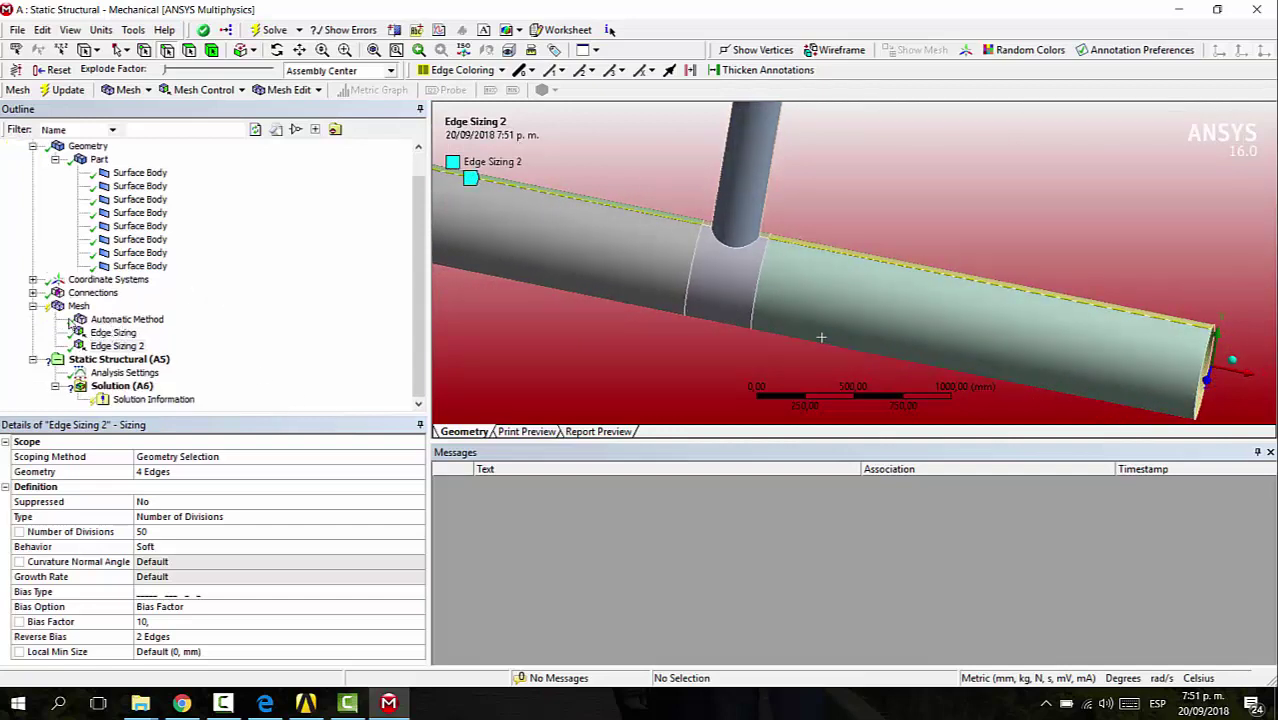
{"action": "scroll", "coordinate": [887, 240], "scroll_direction": "down", "scroll_amount": 3}
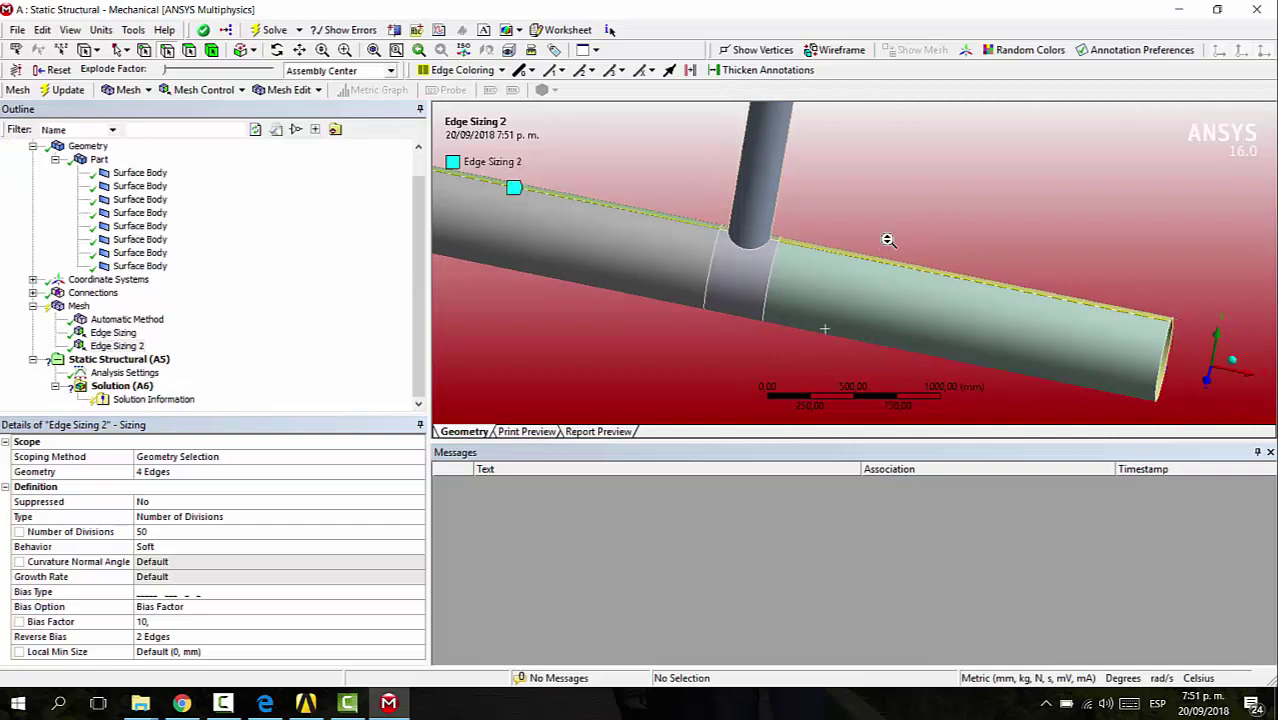
{"action": "middle_click_drag", "start_coordinate": [897, 192], "coordinate": [870, 242], "text": "ctrl"}
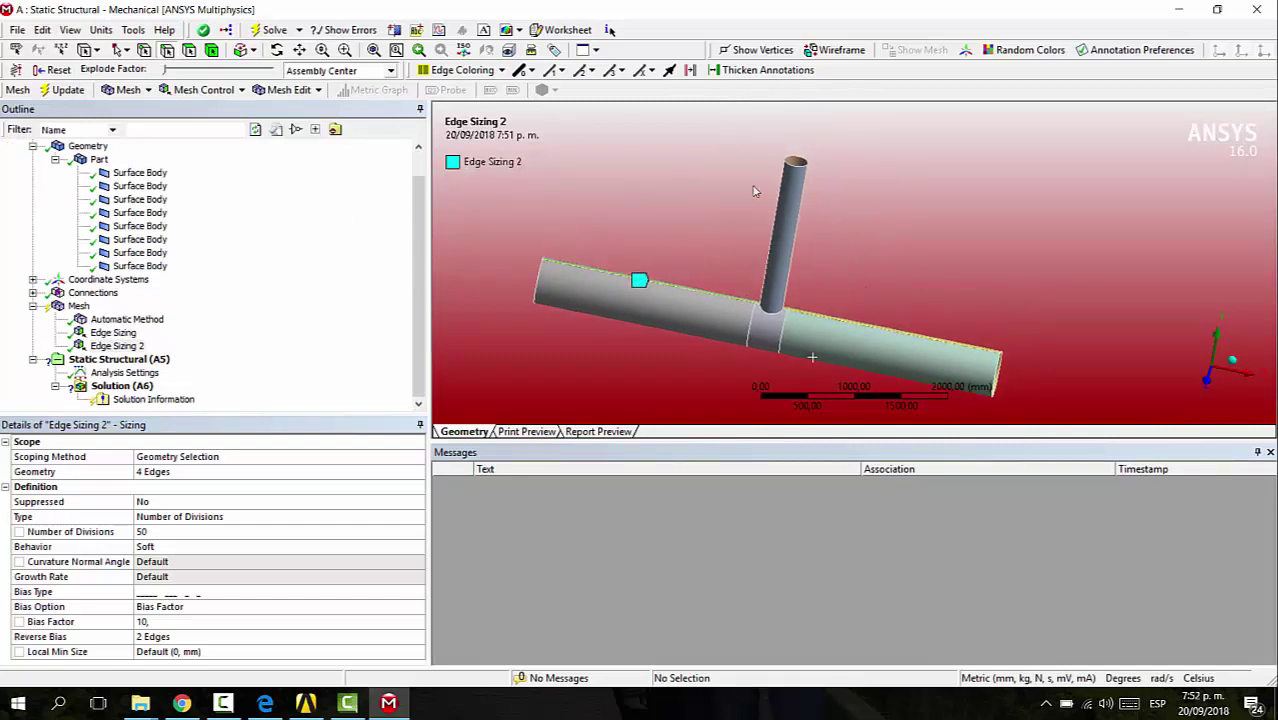
Generate the mesh on only the four main-pipe surface bodies outside the junction section and inspect its element pattern.
{"action": "left_click", "coordinate": [80, 306]}
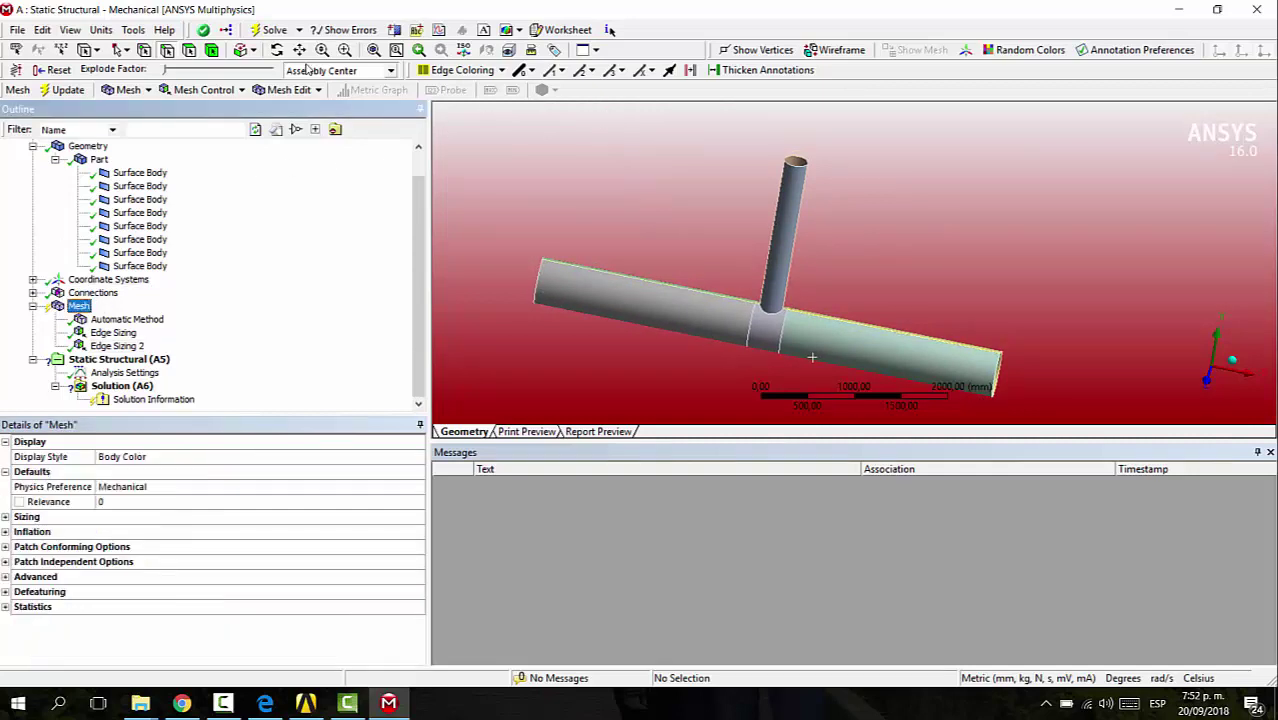
{"action": "left_click", "coordinate": [211, 51]}
{"action": "middle_click_drag", "start_coordinate": [692, 241], "coordinate": [666, 290]}
{"action": "left_click", "coordinate": [659, 258]}
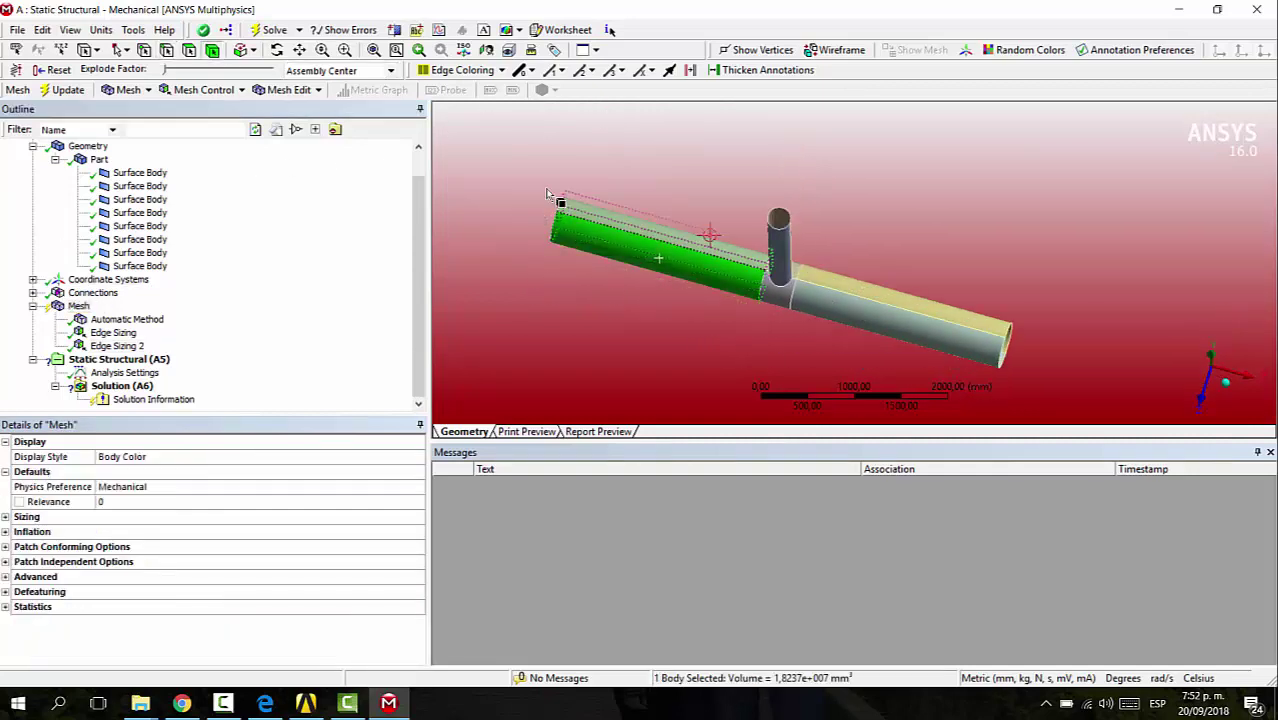
{"action": "left_click", "coordinate": [831, 309], "text": "ctrl"}
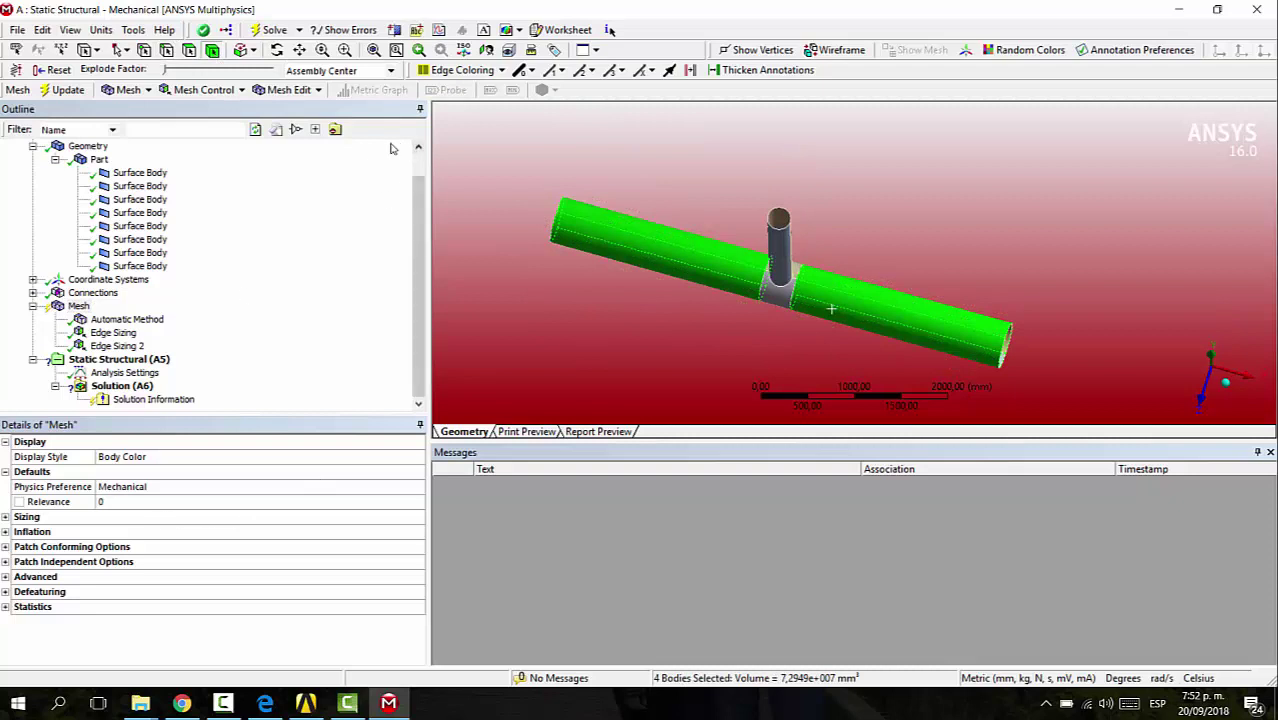
{"action": "right_click", "coordinate": [620, 249]}
{"action": "left_click", "coordinate": [655, 297]}
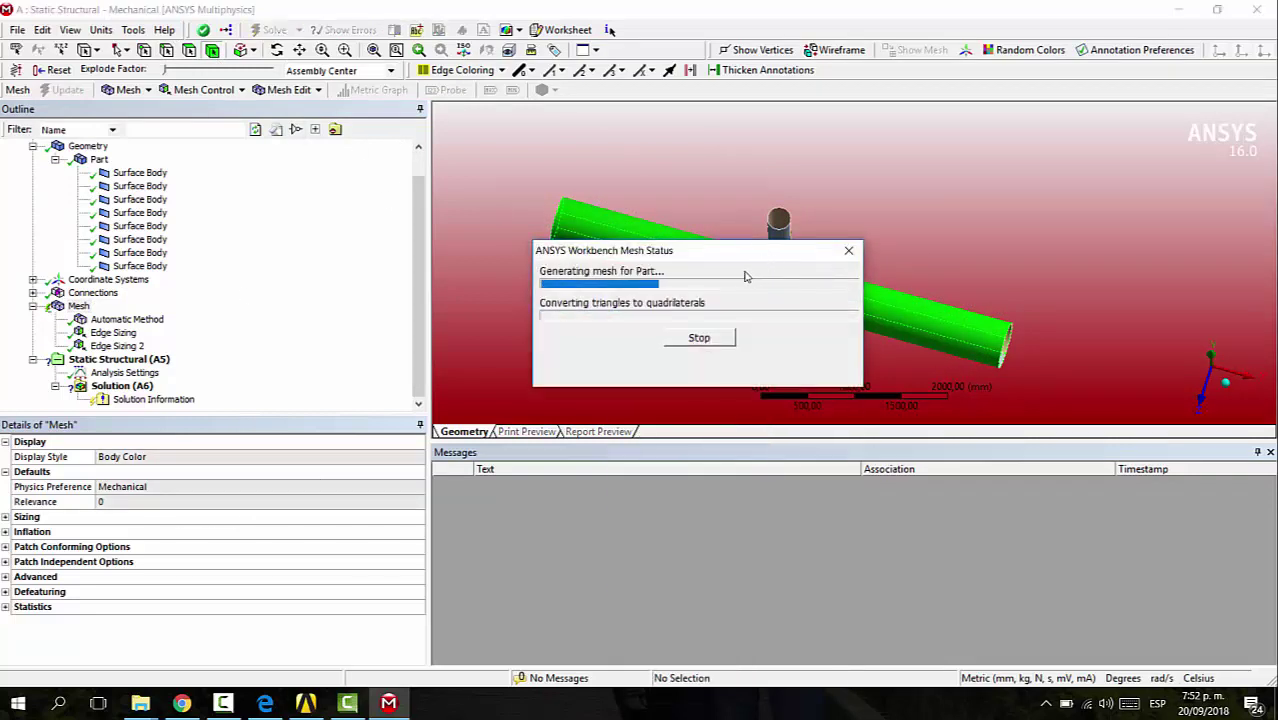
{"action": "middle_click_drag", "start_coordinate": [787, 359], "coordinate": [774, 302]}
{"action": "middle_click_drag", "start_coordinate": [770, 380], "coordinate": [690, 370]}
{"action": "right_click_drag", "start_coordinate": [592, 228], "coordinate": [843, 399]}
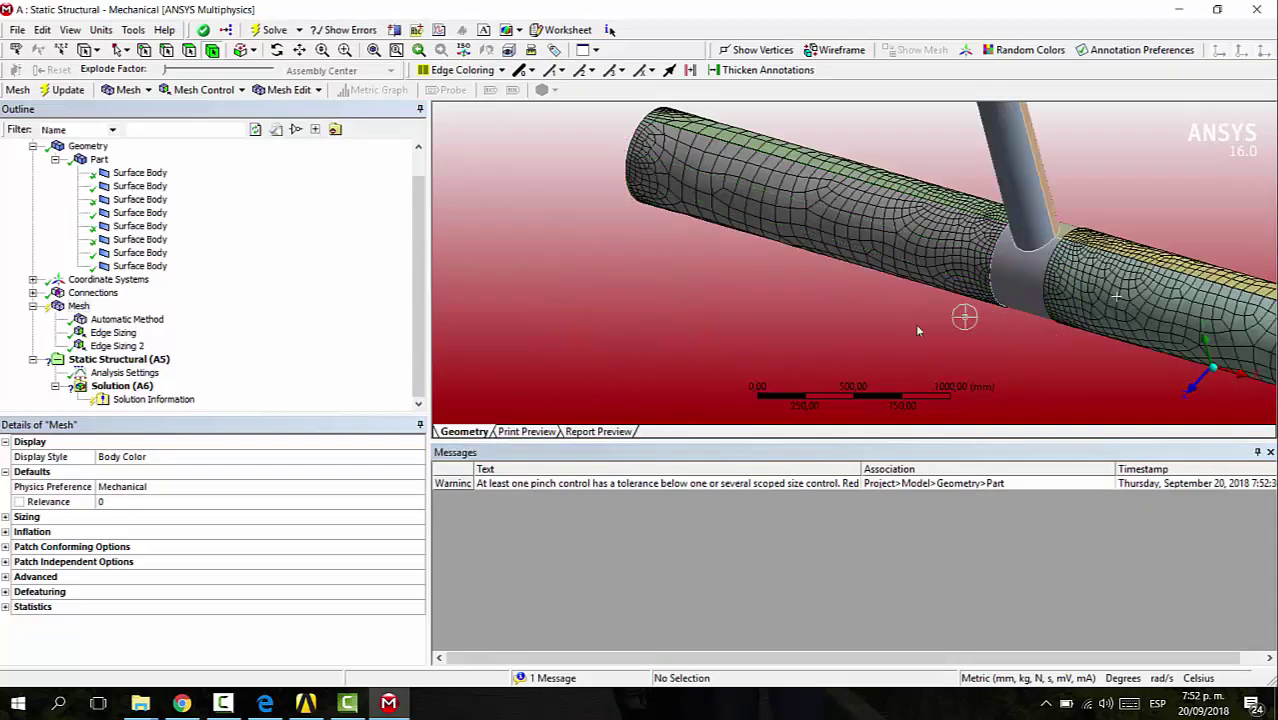
{"action": "scroll", "coordinate": [908, 330], "scroll_direction": "down", "scroll_amount": 2}
{"action": "middle_click_drag", "start_coordinate": [921, 335], "coordinate": [1018, 334]}
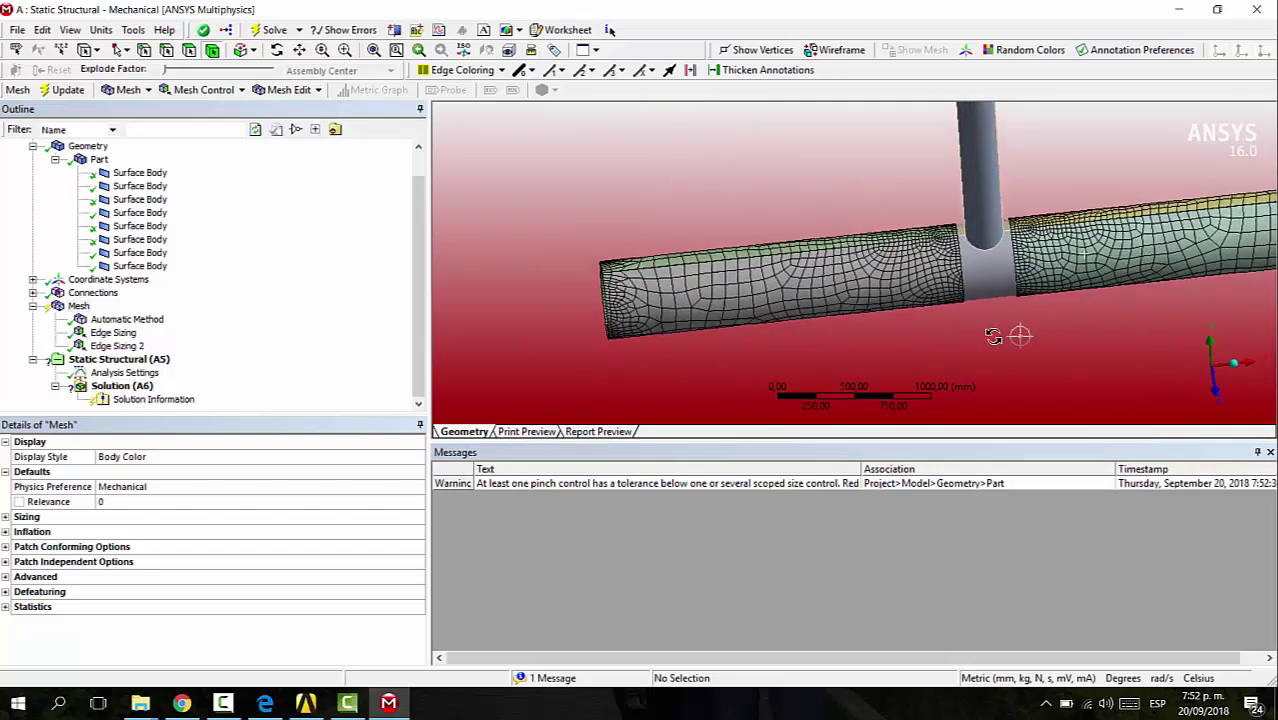
Insert a Face Meshing control on the four main-pipe faces outside the junction section.
{"action": "left_click", "coordinate": [180, 90]}
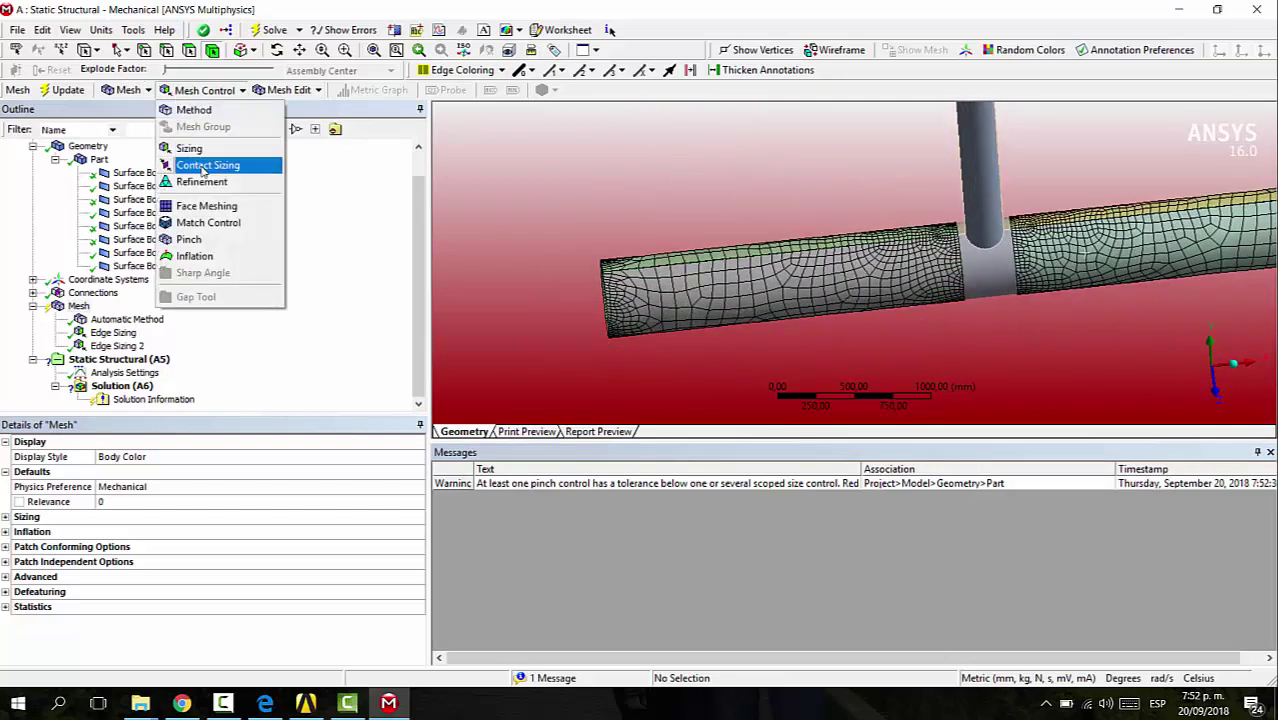
{"action": "left_click", "coordinate": [210, 208]}
{"action": "left_click", "coordinate": [706, 287]}
{"action": "left_click", "coordinate": [721, 248], "text": "ctrl"}
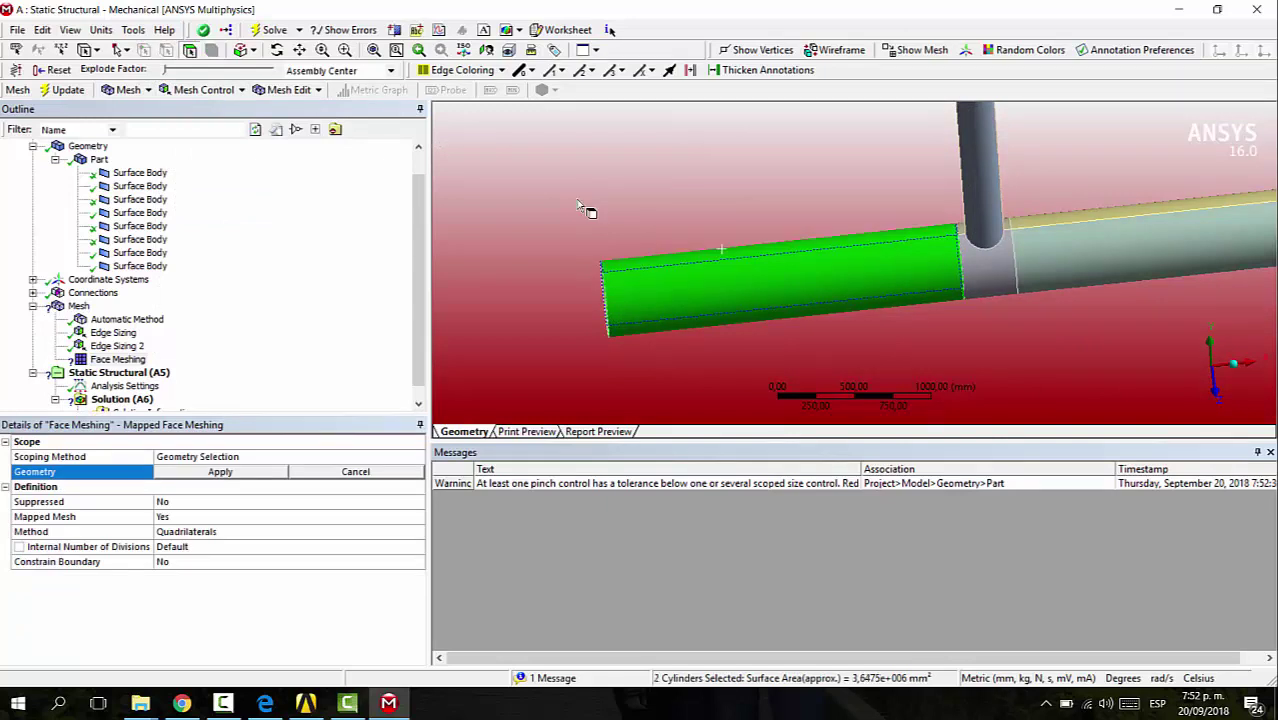
{"action": "left_click", "coordinate": [1170, 250], "text": "ctrl"}
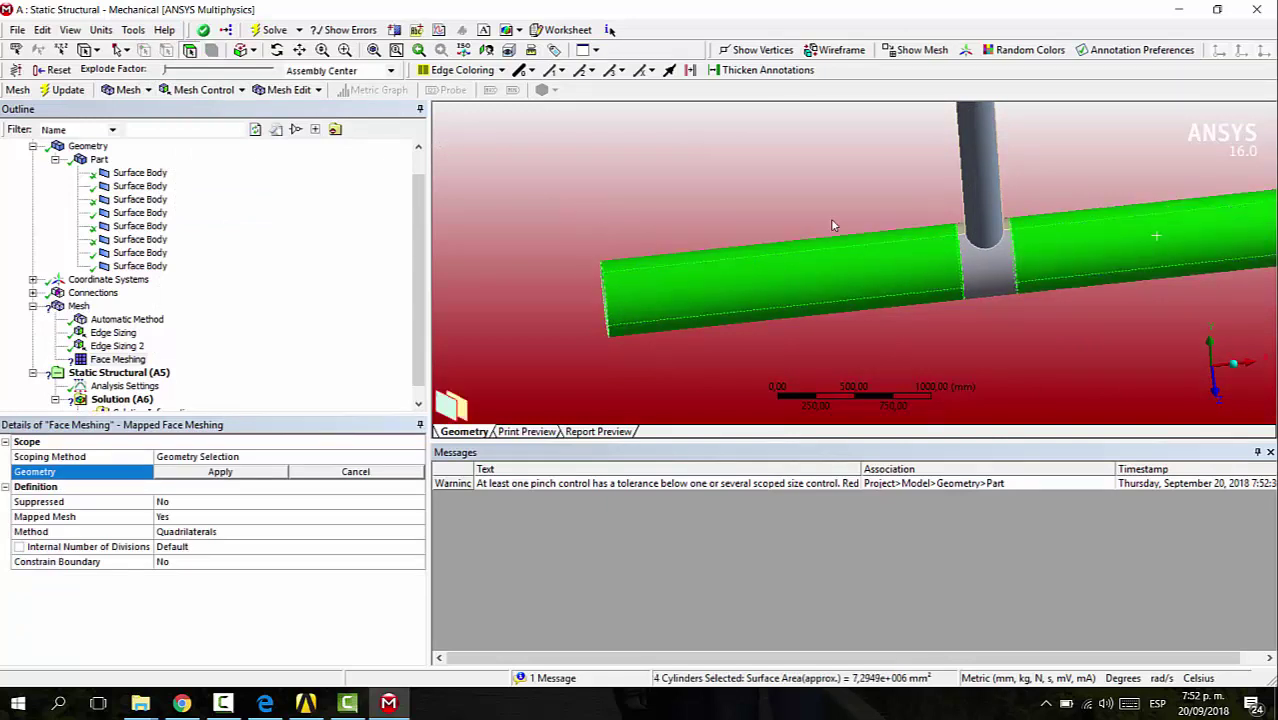
{"action": "left_click", "coordinate": [654, 160]}
{"action": "left_click", "coordinate": [218, 471]}
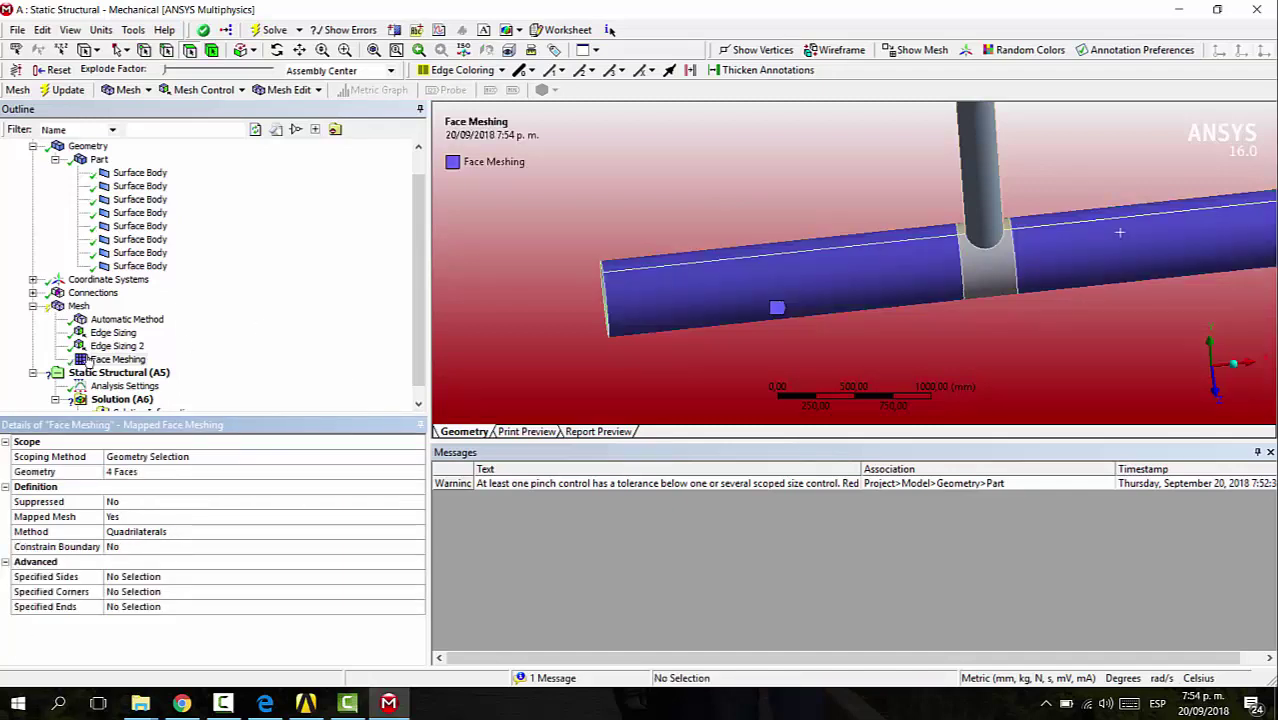
Regenerate the mesh on the four main-pipe faces with the mapped face meshing applied.
{"action": "left_click", "coordinate": [78, 306]}
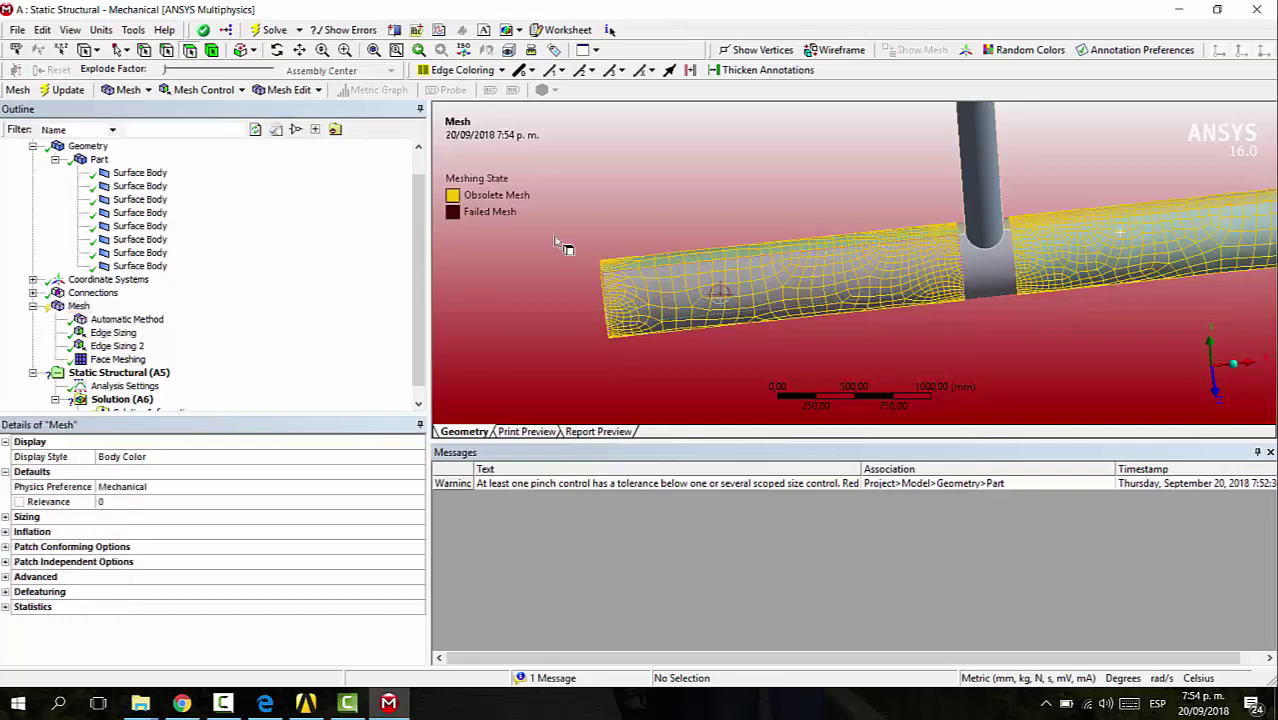
{"action": "left_click", "coordinate": [785, 267]}
{"action": "left_click", "coordinate": [786, 248], "text": "ctrl"}
{"action": "left_click", "coordinate": [1133, 210], "text": "ctrl"}
{"action": "left_click", "coordinate": [1104, 238], "text": "ctrl"}
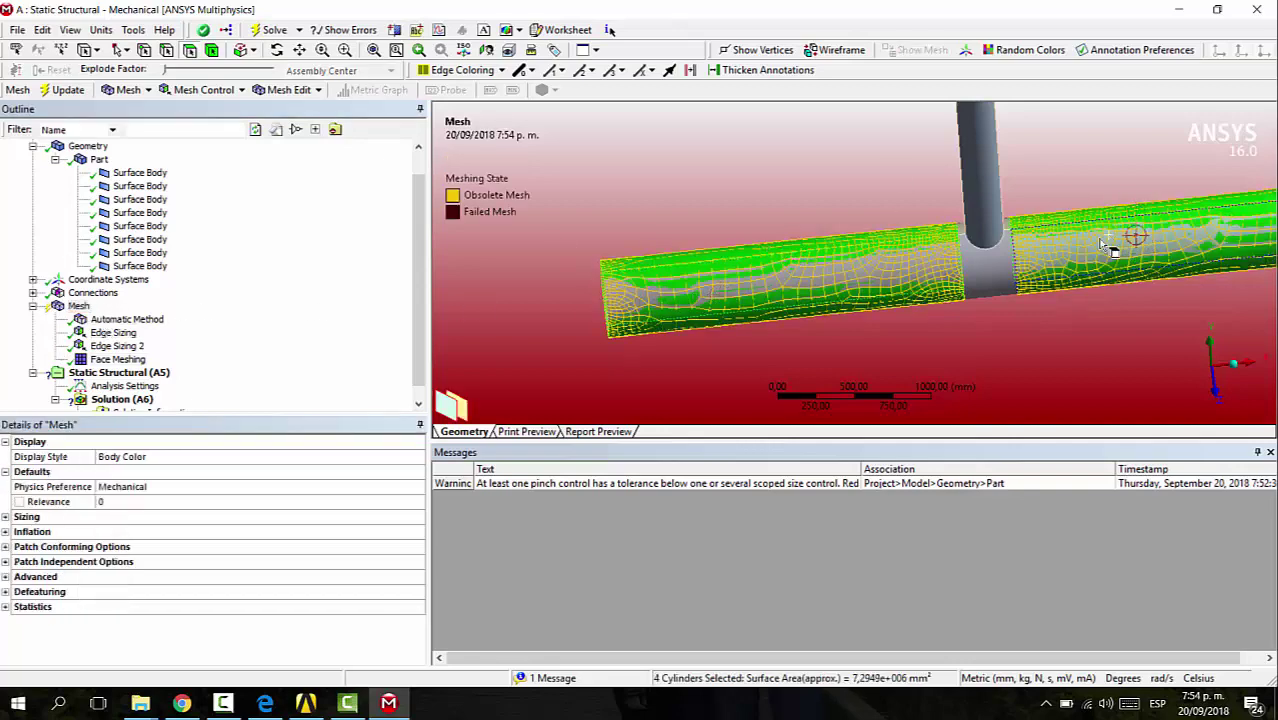
{"action": "right_click", "coordinate": [843, 242]}
{"action": "left_click", "coordinate": [915, 295]}
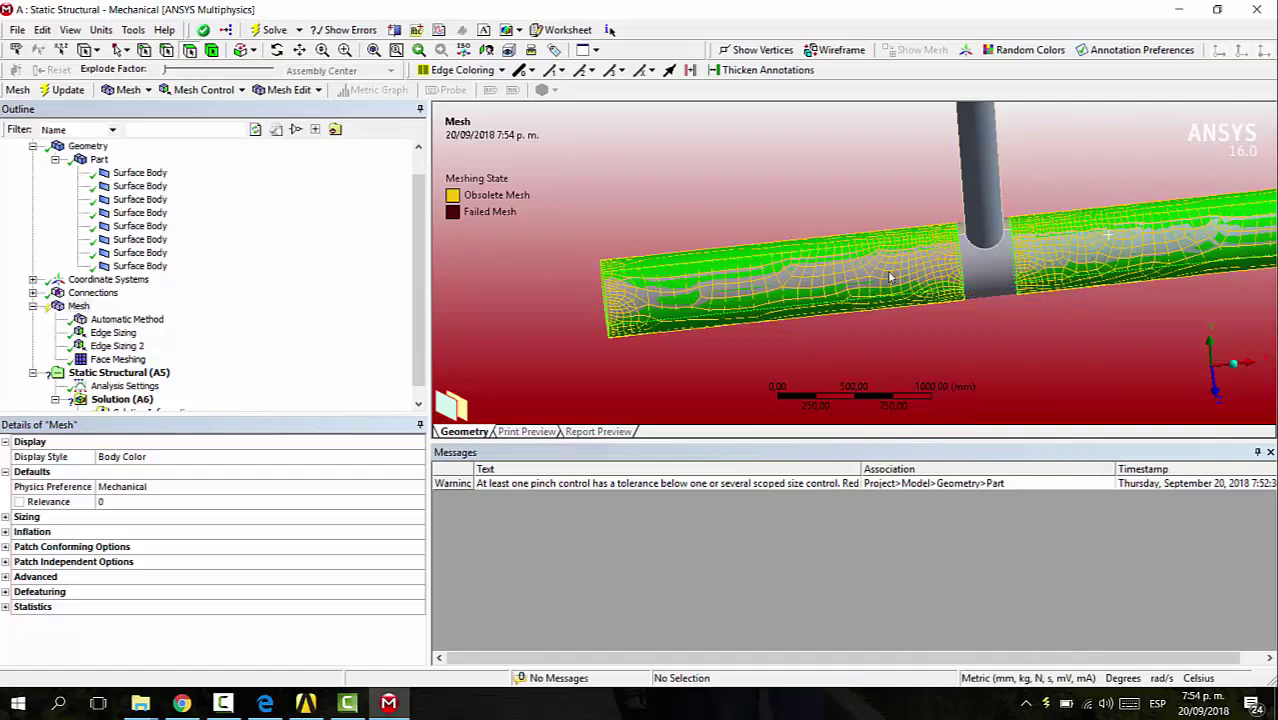
Inspect the mapped mesh on the main pipe on both sides of the branch junction.
{"action": "middle_click_drag", "start_coordinate": [1040, 306], "coordinate": [986, 317]}
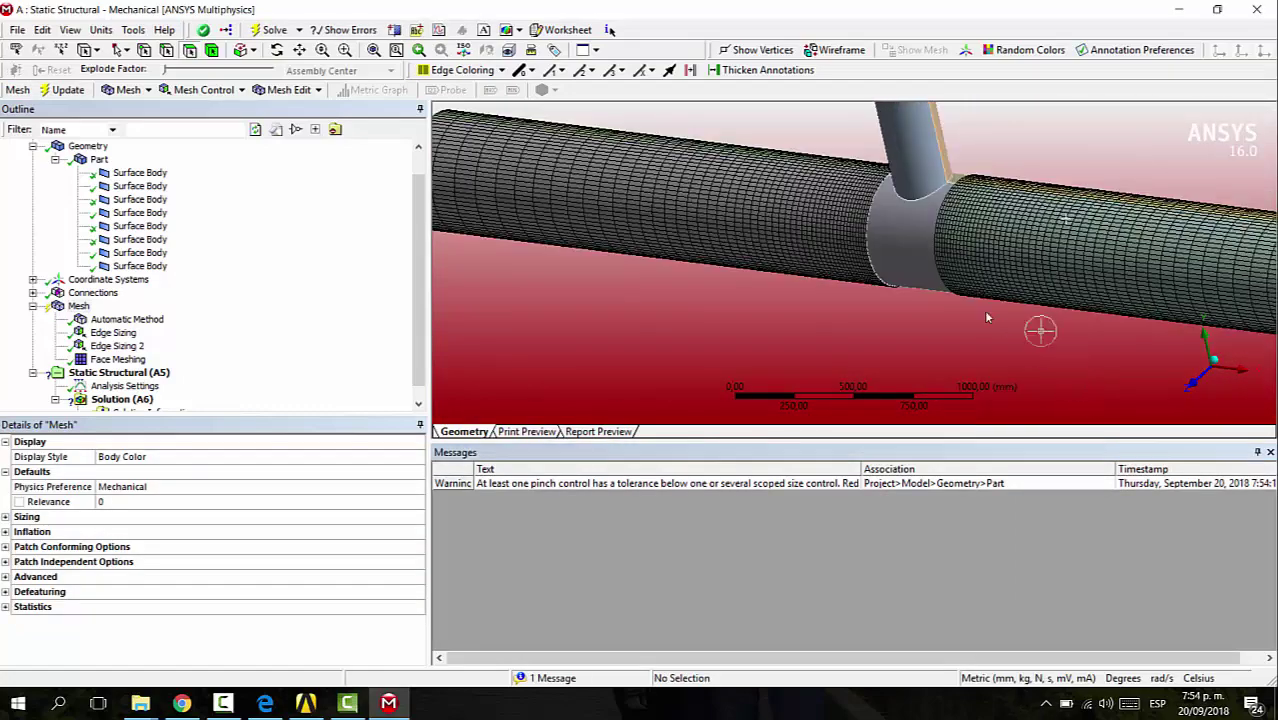
{"action": "scroll", "coordinate": [920, 265], "scroll_direction": "down", "scroll_amount": 4}
{"action": "middle_click_drag", "start_coordinate": [1038, 247], "coordinate": [945, 237], "text": "ctrl"}
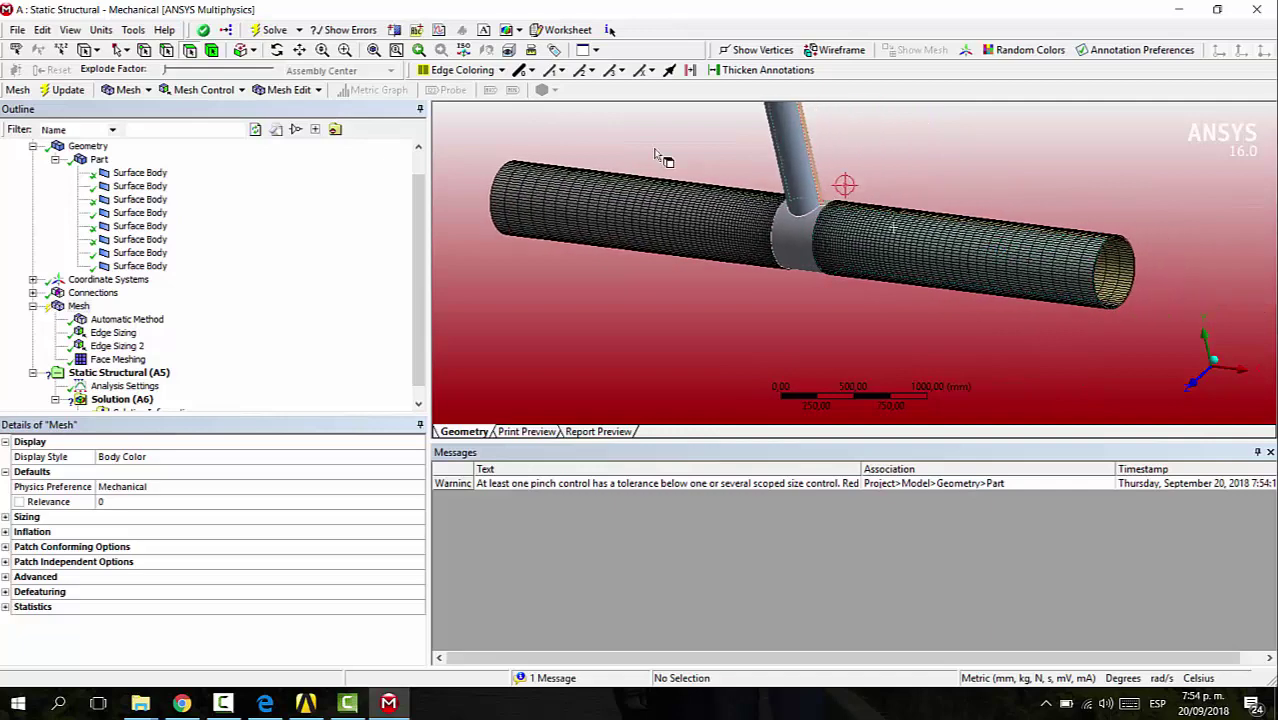
{"action": "scroll", "coordinate": [1010, 325], "scroll_direction": "up", "scroll_amount": 4}
{"action": "scroll", "coordinate": [896, 304], "scroll_direction": "down", "scroll_amount": 5}
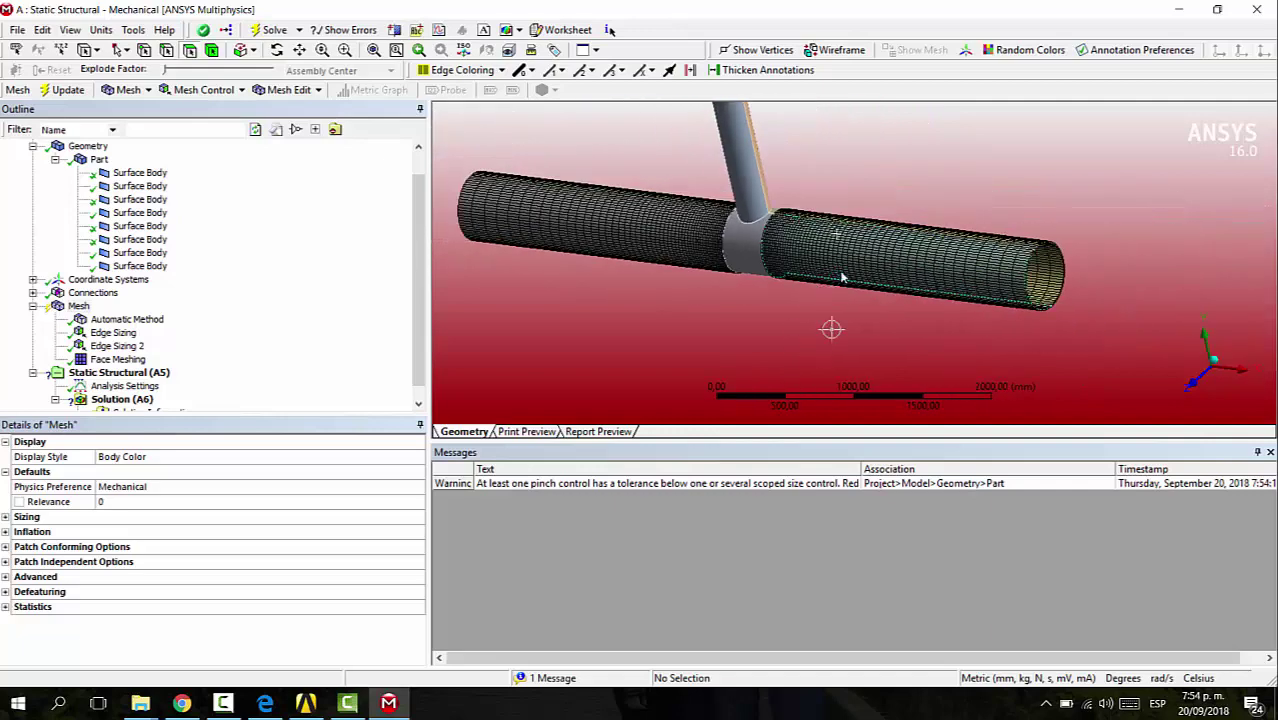
{"action": "scroll", "coordinate": [965, 183], "scroll_direction": "down", "scroll_amount": 1}
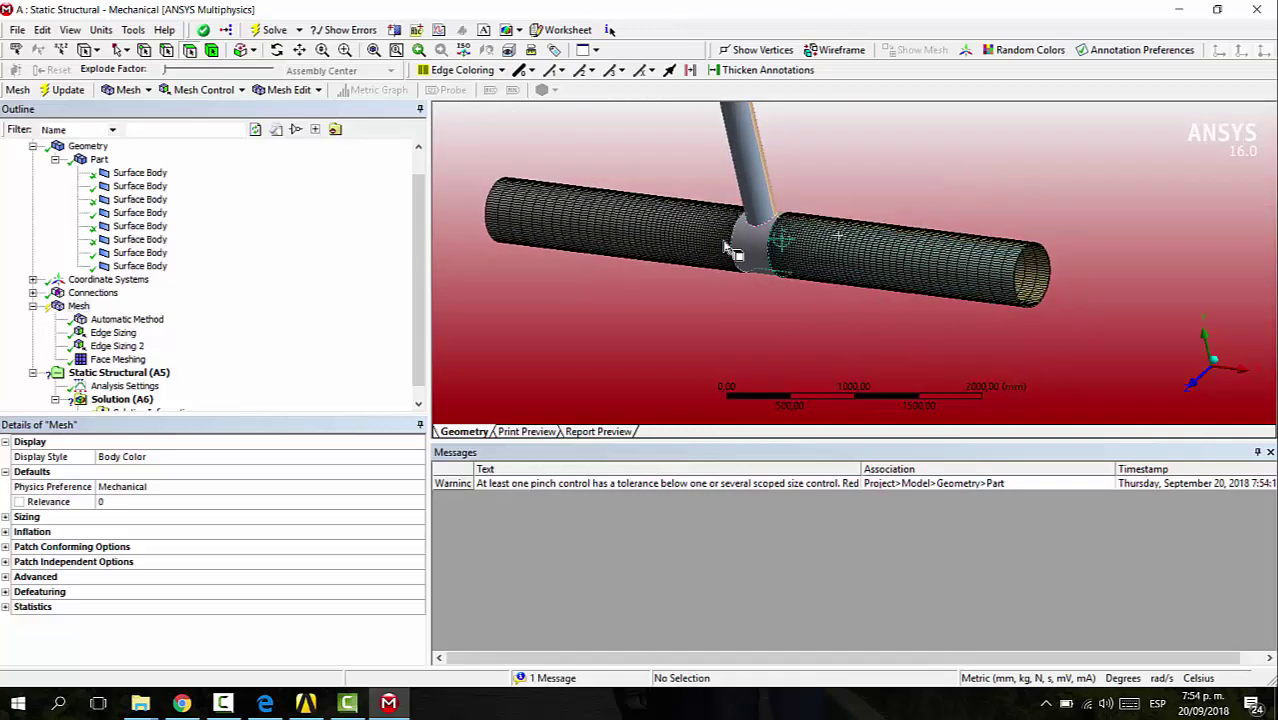
{"action": "middle_click_drag", "start_coordinate": [848, 163], "coordinate": [867, 246], "text": "ctrl"}
Consult the meshing page of the Practica #4 guide for the branch pipe's edge sizings, and return to Mechanical.
{"action": "left_click", "coordinate": [265, 713]}
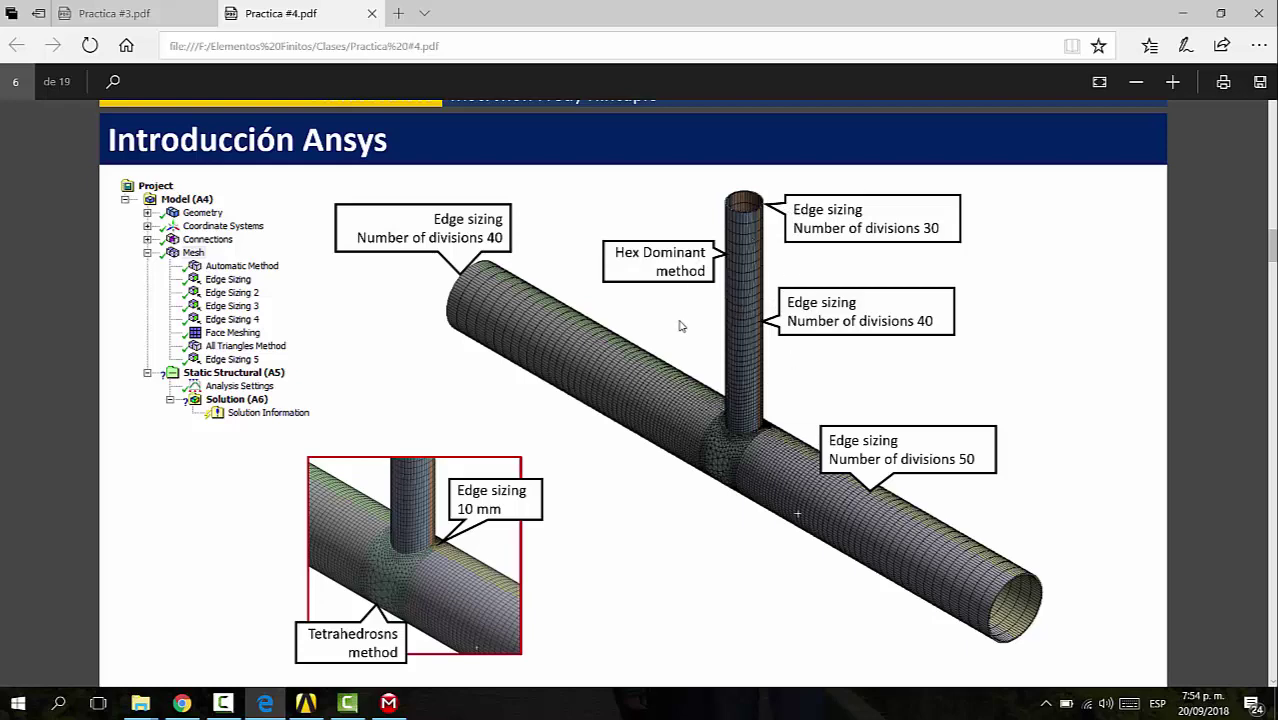
{"action": "key", "text": "super+Tab"}
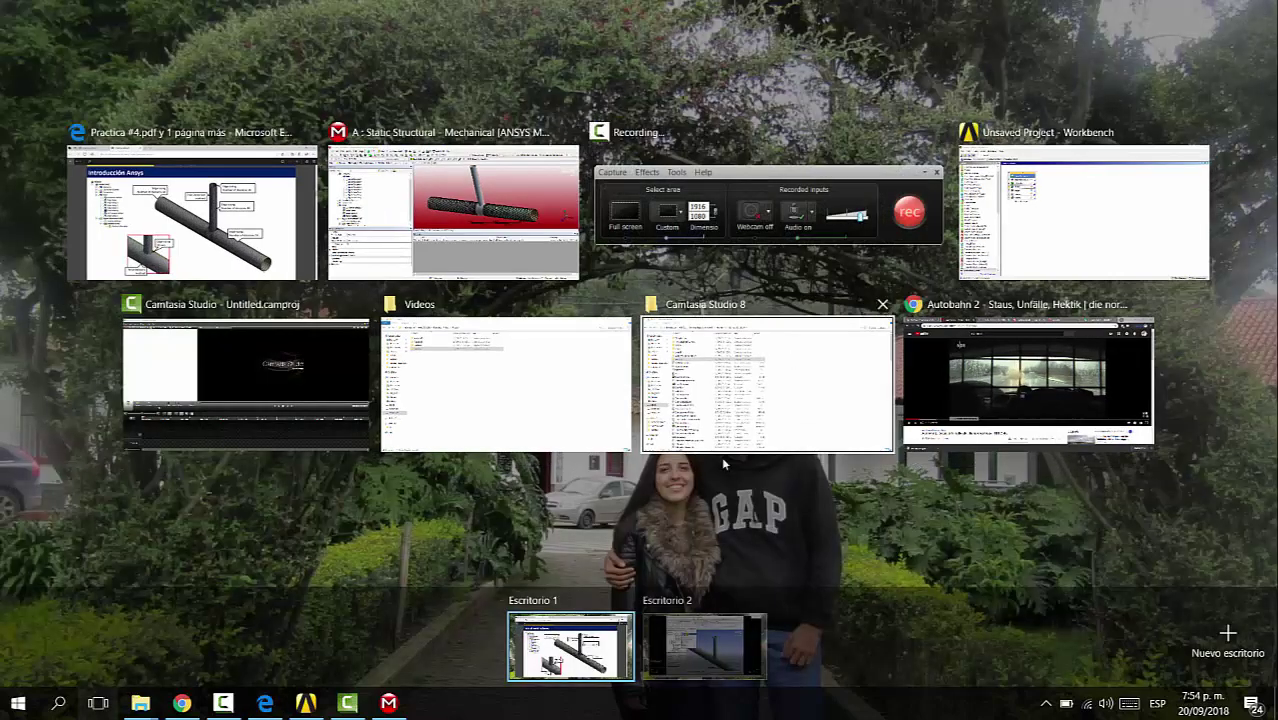
{"action": "left_click", "coordinate": [565, 195]}
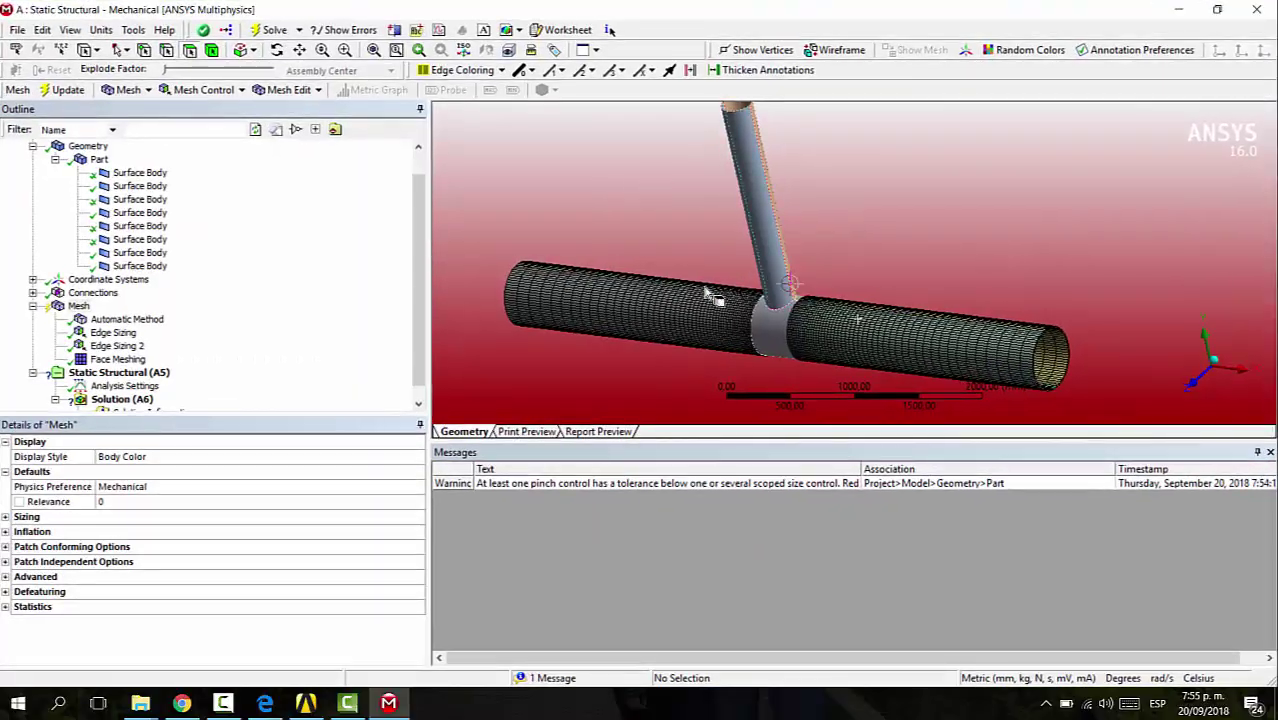
Insert a Sizing control scoped to the four circular edges at the branch pipe's open end and junction.
{"action": "left_click", "coordinate": [195, 89]}
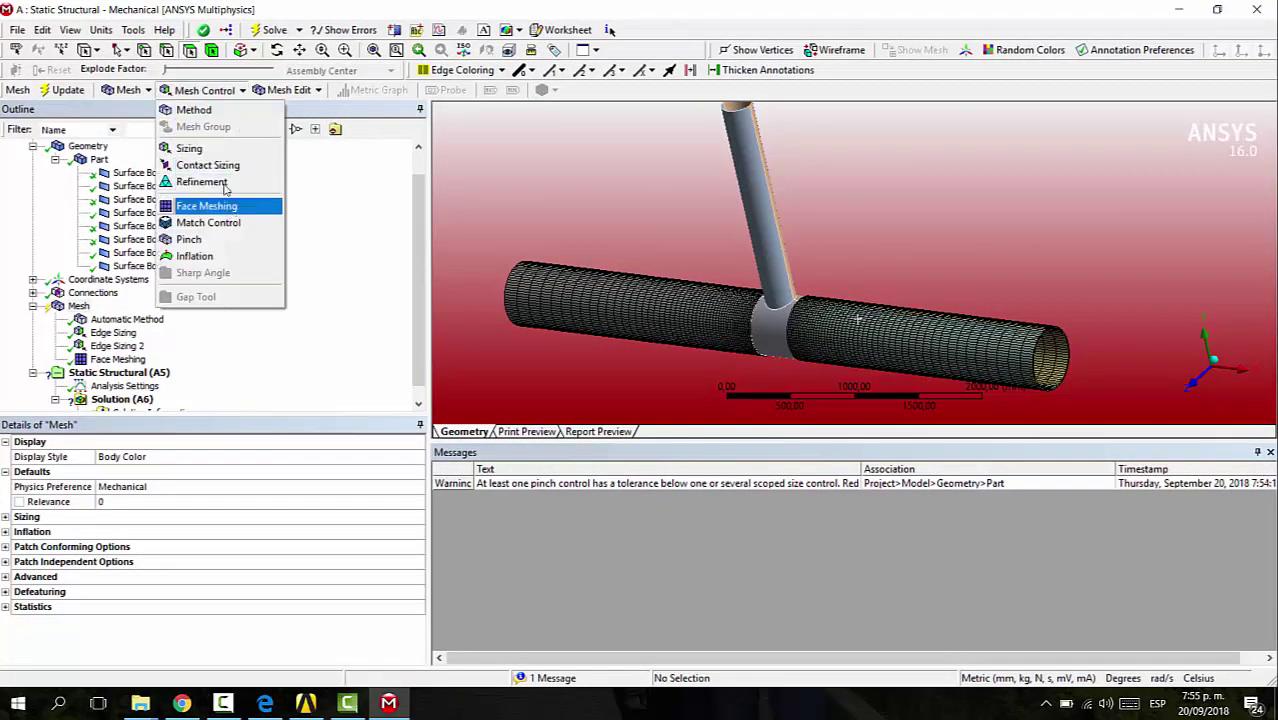
{"action": "left_click", "coordinate": [205, 148]}
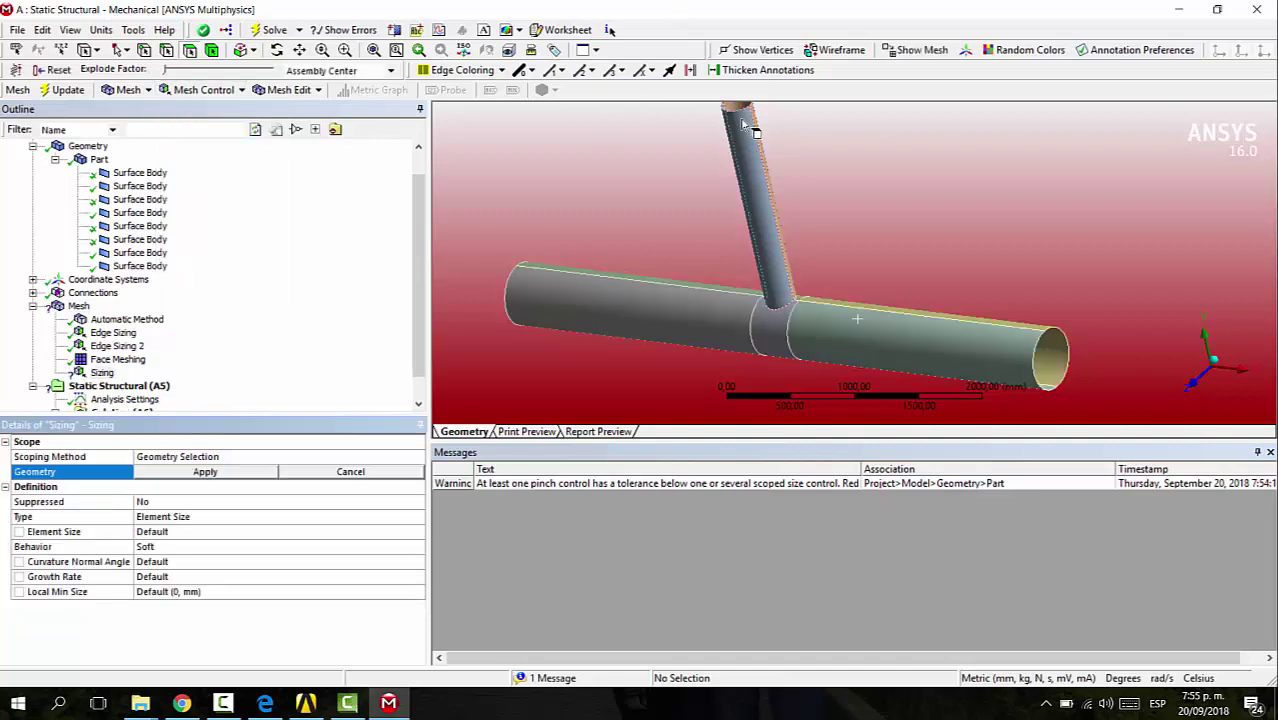
{"action": "middle_click_drag", "start_coordinate": [836, 184], "coordinate": [830, 220]}
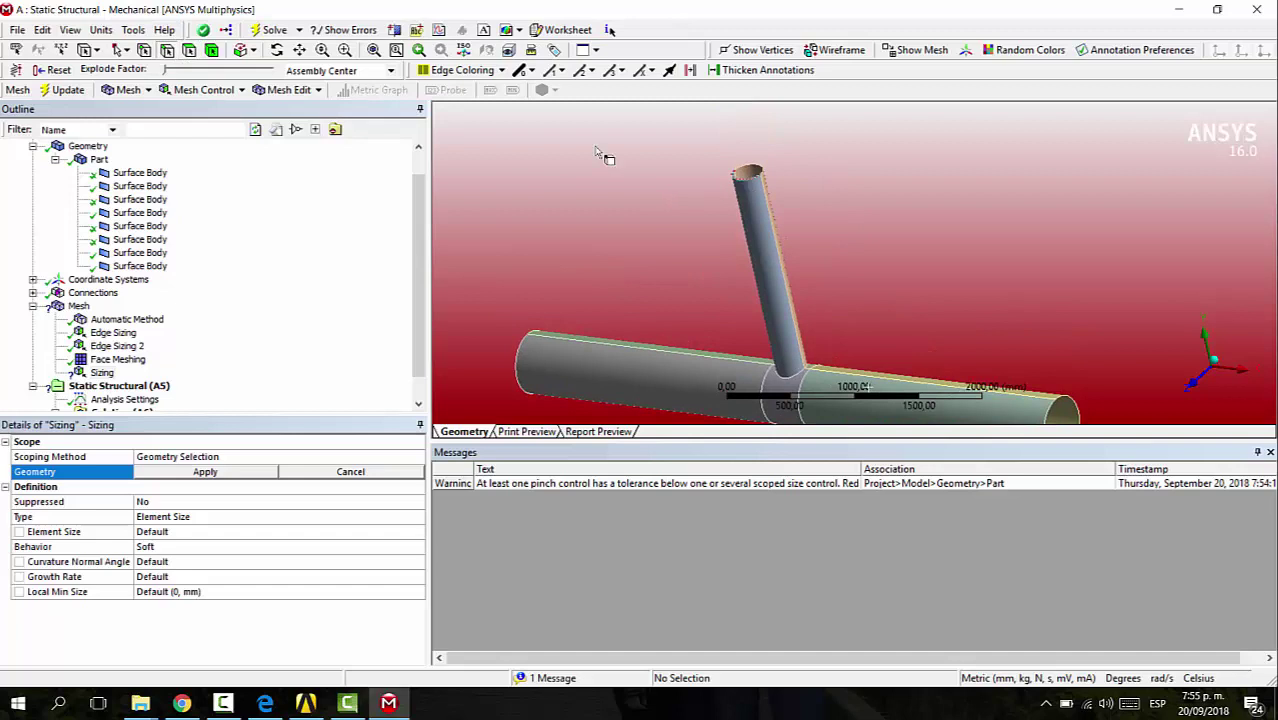
{"action": "left_click", "coordinate": [751, 178]}
{"action": "left_click", "coordinate": [757, 167], "text": "ctrl"}
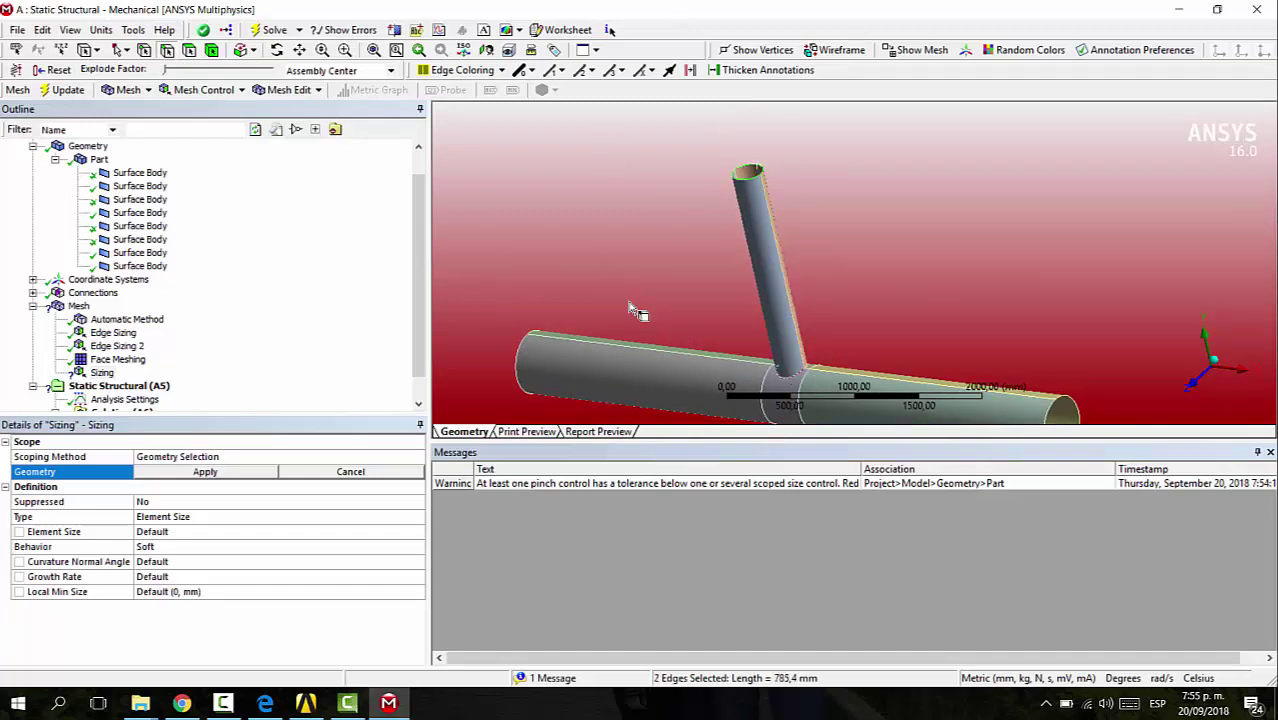
{"action": "left_click", "coordinate": [845, 350], "text": "ctrl"}
{"action": "middle_click_drag", "start_coordinate": [845, 350], "coordinate": [832, 345]}
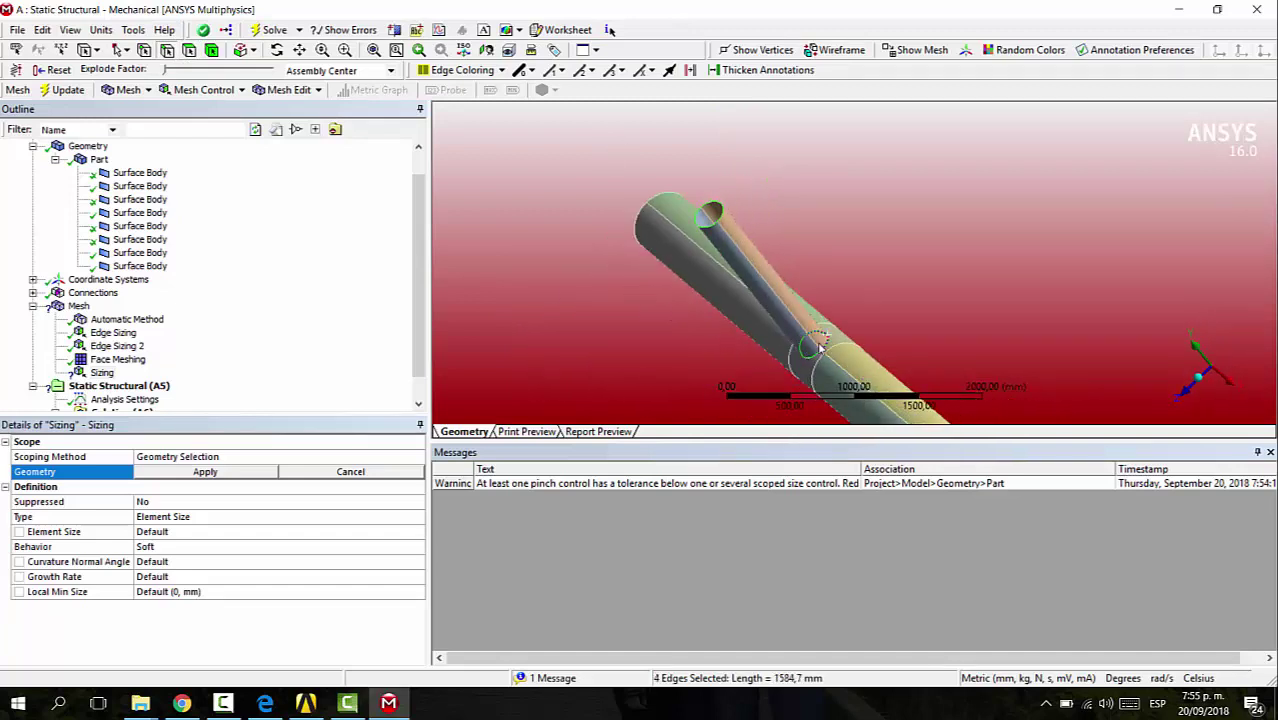
{"action": "left_click", "coordinate": [162, 474]}
Define the branch's circular edge sizing by Number of Divisions with 30 divisions and Hard behavior.
{"action": "double_click", "coordinate": [191, 517]}
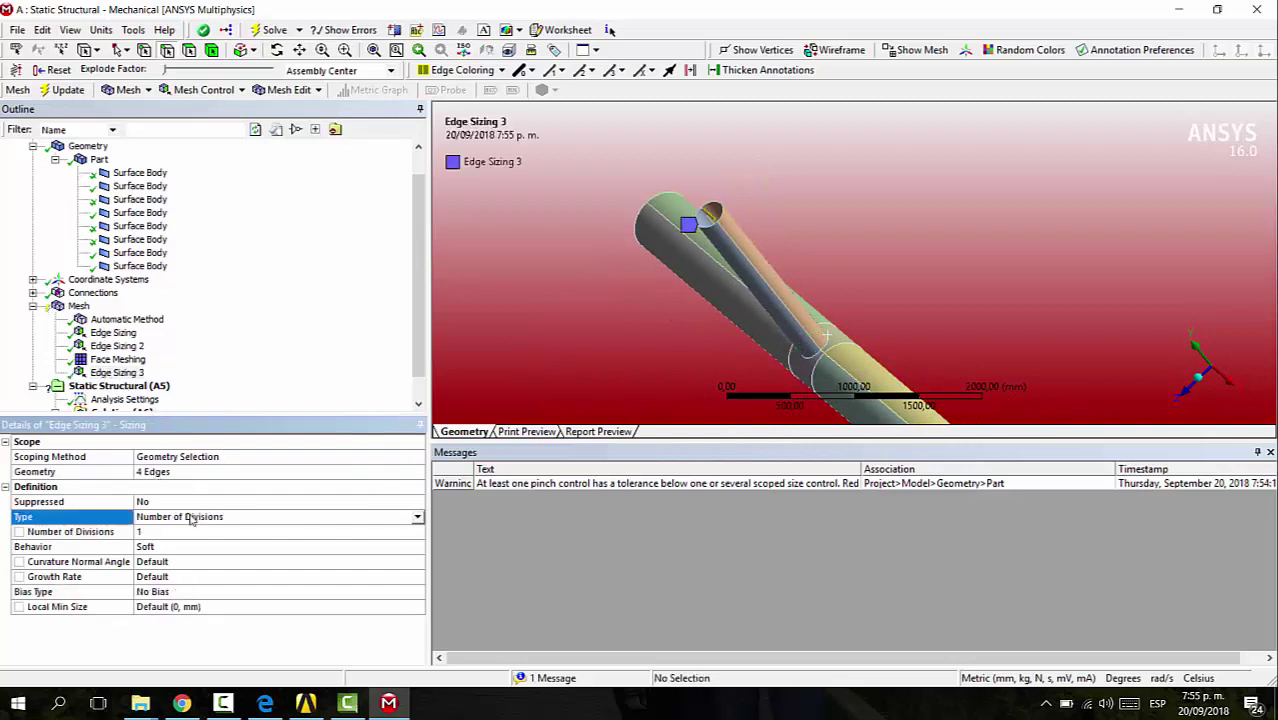
{"action": "left_click", "coordinate": [166, 531]}
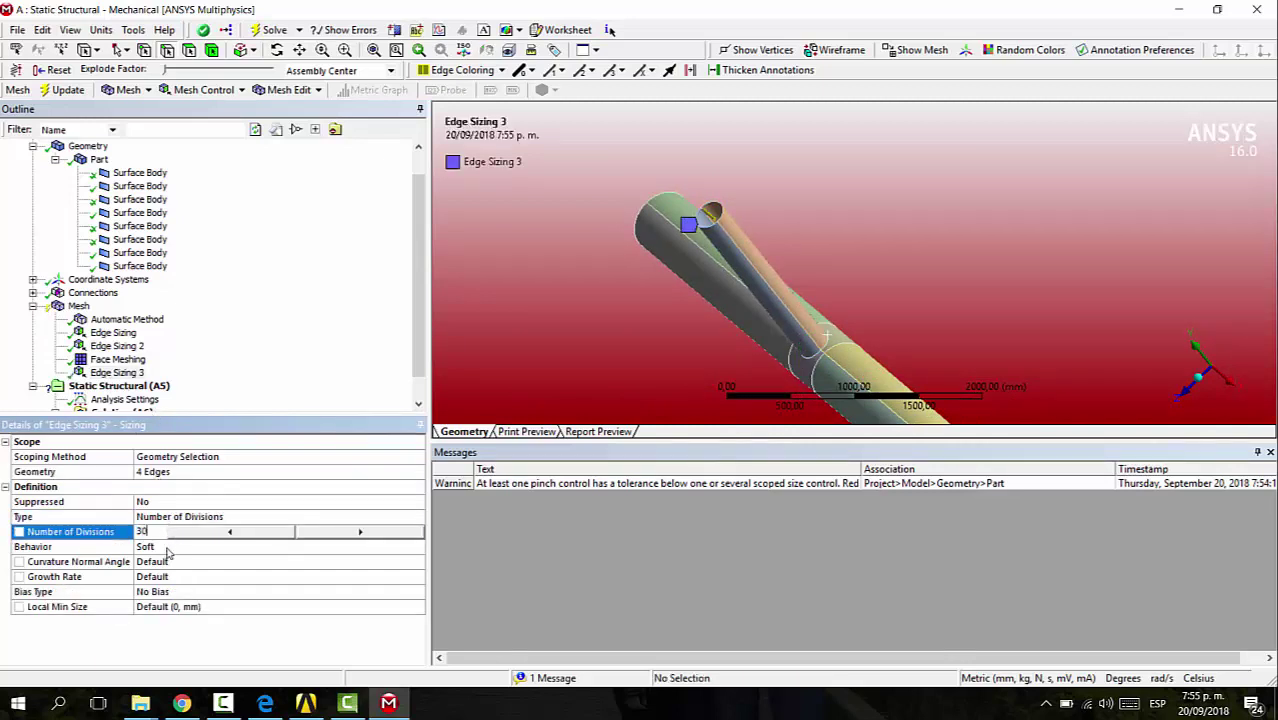
{"action": "left_click", "coordinate": [193, 550]}
{"action": "left_click", "coordinate": [330, 547]}
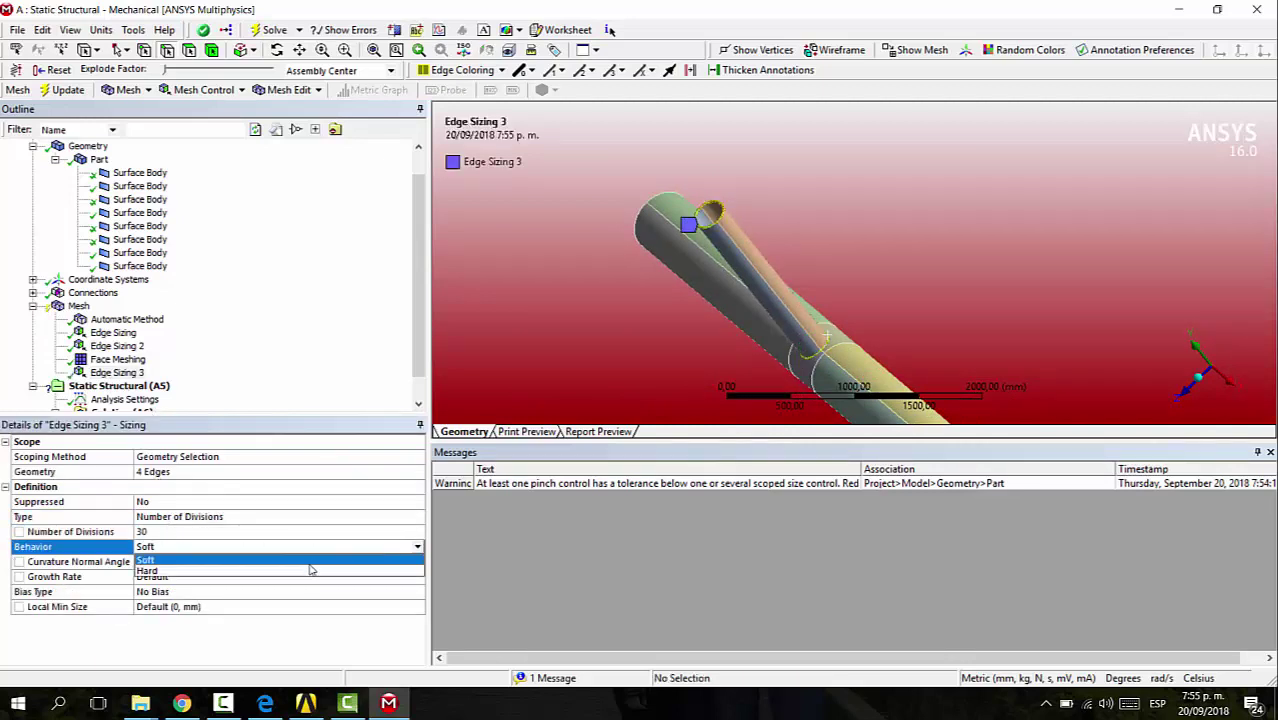
{"action": "left_click", "coordinate": [314, 571]}
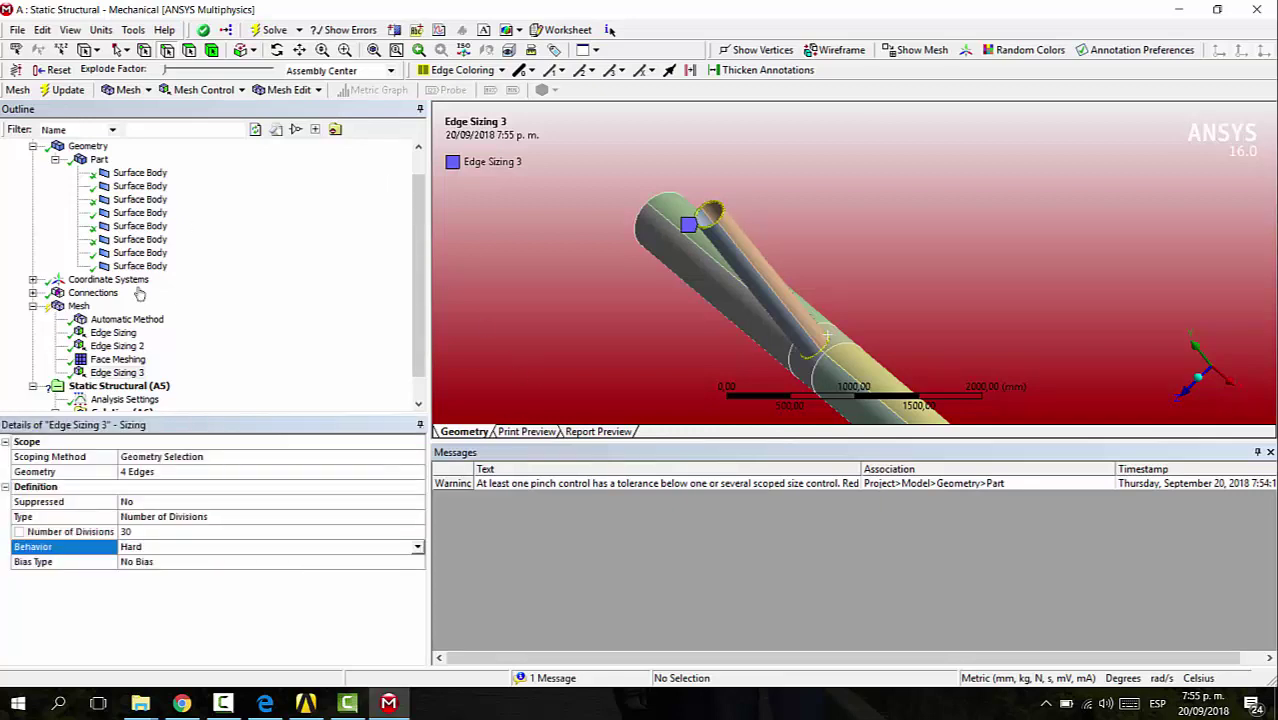
Insert another Sizing control scoped to the two longitudinal edges of the branch pipe.
{"action": "left_click", "coordinate": [203, 89]}
{"action": "left_click", "coordinate": [210, 150]}
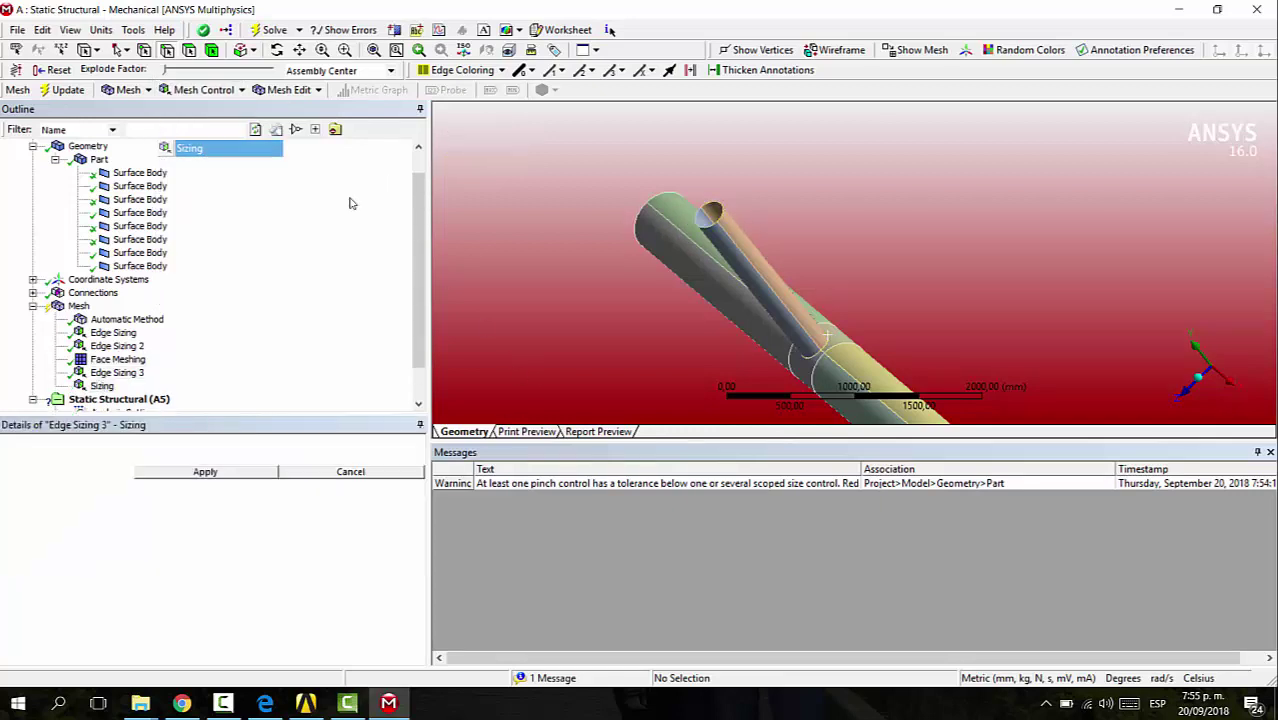
{"action": "left_click", "coordinate": [746, 261]}
{"action": "middle_click_drag", "start_coordinate": [796, 217], "coordinate": [850, 197]}
{"action": "left_click", "coordinate": [846, 230], "text": "ctrl"}
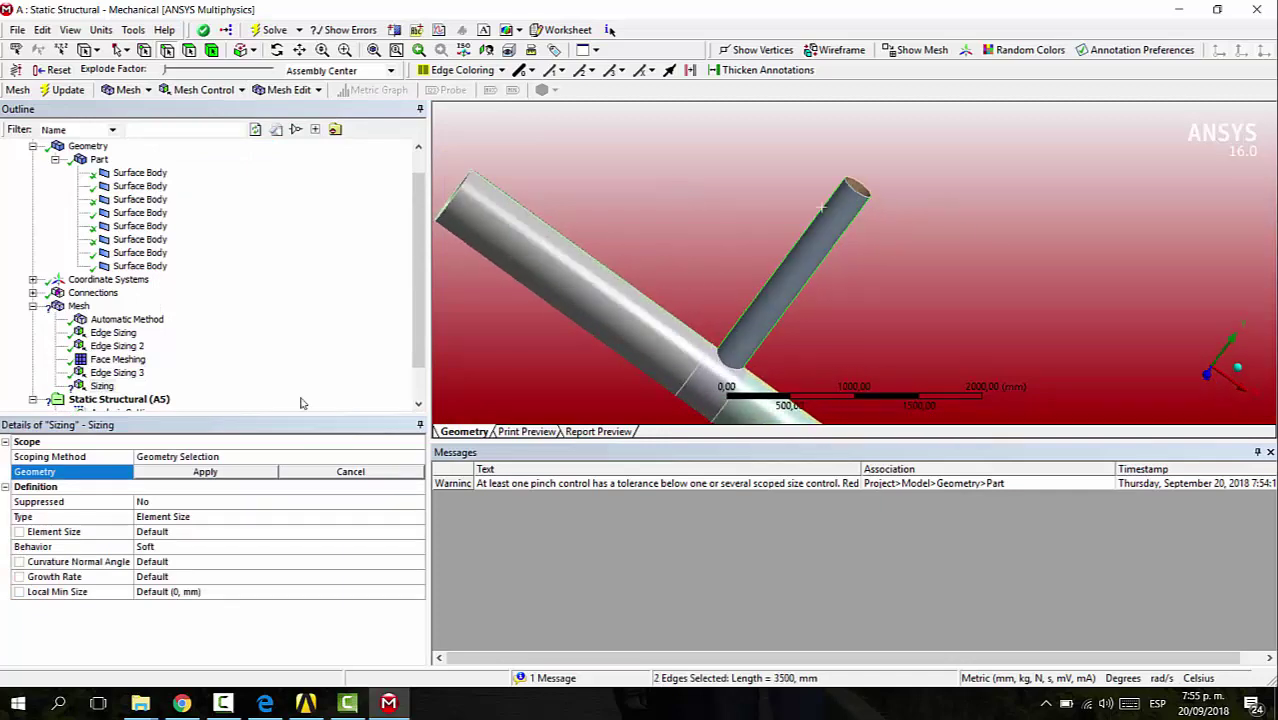
{"action": "left_click", "coordinate": [250, 471]}
Check the Practica #4 guide and set the branch's longitudinal edge sizing to Number of Divisions with 40 divisions.
{"action": "key", "text": "alt+Tab"}
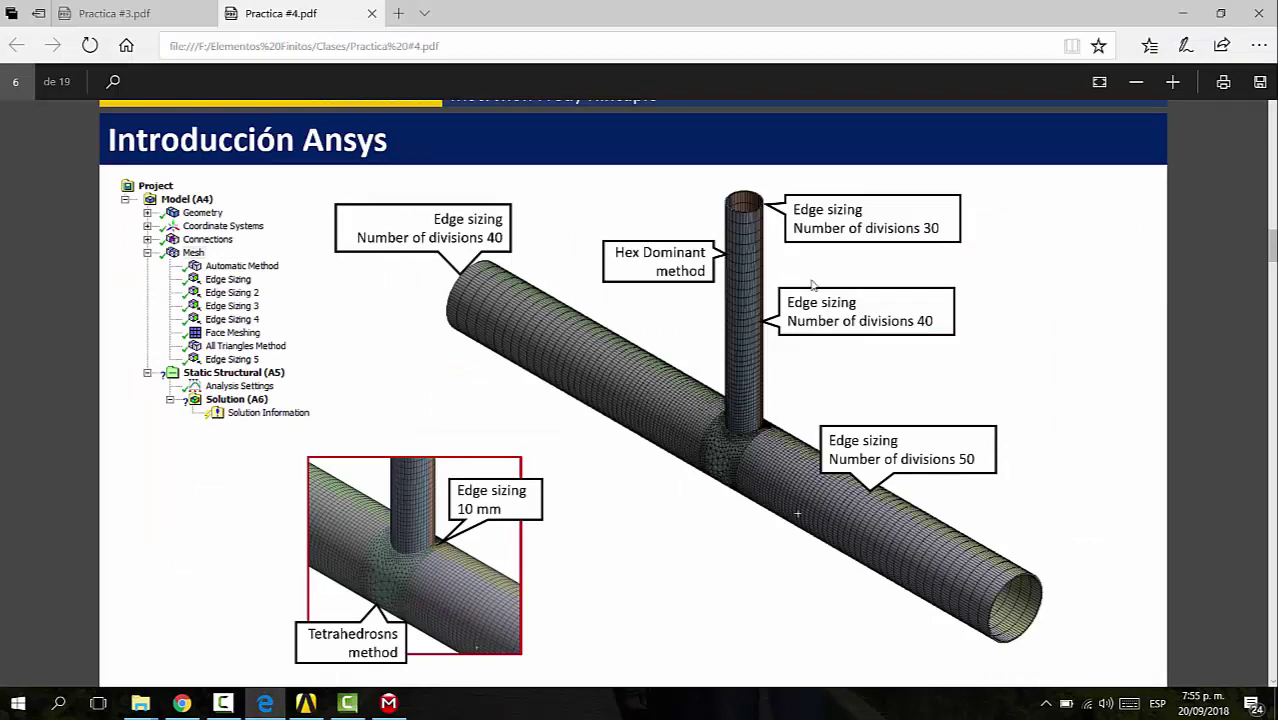
{"action": "key", "text": "alt+Tab"}
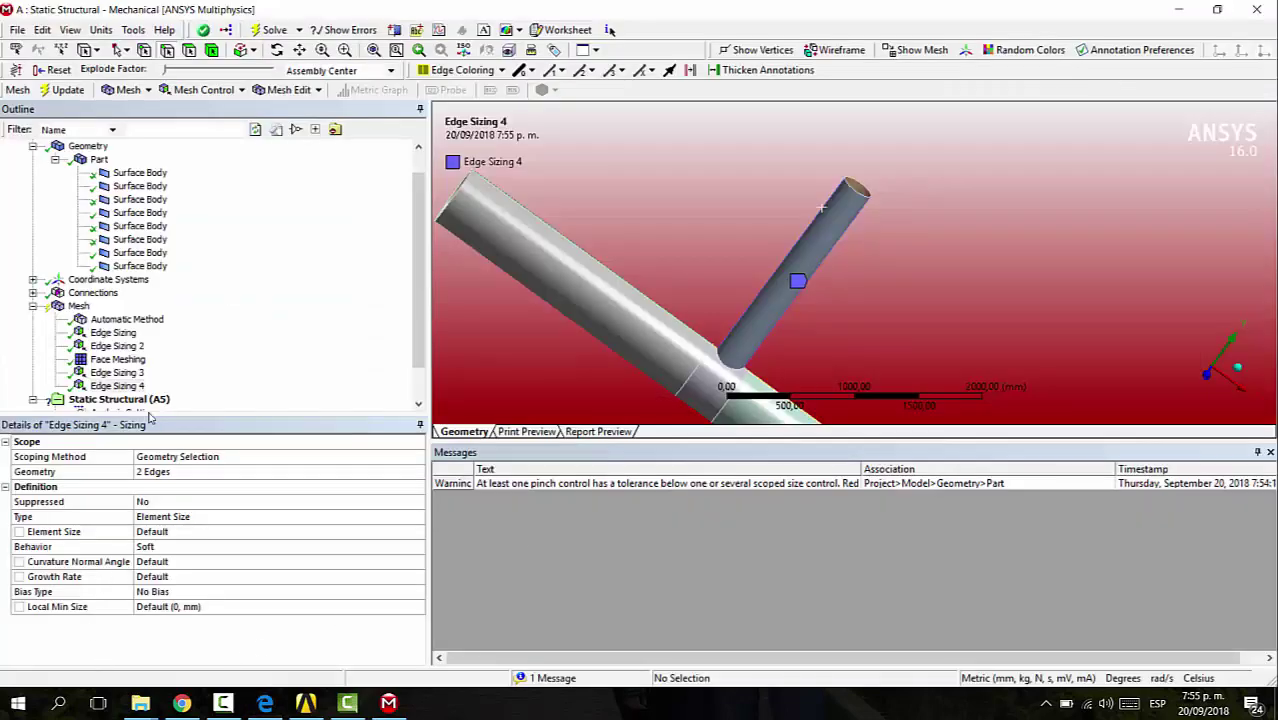
{"action": "left_click", "coordinate": [400, 516]}
{"action": "left_click", "coordinate": [300, 516]}
{"action": "left_click", "coordinate": [262, 541]}
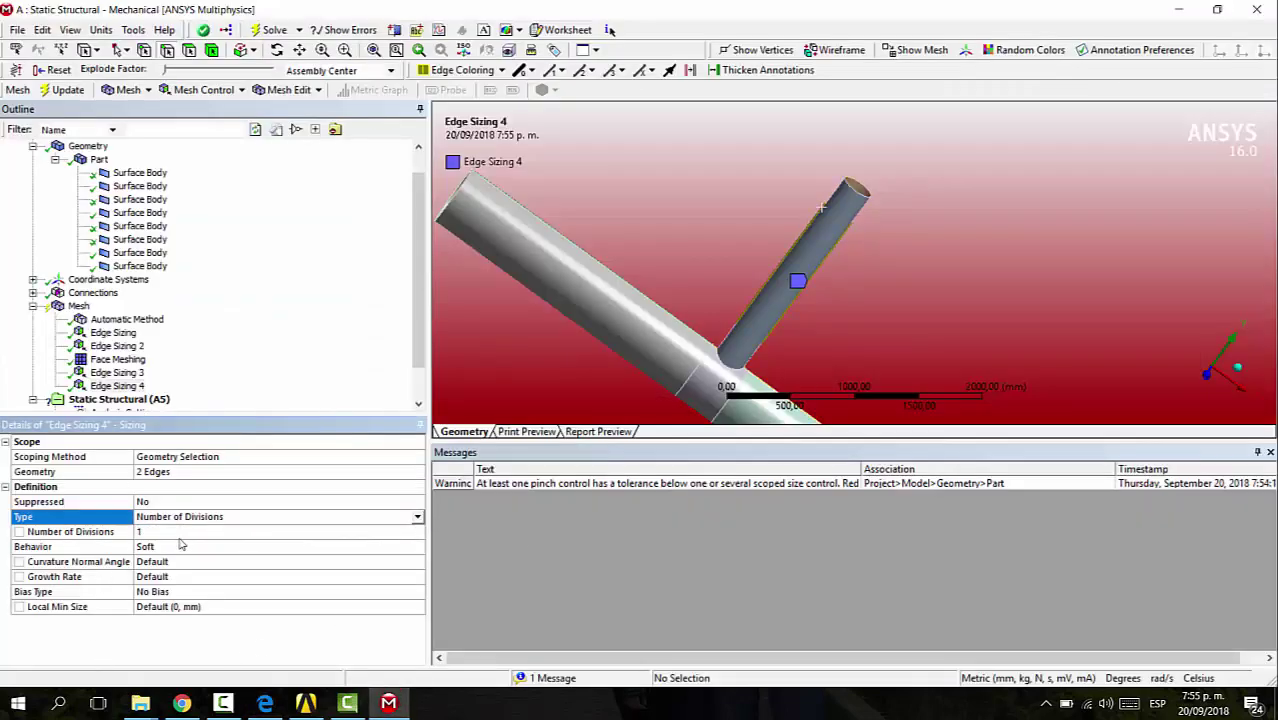
{"action": "left_click", "coordinate": [170, 534]}
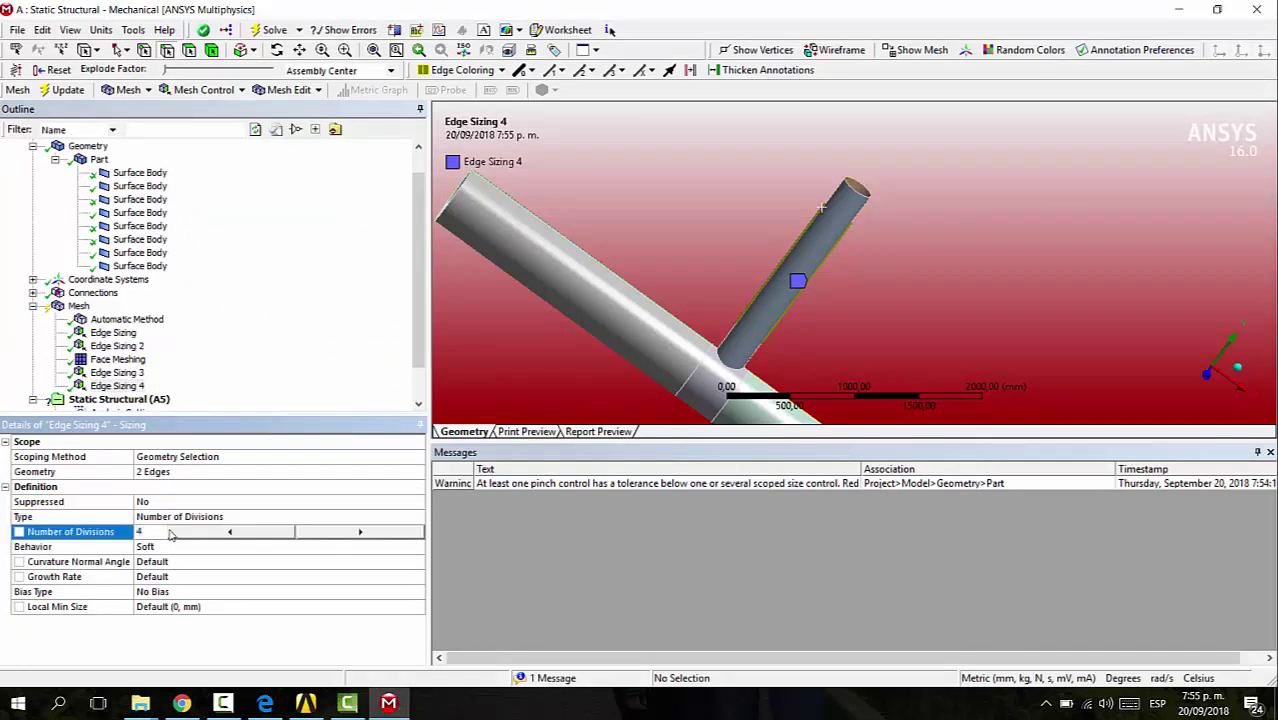
{"action": "key", "text": "Return"}
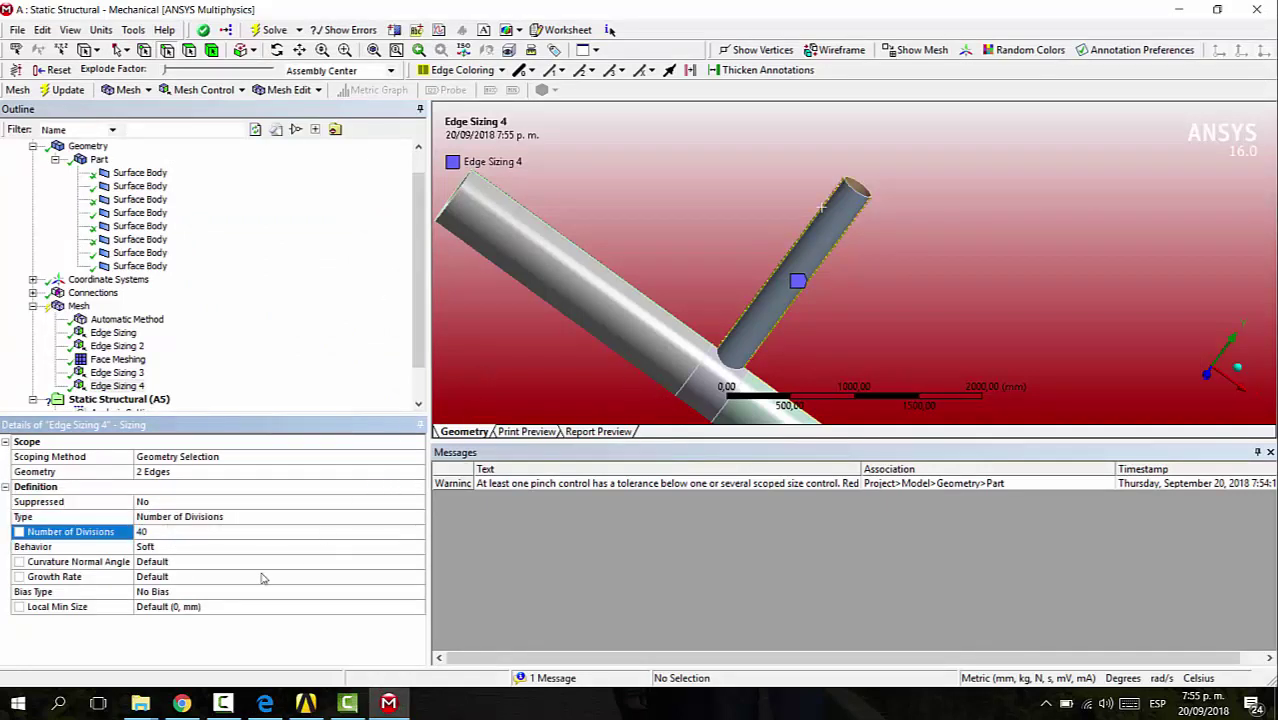
Apply the long-to-short bias type to the branch's longitudinal edges with a bias factor of 10.
{"action": "left_click", "coordinate": [338, 594]}
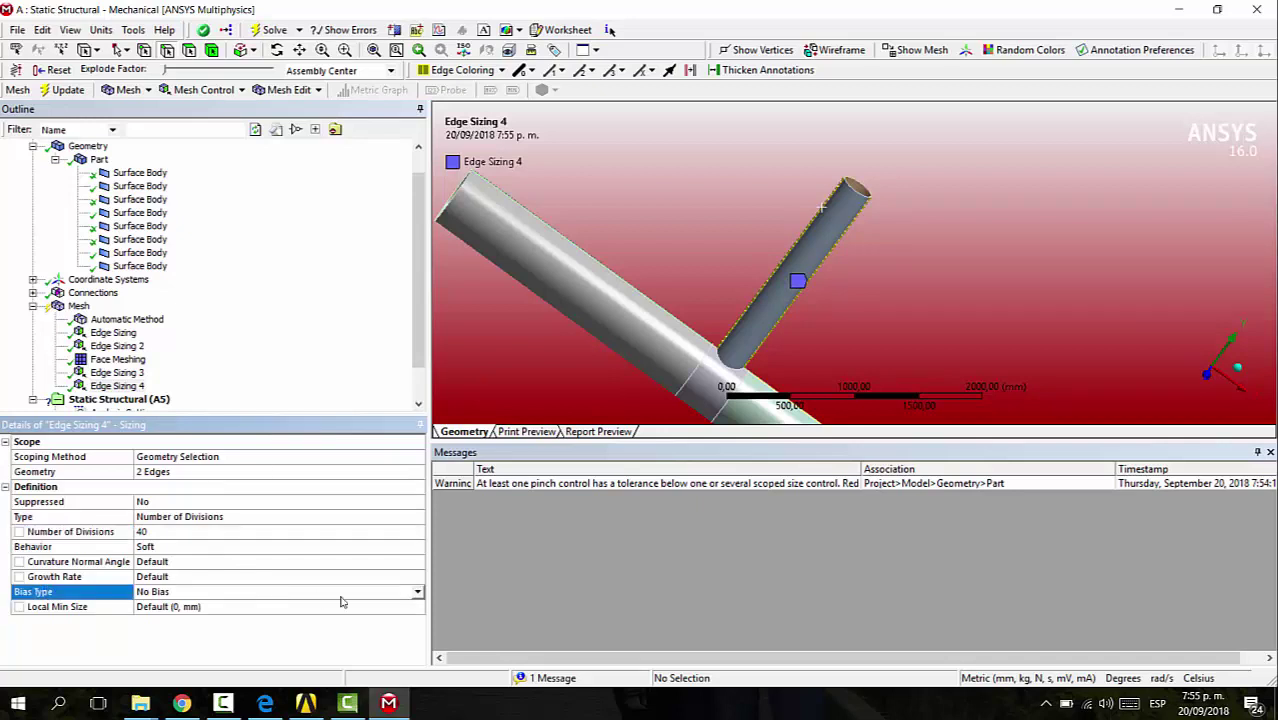
{"action": "left_click", "coordinate": [418, 593]}
{"action": "left_click", "coordinate": [190, 618]}
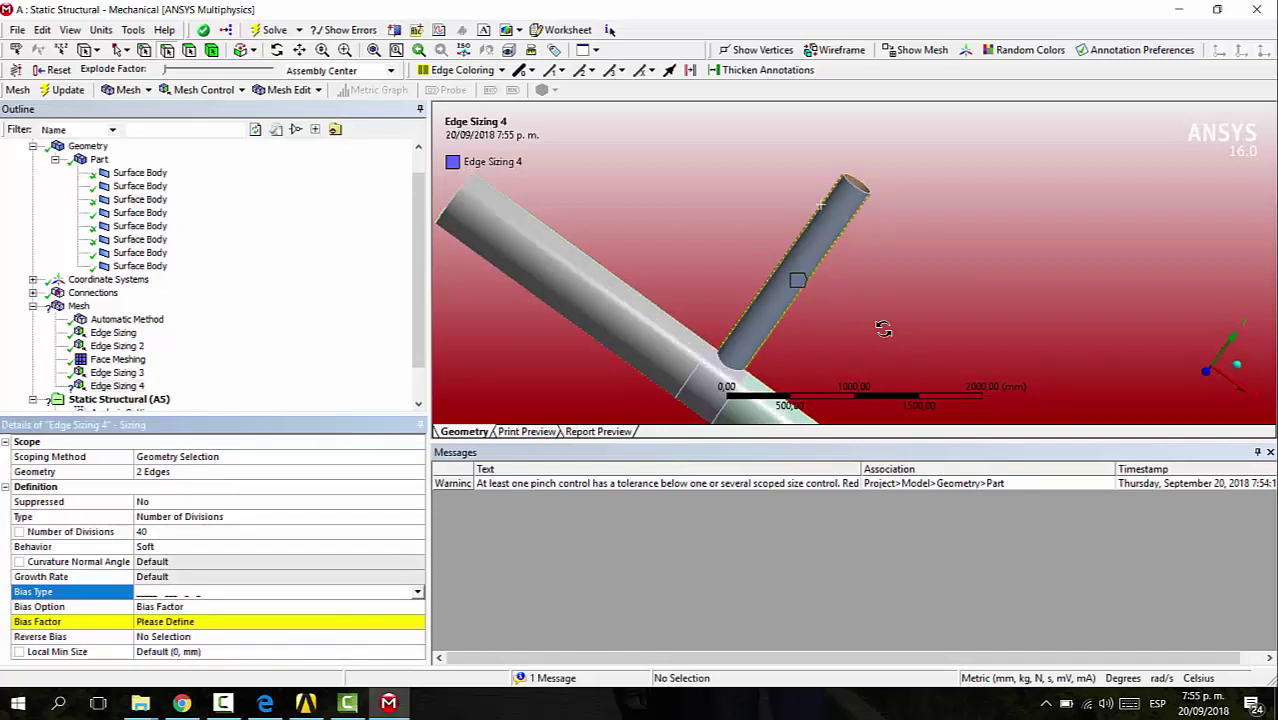
{"action": "right_click_drag", "start_coordinate": [784, 193], "coordinate": [883, 345]}
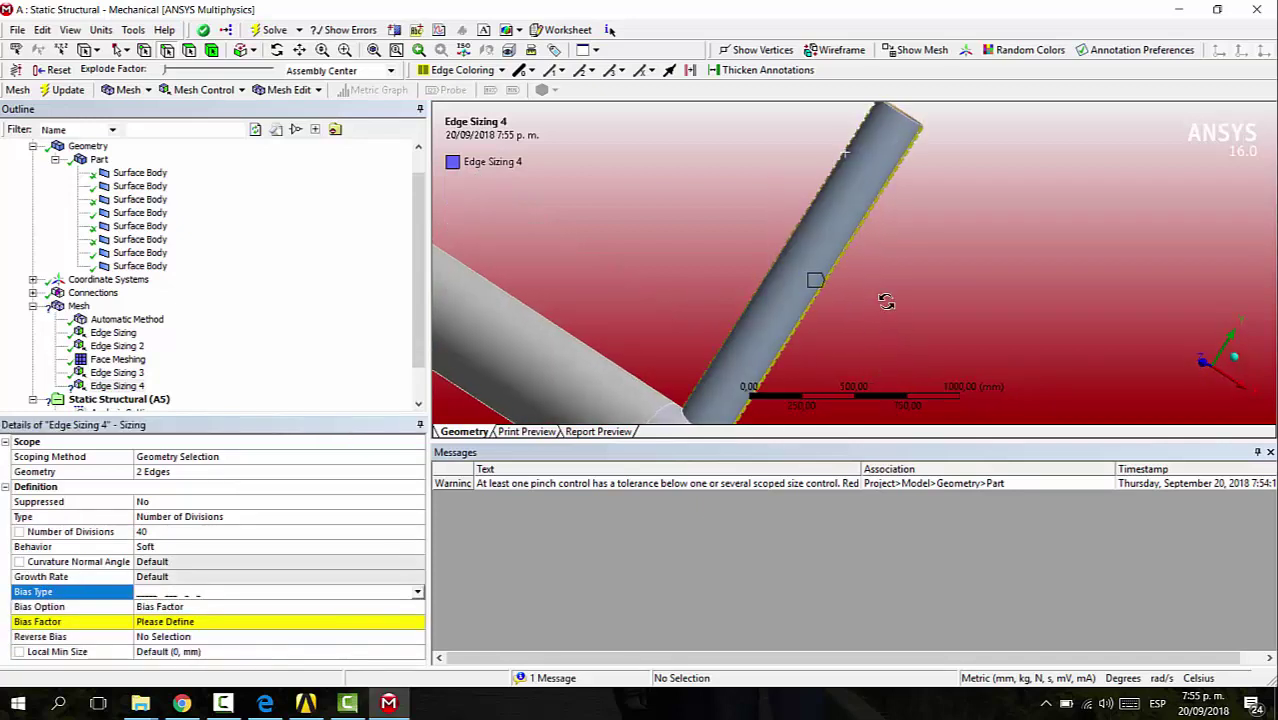
{"action": "right_click_drag", "start_coordinate": [832, 137], "coordinate": [998, 214]}
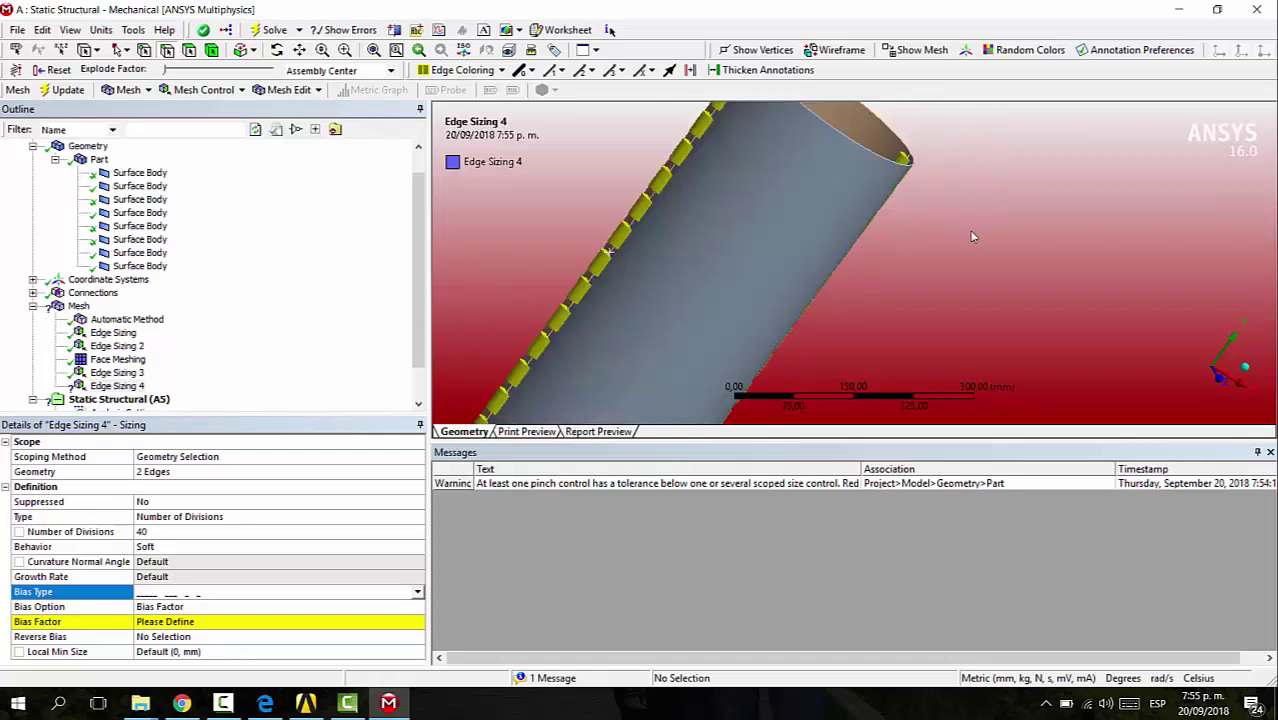
{"action": "left_click", "coordinate": [183, 622]}
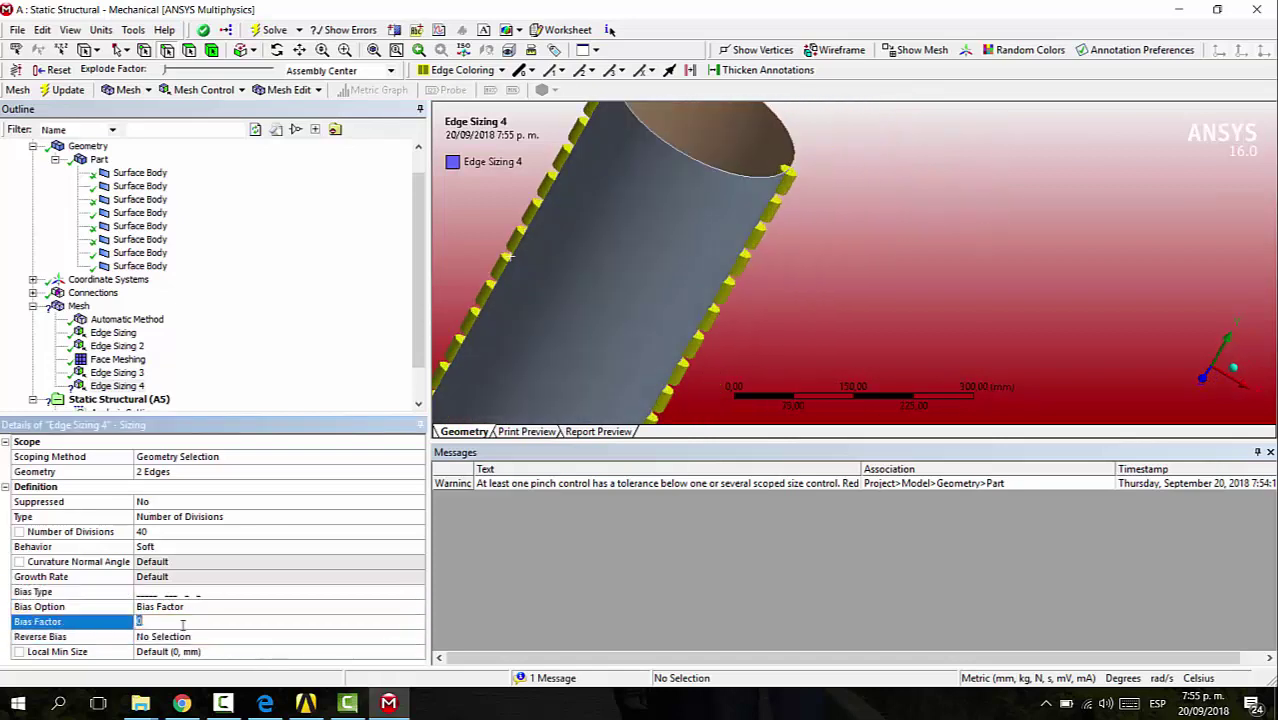
{"action": "type", "text": "10"}
{"action": "key", "text": "Return"}
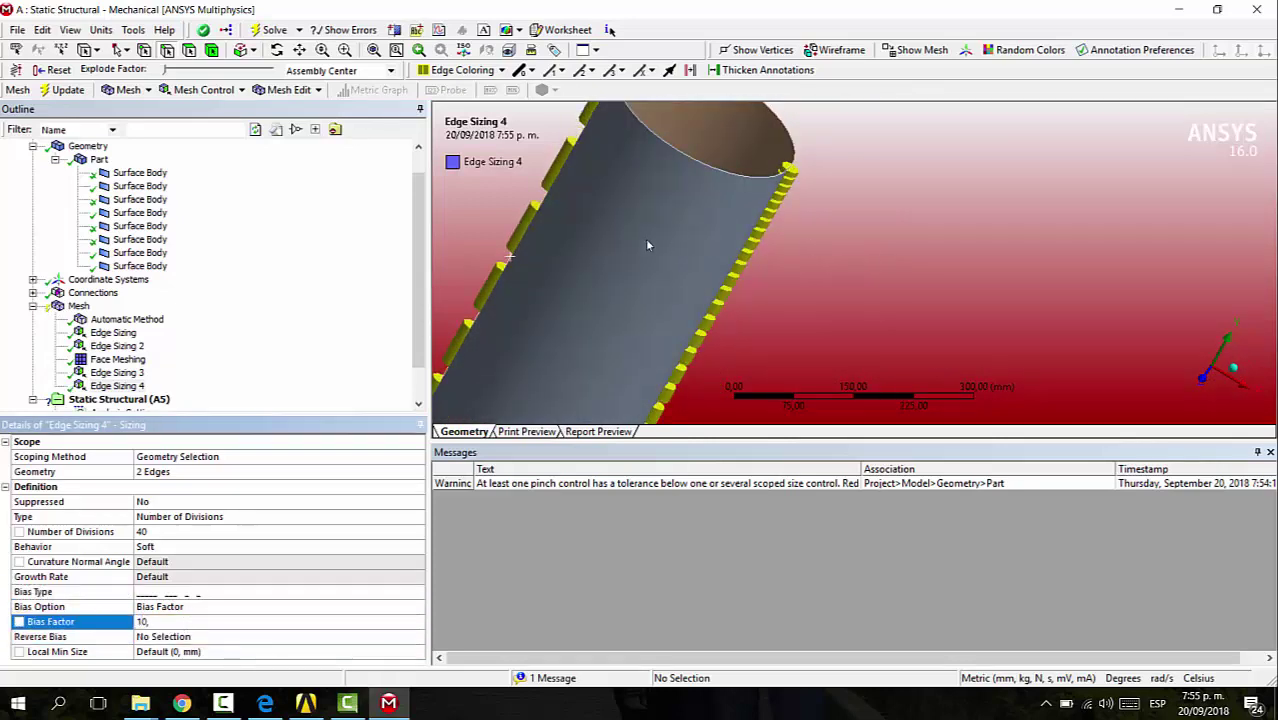
Reverse the bias on the branch's longitudinal edge whose divisions are coarse at the open end.
{"action": "left_click", "coordinate": [566, 158]}
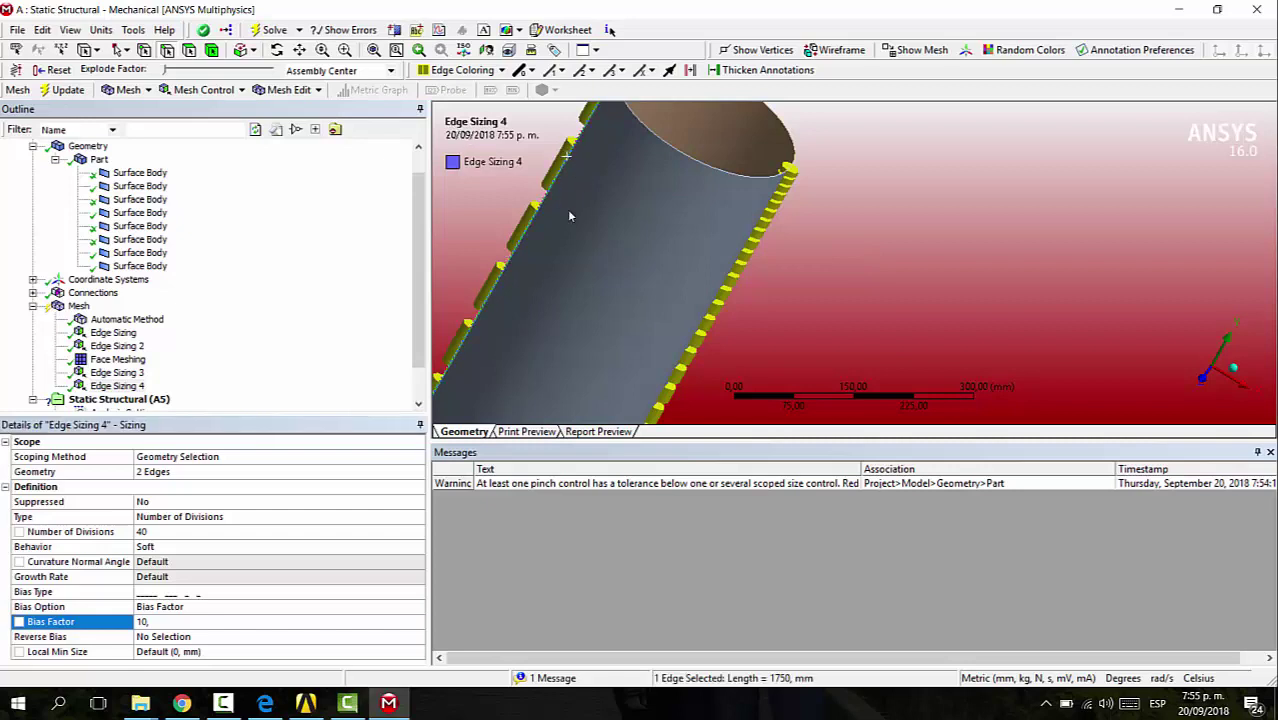
{"action": "left_click", "coordinate": [230, 637]}
{"action": "left_click", "coordinate": [220, 640]}
{"action": "middle_click_drag", "start_coordinate": [805, 302], "coordinate": [738, 241]}
{"action": "scroll", "coordinate": [756, 279], "scroll_direction": "down", "scroll_amount": 5}
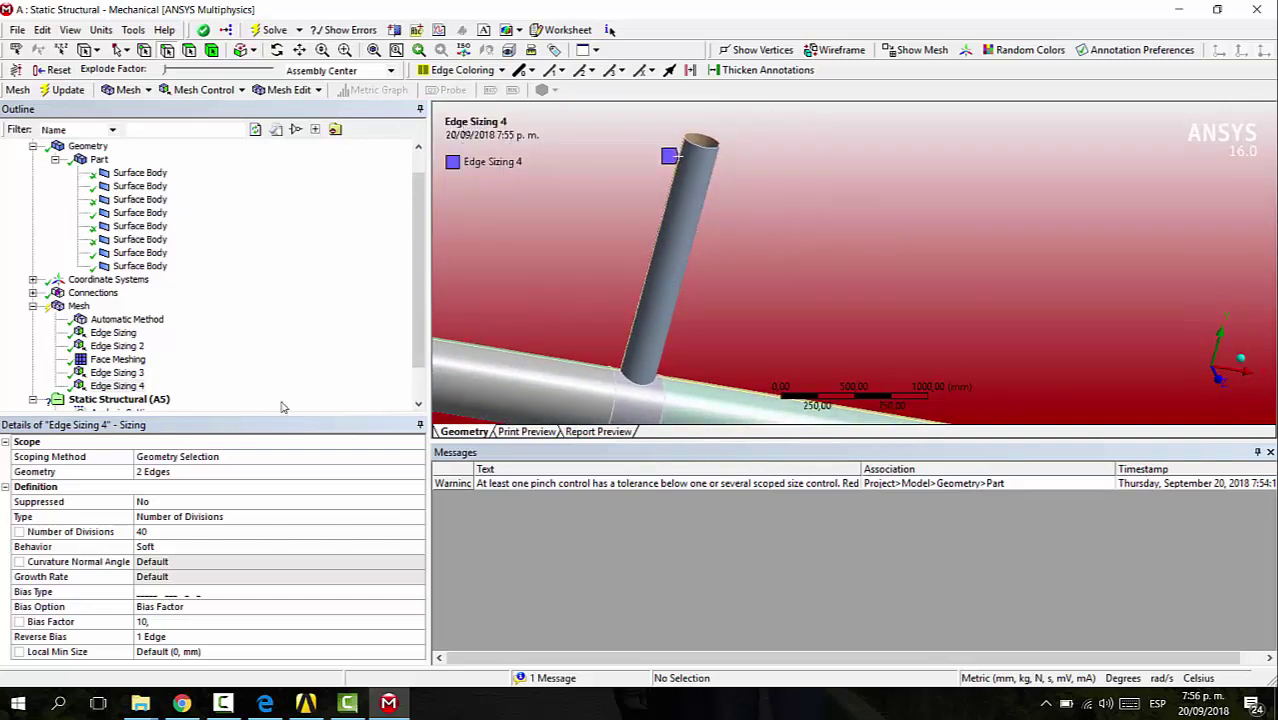
Generate the mesh on only the two surface bodies of the branch pipe and view its element layout.
{"action": "left_click", "coordinate": [78, 306]}
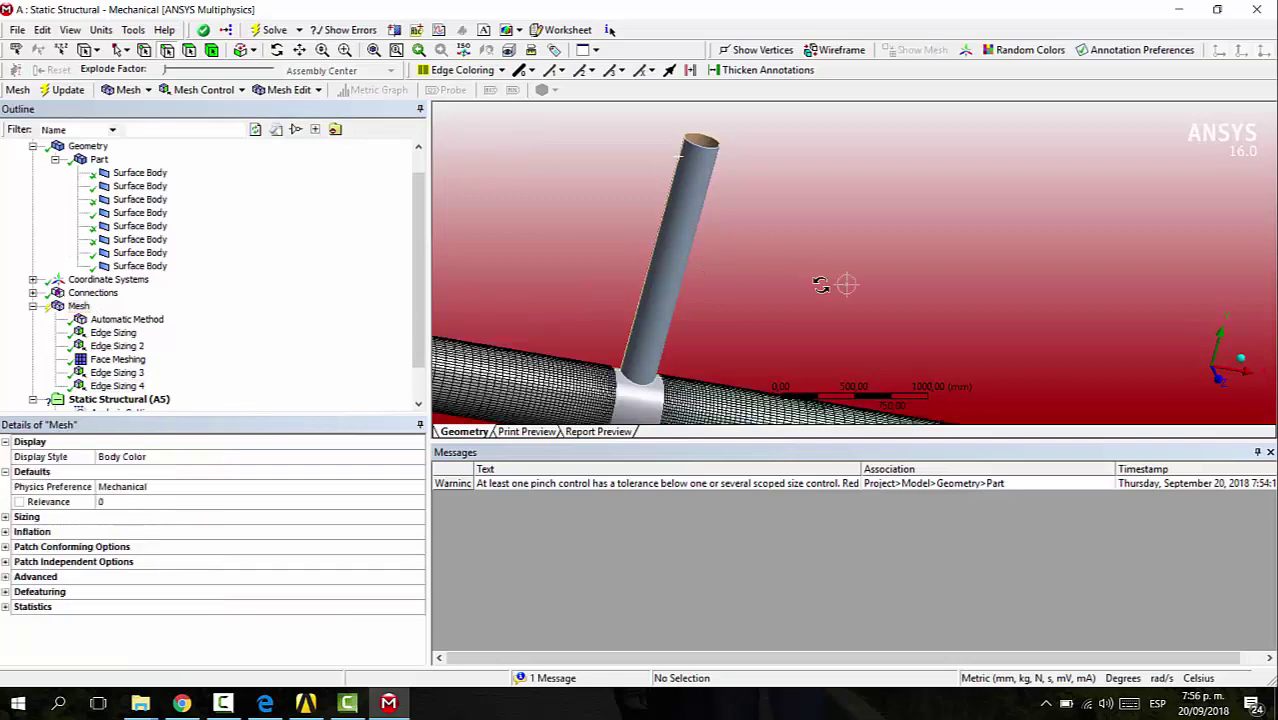
{"action": "middle_click_drag", "start_coordinate": [827, 282], "coordinate": [763, 255]}
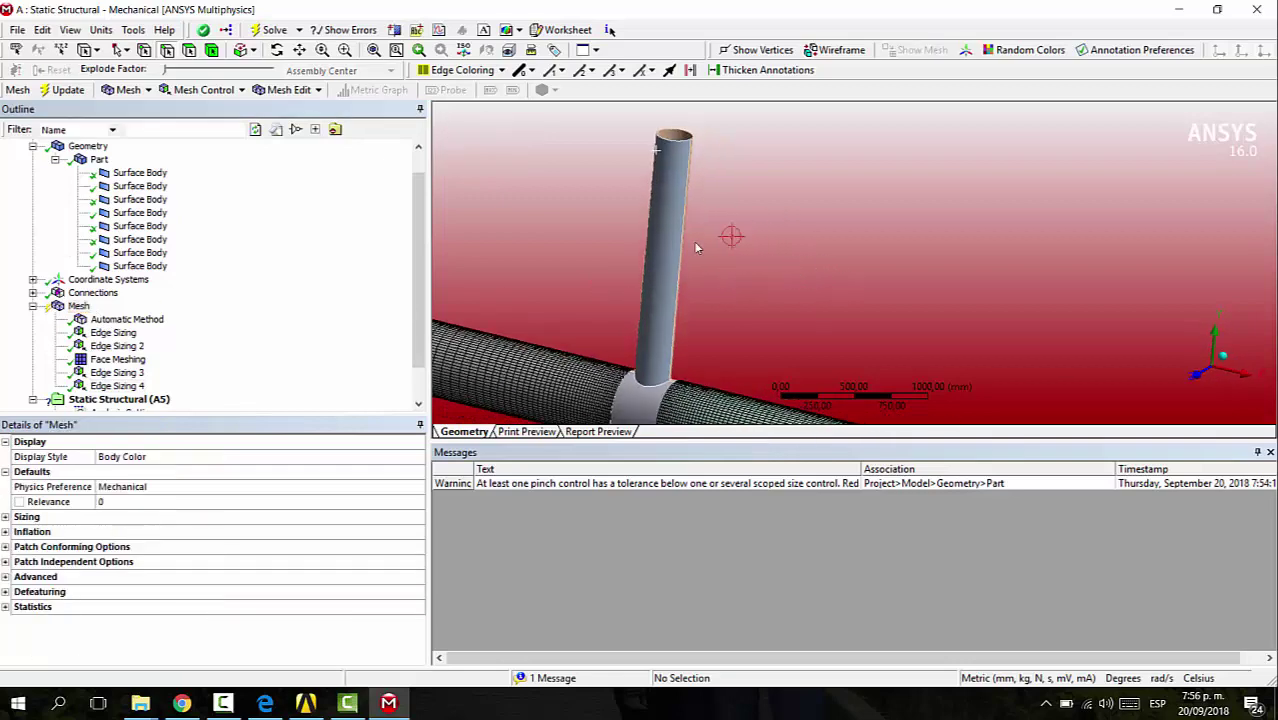
{"action": "left_click", "coordinate": [212, 50]}
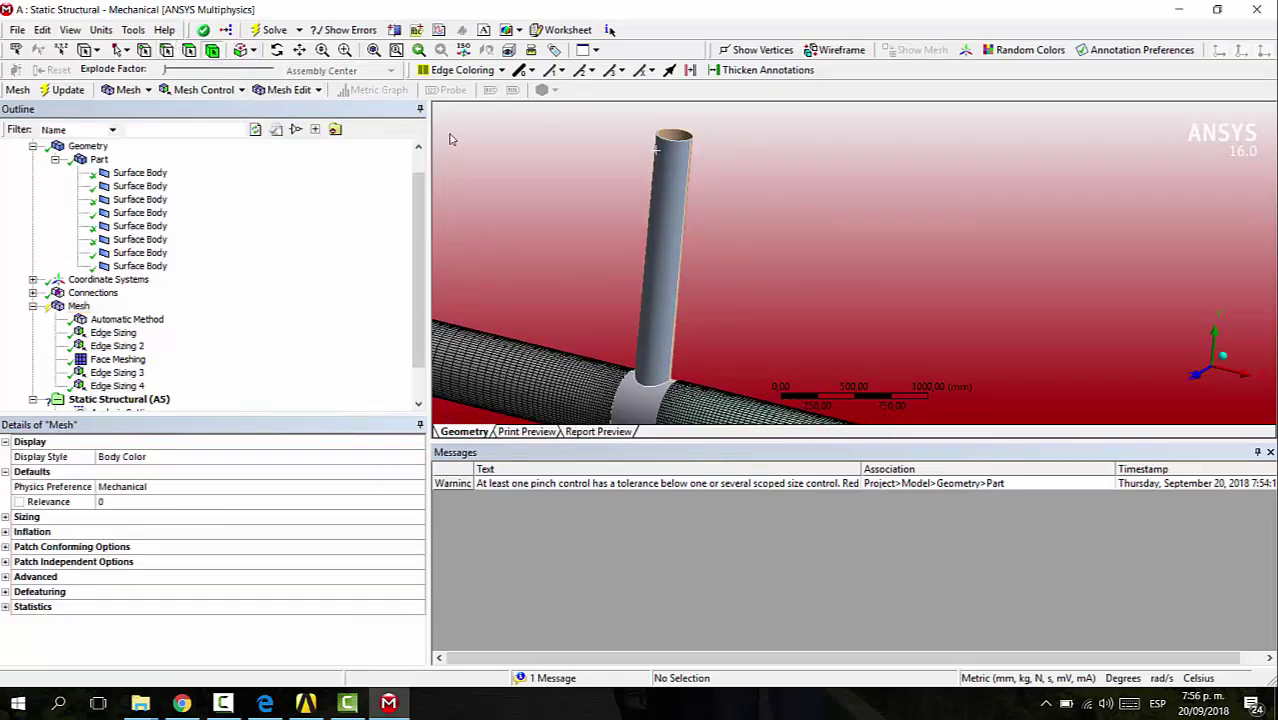
{"action": "left_click", "coordinate": [648, 218]}
{"action": "middle_click_drag", "start_coordinate": [812, 211], "coordinate": [650, 248]}
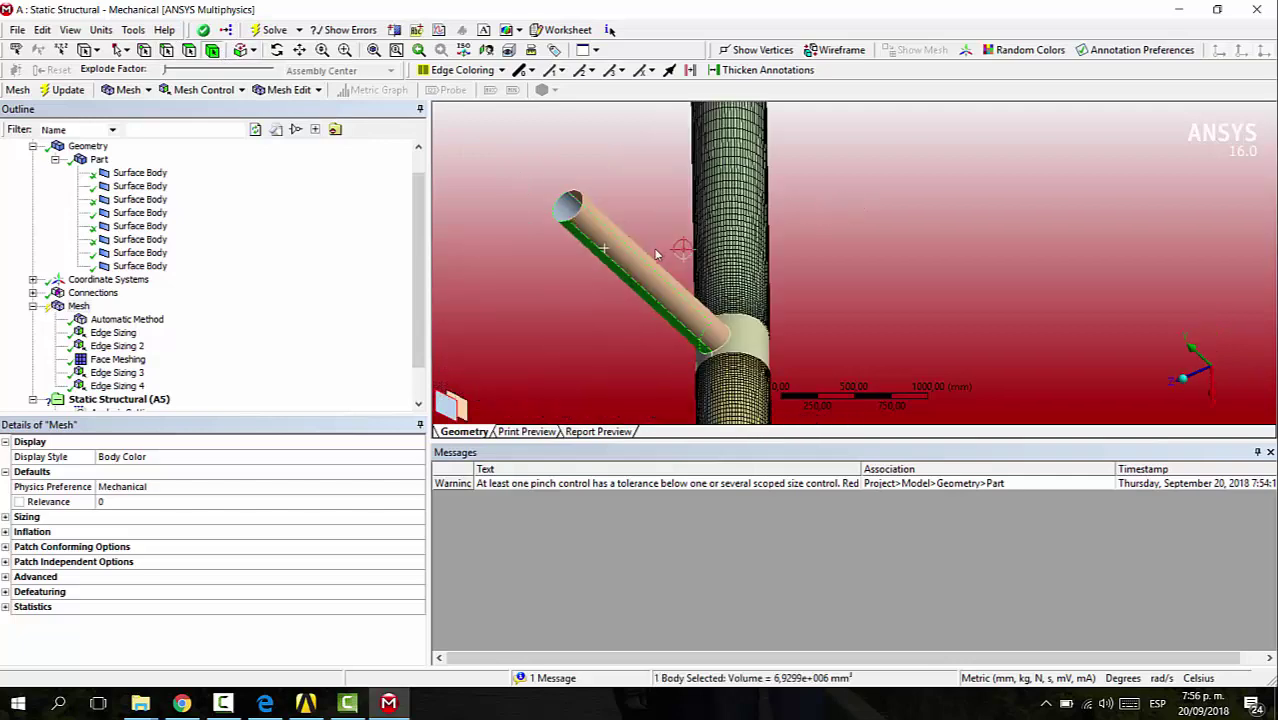
{"action": "left_click", "coordinate": [624, 255], "text": "ctrl"}
{"action": "right_click", "coordinate": [617, 244]}
{"action": "left_click", "coordinate": [668, 294]}
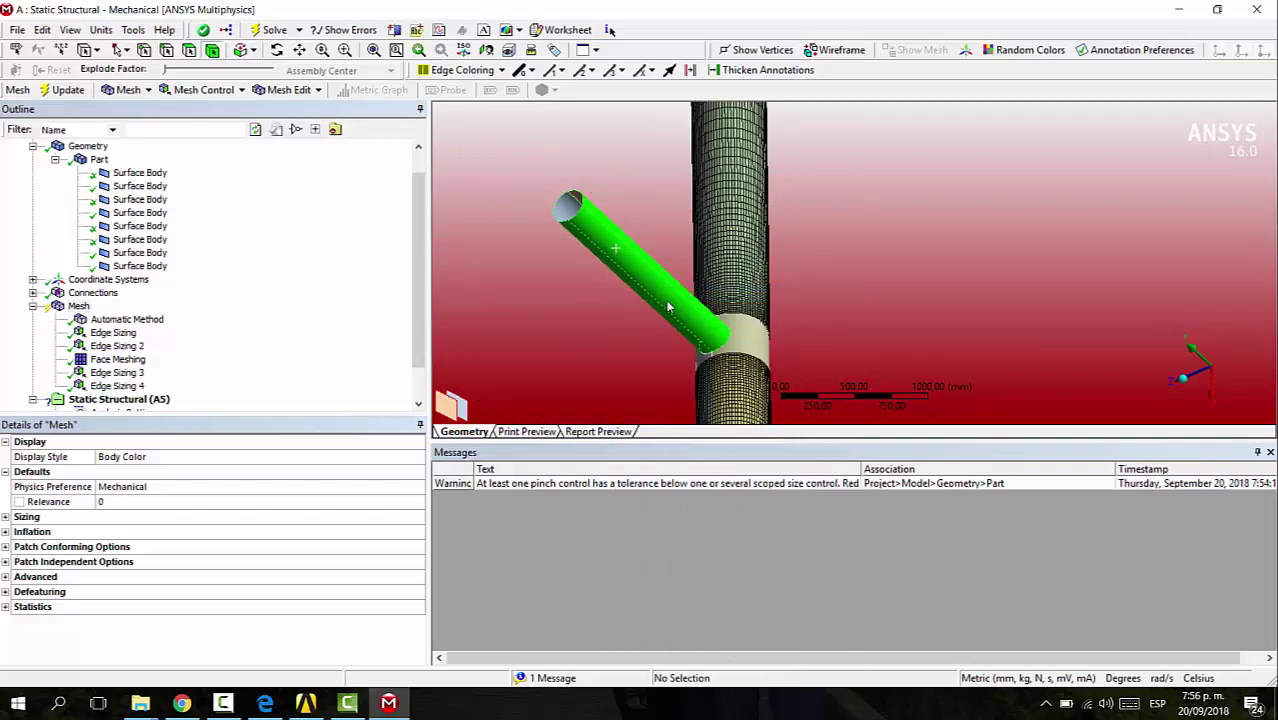
{"action": "middle_click_drag", "start_coordinate": [569, 331], "coordinate": [550, 290]}
{"action": "scroll", "coordinate": [686, 267], "scroll_direction": "up", "scroll_amount": 3}
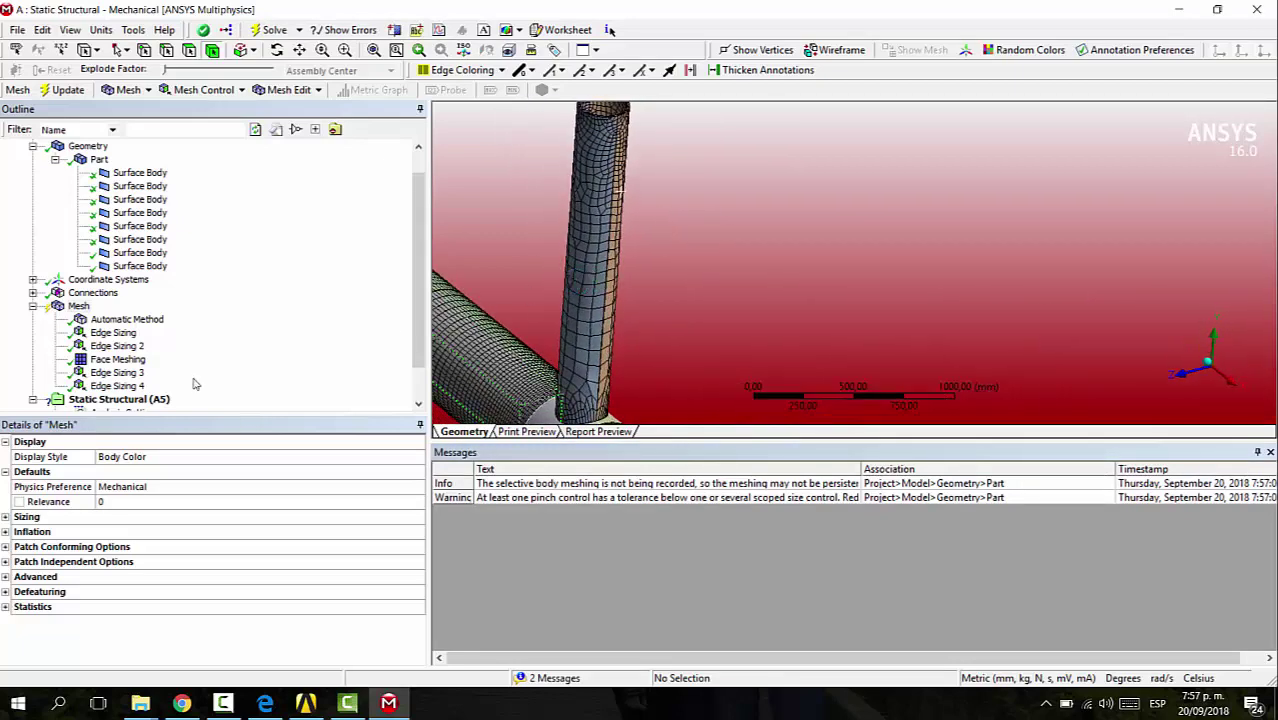
{"action": "left_click", "coordinate": [78, 306]}
{"action": "left_click", "coordinate": [229, 90]}
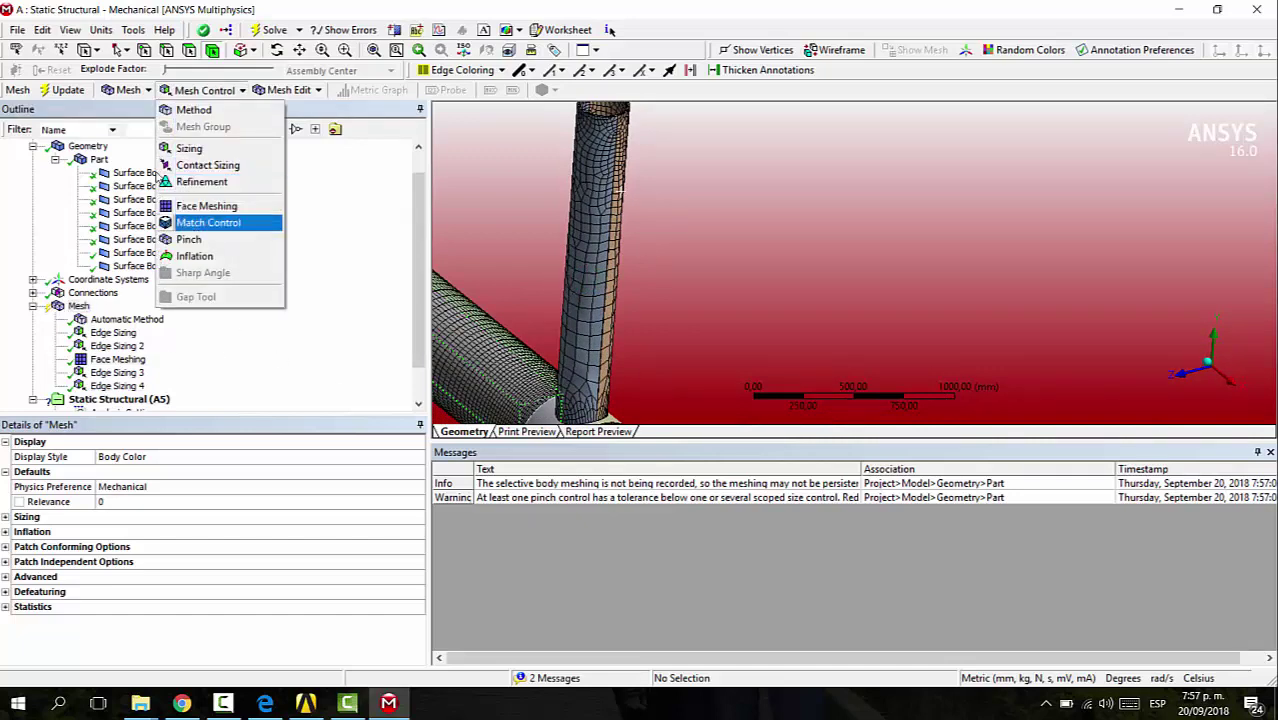
{"action": "left_click", "coordinate": [205, 223]}
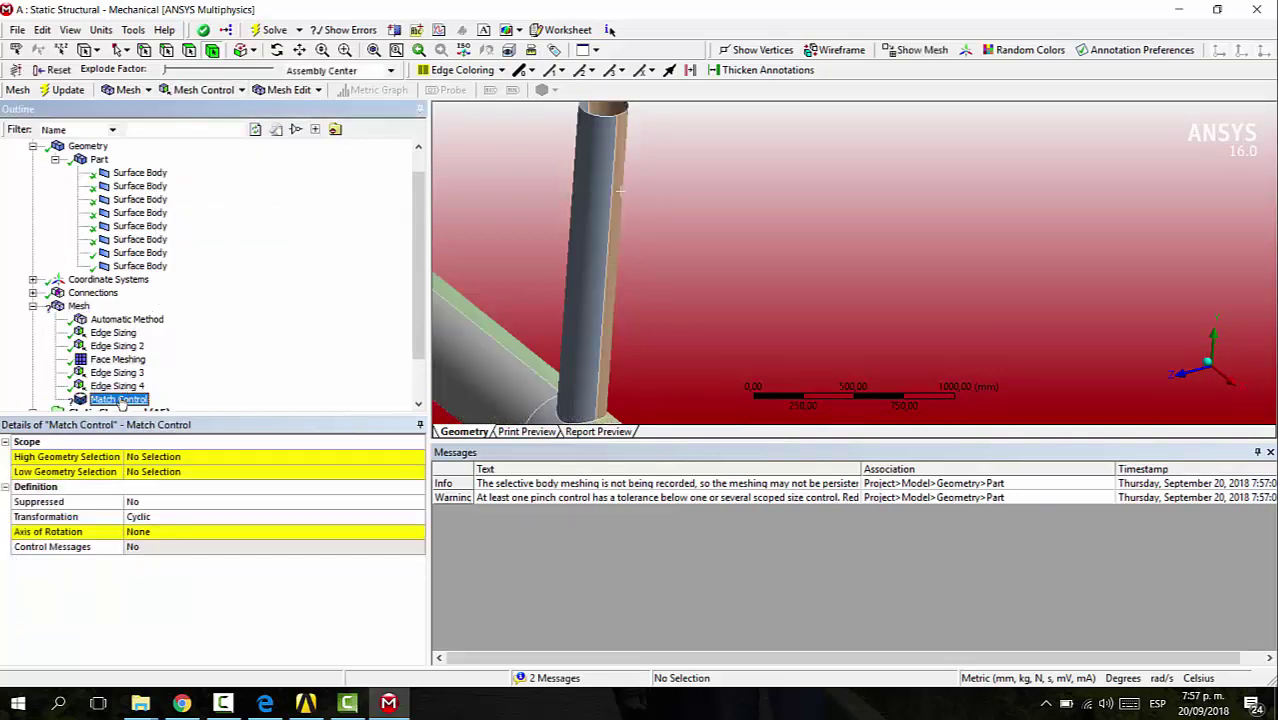
{"action": "key", "text": "Delete"}
{"action": "left_click", "coordinate": [624, 408]}
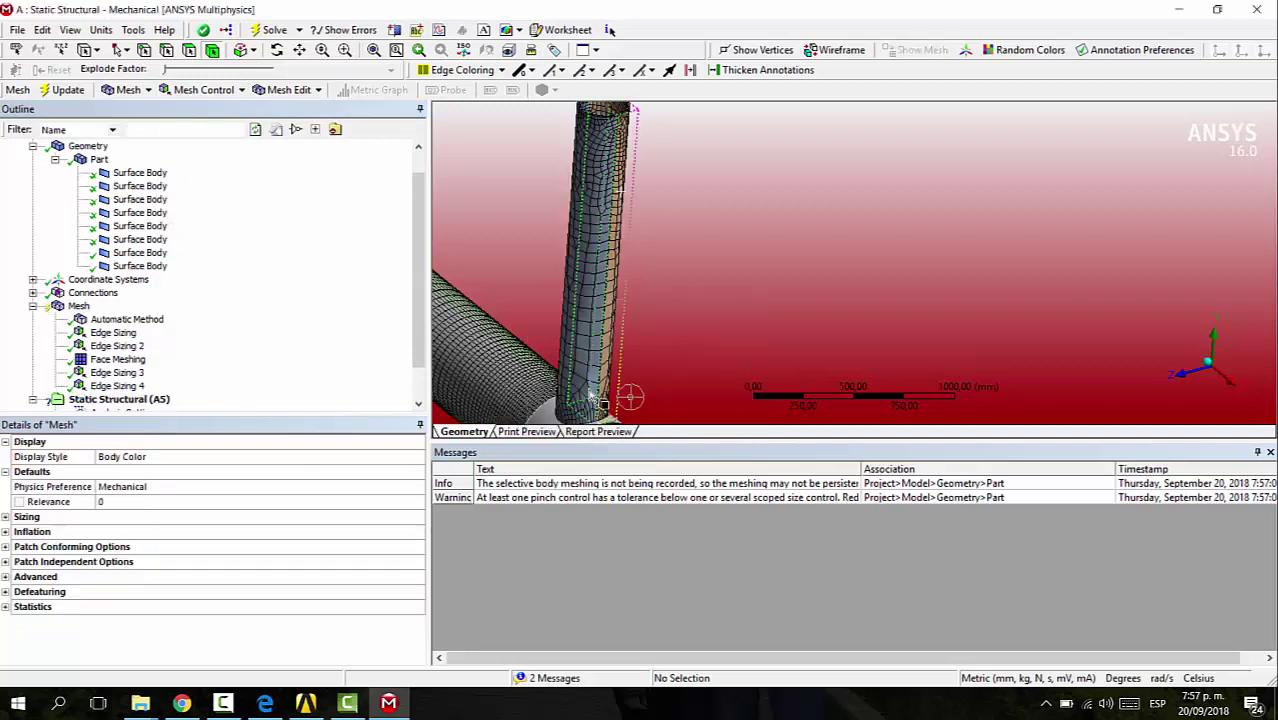
Insert a mapped Face Meshing control scoped to the two cylindrical faces of the branch pipe, keeping the Quadrilaterals method.
{"action": "left_click", "coordinate": [203, 90]}
{"action": "left_click", "coordinate": [206, 205]}
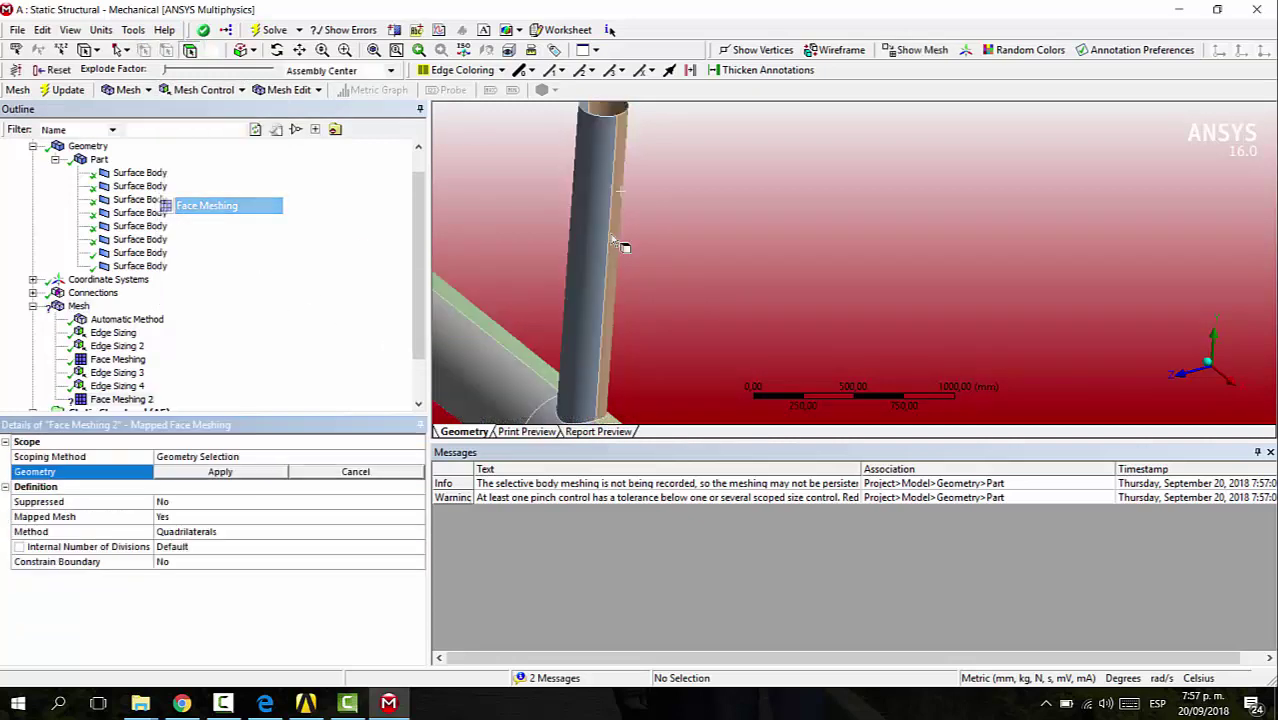
{"action": "left_click", "coordinate": [612, 230]}
{"action": "left_click", "coordinate": [620, 222], "text": "ctrl"}
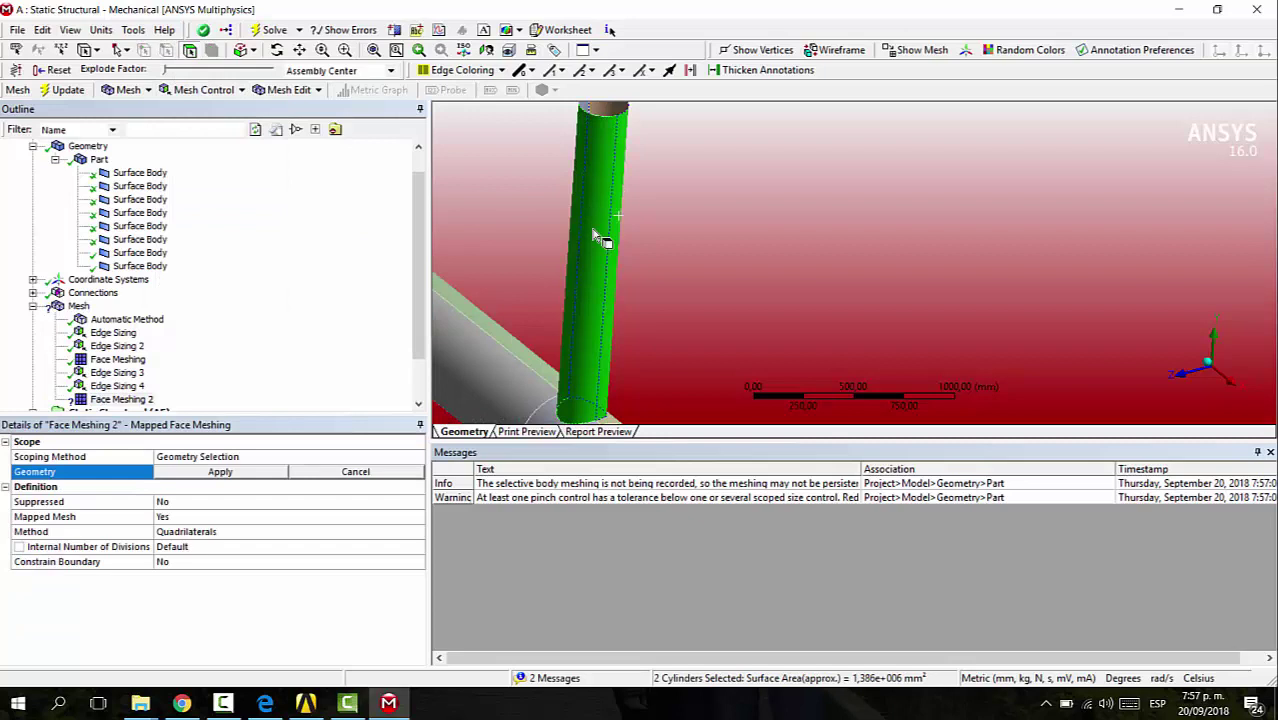
{"action": "left_click", "coordinate": [220, 472]}
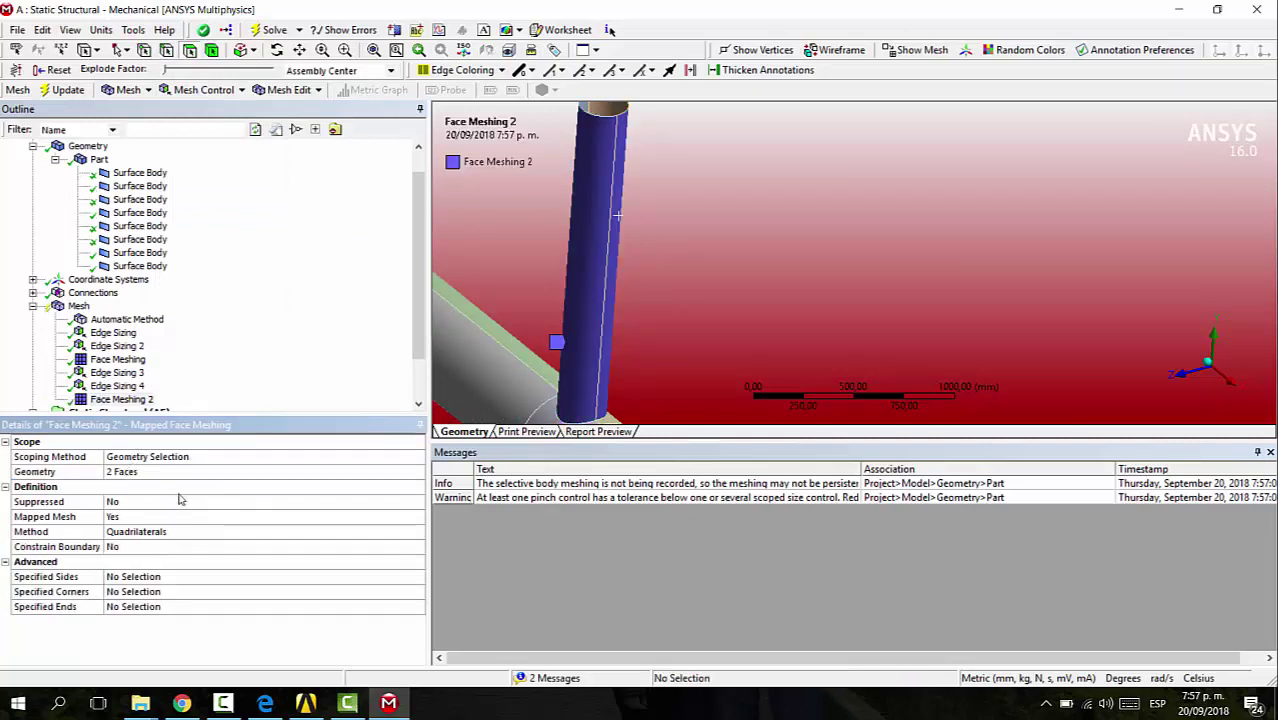
{"action": "left_click", "coordinate": [160, 533]}
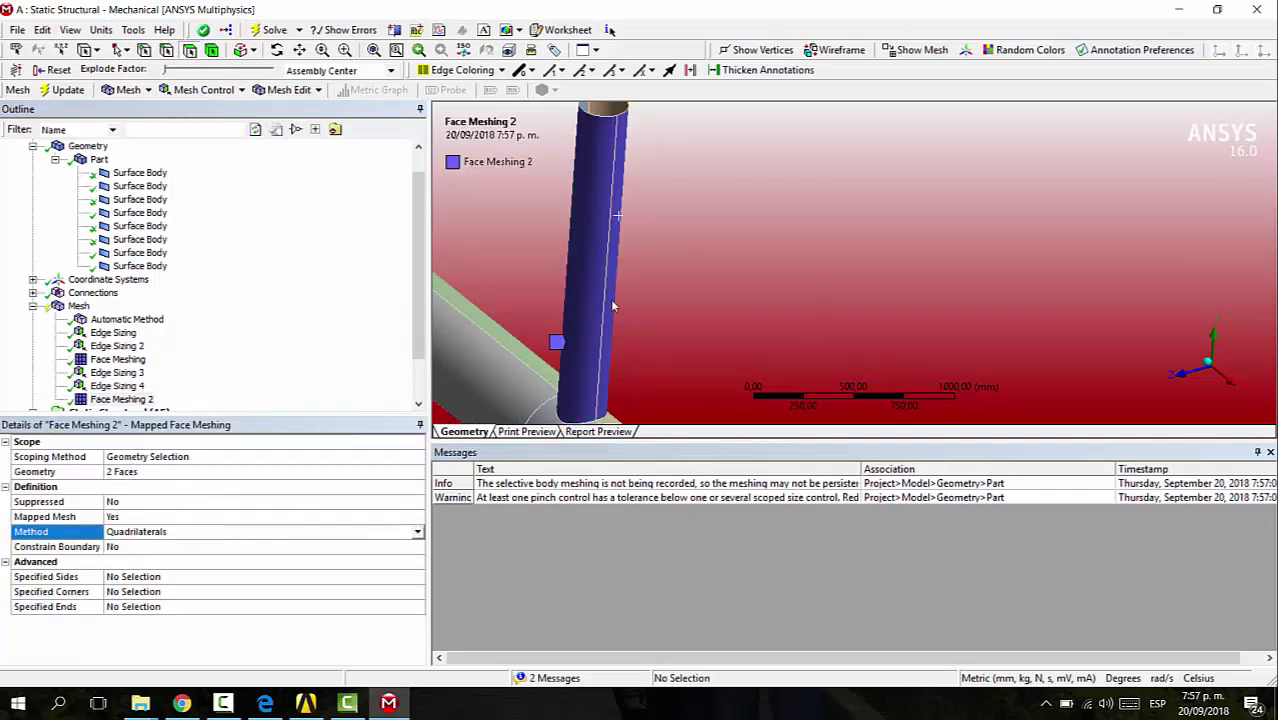
{"action": "left_click", "coordinate": [116, 360]}
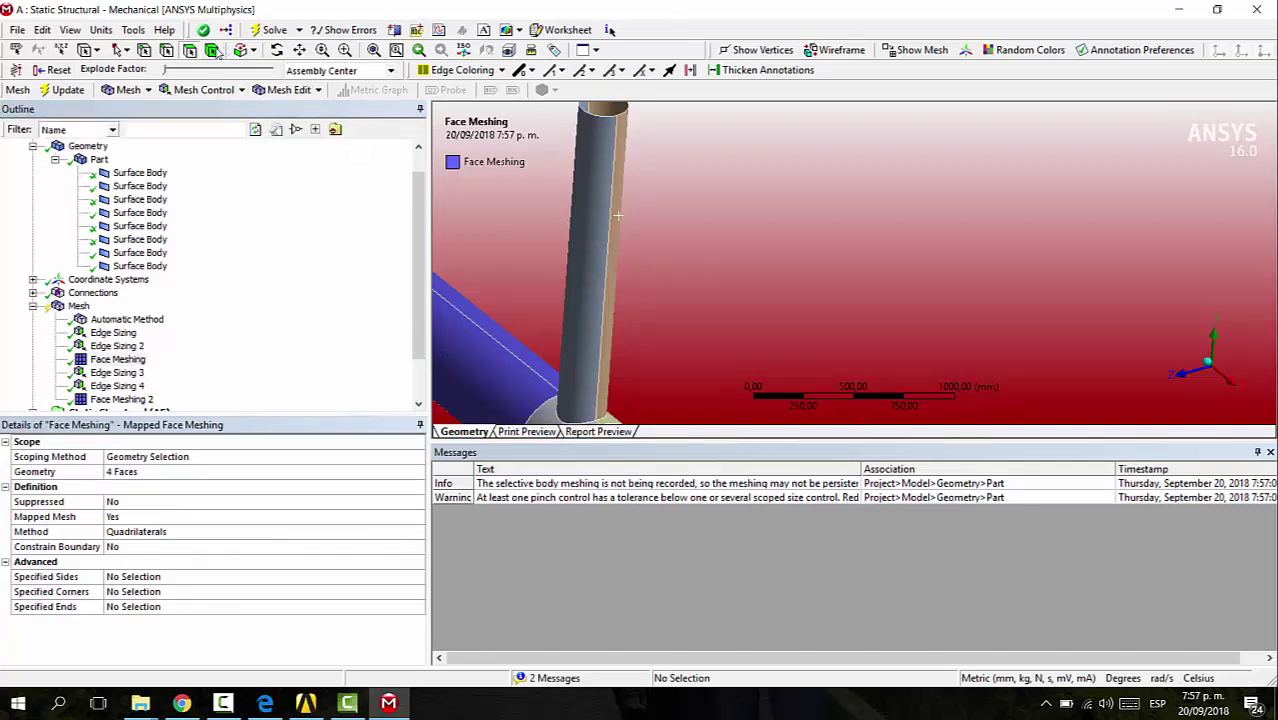
Regenerate the mesh on the two branch pipe bodies with the mapped face meshing and inspect it around the junction.
{"action": "left_click", "coordinate": [590, 205]}
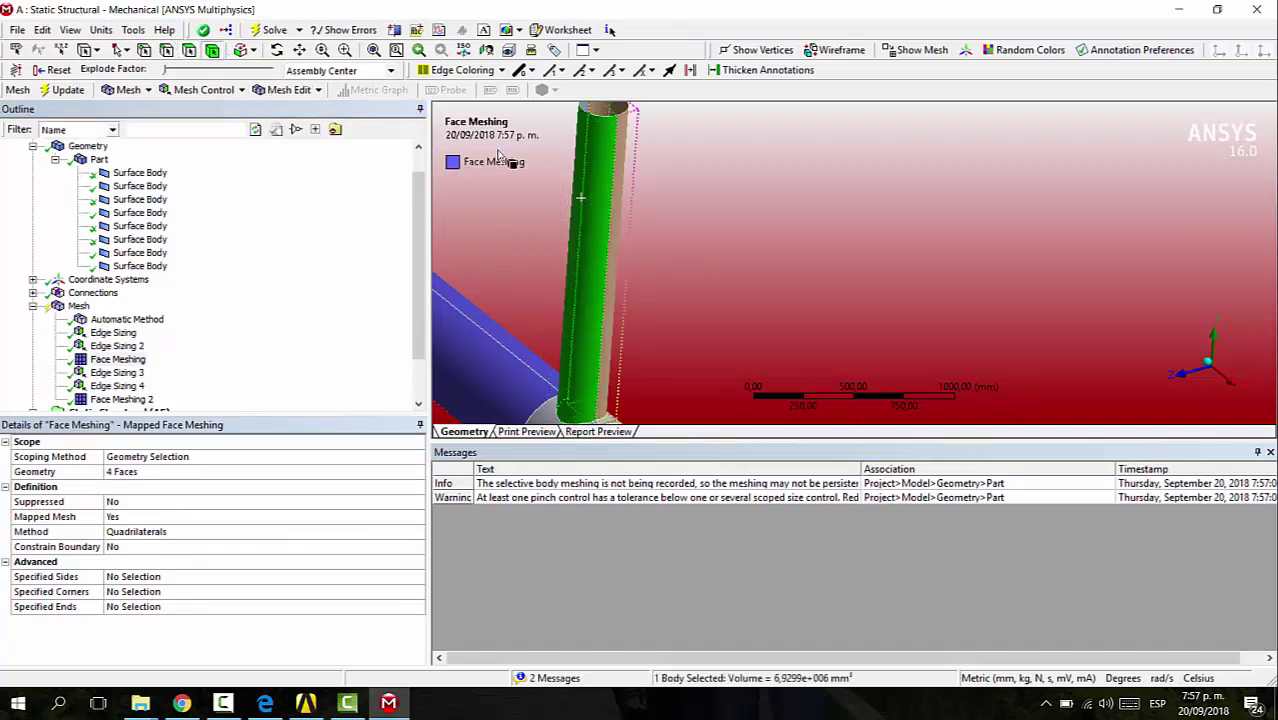
{"action": "left_click", "coordinate": [620, 187], "text": "ctrl"}
{"action": "right_click", "coordinate": [580, 230]}
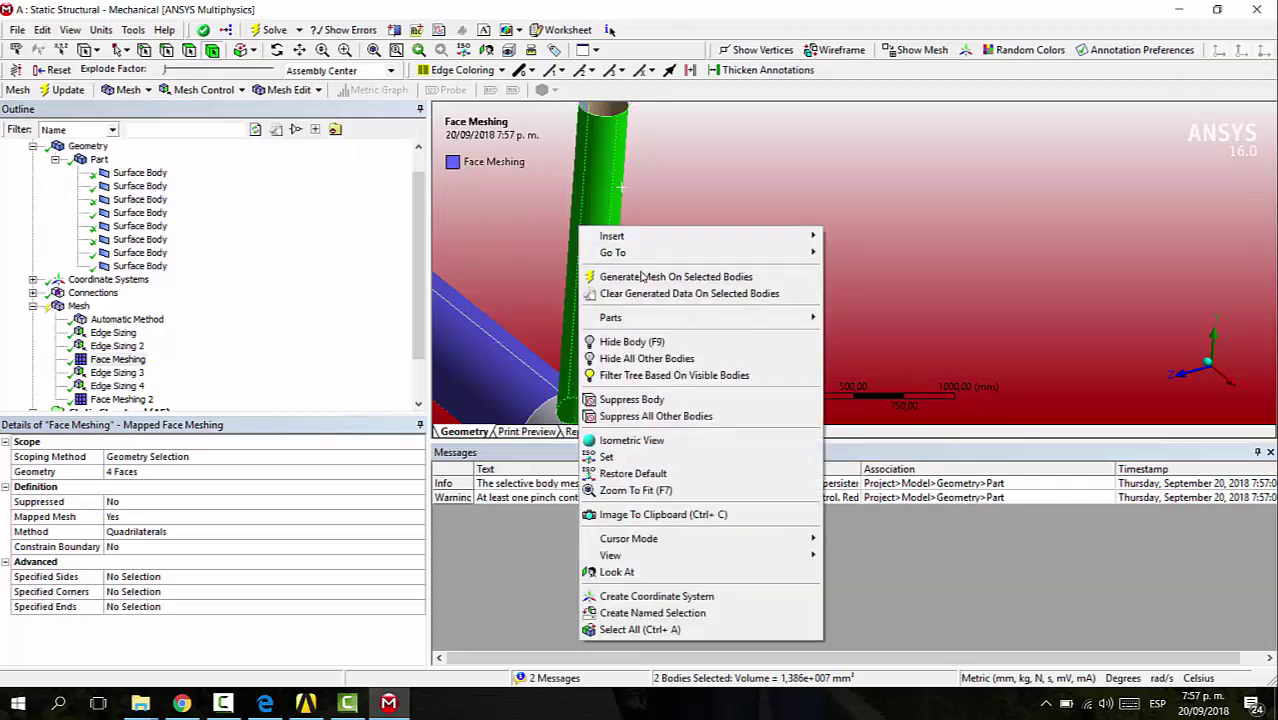
{"action": "left_click", "coordinate": [643, 277]}
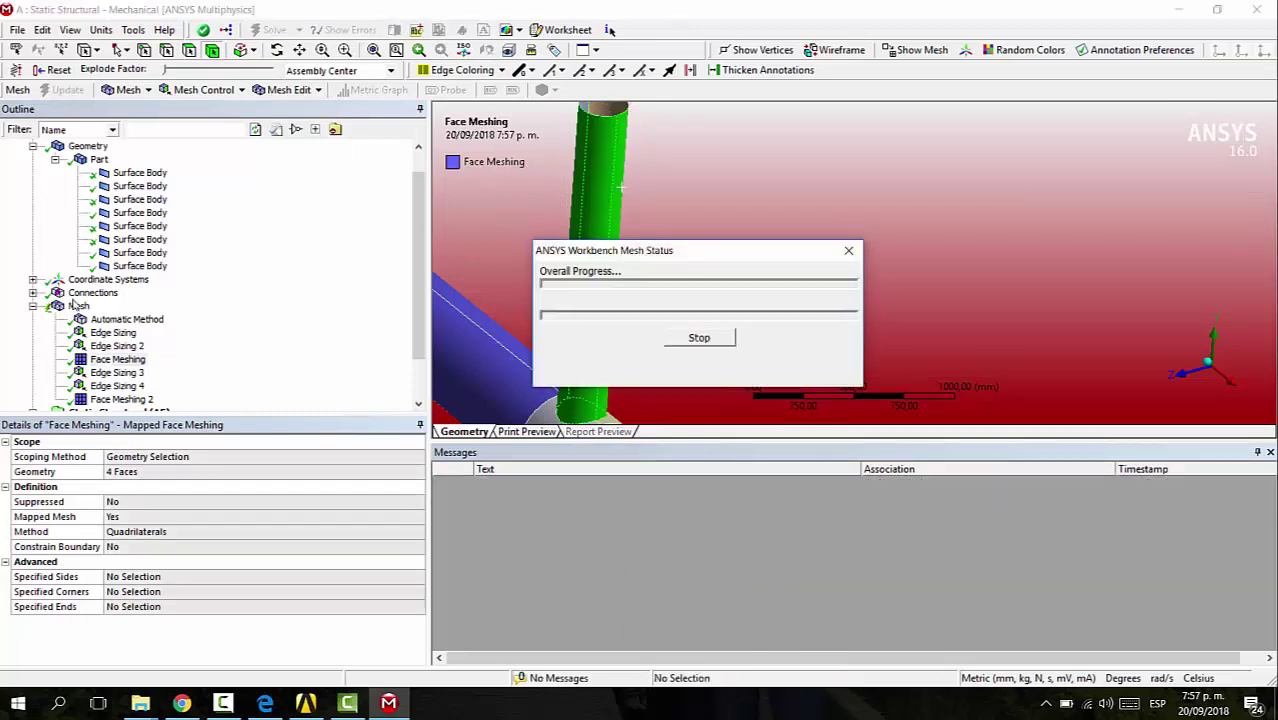
{"action": "left_click", "coordinate": [79, 306]}
{"action": "mouse_move", "coordinate": [760, 240]}
{"action": "middle_mouse_down"}
{"action": "mouse_move", "coordinate": [770, 290]}
{"action": "mouse_move", "coordinate": [793, 277]}
{"action": "mouse_move", "coordinate": [740, 300]}
{"action": "middle_mouse_up"}
{"action": "scroll", "coordinate": [753, 278], "scroll_direction": "down", "scroll_amount": 3}
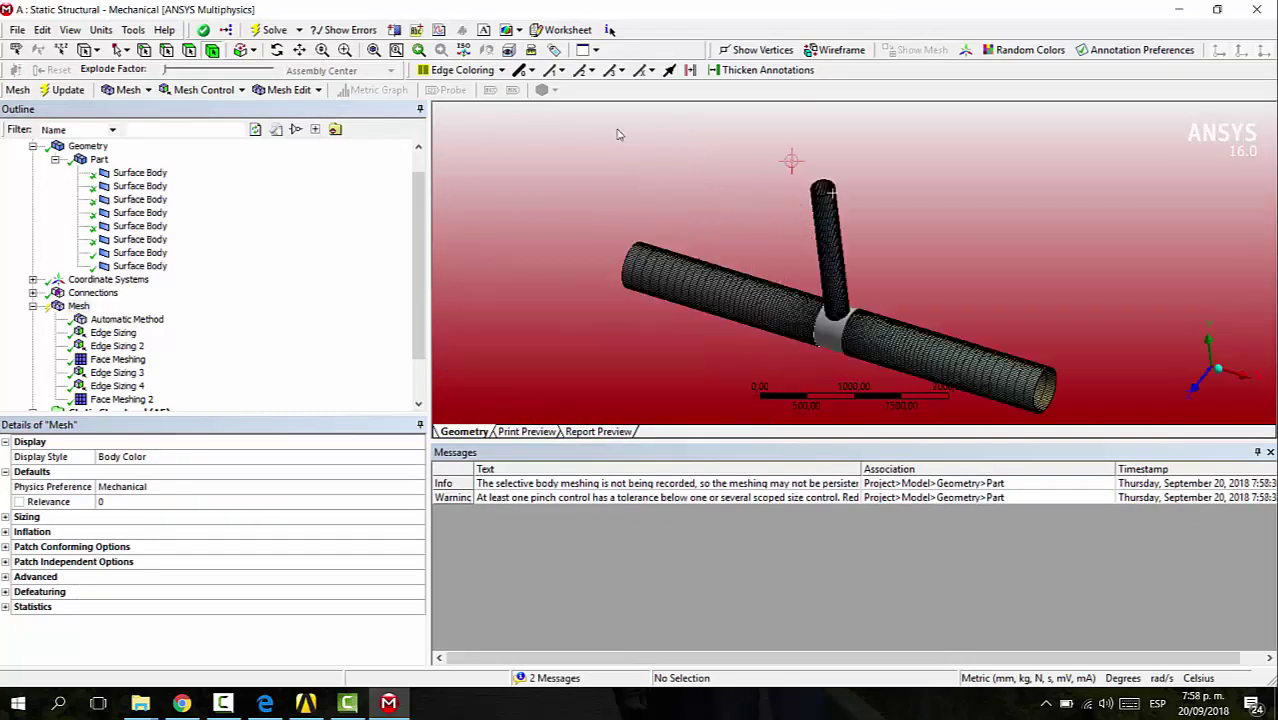
{"action": "scroll", "coordinate": [757, 256], "scroll_direction": "up", "scroll_amount": 3}
{"action": "mouse_move", "coordinate": [918, 390]}
{"action": "middle_mouse_down"}
{"action": "mouse_move", "coordinate": [943, 333]}
{"action": "mouse_move", "coordinate": [956, 334]}
{"action": "mouse_move", "coordinate": [873, 362]}
{"action": "middle_mouse_up"}
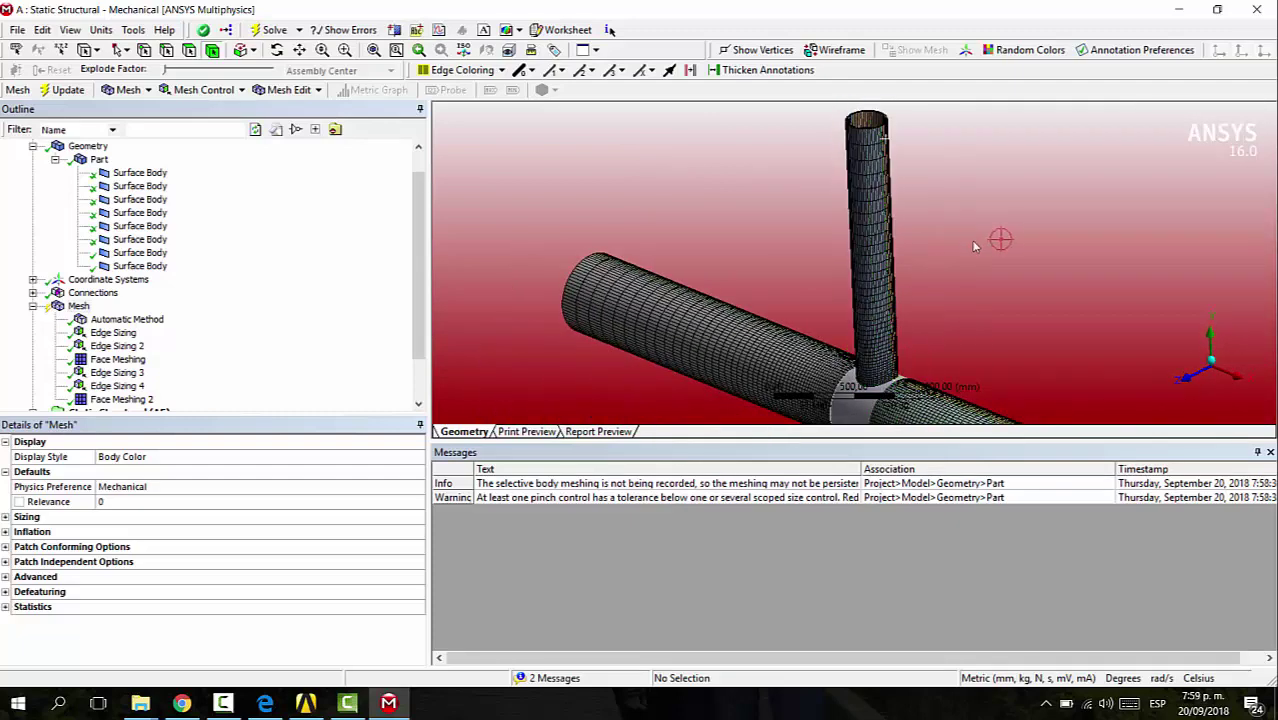
{"action": "middle_click_drag", "start_coordinate": [949, 276], "coordinate": [887, 199], "text": "ctrl"}
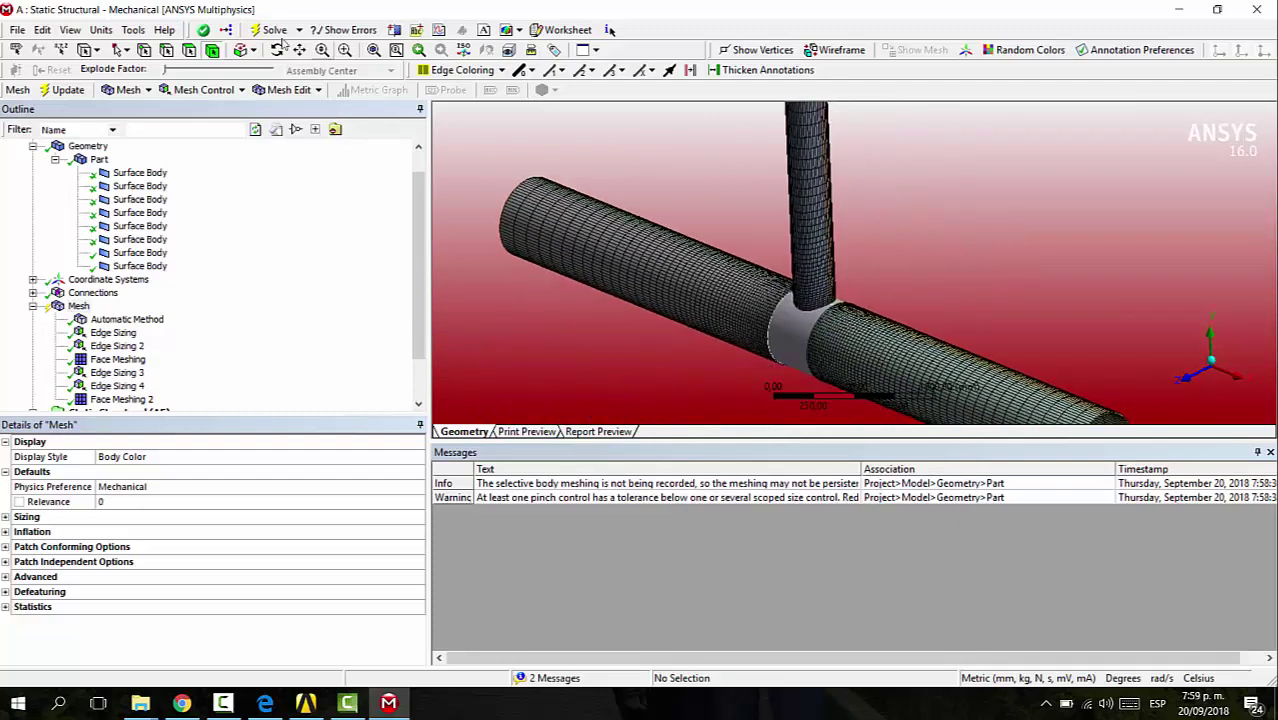
Insert a Method control scoped to the two central junction bodies and set the method to Triangles.
{"action": "left_click", "coordinate": [782, 338]}
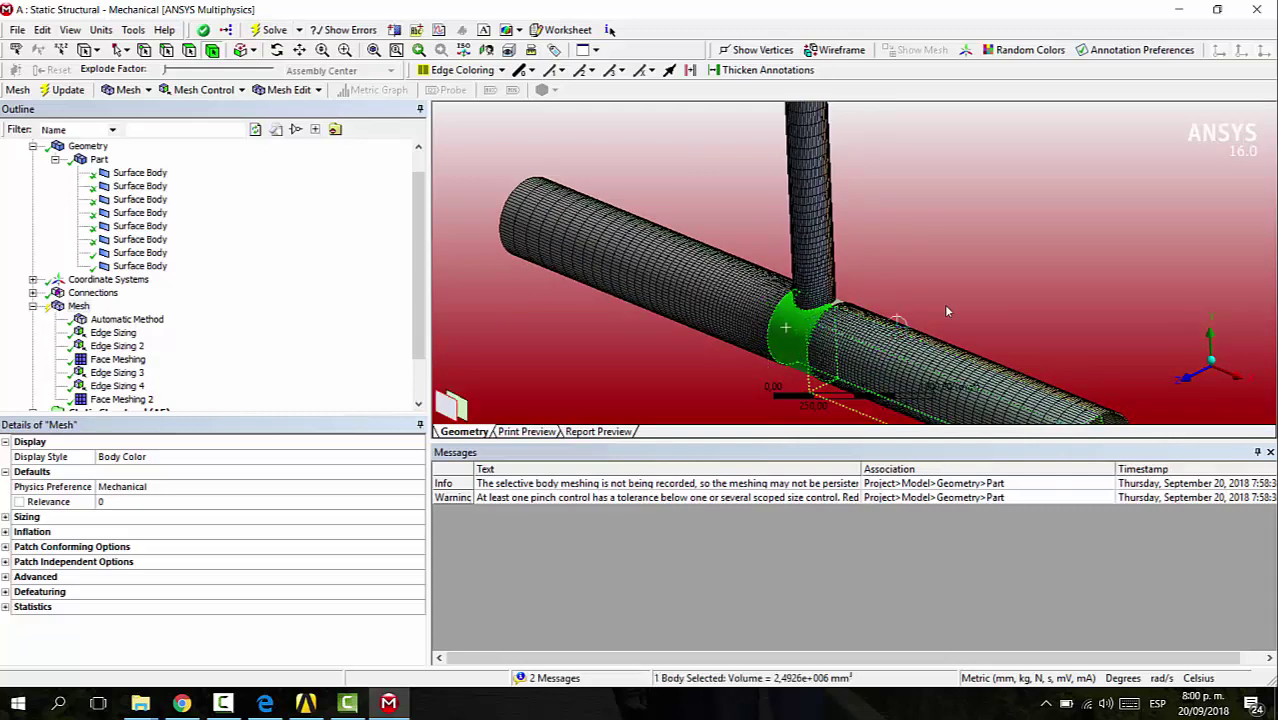
{"action": "middle_click_drag", "start_coordinate": [965, 305], "coordinate": [766, 291]}
{"action": "left_click", "coordinate": [892, 299], "text": "ctrl"}
{"action": "middle_click_drag", "start_coordinate": [887, 306], "coordinate": [1005, 278]}
{"action": "left_click", "coordinate": [204, 89]}
{"action": "left_click", "coordinate": [219, 111]}
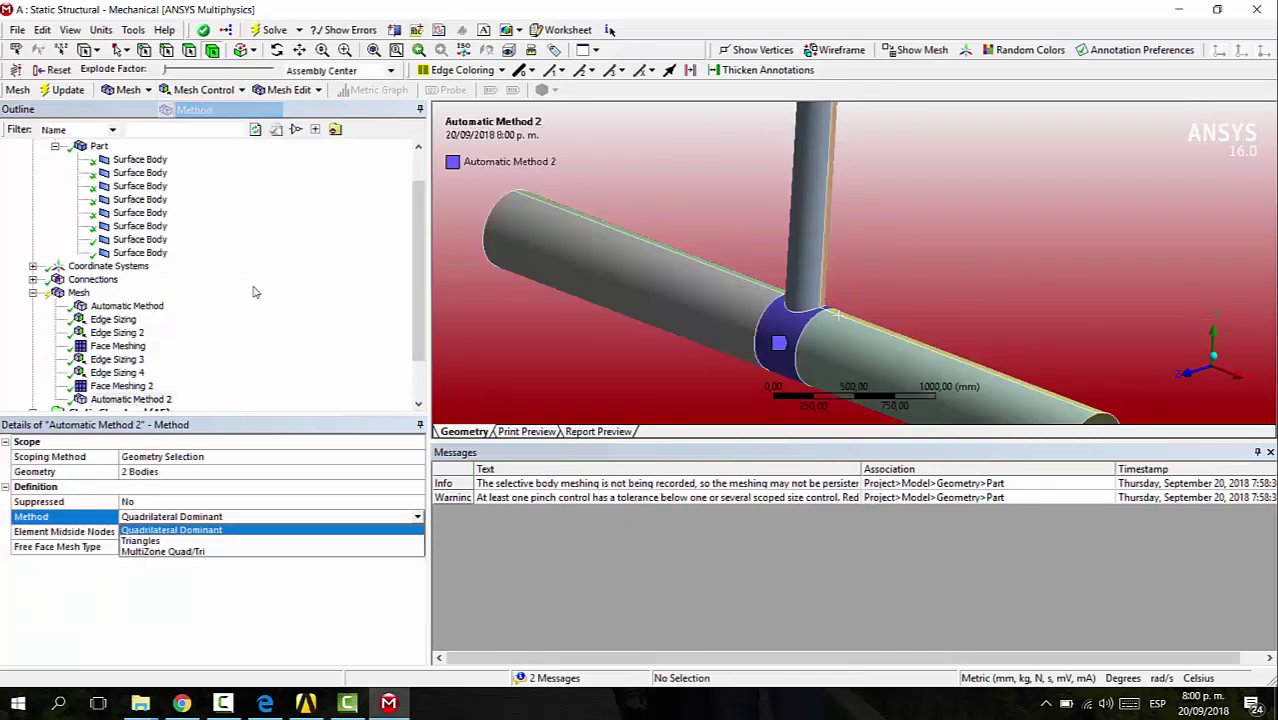
{"action": "left_click", "coordinate": [199, 540]}
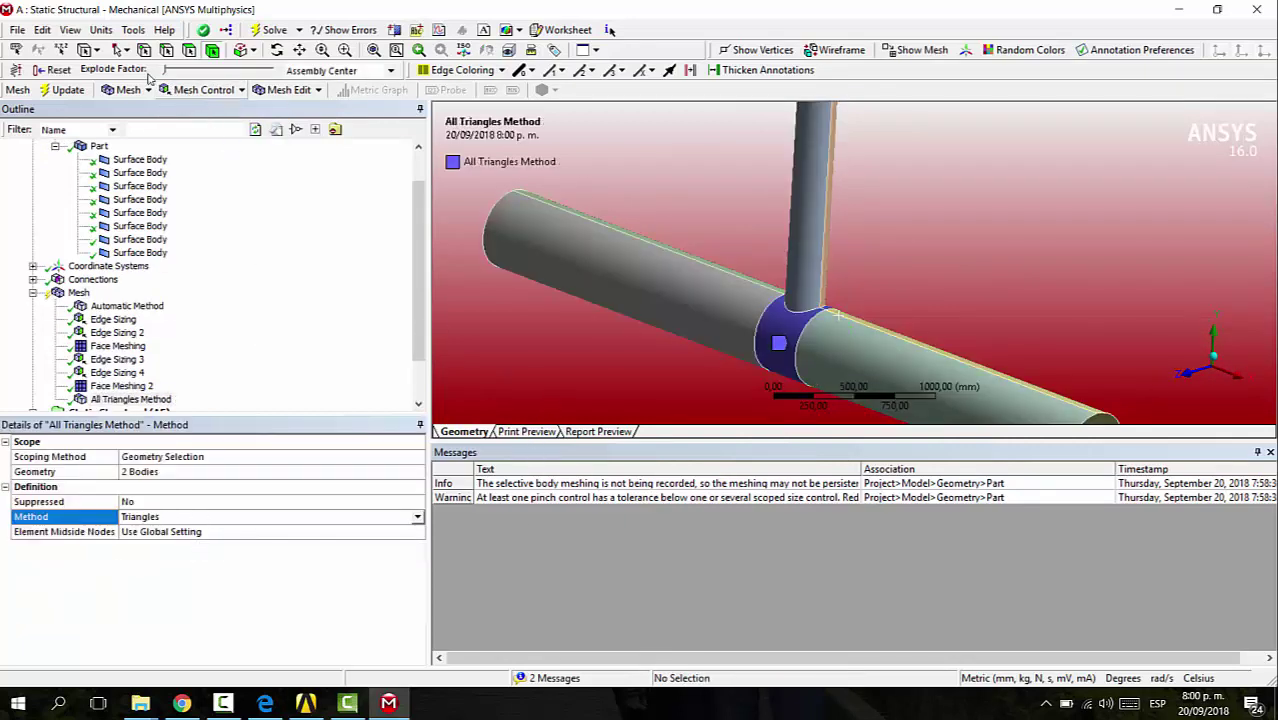
Insert a Sizing control scoped to the two branch intersection curves and the two short straight edges beside them on the junction.
{"action": "left_click", "coordinate": [204, 89]}
{"action": "left_click", "coordinate": [205, 147]}
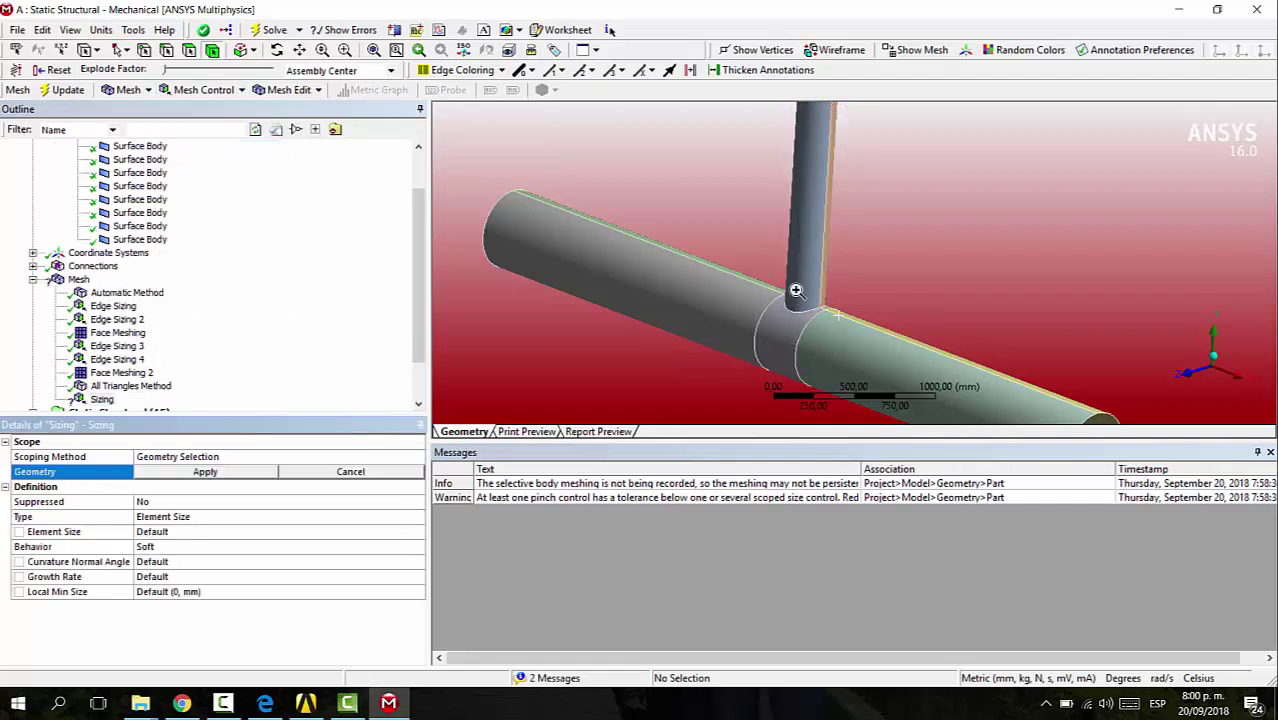
{"action": "right_click_drag", "start_coordinate": [796, 290], "coordinate": [857, 339]}
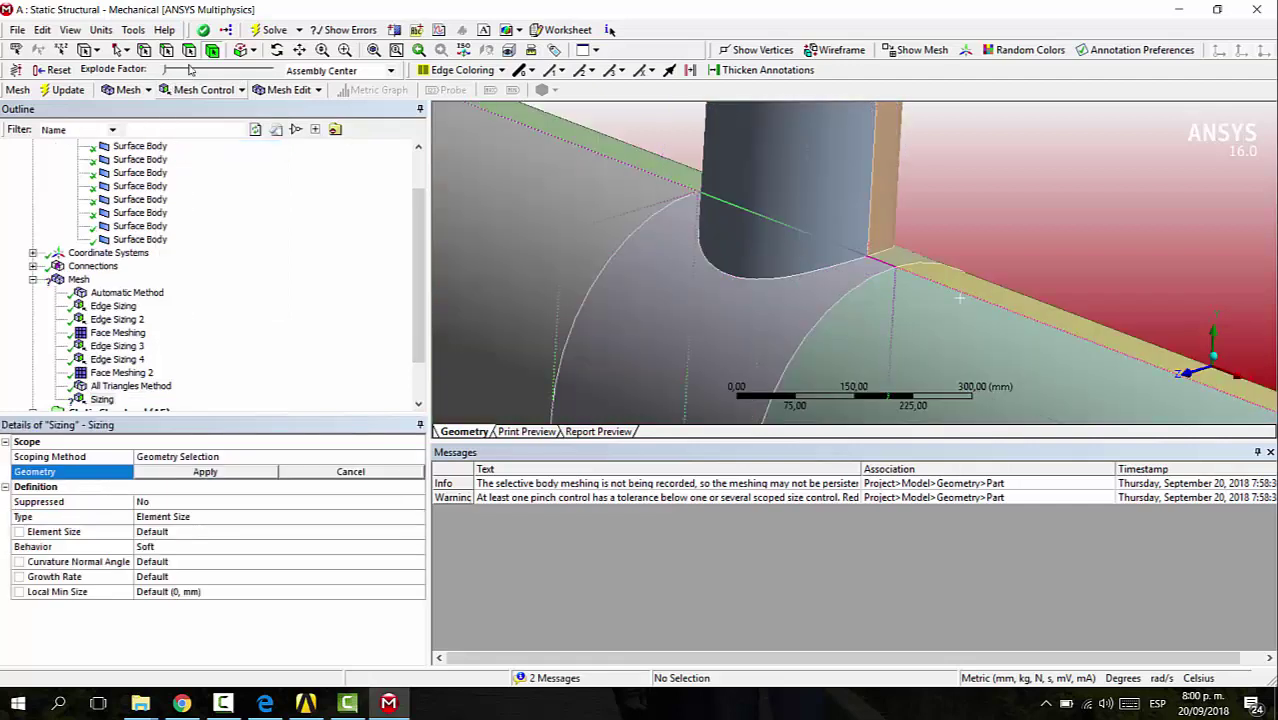
{"action": "left_click", "coordinate": [825, 276]}
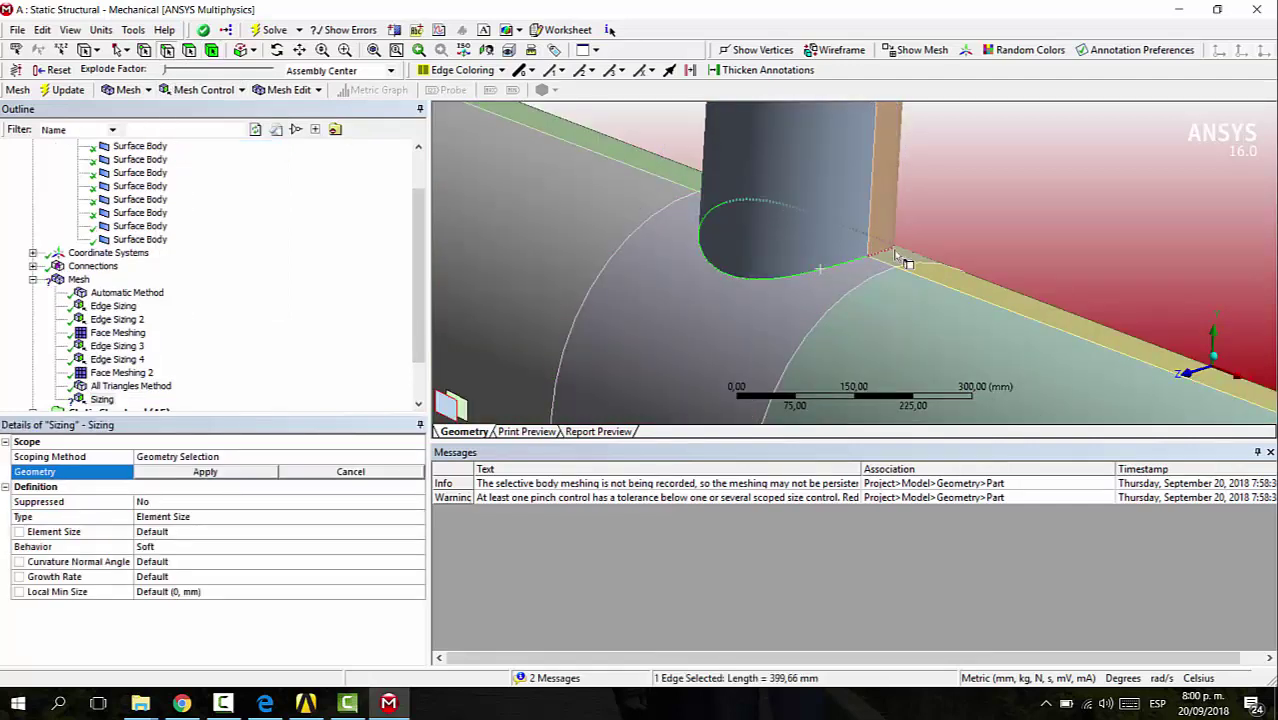
{"action": "left_click", "coordinate": [715, 205], "text": "ctrl"}
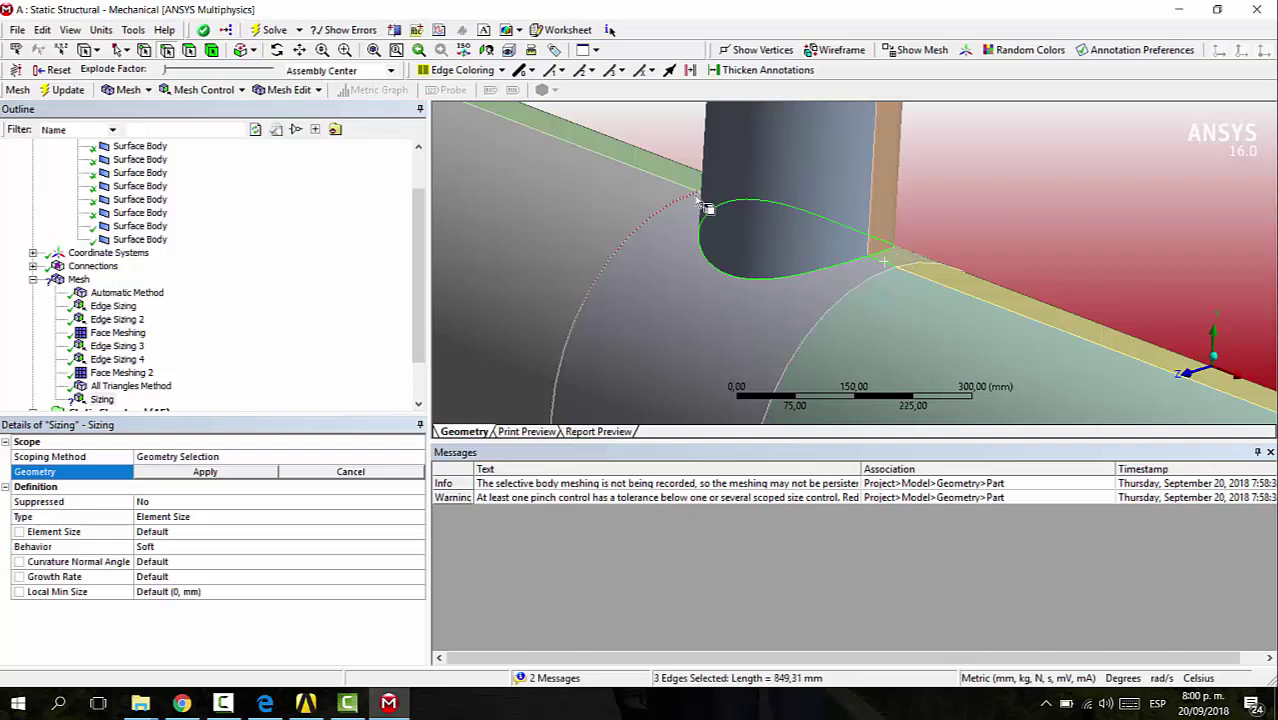
{"action": "middle_click_drag", "start_coordinate": [707, 206], "coordinate": [765, 248]}
{"action": "scroll", "coordinate": [765, 248], "scroll_direction": "down", "scroll_amount": 4}
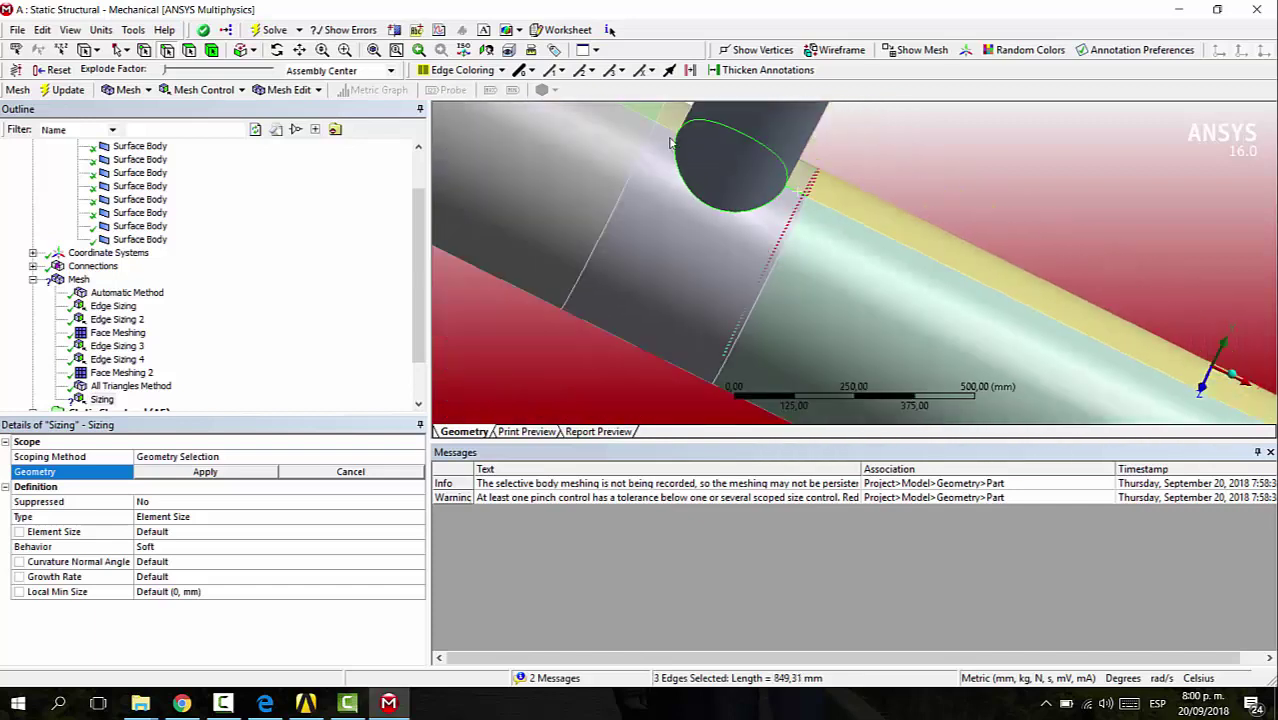
{"action": "middle_click_drag", "start_coordinate": [667, 143], "coordinate": [693, 200]}
{"action": "left_click", "coordinate": [686, 195]}
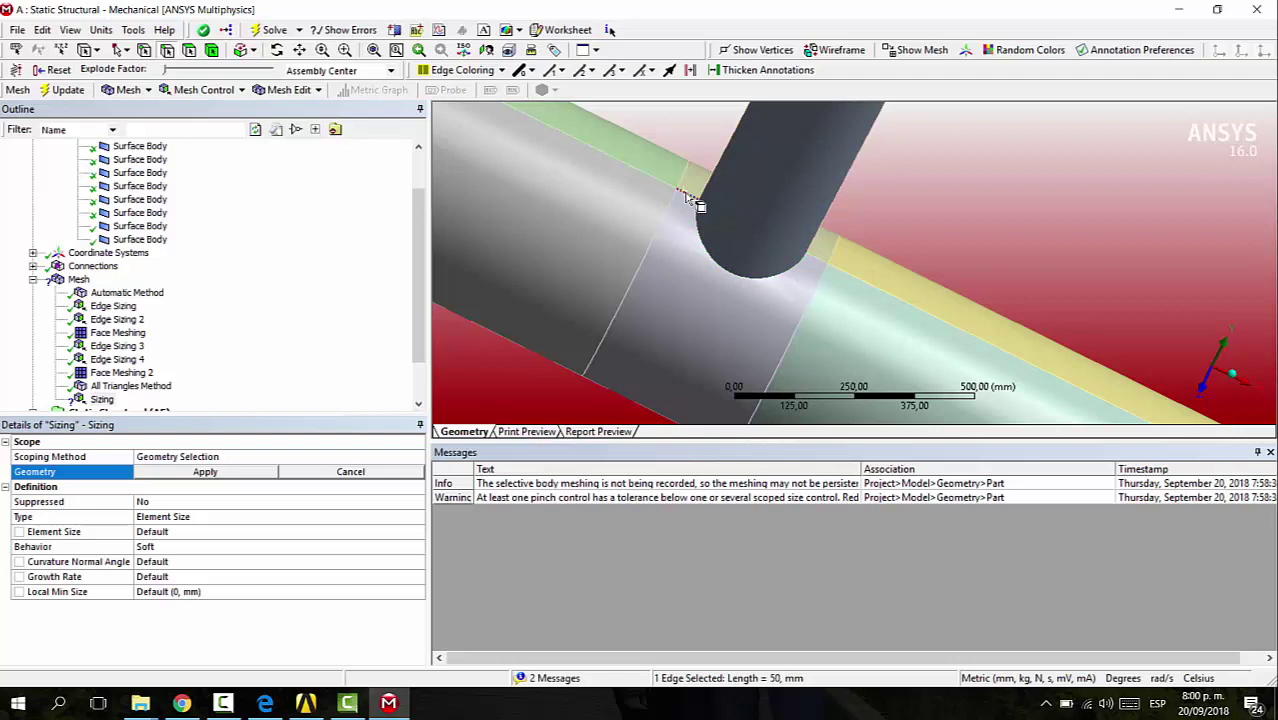
{"action": "left_click", "coordinate": [798, 252], "text": "ctrl"}
{"action": "middle_click_drag", "start_coordinate": [863, 213], "coordinate": [1009, 170]}
{"action": "left_click", "coordinate": [1026, 163], "text": "ctrl"}
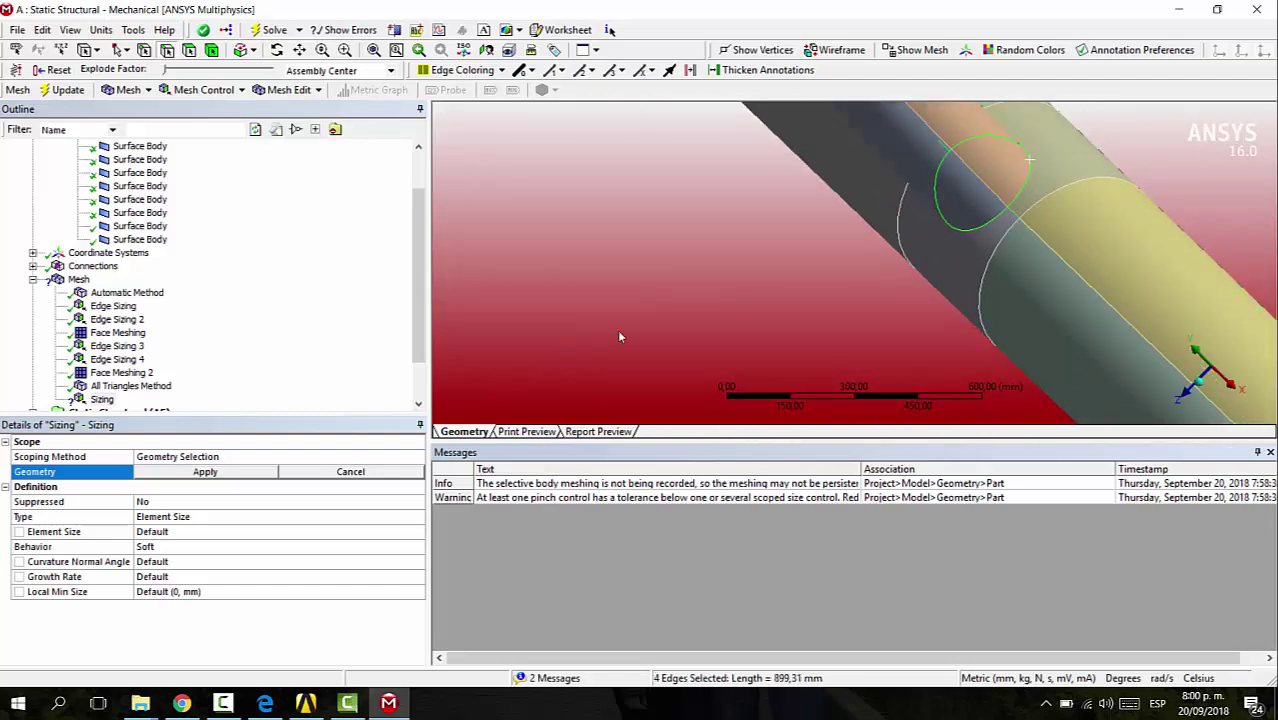
{"action": "middle_click_drag", "start_coordinate": [619, 337], "coordinate": [480, 403]}
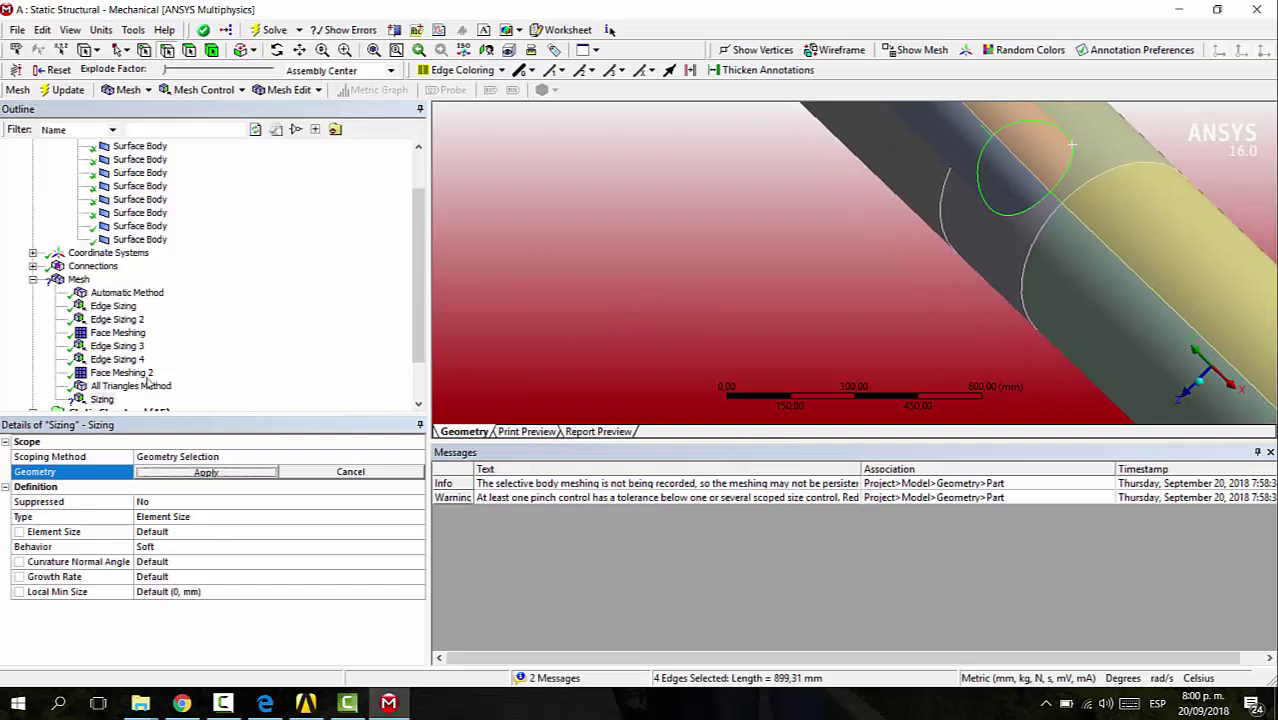
{"action": "left_click", "coordinate": [204, 472]}
Set the junction edge sizing's element size to 10 mm, update the mesh of the whole model and display it.
{"action": "left_click", "coordinate": [184, 534]}
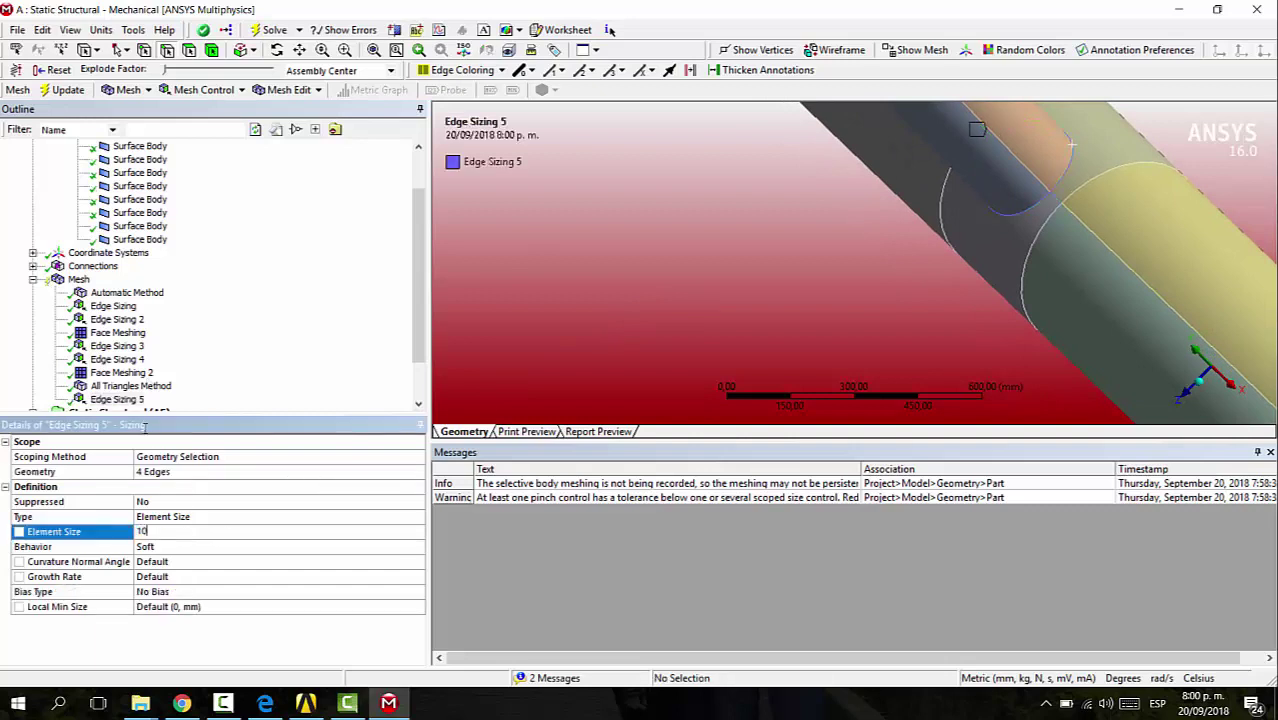
{"action": "scroll", "coordinate": [963, 391], "scroll_direction": "down", "scroll_amount": 2}
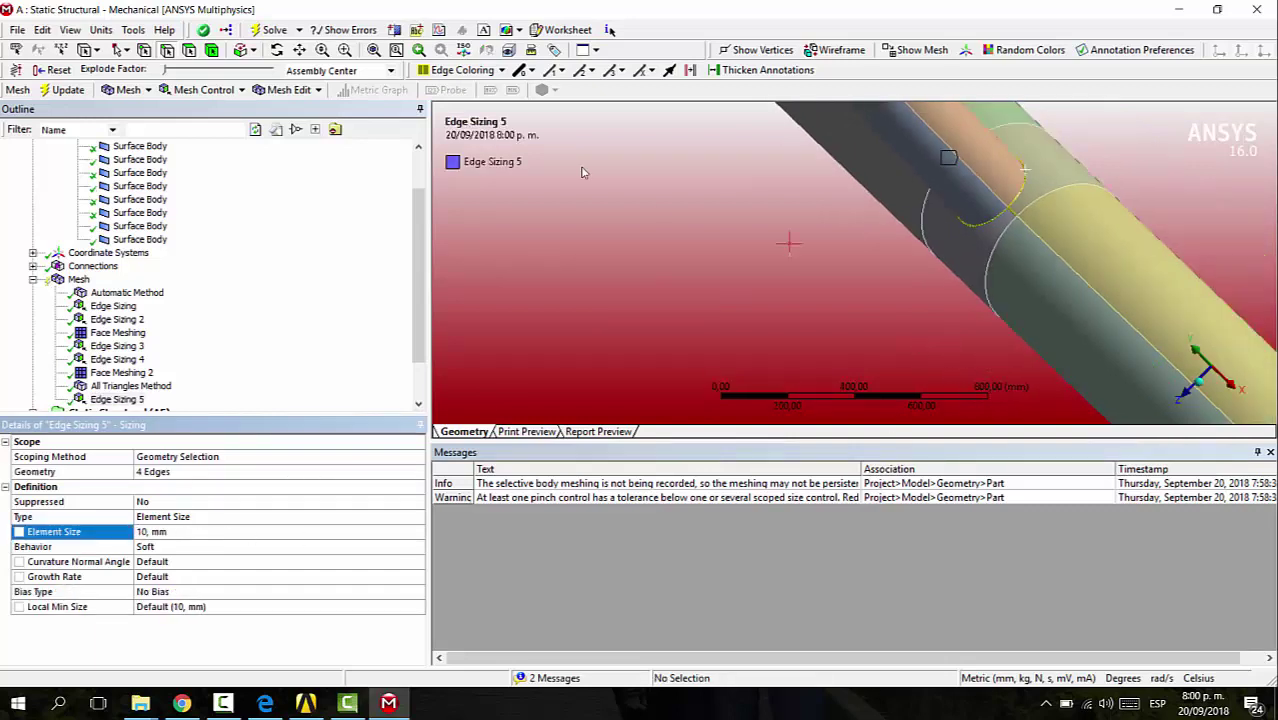
{"action": "left_click", "coordinate": [64, 90]}
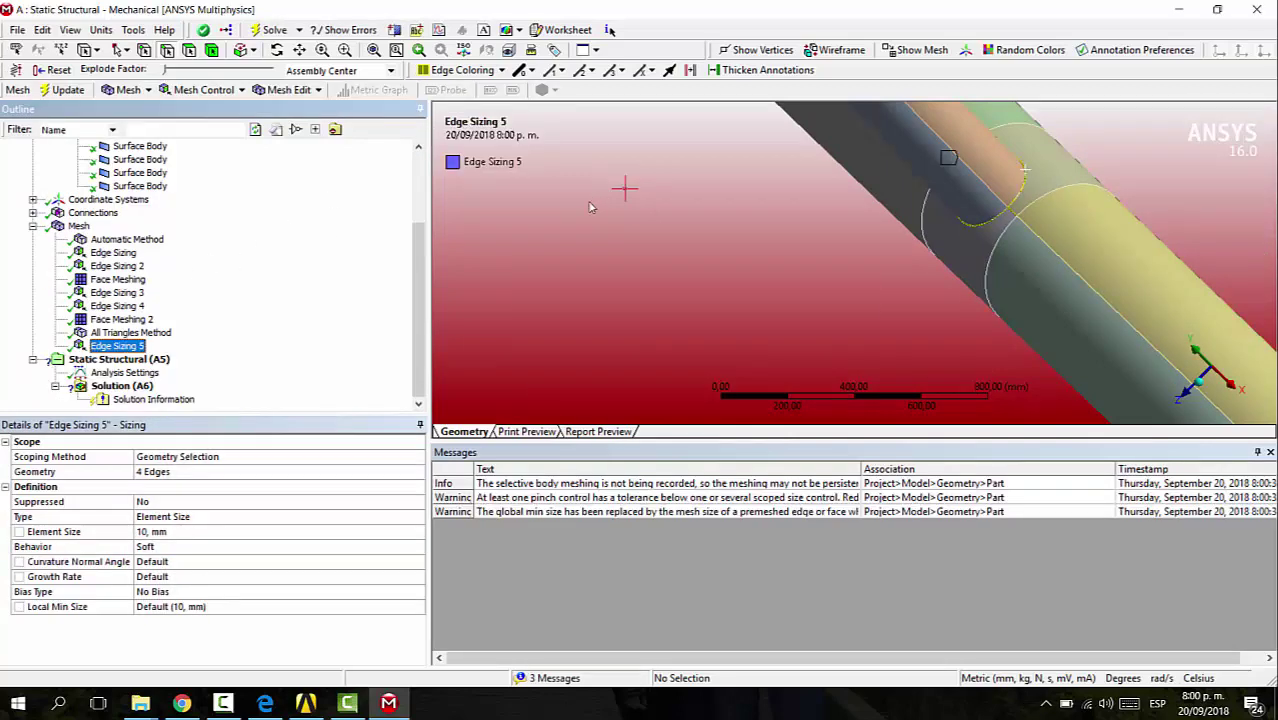
{"action": "left_click", "coordinate": [78, 226]}
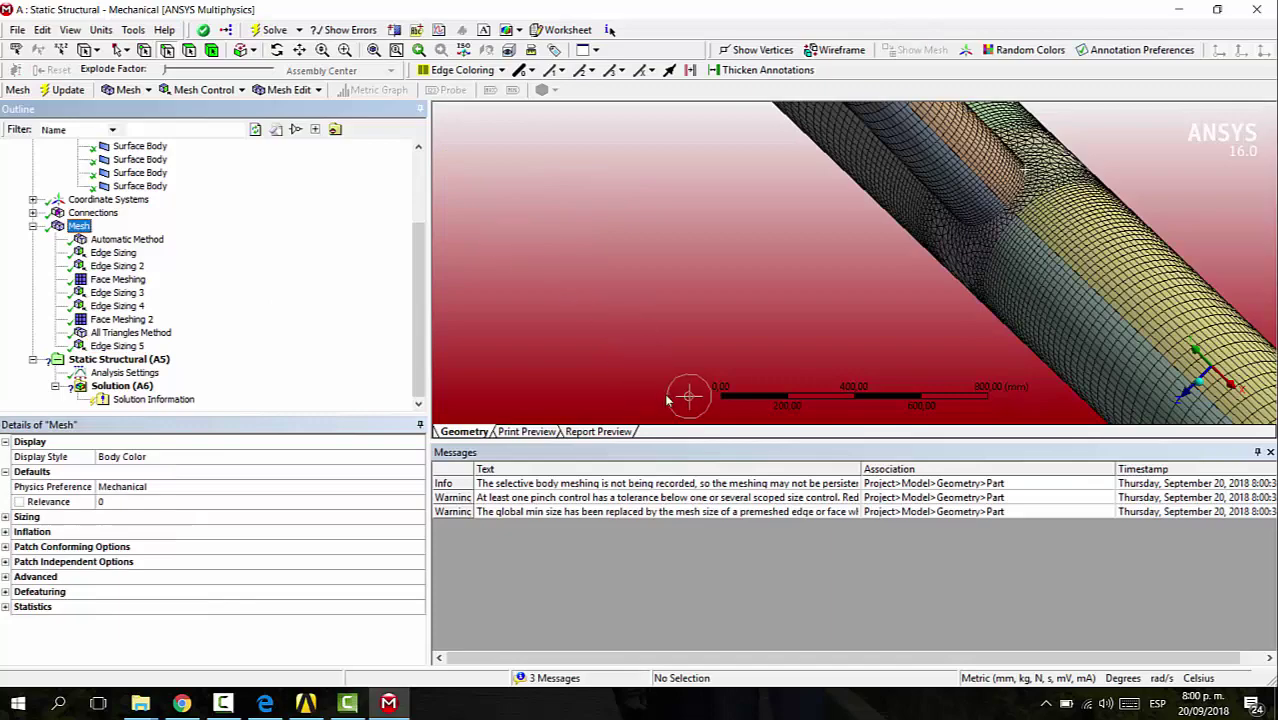
Close the Messages pane and examine the completed mesh along the pipes and around the junction.
{"action": "middle_click_drag", "start_coordinate": [688, 395], "coordinate": [755, 351]}
{"action": "scroll", "coordinate": [735, 378], "scroll_direction": "down", "scroll_amount": 3}
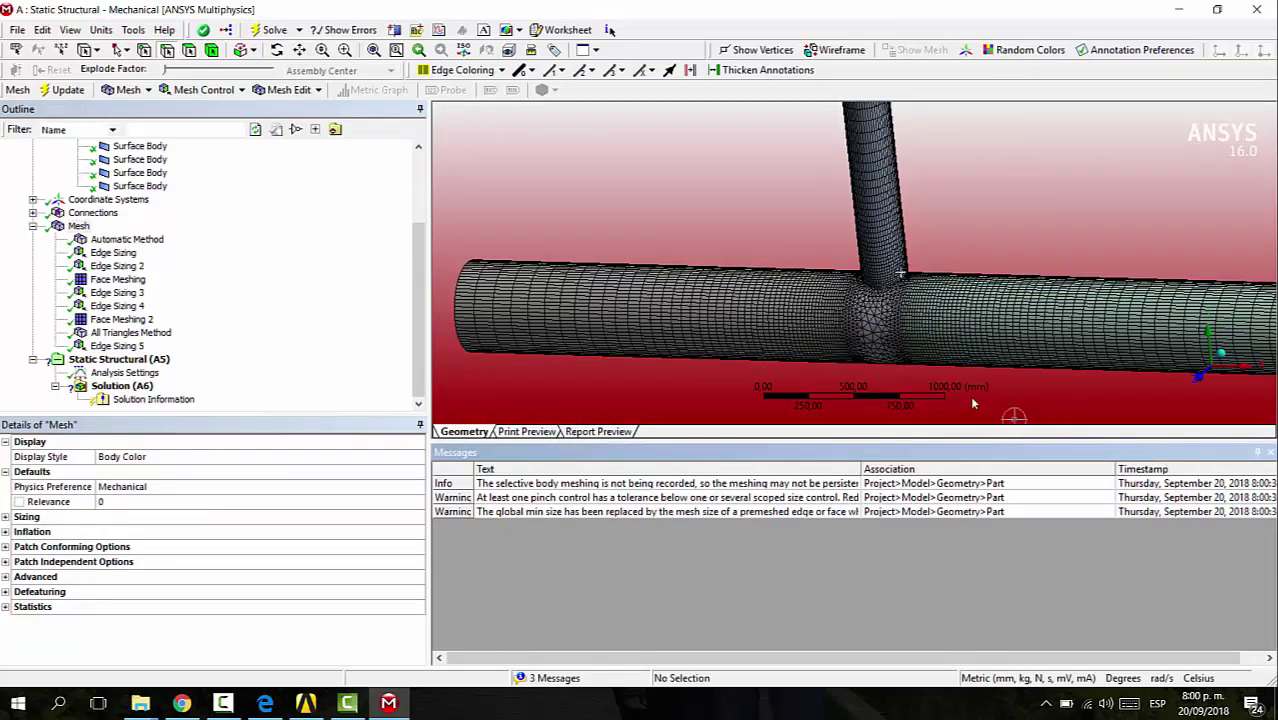
{"action": "left_click", "coordinate": [1271, 453]}
{"action": "scroll", "coordinate": [793, 371], "scroll_direction": "down", "scroll_amount": 5}
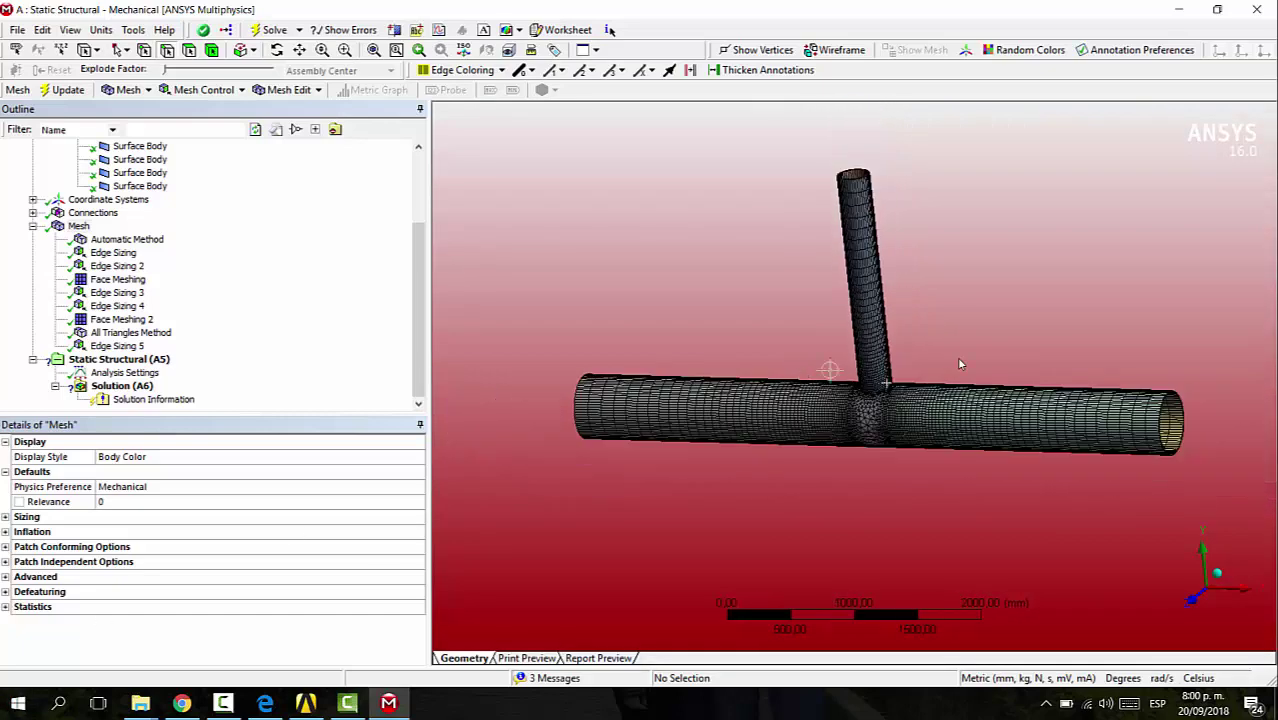
{"action": "middle_click_drag", "start_coordinate": [1038, 349], "coordinate": [966, 373]}
{"action": "scroll", "coordinate": [961, 480], "scroll_direction": "up", "scroll_amount": 4}
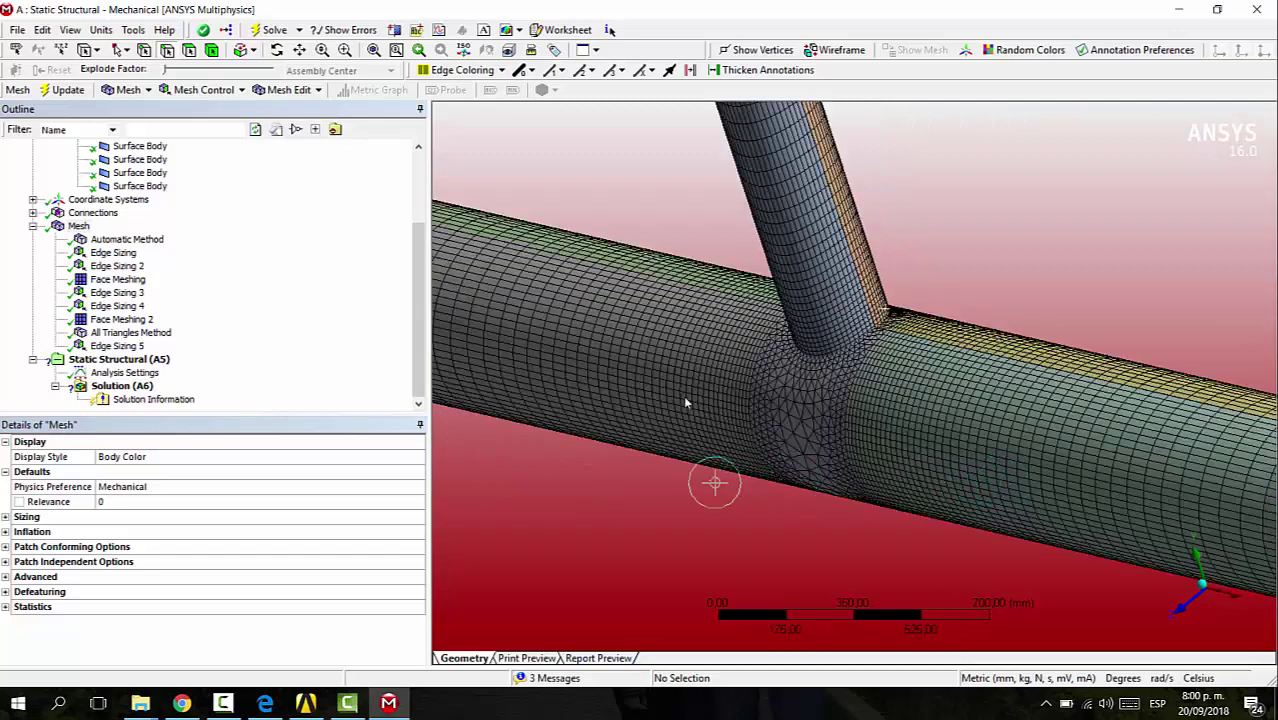
{"action": "scroll", "coordinate": [918, 294], "scroll_direction": "down", "scroll_amount": 2}
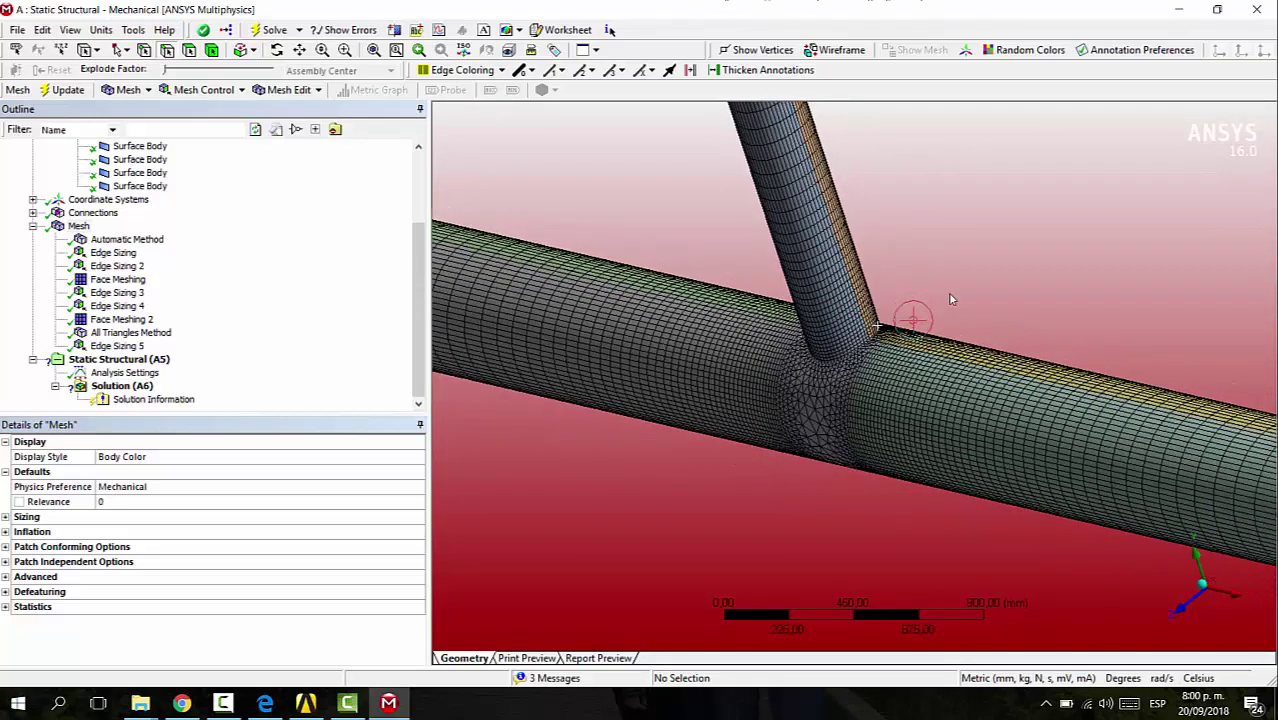
{"action": "scroll", "coordinate": [985, 235], "scroll_direction": "down", "scroll_amount": 1}
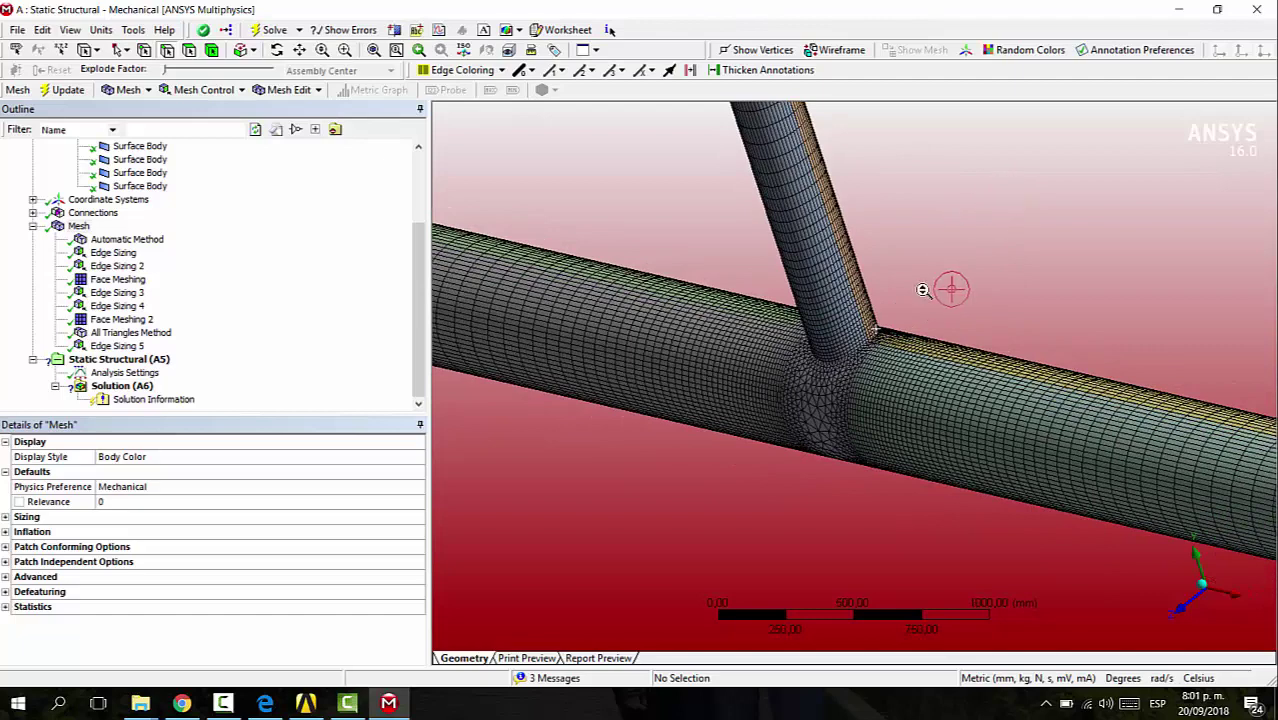
{"action": "scroll", "coordinate": [925, 290], "scroll_direction": "down", "scroll_amount": 1}
{"action": "scroll", "coordinate": [910, 313], "scroll_direction": "down", "scroll_amount": 1}
{"action": "scroll", "coordinate": [170, 250], "scroll_direction": "up", "scroll_amount": 2}
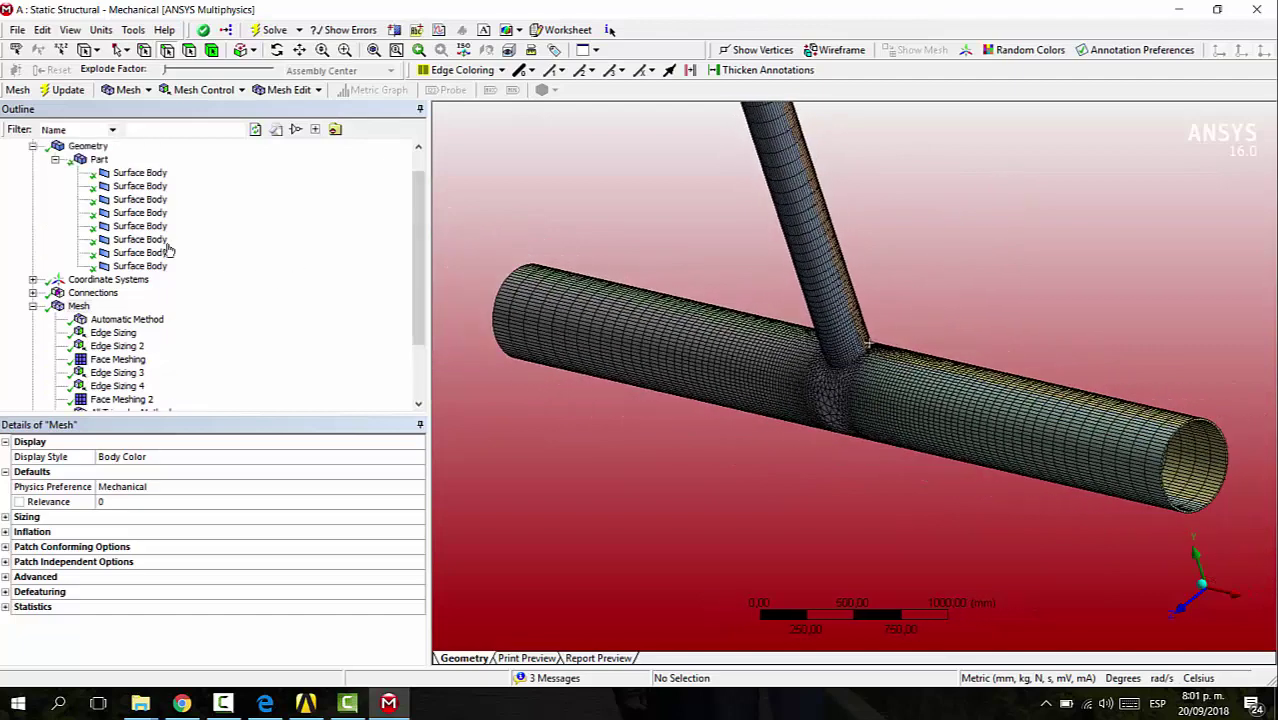
Inspect the first surface body in the geometry from both ends and set its offset type to Top.
{"action": "left_click", "coordinate": [142, 176]}
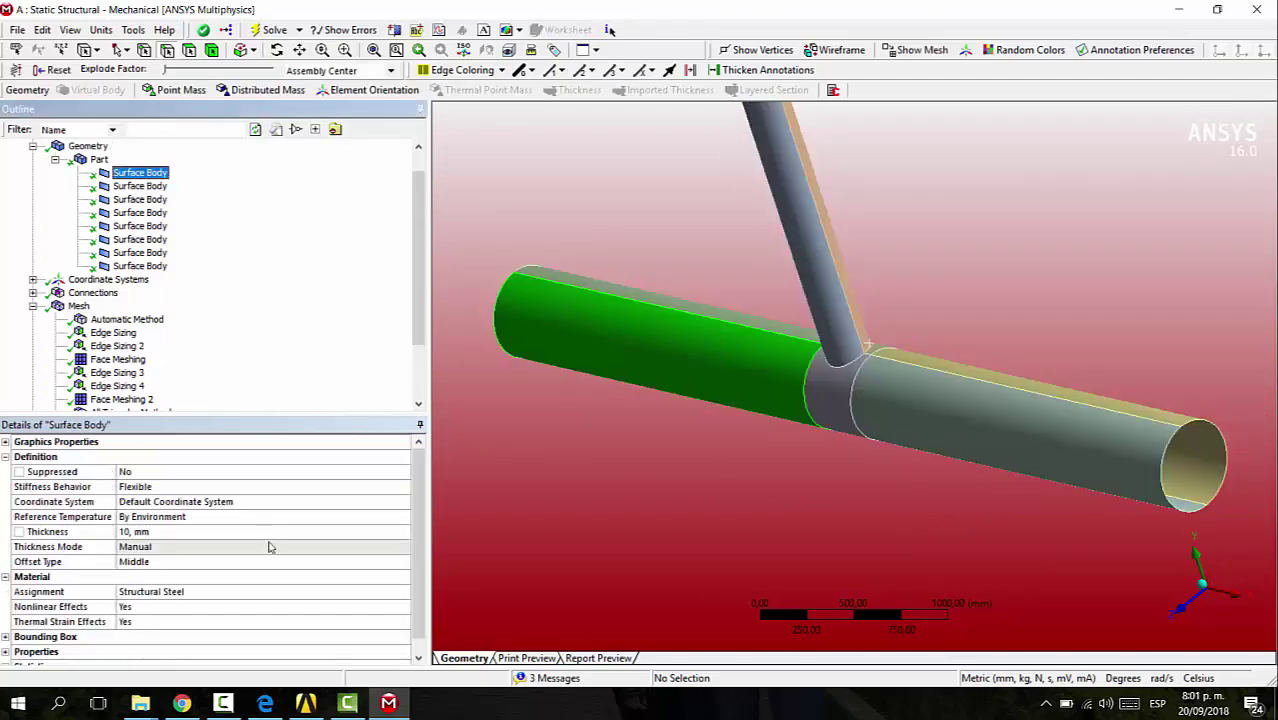
{"action": "left_click", "coordinate": [158, 562]}
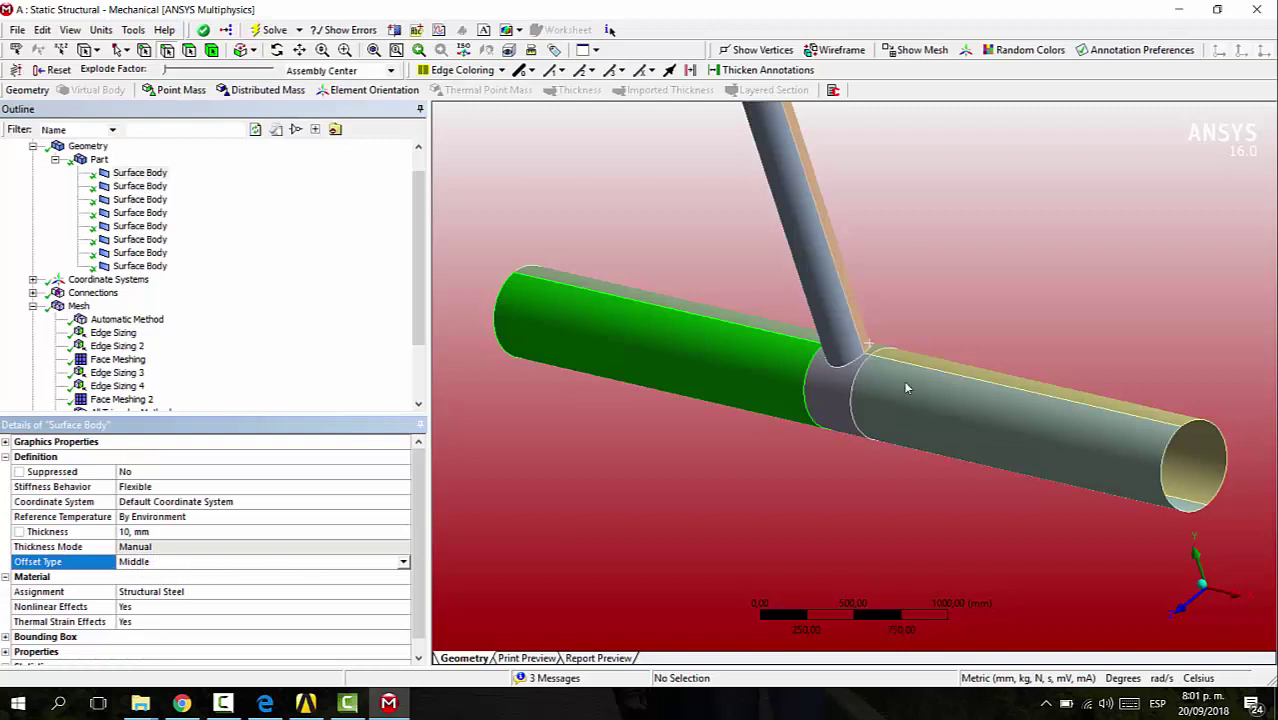
{"action": "middle_click_drag", "start_coordinate": [608, 362], "coordinate": [776, 359]}
{"action": "right_click_drag", "start_coordinate": [712, 330], "coordinate": [916, 482]}
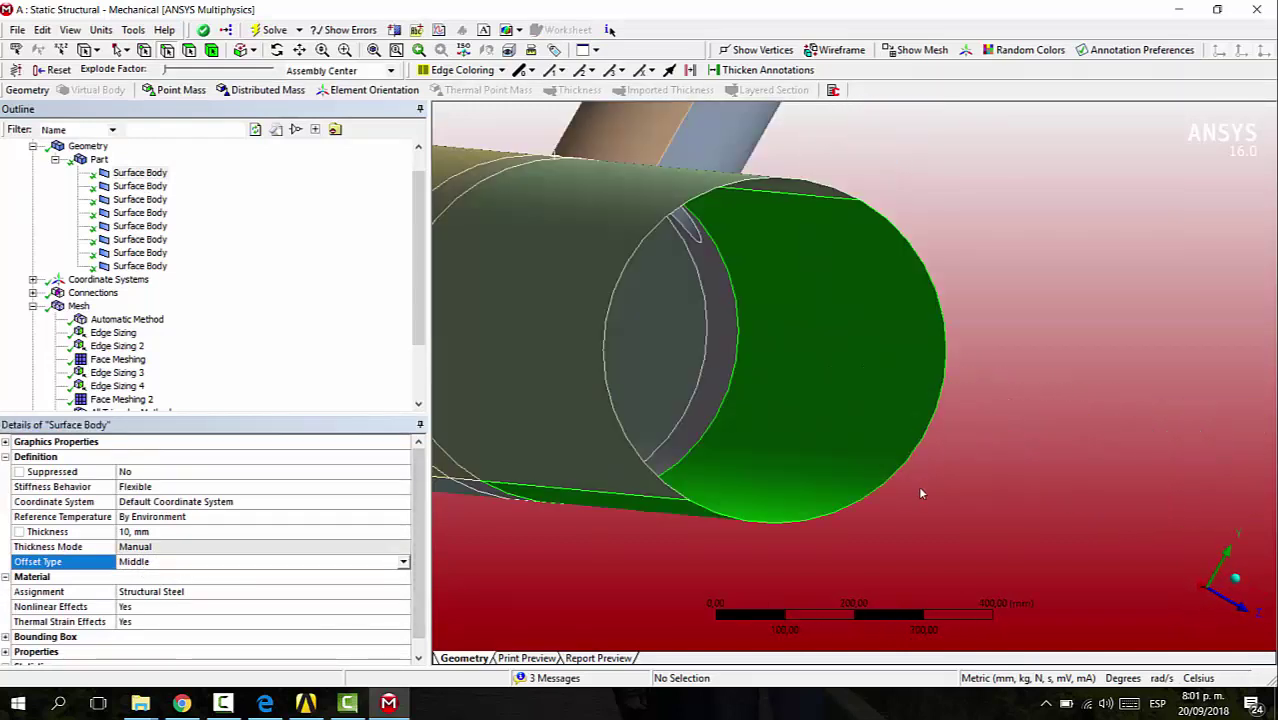
{"action": "middle_click_drag", "start_coordinate": [930, 400], "coordinate": [898, 430]}
{"action": "scroll", "coordinate": [898, 430], "scroll_direction": "down", "scroll_amount": 4}
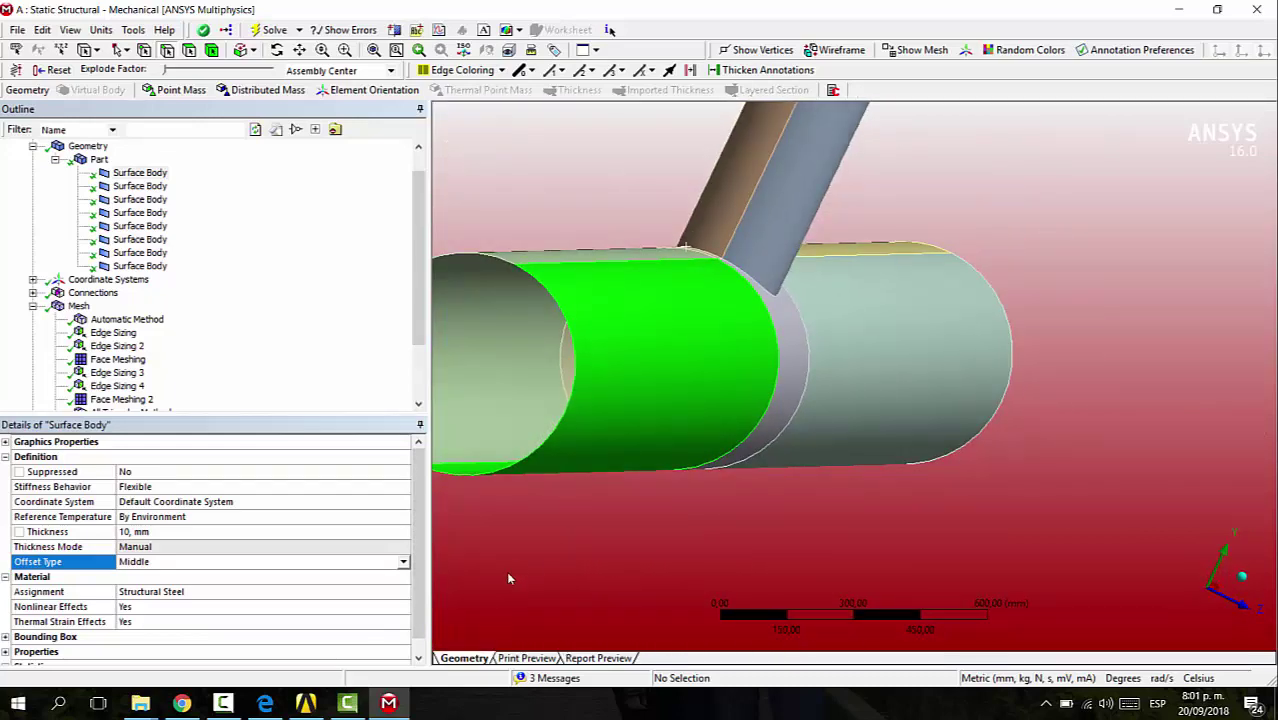
{"action": "middle_click_drag", "start_coordinate": [517, 502], "coordinate": [568, 504]}
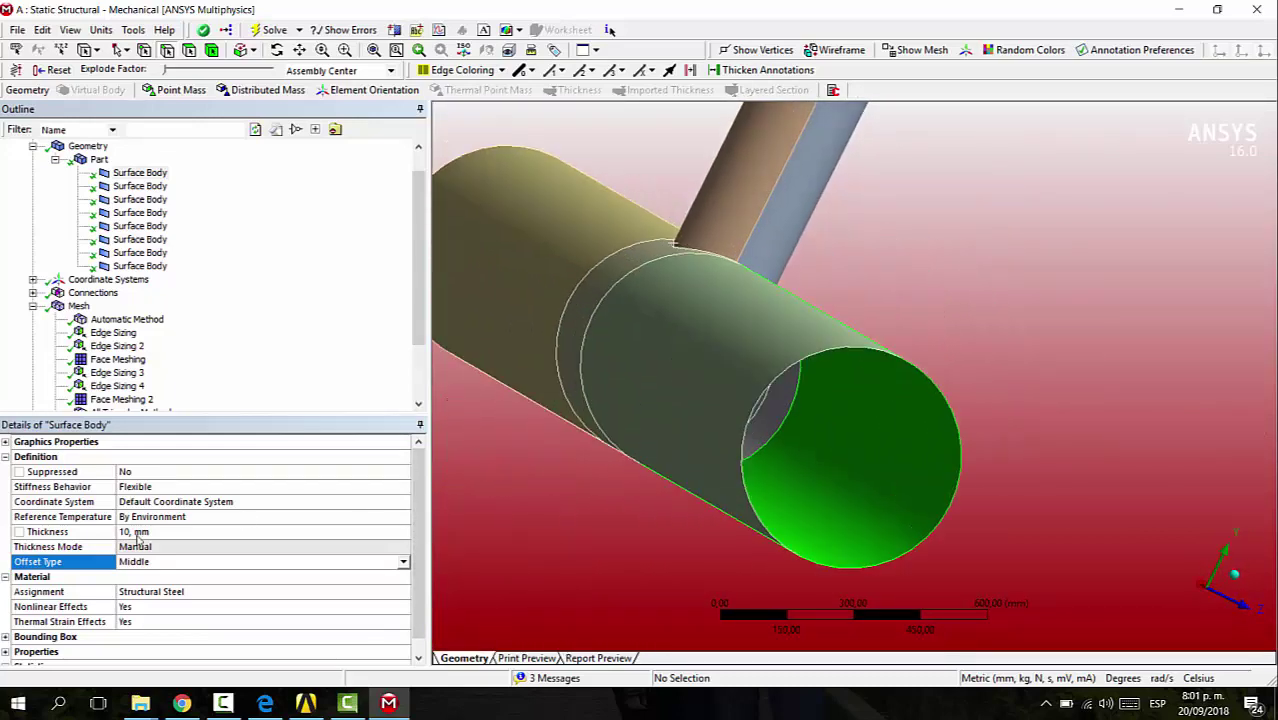
{"action": "left_click", "coordinate": [403, 566]}
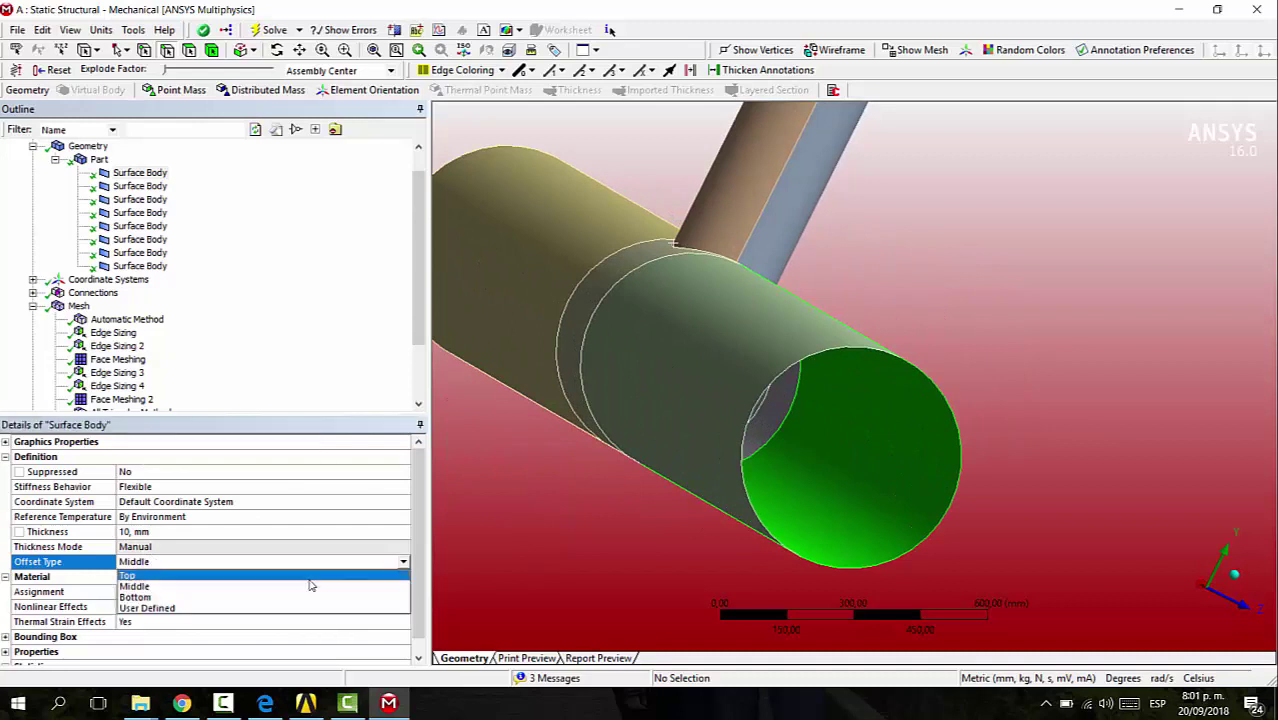
{"action": "left_click", "coordinate": [250, 573]}
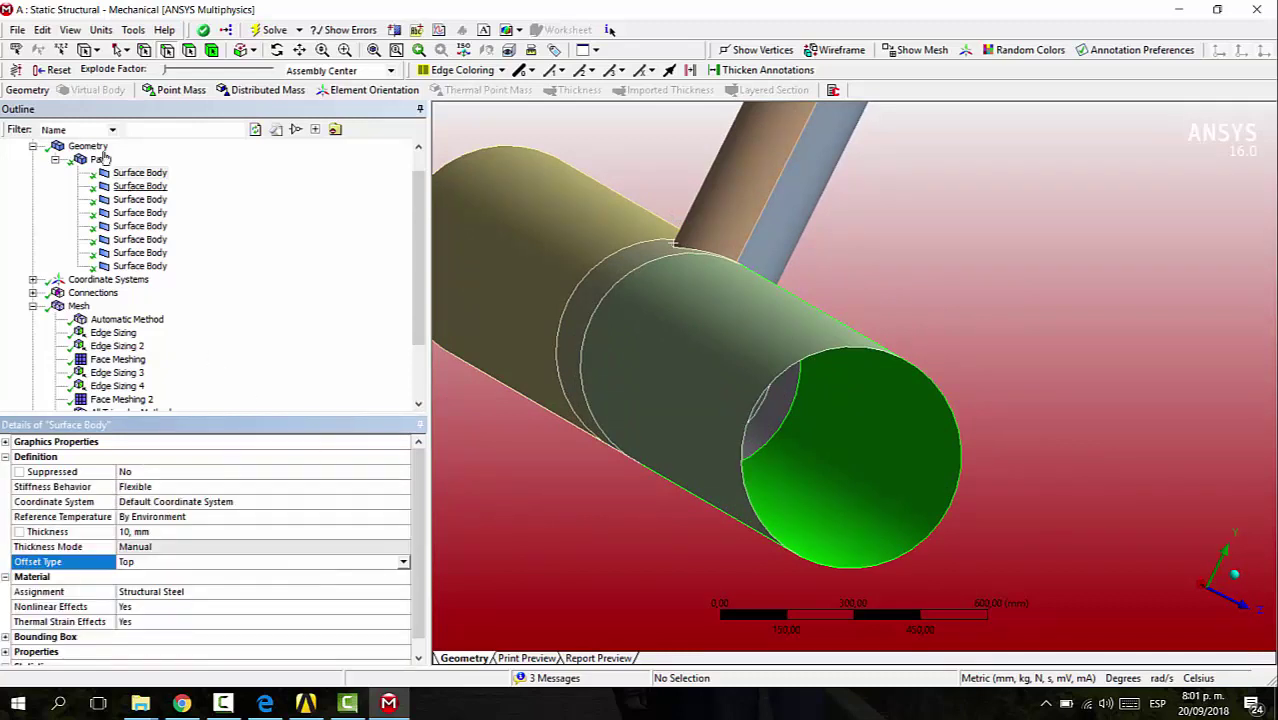
Select all eight surface bodies, set their shell offset type to Top, and collapse the Geometry branch.
{"action": "left_click", "coordinate": [142, 187]}
{"action": "left_click", "coordinate": [140, 173]}
{"action": "left_click", "coordinate": [140, 186], "text": "ctrl"}
{"action": "left_click", "coordinate": [140, 200], "text": "ctrl"}
{"action": "left_click", "coordinate": [140, 213], "text": "ctrl"}
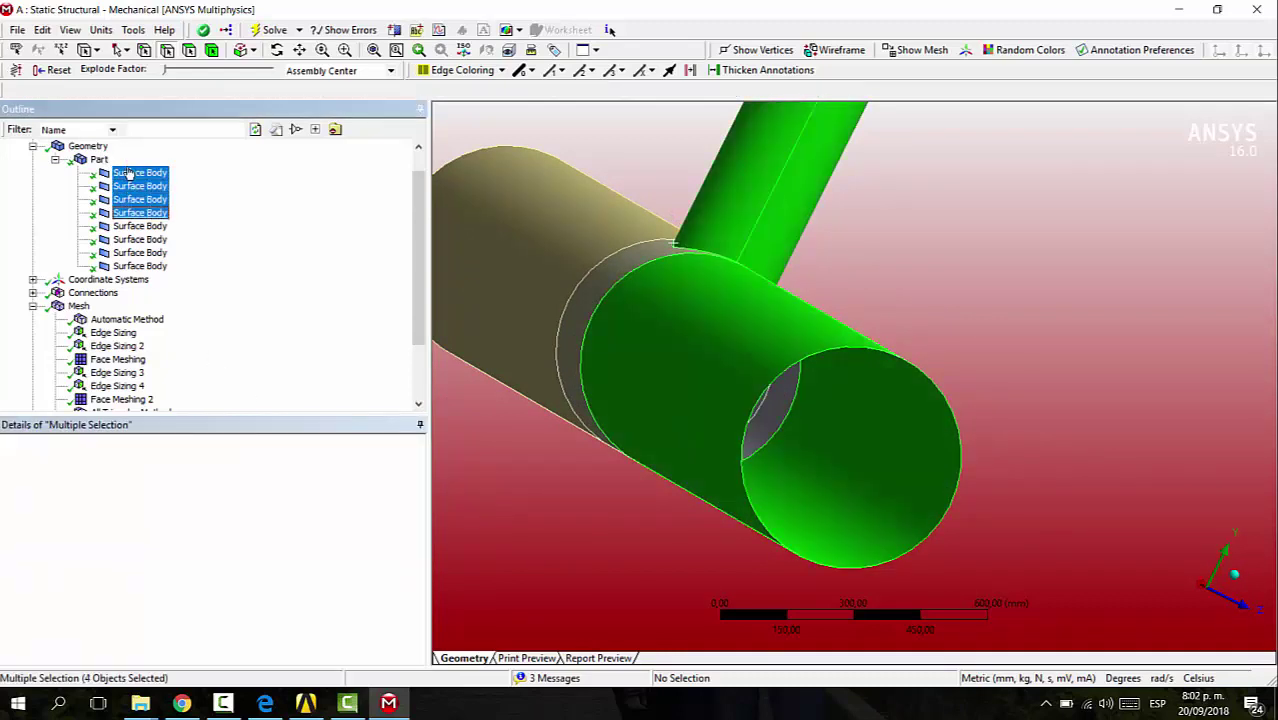
{"action": "left_click", "coordinate": [140, 266], "text": "shift"}
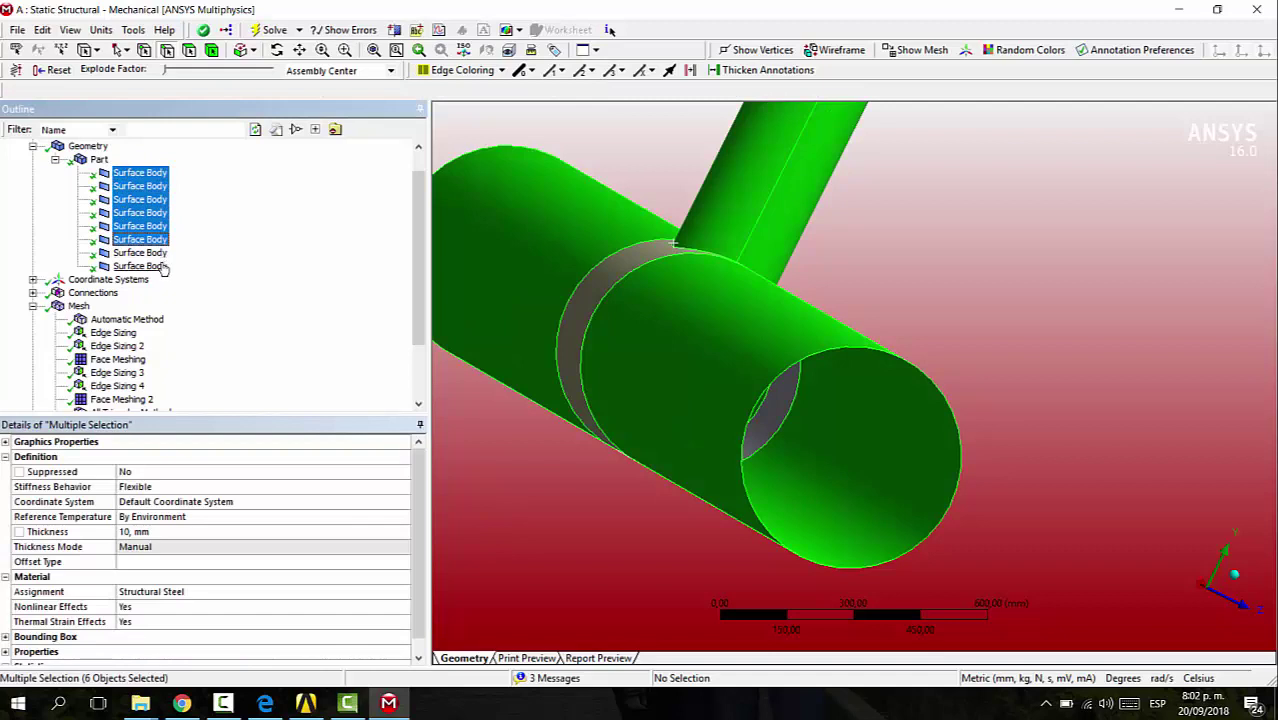
{"action": "left_click", "coordinate": [207, 547]}
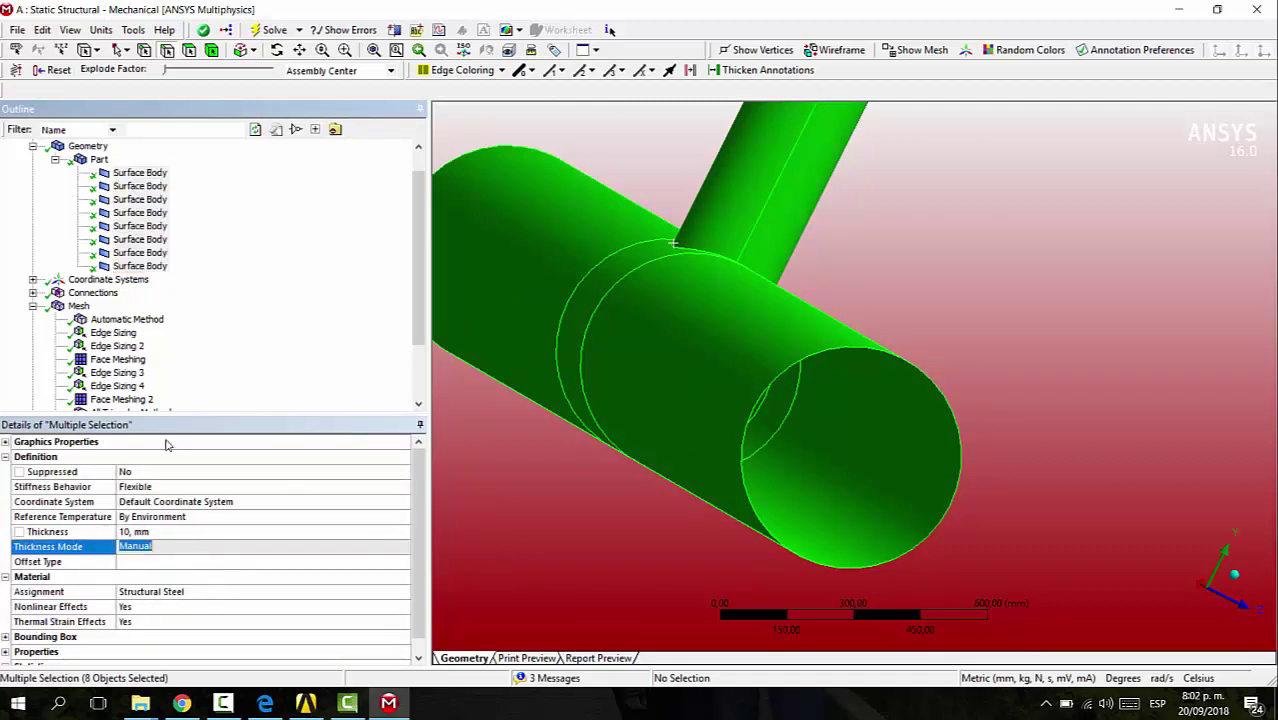
{"action": "left_click", "coordinate": [222, 563]}
{"action": "left_click", "coordinate": [362, 563]}
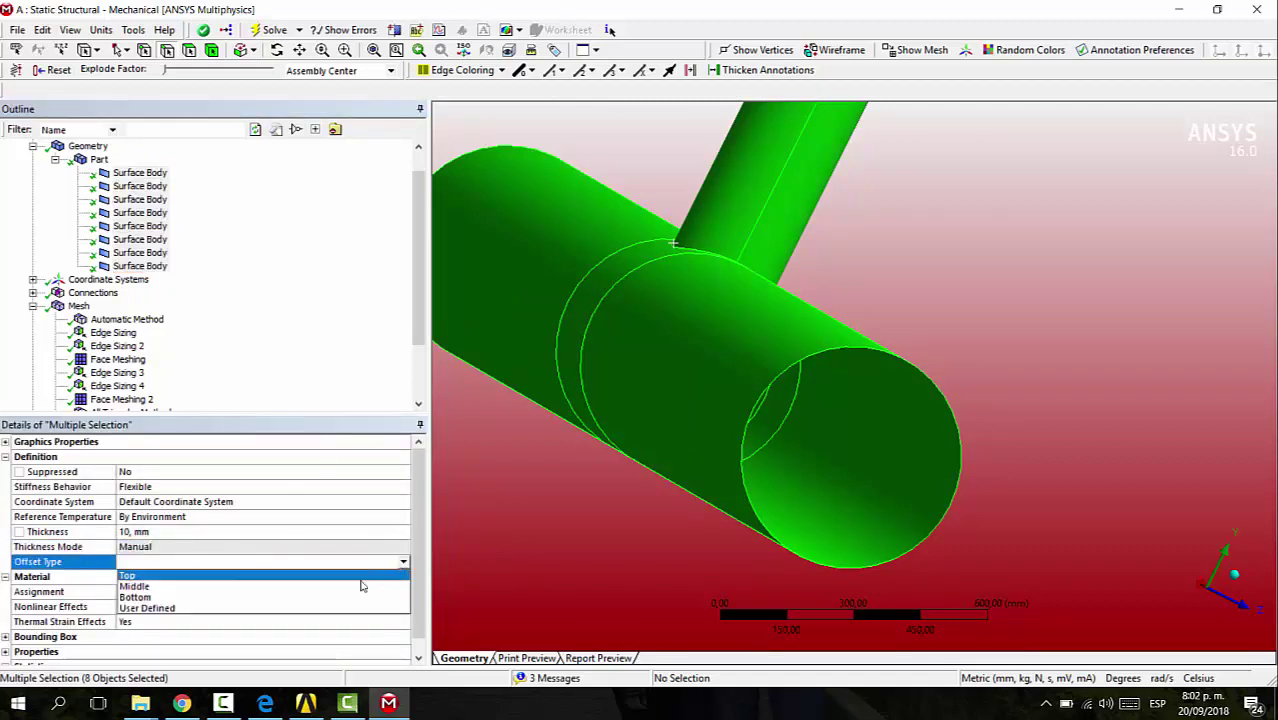
{"action": "left_click", "coordinate": [384, 548]}
{"action": "left_click", "coordinate": [362, 562]}
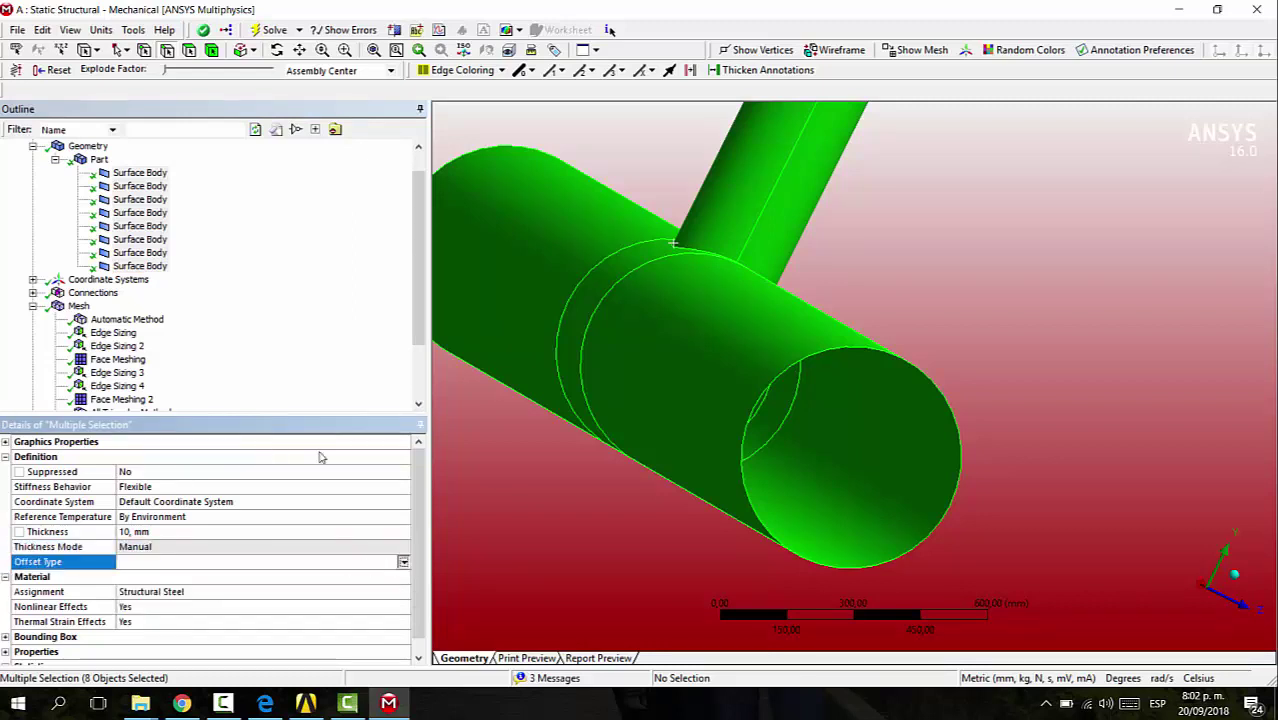
{"action": "left_click", "coordinate": [307, 576]}
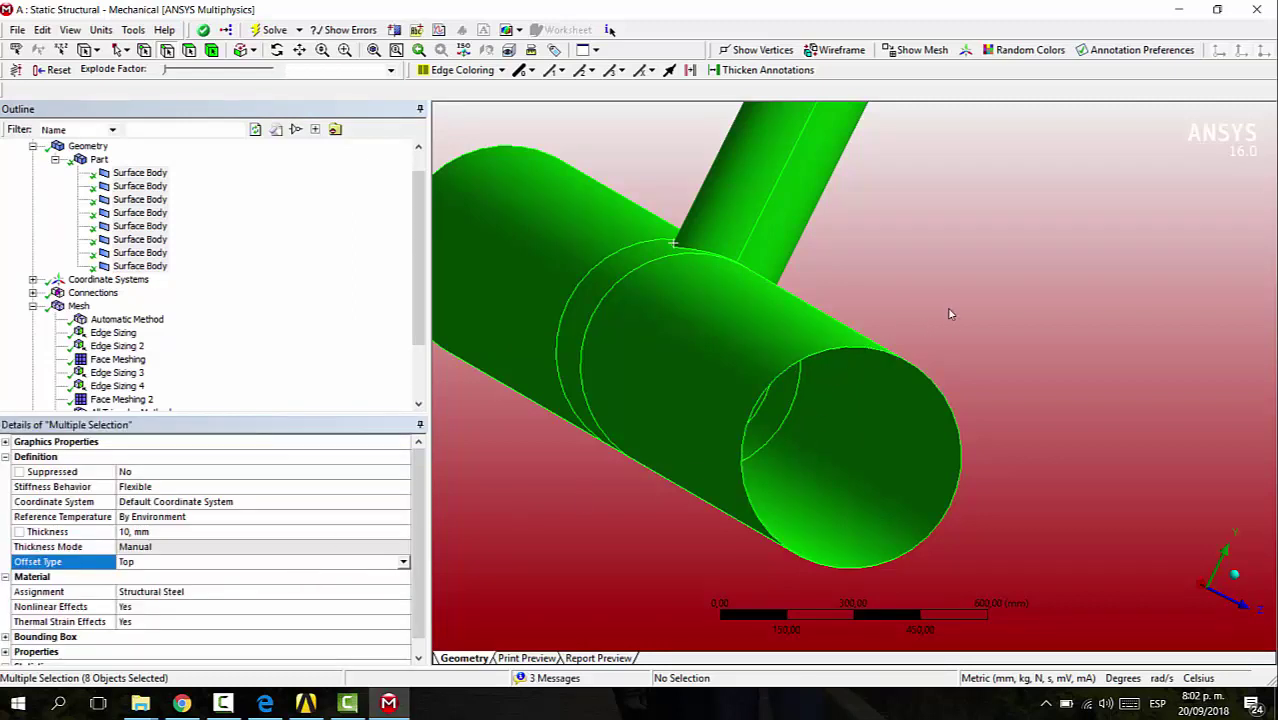
{"action": "left_click", "coordinate": [99, 160]}
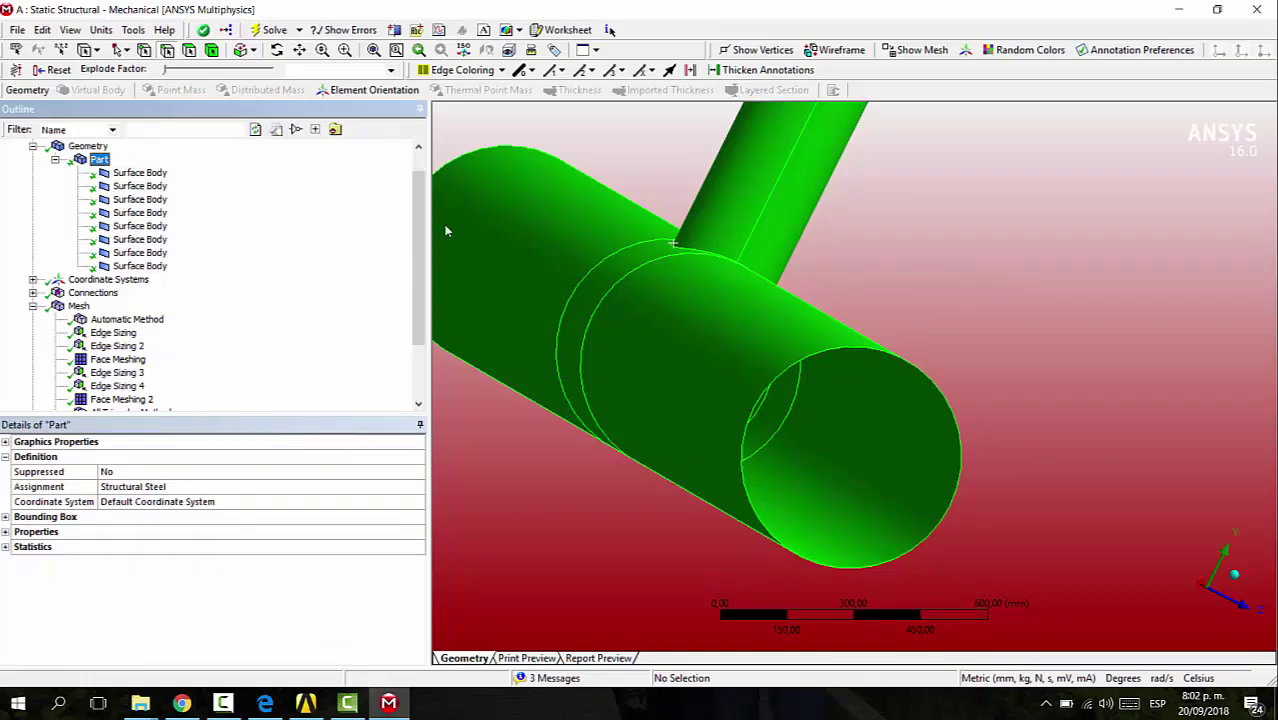
{"action": "left_click", "coordinate": [32, 146]}
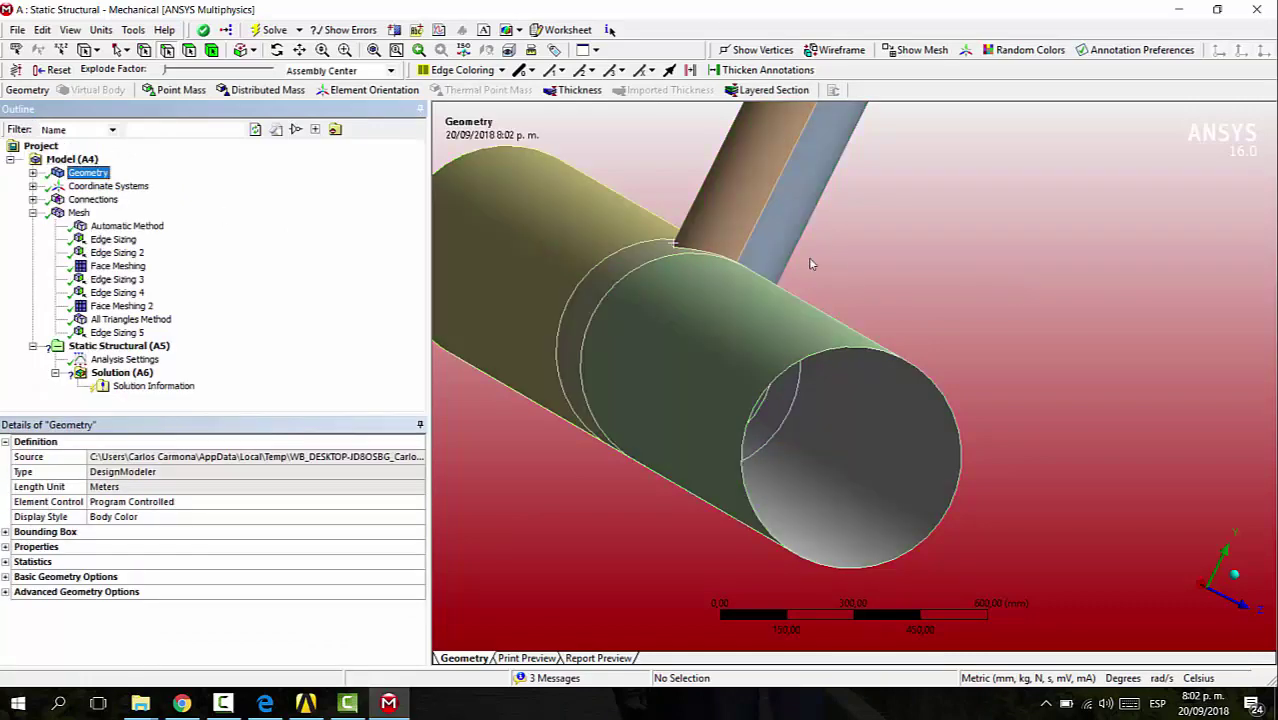
Insert a Fixed Support in the static structural analysis and select the circular edges at both open ends of the main pipe.
{"action": "middle_click_drag", "start_coordinate": [866, 270], "coordinate": [893, 439]}
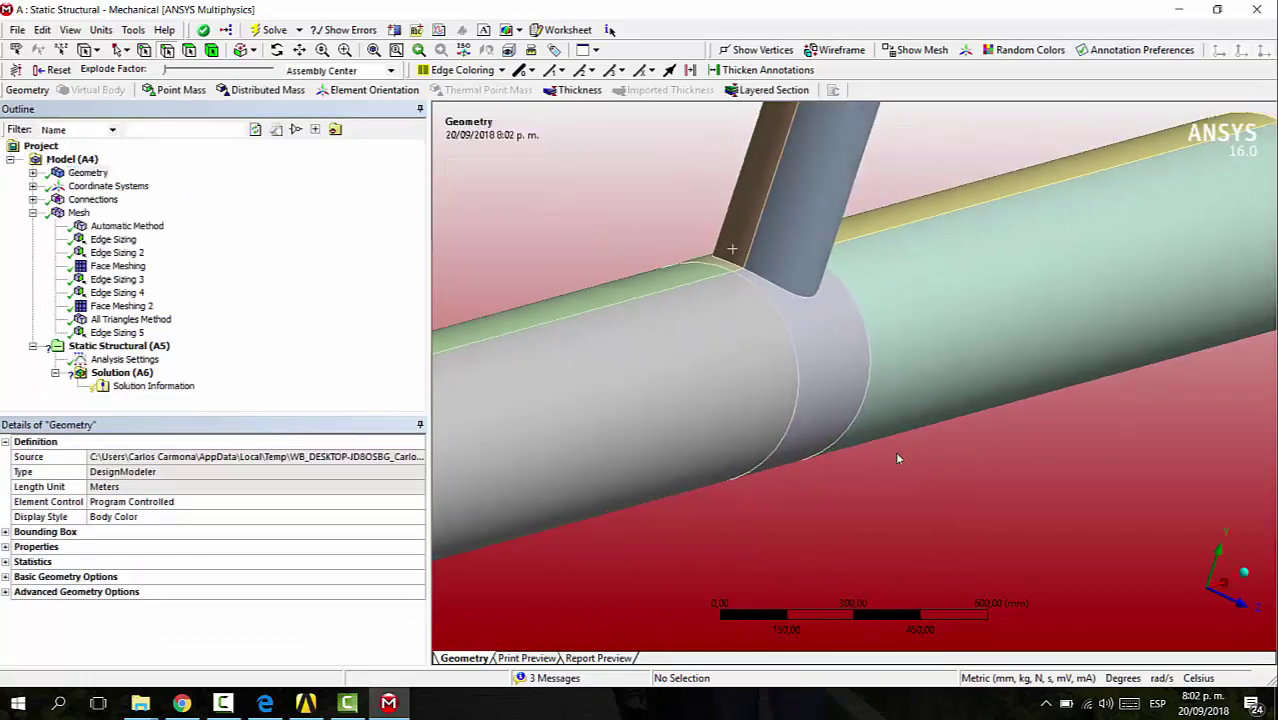
{"action": "left_click", "coordinate": [112, 346]}
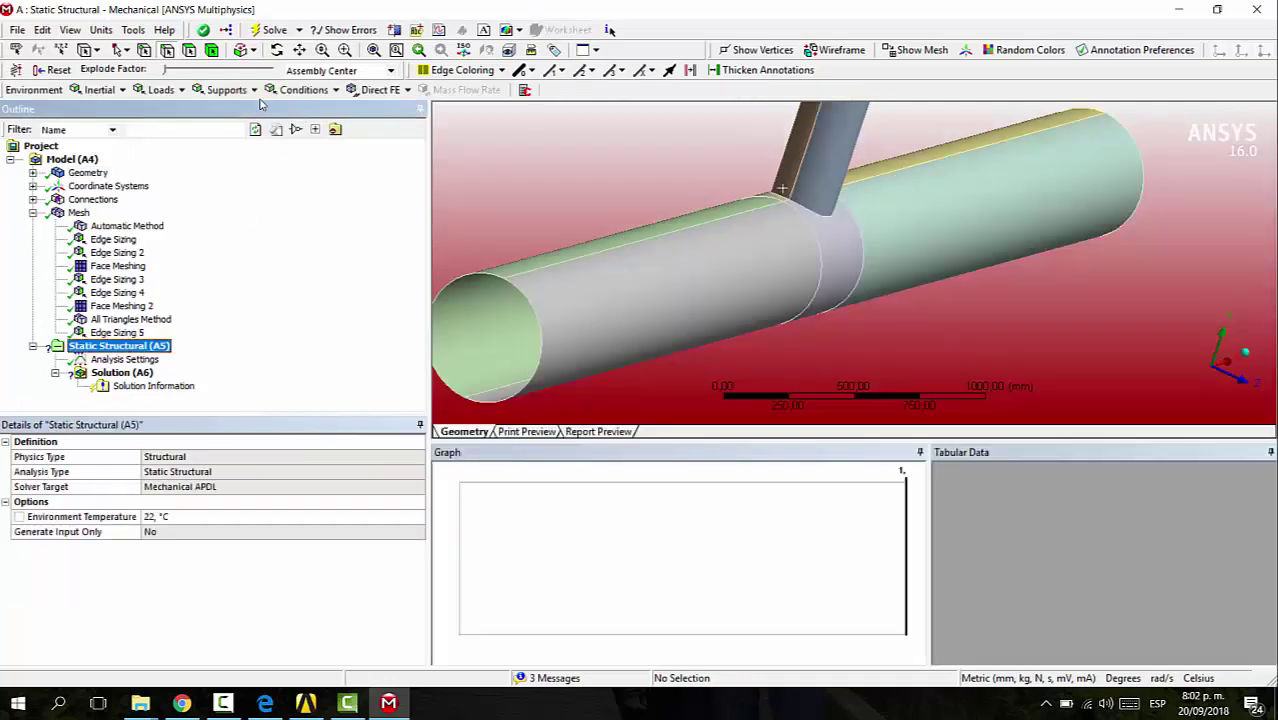
{"action": "left_click", "coordinate": [224, 89]}
{"action": "left_click", "coordinate": [240, 107]}
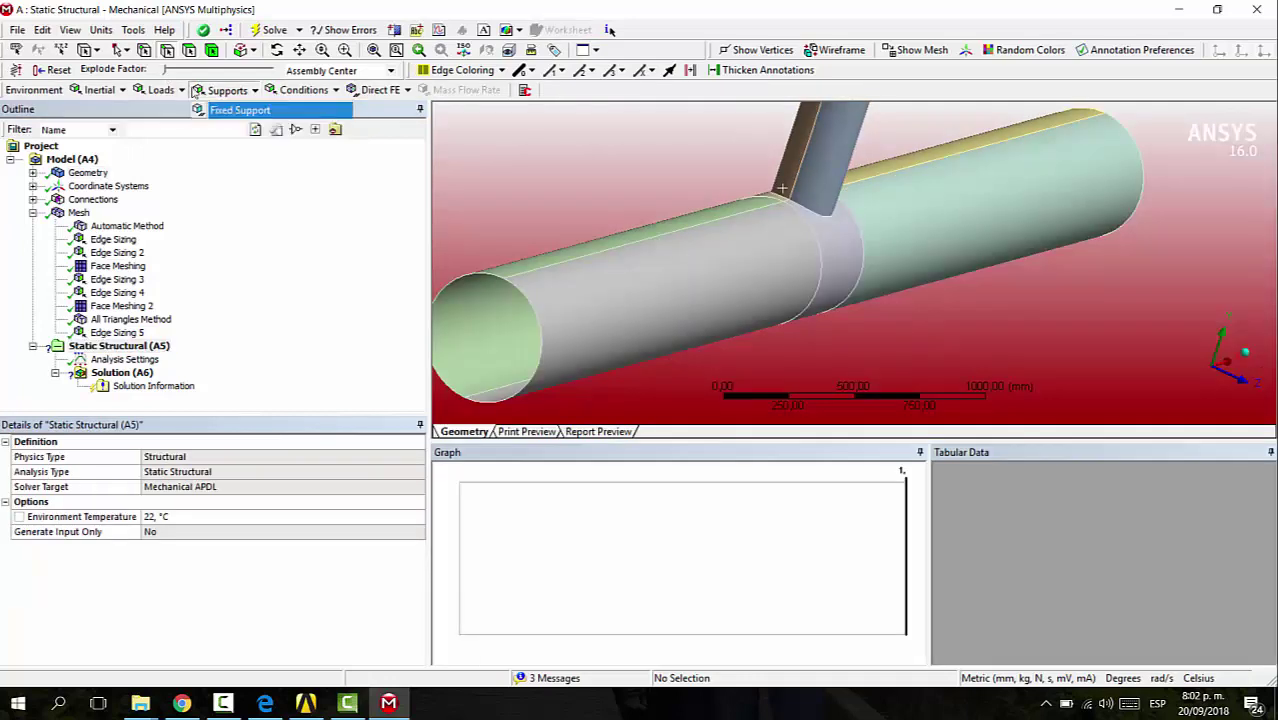
{"action": "left_click", "coordinate": [510, 286]}
{"action": "left_click", "coordinate": [773, 271], "text": "ctrl"}
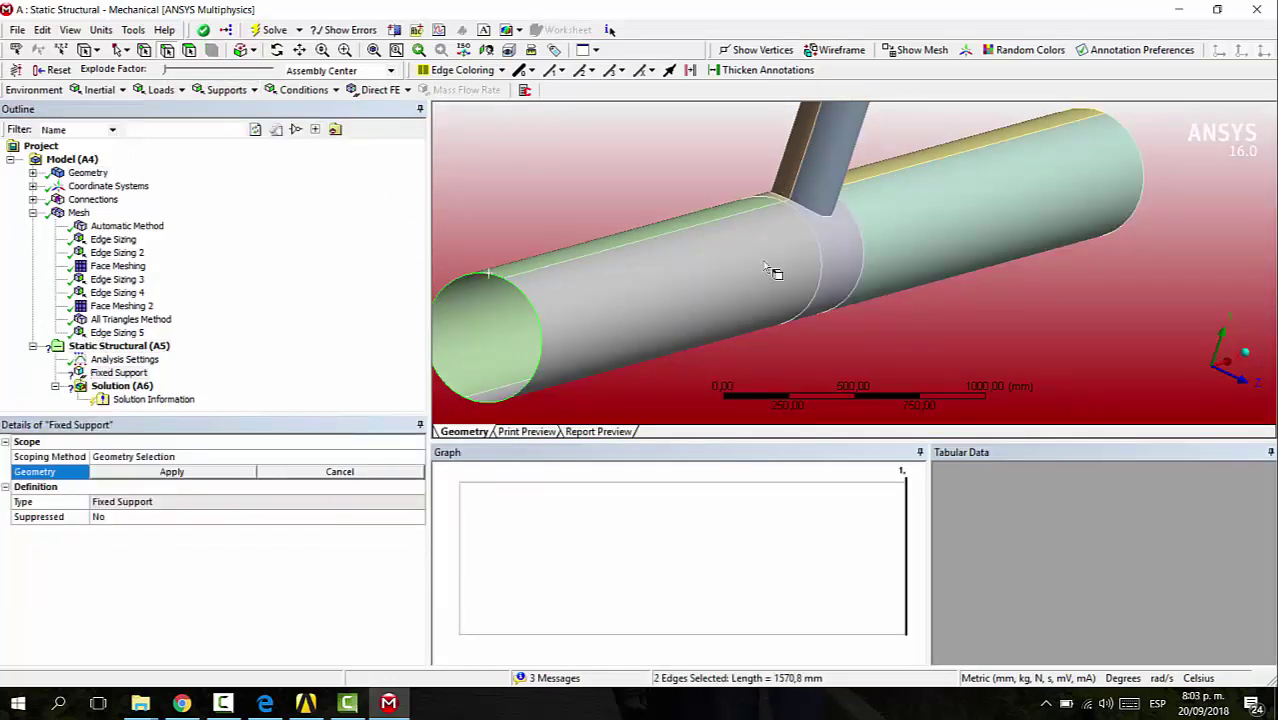
{"action": "scroll", "coordinate": [828, 261], "scroll_direction": "down", "scroll_amount": 2}
{"action": "middle_click_drag", "start_coordinate": [828, 261], "coordinate": [915, 268]}
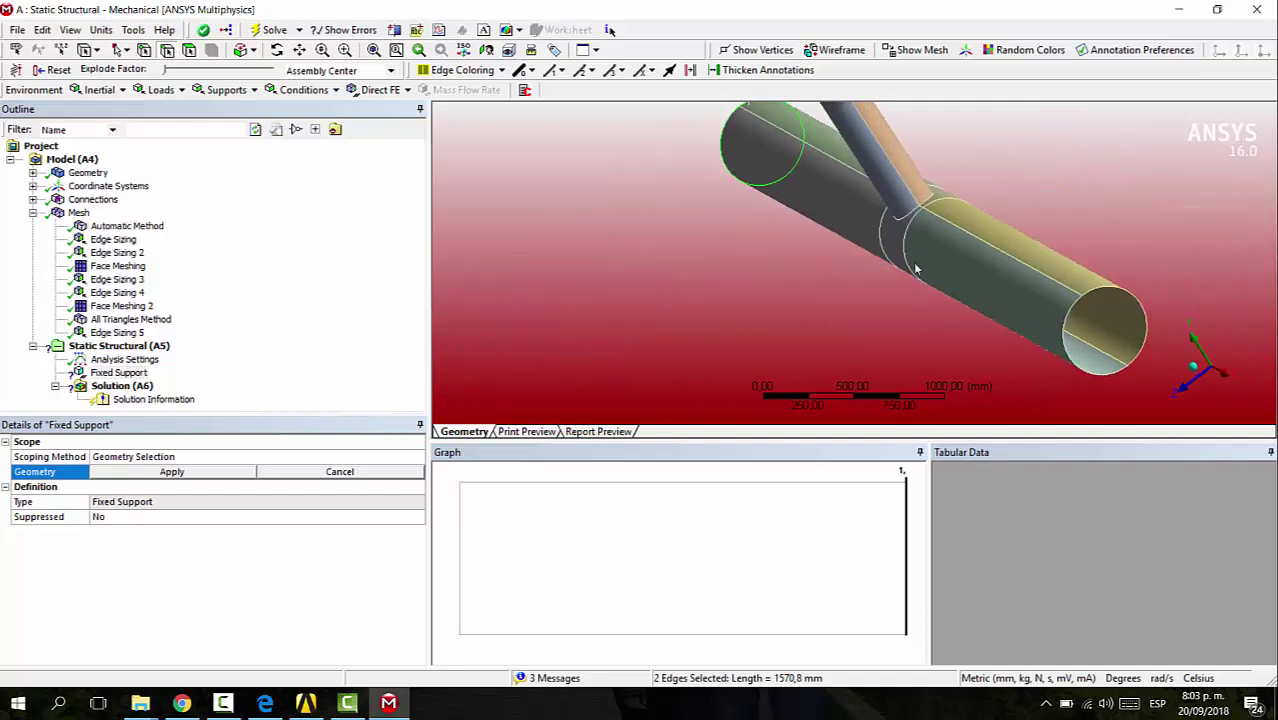
{"action": "left_click", "coordinate": [1102, 304], "text": "ctrl"}
{"action": "left_click", "coordinate": [1104, 288], "text": "ctrl"}
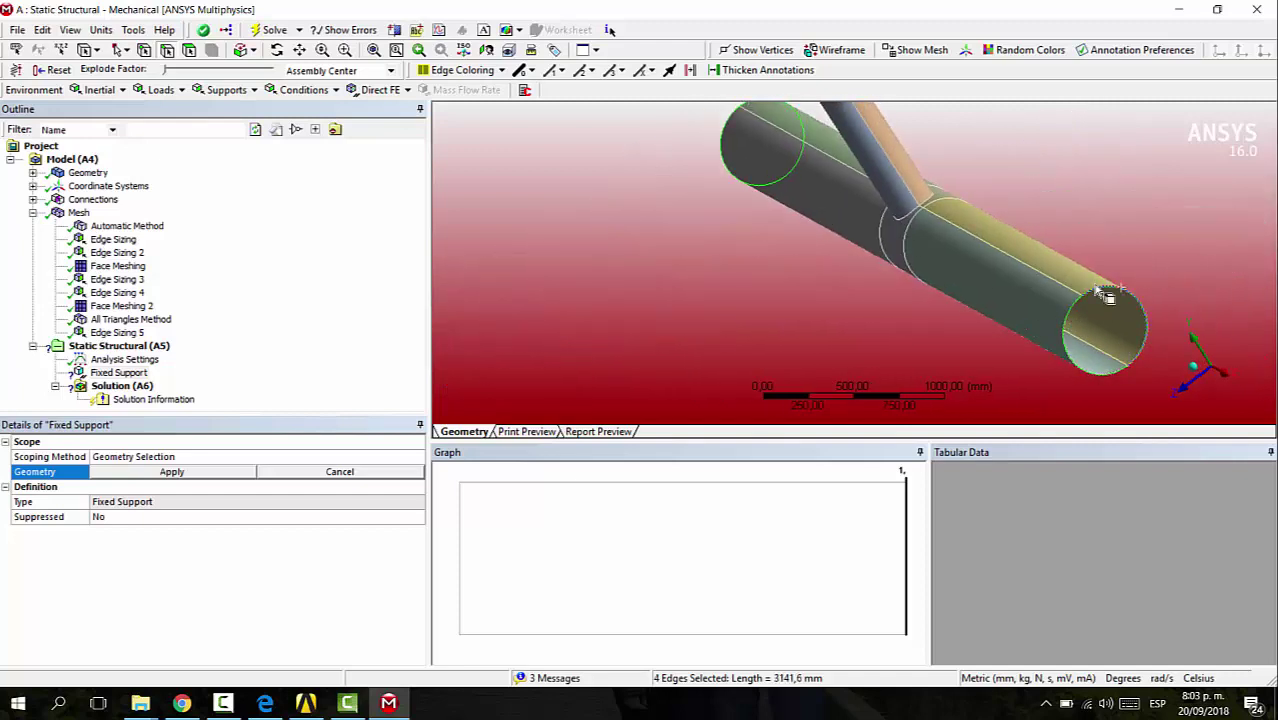
Add the two edges at the branch pipe's open end to the selection and apply all six edges as the fixed support's geometry.
{"action": "scroll", "coordinate": [903, 253], "scroll_direction": "down", "scroll_amount": 2}
{"action": "scroll", "coordinate": [903, 250], "scroll_direction": "down", "scroll_amount": 2}
{"action": "right_click_drag", "start_coordinate": [791, 130], "coordinate": [867, 199]}
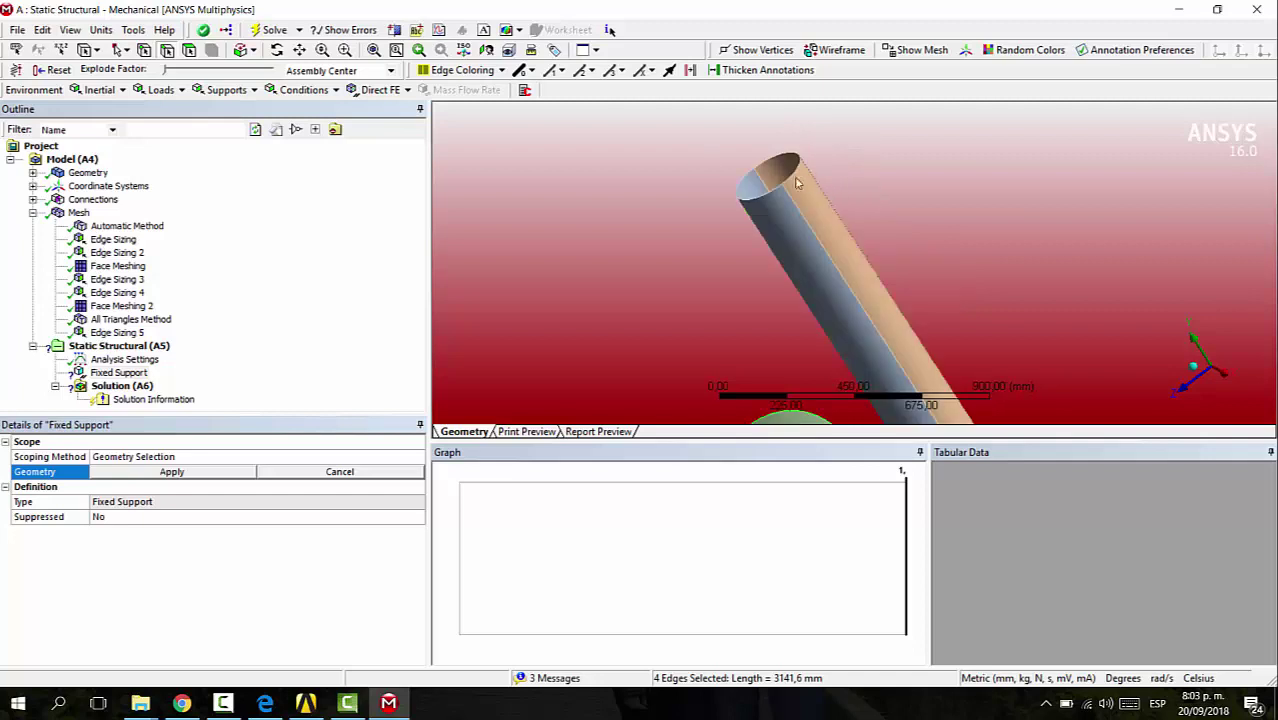
{"action": "left_click", "coordinate": [797, 166], "text": "ctrl"}
{"action": "left_click", "coordinate": [752, 201], "text": "ctrl"}
{"action": "middle_click_drag", "start_coordinate": [900, 201], "coordinate": [994, 276]}
{"action": "scroll", "coordinate": [994, 276], "scroll_direction": "down", "scroll_amount": 1}
{"action": "scroll", "coordinate": [984, 294], "scroll_direction": "down", "scroll_amount": 4}
{"action": "right_click_drag", "start_coordinate": [713, 224], "coordinate": [1093, 406]}
{"action": "left_click", "coordinate": [155, 474]}
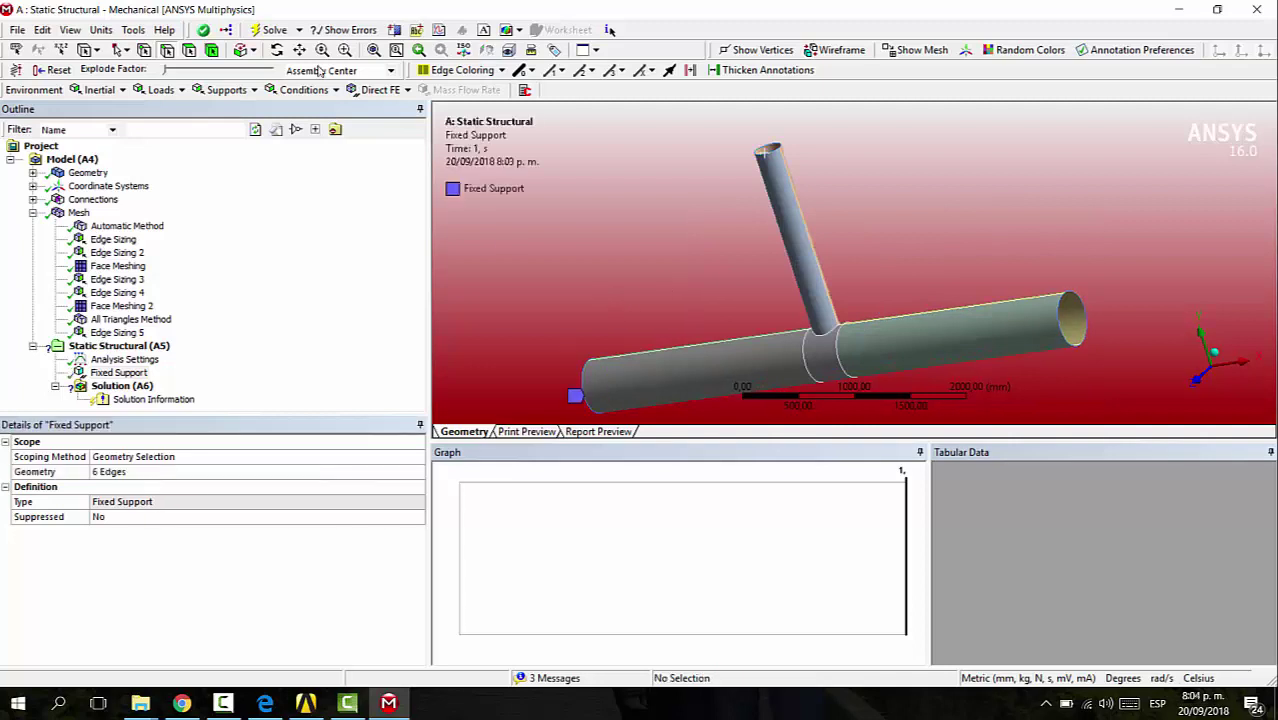
Insert a Pressure load scoped to all eight faces of the pipes and junction and set its magnitude to 1 MPa.
{"action": "left_click", "coordinate": [162, 90]}
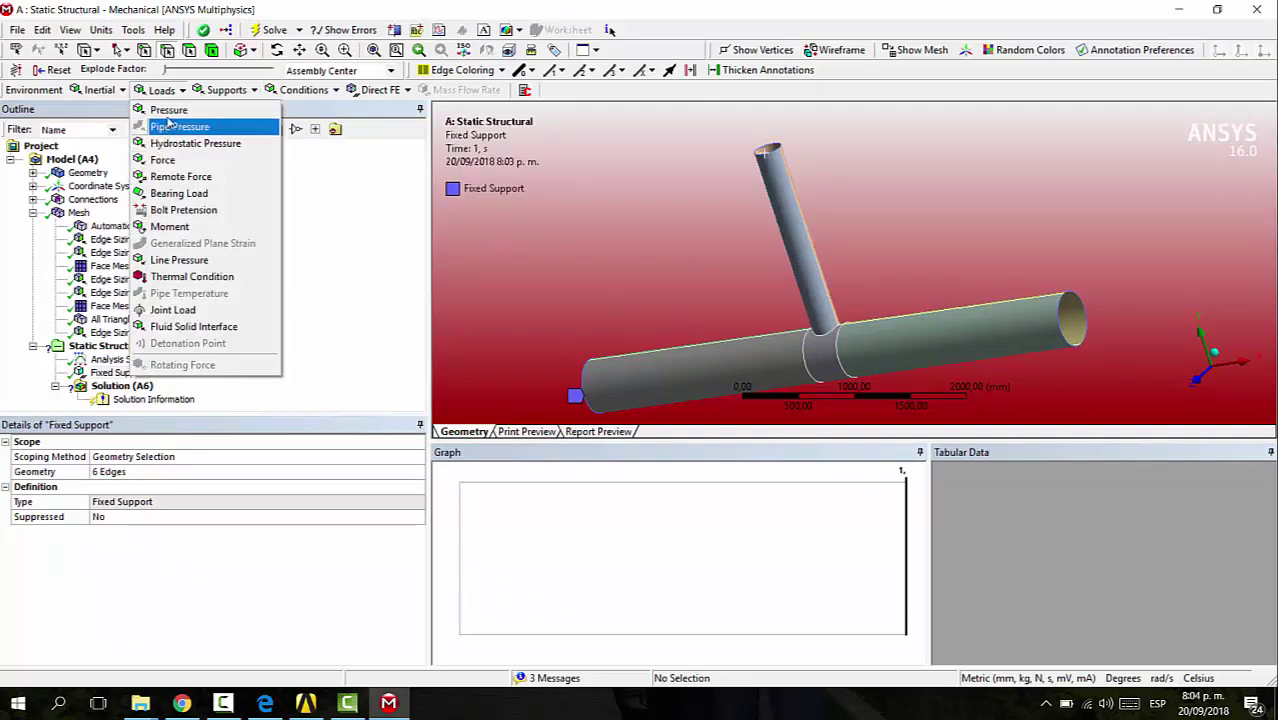
{"action": "left_click", "coordinate": [166, 110]}
{"action": "left_click", "coordinate": [605, 355]}
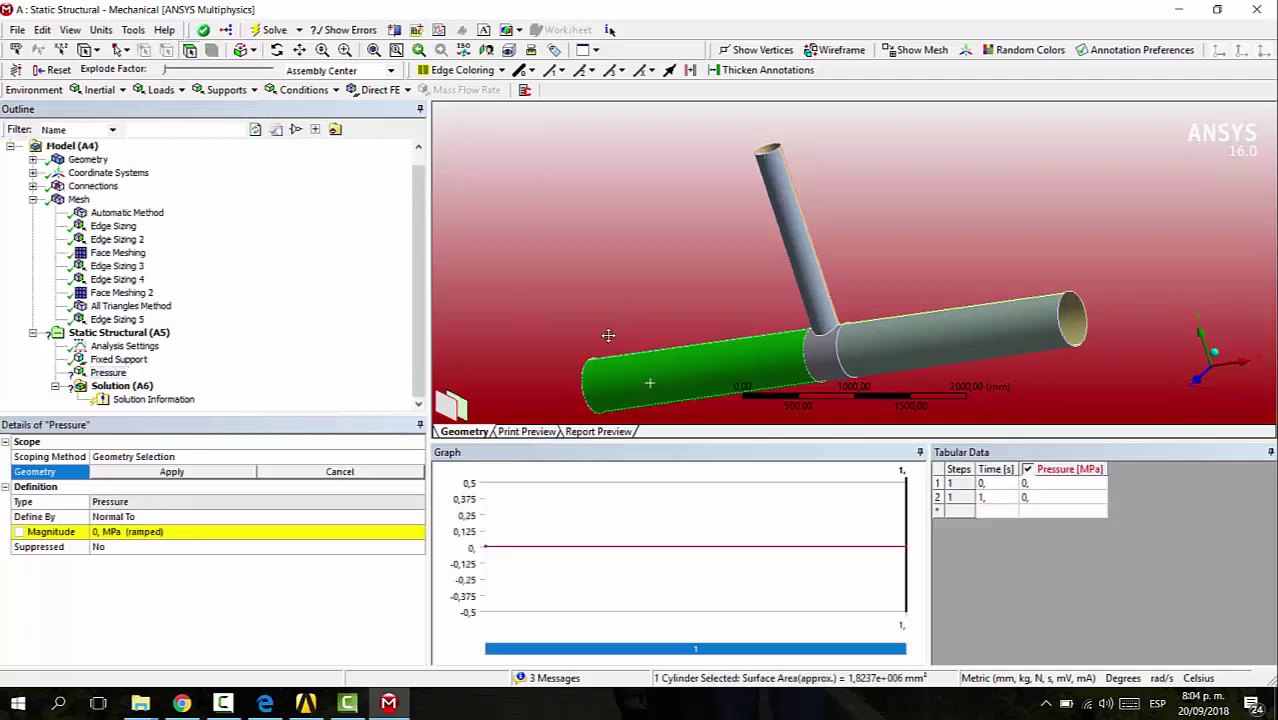
{"action": "right_click", "coordinate": [654, 381]}
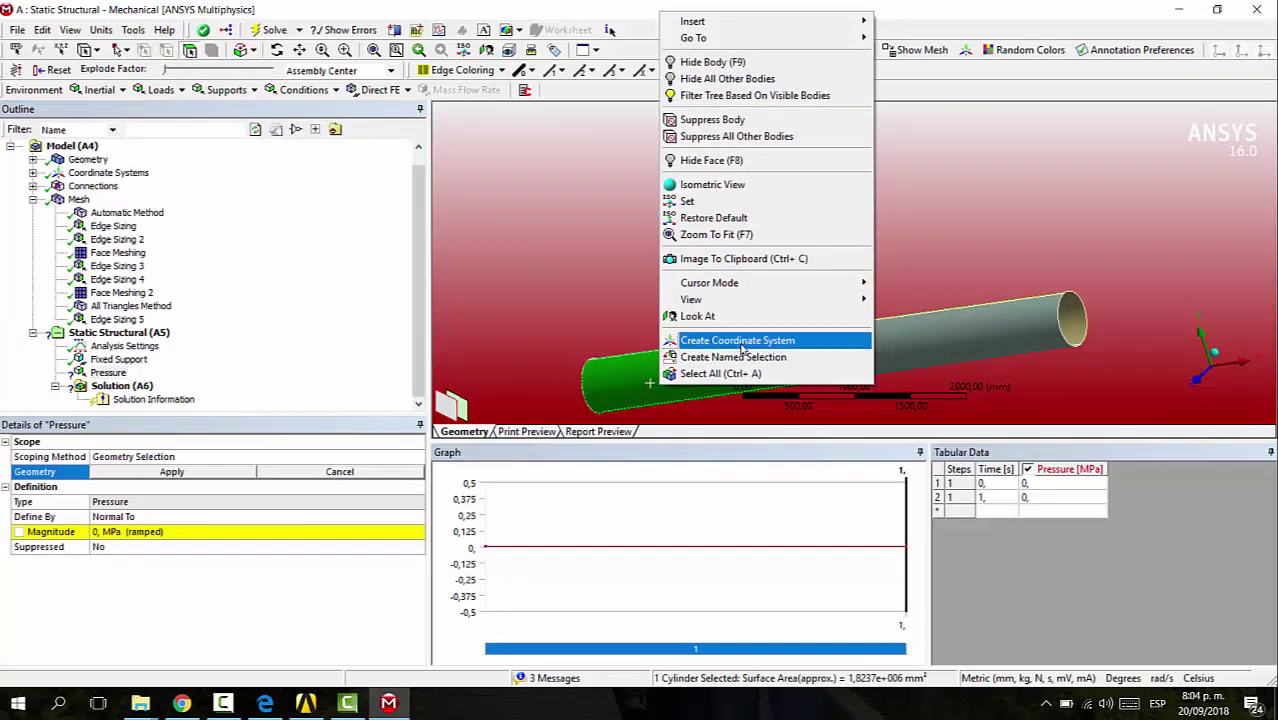
{"action": "left_click", "coordinate": [813, 372]}
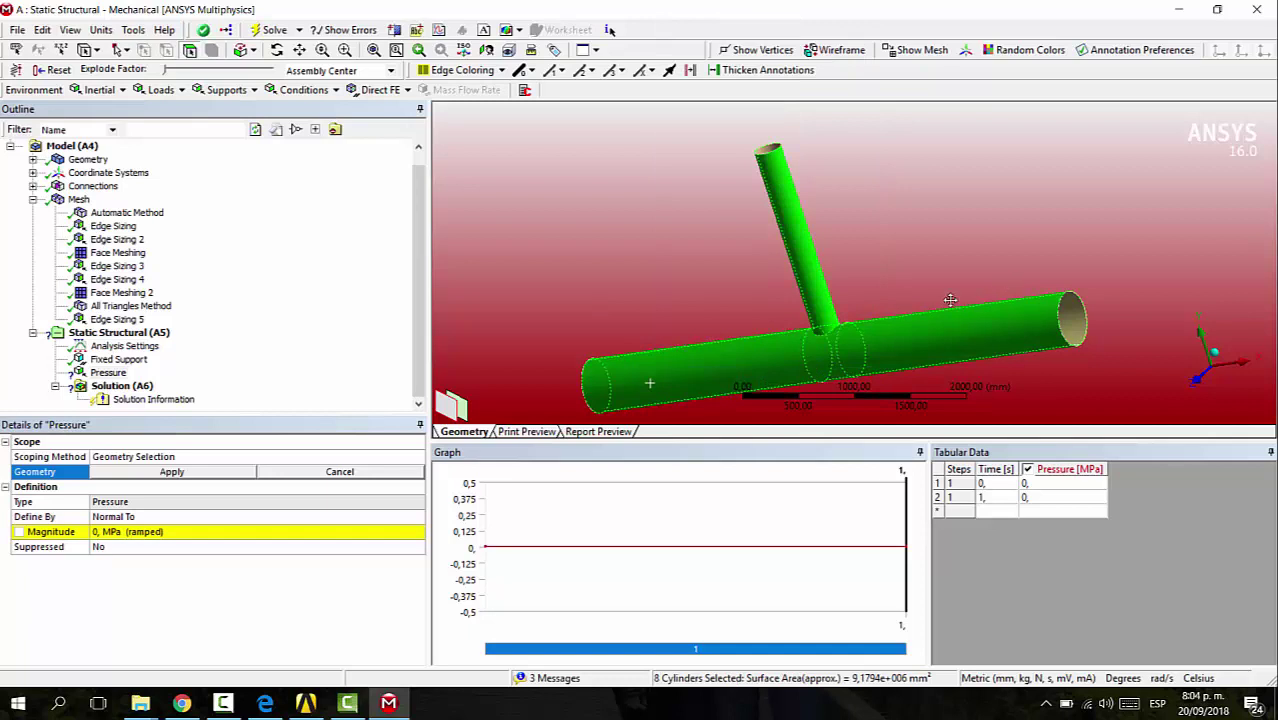
{"action": "left_click", "coordinate": [160, 472]}
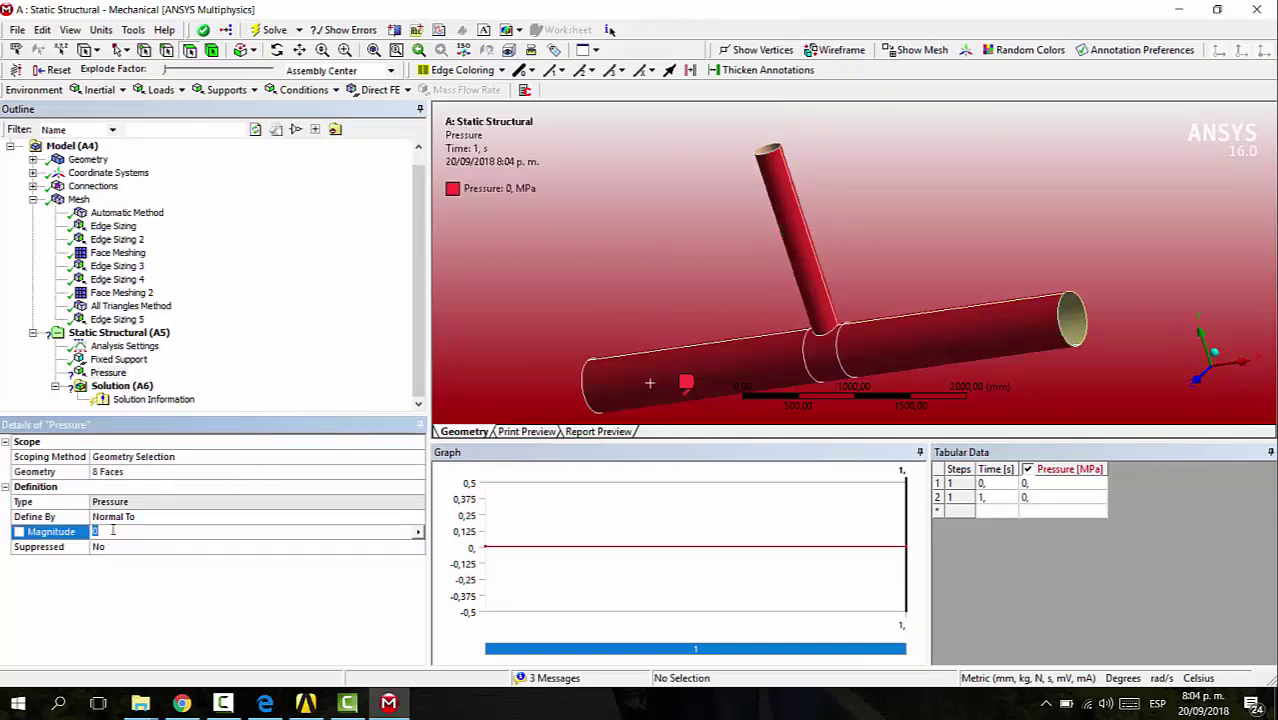
{"action": "key", "text": "Return"}
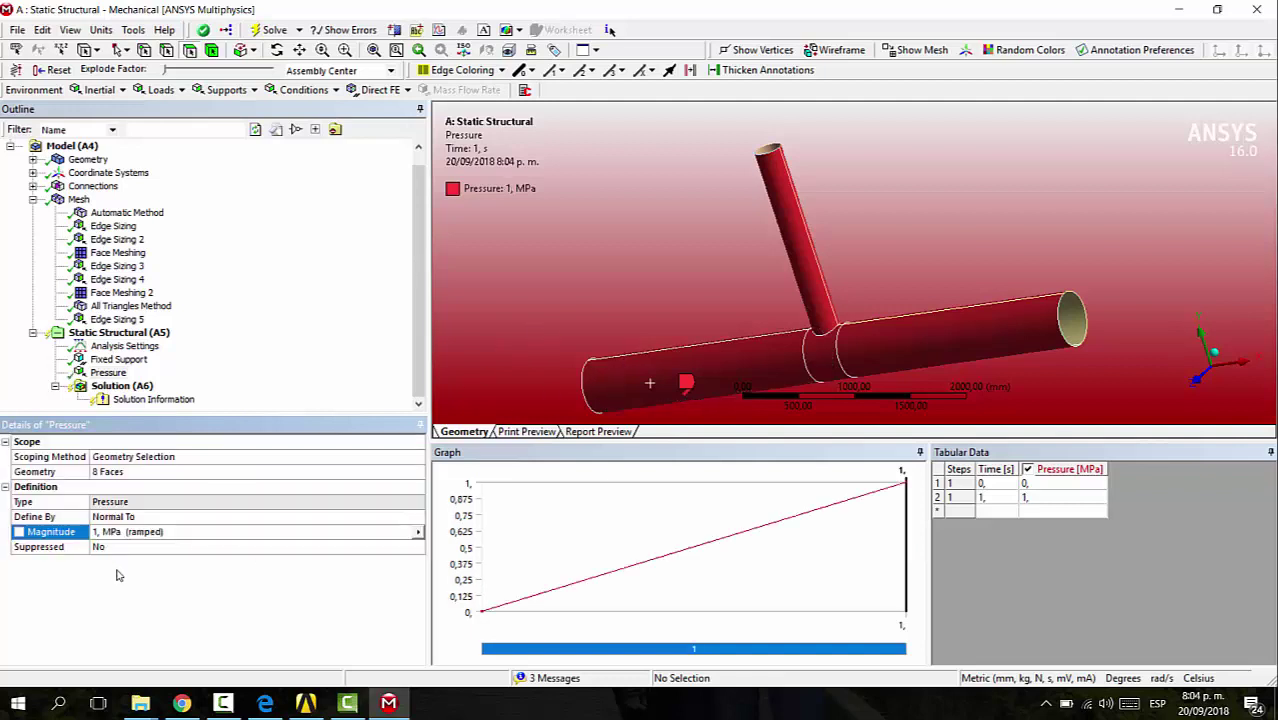
Set the pressure load's magnitude on the pipe faces to -1 MPa.
{"action": "left_click", "coordinate": [98, 533]}
{"action": "key", "text": "Return"}
{"action": "middle_click_drag", "start_coordinate": [927, 243], "coordinate": [828, 260]}
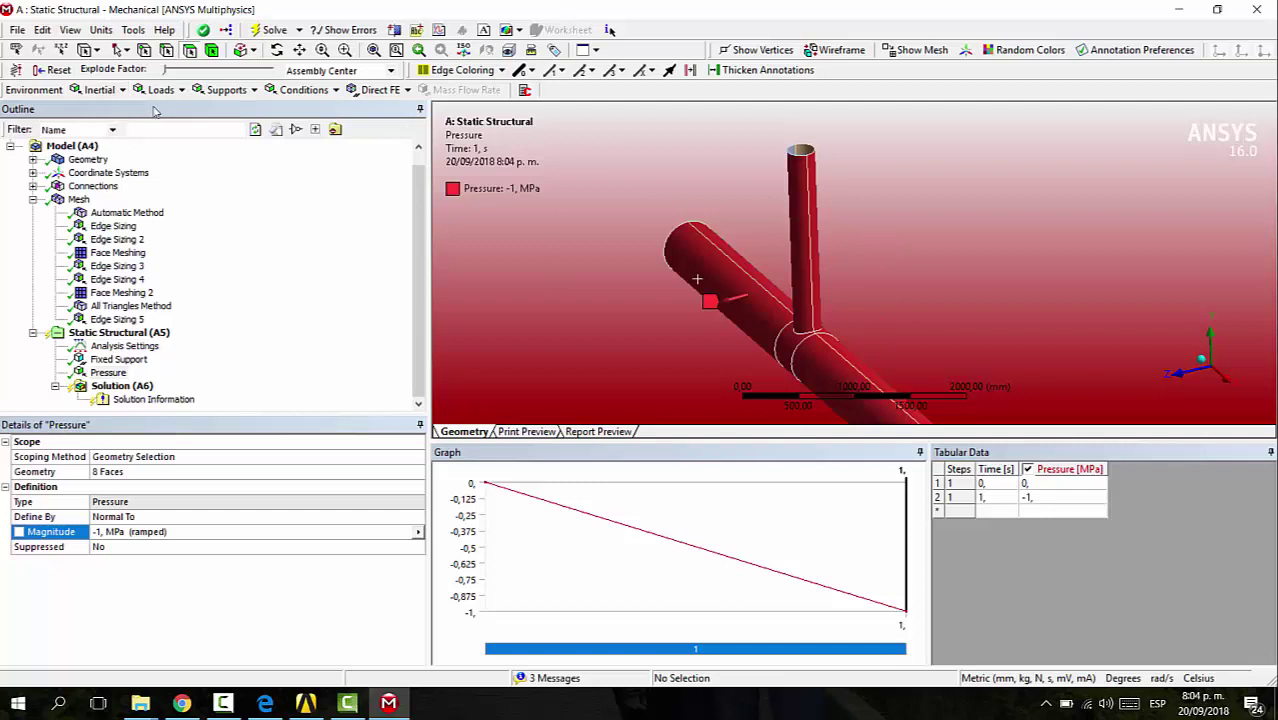
Add Equivalent (von-Mises) stress and Total Deformation results to the solution and solve the analysis.
{"action": "left_click", "coordinate": [118, 385]}
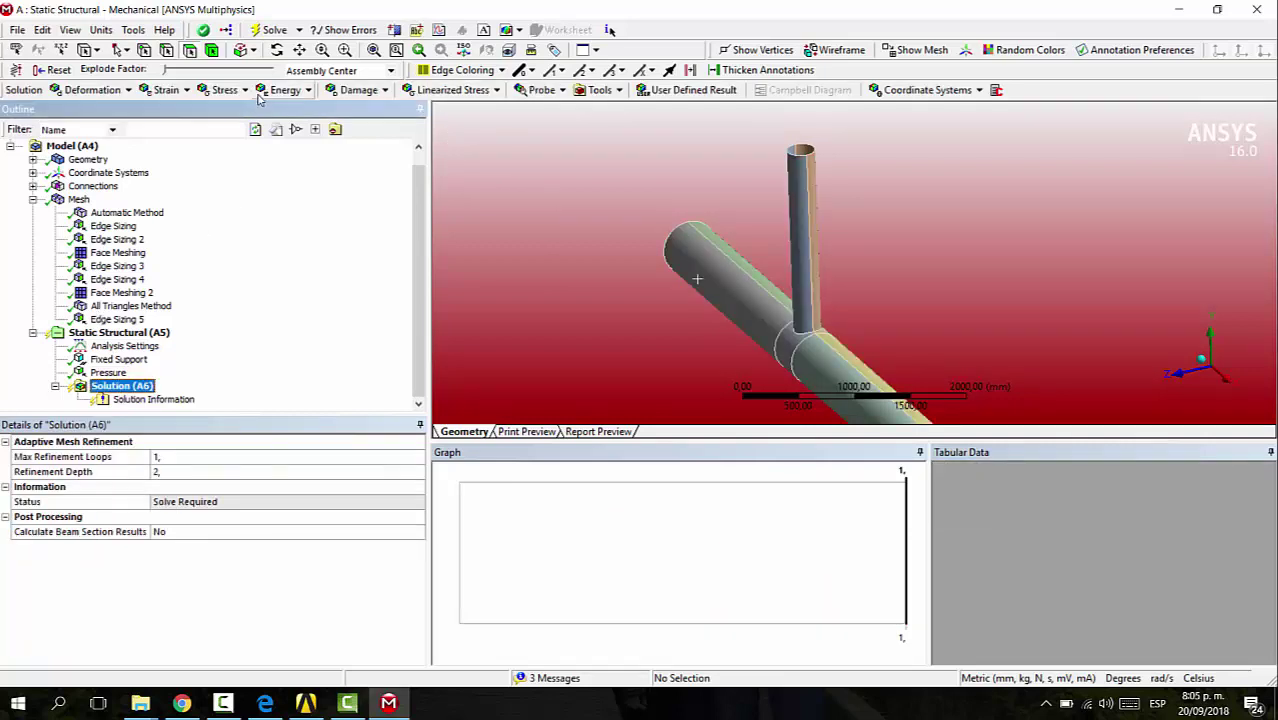
{"action": "left_click", "coordinate": [225, 90]}
{"action": "left_click", "coordinate": [268, 108]}
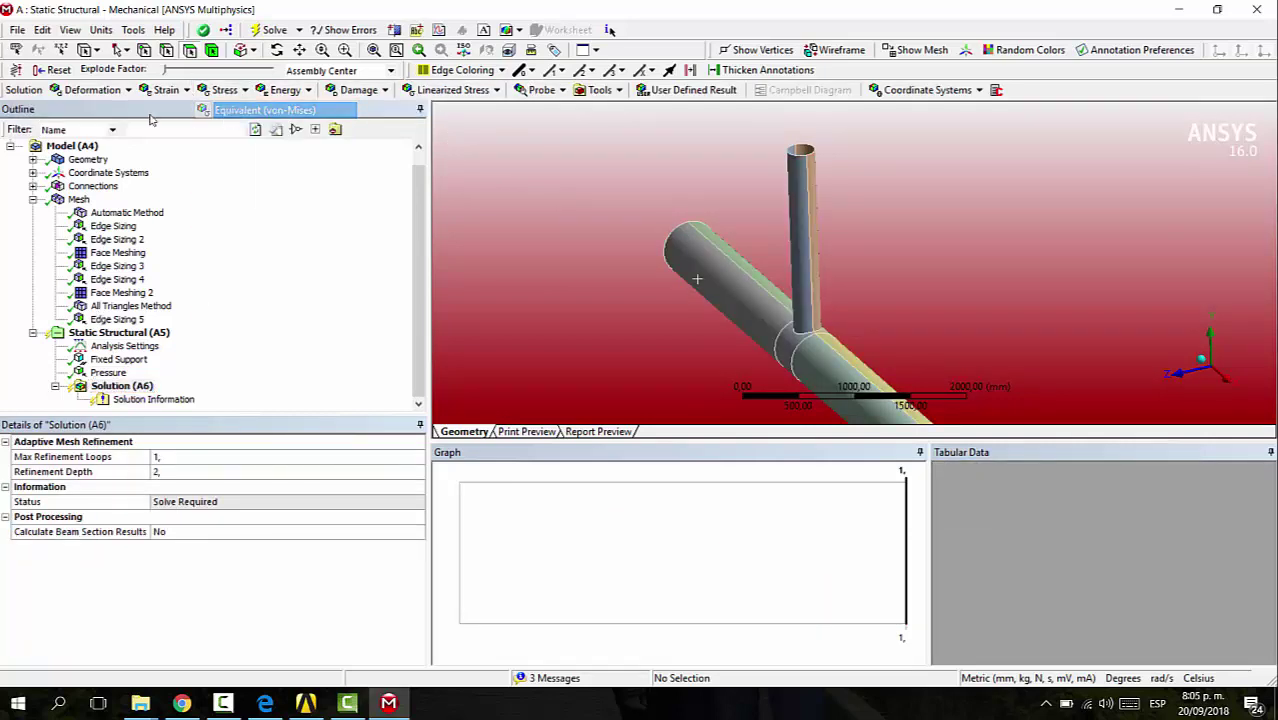
{"action": "left_click", "coordinate": [92, 90]}
{"action": "left_click", "coordinate": [78, 110]}
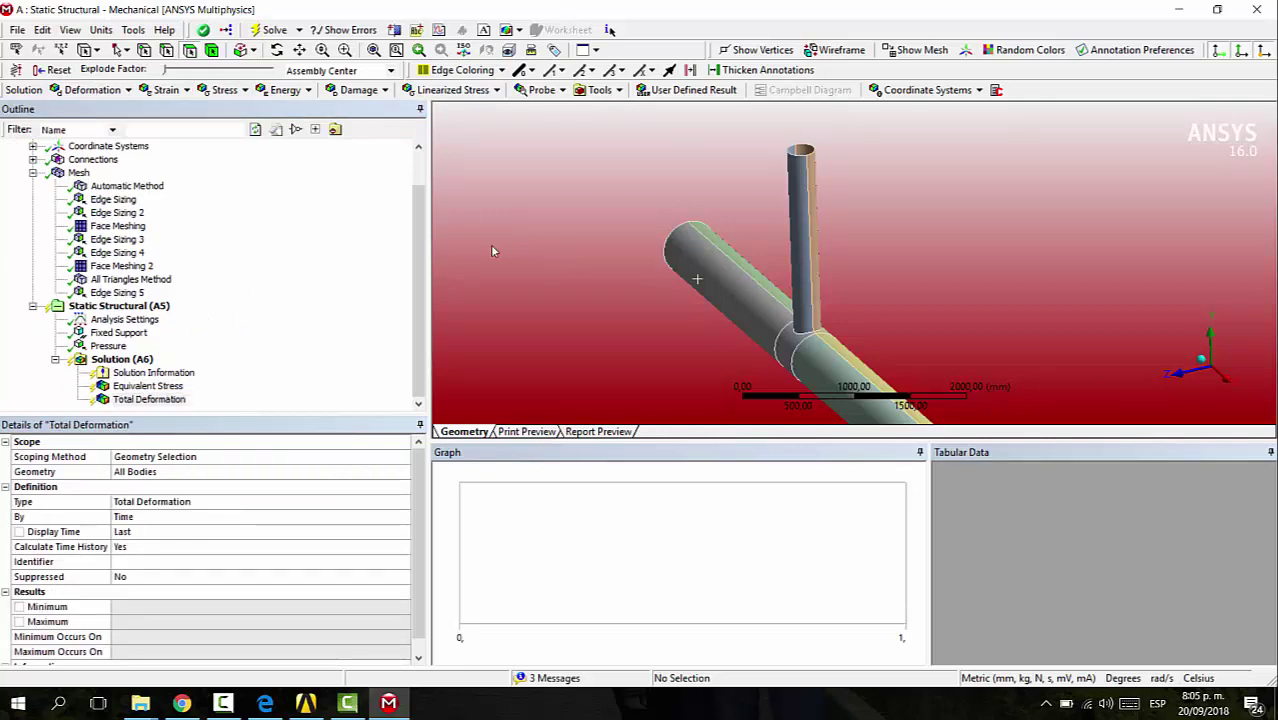
{"action": "left_click", "coordinate": [270, 29]}
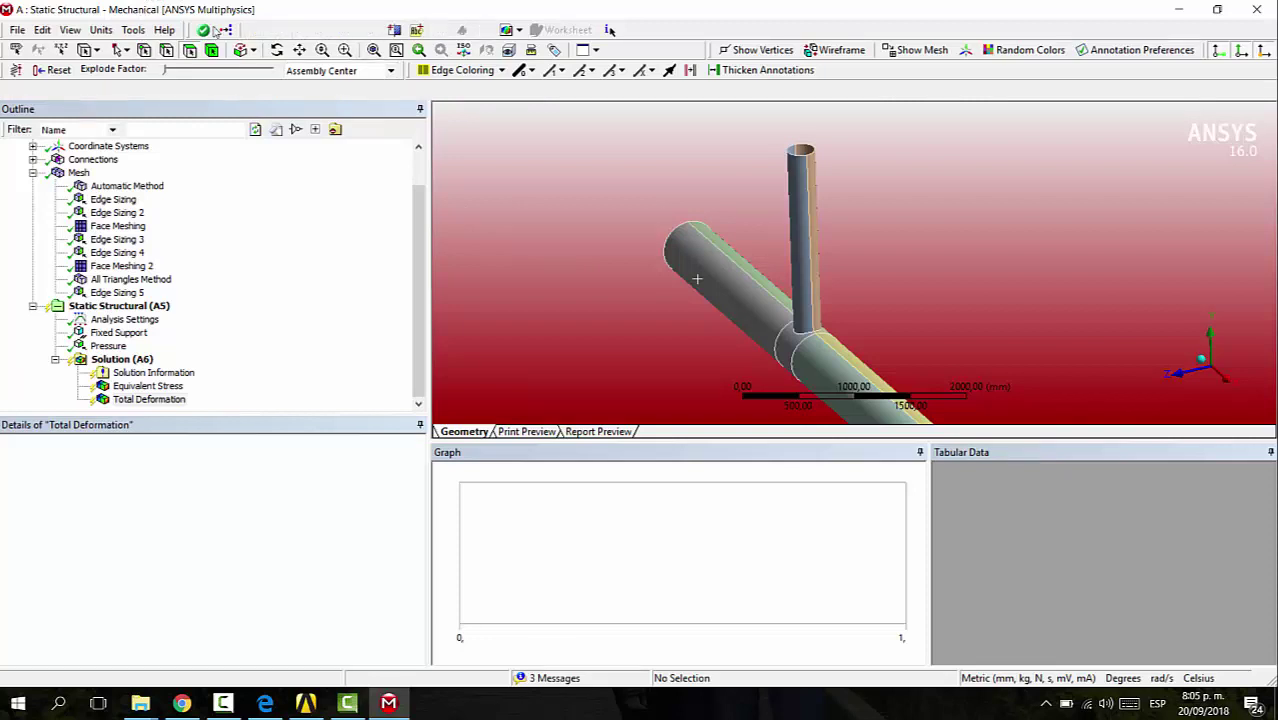
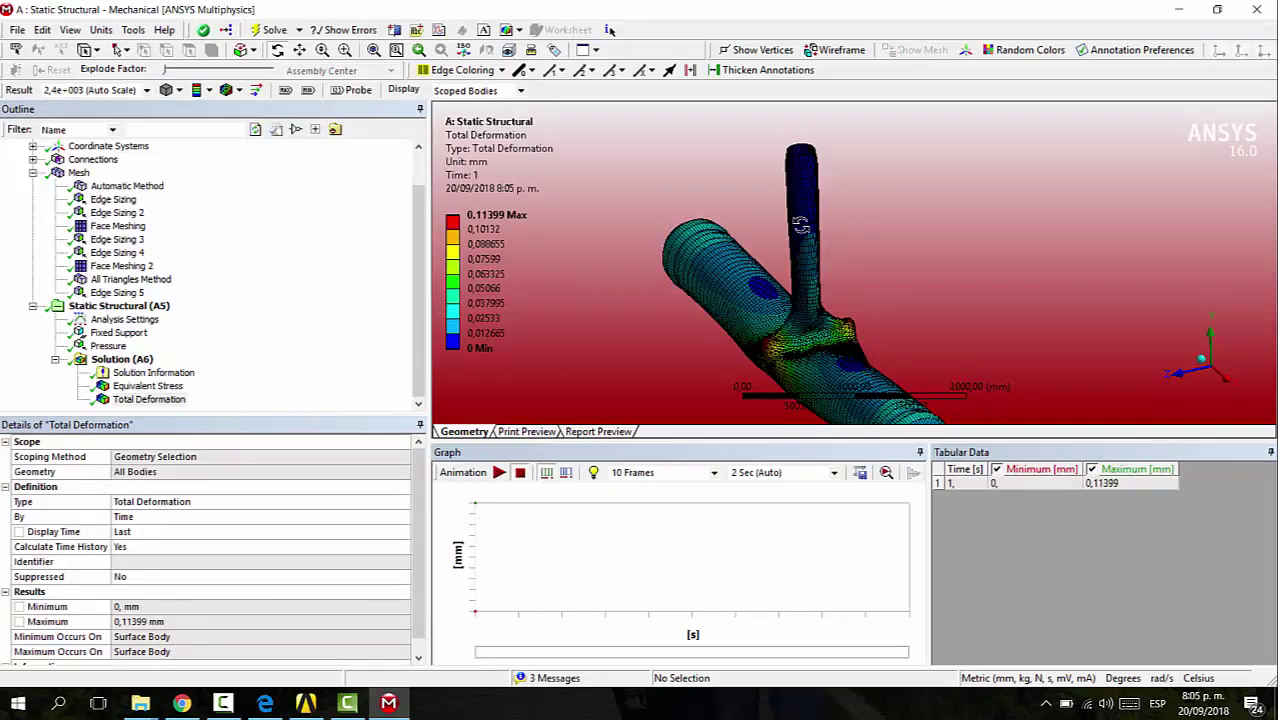
Display the total deformation result at 1.0 (True Scale) and inspect the pipe junction.
{"action": "left_click_drag", "start_coordinate": [852, 233], "coordinate": [864, 139]}
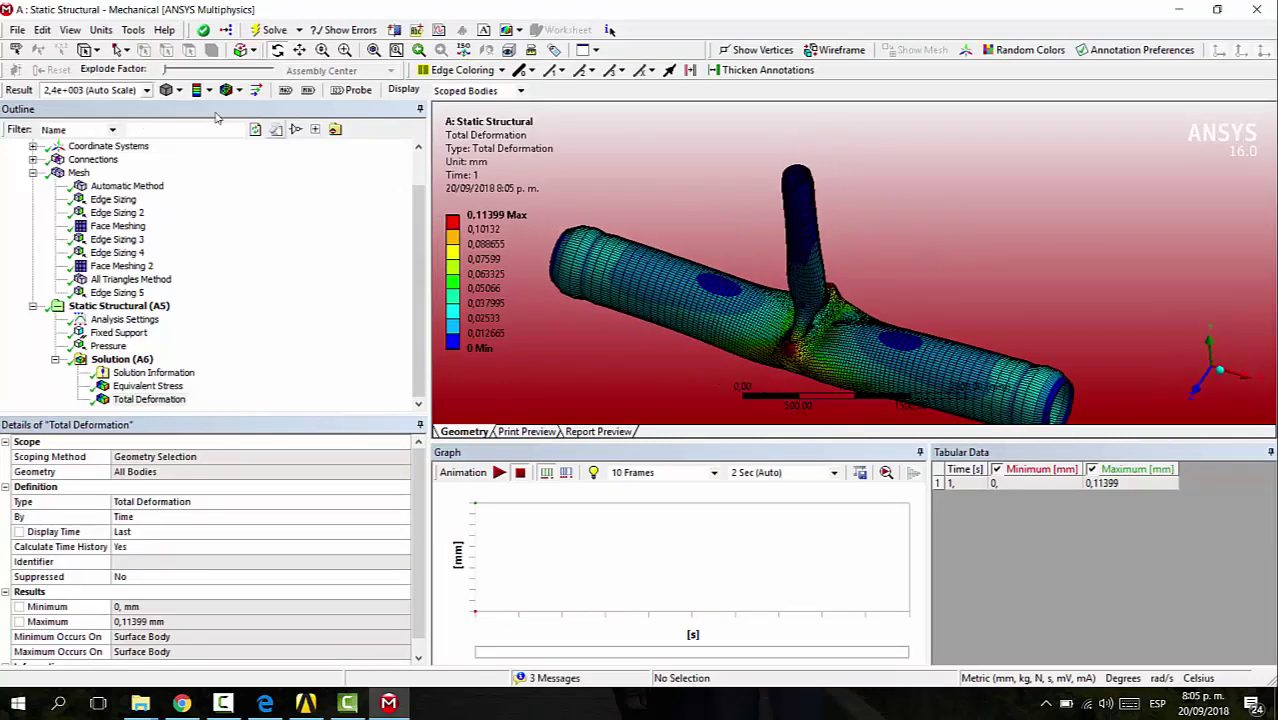
{"action": "left_click", "coordinate": [130, 90]}
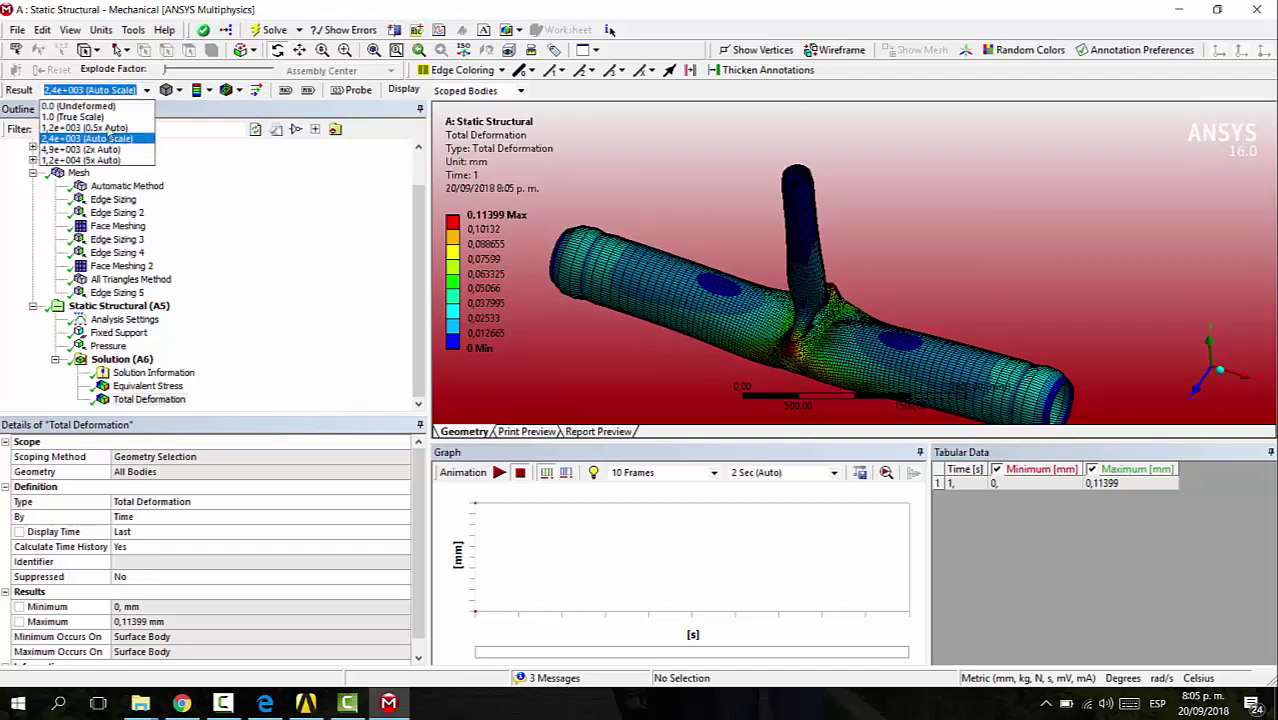
{"action": "left_click", "coordinate": [90, 117]}
{"action": "scroll", "coordinate": [840, 318], "scroll_direction": "up", "scroll_amount": 5}
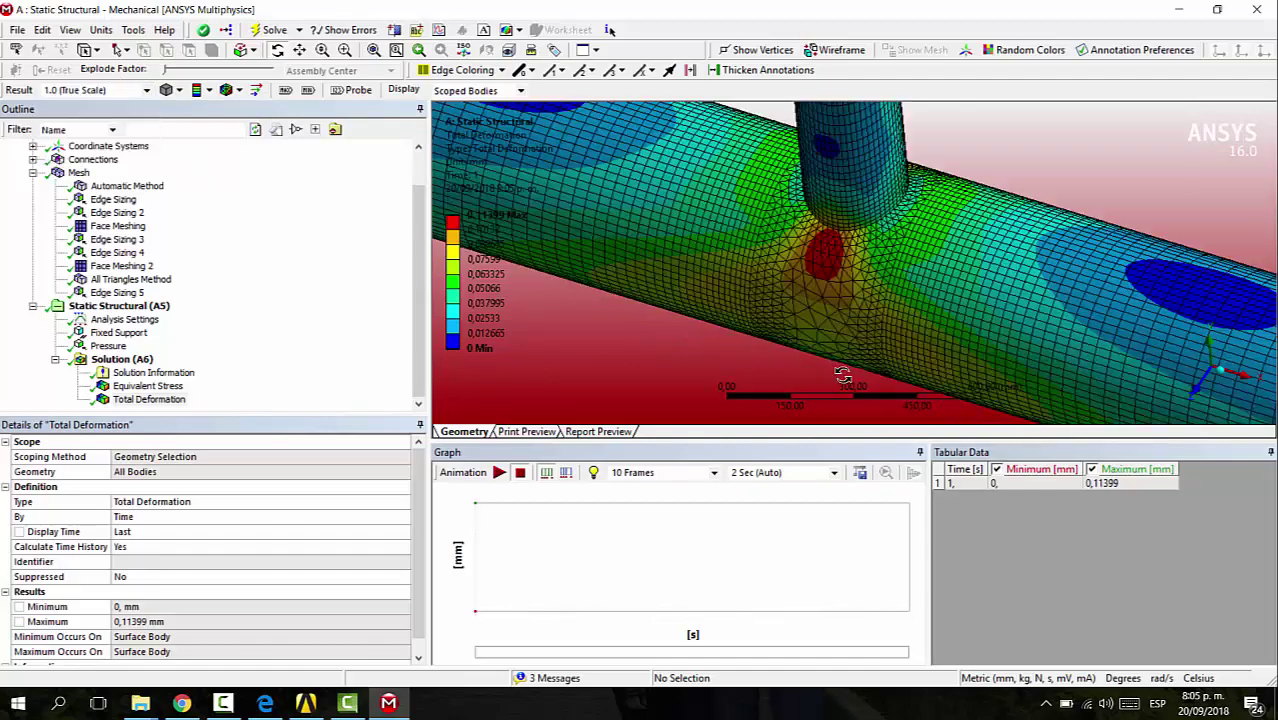
{"action": "mouse_move", "coordinate": [884, 284]}
{"action": "middle_mouse_down"}
{"action": "mouse_move", "coordinate": [750, 308]}
{"action": "mouse_move", "coordinate": [856, 285]}
{"action": "mouse_move", "coordinate": [900, 292]}
{"action": "middle_mouse_up"}
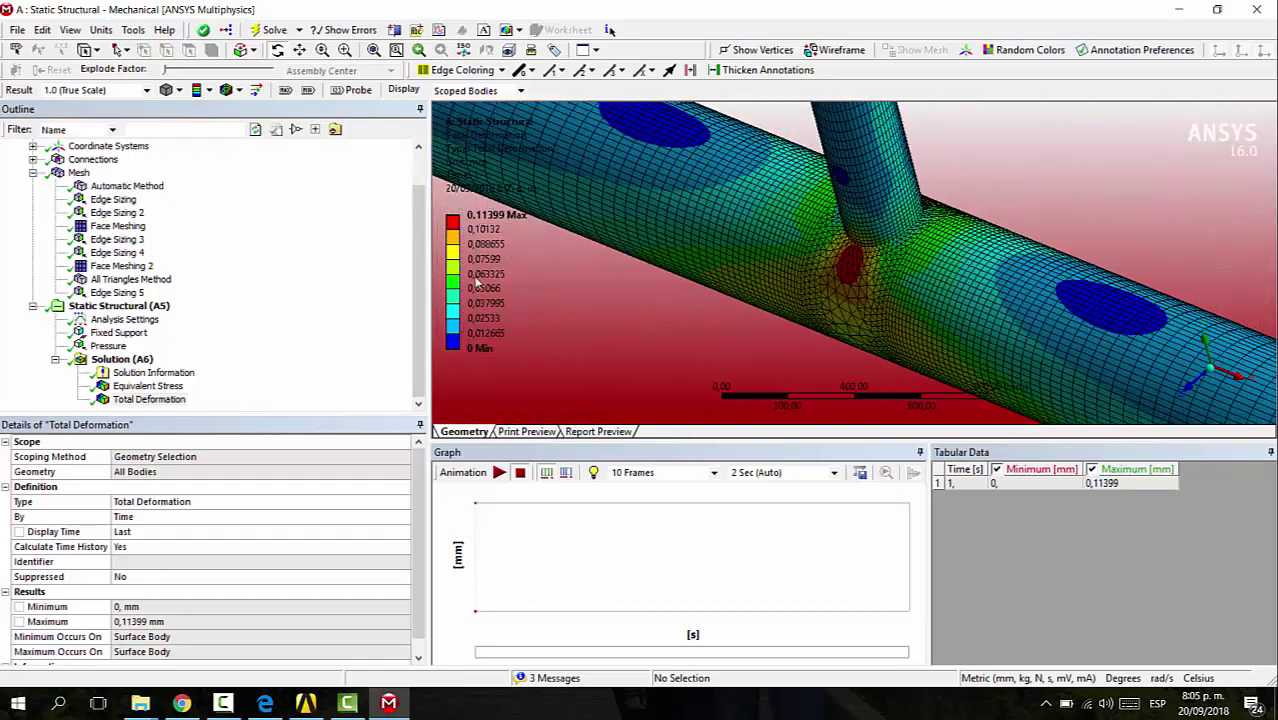
Check the tabulated deformation extremes and show the maximum and minimum markers on the deformed pipes.
{"action": "left_click", "coordinate": [1003, 484]}
{"action": "left_click", "coordinate": [1101, 483]}
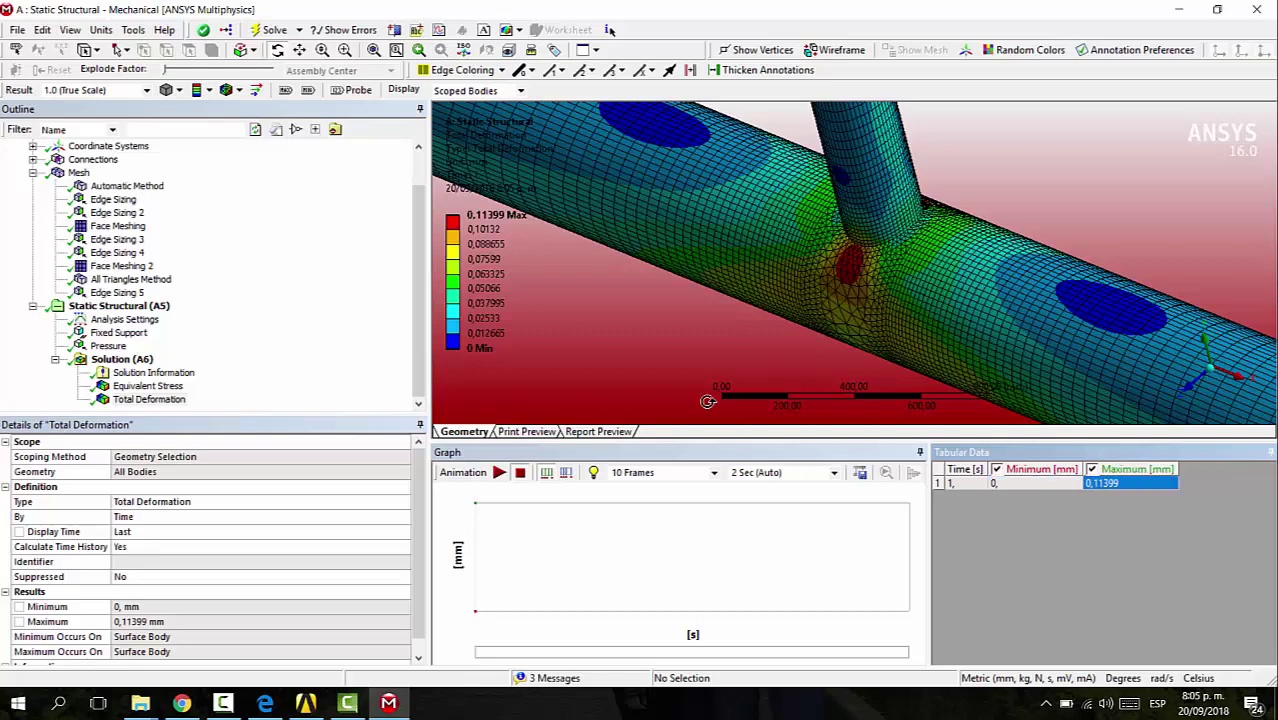
{"action": "left_click", "coordinate": [287, 91]}
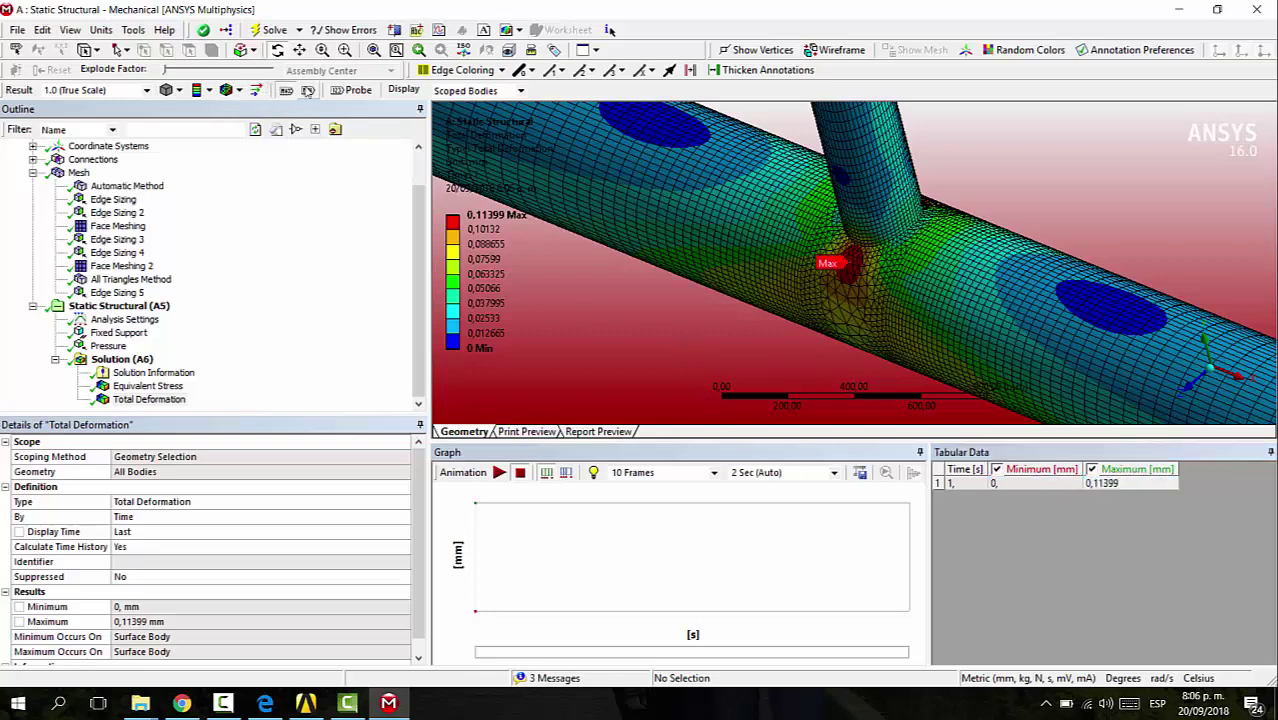
{"action": "scroll", "coordinate": [1073, 287], "scroll_direction": "down", "scroll_amount": 4}
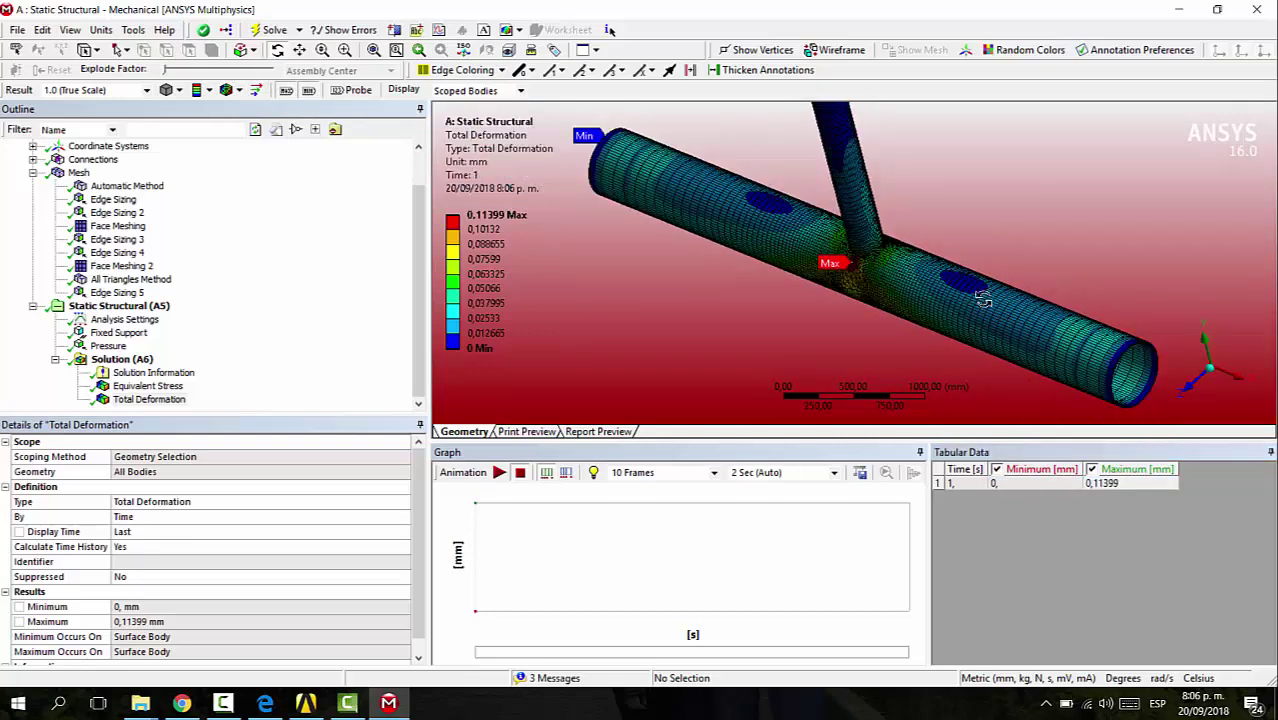
{"action": "scroll", "coordinate": [870, 278], "scroll_direction": "up", "scroll_amount": 3}
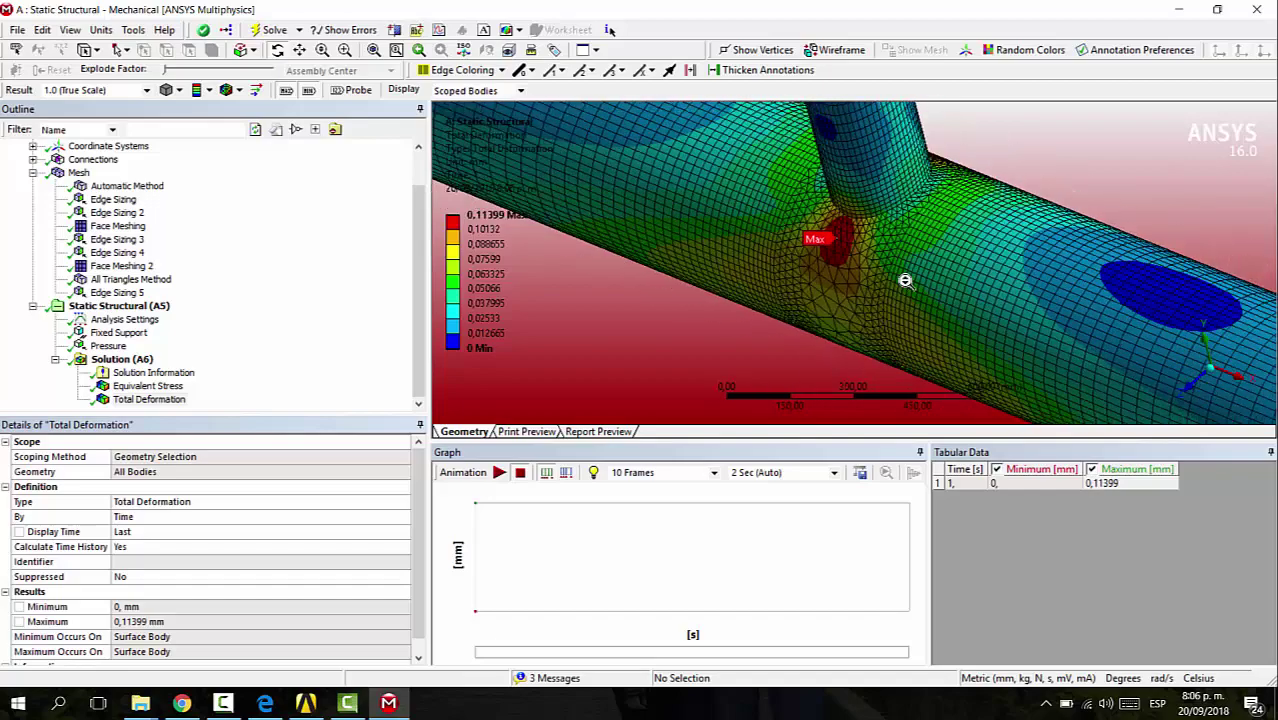
{"action": "left_click_drag", "start_coordinate": [890, 285], "coordinate": [827, 292]}
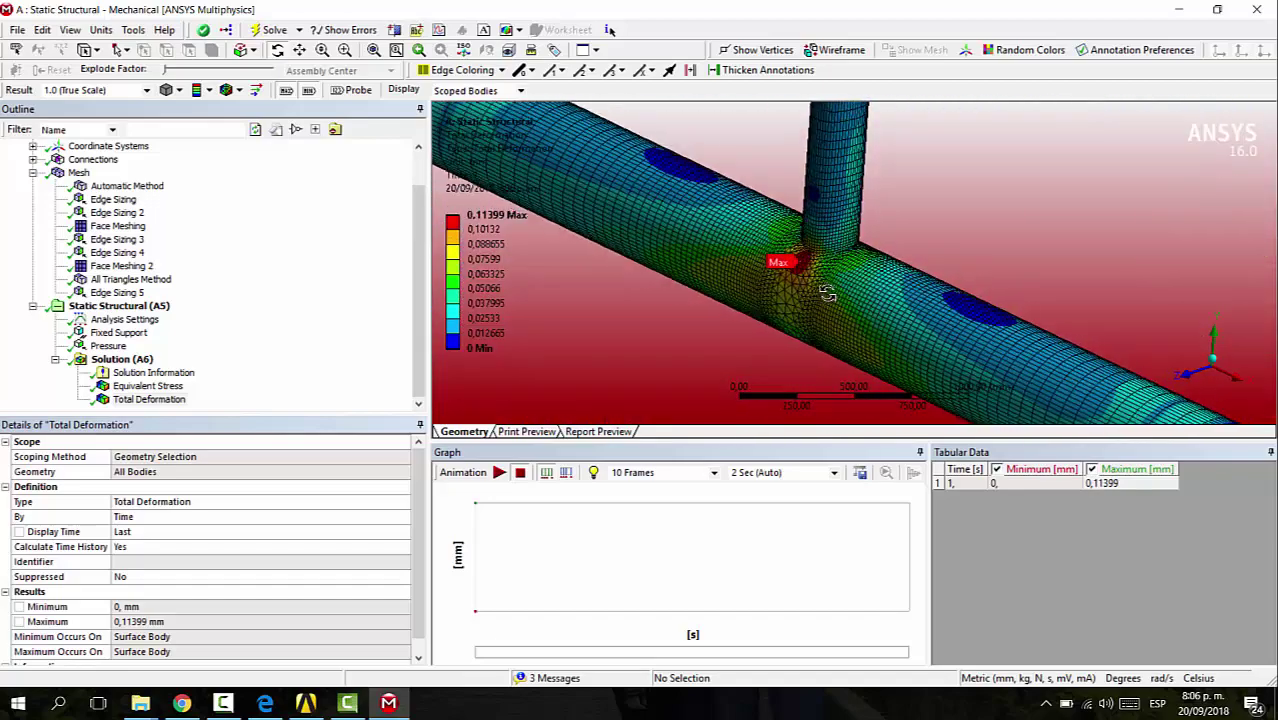
Play the total deformation animation, pause it, and examine the whole T-pipe with its extreme markers.
{"action": "left_click", "coordinate": [497, 477]}
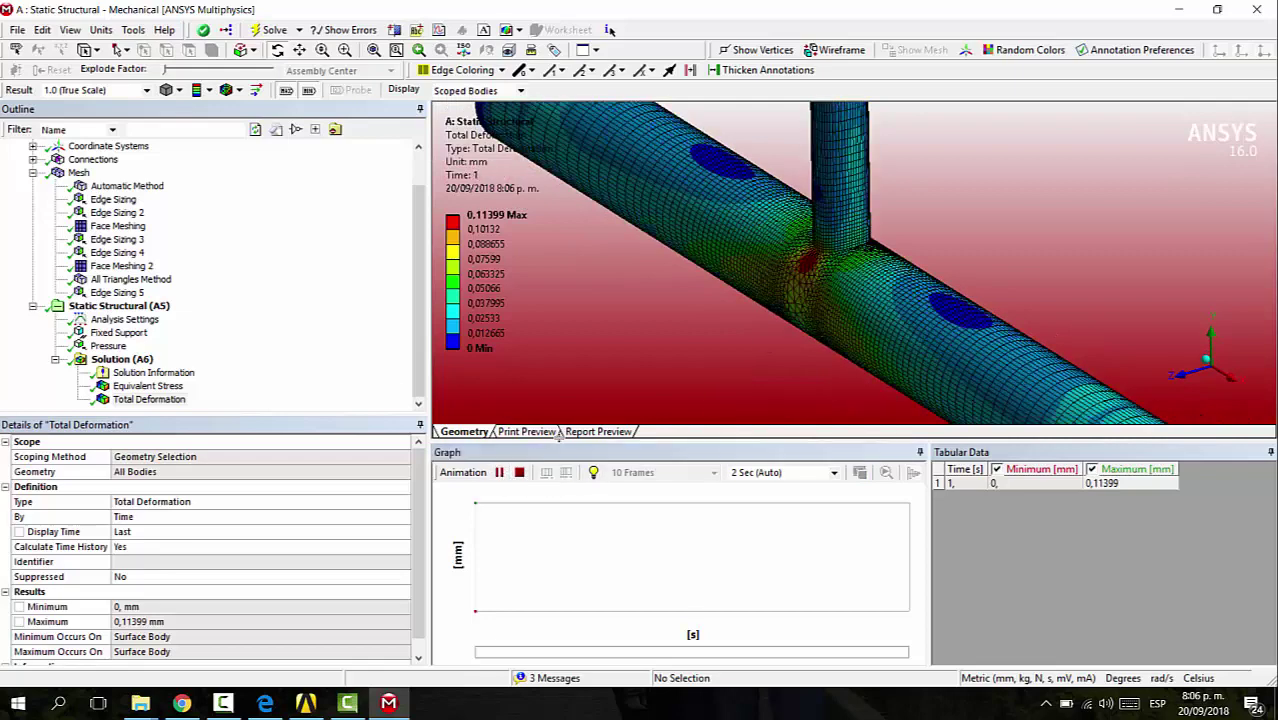
{"action": "left_click", "coordinate": [502, 475]}
{"action": "left_click", "coordinate": [475, 265]}
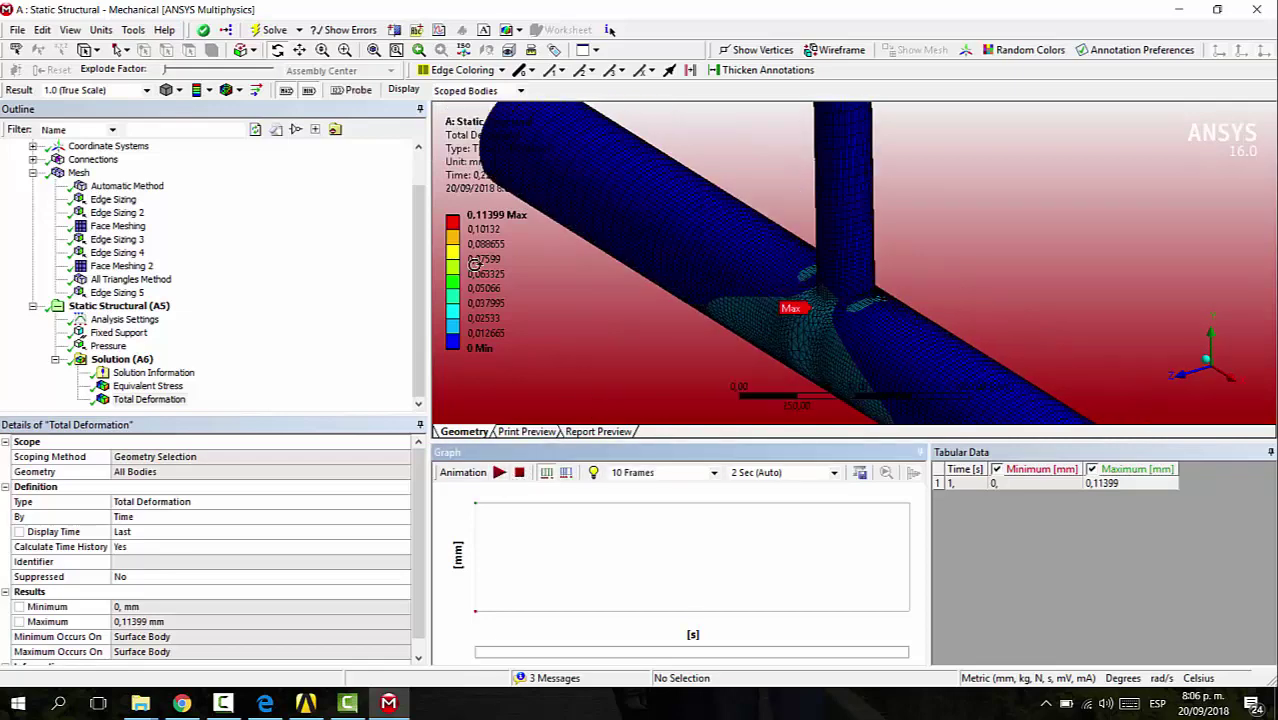
{"action": "left_click_drag", "start_coordinate": [947, 302], "coordinate": [594, 330]}
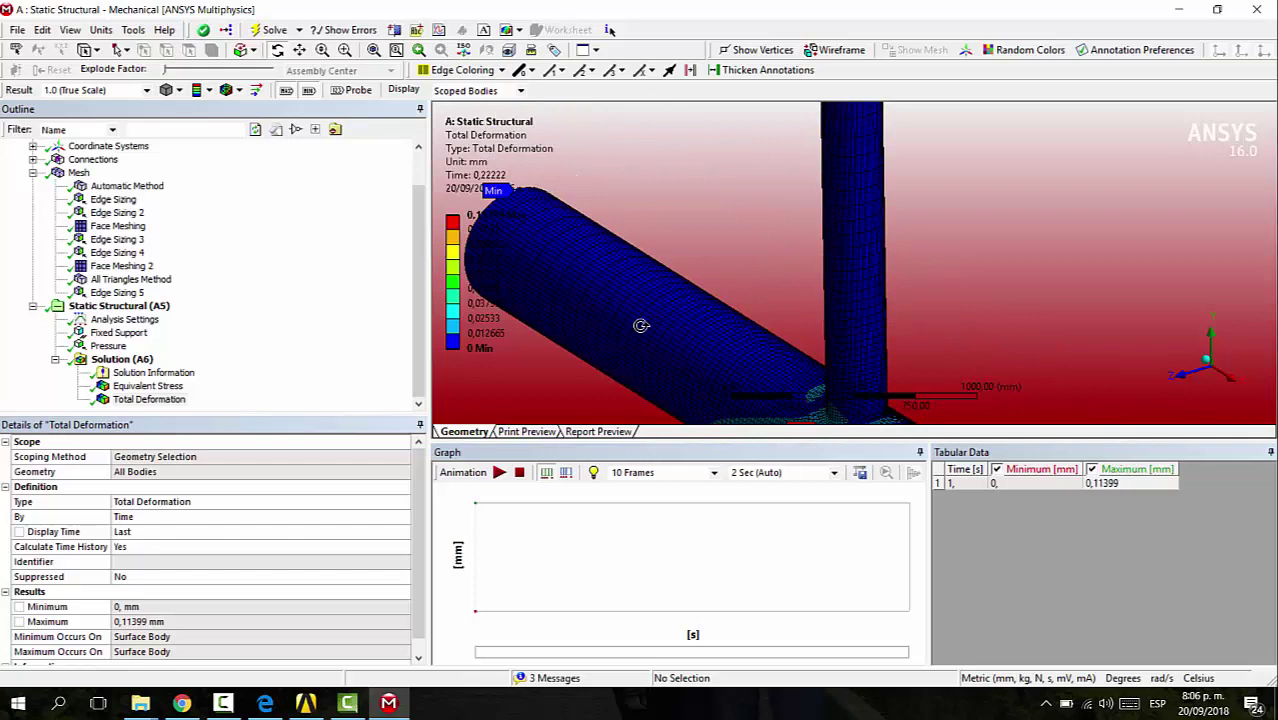
{"action": "scroll", "coordinate": [814, 220], "scroll_direction": "down", "scroll_amount": 5}
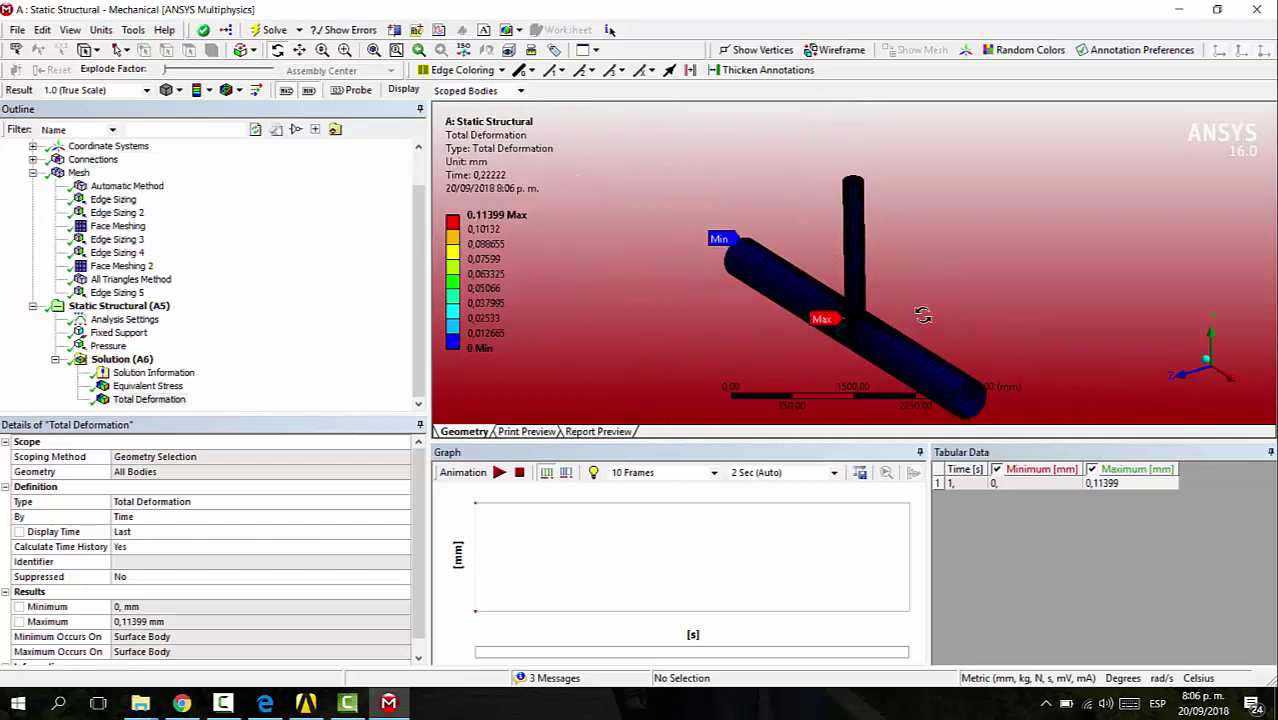
{"action": "middle_click_drag", "start_coordinate": [920, 308], "coordinate": [906, 271], "text": "ctrl"}
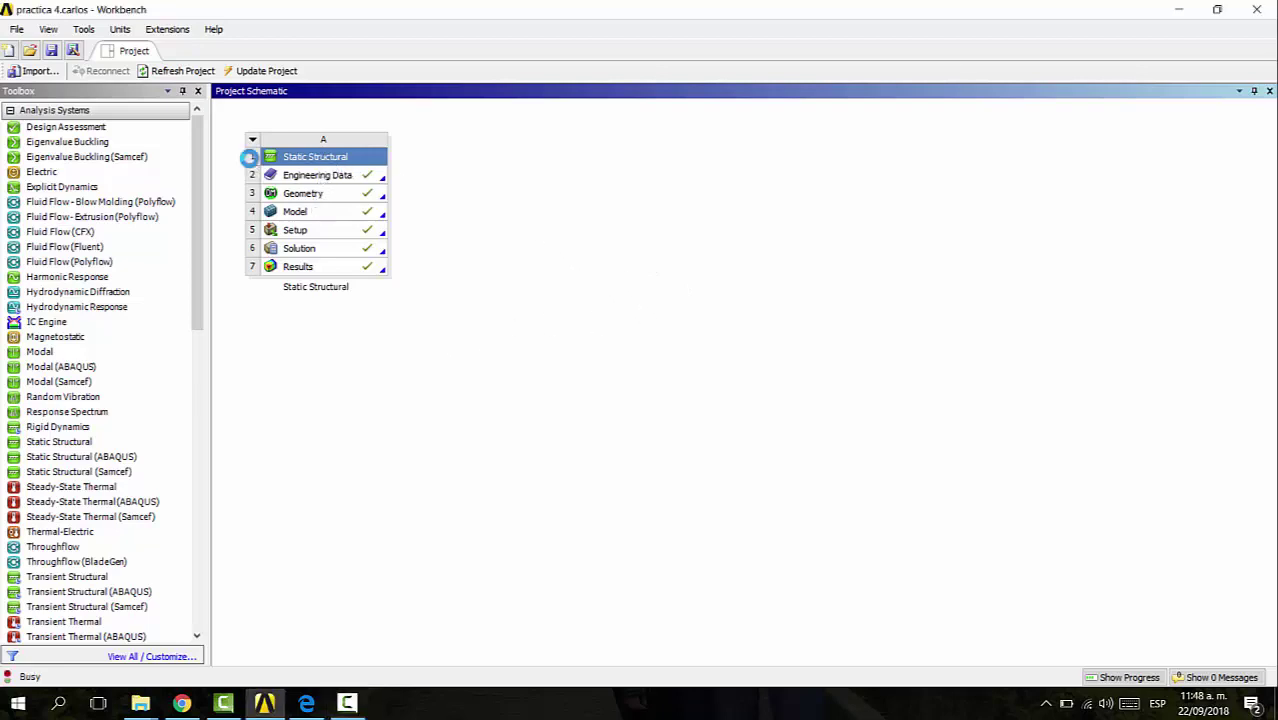
In the Workbench project schematic, add a second standalone Static Structural system and name it Static Structural 2.
{"action": "left_click", "coordinate": [345, 194]}
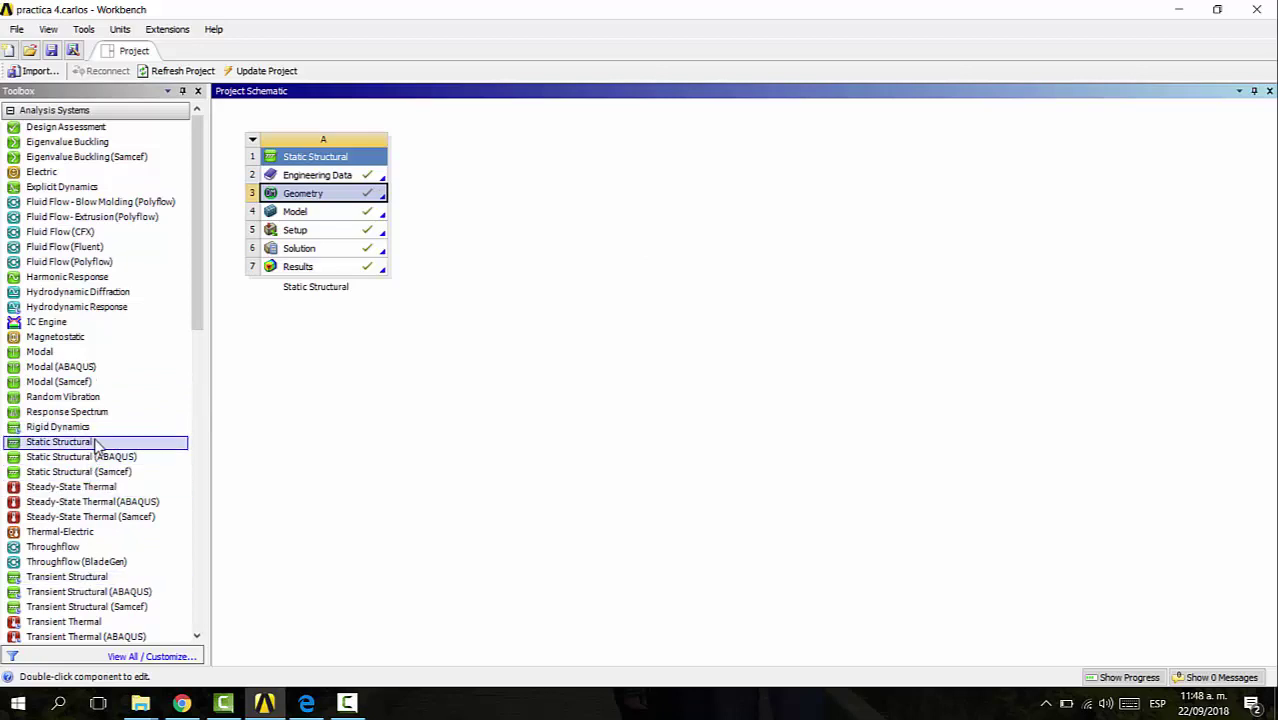
{"action": "left_click_drag", "start_coordinate": [96, 446], "coordinate": [488, 168]}
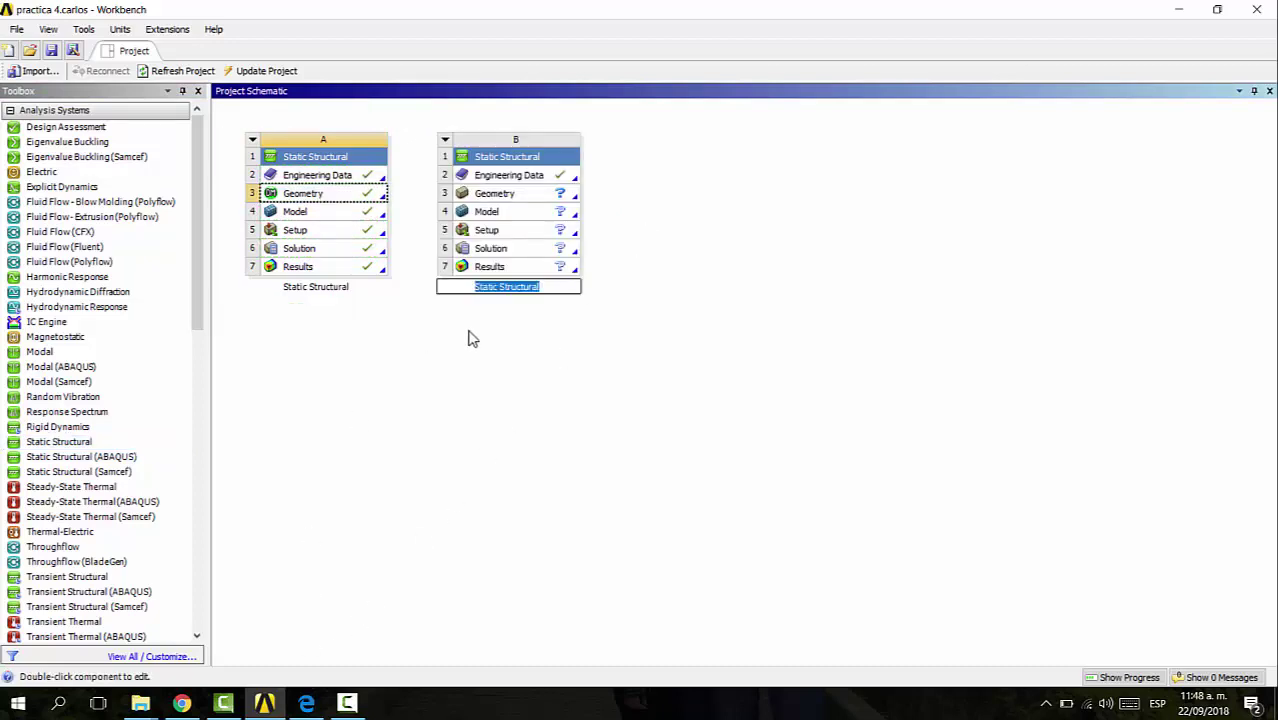
{"action": "key", "text": "Right"}
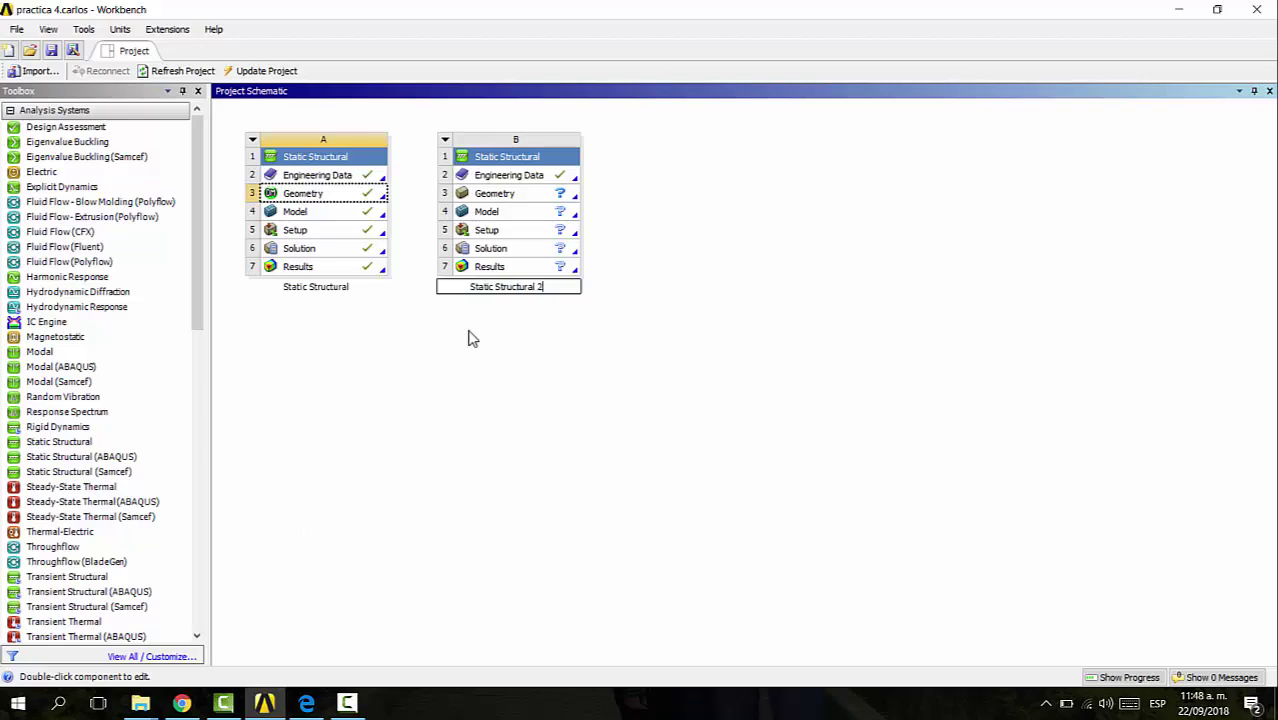
{"action": "key", "text": "Return"}
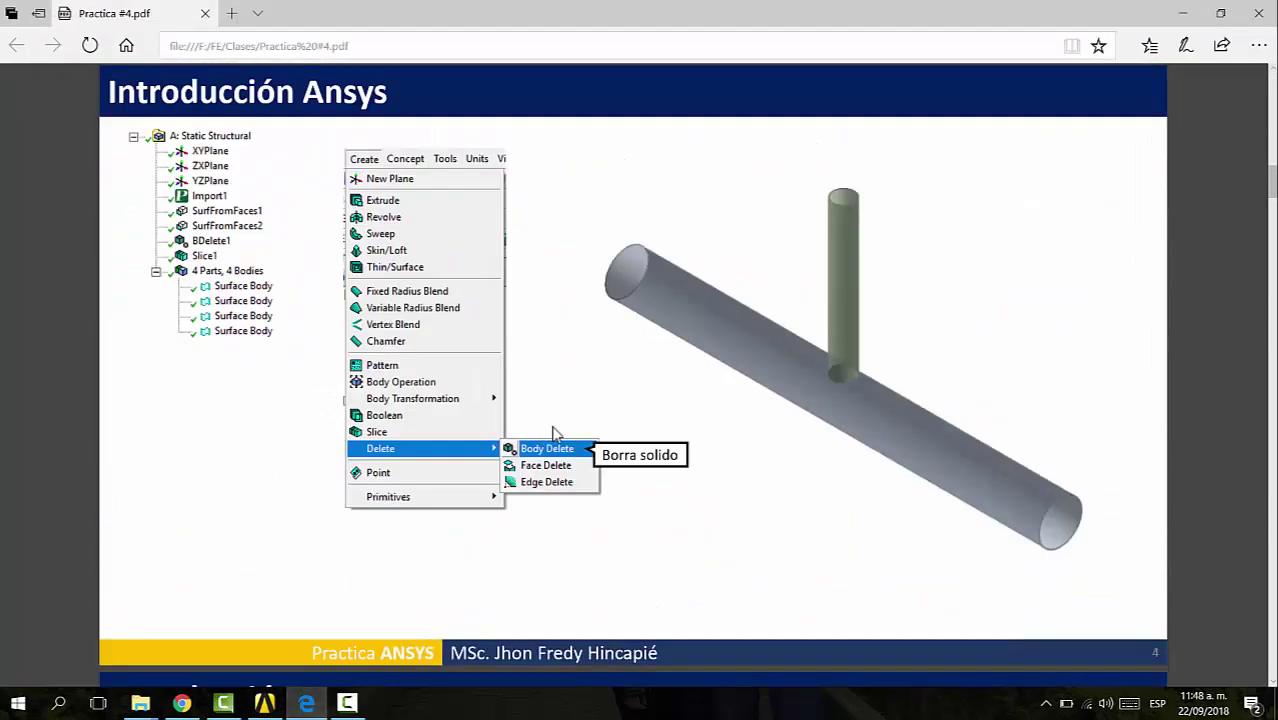
Look through Practica #4.pdf for the second geometry import exercise, Pipe T Model 2.x_t, and return to Workbench.
{"action": "scroll", "coordinate": [817, 312], "scroll_direction": "up", "scroll_amount": 10}
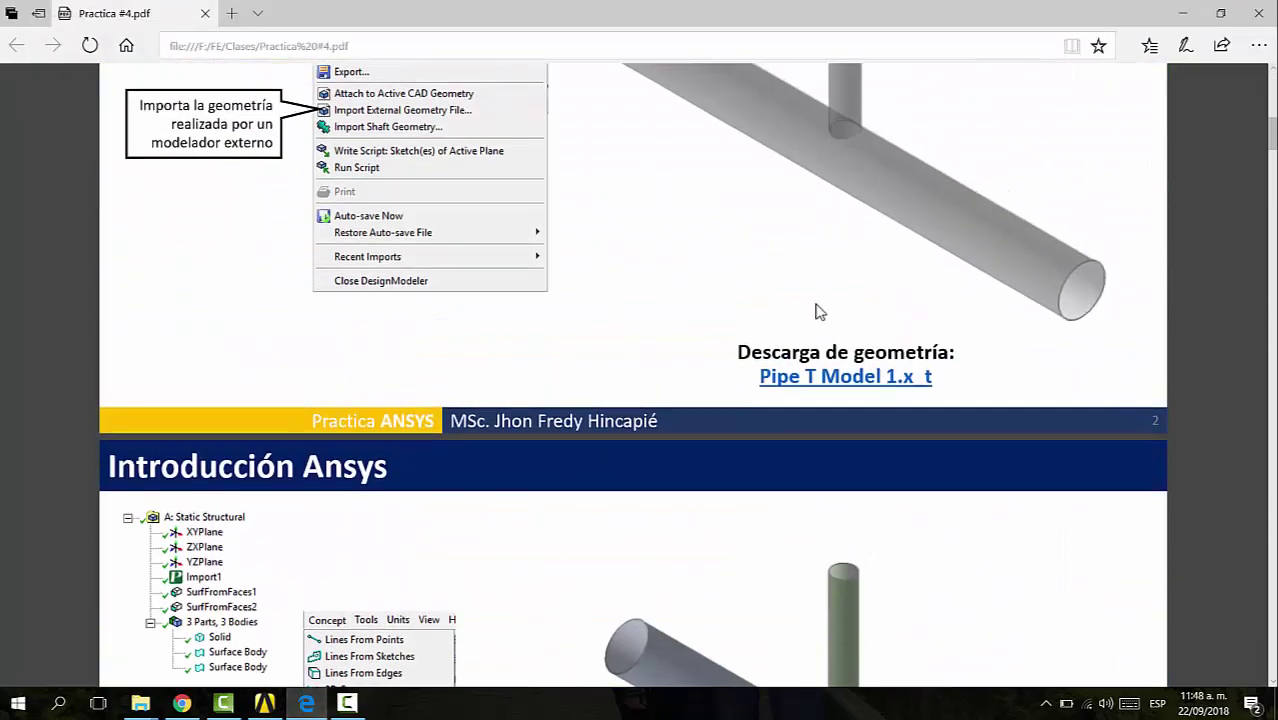
{"action": "scroll", "coordinate": [715, 461], "scroll_direction": "down", "scroll_amount": 20}
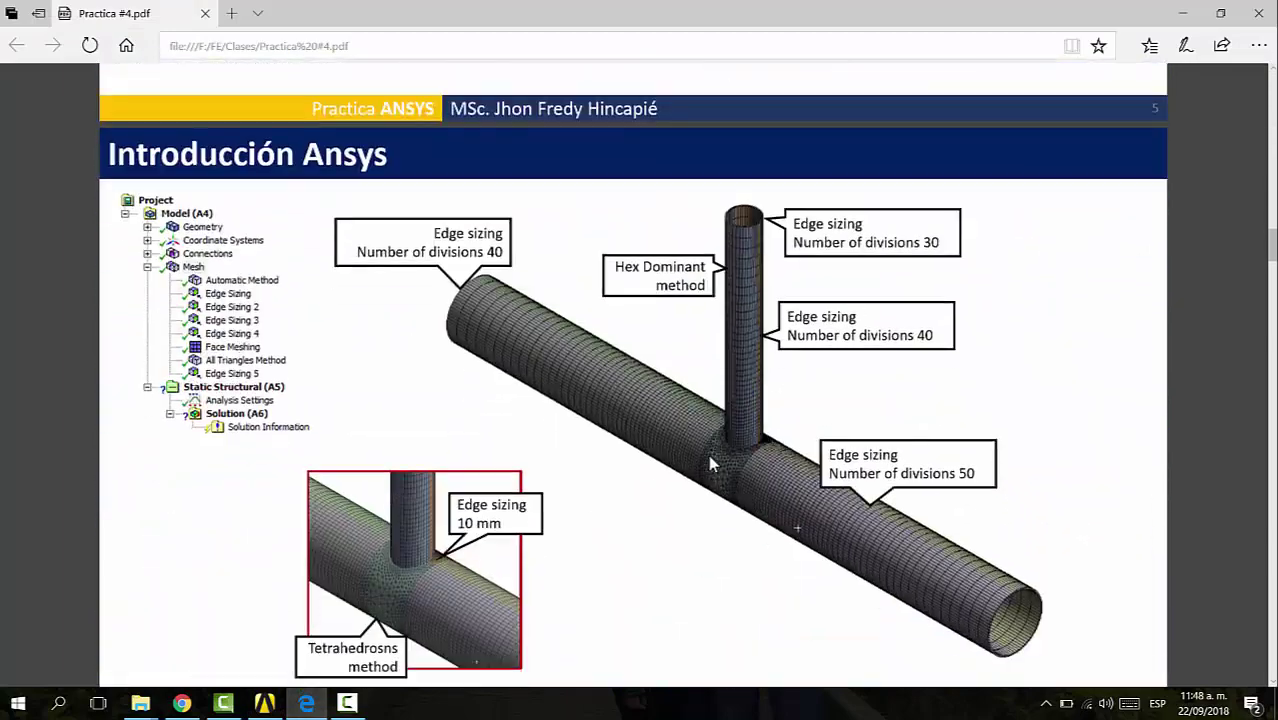
{"action": "scroll", "coordinate": [727, 461], "scroll_direction": "down", "scroll_amount": 9}
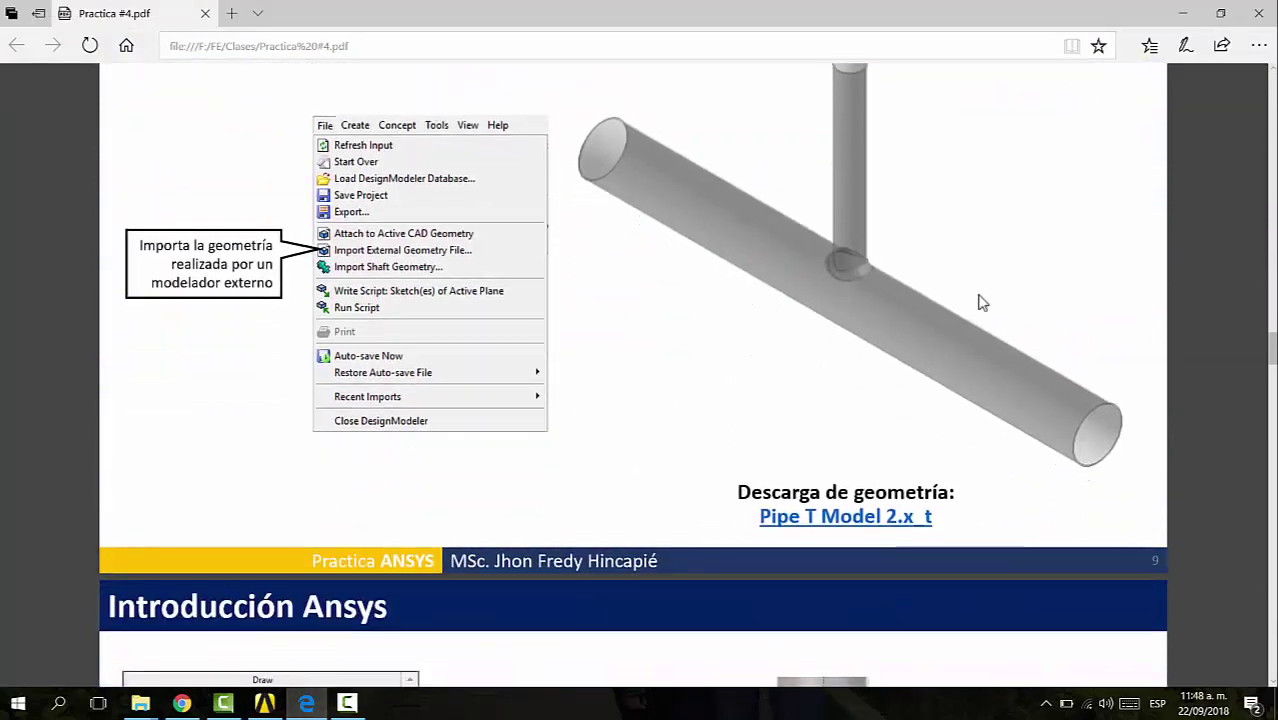
{"action": "key", "text": "alt+Tab"}
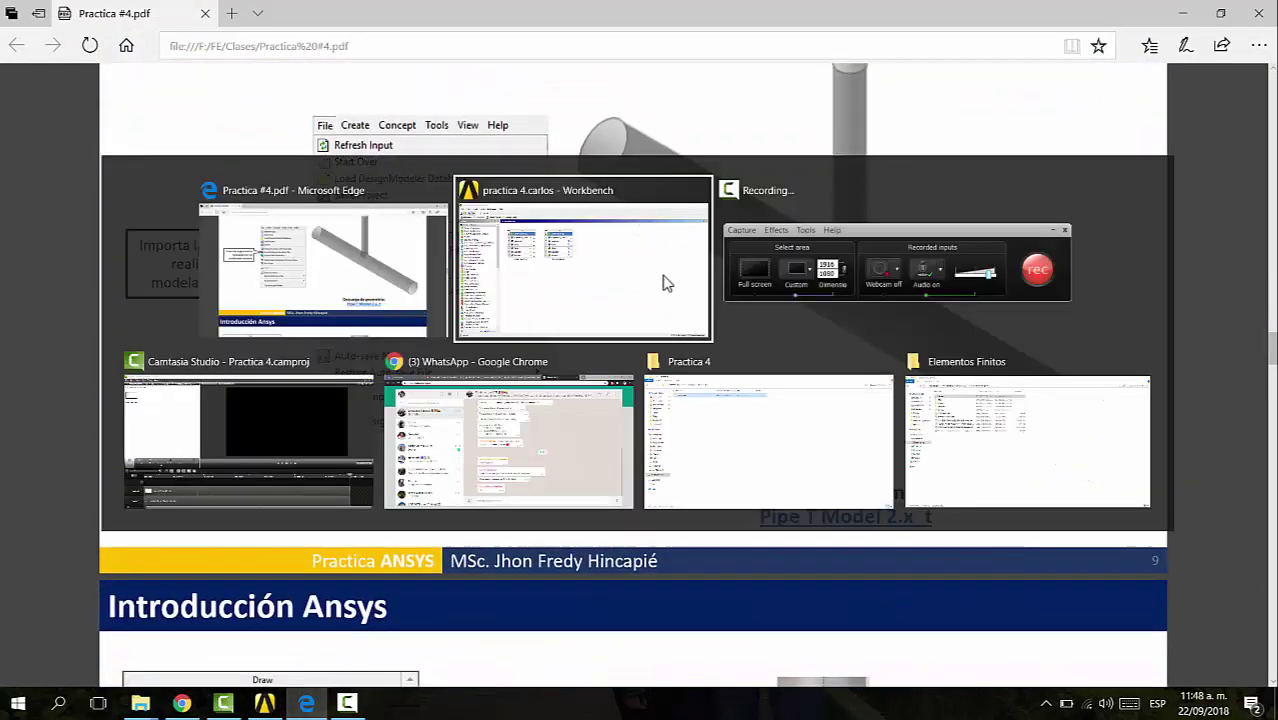
Create a new DesignModeler geometry for the Static Structural 2 system.
{"action": "left_click", "coordinate": [517, 195]}
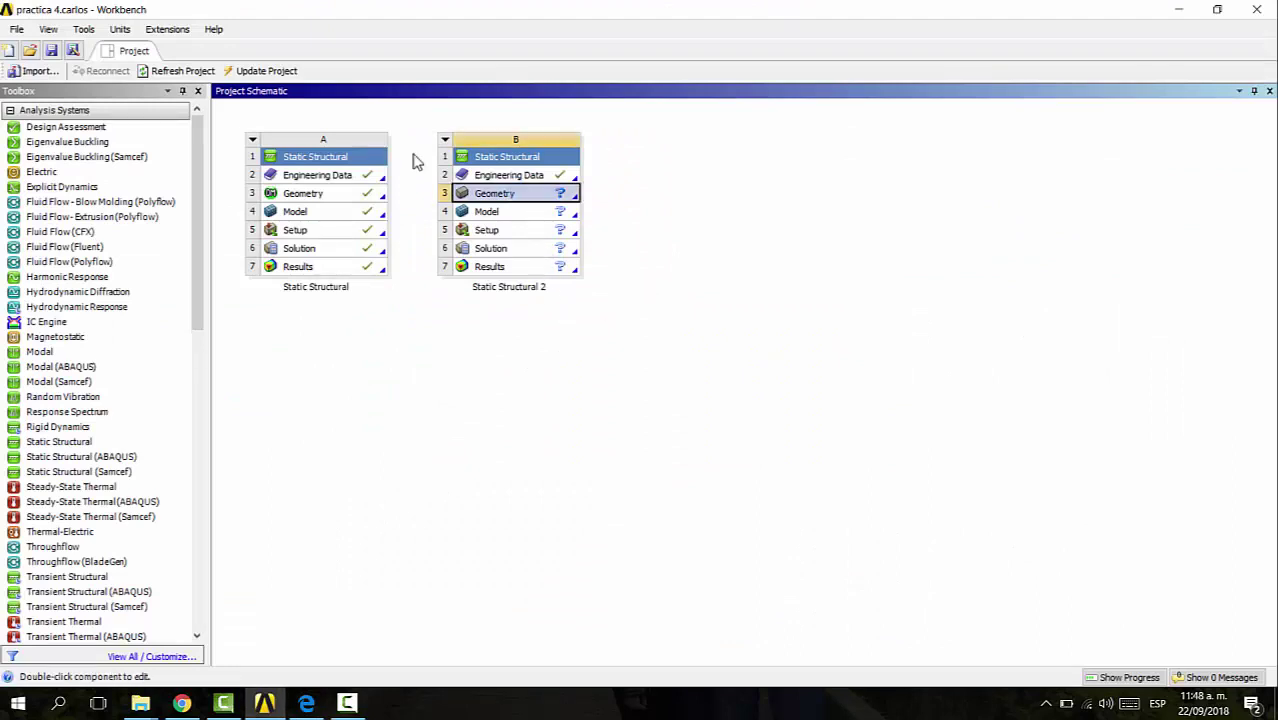
{"action": "right_click", "coordinate": [513, 205]}
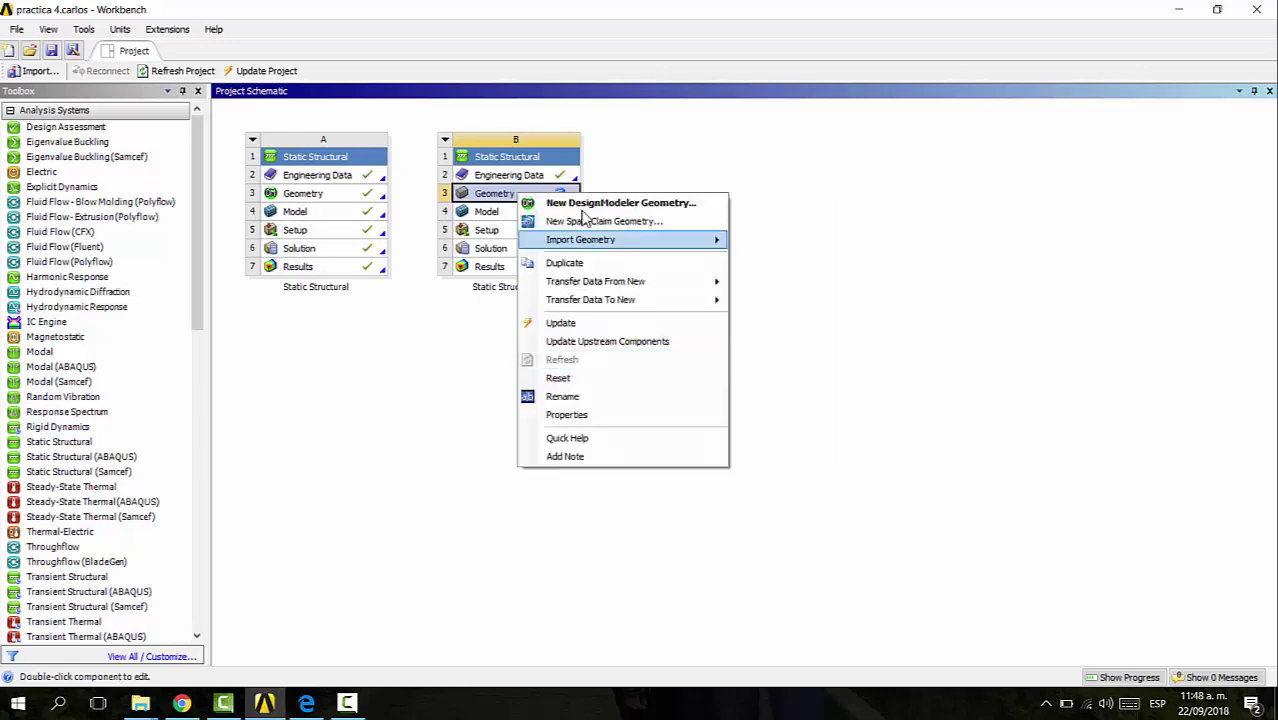
{"action": "left_click", "coordinate": [571, 200]}
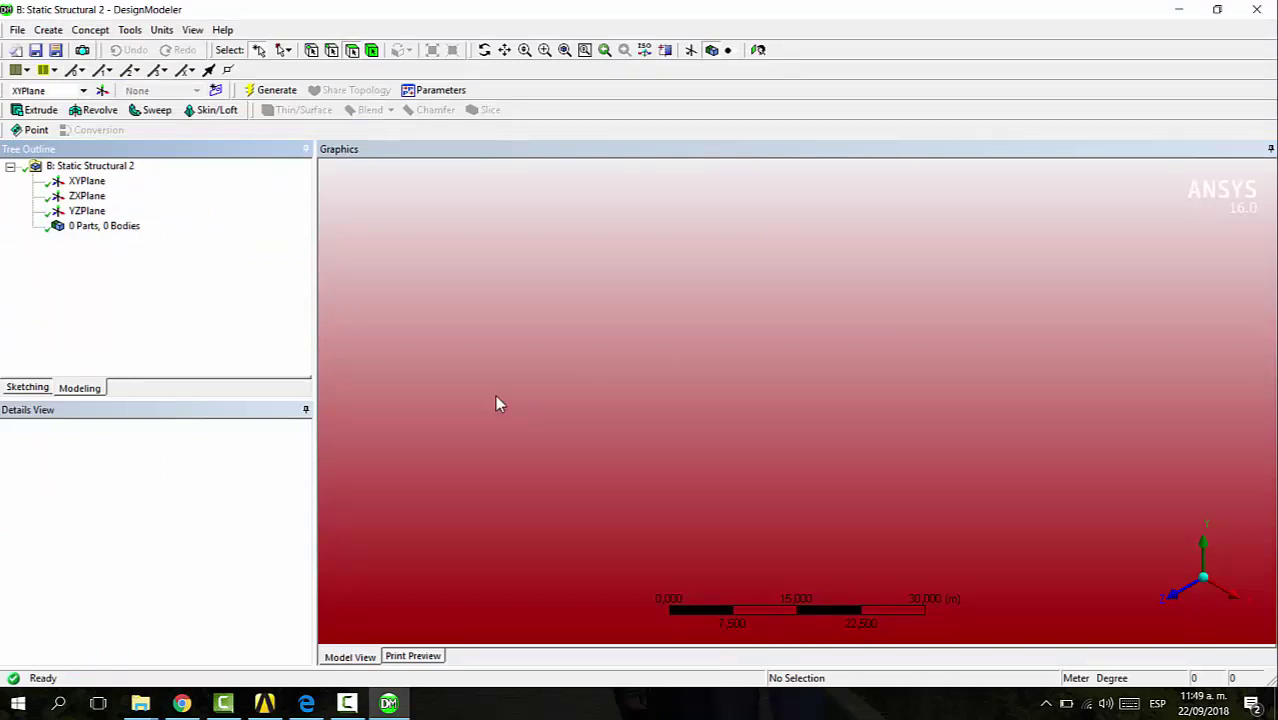
Import the external geometry file Pipe T Model 2.x_t from the Piezas folder and generate the import.
{"action": "left_click", "coordinate": [110, 226]}
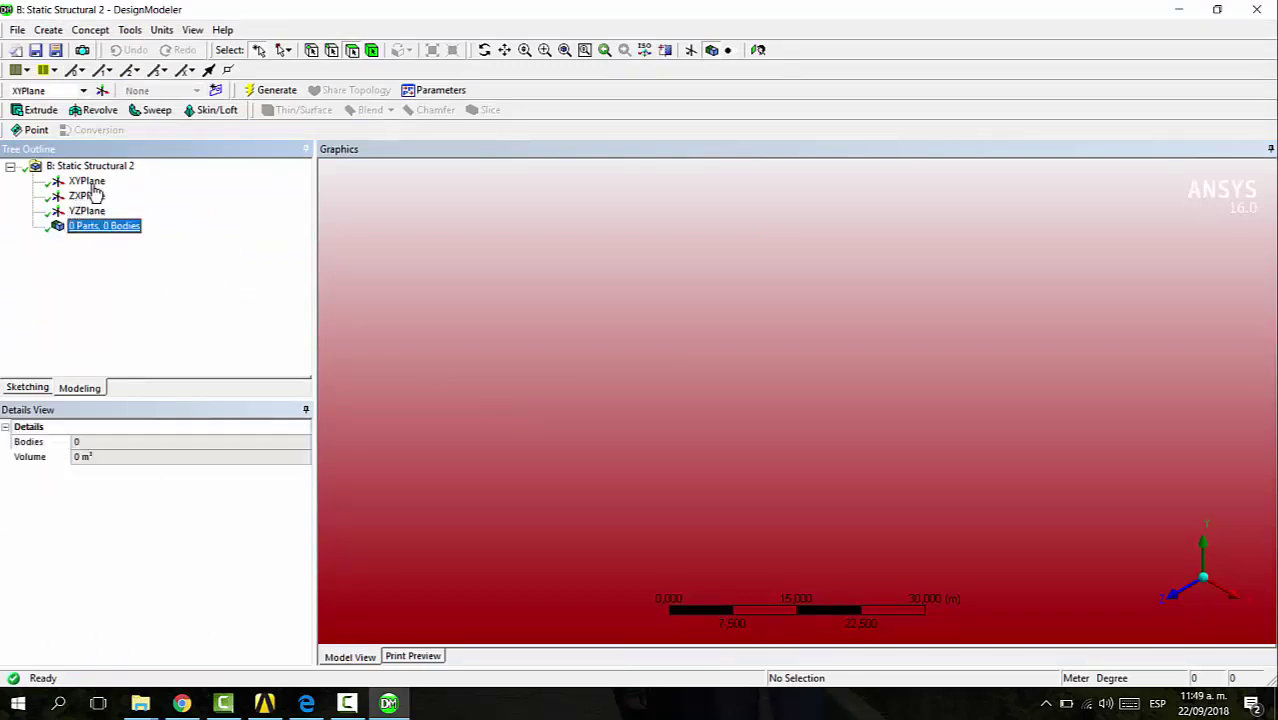
{"action": "left_click", "coordinate": [17, 30]}
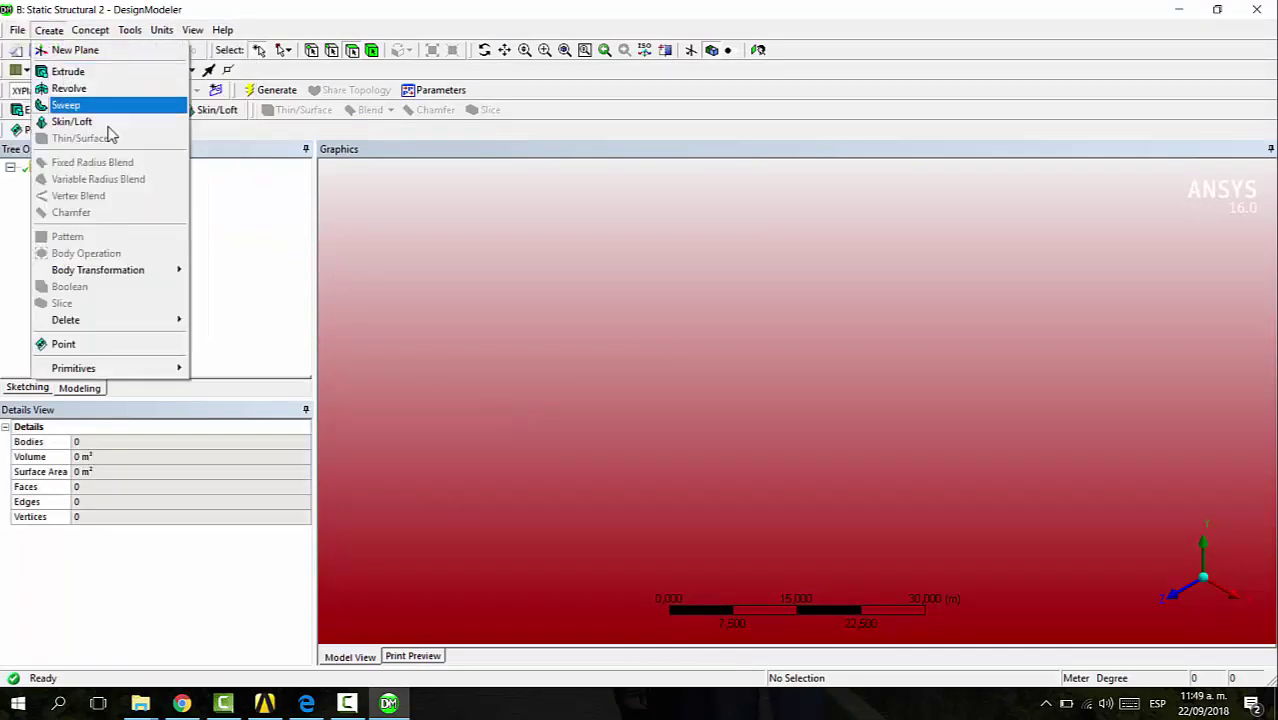
{"action": "left_click", "coordinate": [17, 30]}
{"action": "left_click", "coordinate": [17, 30]}
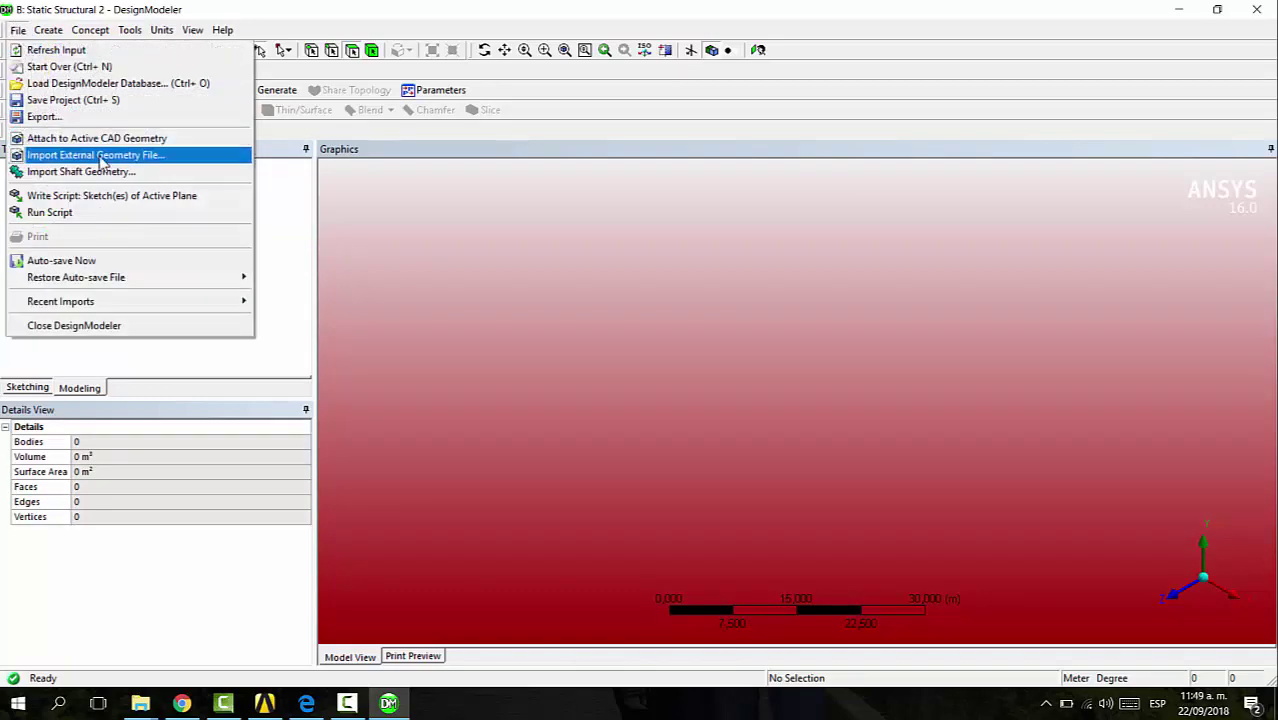
{"action": "left_click", "coordinate": [60, 154]}
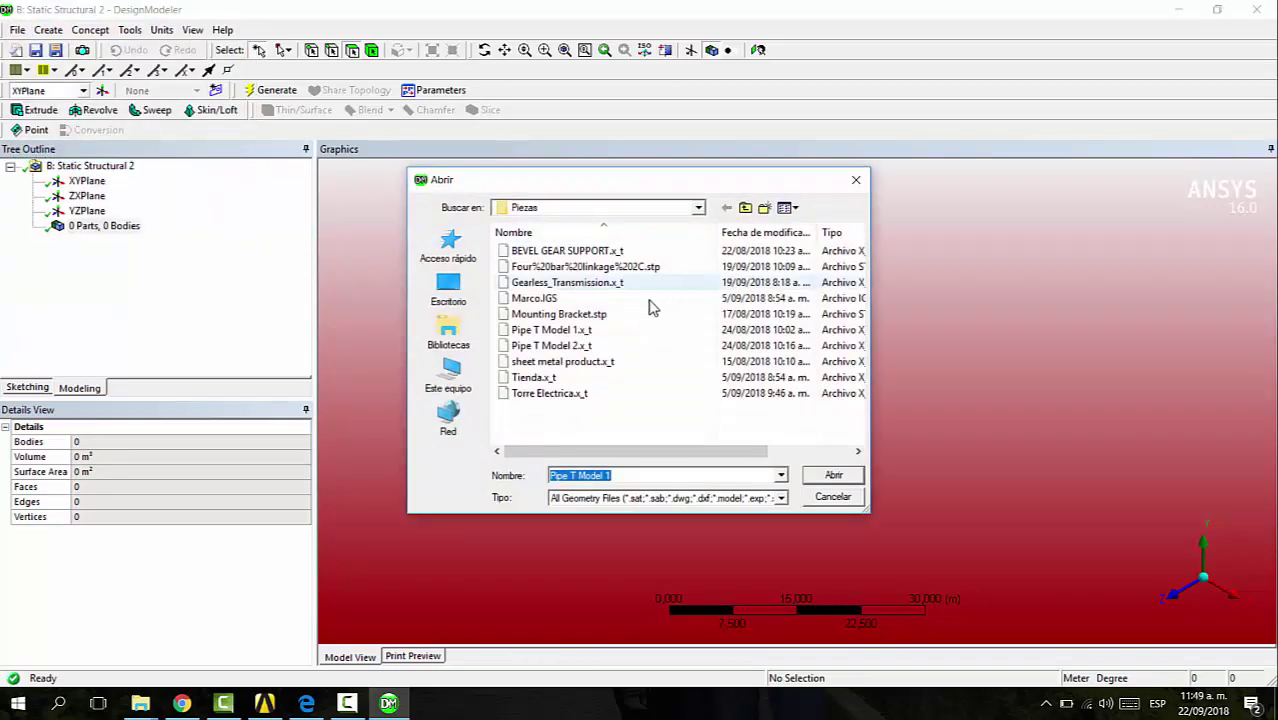
{"action": "left_click", "coordinate": [610, 346]}
{"action": "left_click", "coordinate": [830, 476]}
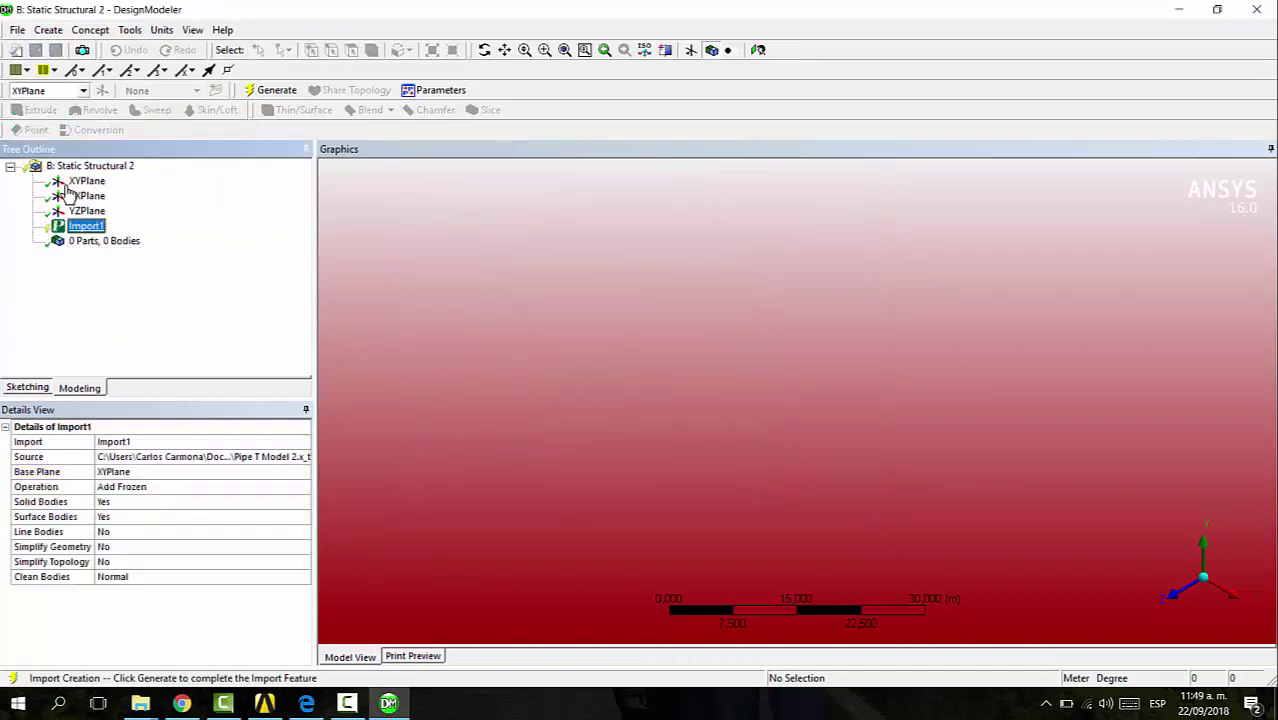
{"action": "left_click", "coordinate": [272, 90]}
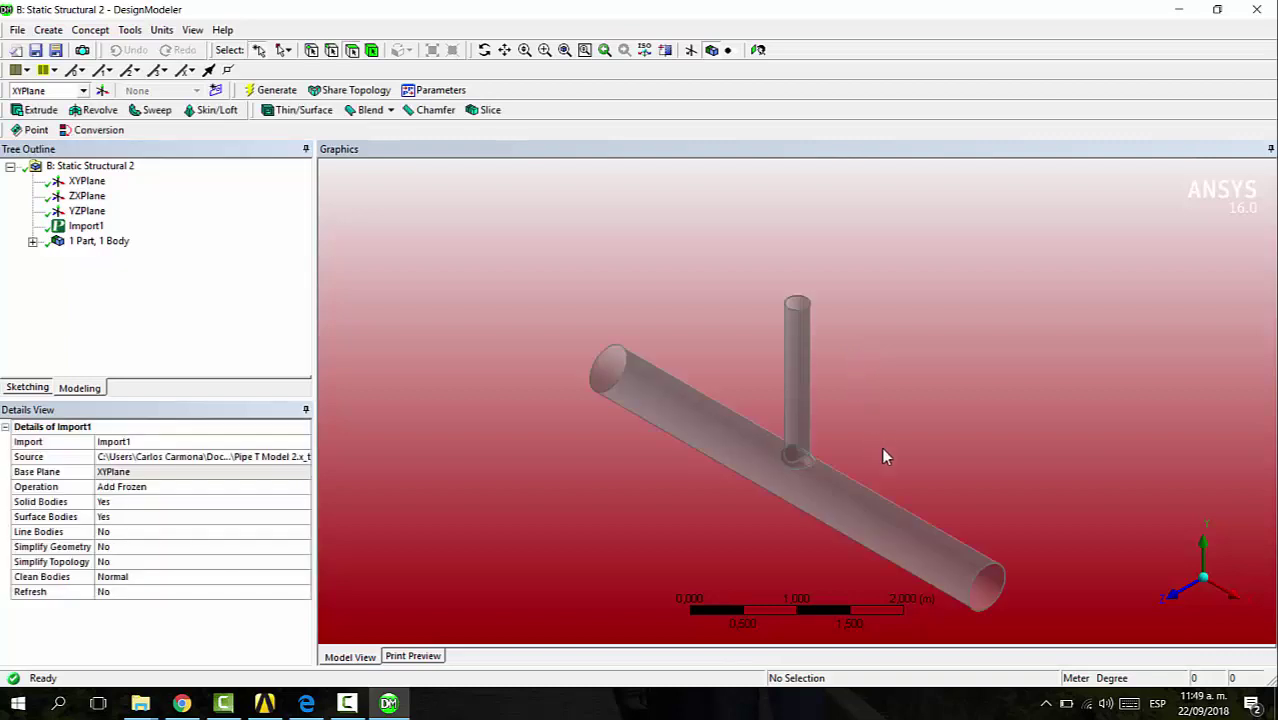
Examine the pipe junction up close, checking the inner collar face and the main pipe's cylindrical face.
{"action": "middle_click_drag", "start_coordinate": [893, 436], "coordinate": [865, 384], "text": "ctrl"}
{"action": "right_click_drag", "start_coordinate": [739, 368], "coordinate": [792, 430]}
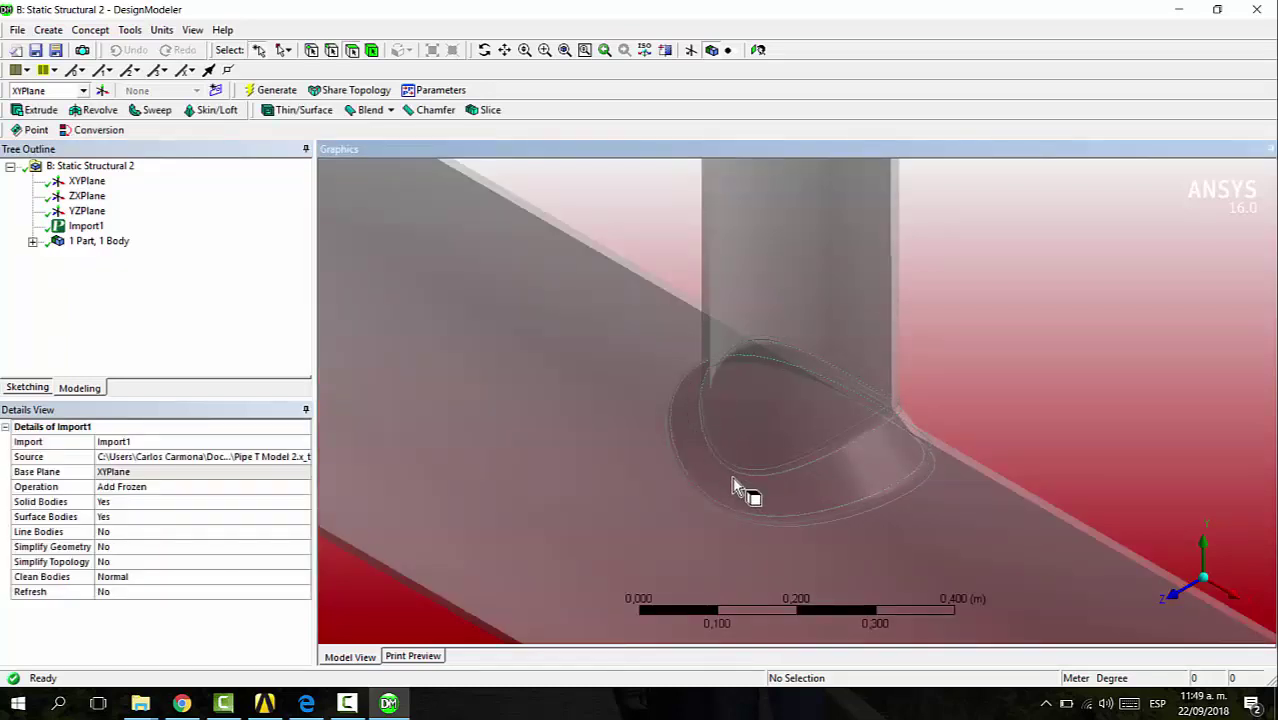
{"action": "left_click", "coordinate": [876, 456]}
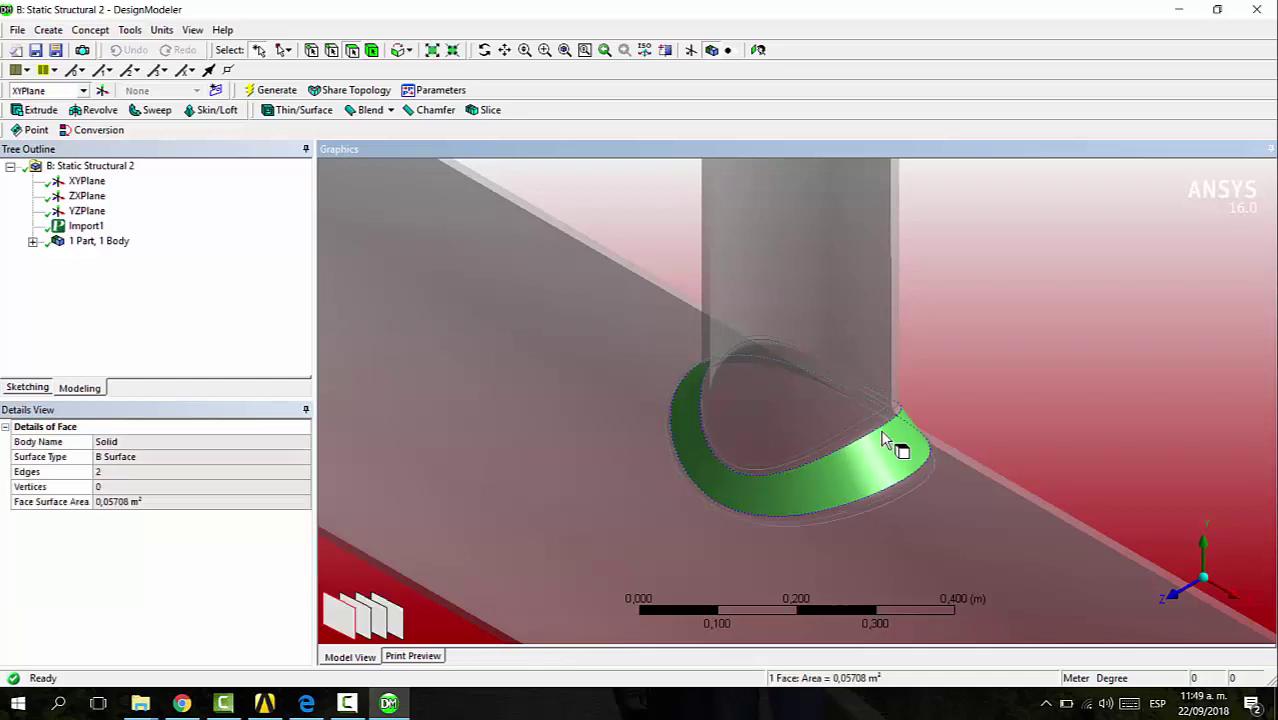
{"action": "left_click", "coordinate": [940, 456]}
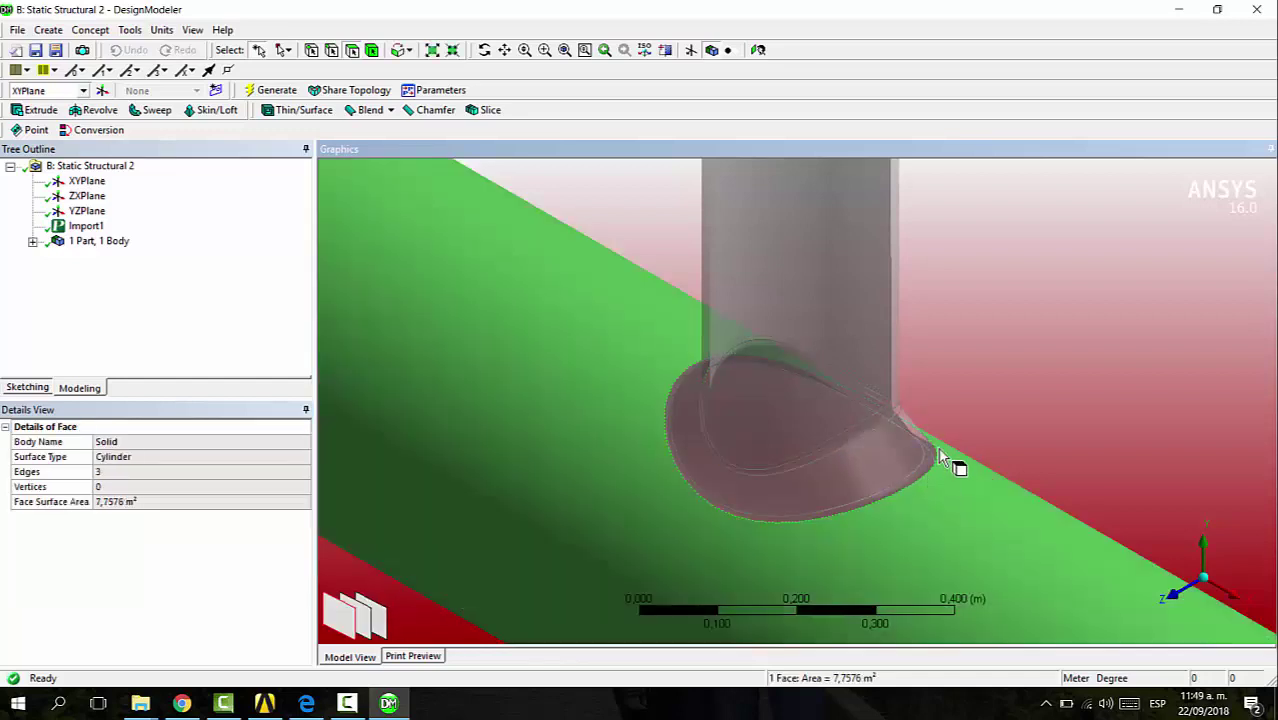
{"action": "left_click", "coordinate": [758, 360]}
{"action": "left_click", "coordinate": [965, 362]}
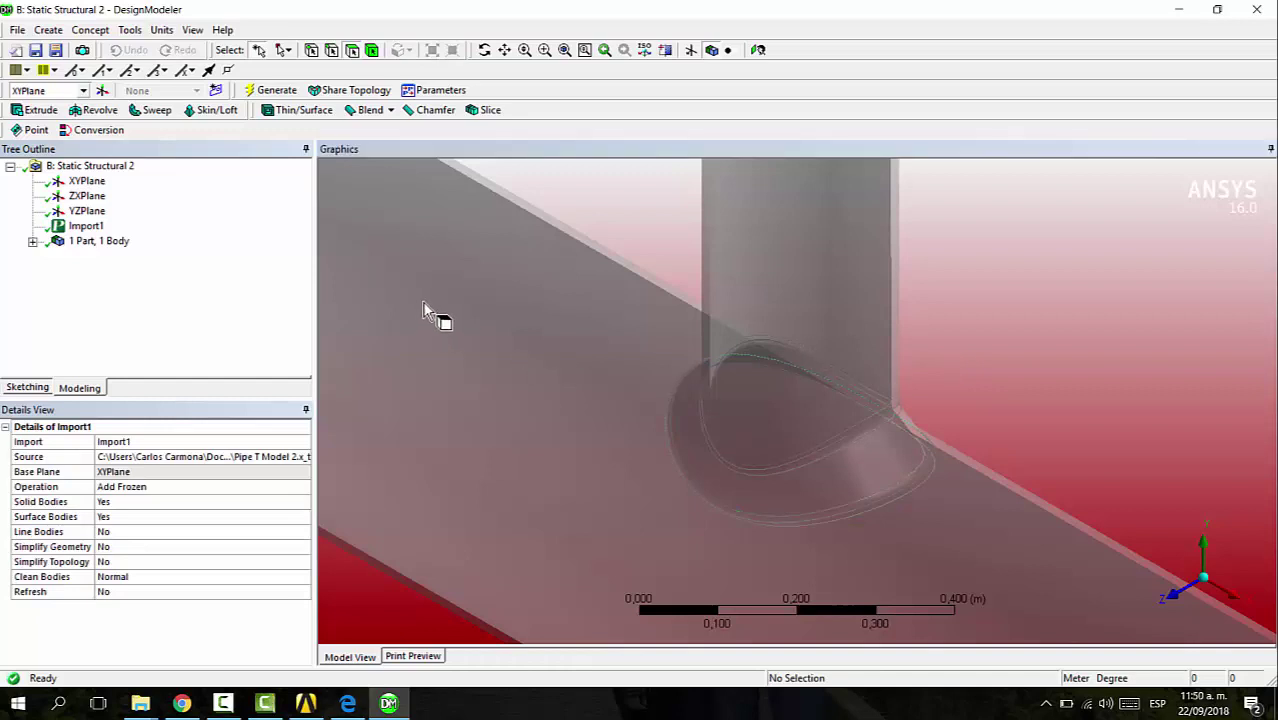
Create a new sketch on XYPlane and draw a rectangle about 0.9 m by 0.2 m across the vertical branch, just above the junction collar.
{"action": "left_click", "coordinate": [87, 182]}
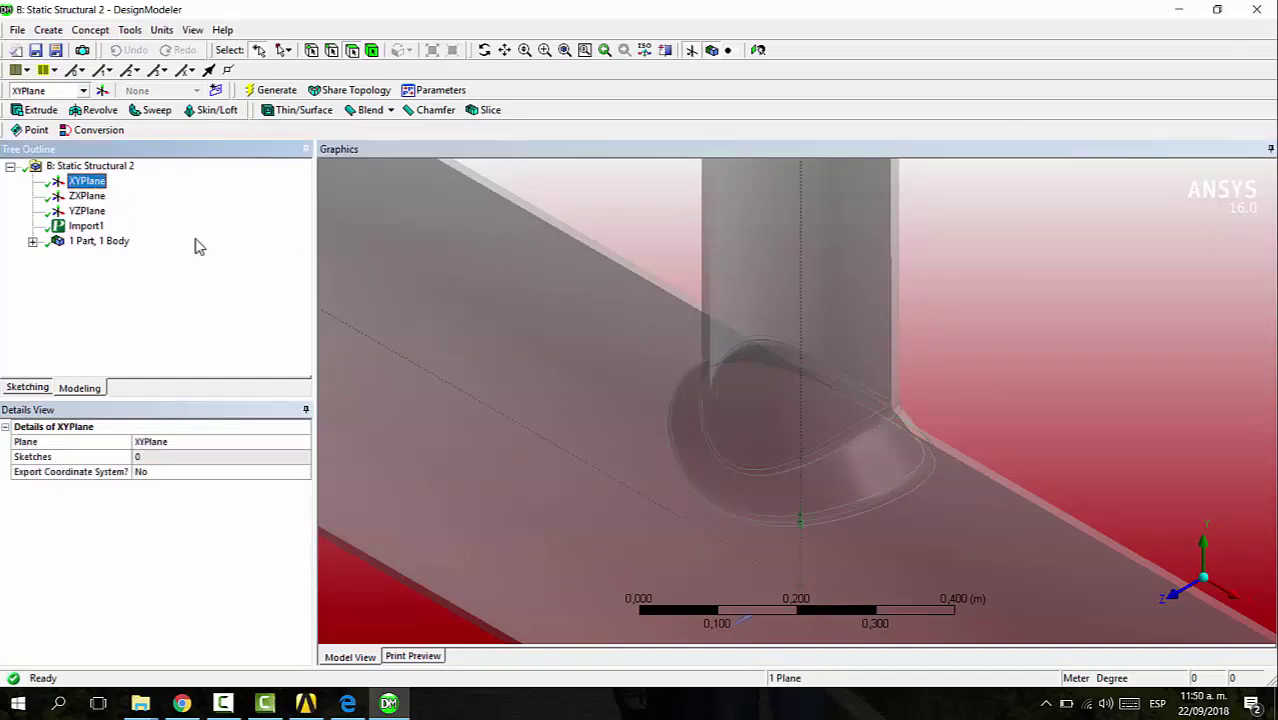
{"action": "left_click", "coordinate": [215, 90]}
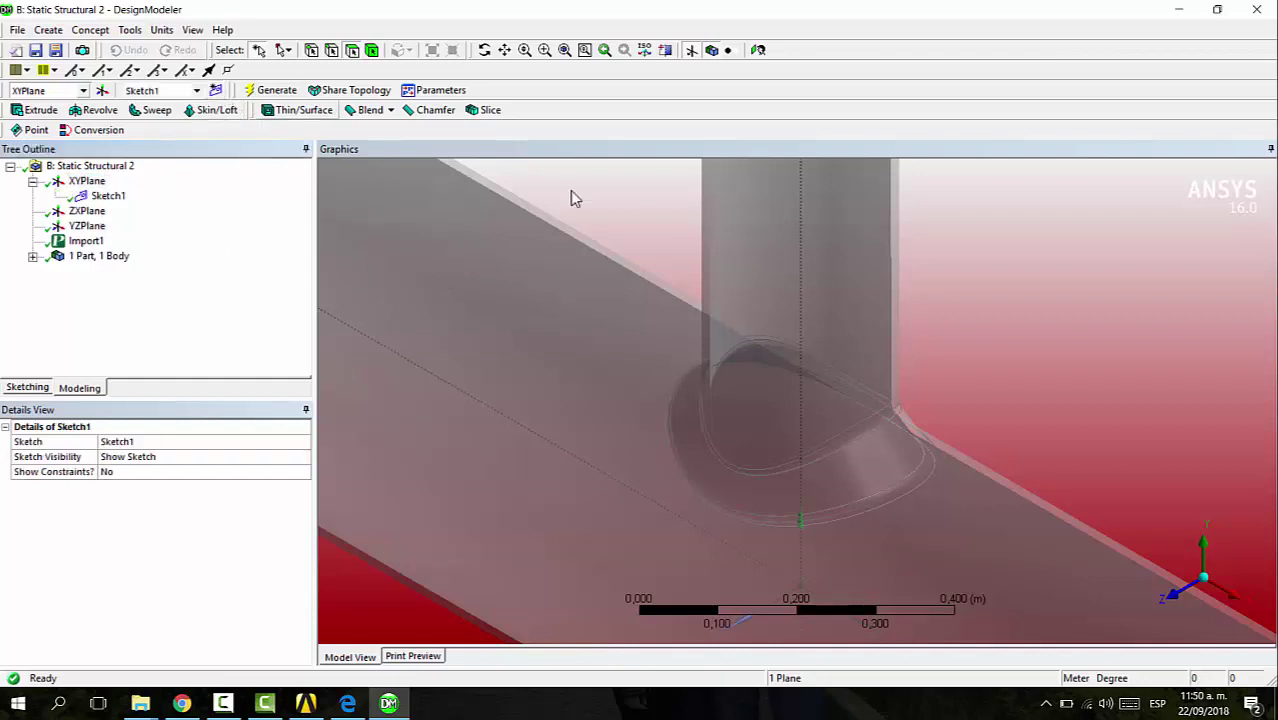
{"action": "left_click", "coordinate": [1183, 582]}
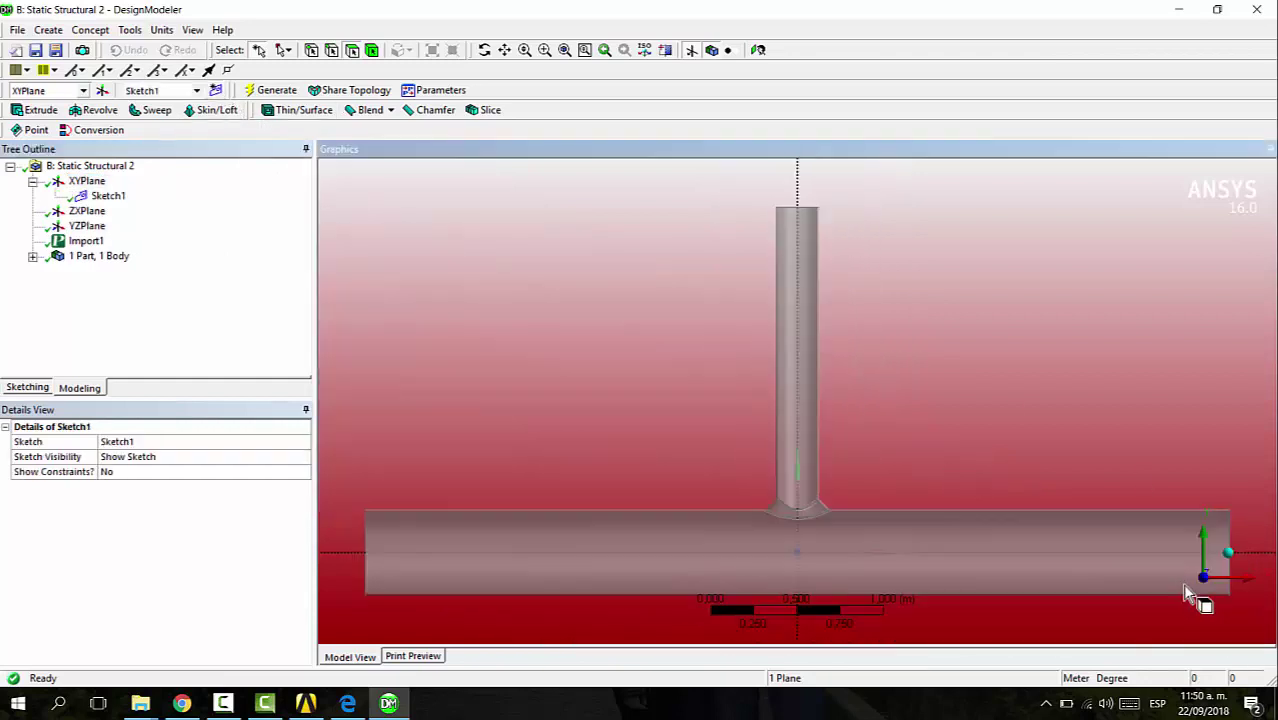
{"action": "right_click_drag", "start_coordinate": [722, 485], "coordinate": [899, 620]}
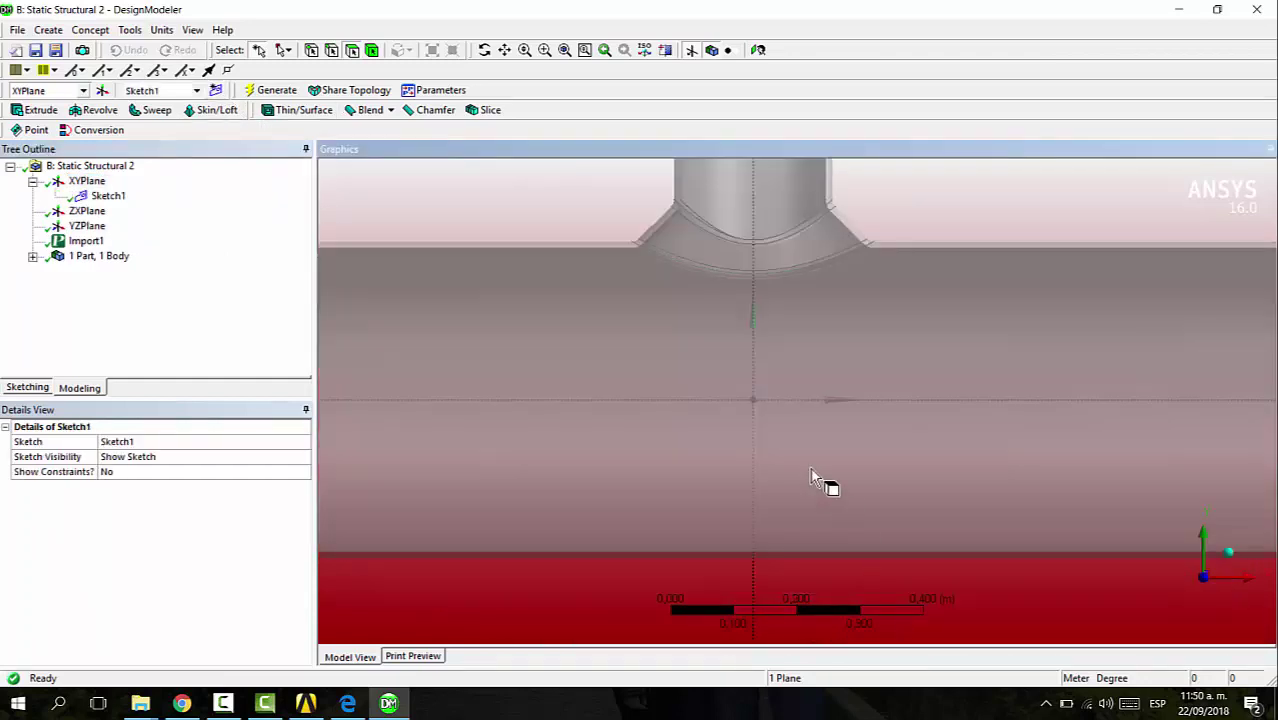
{"action": "scroll", "coordinate": [810, 466], "scroll_direction": "down", "scroll_amount": 2}
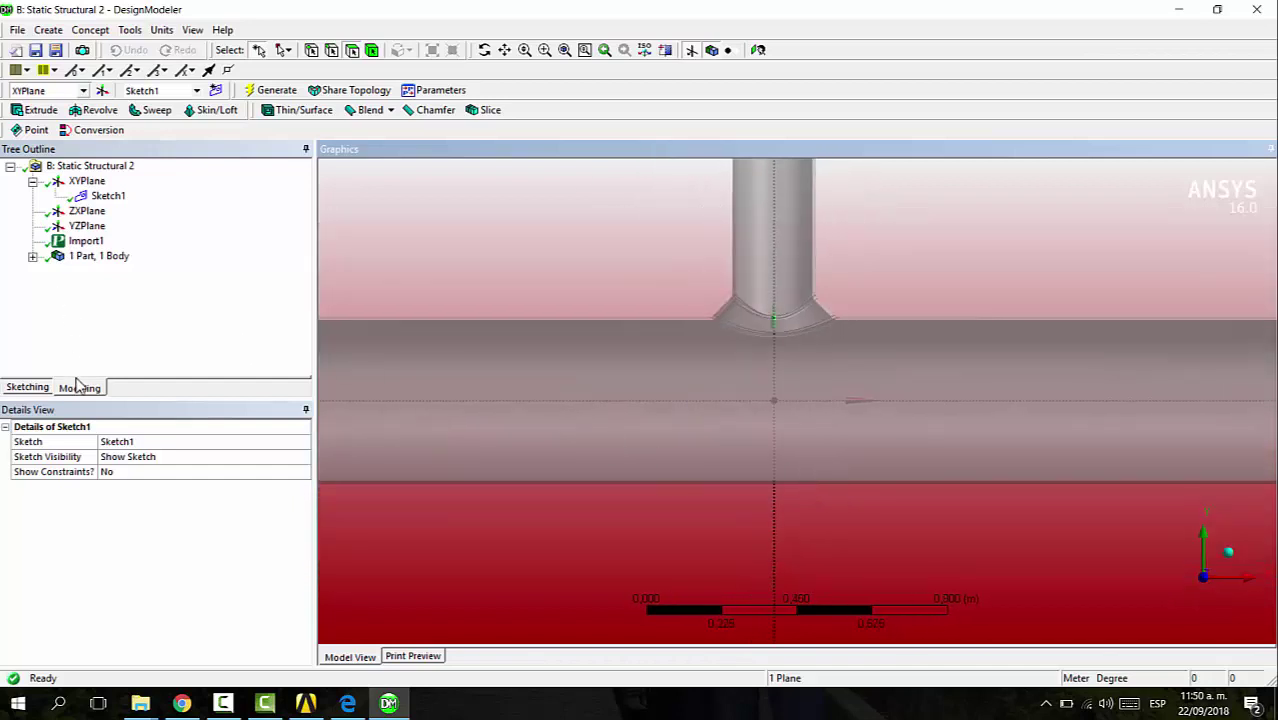
{"action": "left_click", "coordinate": [27, 387]}
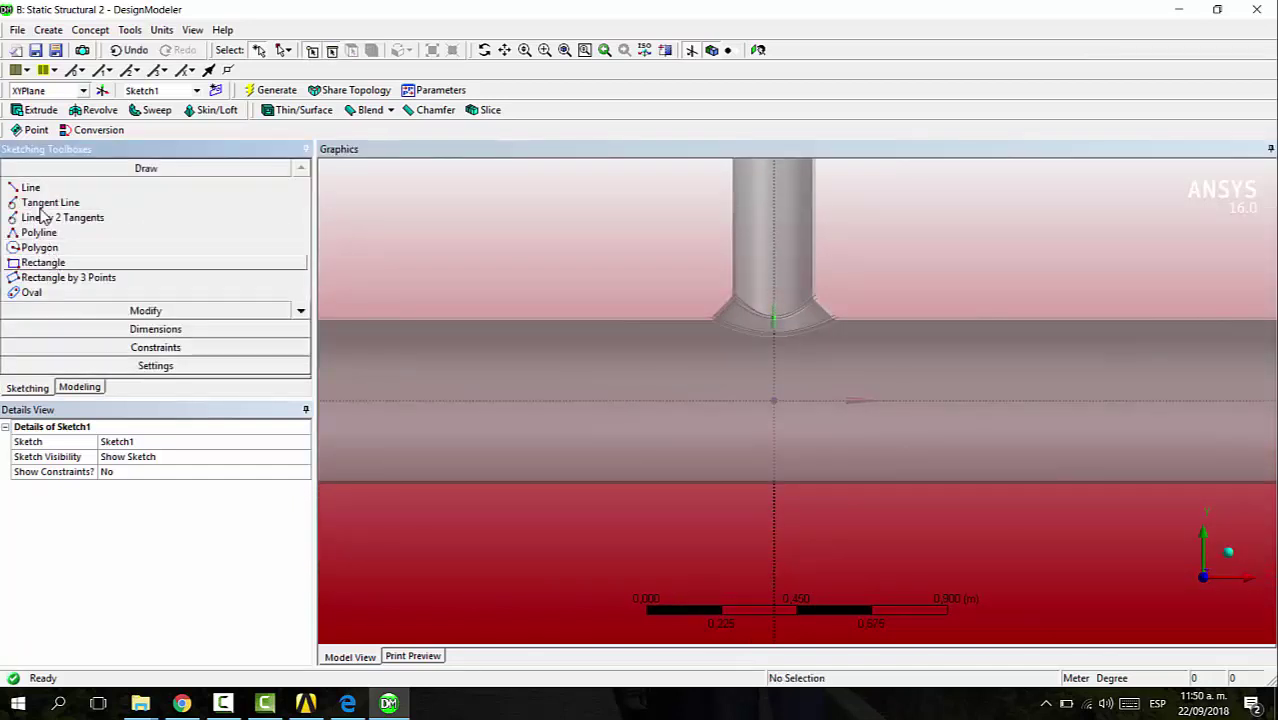
{"action": "left_click", "coordinate": [43, 262]}
{"action": "left_click", "coordinate": [627, 210]}
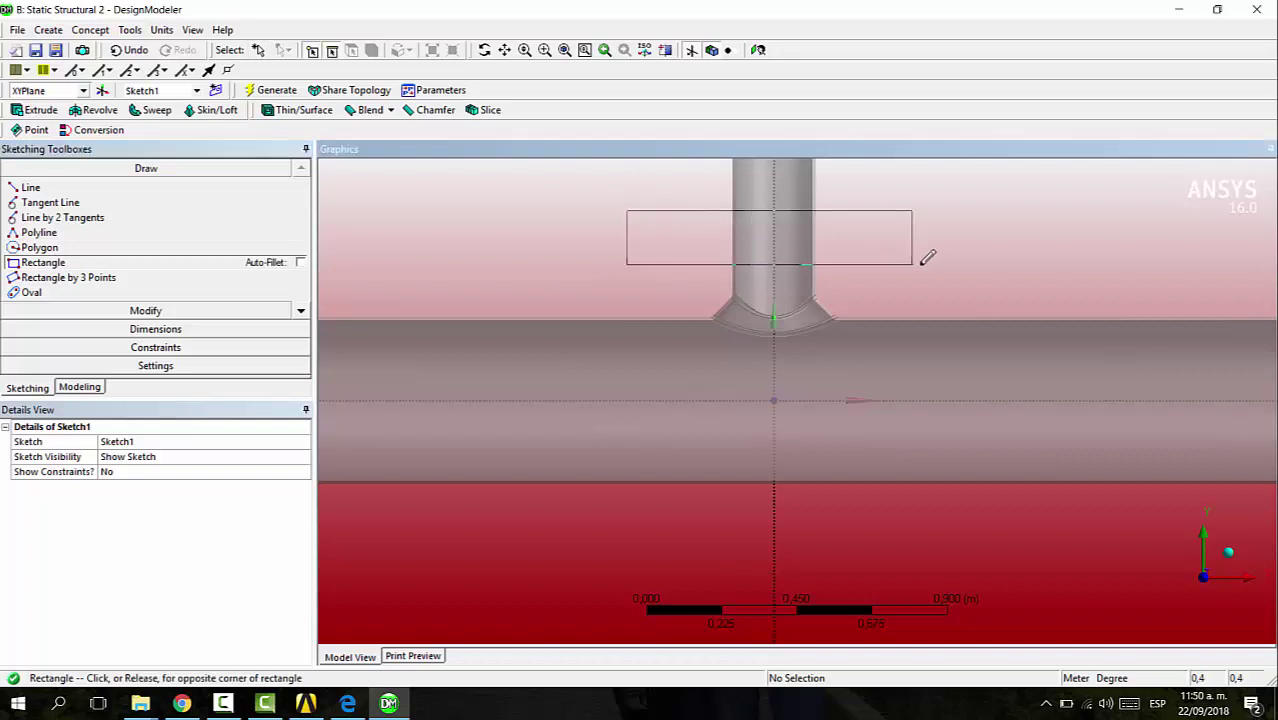
{"action": "left_click", "coordinate": [945, 271]}
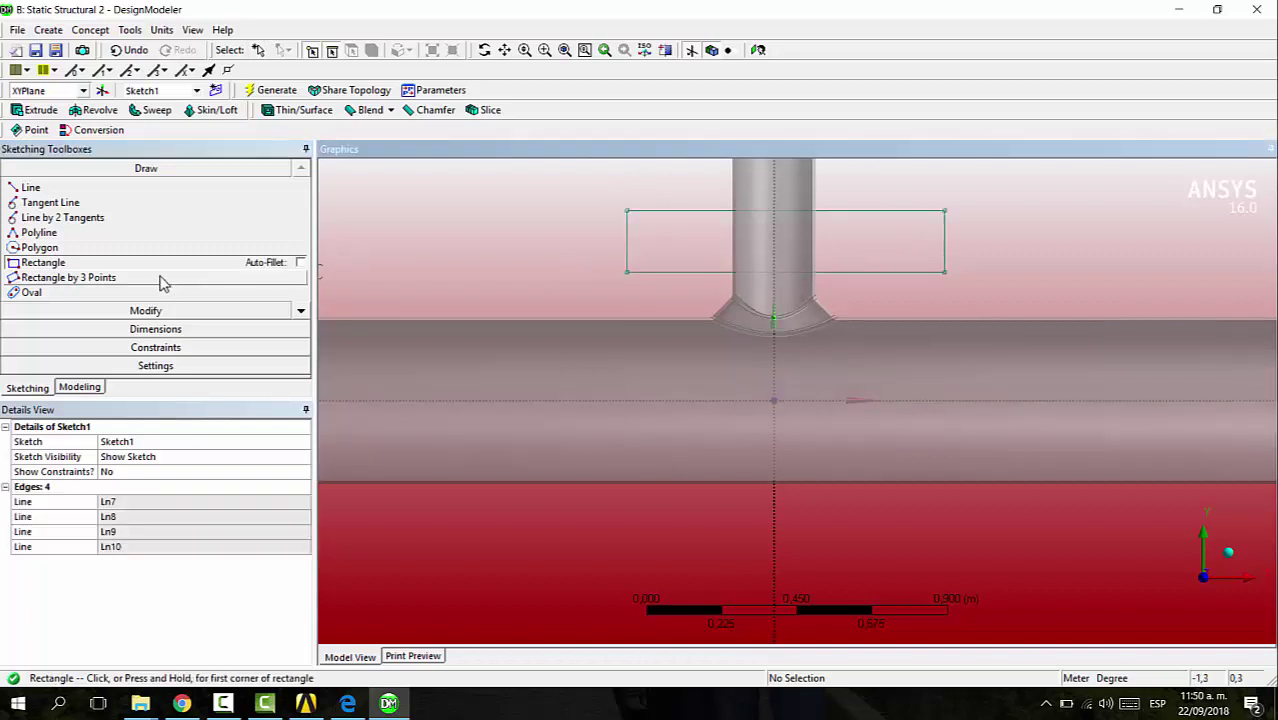
Apply a Midpoint constraint between the rectangle's lower edge and the sketch origin.
{"action": "left_click", "coordinate": [183, 329]}
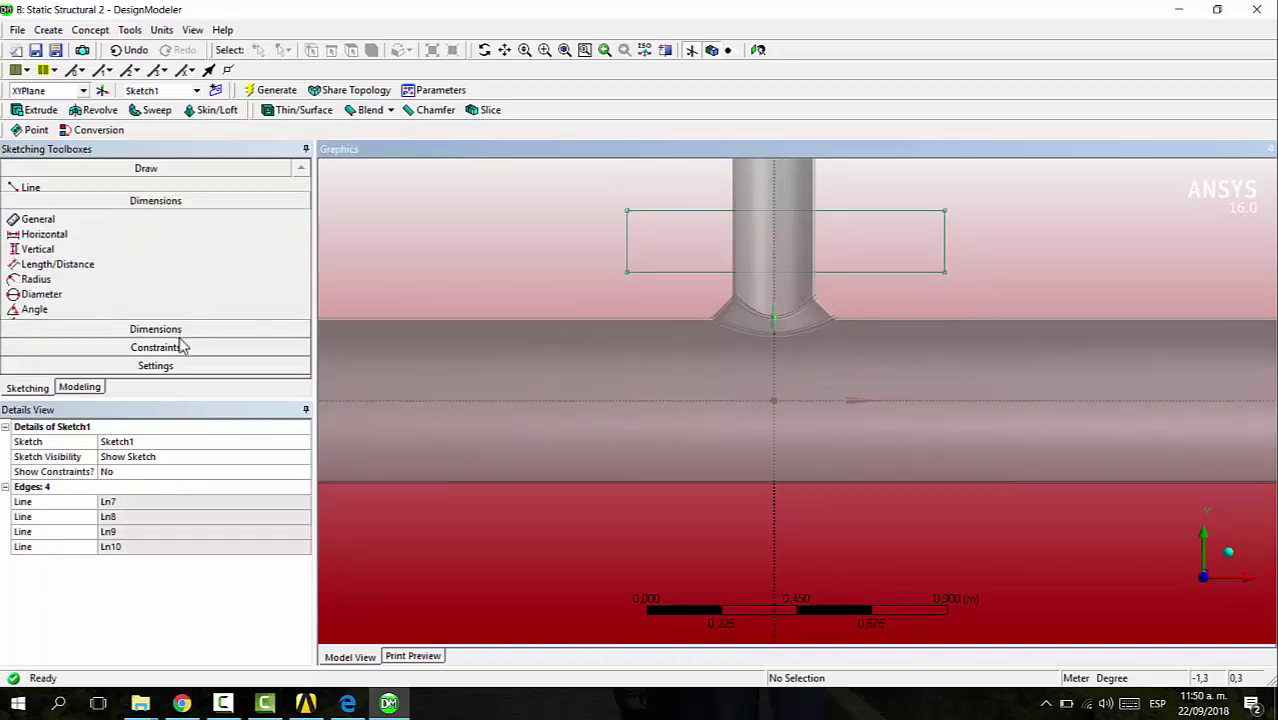
{"action": "left_click", "coordinate": [180, 346]}
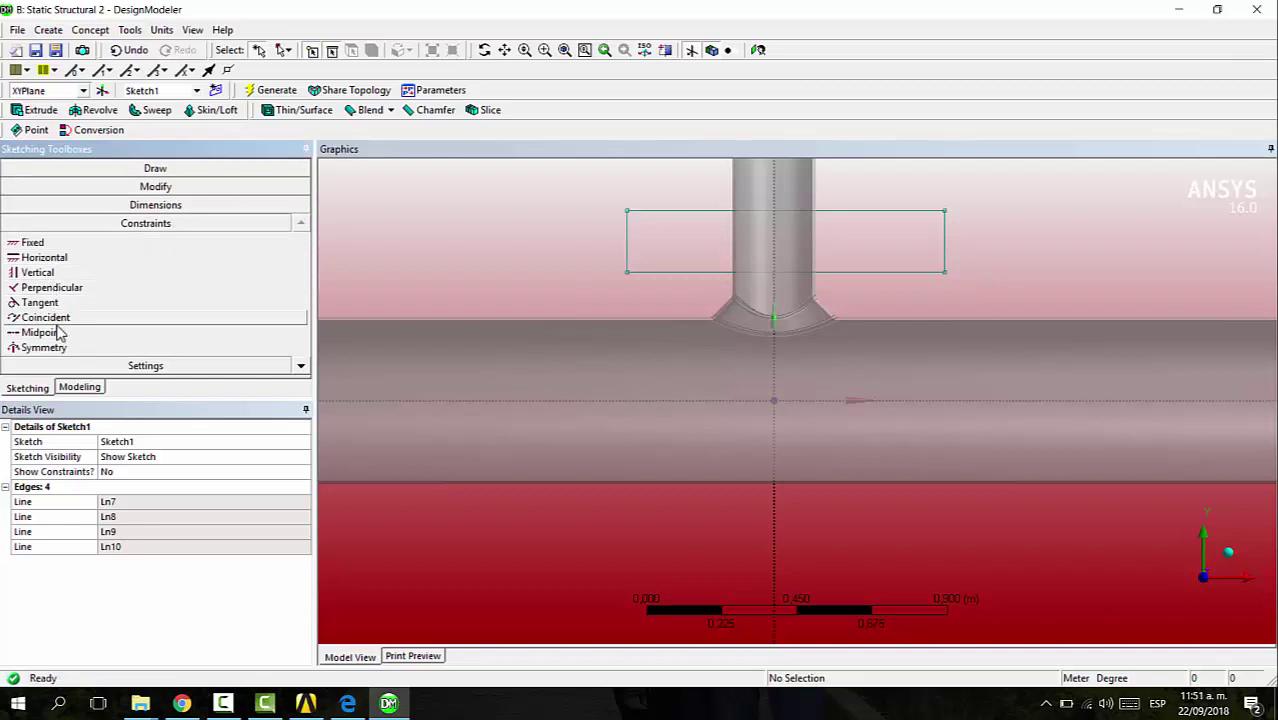
{"action": "left_click", "coordinate": [45, 332]}
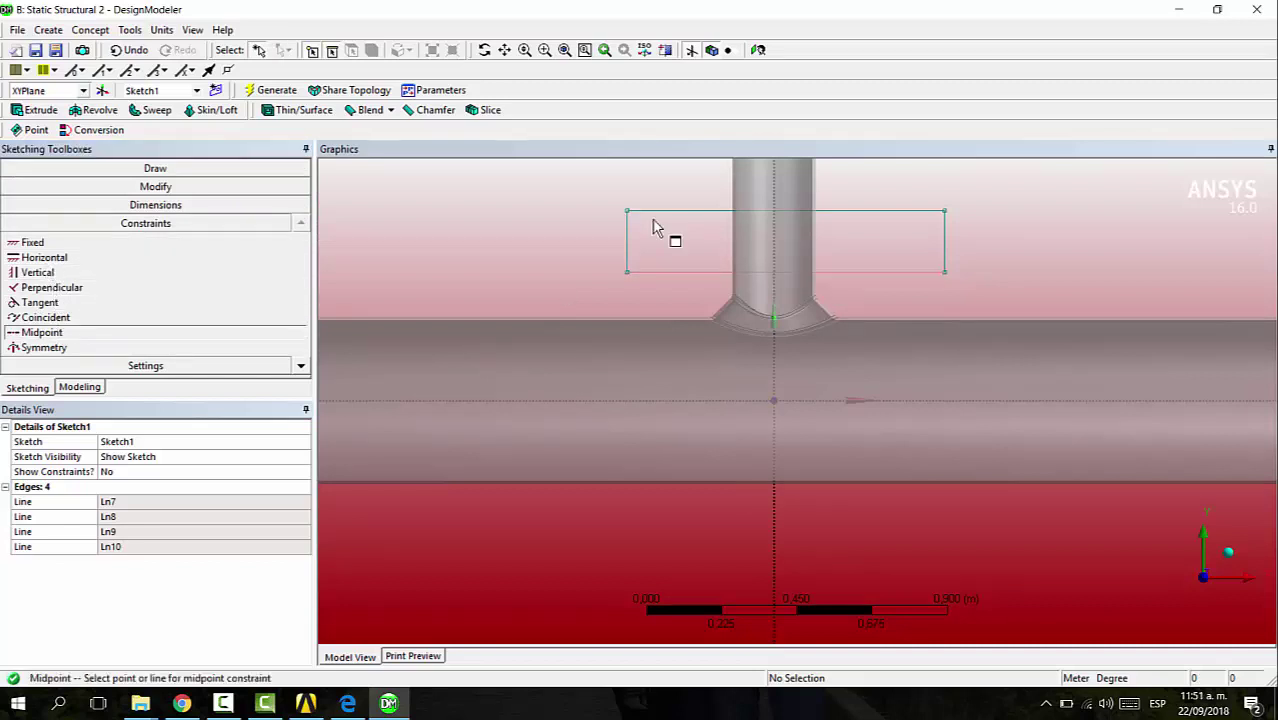
{"action": "left_click", "coordinate": [694, 272]}
{"action": "left_click", "coordinate": [773, 403]}
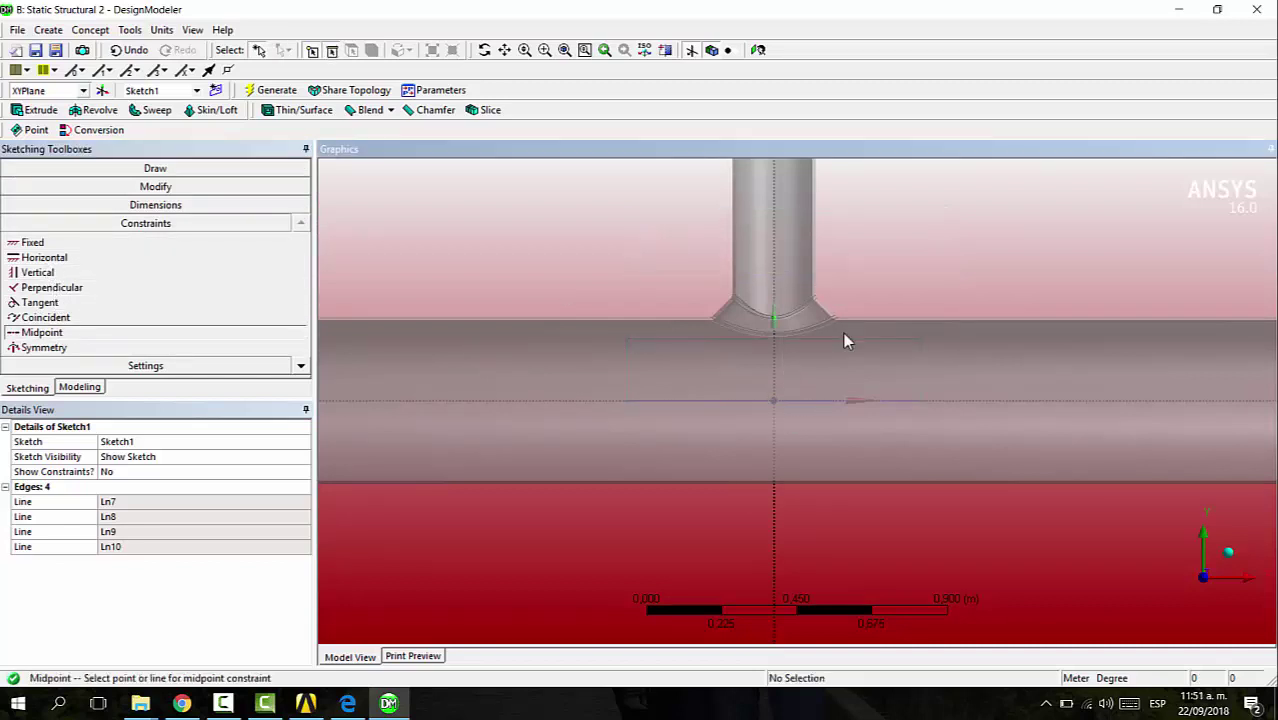
Add a horizontal dimension between the rectangle's two vertical edges and set the width to 1 m.
{"action": "right_click_drag", "start_coordinate": [847, 243], "coordinate": [913, 277]}
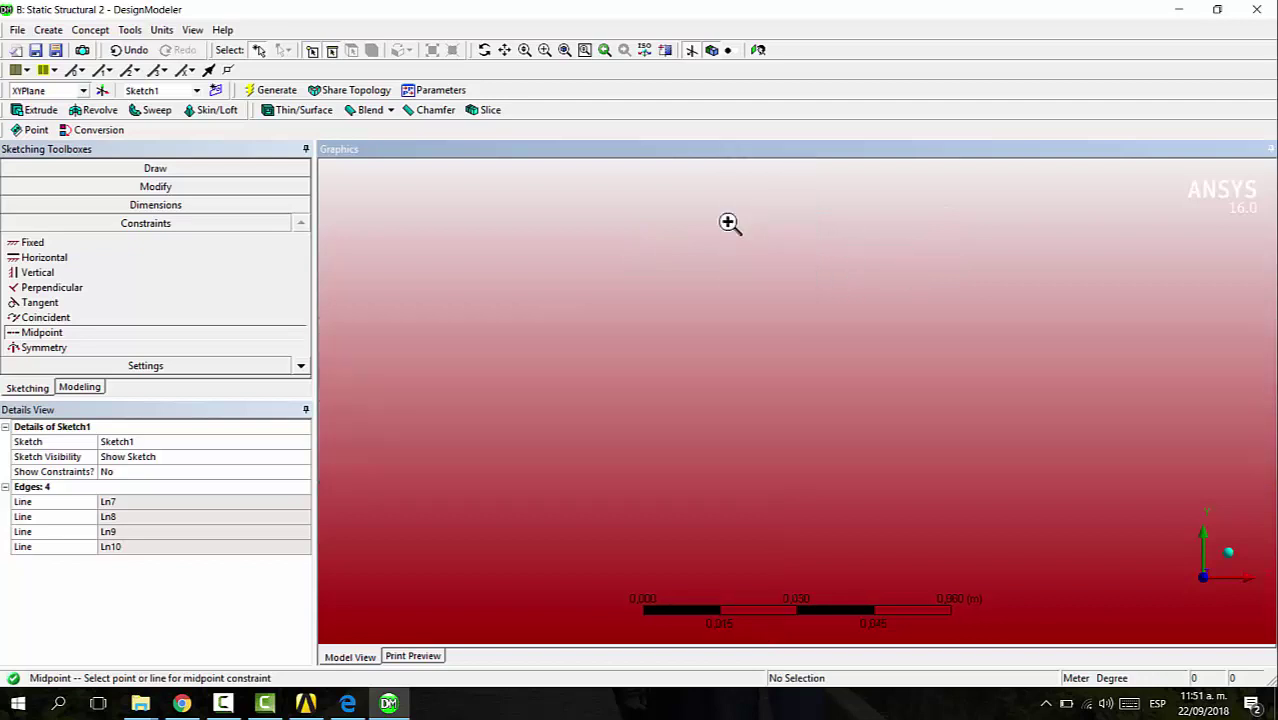
{"action": "left_click", "coordinate": [1228, 555]}
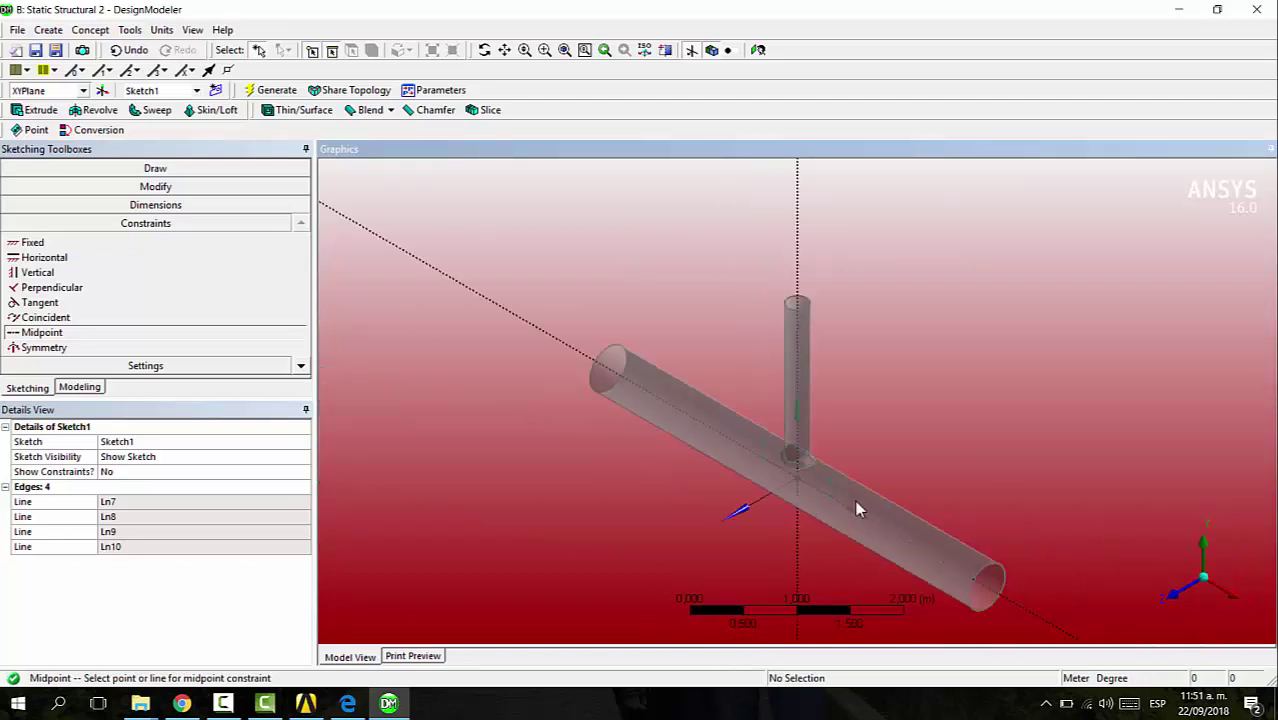
{"action": "left_click", "coordinate": [1178, 588]}
{"action": "right_click_drag", "start_coordinate": [748, 510], "coordinate": [907, 596]}
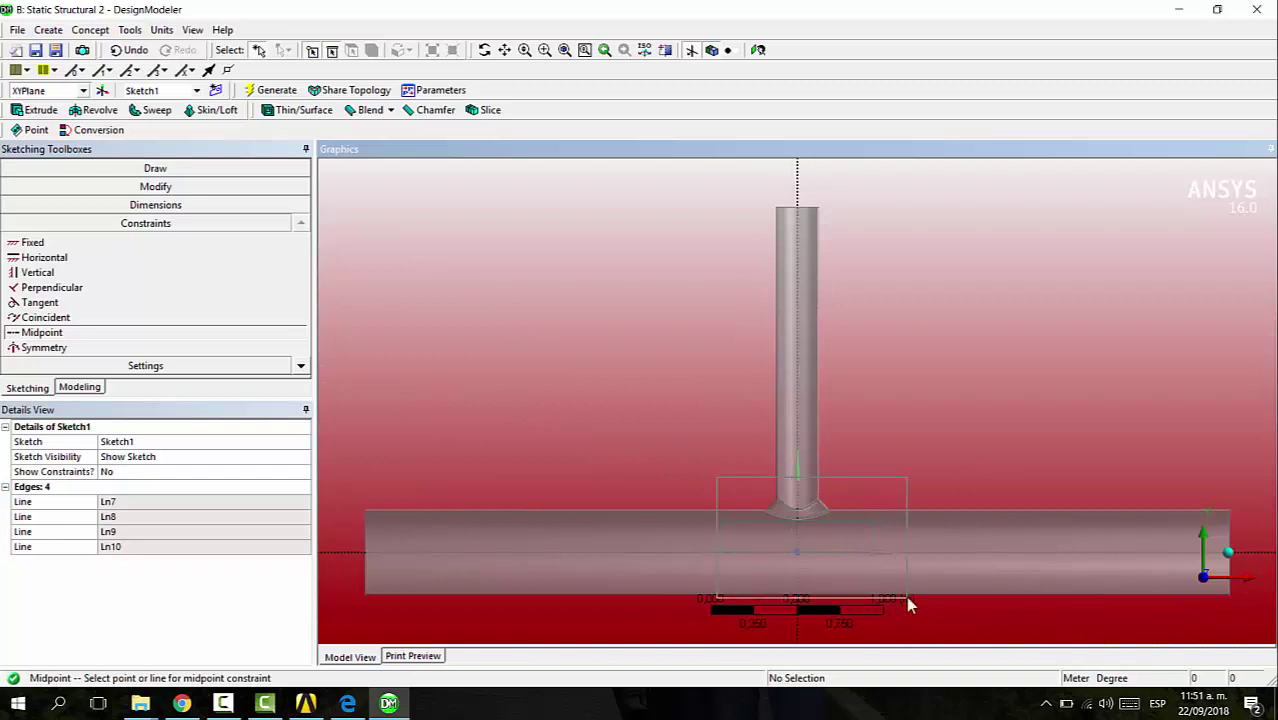
{"action": "left_click", "coordinate": [140, 204]}
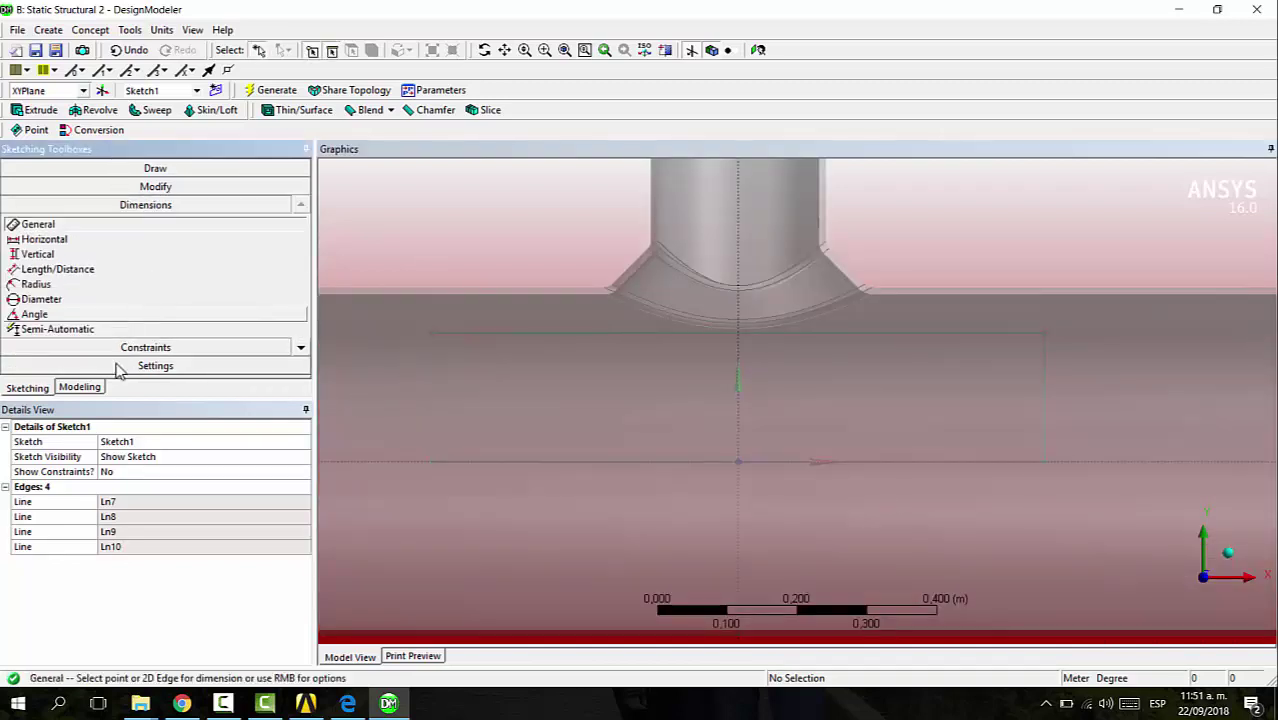
{"action": "left_click", "coordinate": [40, 240]}
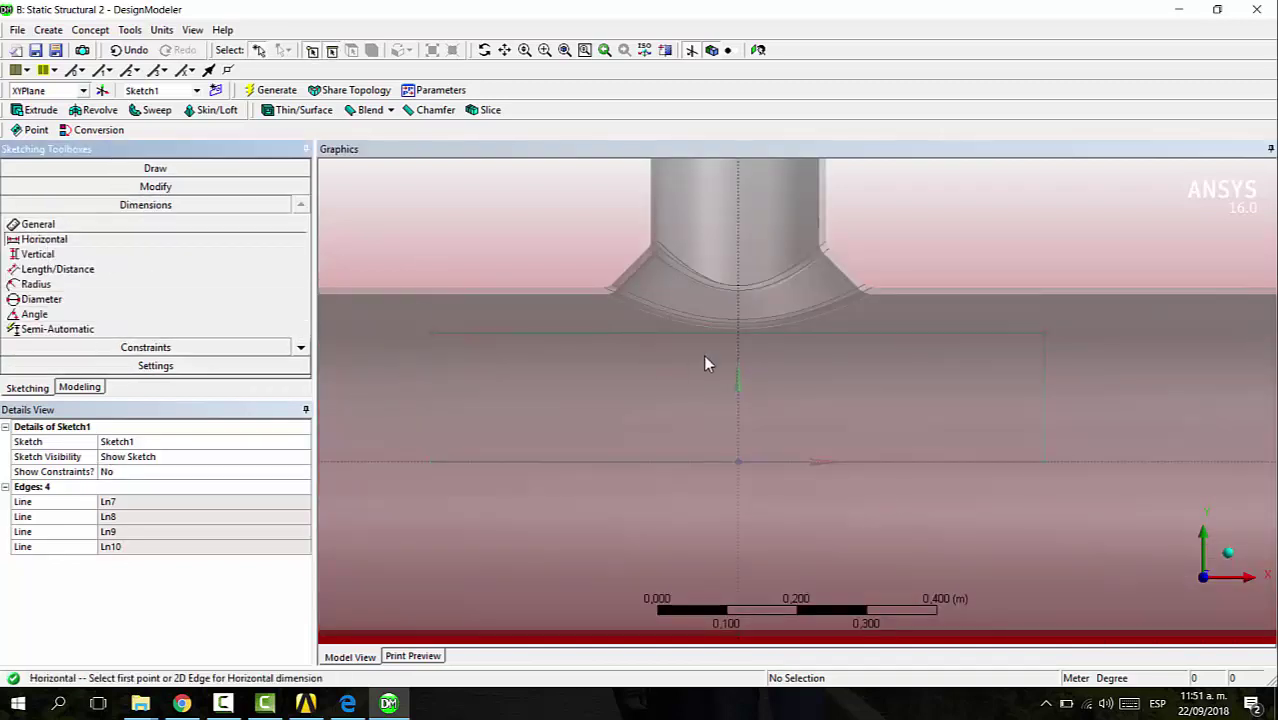
{"action": "left_click", "coordinate": [433, 345]}
{"action": "left_click", "coordinate": [1046, 370]}
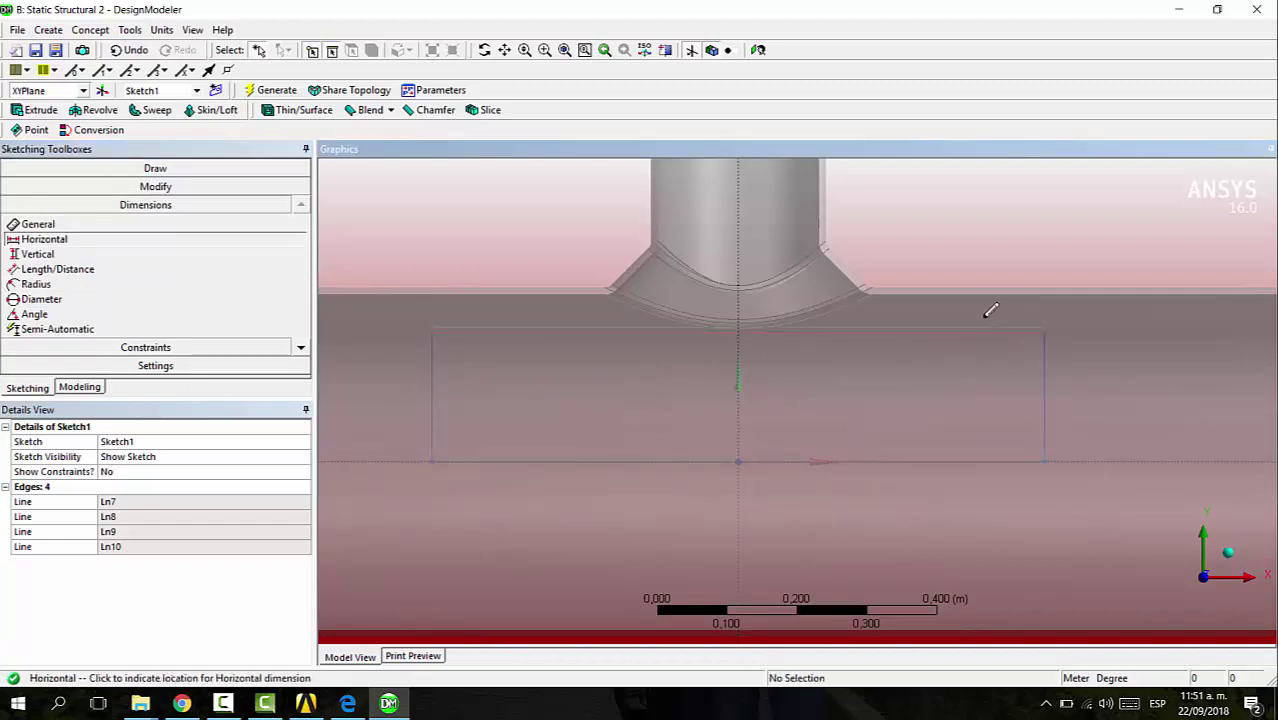
{"action": "left_click", "coordinate": [905, 226]}
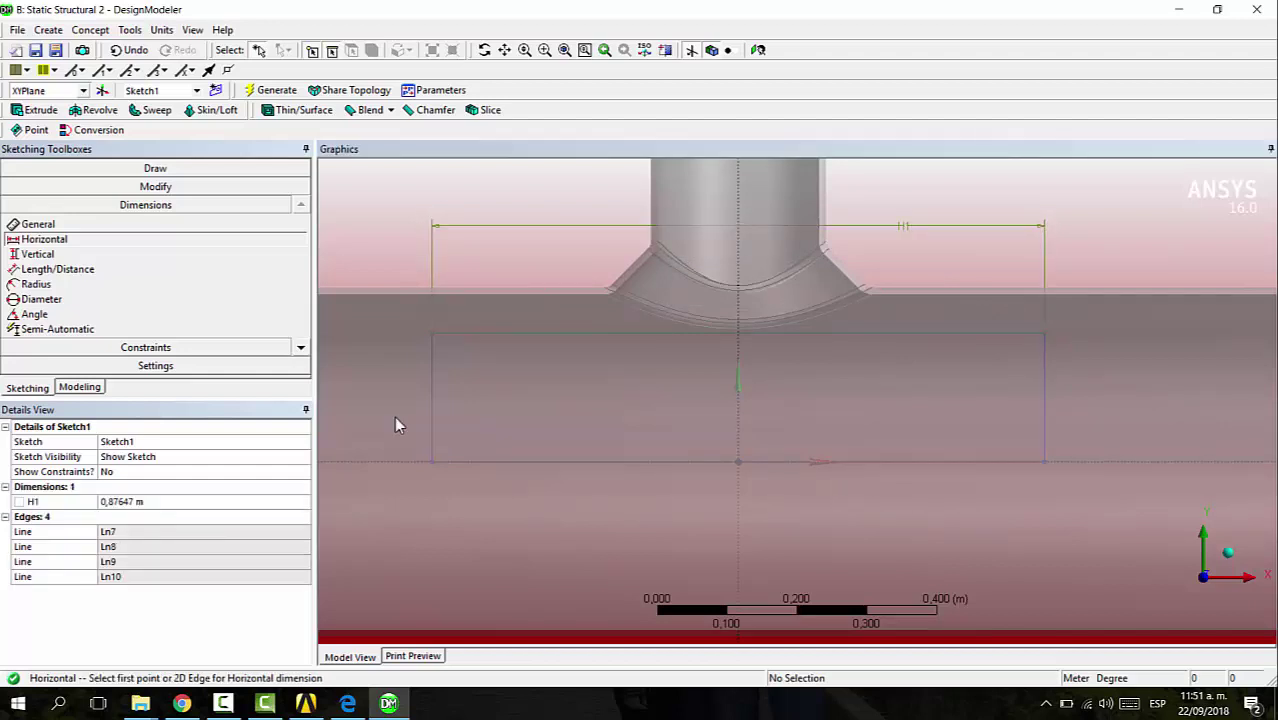
{"action": "left_click", "coordinate": [150, 501]}
{"action": "type", "text": "1"}
{"action": "key", "text": "Return"}
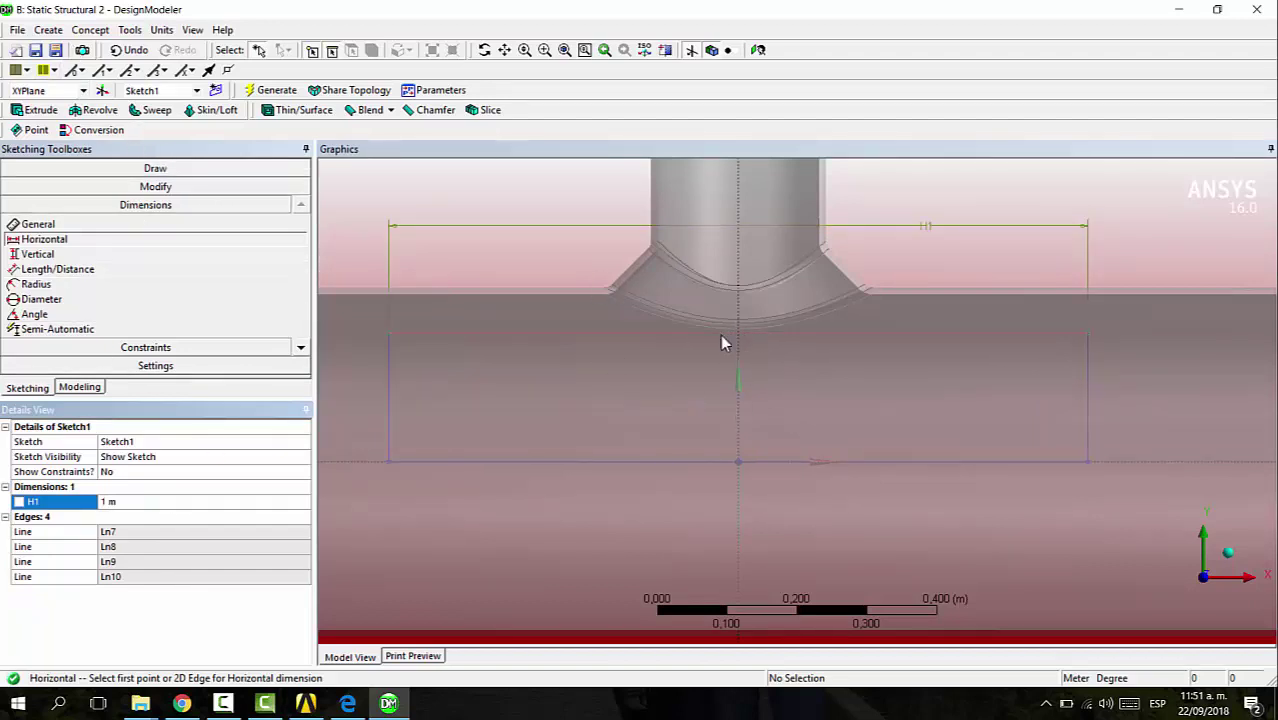
Add a vertical dimension between the rectangle's upper and lower edges and set the height to 0,5 m.
{"action": "left_click", "coordinate": [37, 254]}
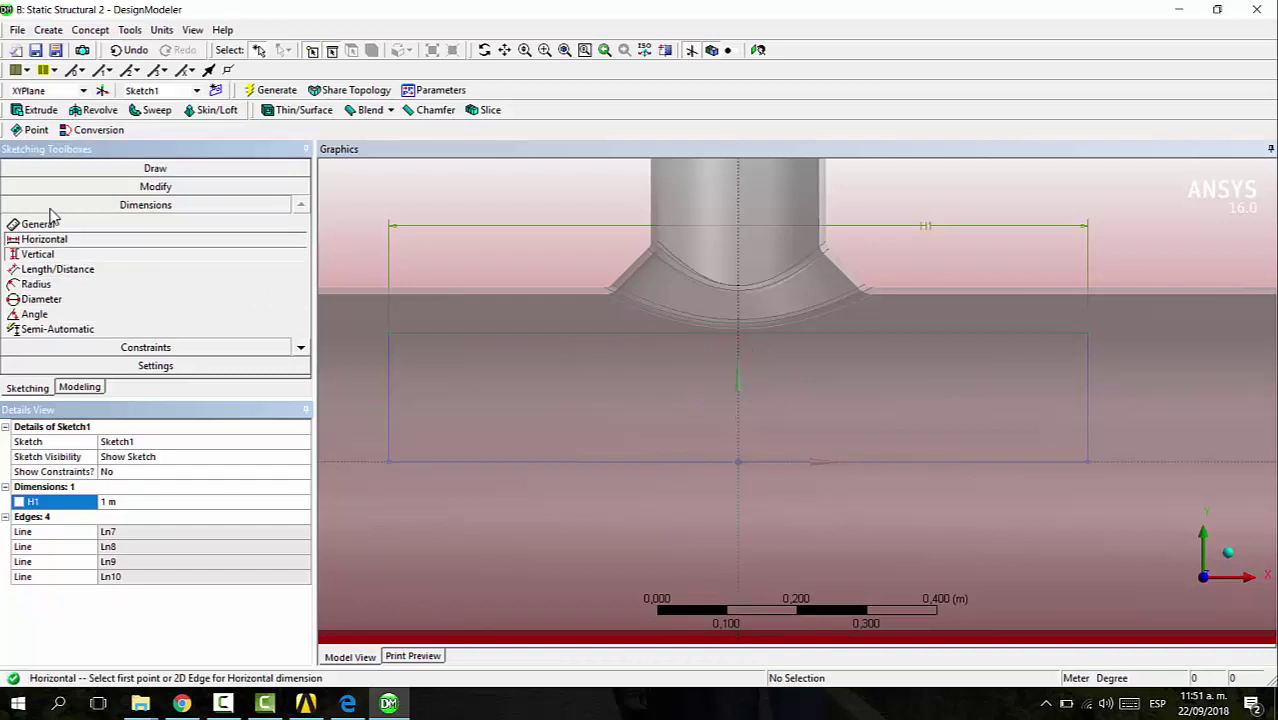
{"action": "left_click", "coordinate": [583, 334]}
{"action": "left_click", "coordinate": [629, 462]}
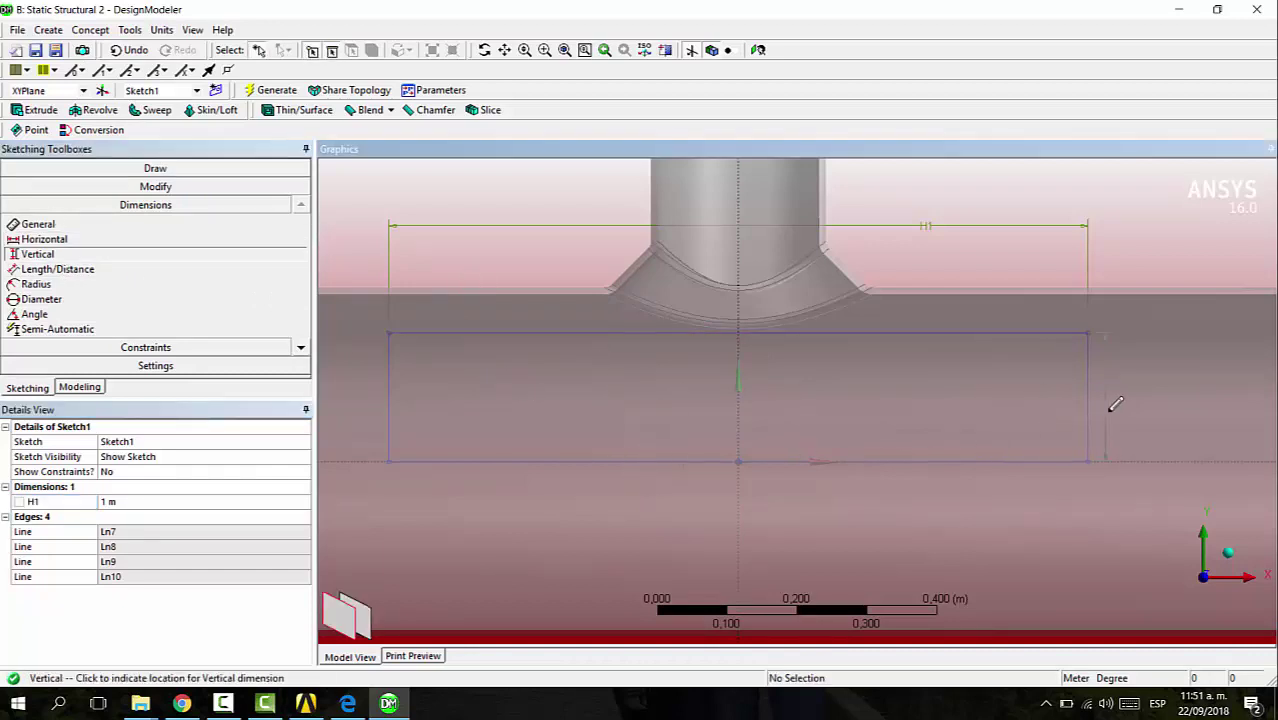
{"action": "left_click", "coordinate": [1157, 399]}
{"action": "left_click", "coordinate": [148, 516]}
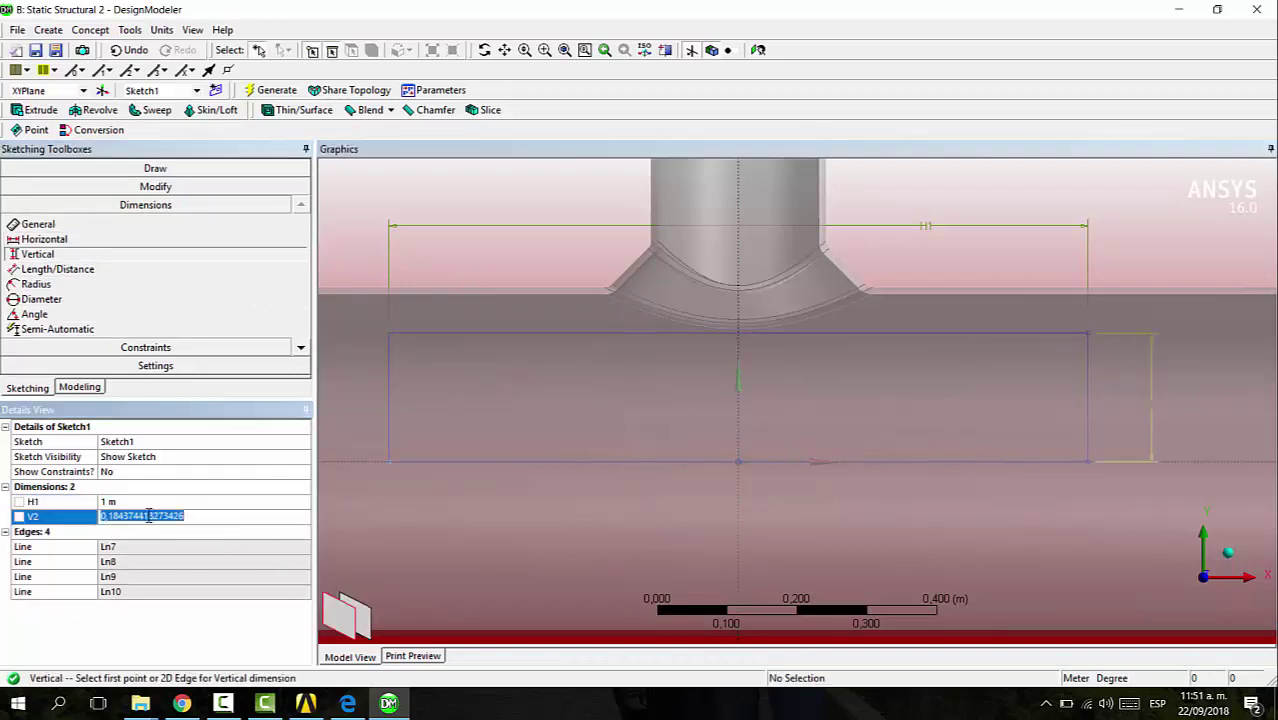
{"action": "type", "text": "0,5"}
{"action": "key", "text": "Return"}
{"action": "scroll", "coordinate": [707, 318], "scroll_direction": "down", "scroll_amount": 5}
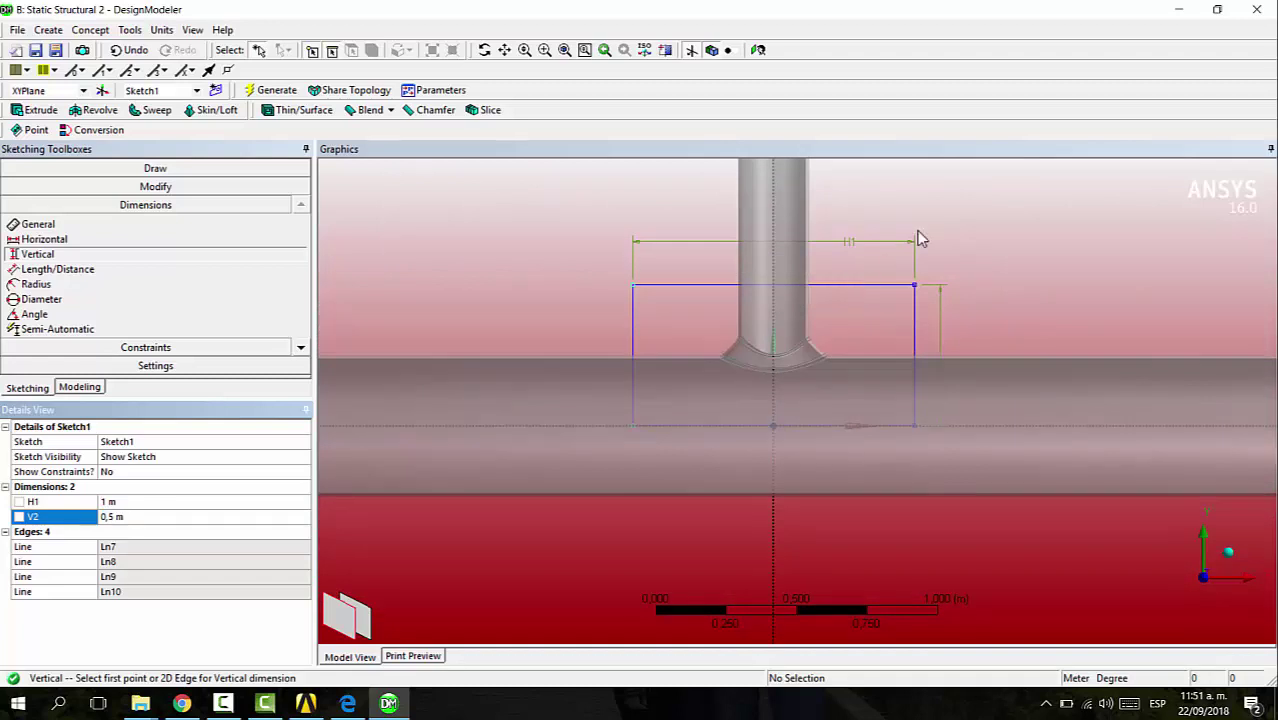
{"action": "left_click", "coordinate": [762, 181]}
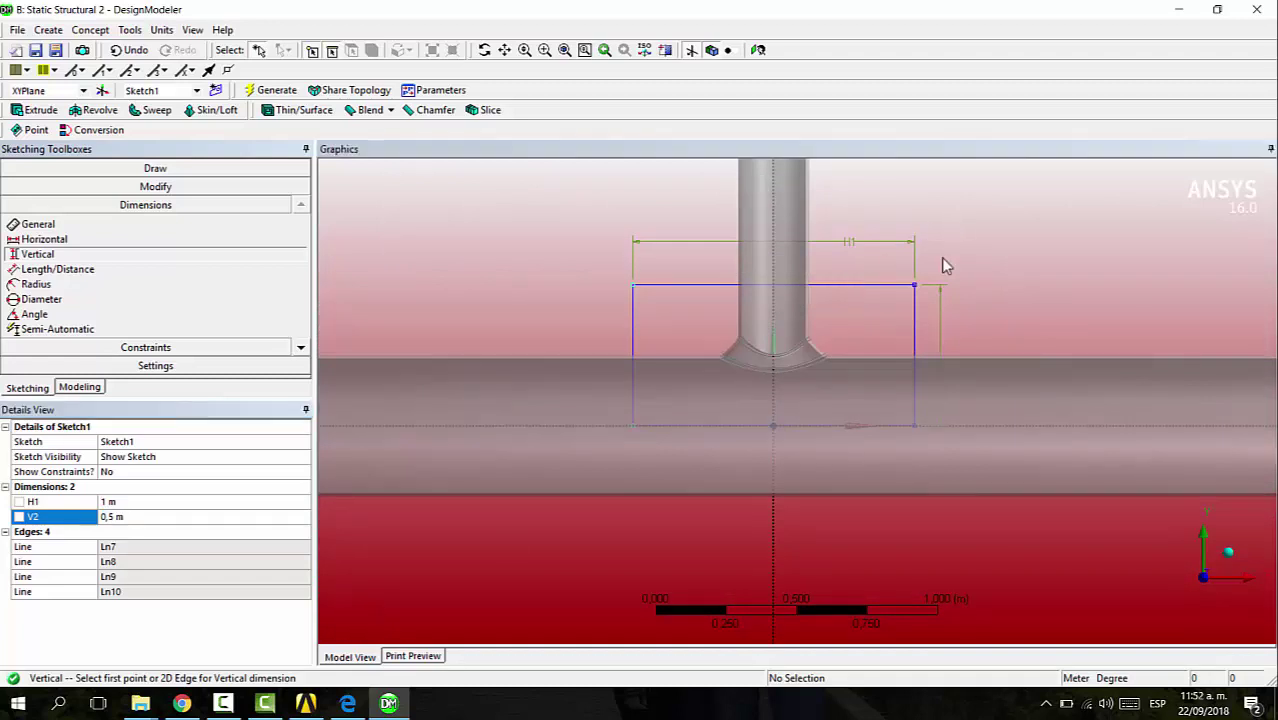
Start an Extrude feature from Sketch1 and set its operation to Slice Material.
{"action": "mouse_move", "coordinate": [855, 253]}
{"action": "middle_mouse_down"}
{"action": "mouse_move", "coordinate": [978, 251]}
{"action": "mouse_move", "coordinate": [913, 280]}
{"action": "mouse_move", "coordinate": [920, 300]}
{"action": "middle_mouse_up"}
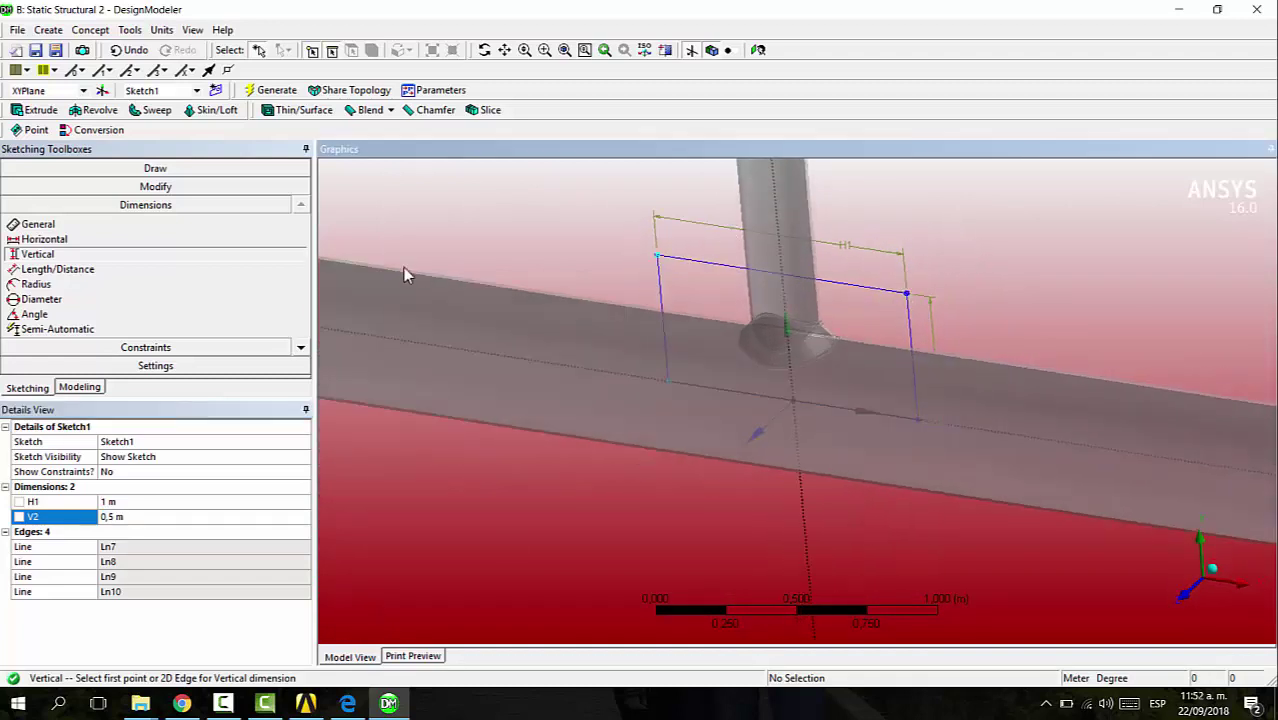
{"action": "left_click", "coordinate": [76, 389]}
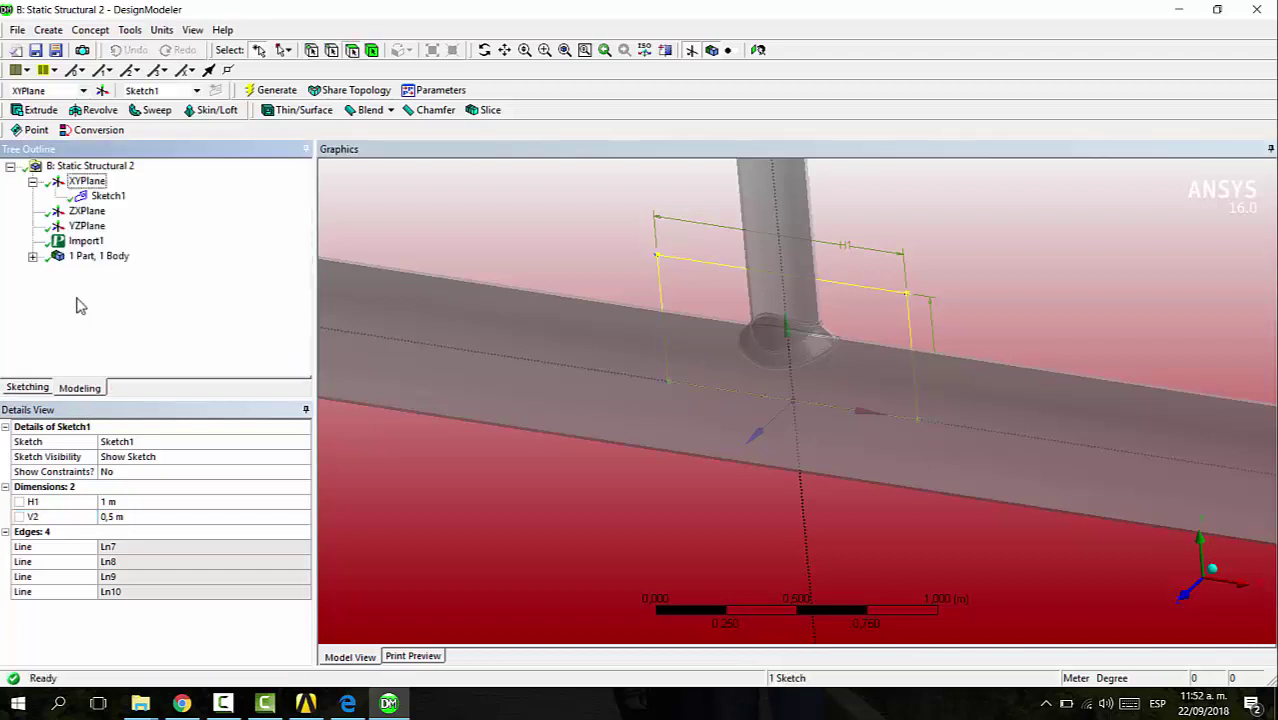
{"action": "left_click", "coordinate": [72, 31]}
{"action": "left_click", "coordinate": [152, 294]}
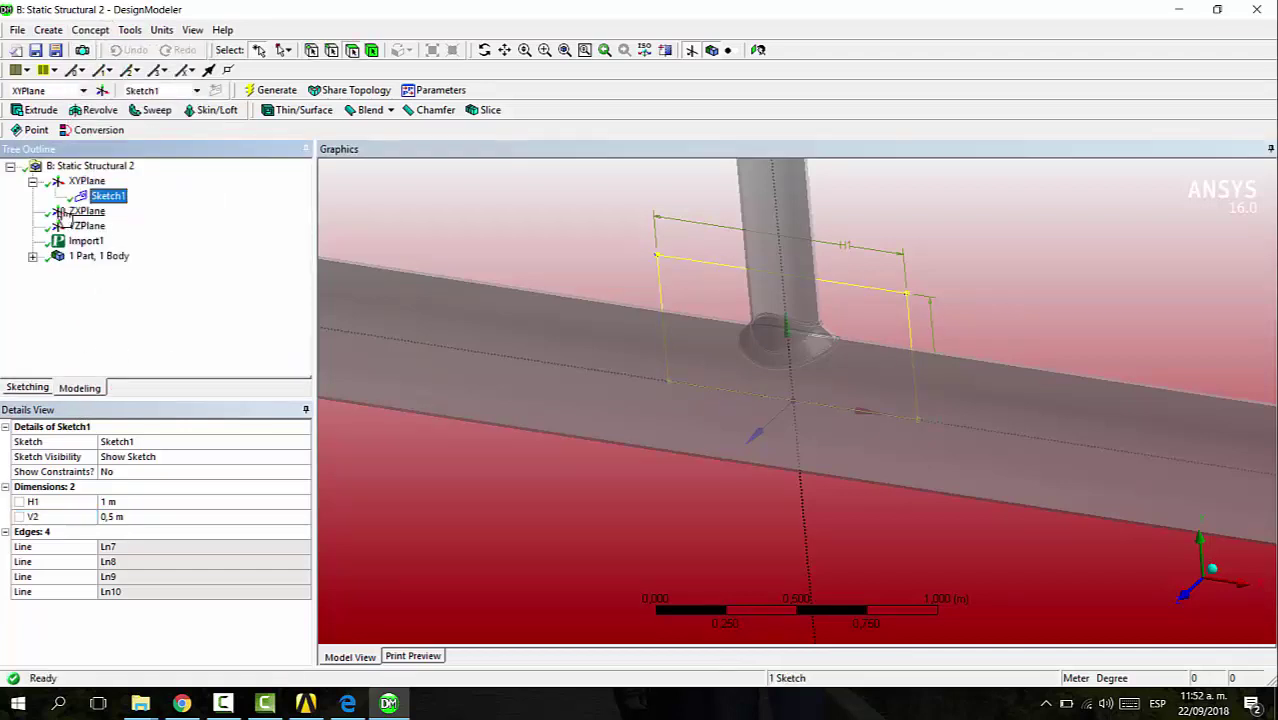
{"action": "left_click", "coordinate": [36, 111]}
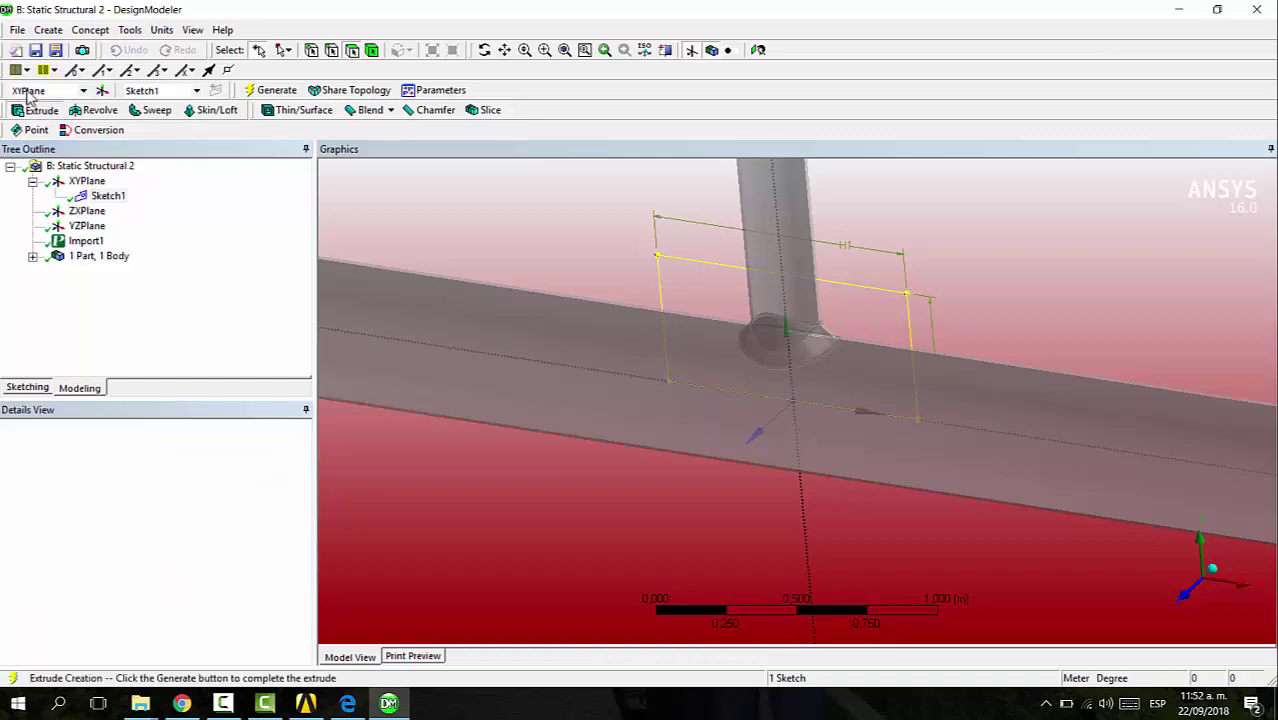
{"action": "middle_click_drag", "start_coordinate": [970, 357], "coordinate": [753, 280]}
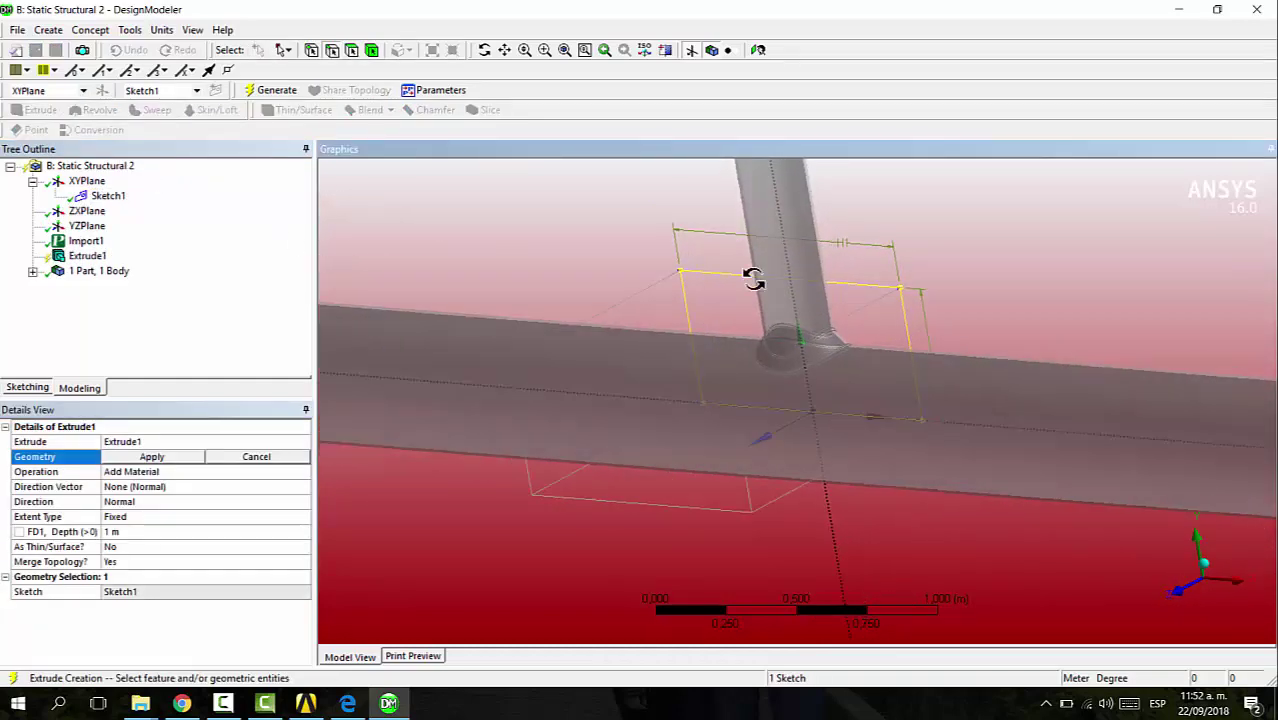
{"action": "left_click", "coordinate": [152, 457]}
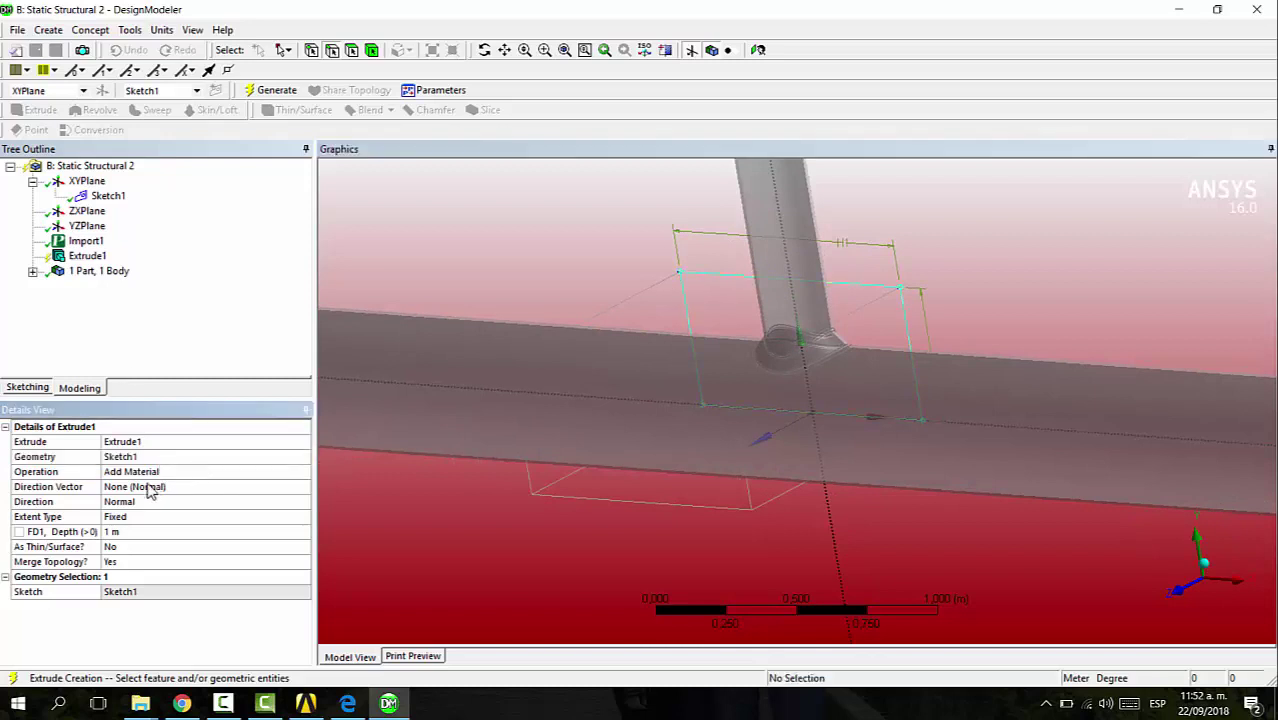
{"action": "left_click", "coordinate": [118, 476]}
{"action": "left_click", "coordinate": [250, 471]}
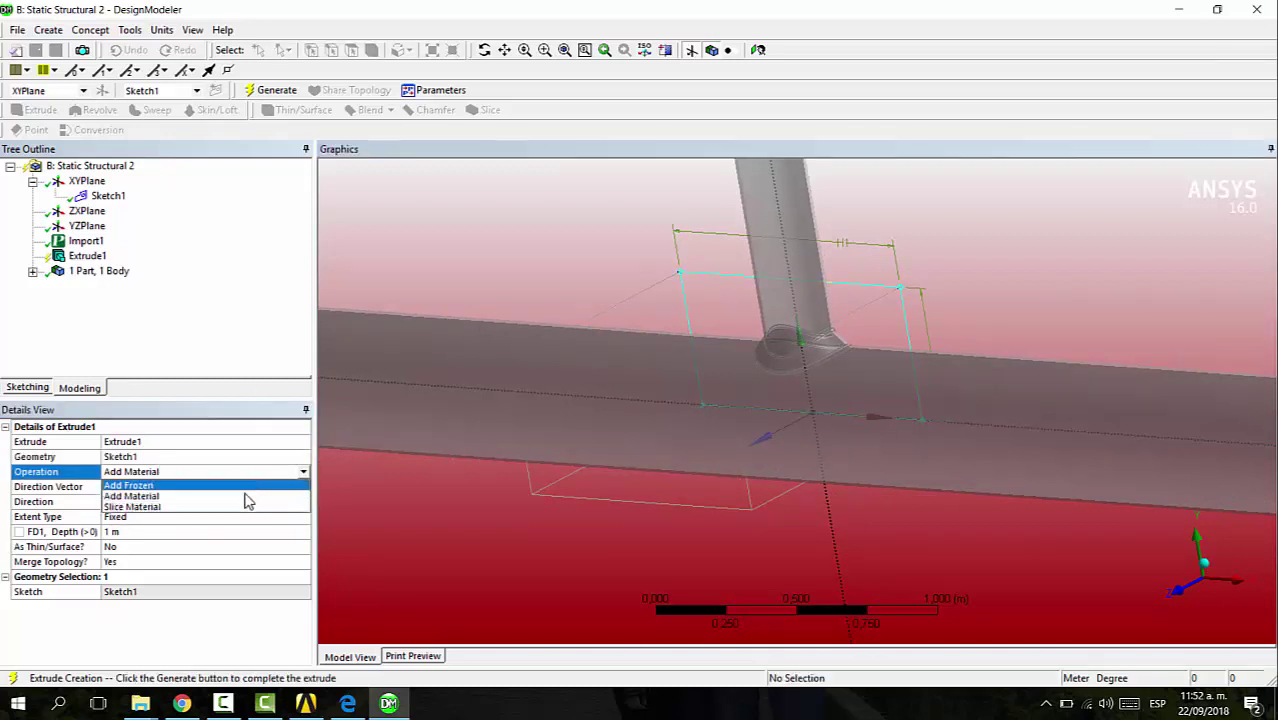
{"action": "left_click", "coordinate": [200, 513]}
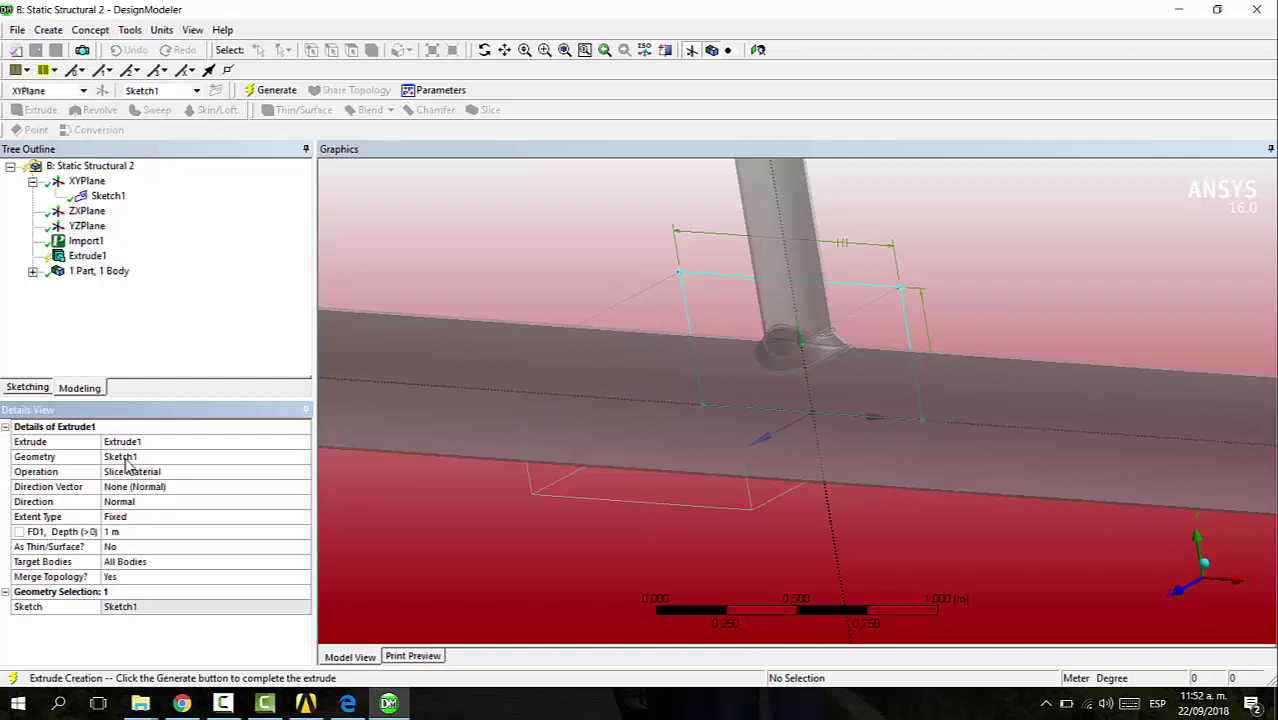
Set the extrusion's direction to Both - Symmetric and its extent type to Through All, and generate the slice.
{"action": "left_click", "coordinate": [140, 487]}
{"action": "left_click", "coordinate": [137, 499]}
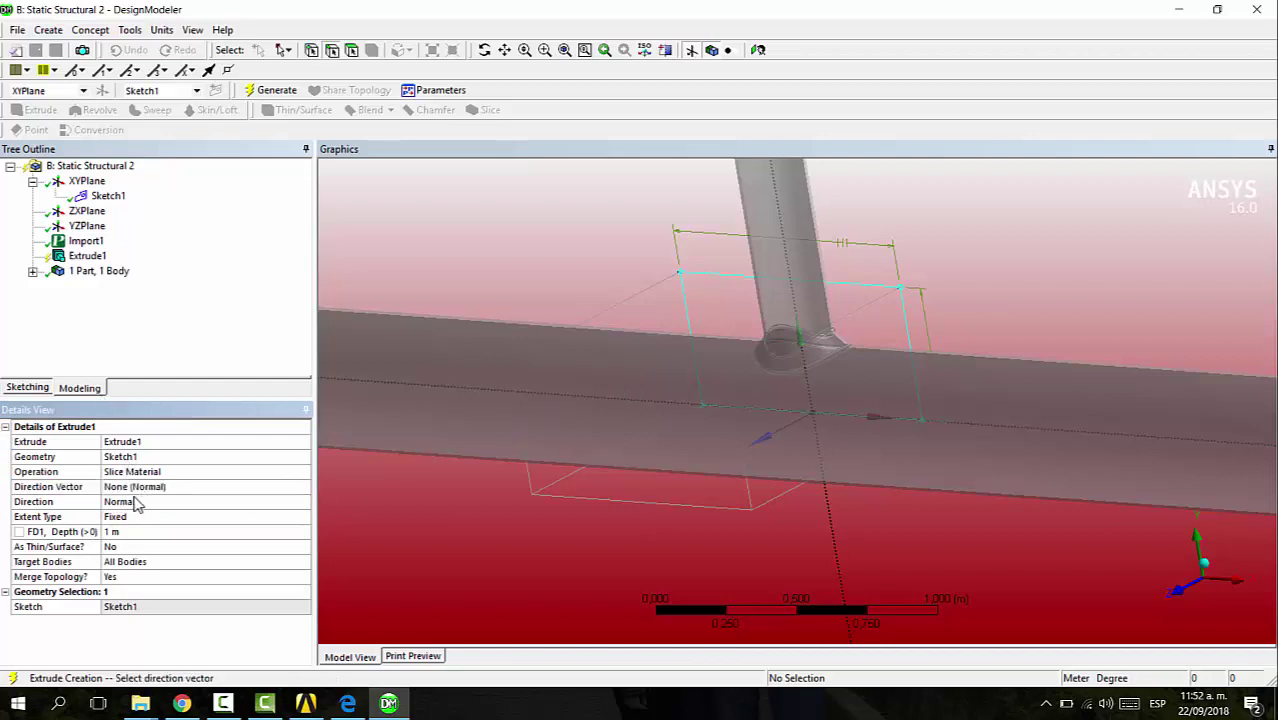
{"action": "left_click", "coordinate": [304, 503]}
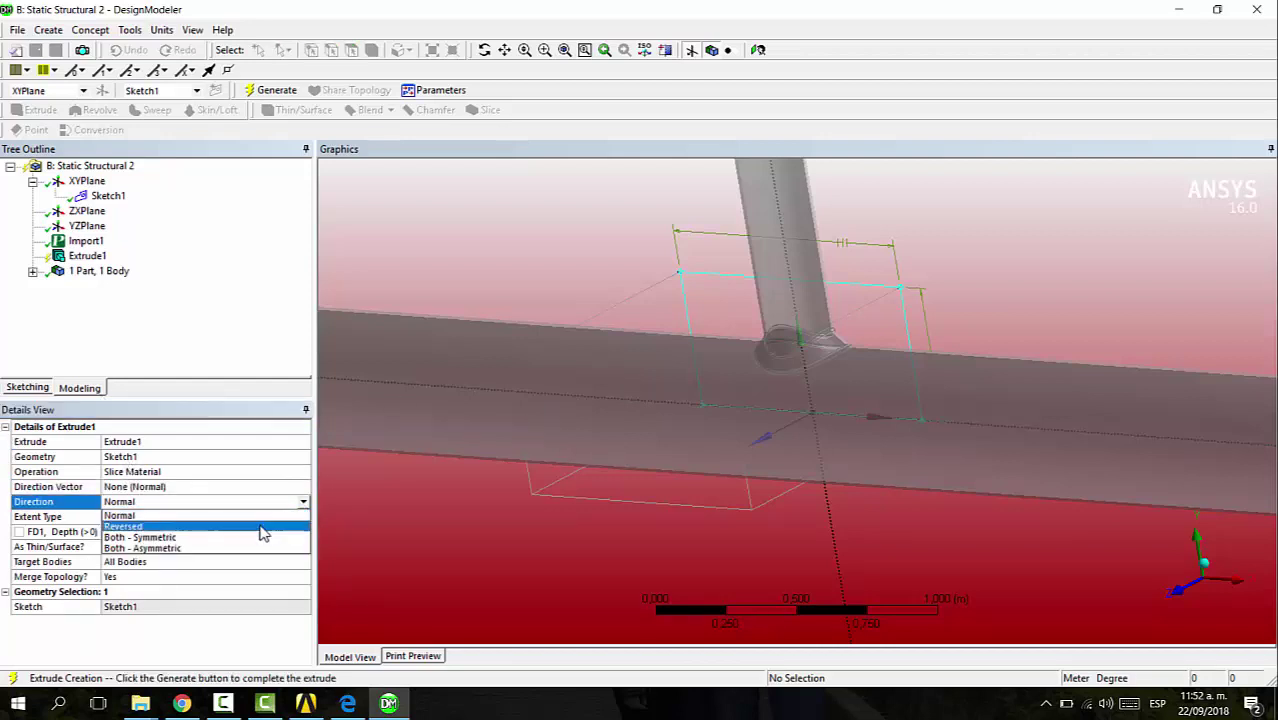
{"action": "left_click", "coordinate": [256, 539]}
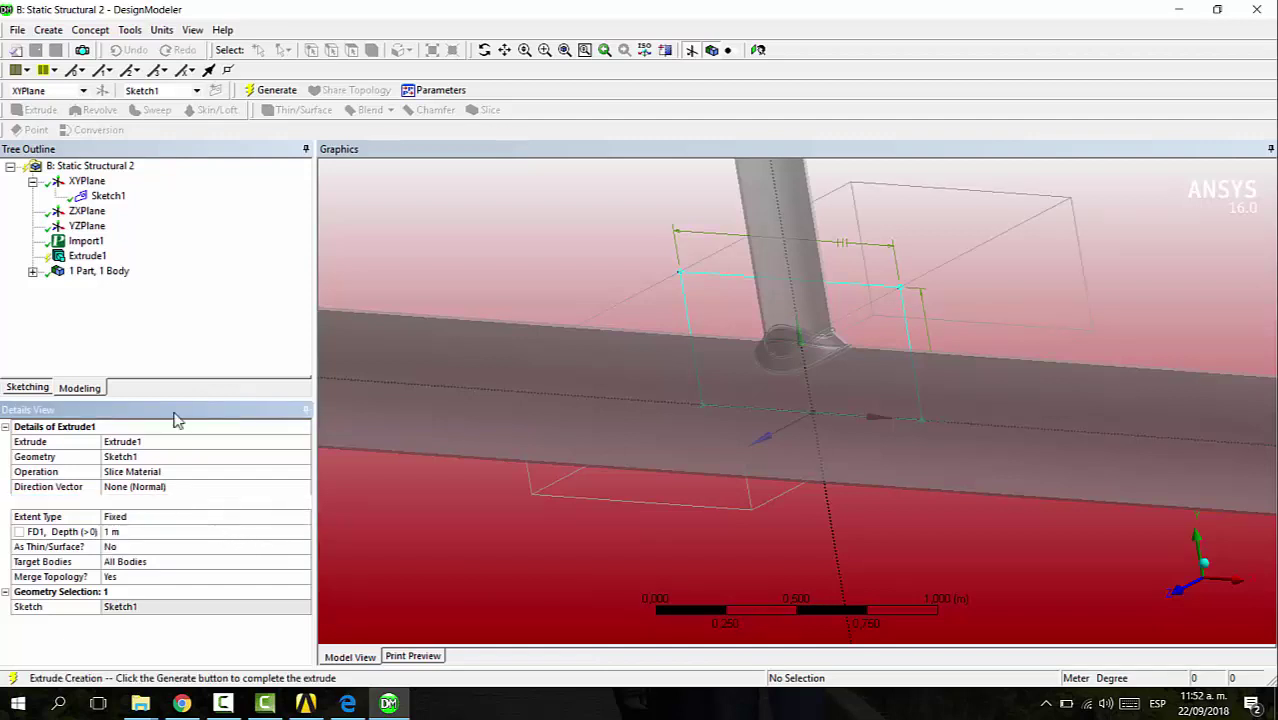
{"action": "left_click", "coordinate": [236, 518]}
{"action": "left_click", "coordinate": [304, 518]}
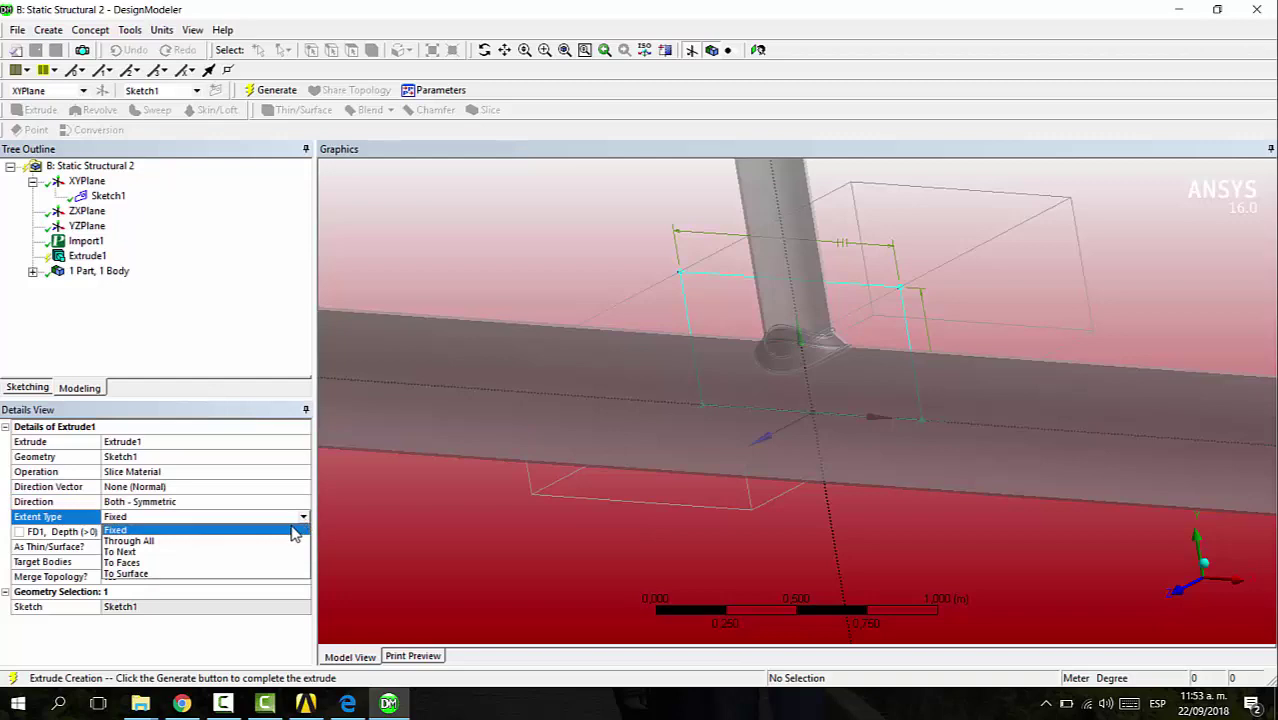
{"action": "left_click", "coordinate": [290, 540]}
{"action": "mouse_move", "coordinate": [608, 320]}
{"action": "middle_mouse_down"}
{"action": "mouse_move", "coordinate": [539, 294]}
{"action": "mouse_move", "coordinate": [489, 336]}
{"action": "mouse_move", "coordinate": [582, 314]}
{"action": "mouse_move", "coordinate": [605, 322]}
{"action": "middle_mouse_up"}
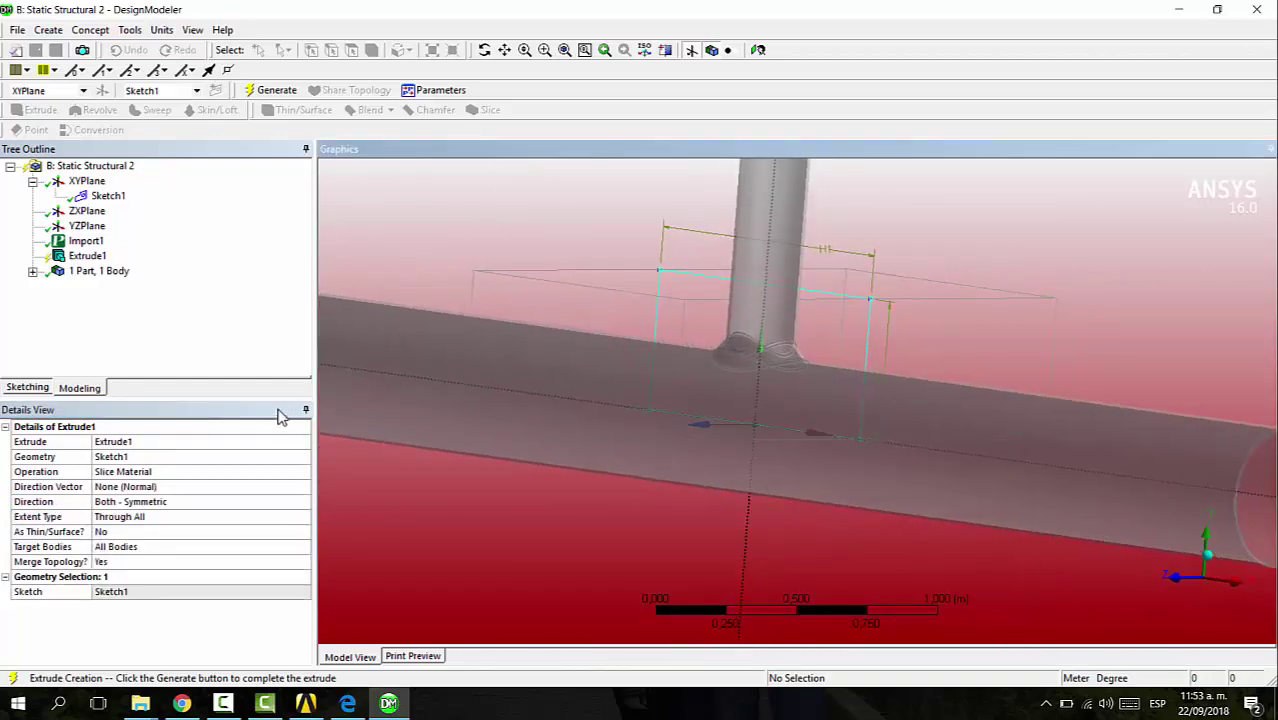
{"action": "left_click", "coordinate": [270, 90]}
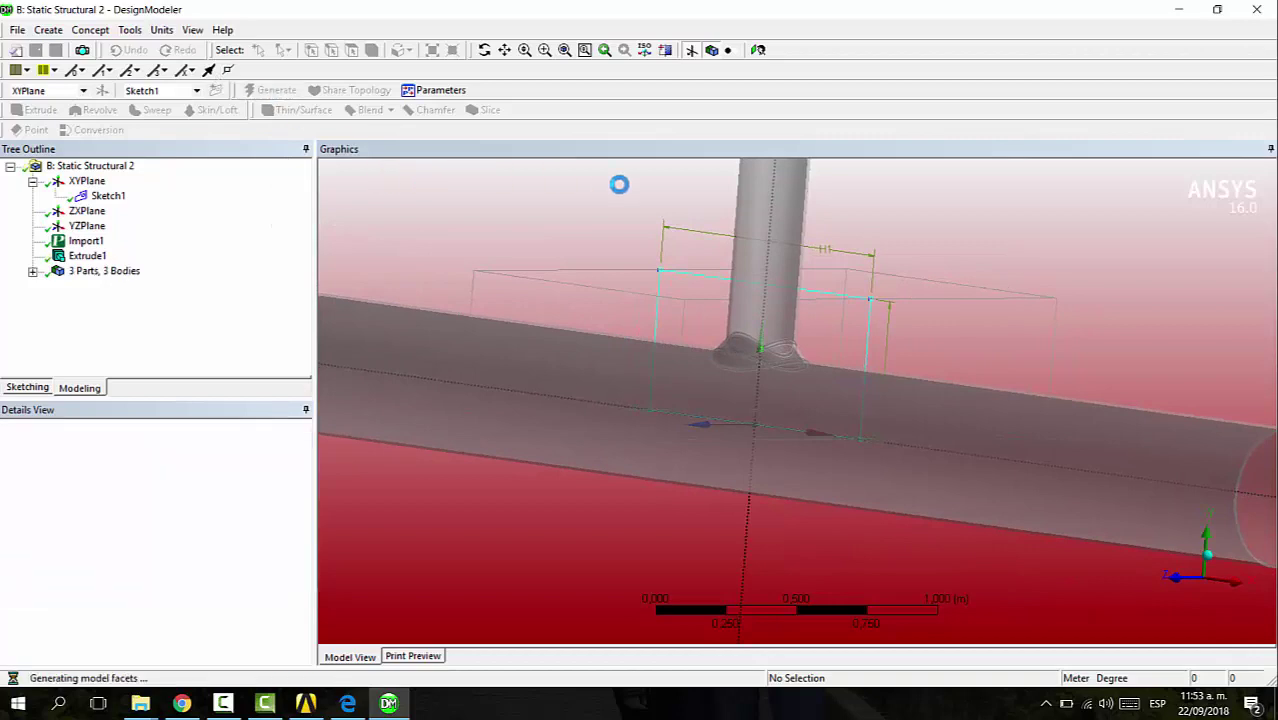
{"action": "middle_click_drag", "start_coordinate": [705, 251], "coordinate": [952, 265]}
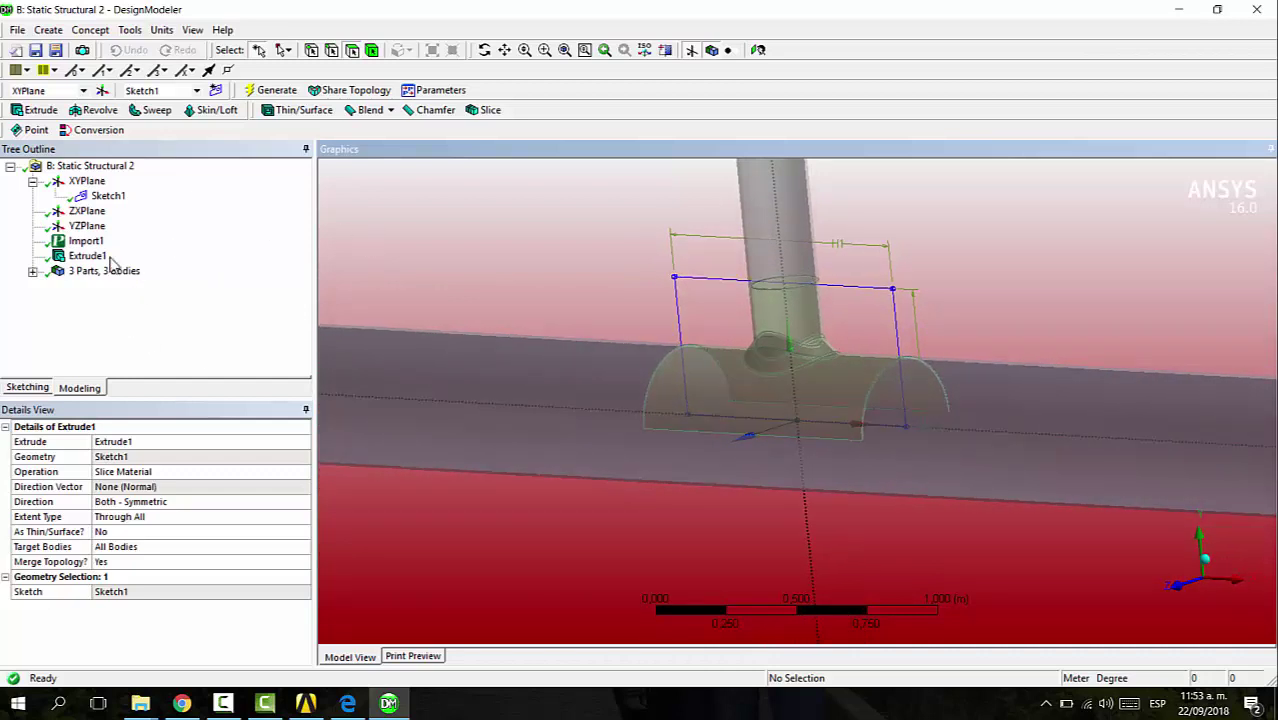
Hide Sketch1 under XYPlane.
{"action": "left_click", "coordinate": [108, 196]}
{"action": "right_click", "coordinate": [108, 196]}
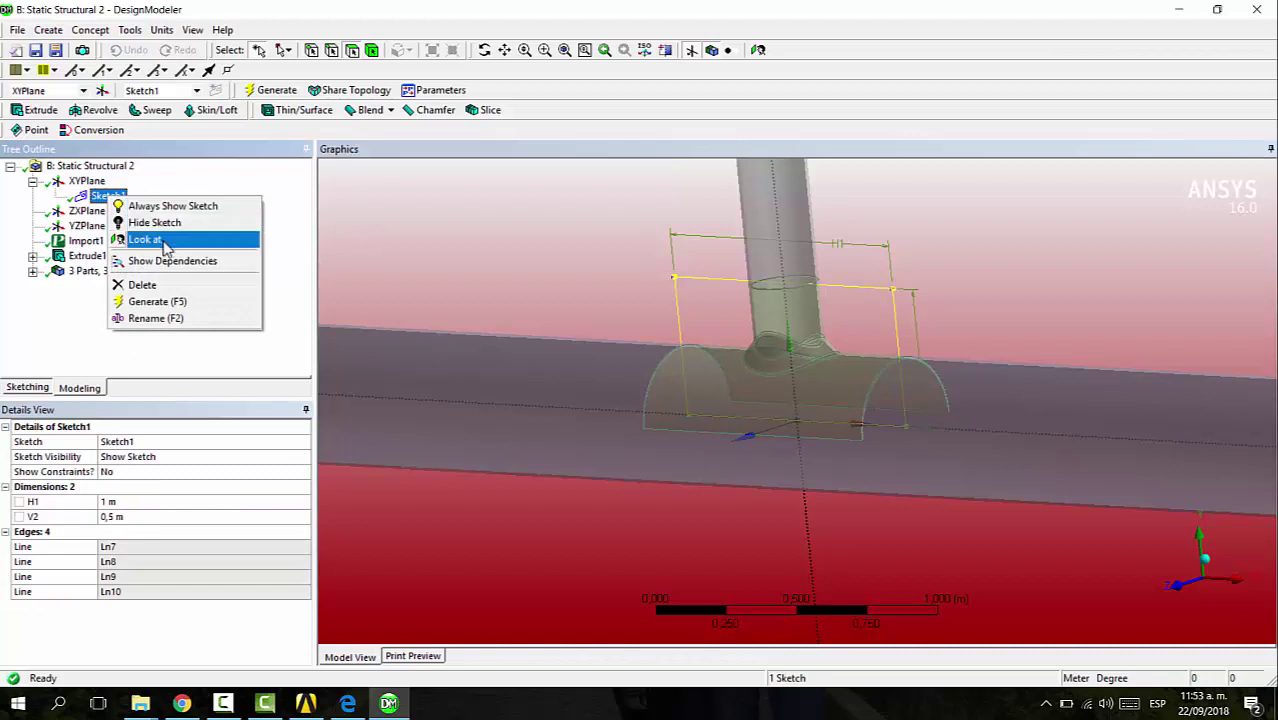
{"action": "left_click", "coordinate": [154, 222]}
{"action": "left_click", "coordinate": [455, 270]}
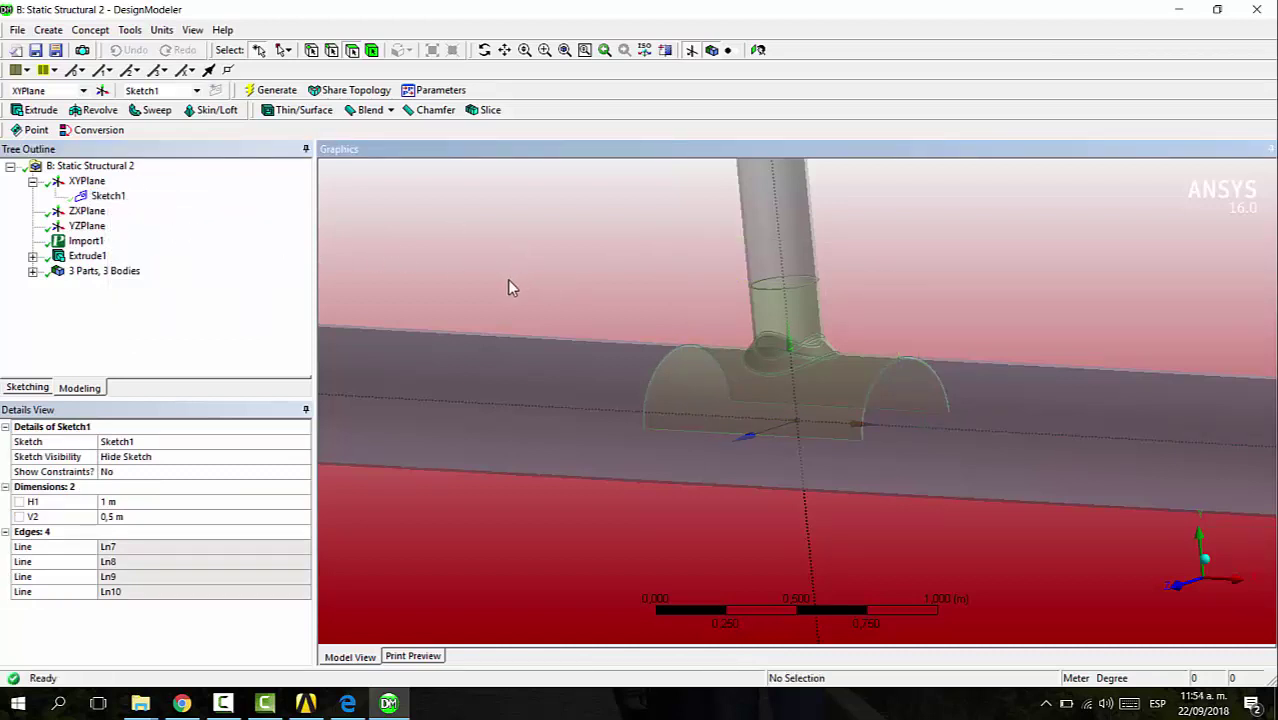
Remove the upper branch solid and the main pipe solid with Body Delete, keeping only the sliced junction piece.
{"action": "double_click", "coordinate": [96, 272]}
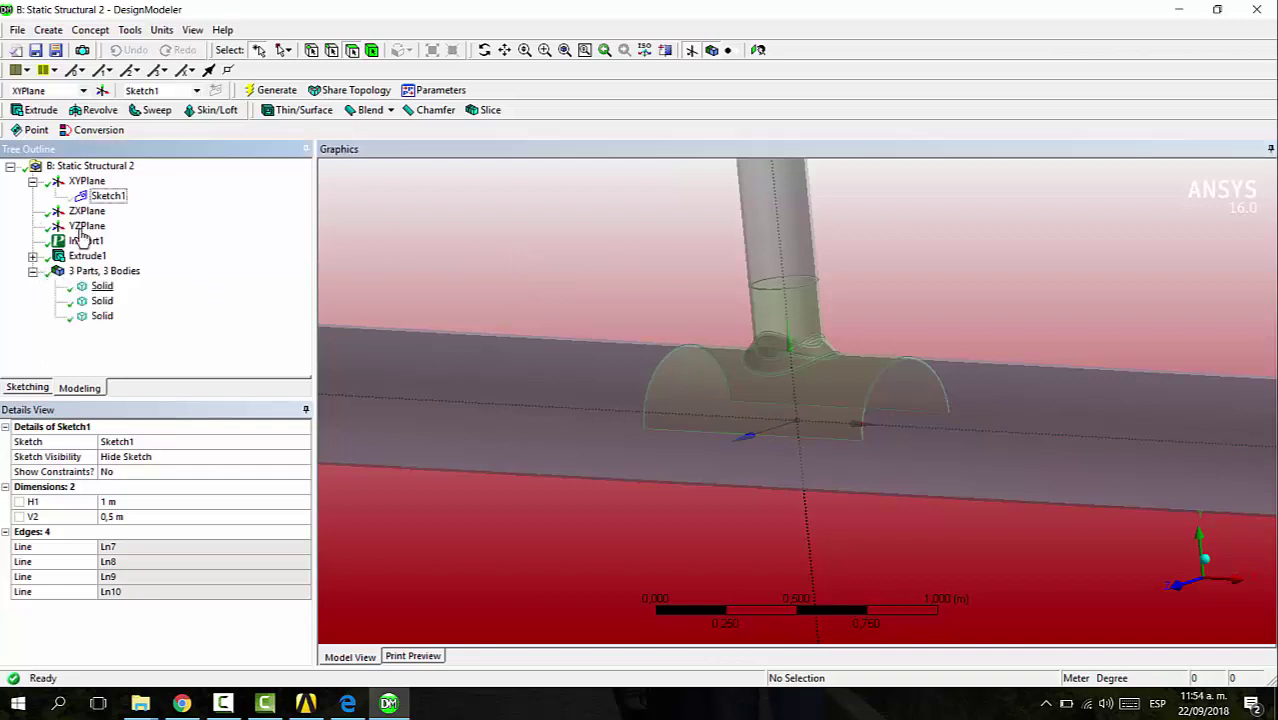
{"action": "left_click", "coordinate": [101, 287]}
{"action": "left_click", "coordinate": [107, 304]}
{"action": "left_click", "coordinate": [102, 316]}
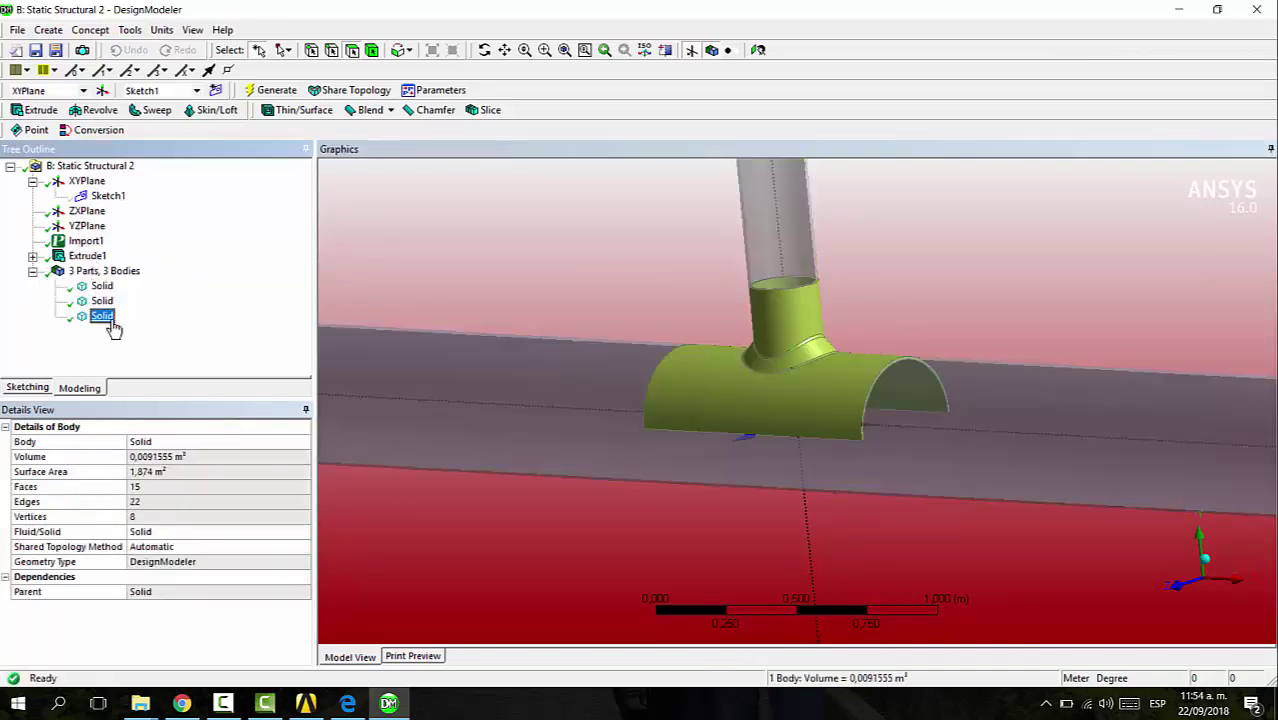
{"action": "left_click", "coordinate": [849, 340]}
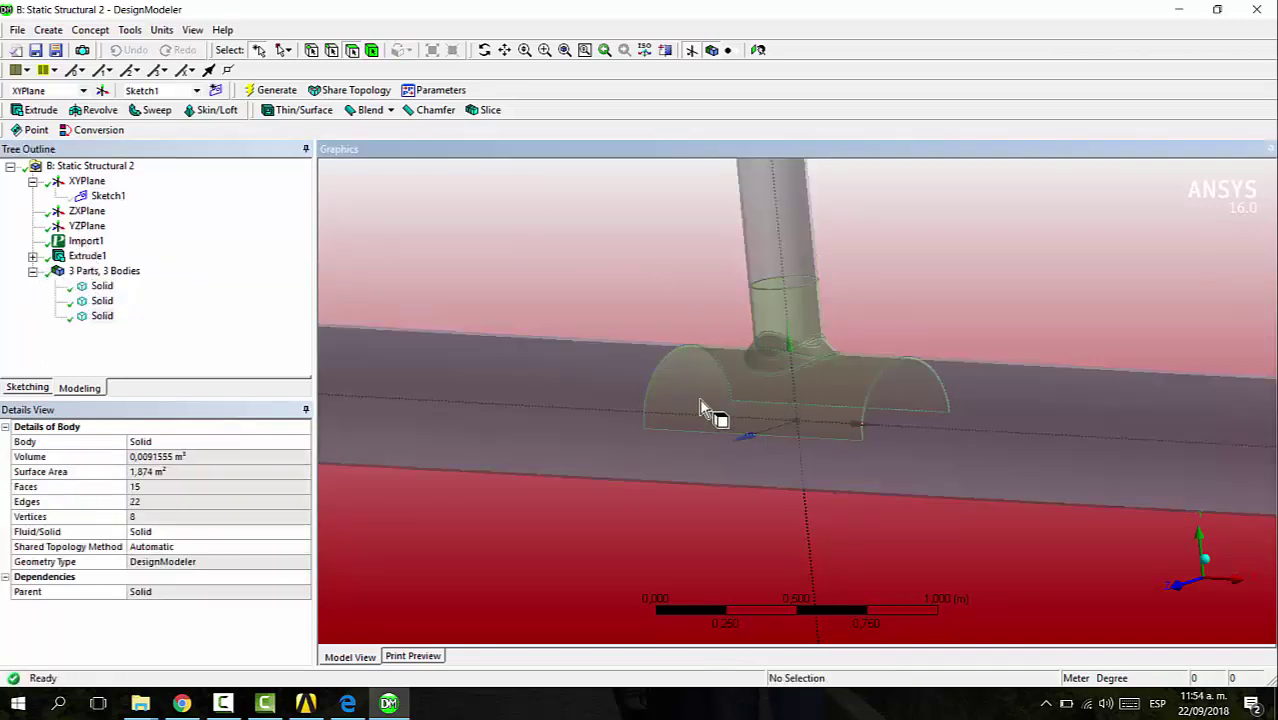
{"action": "left_click", "coordinate": [48, 29]}
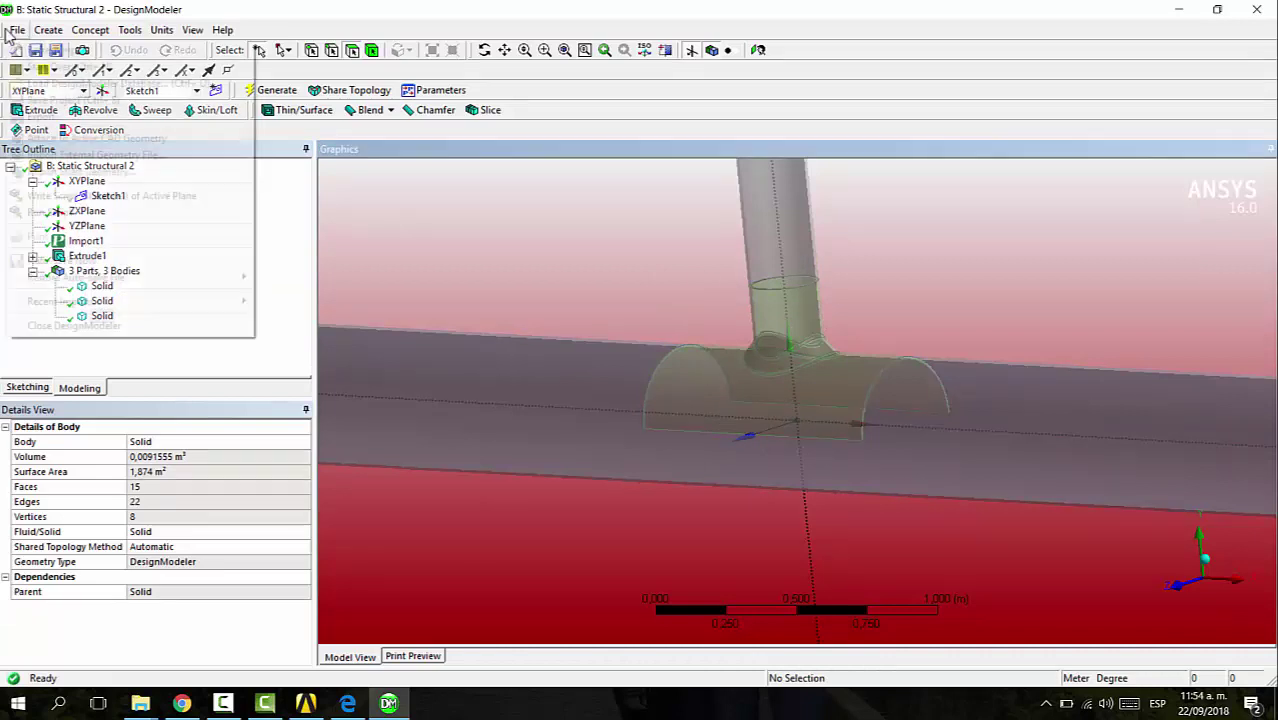
{"action": "mouse_move", "coordinate": [88, 320]}
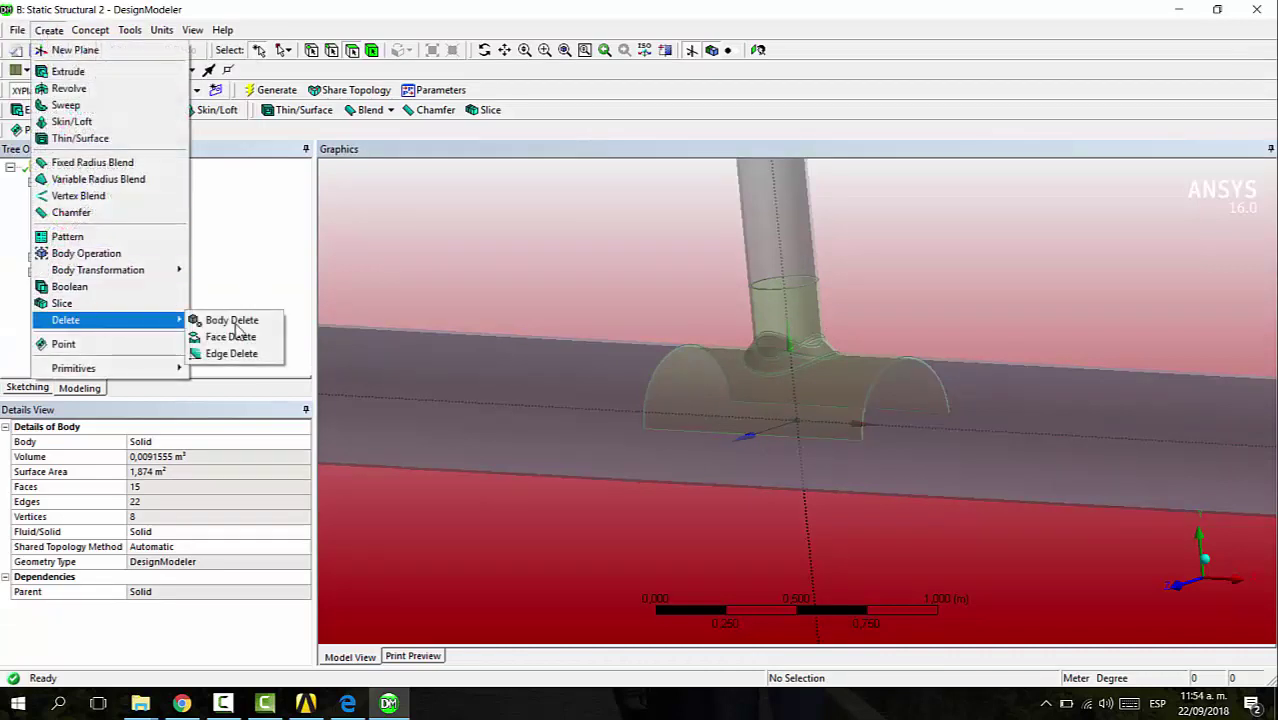
{"action": "left_click", "coordinate": [215, 320]}
{"action": "left_click", "coordinate": [102, 300]}
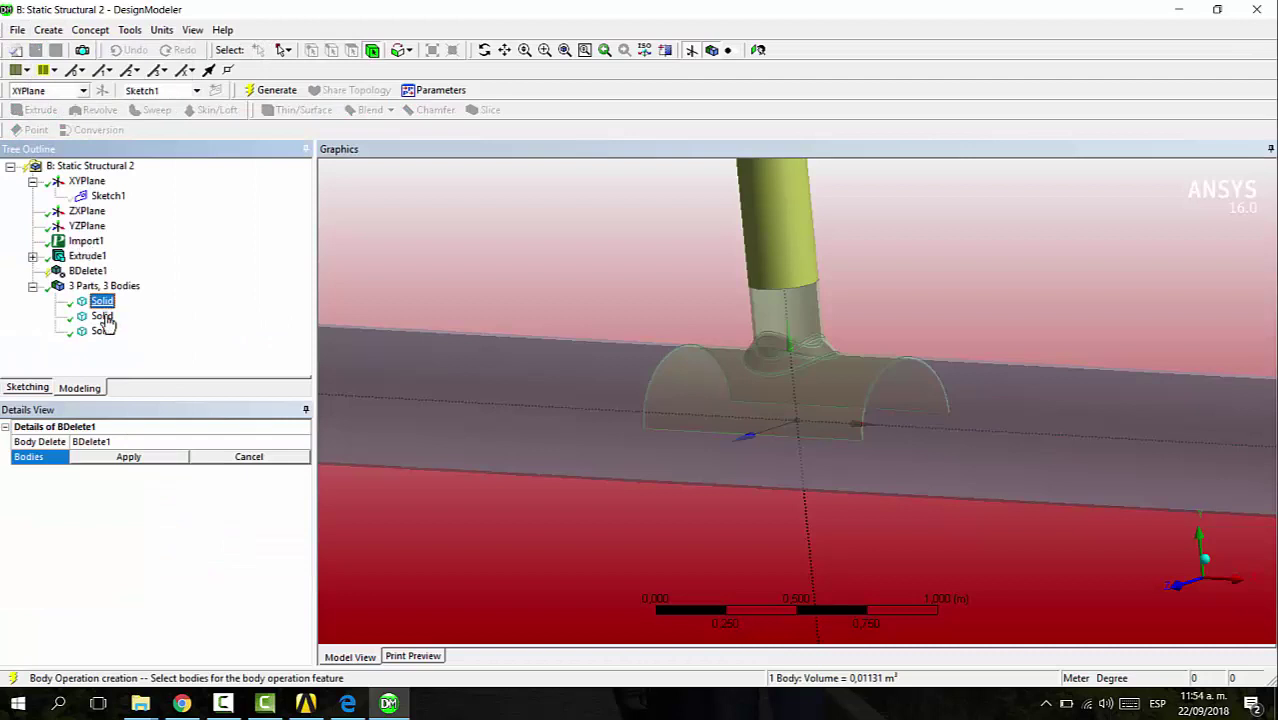
{"action": "left_click", "coordinate": [102, 316], "text": "ctrl"}
{"action": "left_click", "coordinate": [129, 457]}
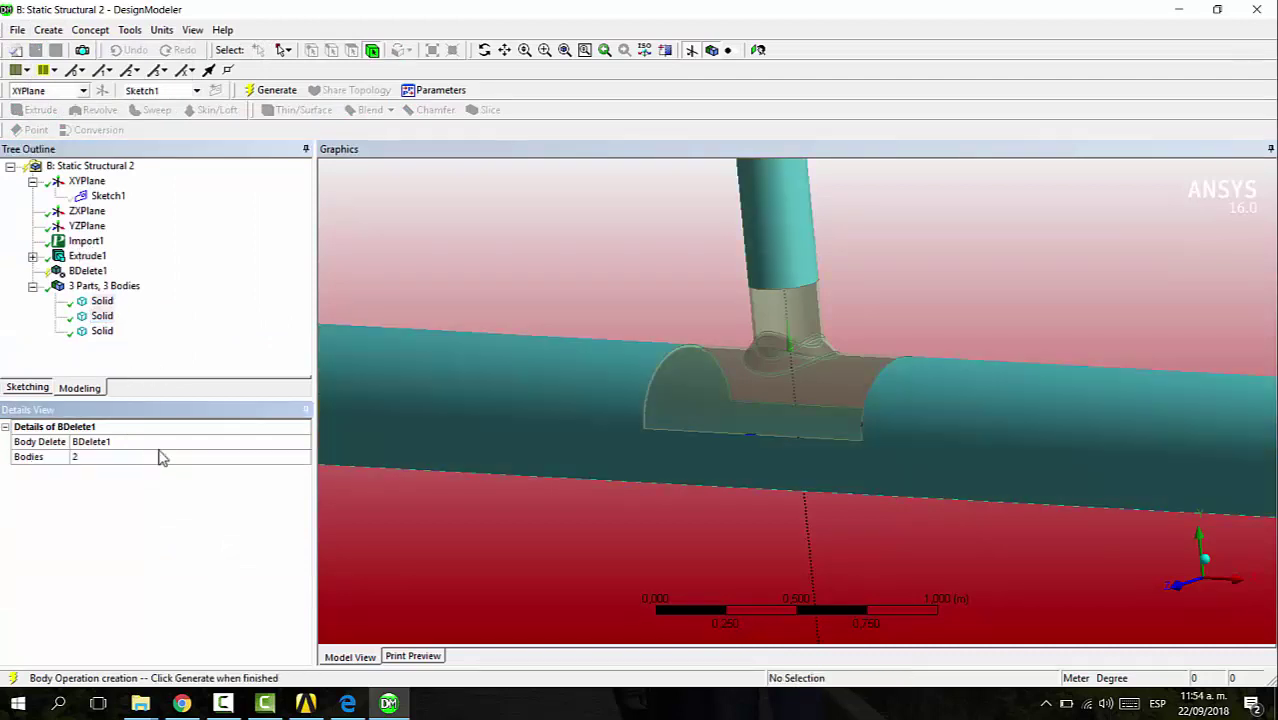
{"action": "left_click", "coordinate": [276, 89]}
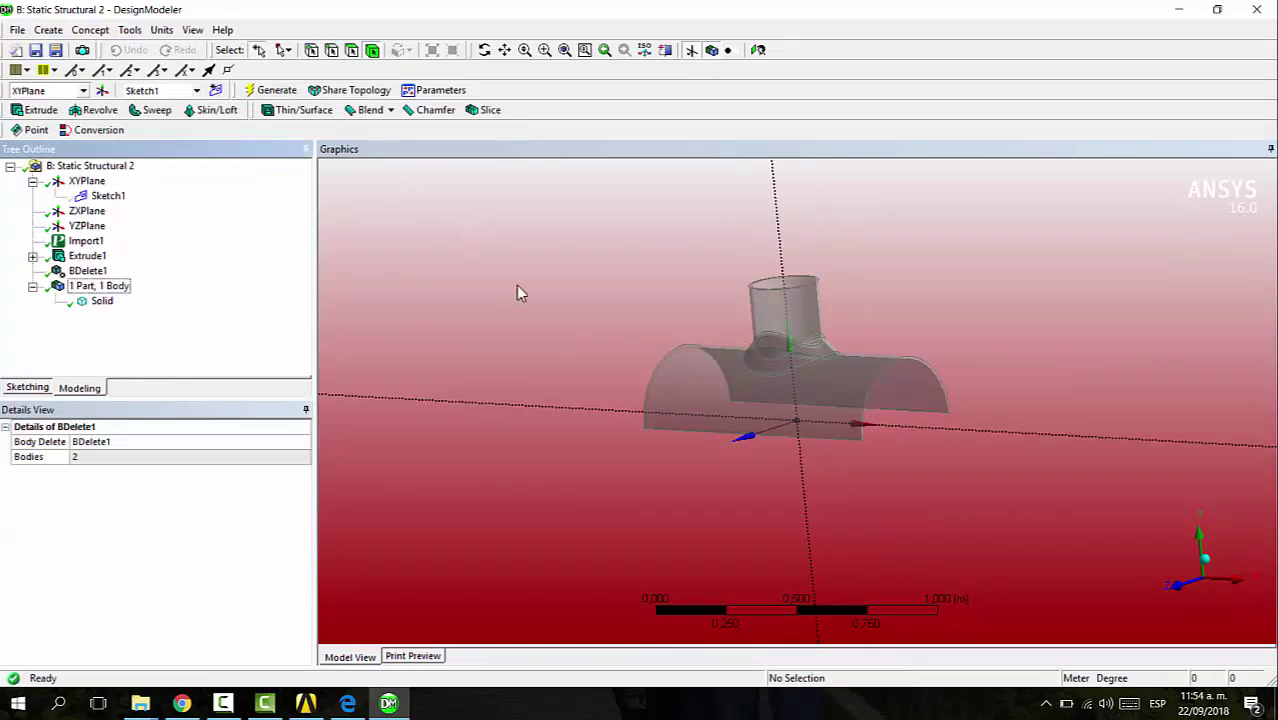
Show Sketch1 again and turn off the plane display.
{"action": "middle_click_drag", "start_coordinate": [517, 287], "coordinate": [557, 271]}
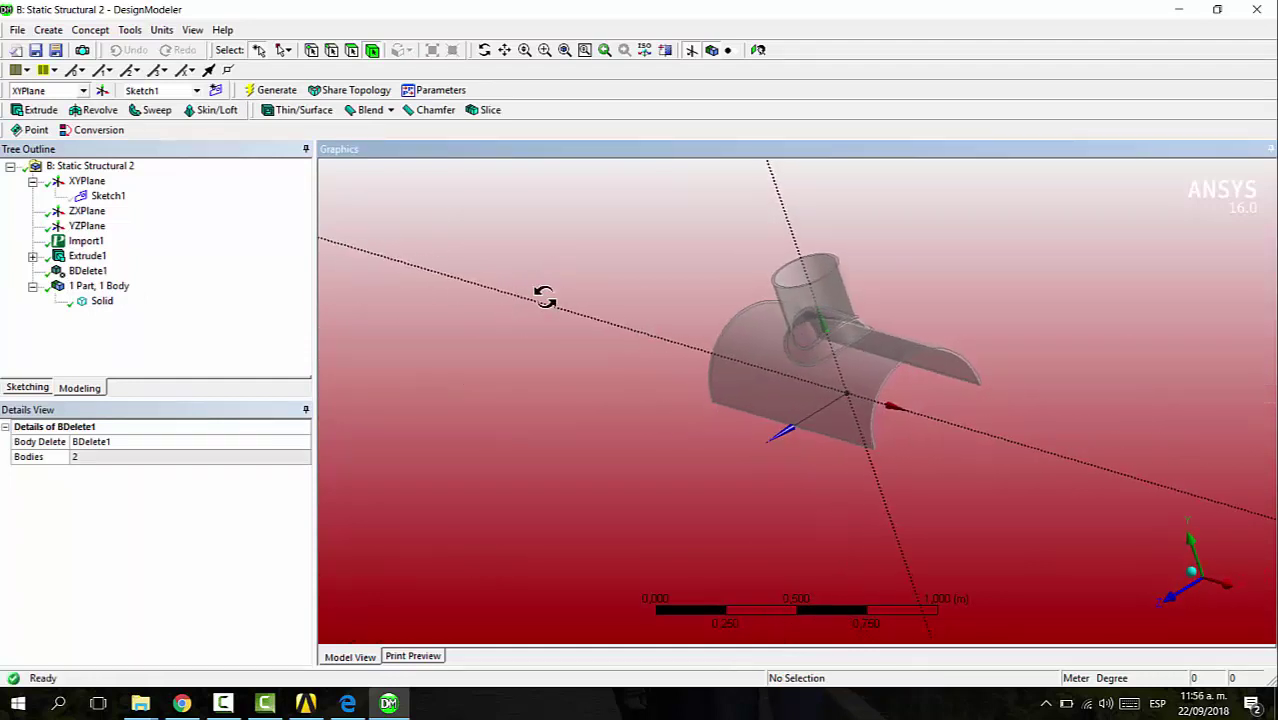
{"action": "middle_click_drag", "start_coordinate": [649, 321], "coordinate": [570, 287]}
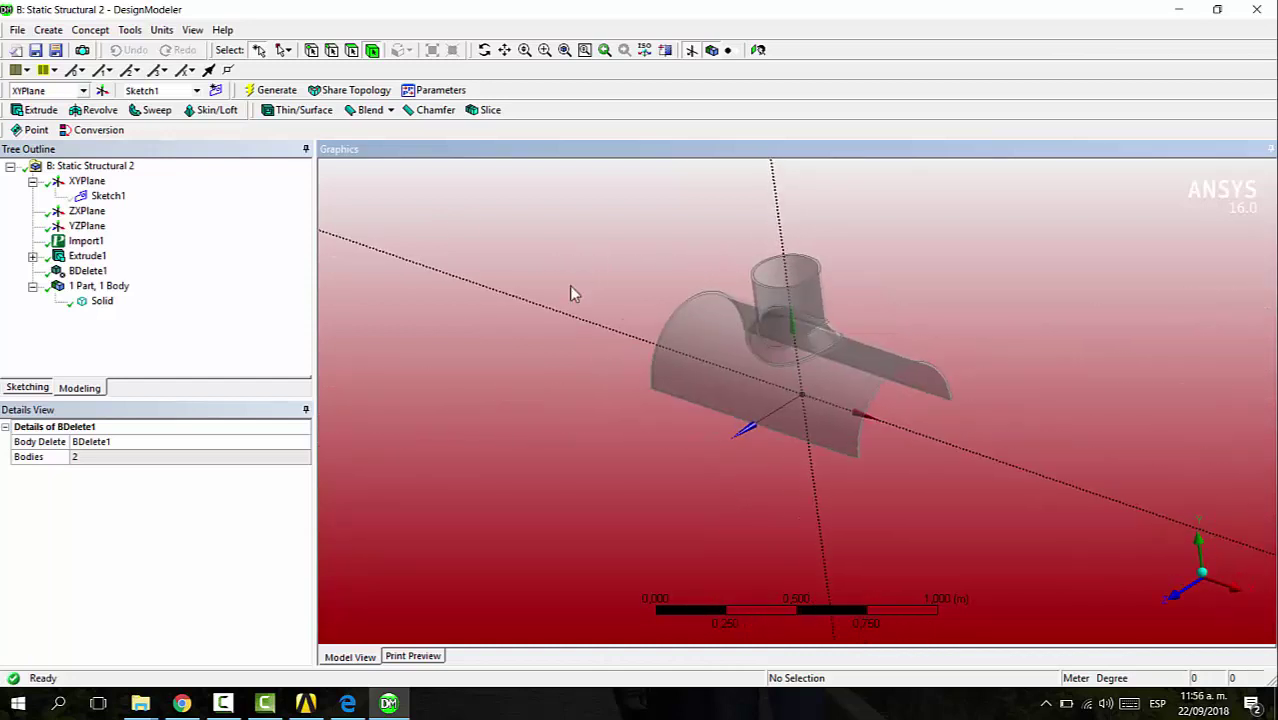
{"action": "right_click", "coordinate": [91, 199]}
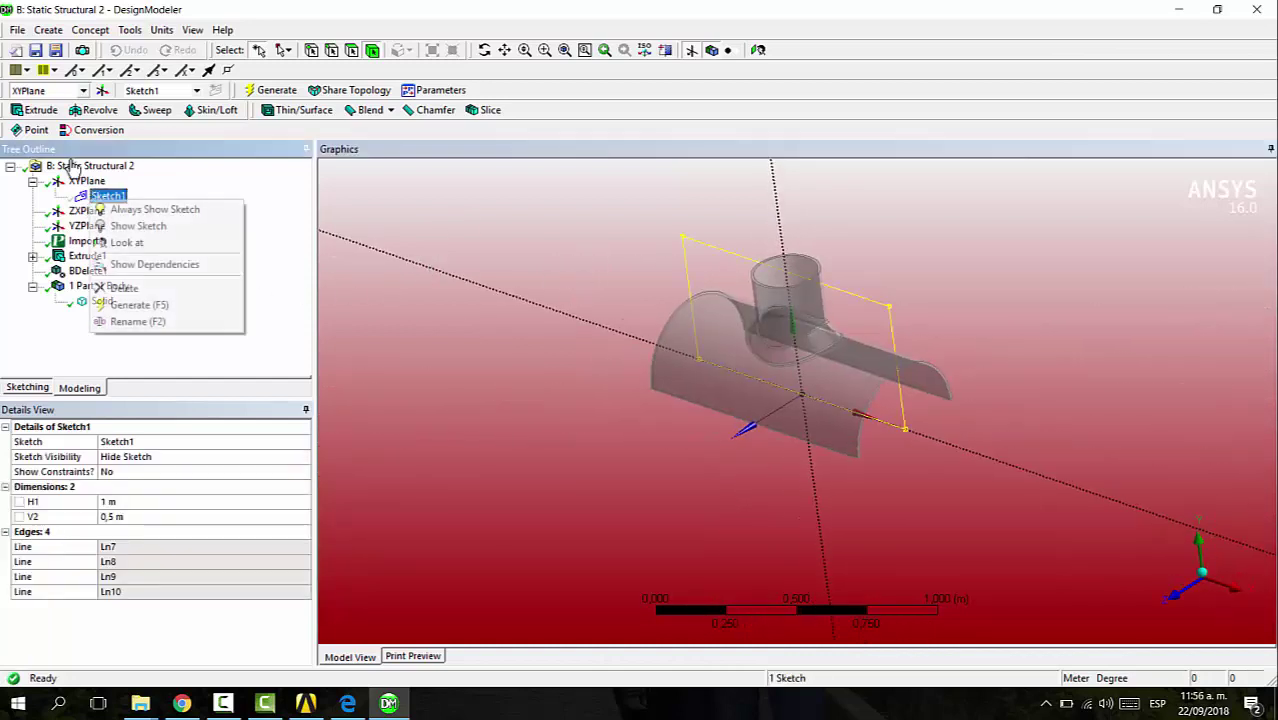
{"action": "left_click", "coordinate": [138, 226]}
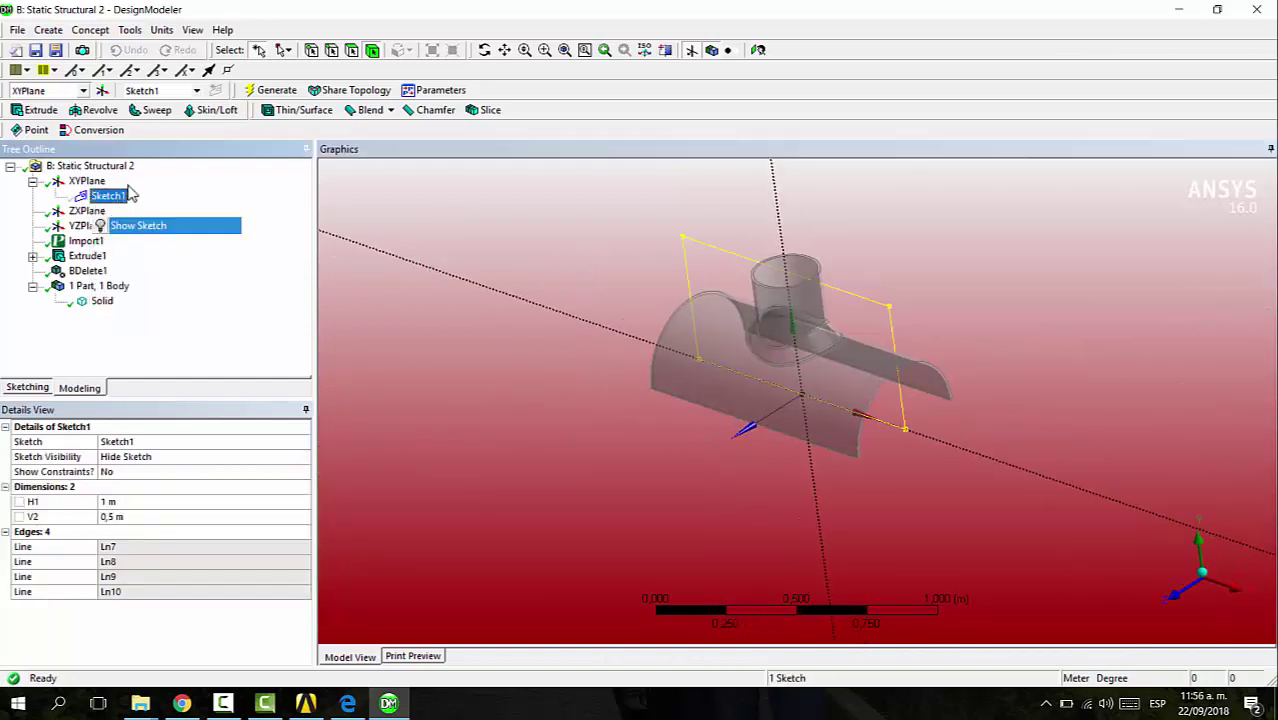
{"action": "left_click", "coordinate": [74, 182]}
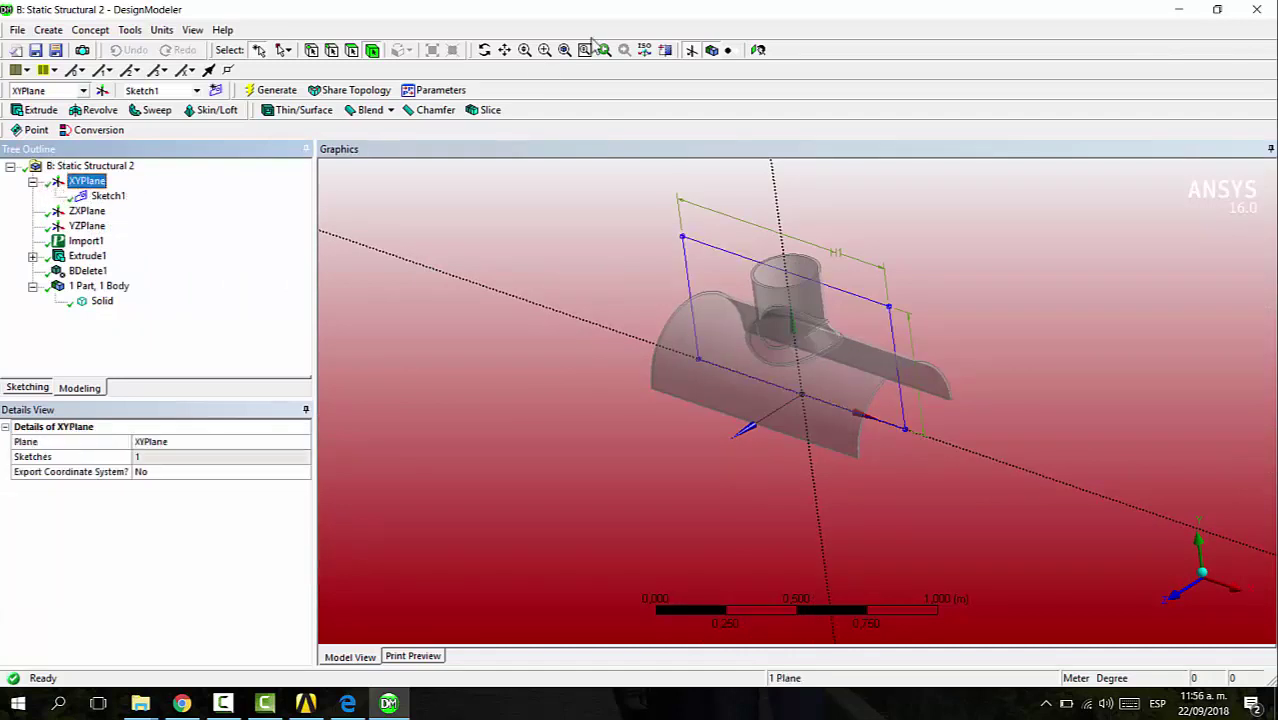
{"action": "left_click", "coordinate": [690, 52]}
{"action": "mouse_move", "coordinate": [619, 363]}
{"action": "right_mouse_down"}
{"action": "mouse_move", "coordinate": [730, 334]}
{"action": "mouse_move", "coordinate": [956, 400]}
{"action": "right_mouse_up"}
{"action": "scroll", "coordinate": [847, 379], "scroll_direction": "down", "scroll_amount": 3}
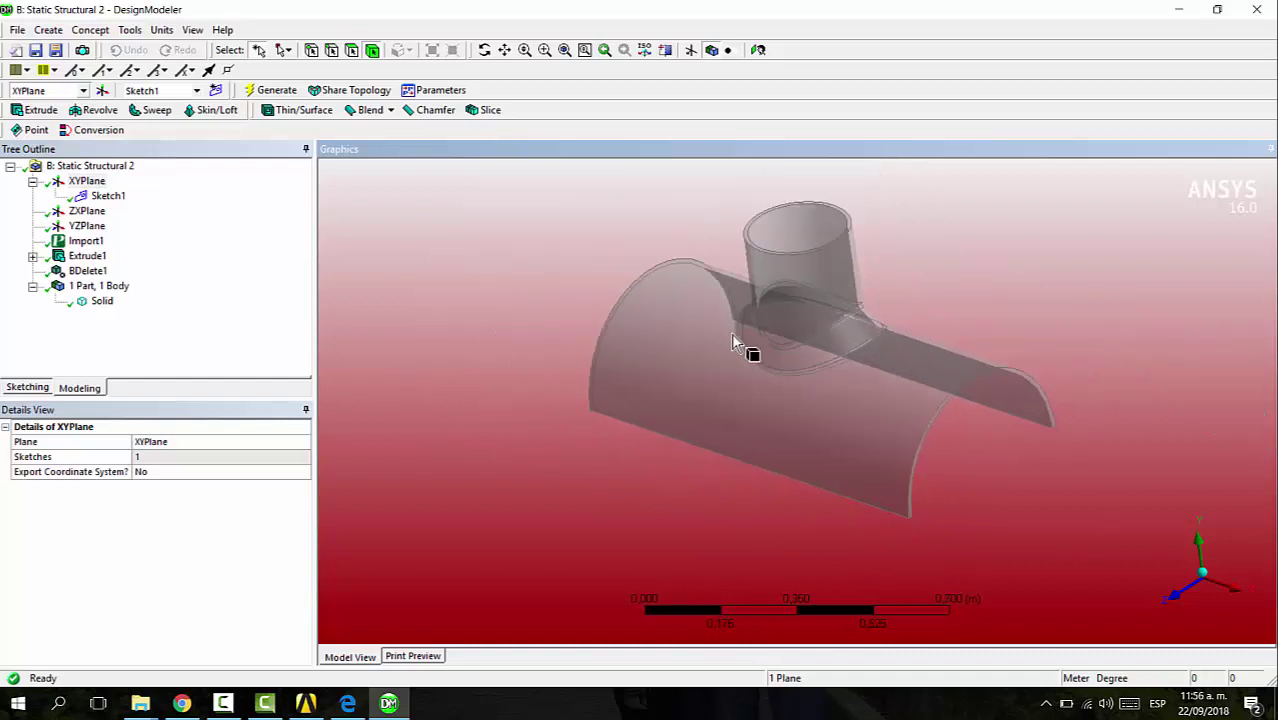
Slice all bodies by plane, using XYPlane as the base plane, and generate the cut.
{"action": "left_click", "coordinate": [48, 30]}
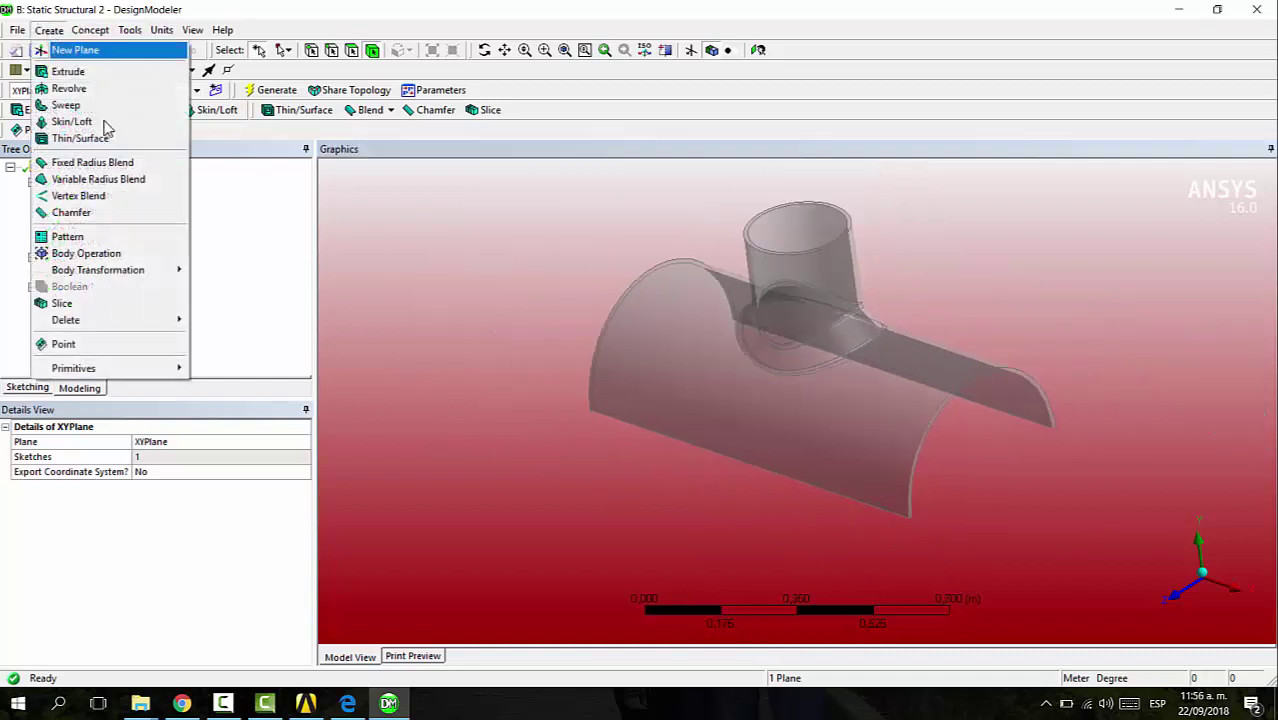
{"action": "left_click", "coordinate": [88, 301]}
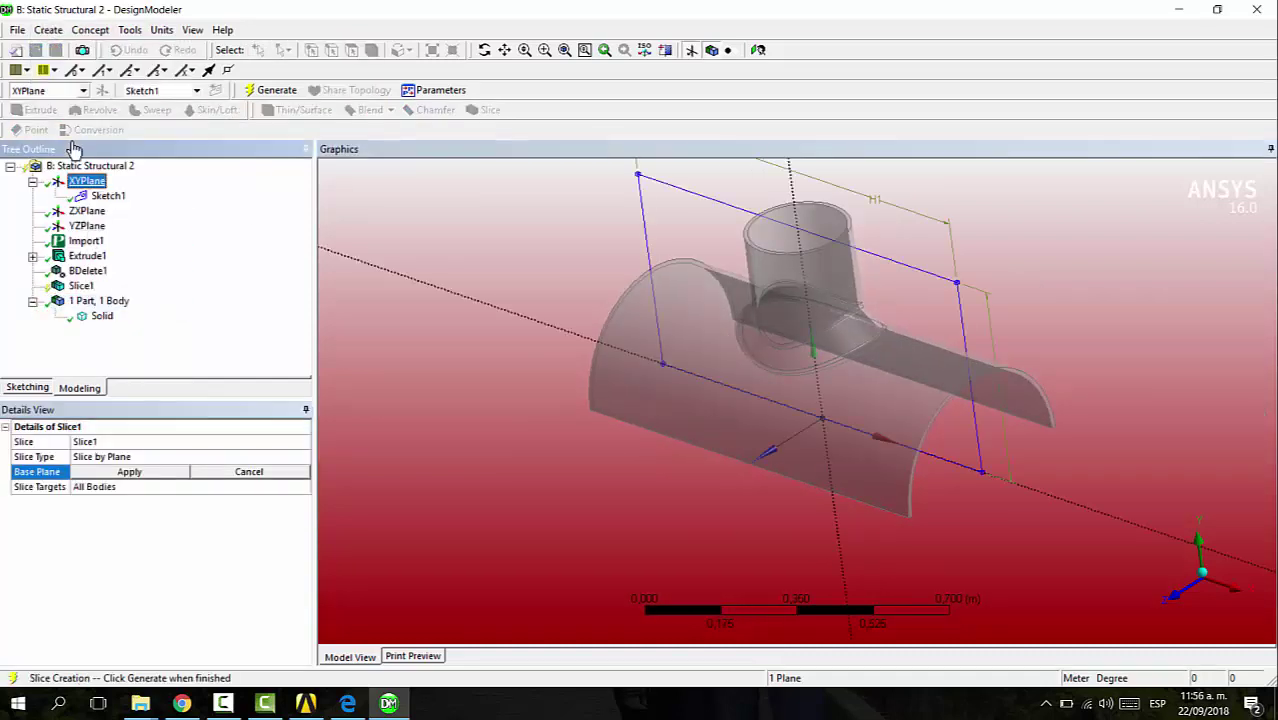
{"action": "left_click", "coordinate": [161, 474]}
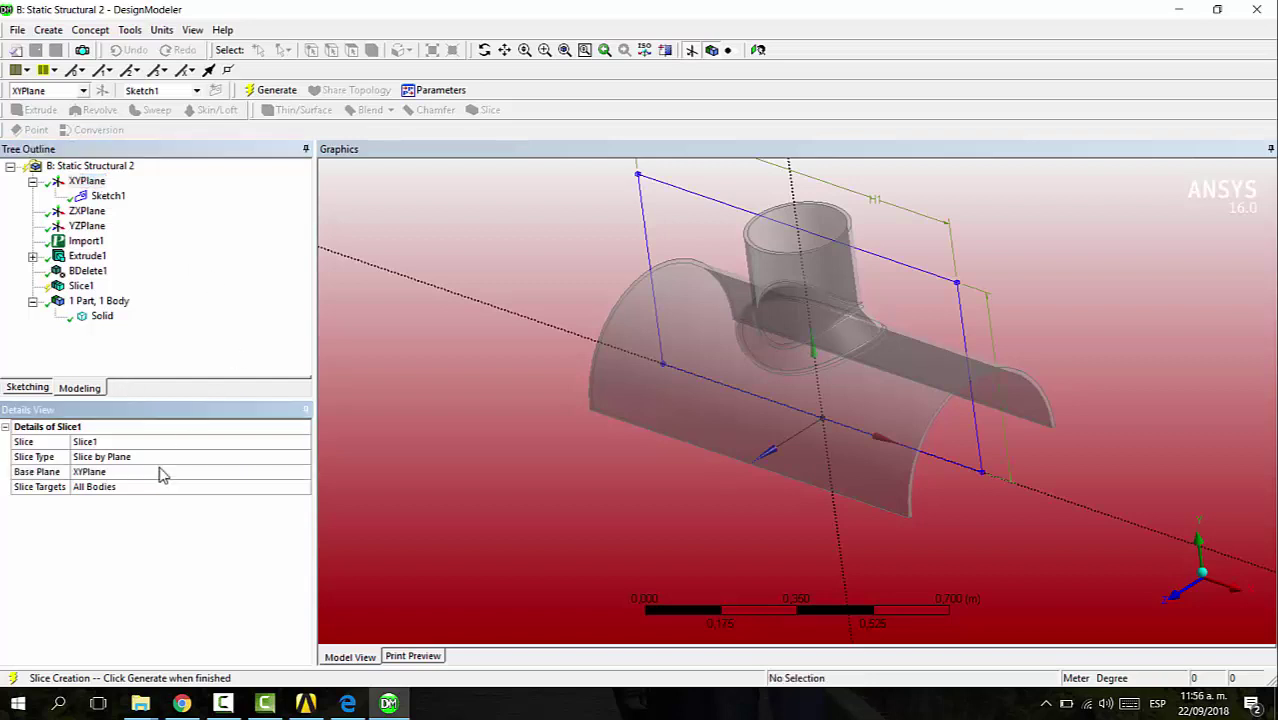
{"action": "left_click", "coordinate": [271, 89]}
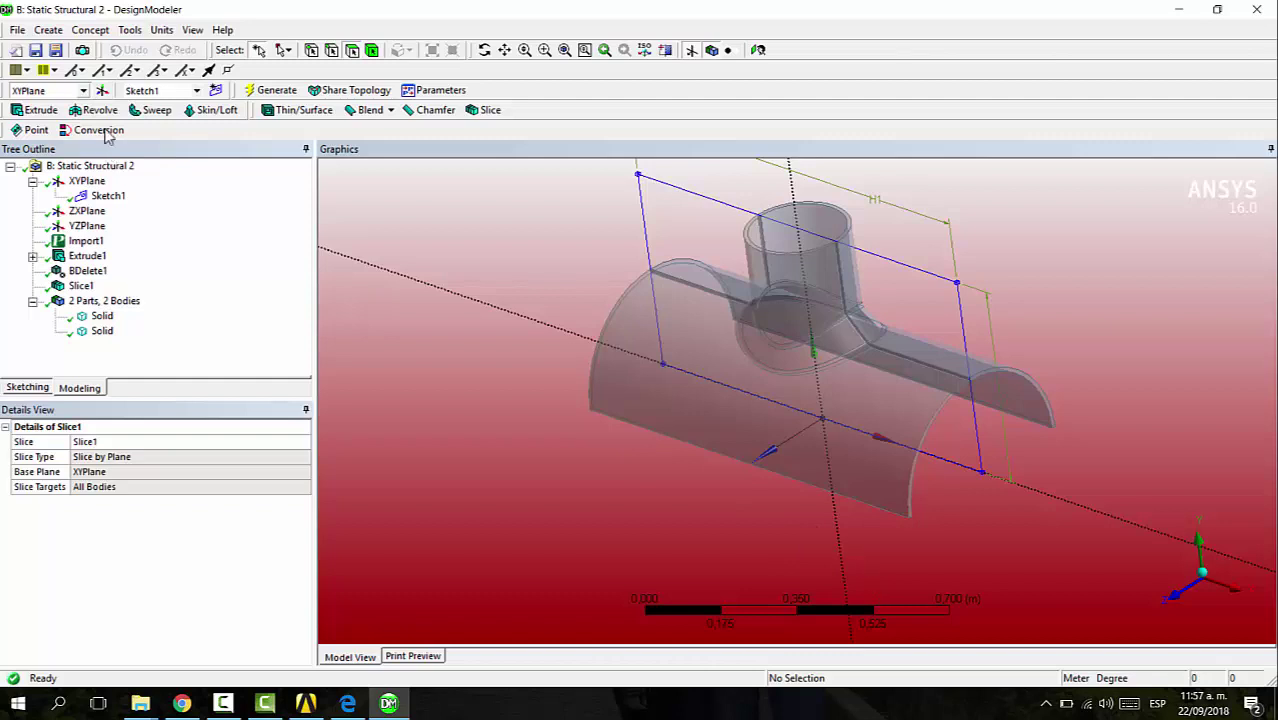
Slice all bodies by plane, using YZPlane as the base plane, generate the cut, and turn off the plane display.
{"action": "left_click", "coordinate": [55, 30]}
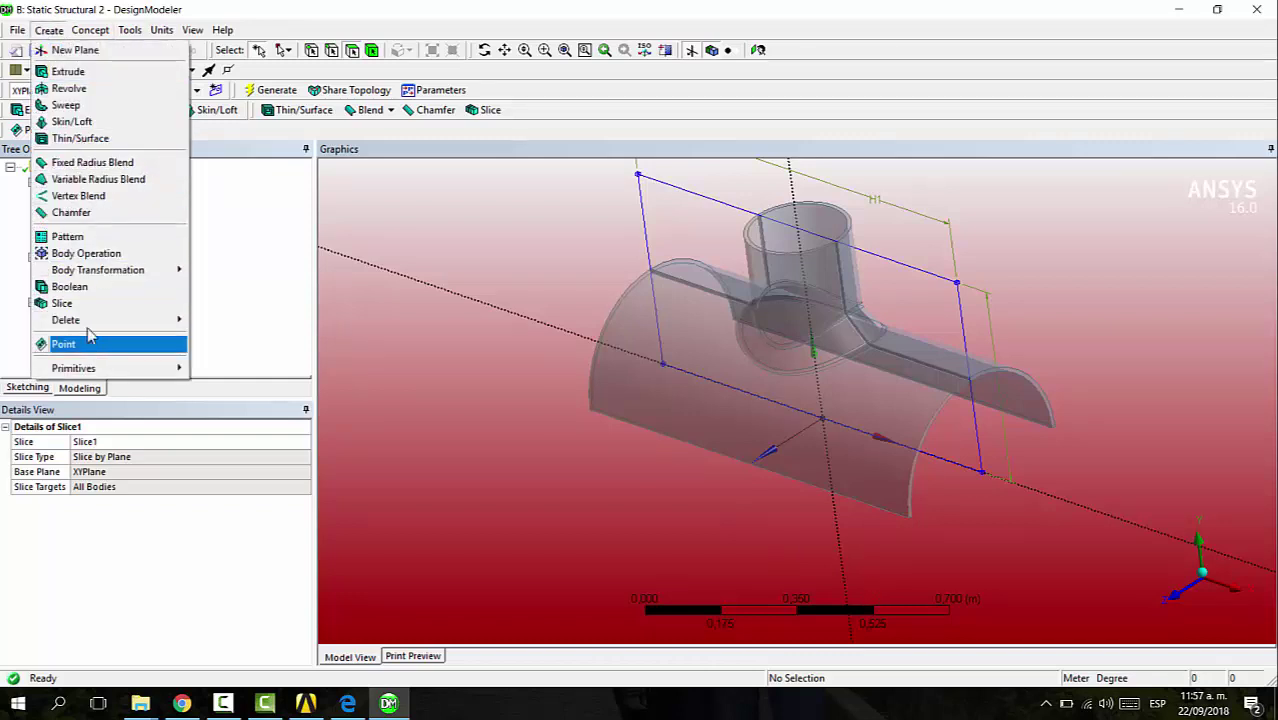
{"action": "left_click", "coordinate": [70, 303]}
{"action": "left_click", "coordinate": [87, 211]}
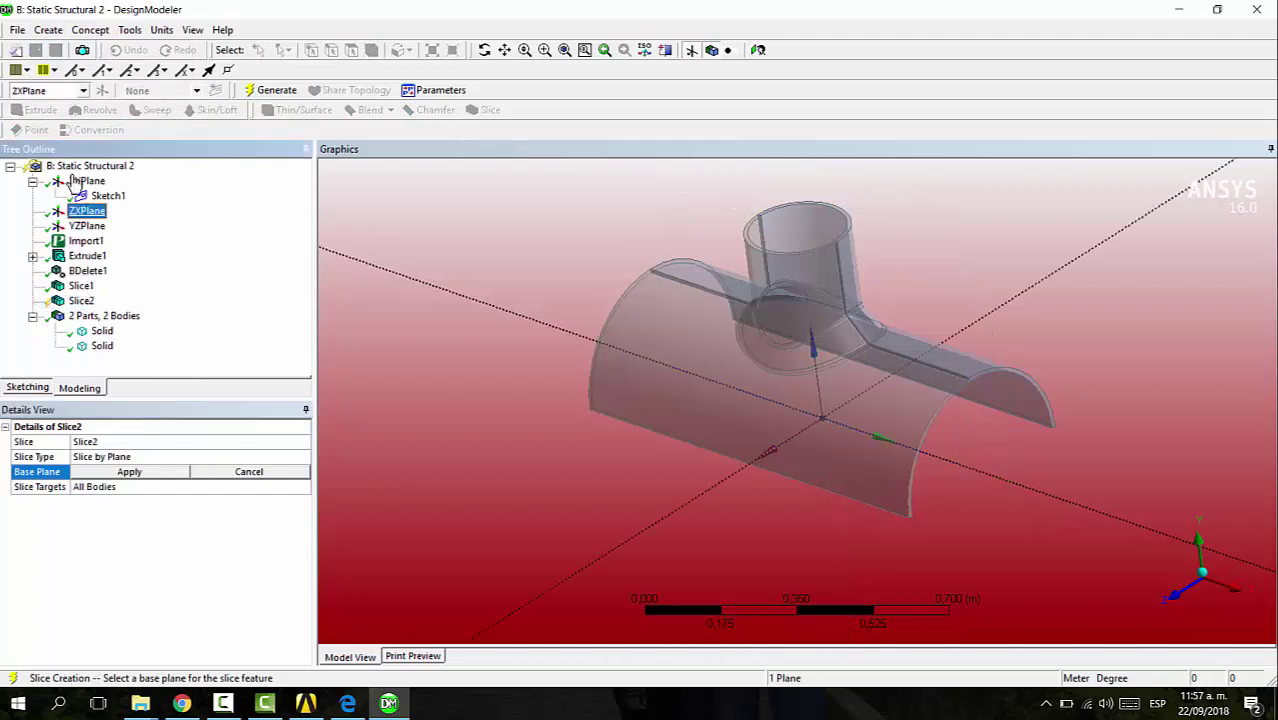
{"action": "left_click", "coordinate": [90, 227]}
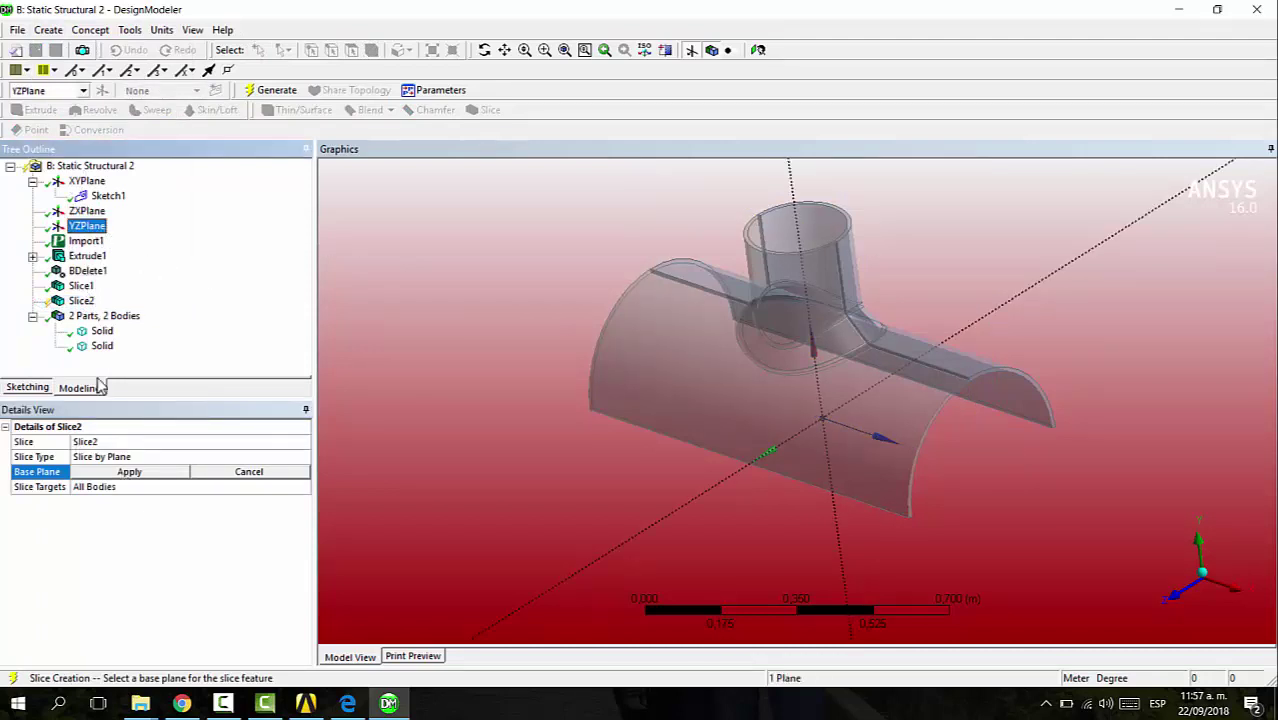
{"action": "left_click", "coordinate": [252, 195]}
{"action": "left_click", "coordinate": [270, 91]}
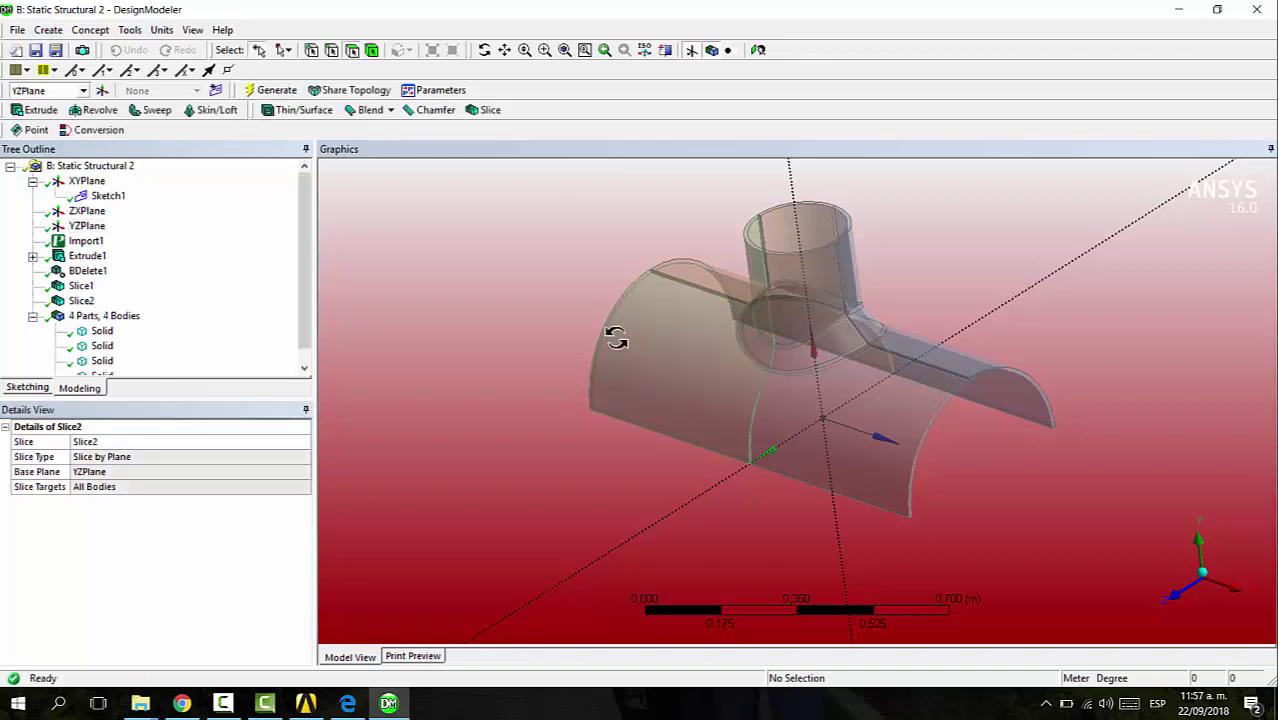
{"action": "middle_click_drag", "start_coordinate": [608, 334], "coordinate": [551, 317]}
{"action": "left_click", "coordinate": [691, 51]}
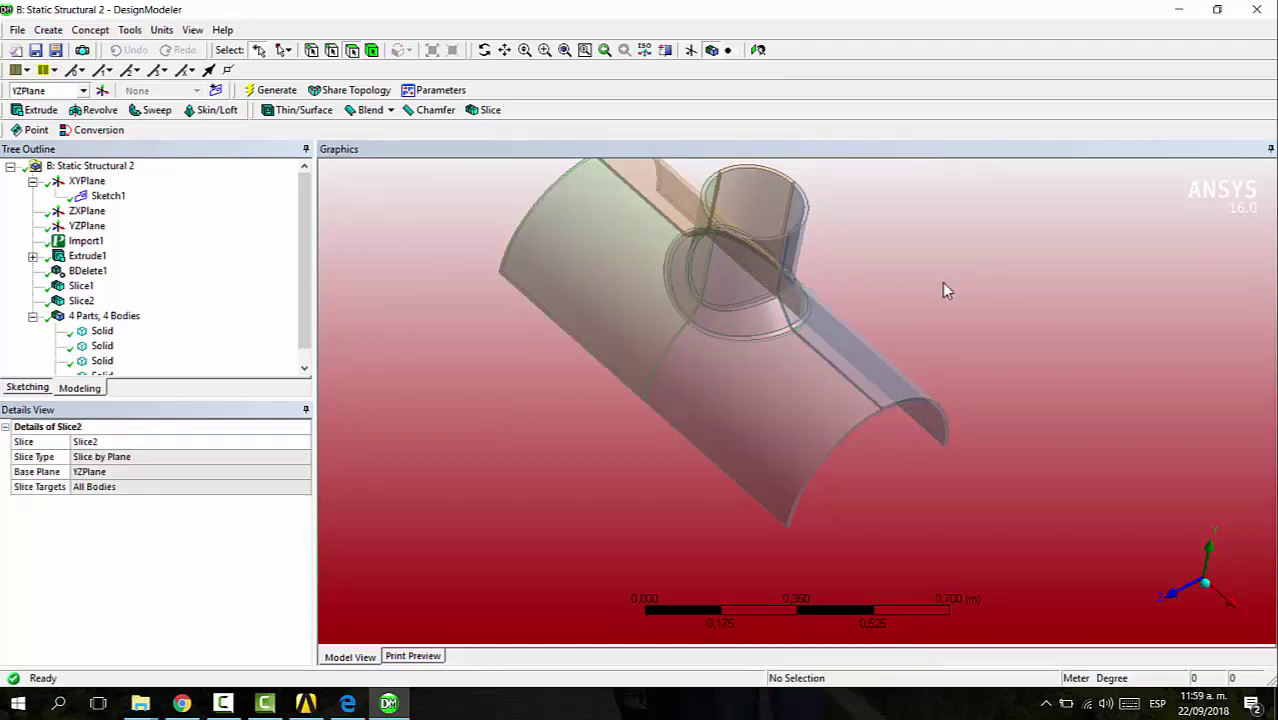
Generate a Skin/Loft between the inner and outer arc edges at the branch's base, with the operation set to Slice Material for all bodies.
{"action": "left_click_drag", "start_coordinate": [559, 214], "coordinate": [841, 396]}
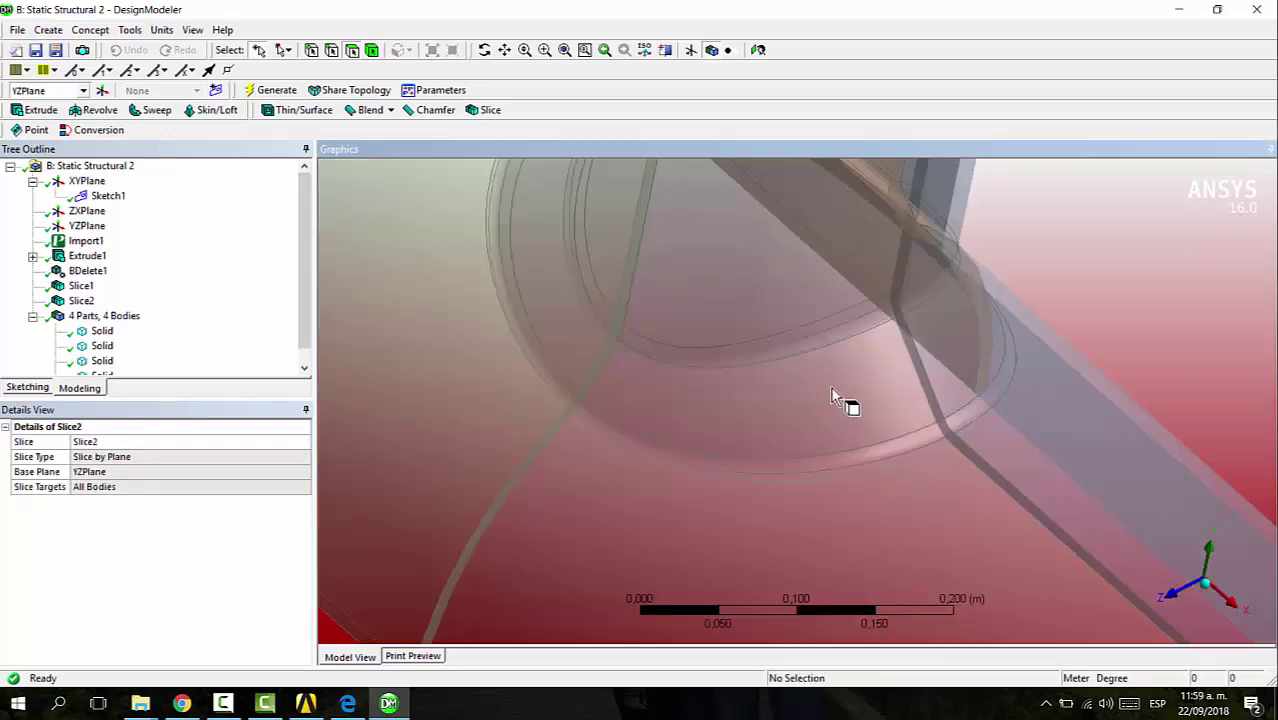
{"action": "left_click", "coordinate": [214, 110]}
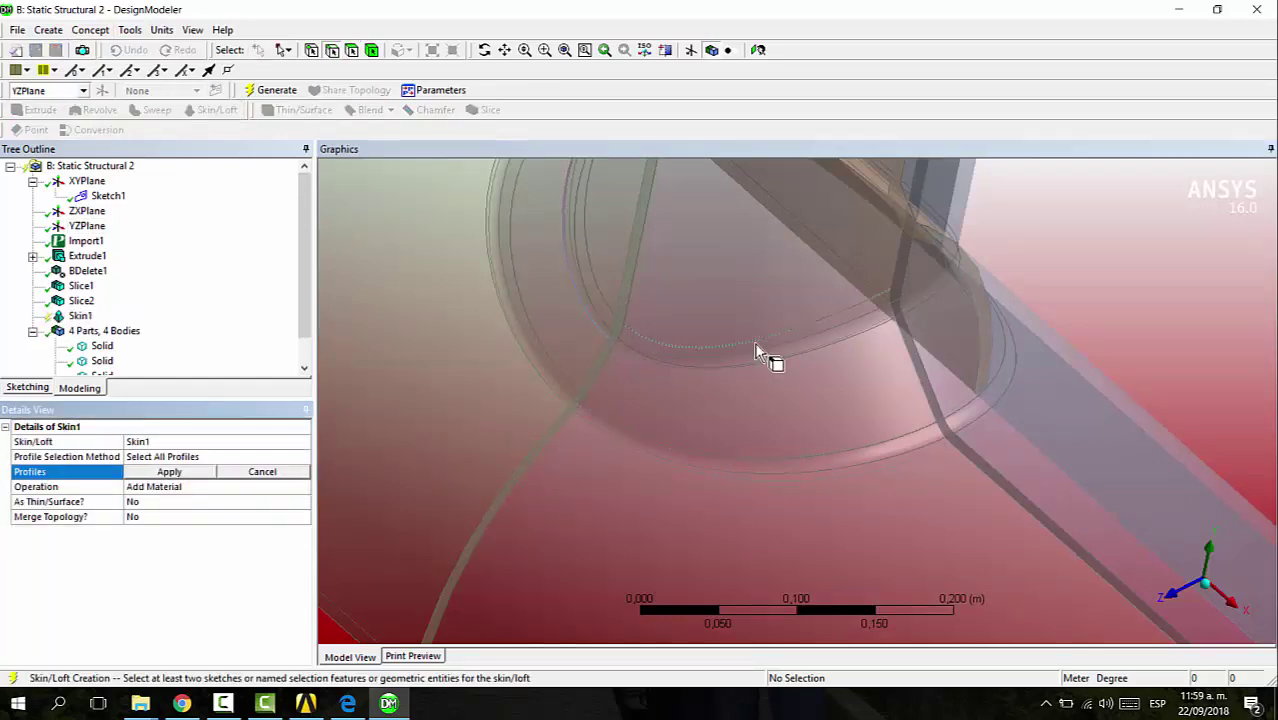
{"action": "middle_click_drag", "start_coordinate": [747, 296], "coordinate": [756, 445]}
{"action": "left_click", "coordinate": [750, 458]}
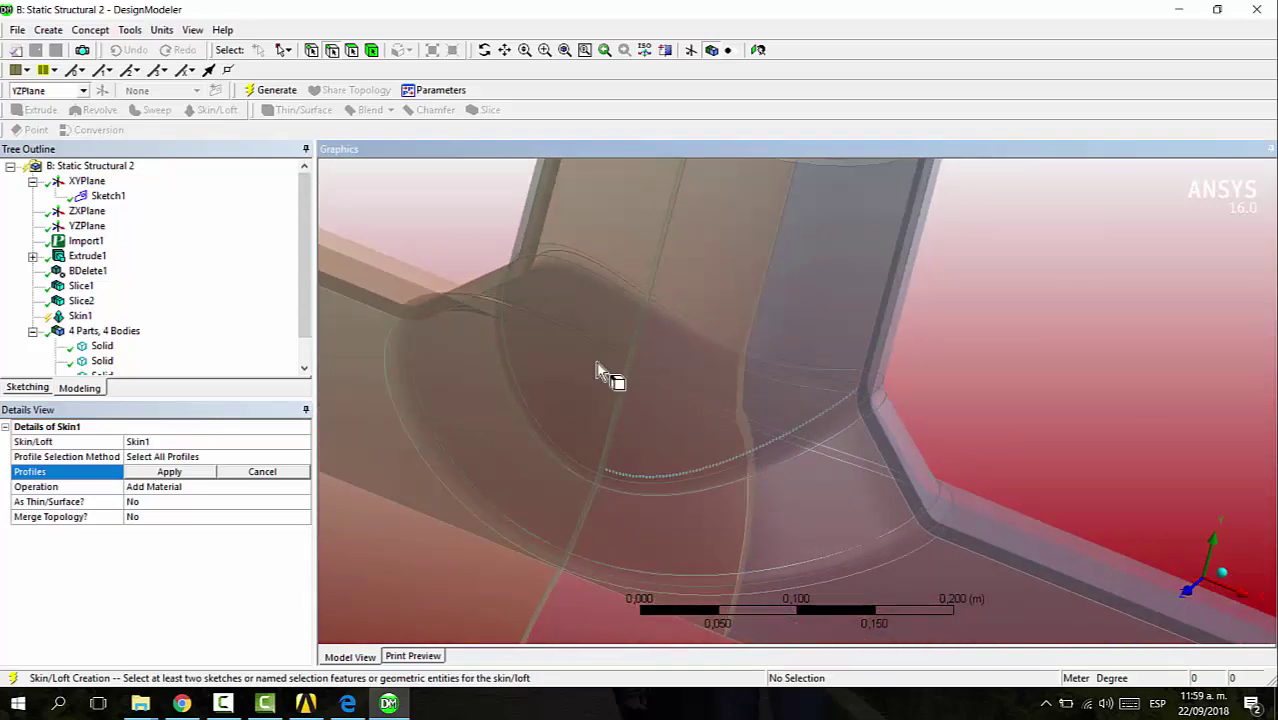
{"action": "left_click", "coordinate": [750, 470], "text": "ctrl"}
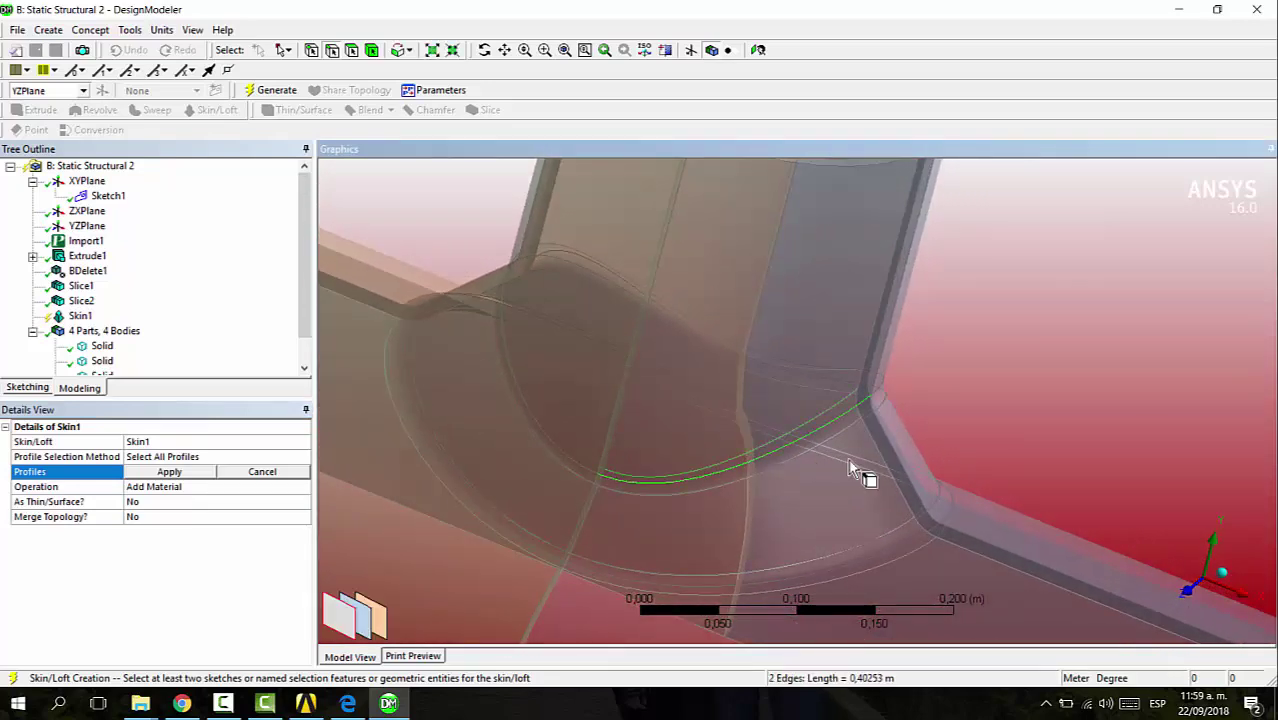
{"action": "middle_click_drag", "start_coordinate": [856, 471], "coordinate": [610, 390]}
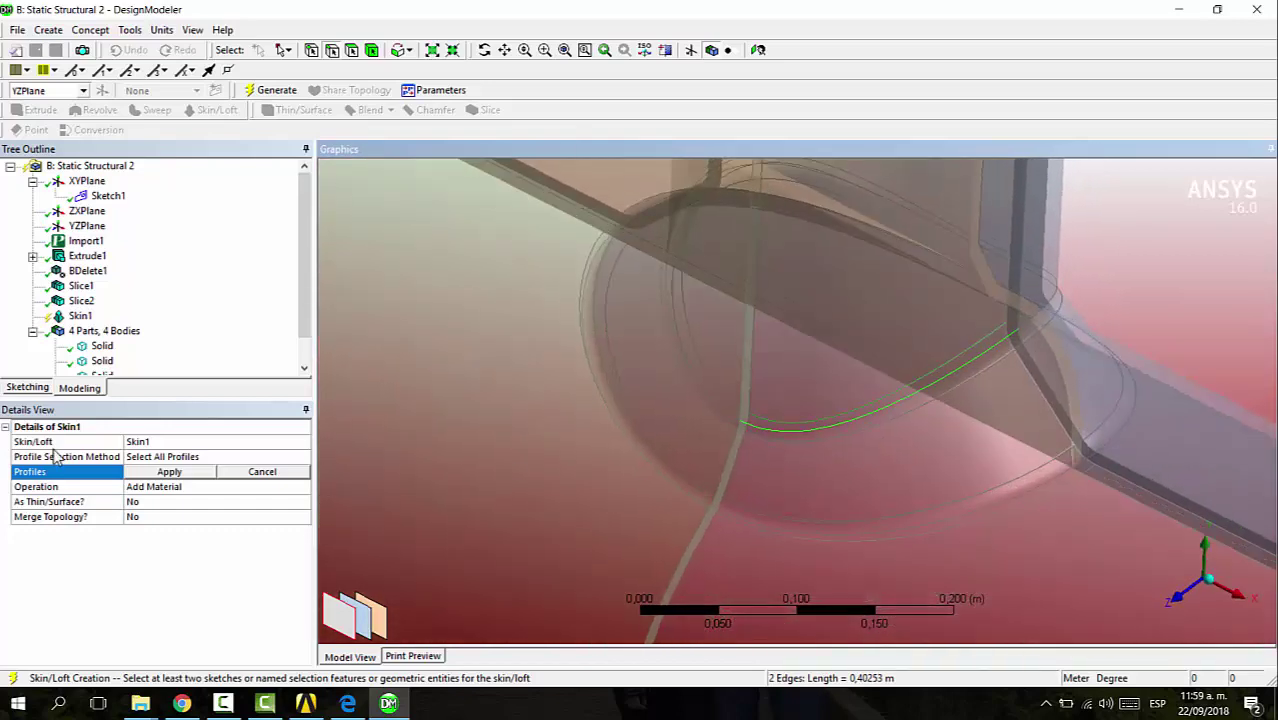
{"action": "left_click", "coordinate": [148, 473]}
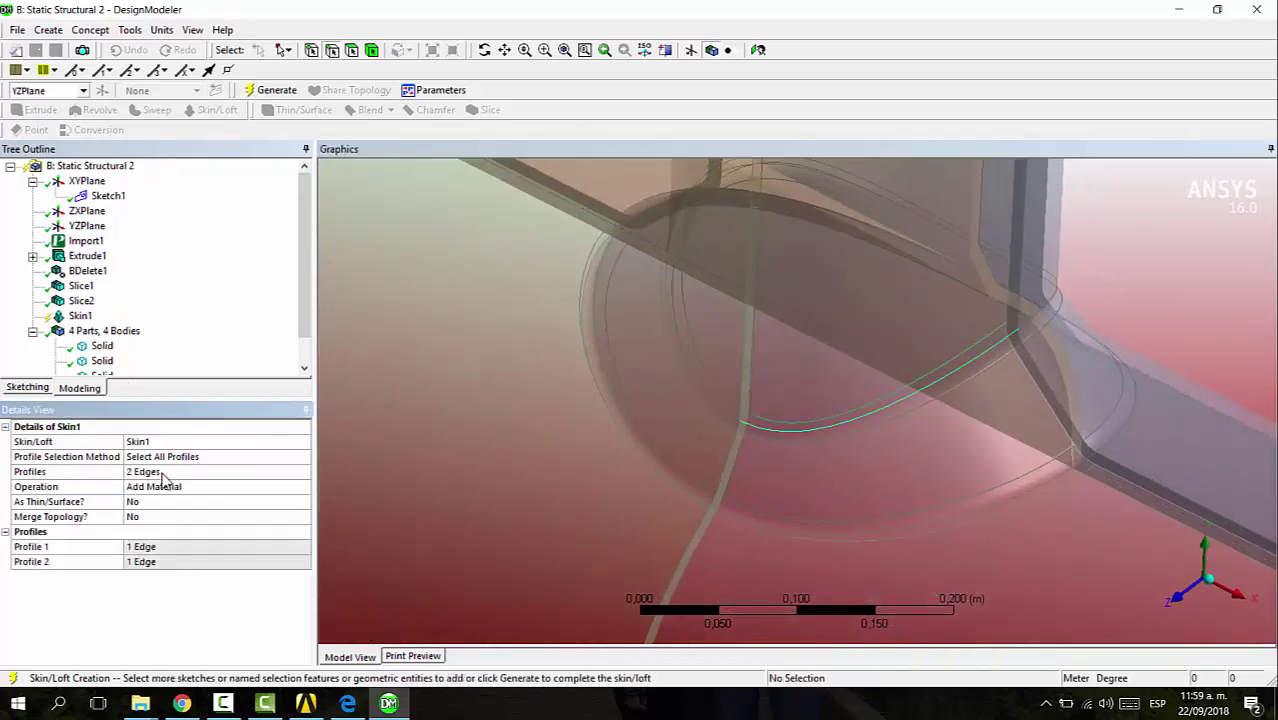
{"action": "left_click", "coordinate": [301, 489]}
{"action": "left_click", "coordinate": [277, 522]}
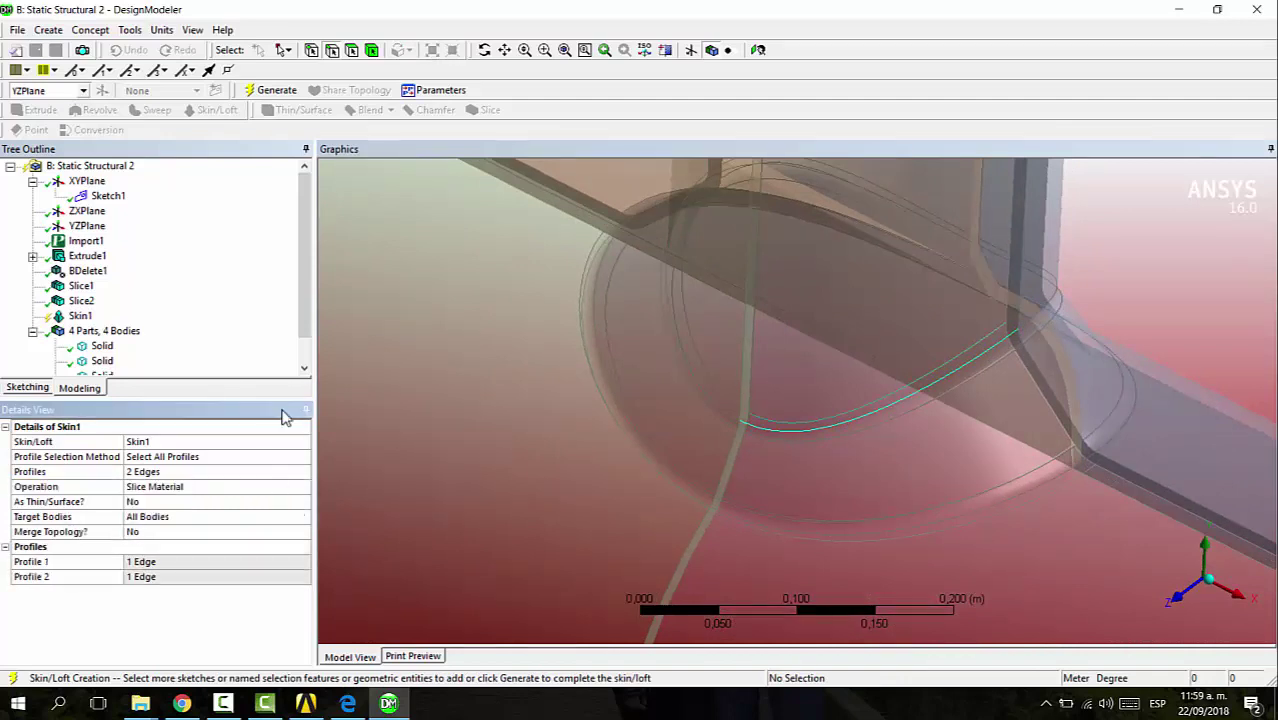
{"action": "left_click", "coordinate": [276, 90]}
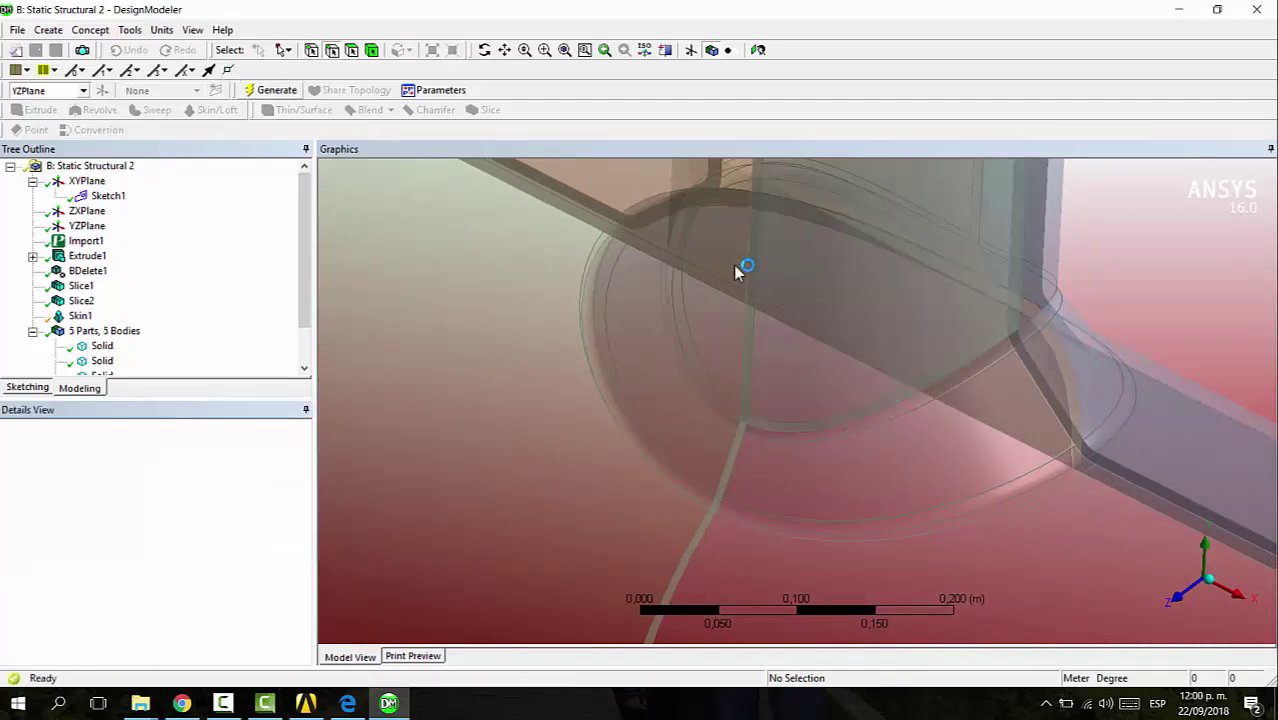
Define another Skin/Loft between the two arc edges along the junction's lower outer border, with the operation set to Slice Material.
{"action": "middle_click_drag", "start_coordinate": [847, 527], "coordinate": [852, 527]}
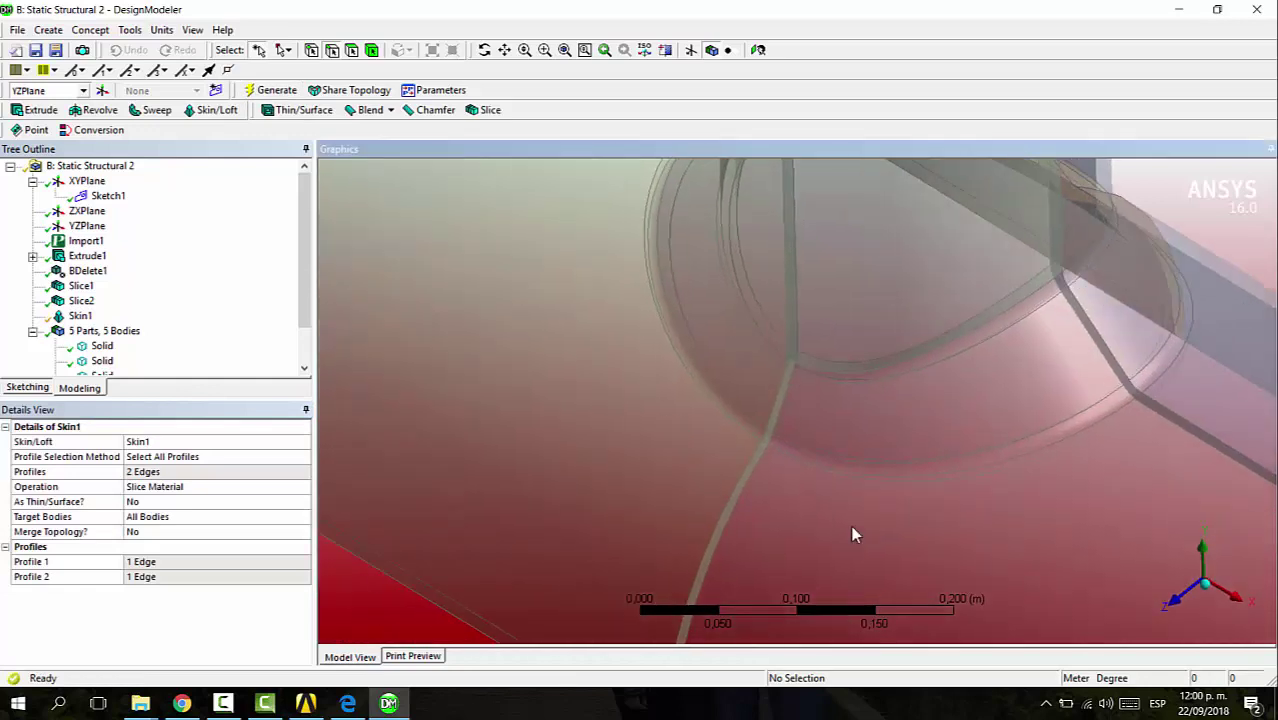
{"action": "left_click", "coordinate": [222, 112]}
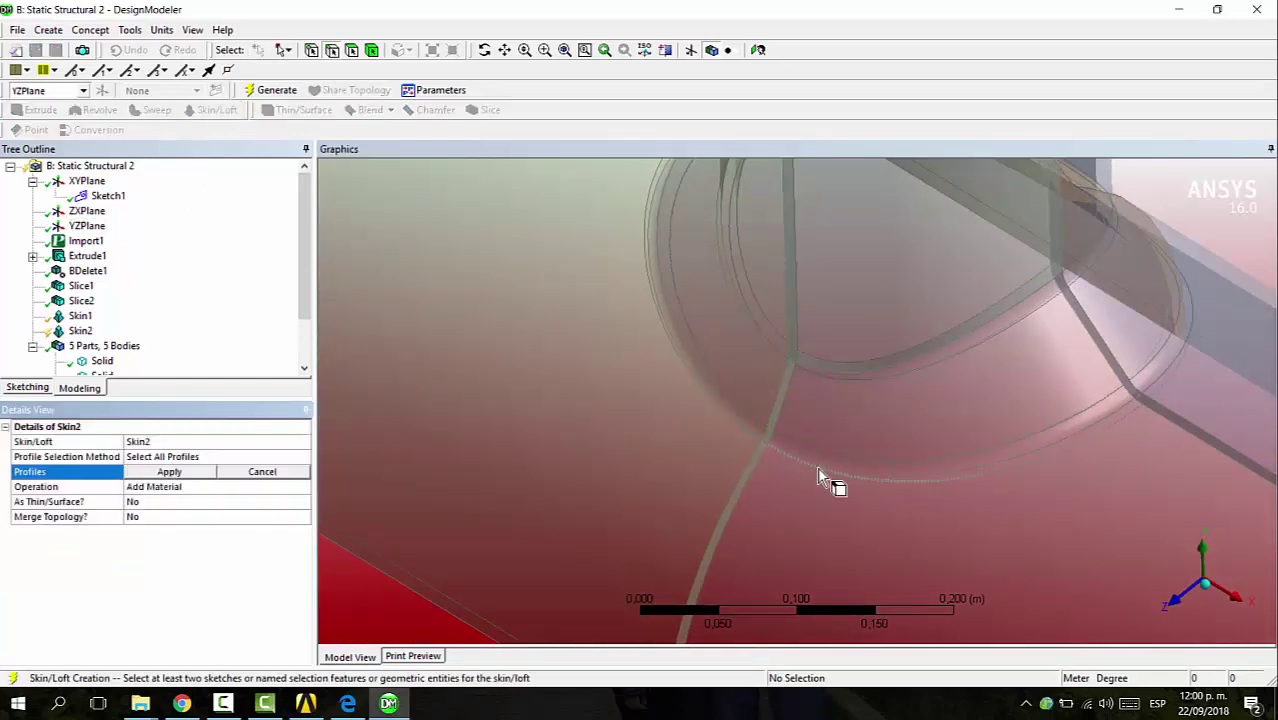
{"action": "right_click_drag", "start_coordinate": [810, 460], "coordinate": [906, 516]}
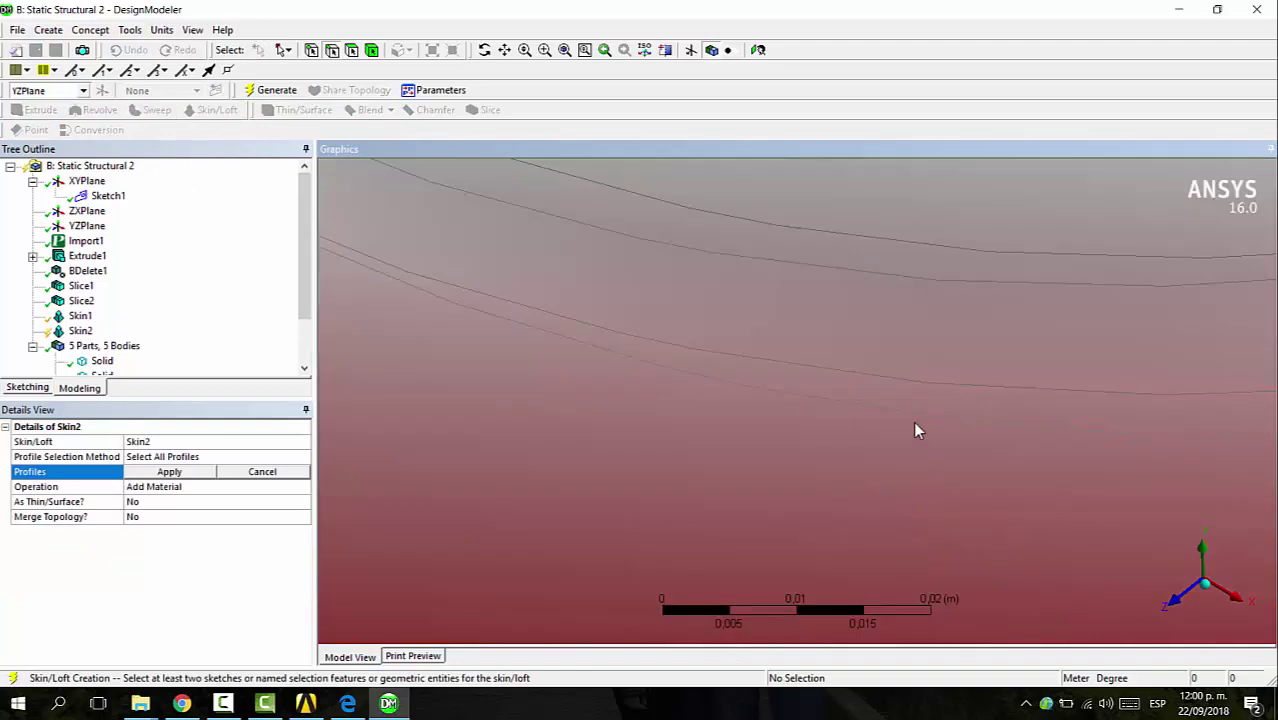
{"action": "left_click", "coordinate": [800, 394]}
{"action": "left_click", "coordinate": [903, 360], "text": "ctrl"}
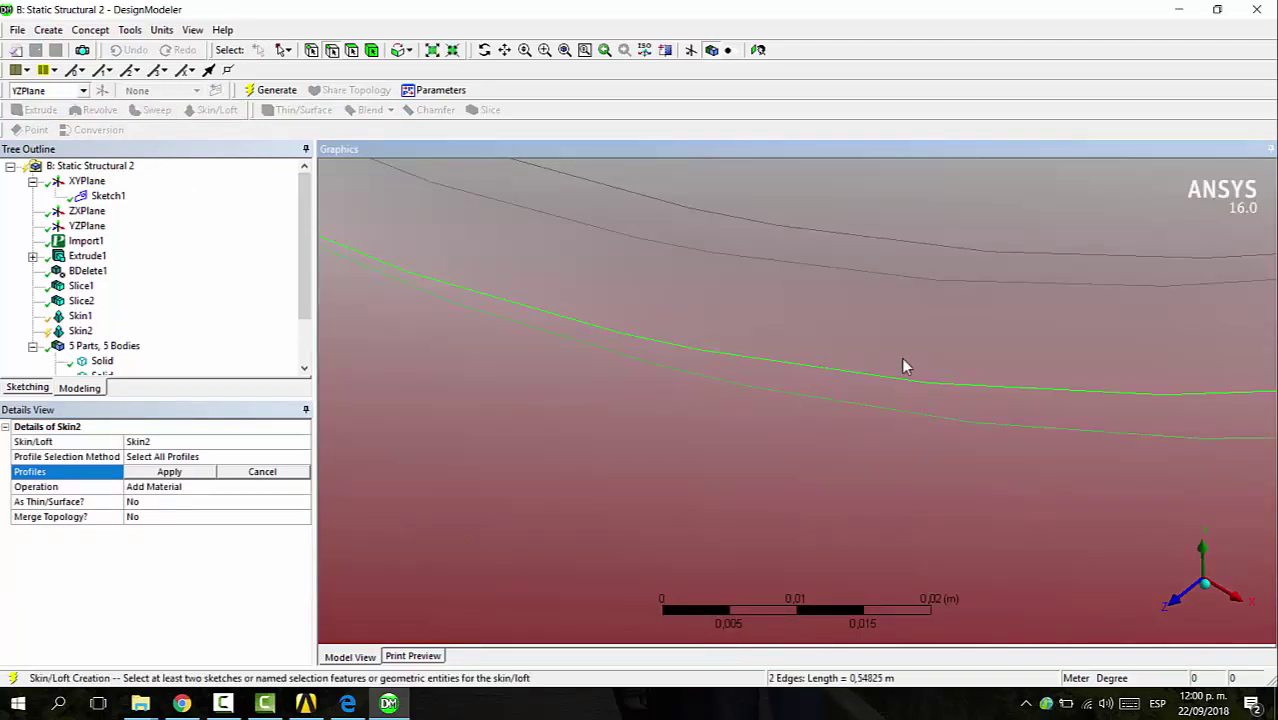
{"action": "scroll", "coordinate": [904, 360], "scroll_direction": "down", "scroll_amount": 4}
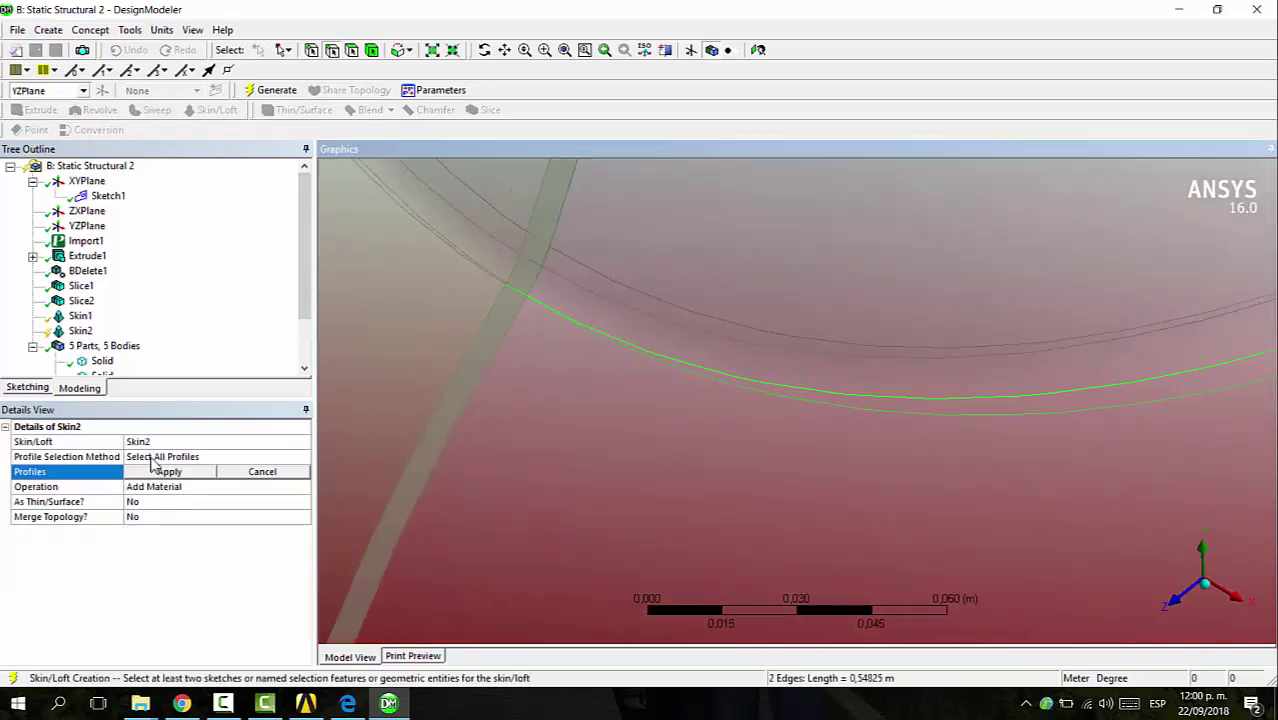
{"action": "left_click", "coordinate": [153, 468]}
{"action": "left_click", "coordinate": [174, 490]}
{"action": "left_click", "coordinate": [302, 487]}
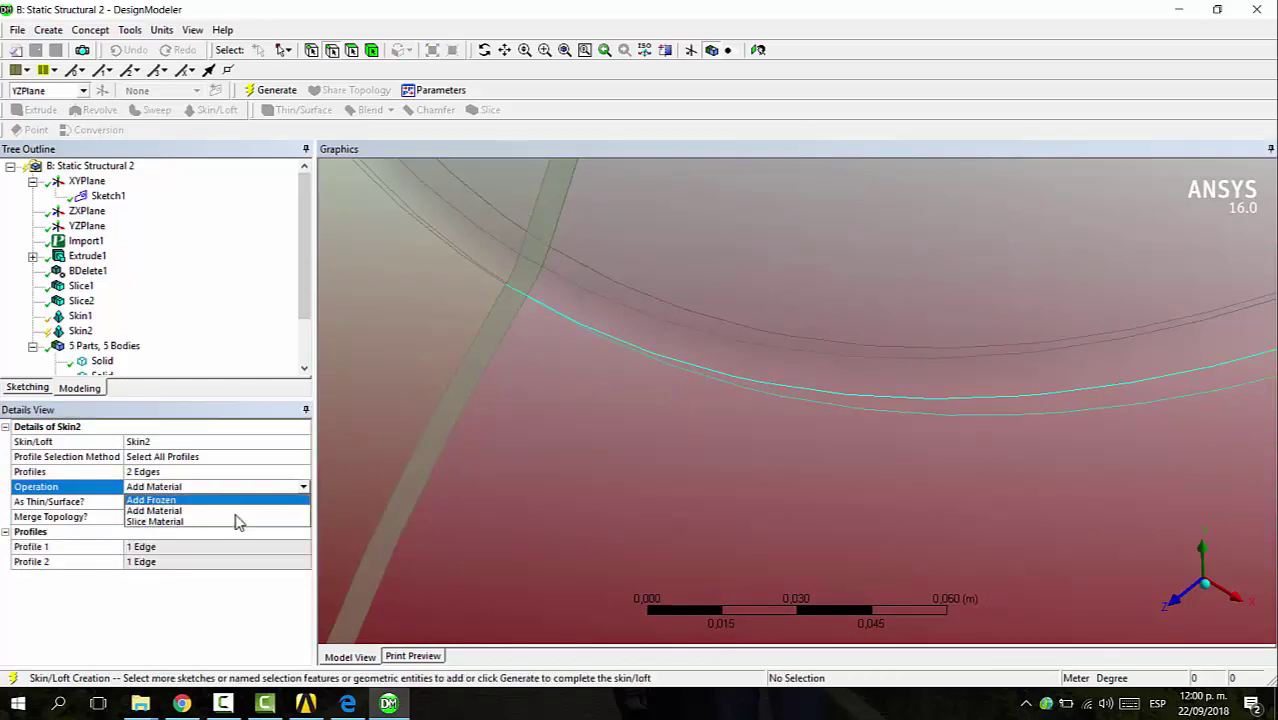
{"action": "left_click", "coordinate": [237, 522]}
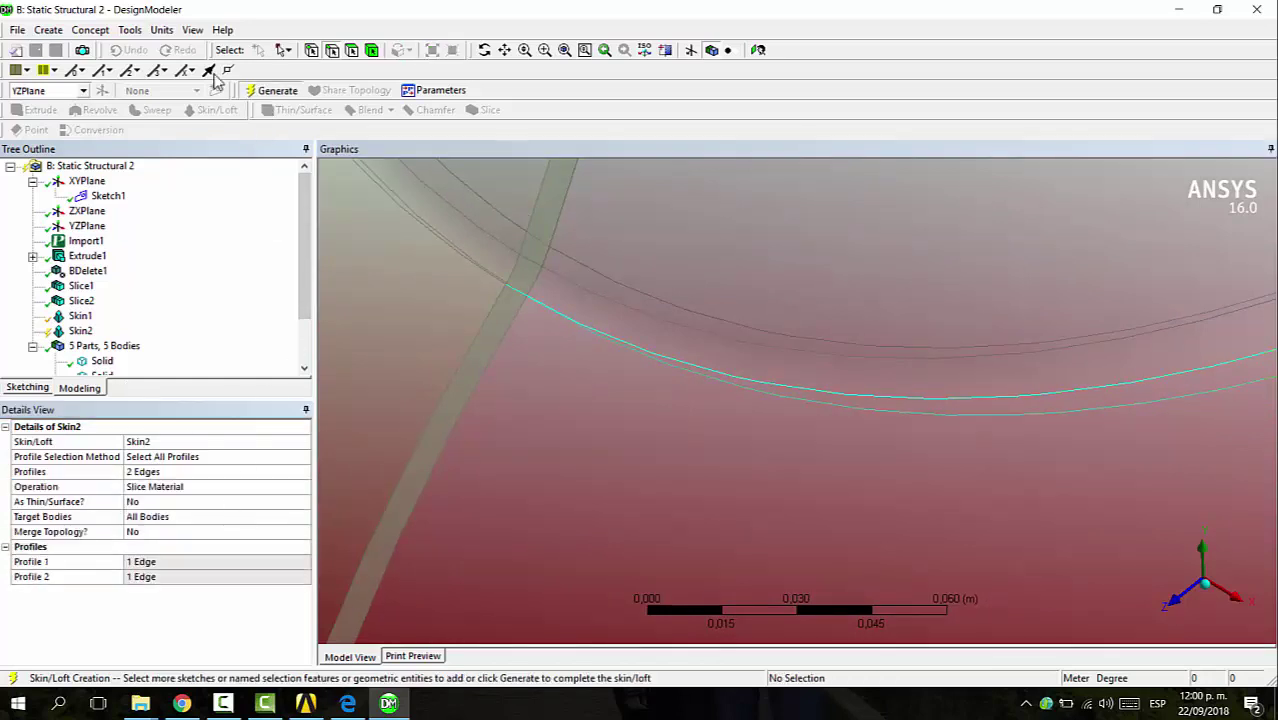
Generate the pending slicing Skin/Loft from its two edge profiles at the base of the conical collar.
{"action": "left_click", "coordinate": [272, 90]}
{"action": "scroll", "coordinate": [992, 360], "scroll_direction": "down", "scroll_amount": 5}
{"action": "scroll", "coordinate": [995, 366], "scroll_direction": "down", "scroll_amount": 3}
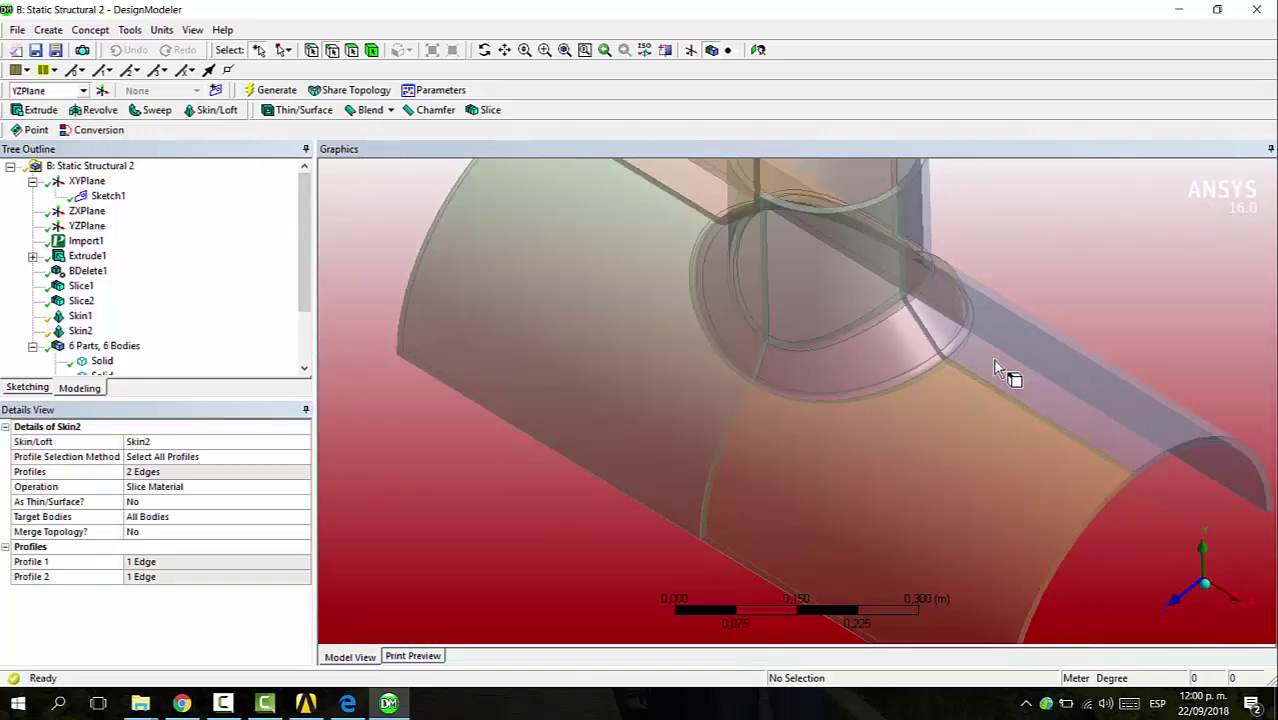
Check how the pipe, branch and collar are divided by selecting their individual solid bodies.
{"action": "left_click", "coordinate": [371, 50]}
{"action": "left_click", "coordinate": [845, 289]}
{"action": "left_click", "coordinate": [931, 446]}
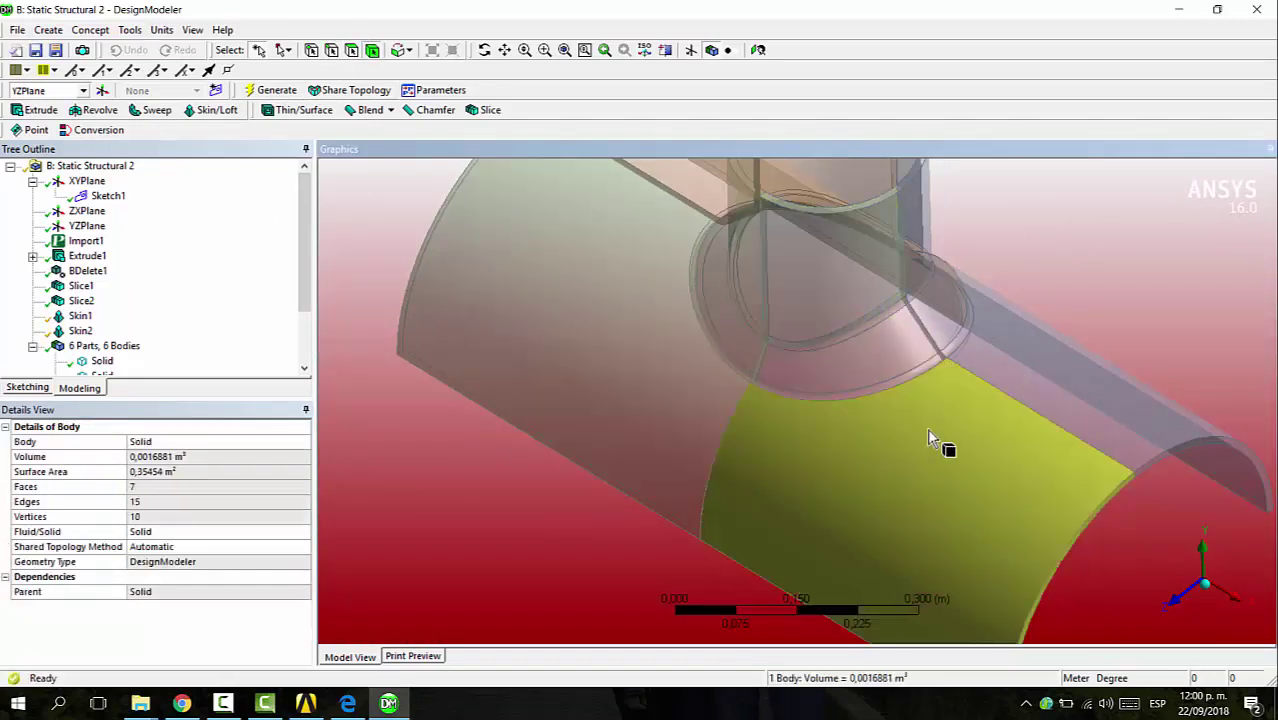
{"action": "left_click", "coordinate": [915, 378]}
{"action": "left_click", "coordinate": [848, 280]}
{"action": "left_click", "coordinate": [962, 495]}
{"action": "left_click", "coordinate": [888, 361]}
{"action": "left_click", "coordinate": [844, 290]}
{"action": "scroll", "coordinate": [157, 300], "scroll_direction": "down", "scroll_amount": 2}
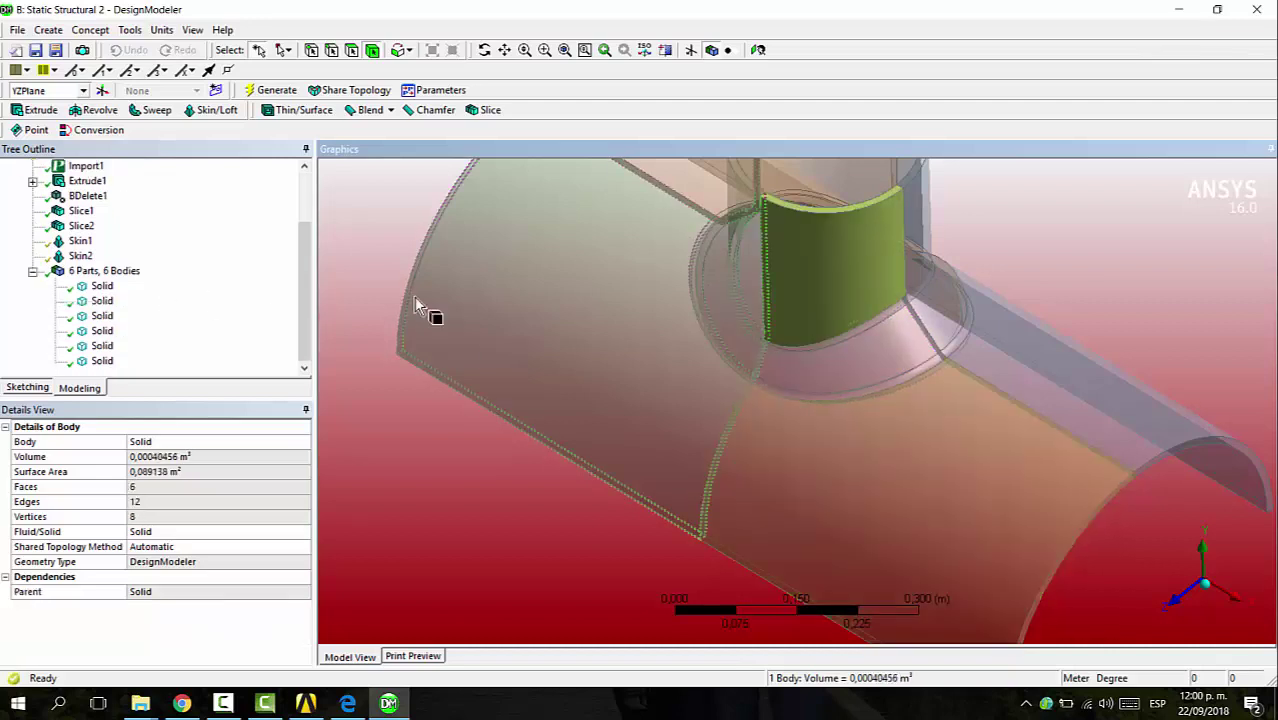
Start a Skin/Loft using the two parallel edges at the collar's base on the next uncut pipe quarter as profiles.
{"action": "scroll", "coordinate": [1000, 400], "scroll_direction": "up", "scroll_amount": 2}
{"action": "scroll", "coordinate": [1124, 424], "scroll_direction": "down", "scroll_amount": 3}
{"action": "middle_click_drag", "start_coordinate": [1182, 367], "coordinate": [945, 375], "text": "ctrl"}
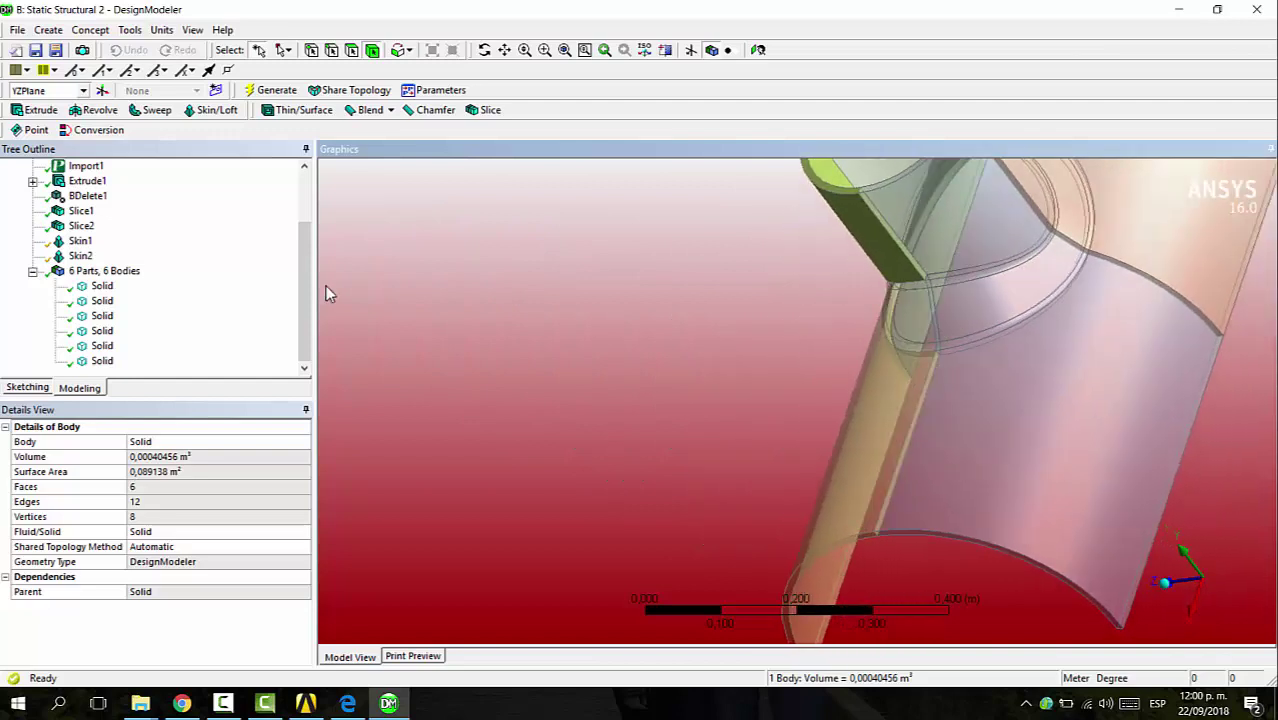
{"action": "left_click", "coordinate": [212, 110]}
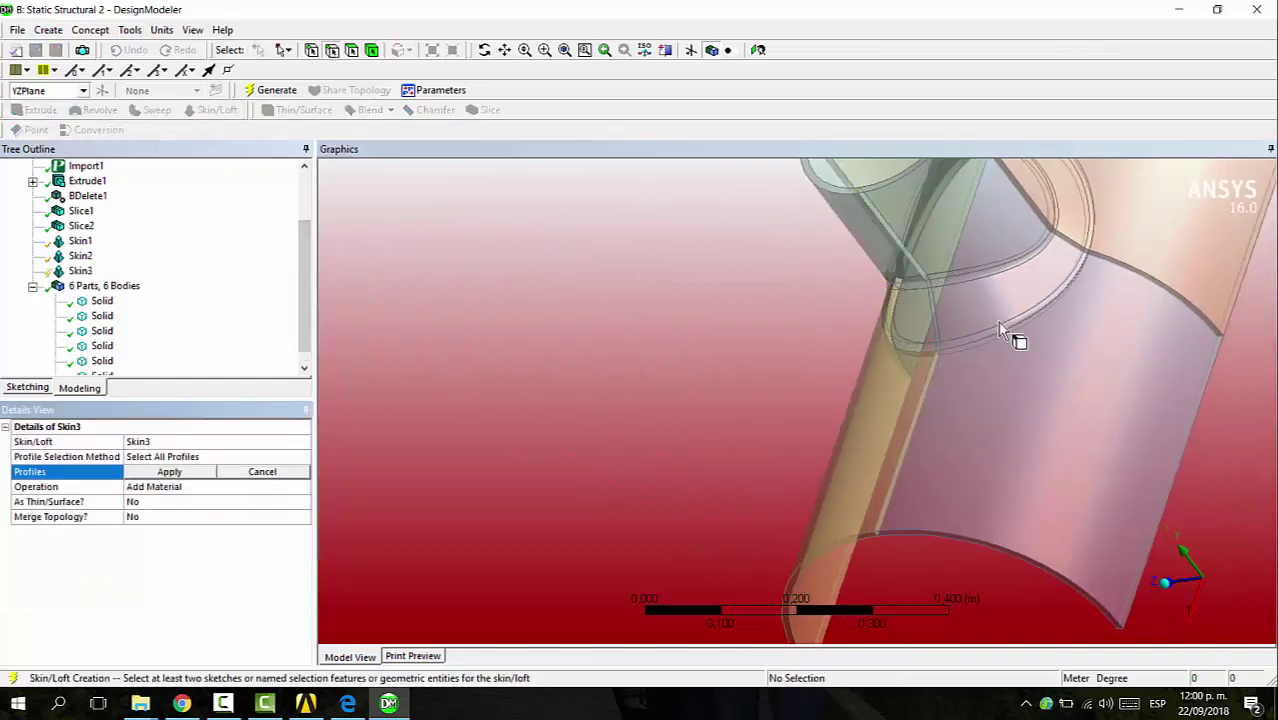
{"action": "right_click_drag", "start_coordinate": [941, 305], "coordinate": [1023, 350]}
{"action": "left_click", "coordinate": [966, 410]}
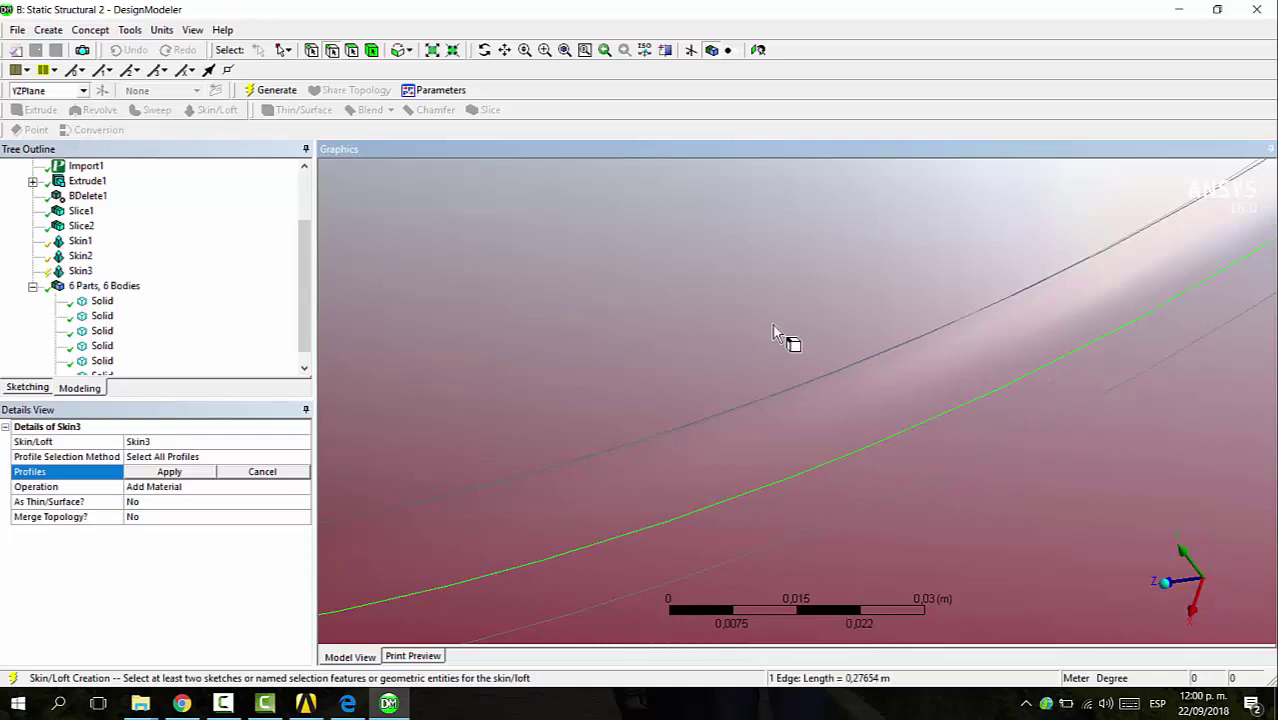
{"action": "left_click", "coordinate": [1008, 440], "text": "ctrl"}
{"action": "scroll", "coordinate": [993, 419], "scroll_direction": "down", "scroll_amount": 5}
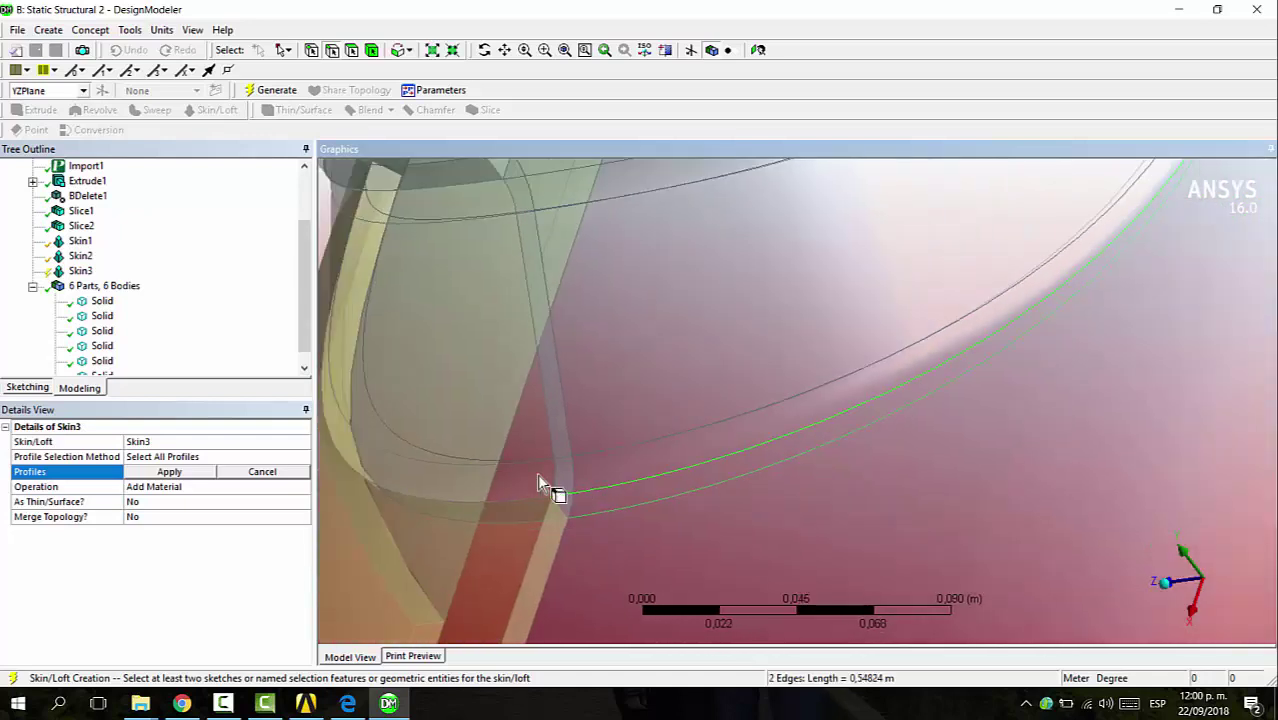
{"action": "left_click", "coordinate": [173, 473]}
Set the Skin/Loft operation to Slice Material and generate the cut between the collar and the main pipe.
{"action": "double_click", "coordinate": [184, 488]}
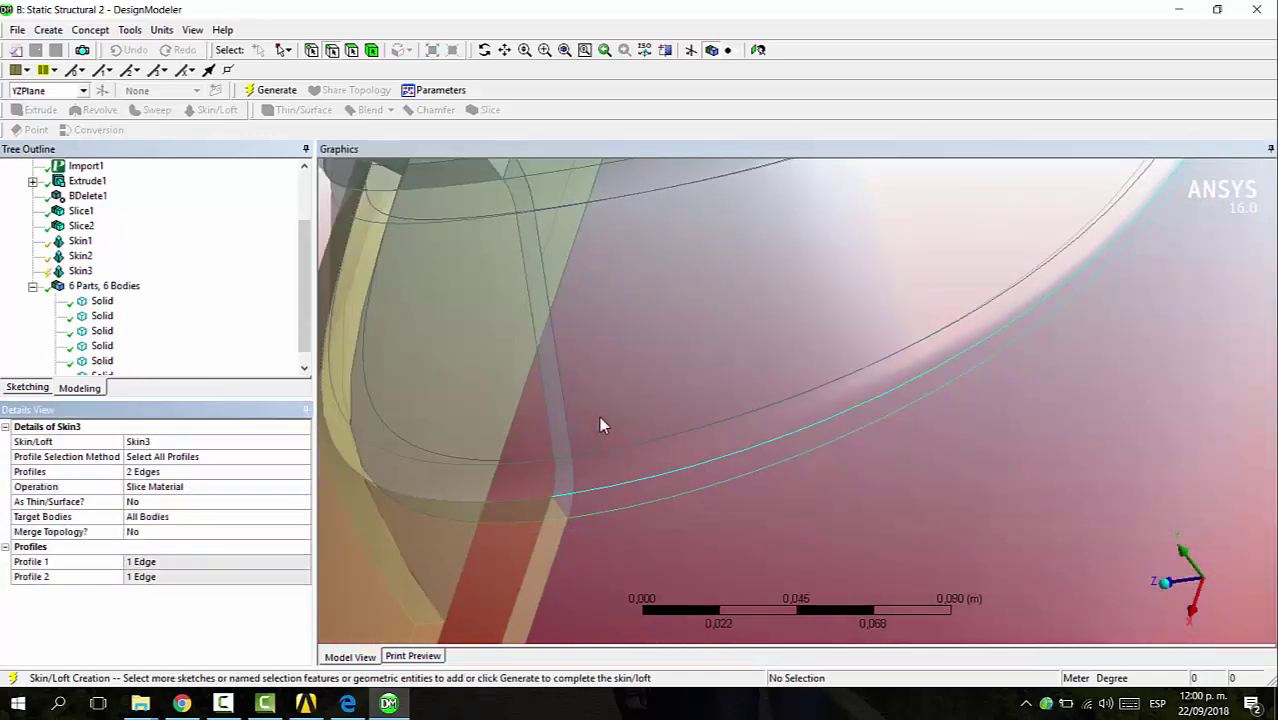
{"action": "left_click", "coordinate": [272, 90]}
{"action": "scroll", "coordinate": [803, 390], "scroll_direction": "down", "scroll_amount": 2}
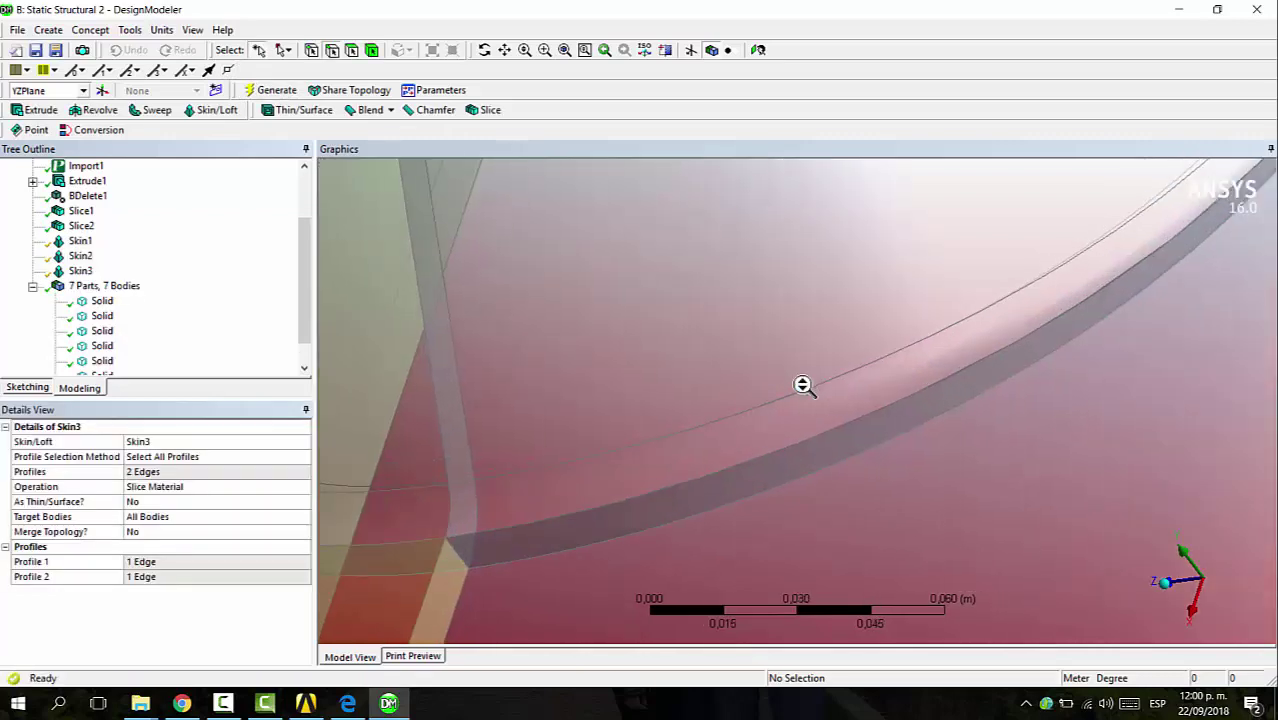
{"action": "scroll", "coordinate": [804, 390], "scroll_direction": "down", "scroll_amount": 2}
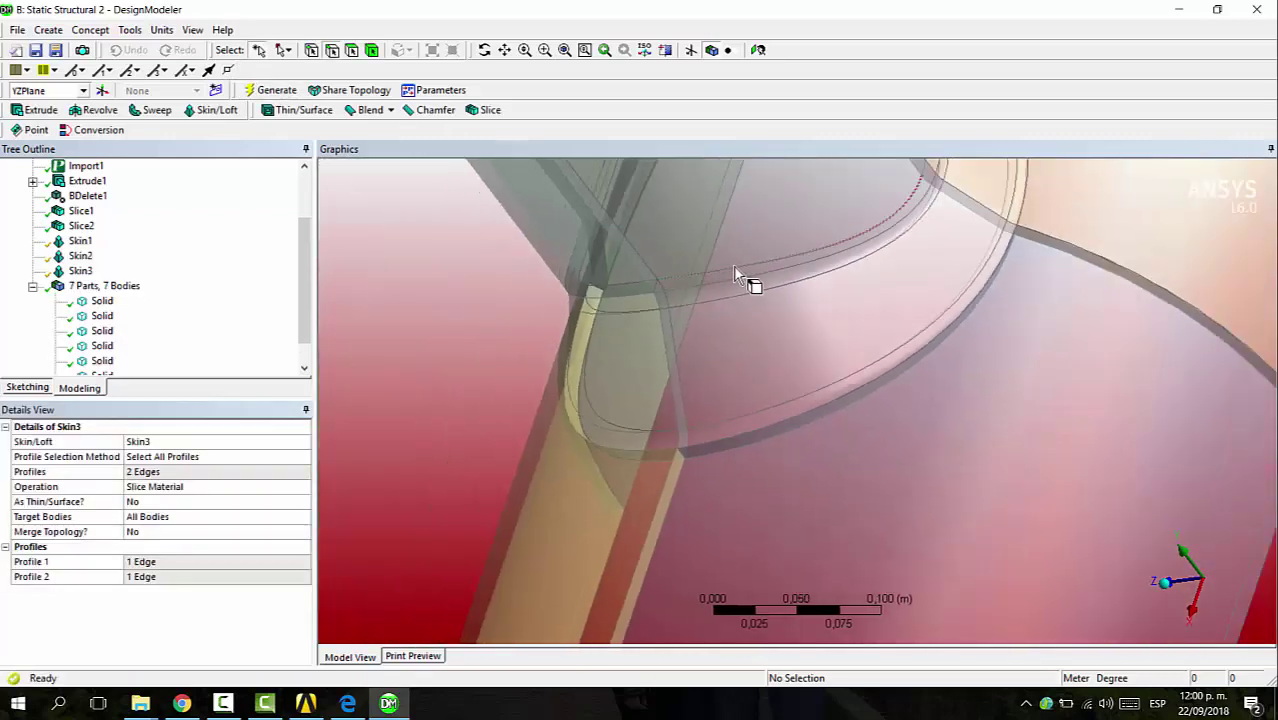
Slice the collar from the vertical branch with a Slice Material Skin/Loft between the two upper collar edges of this quarter.
{"action": "left_click", "coordinate": [215, 110]}
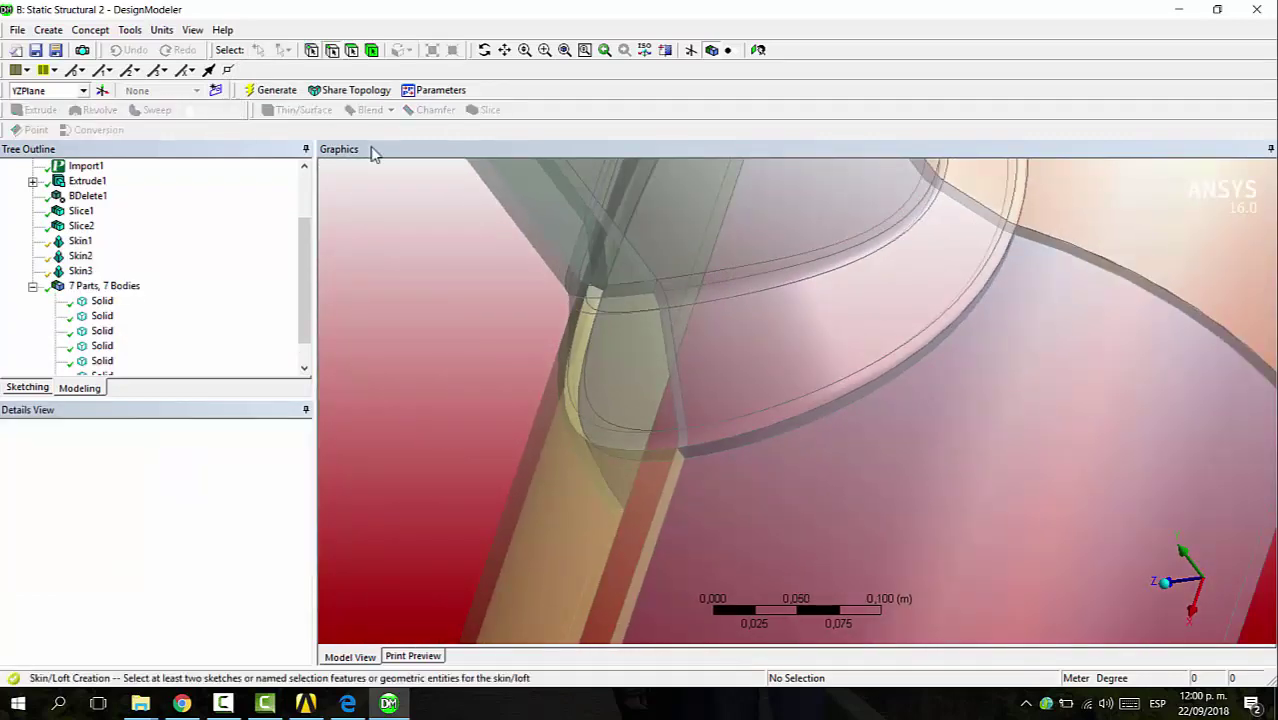
{"action": "left_click", "coordinate": [762, 272]}
{"action": "left_click", "coordinate": [765, 280], "text": "ctrl"}
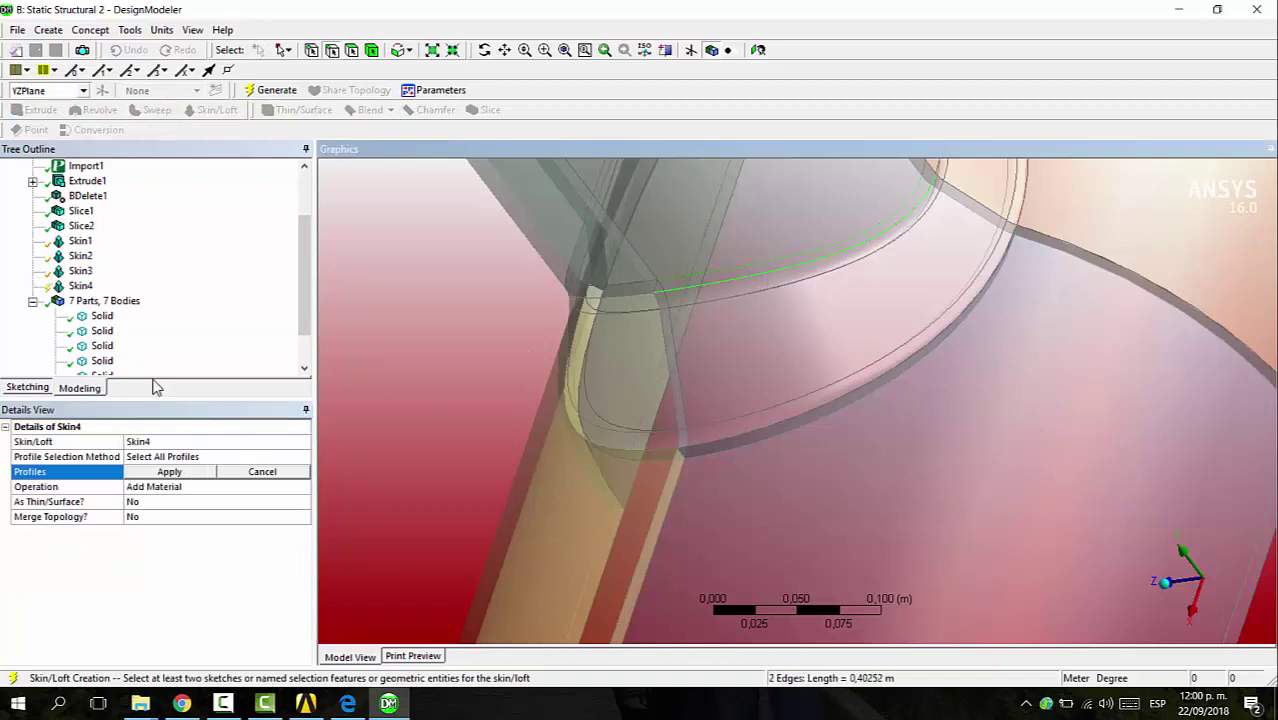
{"action": "left_click", "coordinate": [169, 472]}
{"action": "left_click", "coordinate": [200, 487]}
{"action": "left_click", "coordinate": [170, 543]}
{"action": "left_click", "coordinate": [275, 90]}
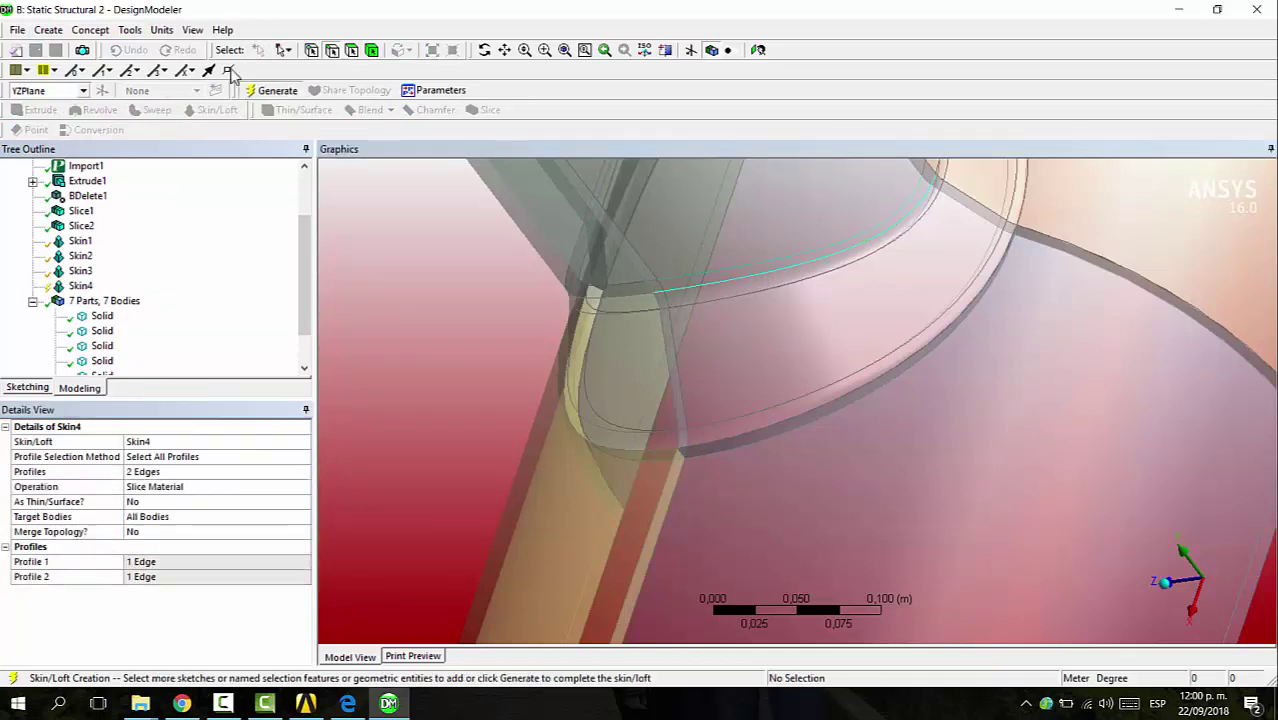
{"action": "scroll", "coordinate": [955, 240], "scroll_direction": "down", "scroll_amount": 5}
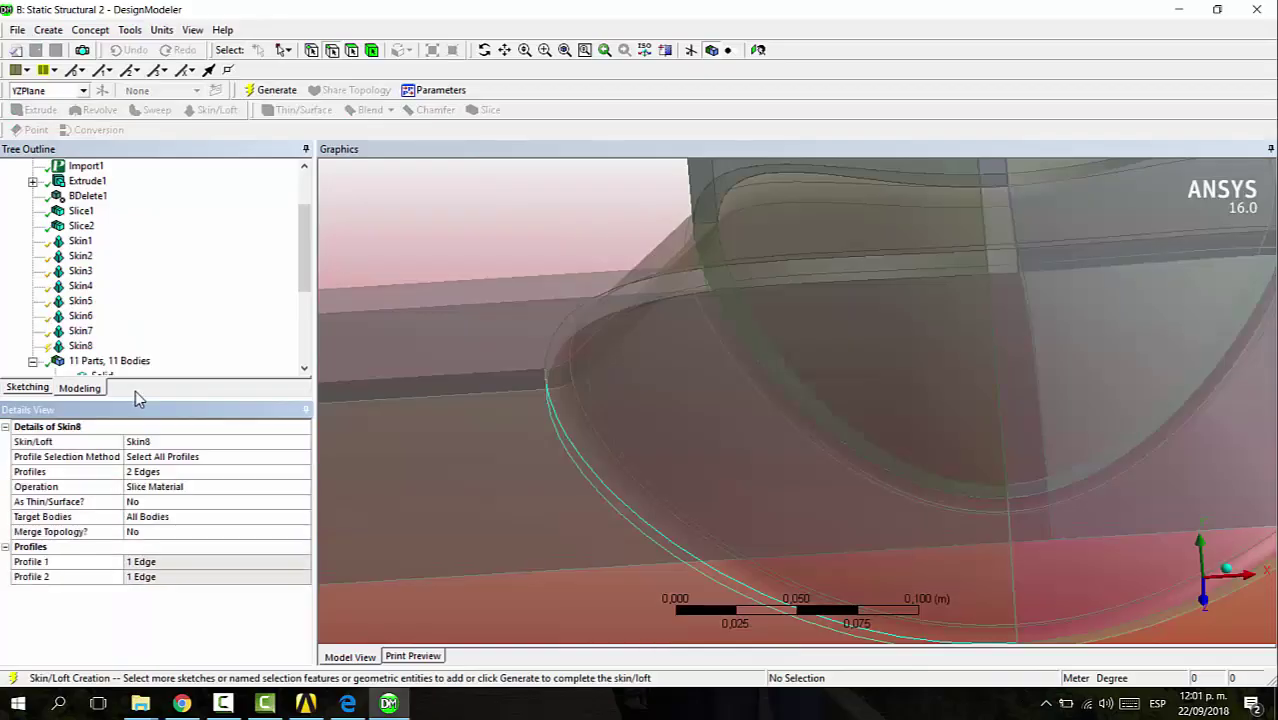
Generate the pending Slice Material Skin/Loft along the collar's base edges on the last uncut quarter.
{"action": "left_click", "coordinate": [275, 90]}
{"action": "scroll", "coordinate": [757, 355], "scroll_direction": "down", "scroll_amount": 5}
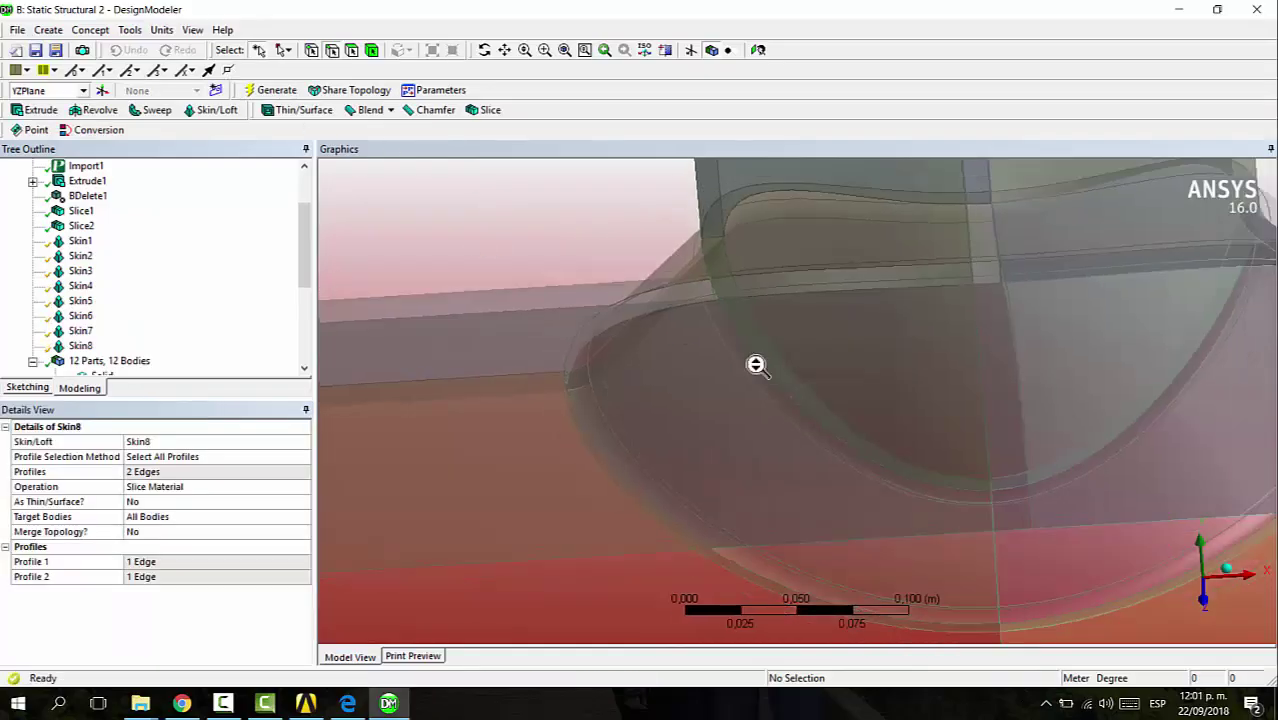
{"action": "scroll", "coordinate": [757, 347], "scroll_direction": "down", "scroll_amount": 3}
{"action": "middle_click_drag", "start_coordinate": [740, 313], "coordinate": [449, 237]}
{"action": "left_click", "coordinate": [234, 112]}
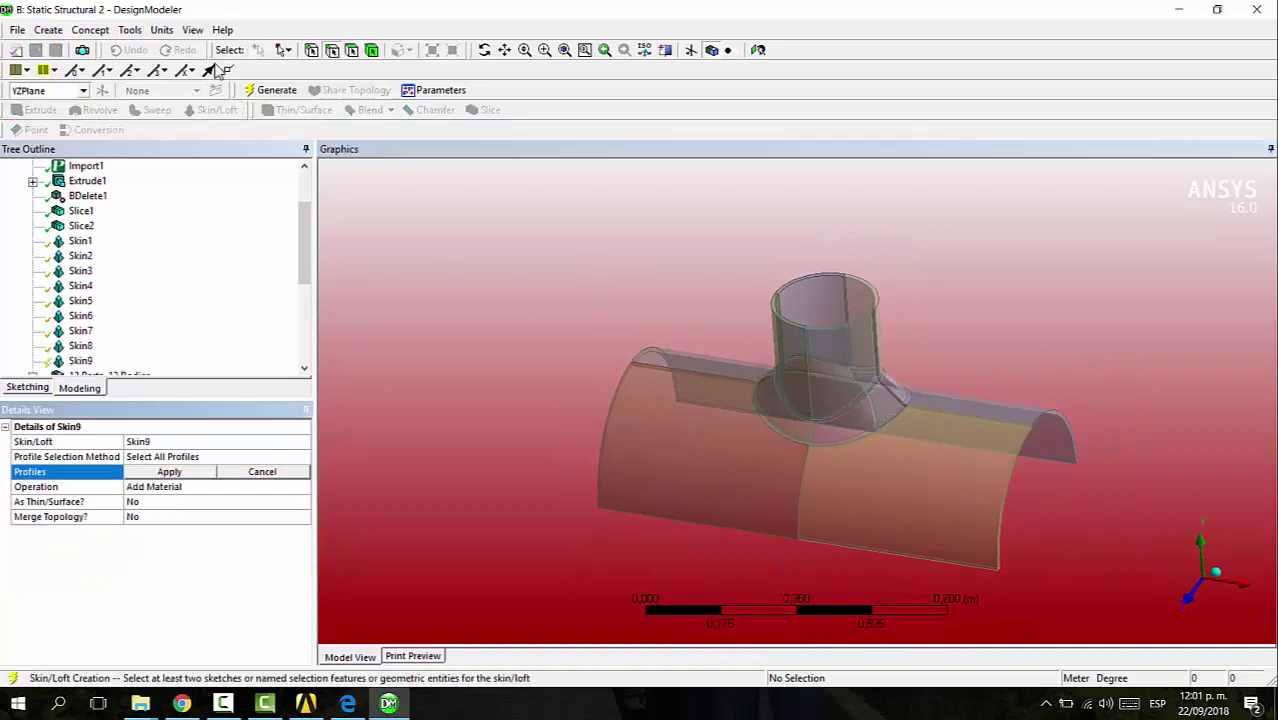
{"action": "left_click", "coordinate": [250, 476]}
{"action": "scroll", "coordinate": [193, 352], "scroll_direction": "down", "scroll_amount": 2}
{"action": "left_click", "coordinate": [81, 271]}
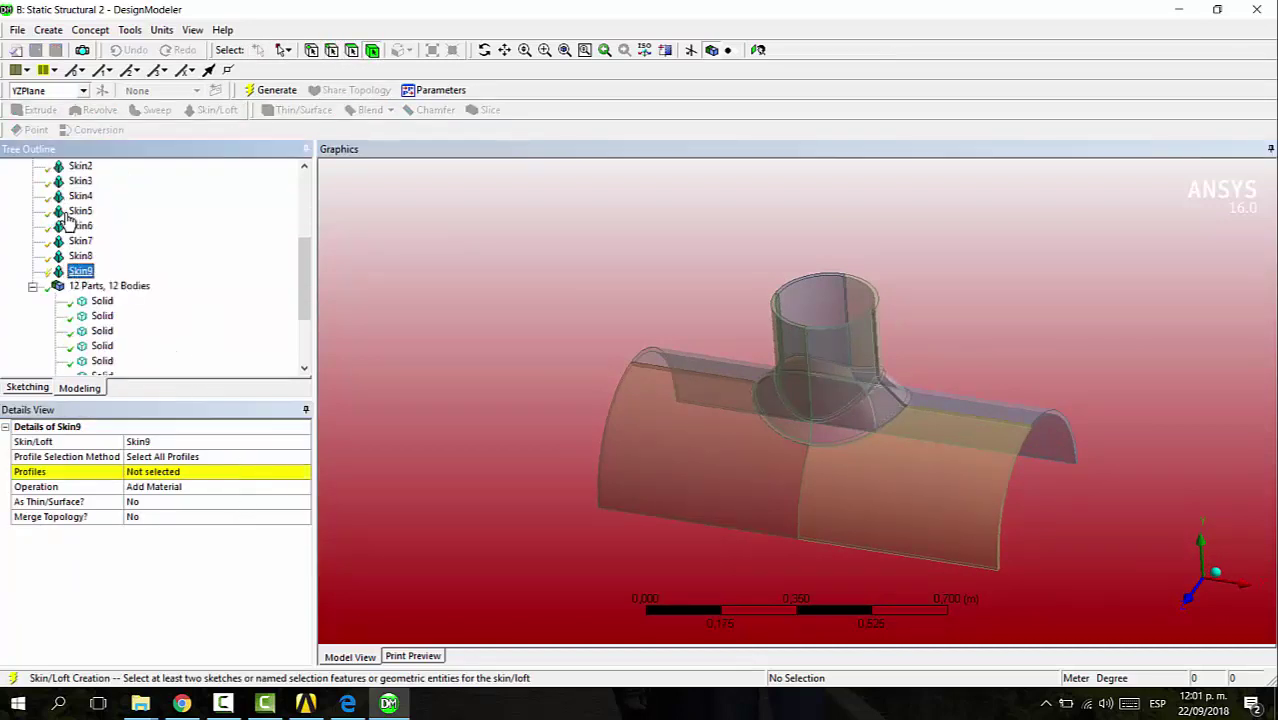
{"action": "key", "text": "Delete"}
{"action": "key", "text": "Return"}
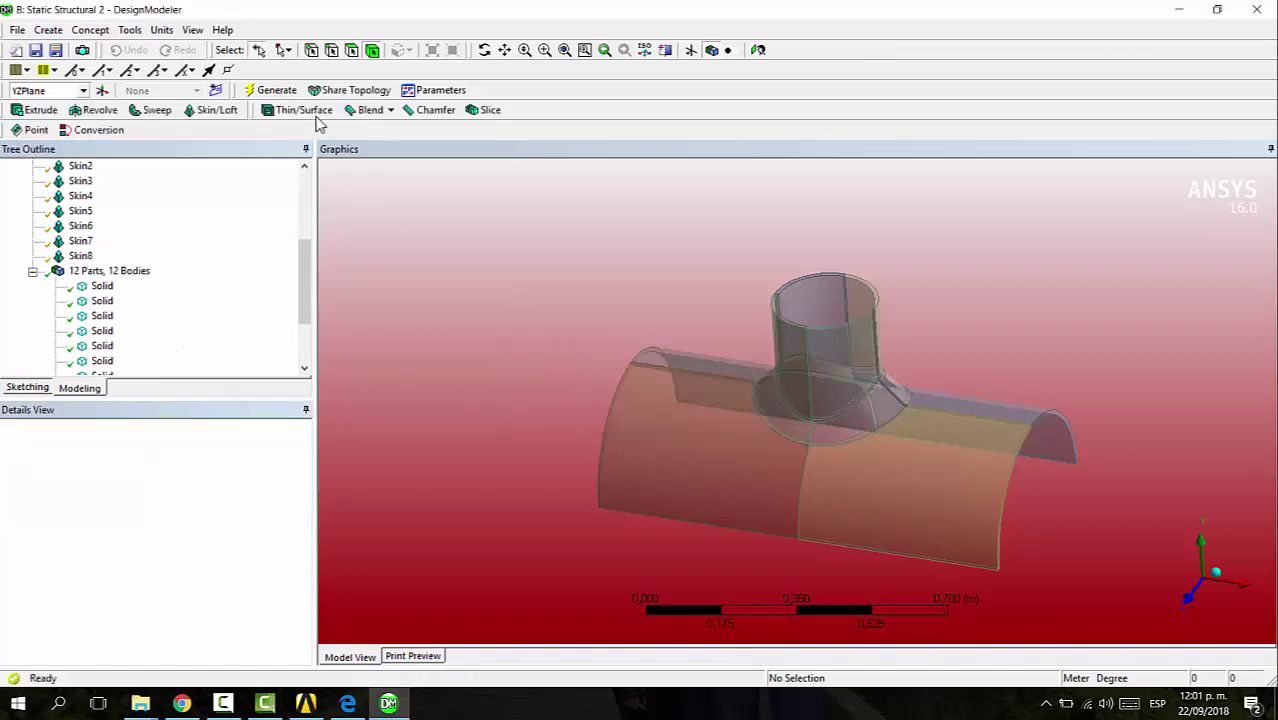
Inspect the sliced main pipe and collar bodies individually from several sides to verify the cuts.
{"action": "left_click", "coordinate": [645, 395]}
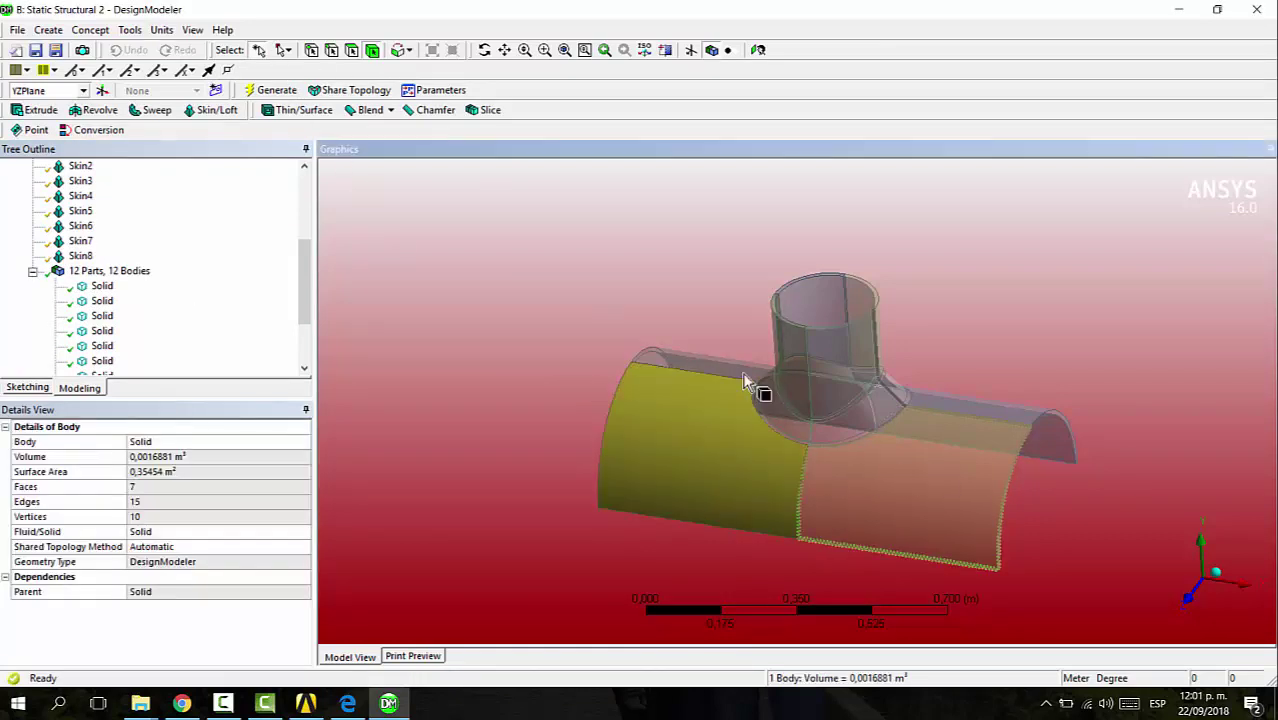
{"action": "left_click", "coordinate": [880, 425]}
{"action": "left_click", "coordinate": [975, 413]}
{"action": "left_click", "coordinate": [709, 359]}
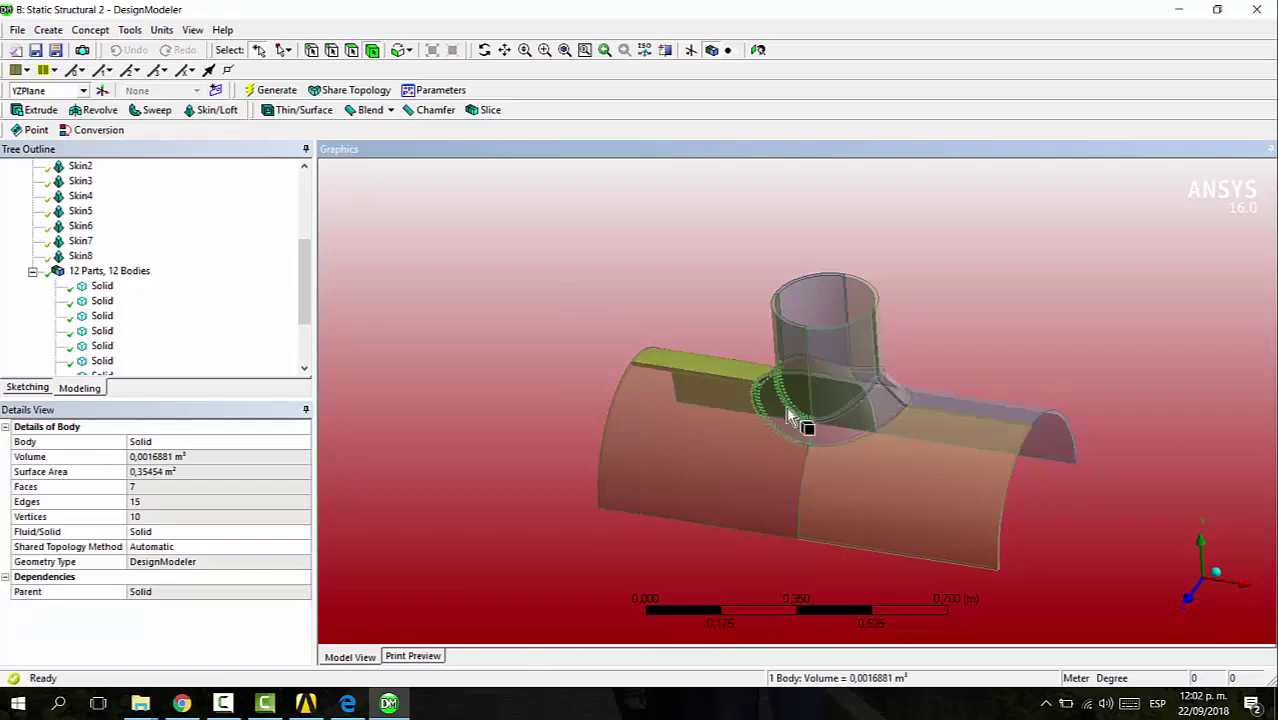
{"action": "left_click", "coordinate": [788, 411]}
{"action": "left_click", "coordinate": [838, 425]}
{"action": "left_click", "coordinate": [894, 387]}
{"action": "scroll", "coordinate": [964, 360], "scroll_direction": "down", "scroll_amount": 2}
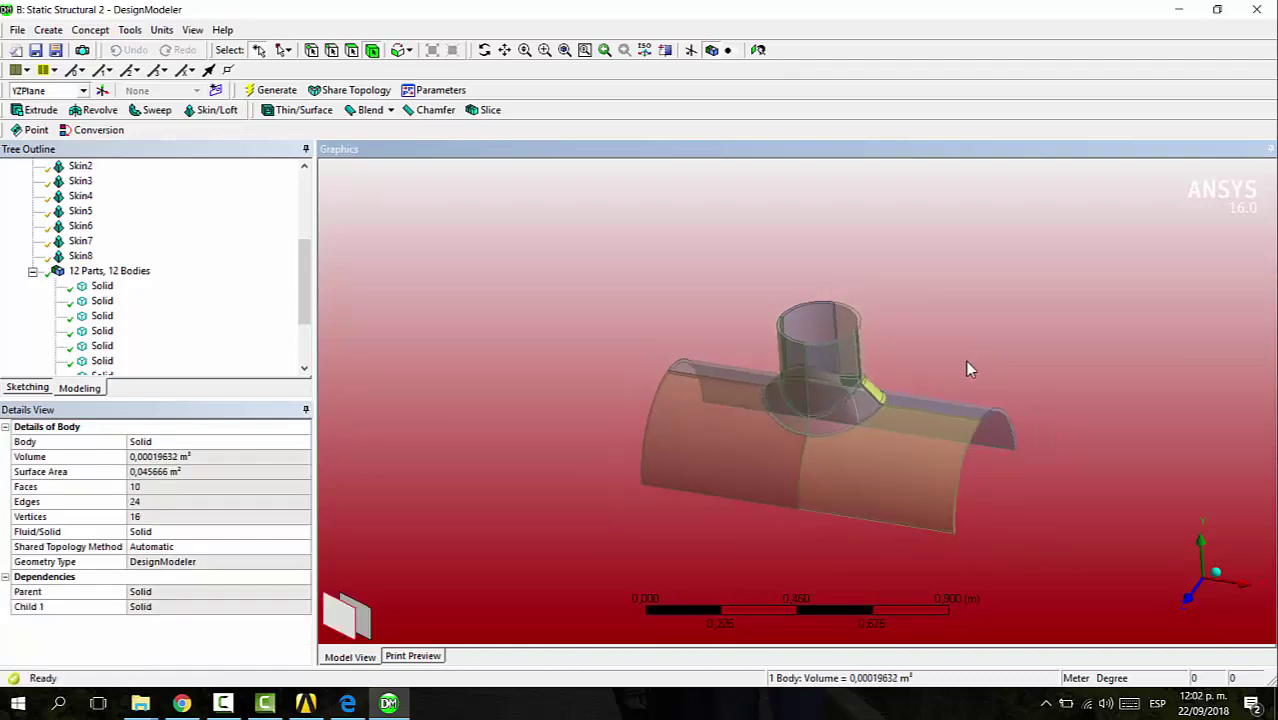
{"action": "scroll", "coordinate": [964, 360], "scroll_direction": "up", "scroll_amount": 7}
{"action": "middle_click_drag", "start_coordinate": [839, 404], "coordinate": [374, 240]}
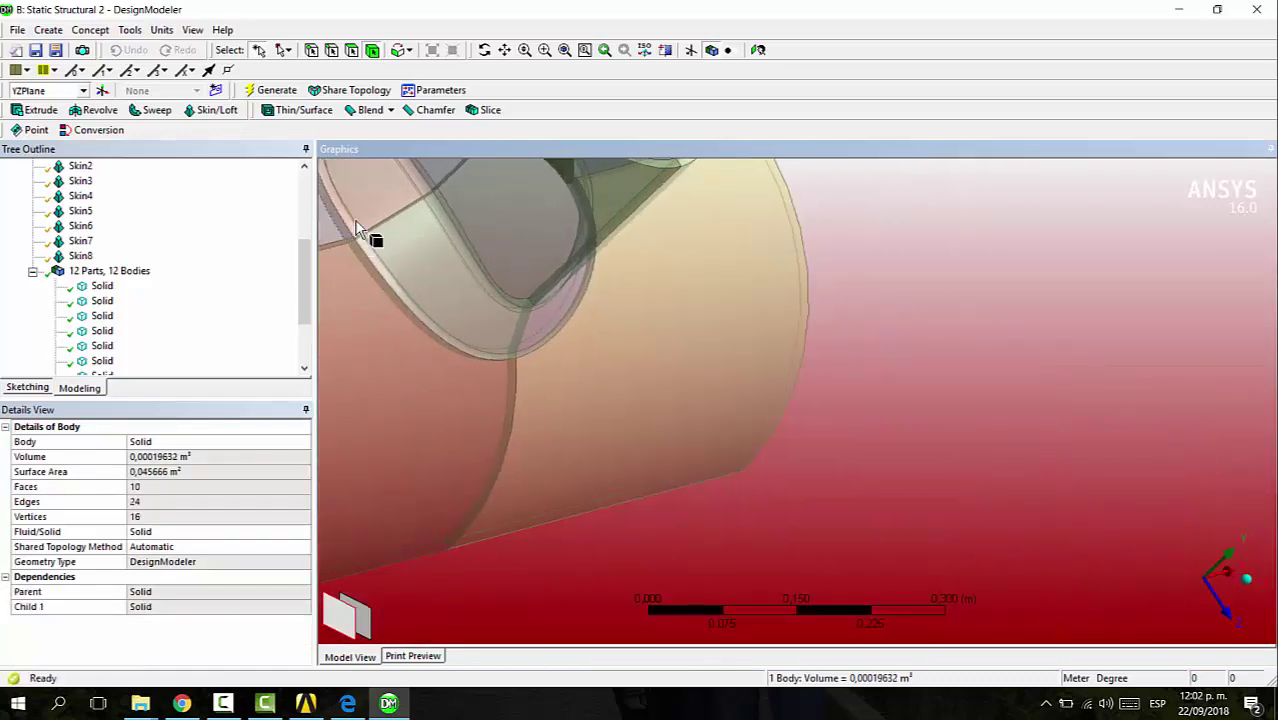
{"action": "left_click", "coordinate": [374, 240]}
{"action": "scroll", "coordinate": [633, 300], "scroll_direction": "up", "scroll_amount": 2}
{"action": "middle_click_drag", "start_coordinate": [618, 287], "coordinate": [795, 228]}
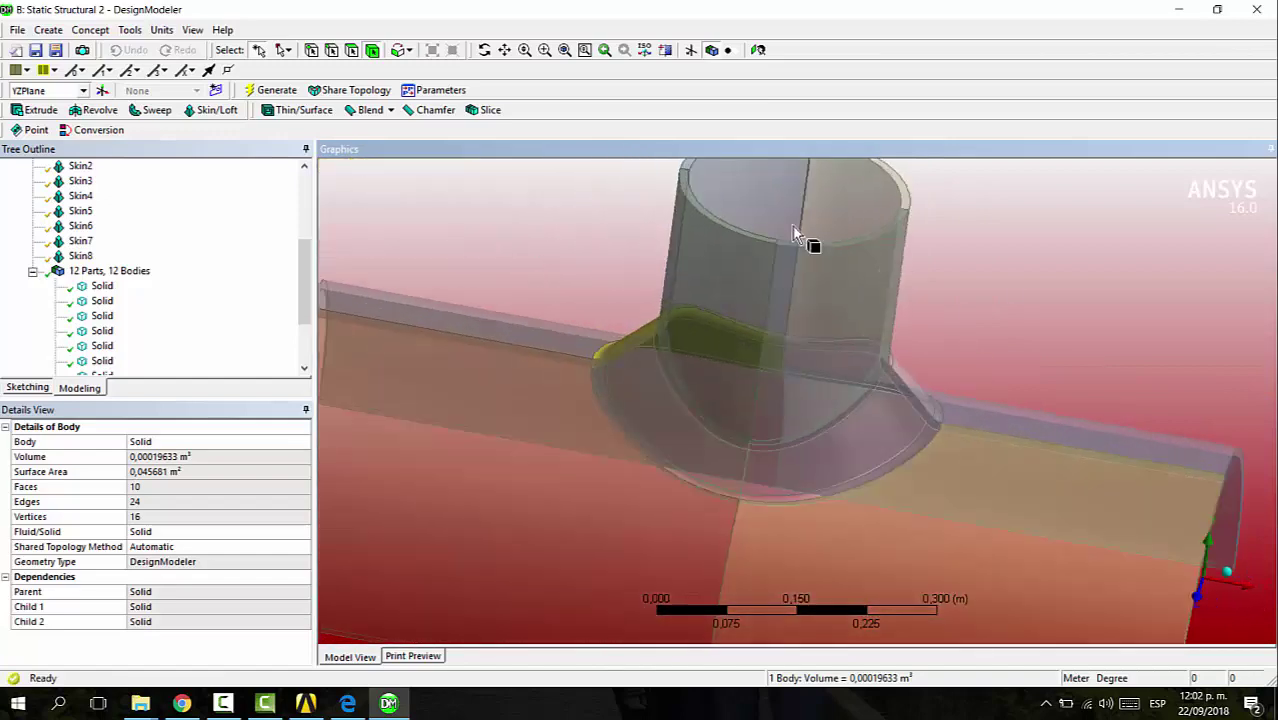
{"action": "left_click", "coordinate": [912, 285]}
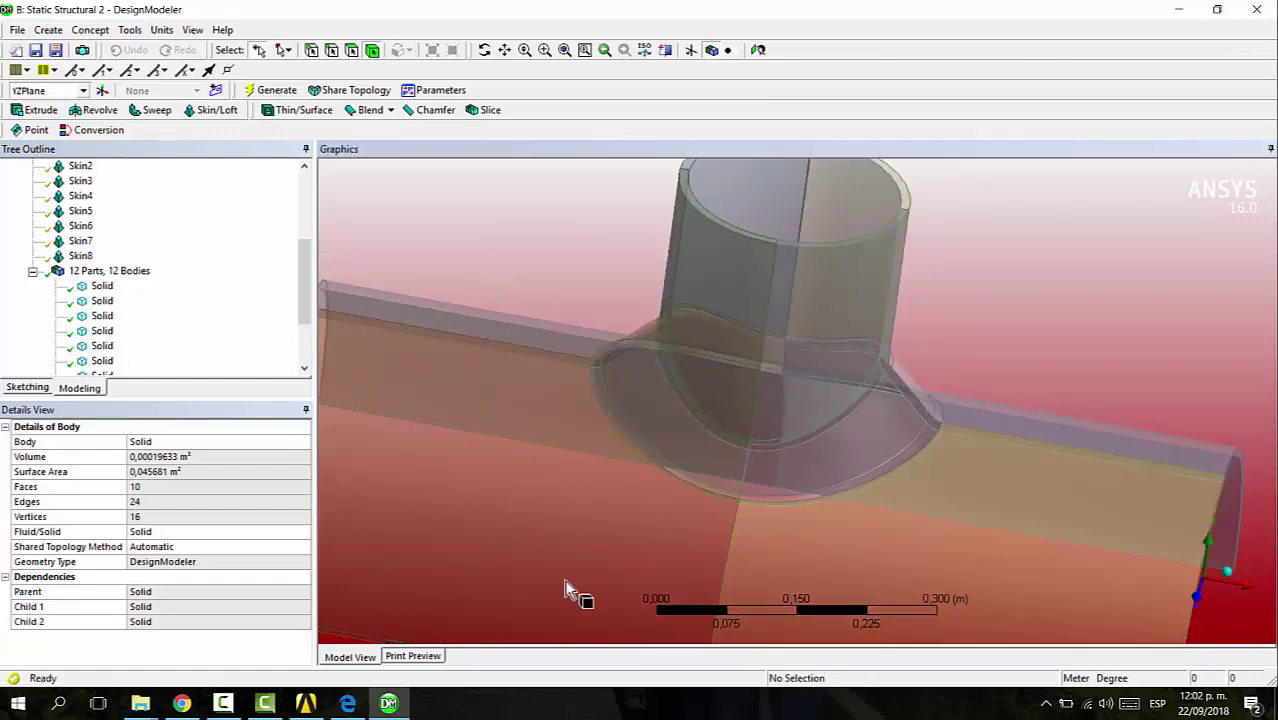
{"action": "scroll", "coordinate": [649, 300], "scroll_direction": "down", "scroll_amount": 5}
{"action": "middle_click_drag", "start_coordinate": [1022, 468], "coordinate": [900, 385]}
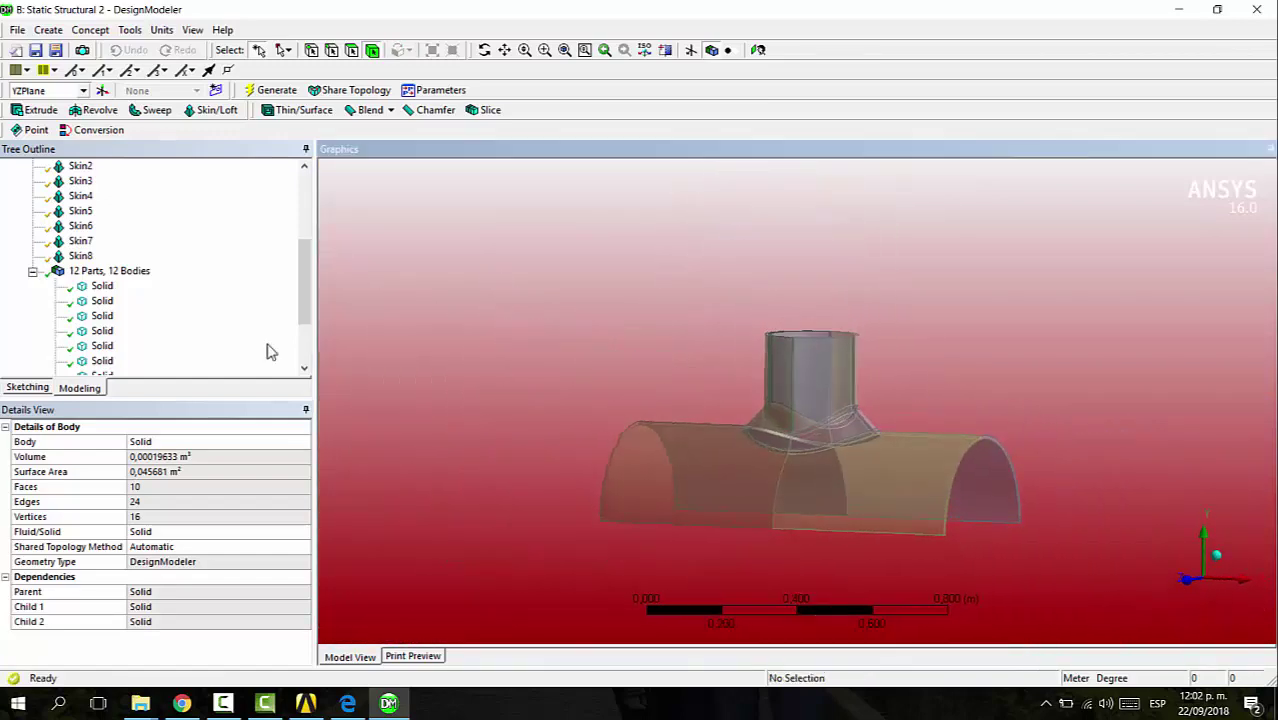
Combine all 12 solid bodies into one new multibody part.
{"action": "scroll", "coordinate": [54, 294], "scroll_direction": "down", "scroll_amount": 2}
{"action": "left_click", "coordinate": [100, 196]}
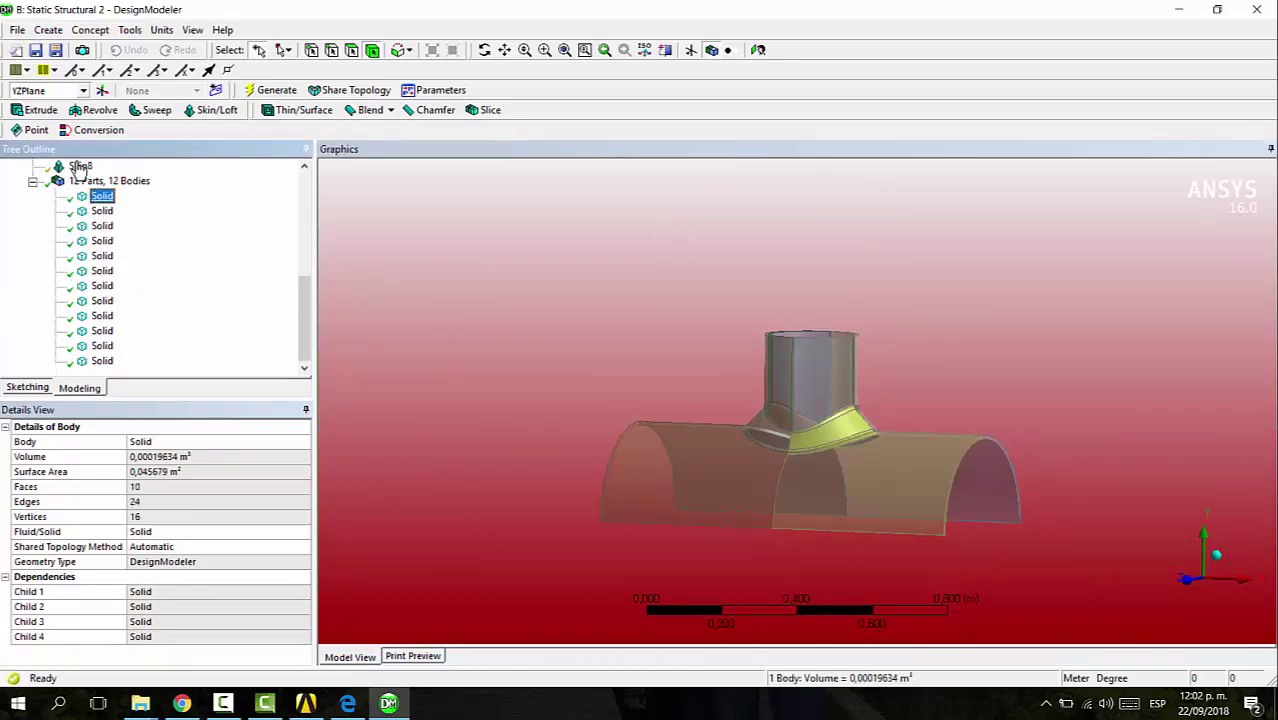
{"action": "key", "text": "shift+Down"}
{"action": "key", "text": "shift+Down"}
{"action": "key", "text": "shift+Down"}
{"action": "key", "text": "shift+Down"}
{"action": "key", "text": "shift+Down"}
{"action": "key", "text": "shift+Down"}
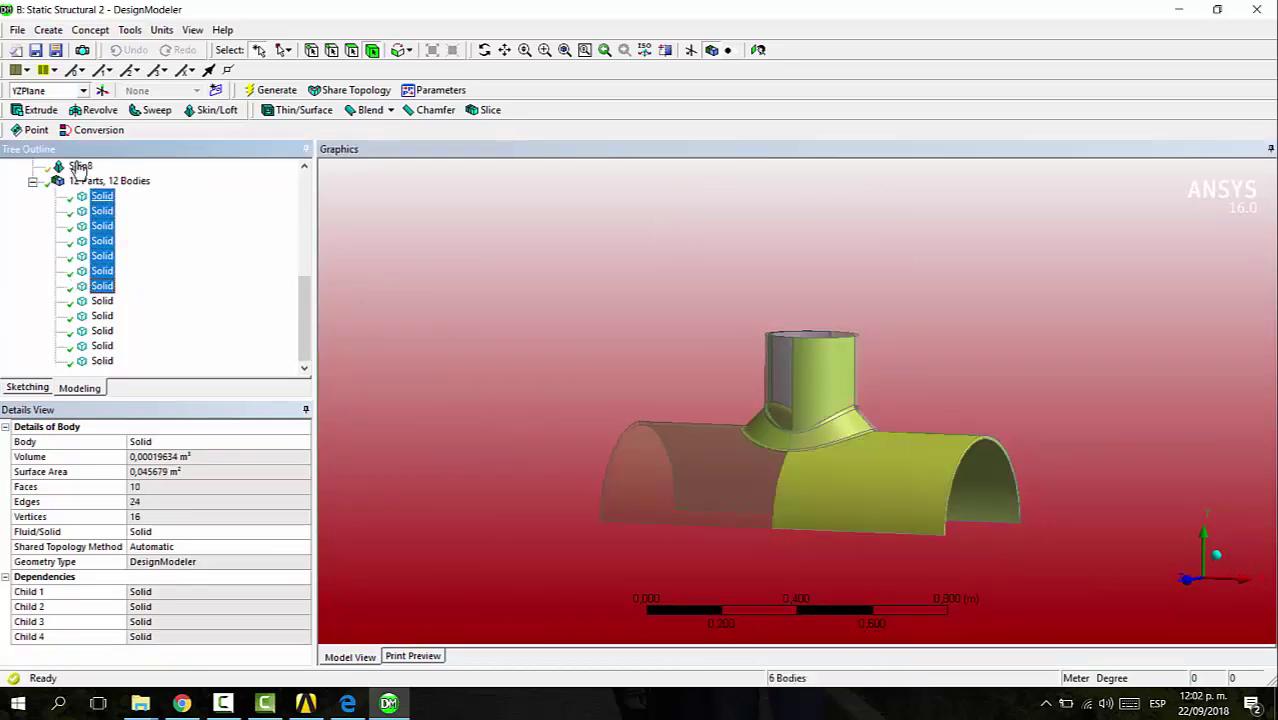
{"action": "key", "text": "shift+Down"}
{"action": "key", "text": "shift+Down"}
{"action": "key", "text": "shift+Down"}
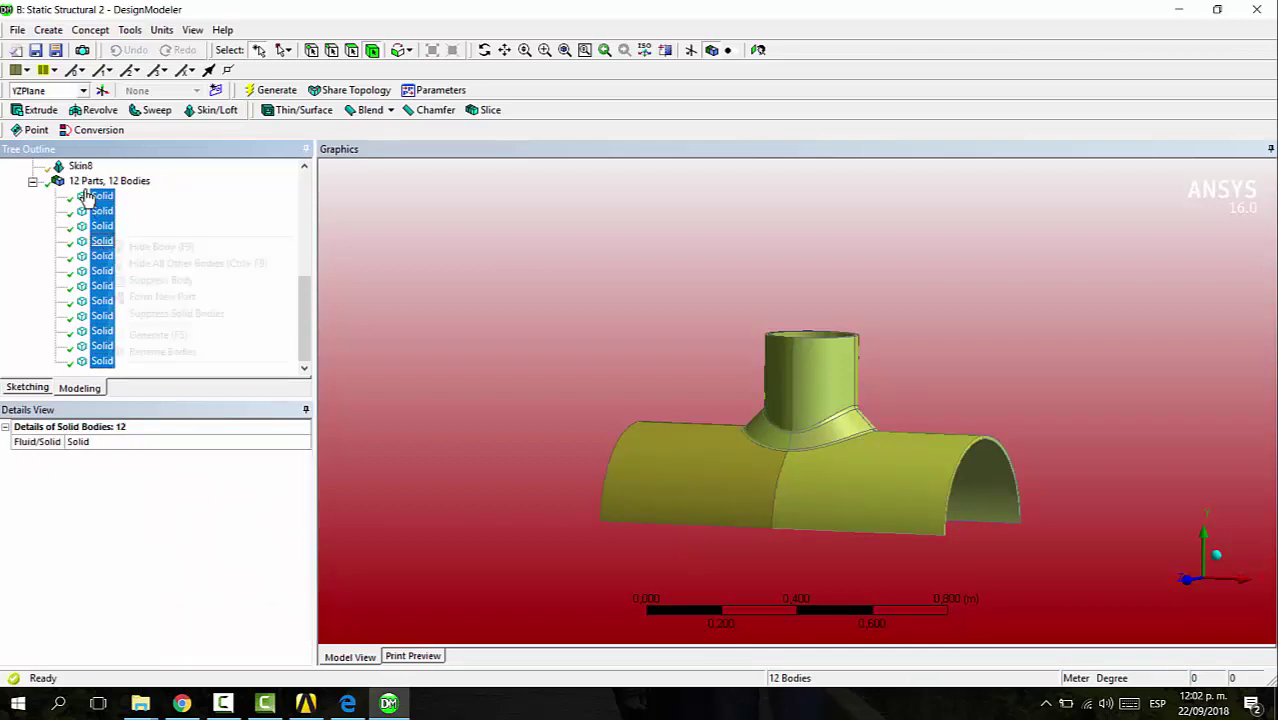
{"action": "right_click", "coordinate": [117, 243]}
{"action": "left_click", "coordinate": [170, 295]}
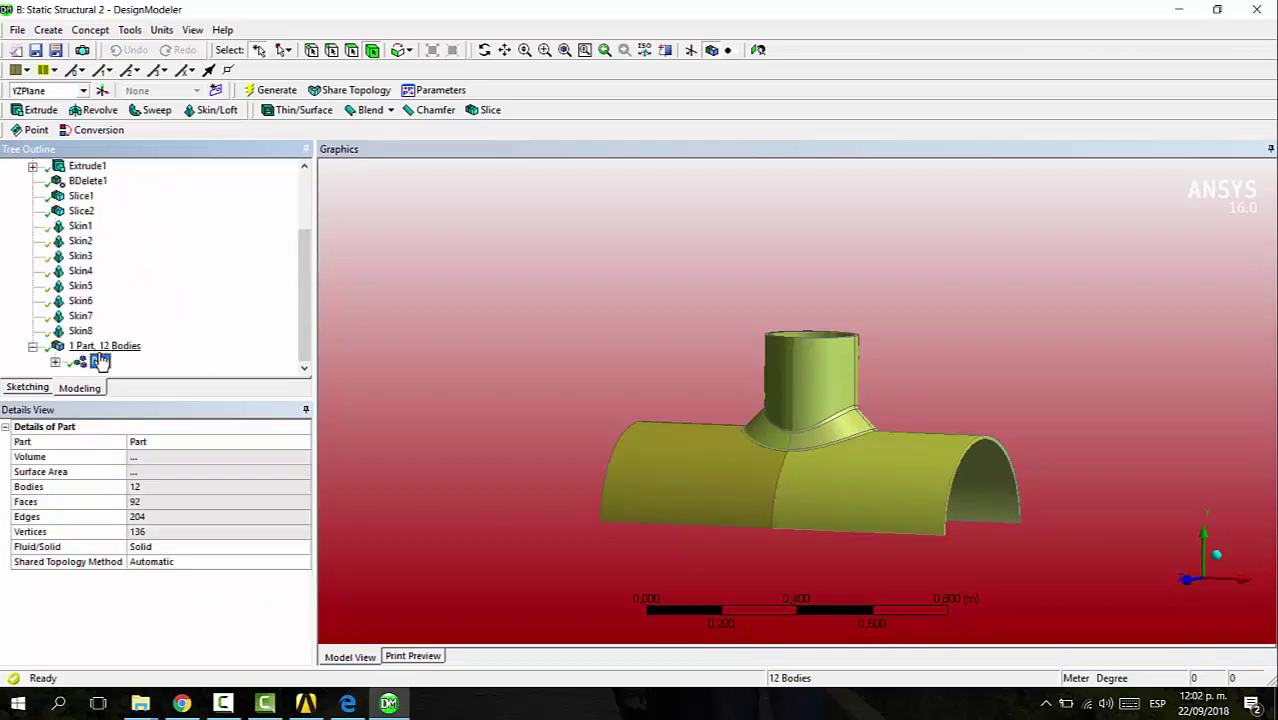
Expand the new part and step through its first solid bodies to check them.
{"action": "left_click", "coordinate": [55, 362]}
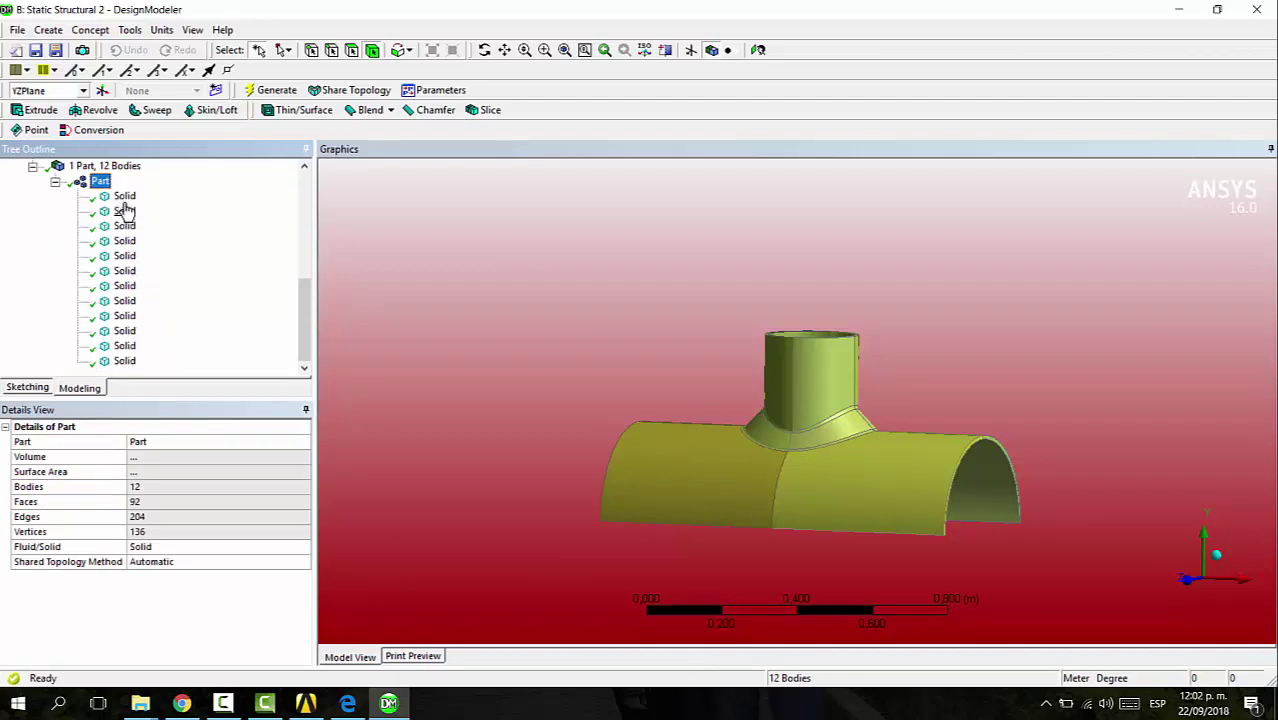
{"action": "key", "text": "Down"}
{"action": "key", "text": "Down"}
{"action": "key", "text": "Down"}
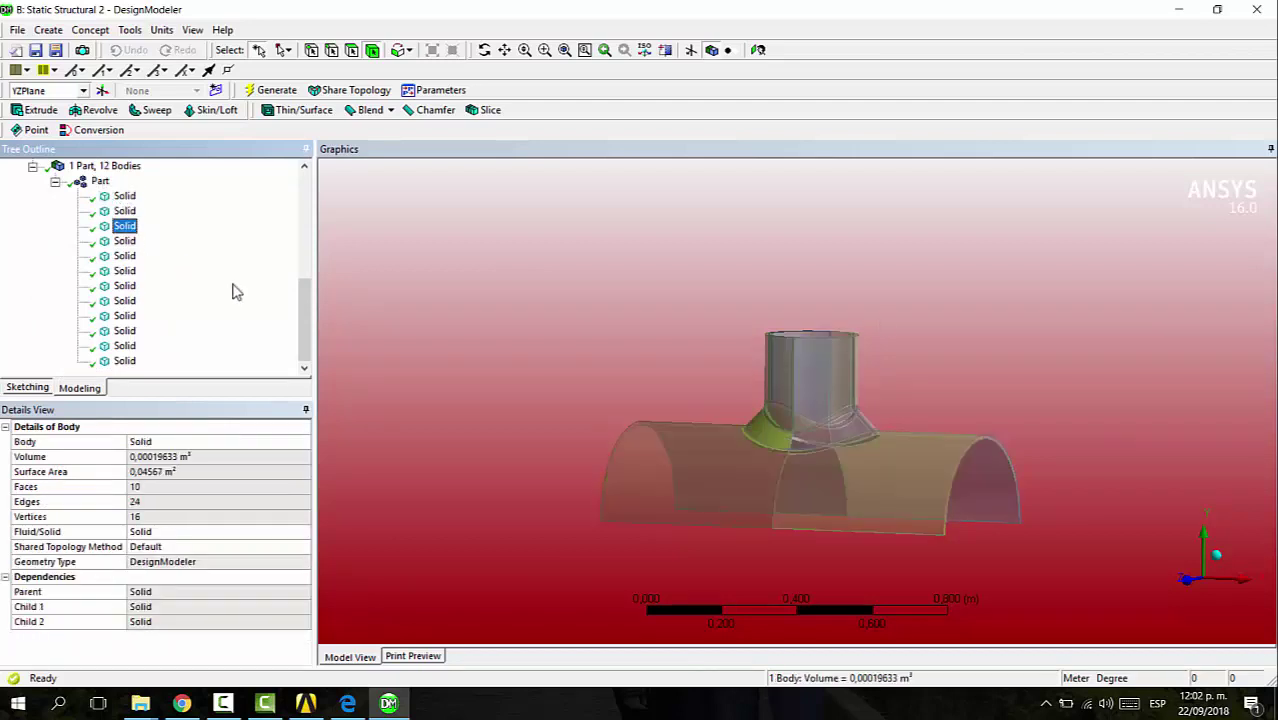
{"action": "left_click", "coordinate": [573, 243]}
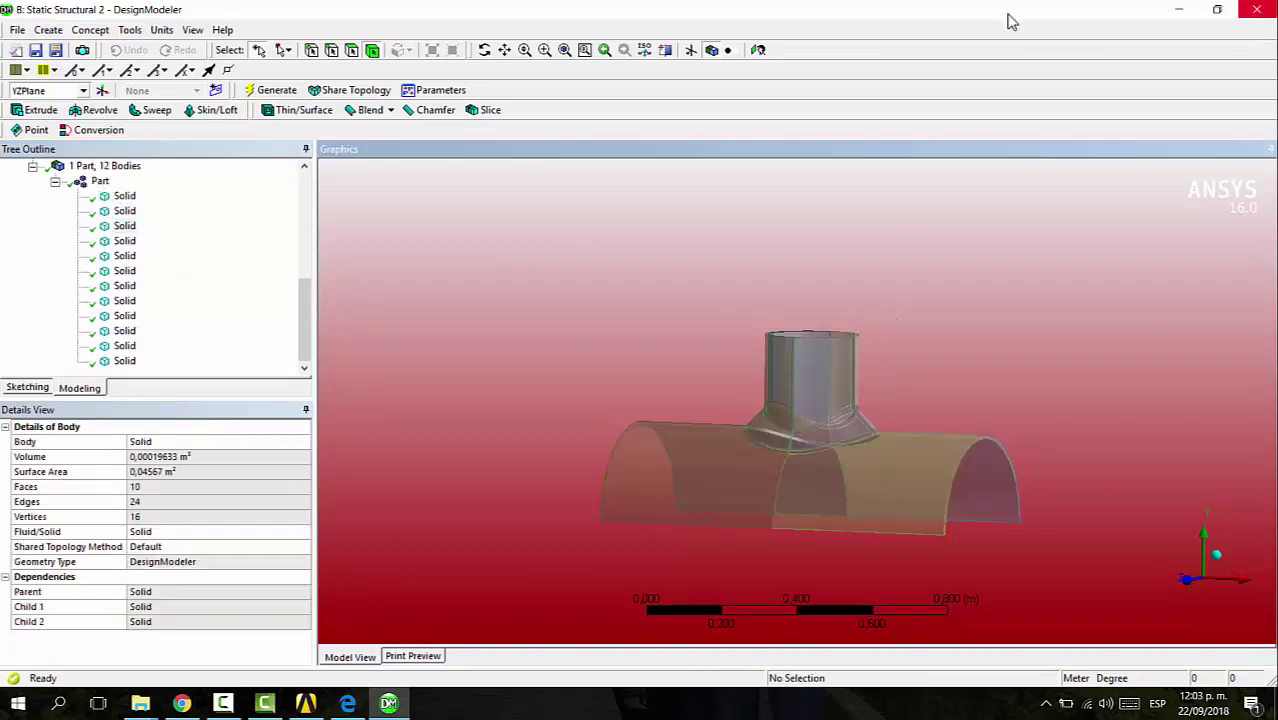
Close the geometry editor, open the Model of Static Structural 2 in Mechanical, and expand its geometry.
{"action": "left_click", "coordinate": [1257, 10]}
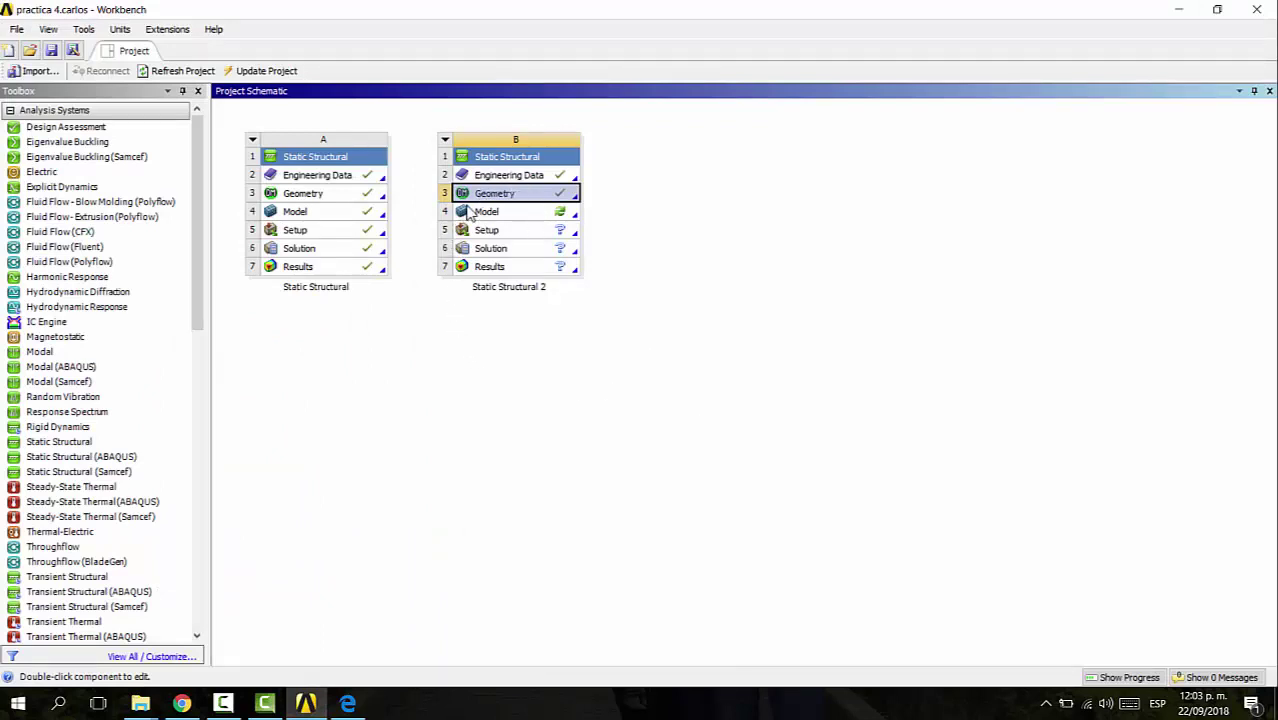
{"action": "key", "text": "Down"}
{"action": "key", "text": "Return"}
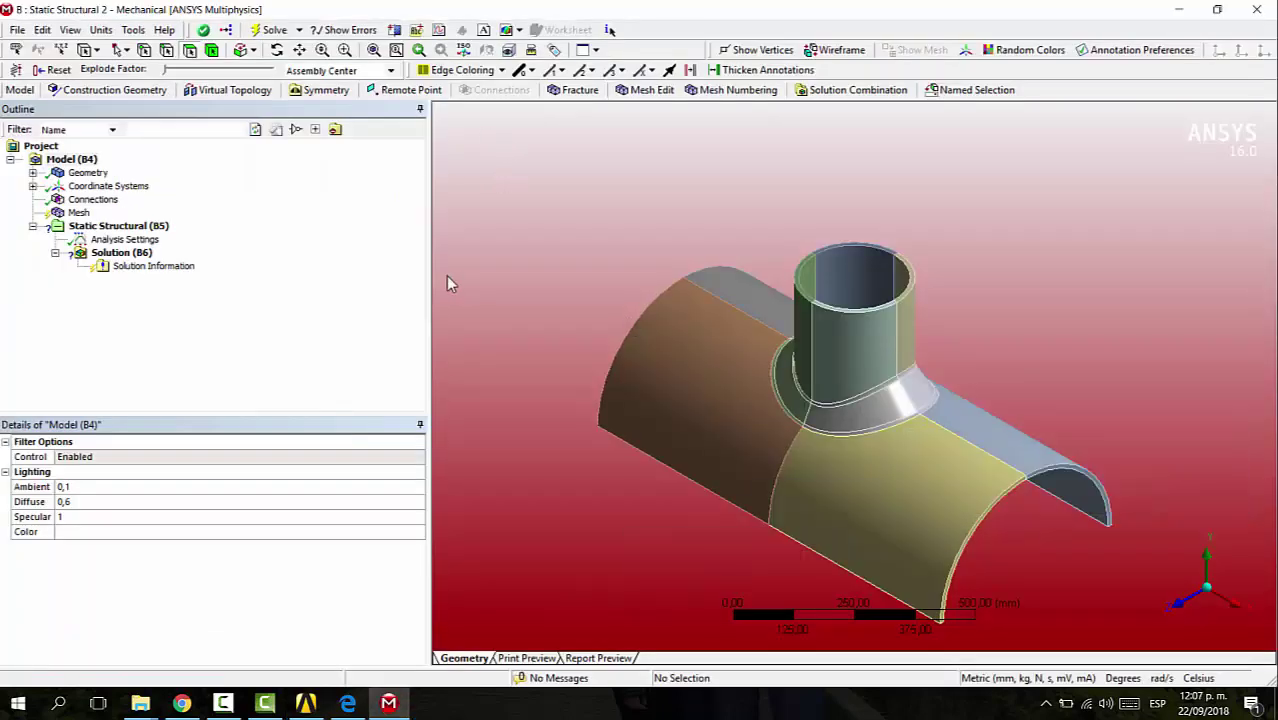
{"action": "left_click", "coordinate": [33, 173]}
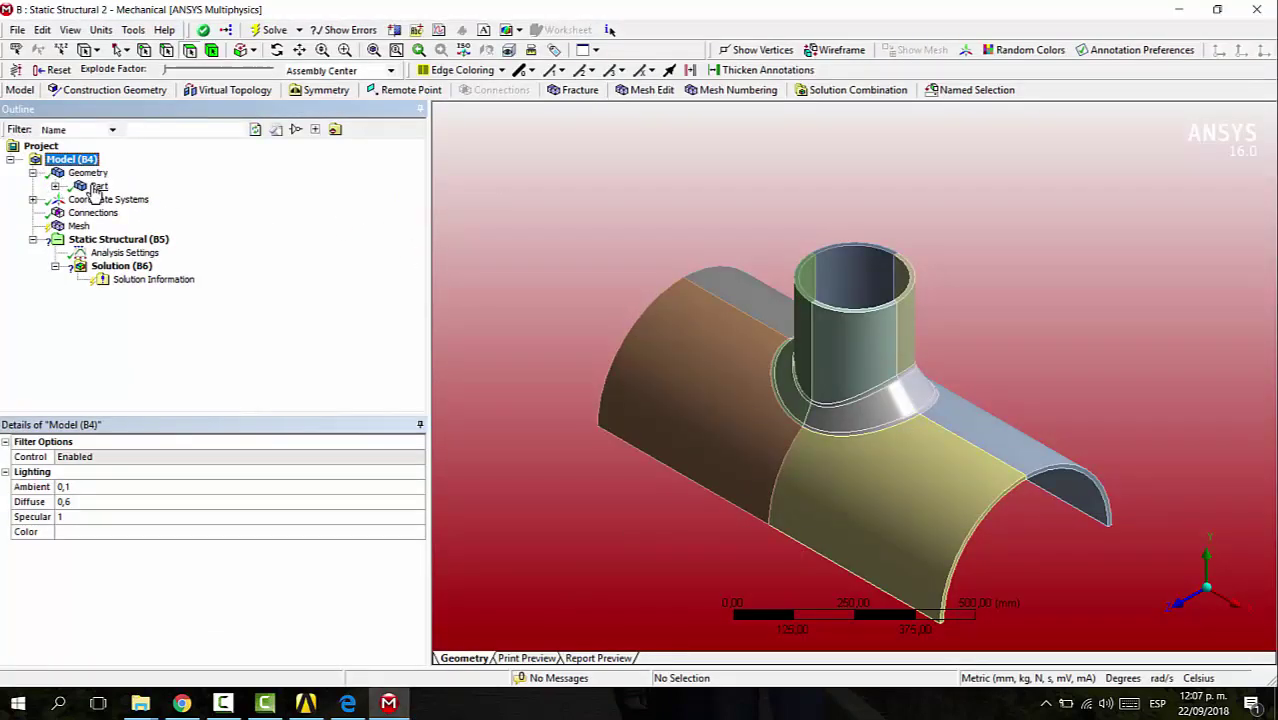
Expand the part in the geometry tree and step through its first solid bodies to identify them.
{"action": "left_click", "coordinate": [56, 186]}
{"action": "left_click", "coordinate": [118, 201]}
{"action": "key", "text": "Down"}
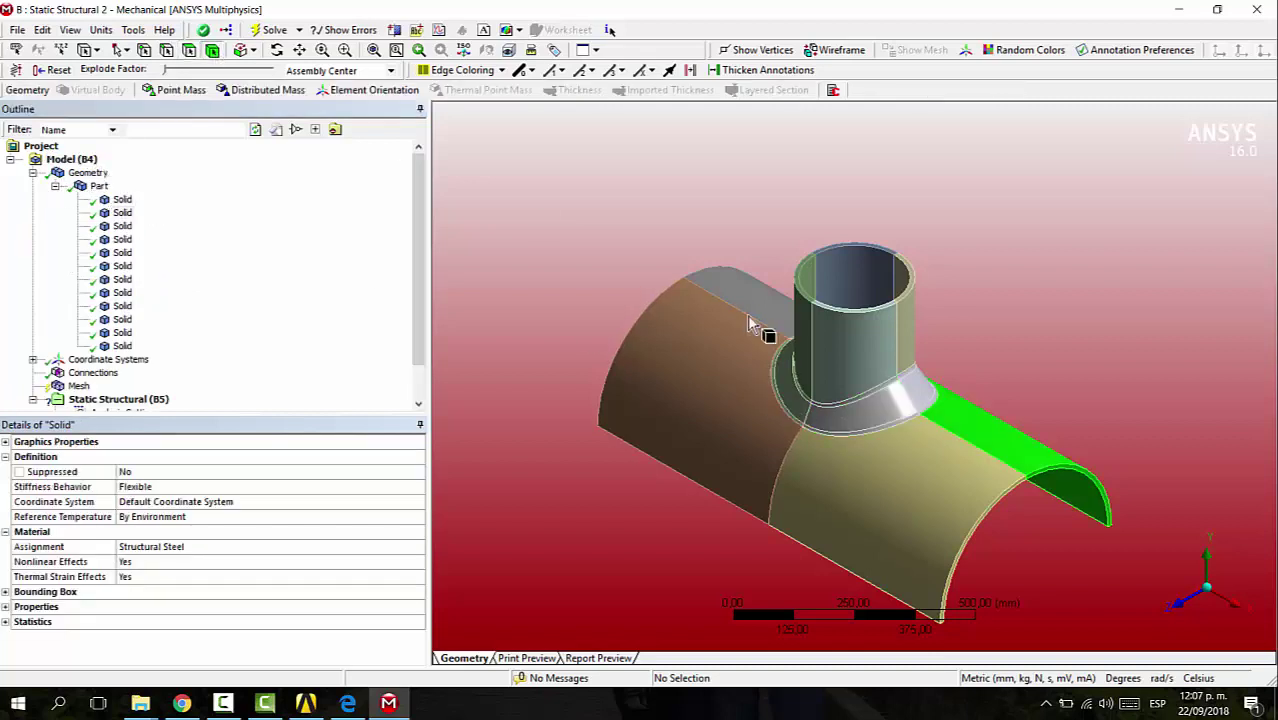
{"action": "left_click", "coordinate": [898, 414]}
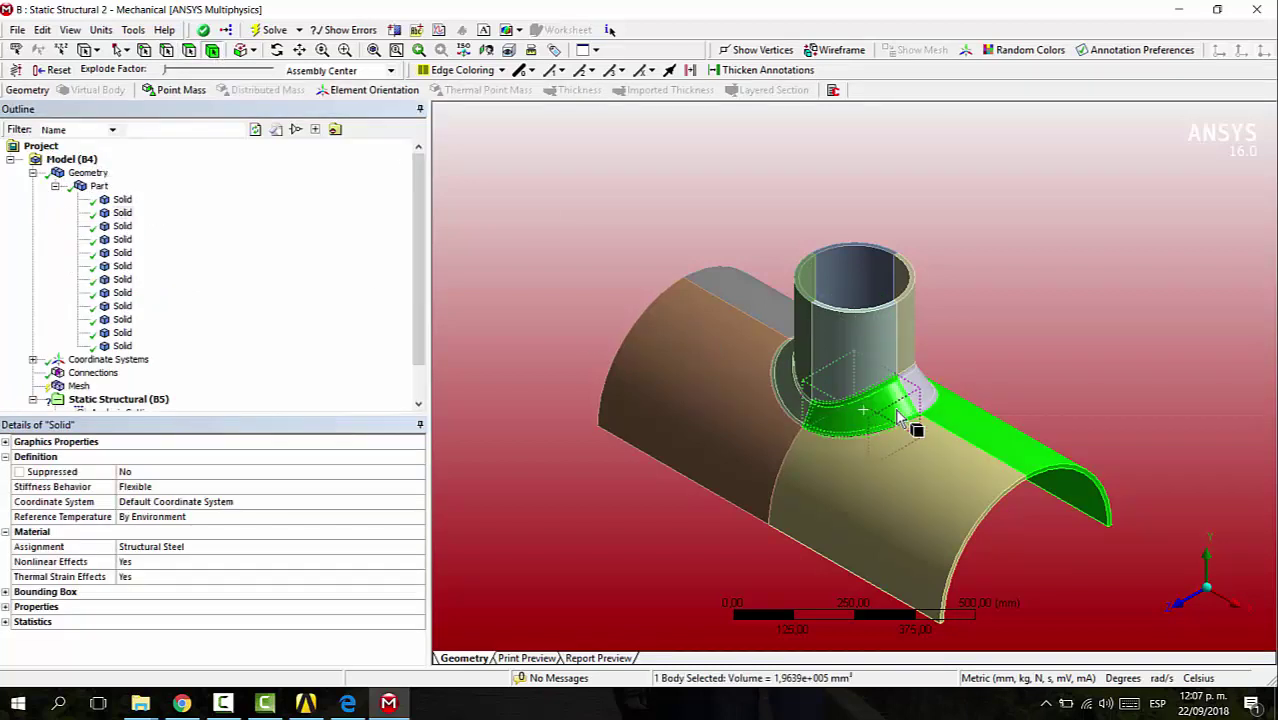
{"action": "left_click", "coordinate": [788, 381], "text": "ctrl"}
{"action": "middle_click_drag", "start_coordinate": [846, 283], "coordinate": [912, 455]}
{"action": "left_click", "coordinate": [921, 357], "text": "ctrl"}
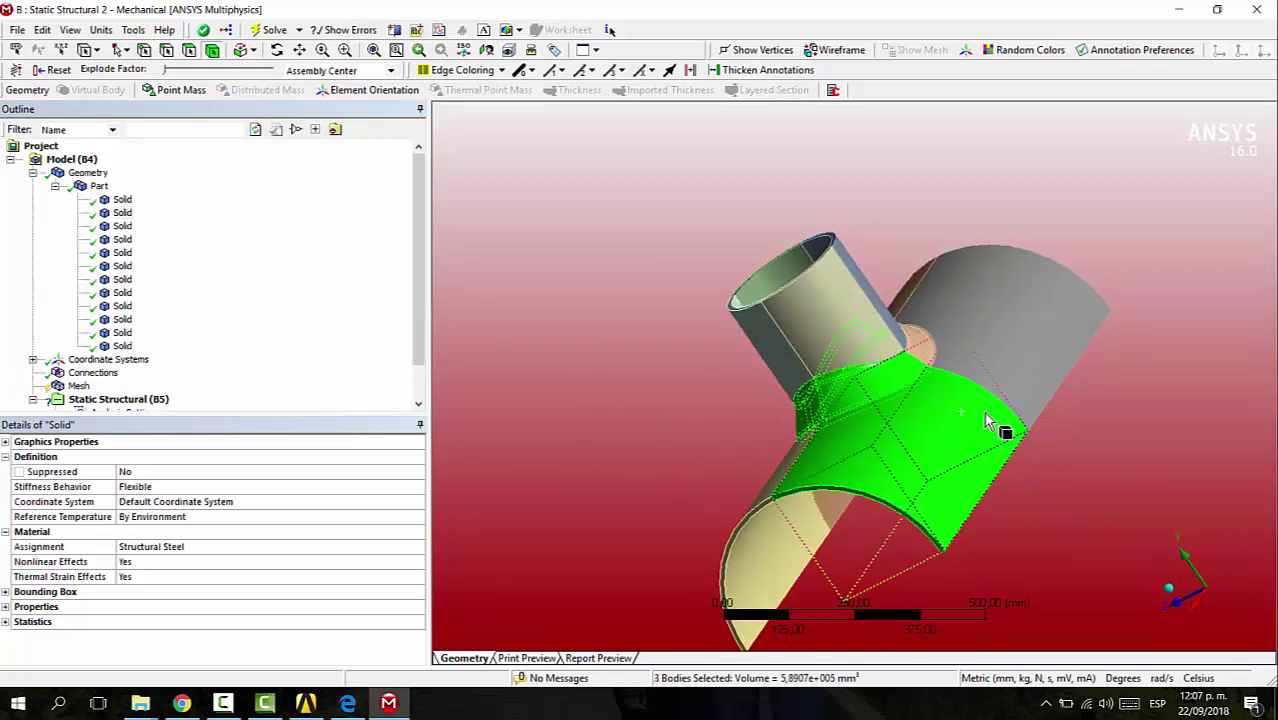
{"action": "left_click", "coordinate": [1167, 365]}
{"action": "middle_click_drag", "start_coordinate": [1167, 365], "coordinate": [1123, 452]}
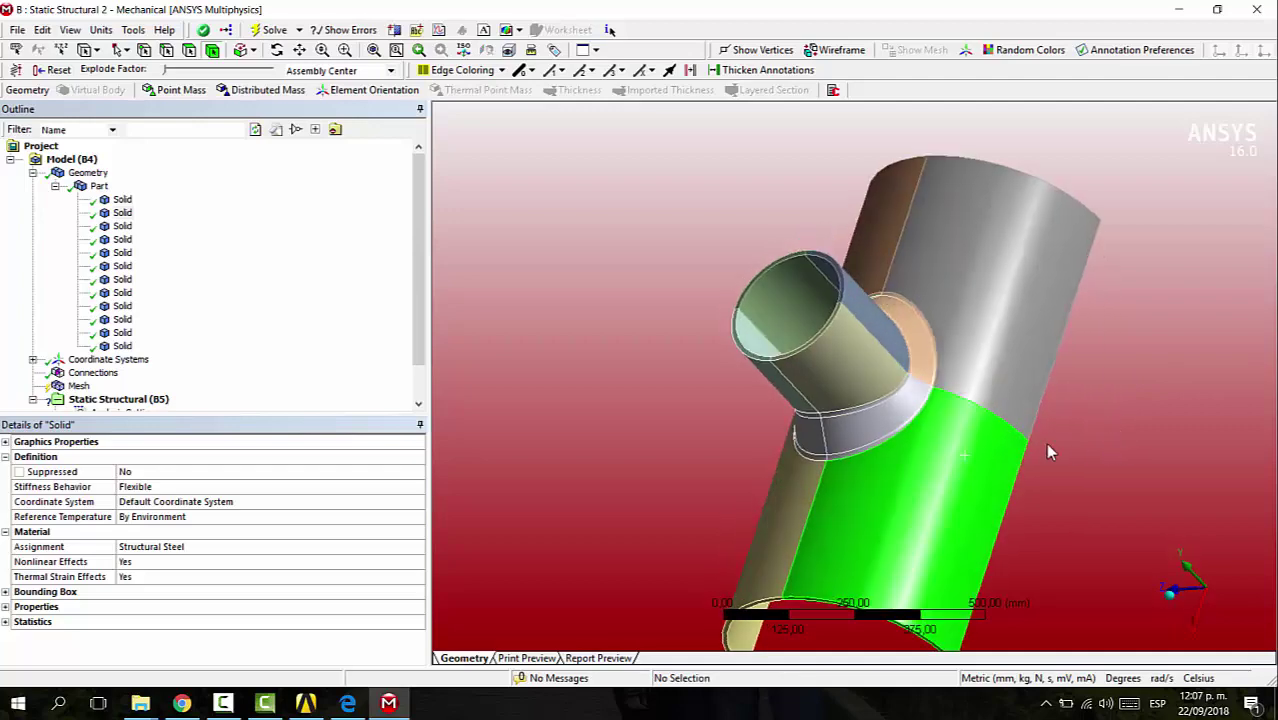
Isolate the four collar bodies around the branch pipe by hiding all other bodies.
{"action": "left_click", "coordinate": [913, 414]}
{"action": "left_click", "coordinate": [933, 372], "text": "ctrl"}
{"action": "middle_click_drag", "start_coordinate": [736, 377], "coordinate": [950, 352]}
{"action": "left_click", "coordinate": [901, 407], "text": "ctrl"}
{"action": "left_click", "coordinate": [789, 374], "text": "ctrl"}
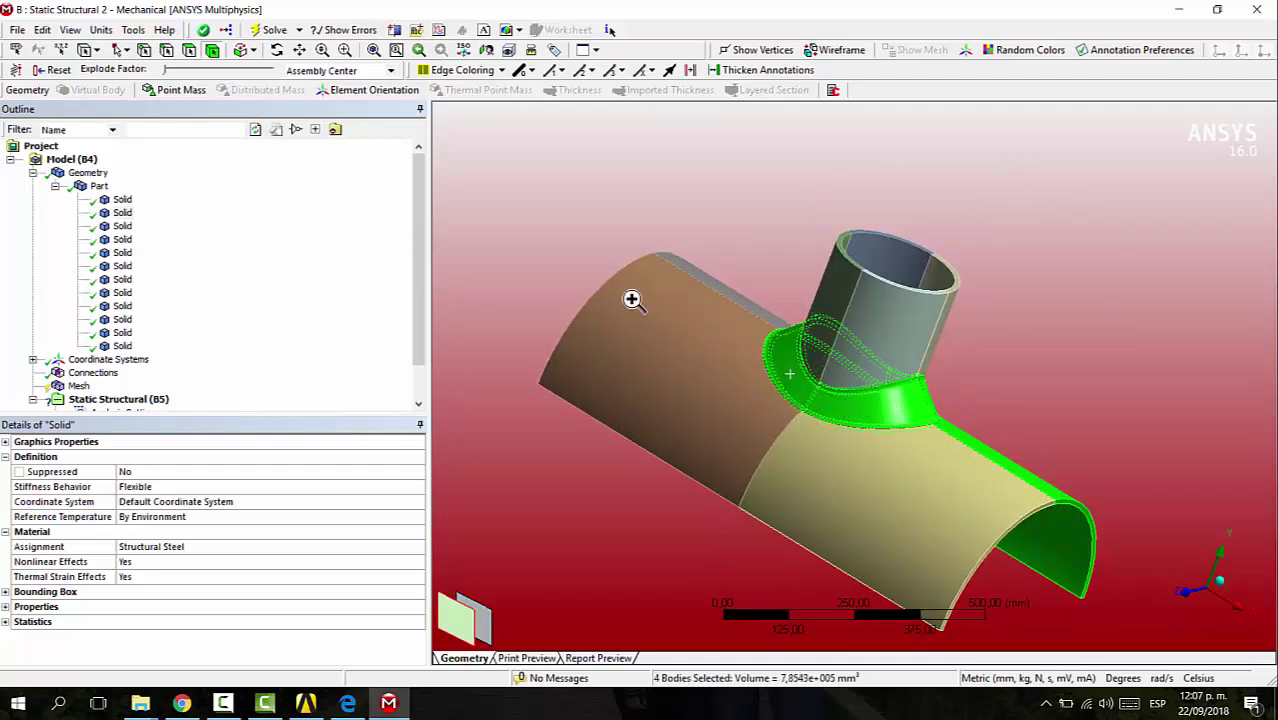
{"action": "right_click", "coordinate": [789, 374]}
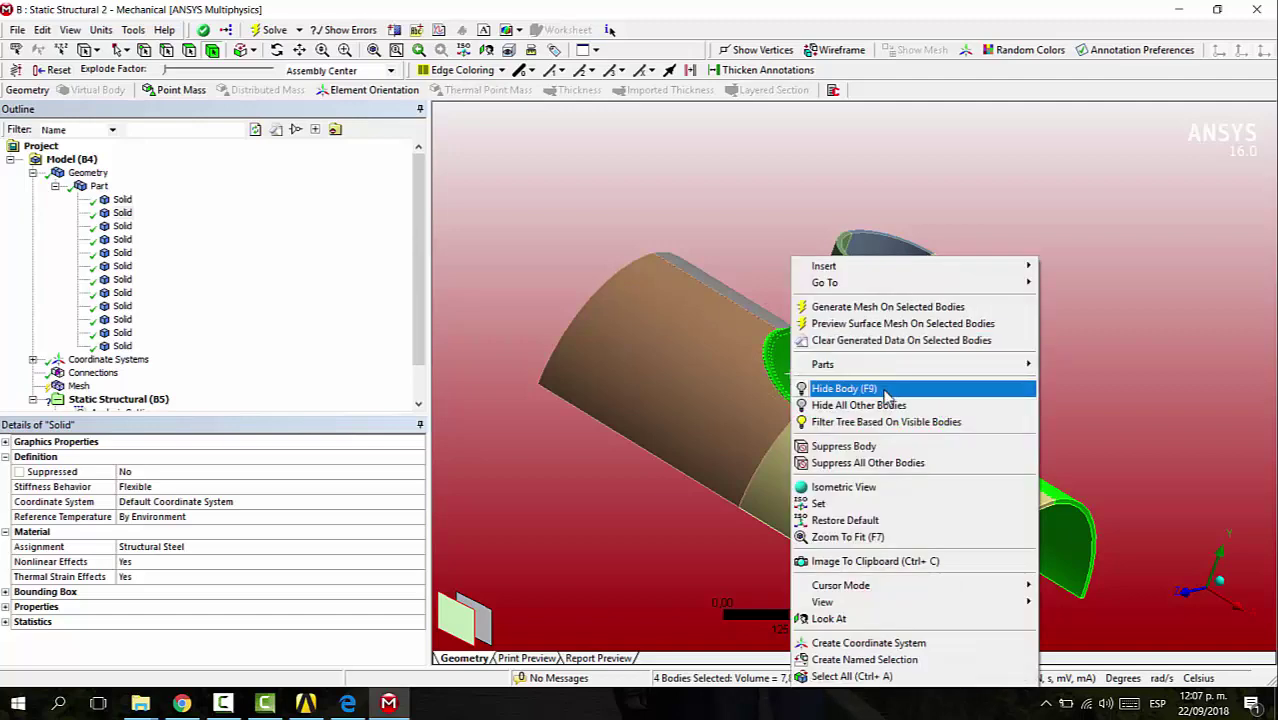
{"action": "key", "text": "Return"}
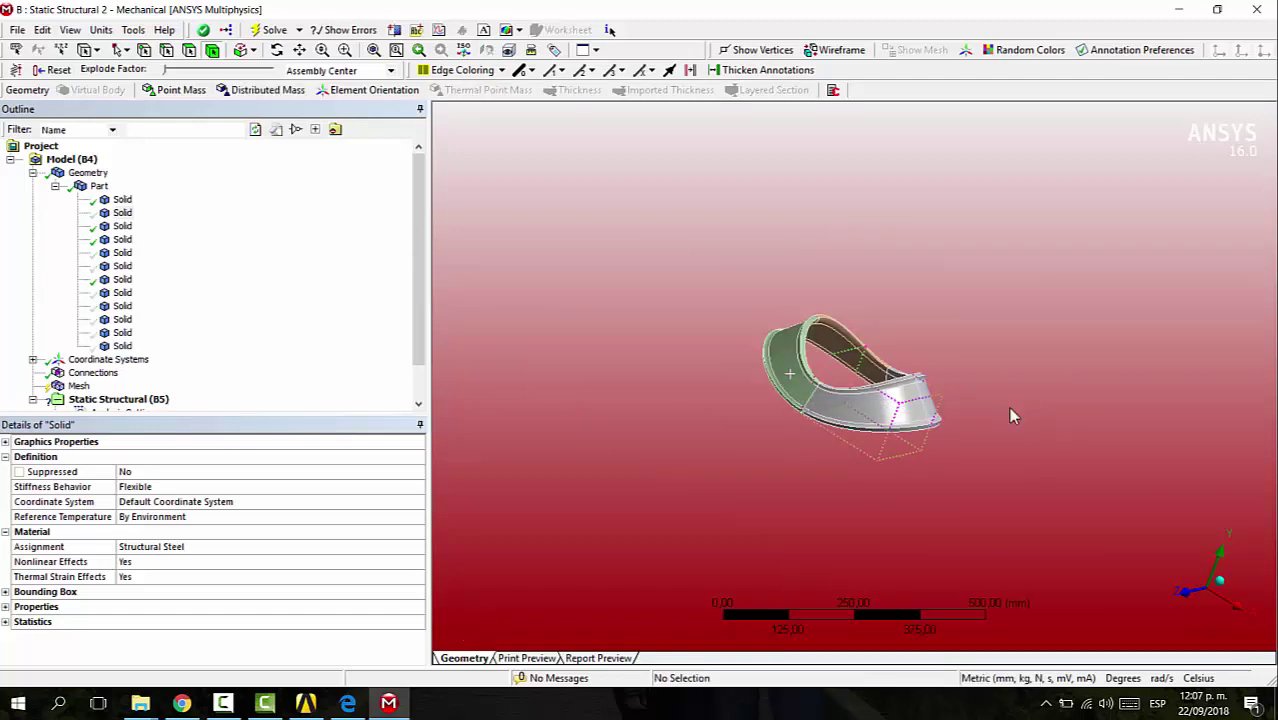
Zoom in on the isolated collar and add a Virtual Topology object to the model.
{"action": "left_click_drag", "start_coordinate": [640, 278], "coordinate": [1021, 457]}
{"action": "middle_click_drag", "start_coordinate": [1021, 457], "coordinate": [970, 253]}
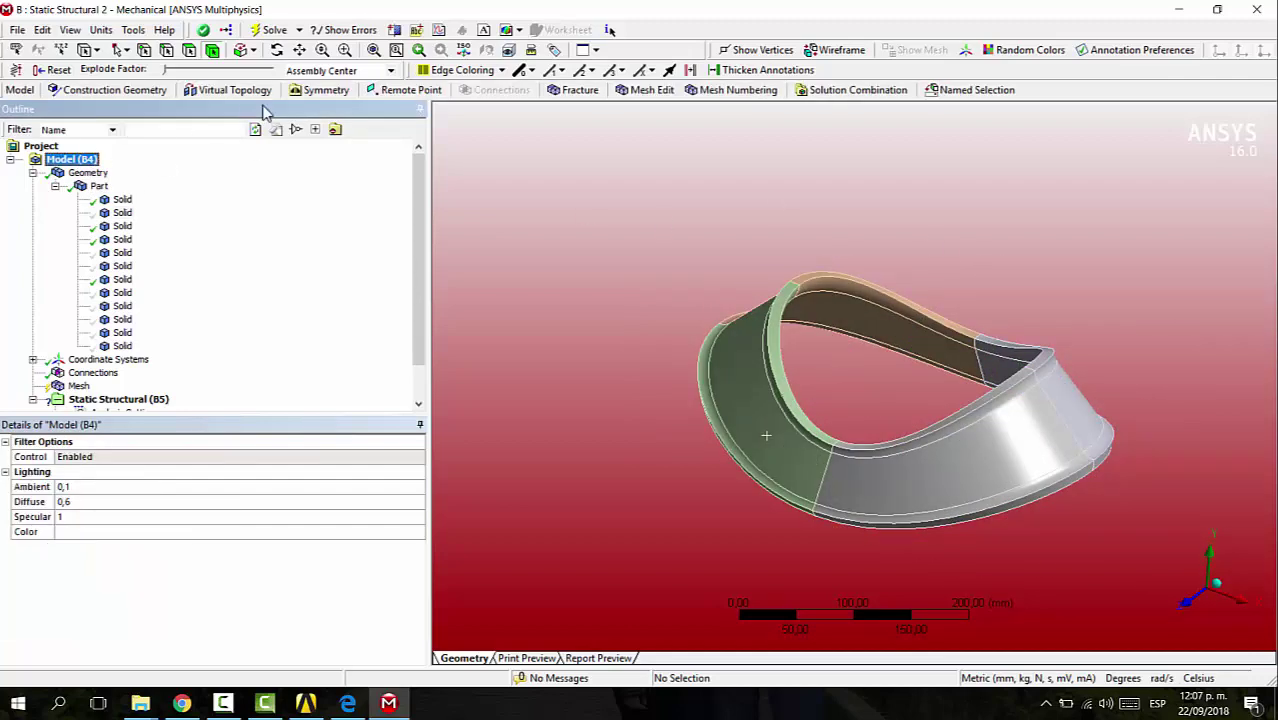
{"action": "left_click", "coordinate": [215, 89]}
{"action": "left_click", "coordinate": [762, 372]}
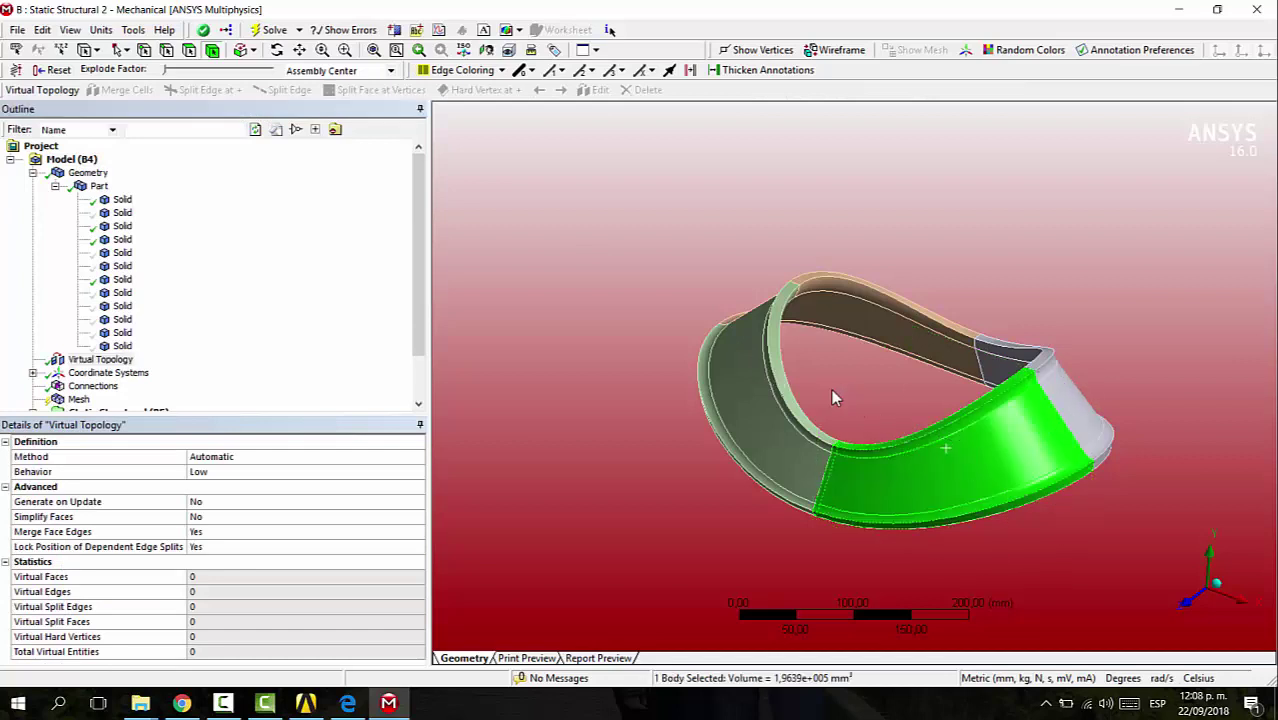
{"action": "left_click", "coordinate": [490, 285]}
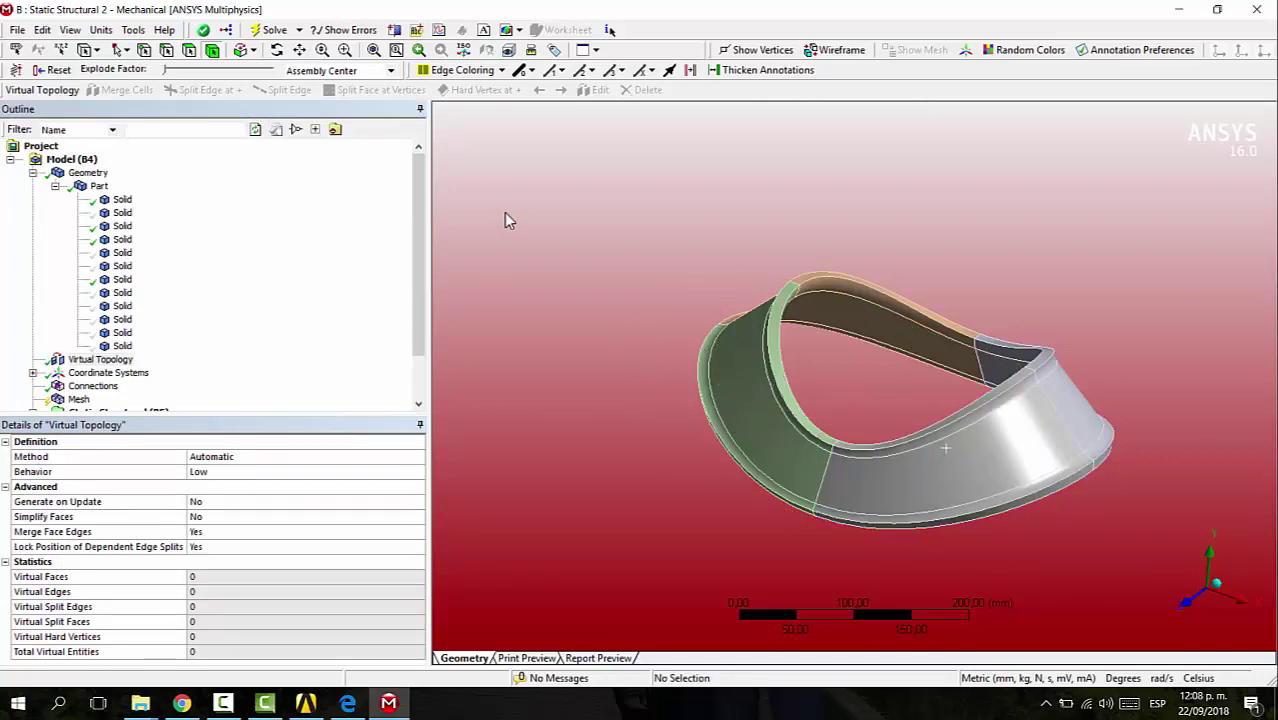
Merge the three outer faces of the first collar segment into one virtual face, selecting by face.
{"action": "left_click", "coordinate": [189, 50]}
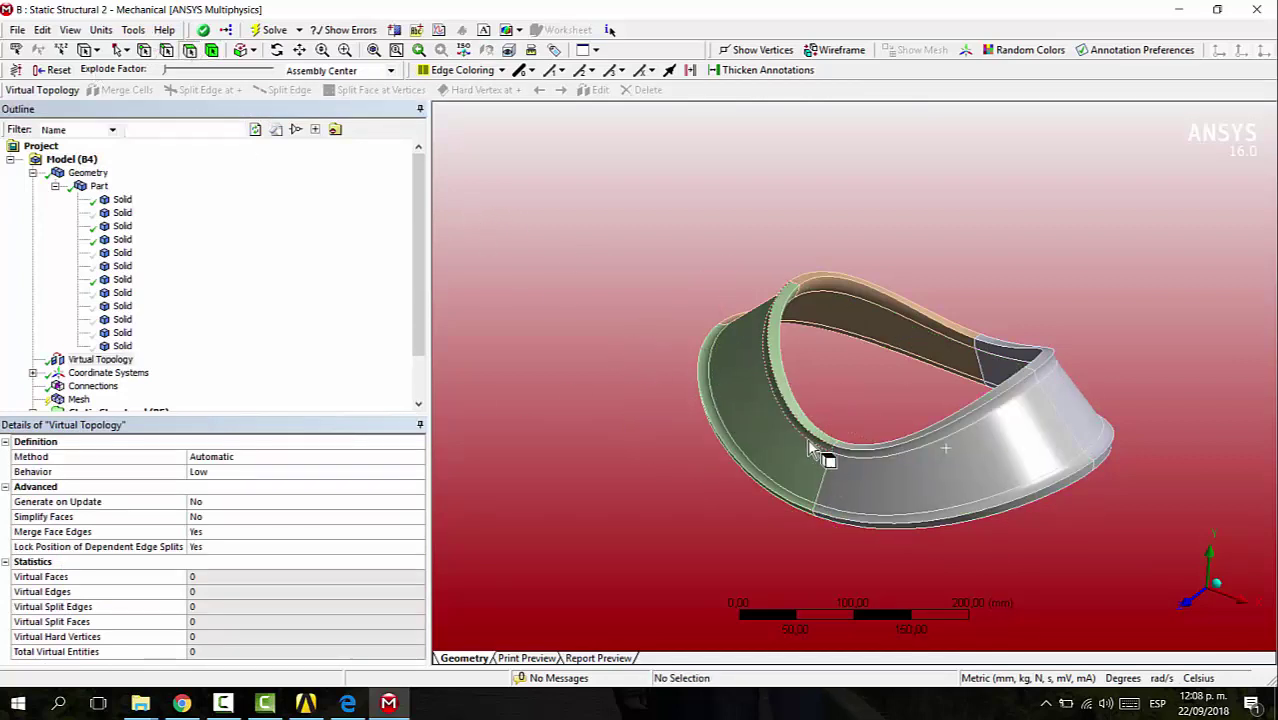
{"action": "middle_click_drag", "start_coordinate": [810, 445], "coordinate": [884, 414]}
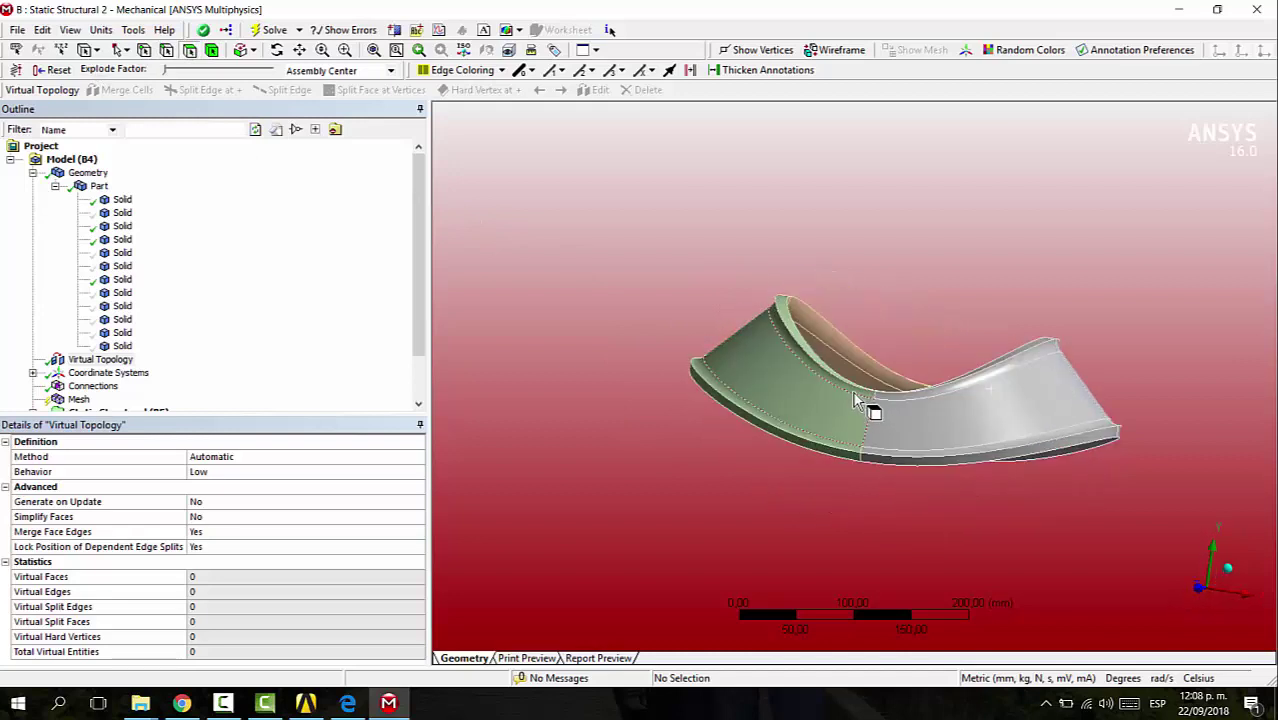
{"action": "left_click", "coordinate": [872, 400]}
{"action": "left_click", "coordinate": [840, 445], "text": "ctrl"}
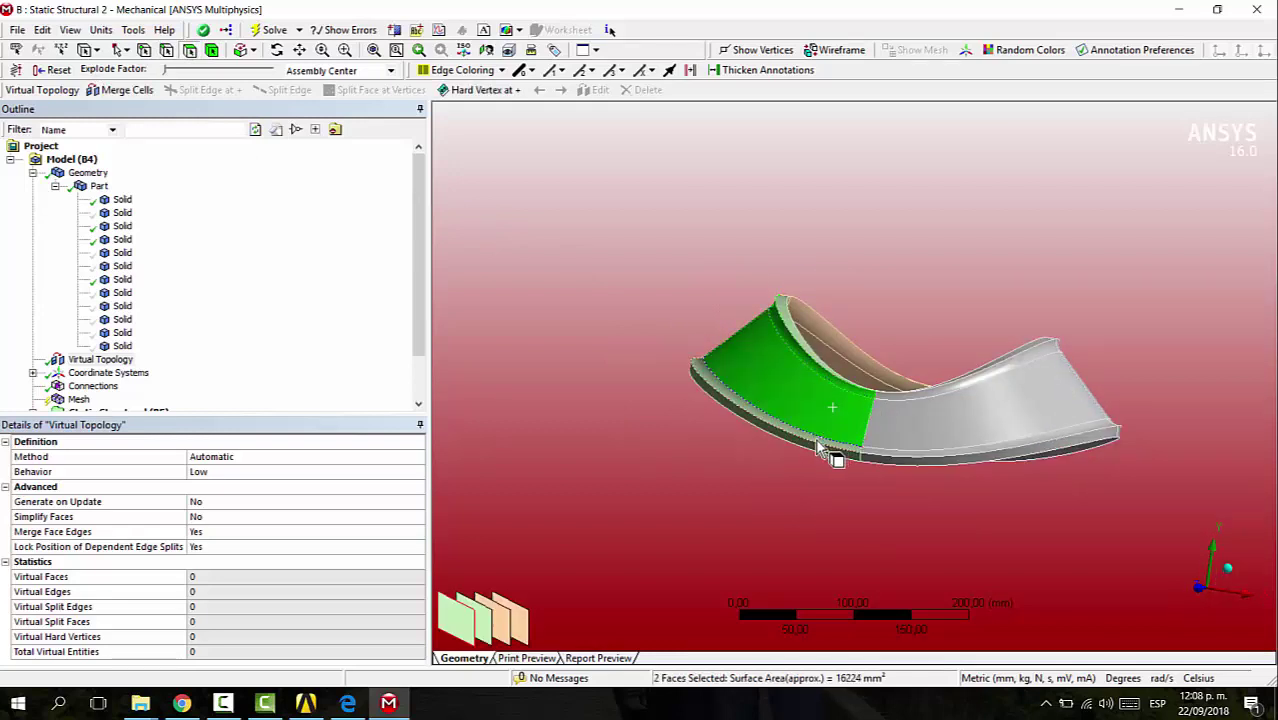
{"action": "left_click", "coordinate": [790, 425], "text": "ctrl"}
{"action": "left_click", "coordinate": [118, 89]}
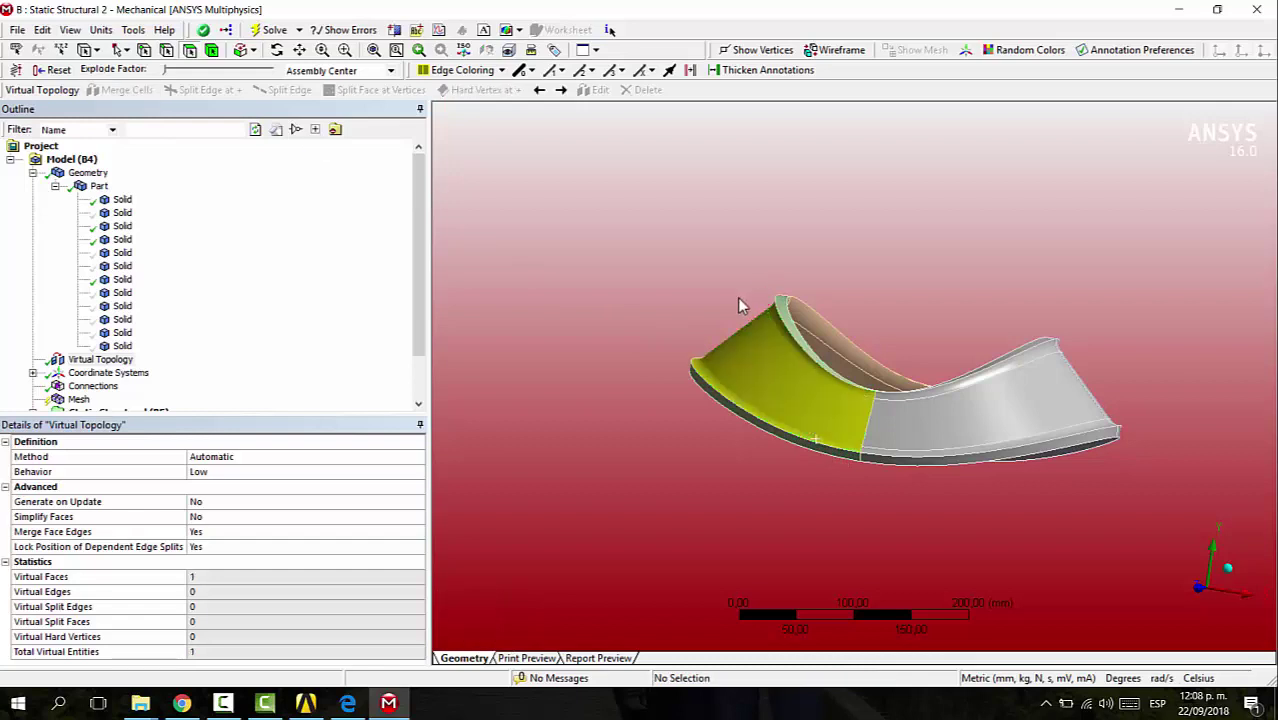
Merge the three outer faces on each of two more collar segments into a single virtual face per segment.
{"action": "middle_click_drag", "start_coordinate": [739, 302], "coordinate": [1027, 405]}
{"action": "left_click", "coordinate": [1027, 405]}
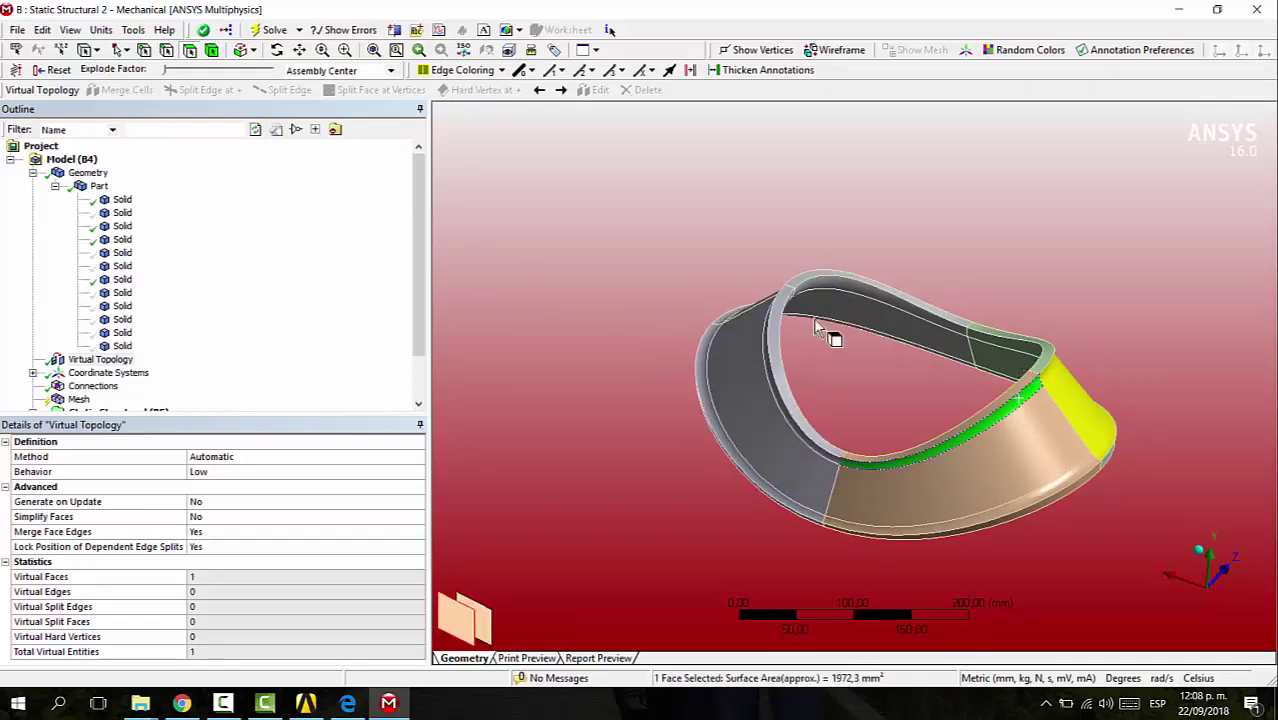
{"action": "left_click", "coordinate": [1047, 437], "text": "ctrl"}
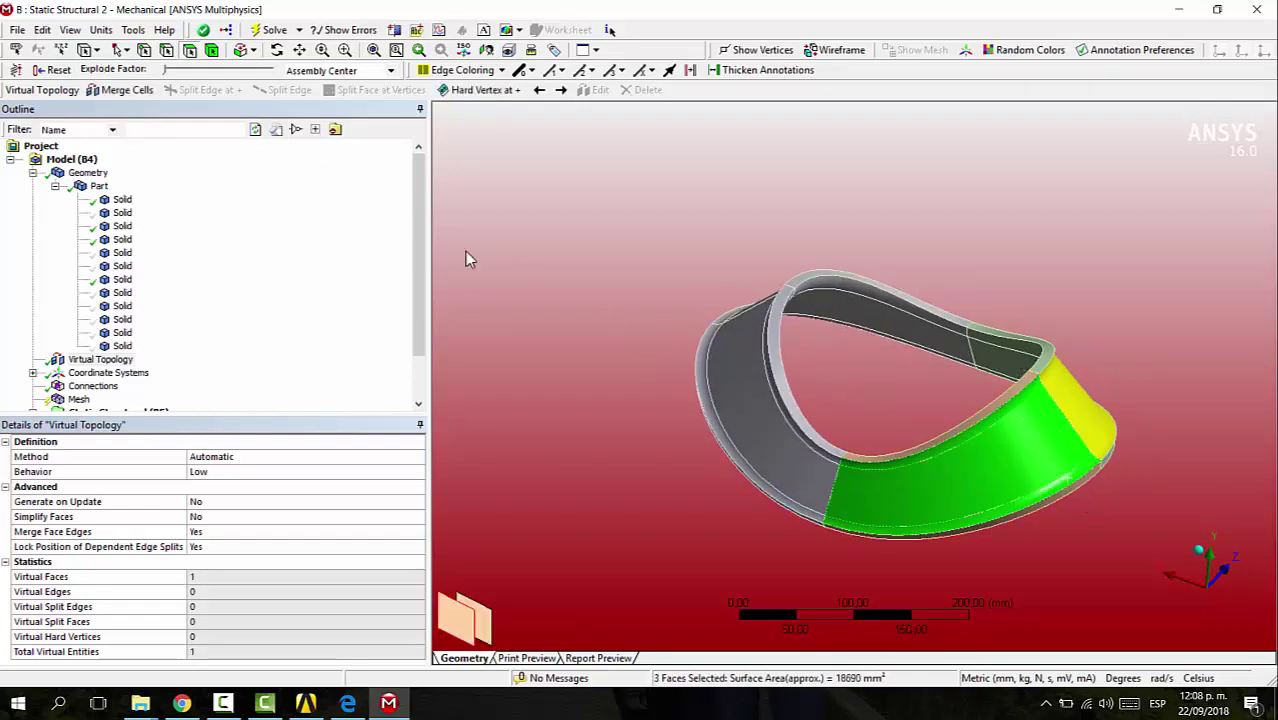
{"action": "left_click", "coordinate": [128, 90]}
{"action": "middle_click_drag", "start_coordinate": [836, 331], "coordinate": [1020, 443]}
{"action": "left_click", "coordinate": [941, 478]}
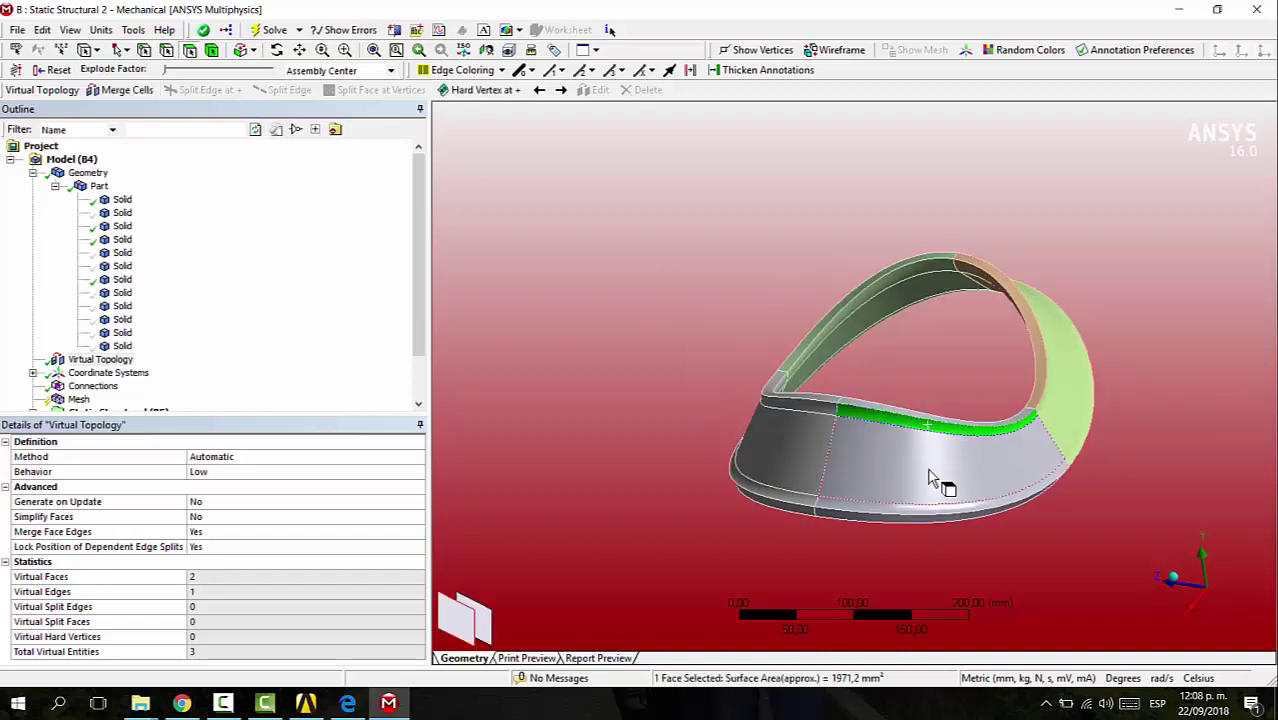
{"action": "left_click", "coordinate": [950, 520], "text": "ctrl"}
{"action": "left_click", "coordinate": [907, 525], "text": "ctrl"}
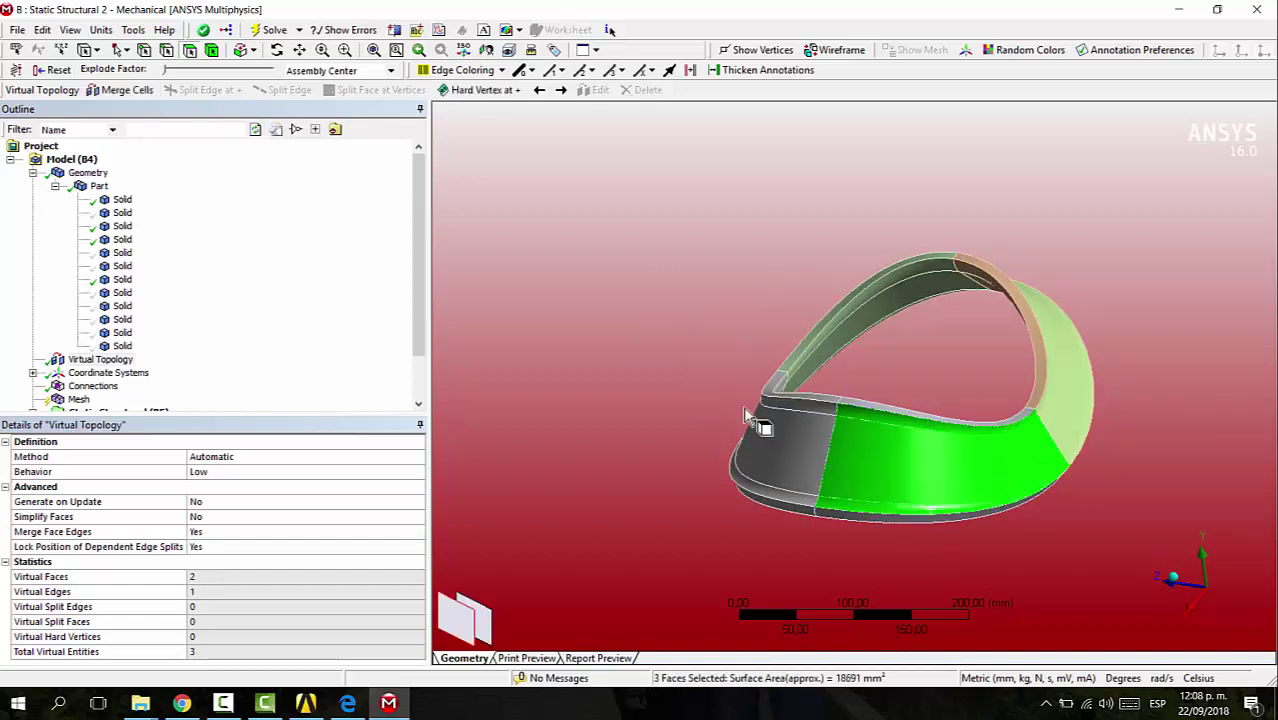
{"action": "left_click", "coordinate": [128, 90]}
Merge the three outer faces of the last remaining collar segment into one virtual face.
{"action": "middle_click_drag", "start_coordinate": [645, 251], "coordinate": [918, 248]}
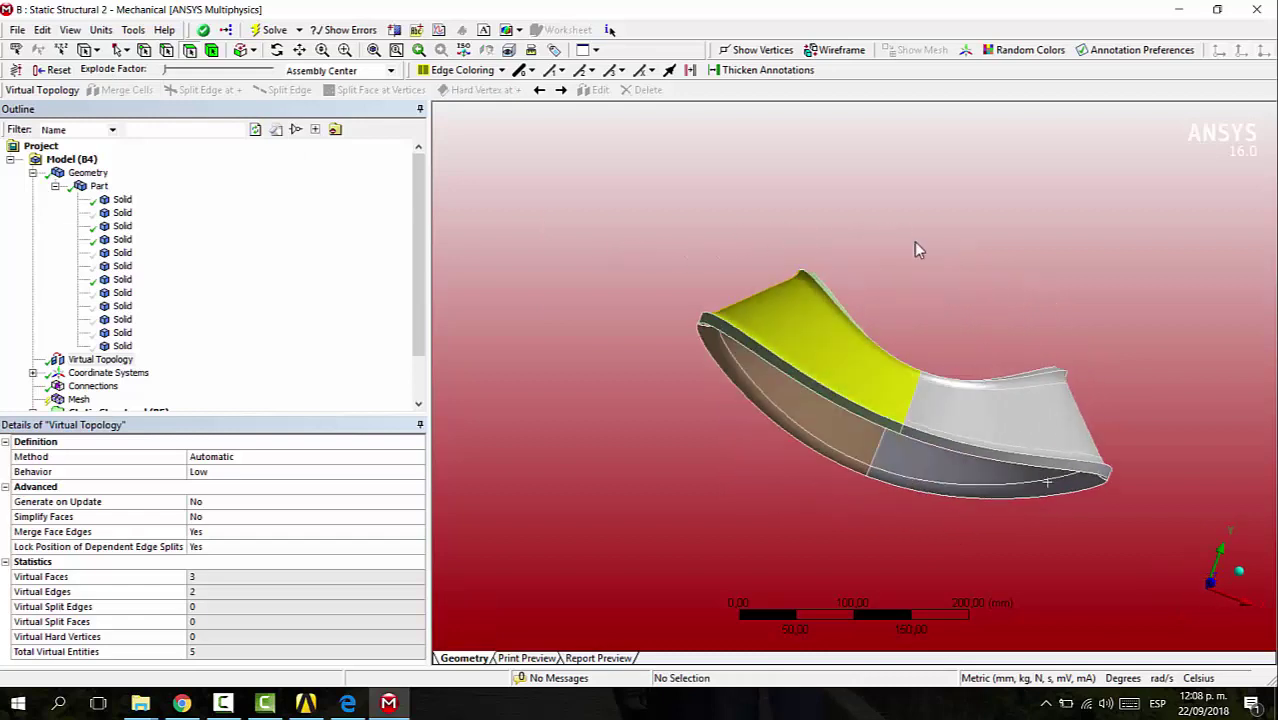
{"action": "left_click", "coordinate": [1050, 394]}
{"action": "left_click", "coordinate": [1052, 460], "text": "ctrl"}
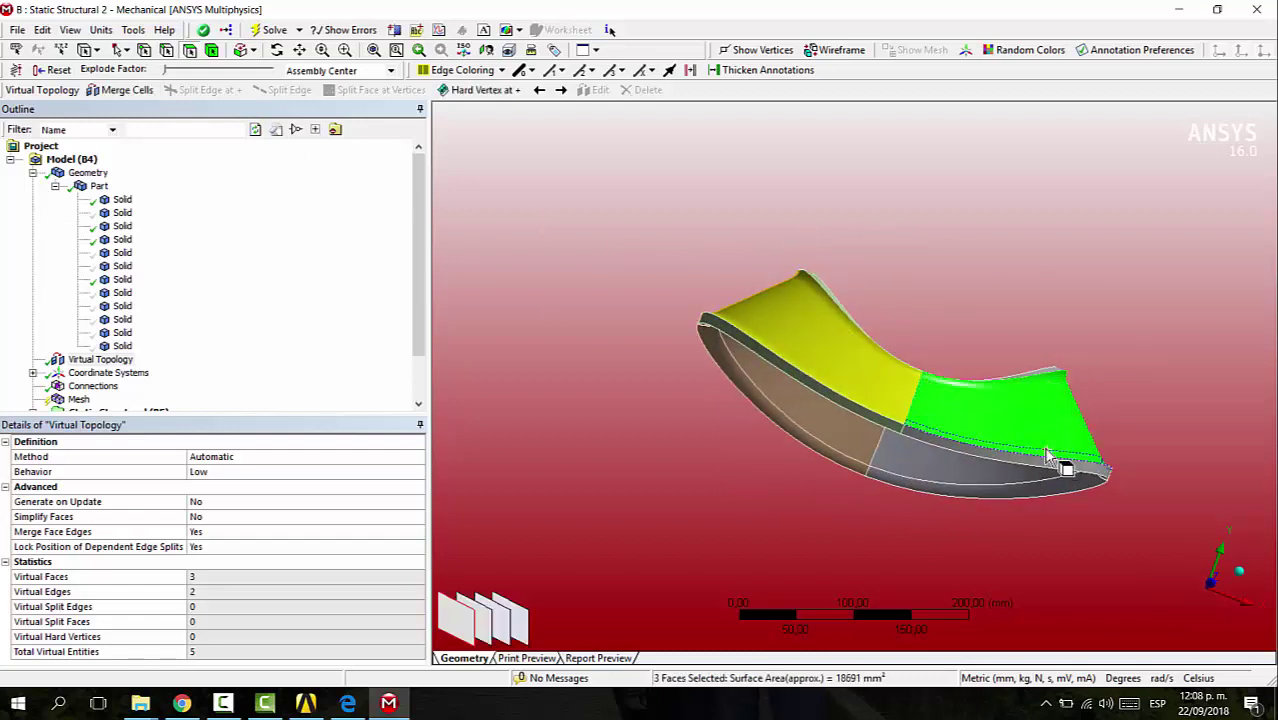
{"action": "left_click", "coordinate": [122, 90]}
Merge the three inner faces on each of two adjacent collar segments into one virtual face per segment.
{"action": "middle_click_drag", "start_coordinate": [980, 373], "coordinate": [822, 345]}
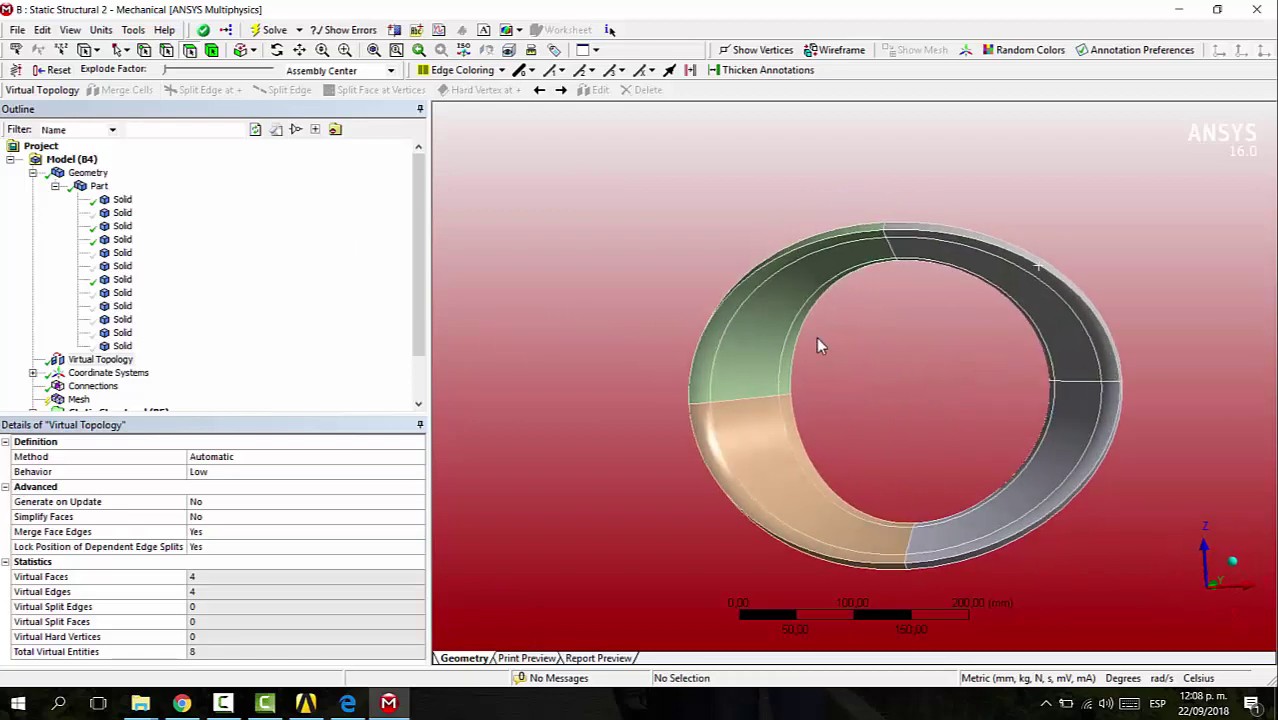
{"action": "left_click", "coordinate": [765, 333]}
{"action": "left_click", "coordinate": [725, 320], "text": "ctrl"}
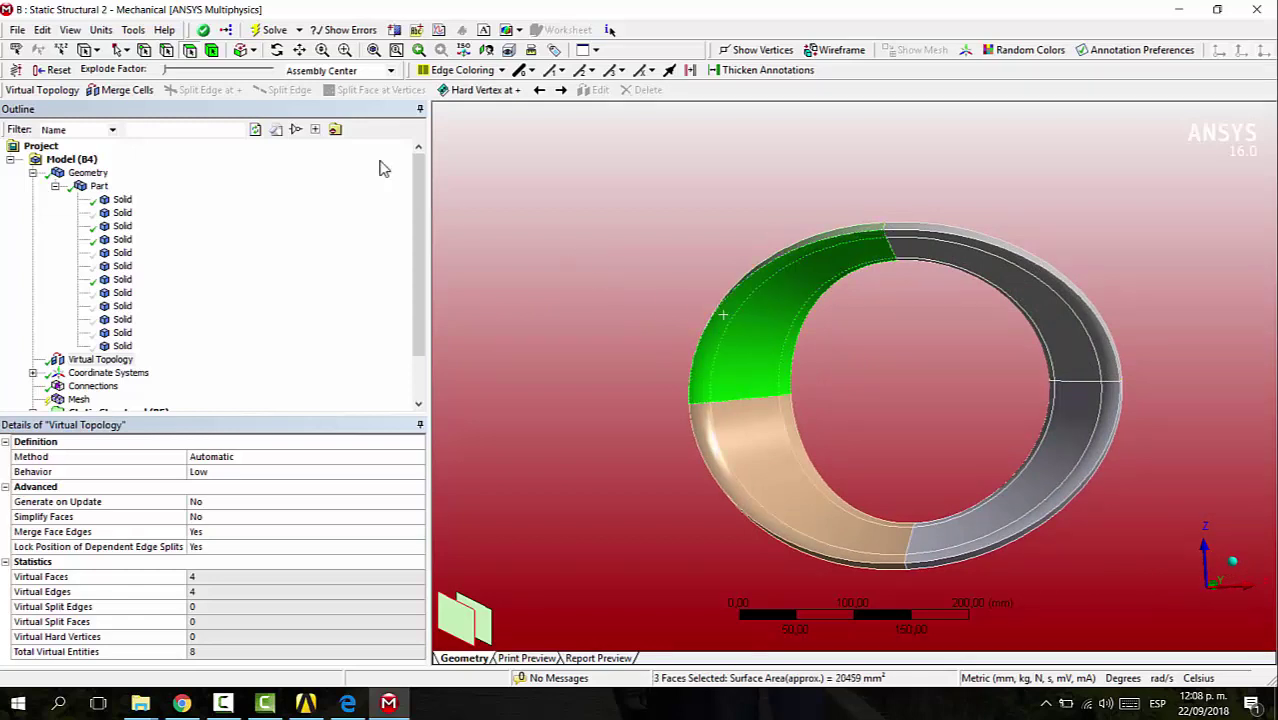
{"action": "left_click", "coordinate": [120, 90]}
{"action": "left_click", "coordinate": [807, 486]}
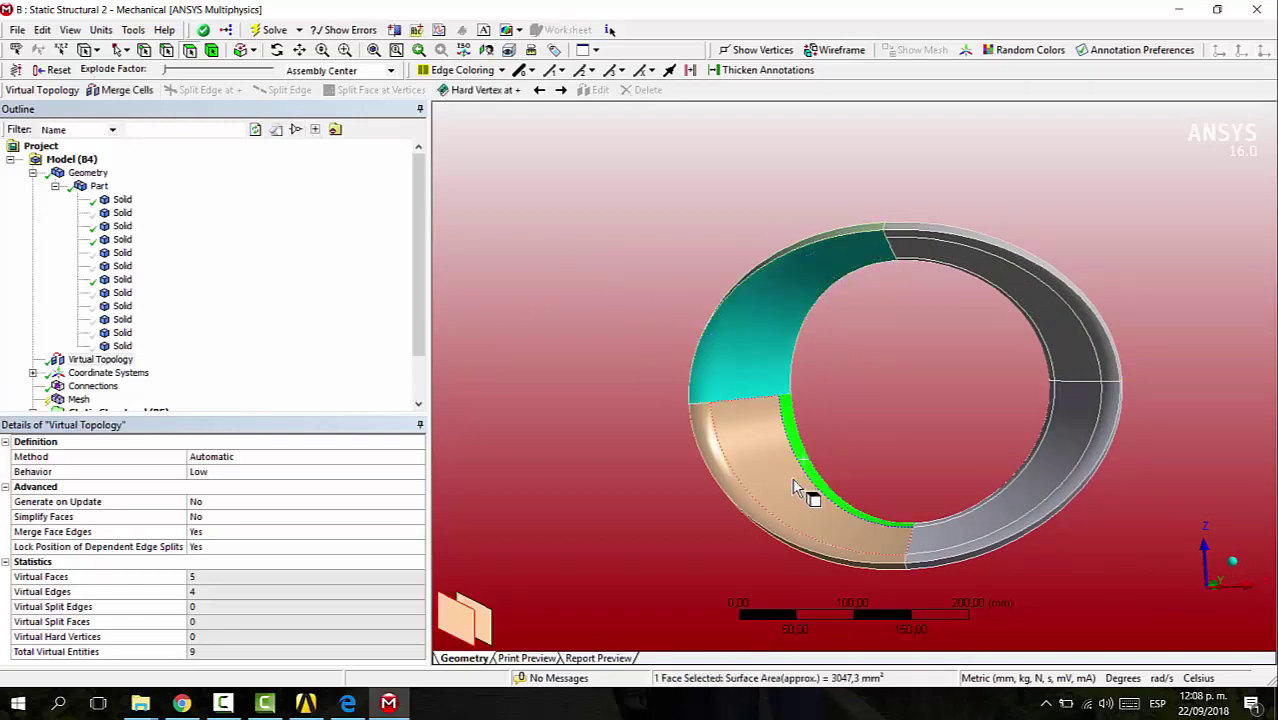
{"action": "left_click", "coordinate": [760, 520], "text": "ctrl"}
{"action": "left_click", "coordinate": [760, 520], "text": "ctrl"}
{"action": "left_click", "coordinate": [122, 90]}
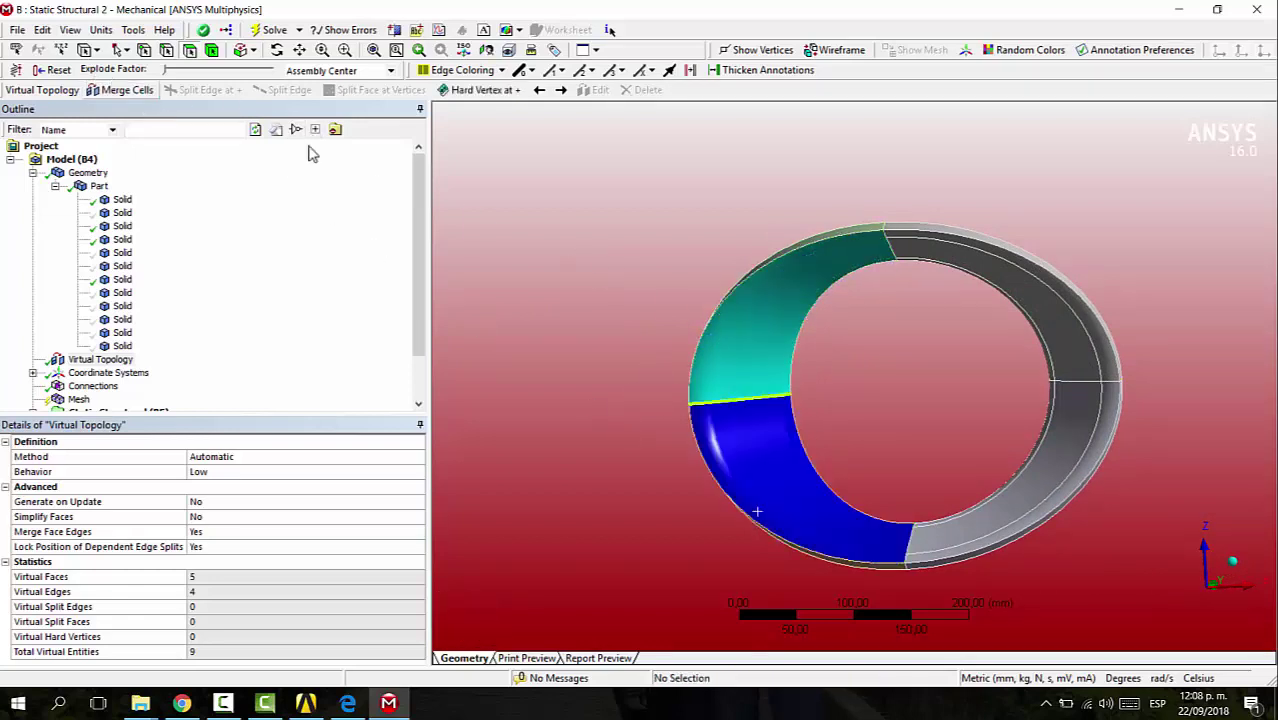
Merge the three inner faces on each of the remaining two collar segments into one virtual face per segment.
{"action": "middle_click_drag", "start_coordinate": [765, 342], "coordinate": [963, 425]}
{"action": "left_click", "coordinate": [960, 428]}
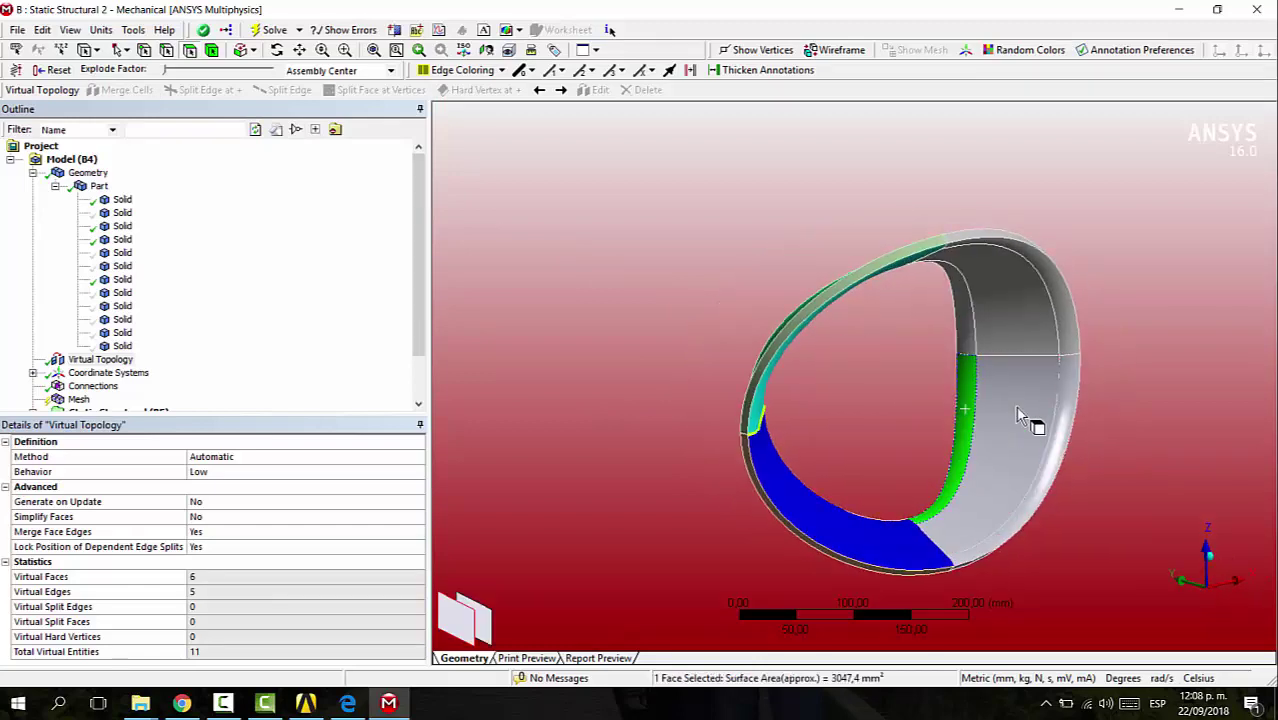
{"action": "left_click", "coordinate": [1058, 419], "text": "ctrl"}
{"action": "left_click", "coordinate": [1060, 402], "text": "ctrl"}
{"action": "left_click", "coordinate": [122, 90]}
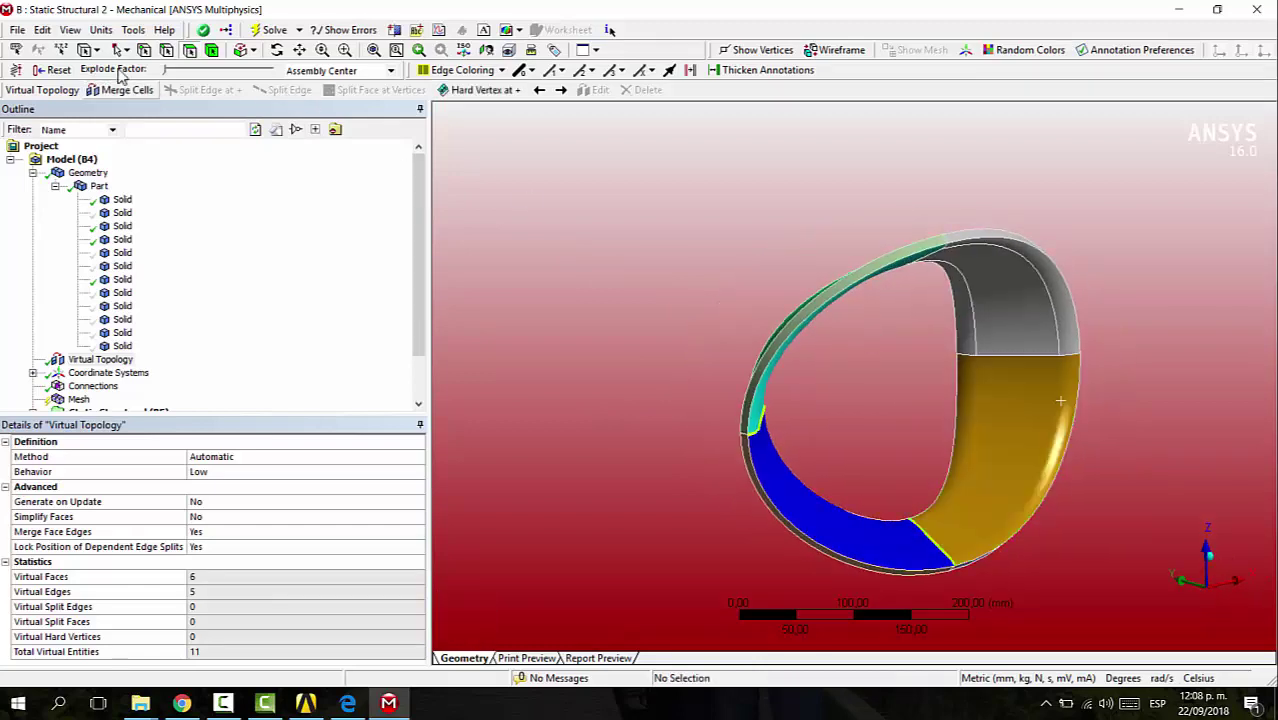
{"action": "middle_click_drag", "start_coordinate": [1044, 385], "coordinate": [863, 291]}
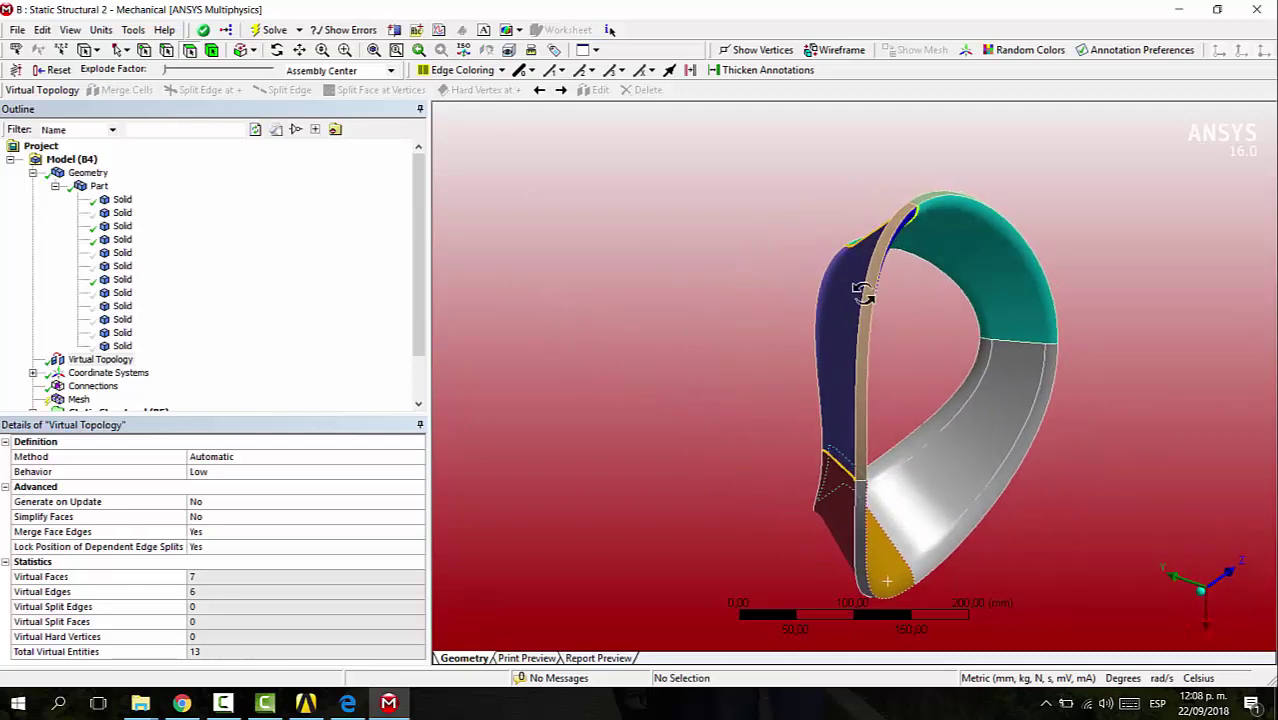
{"action": "left_click", "coordinate": [977, 377]}
{"action": "left_click", "coordinate": [1018, 391], "text": "ctrl"}
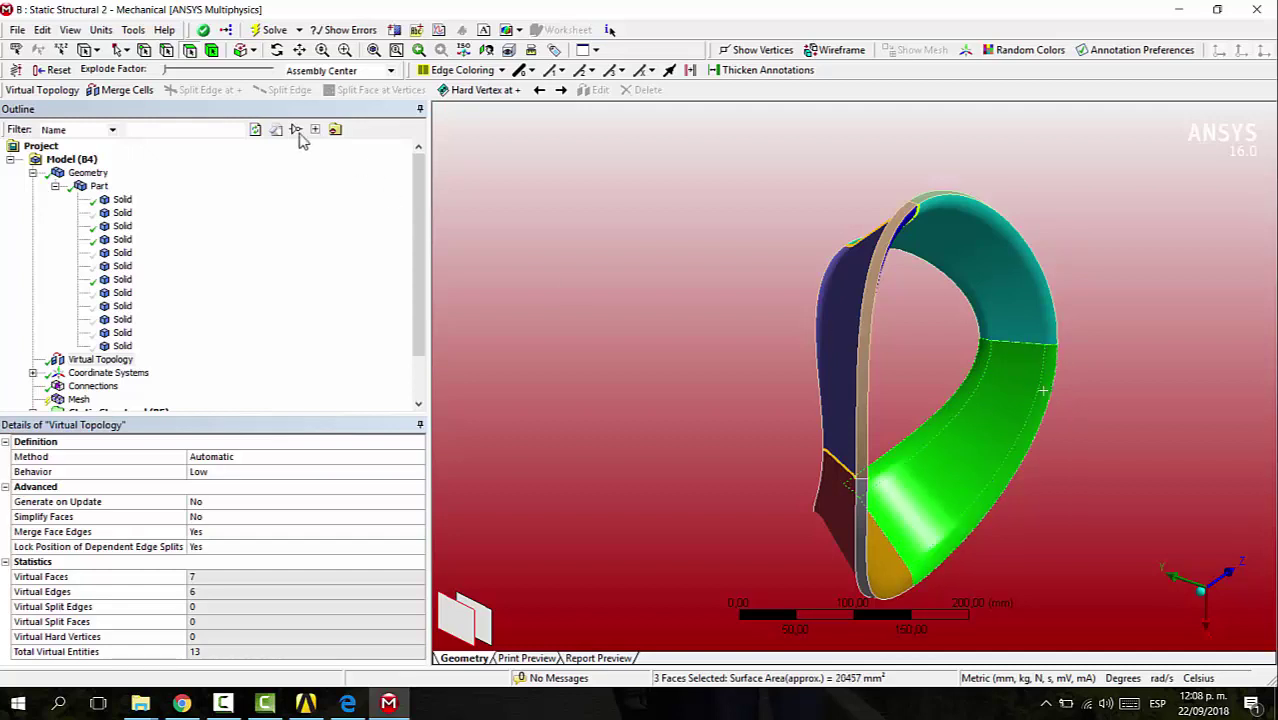
{"action": "left_click", "coordinate": [110, 91]}
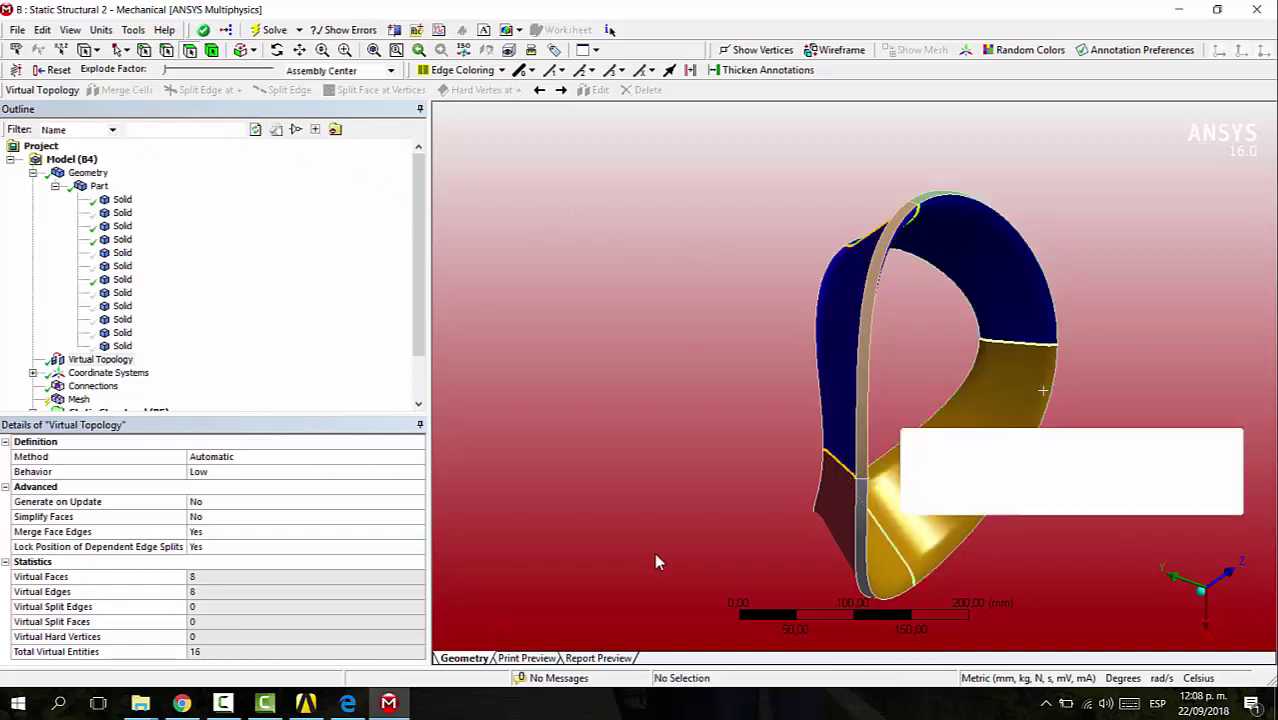
Check the merged collar faces from another side and show all bodies of the tee again.
{"action": "middle_click_drag", "start_coordinate": [590, 357], "coordinate": [677, 161]}
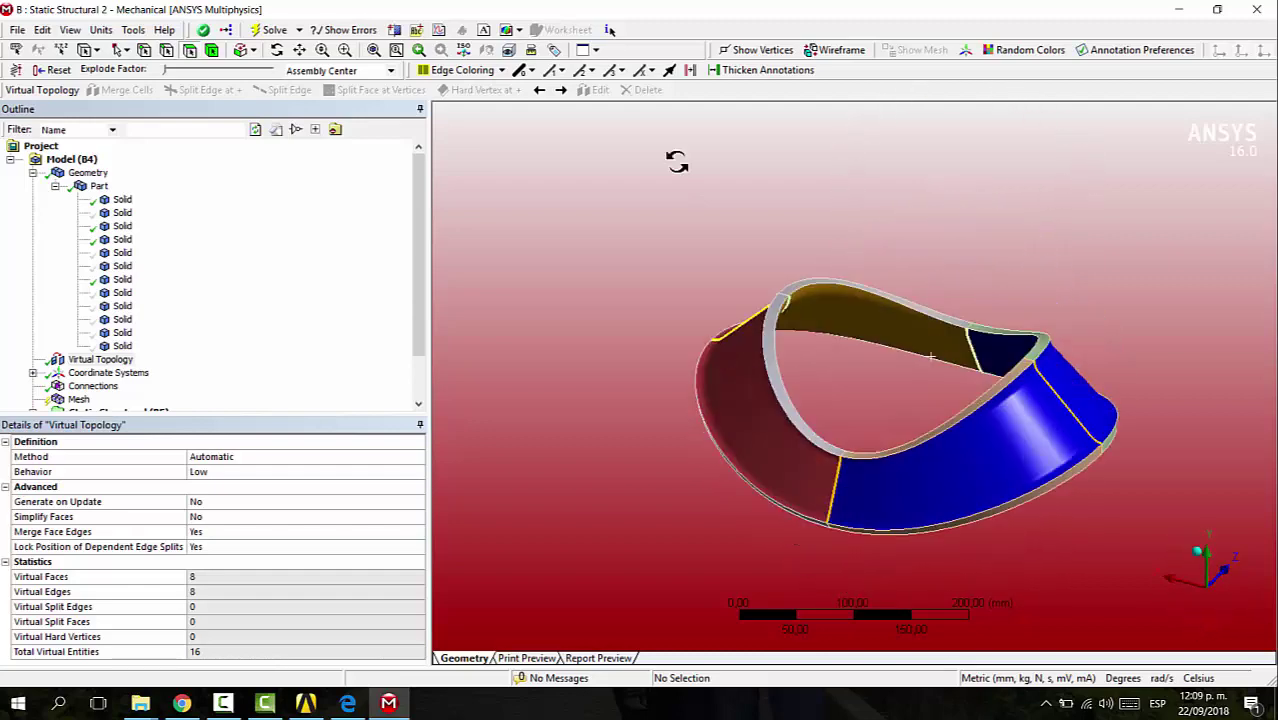
{"action": "right_click", "coordinate": [754, 344]}
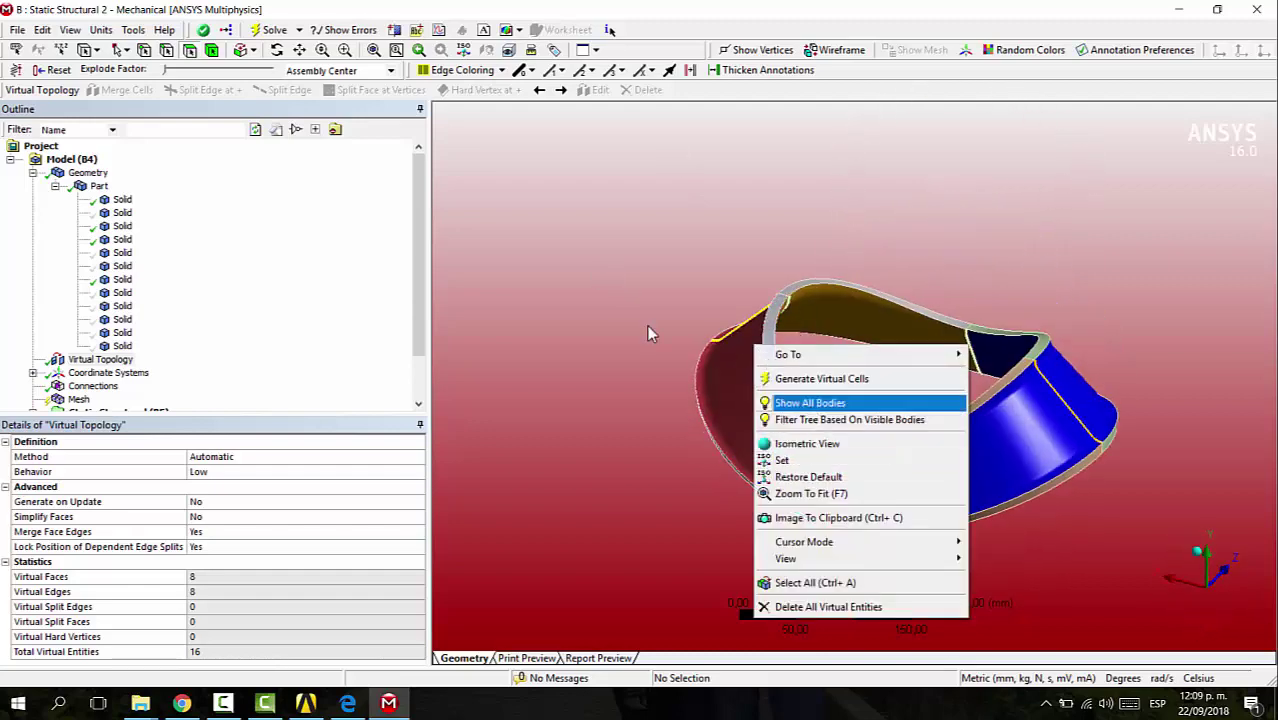
{"action": "left_click", "coordinate": [810, 403]}
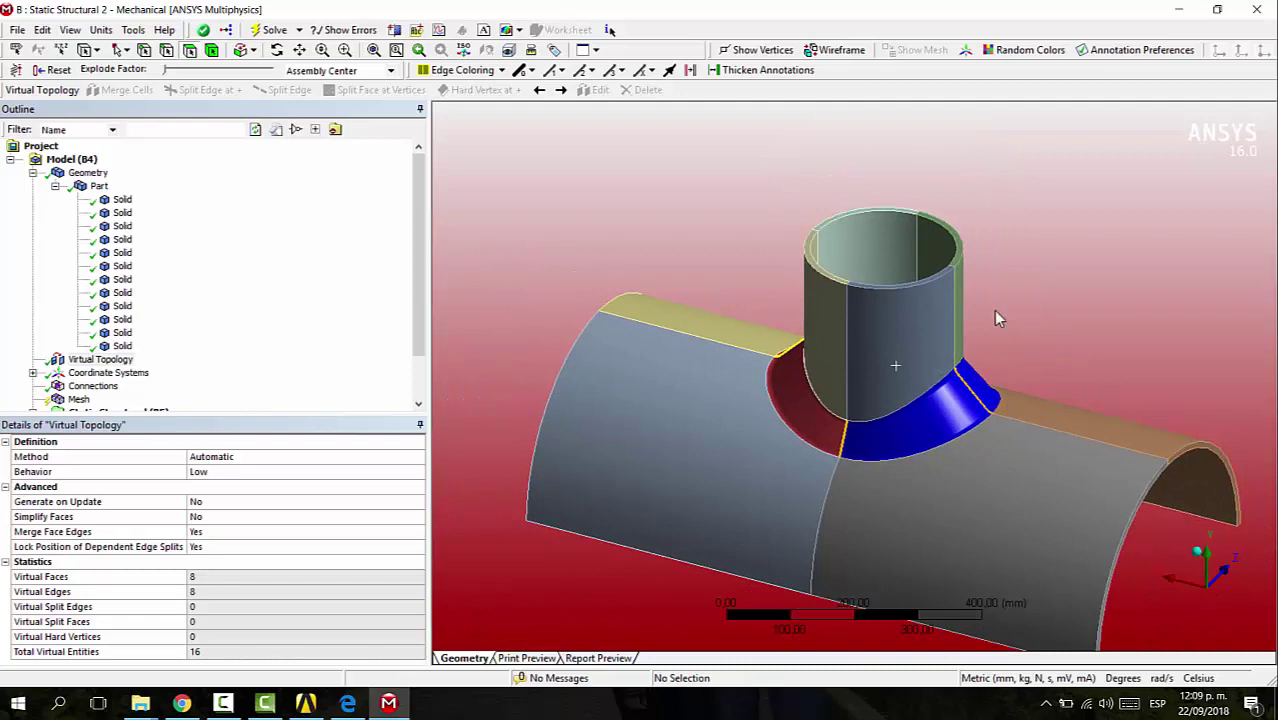
{"action": "left_click", "coordinate": [85, 187]}
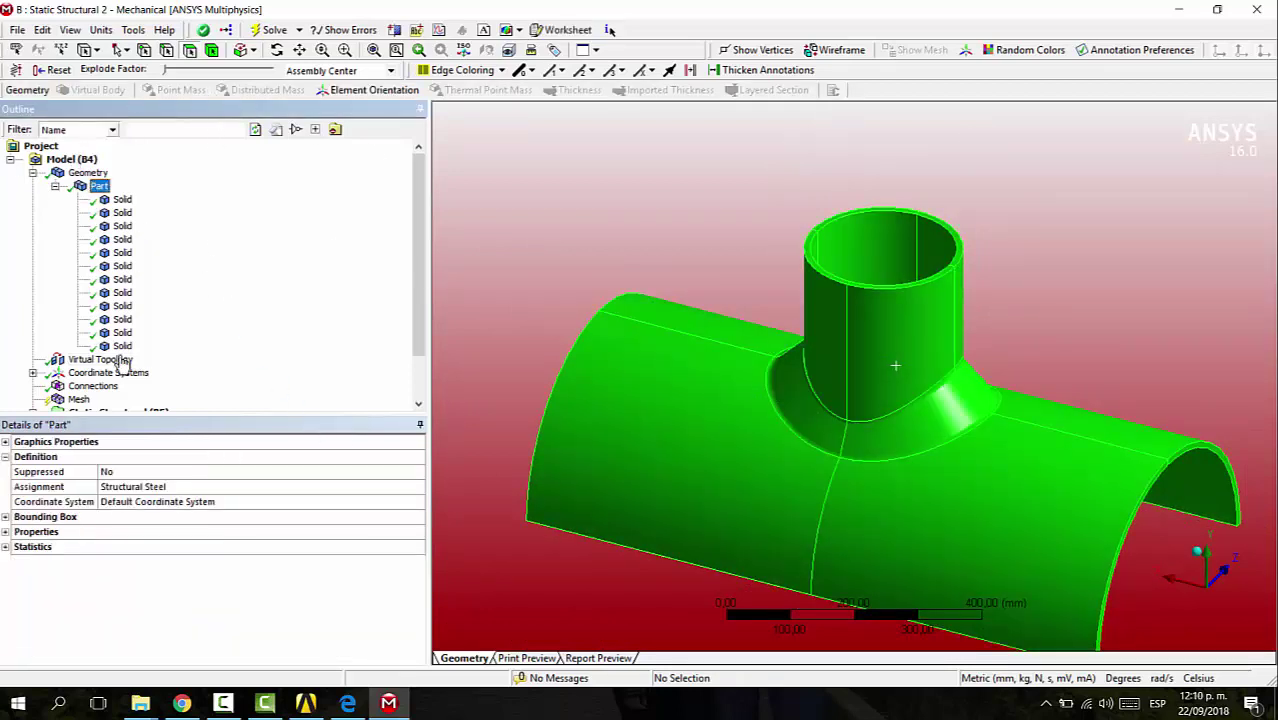
{"action": "left_click", "coordinate": [78, 399]}
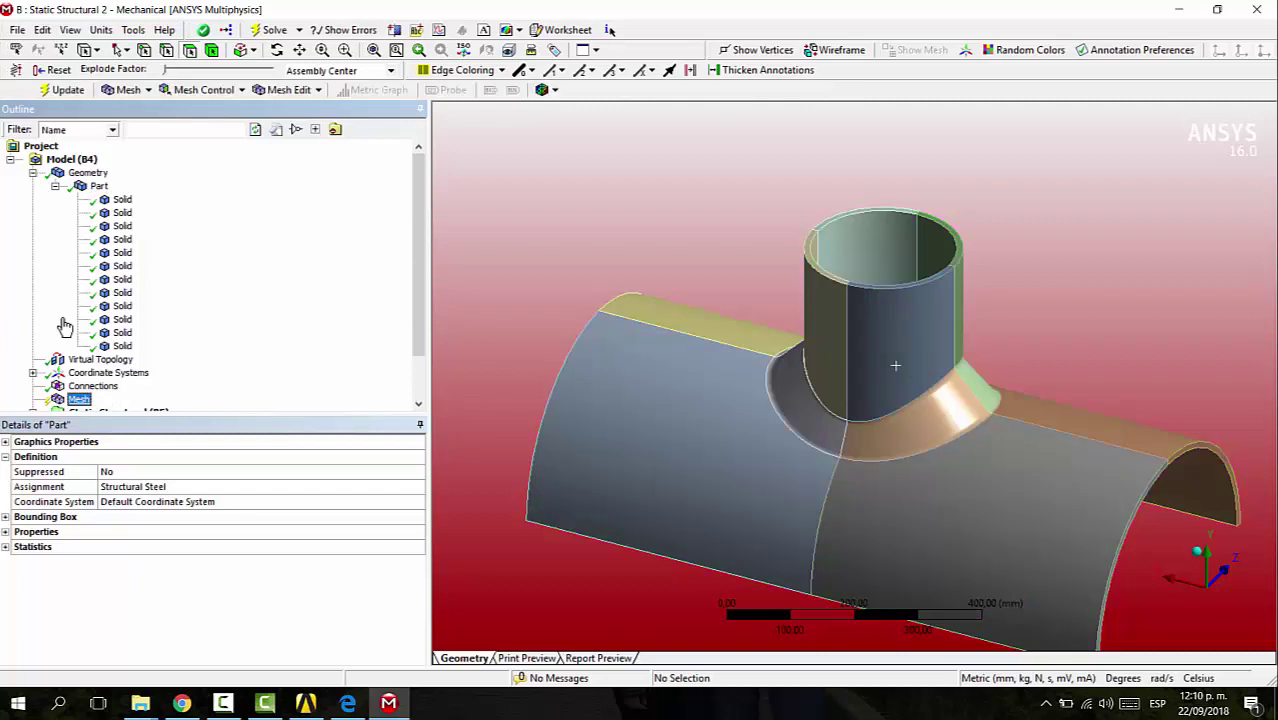
{"action": "left_click", "coordinate": [118, 200], "text": "ctrl"}
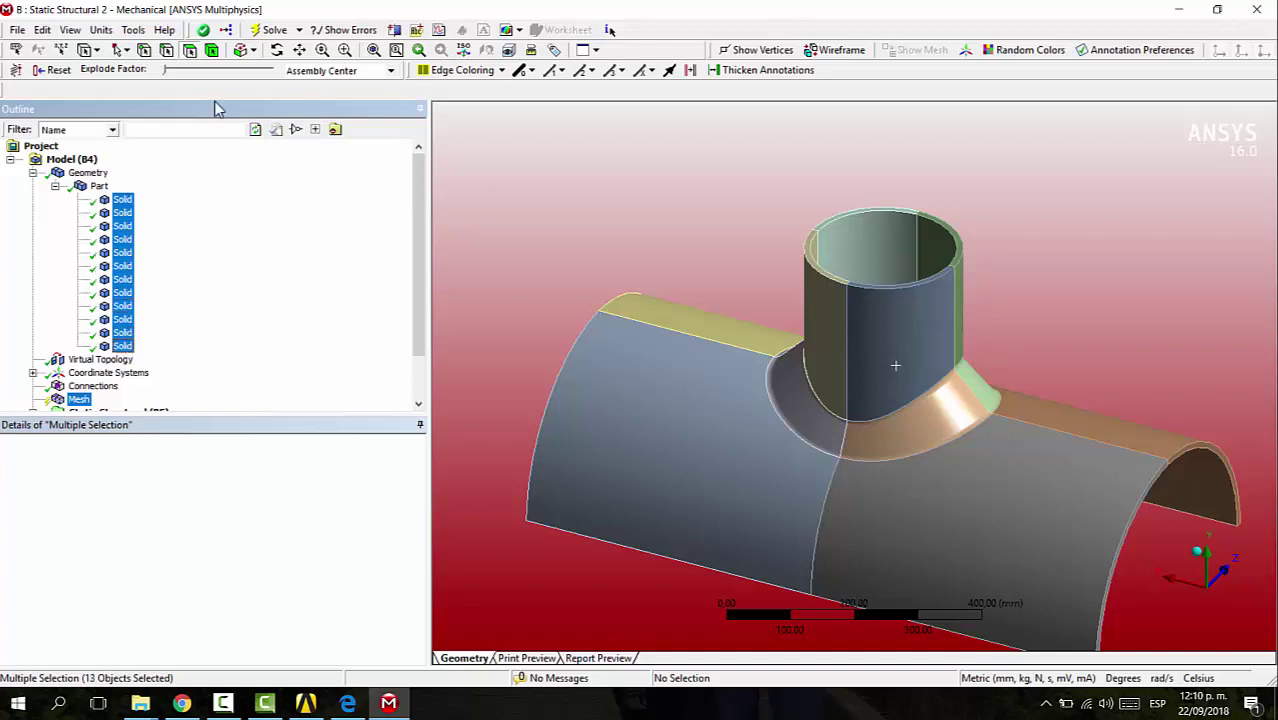
Insert a Method mesh control and scope it to all 12 solid bodies of the tee.
{"action": "left_click", "coordinate": [78, 399]}
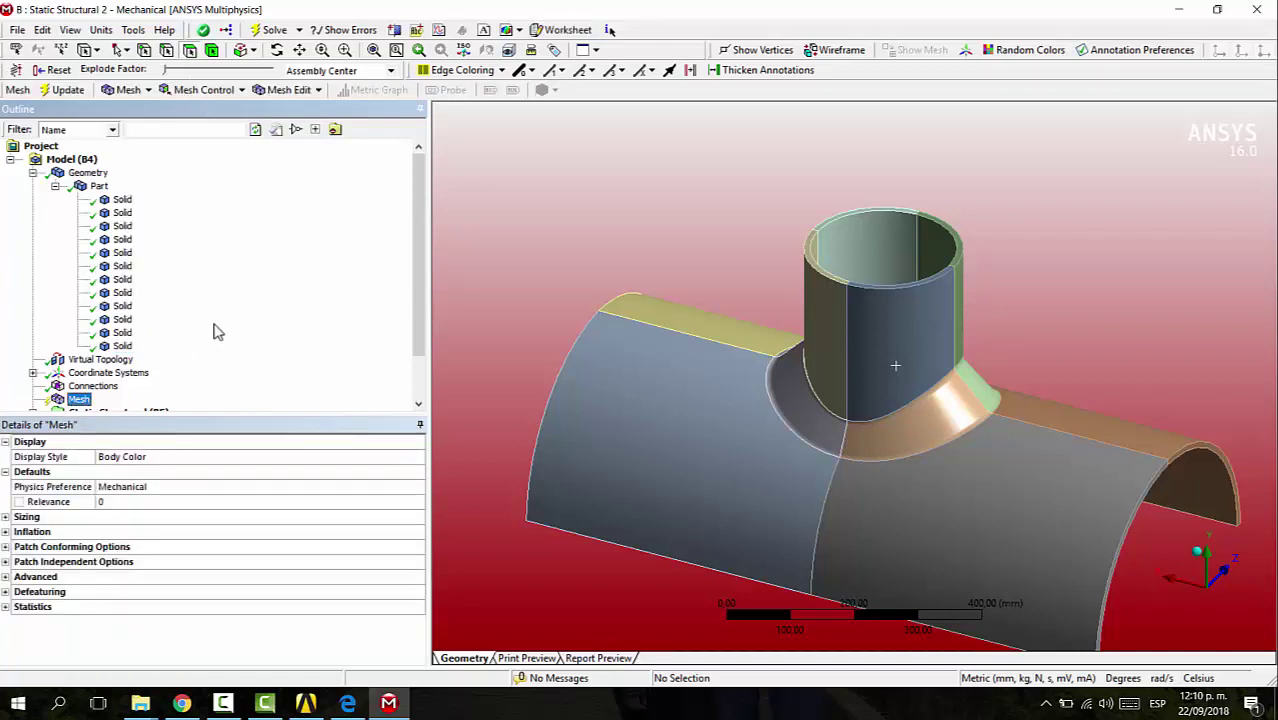
{"action": "scroll", "coordinate": [214, 328], "scroll_direction": "down", "scroll_amount": 2}
{"action": "left_click", "coordinate": [203, 90]}
{"action": "left_click", "coordinate": [200, 110]}
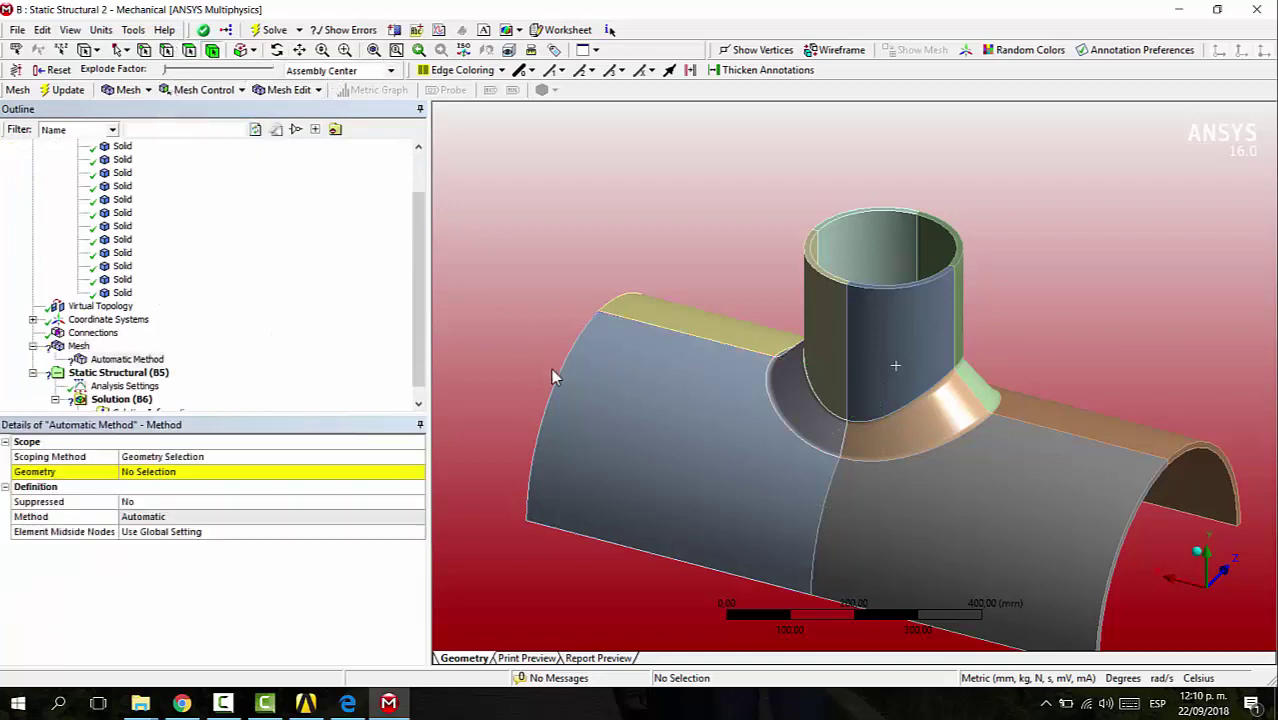
{"action": "left_click", "coordinate": [488, 334]}
{"action": "right_click", "coordinate": [606, 258]}
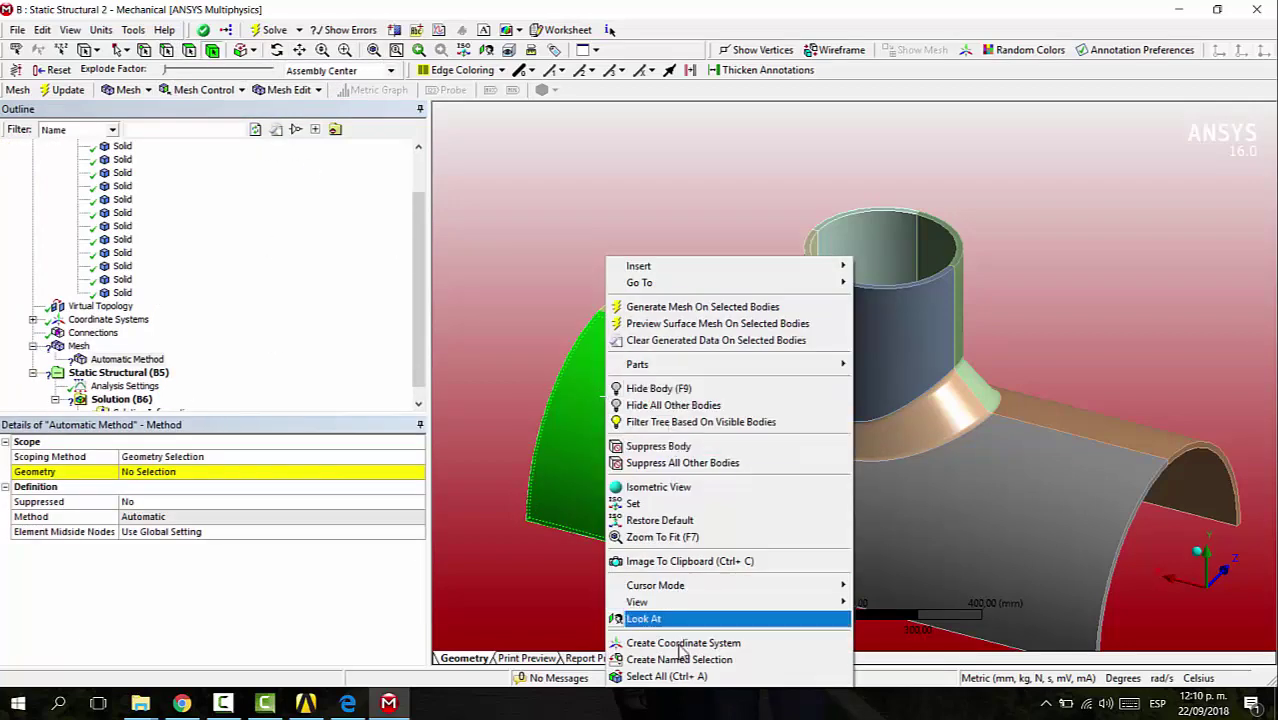
{"action": "left_click", "coordinate": [666, 676]}
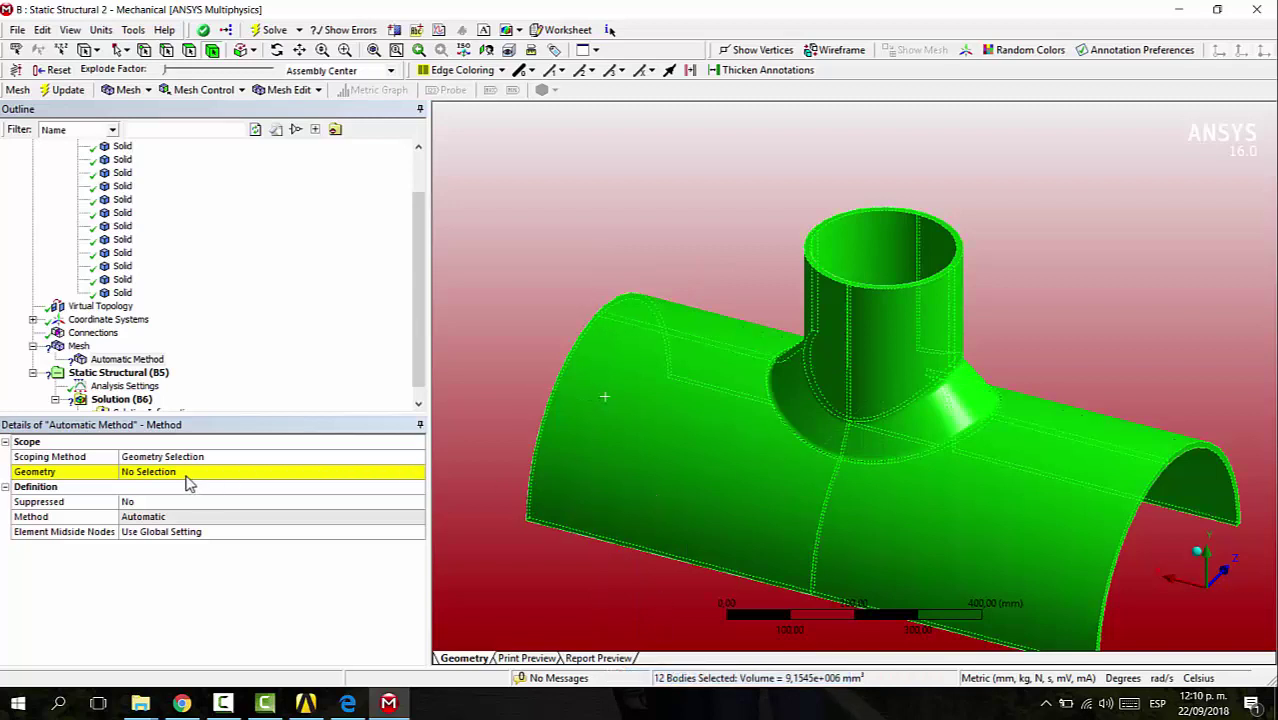
{"action": "left_click", "coordinate": [190, 476]}
{"action": "left_click", "coordinate": [162, 472]}
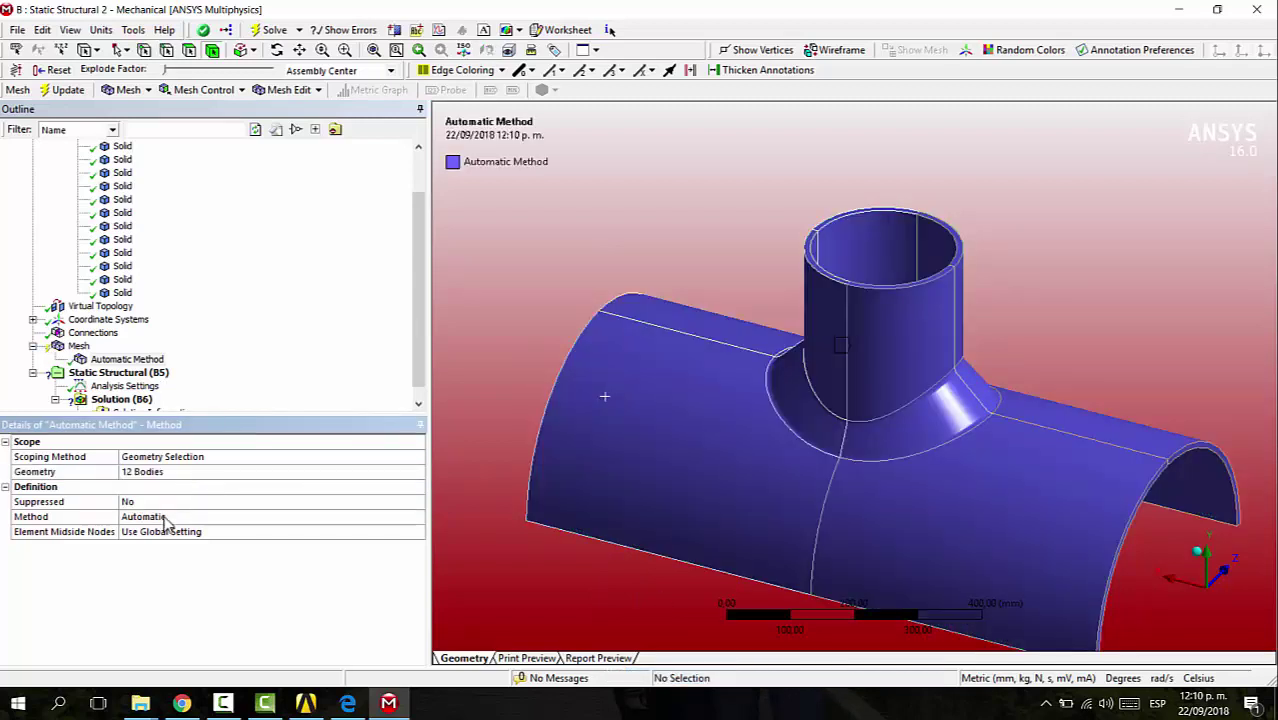
Set the mesh method for the tee's bodies to Hex Dominant.
{"action": "left_click", "coordinate": [175, 502]}
{"action": "double_click", "coordinate": [199, 516]}
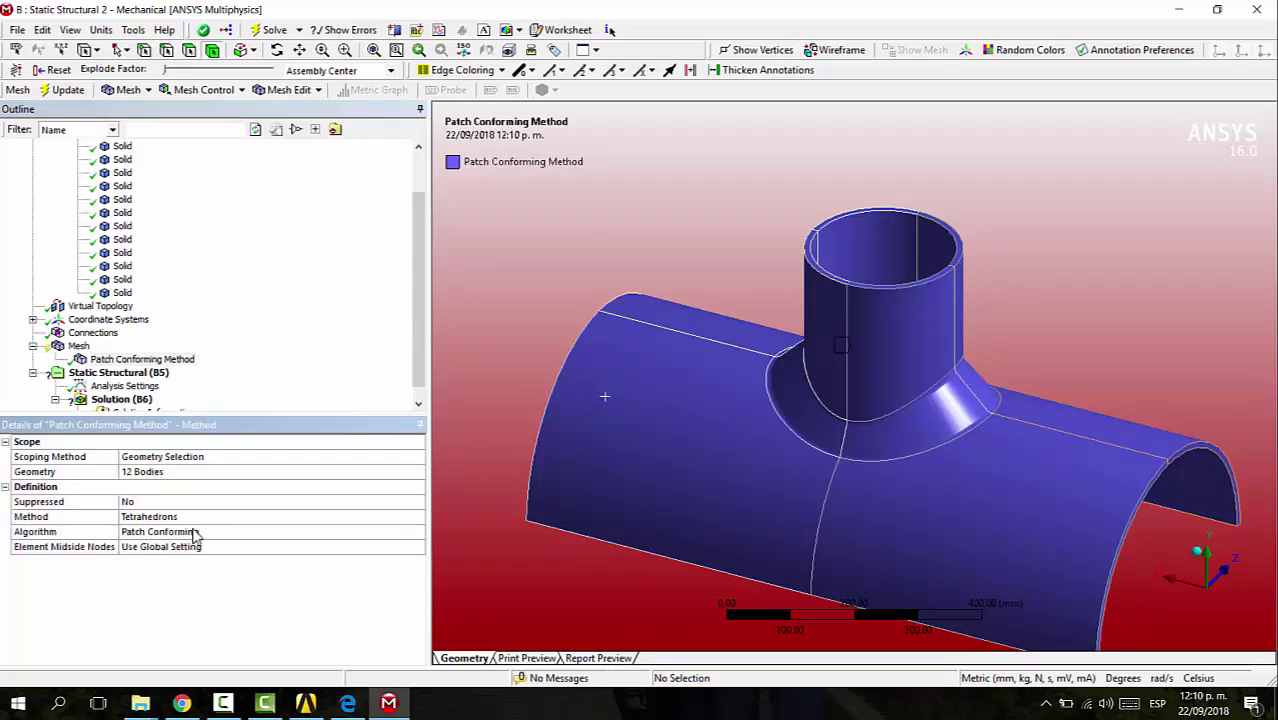
{"action": "left_click", "coordinate": [198, 518]}
{"action": "left_click", "coordinate": [416, 520]}
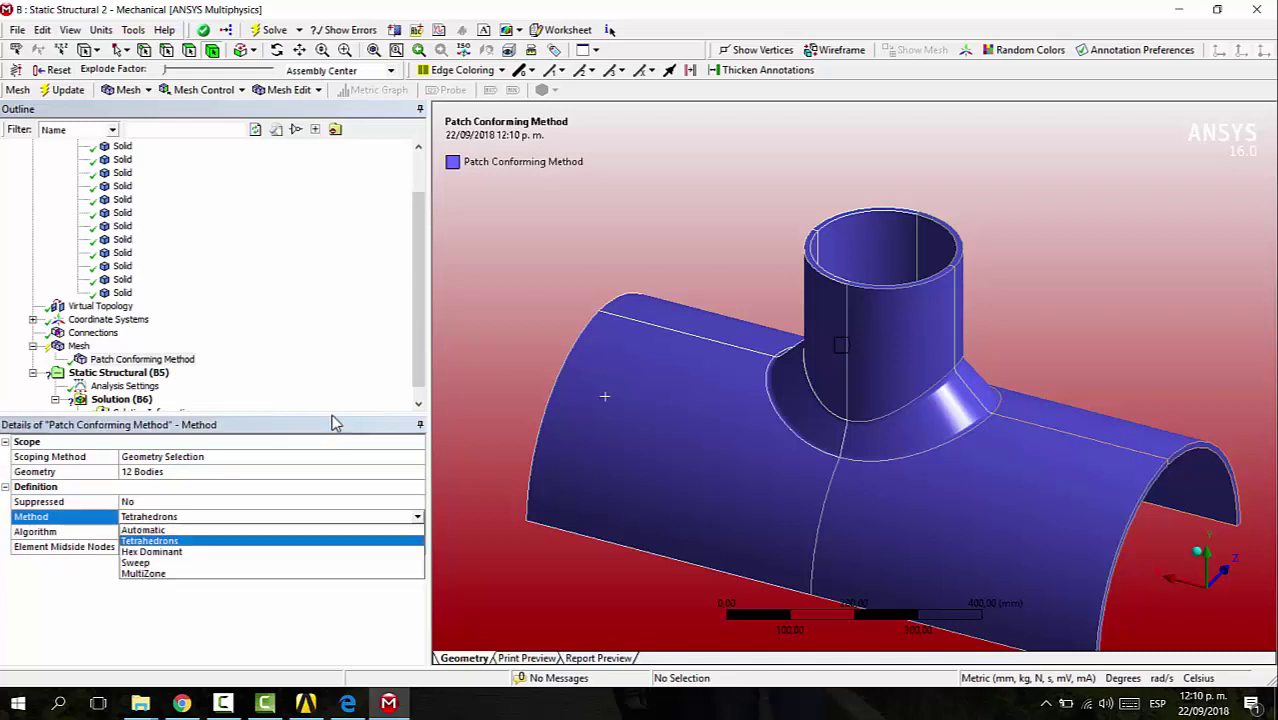
{"action": "left_click", "coordinate": [354, 554]}
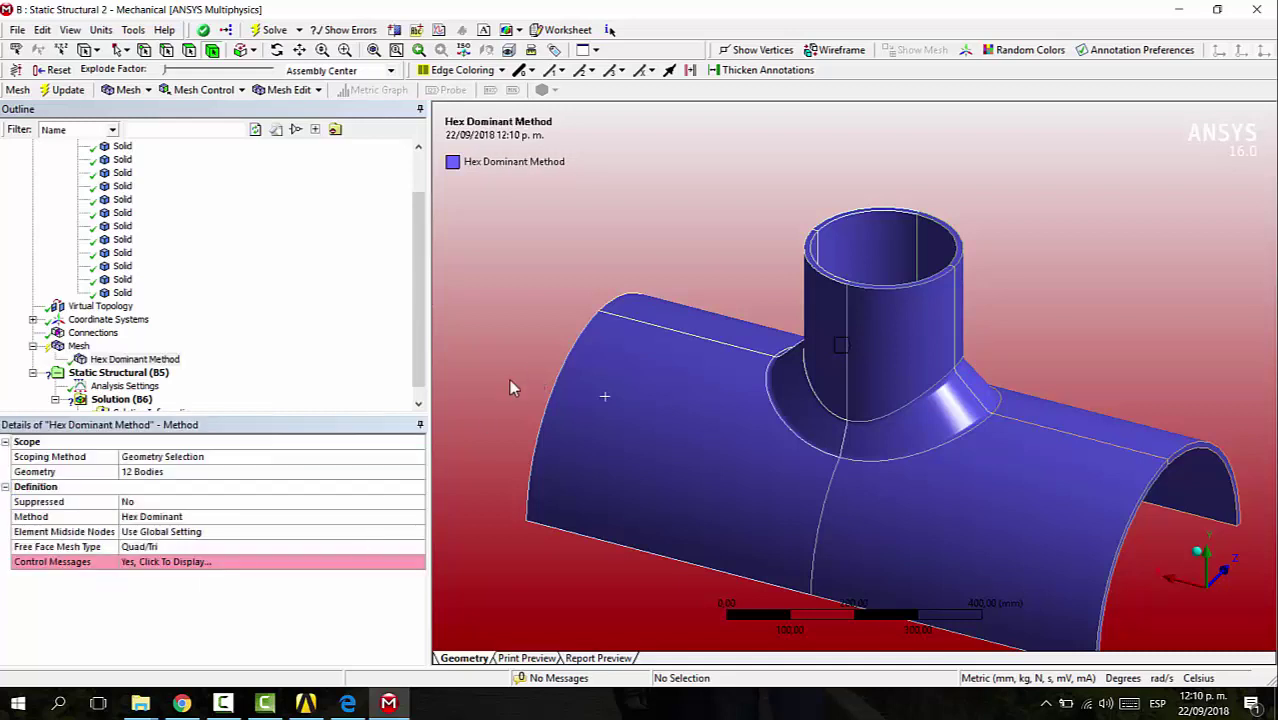
Isolate the four collar segments by hiding all other bodies of the tee.
{"action": "scroll", "coordinate": [666, 306], "scroll_direction": "down", "scroll_amount": 3}
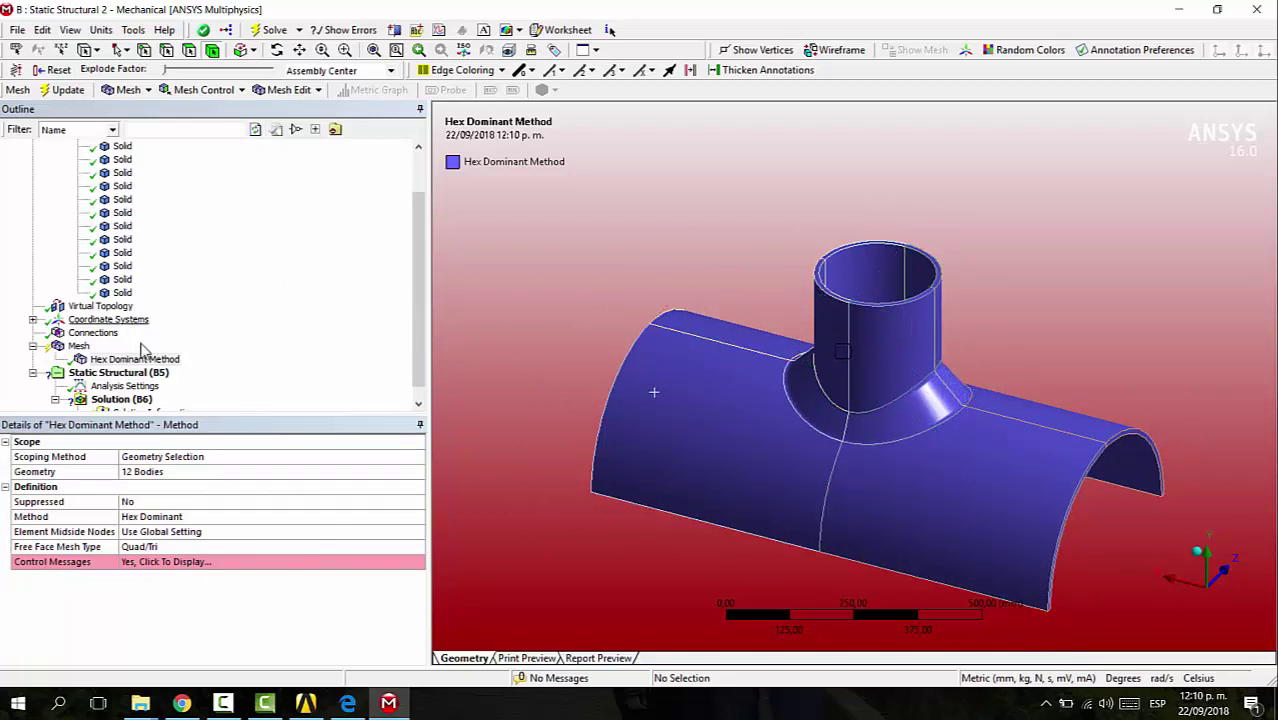
{"action": "left_click", "coordinate": [825, 420]}
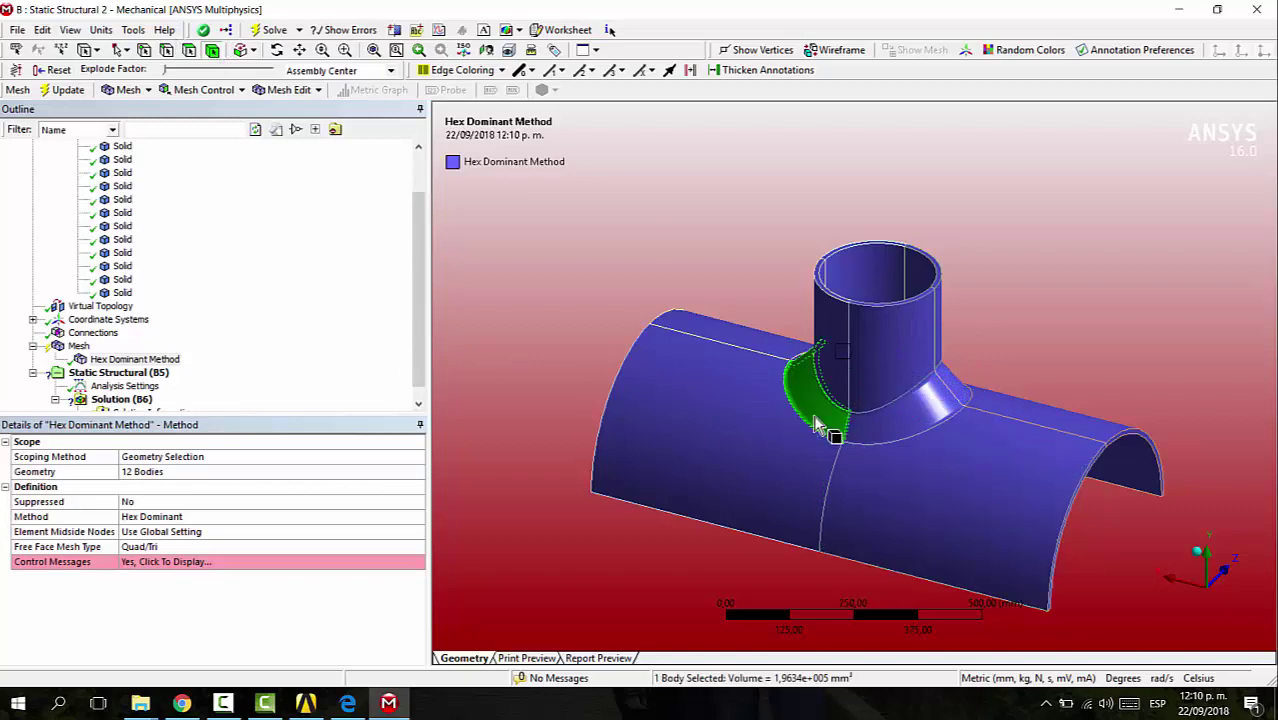
{"action": "left_click", "coordinate": [907, 417], "text": "ctrl"}
{"action": "left_click", "coordinate": [966, 390], "text": "ctrl"}
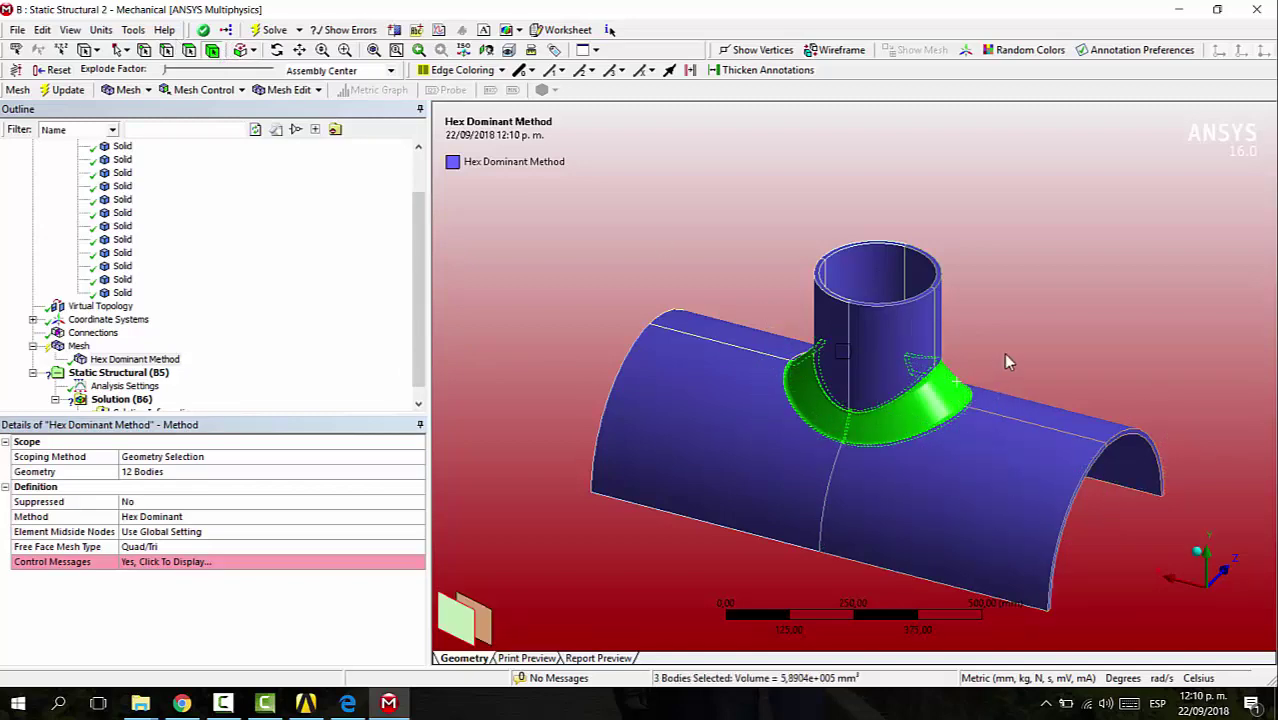
{"action": "middle_click_drag", "start_coordinate": [930, 395], "coordinate": [872, 365]}
{"action": "left_click", "coordinate": [900, 322], "text": "ctrl"}
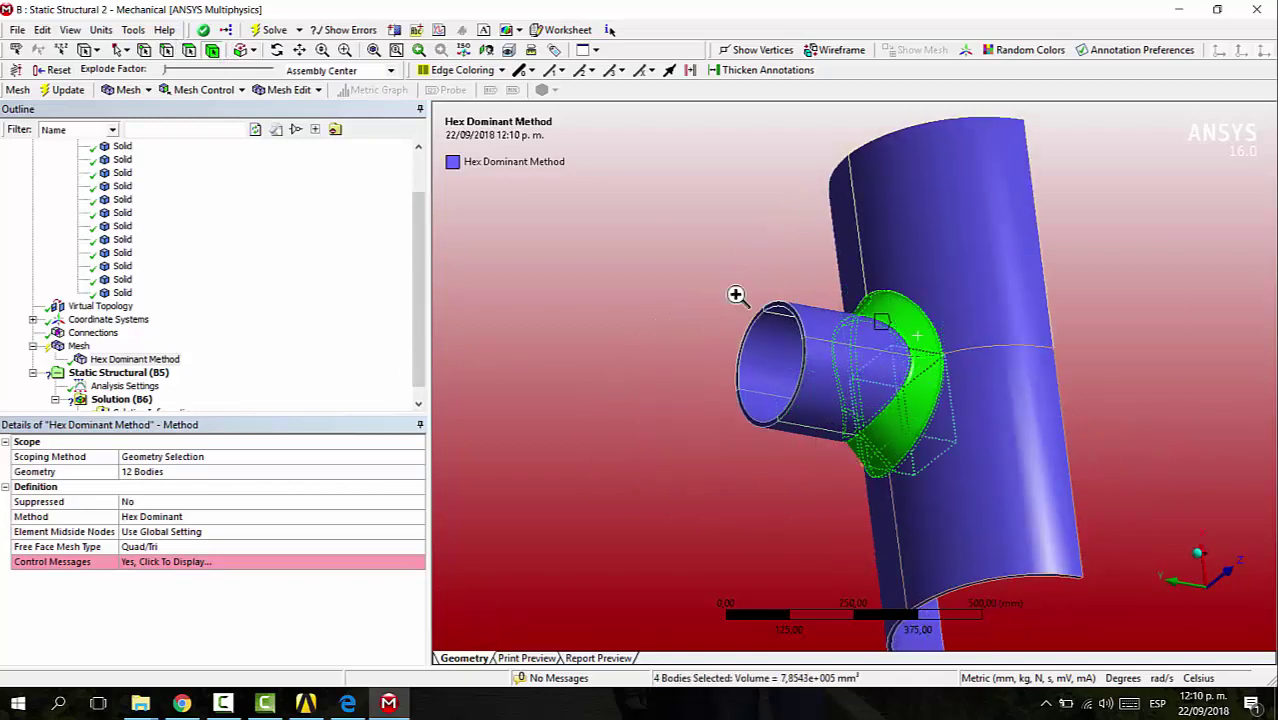
{"action": "right_click", "coordinate": [922, 385]}
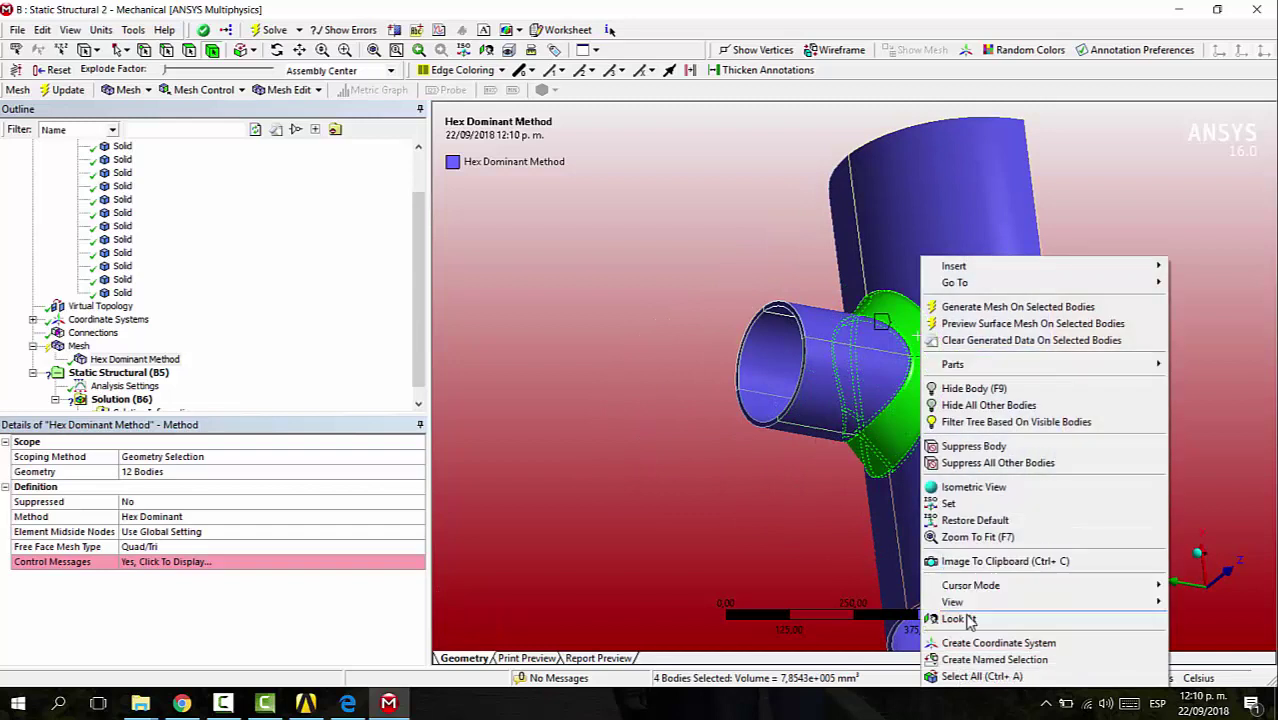
{"action": "left_click", "coordinate": [978, 405]}
{"action": "middle_click_drag", "start_coordinate": [785, 331], "coordinate": [1072, 316]}
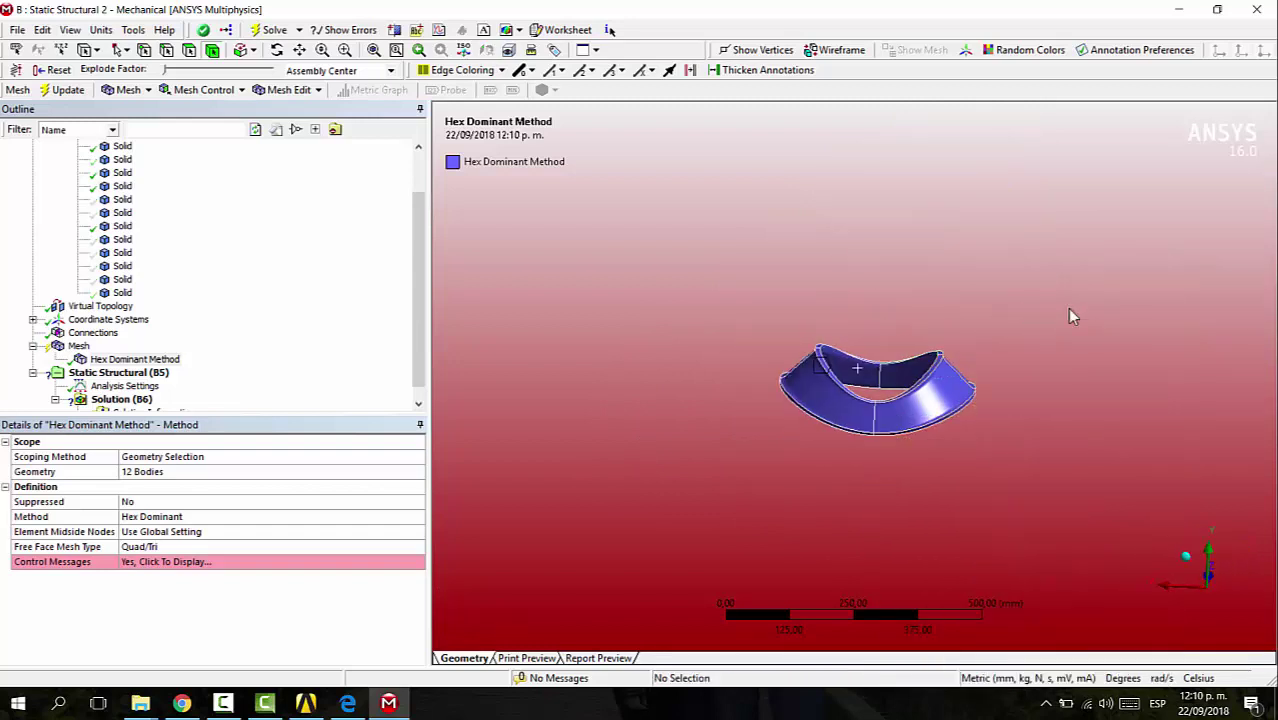
{"action": "left_click", "coordinate": [100, 305]}
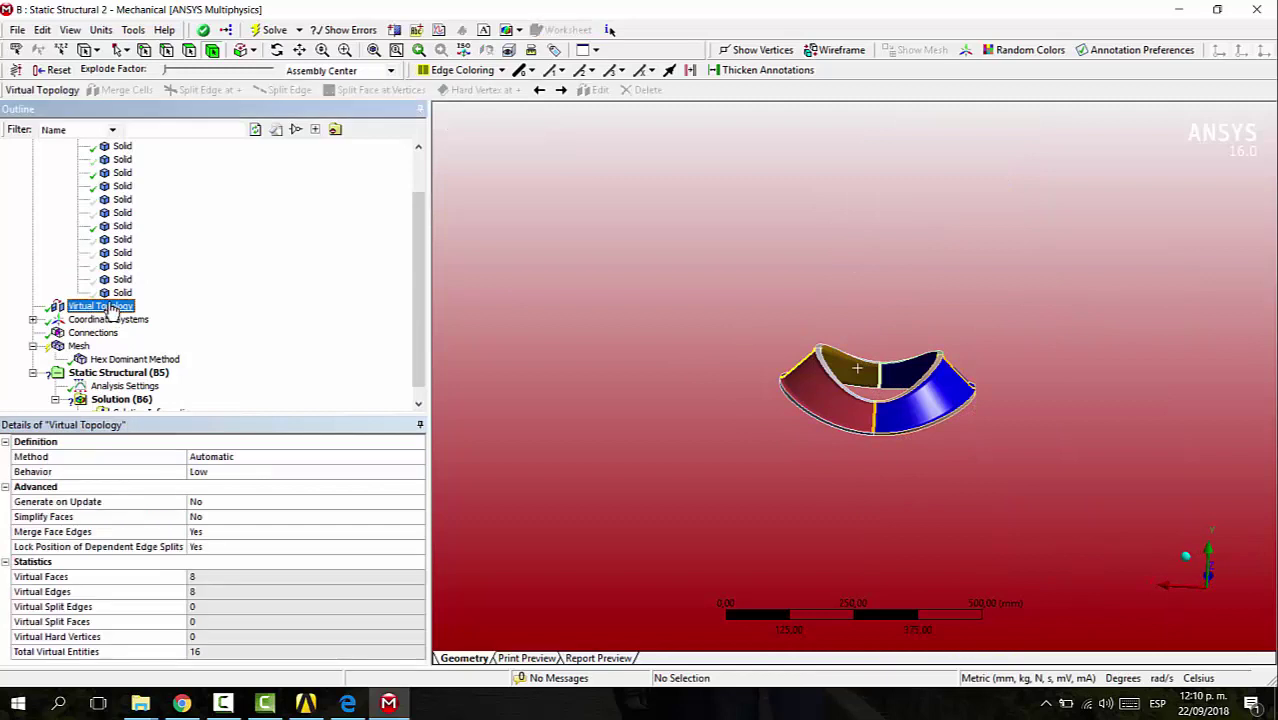
{"action": "scroll", "coordinate": [115, 290], "scroll_direction": "up", "scroll_amount": 2}
{"action": "scroll", "coordinate": [120, 278], "scroll_direction": "down", "scroll_amount": 2}
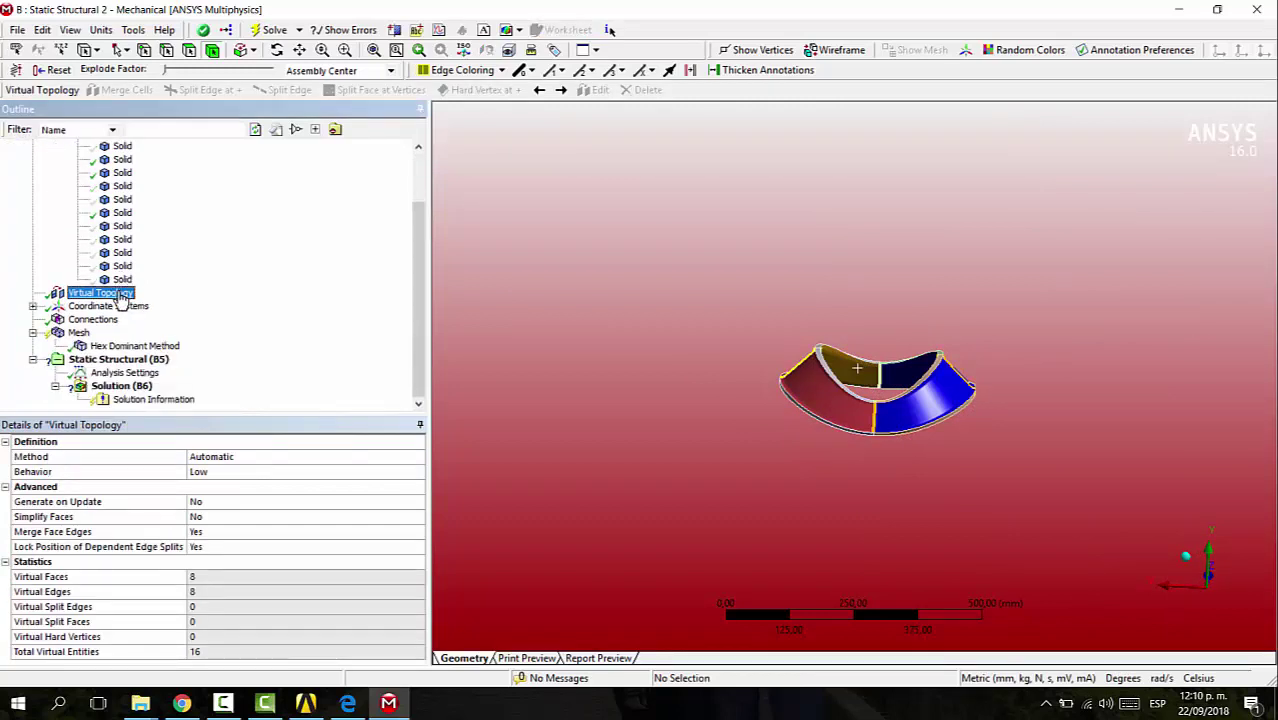
Insert a Sizing control under the mesh.
{"action": "left_click", "coordinate": [79, 334]}
{"action": "left_click", "coordinate": [193, 90]}
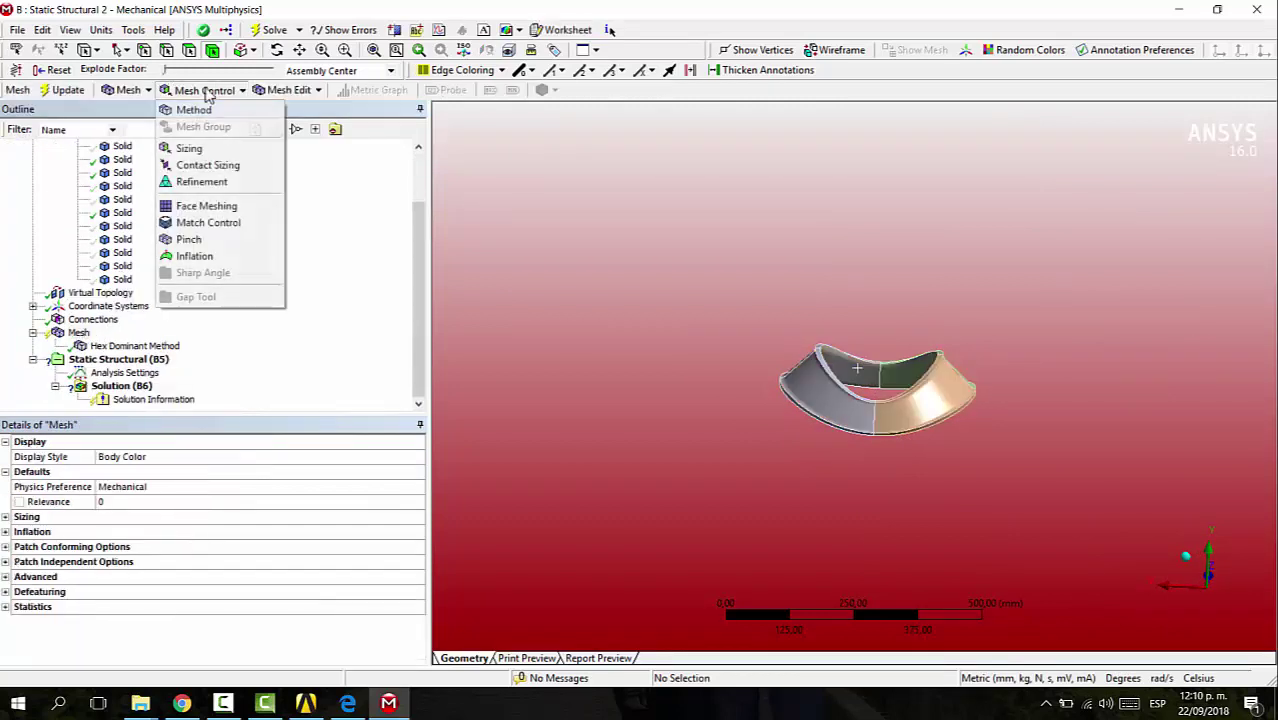
{"action": "left_click", "coordinate": [190, 150]}
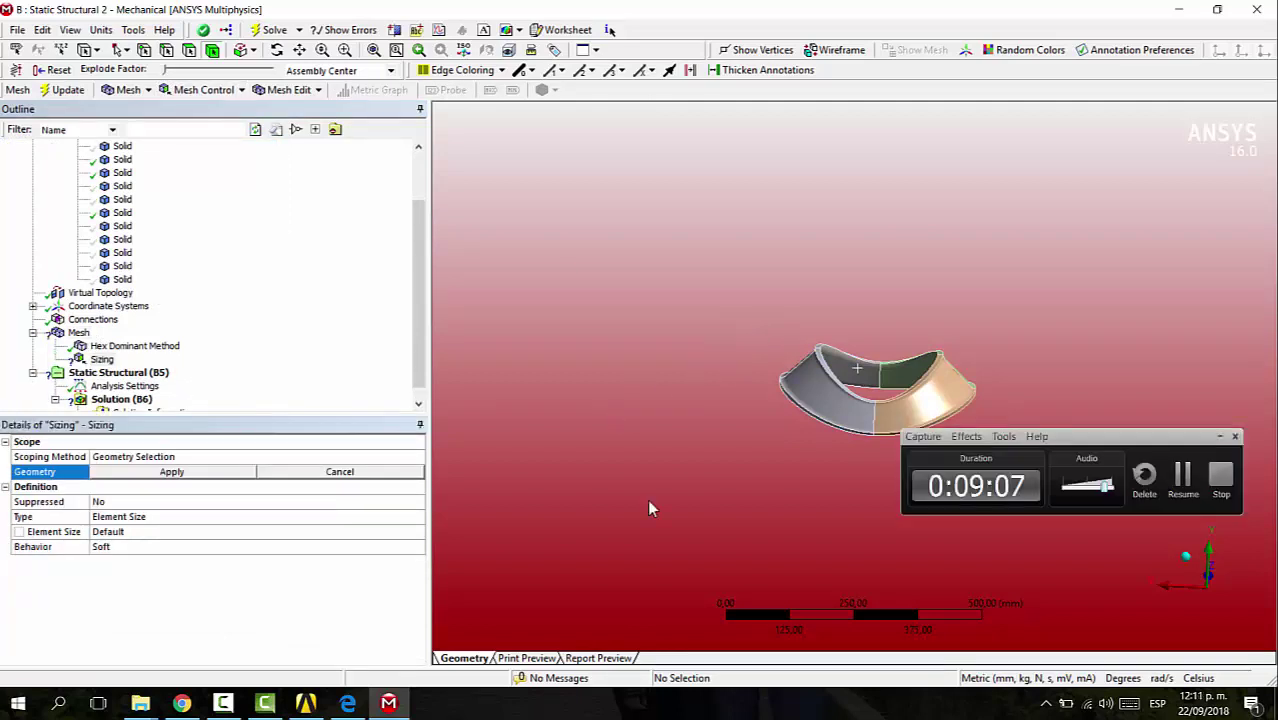
Select the inner and outer curved edges of all four segments around the collar's upper rim for the sizing.
{"action": "mouse_move", "coordinate": [732, 368]}
{"action": "middle_mouse_down"}
{"action": "mouse_move", "coordinate": [686, 386]}
{"action": "mouse_move", "coordinate": [687, 398]}
{"action": "middle_mouse_up"}
{"action": "right_click_drag", "start_coordinate": [777, 309], "coordinate": [943, 422]}
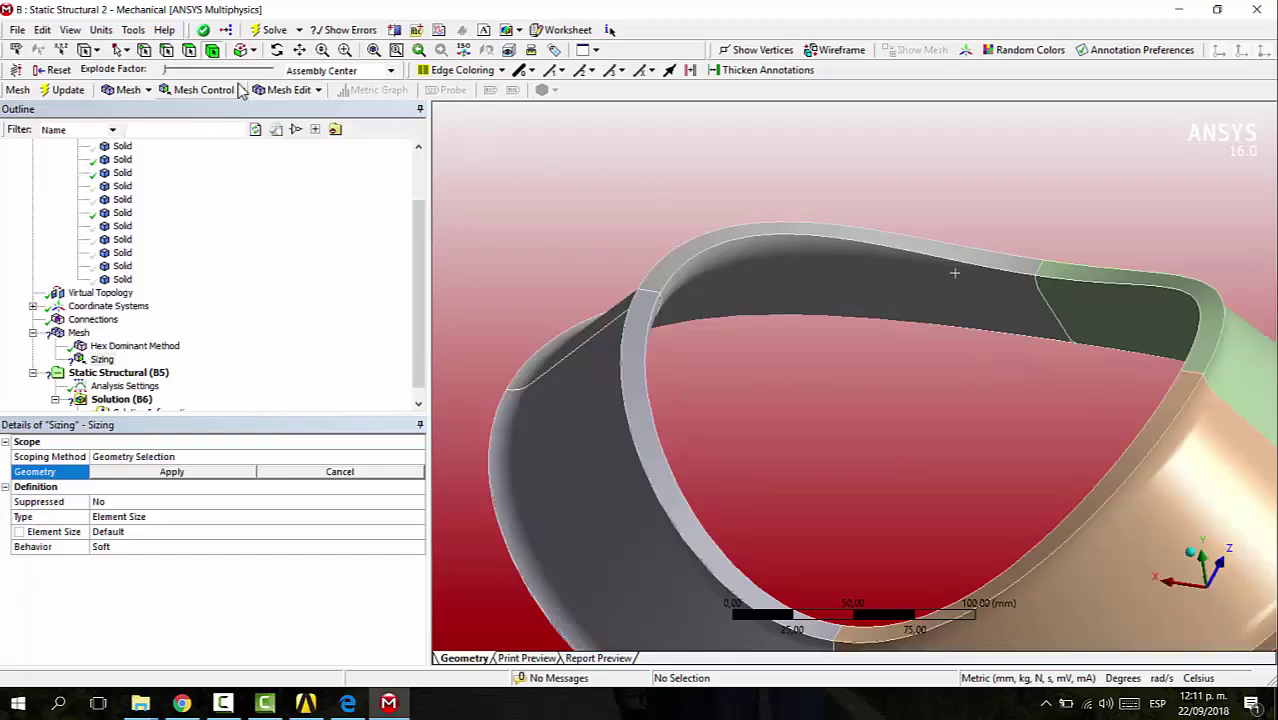
{"action": "left_click", "coordinate": [756, 229]}
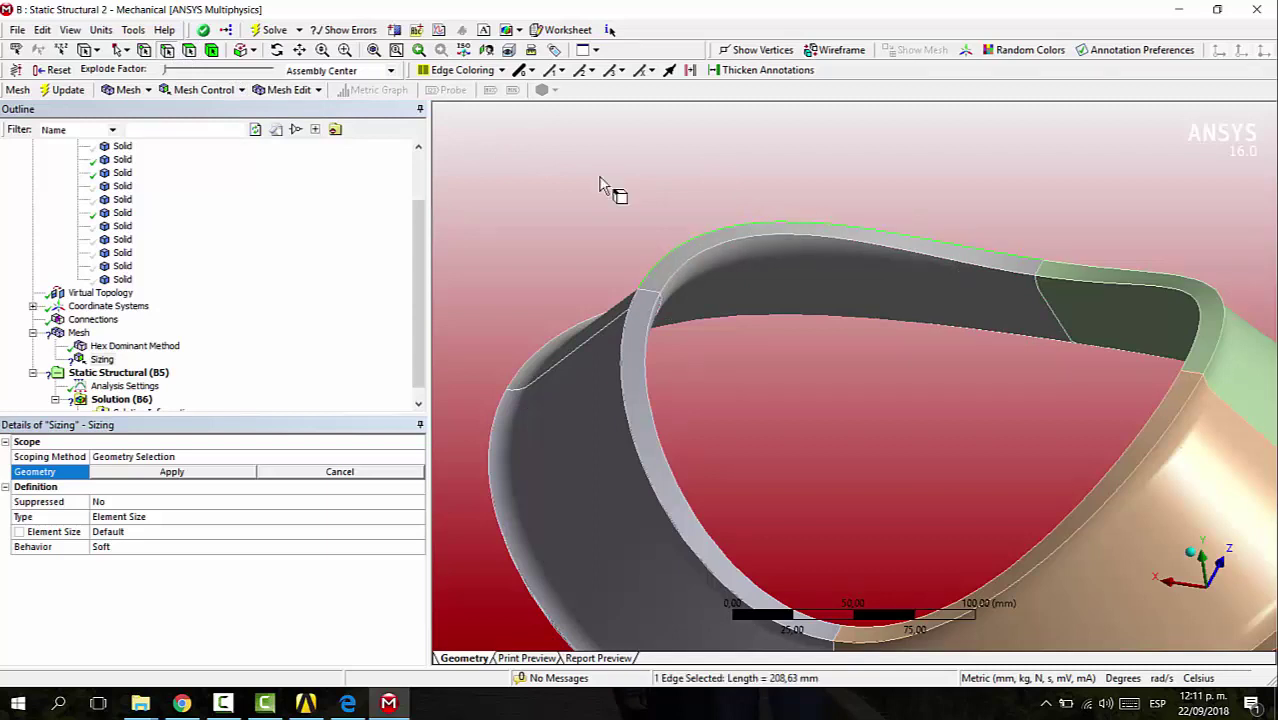
{"action": "left_click", "coordinate": [636, 383], "text": "ctrl"}
{"action": "left_click", "coordinate": [646, 351], "text": "ctrl"}
{"action": "left_click", "coordinate": [1056, 292], "text": "ctrl"}
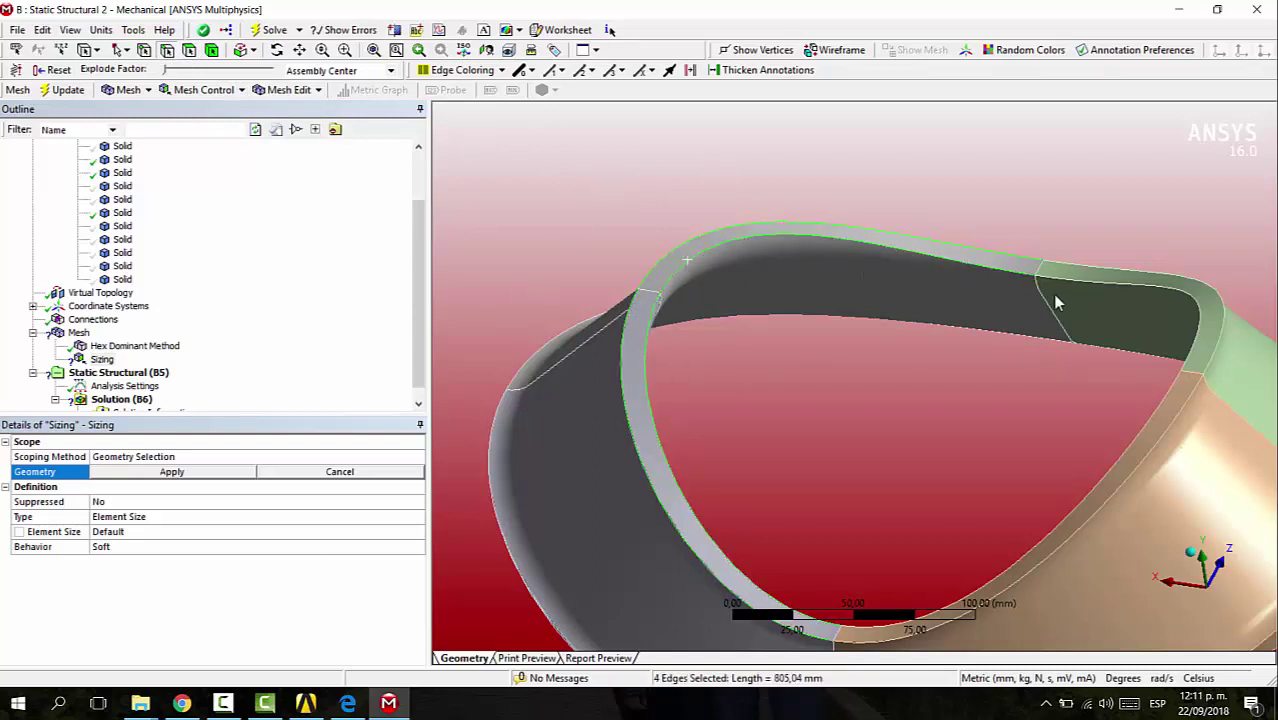
{"action": "left_click", "coordinate": [866, 233], "text": "ctrl"}
{"action": "middle_click_drag", "start_coordinate": [866, 233], "coordinate": [1175, 388]}
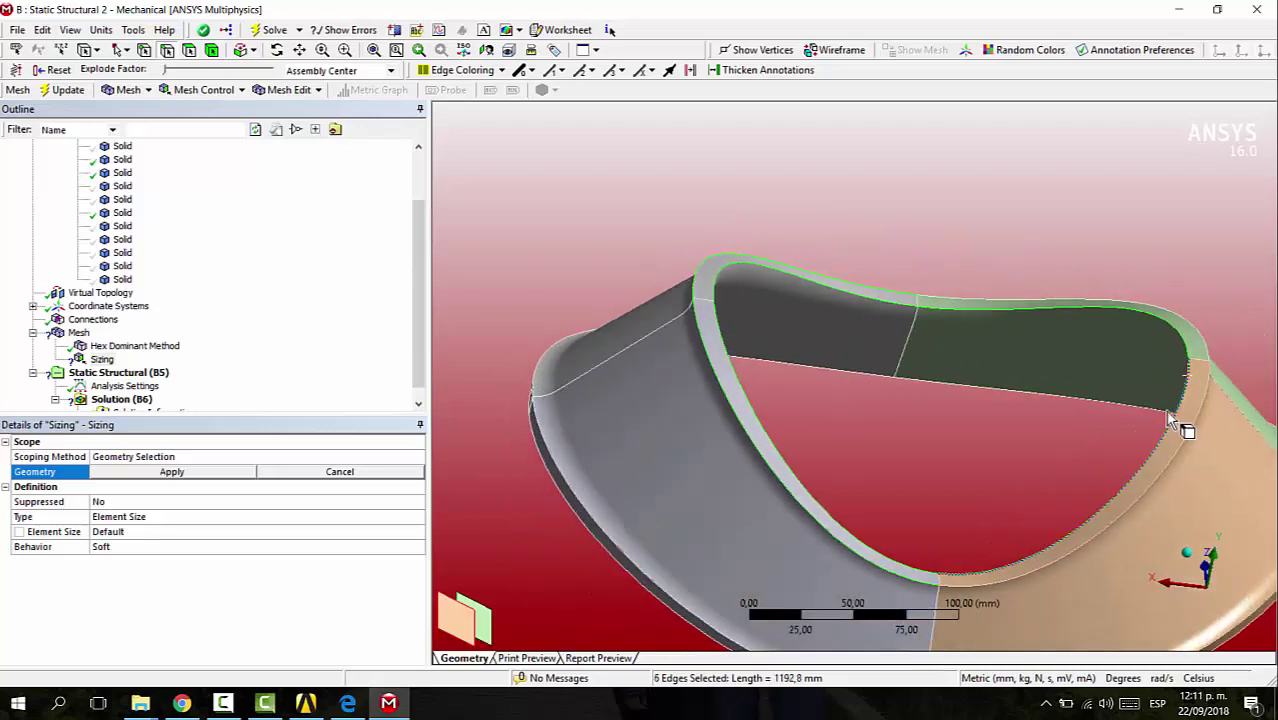
{"action": "mouse_move", "coordinate": [701, 450]}
{"action": "middle_mouse_down"}
{"action": "mouse_move", "coordinate": [933, 505]}
{"action": "mouse_move", "coordinate": [845, 528]}
{"action": "mouse_move", "coordinate": [694, 463]}
{"action": "middle_mouse_up"}
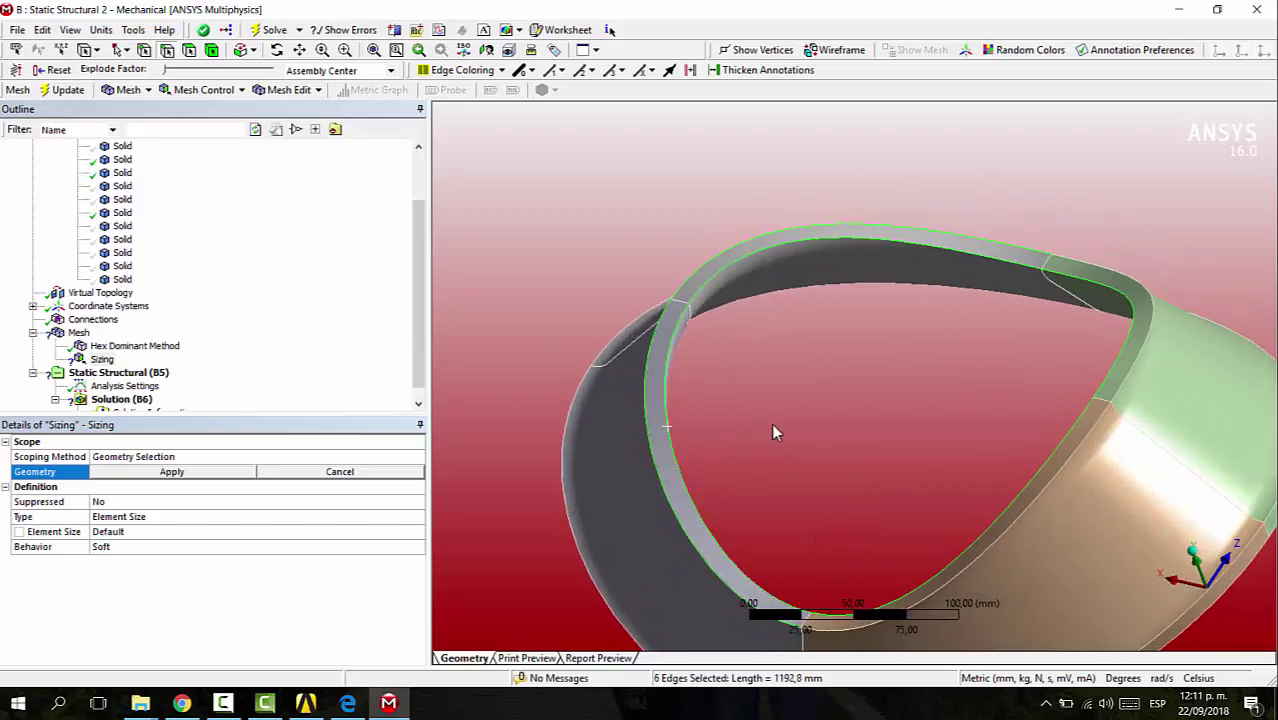
{"action": "middle_click_drag", "start_coordinate": [773, 432], "coordinate": [1140, 440]}
{"action": "left_click", "coordinate": [1222, 430], "text": "ctrl"}
{"action": "left_click", "coordinate": [1175, 380], "text": "ctrl"}
Add the inner and outer curved edges around the collar's lower rim and assign all 16 edges to the sizing.
{"action": "middle_click_drag", "start_coordinate": [1018, 440], "coordinate": [877, 251]}
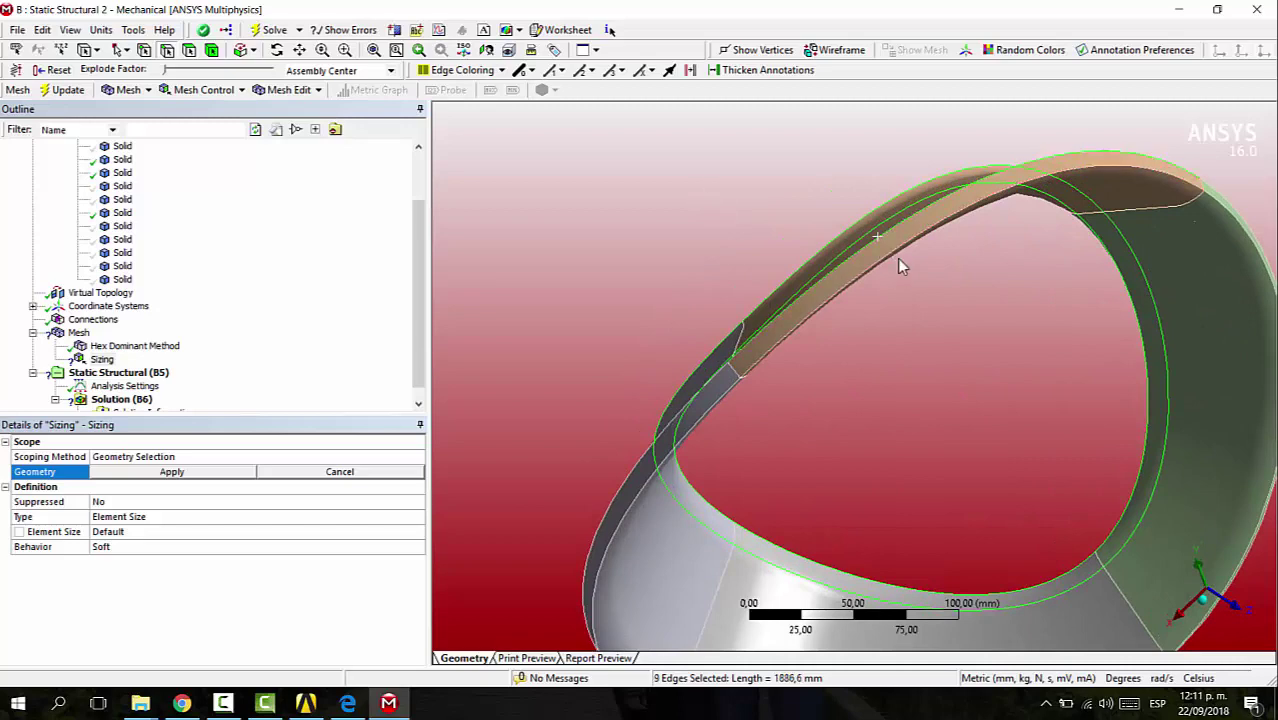
{"action": "left_click", "coordinate": [896, 256], "text": "ctrl"}
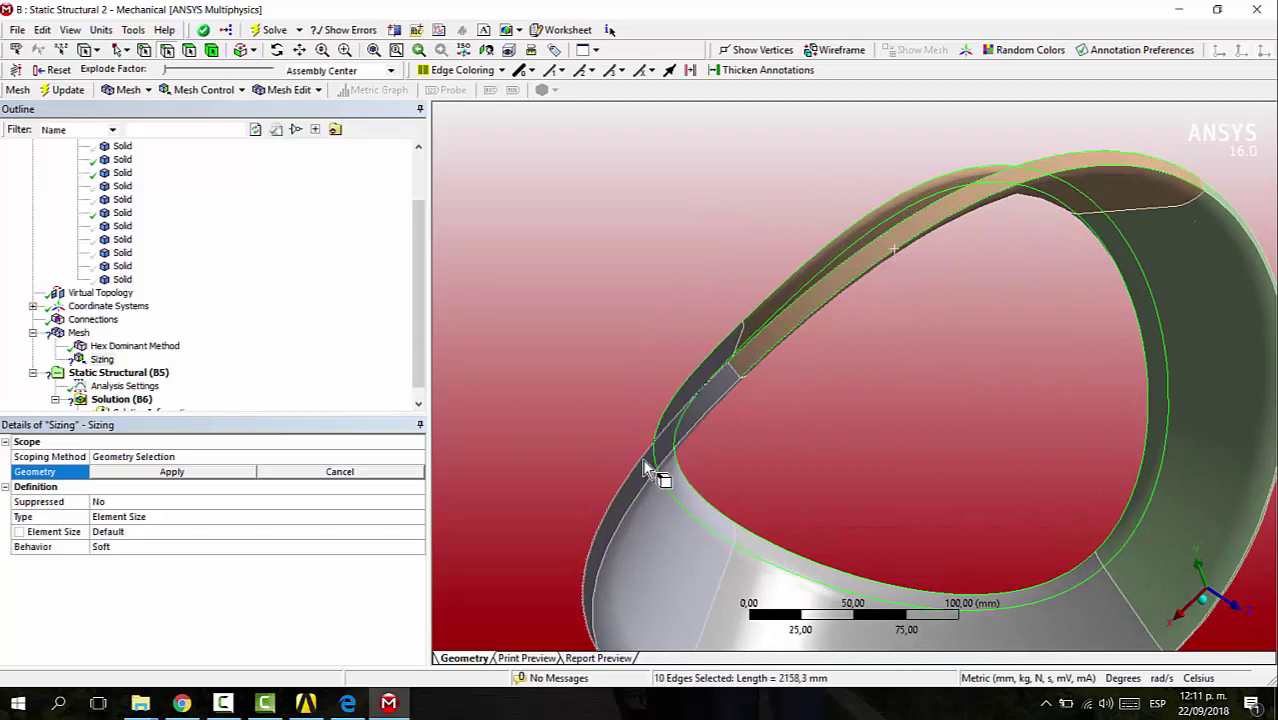
{"action": "middle_click_drag", "start_coordinate": [766, 462], "coordinate": [793, 308]}
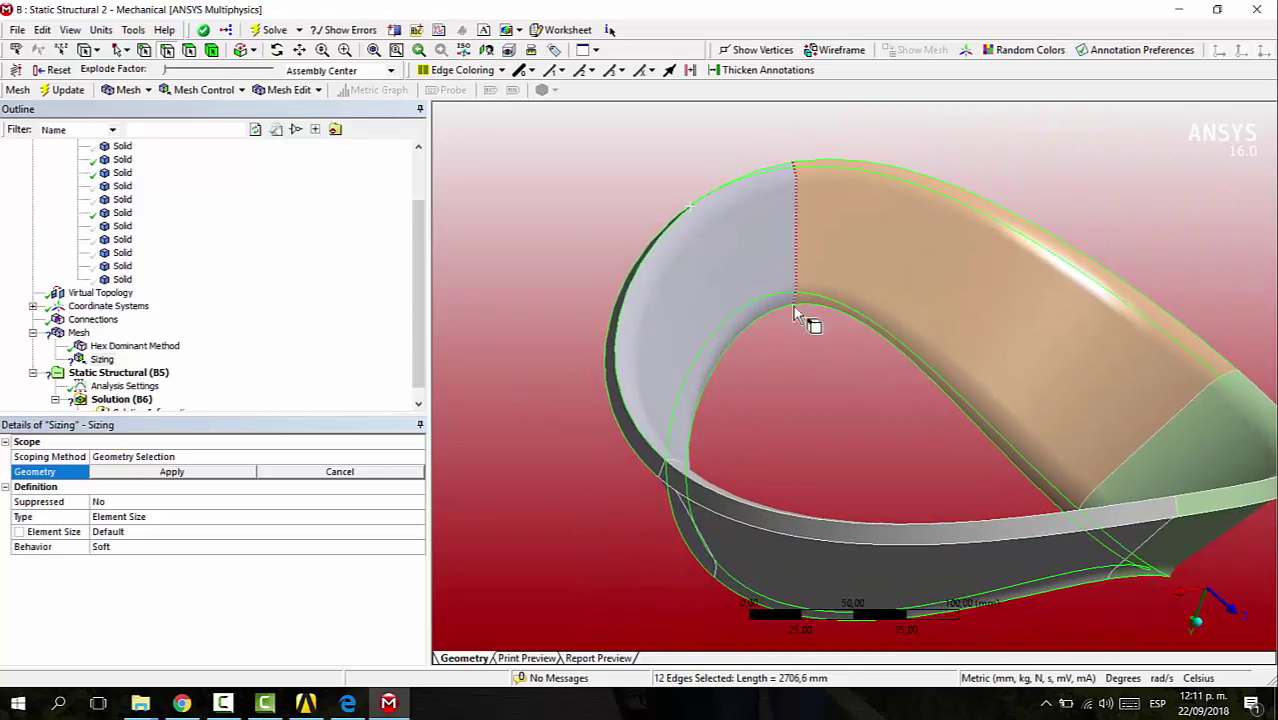
{"action": "left_click", "coordinate": [800, 522], "text": "ctrl"}
{"action": "left_click", "coordinate": [806, 538], "text": "ctrl"}
{"action": "middle_click_drag", "start_coordinate": [1021, 399], "coordinate": [880, 458]}
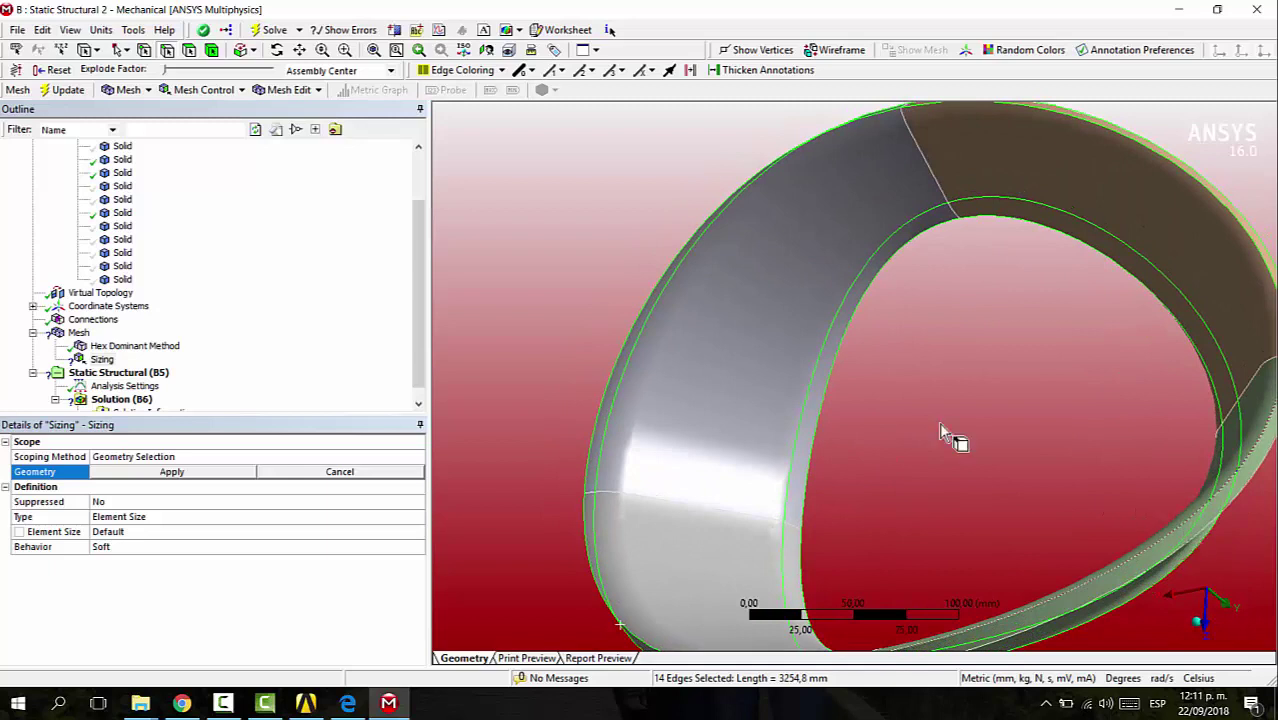
{"action": "left_click", "coordinate": [1182, 546], "text": "ctrl"}
{"action": "middle_click_drag", "start_coordinate": [875, 391], "coordinate": [1135, 491]}
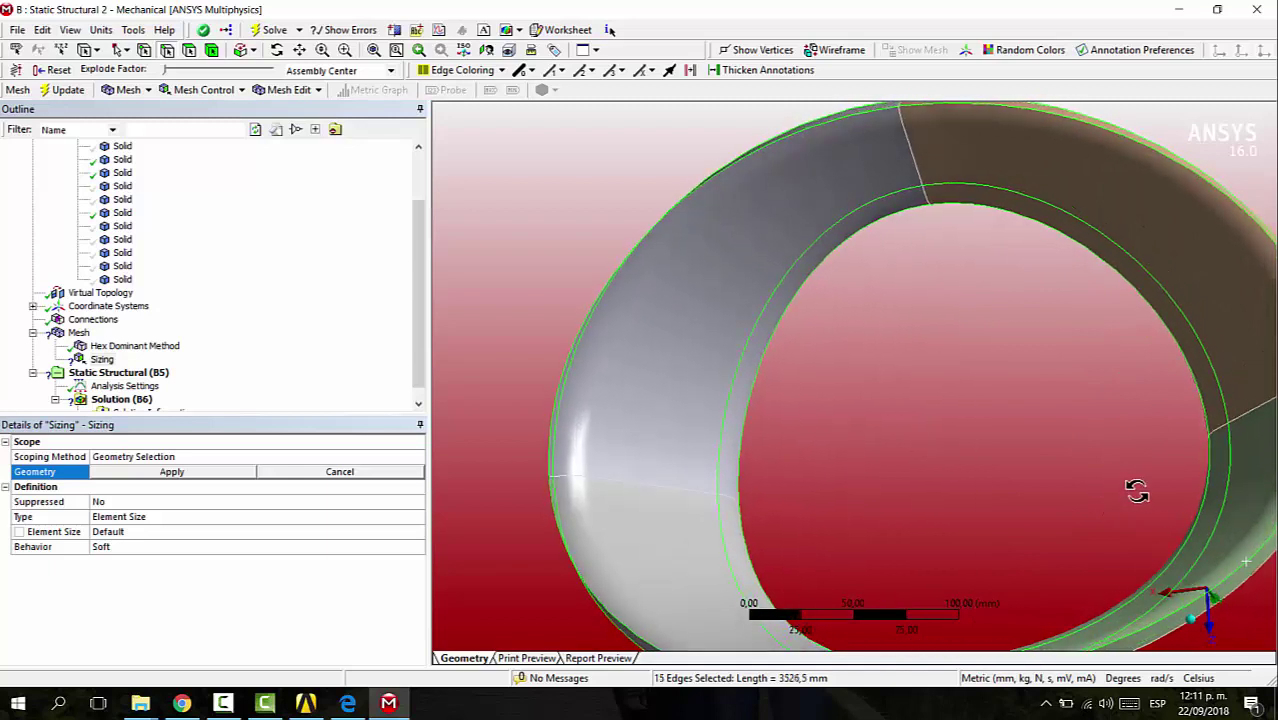
{"action": "left_click", "coordinate": [1262, 578], "text": "ctrl"}
{"action": "middle_click_drag", "start_coordinate": [1198, 418], "coordinate": [943, 345]}
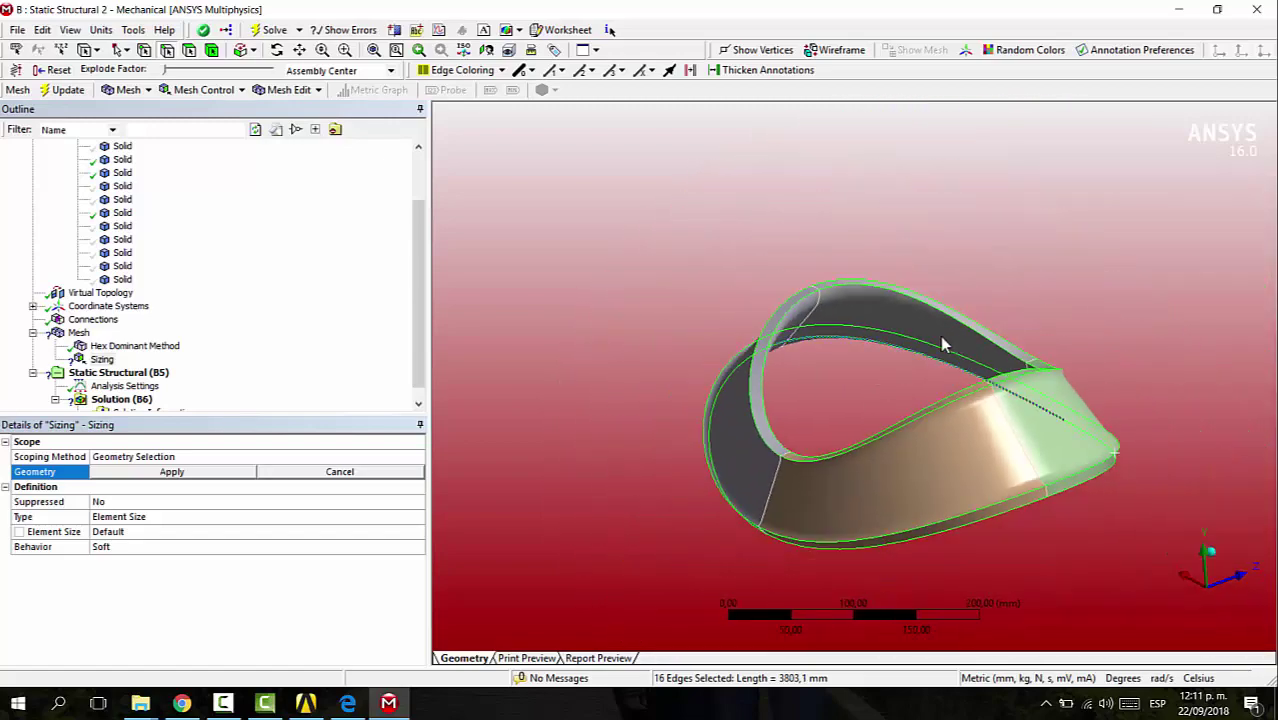
{"action": "left_click", "coordinate": [172, 472]}
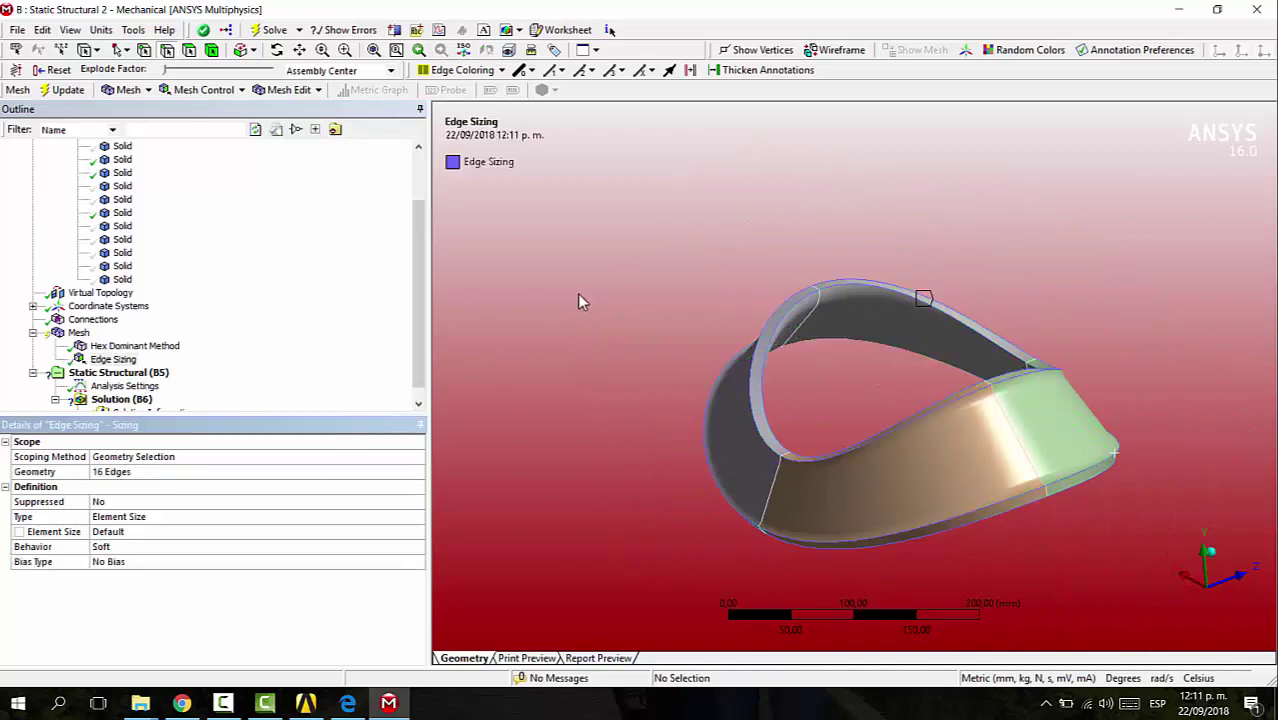
Set the type of the collar's edge sizing to Number of Divisions.
{"action": "left_click", "coordinate": [141, 516]}
{"action": "left_click", "coordinate": [419, 522]}
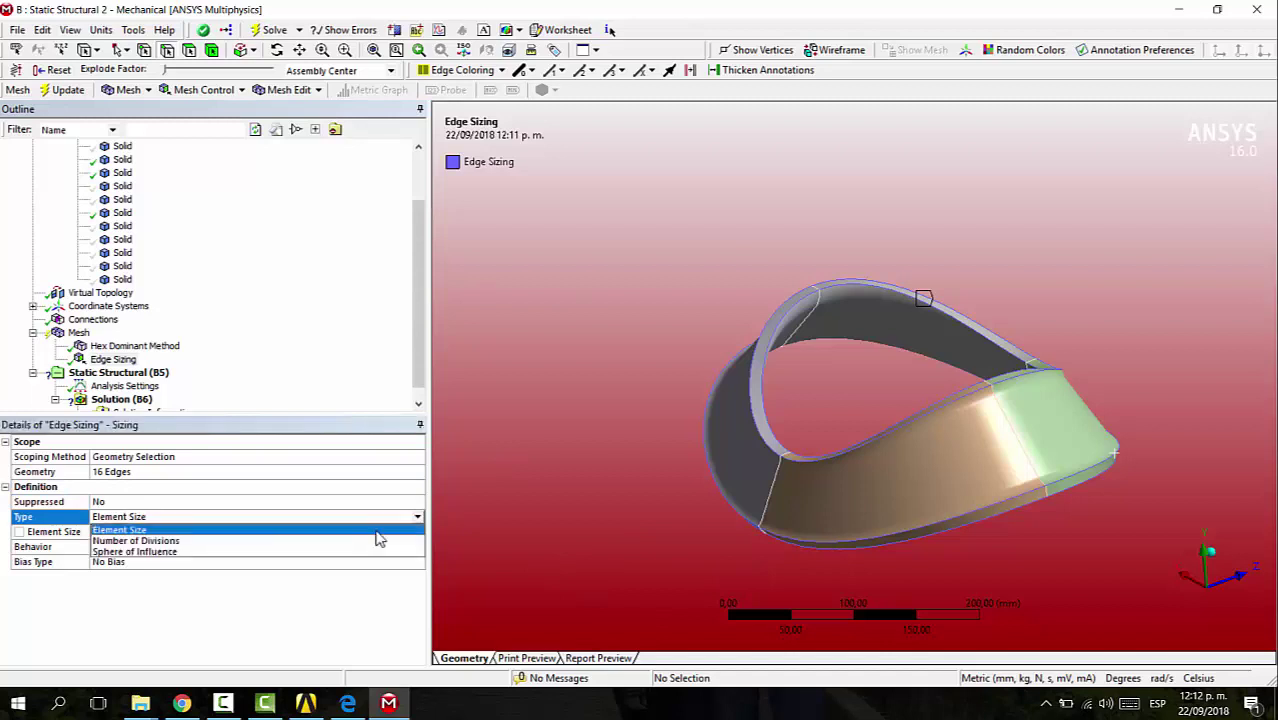
{"action": "left_click", "coordinate": [180, 542]}
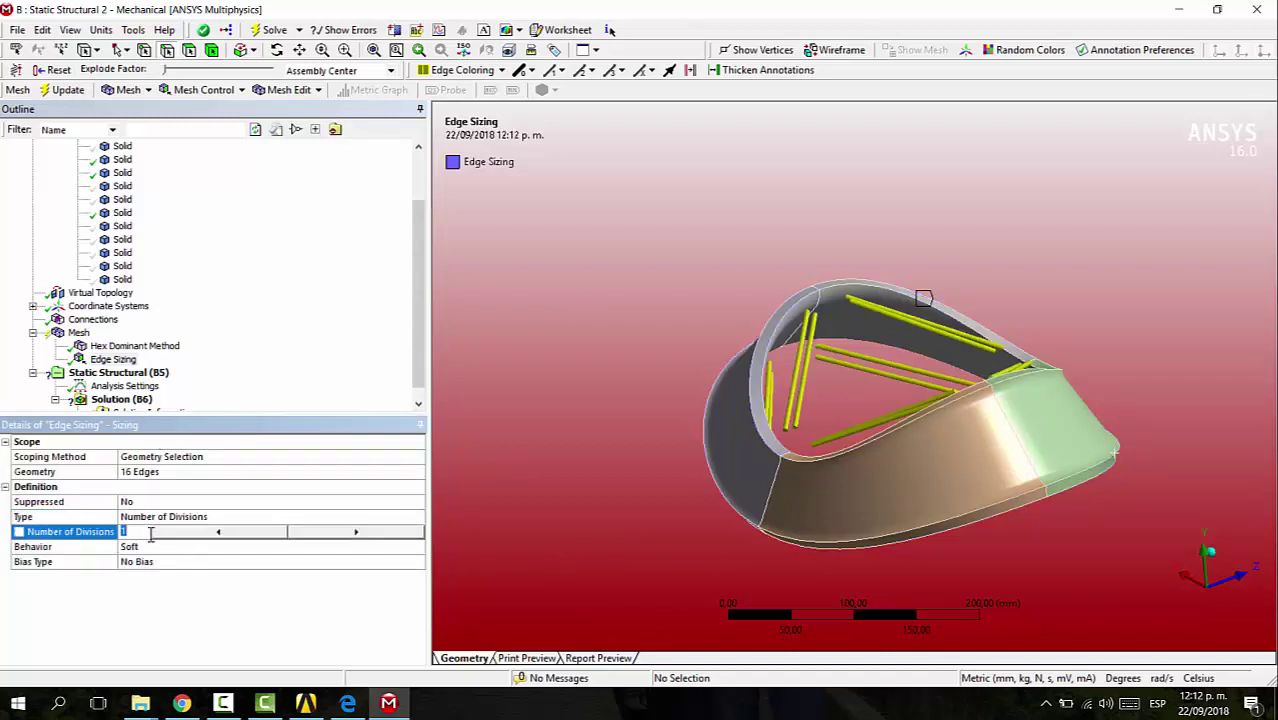
Set the rim edge sizing to 25 divisions and insert another Sizing control under the mesh.
{"action": "key", "text": "Return"}
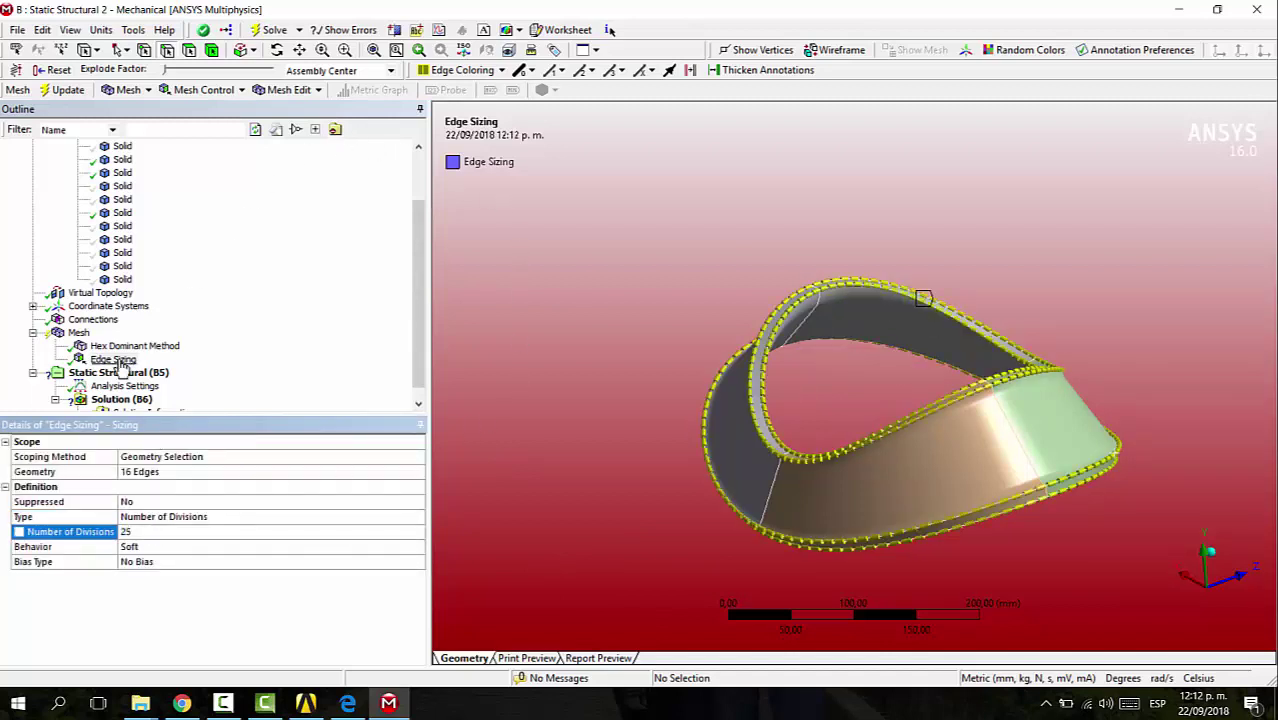
{"action": "left_click", "coordinate": [80, 333]}
{"action": "left_click", "coordinate": [204, 90]}
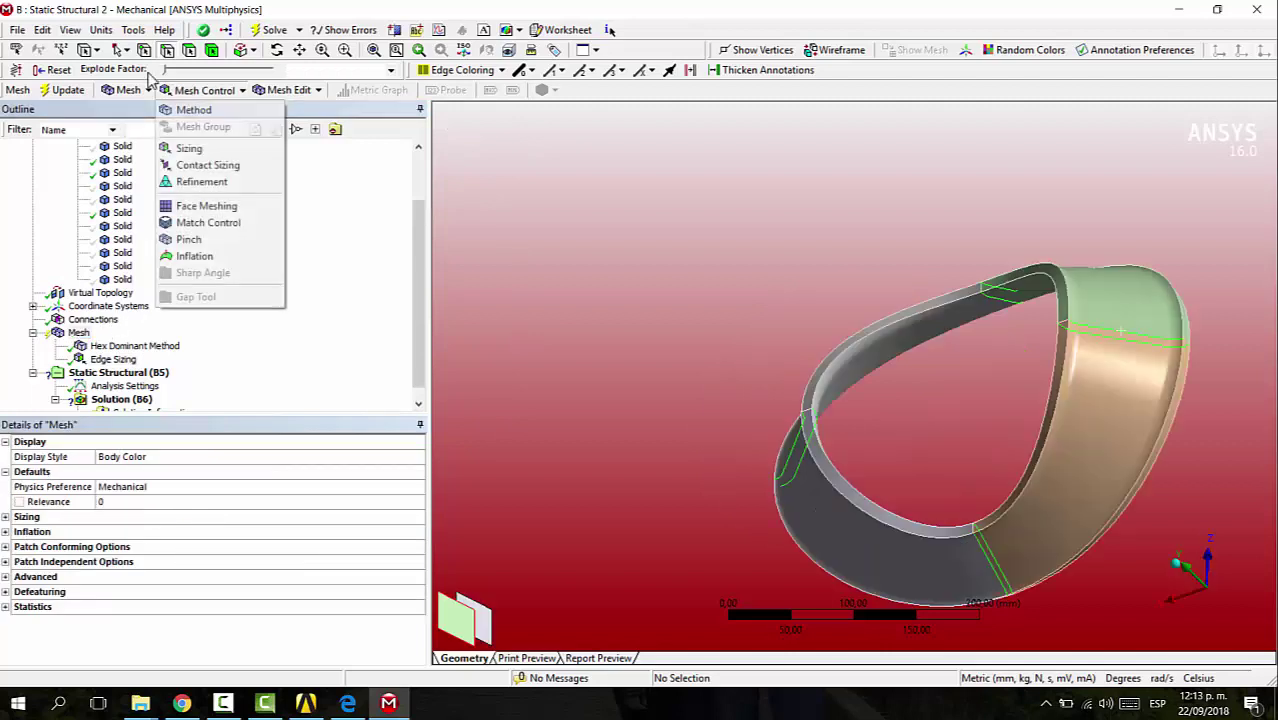
{"action": "left_click", "coordinate": [190, 148]}
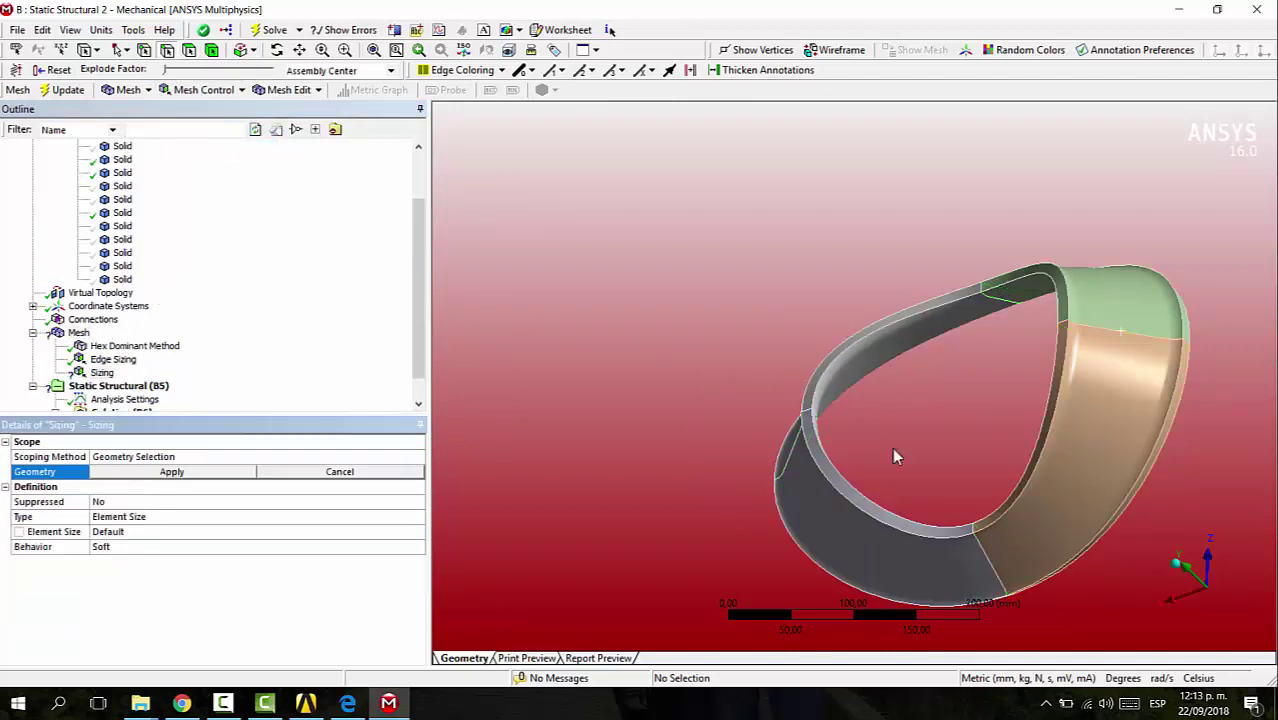
Select the eight inner and outer slanted edges where the collar's four segments meet and assign them to the new sizing.
{"action": "left_click", "coordinate": [990, 577]}
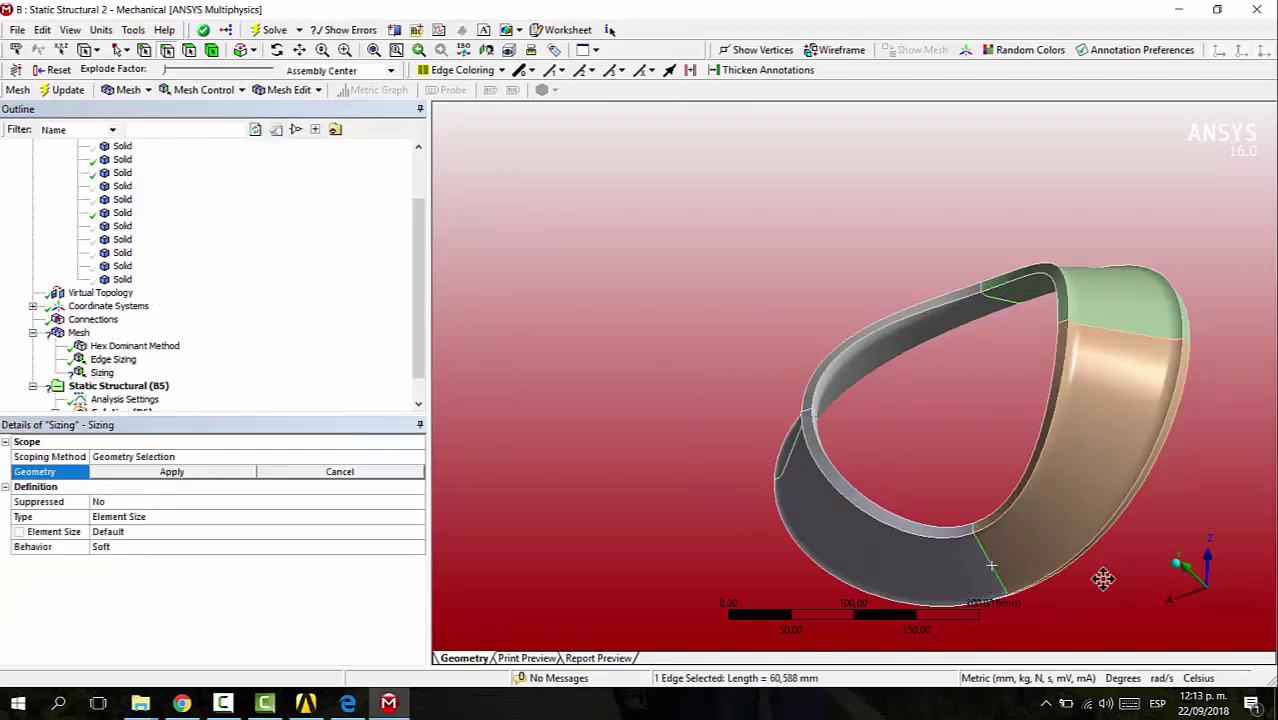
{"action": "middle_click_drag", "start_coordinate": [1101, 579], "coordinate": [948, 577]}
{"action": "left_click", "coordinate": [947, 324], "text": "ctrl"}
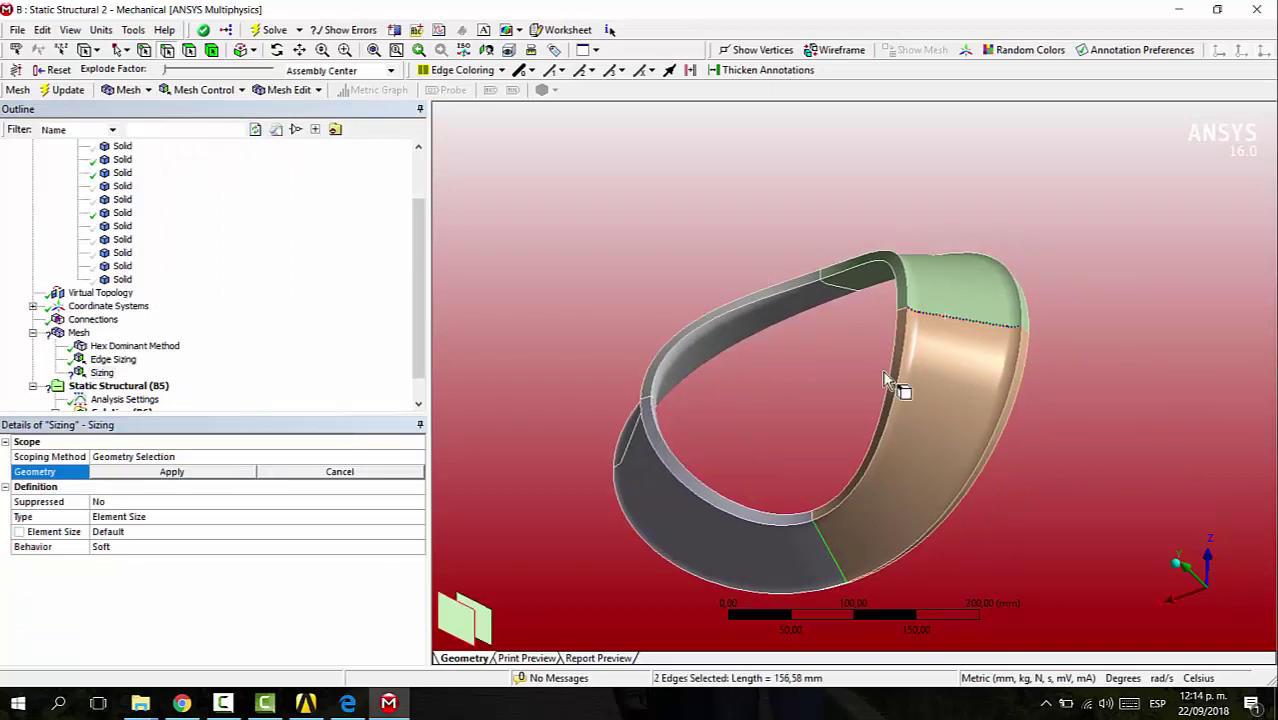
{"action": "left_click", "coordinate": [667, 463], "text": "ctrl"}
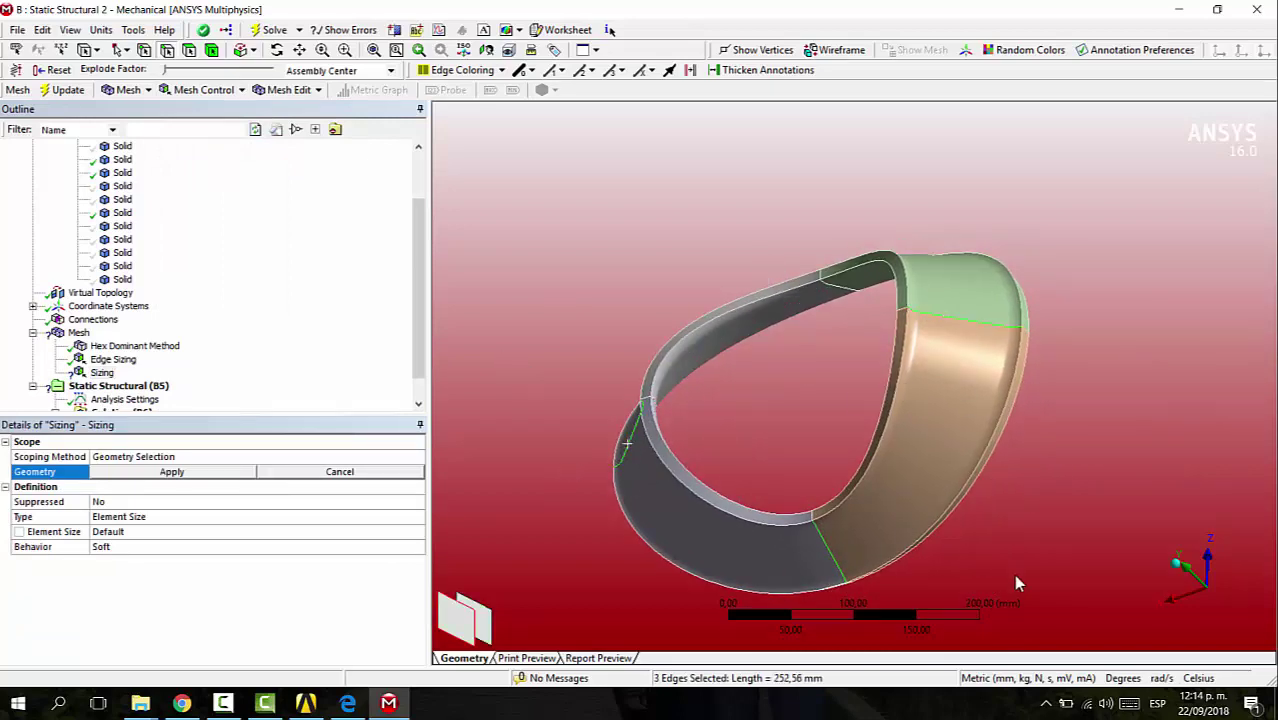
{"action": "middle_click_drag", "start_coordinate": [1013, 574], "coordinate": [757, 347]}
{"action": "middle_click_drag", "start_coordinate": [847, 432], "coordinate": [733, 347]}
{"action": "left_click", "coordinate": [921, 272], "text": "ctrl"}
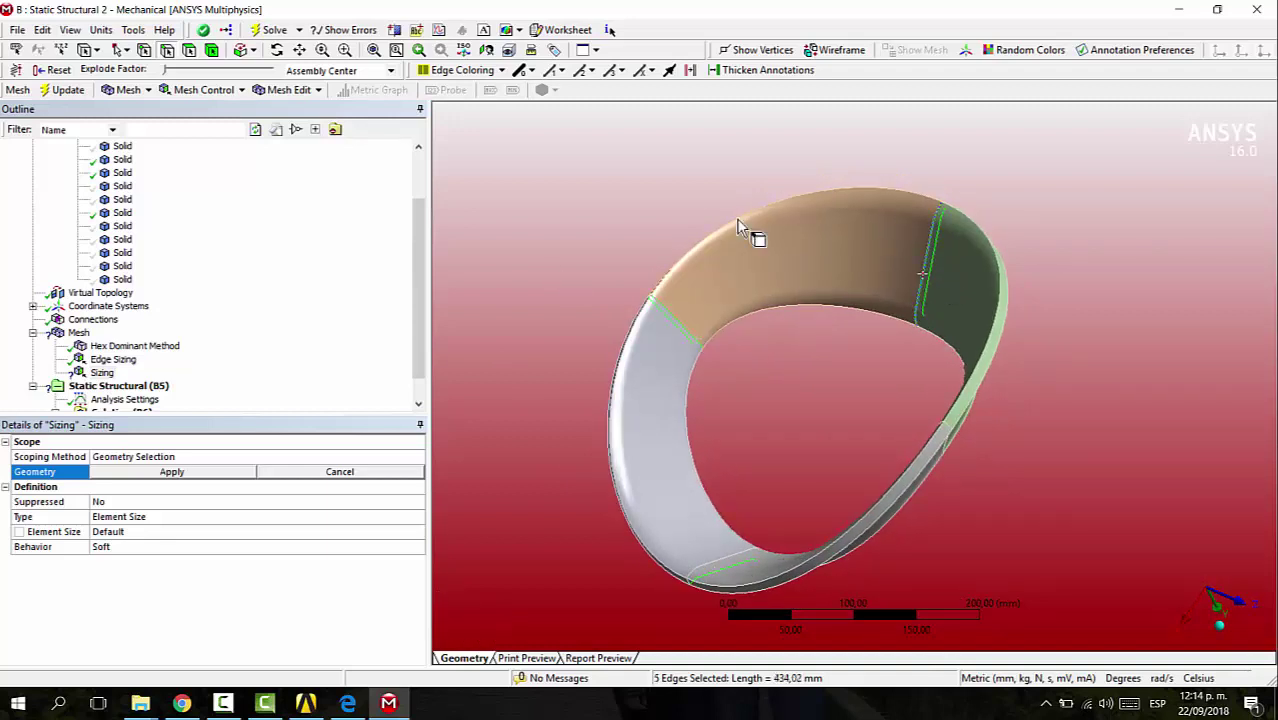
{"action": "middle_click_drag", "start_coordinate": [843, 388], "coordinate": [760, 548]}
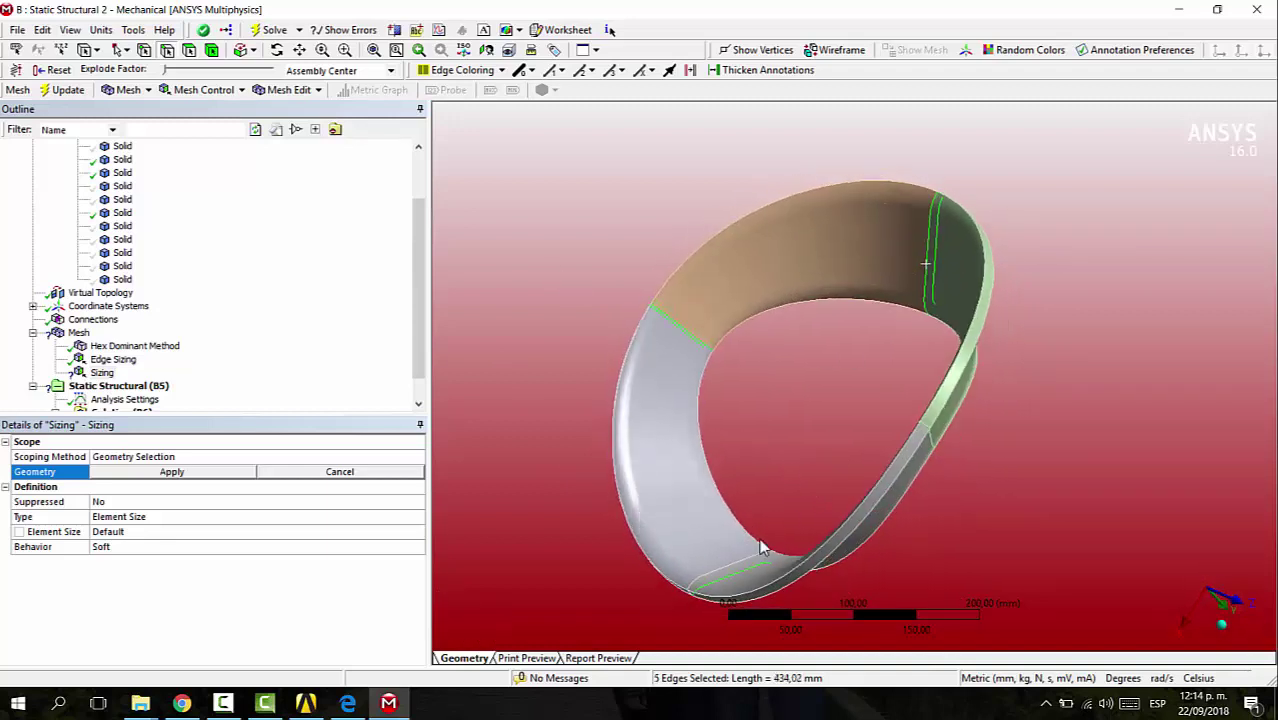
{"action": "left_click", "coordinate": [933, 442], "text": "ctrl"}
{"action": "middle_click_drag", "start_coordinate": [933, 440], "coordinate": [1048, 415]}
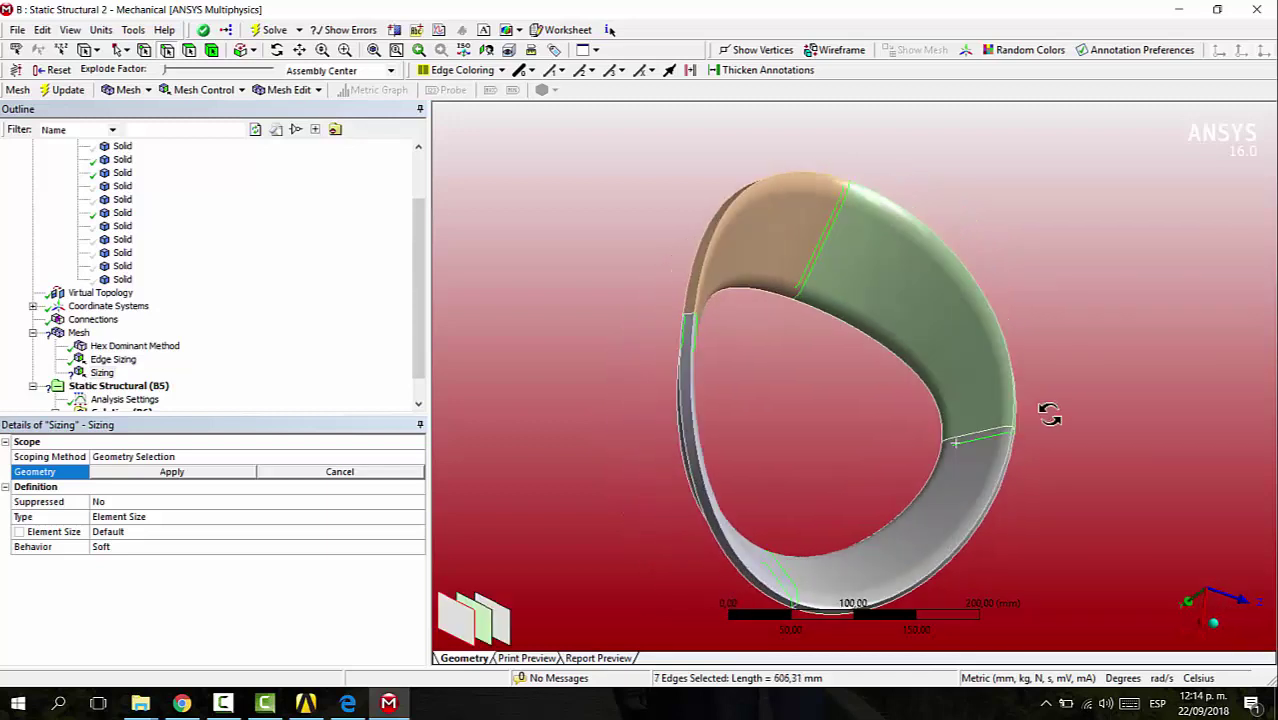
{"action": "left_click", "coordinate": [985, 437], "text": "ctrl"}
{"action": "left_click", "coordinate": [218, 472]}
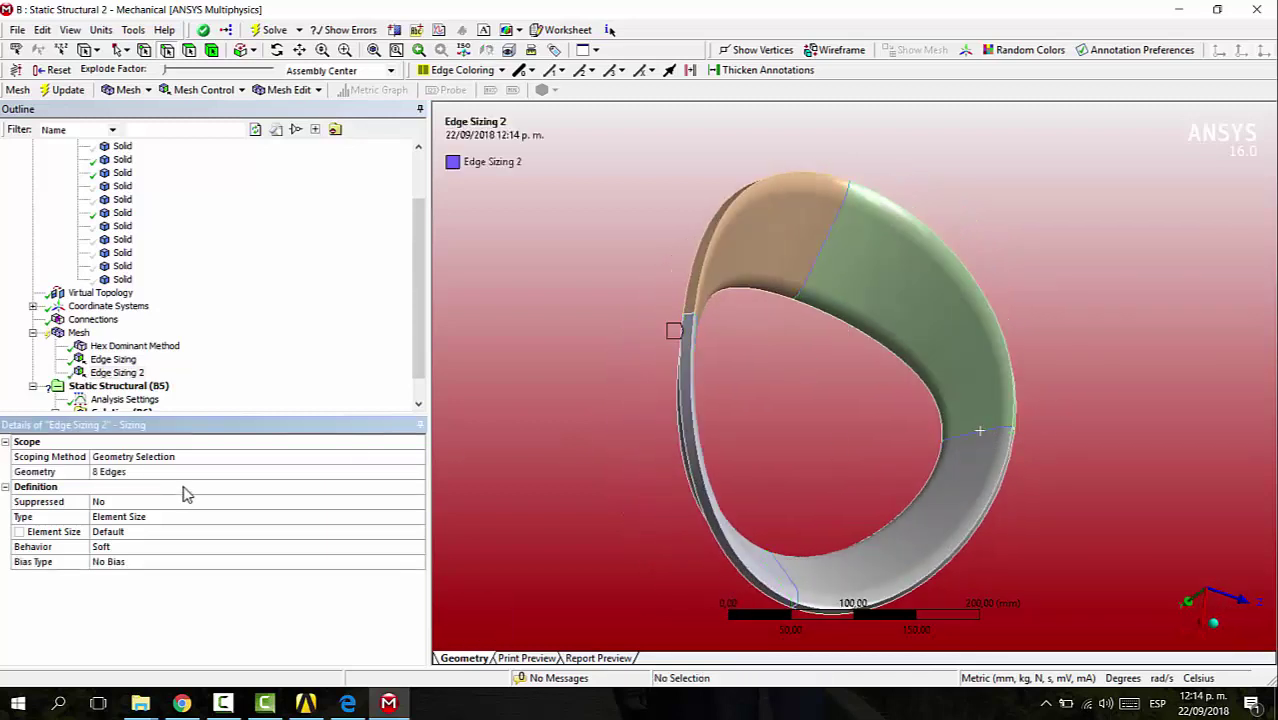
Set the slanted edges' sizing type to Number of Divisions with 10 divisions.
{"action": "left_click", "coordinate": [138, 518]}
{"action": "left_click", "coordinate": [330, 516]}
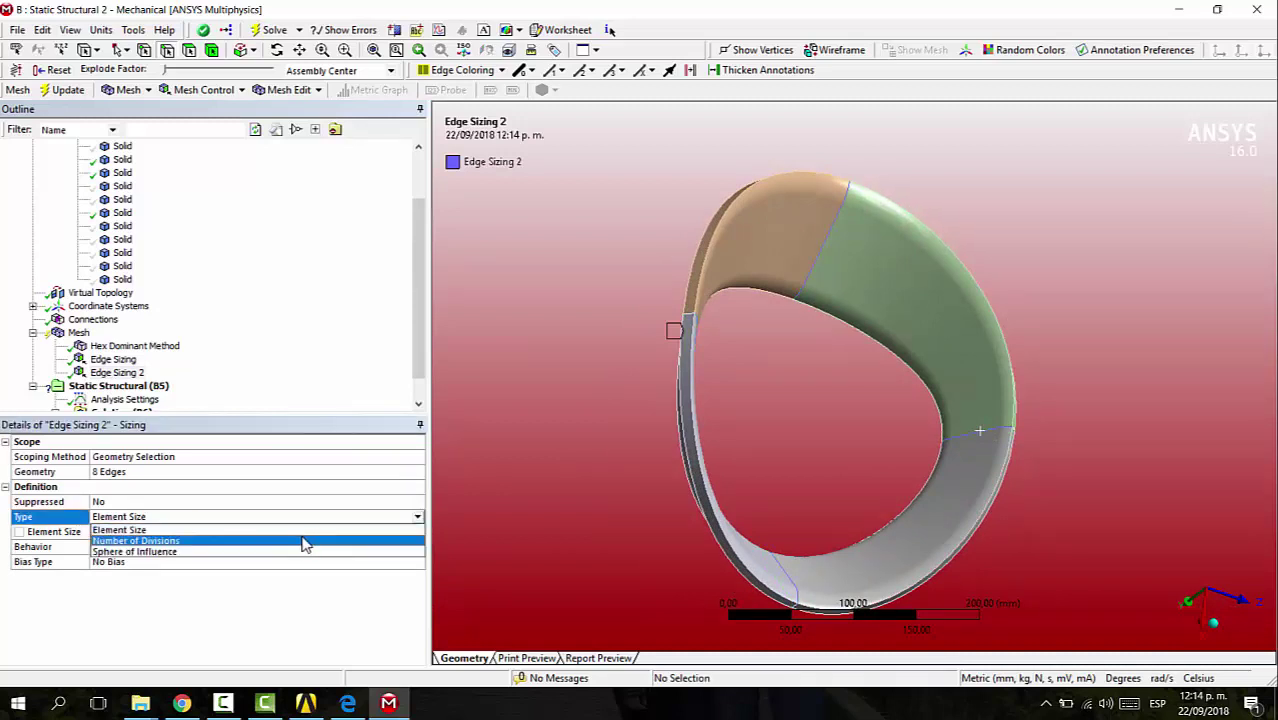
{"action": "left_click", "coordinate": [305, 536]}
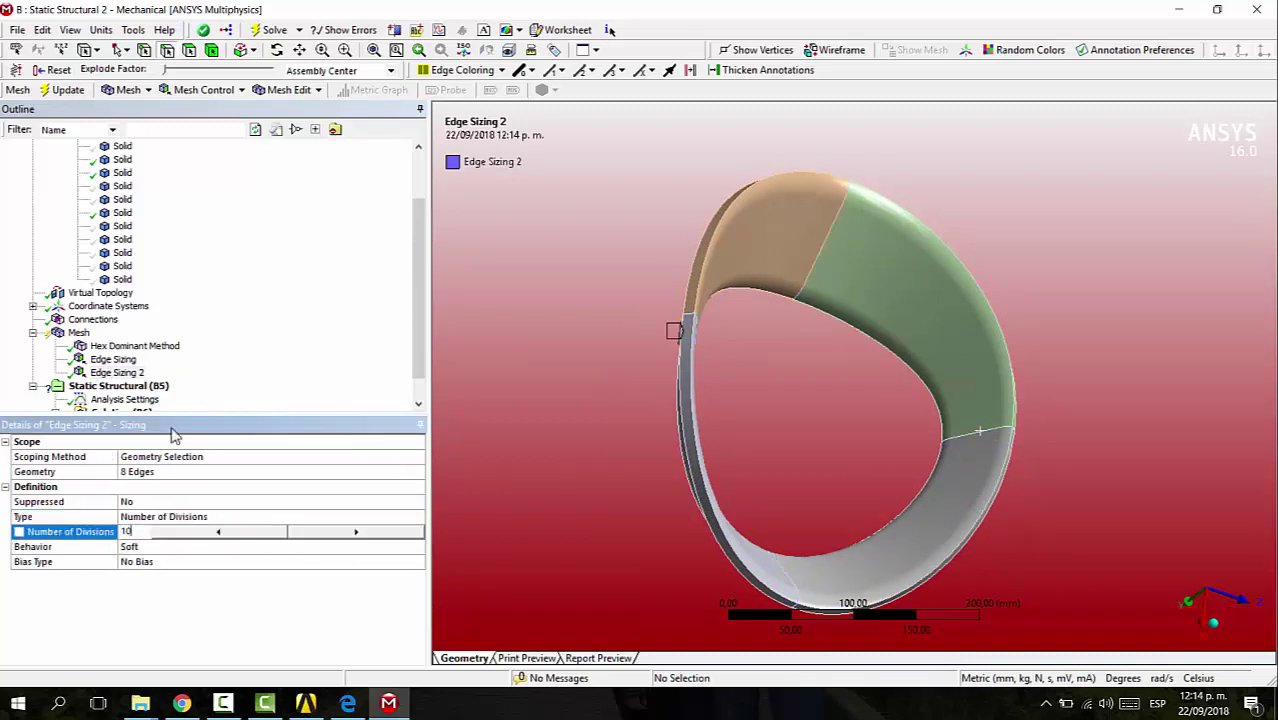
{"action": "key", "text": "Return"}
Insert a third Sizing control and select the short wall-thickness edges at the segment joints around the collar's upper rim.
{"action": "left_click", "coordinate": [200, 90]}
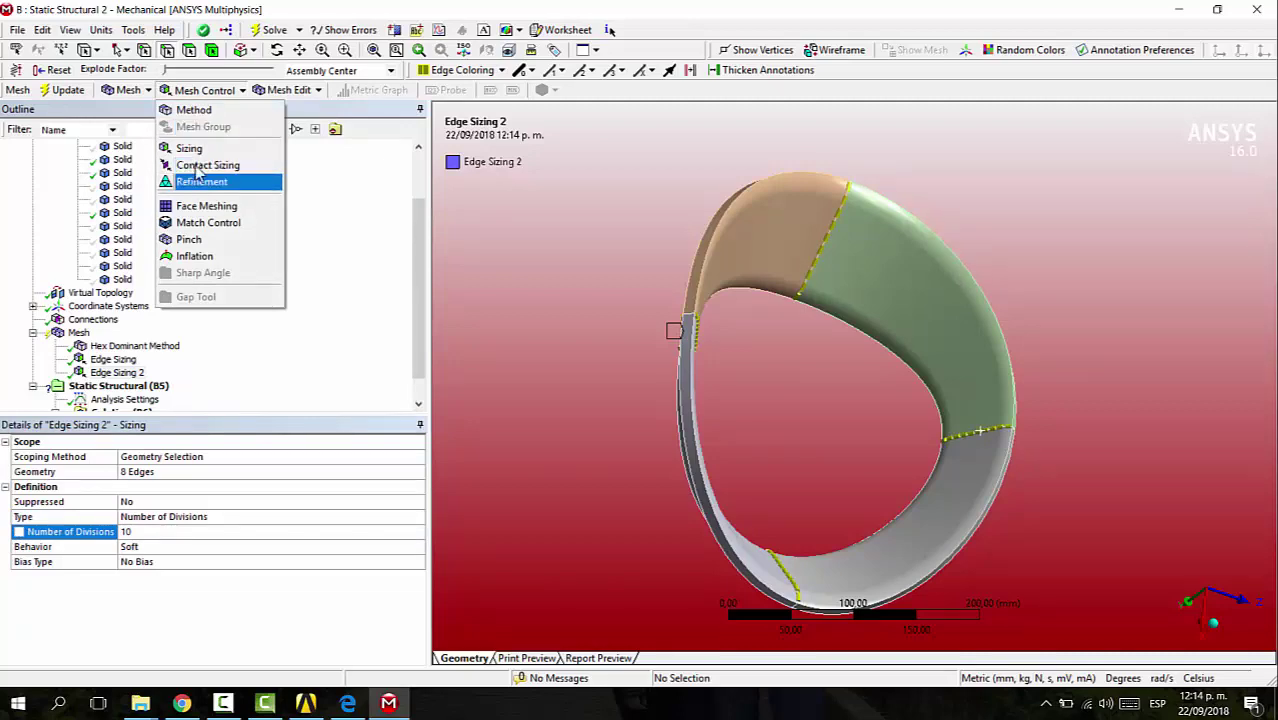
{"action": "left_click", "coordinate": [190, 147]}
{"action": "middle_click_drag", "start_coordinate": [565, 220], "coordinate": [944, 499]}
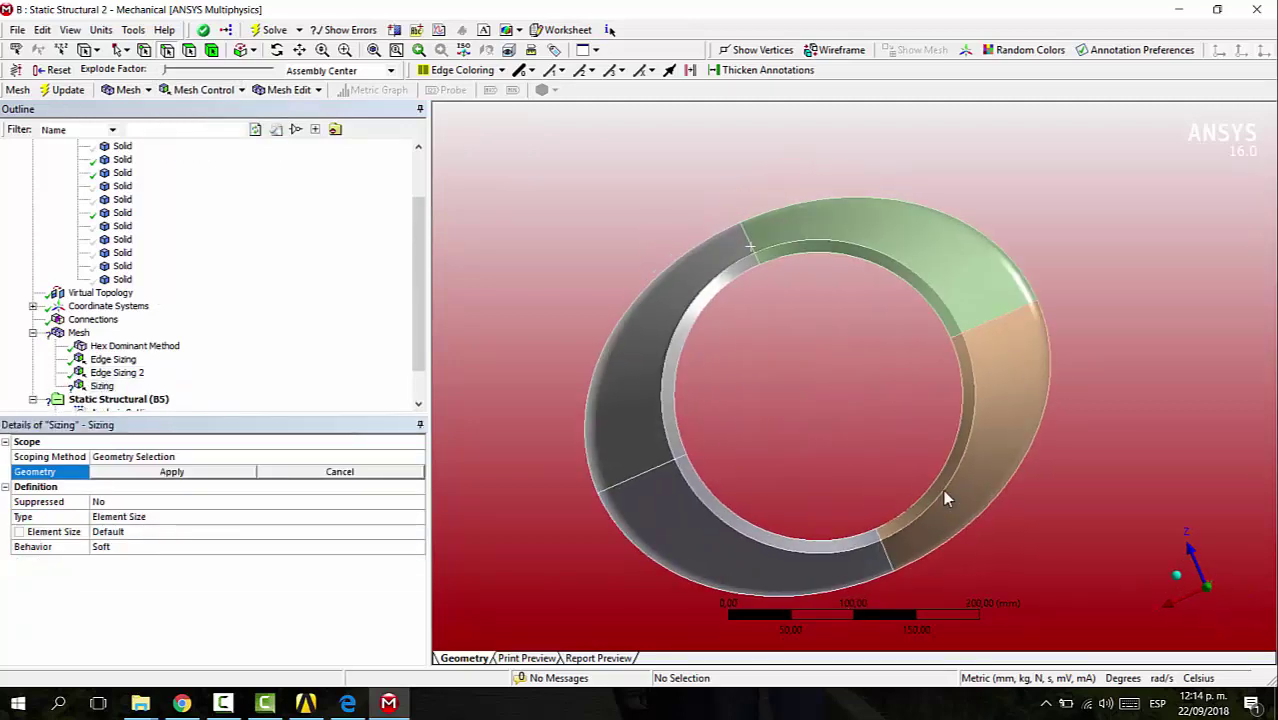
{"action": "left_click", "coordinate": [886, 538]}
{"action": "left_click", "coordinate": [881, 533]}
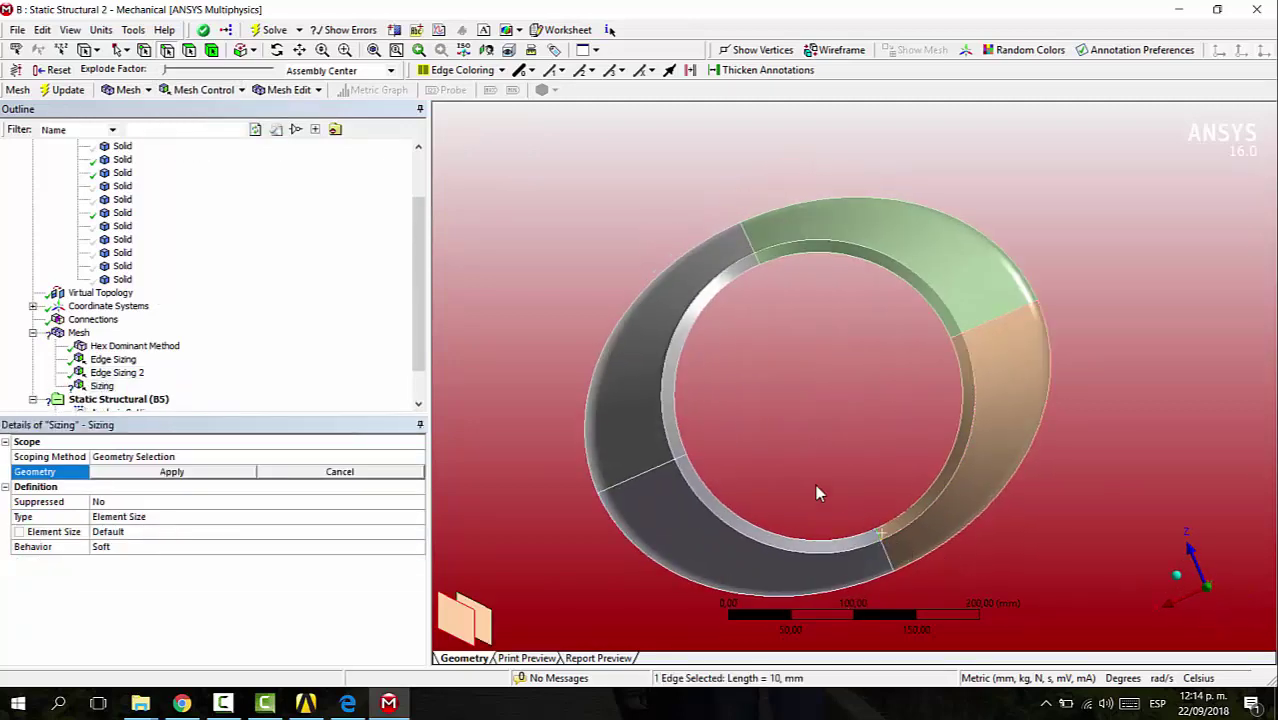
{"action": "left_click", "coordinate": [683, 465], "text": "ctrl"}
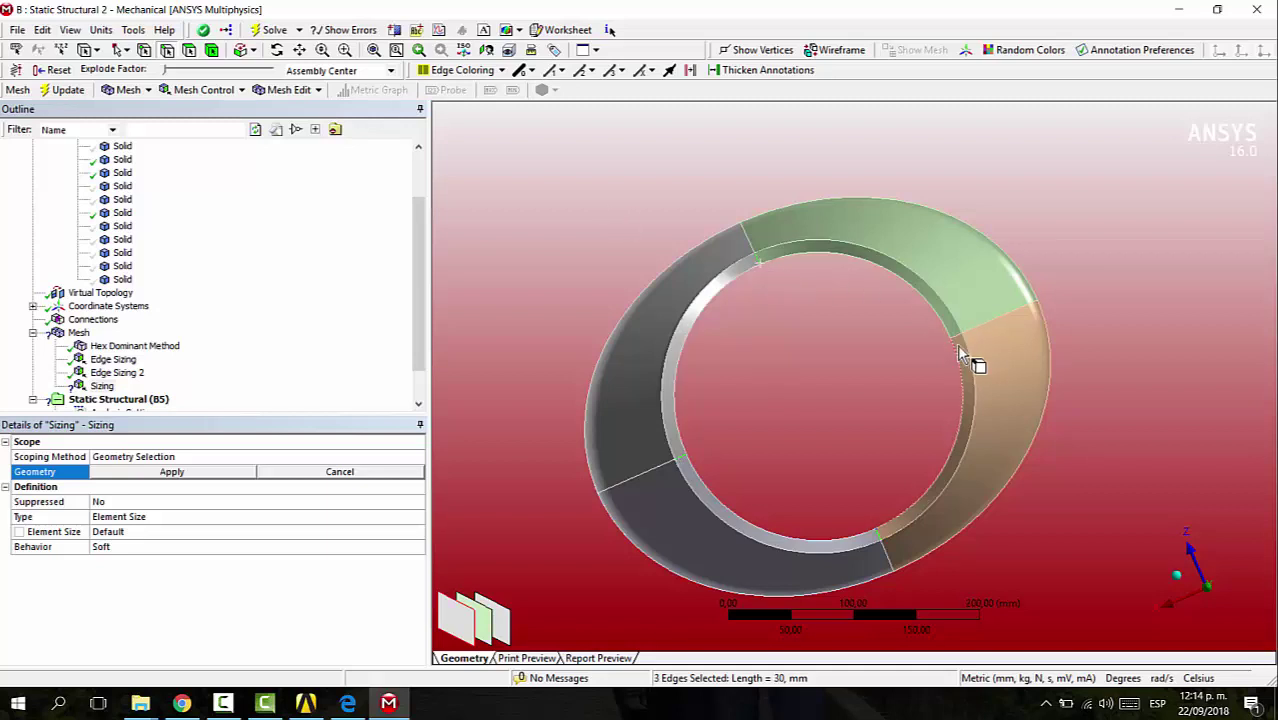
{"action": "left_click", "coordinate": [768, 279], "text": "ctrl"}
Add the short wall-thickness edges around the collar's lower rim and assign all eight edges to the third sizing.
{"action": "middle_click_drag", "start_coordinate": [1144, 257], "coordinate": [531, 248]}
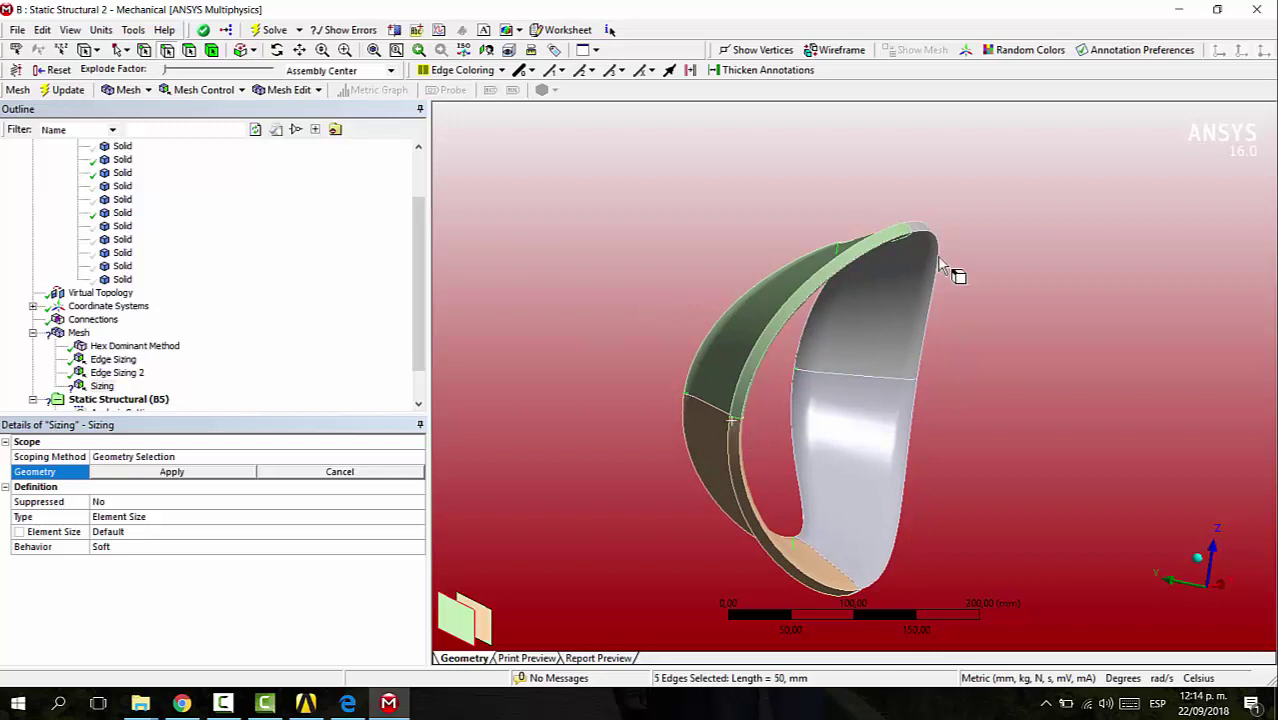
{"action": "middle_click_drag", "start_coordinate": [940, 260], "coordinate": [873, 374]}
{"action": "left_click", "coordinate": [963, 285], "text": "ctrl"}
{"action": "left_click", "coordinate": [896, 387], "text": "ctrl"}
{"action": "middle_click_drag", "start_coordinate": [849, 547], "coordinate": [757, 372]}
{"action": "left_click", "coordinate": [879, 506], "text": "ctrl"}
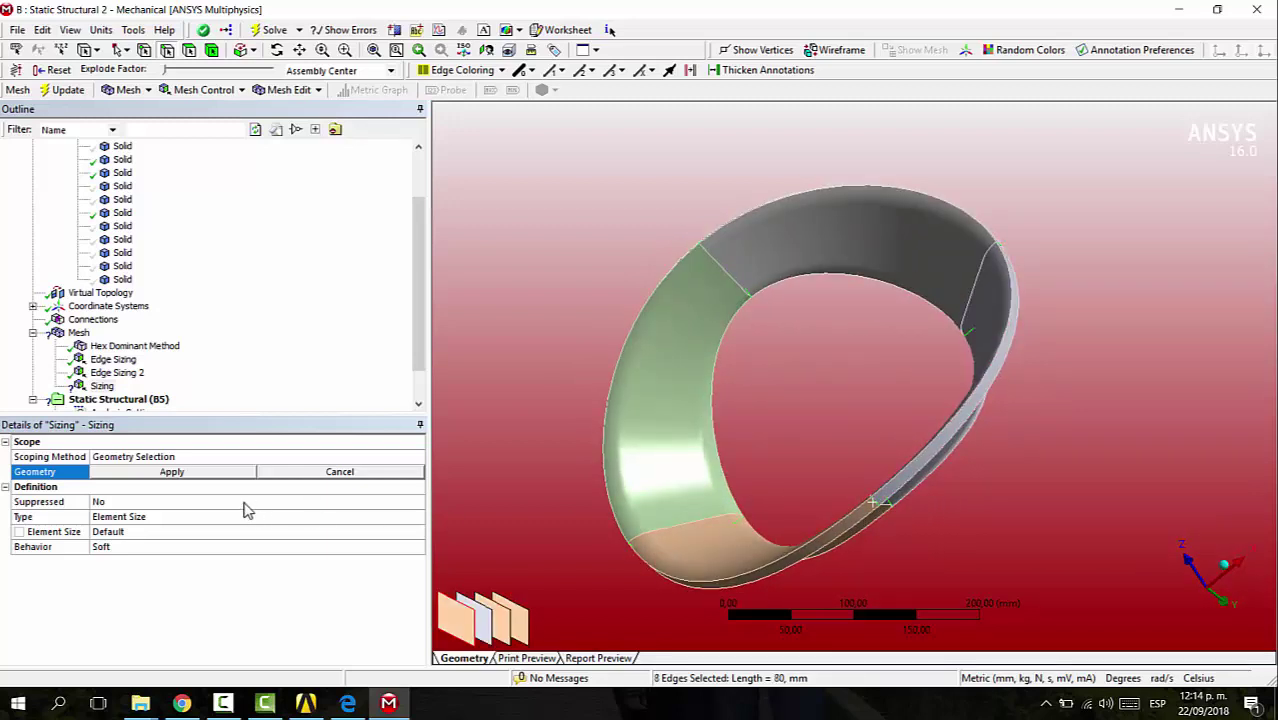
{"action": "left_click", "coordinate": [209, 472]}
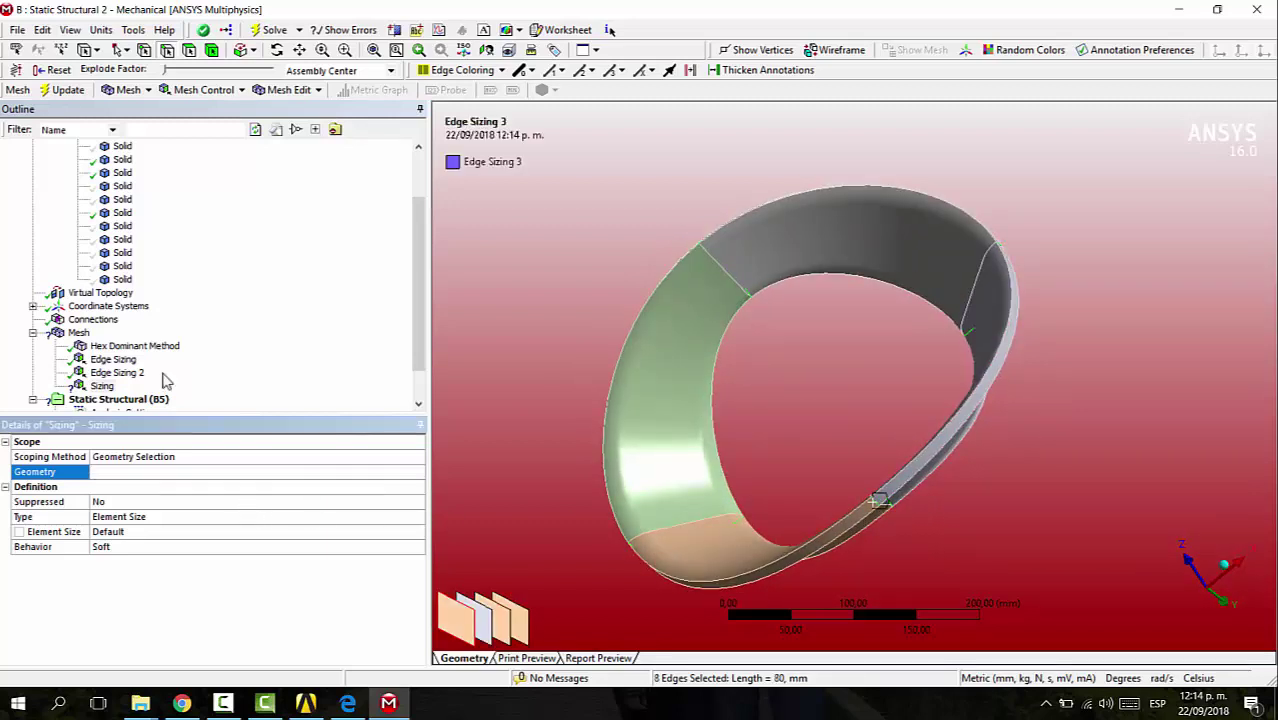
Set the wall-thickness edges' sizing type to Number of Divisions with 3 divisions.
{"action": "left_click", "coordinate": [418, 524]}
{"action": "left_click", "coordinate": [140, 539]}
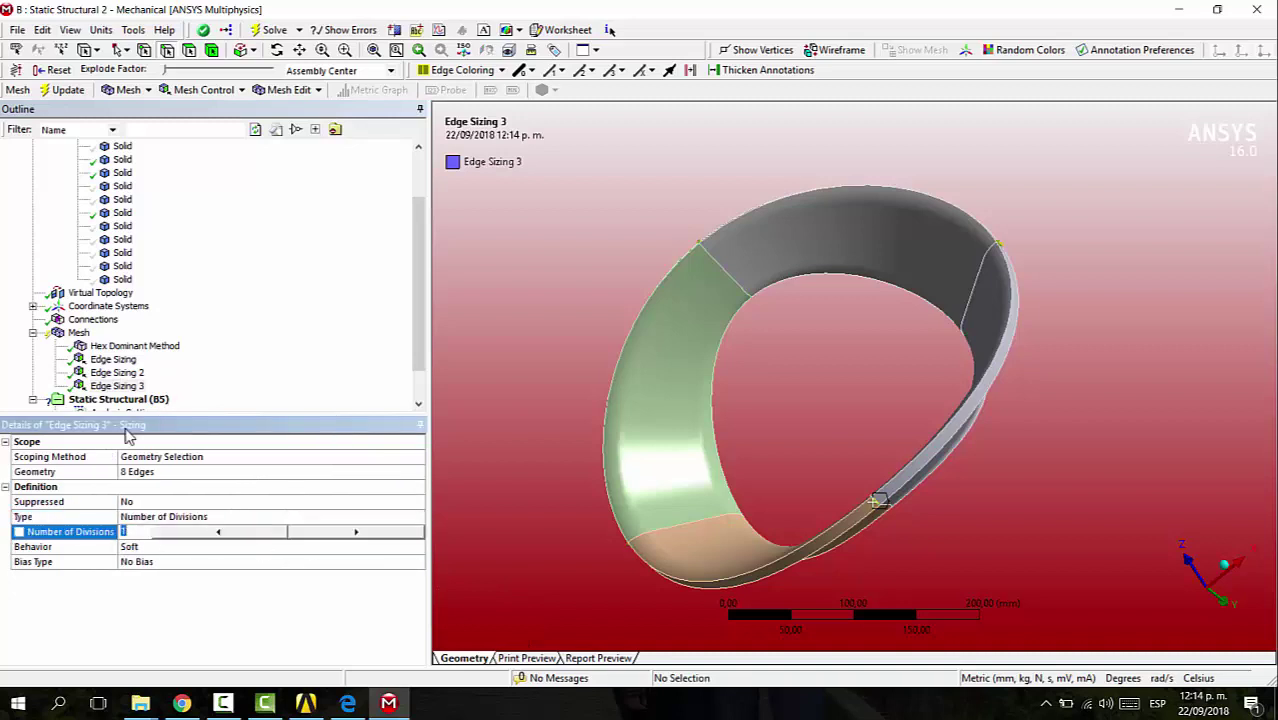
{"action": "middle_click_drag", "start_coordinate": [542, 302], "coordinate": [990, 397]}
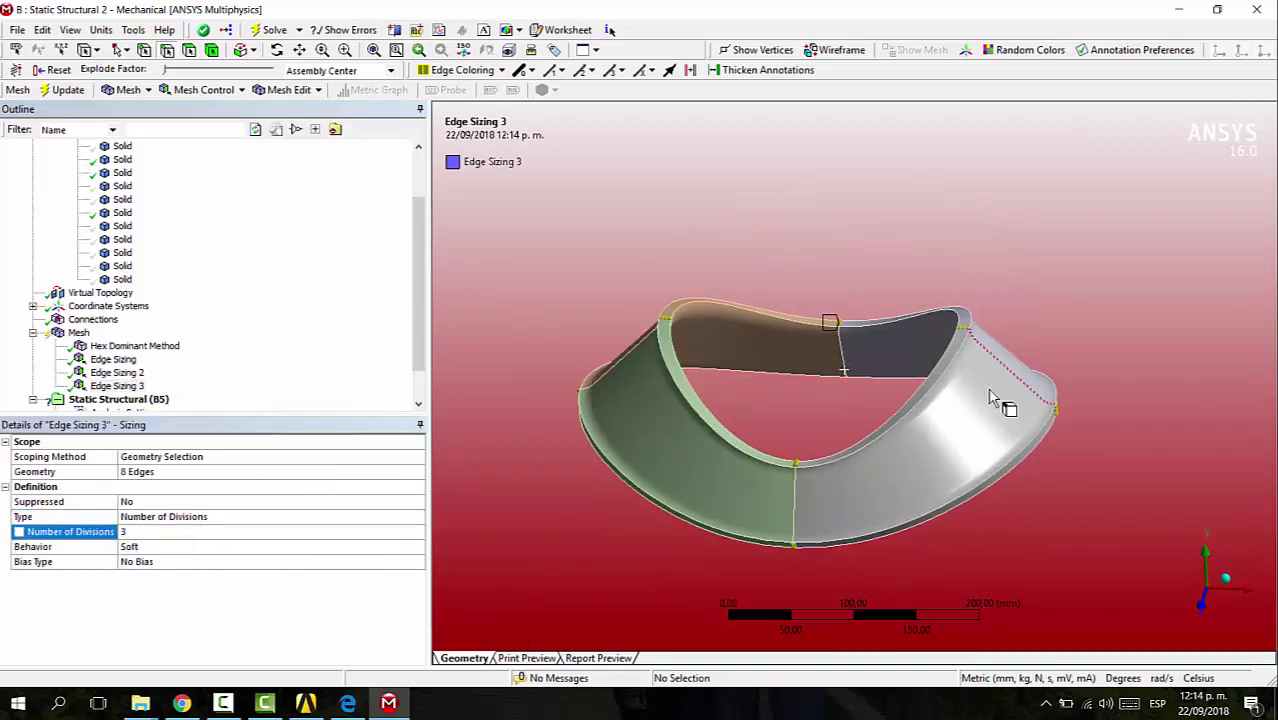
Change the behavior of all three edge sizings to Hard.
{"action": "left_click", "coordinate": [79, 333]}
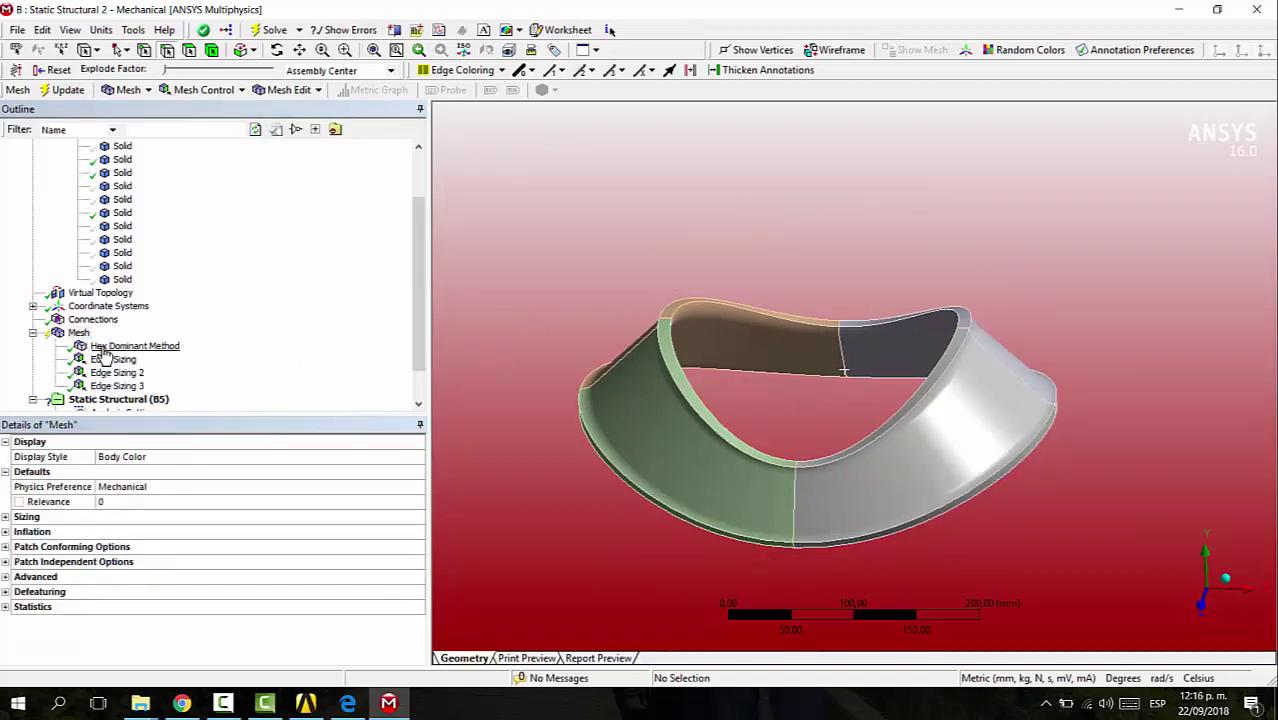
{"action": "left_click", "coordinate": [112, 360]}
{"action": "double_click", "coordinate": [165, 547]}
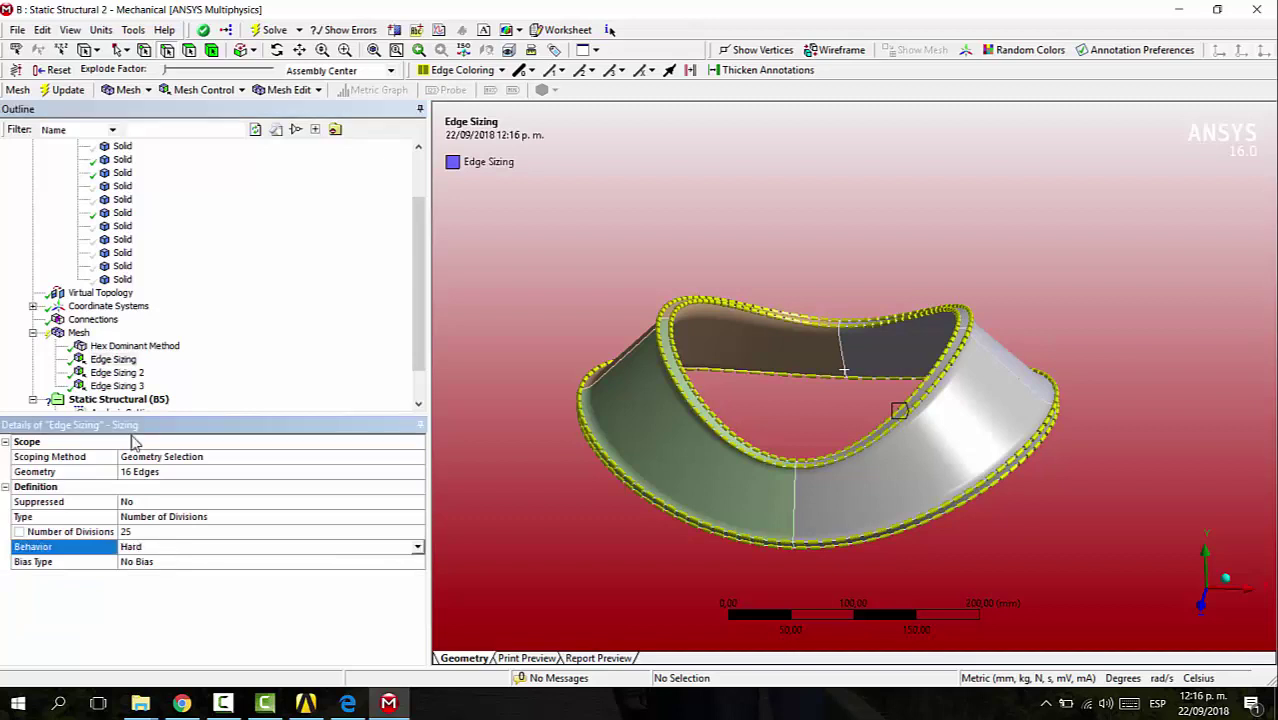
{"action": "left_click", "coordinate": [122, 373]}
{"action": "double_click", "coordinate": [155, 546]}
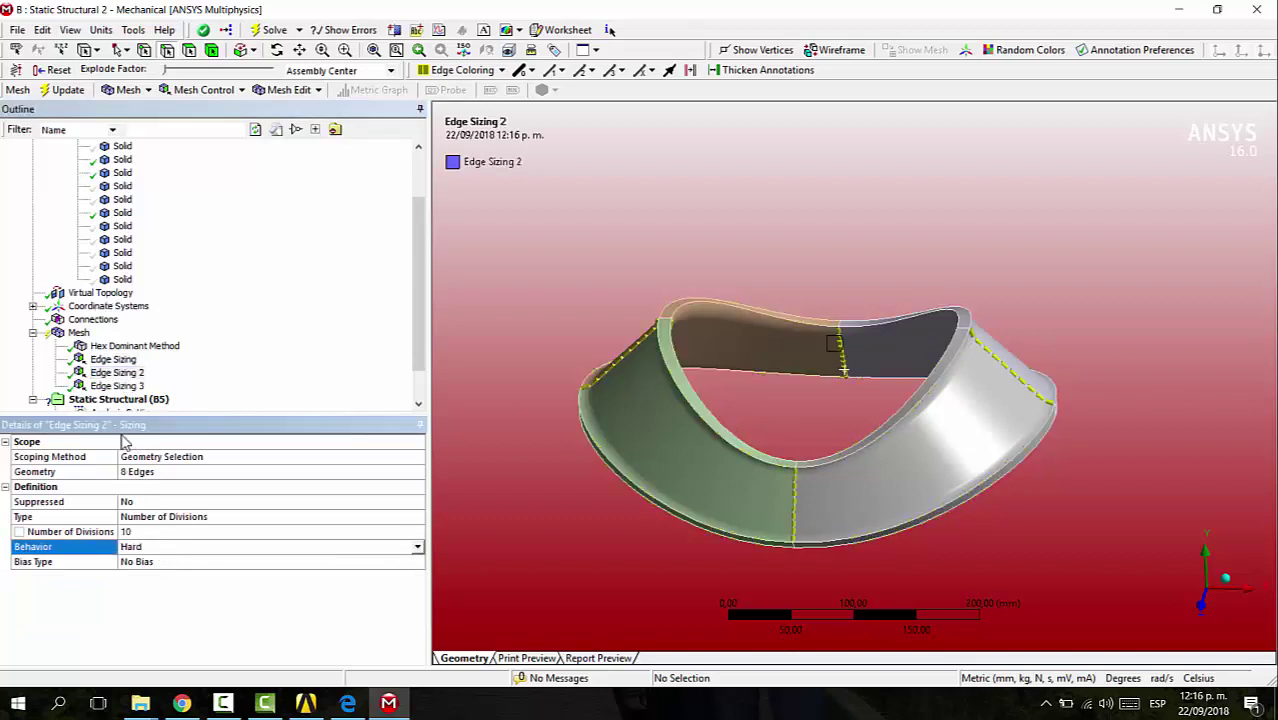
{"action": "left_click", "coordinate": [117, 385]}
{"action": "double_click", "coordinate": [158, 547]}
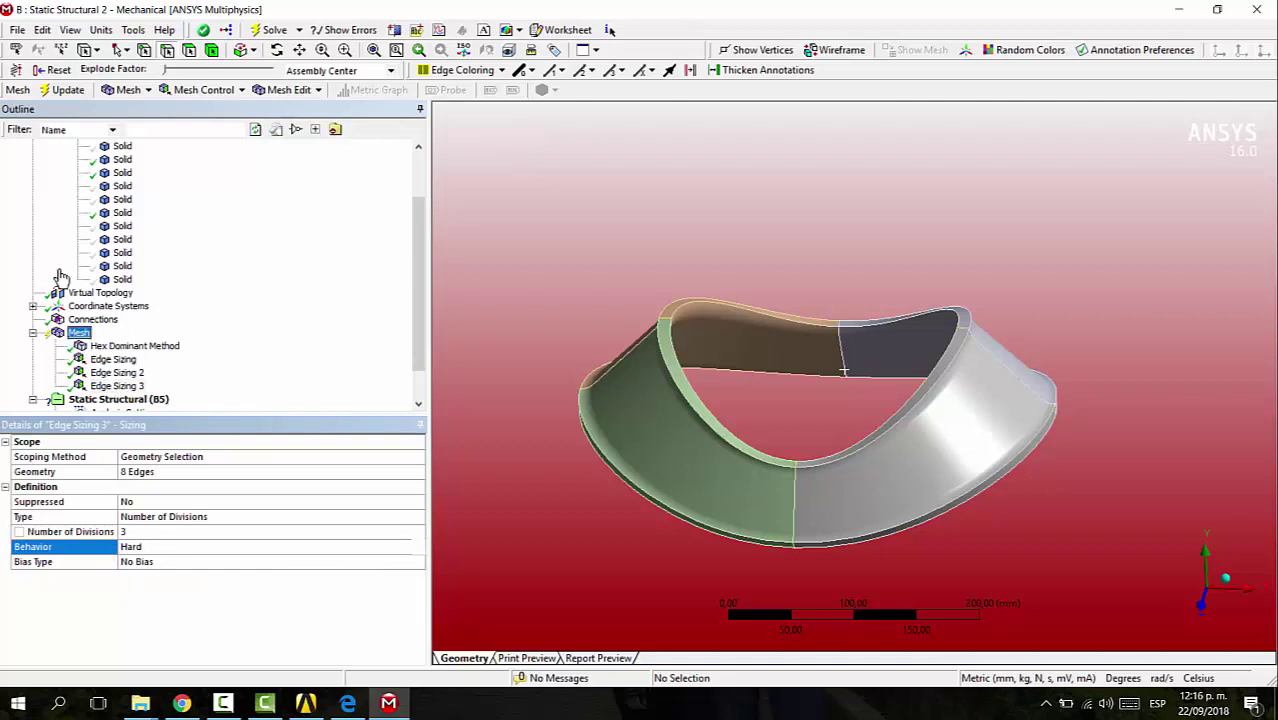
Insert a Face Meshing control under the mesh and select the outer wall faces of the collar's four segments.
{"action": "left_click", "coordinate": [78, 332]}
{"action": "left_click", "coordinate": [200, 90]}
{"action": "left_click", "coordinate": [206, 205]}
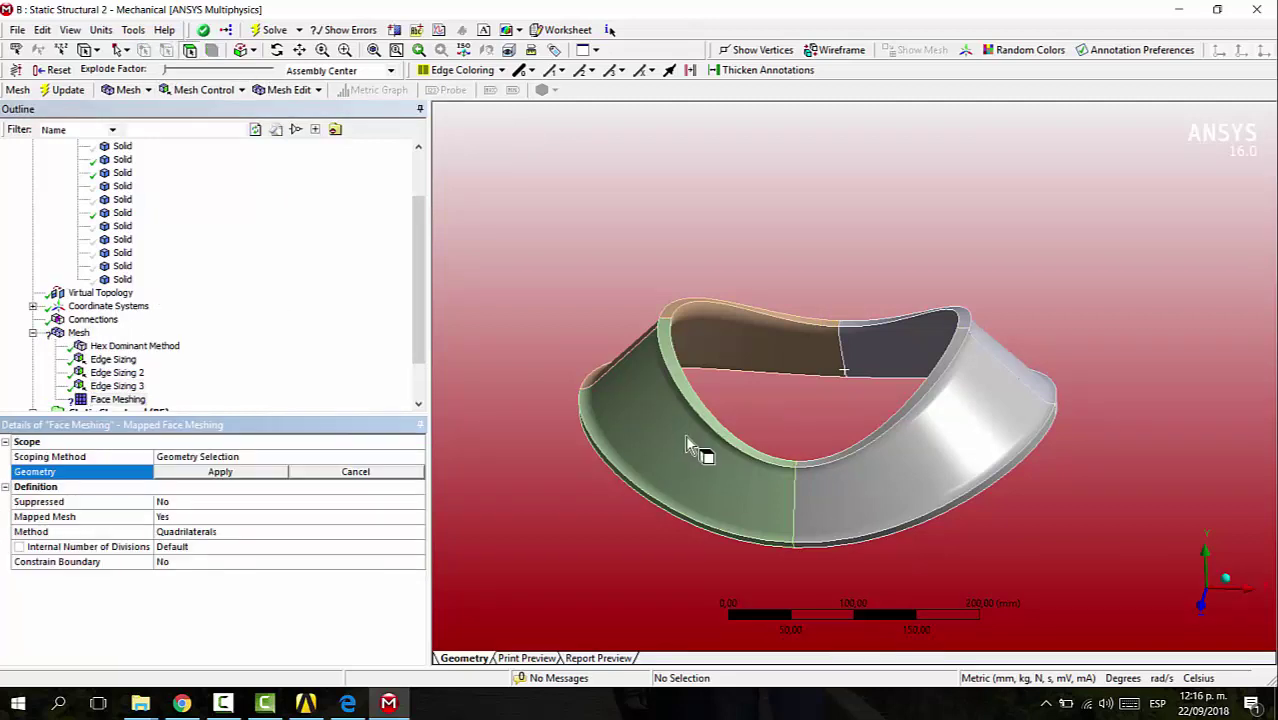
{"action": "left_click", "coordinate": [600, 390]}
{"action": "left_click", "coordinate": [1008, 362], "text": "ctrl"}
{"action": "left_click", "coordinate": [1005, 355], "text": "ctrl"}
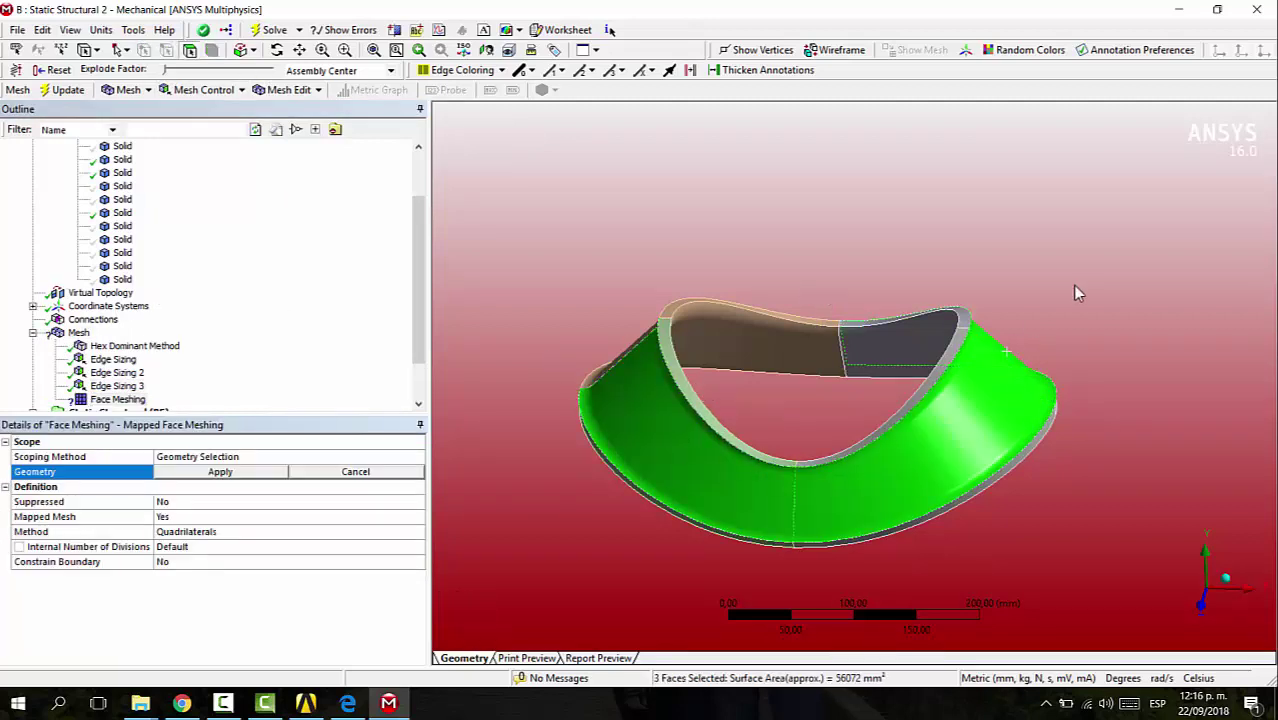
{"action": "middle_click_drag", "start_coordinate": [1048, 303], "coordinate": [819, 103]}
{"action": "left_click", "coordinate": [729, 229], "text": "ctrl"}
Add the inner wall faces of the four segments and assign all eight faces to the face meshing.
{"action": "left_click", "coordinate": [710, 509], "text": "ctrl"}
{"action": "left_click", "coordinate": [613, 374], "text": "ctrl"}
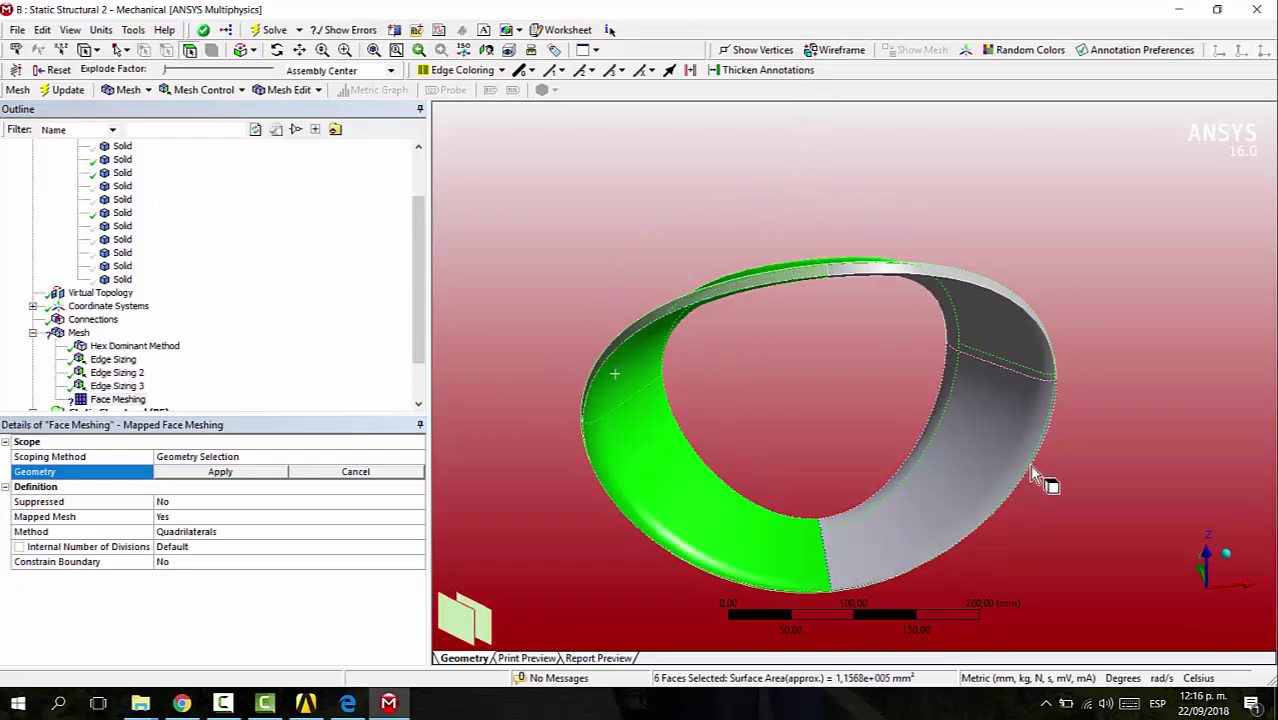
{"action": "left_click", "coordinate": [965, 450], "text": "ctrl"}
{"action": "left_click", "coordinate": [1010, 343], "text": "ctrl"}
{"action": "middle_click_drag", "start_coordinate": [1035, 454], "coordinate": [1038, 350]}
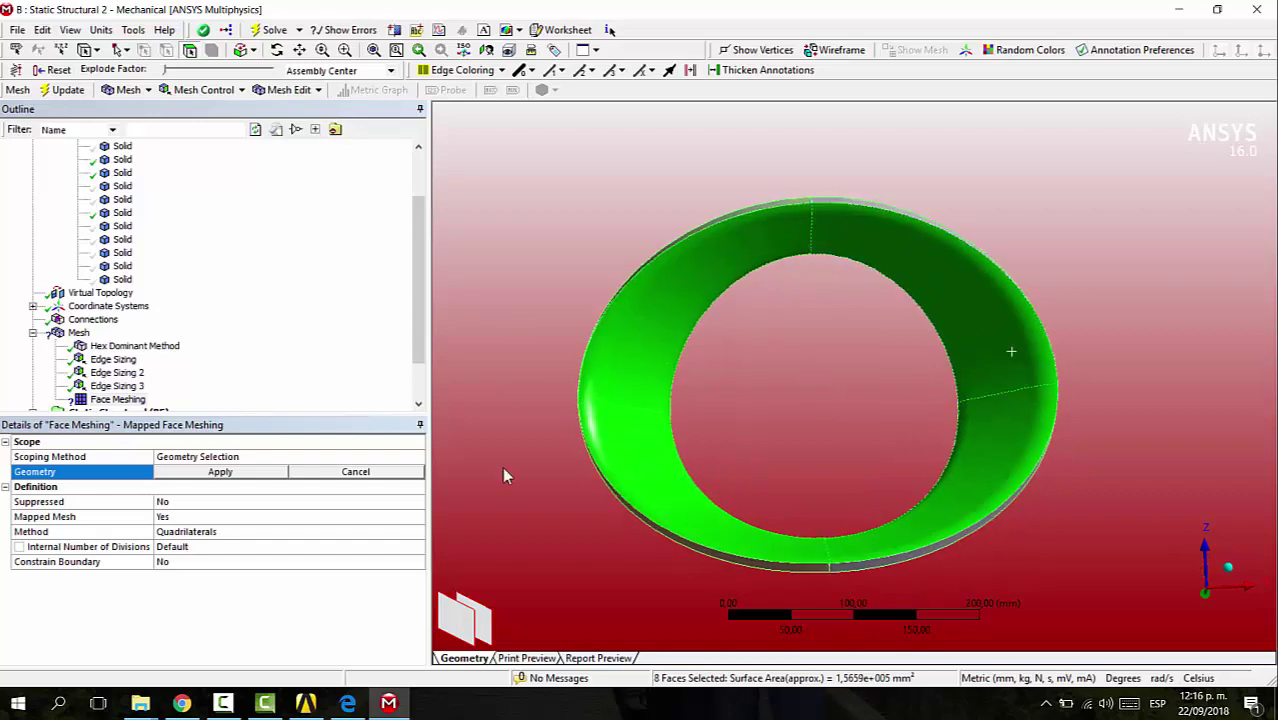
{"action": "left_click", "coordinate": [220, 472]}
Insert a second Face Meshing control and select the four narrow faces around the collar's upper rim.
{"action": "left_click", "coordinate": [204, 90]}
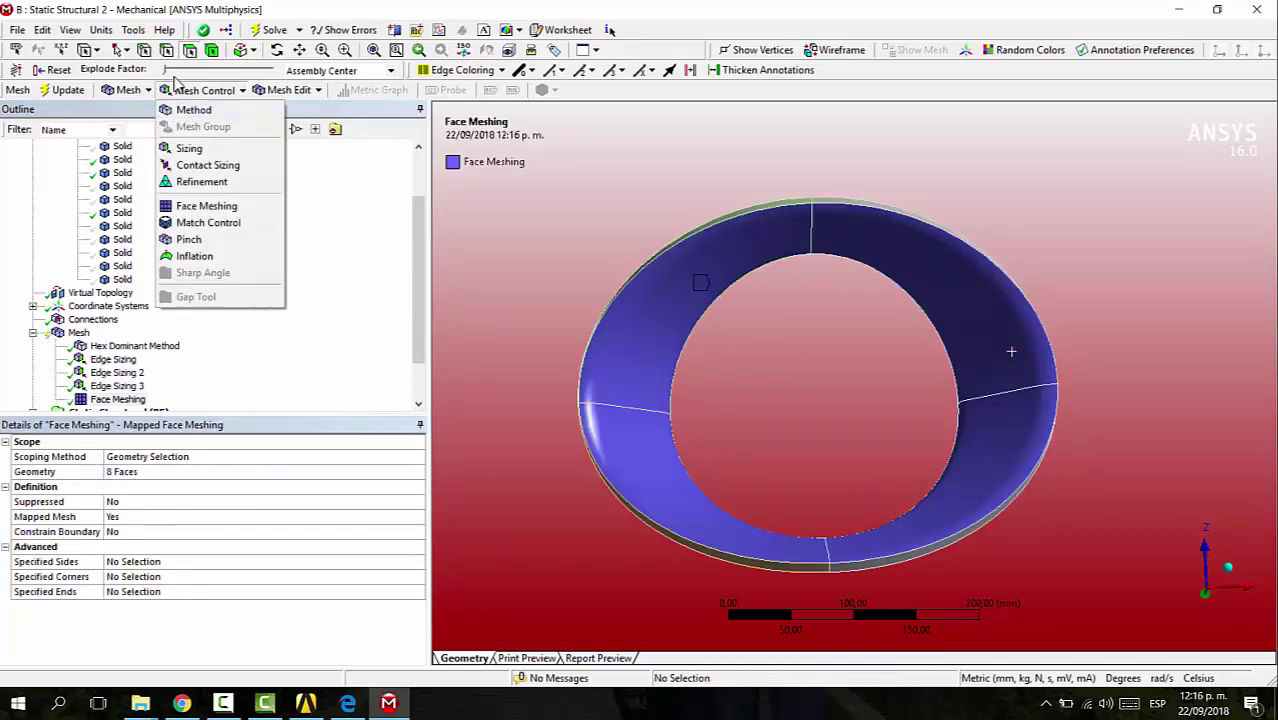
{"action": "left_click", "coordinate": [214, 207]}
{"action": "middle_click_drag", "start_coordinate": [1012, 300], "coordinate": [907, 468]}
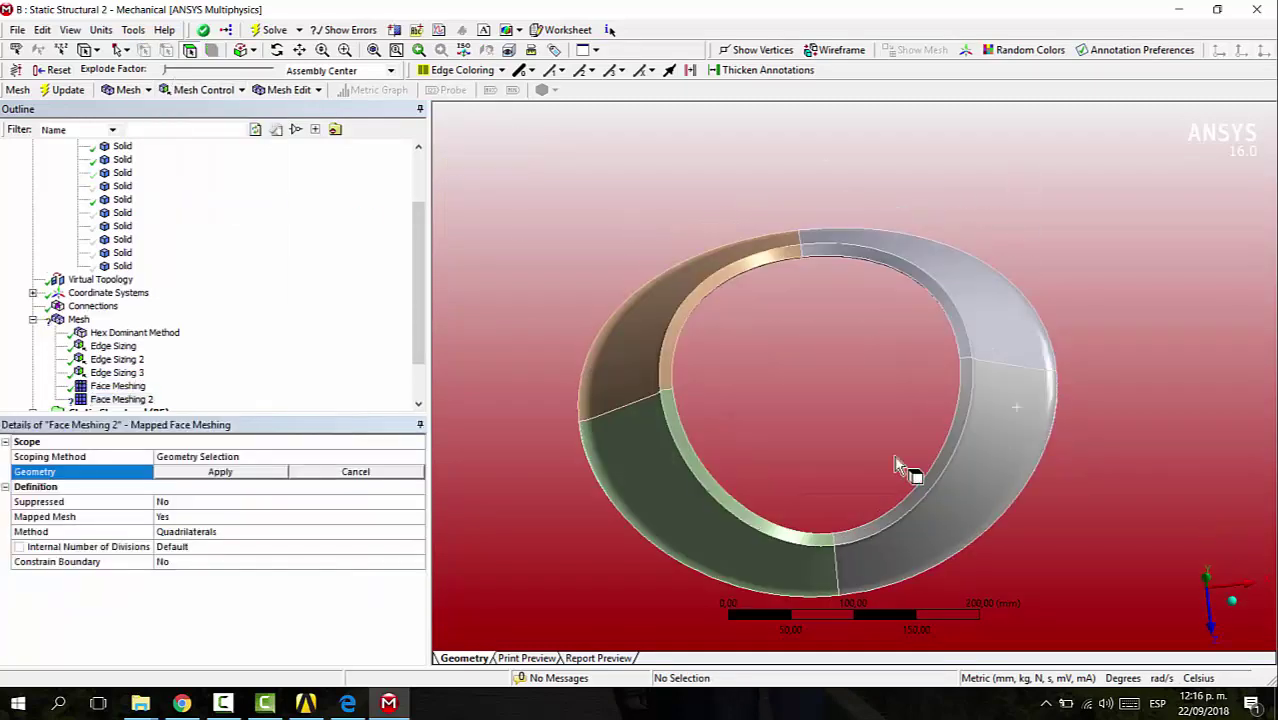
{"action": "left_click", "coordinate": [684, 457]}
{"action": "left_click", "coordinate": [672, 342], "text": "ctrl"}
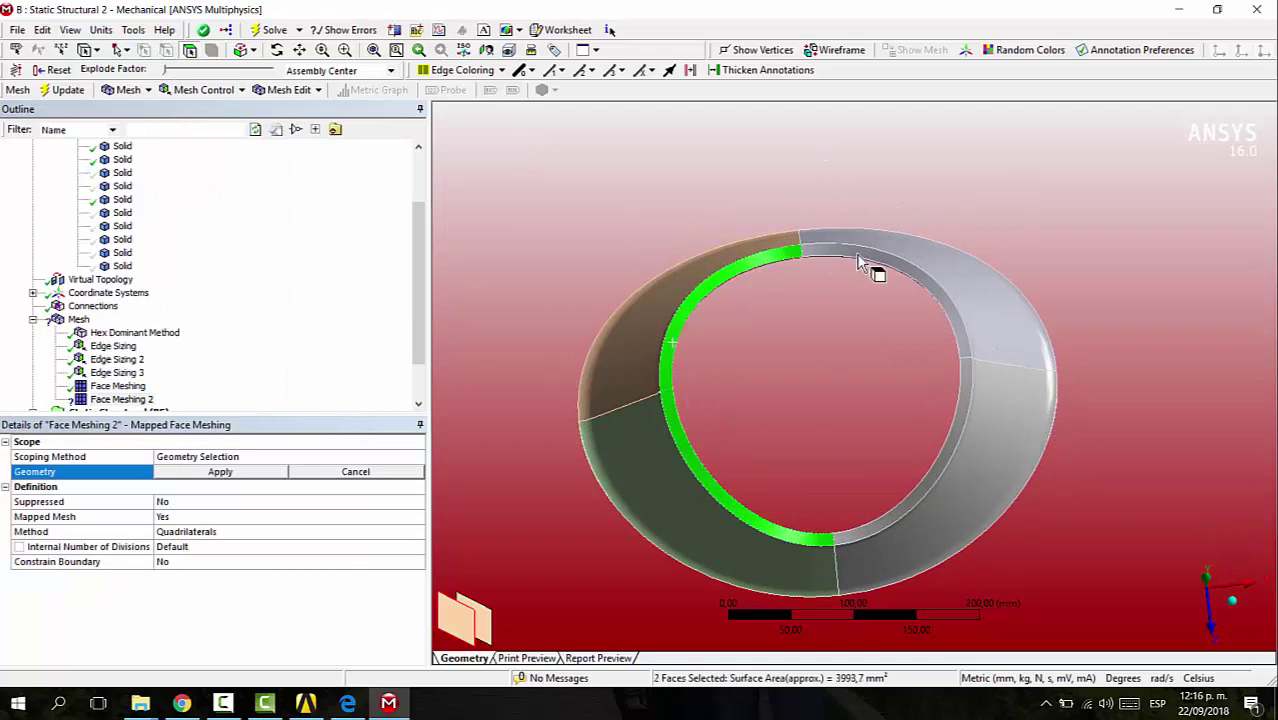
{"action": "left_click", "coordinate": [868, 266], "text": "ctrl"}
{"action": "left_click", "coordinate": [945, 460], "text": "ctrl"}
Add the four narrow faces around the collar's lower rim and assign all eight rim faces to the second face meshing.
{"action": "middle_click_drag", "start_coordinate": [984, 508], "coordinate": [785, 245]}
{"action": "left_click", "coordinate": [769, 209], "text": "ctrl"}
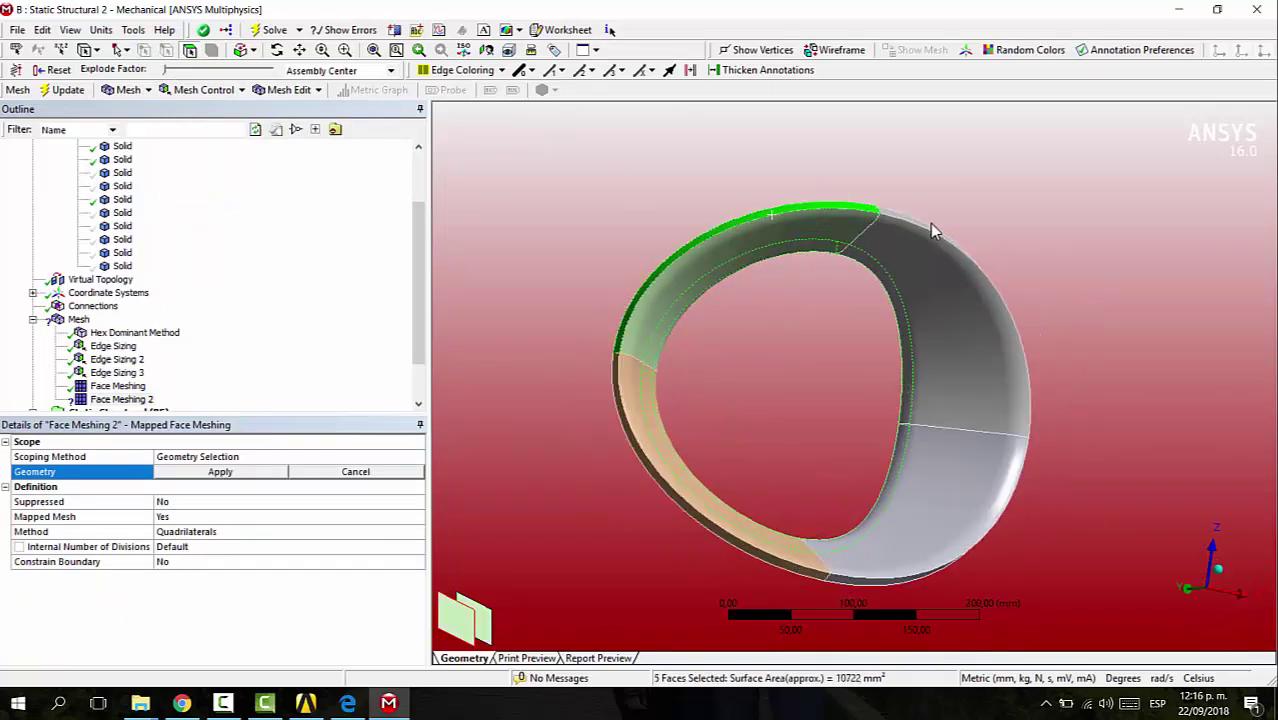
{"action": "left_click", "coordinate": [929, 227], "text": "ctrl"}
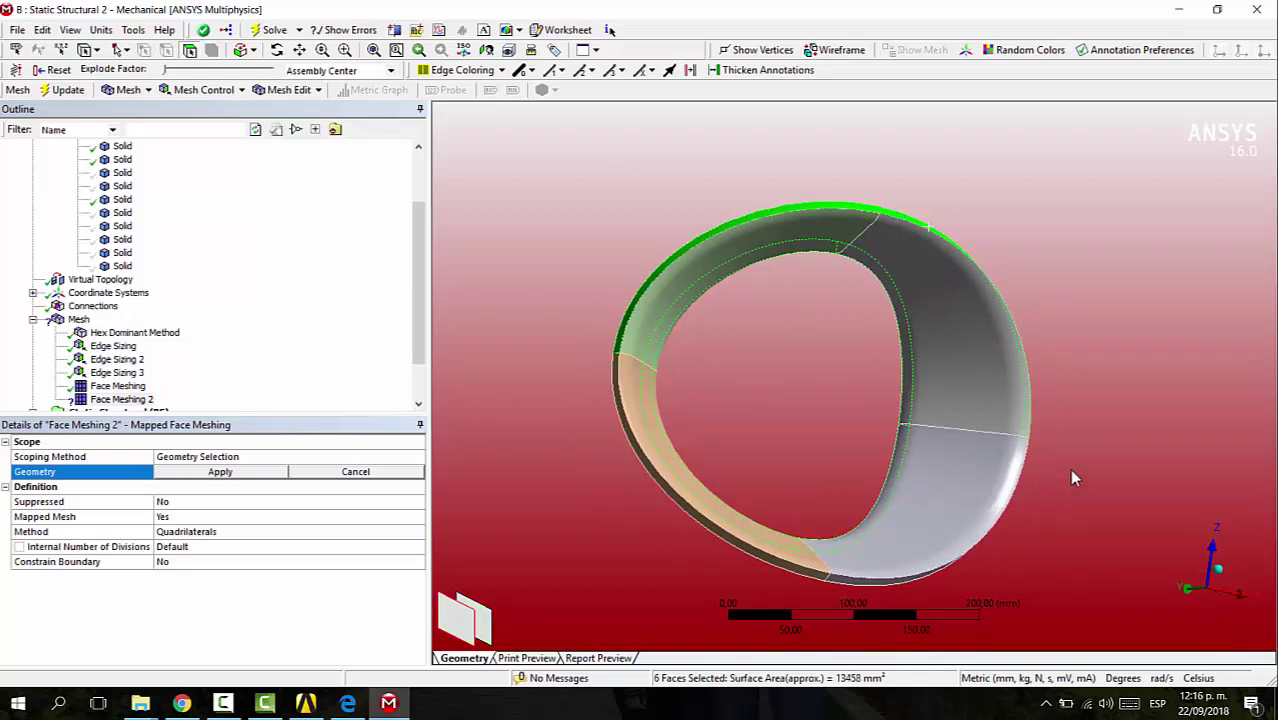
{"action": "middle_click_drag", "start_coordinate": [1069, 468], "coordinate": [970, 462]}
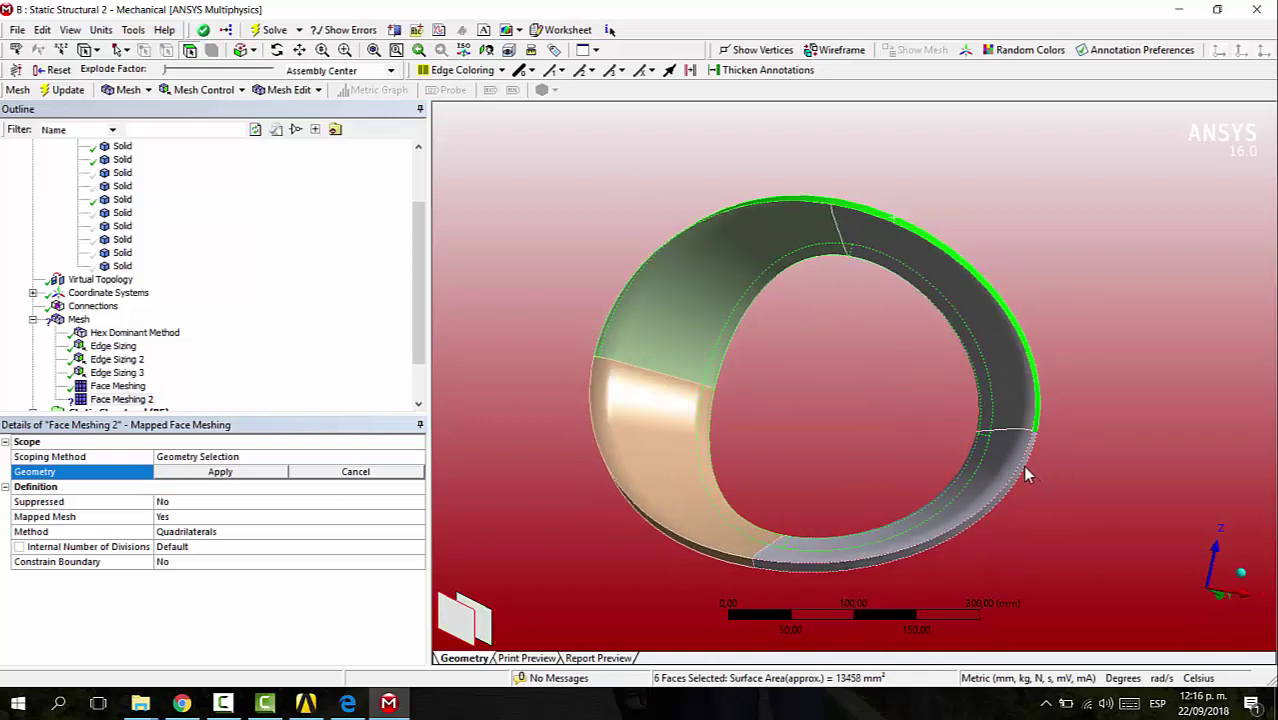
{"action": "left_click", "coordinate": [1027, 474], "text": "ctrl"}
{"action": "left_click", "coordinate": [685, 540], "text": "ctrl"}
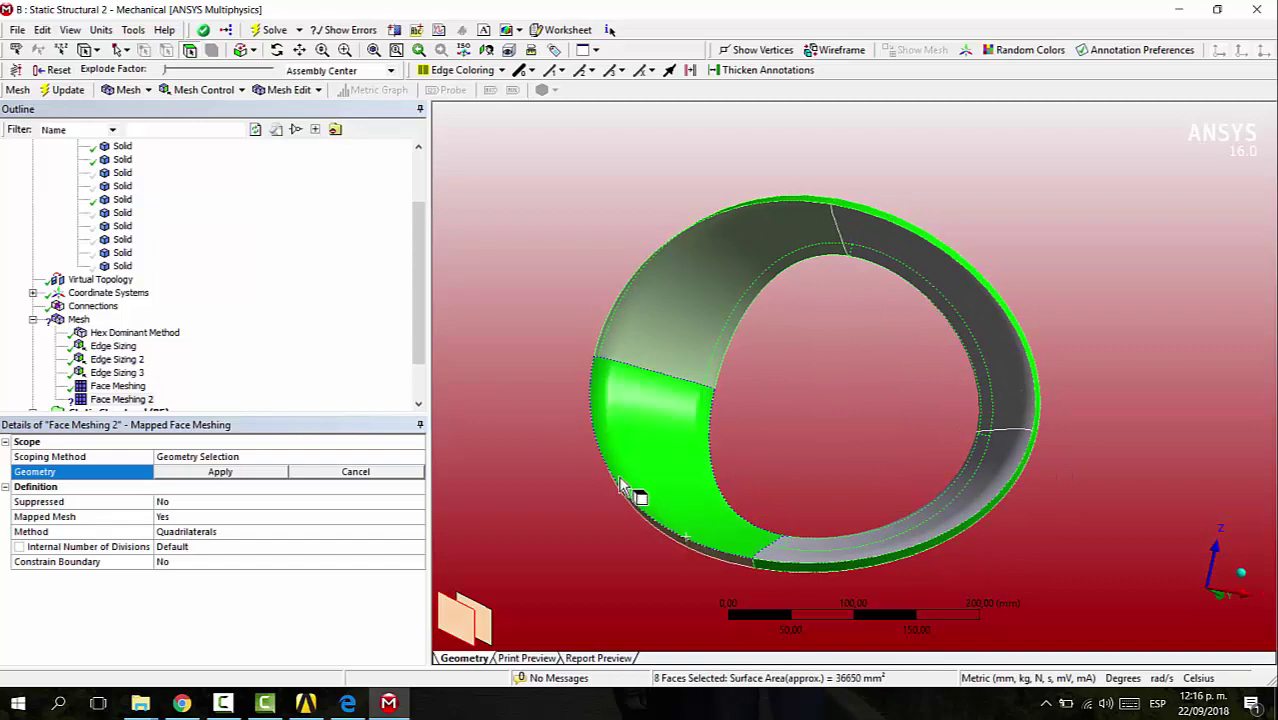
{"action": "left_click", "coordinate": [645, 469], "text": "ctrl"}
{"action": "left_click", "coordinate": [694, 550], "text": "ctrl"}
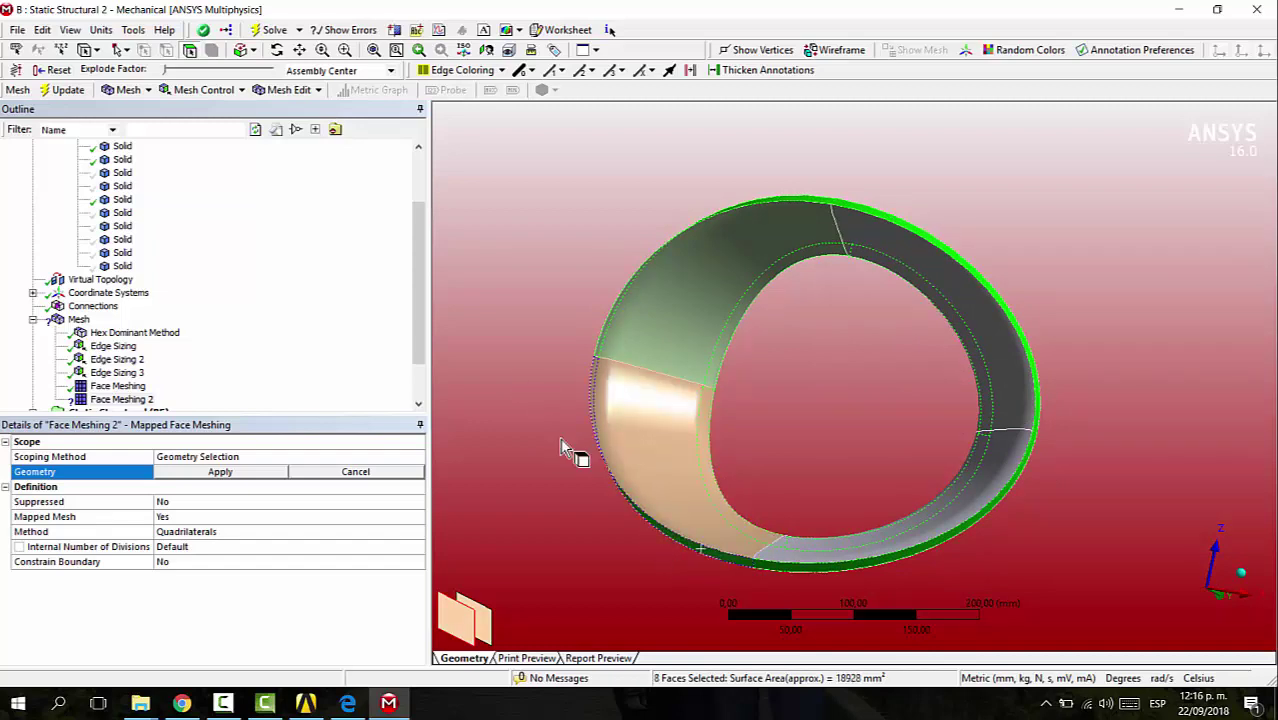
{"action": "middle_click_drag", "start_coordinate": [476, 425], "coordinate": [1128, 397]}
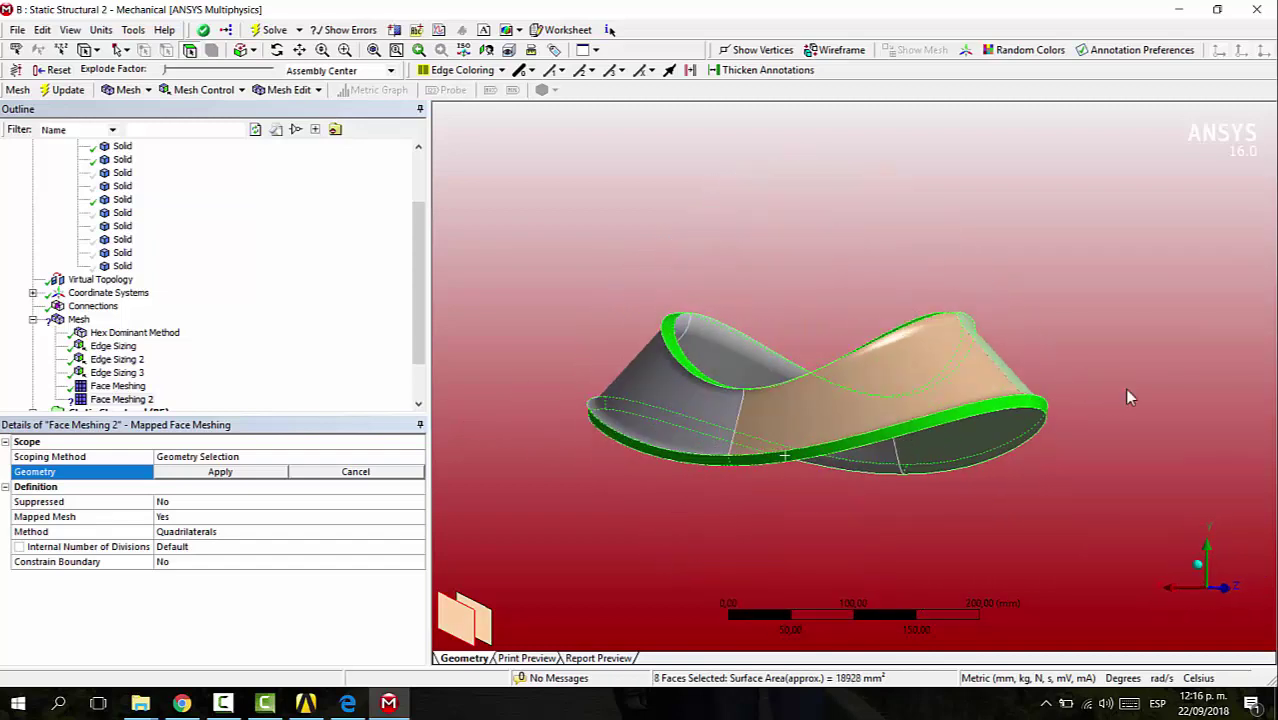
{"action": "left_click", "coordinate": [222, 473]}
Select the collar's four segment bodies and generate the mesh on only those bodies.
{"action": "left_click", "coordinate": [80, 319]}
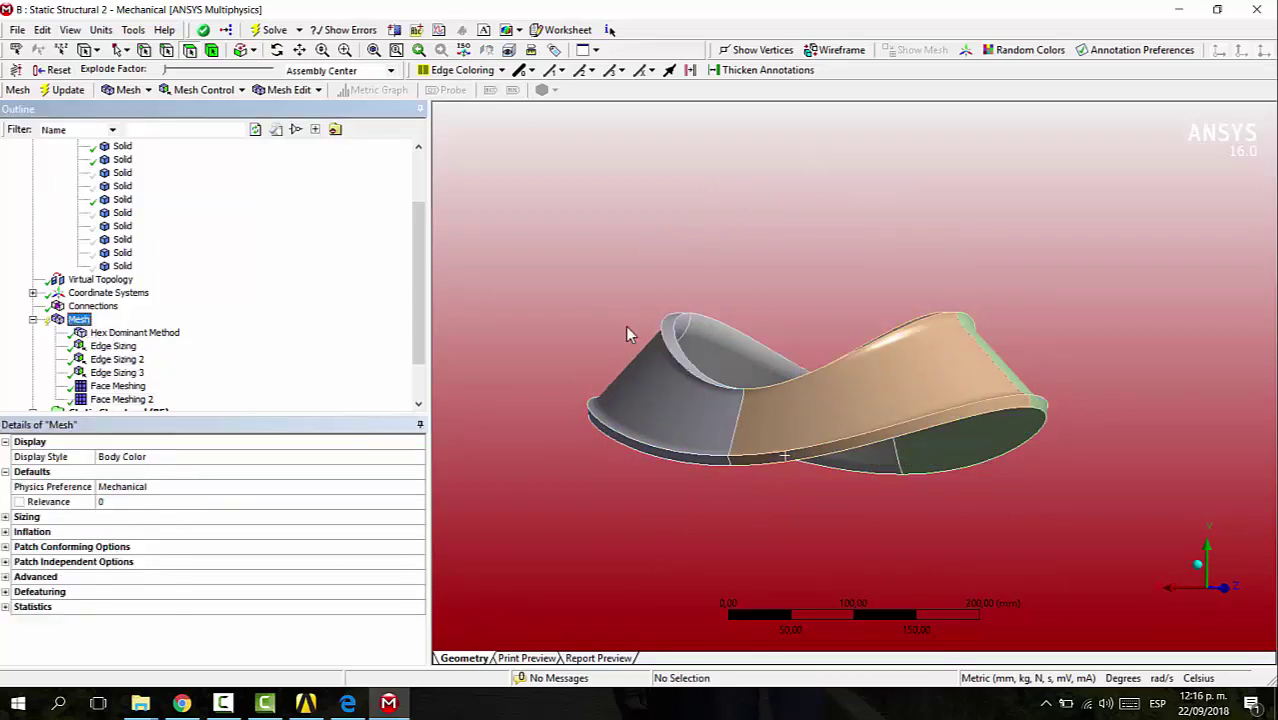
{"action": "left_click", "coordinate": [605, 395]}
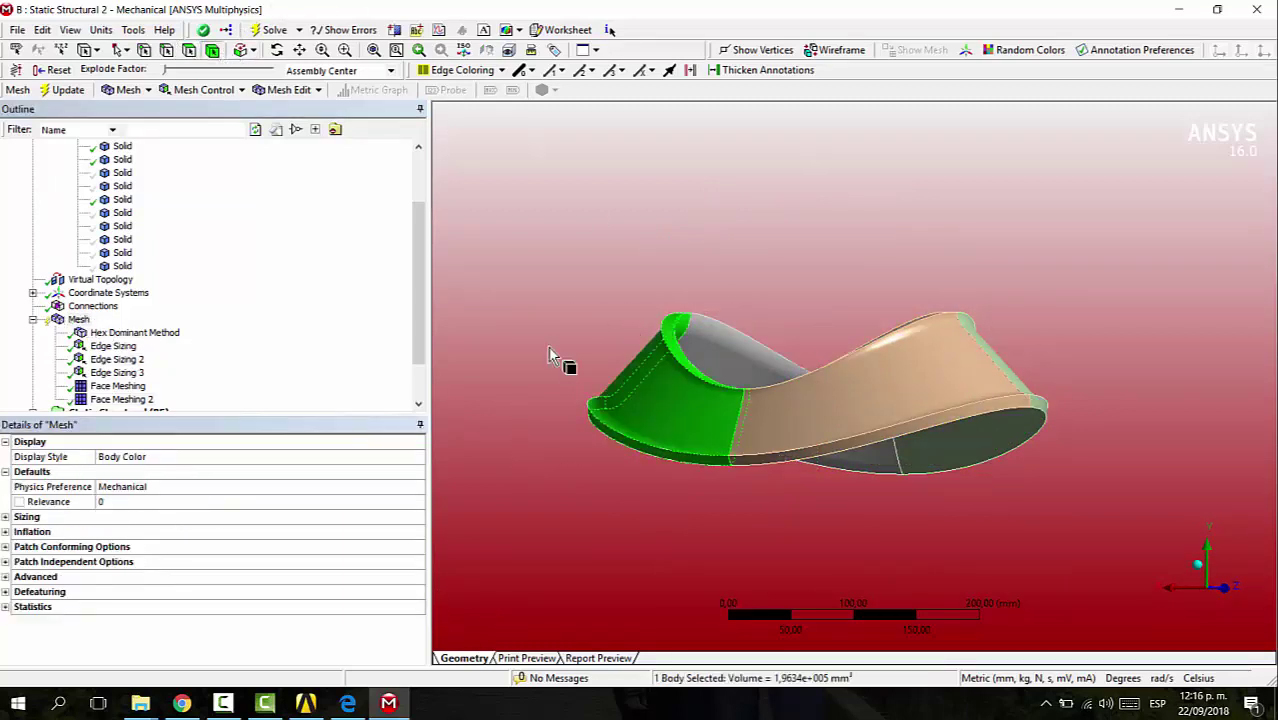
{"action": "left_click", "coordinate": [940, 425], "text": "ctrl"}
{"action": "middle_click_drag", "start_coordinate": [1029, 350], "coordinate": [847, 311]}
{"action": "left_click", "coordinate": [806, 292], "text": "ctrl"}
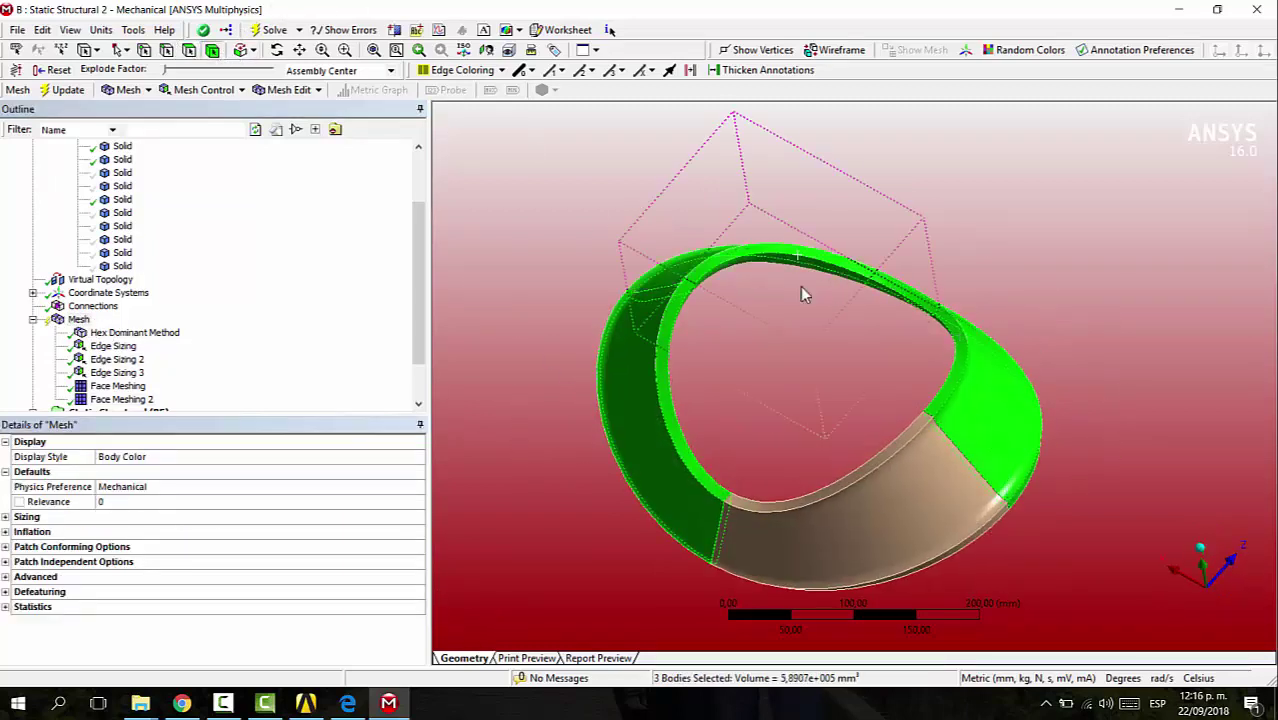
{"action": "left_click", "coordinate": [869, 542], "text": "ctrl"}
{"action": "right_click", "coordinate": [912, 496]}
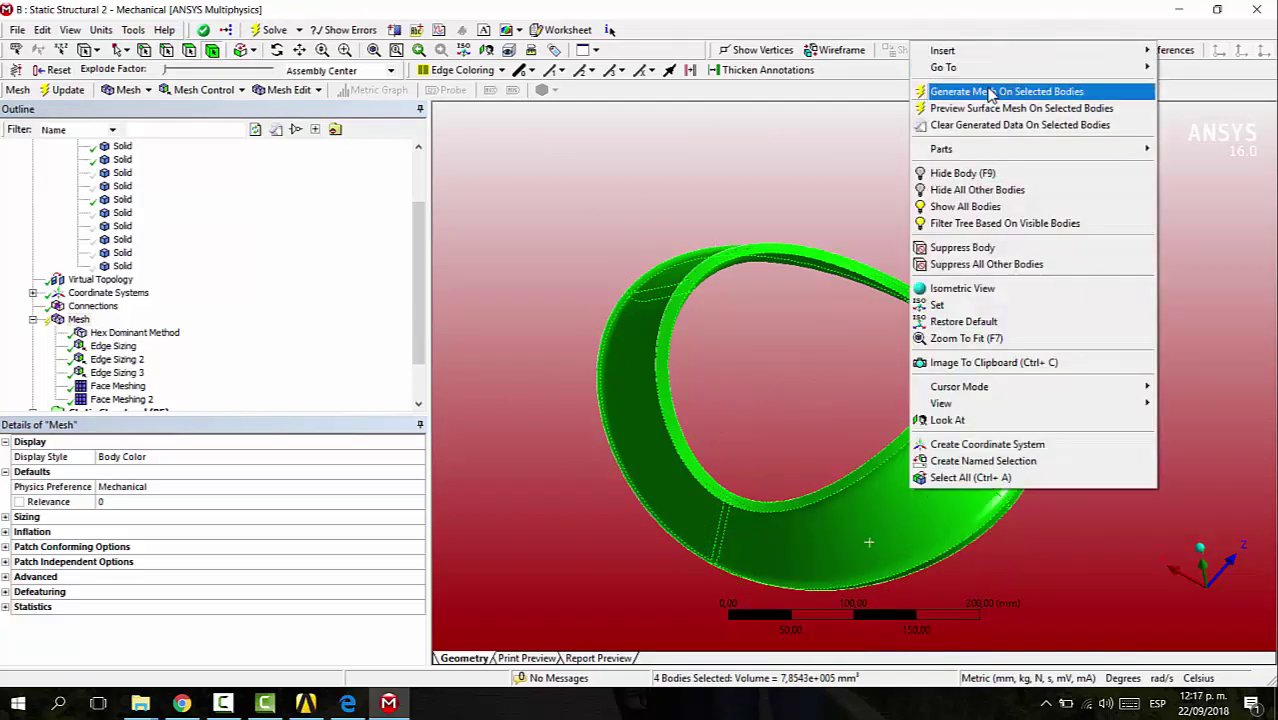
{"action": "left_click", "coordinate": [985, 92]}
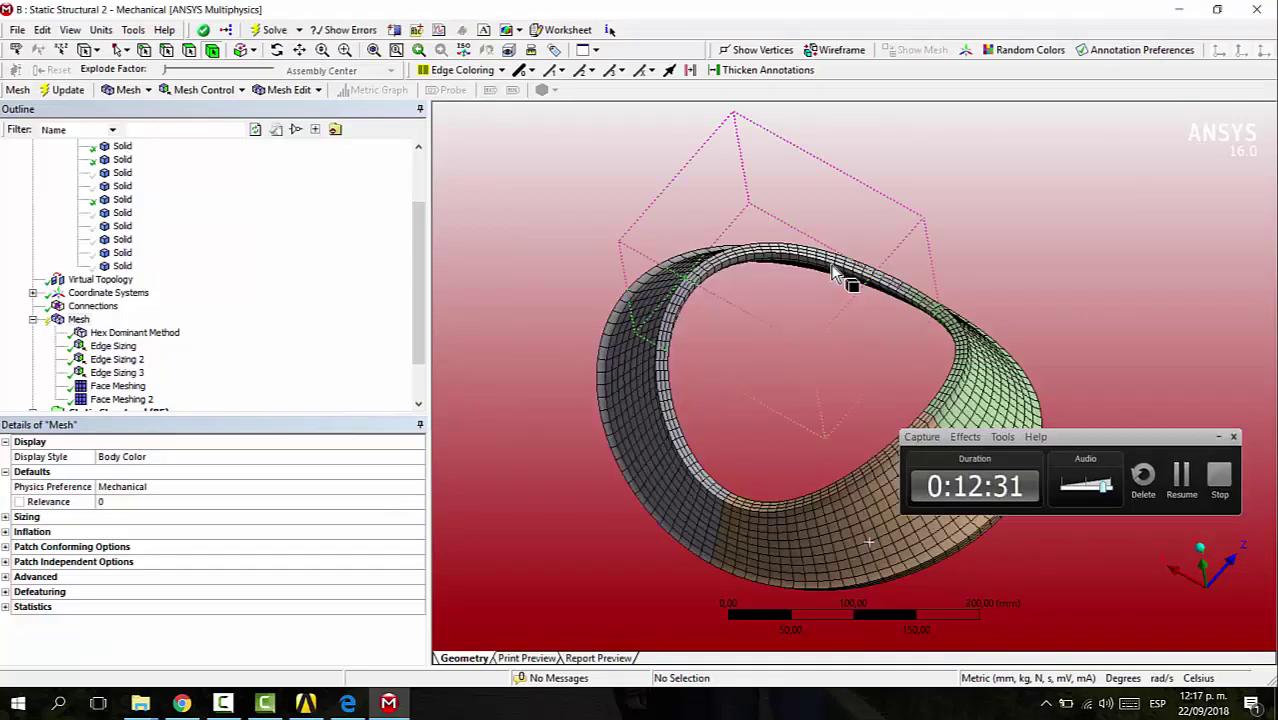
Inspect the meshed collar and show all bodies of the tee again.
{"action": "middle_click_drag", "start_coordinate": [852, 301], "coordinate": [775, 277]}
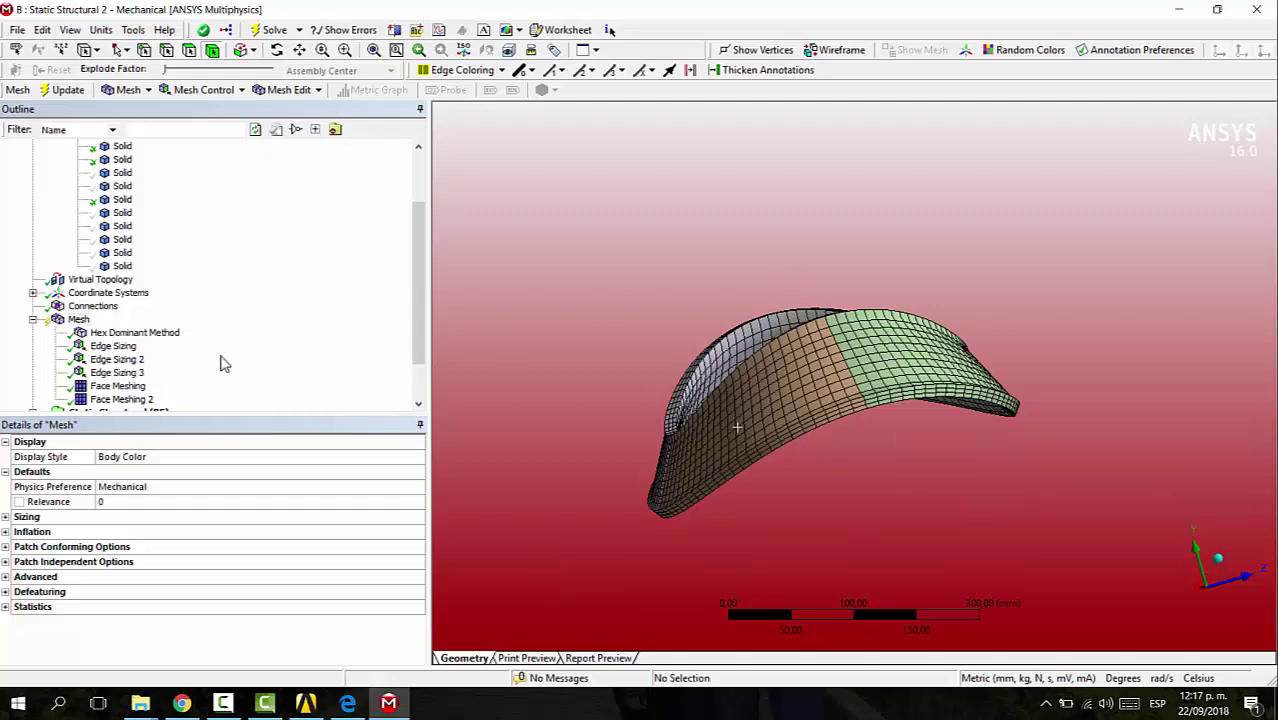
{"action": "right_click", "coordinate": [795, 399]}
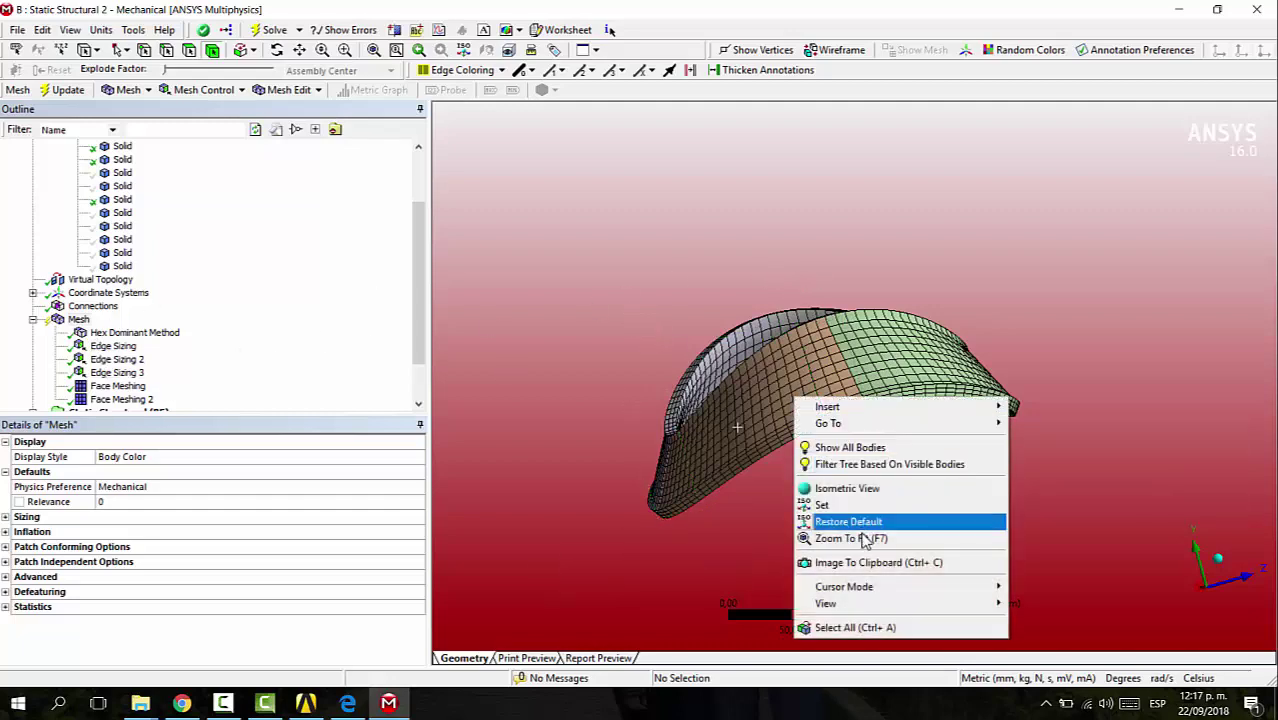
{"action": "left_click", "coordinate": [850, 447]}
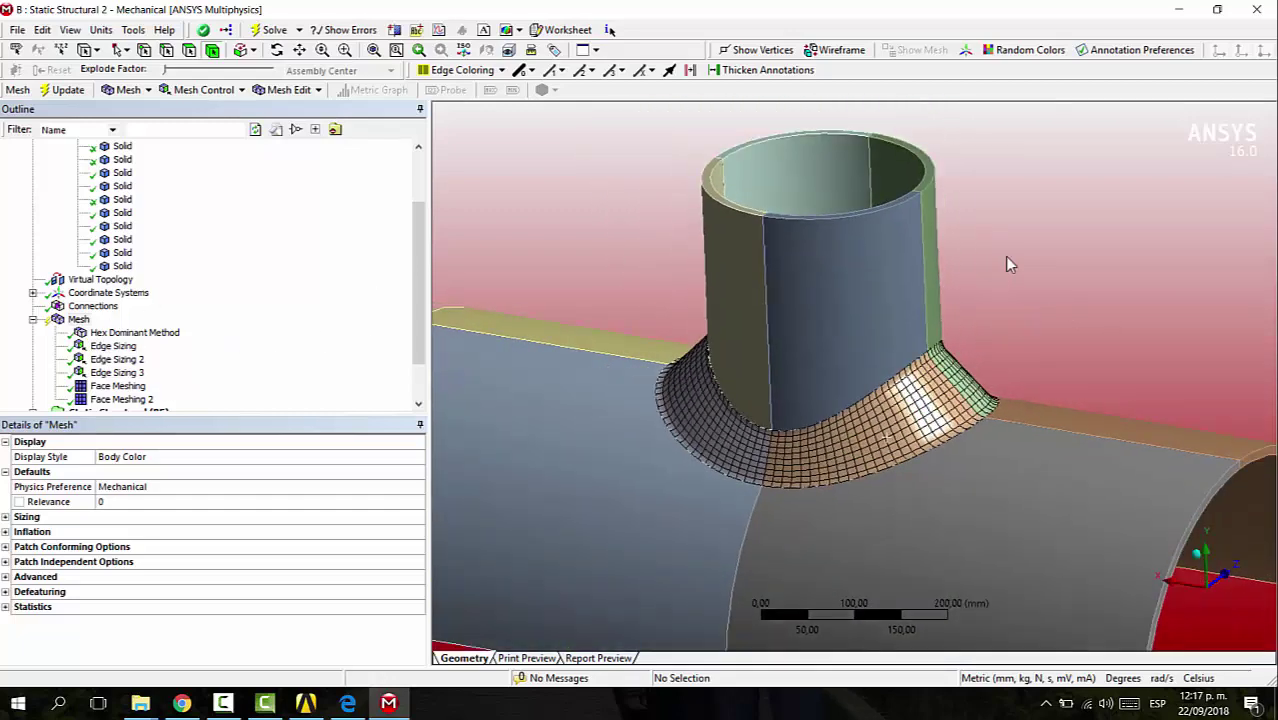
Insert a Sizing control and assign it to the eight lengthwise inner and outer edges dividing the branch pipe's four segments.
{"action": "scroll", "coordinate": [532, 249], "scroll_direction": "down", "scroll_amount": 1}
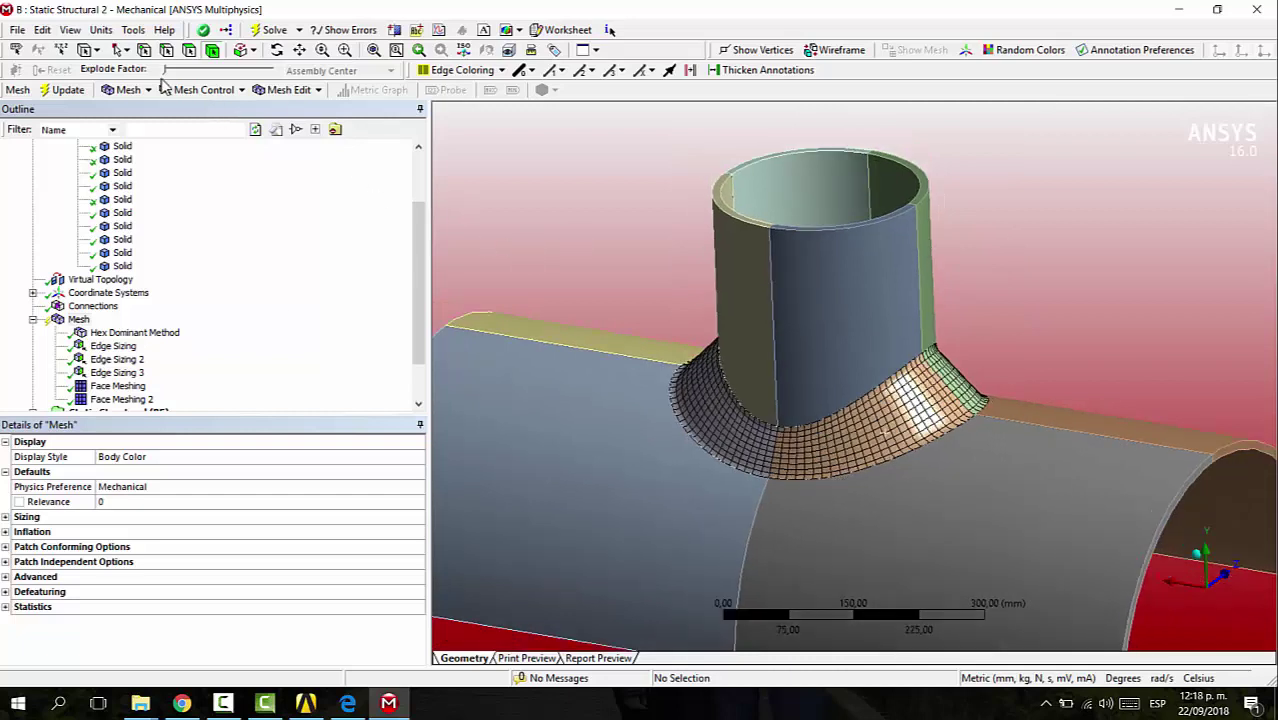
{"action": "left_click", "coordinate": [190, 89]}
{"action": "left_click", "coordinate": [190, 146]}
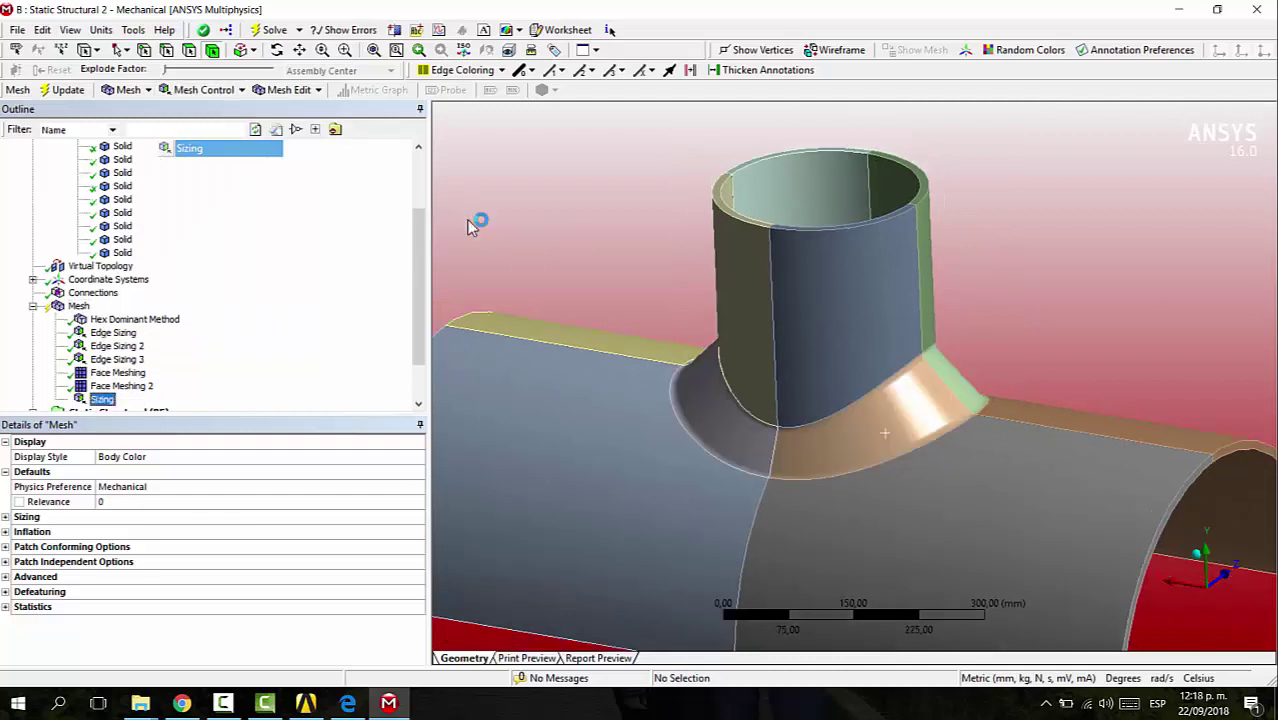
{"action": "left_click", "coordinate": [772, 321]}
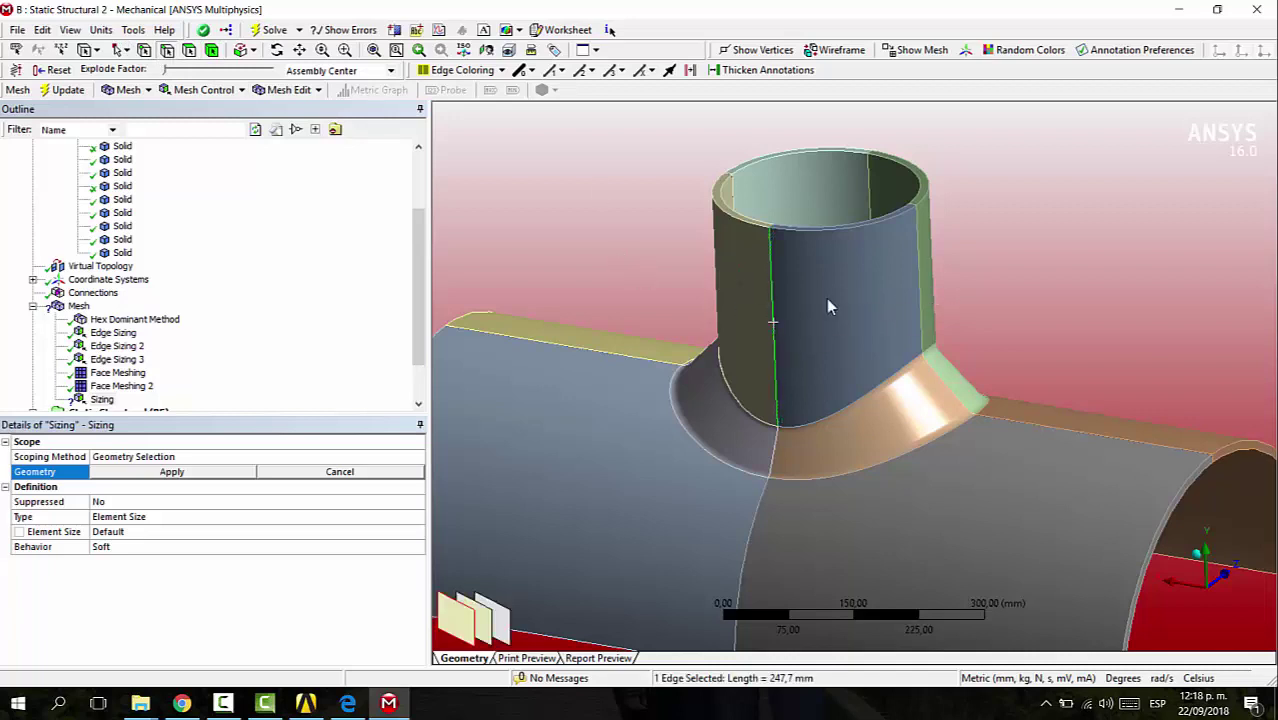
{"action": "left_click", "coordinate": [776, 300], "text": "ctrl"}
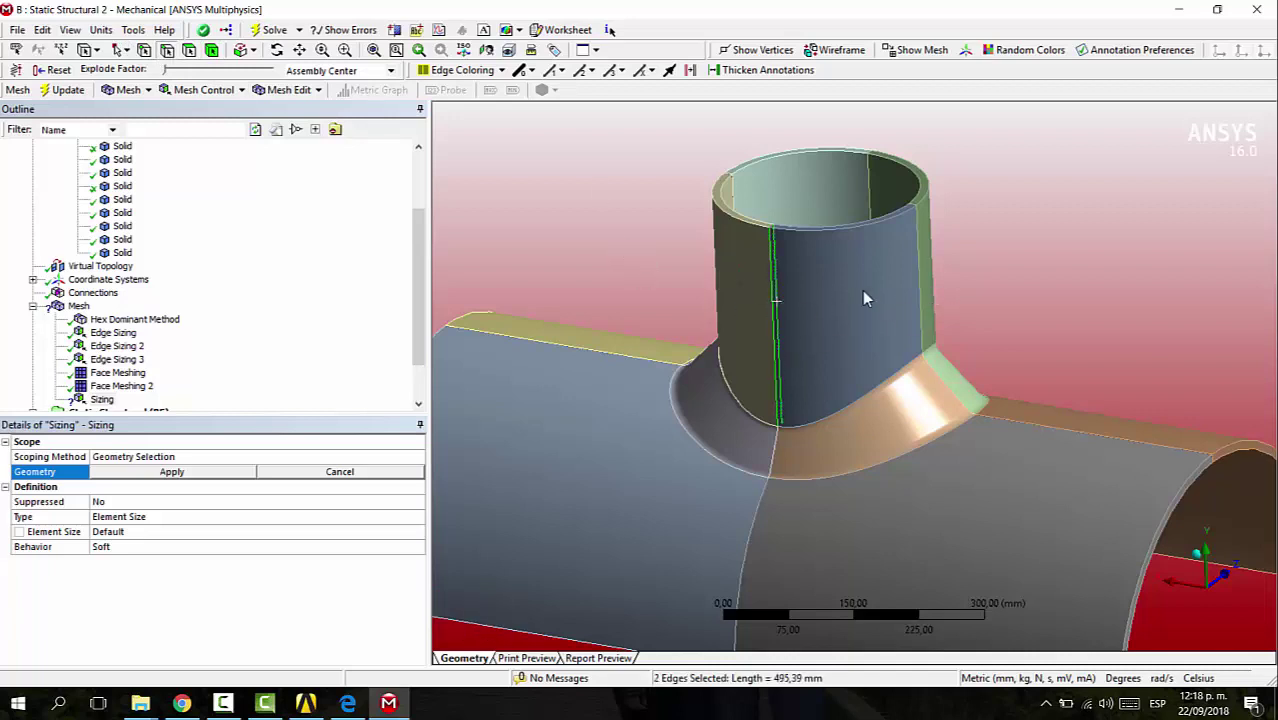
{"action": "left_click", "coordinate": [729, 227], "text": "ctrl"}
{"action": "middle_click_drag", "start_coordinate": [1010, 256], "coordinate": [856, 228]}
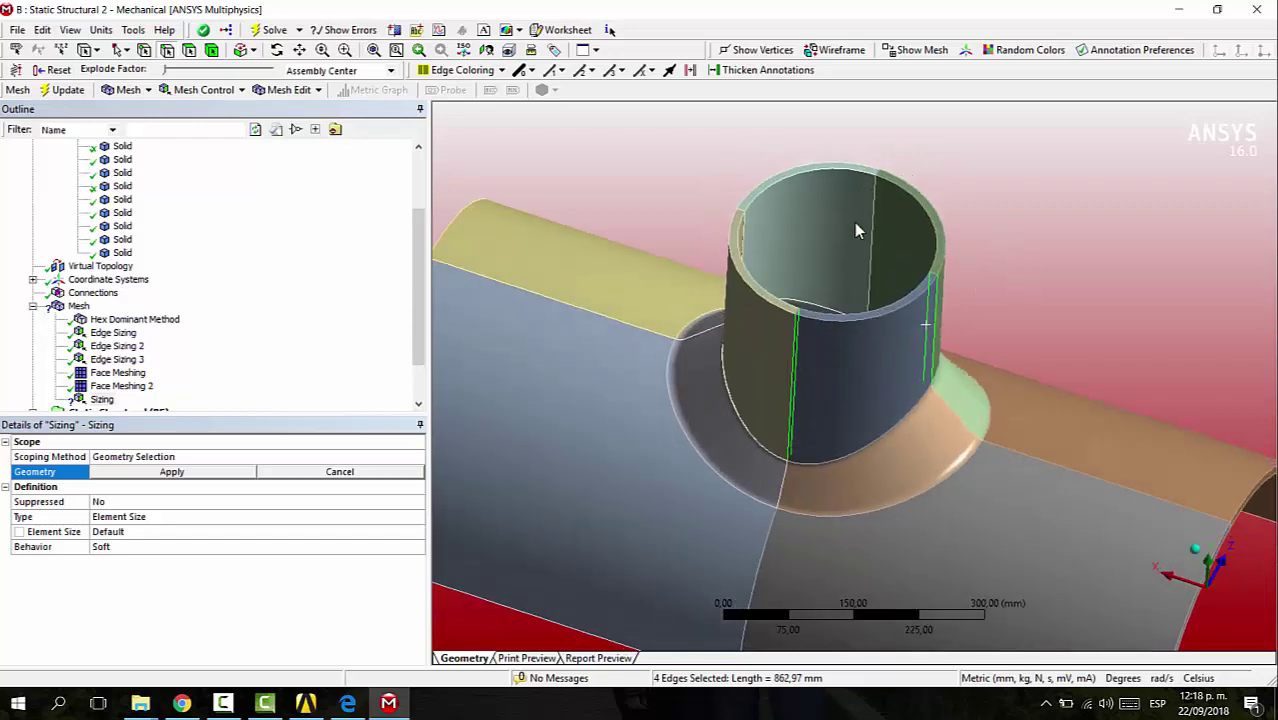
{"action": "left_click", "coordinate": [876, 224], "text": "ctrl"}
{"action": "left_click", "coordinate": [874, 220], "text": "ctrl"}
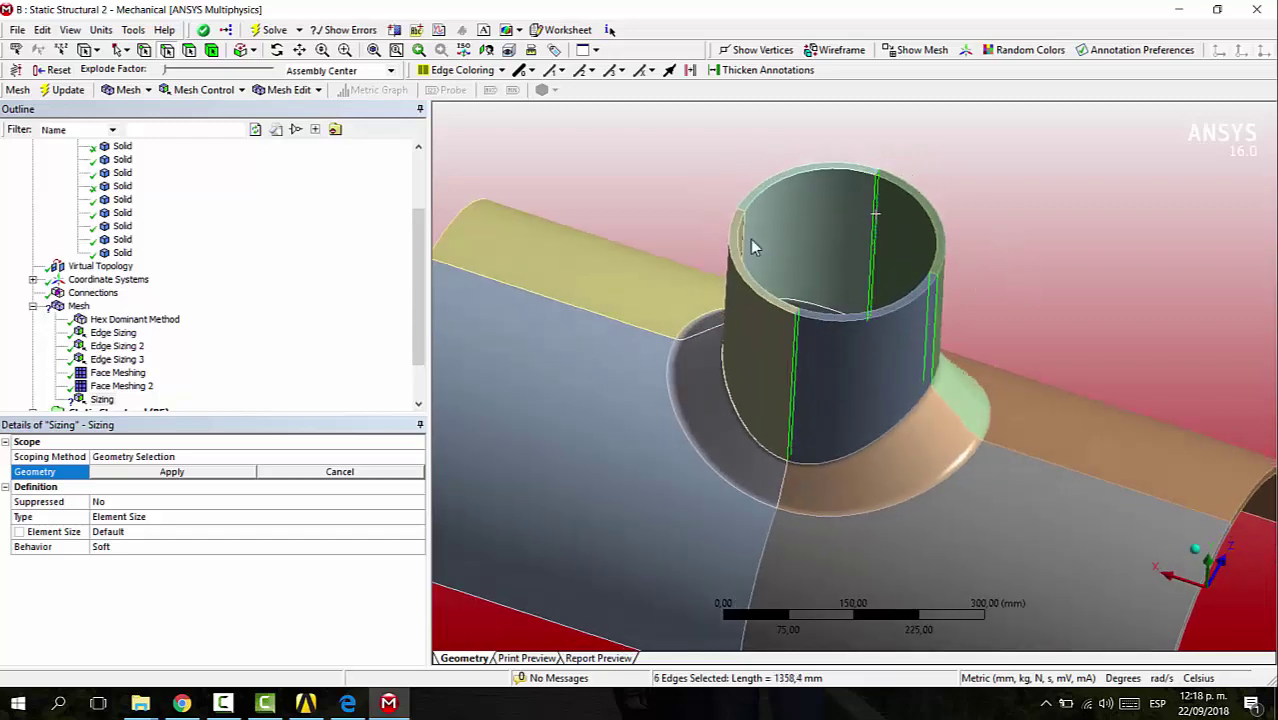
{"action": "middle_click_drag", "start_coordinate": [775, 258], "coordinate": [843, 262]}
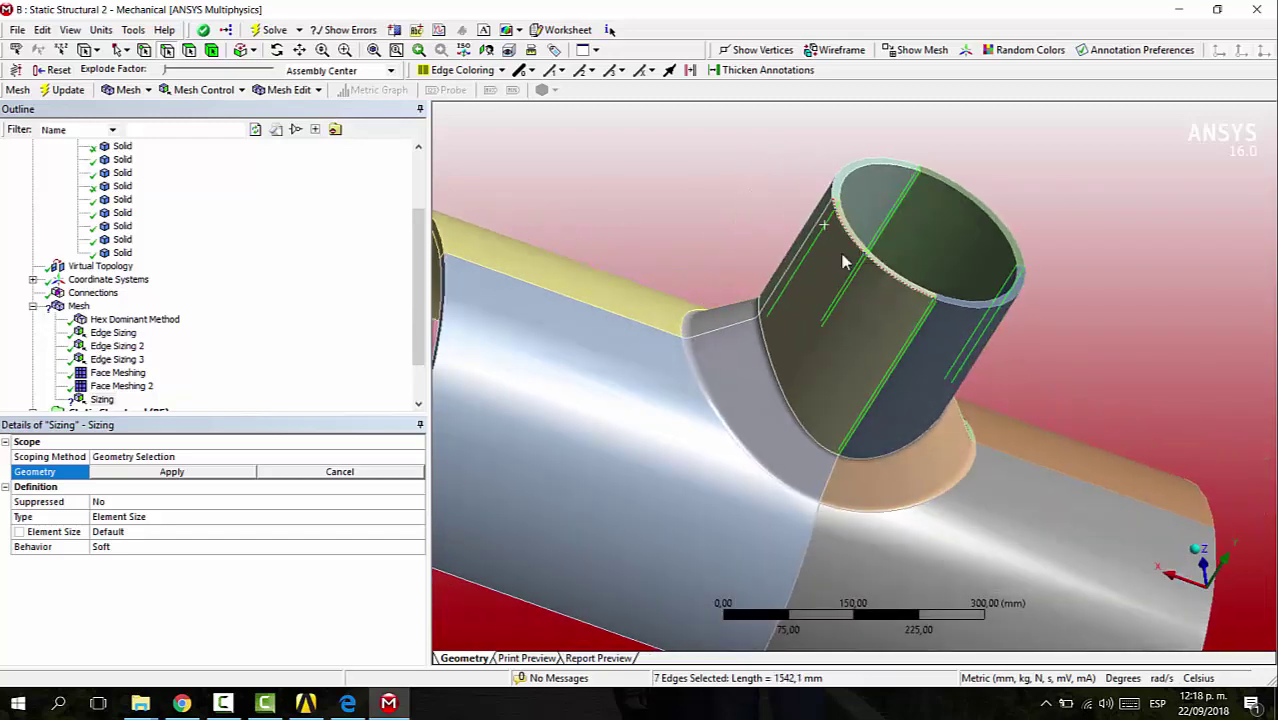
{"action": "left_click", "coordinate": [172, 472]}
Define the branch pipe edge sizing by Number of Divisions with 15 divisions and Hard behavior.
{"action": "left_click", "coordinate": [222, 517]}
{"action": "left_click", "coordinate": [218, 531]}
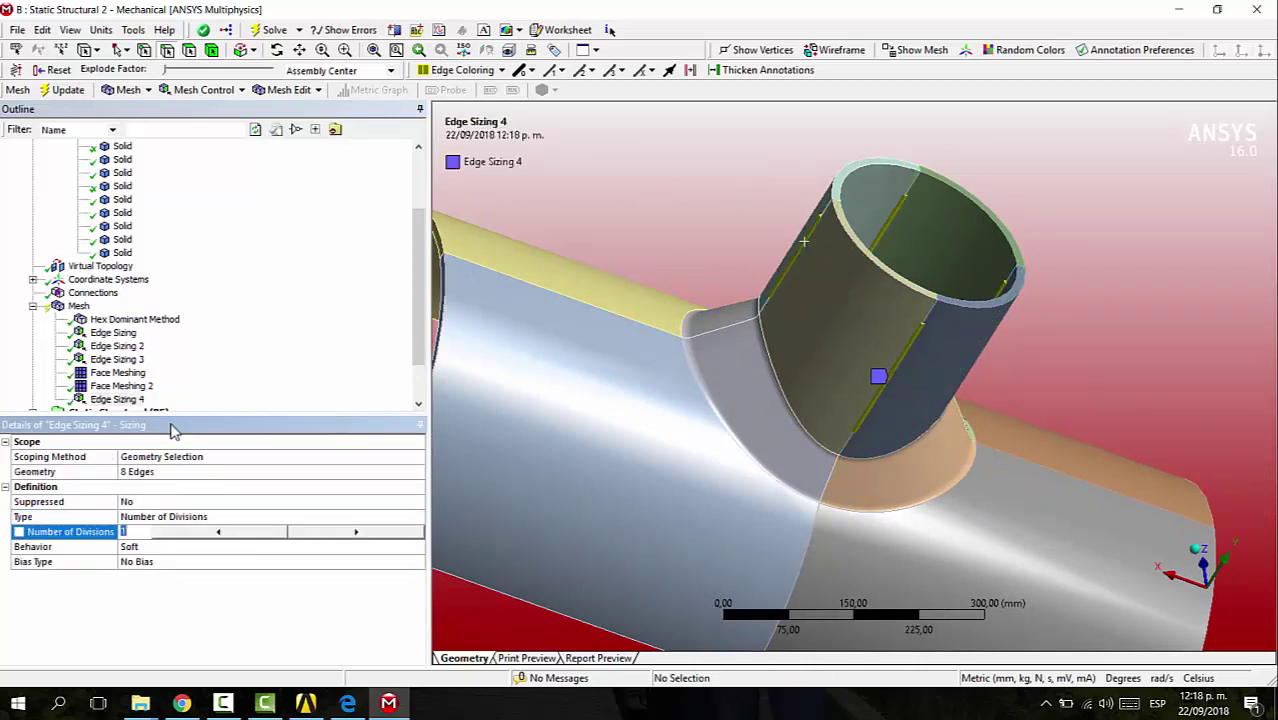
{"action": "key", "text": "Return"}
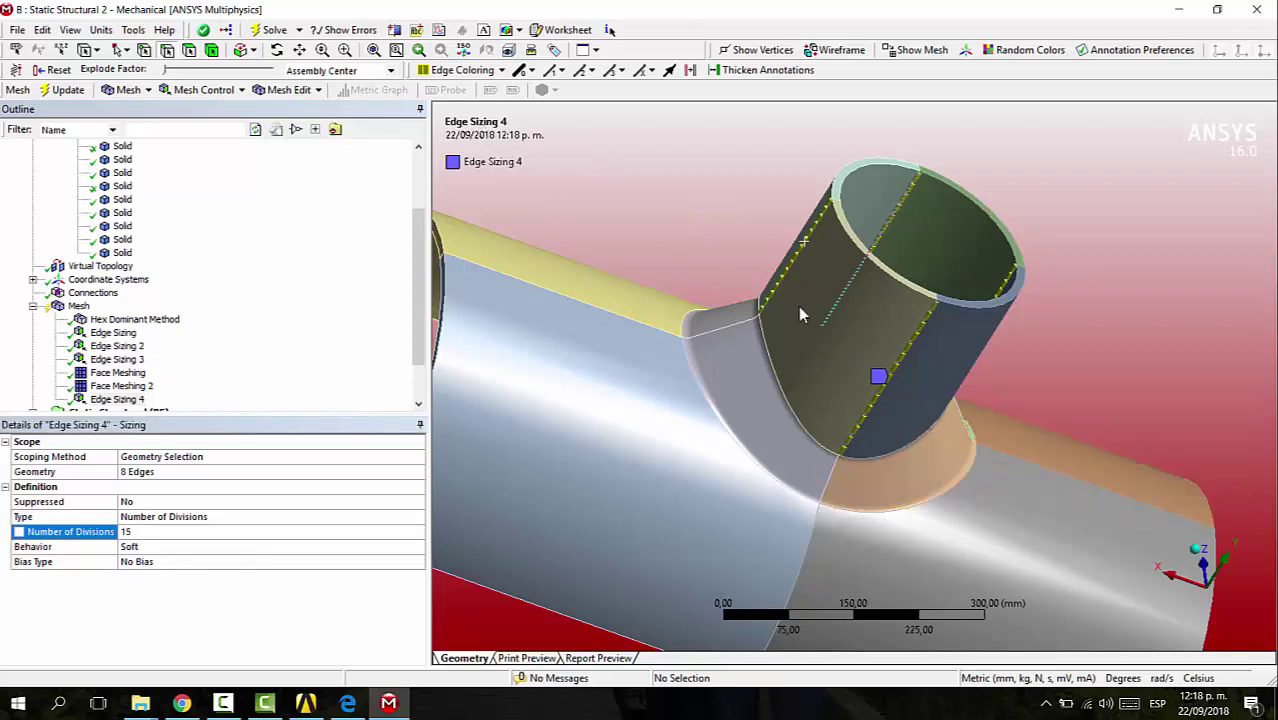
{"action": "double_click", "coordinate": [195, 547]}
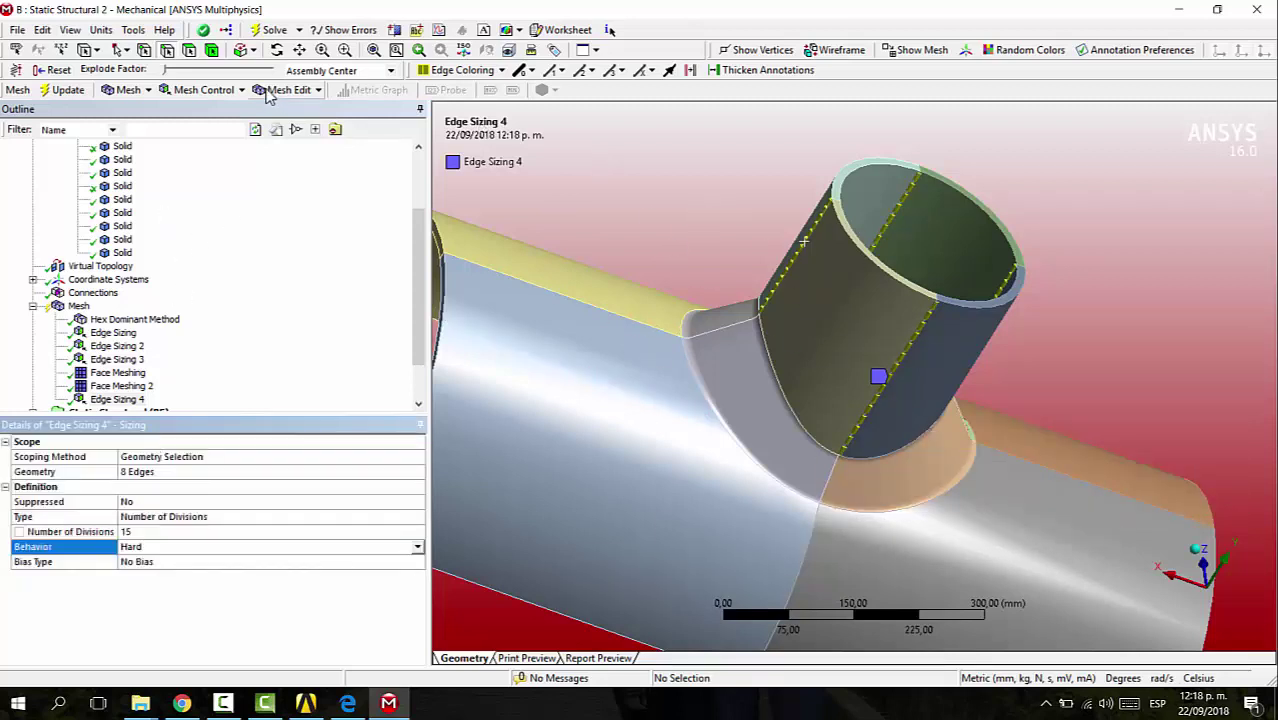
Insert a third Face Meshing control and select two outer and two inner wall faces of the branch pipe.
{"action": "left_click", "coordinate": [185, 92]}
{"action": "left_click", "coordinate": [215, 207]}
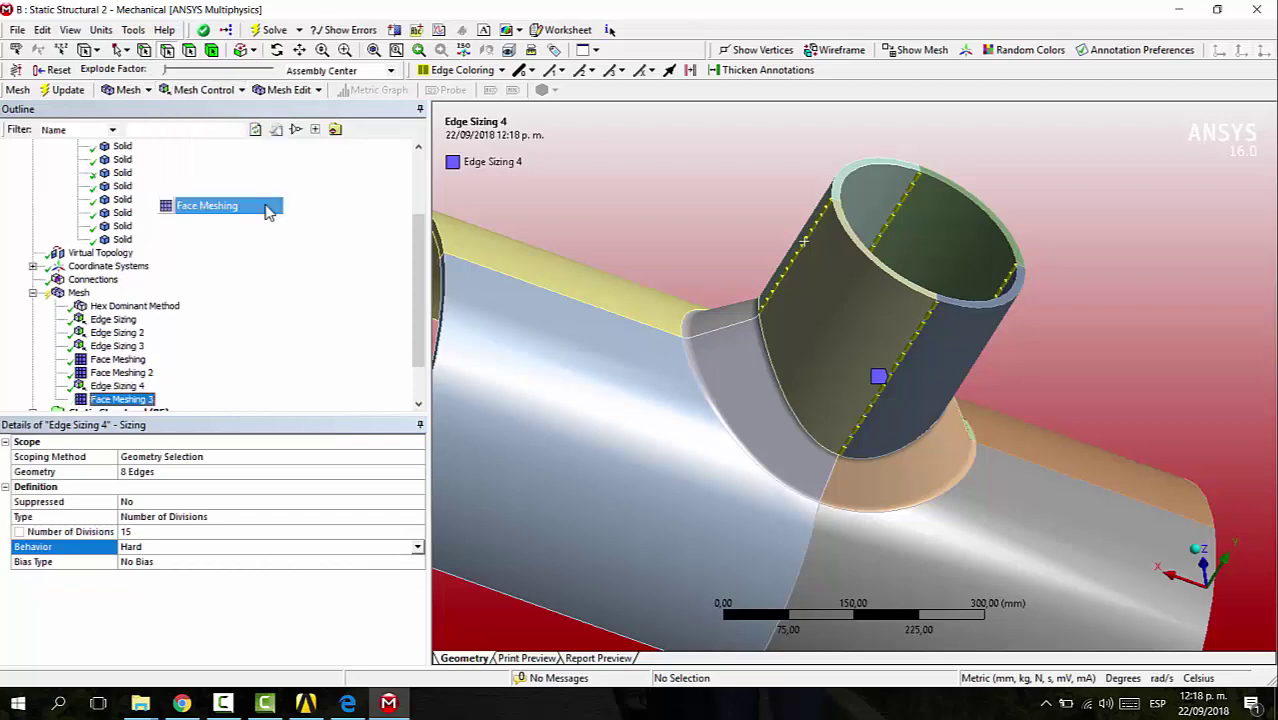
{"action": "left_click", "coordinate": [837, 296]}
{"action": "left_click", "coordinate": [972, 338], "text": "ctrl"}
{"action": "left_click", "coordinate": [970, 238], "text": "ctrl"}
{"action": "left_click", "coordinate": [889, 203], "text": "ctrl"}
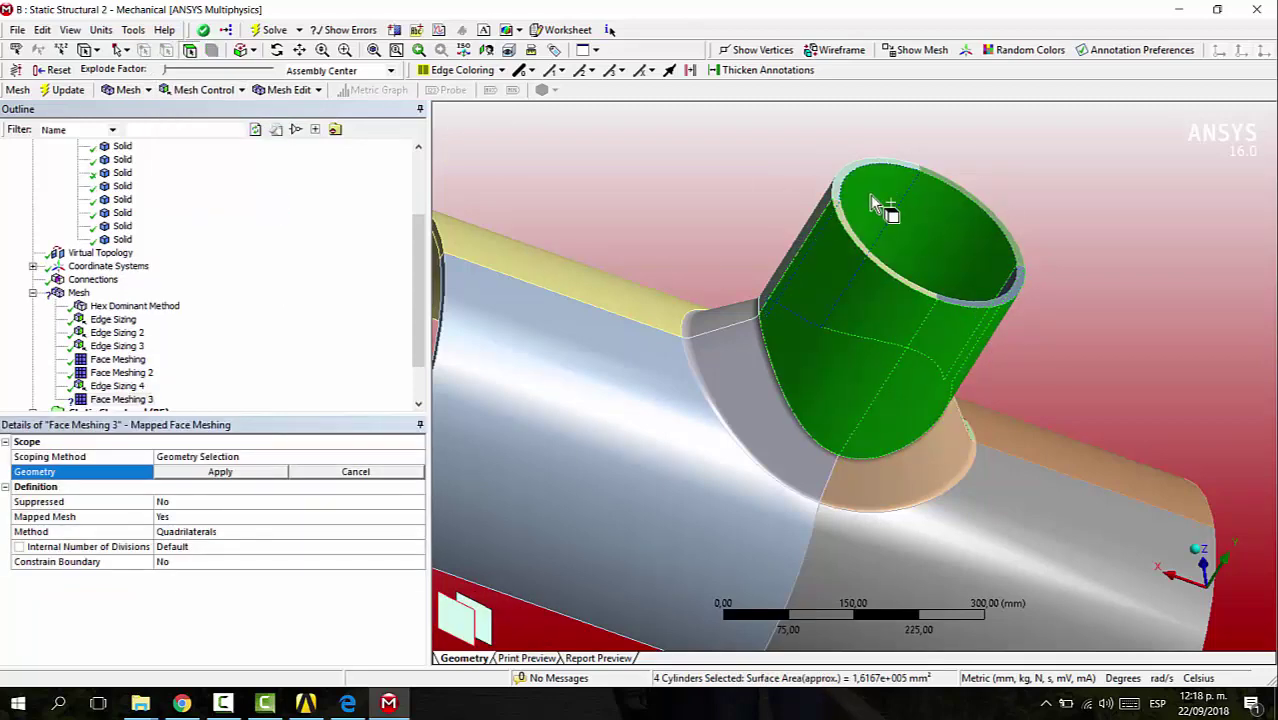
Add the branch pipe's remaining two outer and two inner wall faces and assign all eight to the face meshing.
{"action": "middle_click_drag", "start_coordinate": [712, 165], "coordinate": [780, 205]}
{"action": "left_click", "coordinate": [921, 362], "text": "ctrl"}
{"action": "left_click", "coordinate": [925, 292], "text": "ctrl"}
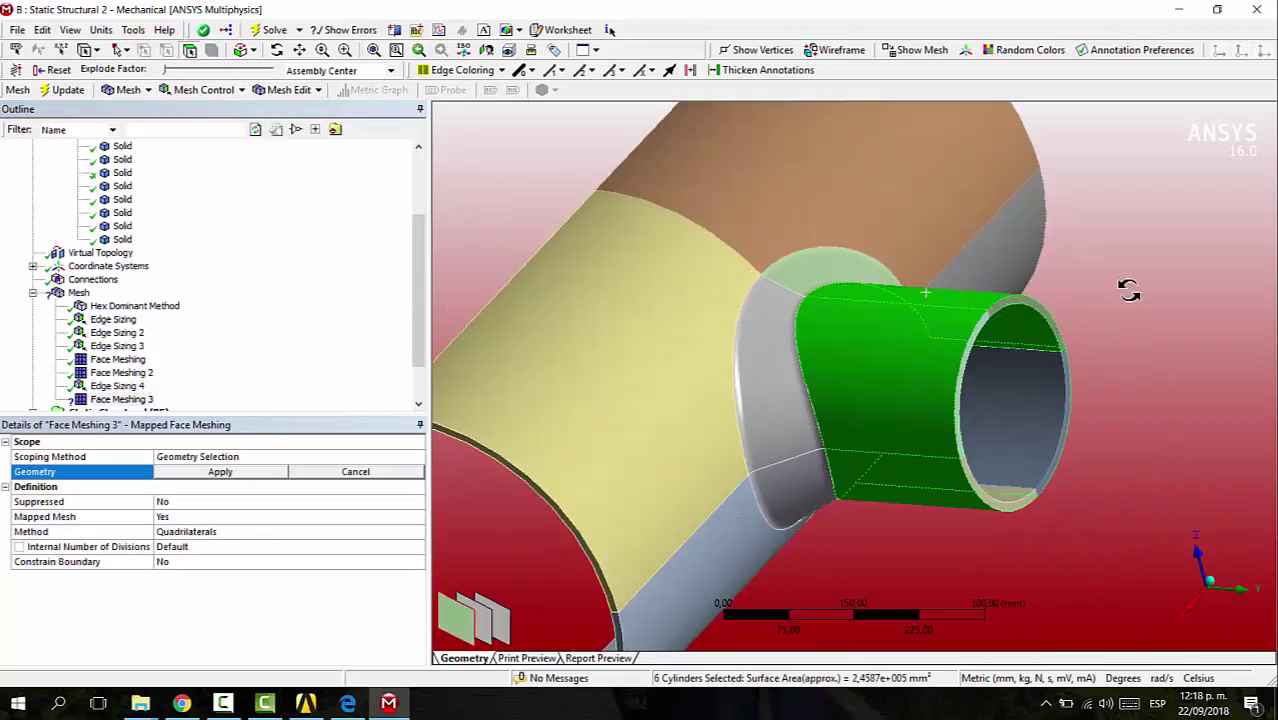
{"action": "middle_click_drag", "start_coordinate": [1130, 288], "coordinate": [660, 360]}
{"action": "left_click", "coordinate": [653, 370], "text": "ctrl"}
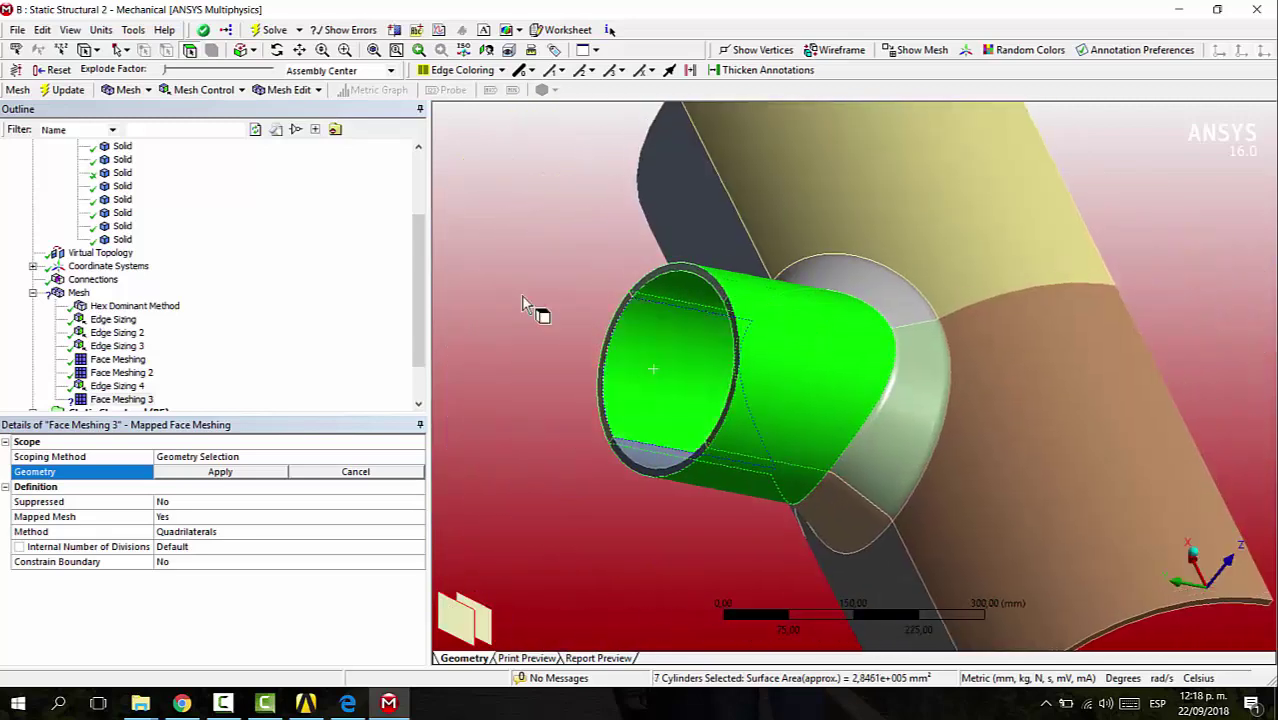
{"action": "left_click", "coordinate": [652, 468], "text": "ctrl"}
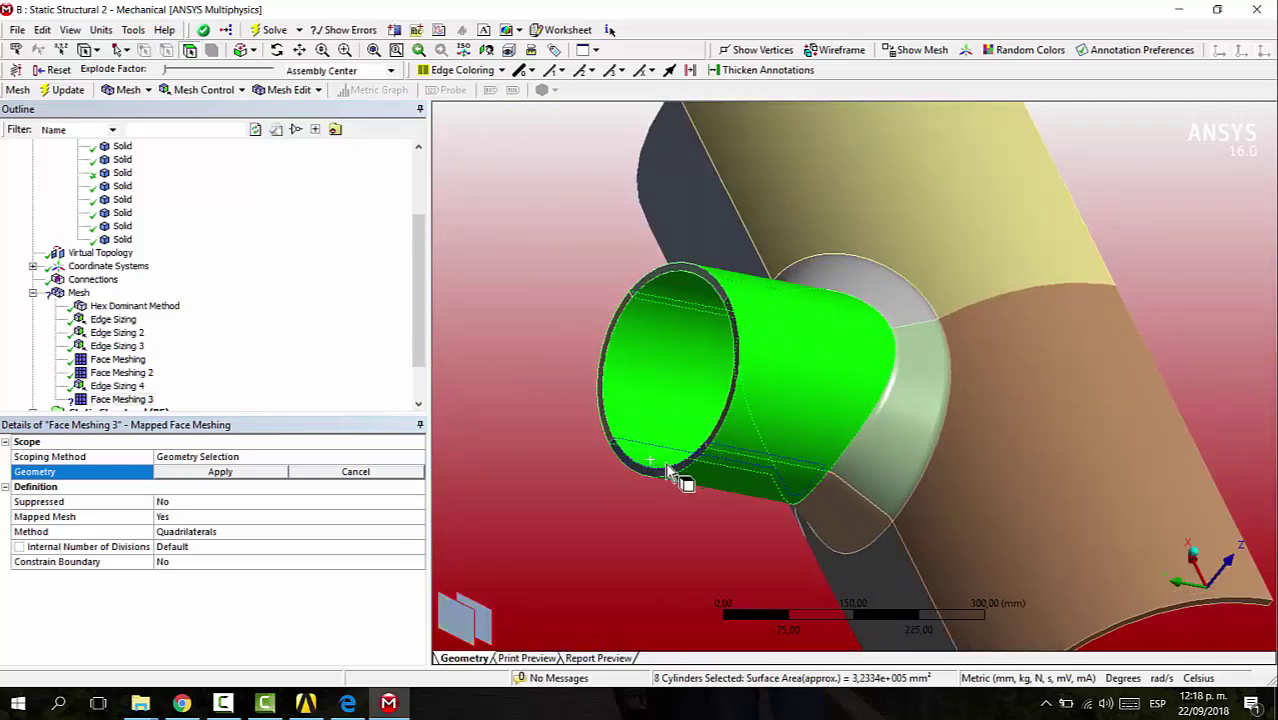
{"action": "left_click", "coordinate": [218, 471]}
Insert a fourth Face Meshing control and assign it to the four narrow end faces around the branch pipe's open rim.
{"action": "middle_click_drag", "start_coordinate": [613, 314], "coordinate": [1006, 222]}
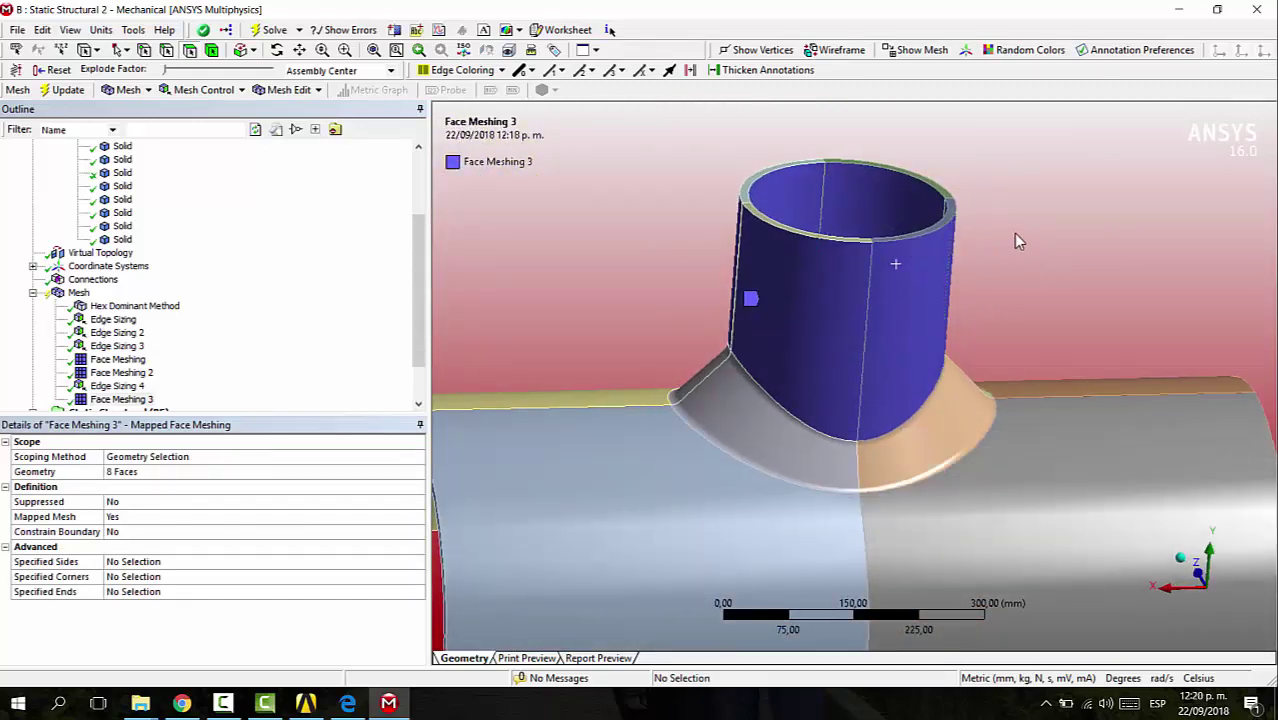
{"action": "middle_click_drag", "start_coordinate": [1038, 228], "coordinate": [1030, 255]}
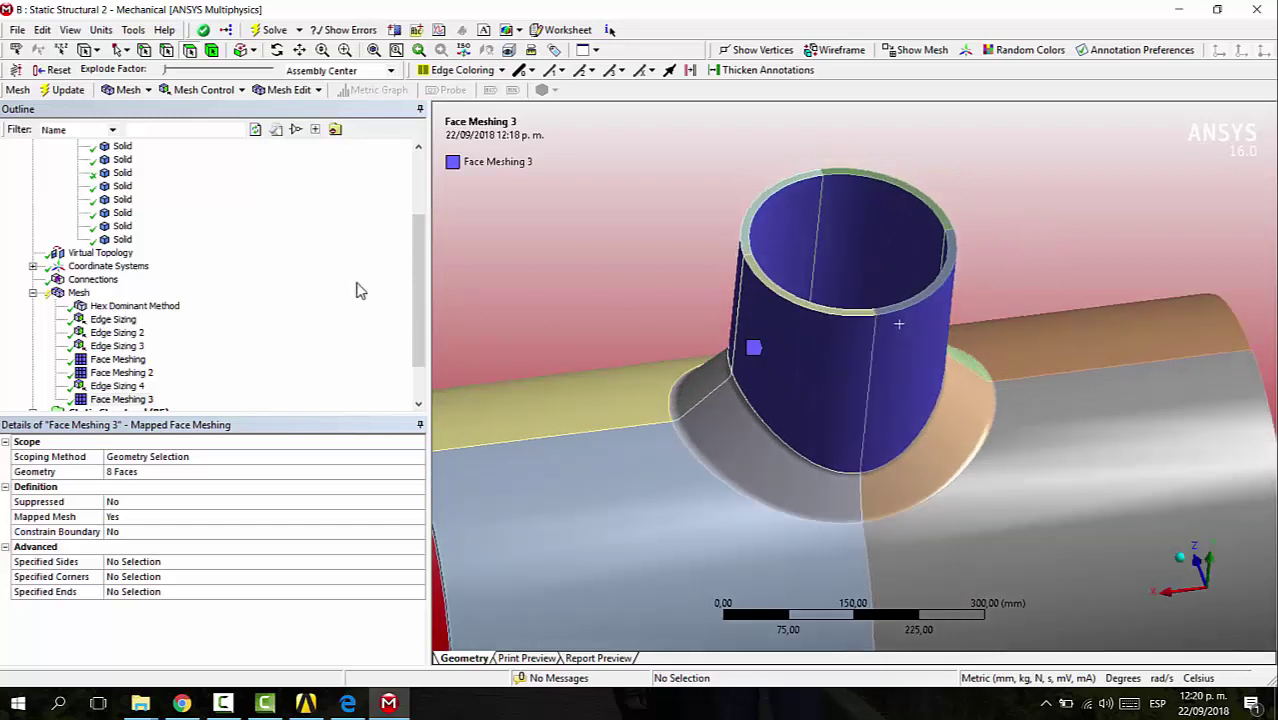
{"action": "left_click", "coordinate": [190, 91]}
{"action": "left_click", "coordinate": [205, 205]}
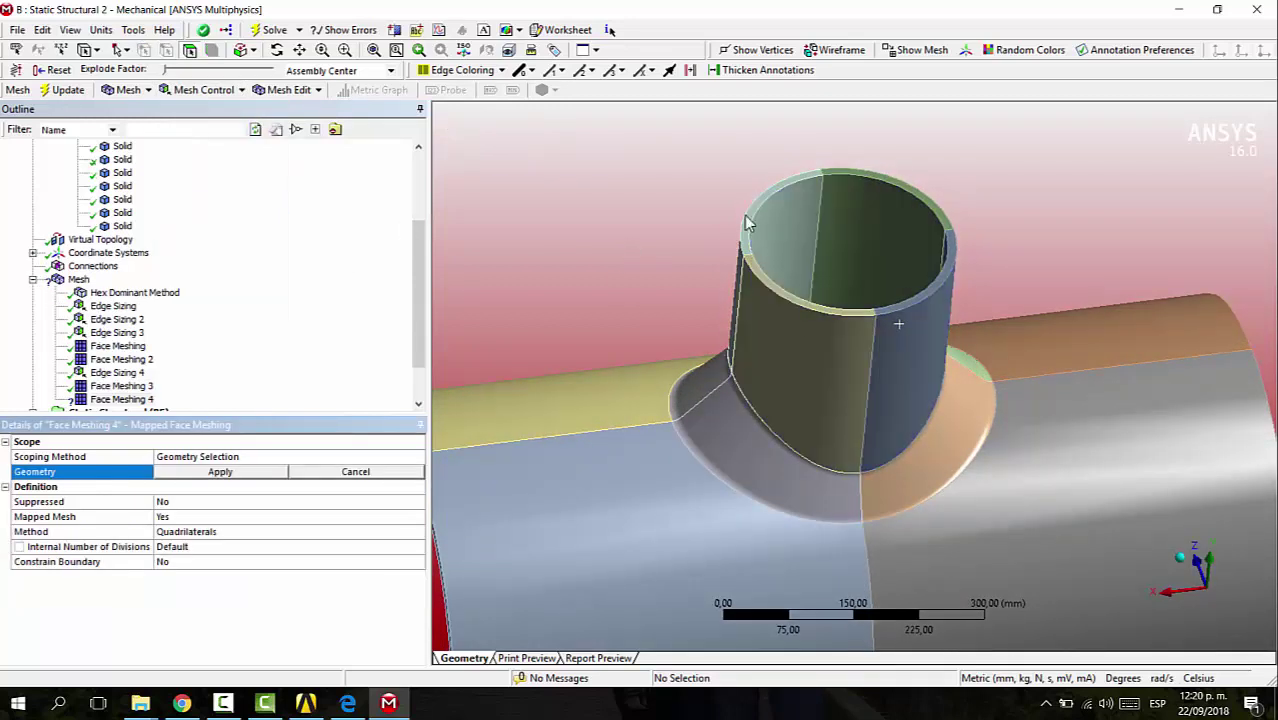
{"action": "left_click", "coordinate": [795, 183]}
{"action": "left_click", "coordinate": [758, 290], "text": "ctrl"}
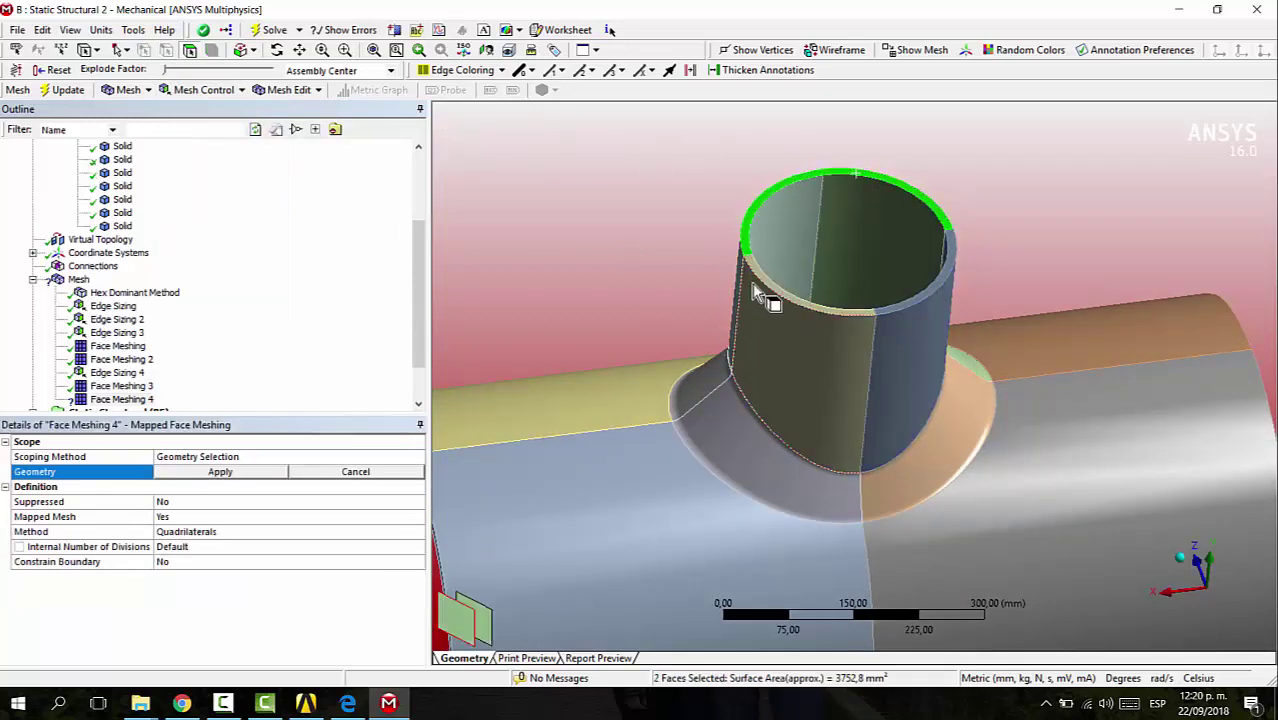
{"action": "left_click", "coordinate": [904, 292], "text": "ctrl"}
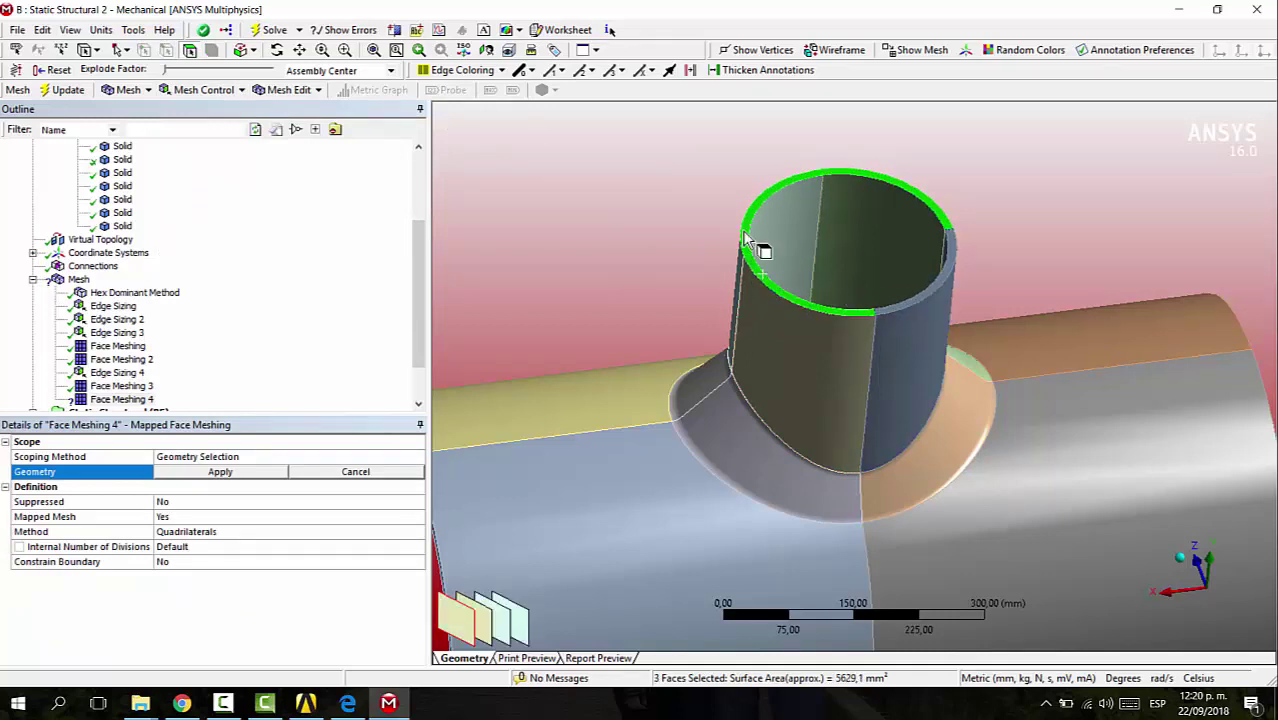
{"action": "left_click", "coordinate": [928, 290], "text": "ctrl"}
{"action": "left_click", "coordinate": [238, 472]}
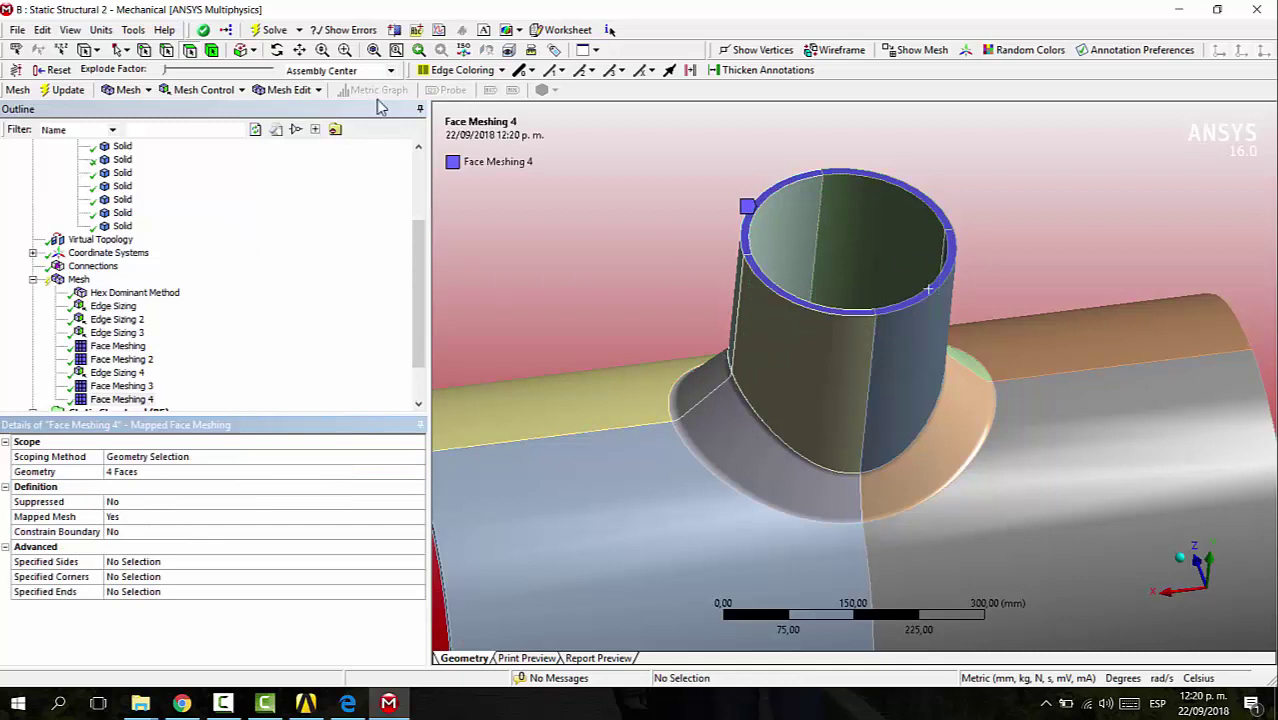
Select the four branch pipe bodies and preview the surface mesh on them.
{"action": "left_click", "coordinate": [211, 49]}
{"action": "left_click", "coordinate": [835, 395]}
{"action": "left_click", "coordinate": [915, 352], "text": "ctrl"}
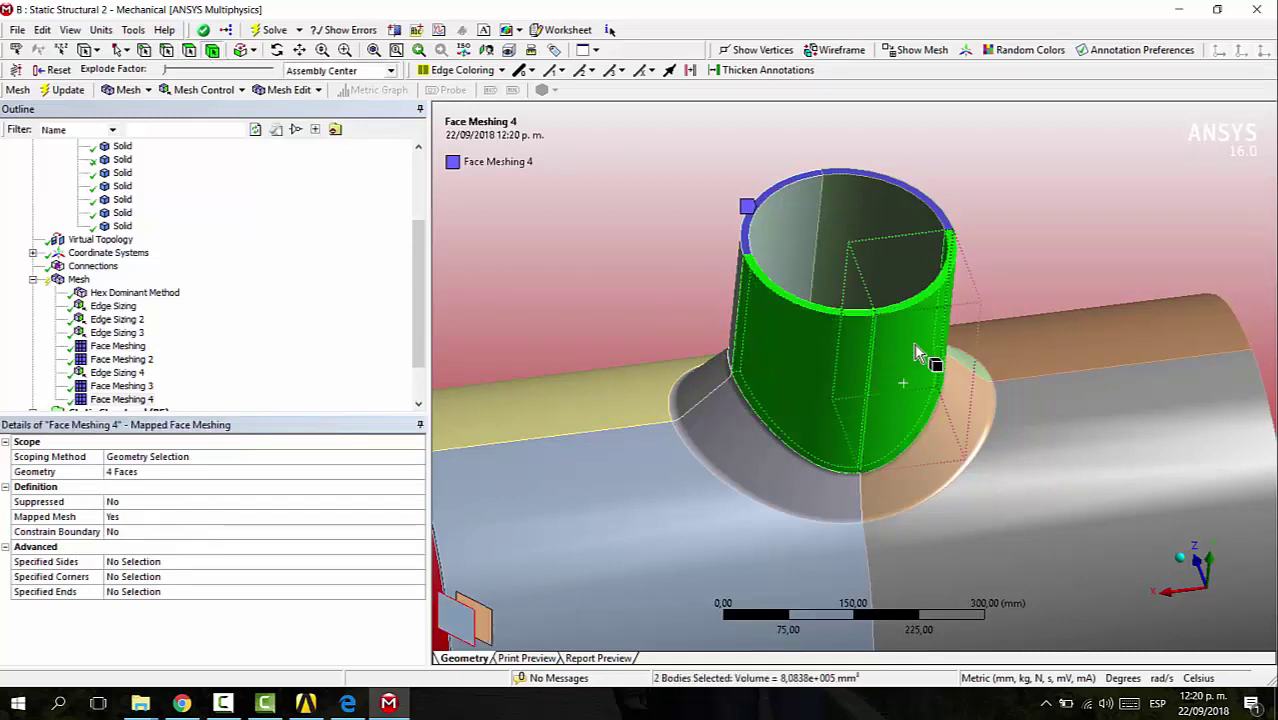
{"action": "left_click", "coordinate": [927, 229], "text": "ctrl"}
{"action": "left_click", "coordinate": [796, 224], "text": "ctrl"}
{"action": "right_click", "coordinate": [848, 224]}
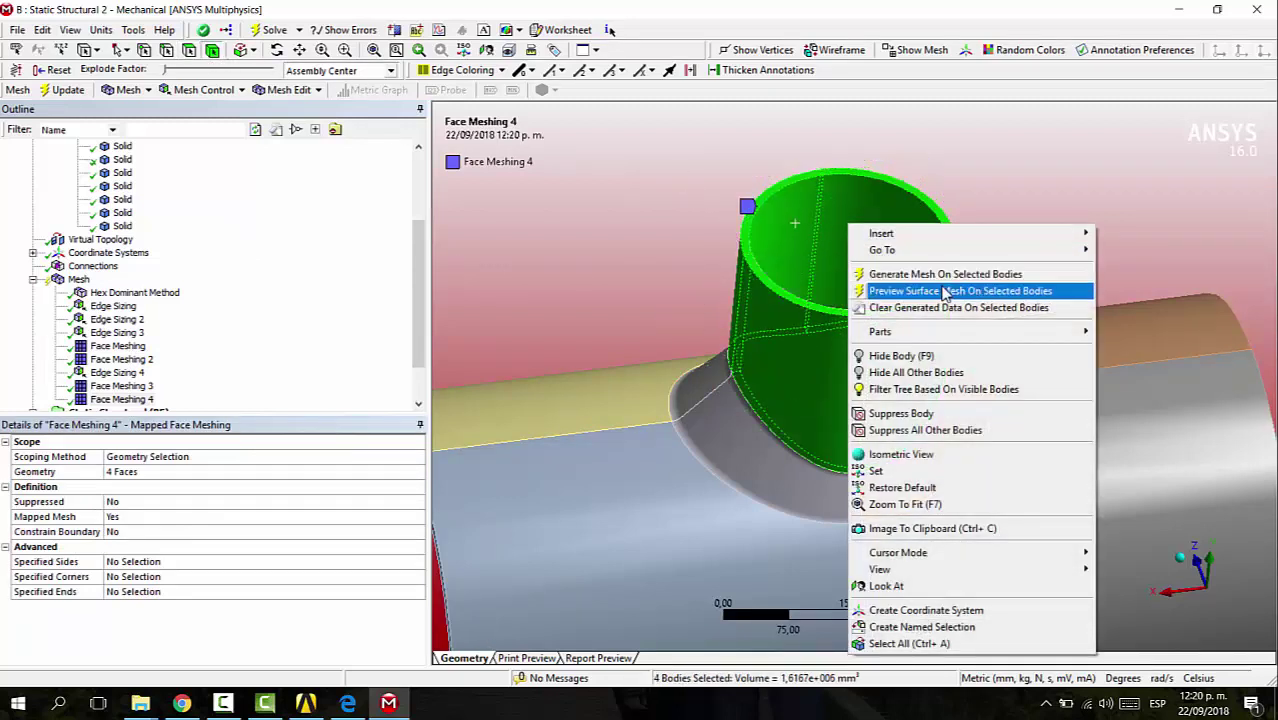
{"action": "left_click", "coordinate": [945, 291]}
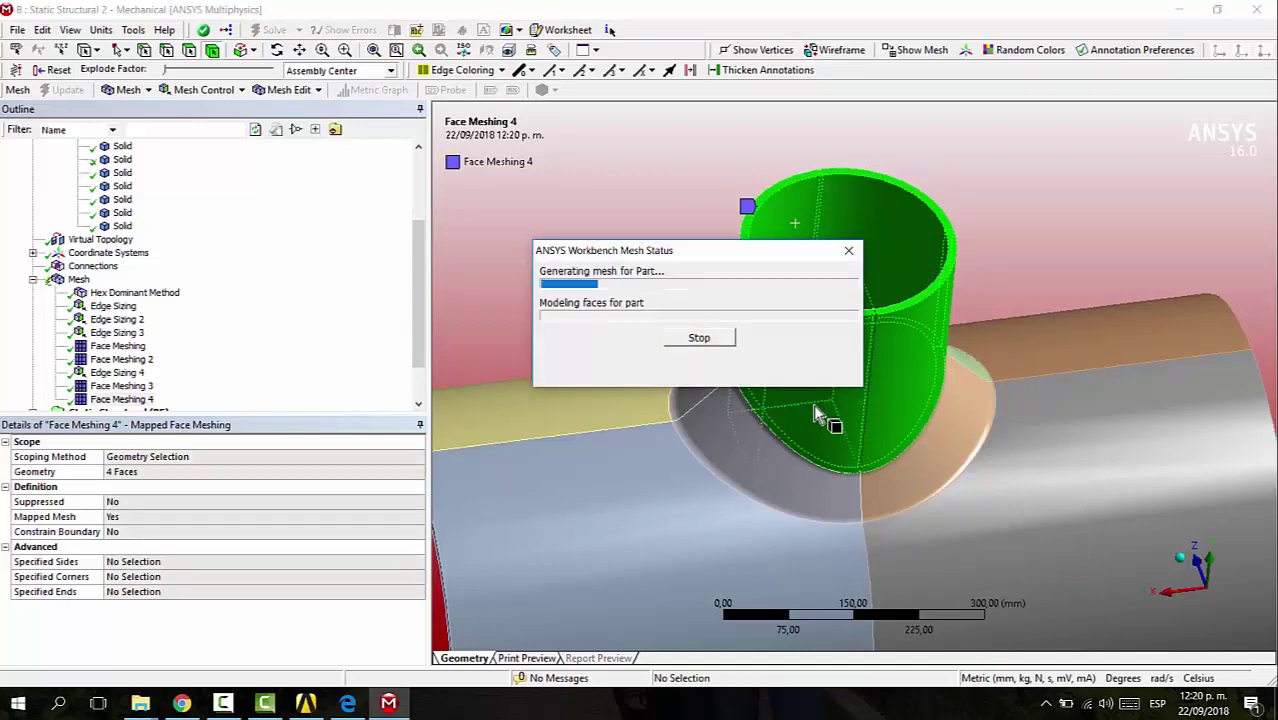
Examine the generated mesh on the branch pipe and collar from several angles and dismiss the messages.
{"action": "scroll", "coordinate": [159, 357], "scroll_direction": "down", "scroll_amount": 2}
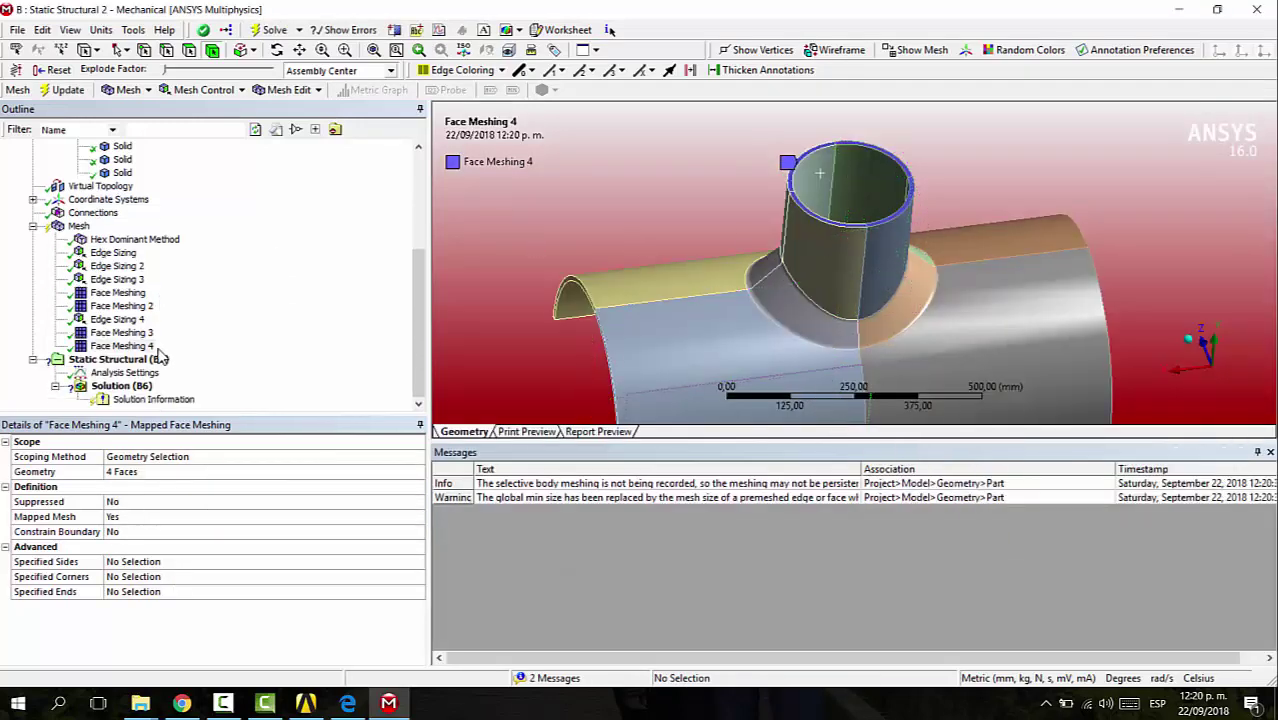
{"action": "left_click", "coordinate": [80, 226]}
{"action": "middle_click_drag", "start_coordinate": [828, 272], "coordinate": [787, 209]}
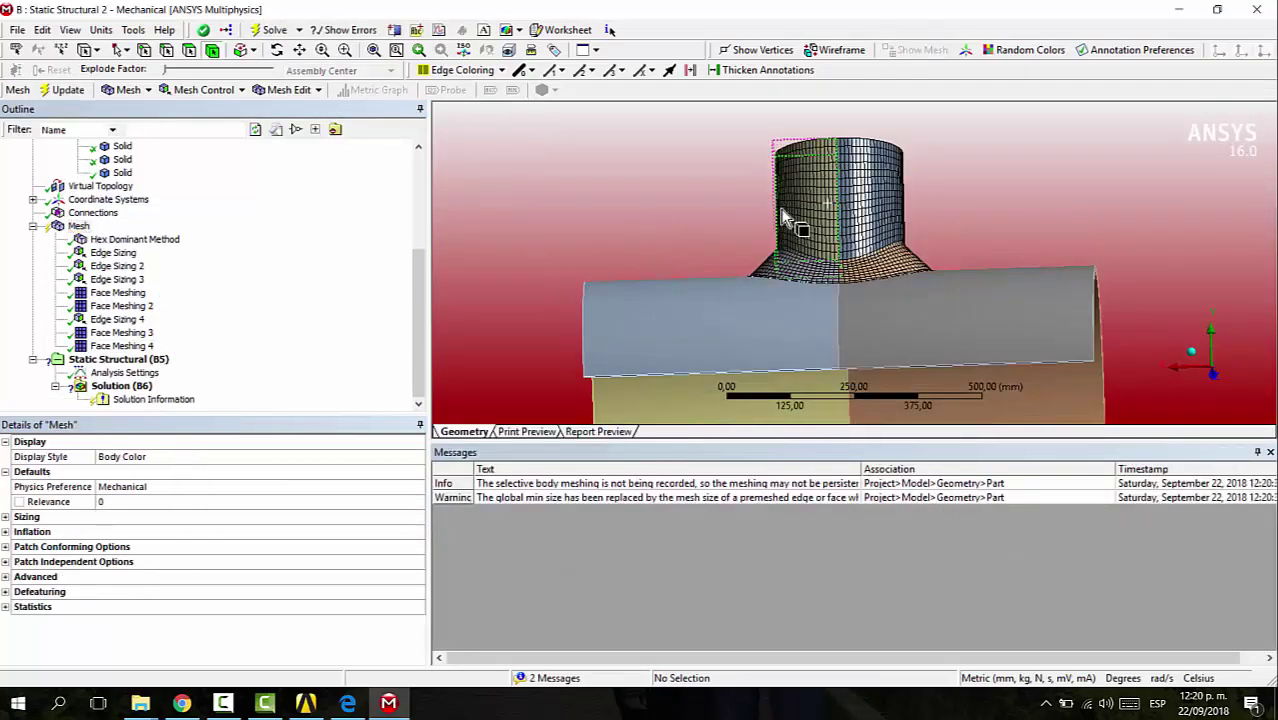
{"action": "right_click_drag", "start_coordinate": [742, 122], "coordinate": [1058, 256]}
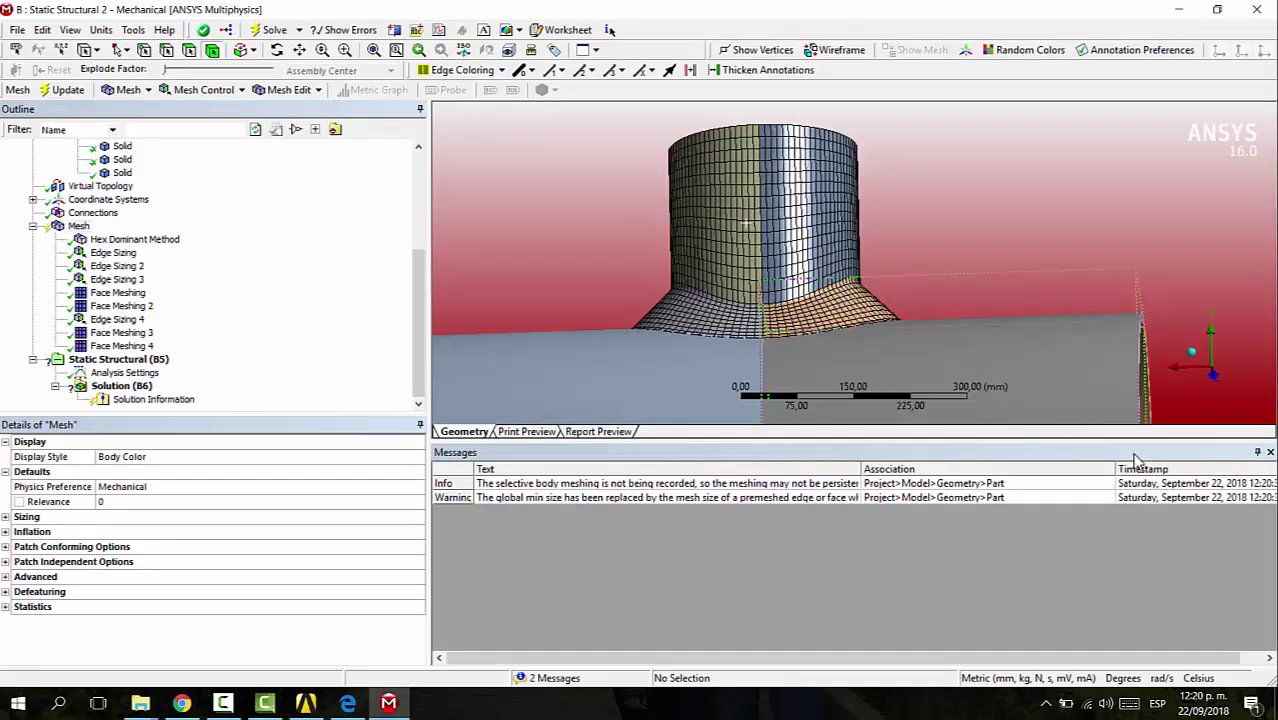
{"action": "left_click", "coordinate": [1269, 453]}
{"action": "middle_click_drag", "start_coordinate": [941, 317], "coordinate": [944, 365]}
{"action": "scroll", "coordinate": [944, 365], "scroll_direction": "down", "scroll_amount": 5}
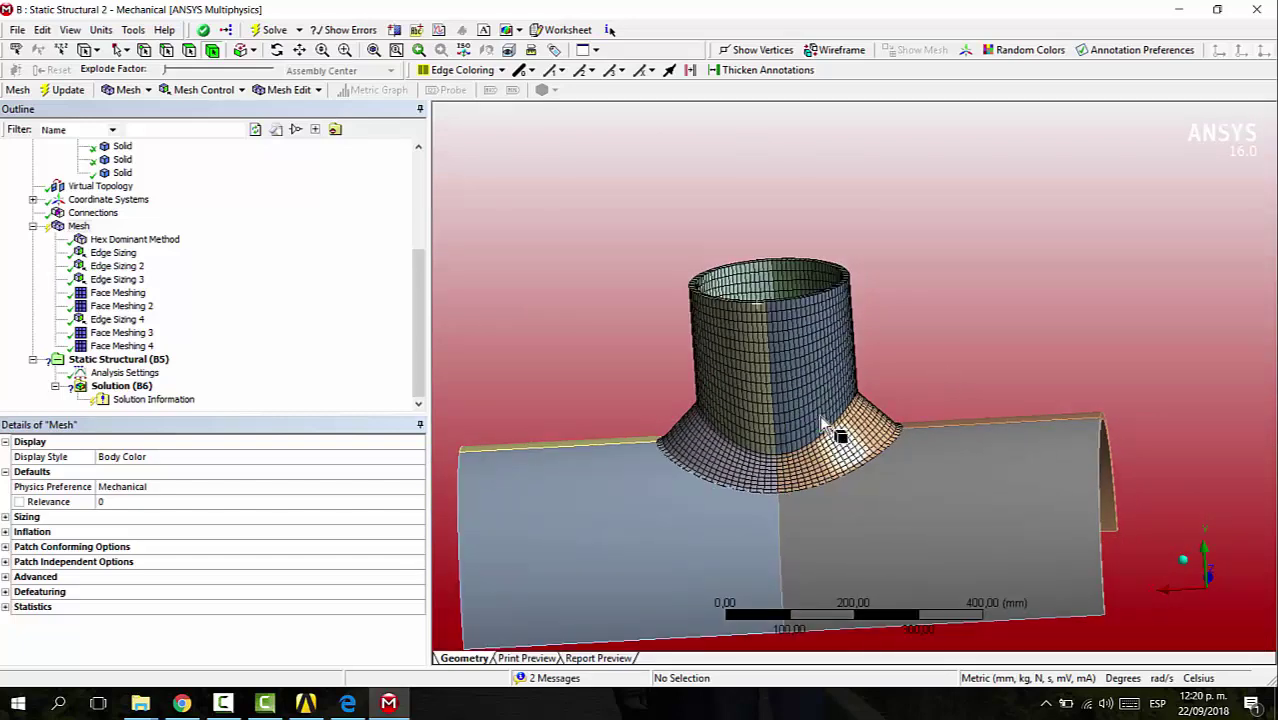
{"action": "middle_click_drag", "start_coordinate": [668, 350], "coordinate": [660, 370]}
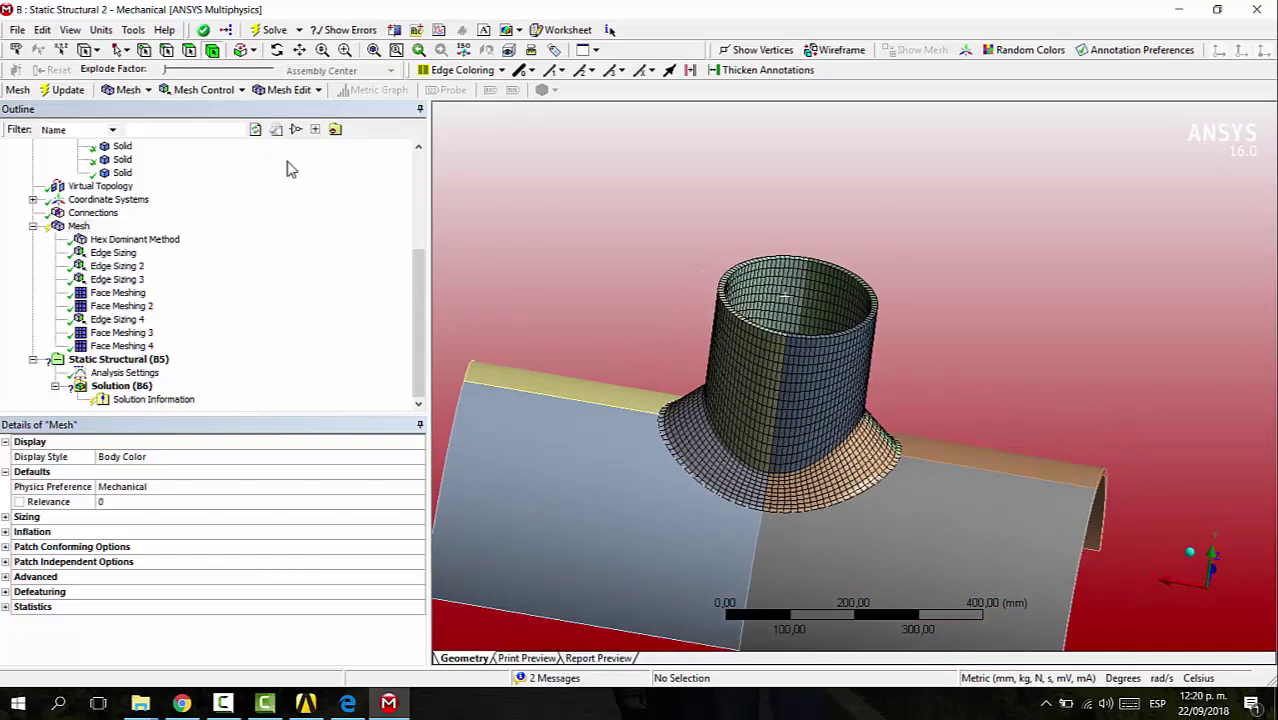
Insert a Sizing control and select the outer and inner lengthwise crest edges of the main pipe on both sides of the collar.
{"action": "left_click", "coordinate": [195, 91]}
{"action": "left_click", "coordinate": [200, 146]}
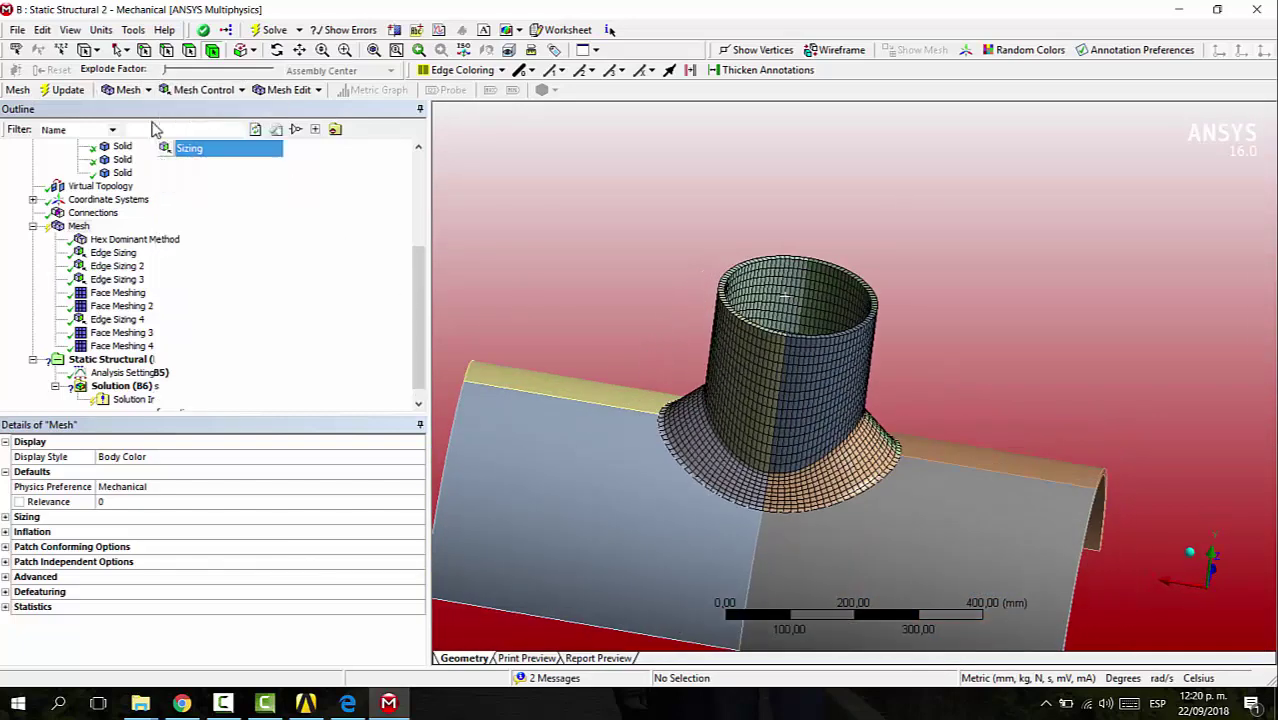
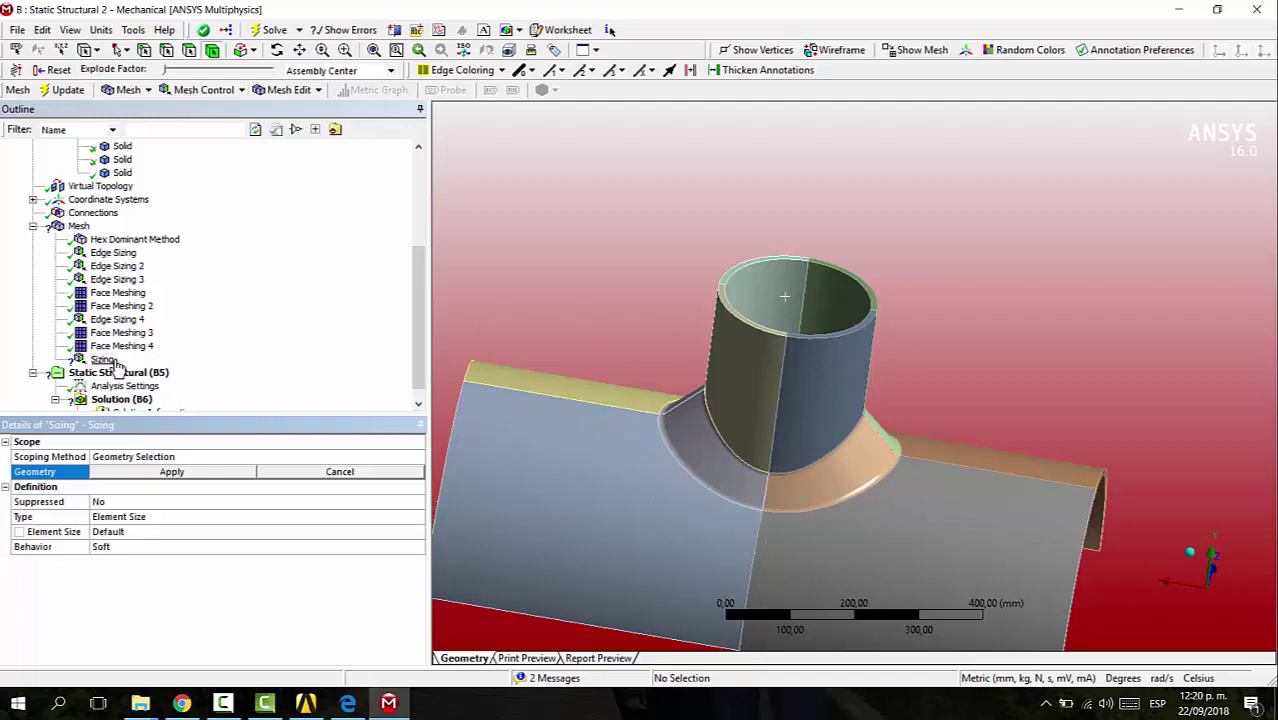
{"action": "left_click", "coordinate": [600, 403]}
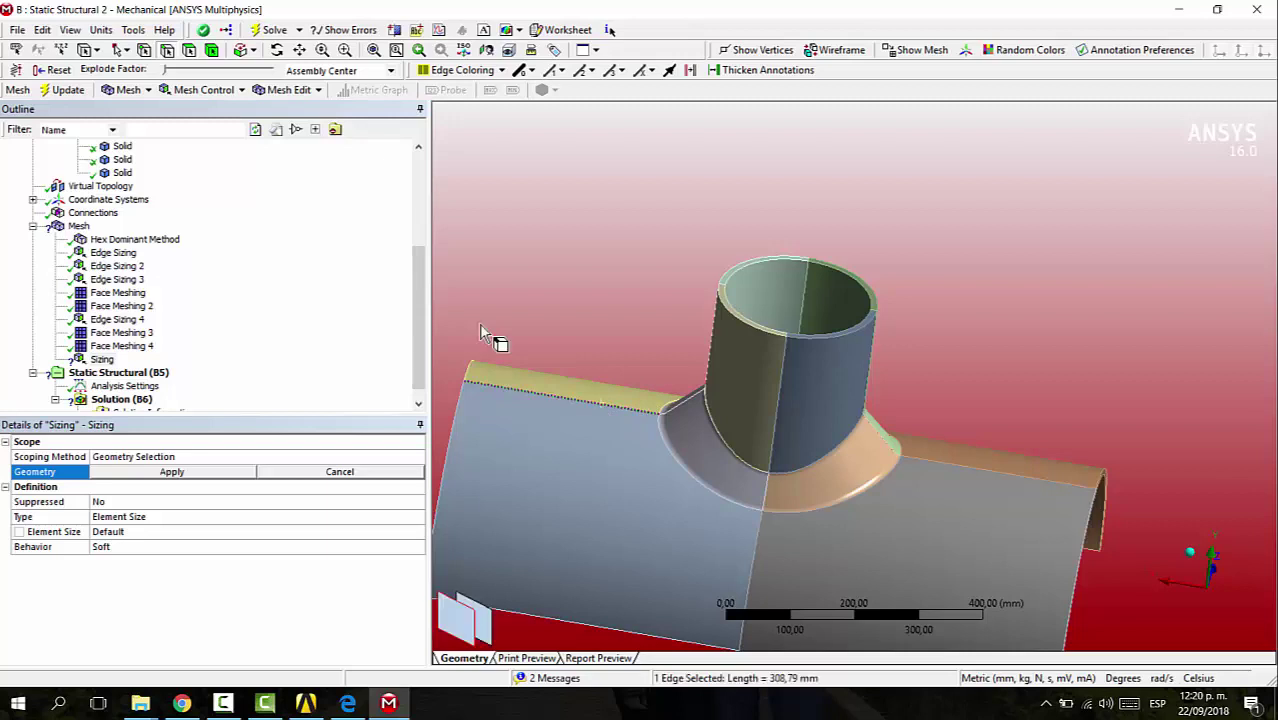
{"action": "left_click", "coordinate": [563, 408], "text": "ctrl"}
{"action": "left_click", "coordinate": [940, 464], "text": "ctrl"}
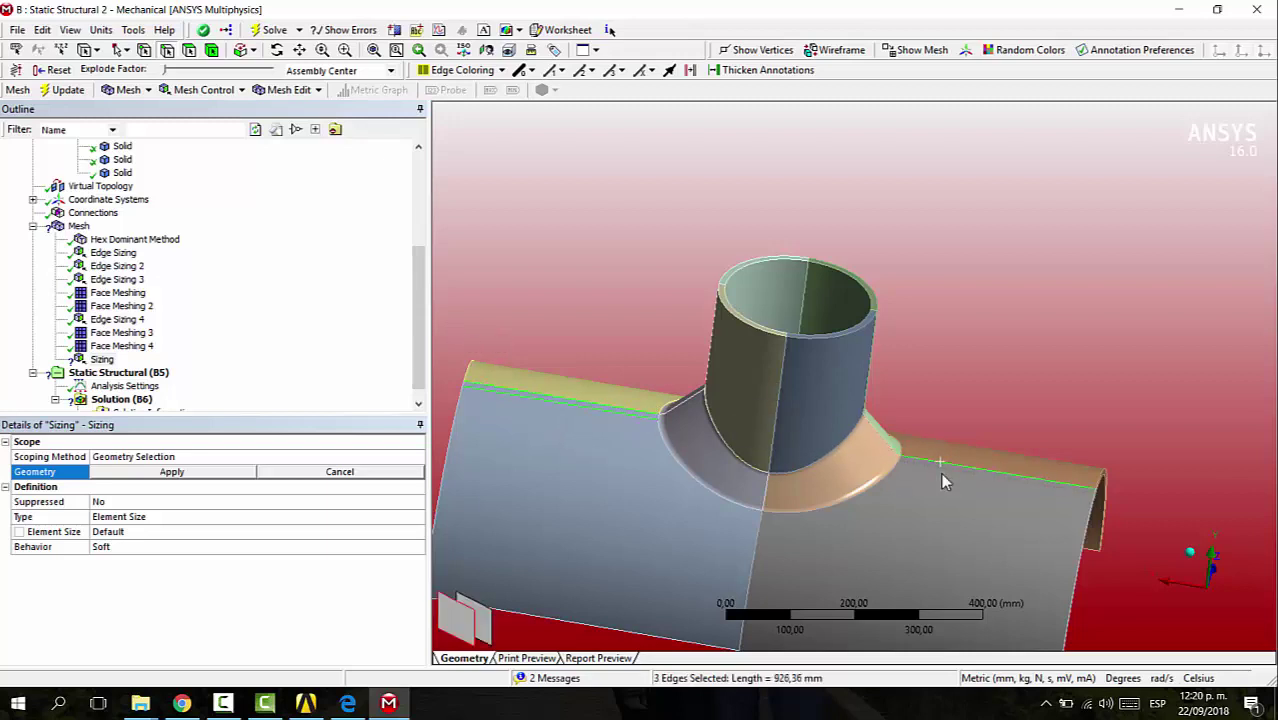
{"action": "left_click", "coordinate": [947, 471], "text": "ctrl"}
Add the main pipe's curved mid-length split edges below the collar on both sides and assign all eight edges to the sizing.
{"action": "middle_click_drag", "start_coordinate": [1068, 421], "coordinate": [926, 484]}
{"action": "left_click", "coordinate": [960, 438], "text": "ctrl"}
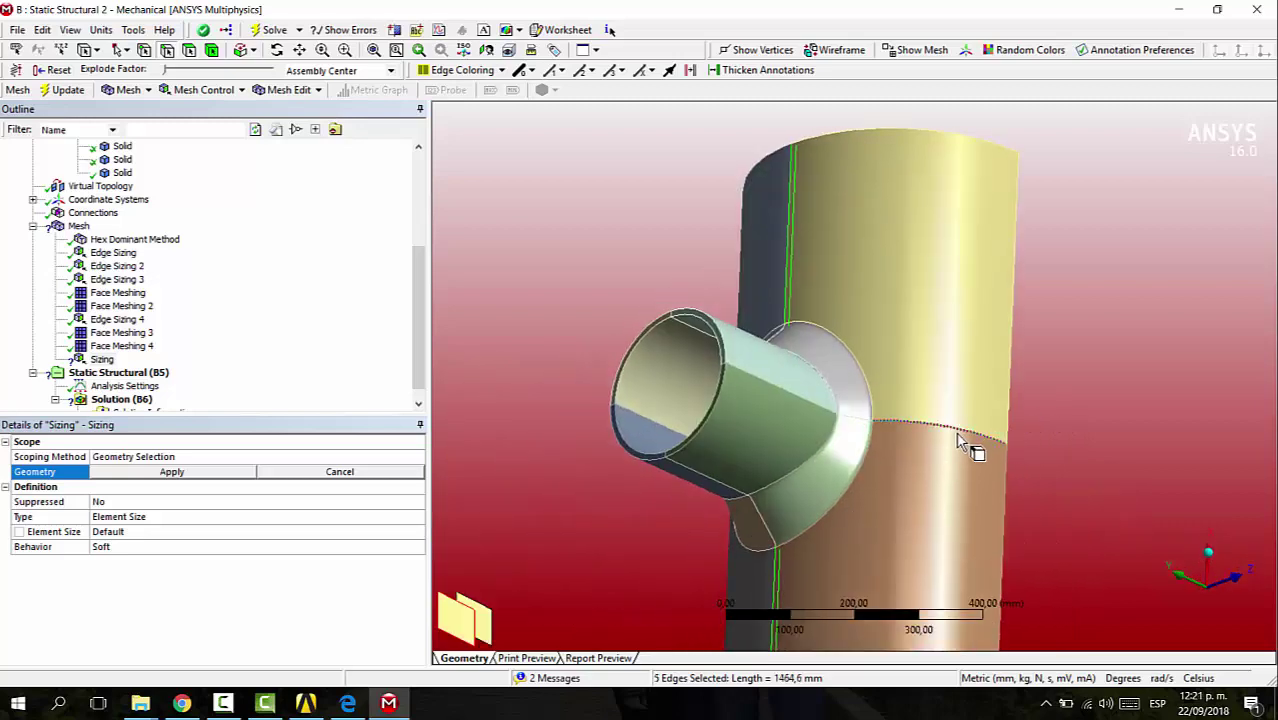
{"action": "middle_click_drag", "start_coordinate": [1060, 428], "coordinate": [765, 552]}
{"action": "left_click", "coordinate": [738, 537], "text": "ctrl"}
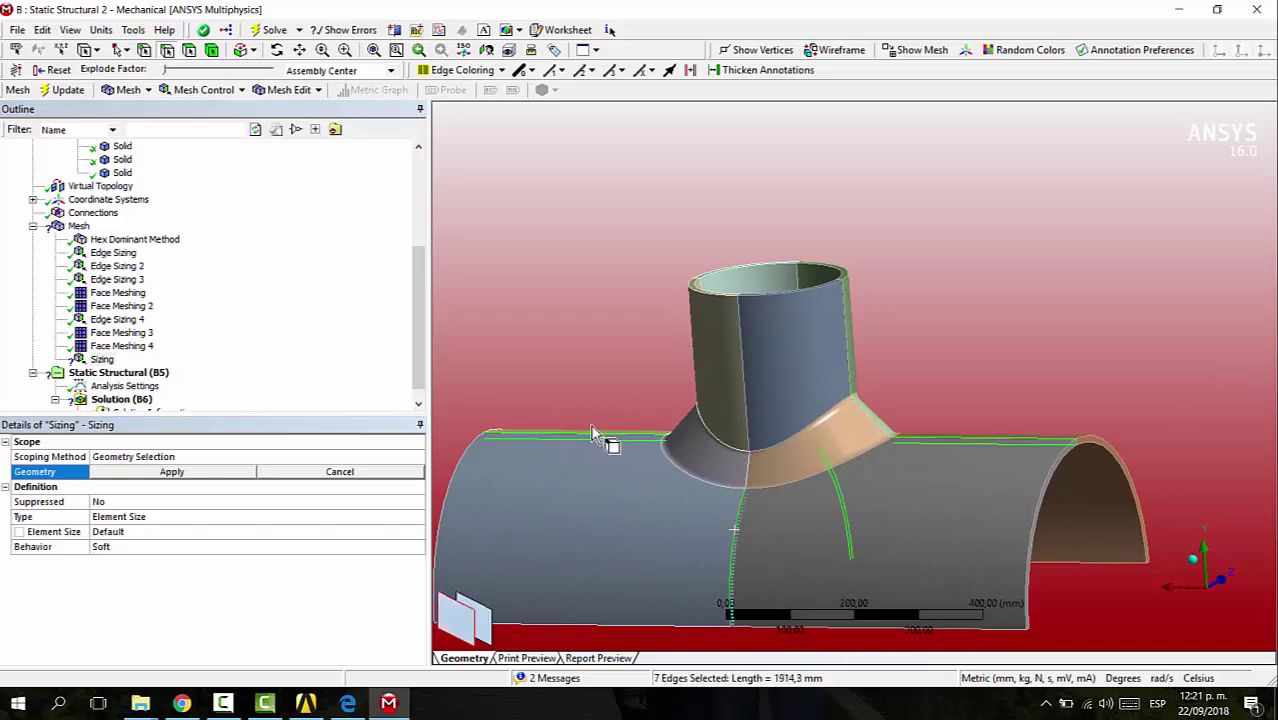
{"action": "left_click", "coordinate": [593, 434], "text": "ctrl"}
{"action": "mouse_move", "coordinate": [983, 389]}
{"action": "middle_mouse_down"}
{"action": "mouse_move", "coordinate": [856, 428]}
{"action": "mouse_move", "coordinate": [988, 381]}
{"action": "middle_mouse_up"}
{"action": "left_click", "coordinate": [240, 476]}
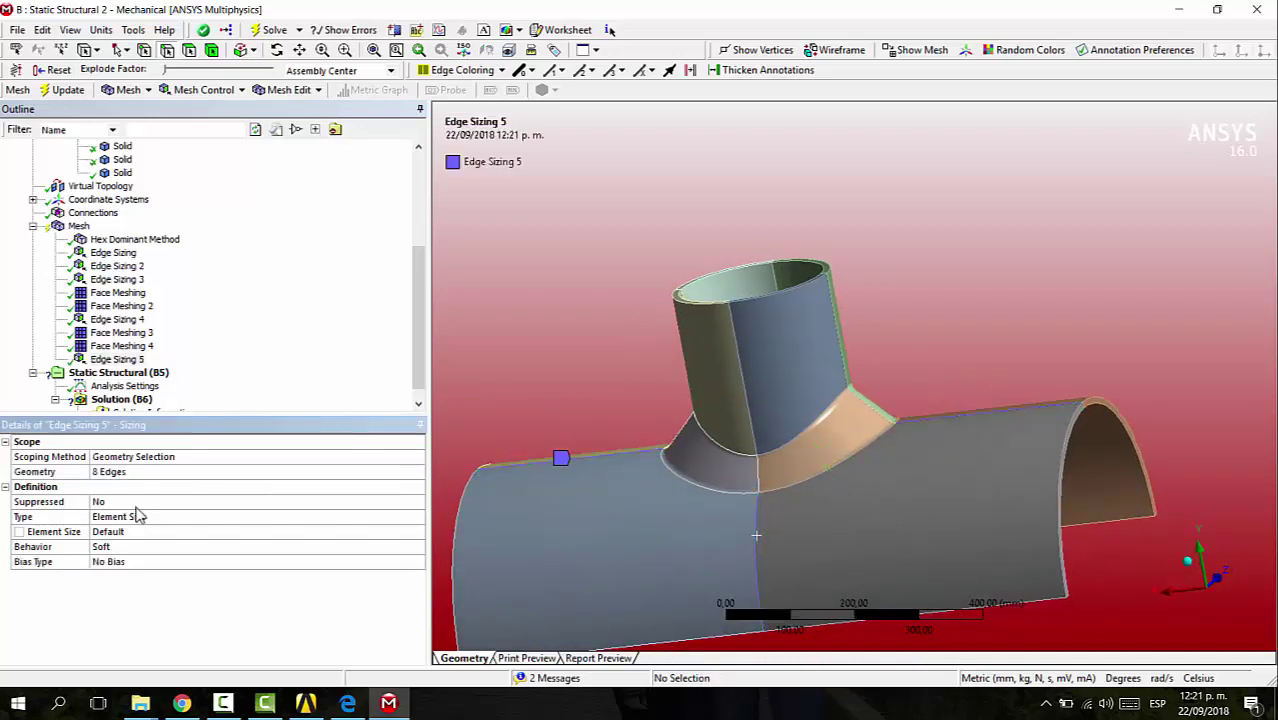
Define the main pipe edge sizing by Number of Divisions with 25 divisions and Hard behavior, comparing it with Edge Sizing 4.
{"action": "left_click", "coordinate": [130, 517]}
{"action": "left_click", "coordinate": [133, 541]}
{"action": "left_click", "coordinate": [137, 532]}
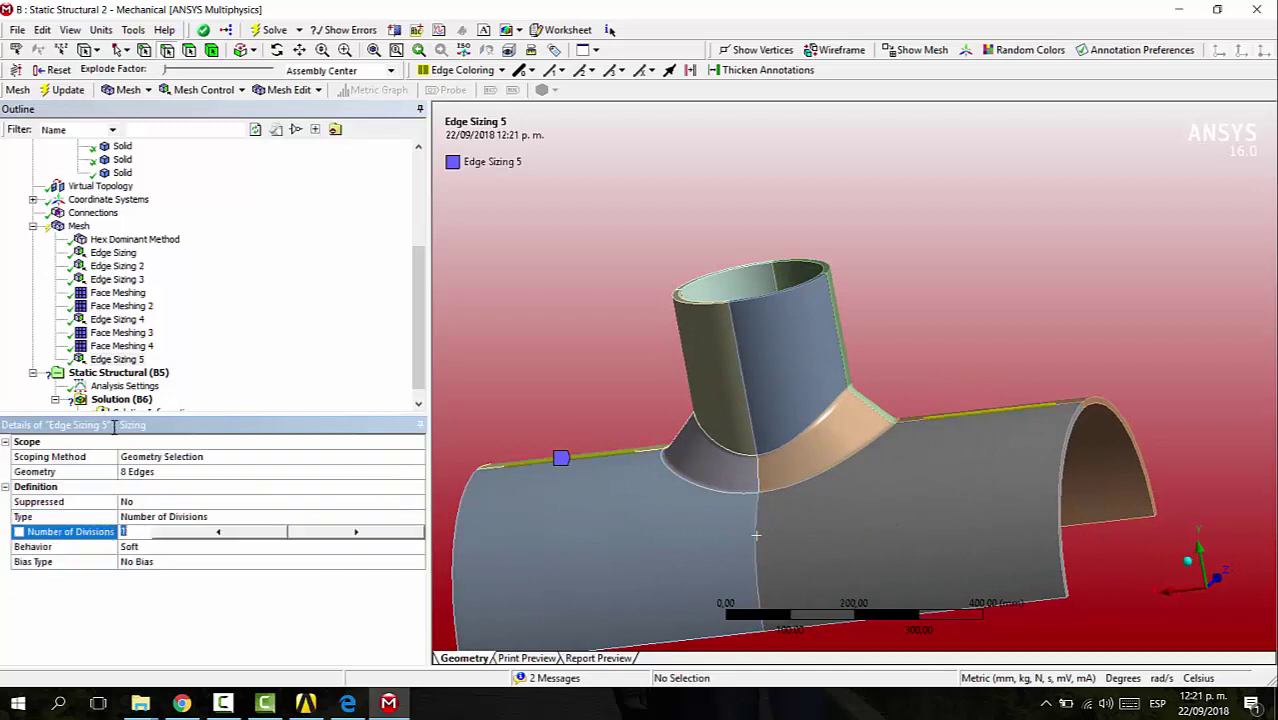
{"action": "left_click", "coordinate": [206, 546]}
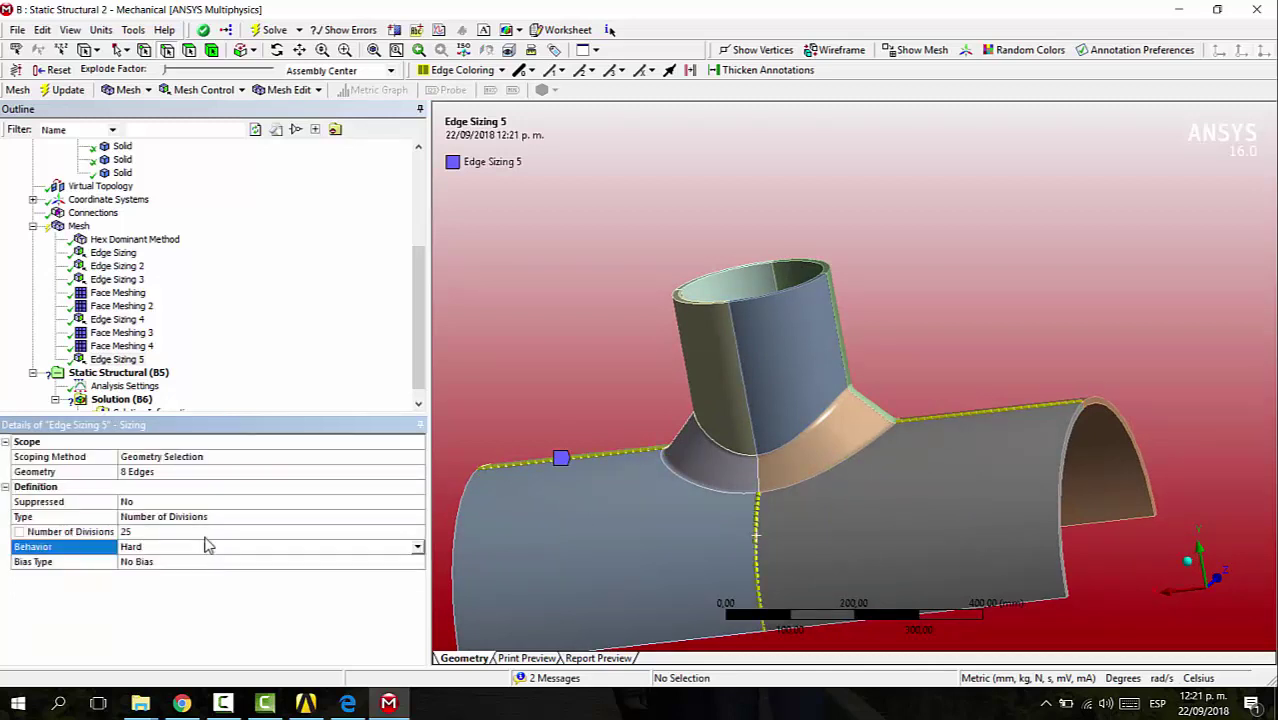
{"action": "left_click", "coordinate": [117, 319]}
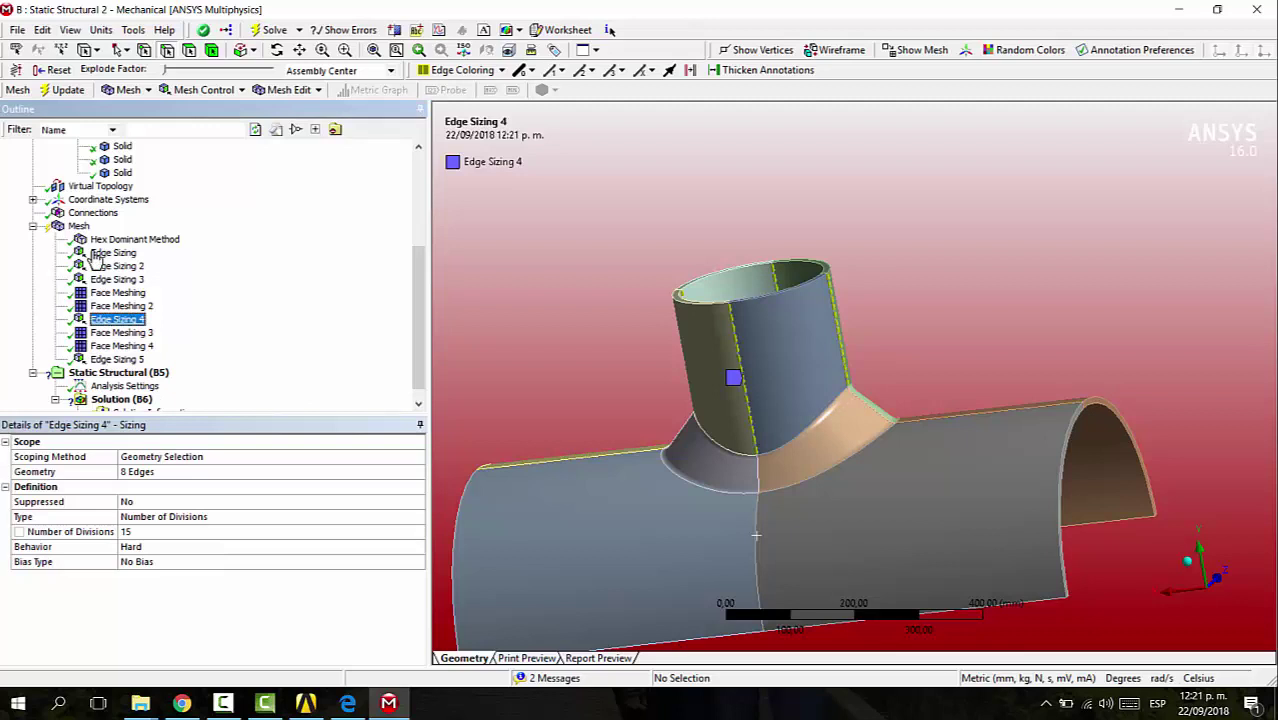
{"action": "left_click", "coordinate": [120, 359]}
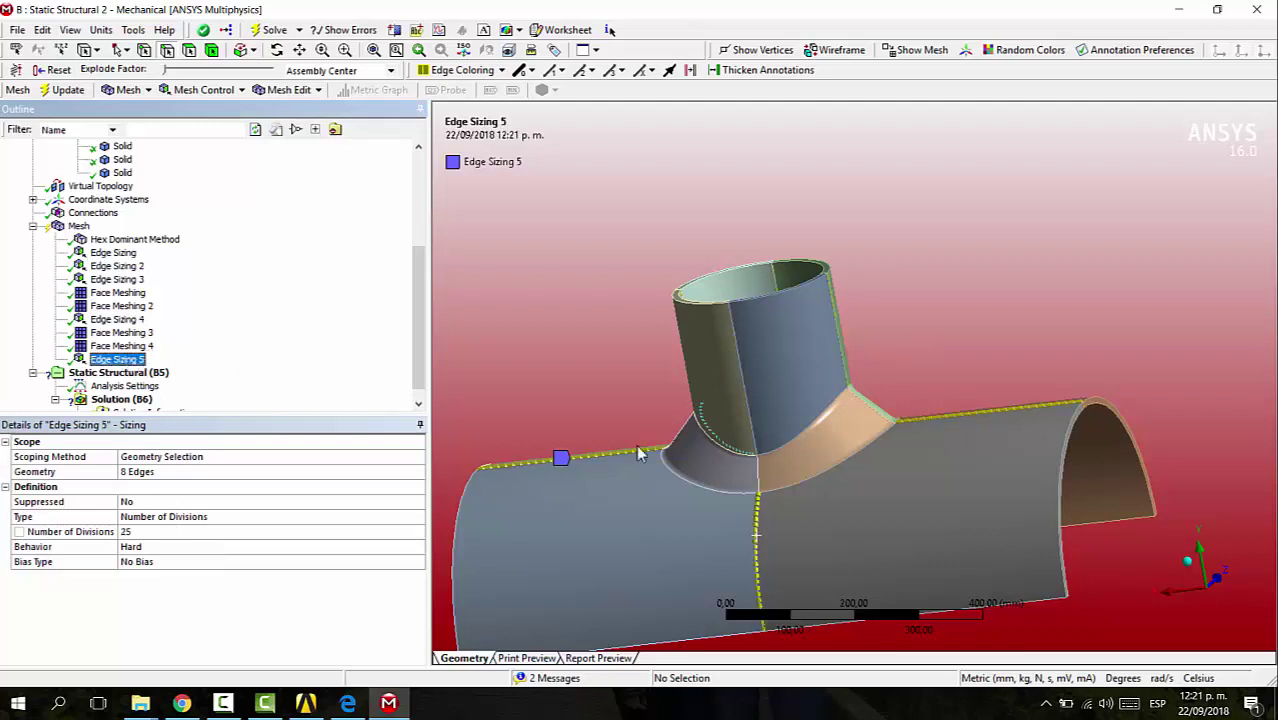
Insert another Sizing control and select the main pipe's wall-thickness edges at the open end's crown and at the yellow quarter's lower corner.
{"action": "middle_click_drag", "start_coordinate": [640, 453], "coordinate": [680, 427]}
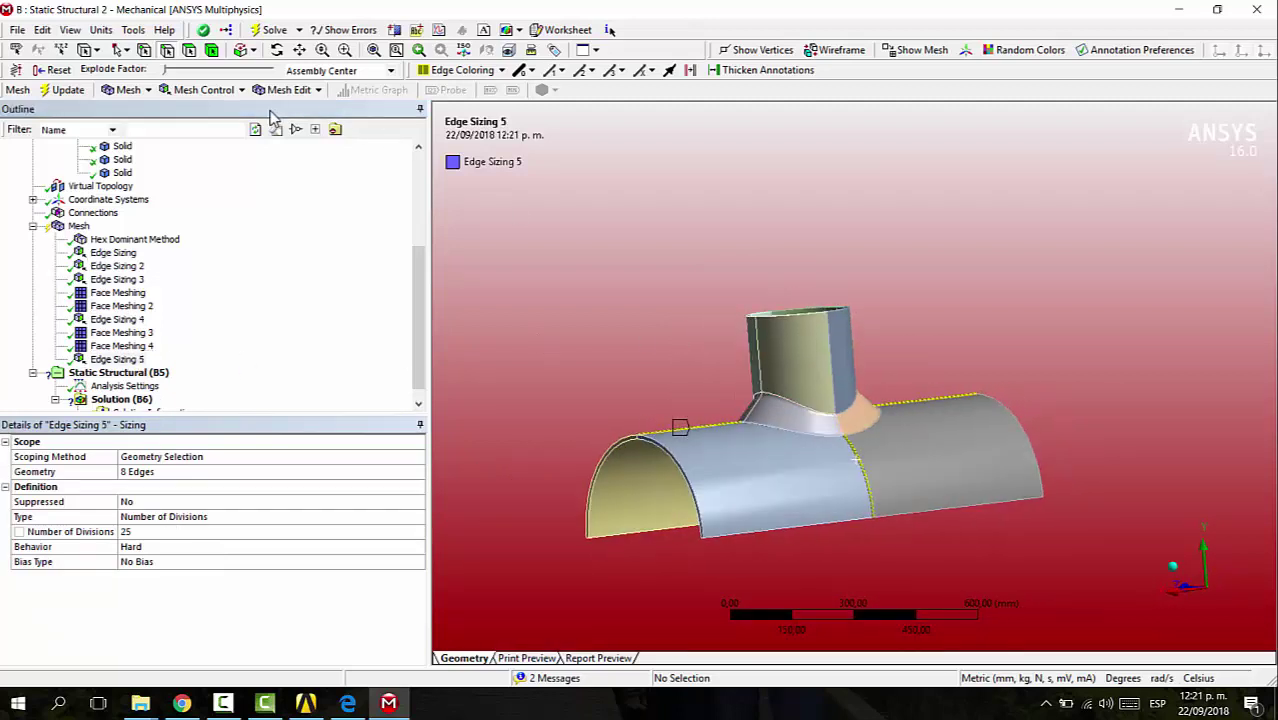
{"action": "left_click", "coordinate": [204, 89]}
{"action": "left_click", "coordinate": [200, 143]}
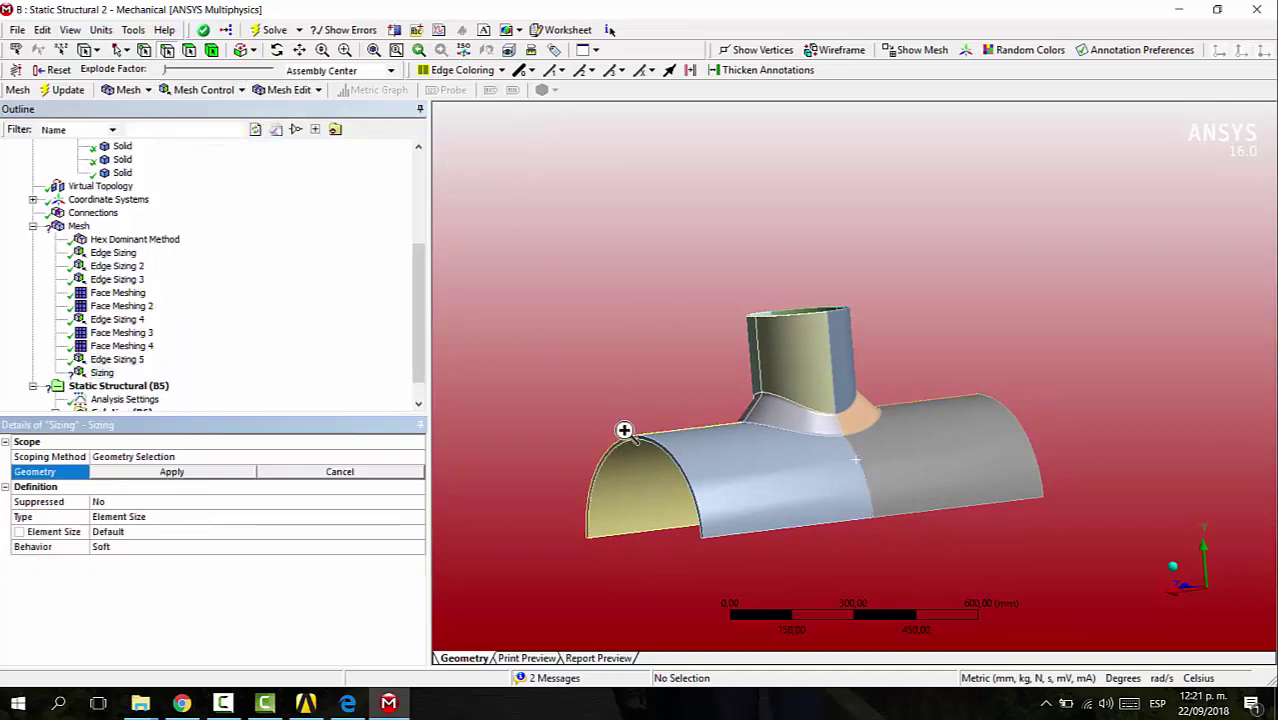
{"action": "right_click_drag", "start_coordinate": [624, 430], "coordinate": [673, 458]}
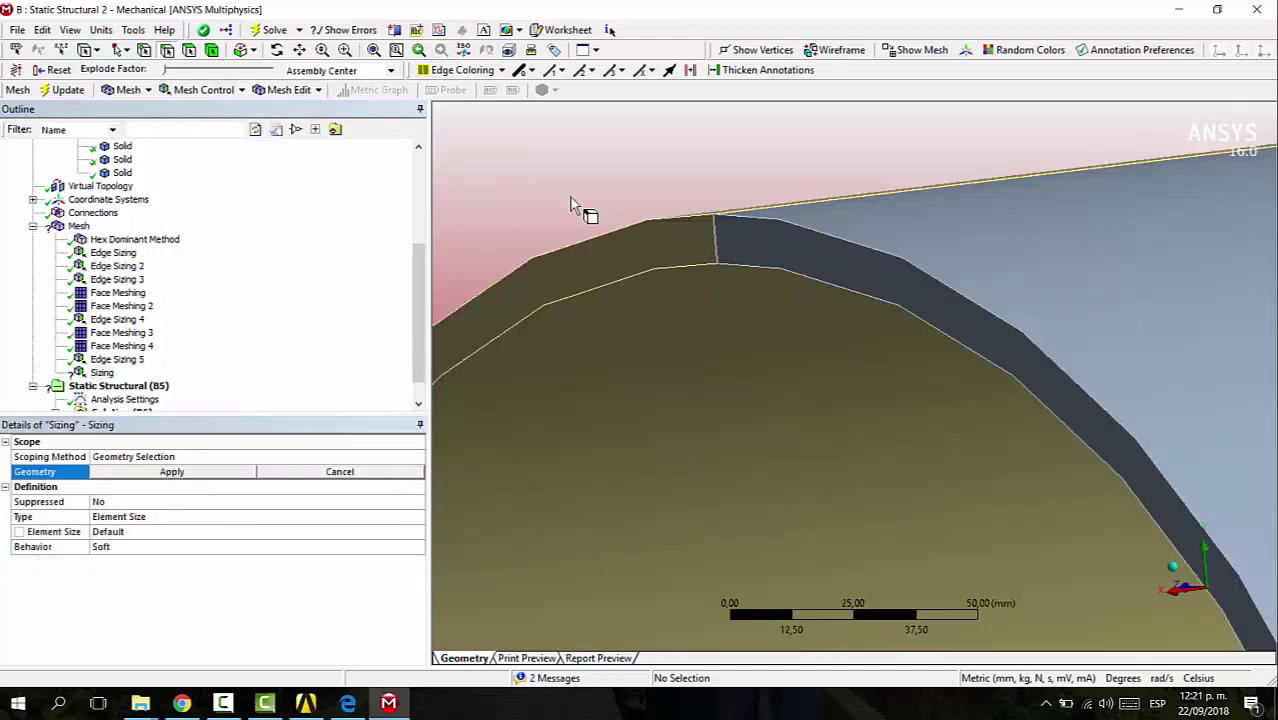
{"action": "left_click", "coordinate": [716, 240]}
{"action": "scroll", "coordinate": [753, 288], "scroll_direction": "down", "scroll_amount": 5}
{"action": "scroll", "coordinate": [648, 529], "scroll_direction": "down", "scroll_amount": 3}
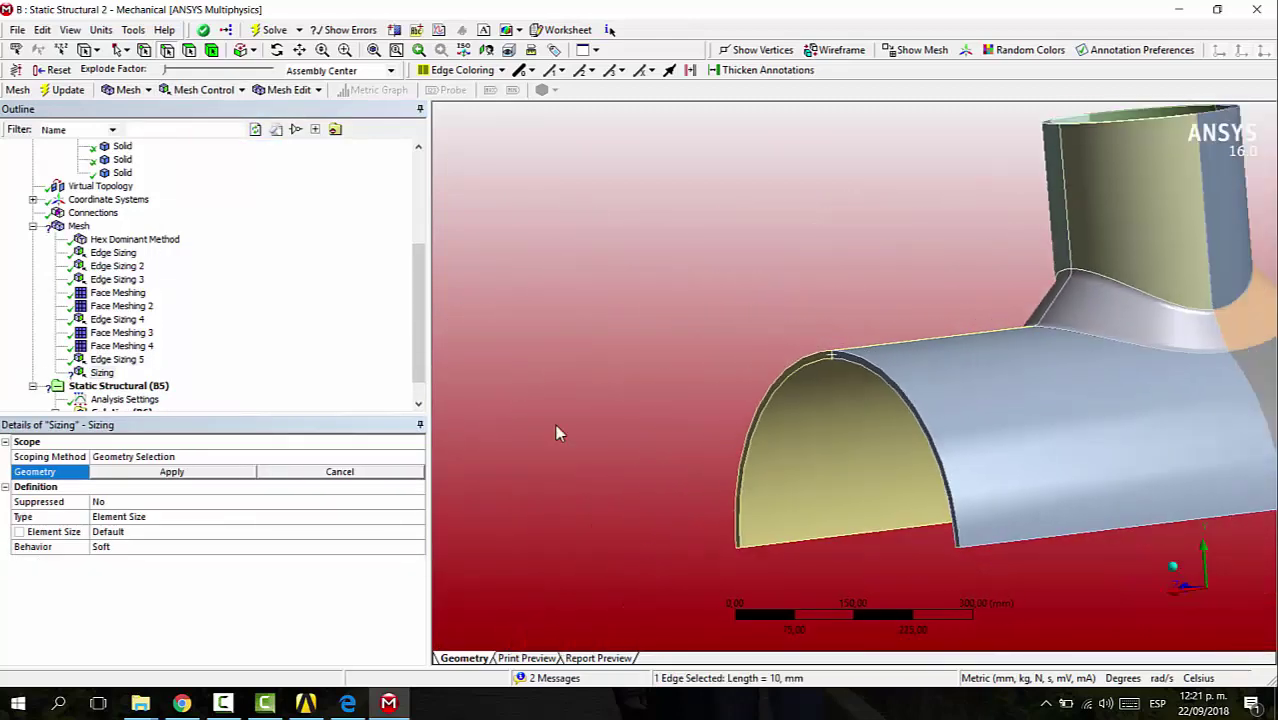
{"action": "scroll", "coordinate": [781, 557], "scroll_direction": "up", "scroll_amount": 5}
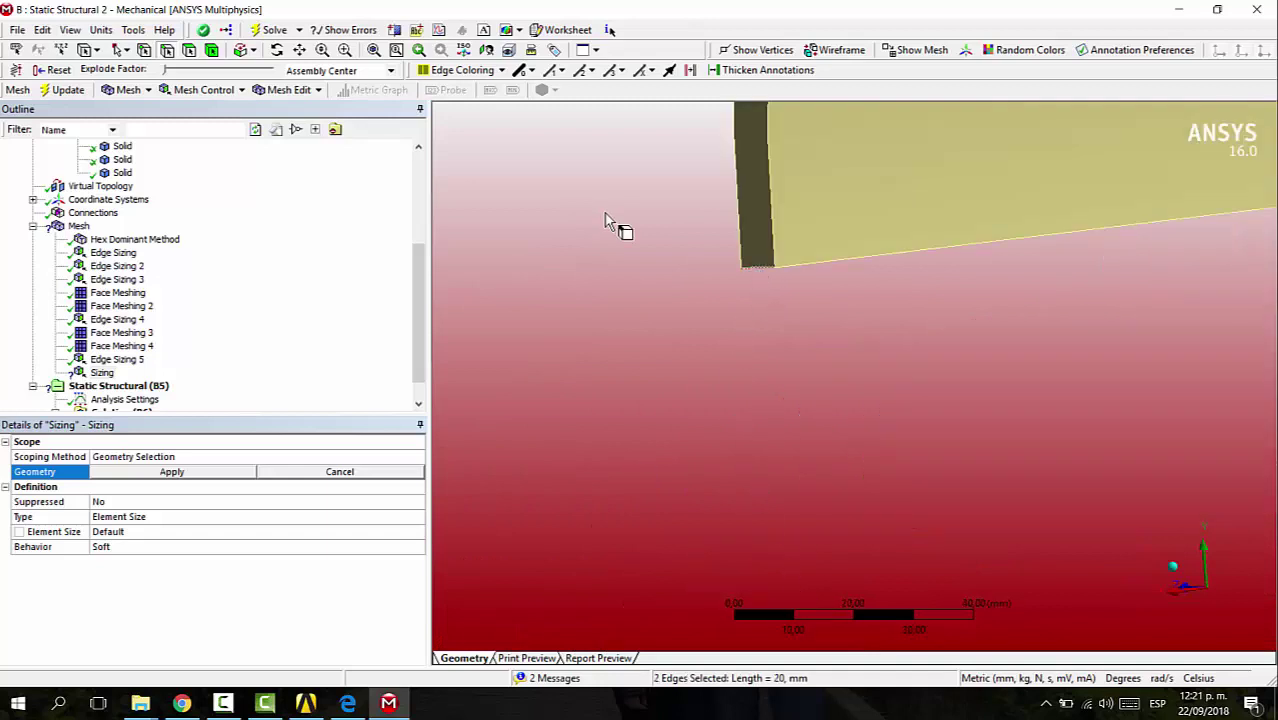
Add the wall-thickness edge where the blue and gray quarters meet on the main pipe's lower cut face.
{"action": "scroll", "coordinate": [1004, 297], "scroll_direction": "down", "scroll_amount": 5}
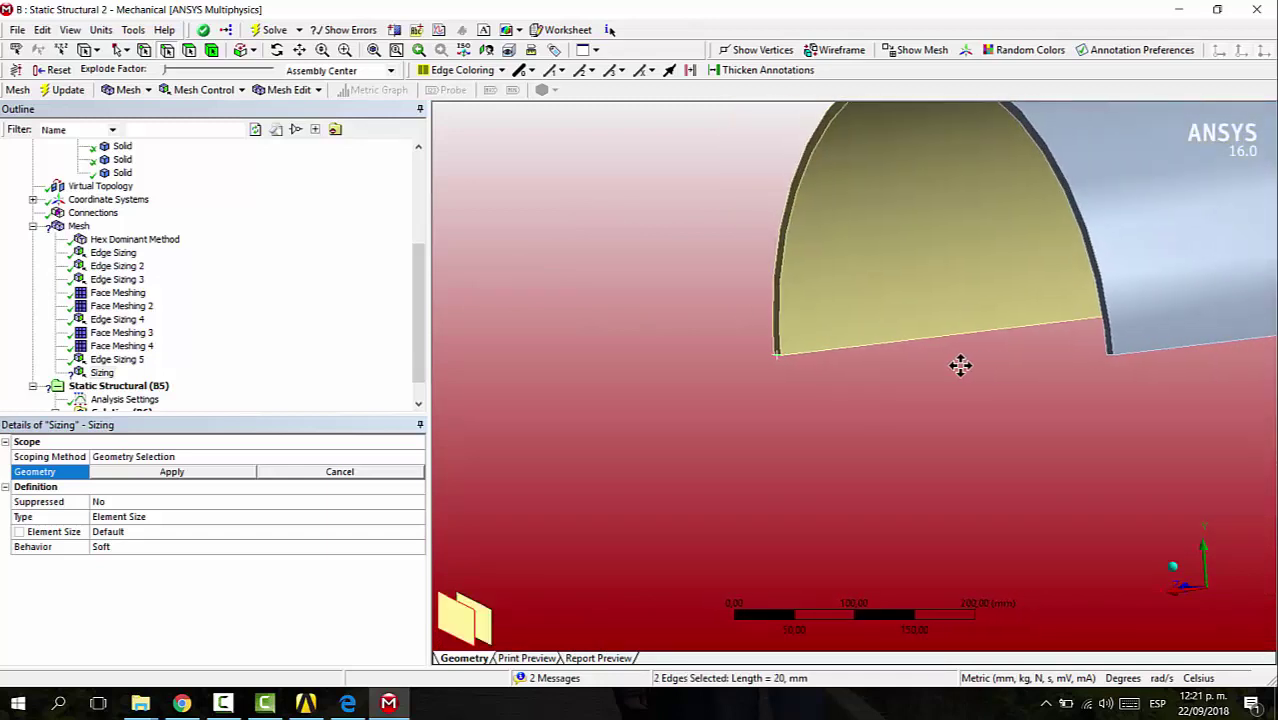
{"action": "middle_click_drag", "start_coordinate": [960, 366], "coordinate": [861, 364], "text": "ctrl"}
{"action": "scroll", "coordinate": [920, 344], "scroll_direction": "up", "scroll_amount": 5}
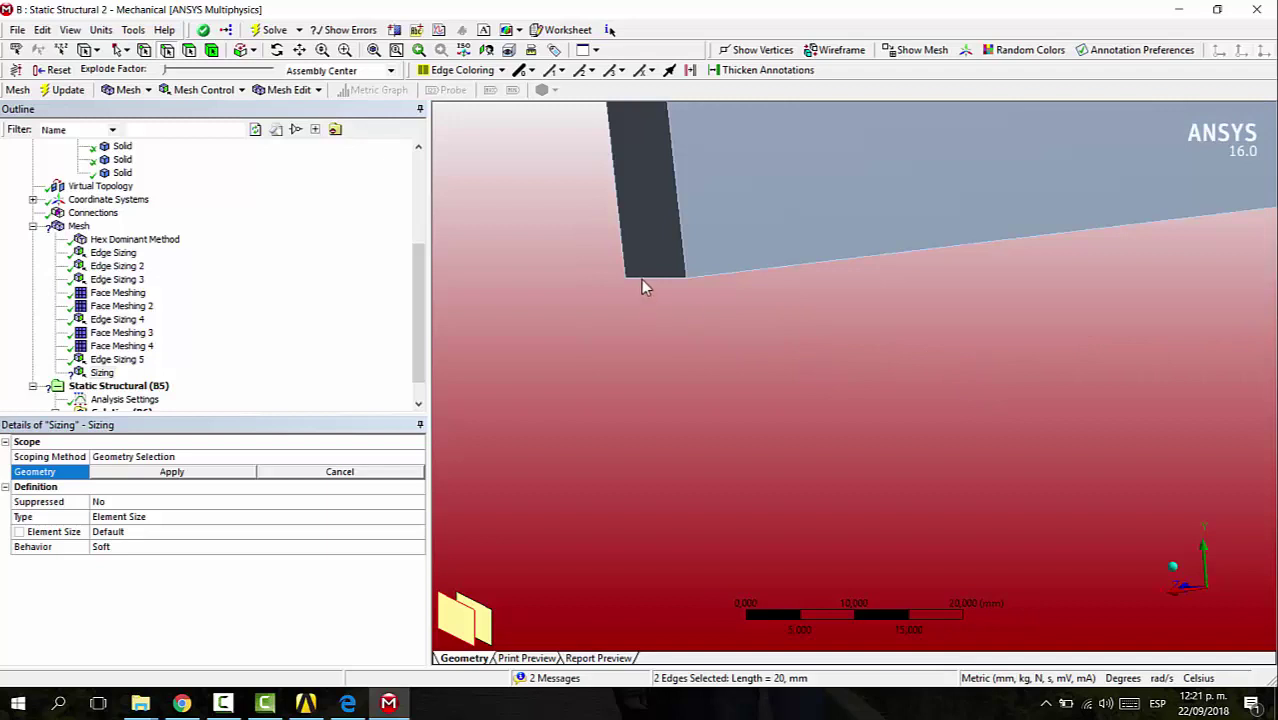
{"action": "scroll", "coordinate": [907, 328], "scroll_direction": "down", "scroll_amount": 3}
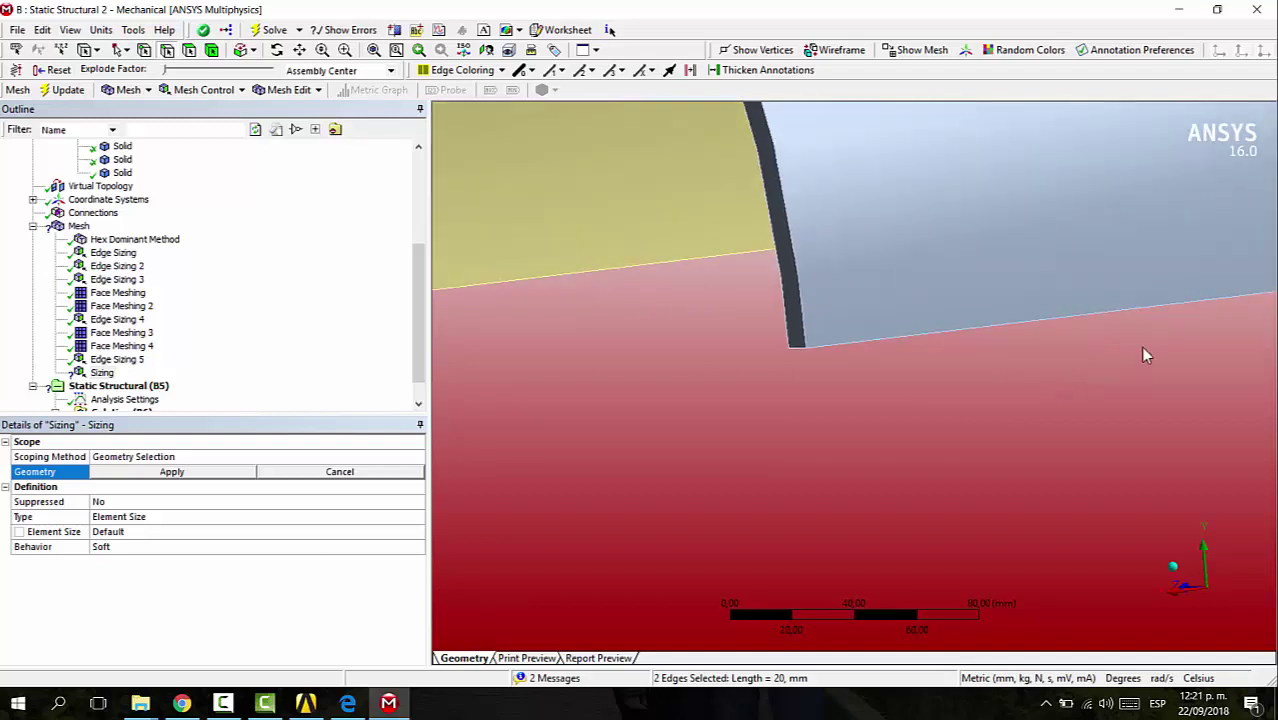
{"action": "middle_click_drag", "start_coordinate": [1142, 348], "coordinate": [586, 492], "text": "ctrl"}
{"action": "middle_click_drag", "start_coordinate": [1124, 379], "coordinate": [560, 490], "text": "ctrl"}
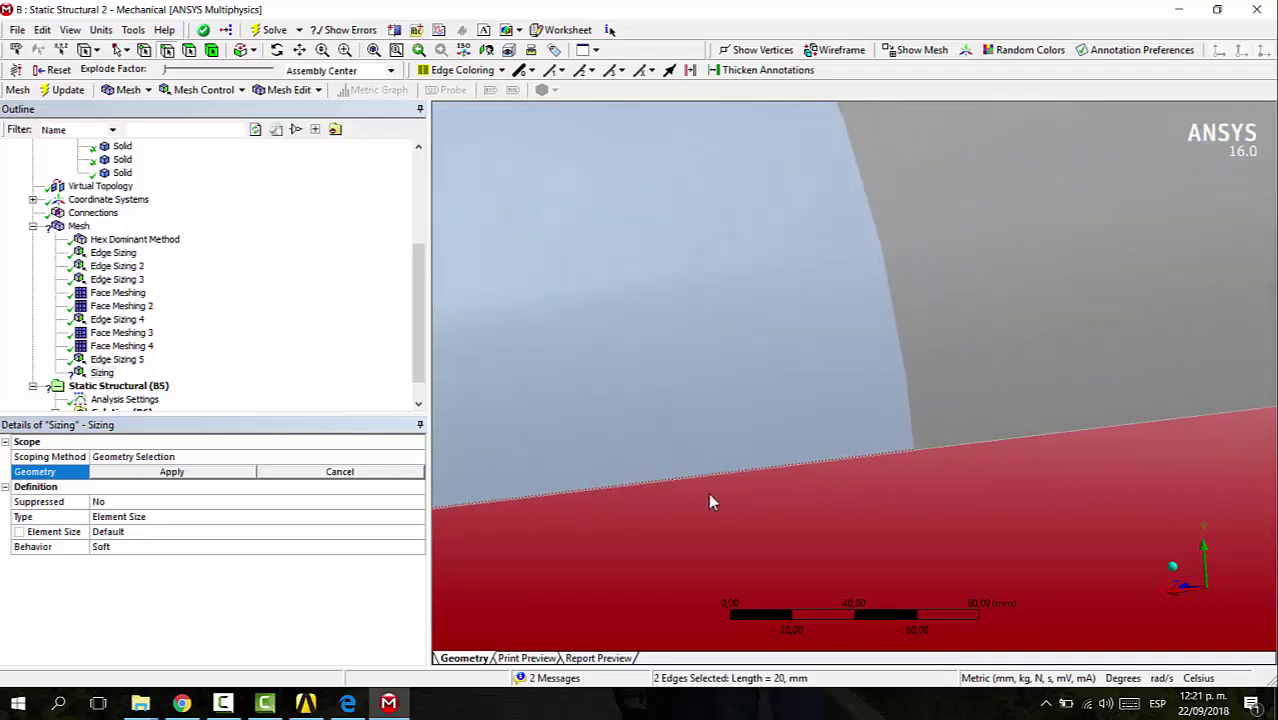
{"action": "scroll", "coordinate": [983, 470], "scroll_direction": "down", "scroll_amount": 5}
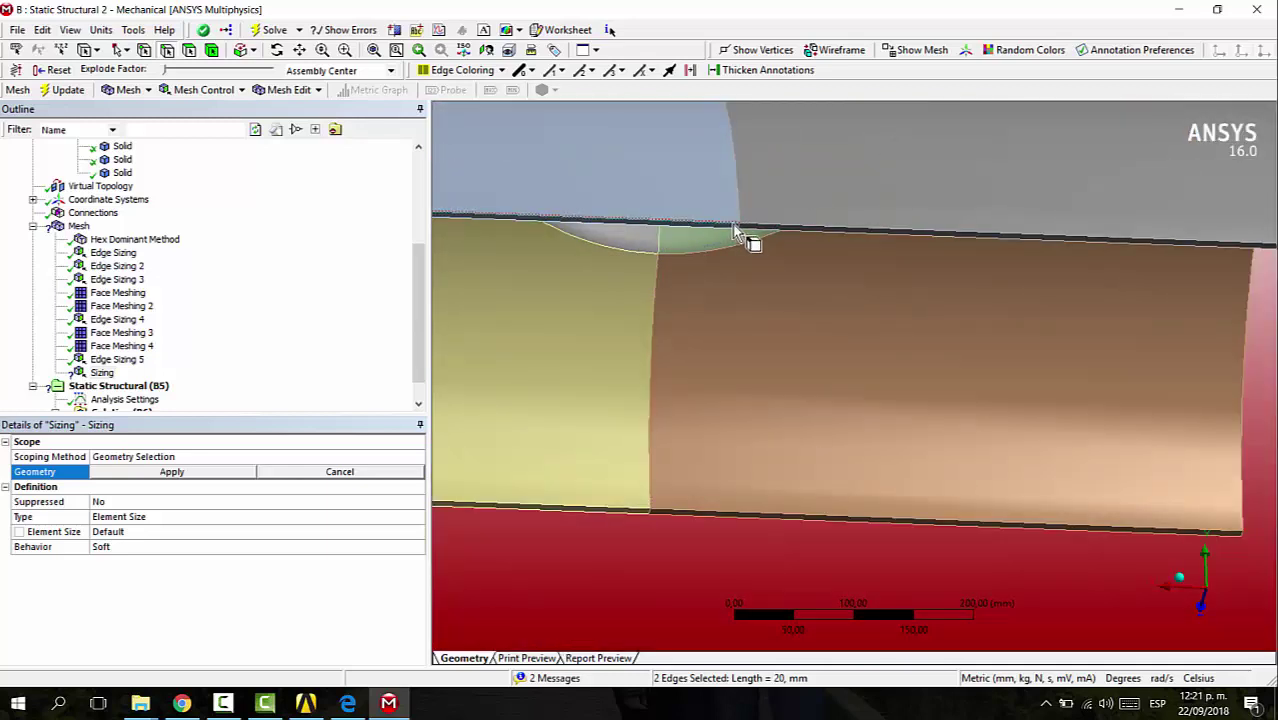
{"action": "right_click_drag", "start_coordinate": [729, 213], "coordinate": [764, 252]}
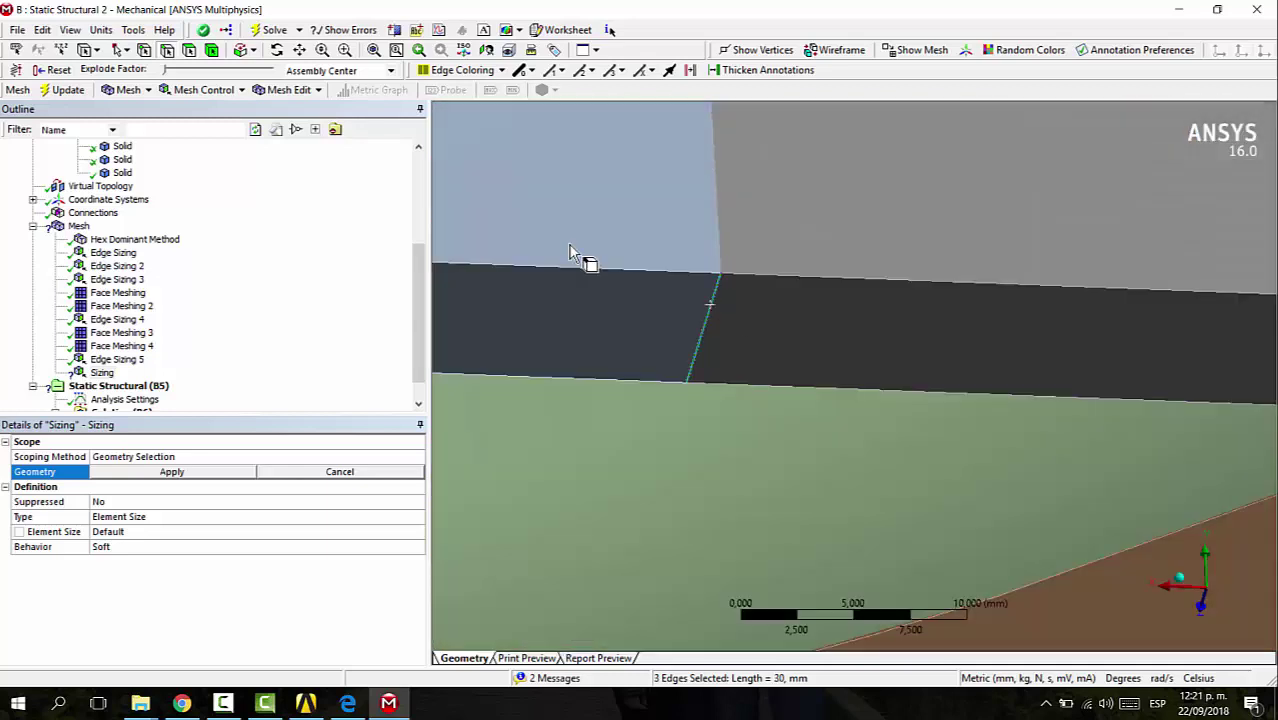
{"action": "scroll", "coordinate": [810, 350], "scroll_direction": "down", "scroll_amount": 10}
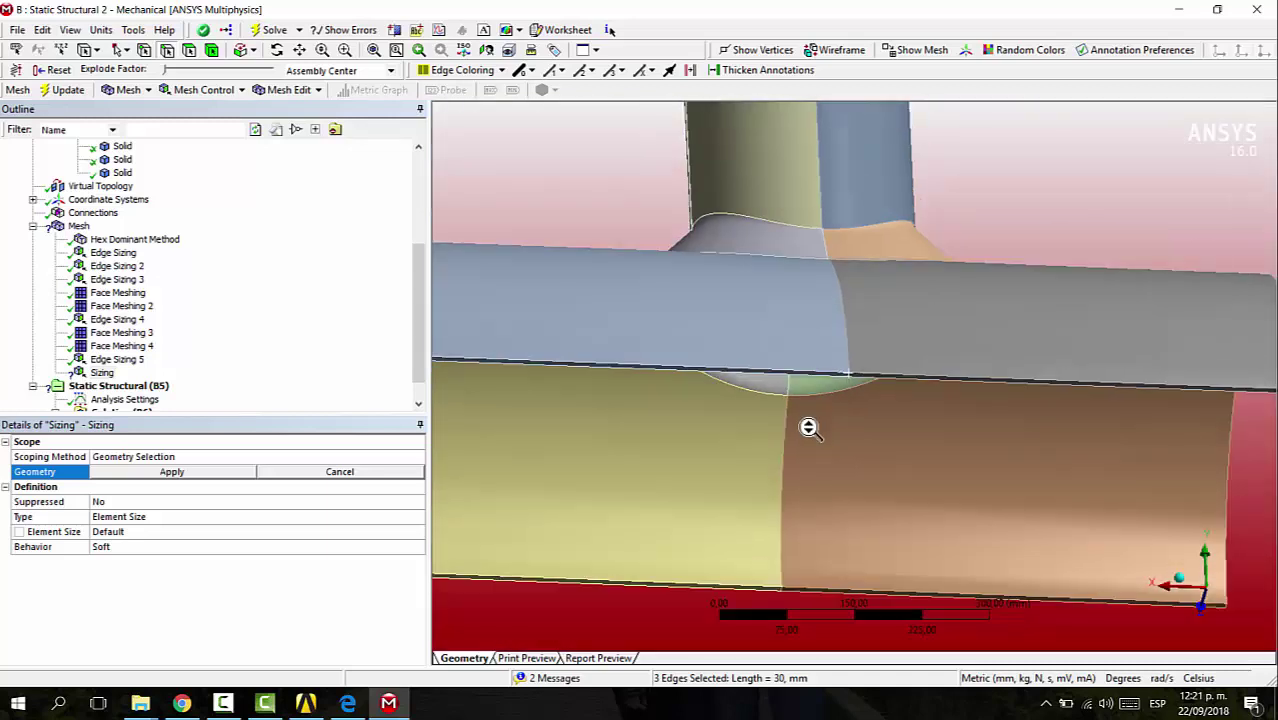
Add the wall-thickness edge at the blue quarter's lower corner on the main pipe's open end.
{"action": "scroll", "coordinate": [808, 427], "scroll_direction": "down", "scroll_amount": 3}
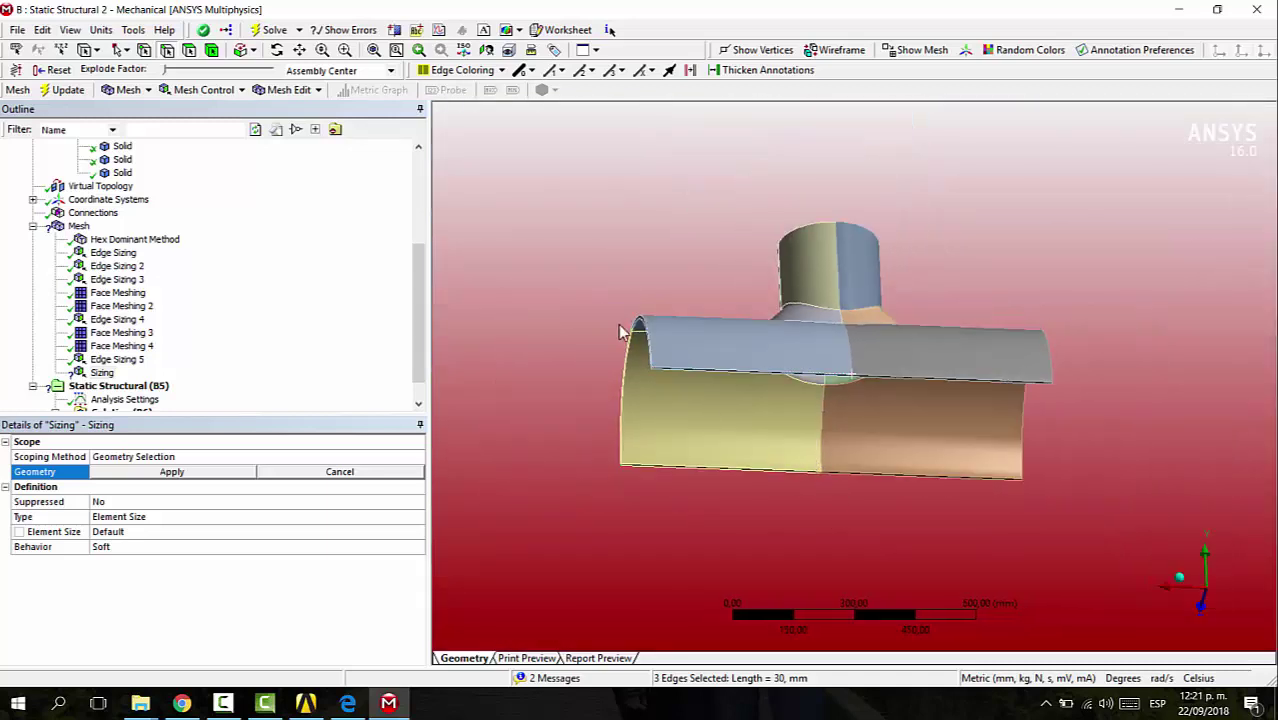
{"action": "right_click_drag", "start_coordinate": [680, 375], "coordinate": [681, 378]}
{"action": "scroll", "coordinate": [758, 380], "scroll_direction": "down", "scroll_amount": 3}
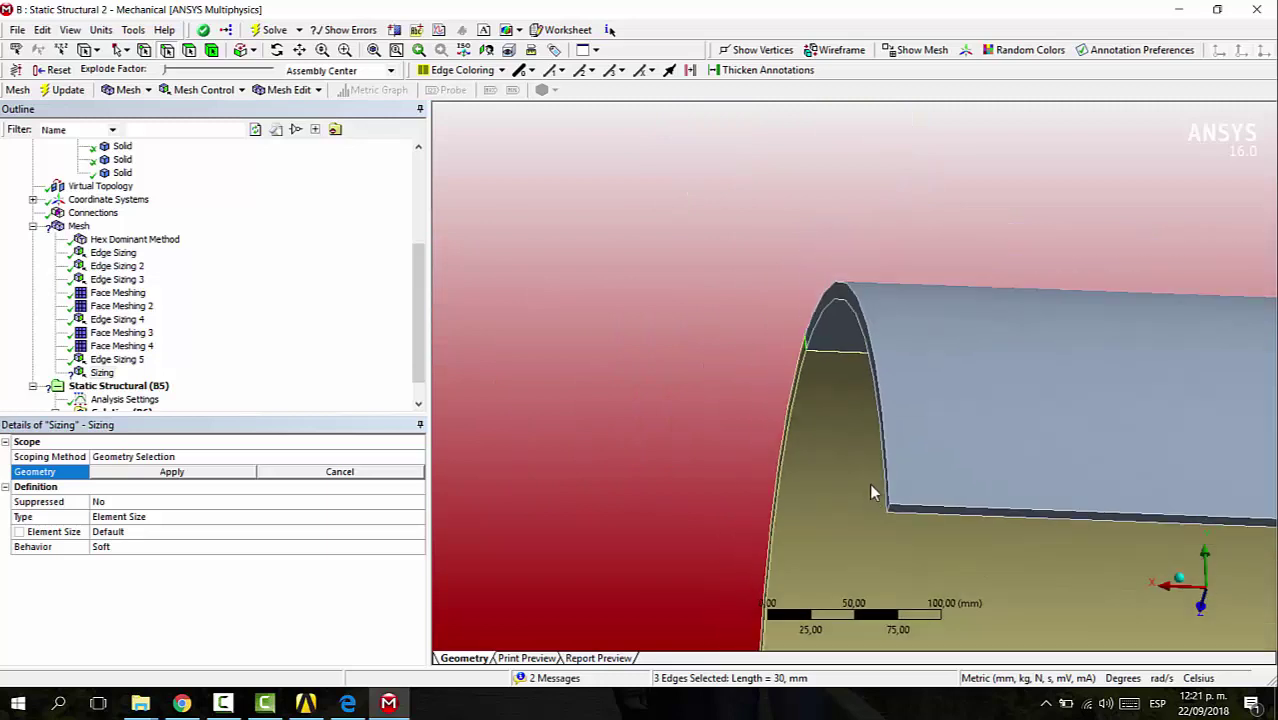
{"action": "right_click_drag", "start_coordinate": [867, 478], "coordinate": [935, 569]}
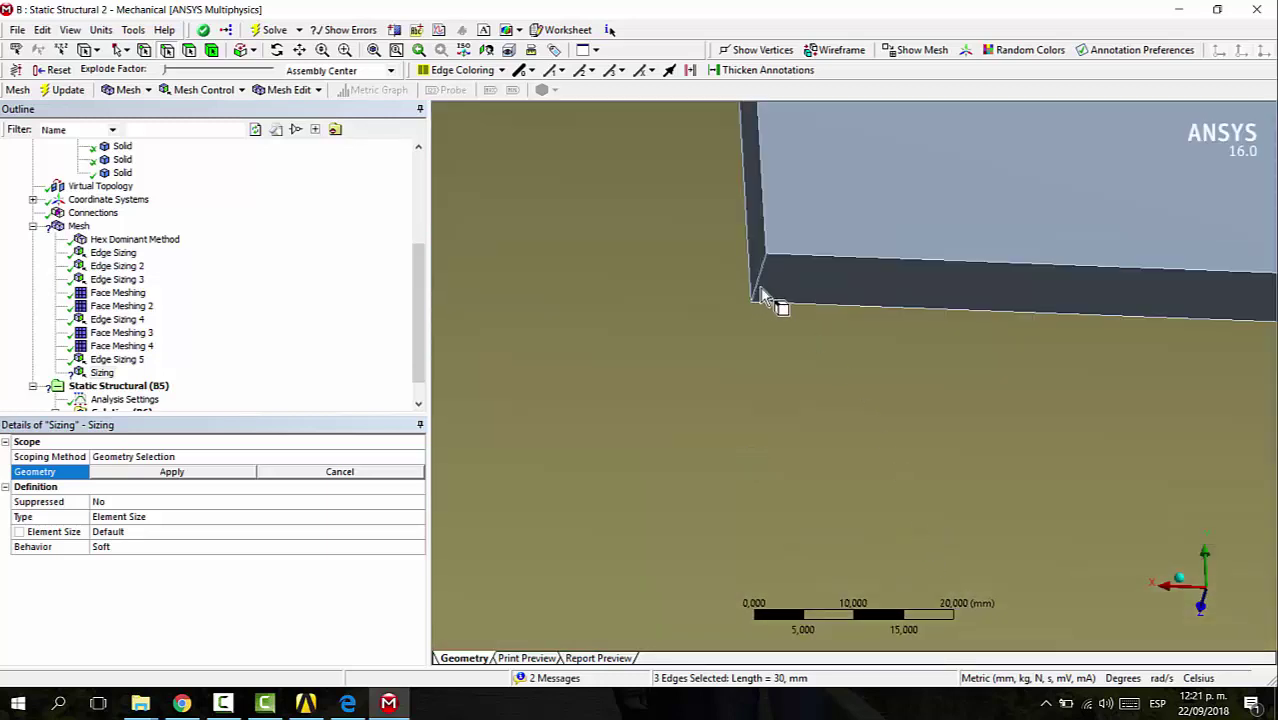
{"action": "scroll", "coordinate": [941, 376], "scroll_direction": "down", "scroll_amount": 5}
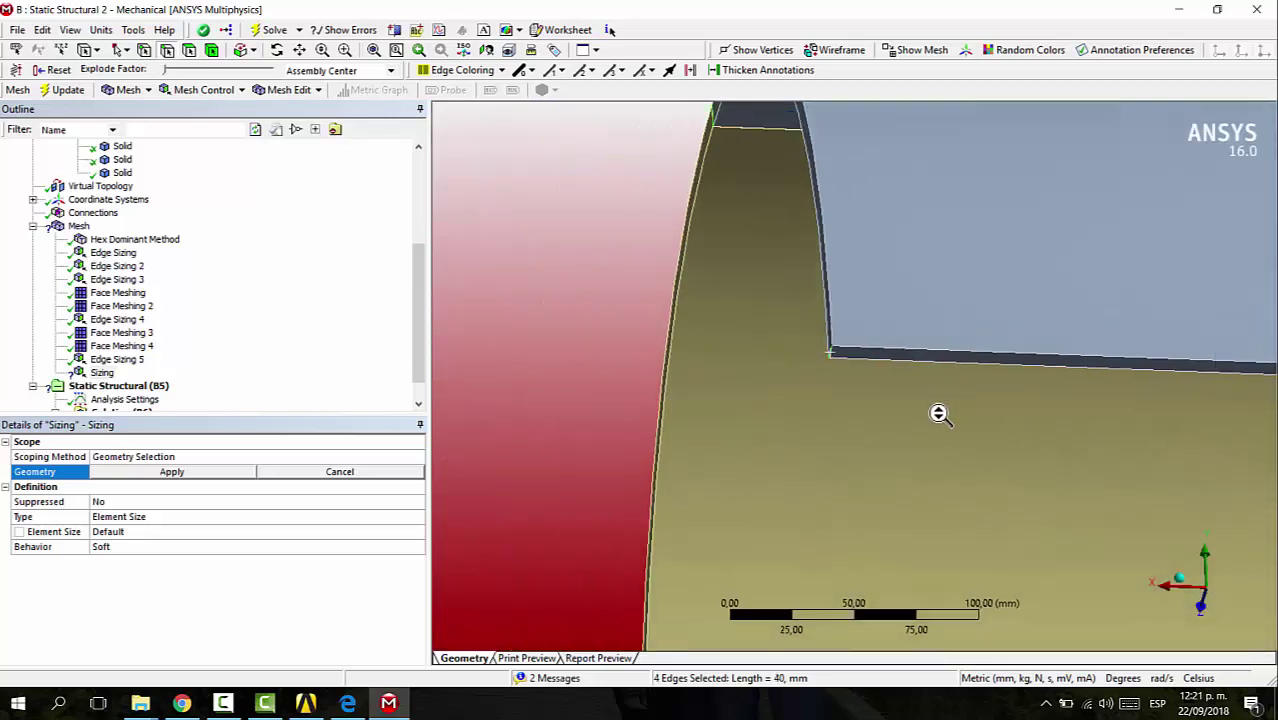
Add the wall-thickness edge where the yellow and brown quarters meet on the main pipe's lower cut face.
{"action": "middle_click_drag", "start_coordinate": [710, 423], "coordinate": [748, 271], "text": "ctrl"}
{"action": "middle_click_drag", "start_coordinate": [1128, 402], "coordinate": [849, 372], "text": "ctrl"}
{"action": "middle_click_drag", "start_coordinate": [709, 240], "coordinate": [975, 246]}
{"action": "scroll", "coordinate": [1185, 628], "scroll_direction": "up", "scroll_amount": 3}
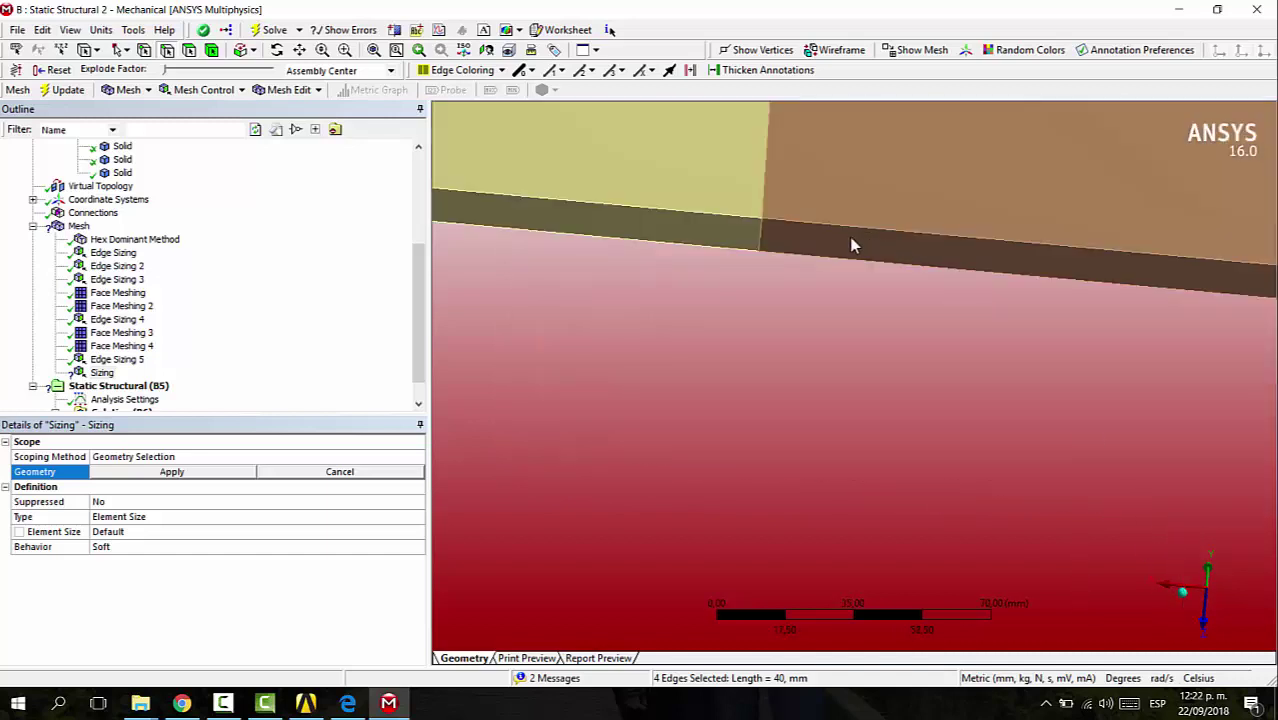
{"action": "left_click", "coordinate": [752, 247], "text": "ctrl"}
{"action": "scroll", "coordinate": [958, 378], "scroll_direction": "down", "scroll_amount": 5}
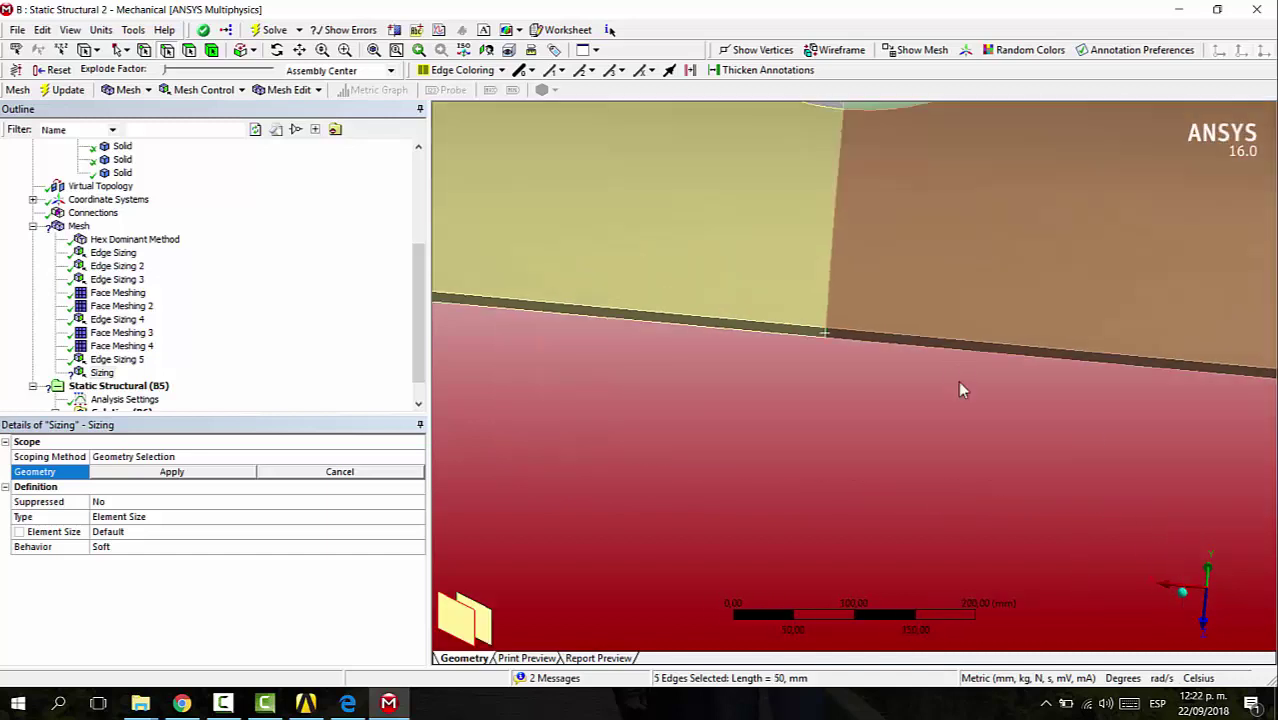
Add the wall-thickness edge at the gray quarter's lower corner on the main pipe's other open end.
{"action": "scroll", "coordinate": [1022, 431], "scroll_direction": "down", "scroll_amount": 2}
{"action": "middle_click_drag", "start_coordinate": [1101, 378], "coordinate": [913, 331]}
{"action": "right_click_drag", "start_coordinate": [722, 240], "coordinate": [1050, 505]}
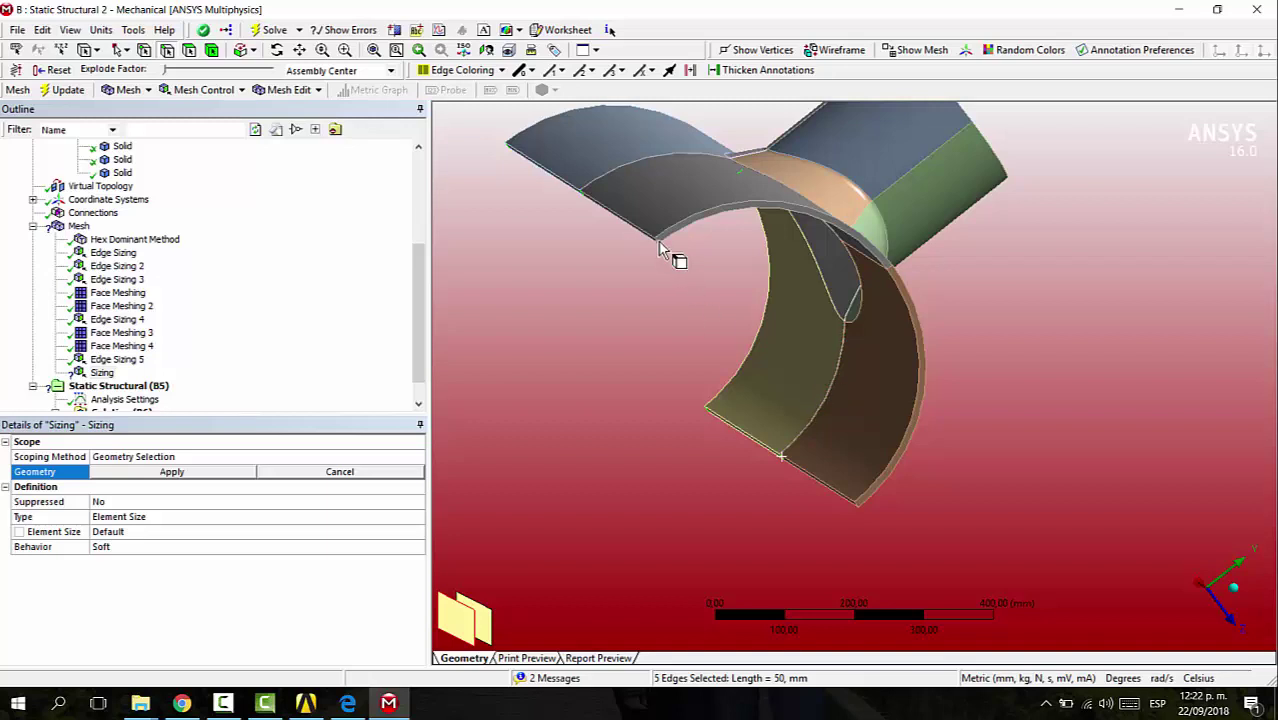
{"action": "right_click_drag", "start_coordinate": [558, 222], "coordinate": [641, 218]}
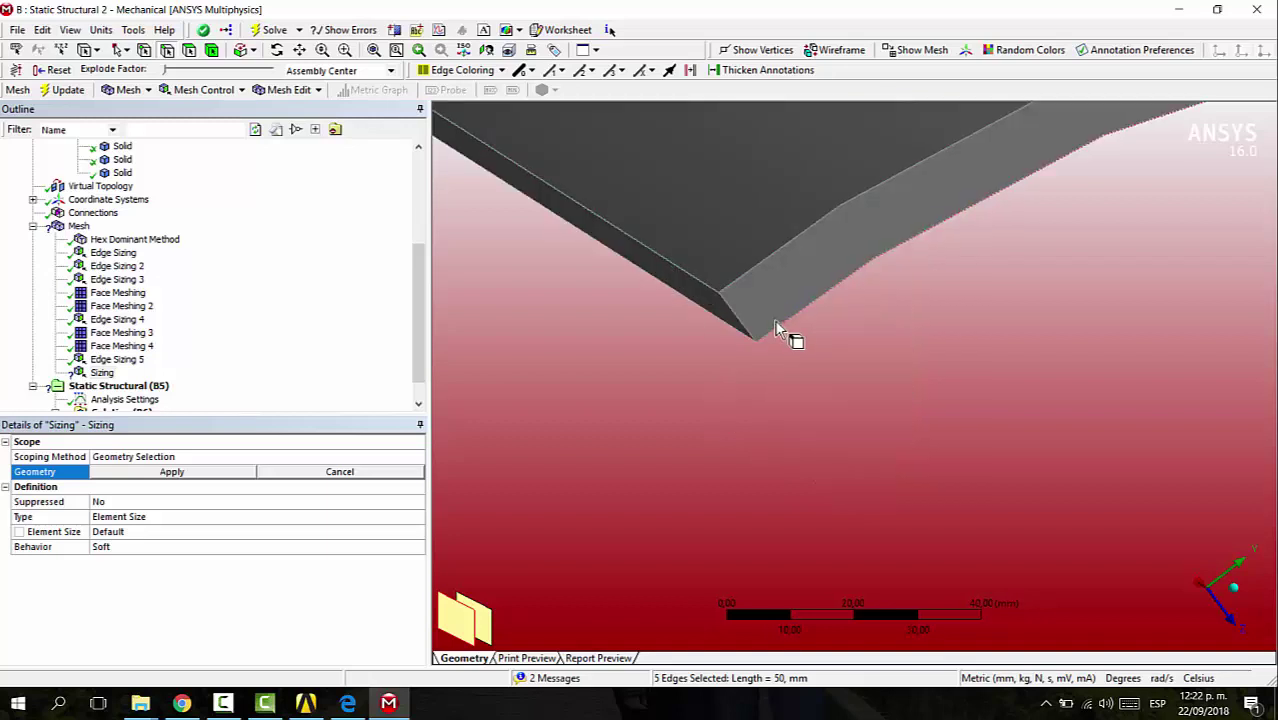
{"action": "left_click", "coordinate": [736, 318], "text": "ctrl"}
{"action": "scroll", "coordinate": [800, 380], "scroll_direction": "down", "scroll_amount": 5}
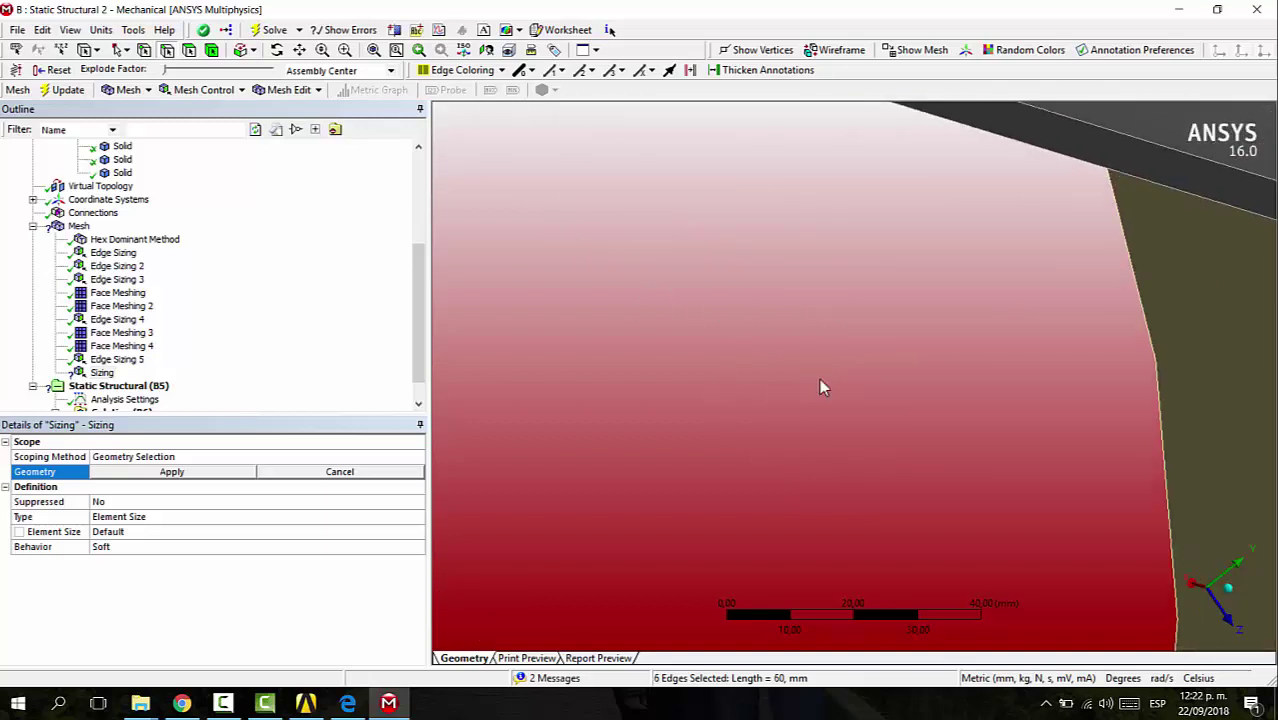
Add the wall-thickness edges at the gray-brown crown and at the brown quarter's lower corner on that same open end.
{"action": "scroll", "coordinate": [827, 387], "scroll_direction": "down", "scroll_amount": 2}
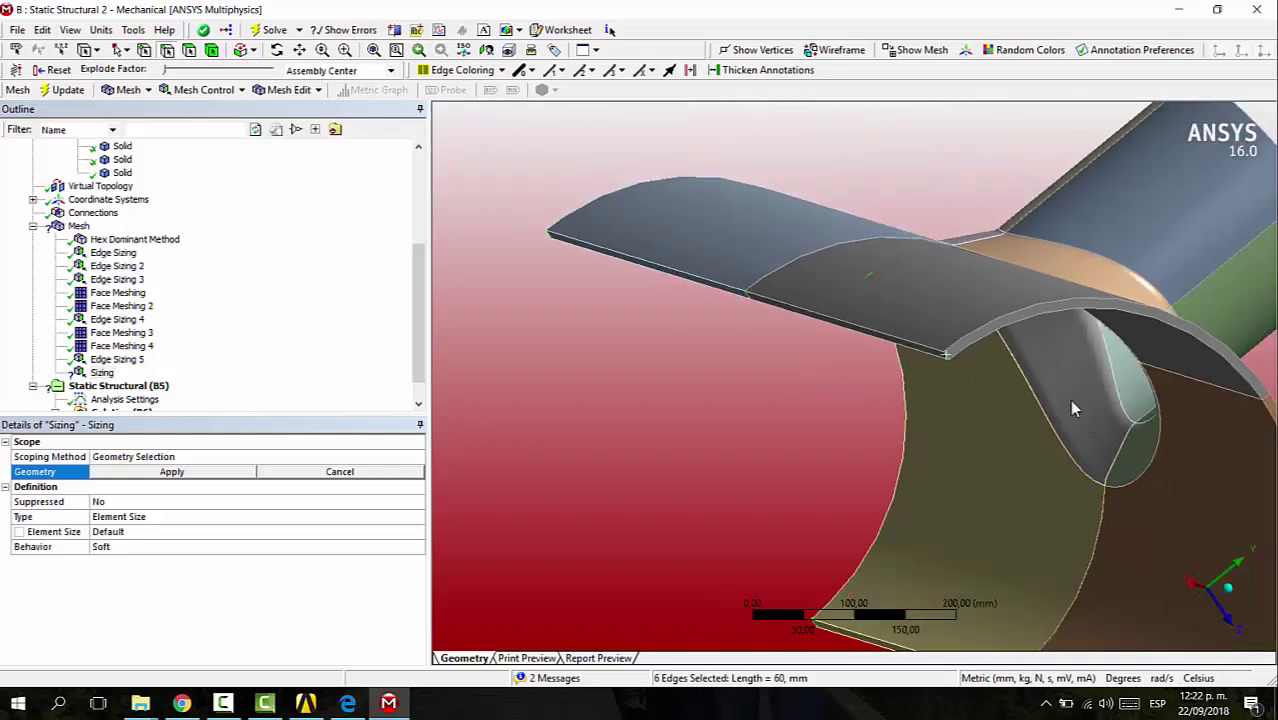
{"action": "middle_click_drag", "start_coordinate": [1073, 405], "coordinate": [1012, 404]}
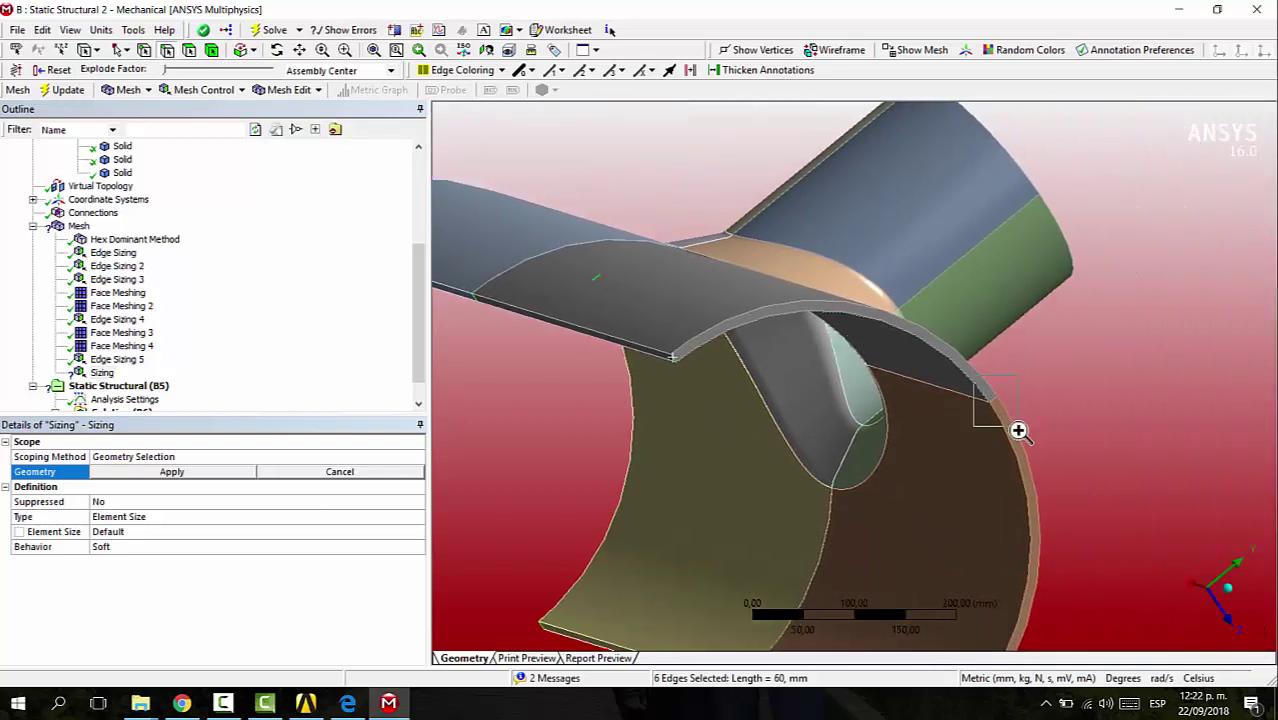
{"action": "right_click_drag", "start_coordinate": [1018, 430], "coordinate": [1019, 431]}
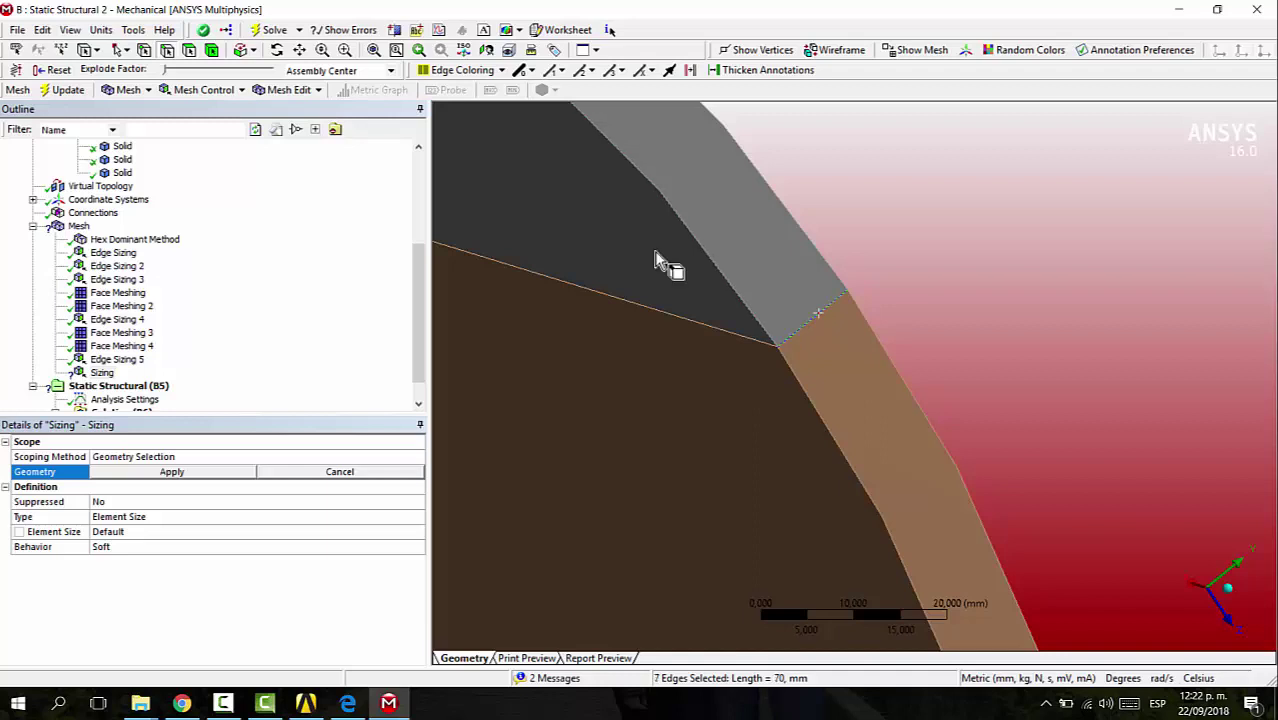
{"action": "scroll", "coordinate": [973, 328], "scroll_direction": "down", "scroll_amount": 15}
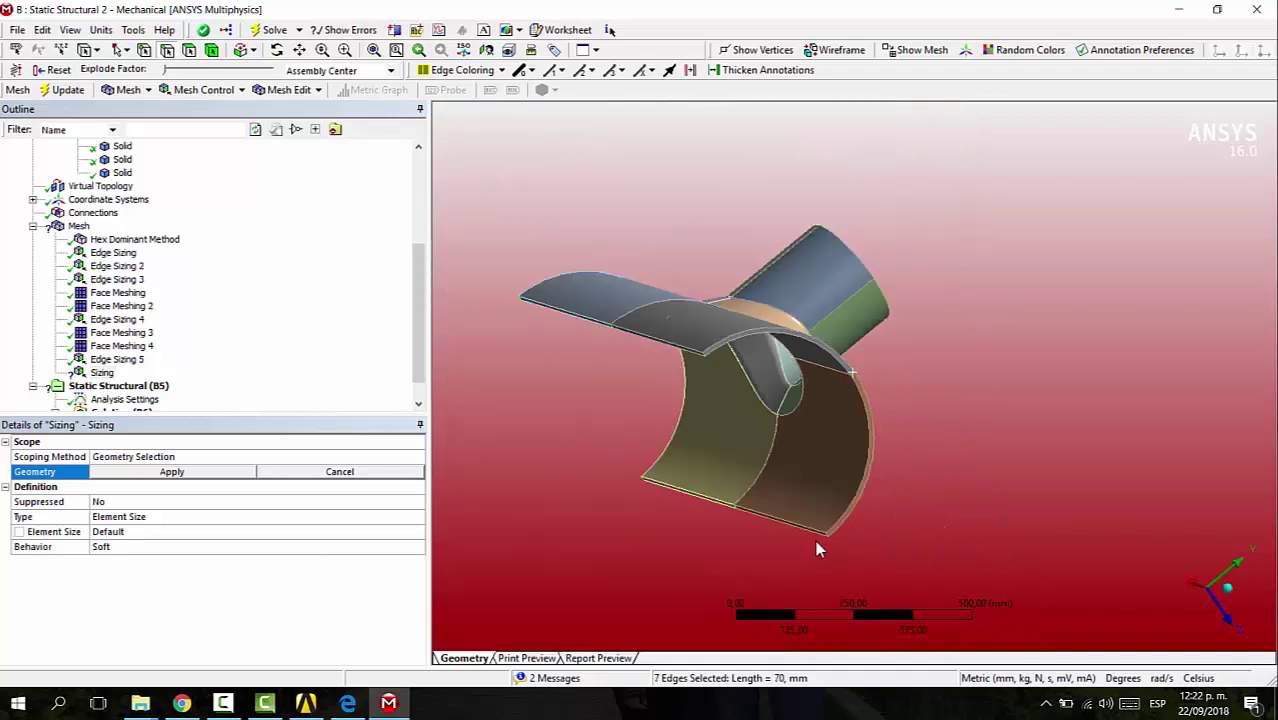
{"action": "right_click_drag", "start_coordinate": [858, 573], "coordinate": [859, 574]}
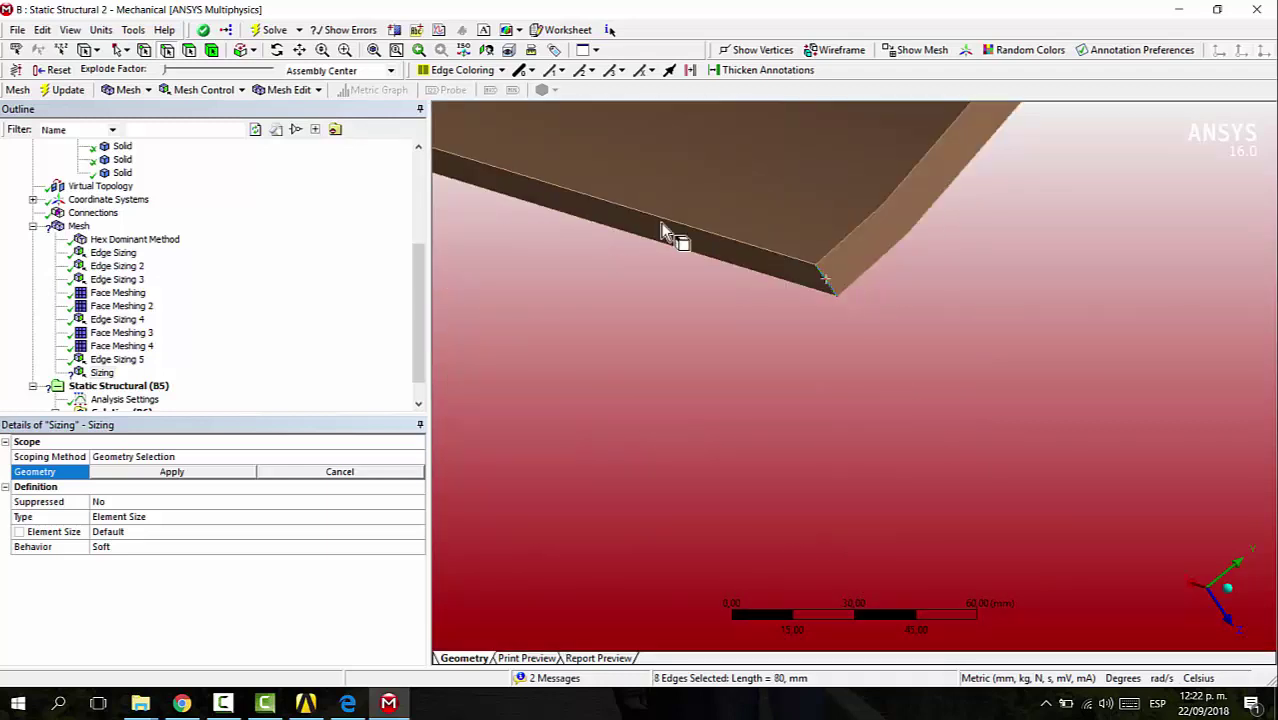
{"action": "scroll", "coordinate": [882, 338], "scroll_direction": "down", "scroll_amount": 10}
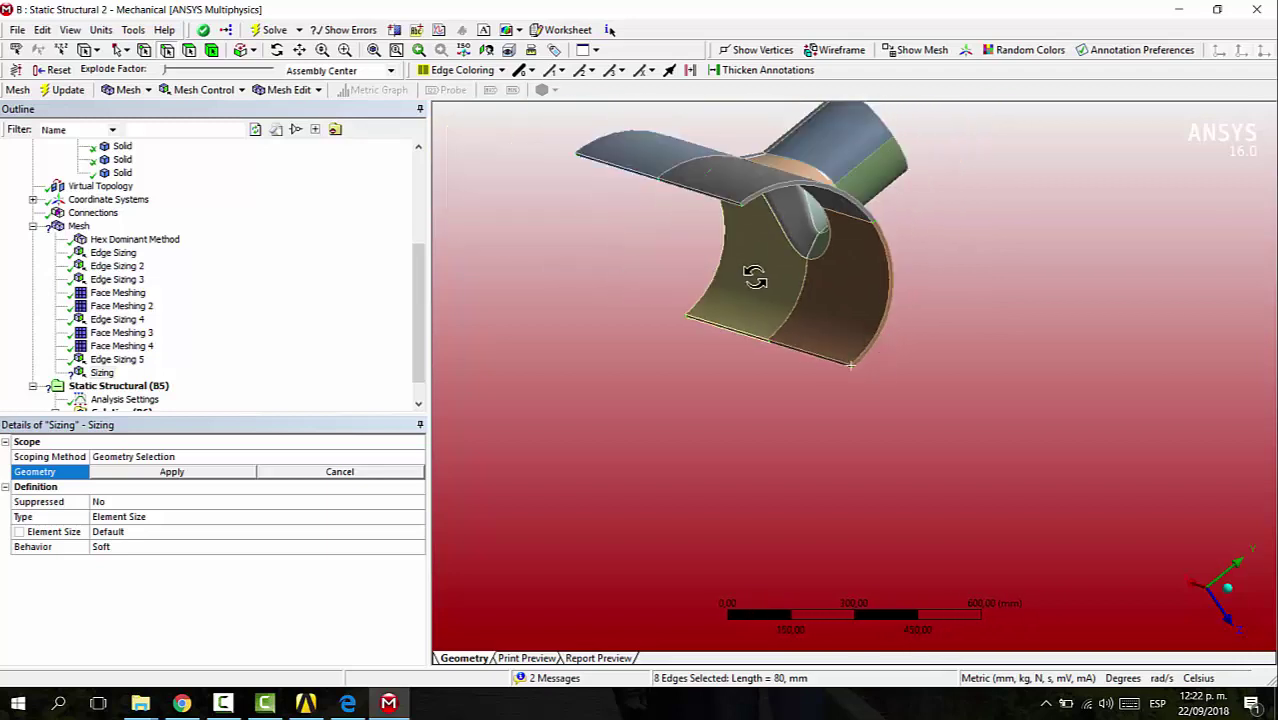
Scope the sizing to the selected wall-thickness edges and define it by Number of Divisions with 3 divisions and Hard behavior.
{"action": "middle_click_drag", "start_coordinate": [754, 278], "coordinate": [565, 288]}
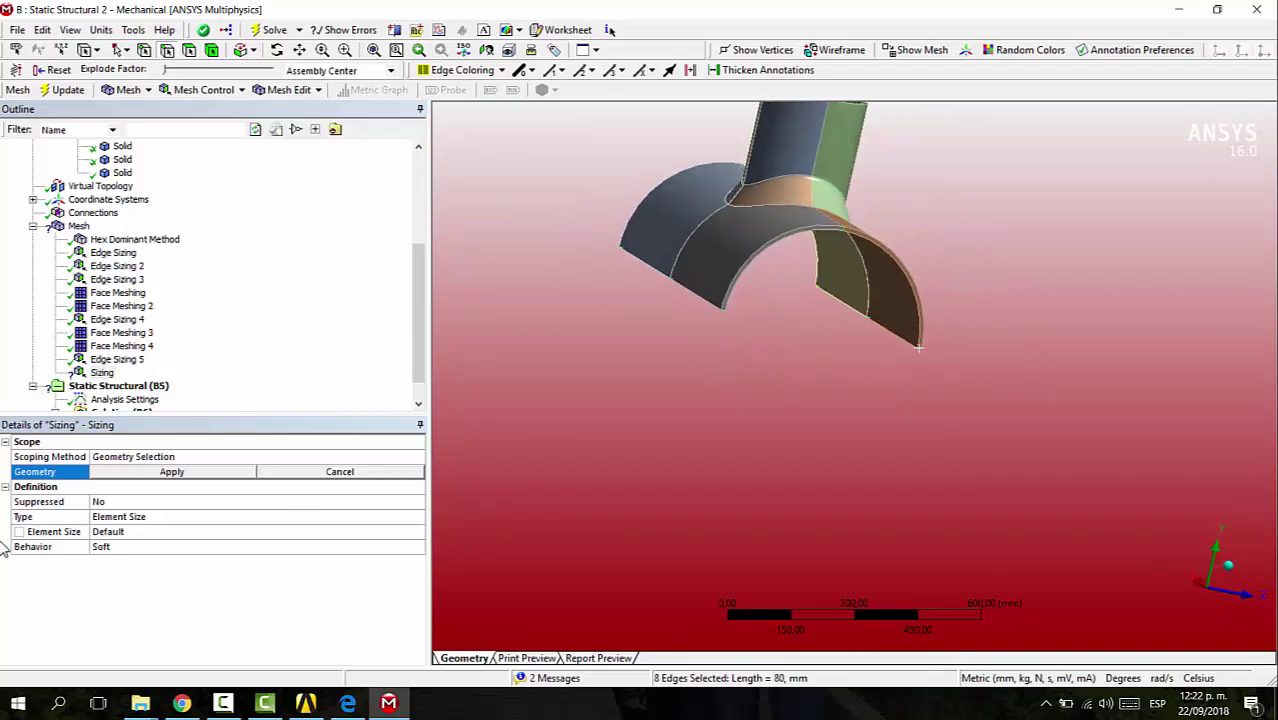
{"action": "left_click", "coordinate": [165, 472]}
{"action": "left_click", "coordinate": [135, 516]}
{"action": "left_click", "coordinate": [137, 531]}
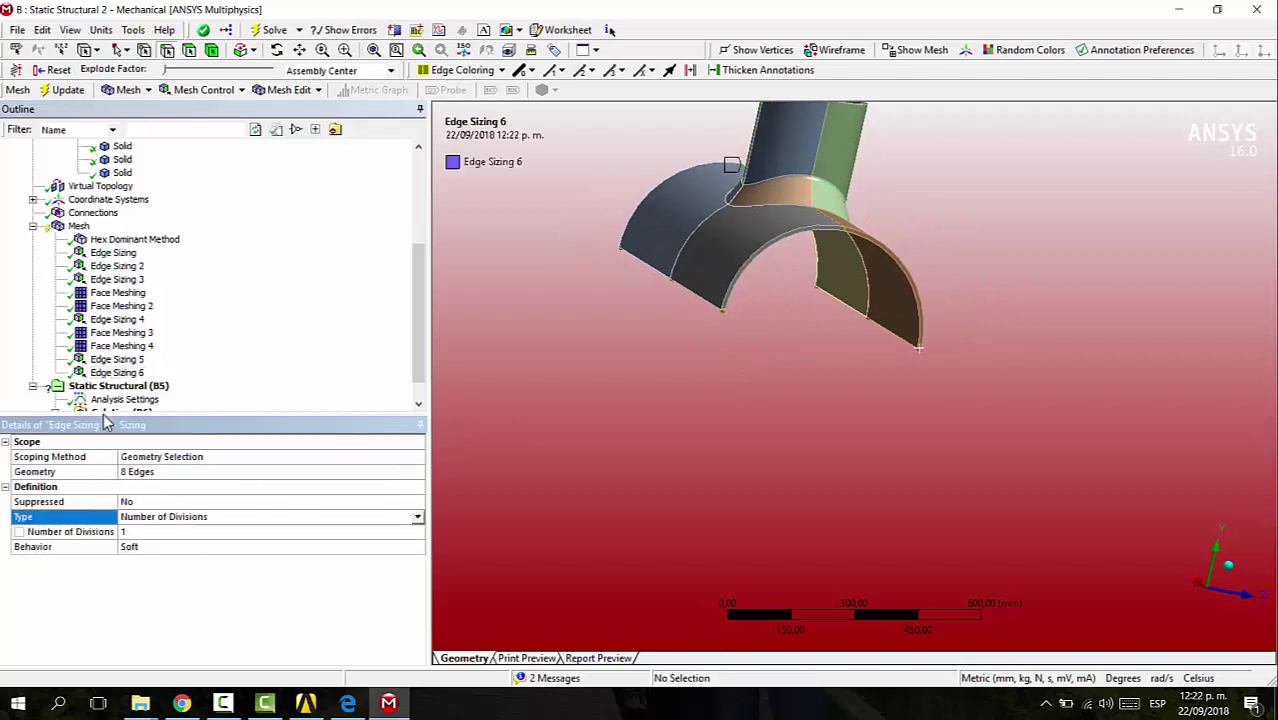
{"action": "left_click", "coordinate": [172, 531]}
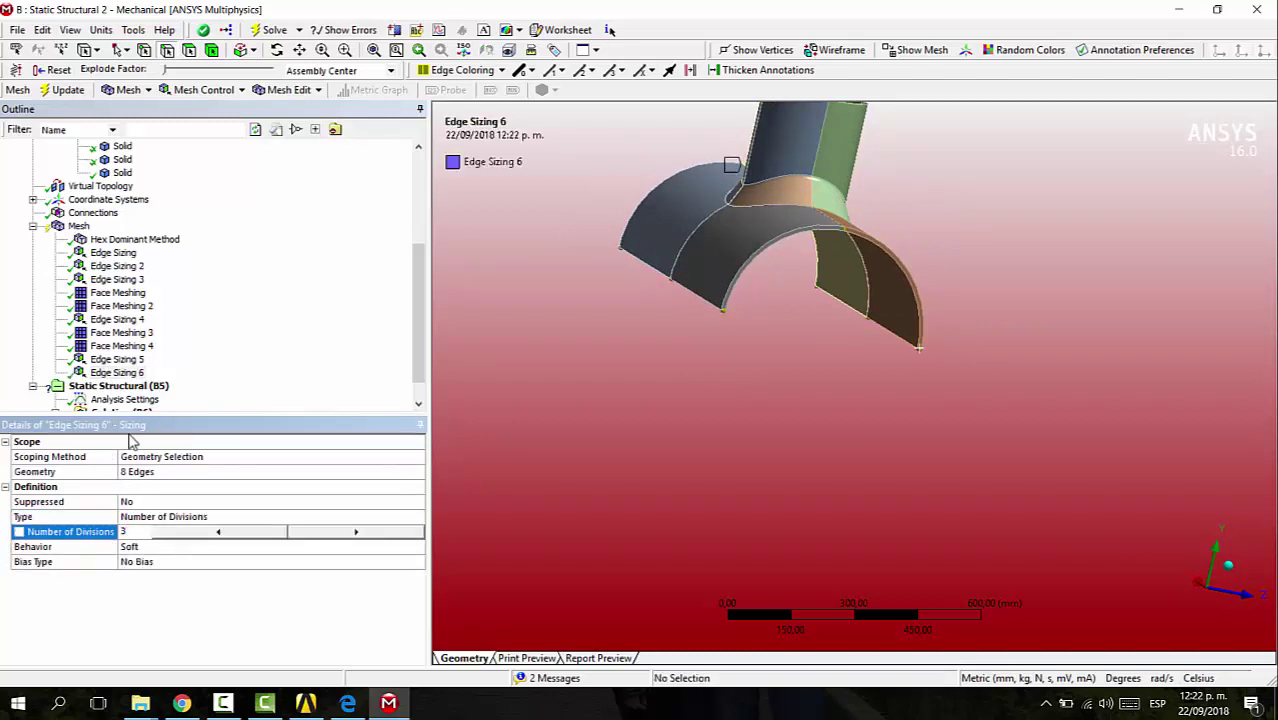
{"action": "double_click", "coordinate": [240, 547]}
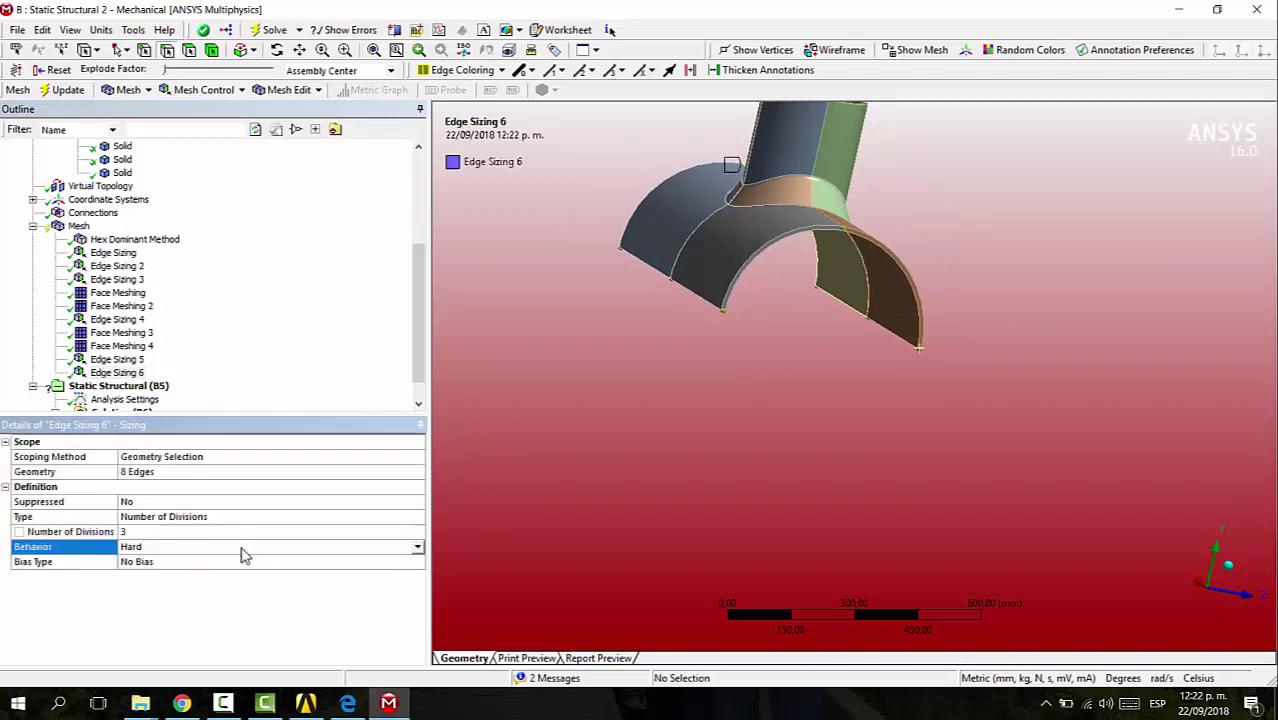
Insert another Face Meshing control on the mesh and select the main pipe's four outer cylindrical faces.
{"action": "left_click", "coordinate": [78, 227]}
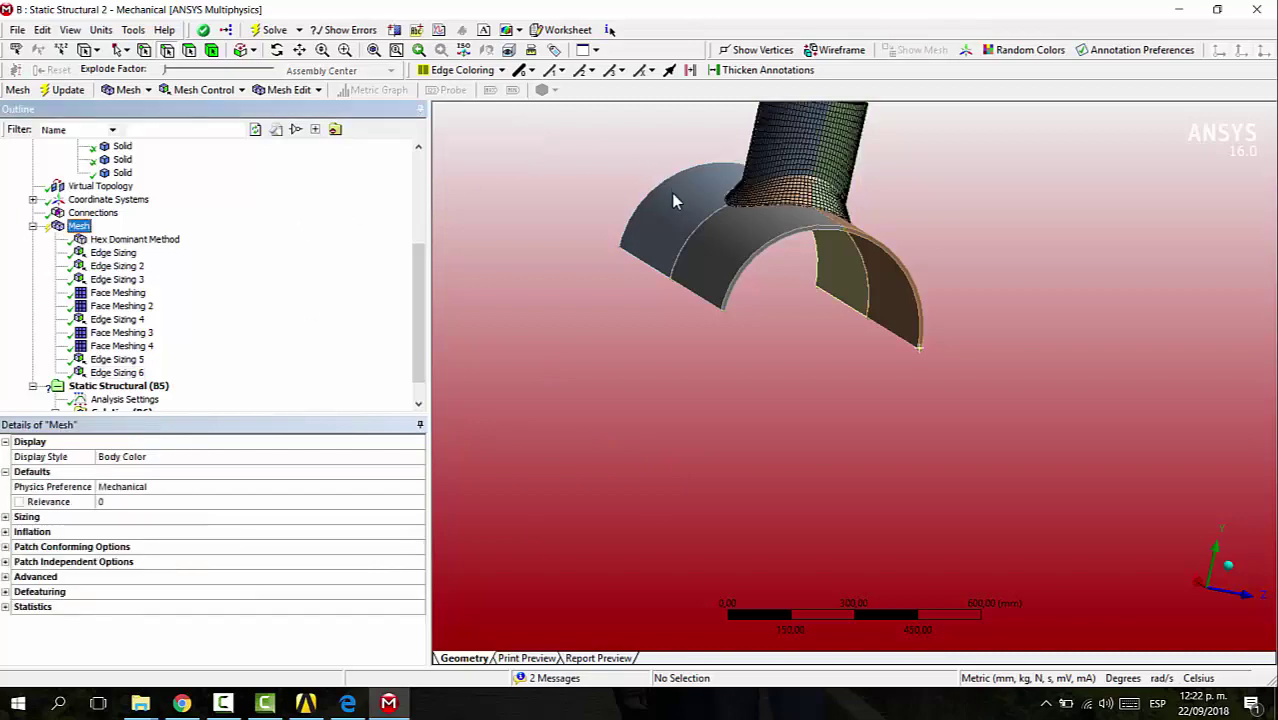
{"action": "middle_click_drag", "start_coordinate": [673, 201], "coordinate": [639, 224]}
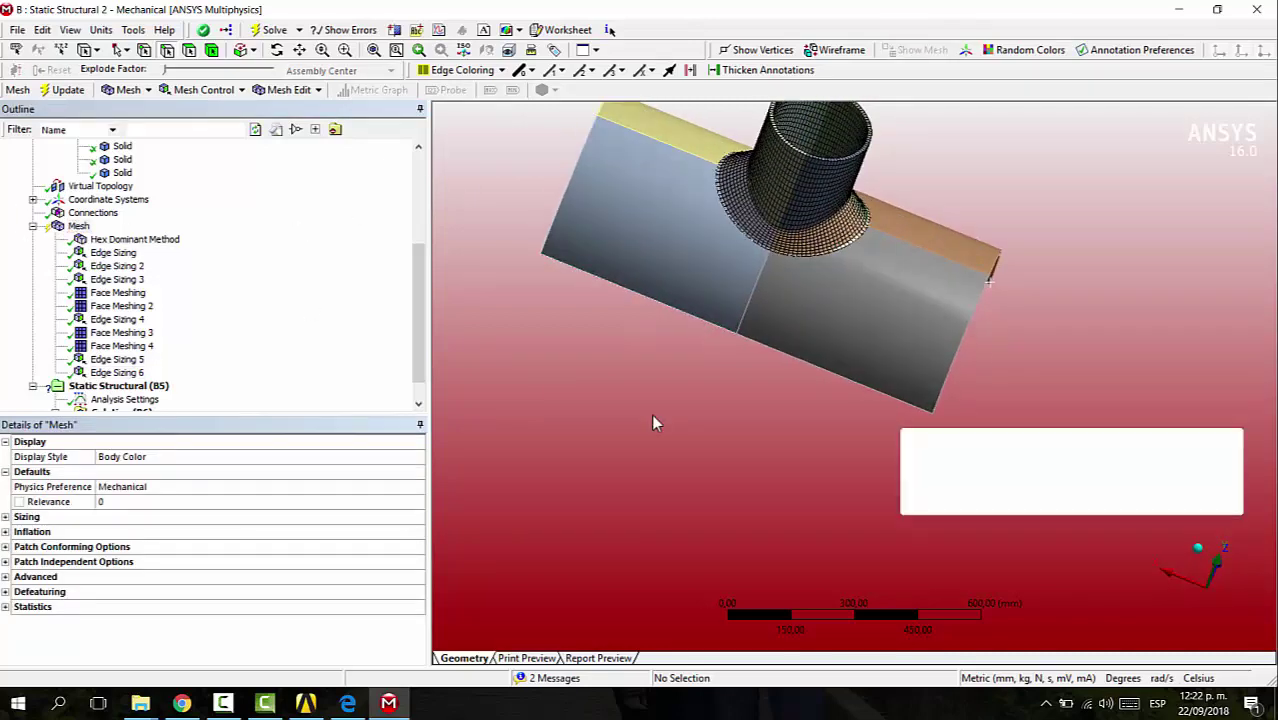
{"action": "middle_click_drag", "start_coordinate": [957, 365], "coordinate": [950, 272]}
{"action": "left_click", "coordinate": [205, 90]}
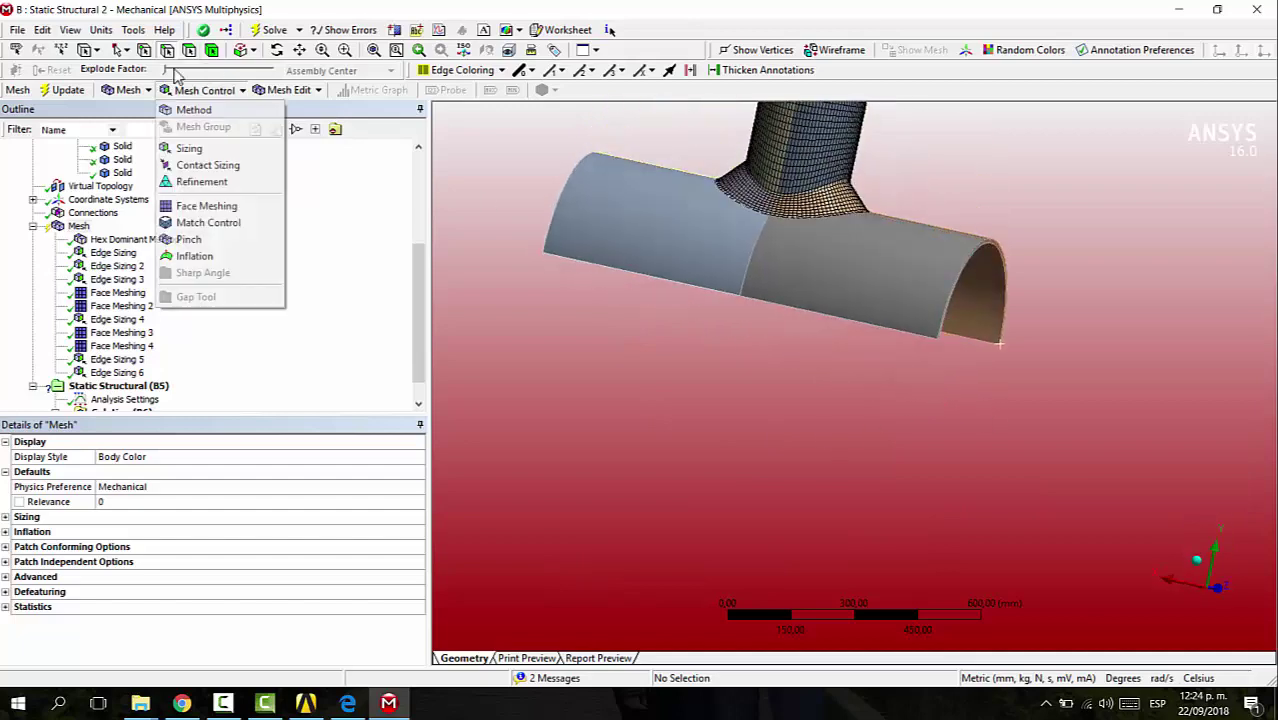
{"action": "left_click", "coordinate": [214, 205]}
{"action": "left_click", "coordinate": [736, 240]}
{"action": "left_click", "coordinate": [877, 258], "text": "ctrl"}
{"action": "middle_click_drag", "start_coordinate": [972, 250], "coordinate": [877, 274]}
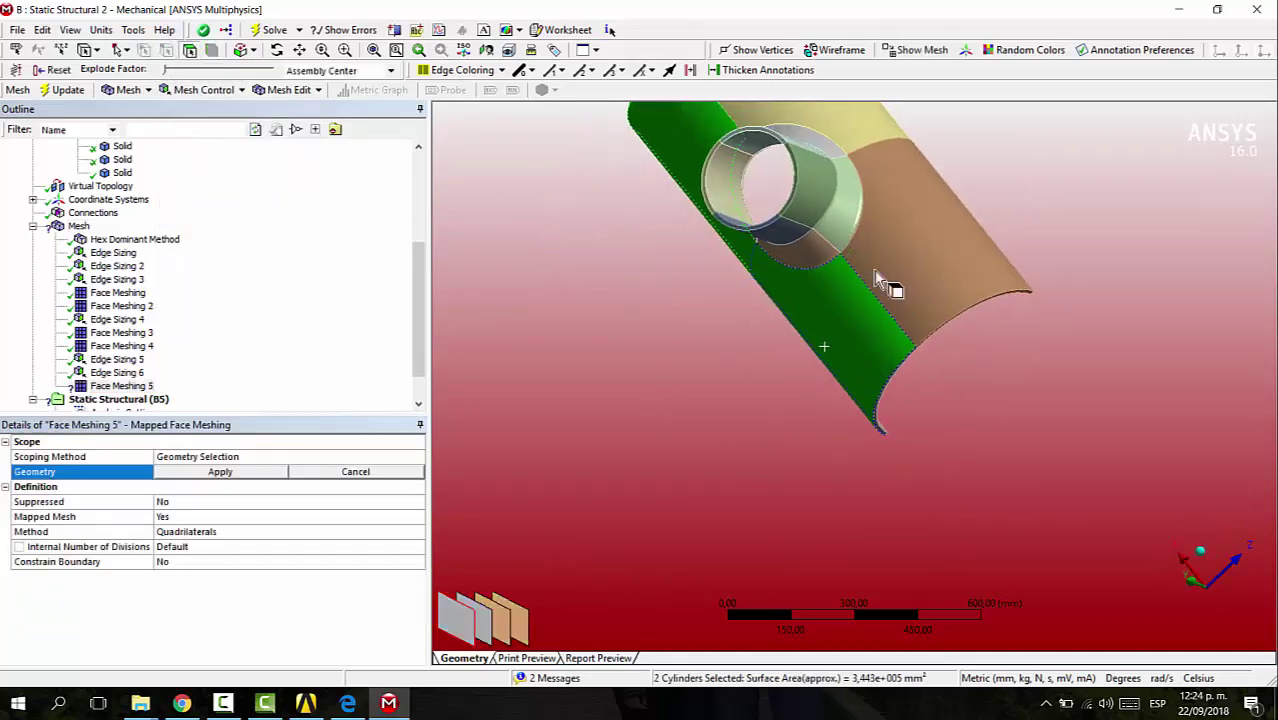
{"action": "left_click", "coordinate": [882, 240], "text": "ctrl"}
{"action": "left_click", "coordinate": [841, 118], "text": "ctrl"}
Add the main pipe's four inner cylindrical faces to the selection and insert a further Face Meshing control scoped to all eight faces.
{"action": "middle_click_drag", "start_coordinate": [855, 135], "coordinate": [907, 194]}
{"action": "left_click", "coordinate": [883, 181], "text": "ctrl"}
{"action": "left_click", "coordinate": [785, 129], "text": "ctrl"}
{"action": "left_click", "coordinate": [731, 283], "text": "ctrl"}
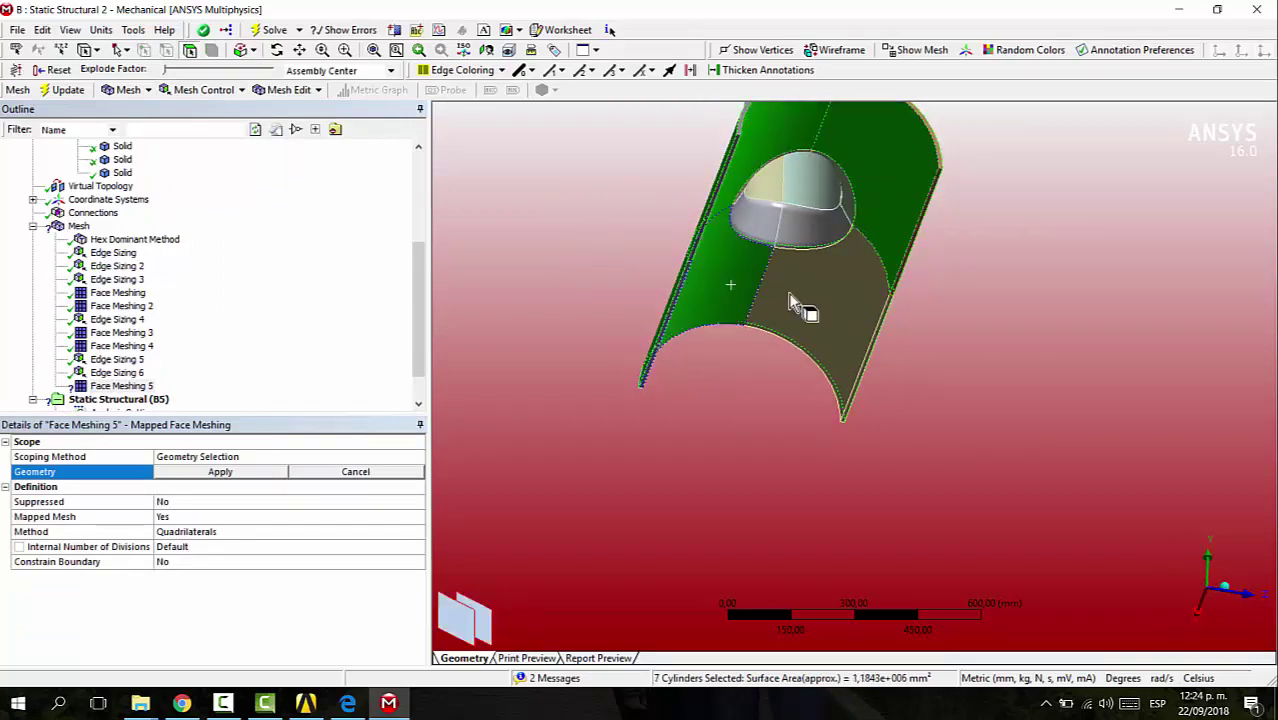
{"action": "left_click", "coordinate": [841, 306], "text": "ctrl"}
{"action": "middle_click_drag", "start_coordinate": [970, 302], "coordinate": [828, 457]}
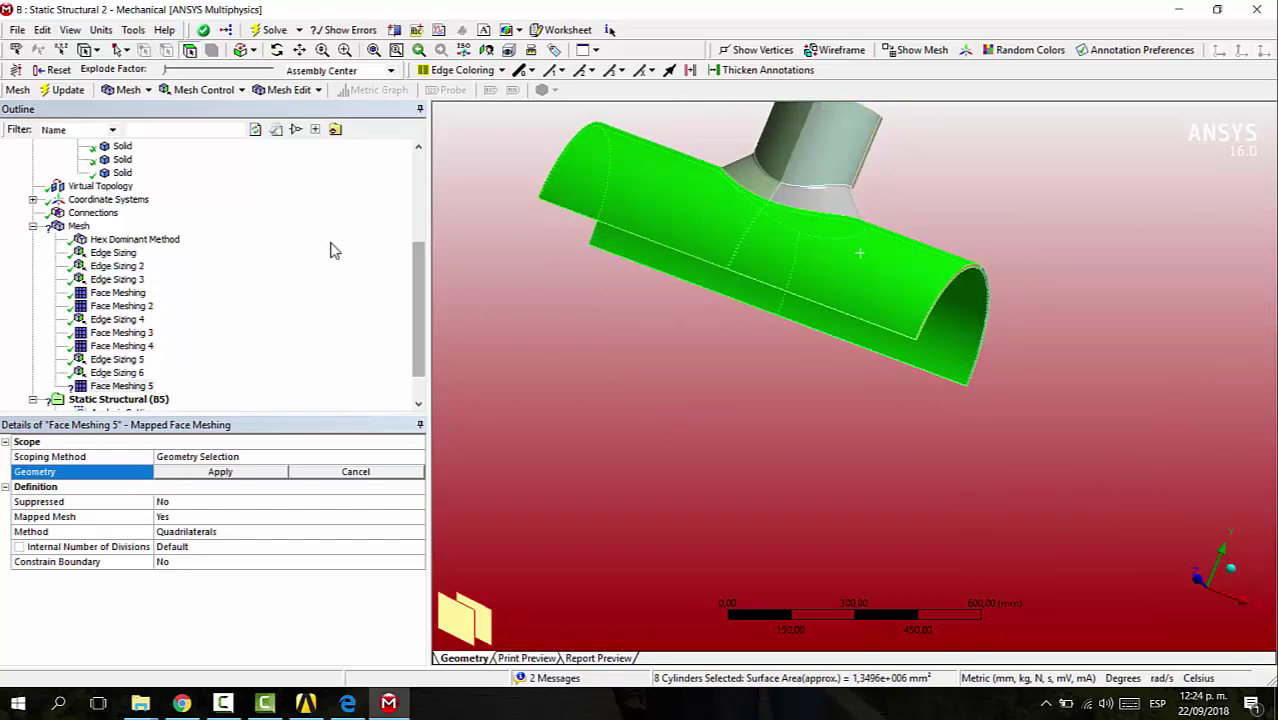
{"action": "left_click", "coordinate": [200, 90]}
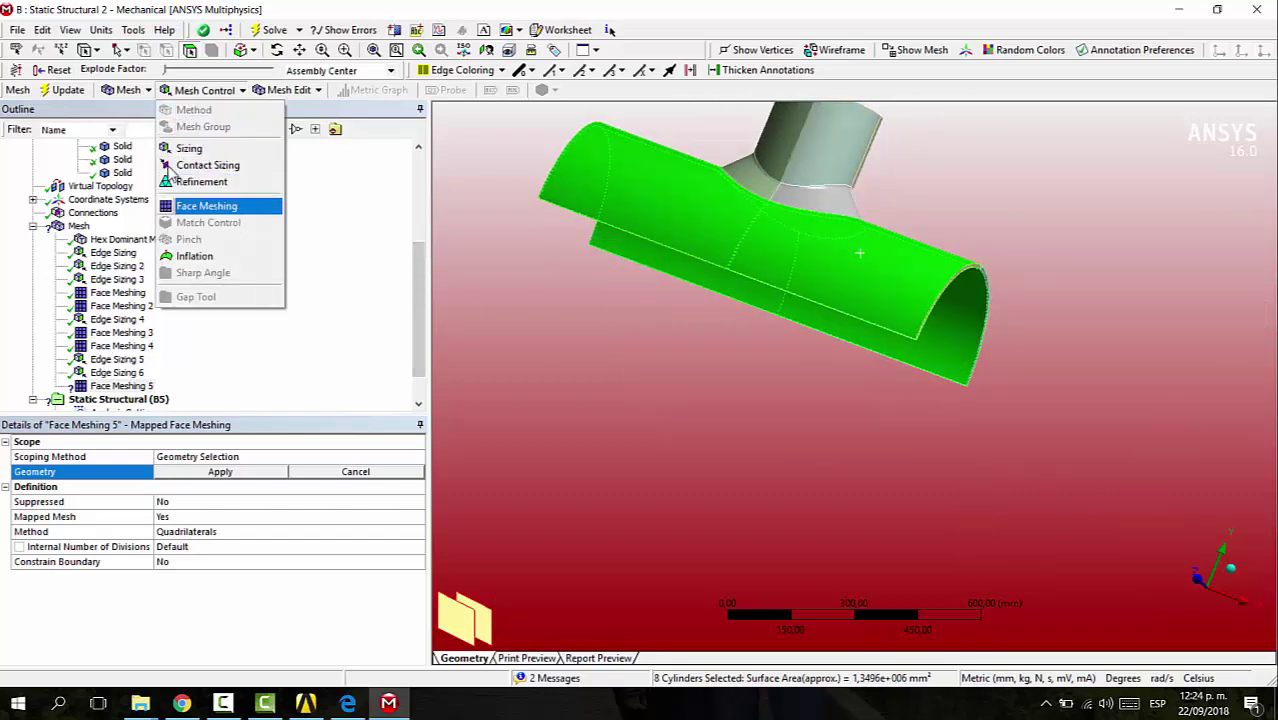
{"action": "left_click", "coordinate": [205, 205]}
Select the two wall-thickness faces forming the arc at one open end of the main pipe.
{"action": "middle_click_drag", "start_coordinate": [1045, 242], "coordinate": [807, 178]}
{"action": "scroll", "coordinate": [807, 178], "scroll_direction": "up", "scroll_amount": 5}
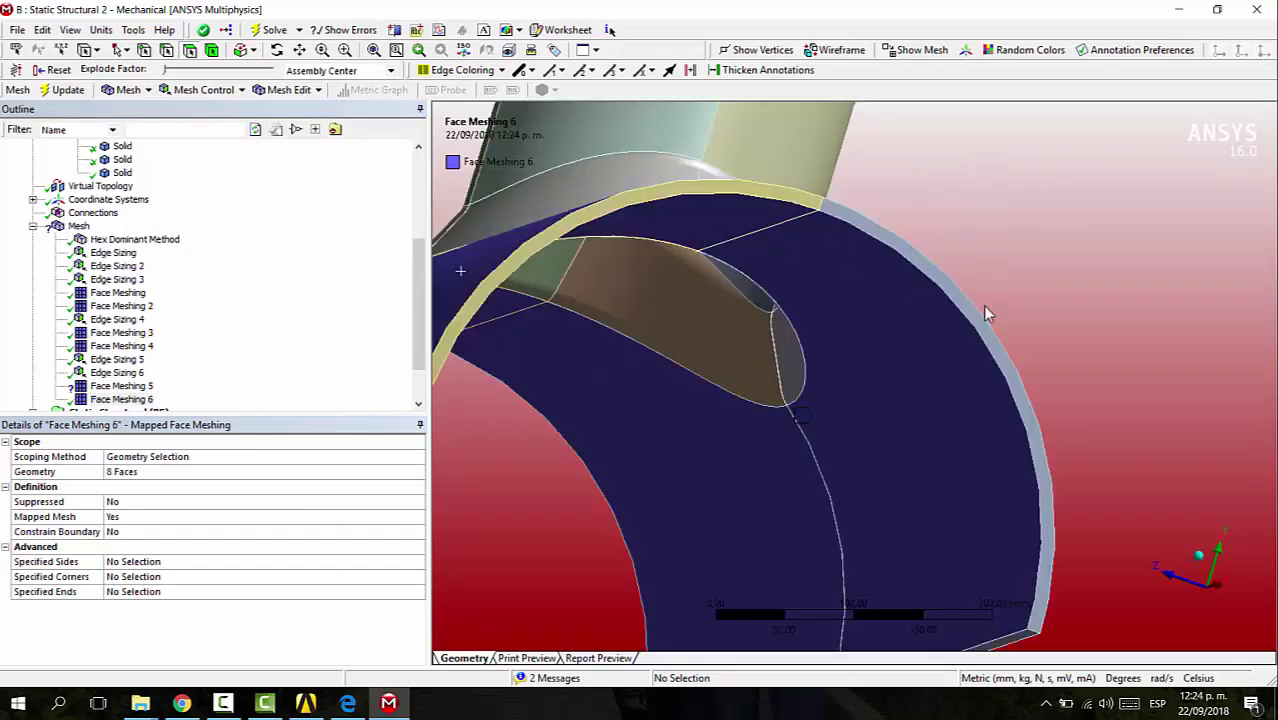
{"action": "left_click", "coordinate": [790, 197]}
{"action": "left_click", "coordinate": [925, 263], "text": "ctrl"}
{"action": "scroll", "coordinate": [958, 243], "scroll_direction": "down", "scroll_amount": 5}
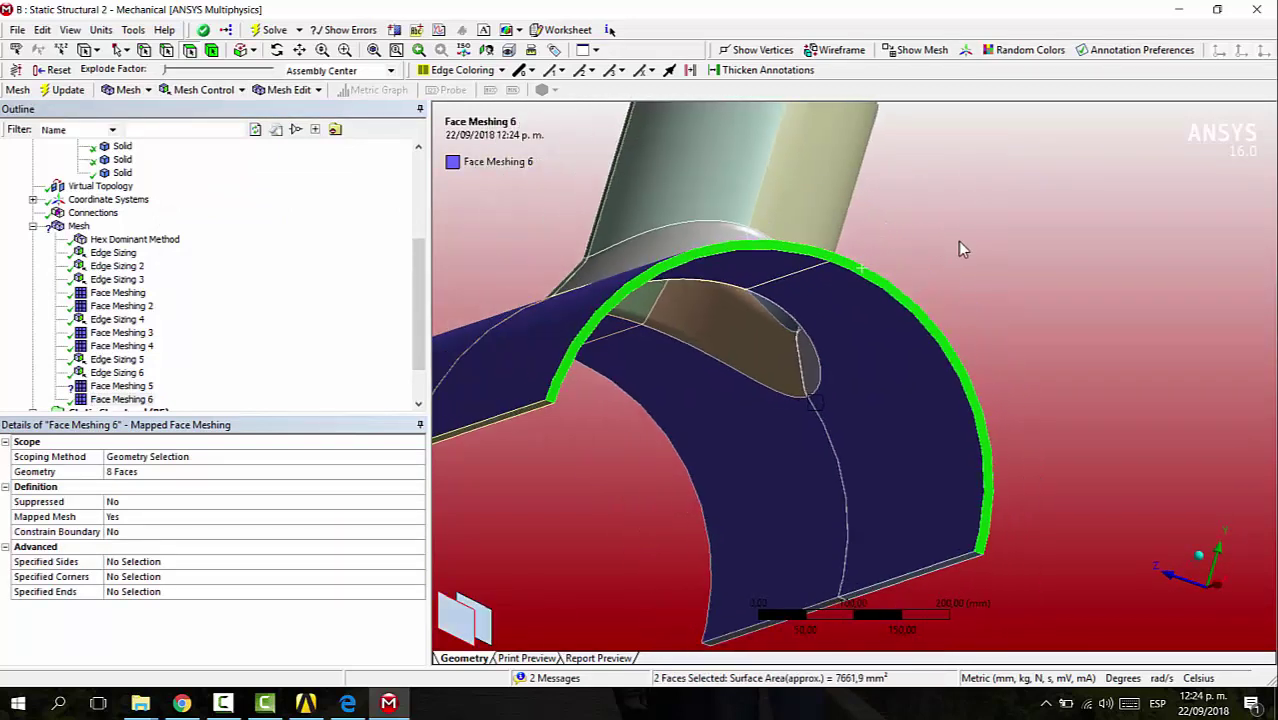
Add the four longitudinal cut faces and the two arc faces of the opposite open end to the selection.
{"action": "middle_click_drag", "start_coordinate": [716, 384], "coordinate": [920, 275]}
{"action": "left_click", "coordinate": [920, 278], "text": "ctrl"}
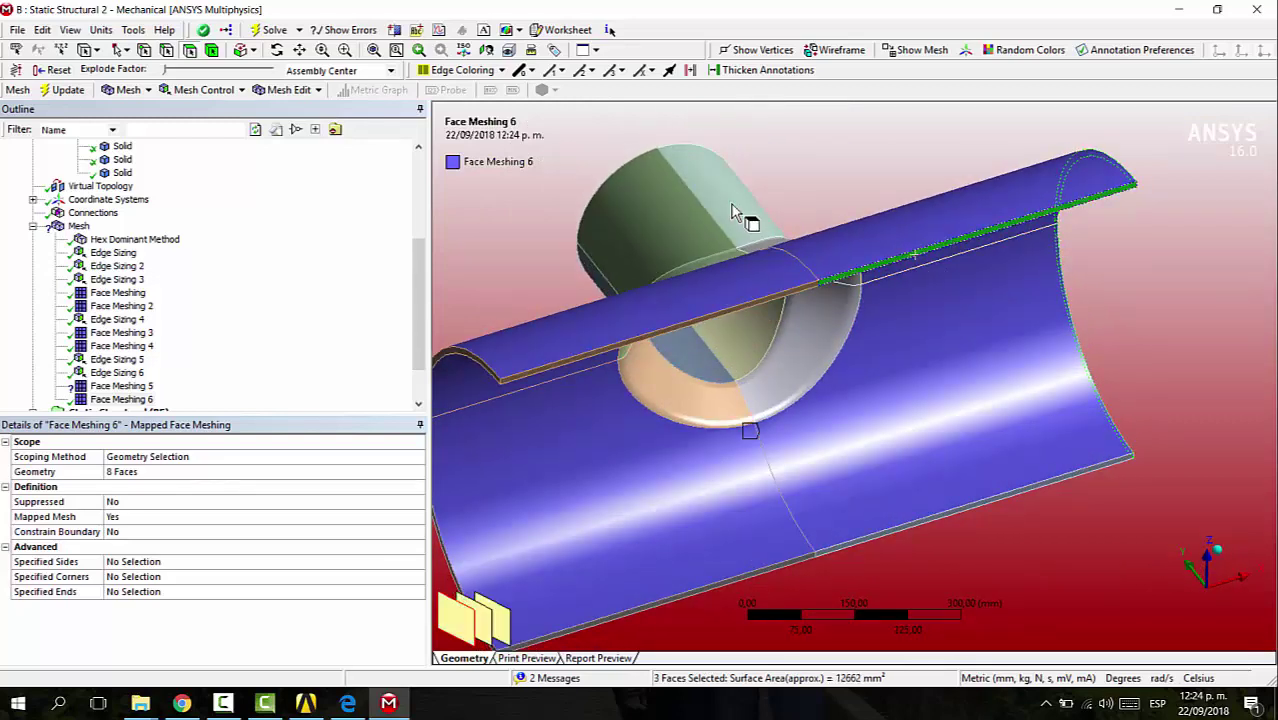
{"action": "left_click", "coordinate": [770, 306], "text": "ctrl"}
{"action": "middle_click_drag", "start_coordinate": [770, 306], "coordinate": [899, 311]}
{"action": "left_click", "coordinate": [934, 277], "text": "ctrl"}
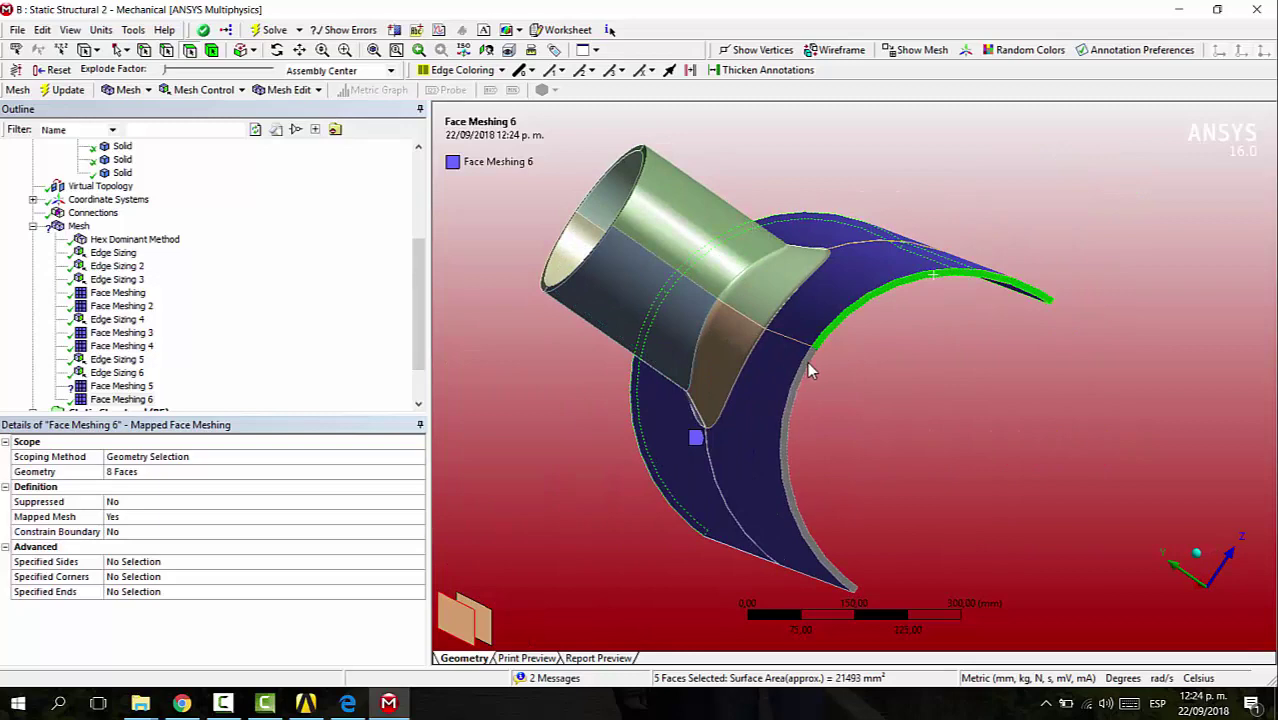
{"action": "left_click", "coordinate": [810, 370], "text": "ctrl"}
{"action": "middle_click_drag", "start_coordinate": [812, 368], "coordinate": [778, 288]}
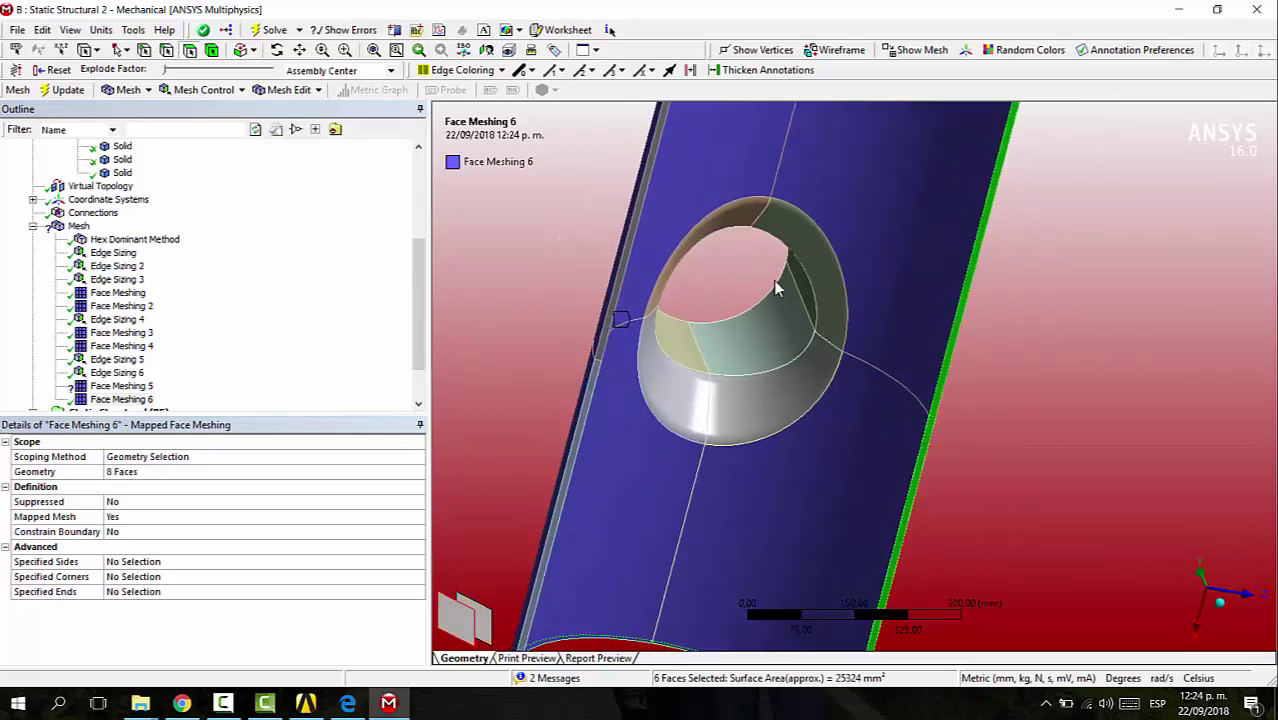
{"action": "left_click", "coordinate": [612, 280], "text": "ctrl"}
{"action": "middle_click_drag", "start_coordinate": [612, 280], "coordinate": [688, 330]}
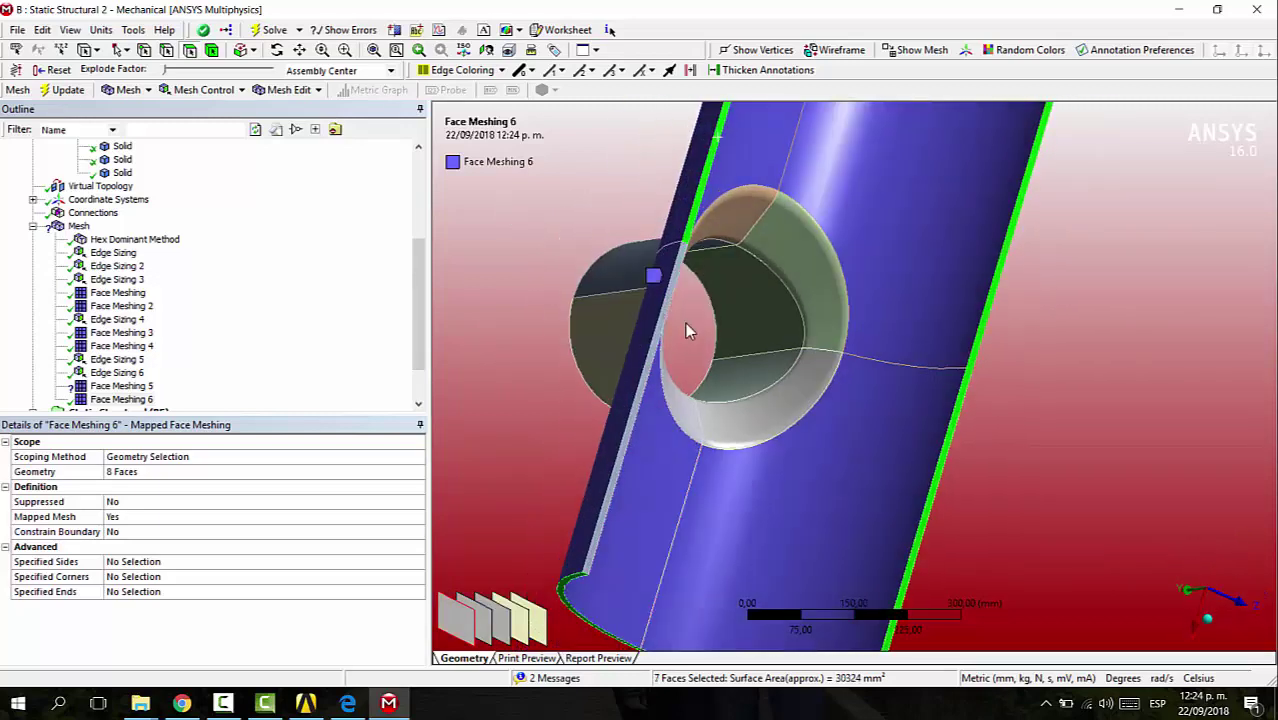
{"action": "left_click", "coordinate": [667, 297], "text": "ctrl"}
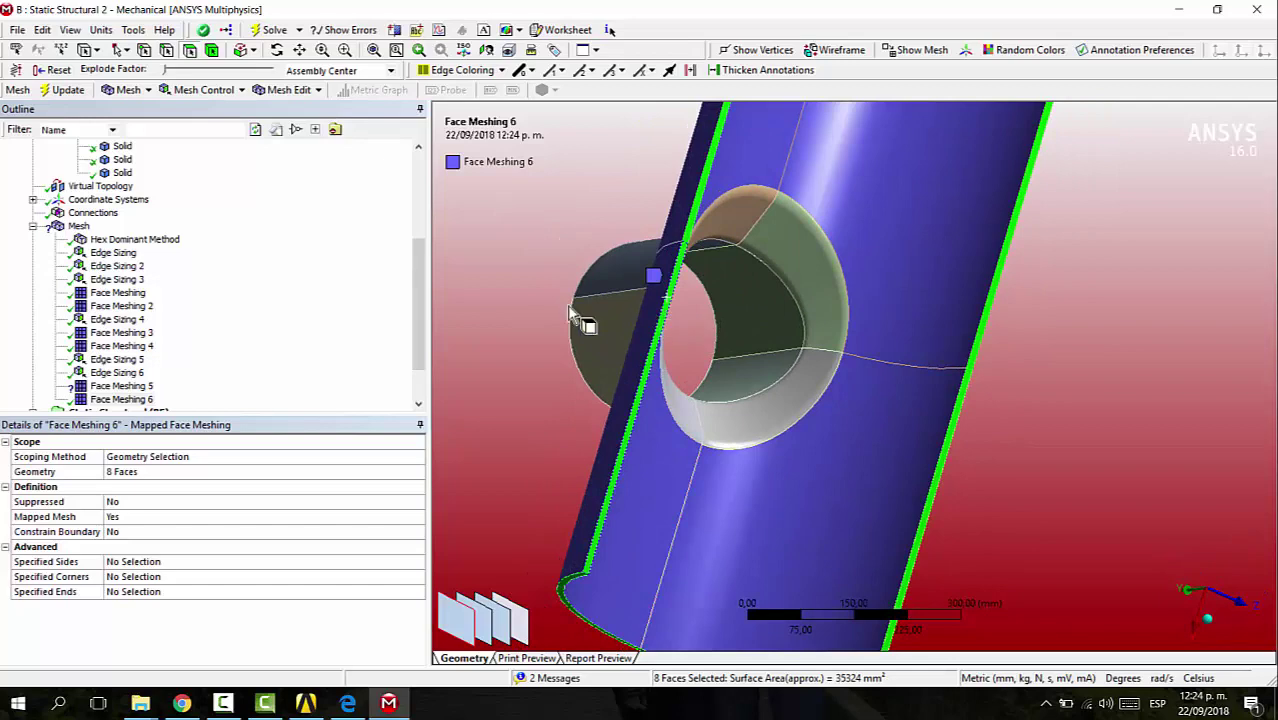
Return to the unscoped Face Meshing 5, checking it against Face Meshing 6, and select the main pipe's four outer faces for its geometry.
{"action": "left_click", "coordinate": [118, 385]}
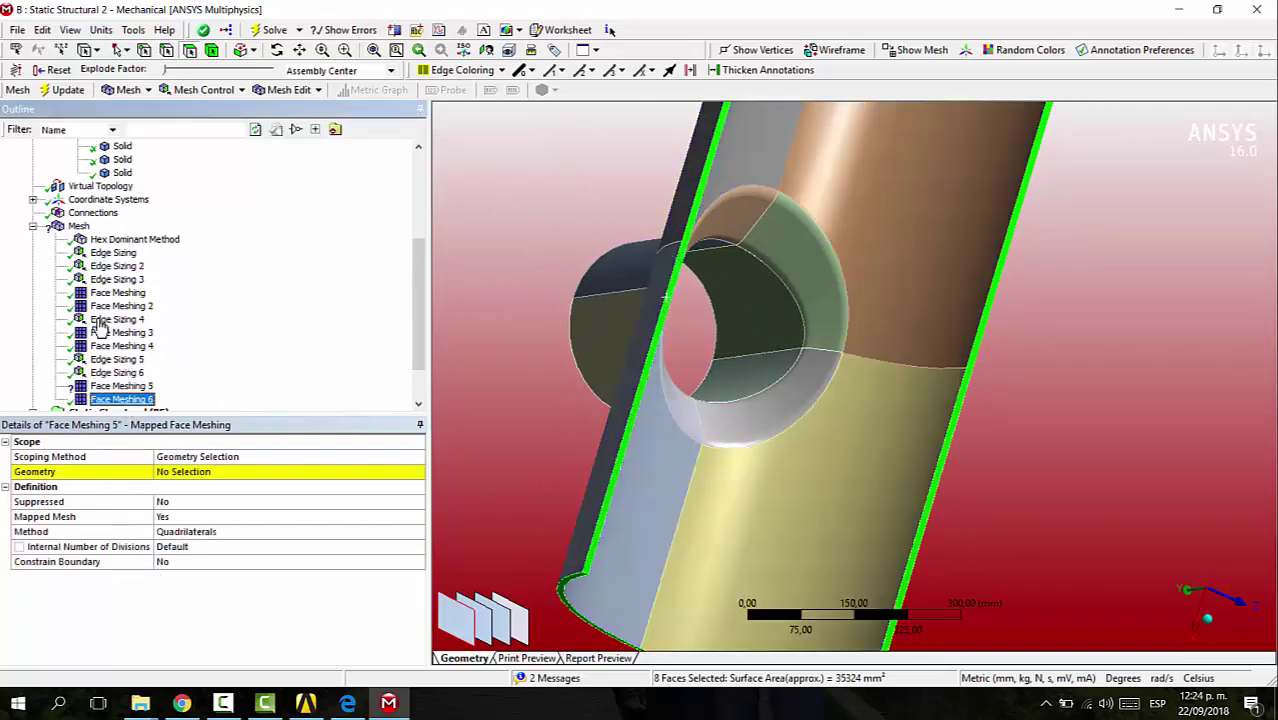
{"action": "left_click", "coordinate": [120, 398]}
{"action": "middle_click_drag", "start_coordinate": [655, 375], "coordinate": [771, 354]}
{"action": "left_click", "coordinate": [115, 386]}
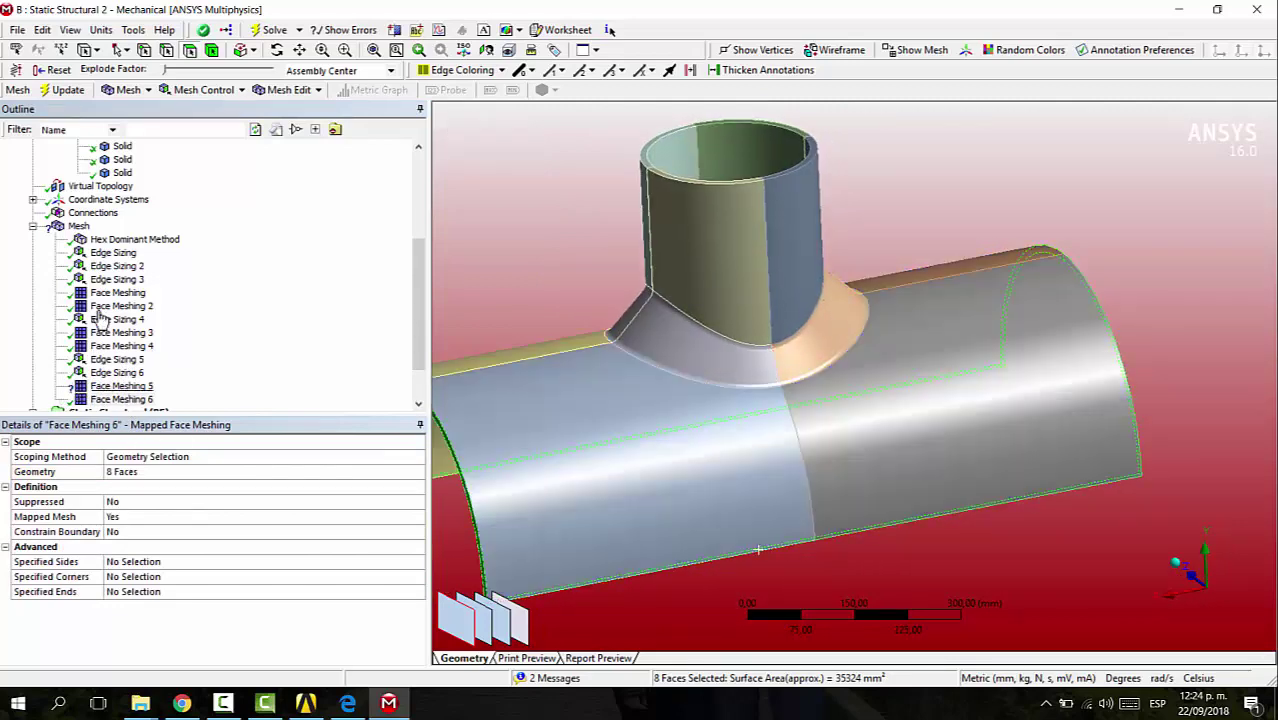
{"action": "left_click", "coordinate": [665, 510]}
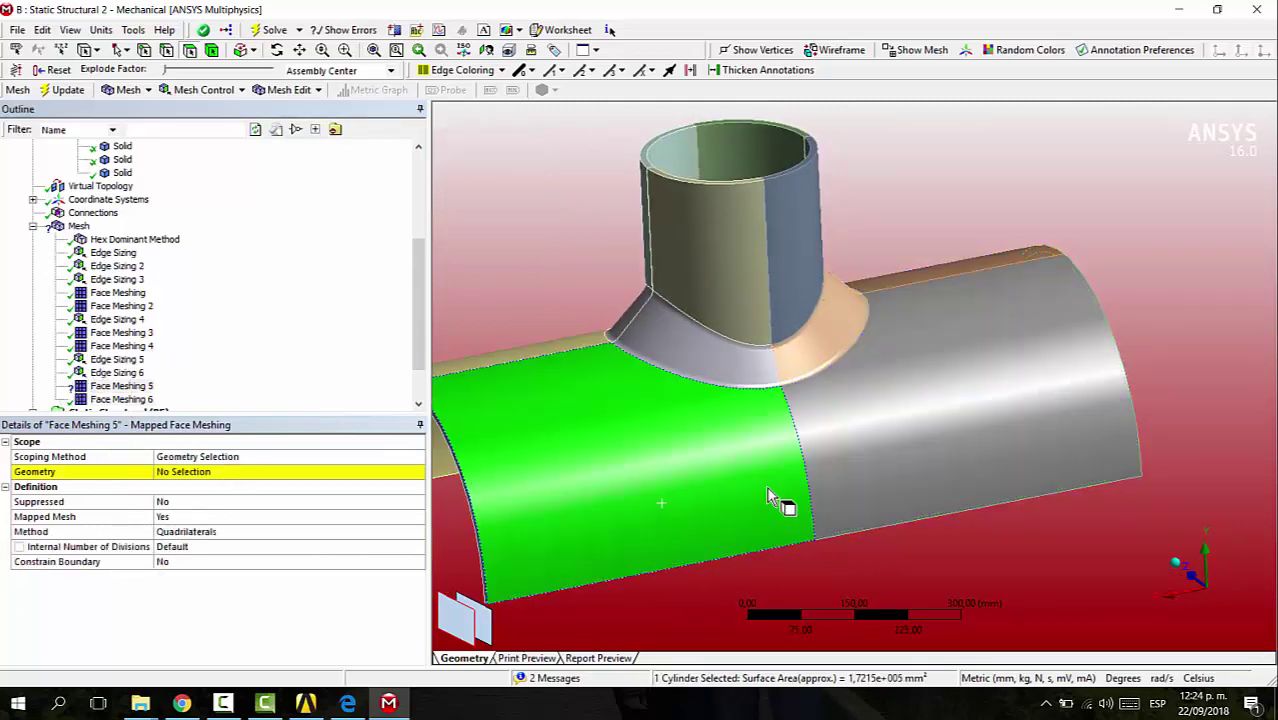
{"action": "left_click", "coordinate": [945, 365], "text": "ctrl"}
{"action": "middle_click_drag", "start_coordinate": [945, 365], "coordinate": [900, 220]}
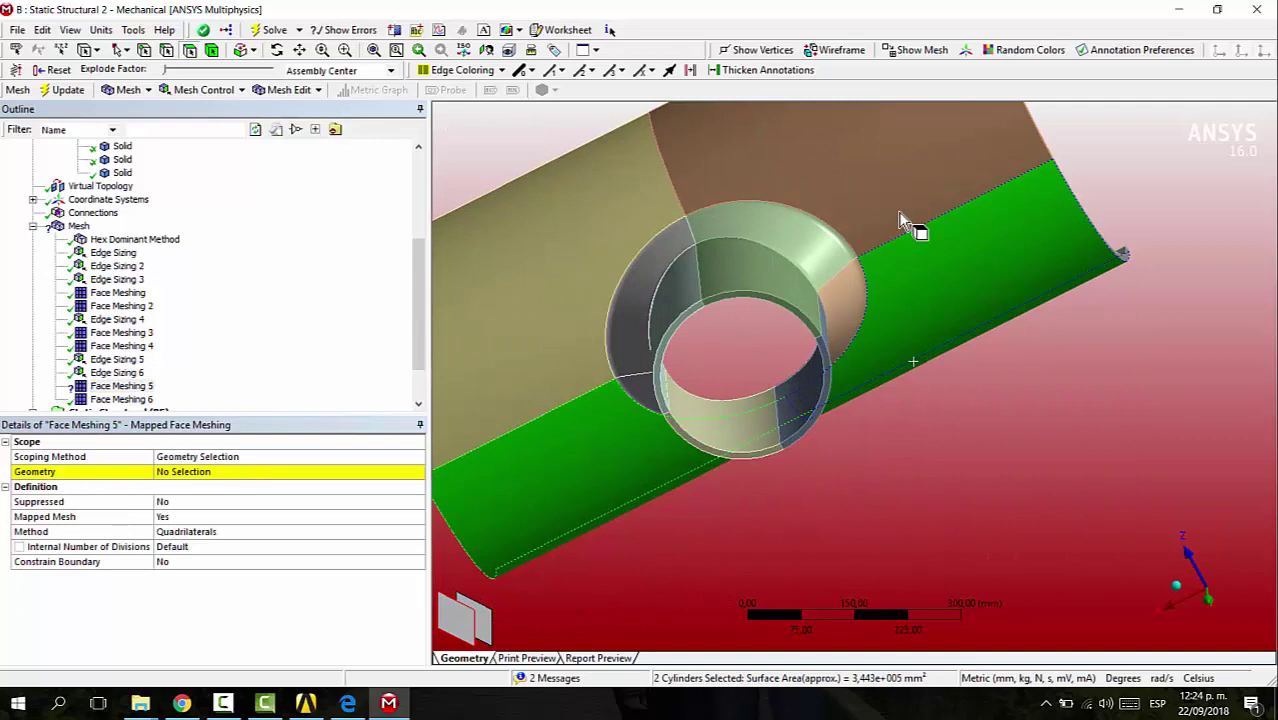
{"action": "left_click", "coordinate": [707, 128], "text": "ctrl"}
{"action": "left_click", "coordinate": [521, 251], "text": "ctrl"}
{"action": "left_click", "coordinate": [200, 472]}
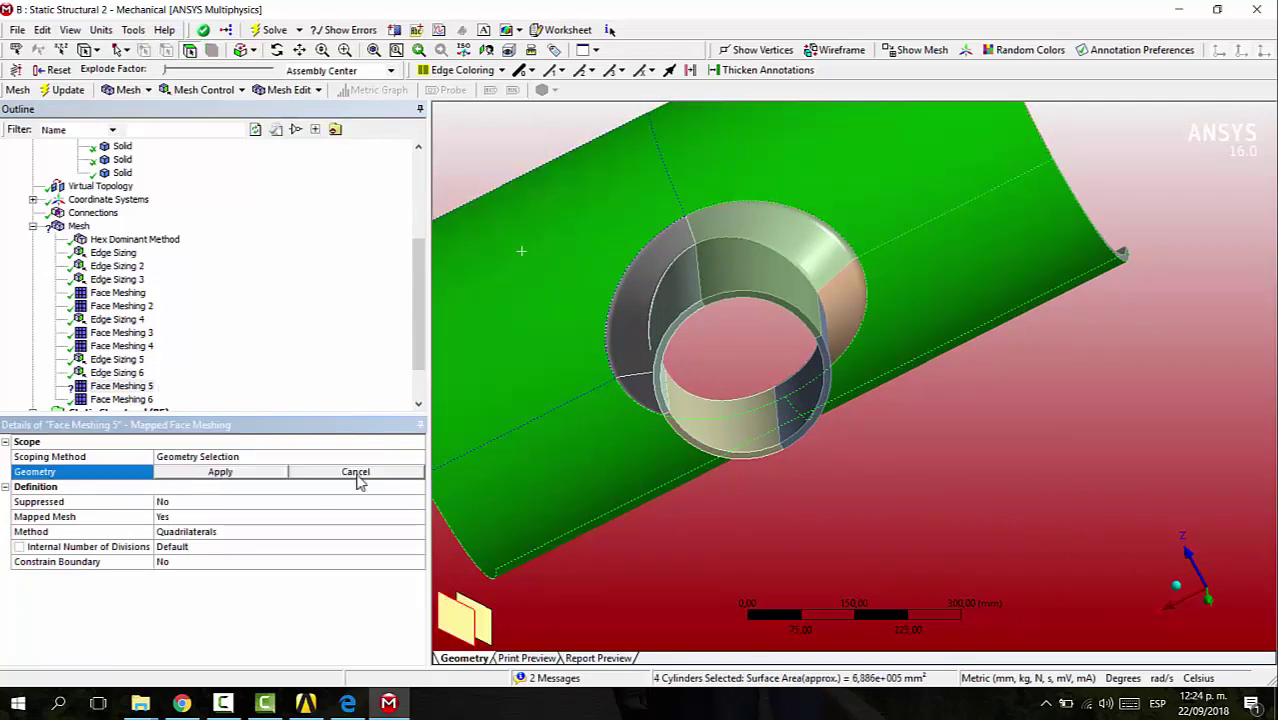
Add the main pipe's four inner cylindrical faces to the selection and apply all eight faces as Face Meshing 5's geometry.
{"action": "middle_click_drag", "start_coordinate": [560, 470], "coordinate": [622, 200]}
{"action": "left_click", "coordinate": [622, 192], "text": "ctrl"}
{"action": "left_click", "coordinate": [571, 357], "text": "ctrl"}
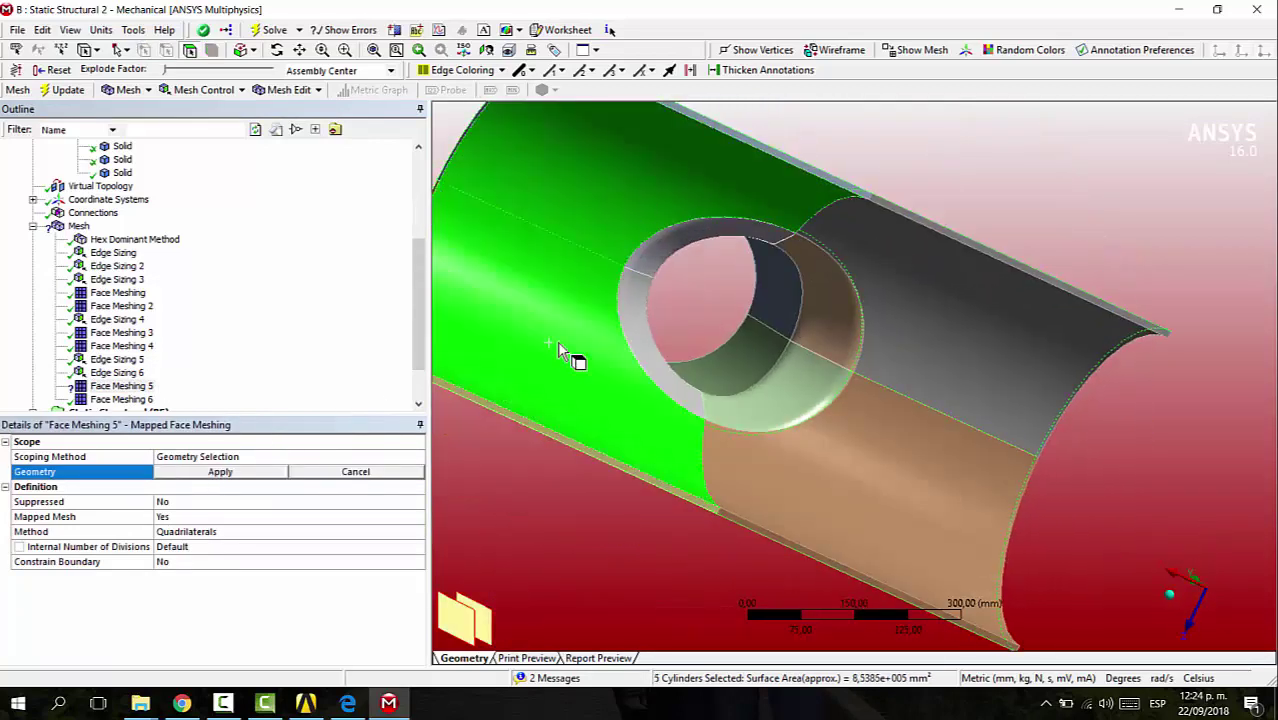
{"action": "left_click", "coordinate": [993, 334], "text": "ctrl"}
{"action": "left_click", "coordinate": [893, 508], "text": "ctrl"}
{"action": "left_click", "coordinate": [238, 472]}
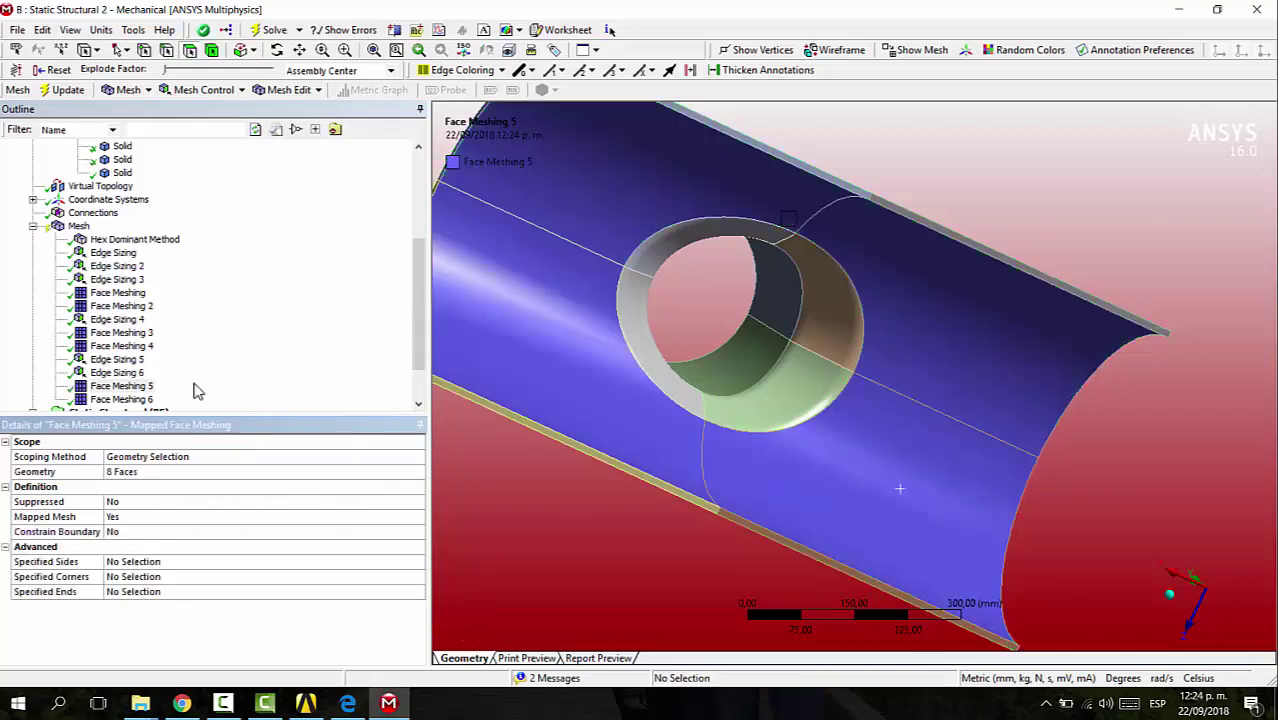
{"action": "middle_click_drag", "start_coordinate": [815, 455], "coordinate": [879, 379]}
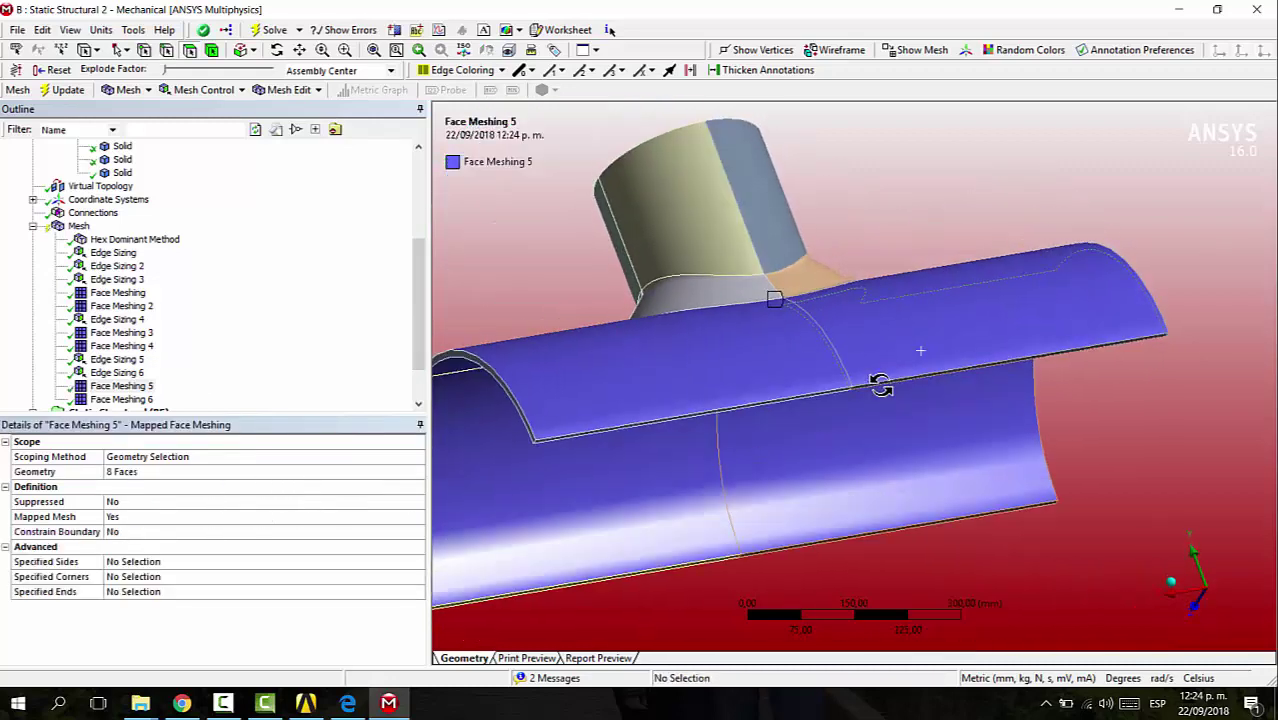
Compare the faces scoped by Face Meshing 5 and Face Meshing 6.
{"action": "left_click", "coordinate": [135, 399]}
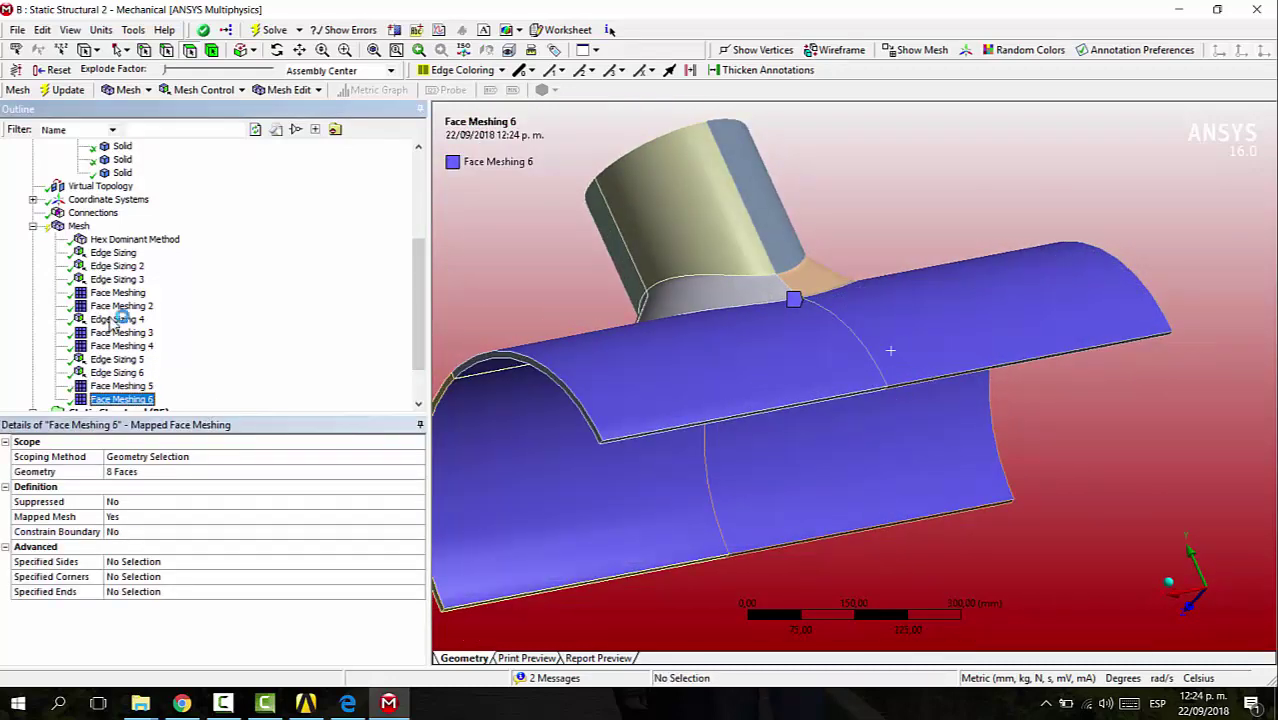
{"action": "left_click", "coordinate": [130, 399]}
{"action": "left_click", "coordinate": [130, 386]}
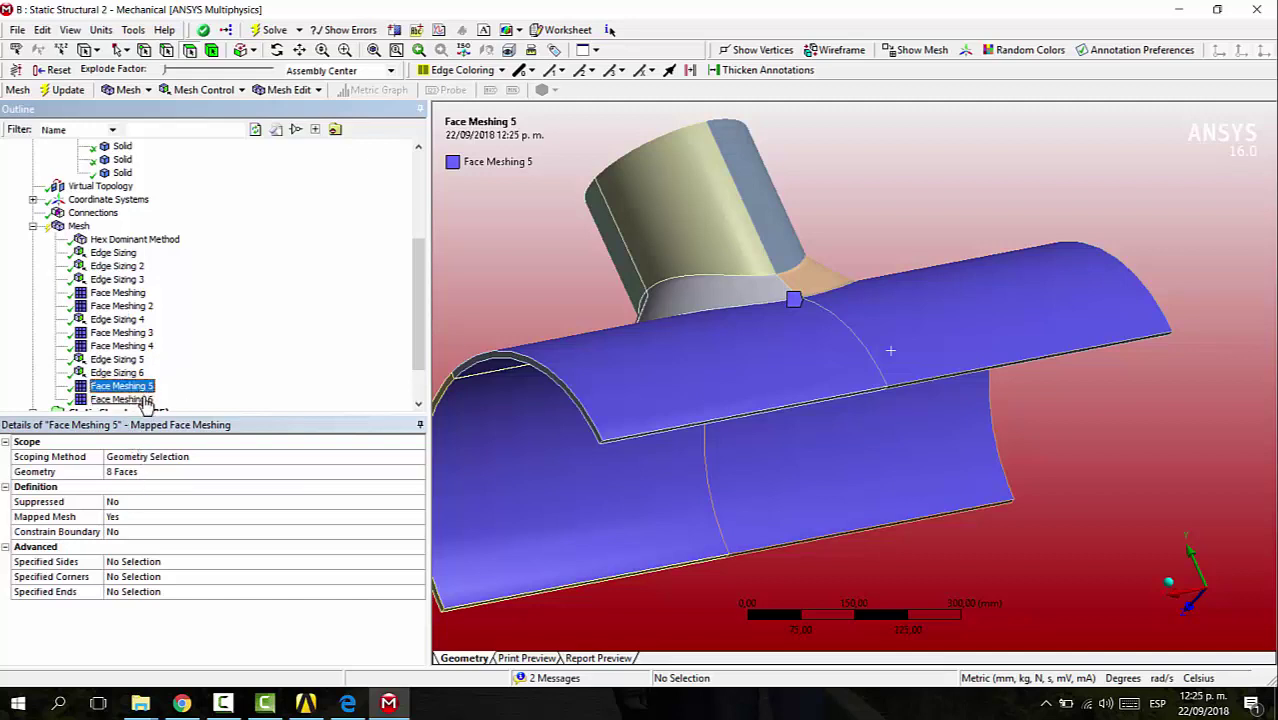
{"action": "left_click", "coordinate": [165, 471]}
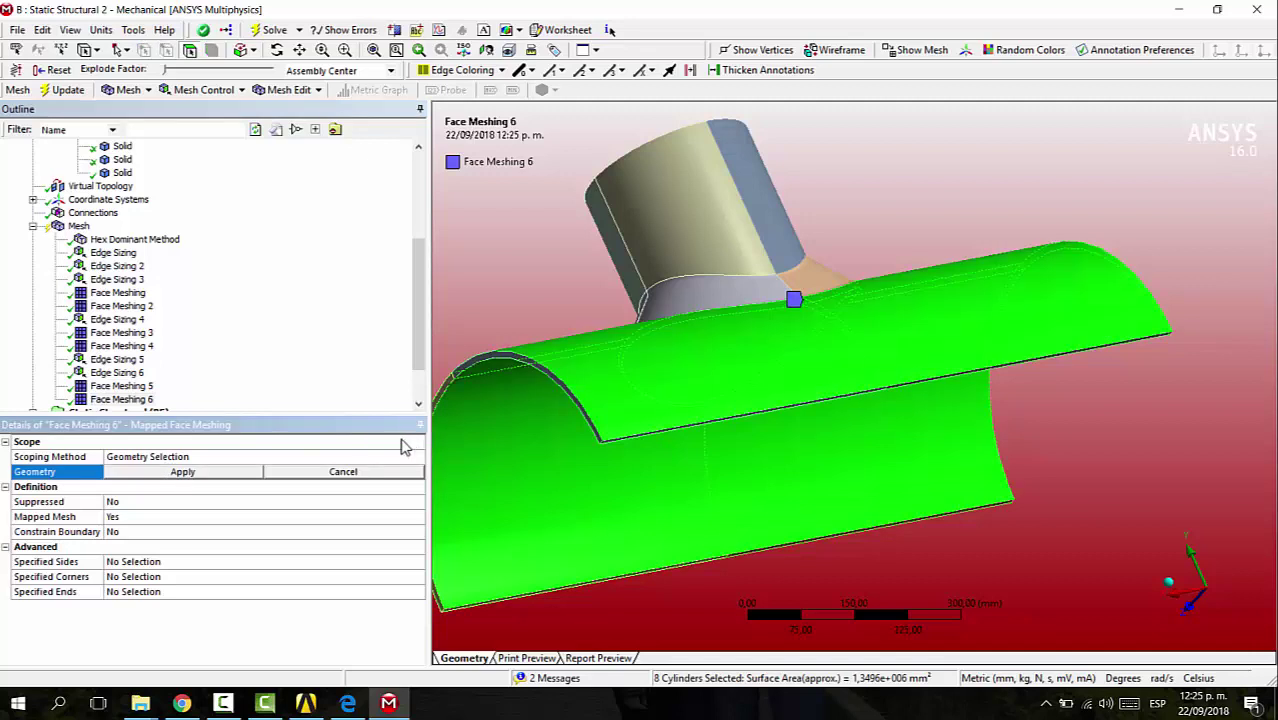
{"action": "left_click", "coordinate": [133, 388]}
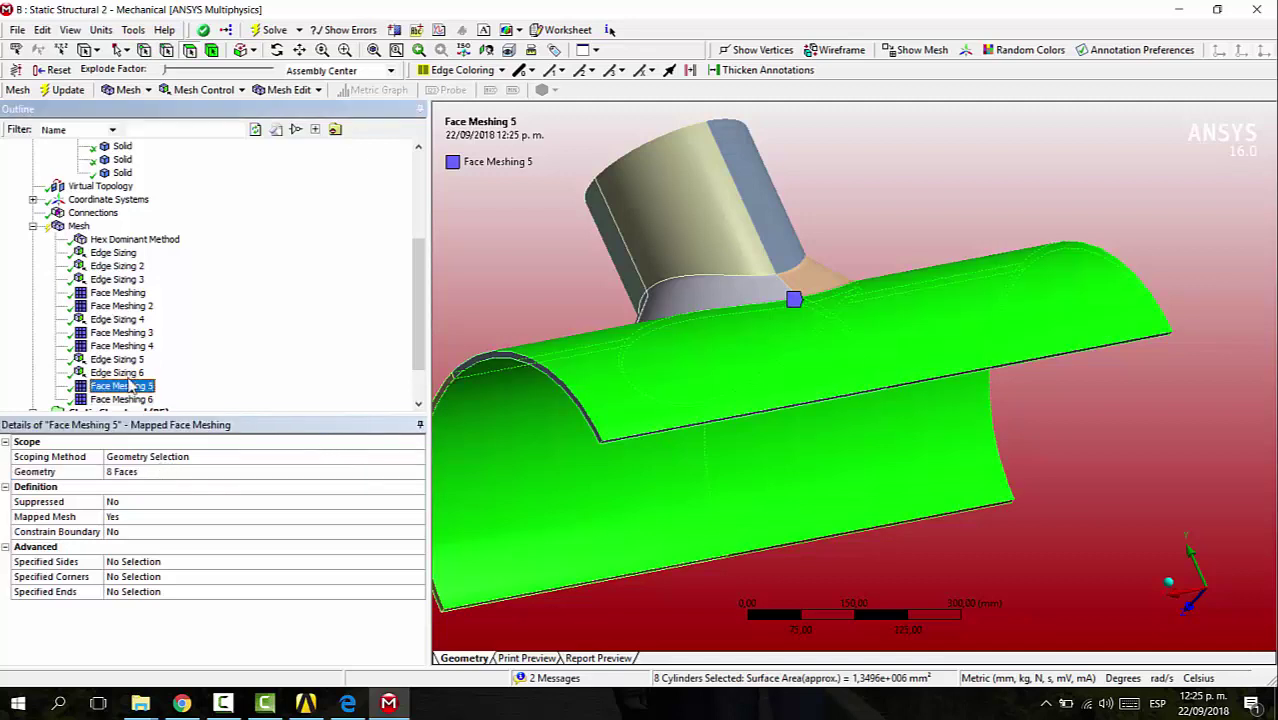
{"action": "left_click", "coordinate": [165, 471]}
For Face Meshing 6's geometry, select the two arc faces at one open end and the two longitudinal cut faces along one side.
{"action": "left_click", "coordinate": [120, 399]}
{"action": "left_click", "coordinate": [240, 471]}
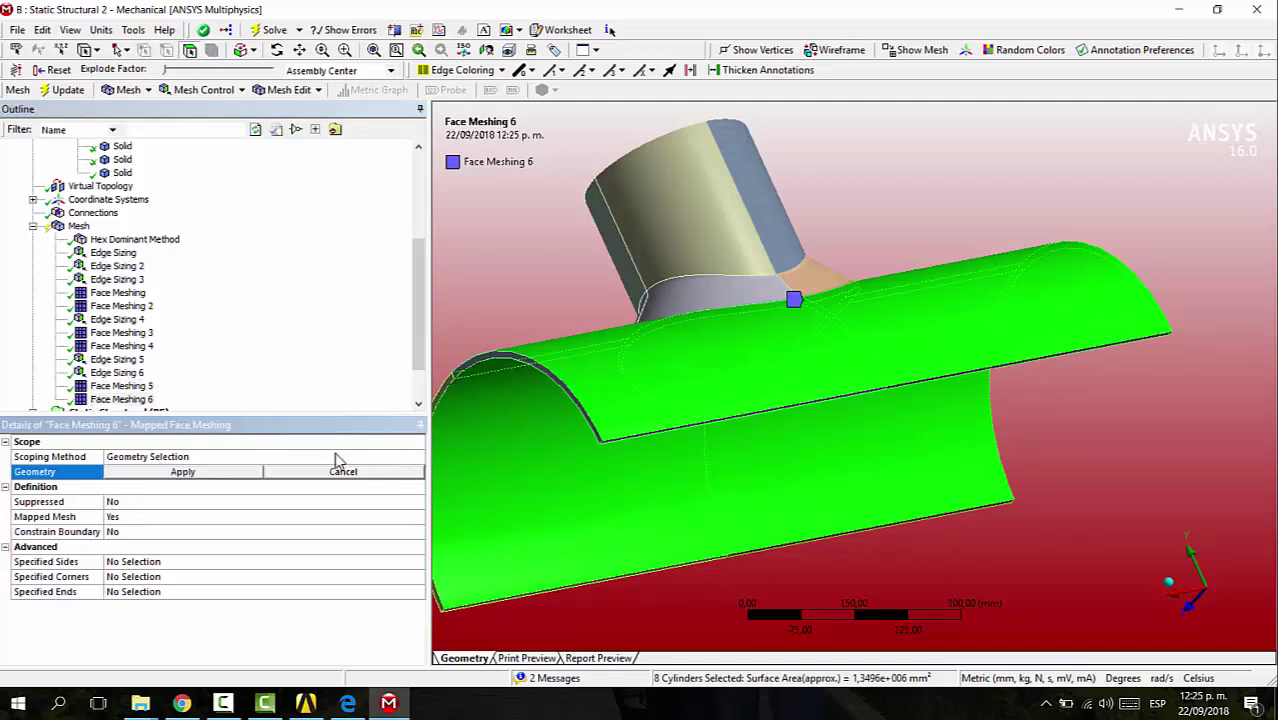
{"action": "left_click", "coordinate": [513, 365]}
{"action": "middle_click_drag", "start_coordinate": [513, 365], "coordinate": [742, 285]}
{"action": "left_click", "coordinate": [852, 330], "text": "ctrl"}
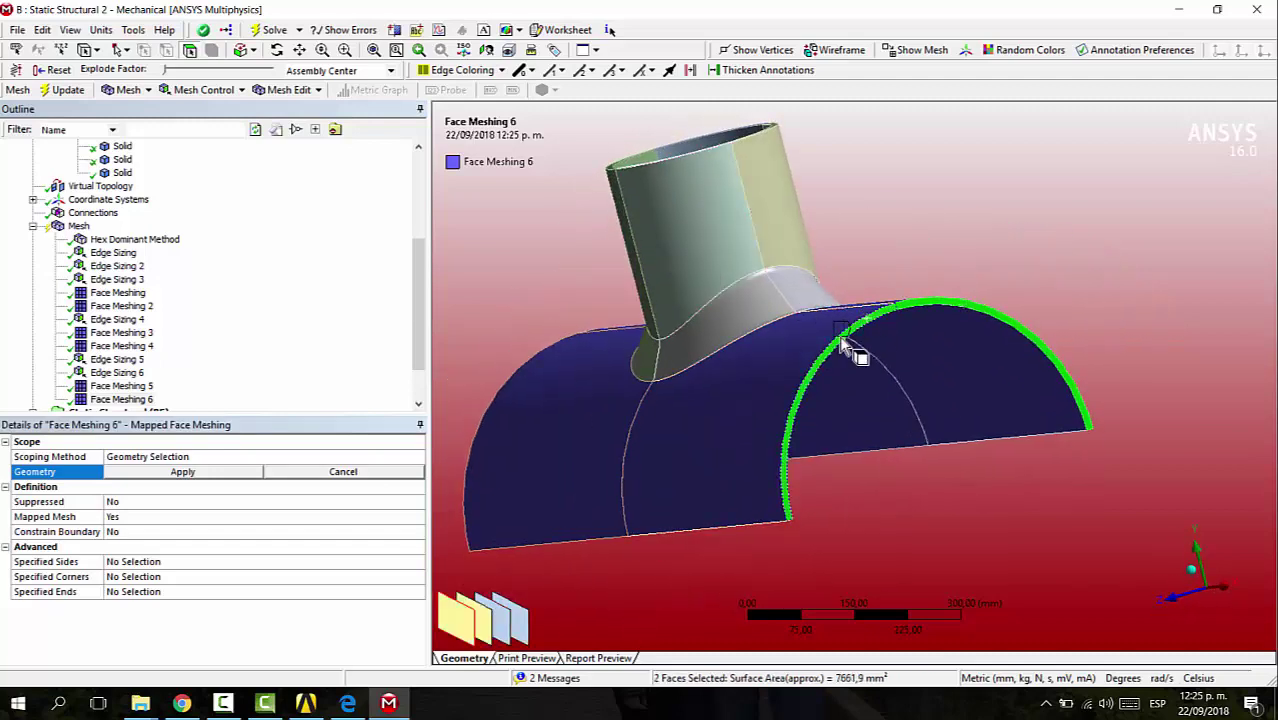
{"action": "middle_click_drag", "start_coordinate": [847, 342], "coordinate": [822, 175]}
{"action": "left_click", "coordinate": [822, 172], "text": "ctrl"}
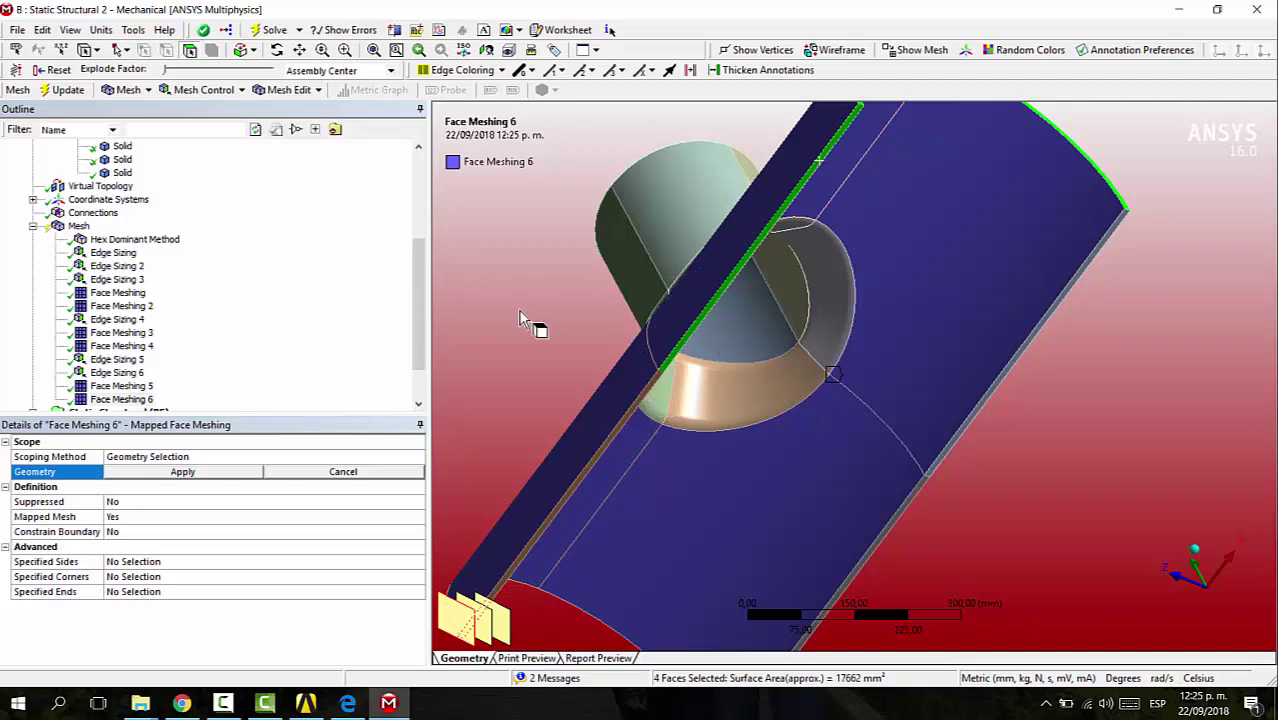
Add the opposite end's two arc faces and the other side's two cut faces, and apply the eight faces to Face Meshing 6.
{"action": "middle_click_drag", "start_coordinate": [673, 400], "coordinate": [921, 231]}
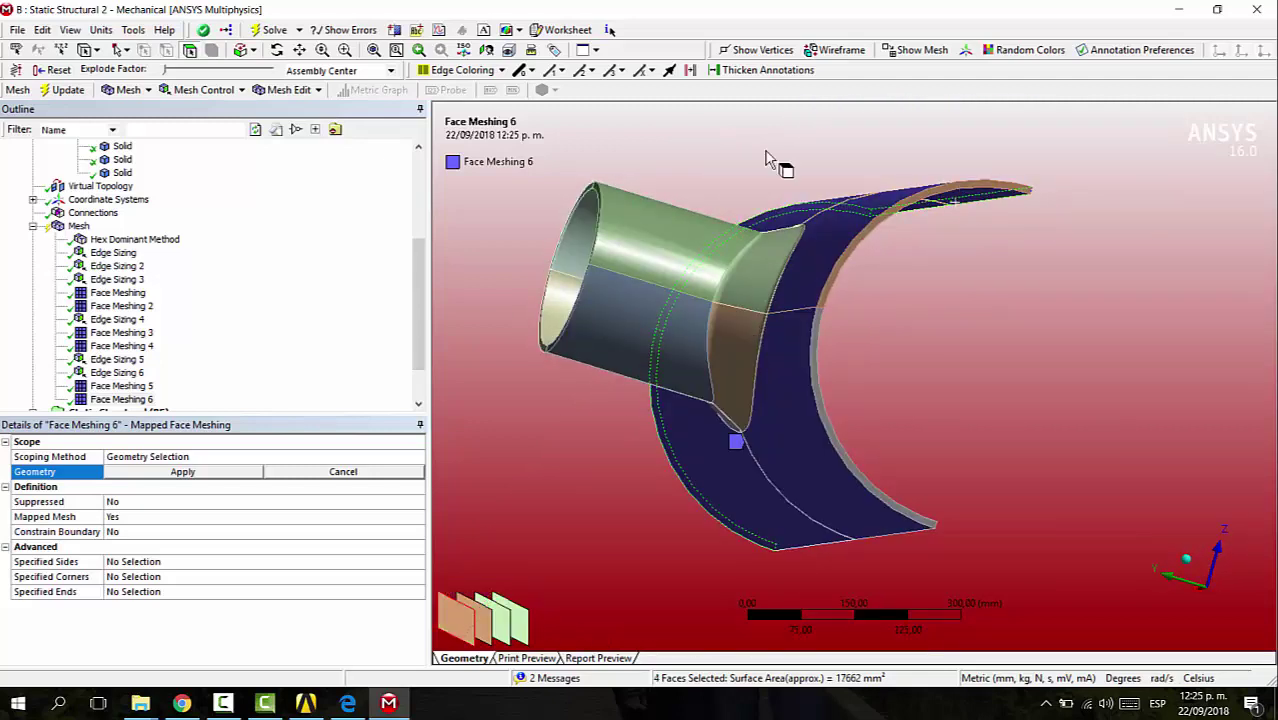
{"action": "left_click", "coordinate": [950, 200], "text": "ctrl"}
{"action": "left_click", "coordinate": [819, 345], "text": "ctrl"}
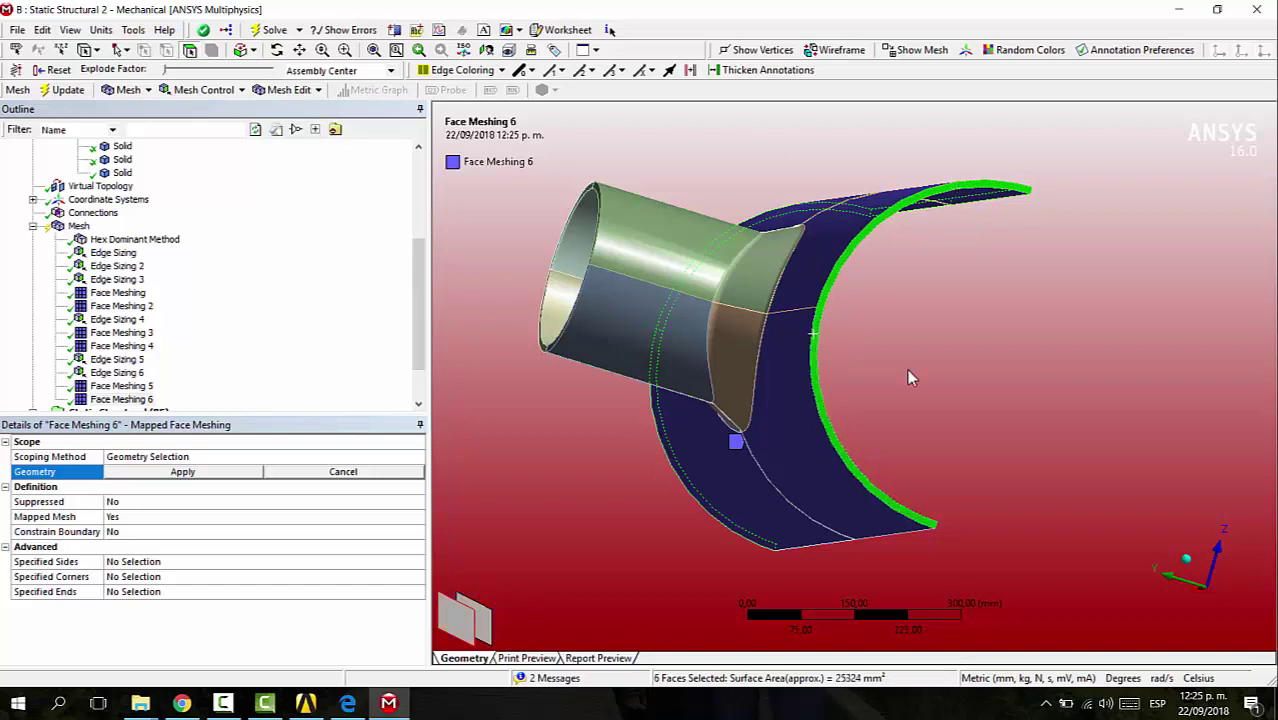
{"action": "middle_click_drag", "start_coordinate": [904, 356], "coordinate": [790, 200]}
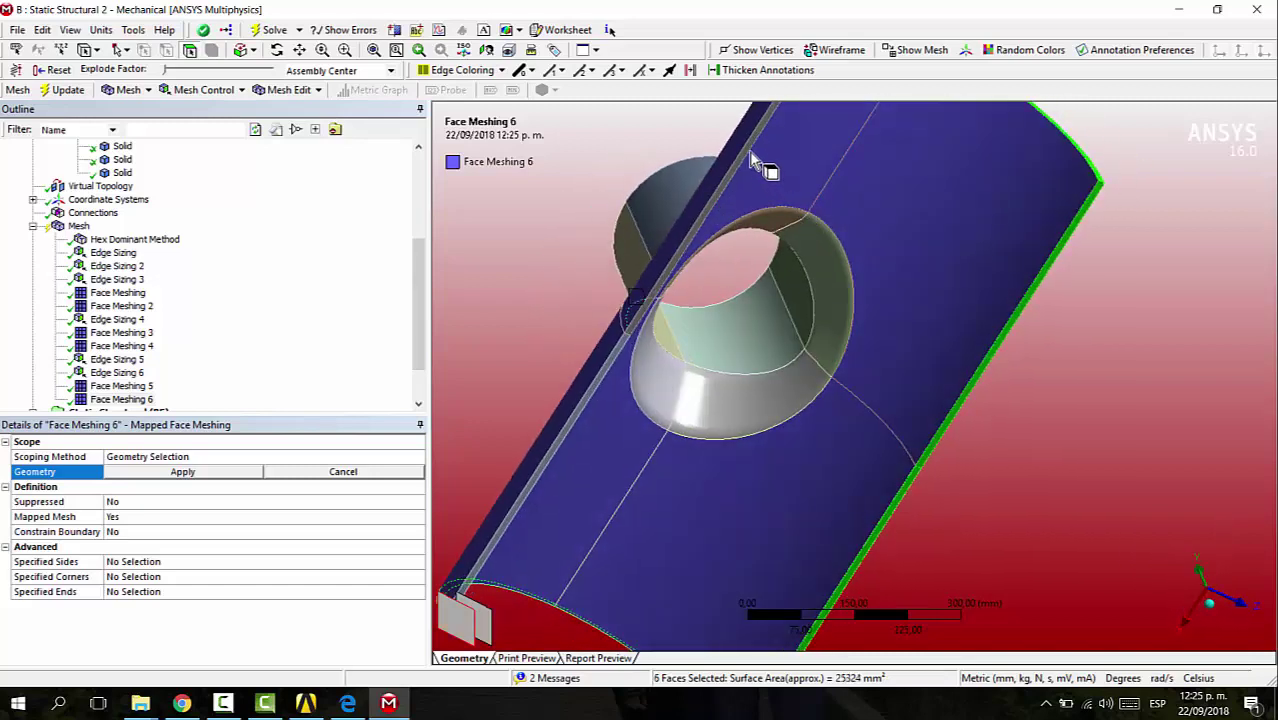
{"action": "left_click", "coordinate": [748, 147], "text": "ctrl"}
{"action": "left_click", "coordinate": [591, 413], "text": "ctrl"}
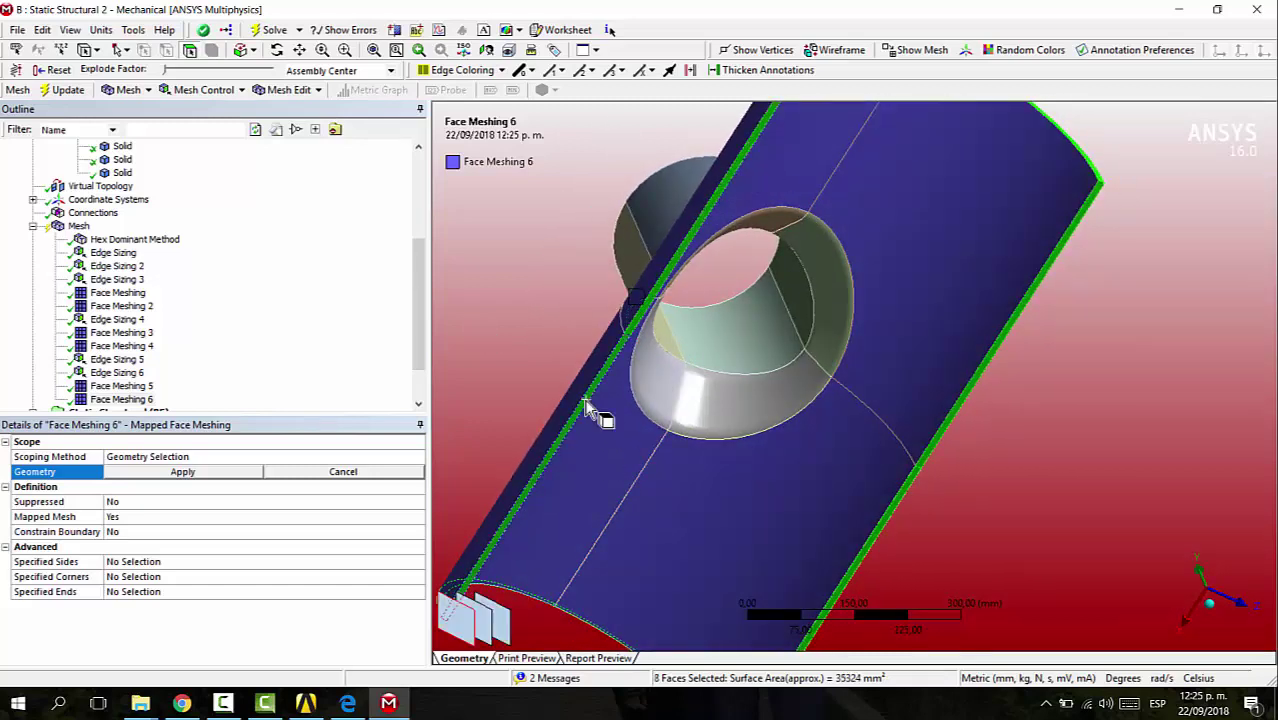
{"action": "middle_click_drag", "start_coordinate": [599, 408], "coordinate": [773, 95]}
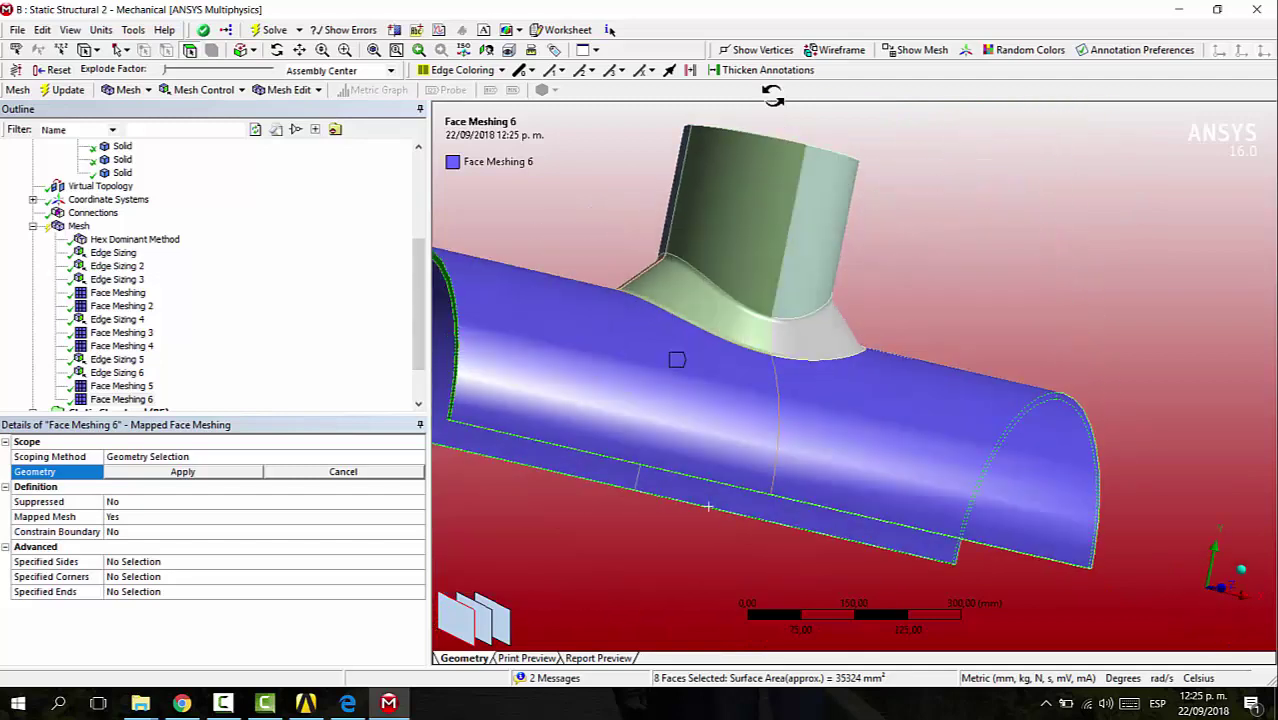
{"action": "left_click", "coordinate": [182, 472]}
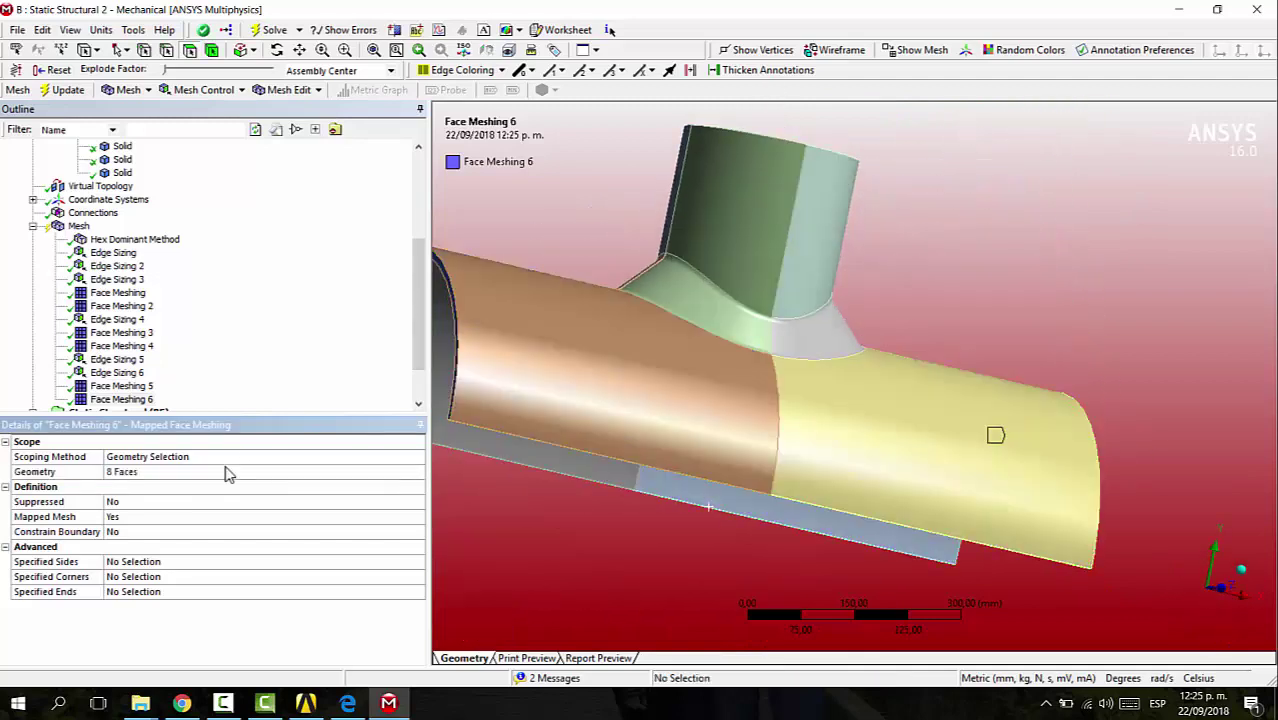
Generate the mesh and examine the element pattern on the main pipe, collar and wall thickness.
{"action": "left_click", "coordinate": [78, 227]}
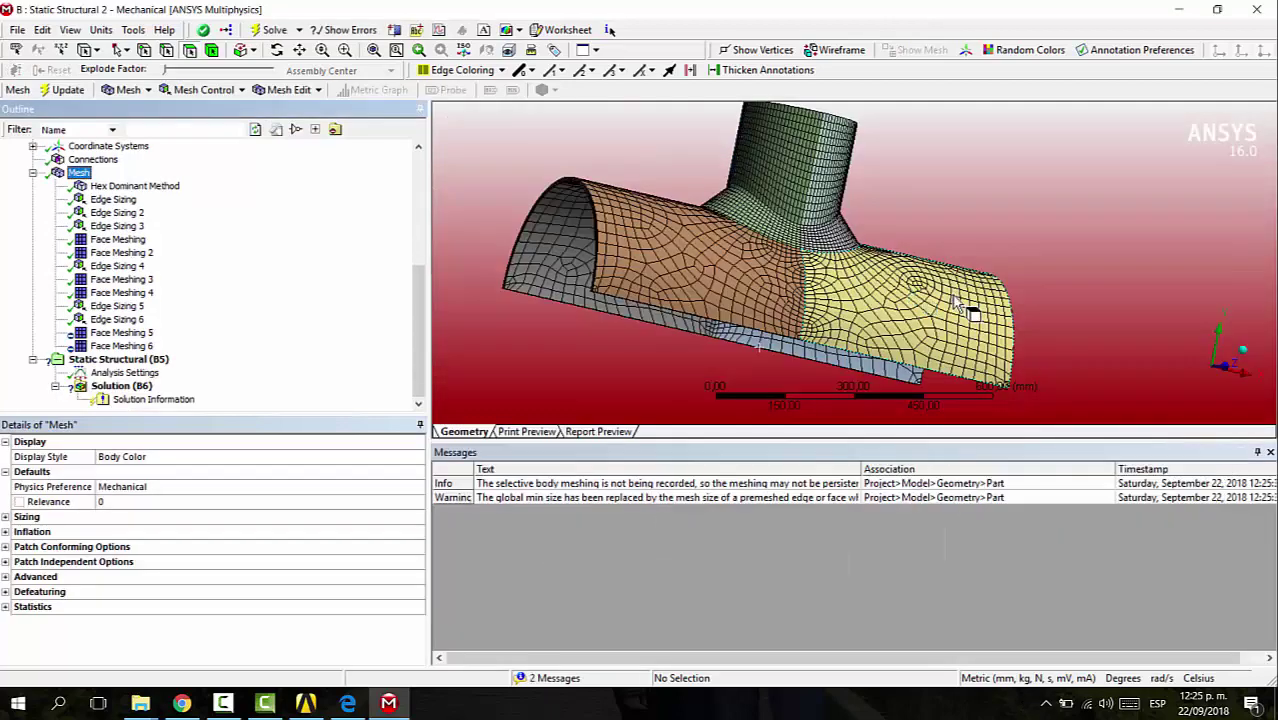
{"action": "middle_click_drag", "start_coordinate": [1034, 231], "coordinate": [880, 275]}
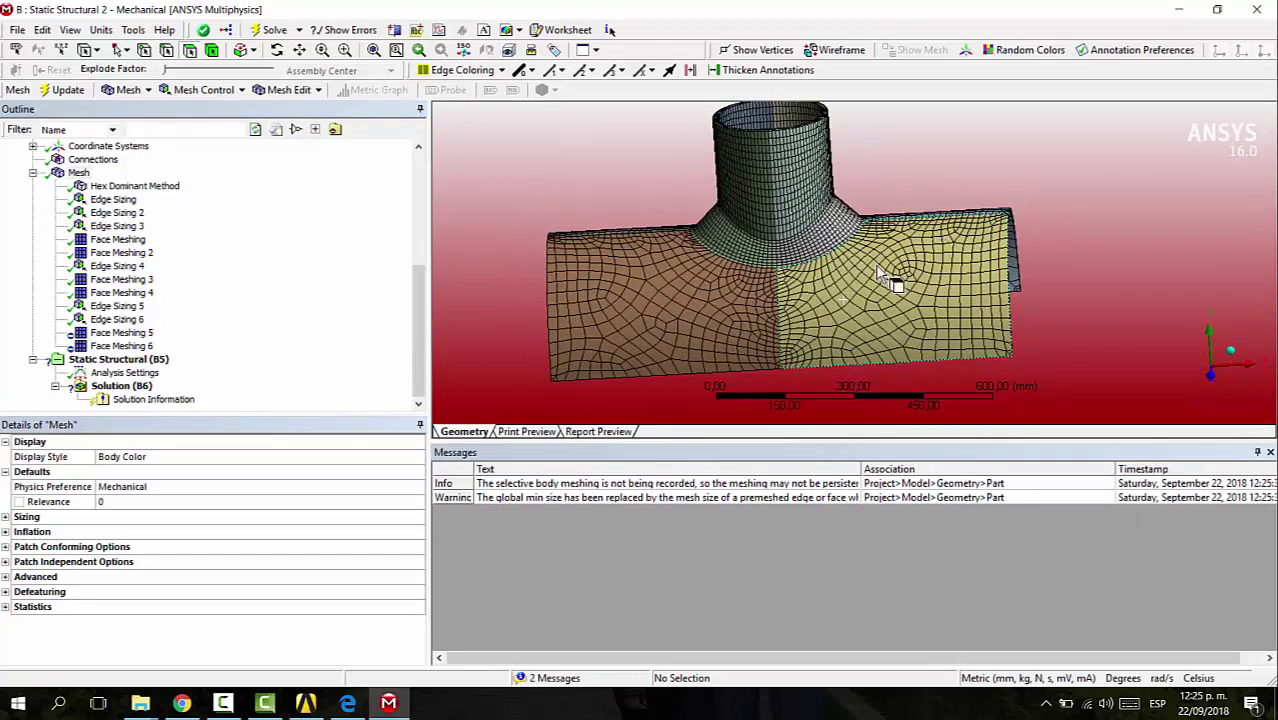
{"action": "left_click", "coordinate": [842, 298]}
{"action": "left_click", "coordinate": [460, 257]}
{"action": "left_click", "coordinate": [602, 294]}
{"action": "left_click", "coordinate": [985, 252]}
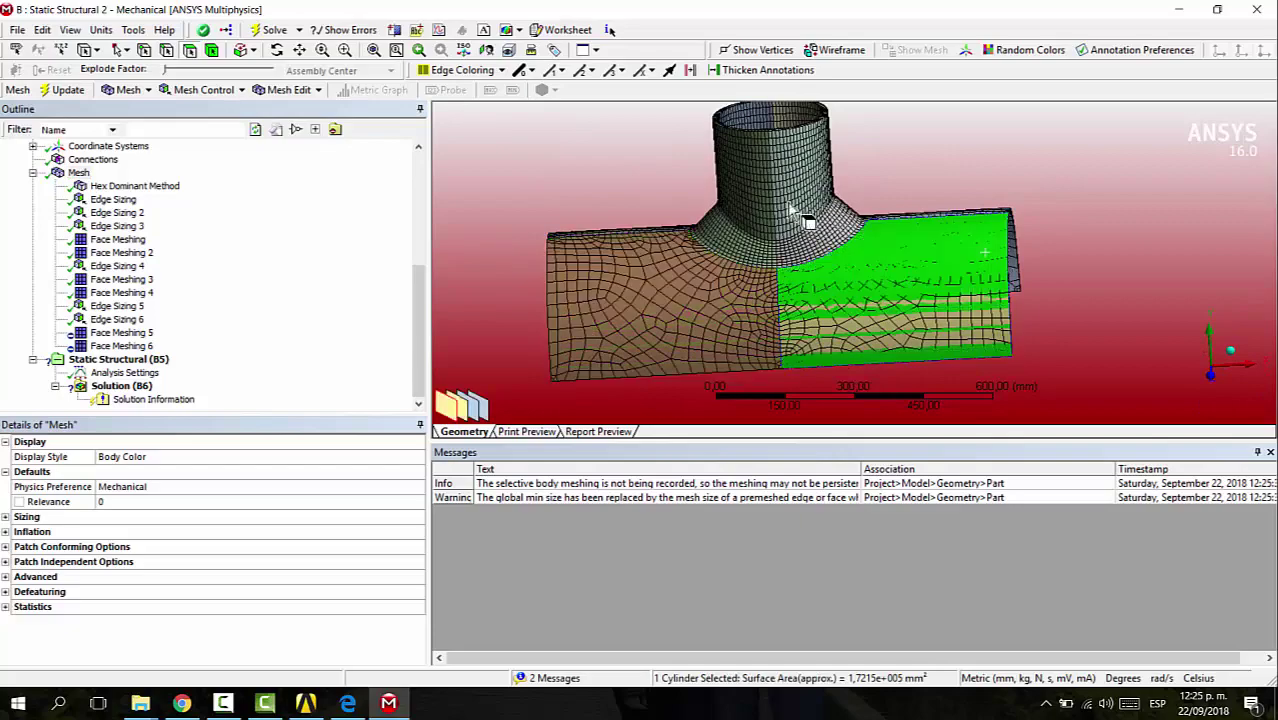
{"action": "middle_click_drag", "start_coordinate": [791, 208], "coordinate": [685, 228]}
{"action": "scroll", "coordinate": [640, 224], "scroll_direction": "up", "scroll_amount": 5}
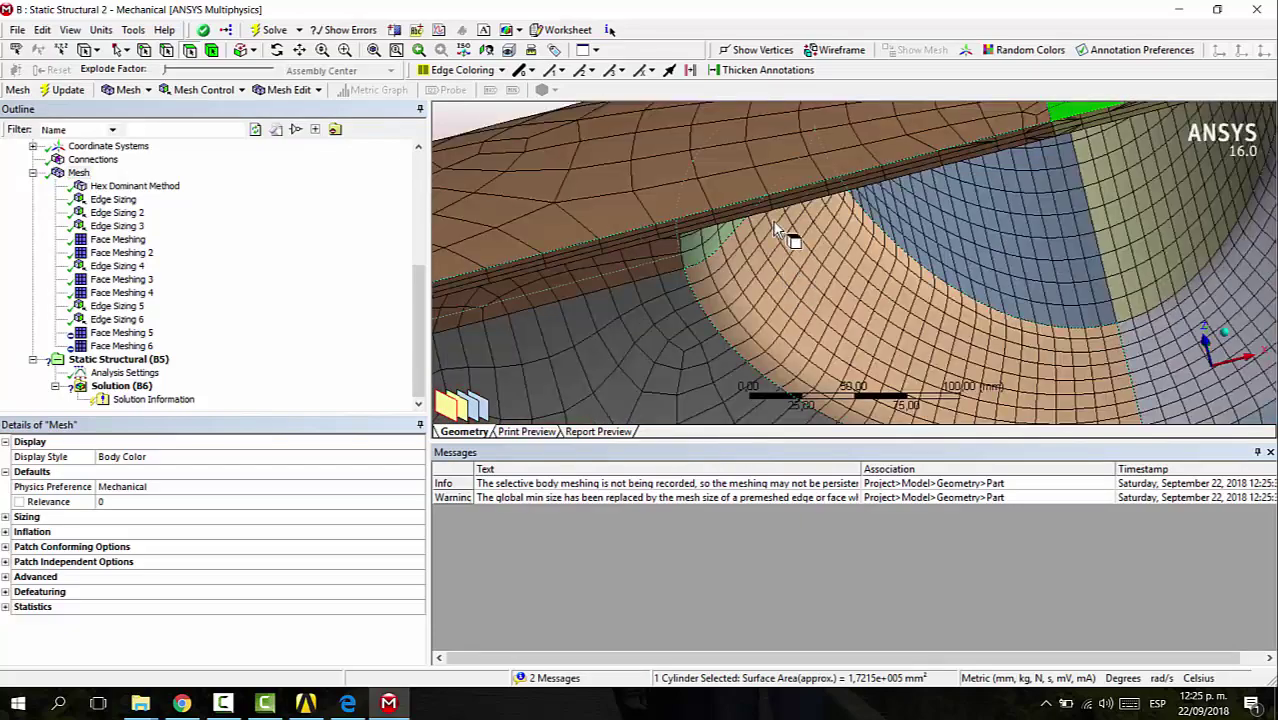
{"action": "scroll", "coordinate": [905, 245], "scroll_direction": "down", "scroll_amount": 10}
{"action": "middle_click_drag", "start_coordinate": [905, 245], "coordinate": [1070, 262]}
Review Face Meshing 5 and Face Meshing 6 and delete both controls.
{"action": "left_click", "coordinate": [122, 332]}
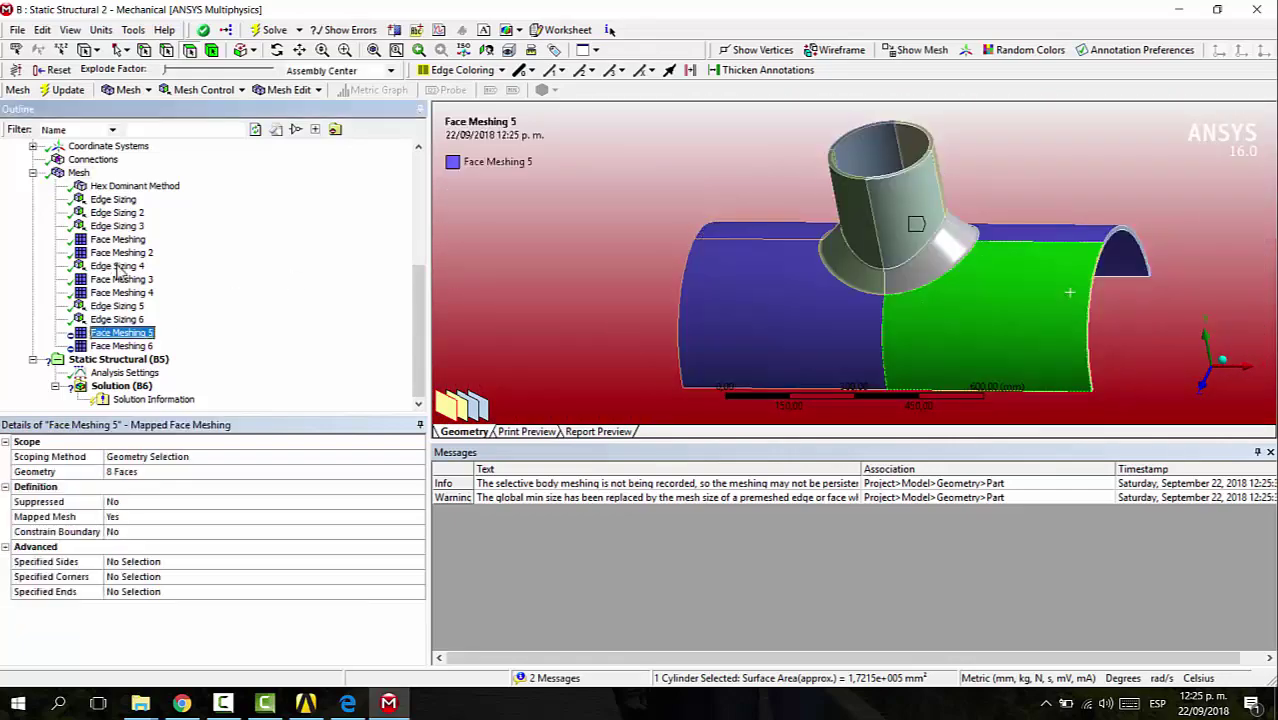
{"action": "left_click", "coordinate": [140, 345]}
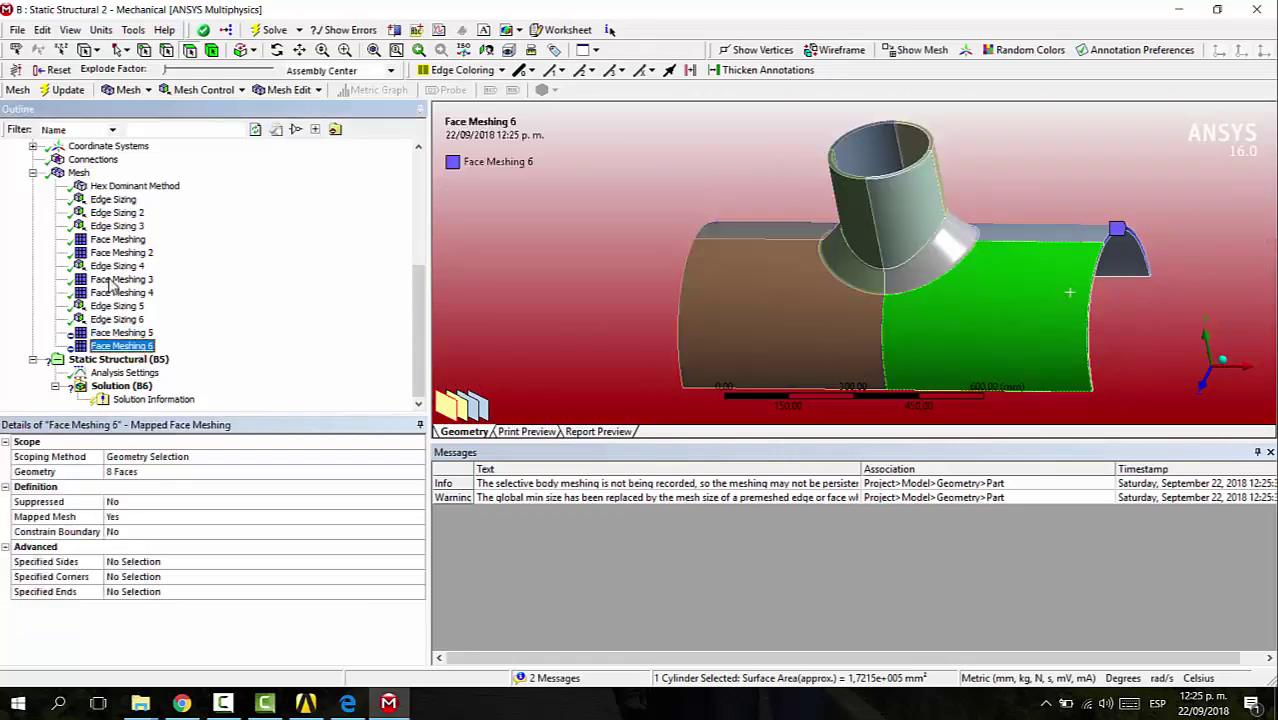
{"action": "left_click", "coordinate": [130, 332]}
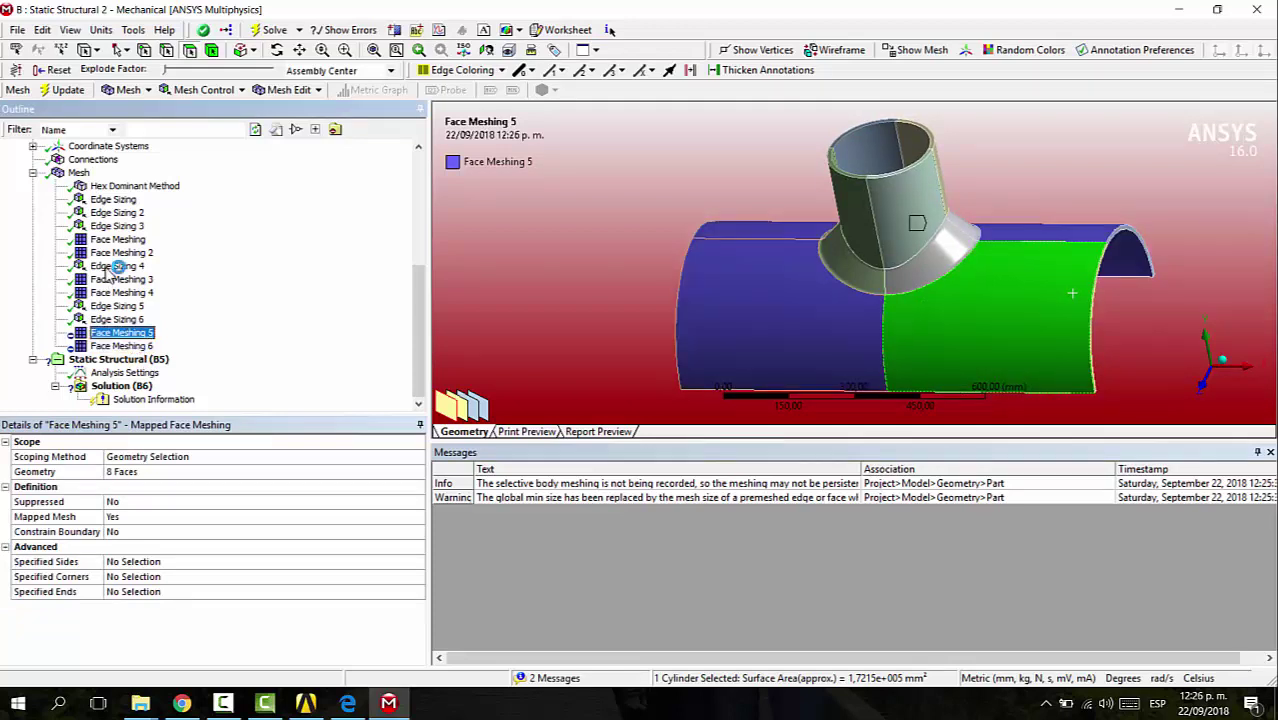
{"action": "key", "text": "Delete"}
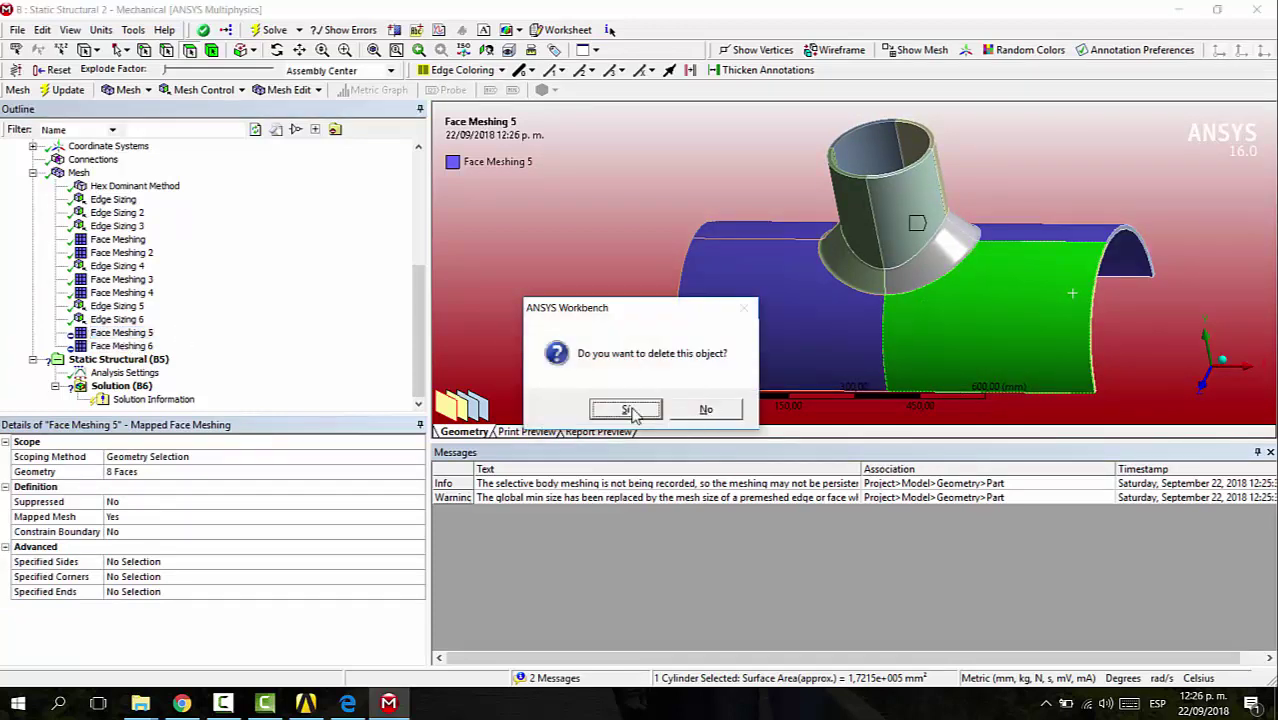
{"action": "left_click", "coordinate": [626, 410]}
{"action": "key", "text": "Delete"}
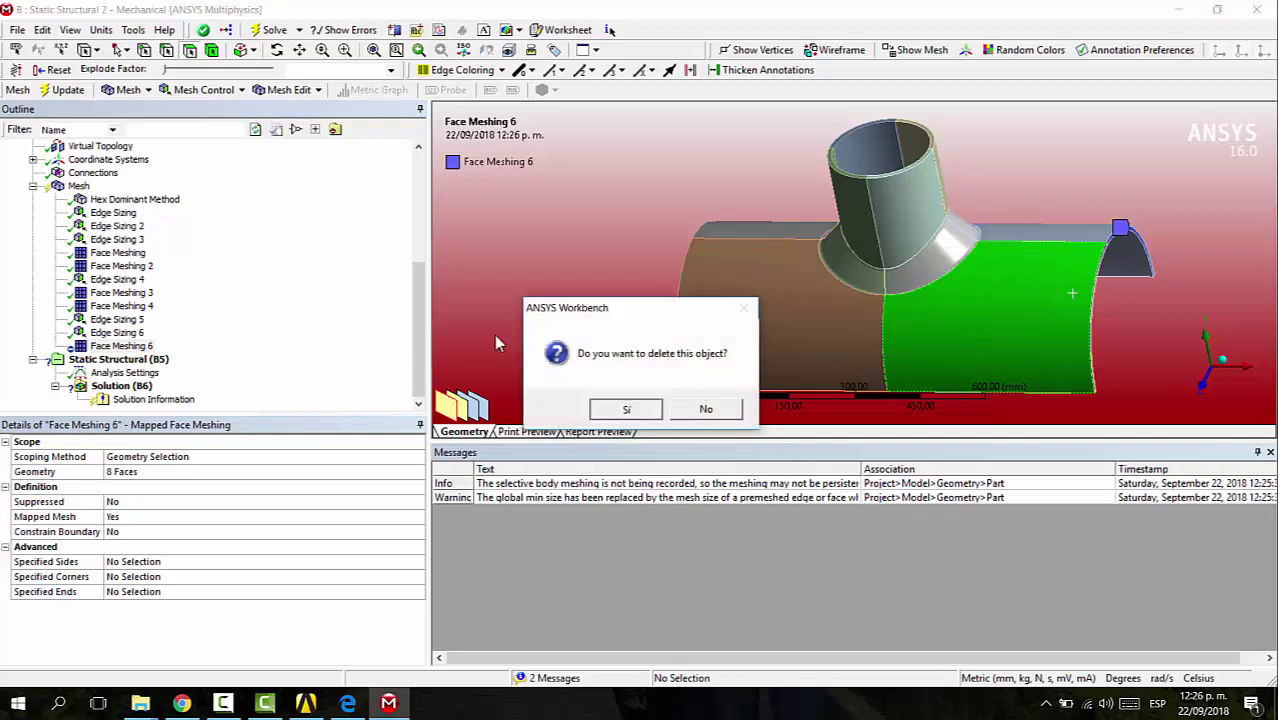
{"action": "left_click", "coordinate": [622, 410]}
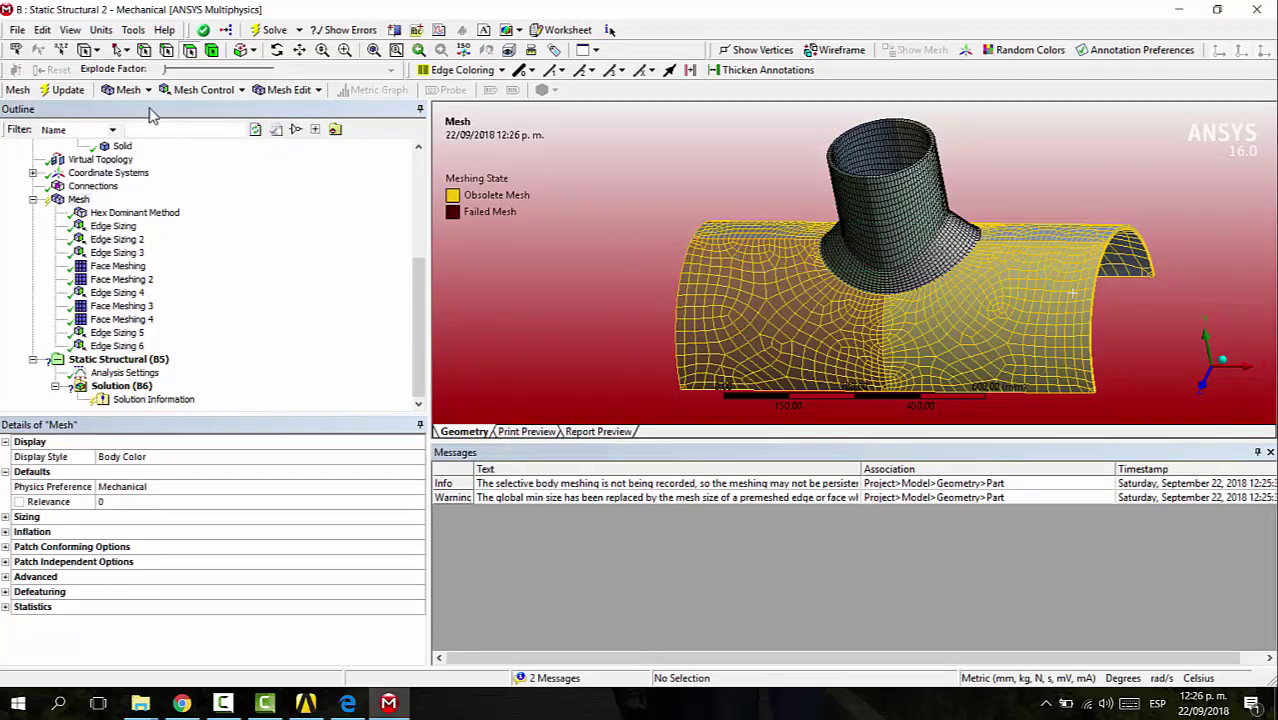
Insert a Face Meshing control scoped to the outer and inner cylindrical faces of one main pipe quarter.
{"action": "left_click", "coordinate": [200, 89]}
{"action": "left_click", "coordinate": [214, 207]}
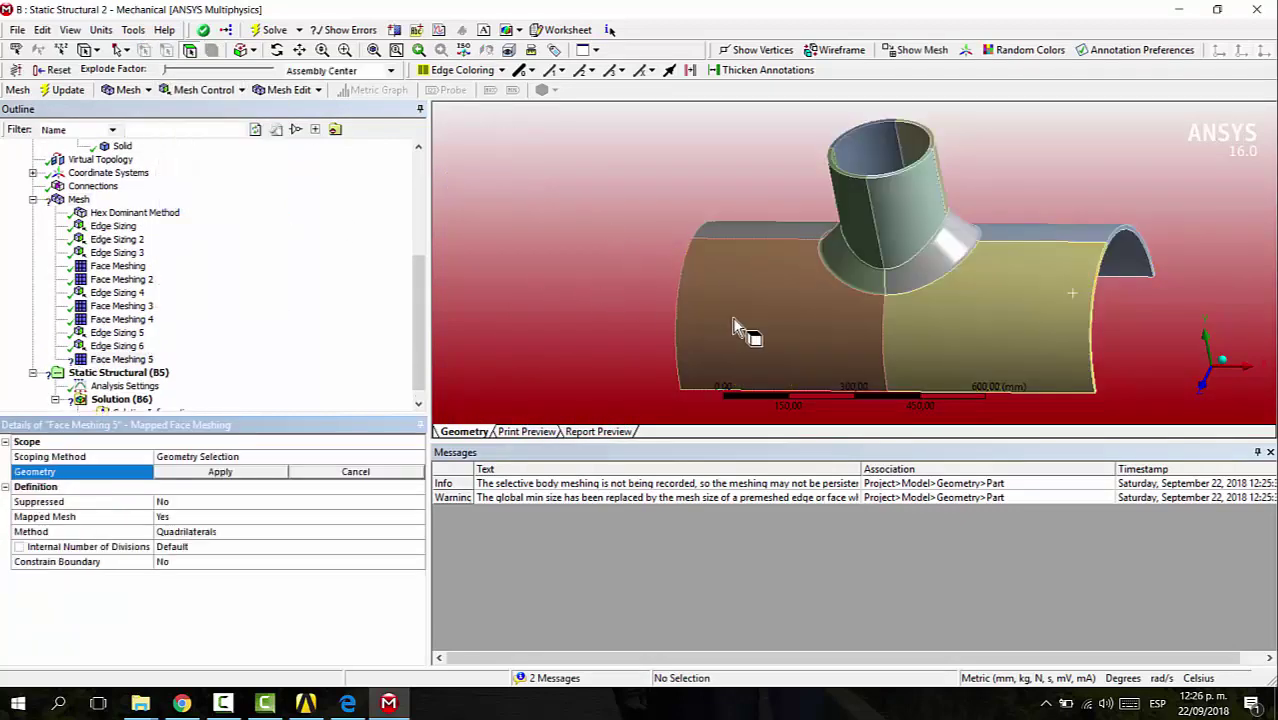
{"action": "left_click", "coordinate": [733, 327]}
{"action": "middle_click_drag", "start_coordinate": [653, 294], "coordinate": [727, 320]}
{"action": "left_click", "coordinate": [740, 172]}
{"action": "left_click", "coordinate": [712, 308], "text": "ctrl"}
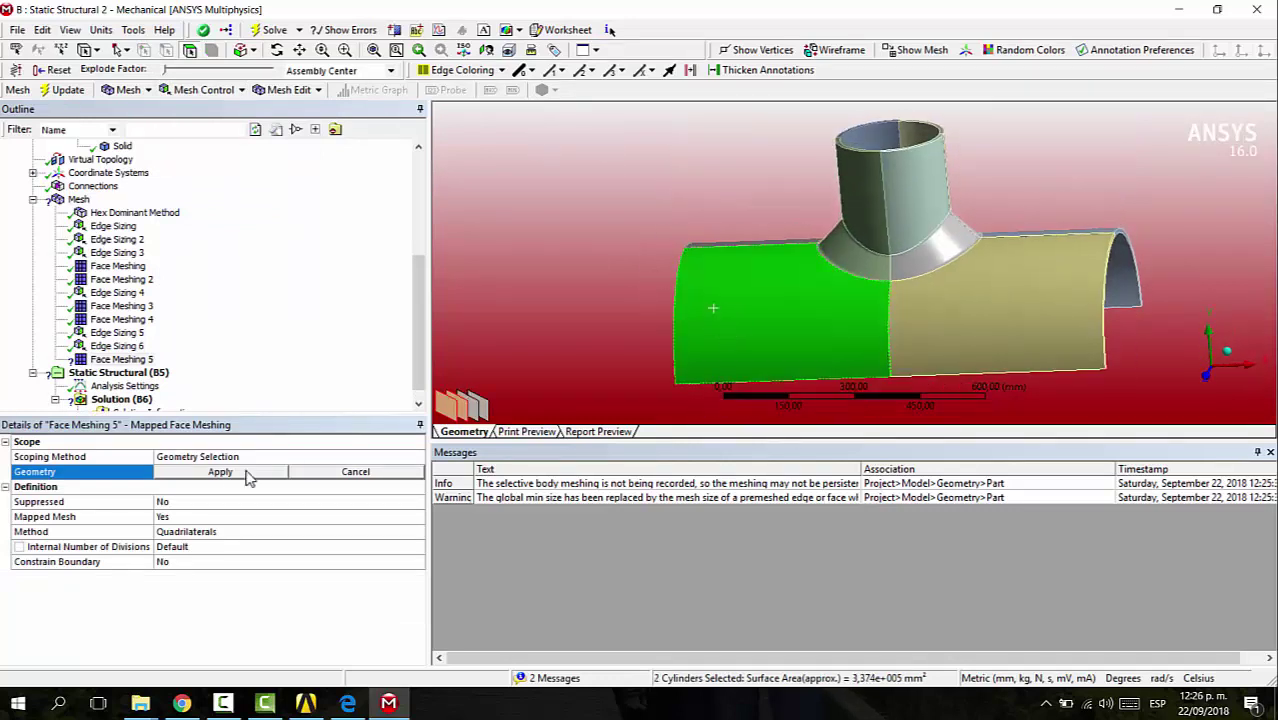
{"action": "left_click", "coordinate": [247, 475]}
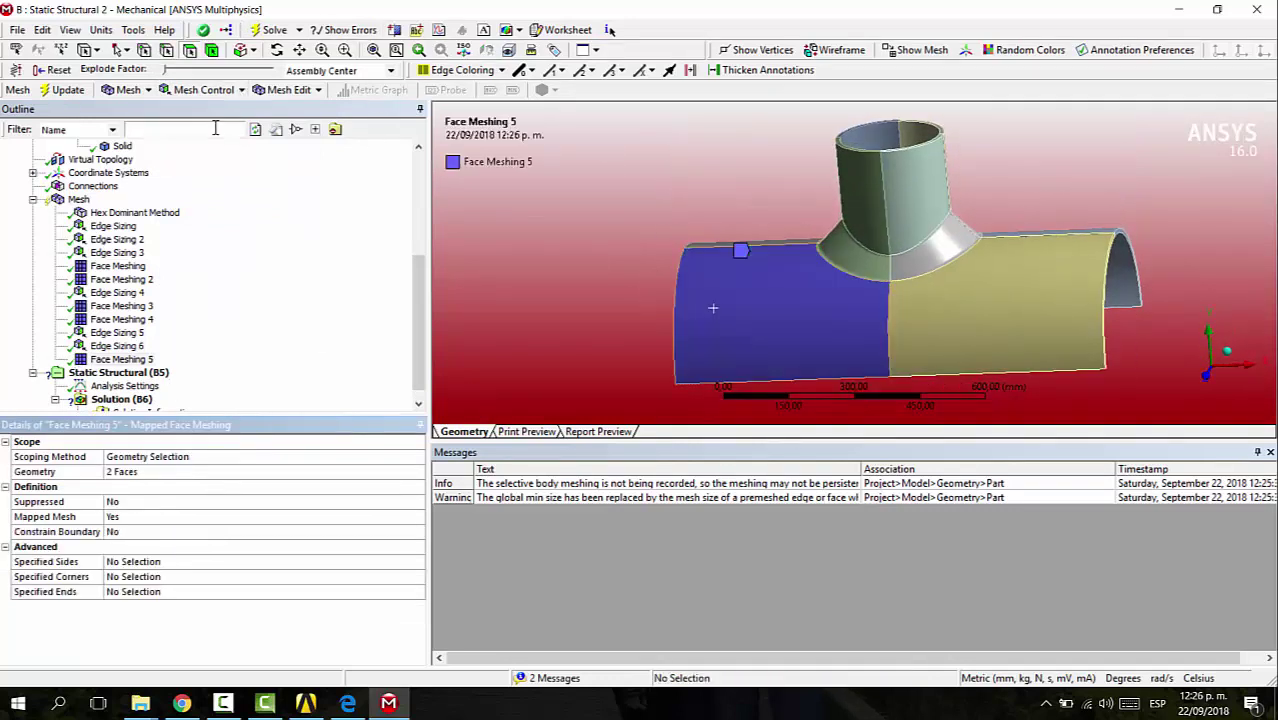
Insert another Face Meshing control scoped to the outer and inner faces of the adjacent quarter at the same pipe end.
{"action": "left_click", "coordinate": [241, 90]}
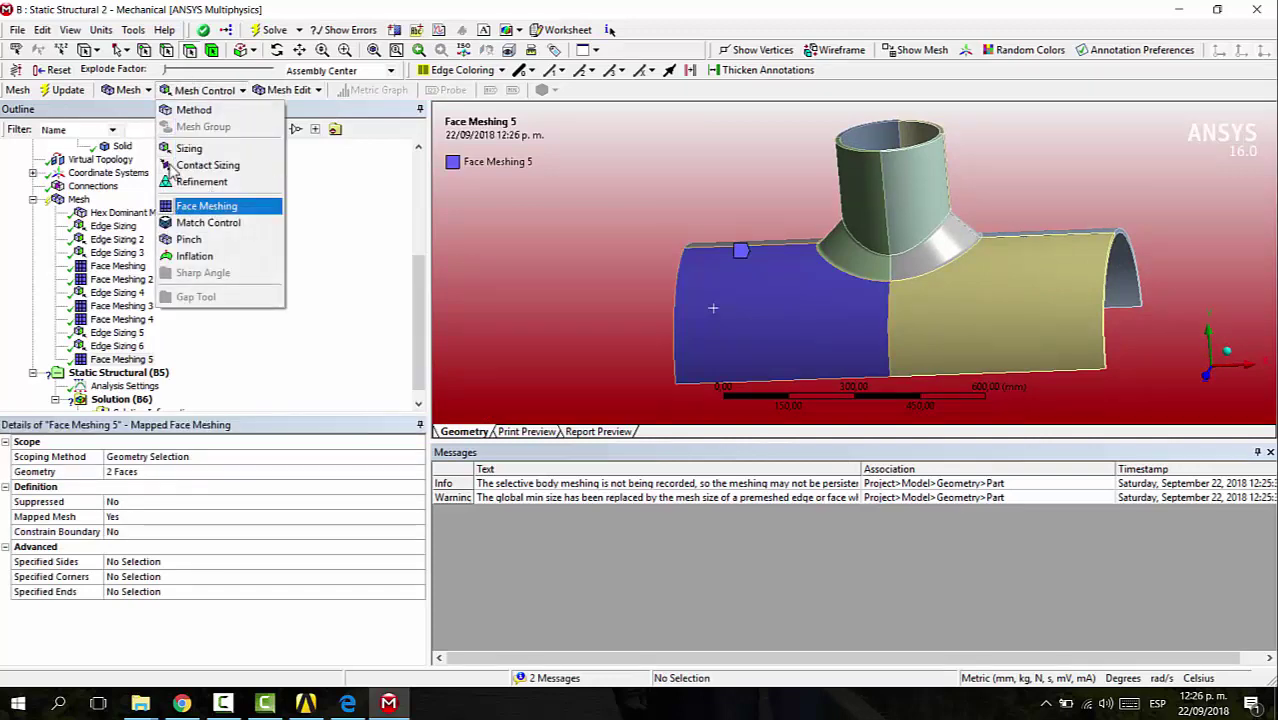
{"action": "left_click", "coordinate": [205, 206]}
{"action": "middle_click_drag", "start_coordinate": [660, 176], "coordinate": [692, 262]}
{"action": "left_click", "coordinate": [720, 173]}
{"action": "middle_click_drag", "start_coordinate": [596, 177], "coordinate": [868, 180]}
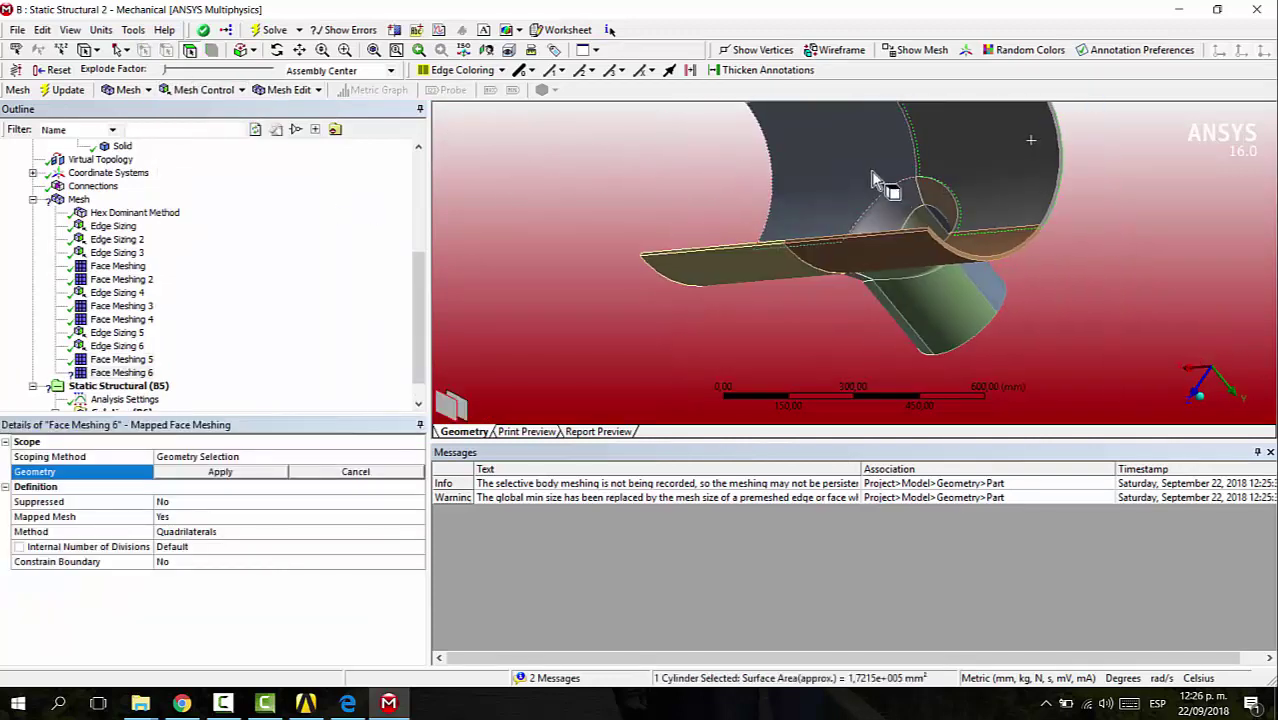
{"action": "left_click", "coordinate": [958, 157], "text": "ctrl"}
{"action": "left_click", "coordinate": [210, 474]}
{"action": "middle_click_drag", "start_coordinate": [700, 300], "coordinate": [840, 316]}
Insert a third quarter's Face Meshing control, scoped to its outer and inner faces at the other end of the main pipe.
{"action": "left_click", "coordinate": [241, 90]}
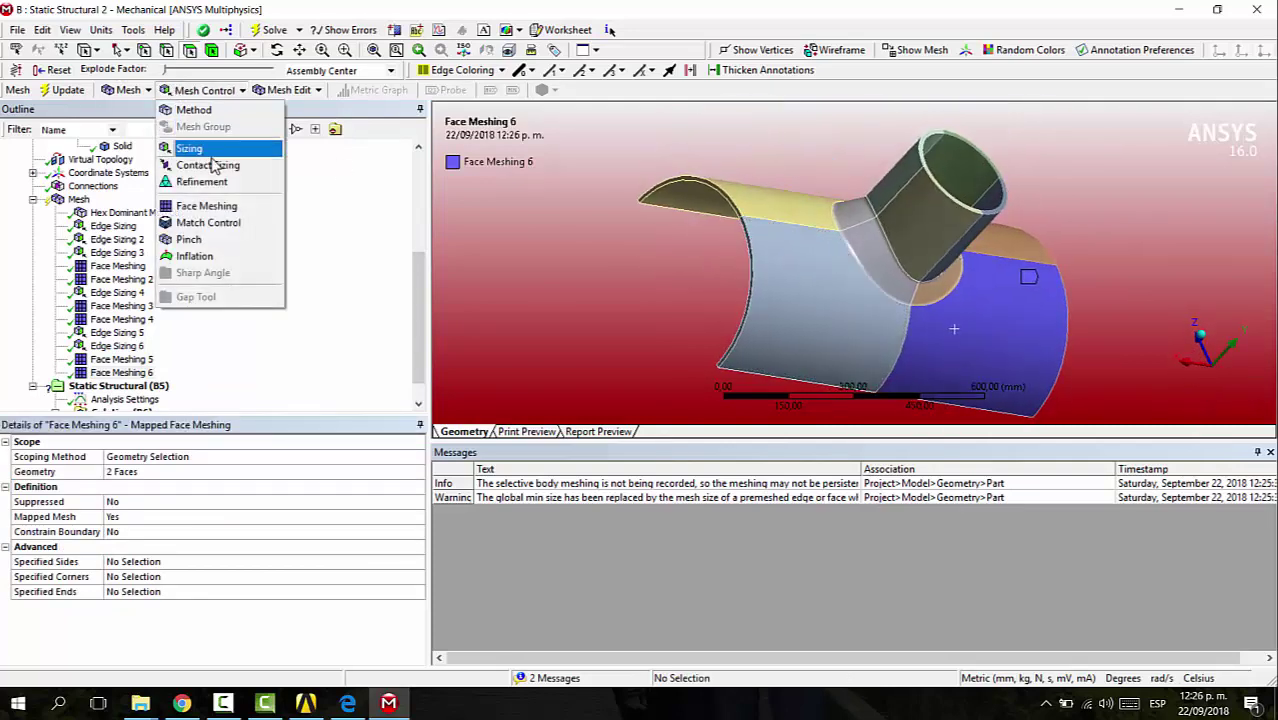
{"action": "left_click", "coordinate": [206, 205]}
{"action": "left_click", "coordinate": [765, 335]}
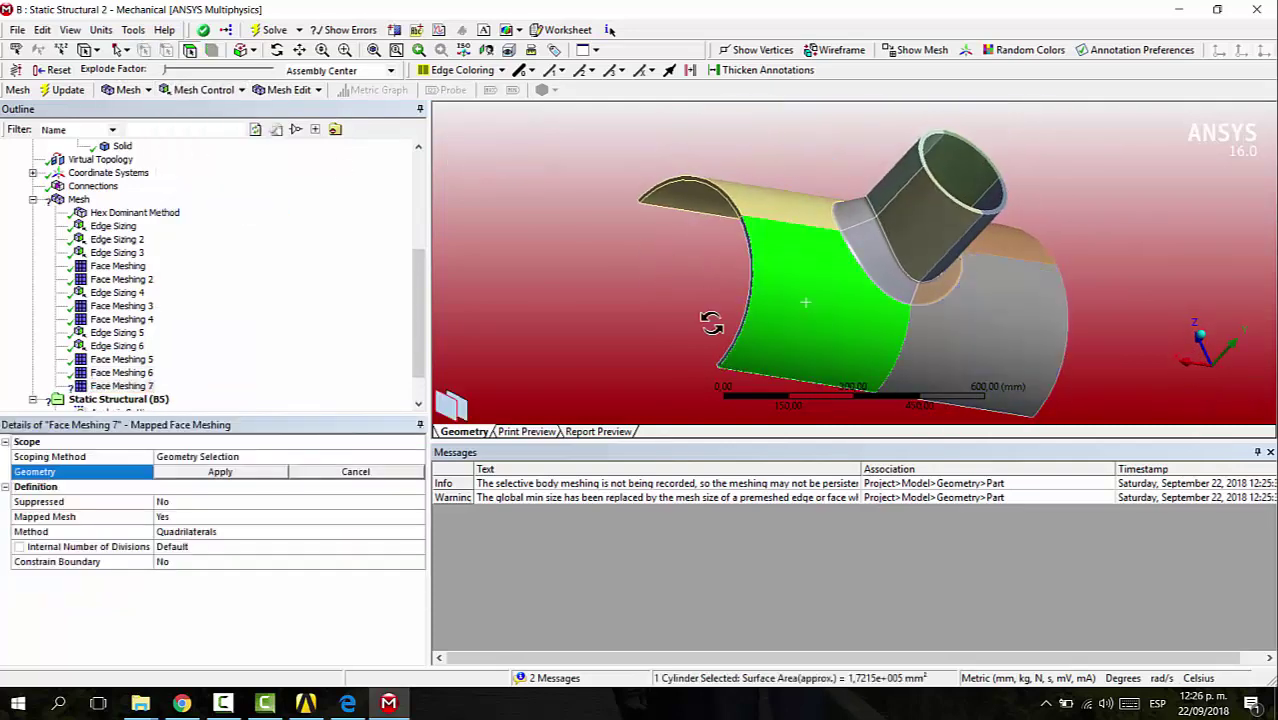
{"action": "middle_click_drag", "start_coordinate": [769, 341], "coordinate": [1045, 255]}
{"action": "left_click", "coordinate": [1020, 210], "text": "ctrl"}
{"action": "left_click", "coordinate": [220, 471]}
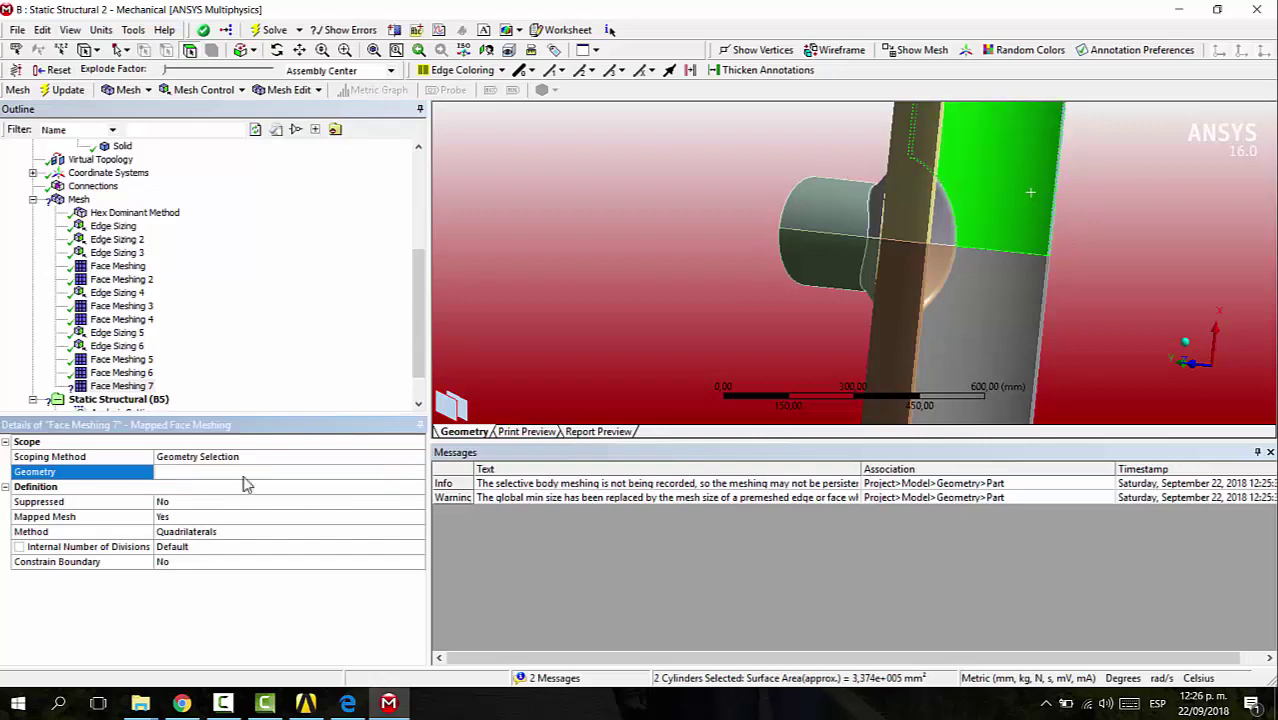
{"action": "middle_click_drag", "start_coordinate": [1043, 188], "coordinate": [932, 294]}
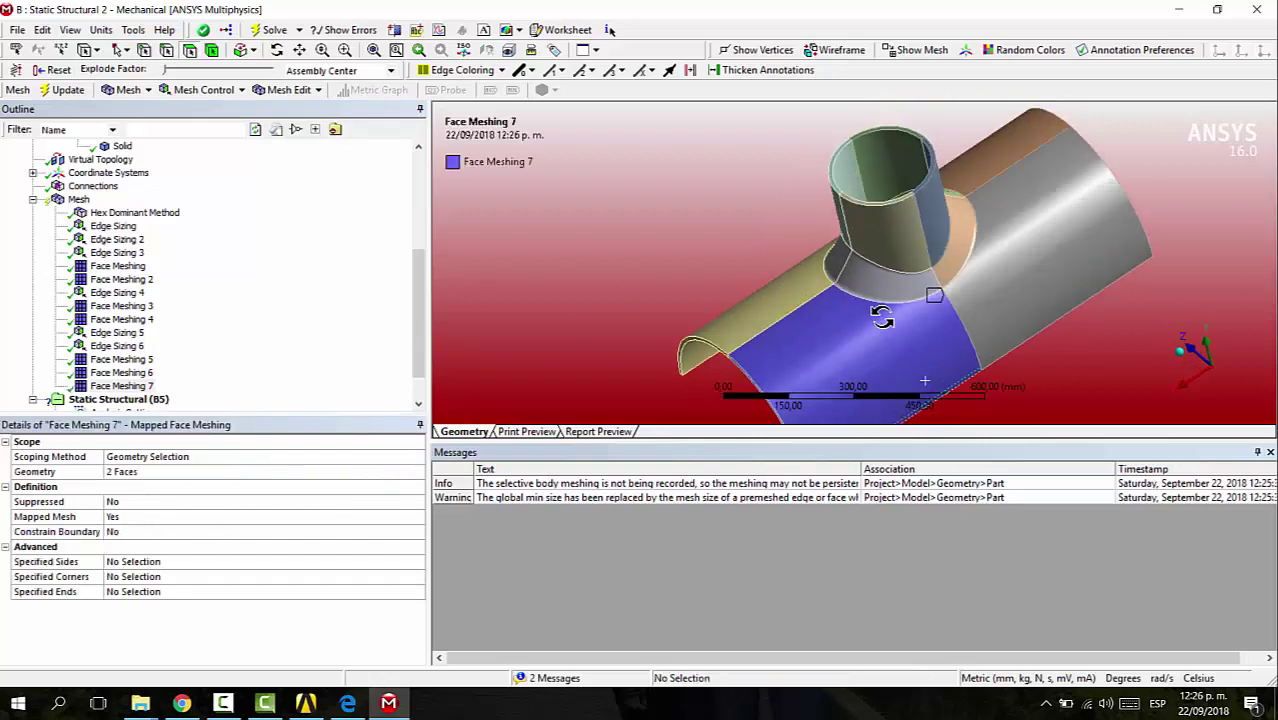
Insert a Face Meshing control for the remaining main pipe quarter, scoped to its outer and inner cylindrical faces.
{"action": "left_click", "coordinate": [135, 359]}
{"action": "left_click", "coordinate": [131, 373]}
{"action": "key", "text": "Down"}
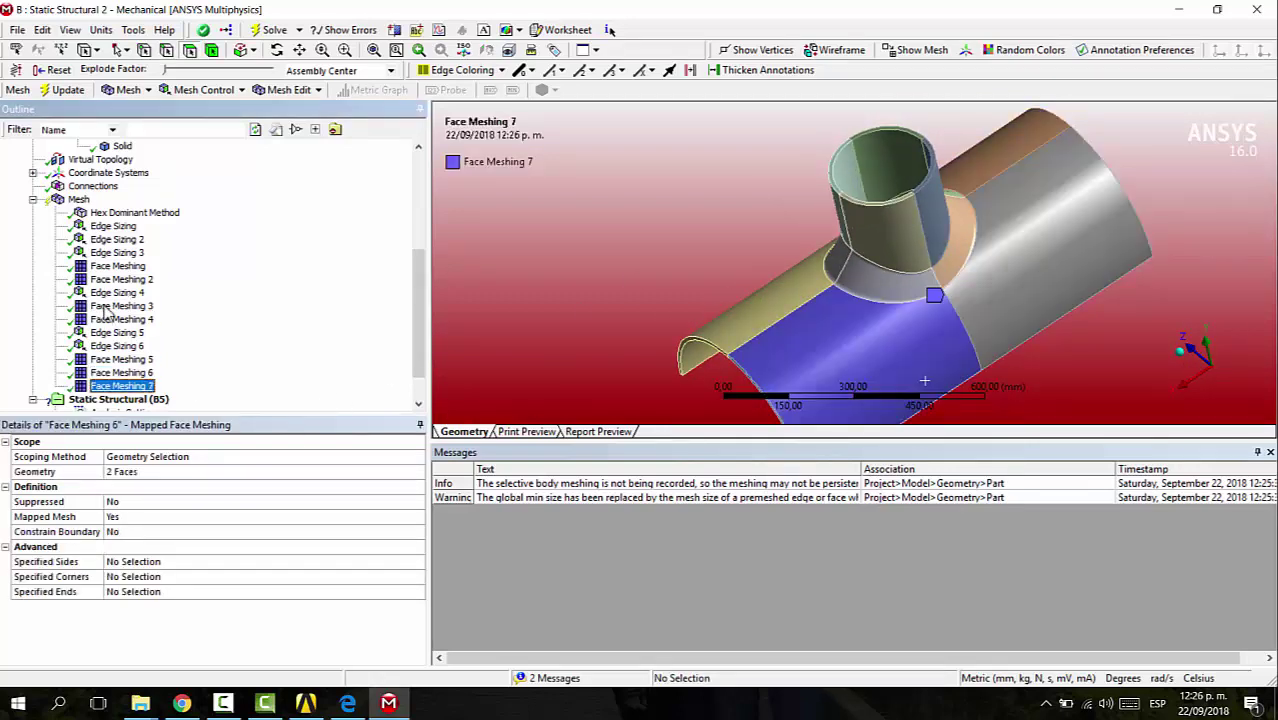
{"action": "middle_click_drag", "start_coordinate": [476, 204], "coordinate": [292, 152]}
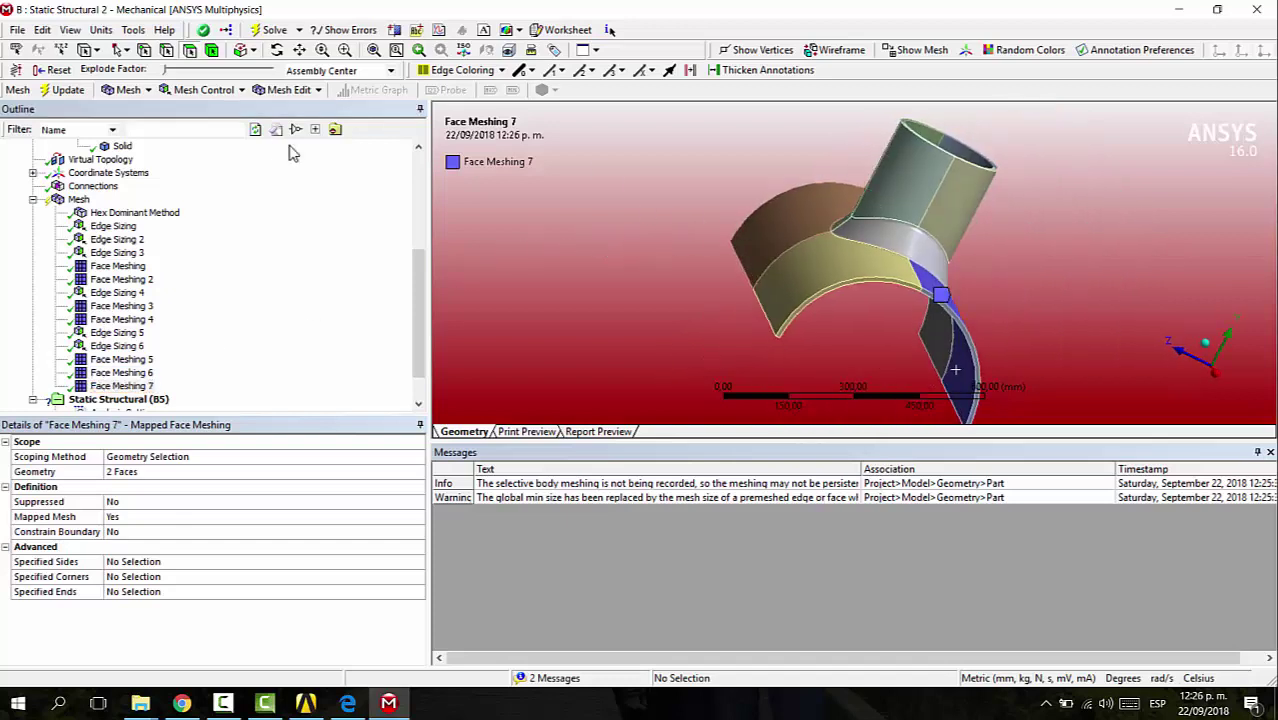
{"action": "left_click", "coordinate": [236, 90]}
{"action": "left_click", "coordinate": [235, 206]}
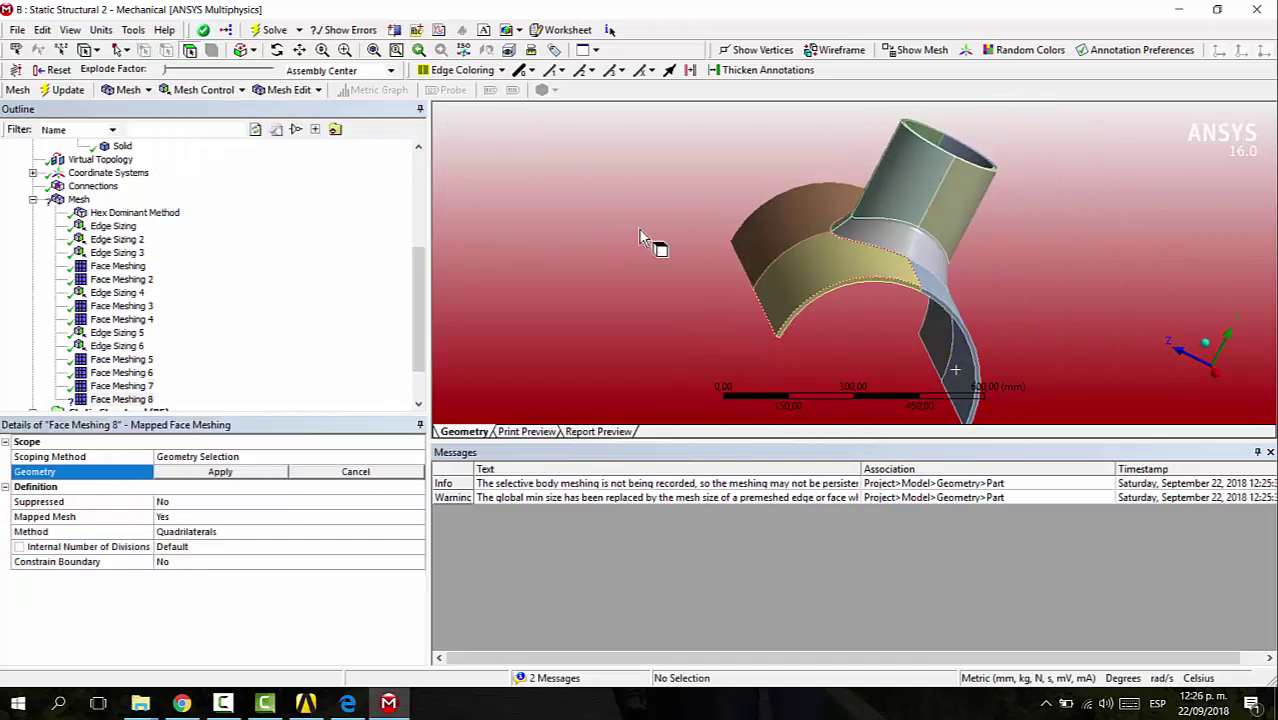
{"action": "left_click", "coordinate": [797, 284]}
{"action": "middle_click_drag", "start_coordinate": [972, 406], "coordinate": [876, 272]}
{"action": "left_click", "coordinate": [783, 145], "text": "ctrl"}
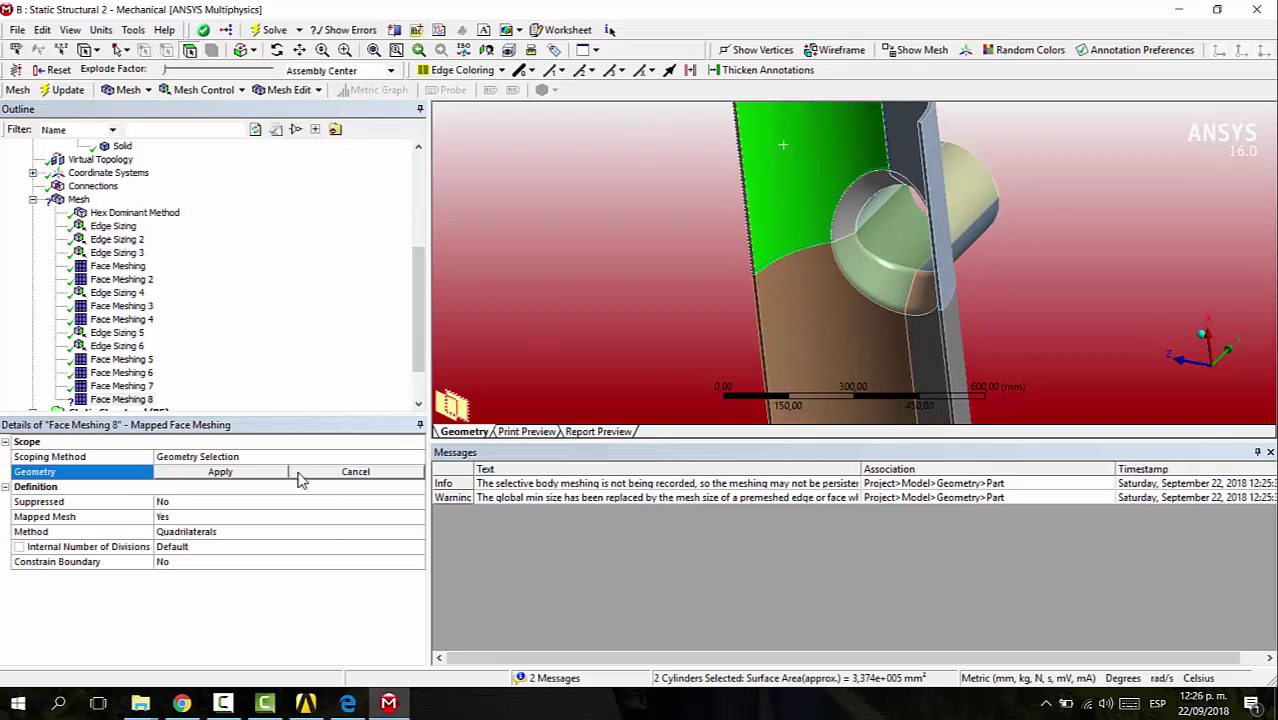
{"action": "left_click", "coordinate": [249, 478]}
Set Face Meshing 5's Specified Sides to the outer and inner vertices at its quarter's free-end corner on the cut plane.
{"action": "left_click", "coordinate": [112, 360]}
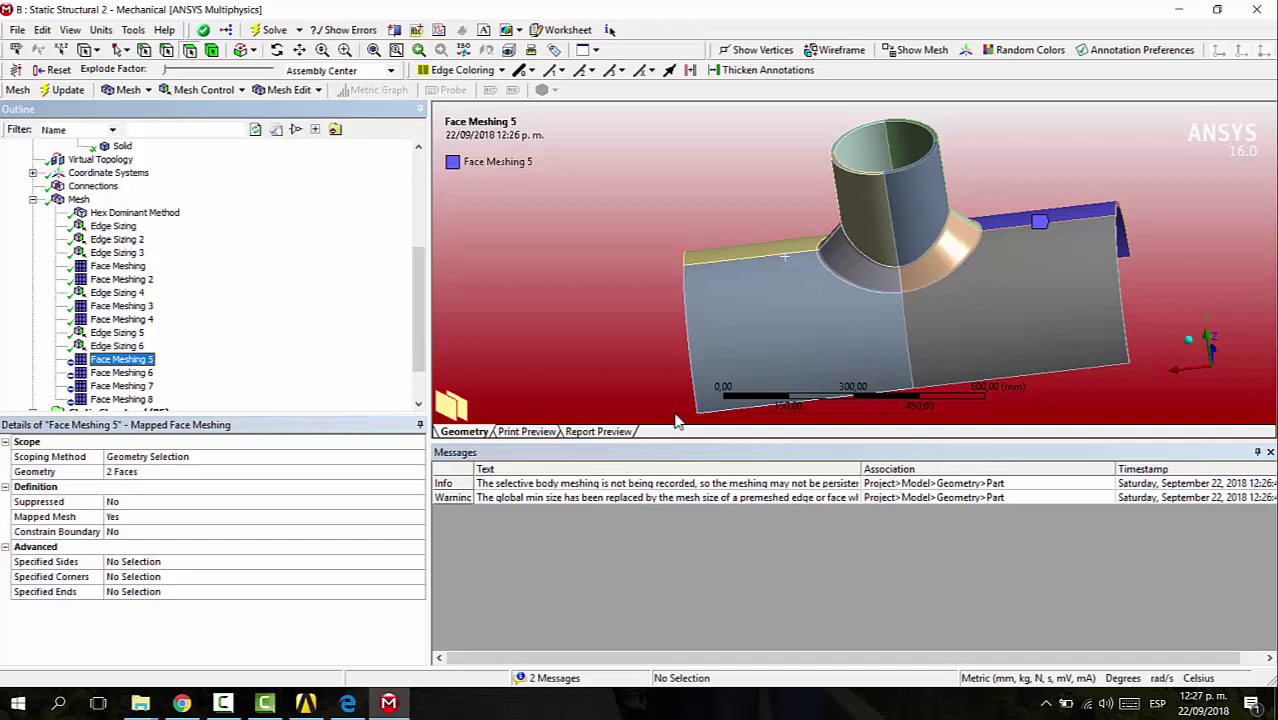
{"action": "right_click", "coordinate": [125, 358]}
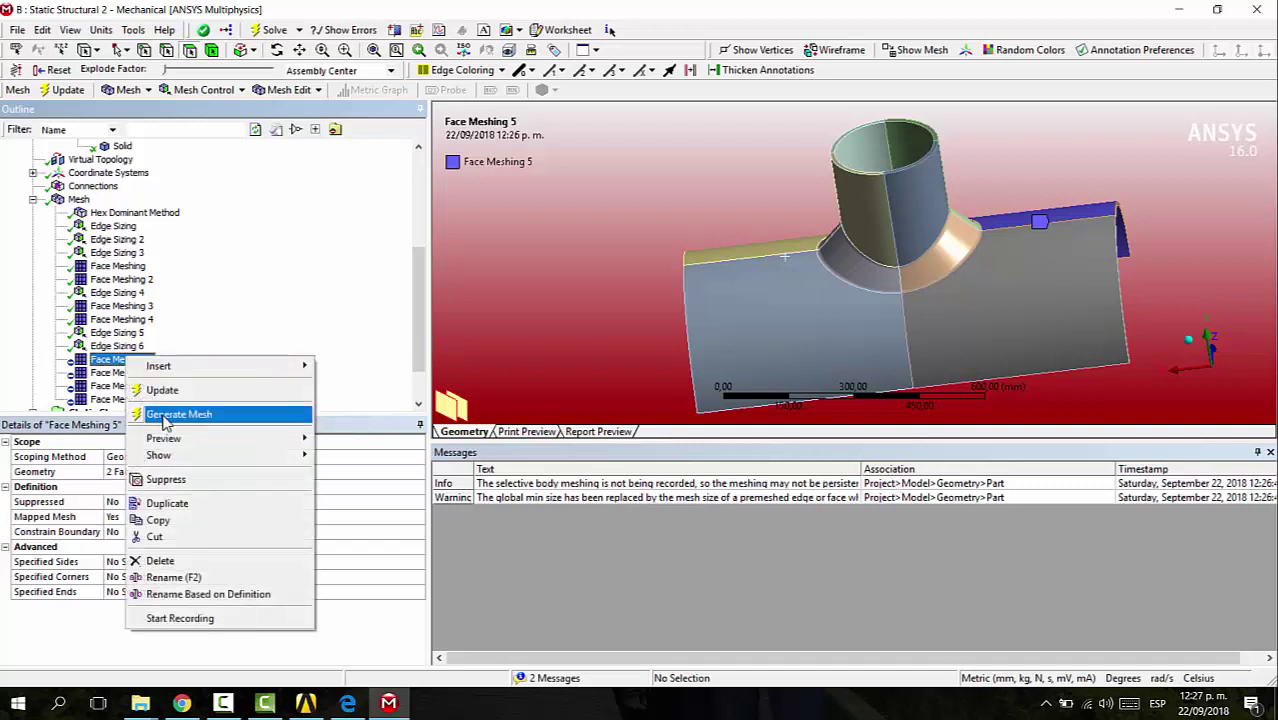
{"action": "left_click", "coordinate": [472, 245]}
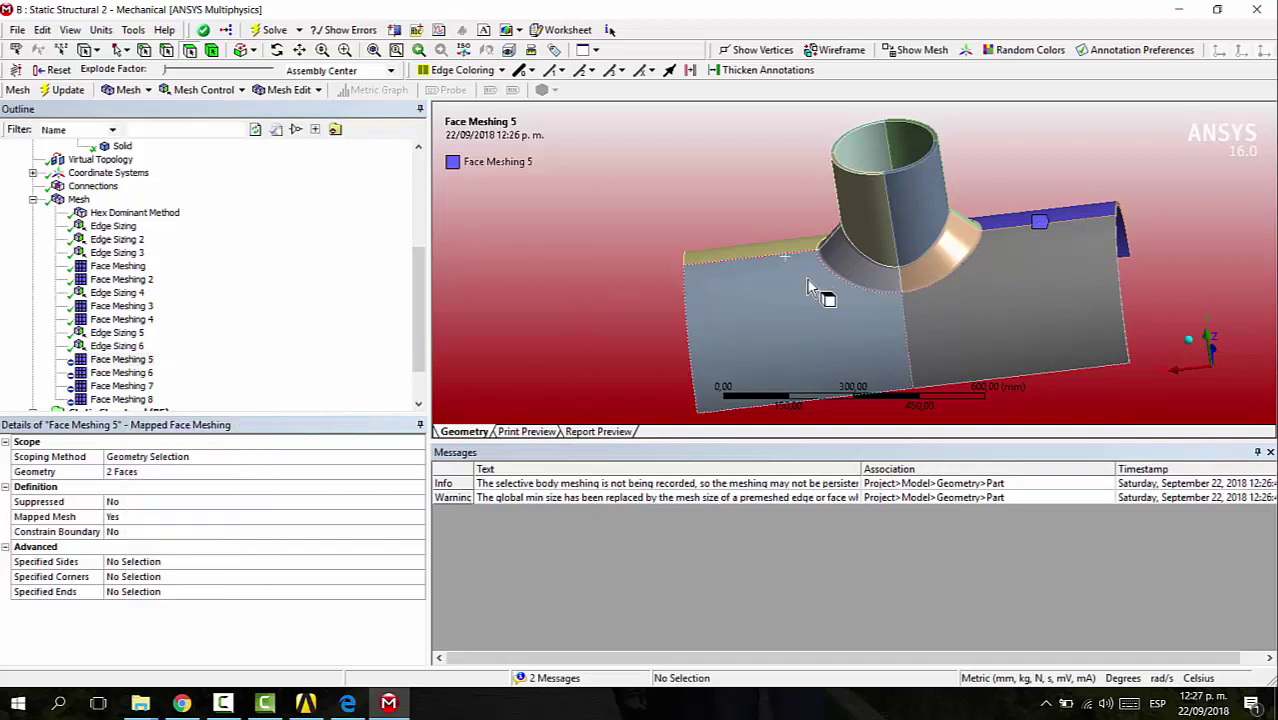
{"action": "left_click", "coordinate": [143, 360]}
{"action": "middle_click_drag", "start_coordinate": [1140, 265], "coordinate": [894, 221]}
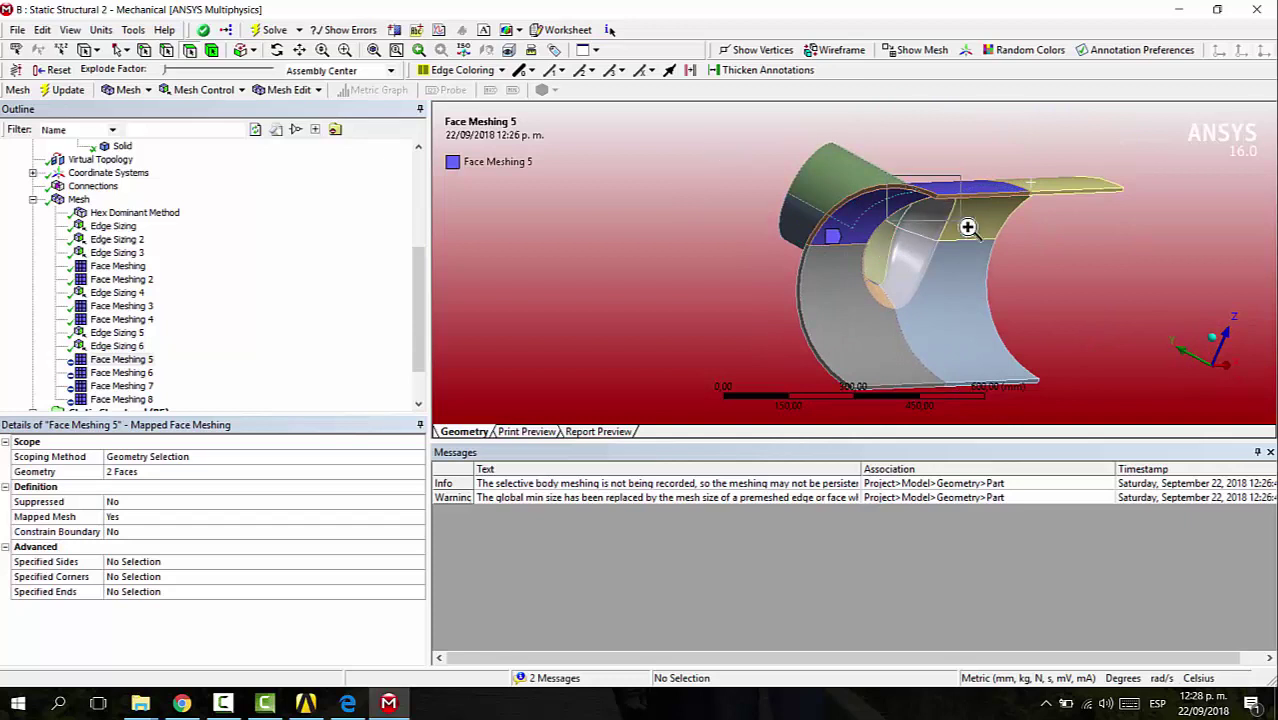
{"action": "scroll", "coordinate": [969, 230], "scroll_direction": "up", "scroll_amount": 5}
{"action": "left_click", "coordinate": [151, 563]}
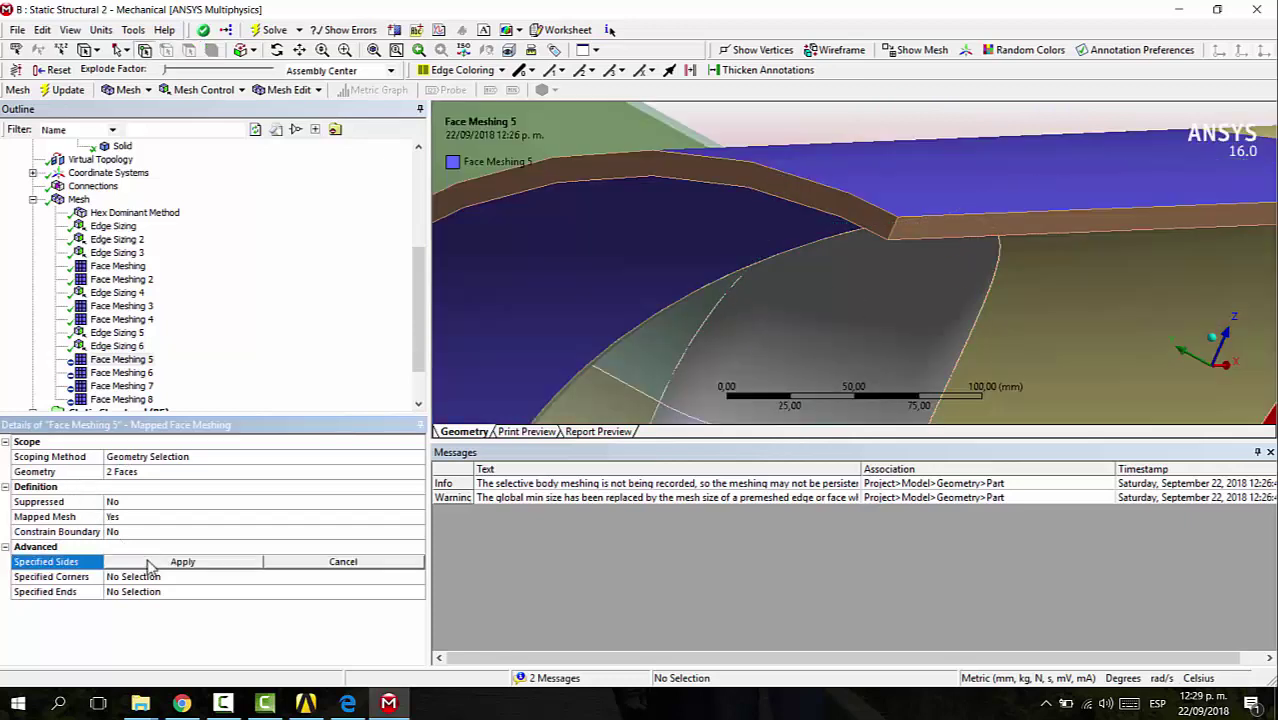
{"action": "left_click", "coordinate": [896, 217]}
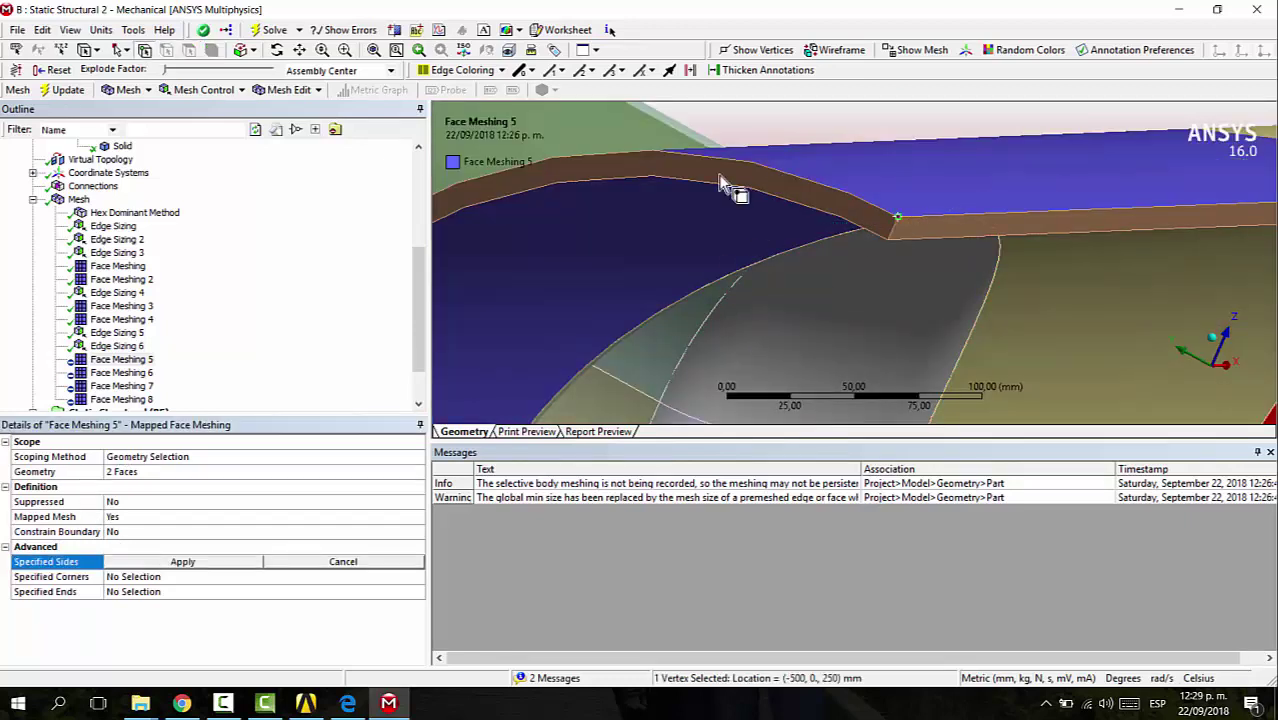
{"action": "left_click", "coordinate": [888, 239], "text": "ctrl"}
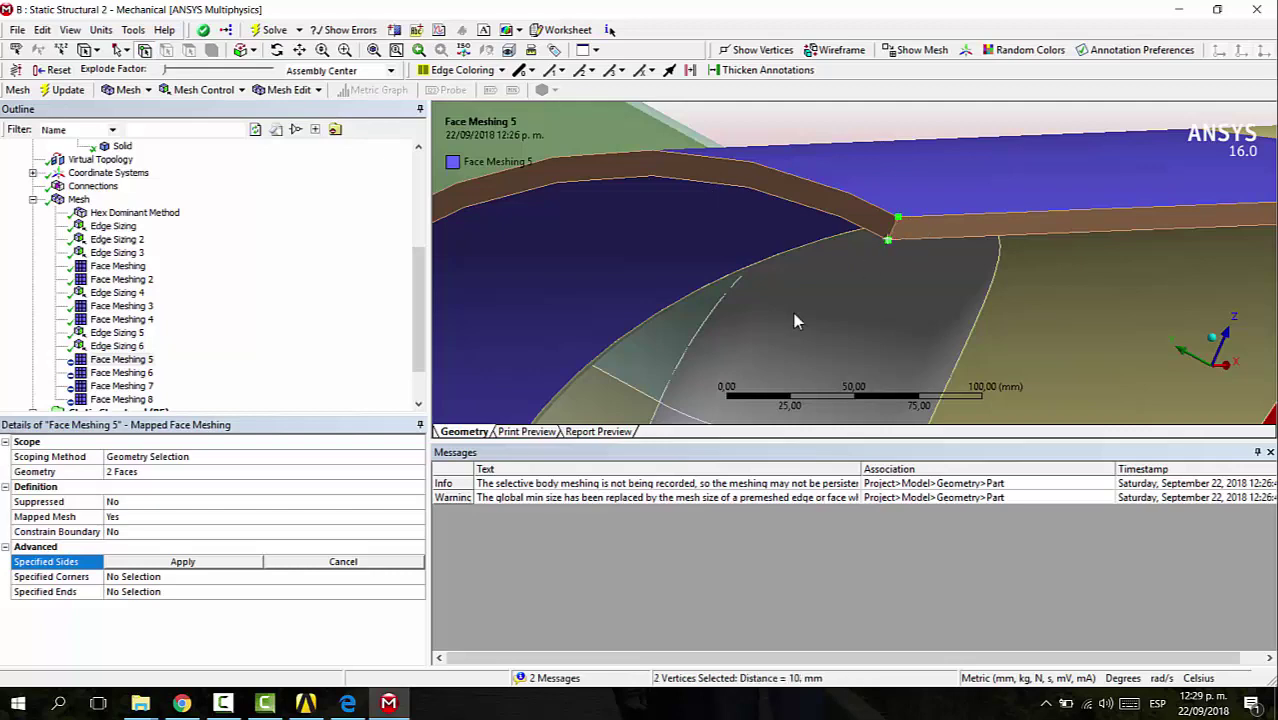
{"action": "left_click", "coordinate": [185, 562]}
Set Face Meshing 6's Specified Sides to the outer and inner vertices at that quarter's free-end corner on the cut plane.
{"action": "scroll", "coordinate": [700, 355], "scroll_direction": "down", "scroll_amount": 6}
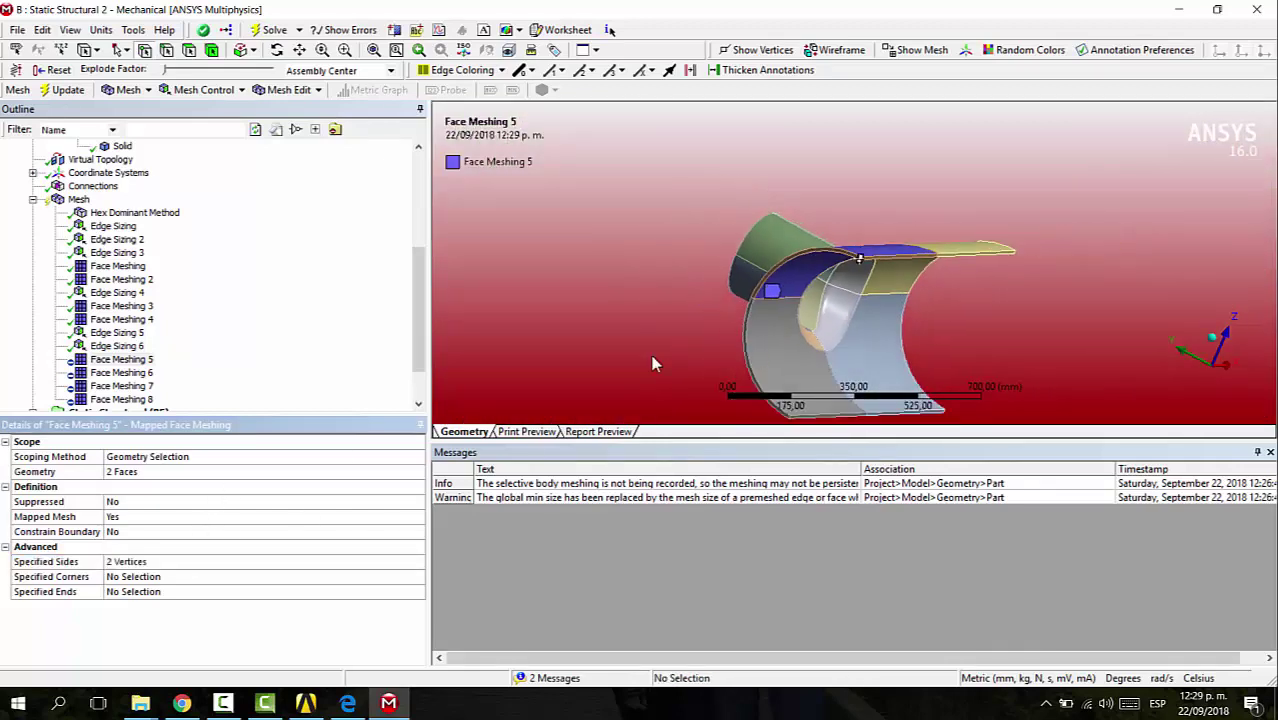
{"action": "left_click", "coordinate": [133, 375]}
{"action": "middle_click_drag", "start_coordinate": [680, 318], "coordinate": [826, 147]}
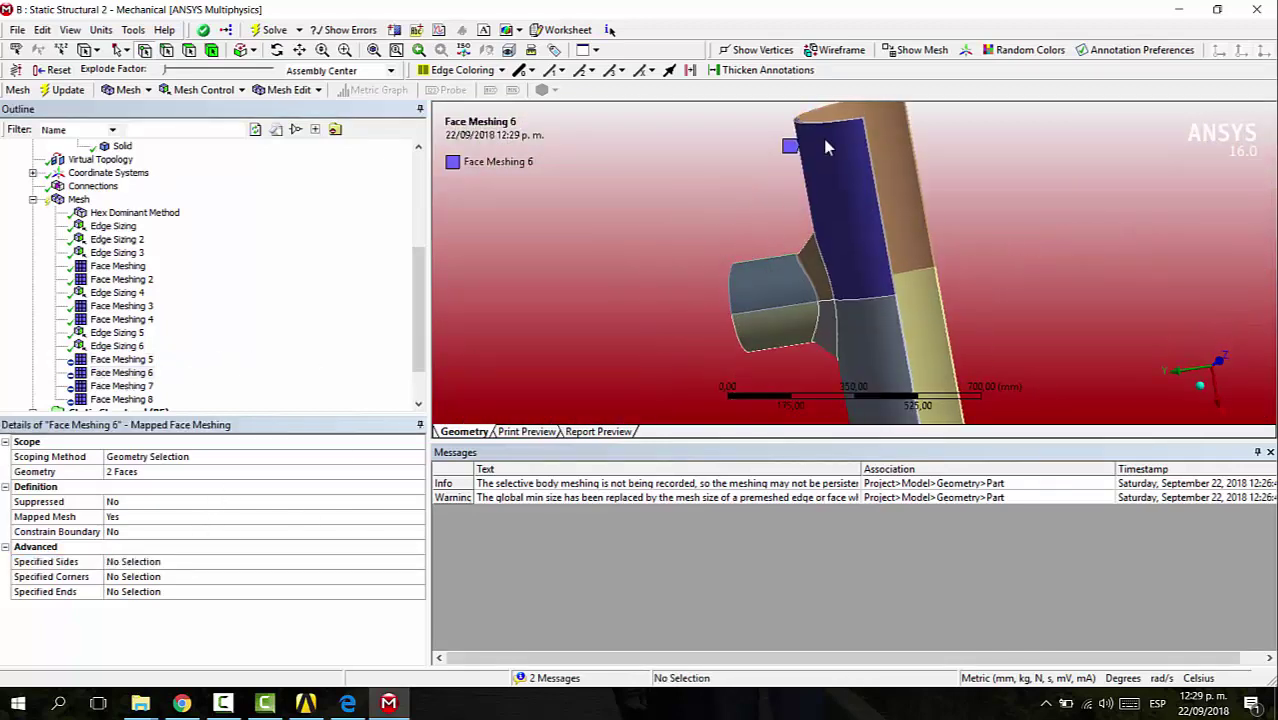
{"action": "middle_click_drag", "start_coordinate": [896, 171], "coordinate": [712, 165]}
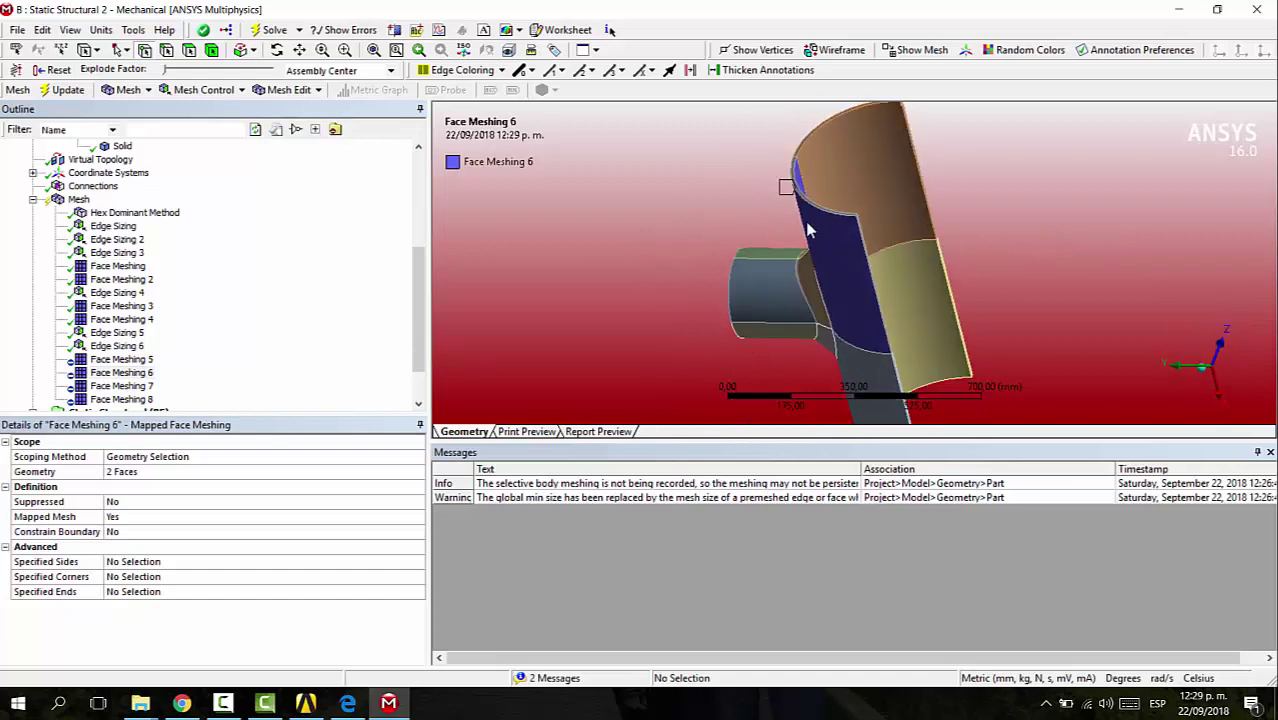
{"action": "scroll", "coordinate": [883, 272], "scroll_direction": "up", "scroll_amount": 5}
{"action": "left_click", "coordinate": [128, 562]}
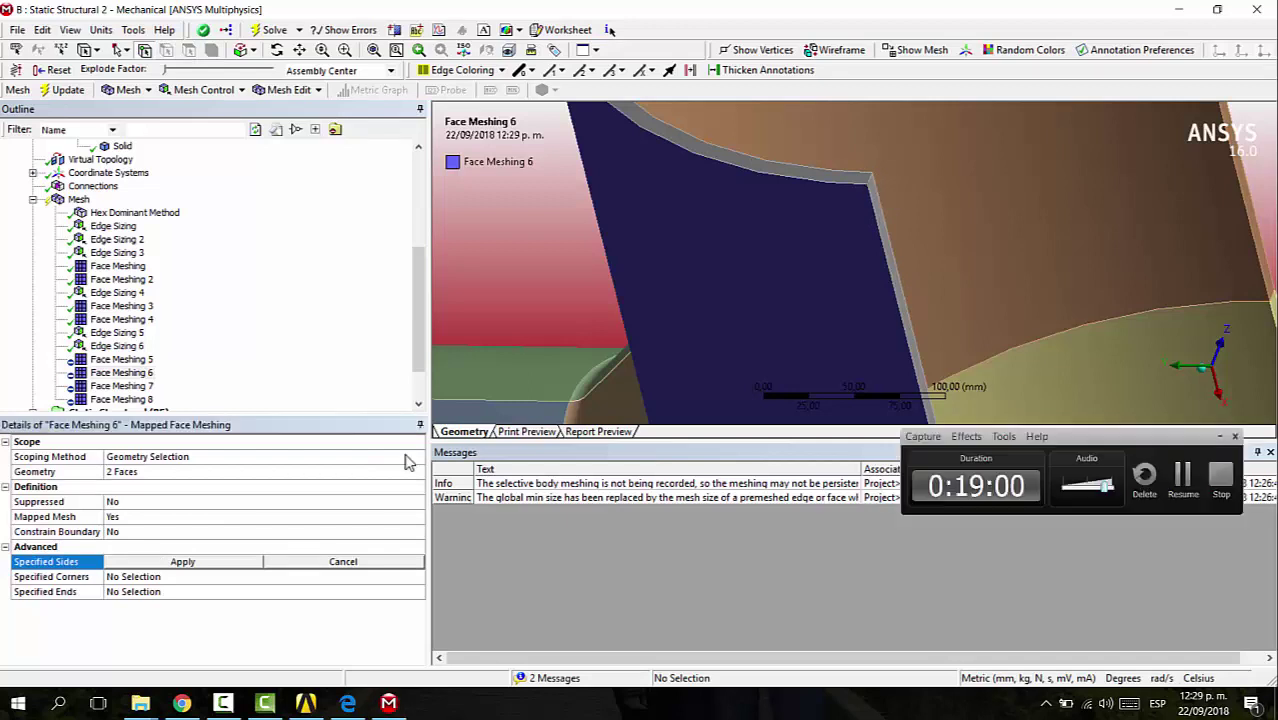
{"action": "left_click", "coordinate": [872, 174]}
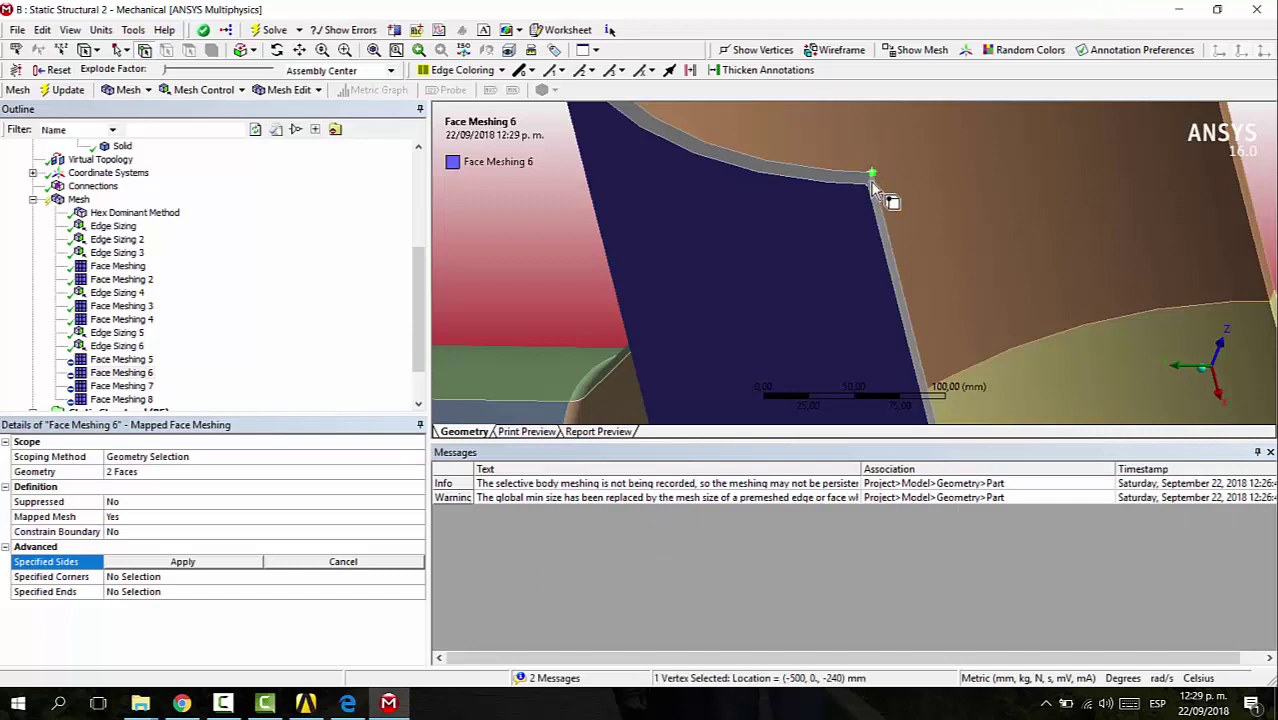
{"action": "left_click", "coordinate": [867, 185], "text": "ctrl"}
{"action": "left_click", "coordinate": [209, 557]}
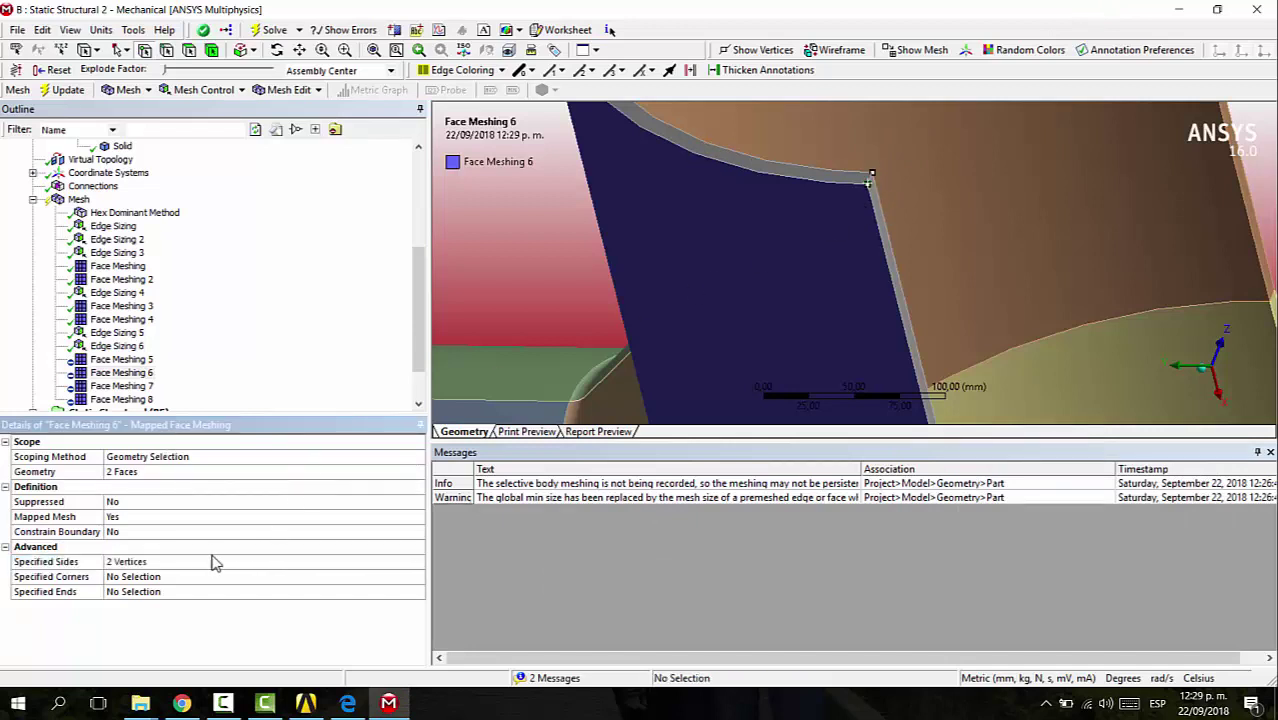
Set Face Meshing 7's Specified Sides to the two wall-thickness vertices at its quarter's free-end corner.
{"action": "scroll", "coordinate": [707, 335], "scroll_direction": "down", "scroll_amount": 10}
{"action": "middle_click_drag", "start_coordinate": [833, 214], "coordinate": [905, 200]}
{"action": "left_click", "coordinate": [121, 385]}
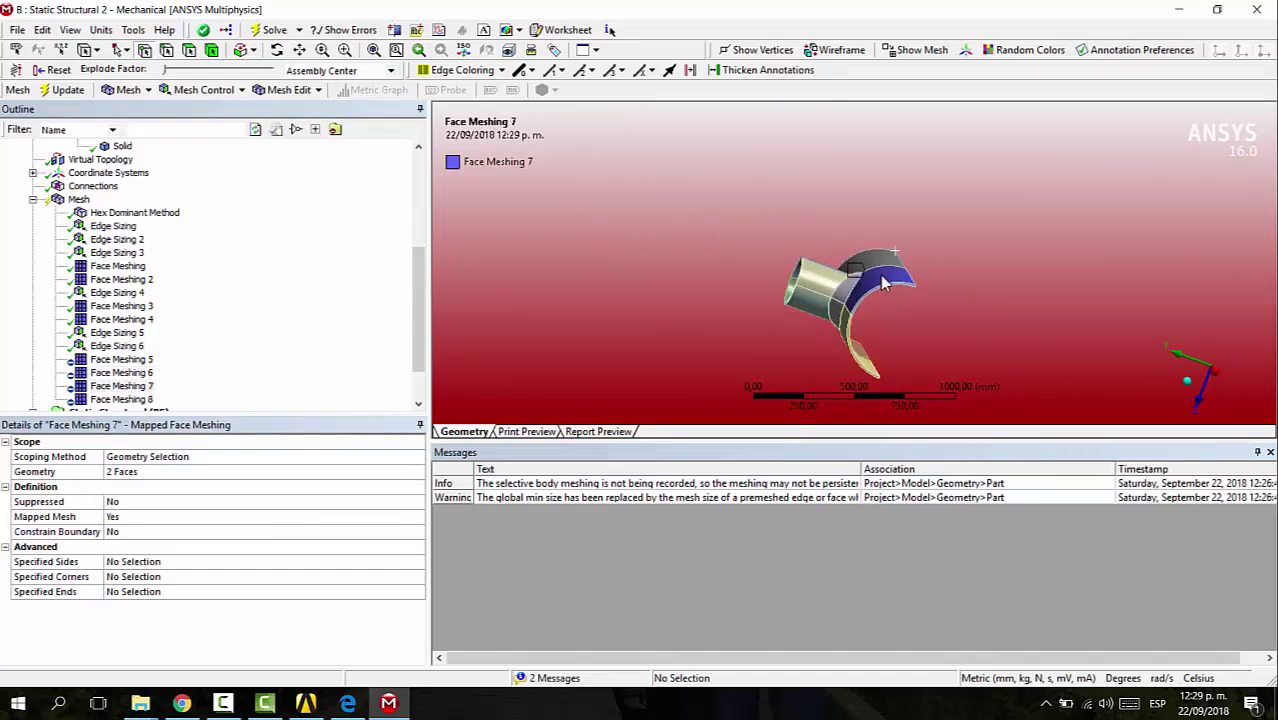
{"action": "right_click_drag", "start_coordinate": [893, 262], "coordinate": [967, 328]}
{"action": "middle_click_drag", "start_coordinate": [869, 200], "coordinate": [822, 204]}
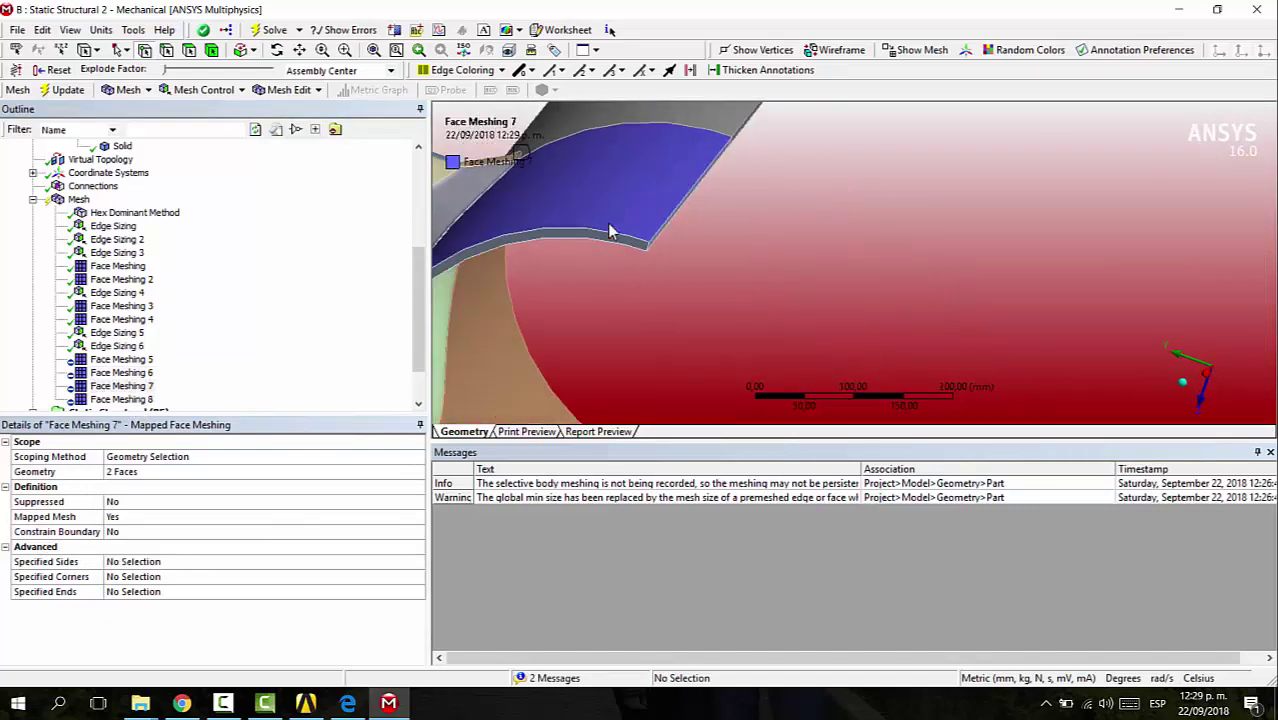
{"action": "right_click_drag", "start_coordinate": [607, 223], "coordinate": [691, 281]}
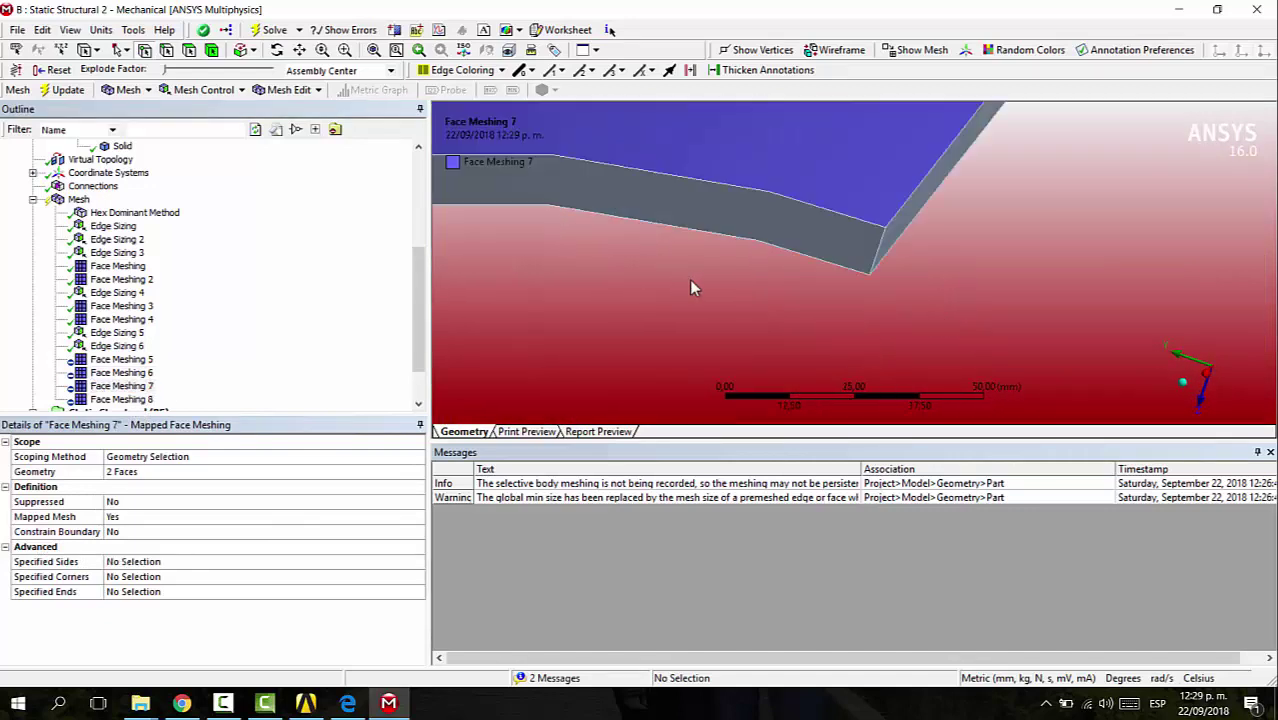
{"action": "left_click", "coordinate": [148, 562]}
{"action": "left_click", "coordinate": [885, 228]}
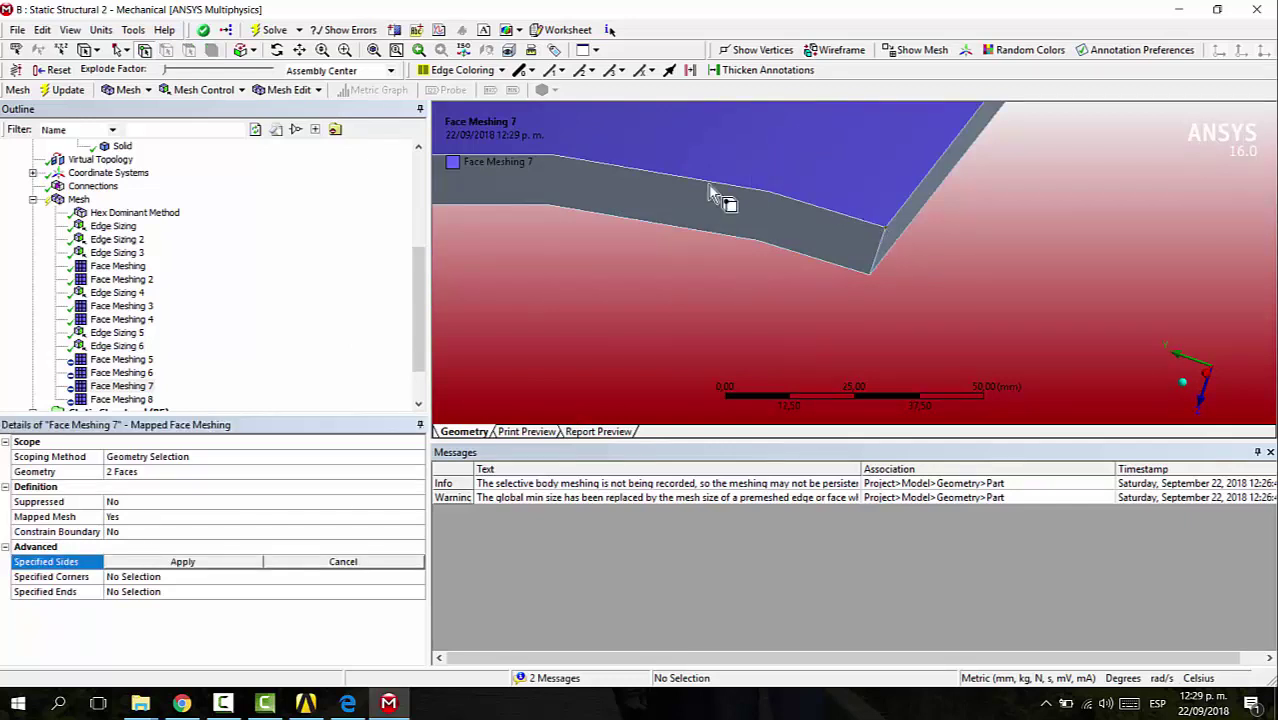
{"action": "left_click", "coordinate": [870, 274], "text": "ctrl"}
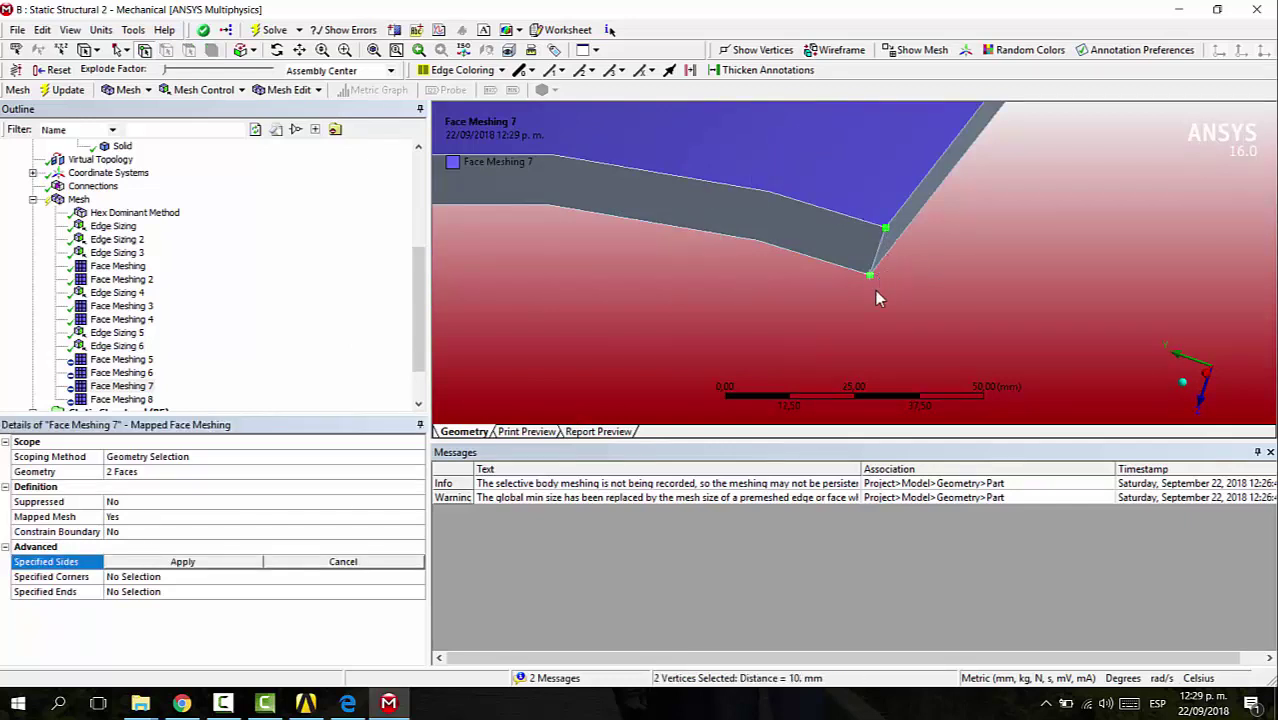
{"action": "left_click", "coordinate": [227, 560]}
Set Face Meshing 8's Specified Sides to the two wall-thickness vertices at its quarter's free-end corner.
{"action": "scroll", "coordinate": [767, 305], "scroll_direction": "down", "scroll_amount": 8}
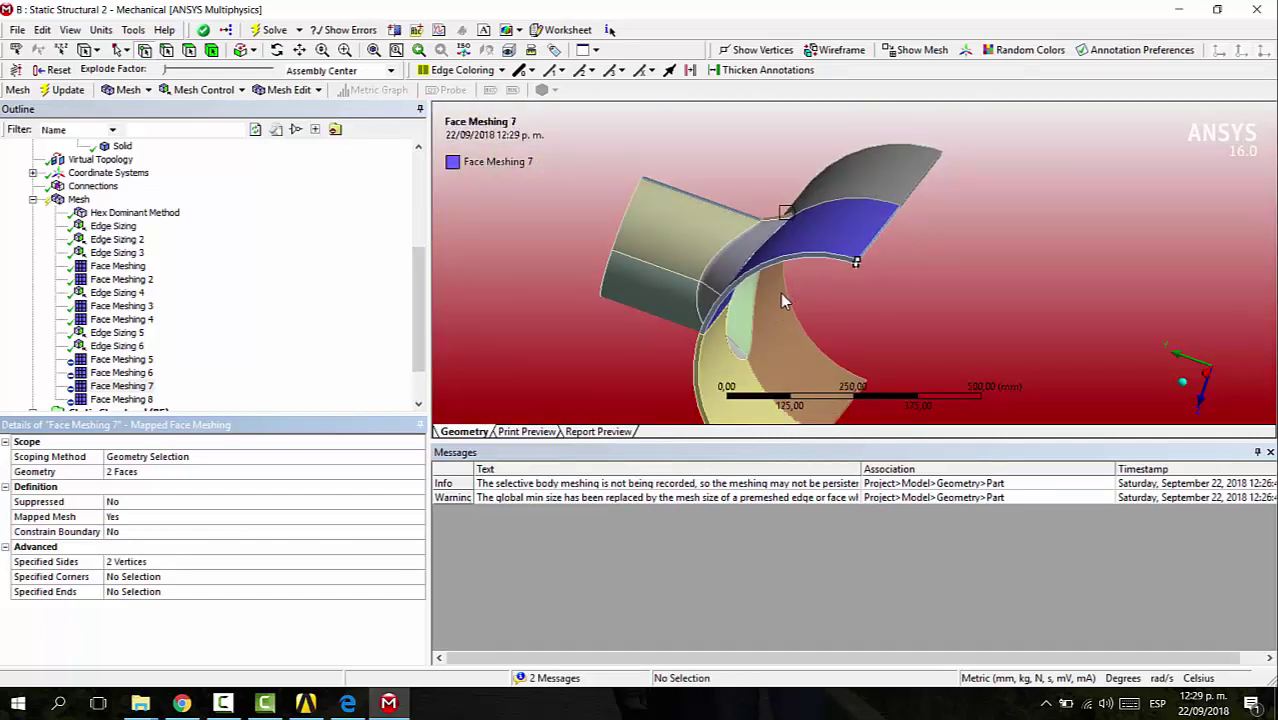
{"action": "scroll", "coordinate": [784, 302], "scroll_direction": "up", "scroll_amount": 7}
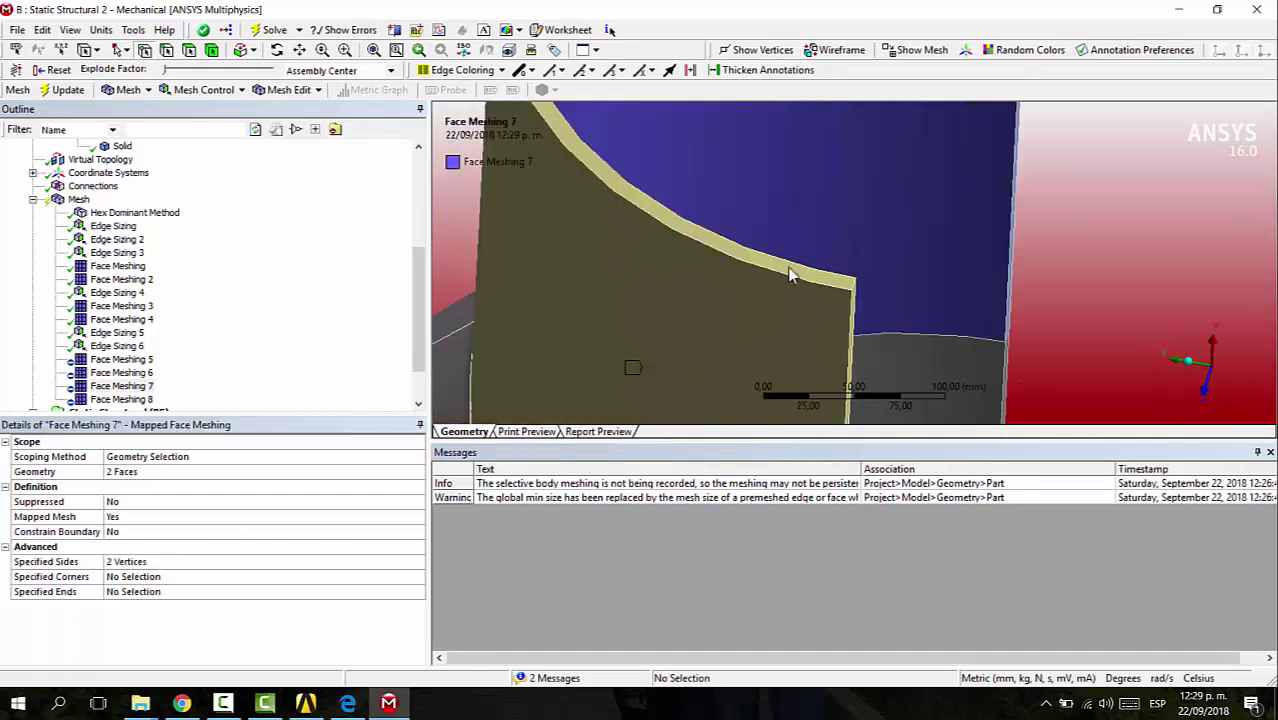
{"action": "left_click", "coordinate": [120, 400]}
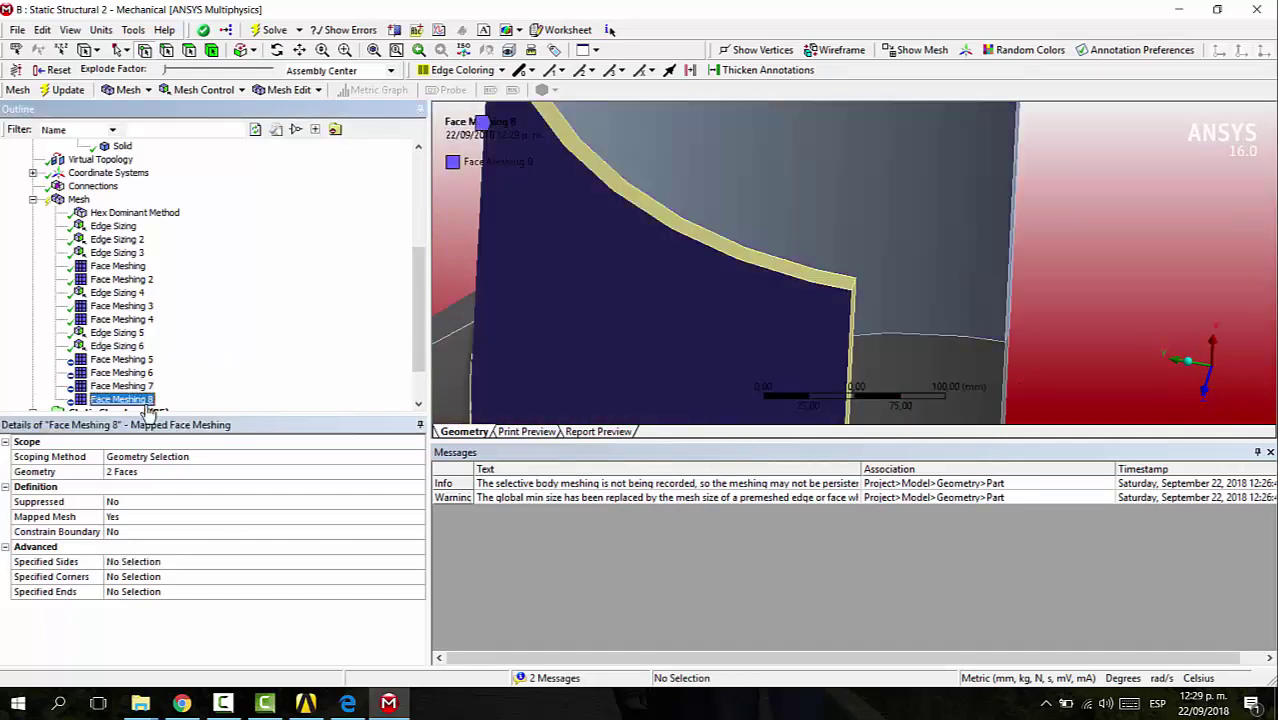
{"action": "left_click", "coordinate": [133, 562]}
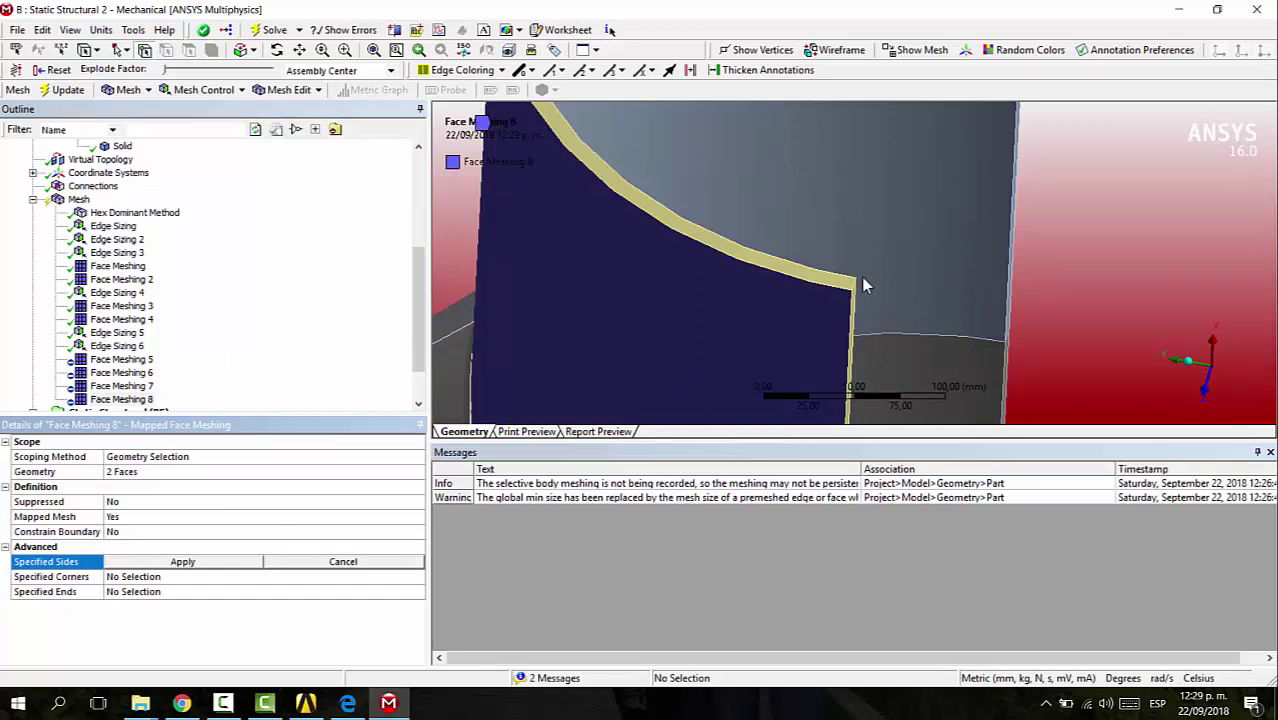
{"action": "middle_click_drag", "start_coordinate": [865, 283], "coordinate": [677, 289]}
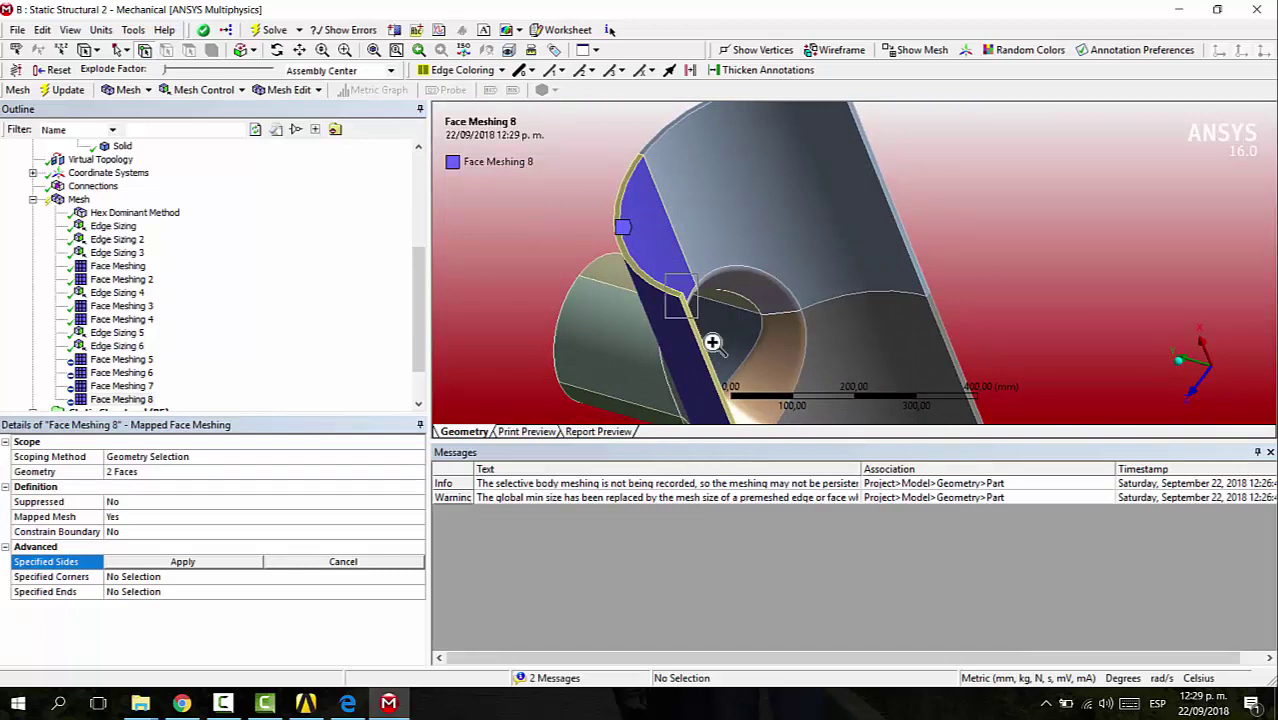
{"action": "scroll", "coordinate": [712, 342], "scroll_direction": "up", "scroll_amount": 5}
{"action": "left_click", "coordinate": [820, 187]}
{"action": "left_click", "coordinate": [807, 205], "text": "ctrl"}
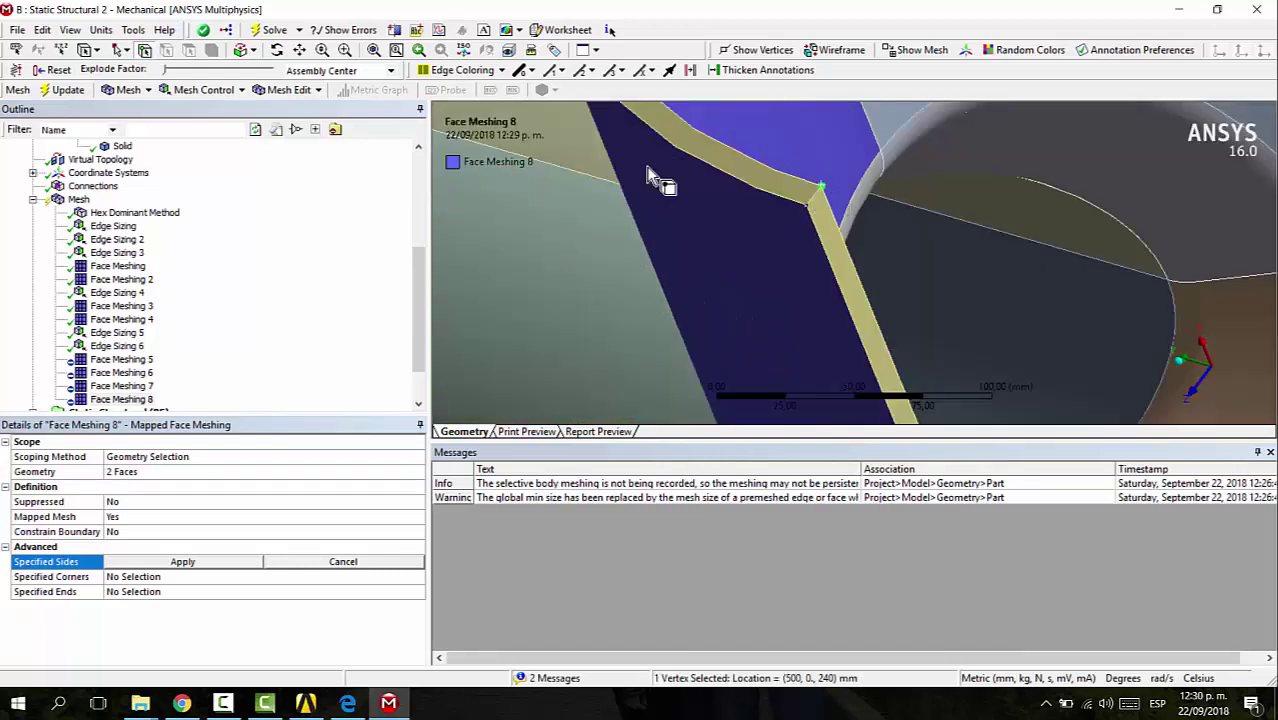
{"action": "left_click", "coordinate": [224, 568]}
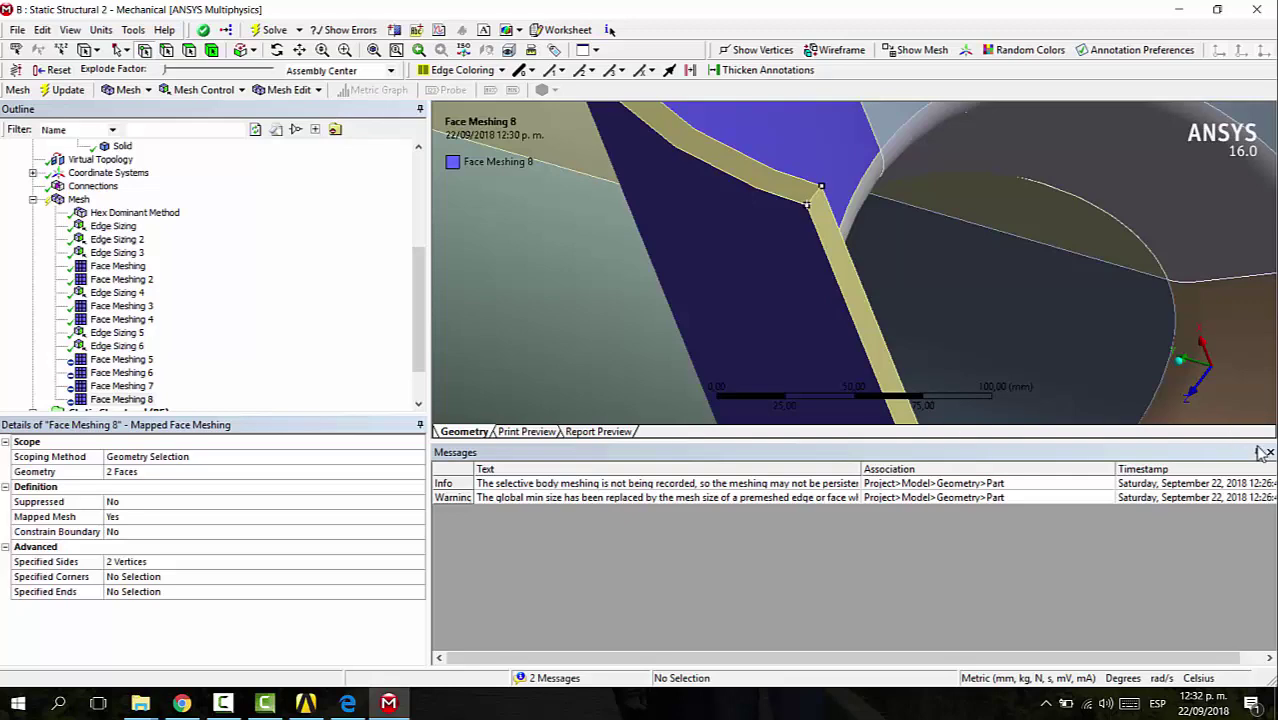
Close the Messages pane and clear the generated data of the obsolete mesh.
{"action": "left_click", "coordinate": [1270, 453]}
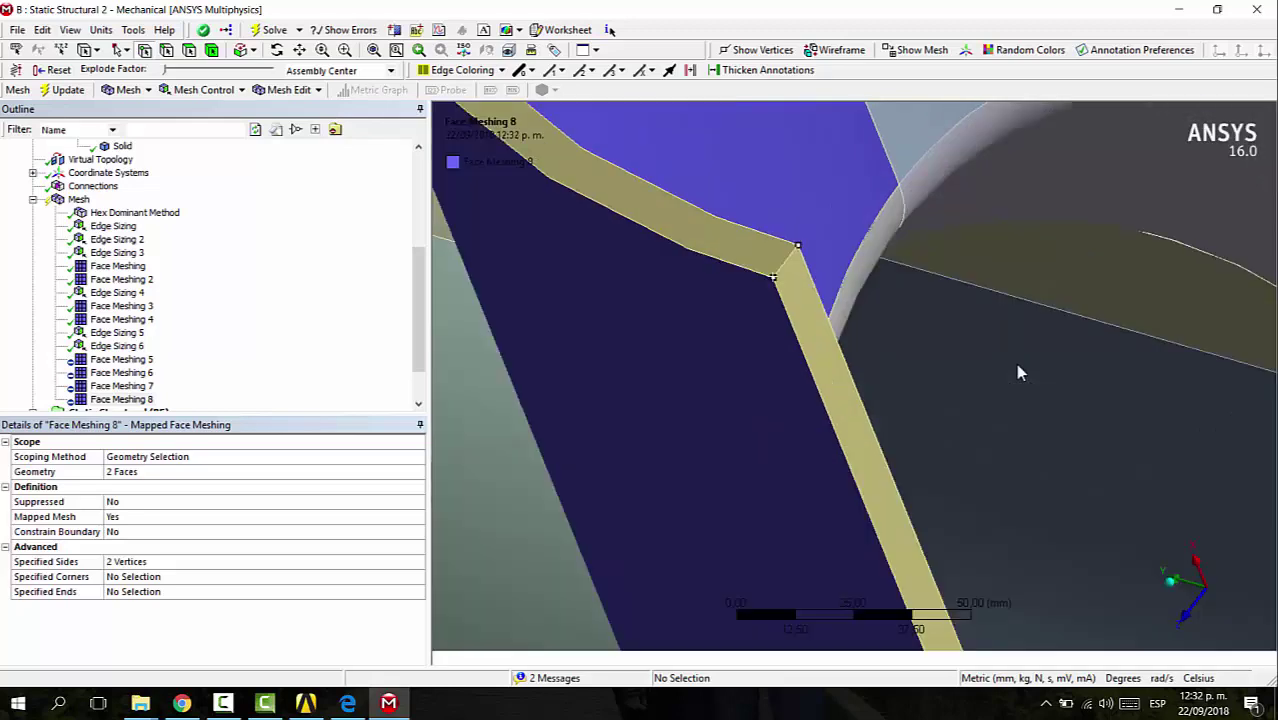
{"action": "scroll", "coordinate": [704, 357], "scroll_direction": "down", "scroll_amount": 4}
{"action": "left_click", "coordinate": [78, 199]}
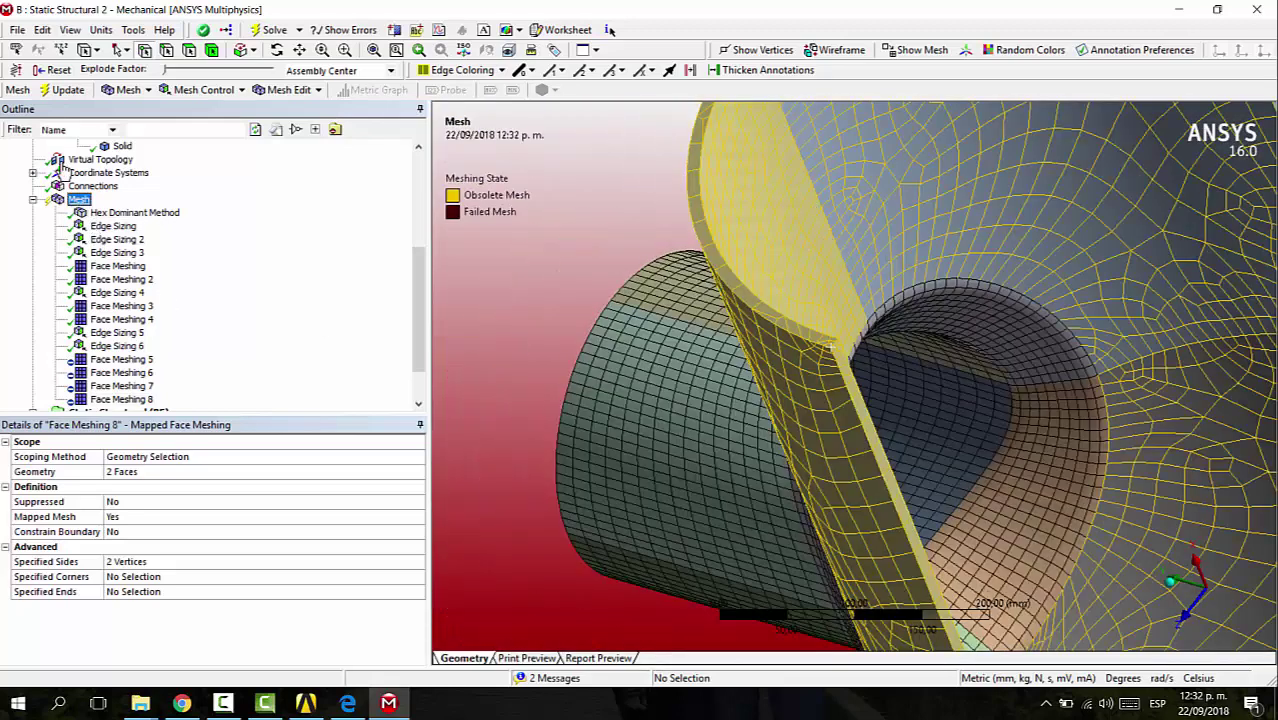
{"action": "right_click", "coordinate": [80, 200]}
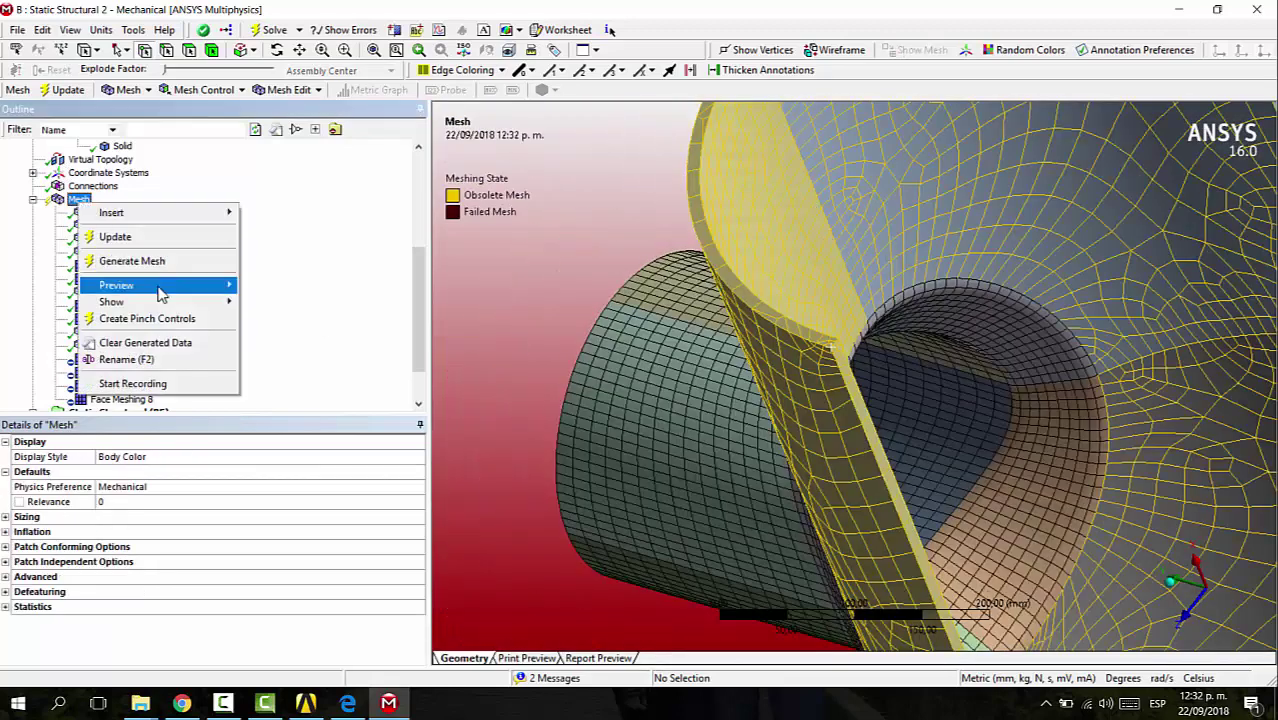
{"action": "left_click", "coordinate": [166, 342]}
{"action": "left_click", "coordinate": [700, 408]}
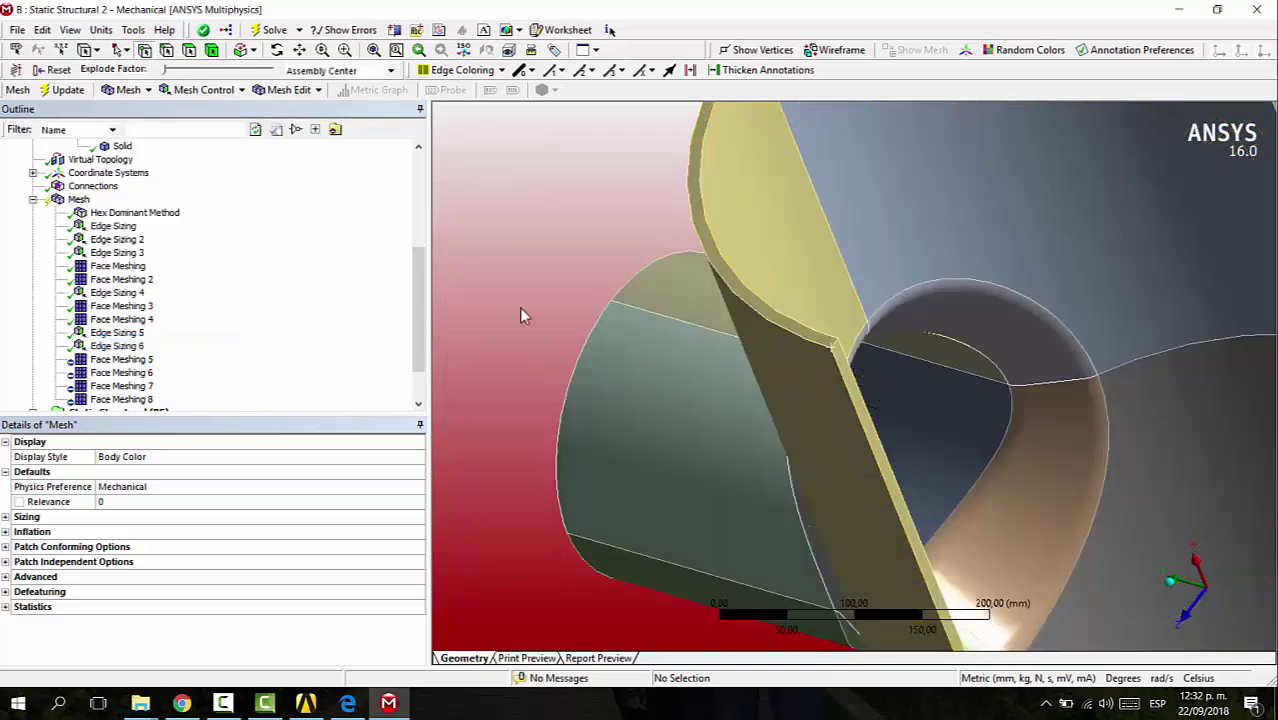
Generate the mesh with the updated face meshing controls.
{"action": "middle_click_drag", "start_coordinate": [519, 309], "coordinate": [629, 215]}
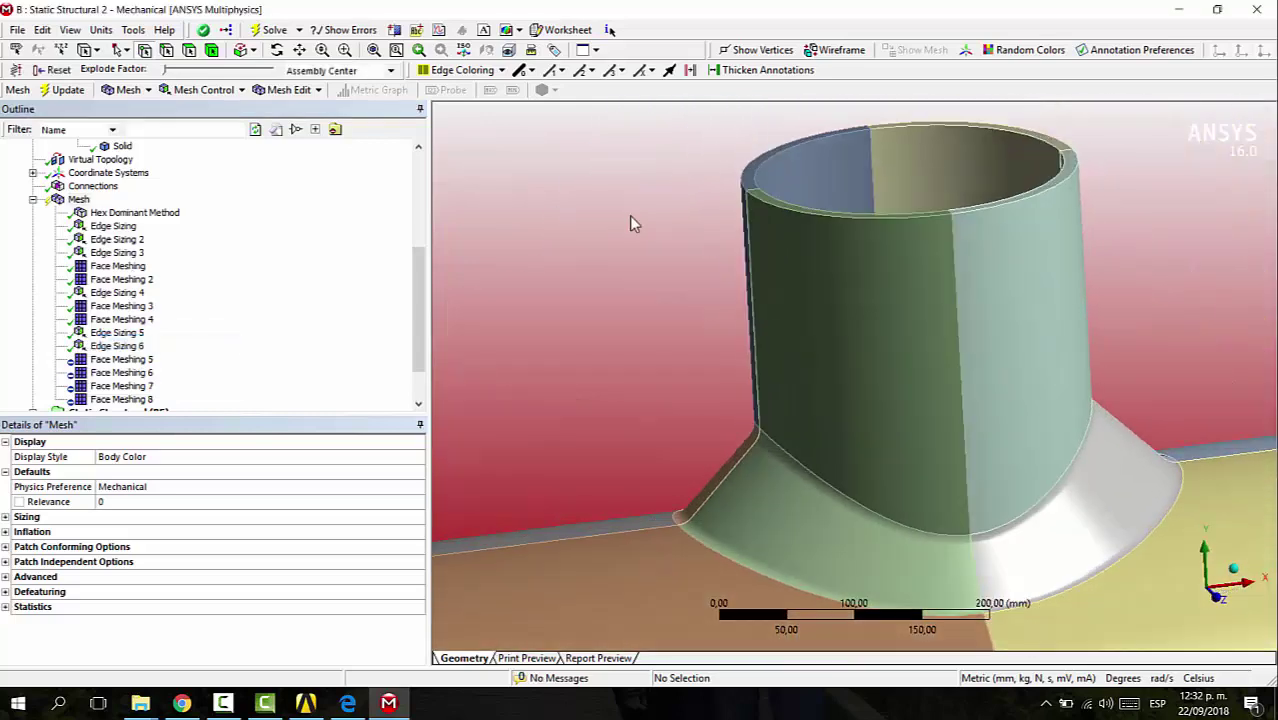
{"action": "right_click", "coordinate": [72, 200]}
{"action": "left_click", "coordinate": [263, 260]}
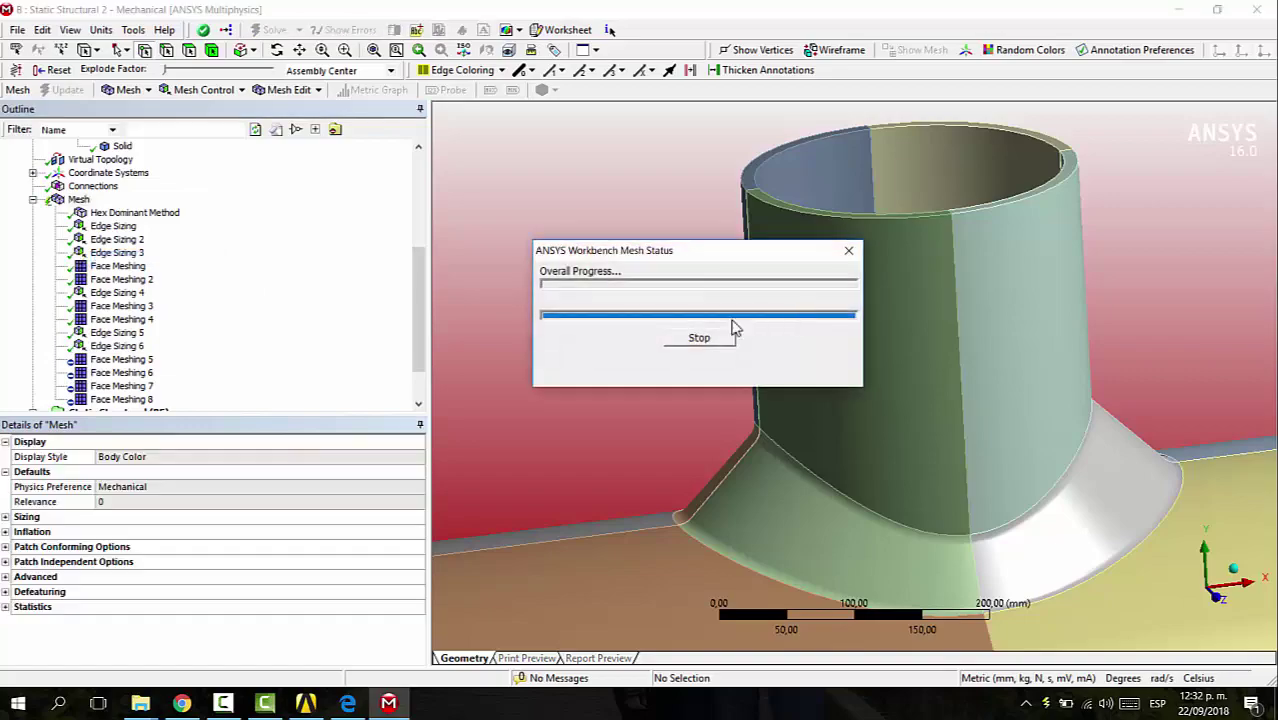
Insert a mapped face meshing control and select the two wall-thickness faces at one open end of the main pipe.
{"action": "middle_click_drag", "start_coordinate": [733, 268], "coordinate": [822, 378]}
{"action": "scroll", "coordinate": [935, 485], "scroll_direction": "up", "scroll_amount": 5}
{"action": "middle_click_drag", "start_coordinate": [995, 375], "coordinate": [488, 318]}
{"action": "scroll", "coordinate": [914, 405], "scroll_direction": "down", "scroll_amount": 4}
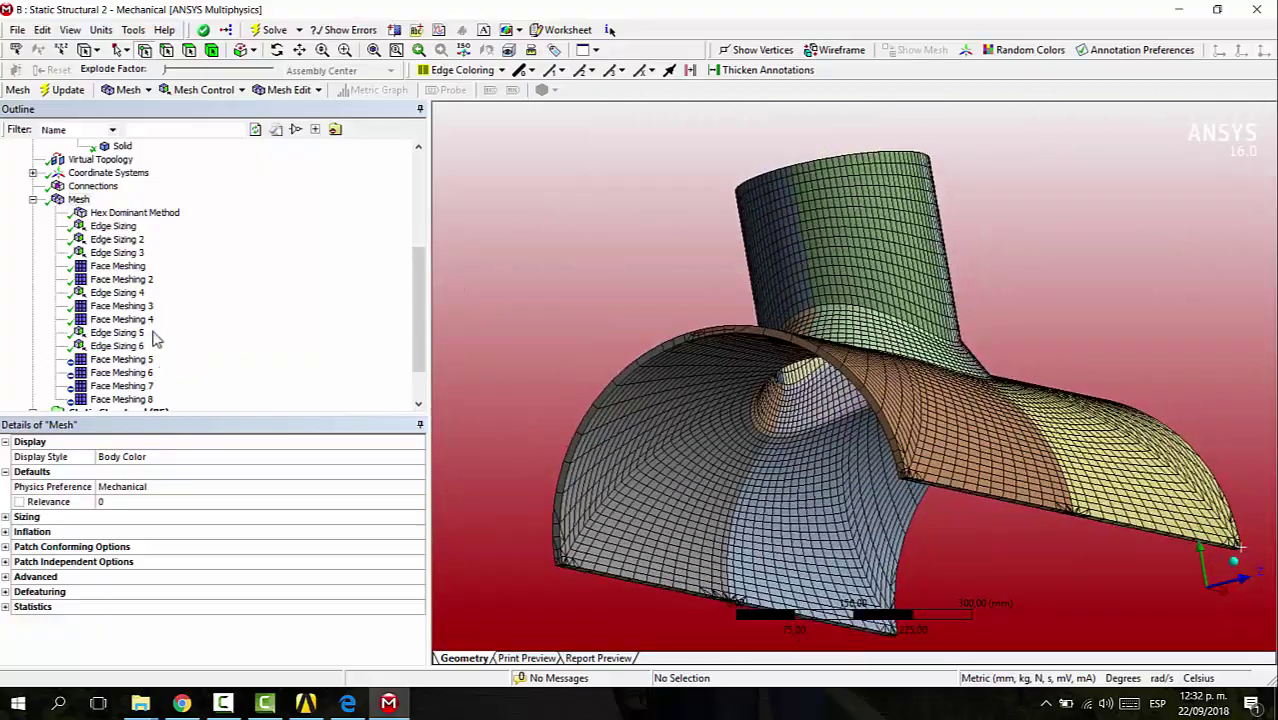
{"action": "left_click", "coordinate": [181, 92]}
{"action": "left_click", "coordinate": [270, 205]}
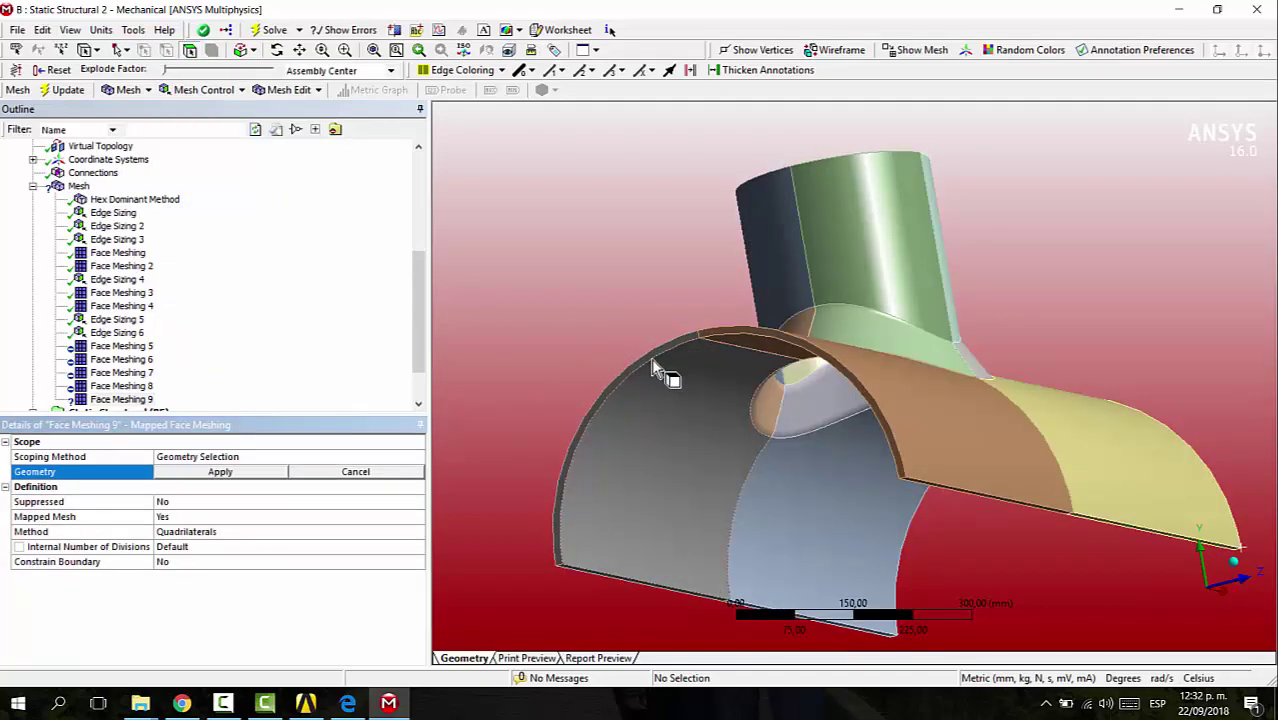
{"action": "left_click", "coordinate": [652, 368]}
{"action": "left_click", "coordinate": [757, 345], "text": "ctrl"}
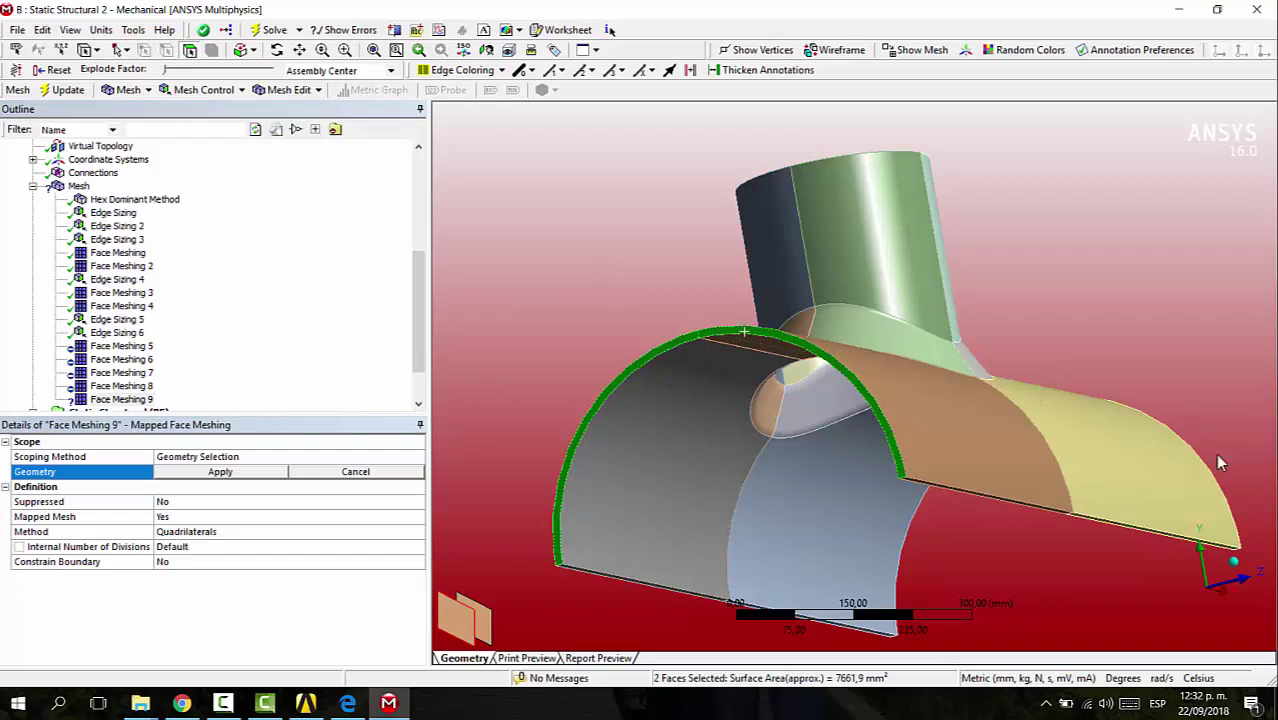
Add the two wall-thickness faces at the opposite pipe end and the four longitudinal cut faces, applying all 8 faces to Face Meshing 9.
{"action": "middle_click_drag", "start_coordinate": [1217, 456], "coordinate": [876, 298]}
{"action": "left_click", "coordinate": [672, 204], "text": "ctrl"}
{"action": "left_click", "coordinate": [1050, 372], "text": "ctrl"}
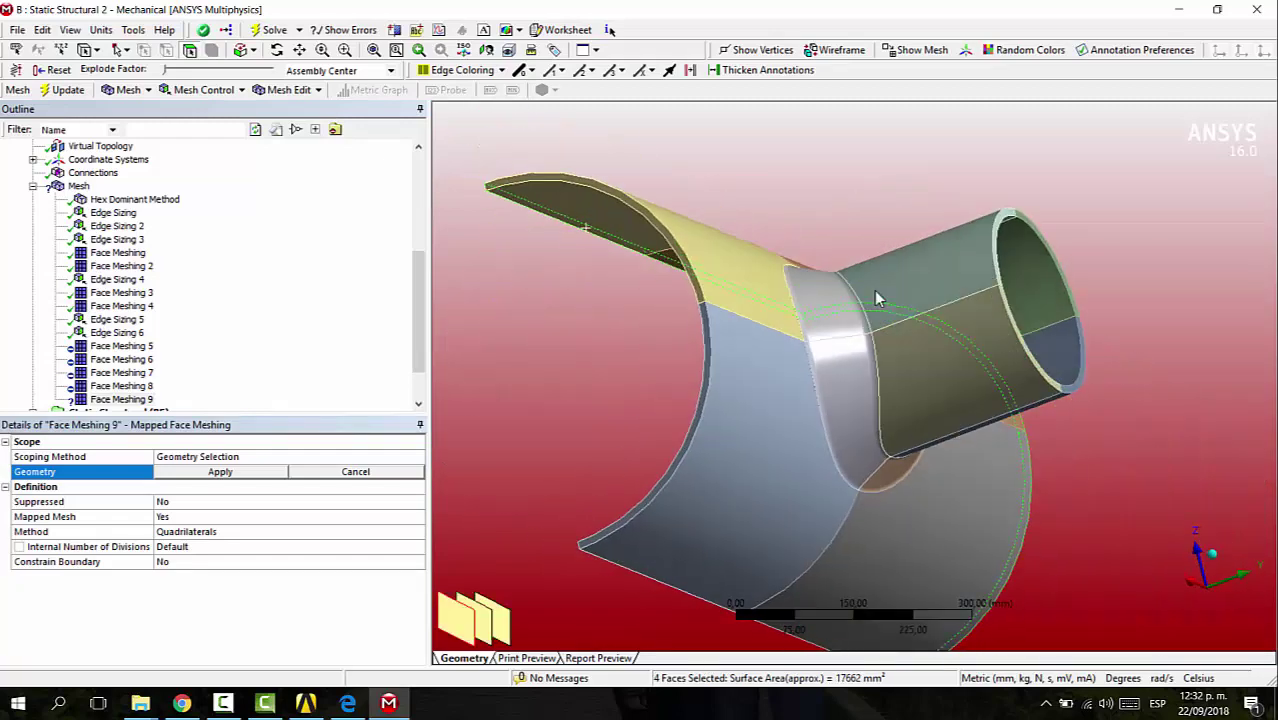
{"action": "left_click", "coordinate": [600, 201], "text": "ctrl"}
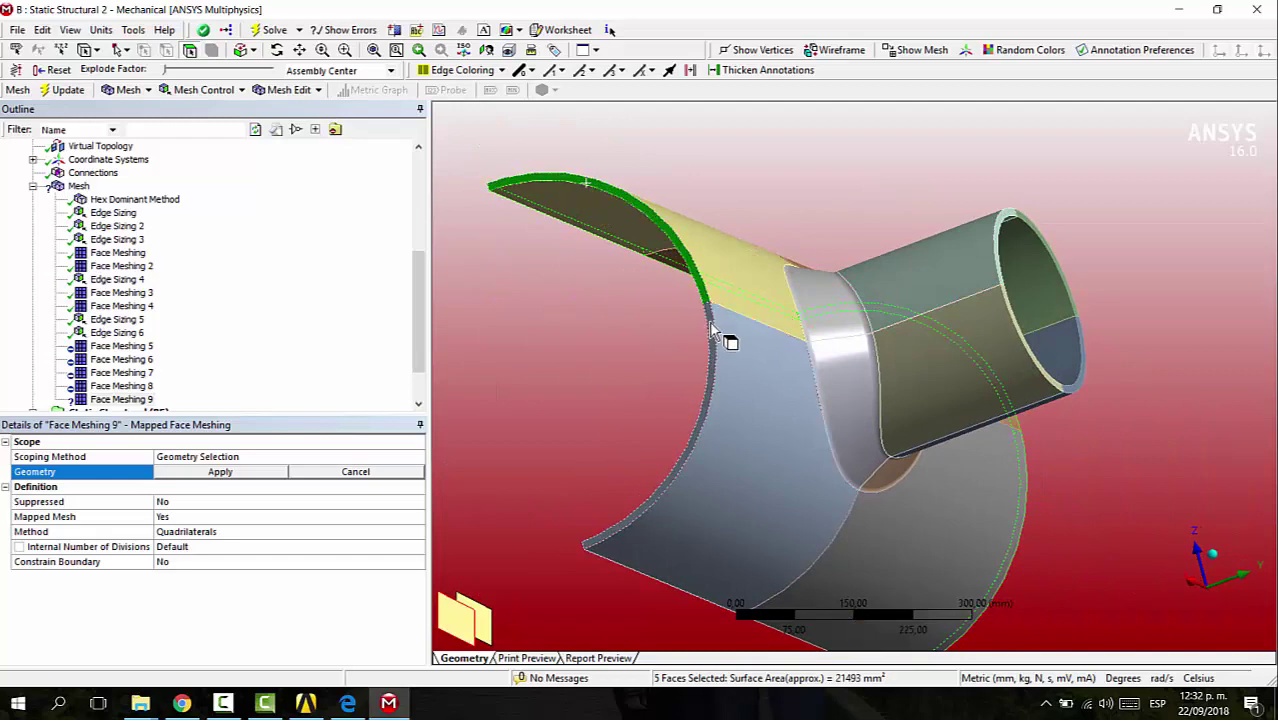
{"action": "middle_click_drag", "start_coordinate": [712, 333], "coordinate": [713, 237]}
{"action": "left_click", "coordinate": [982, 283], "text": "ctrl"}
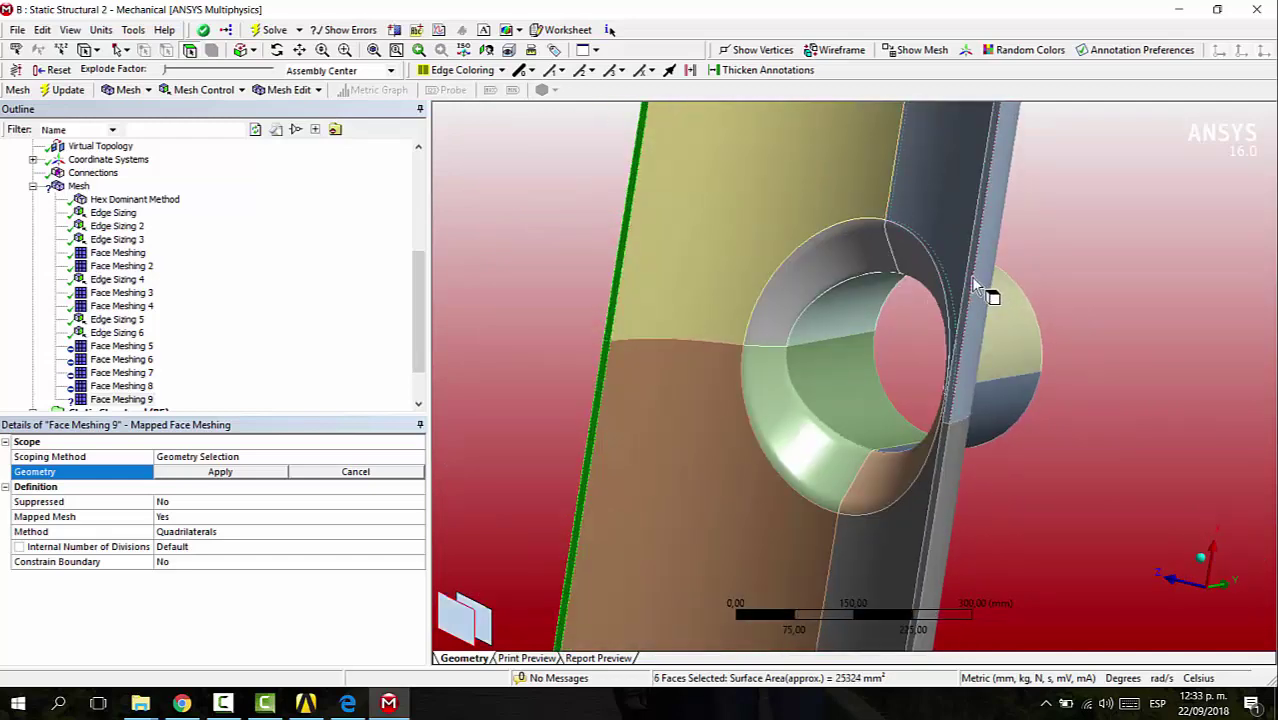
{"action": "left_click", "coordinate": [974, 284], "text": "ctrl"}
{"action": "middle_click_drag", "start_coordinate": [1015, 381], "coordinate": [1104, 322]}
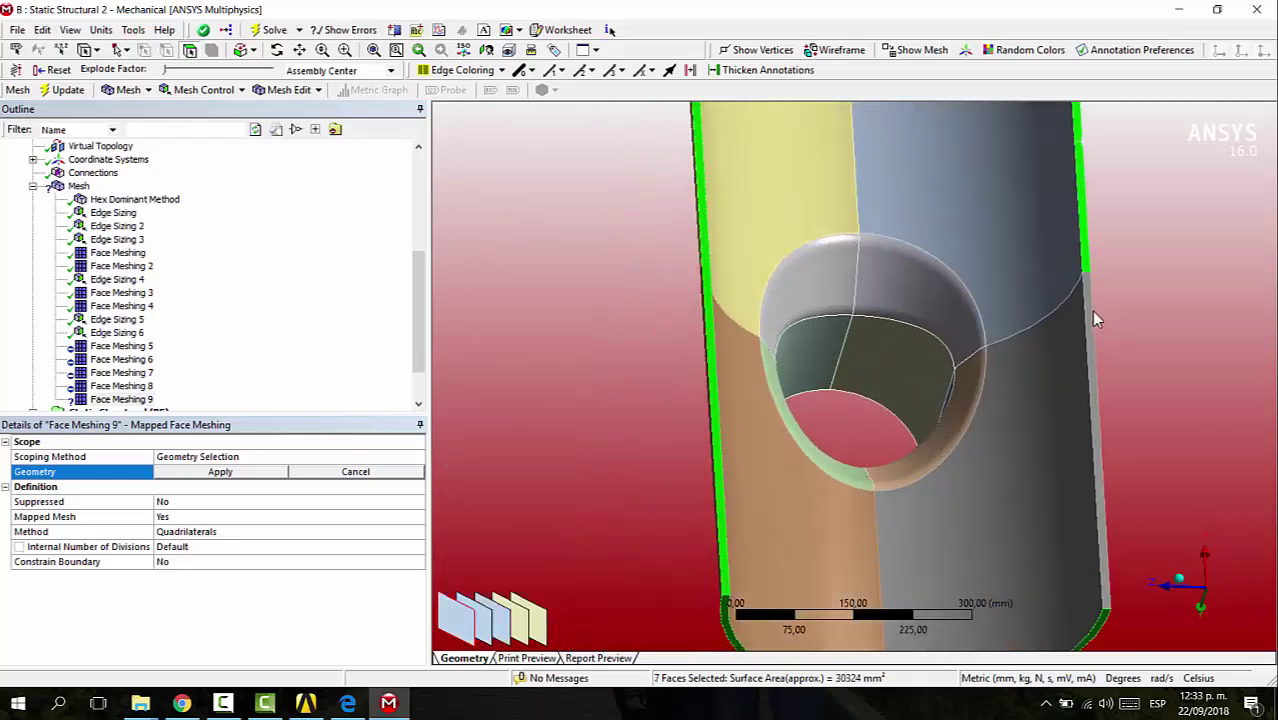
{"action": "left_click", "coordinate": [1090, 309], "text": "ctrl"}
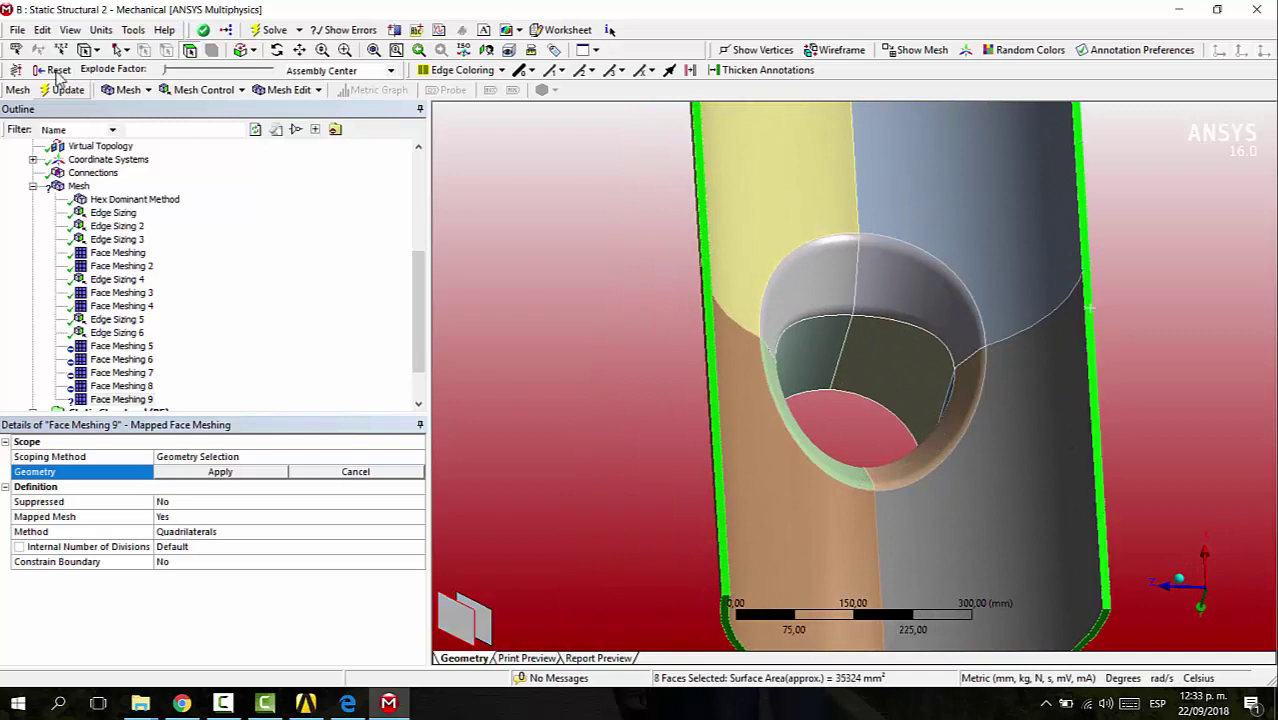
{"action": "left_click", "coordinate": [220, 472]}
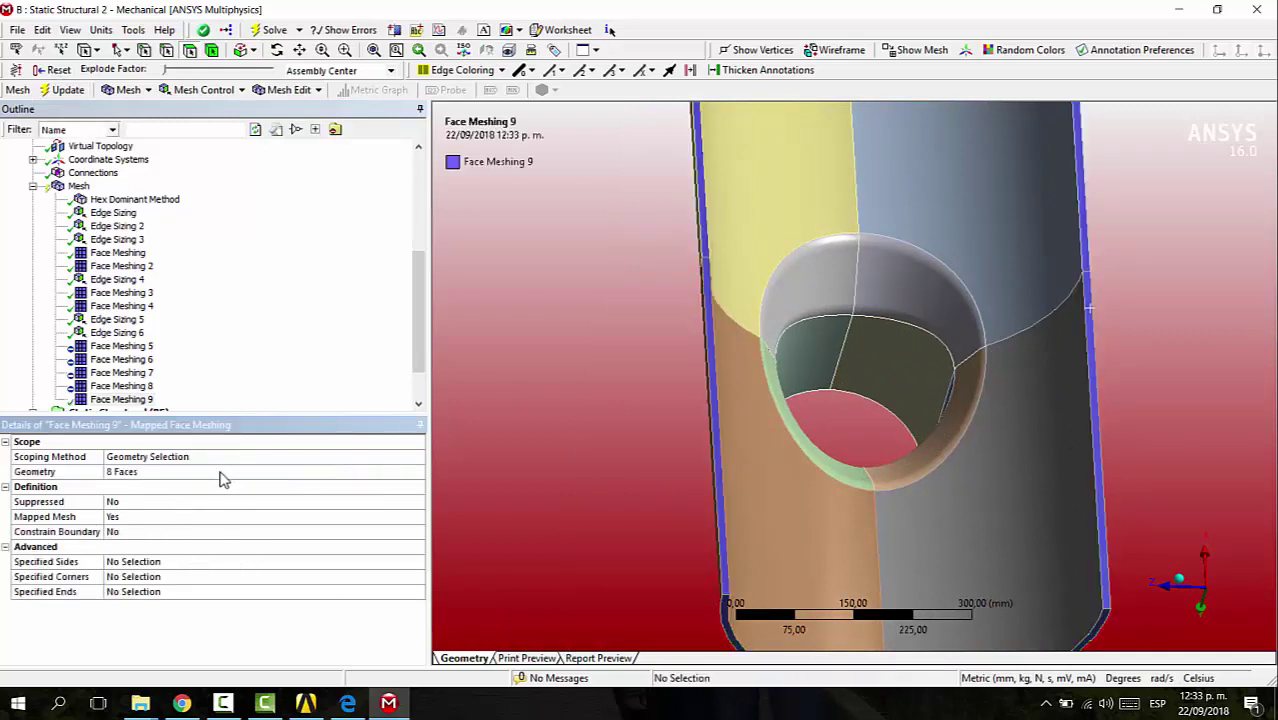
Update the mesh with Face Meshing 9 included and display it on the model.
{"action": "scroll", "coordinate": [662, 386], "scroll_direction": "down", "scroll_amount": 3}
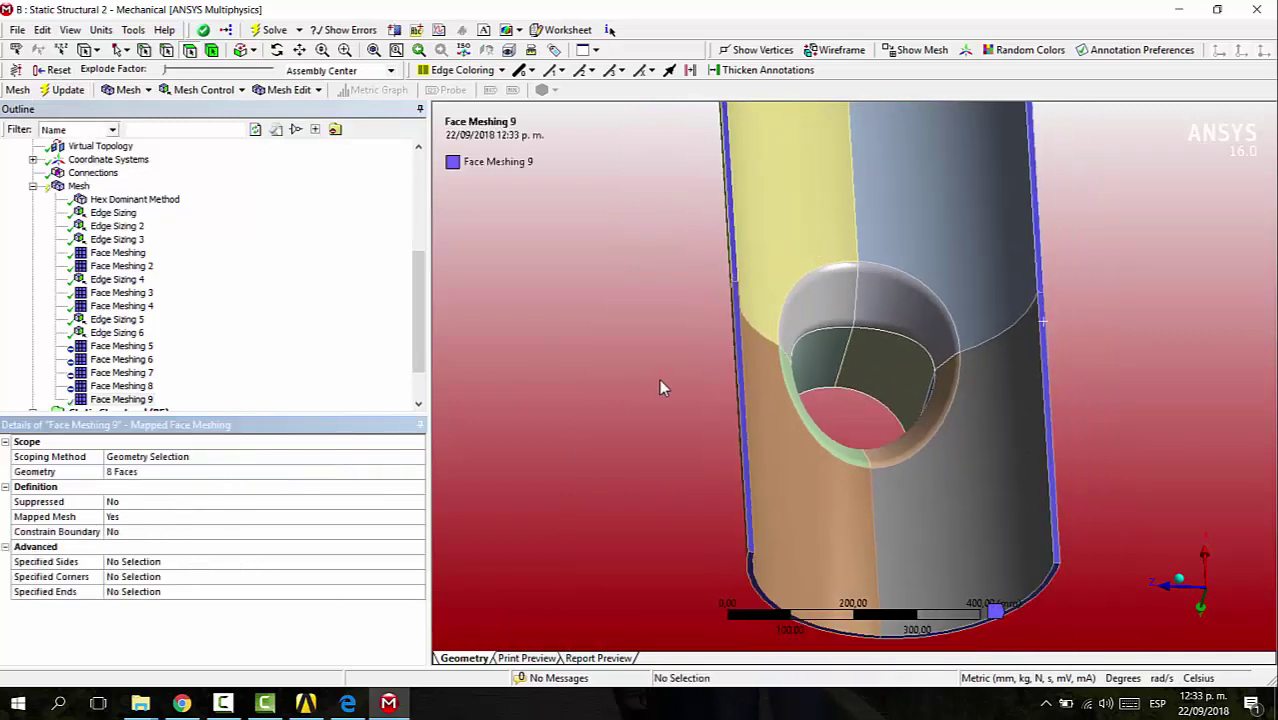
{"action": "left_click", "coordinate": [67, 90]}
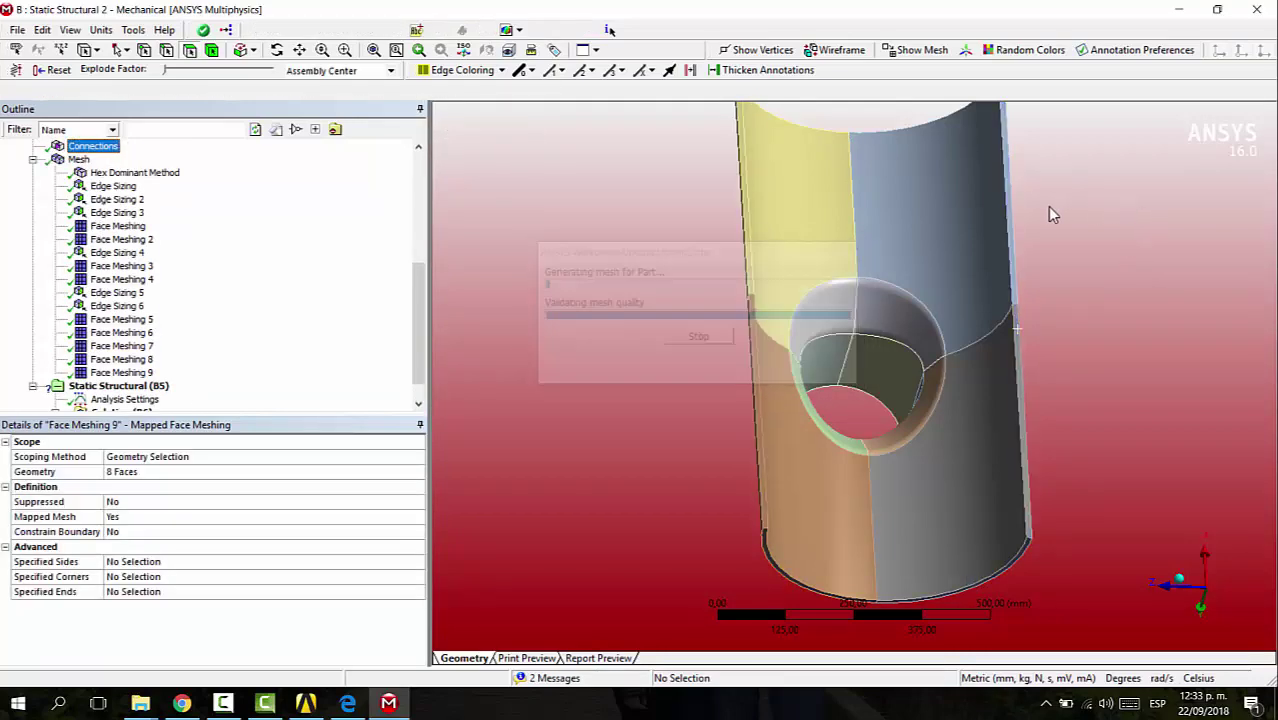
{"action": "middle_click_drag", "start_coordinate": [1047, 206], "coordinate": [878, 316]}
{"action": "left_click", "coordinate": [1270, 452]}
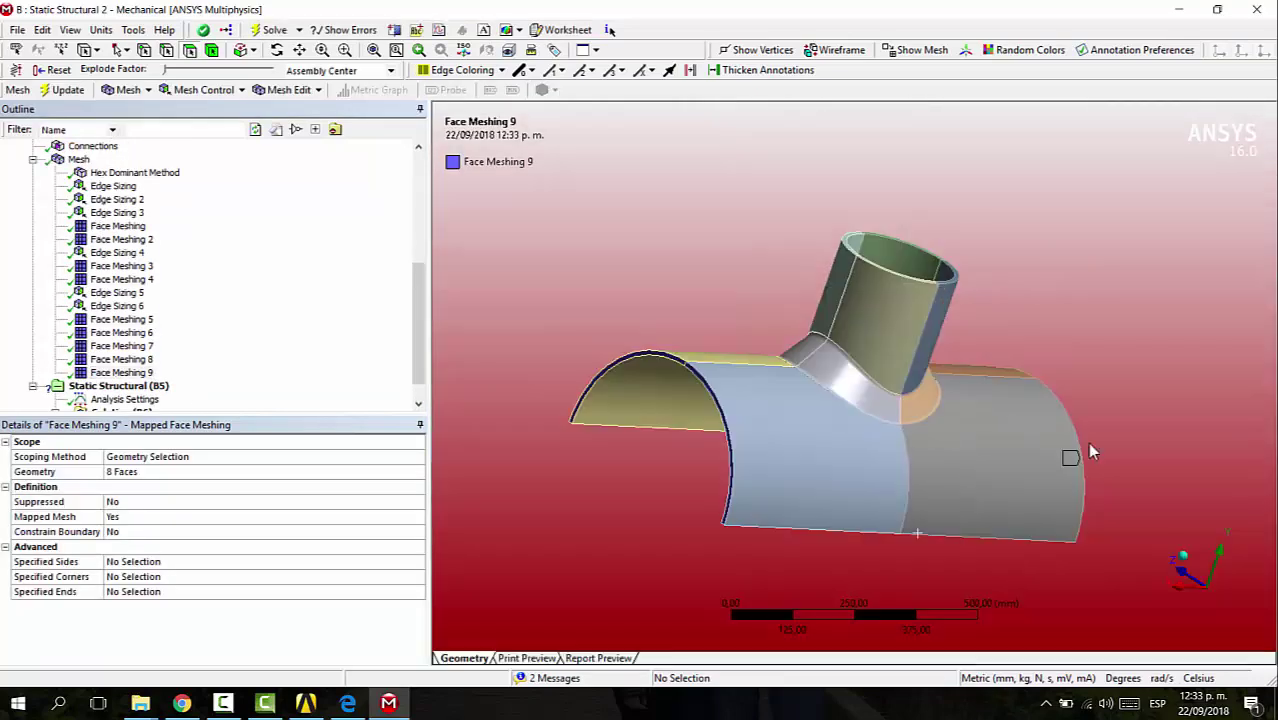
{"action": "left_click", "coordinate": [79, 160]}
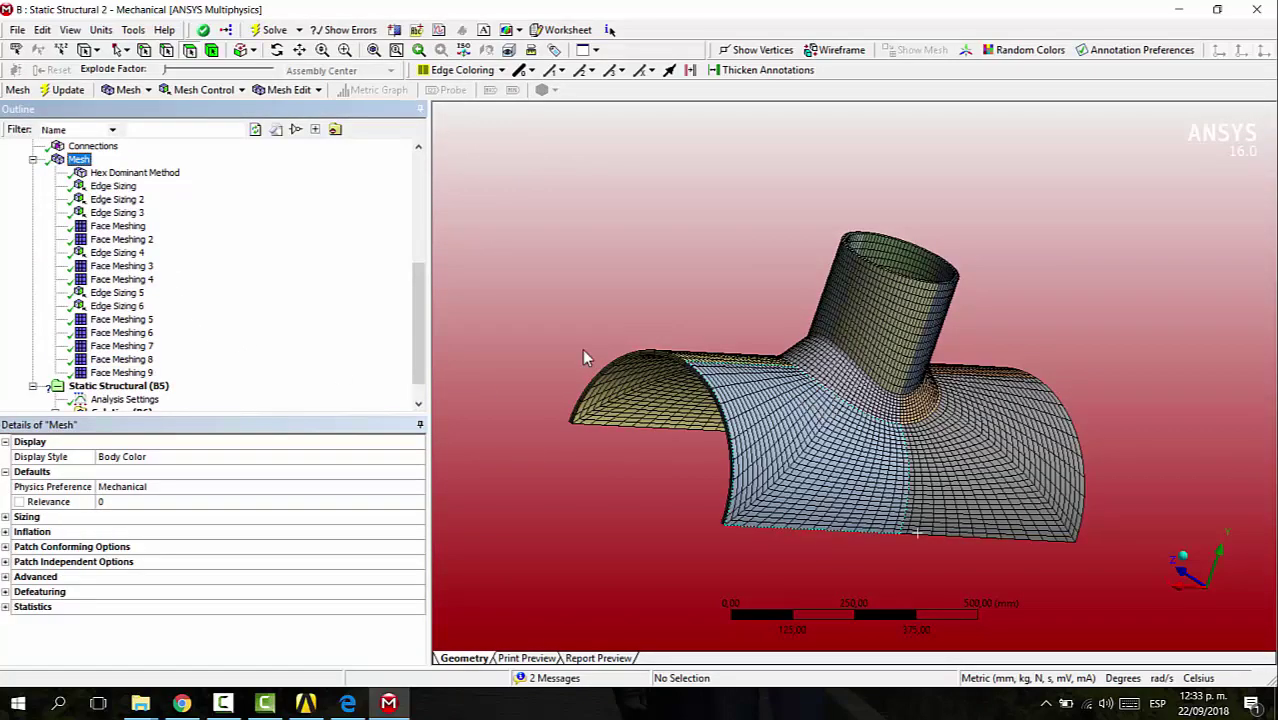
Examine the regenerated mesh on the main pipe and branch, and check the faces scoped by the last face meshing controls.
{"action": "scroll", "coordinate": [864, 391], "scroll_direction": "up", "scroll_amount": 6}
{"action": "middle_click_drag", "start_coordinate": [870, 383], "coordinate": [1048, 388]}
{"action": "scroll", "coordinate": [1162, 387], "scroll_direction": "down", "scroll_amount": 2}
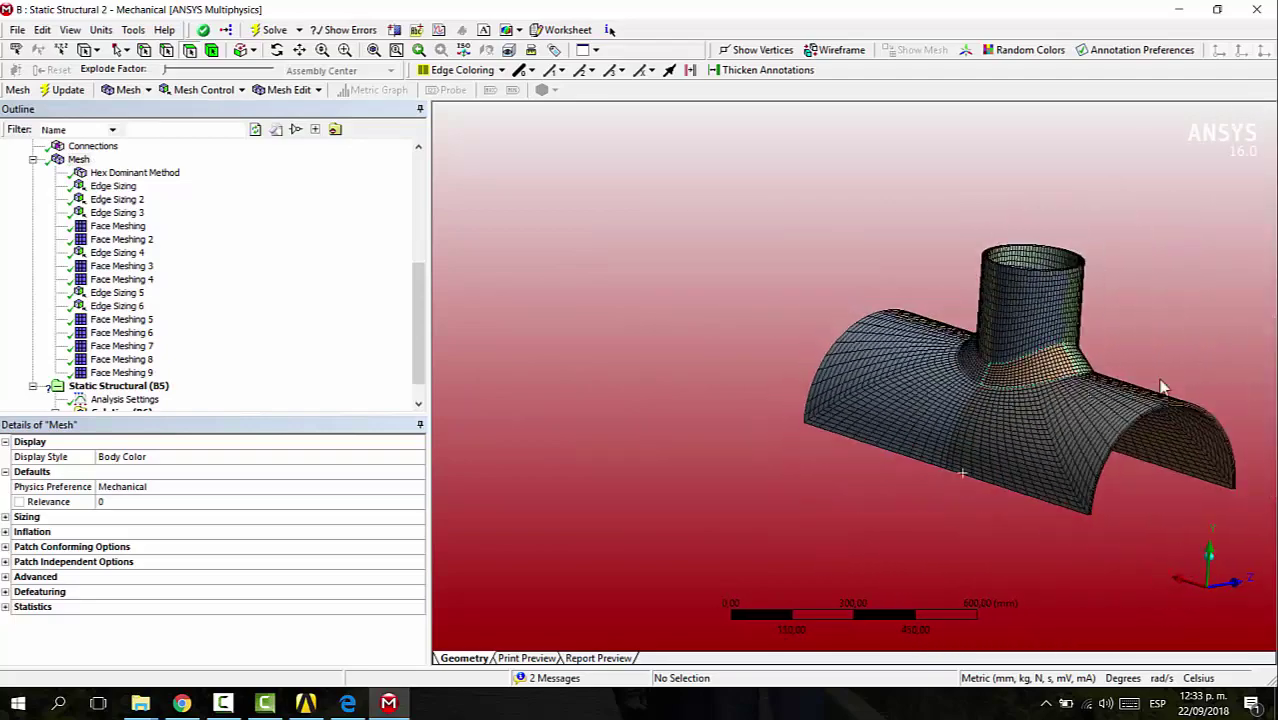
{"action": "middle_click_drag", "start_coordinate": [1122, 357], "coordinate": [767, 350], "text": "ctrl"}
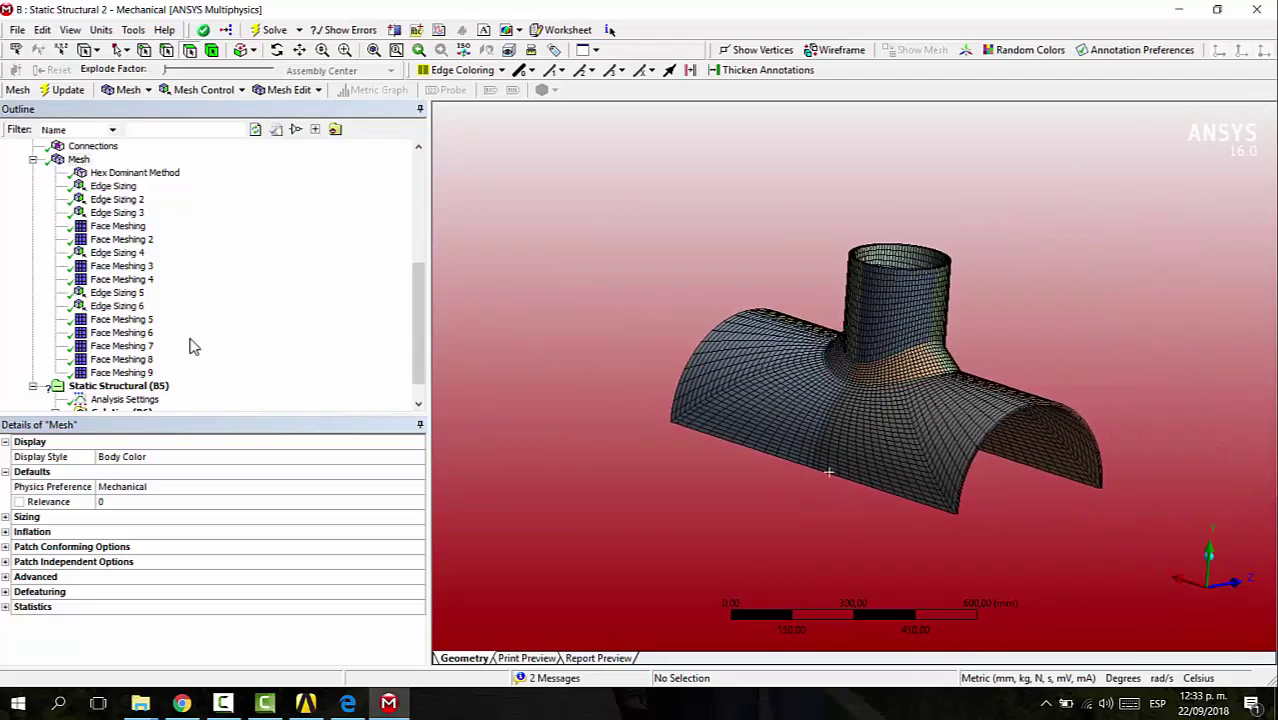
{"action": "left_click", "coordinate": [122, 371]}
{"action": "key", "text": "Up"}
{"action": "key", "text": "Up"}
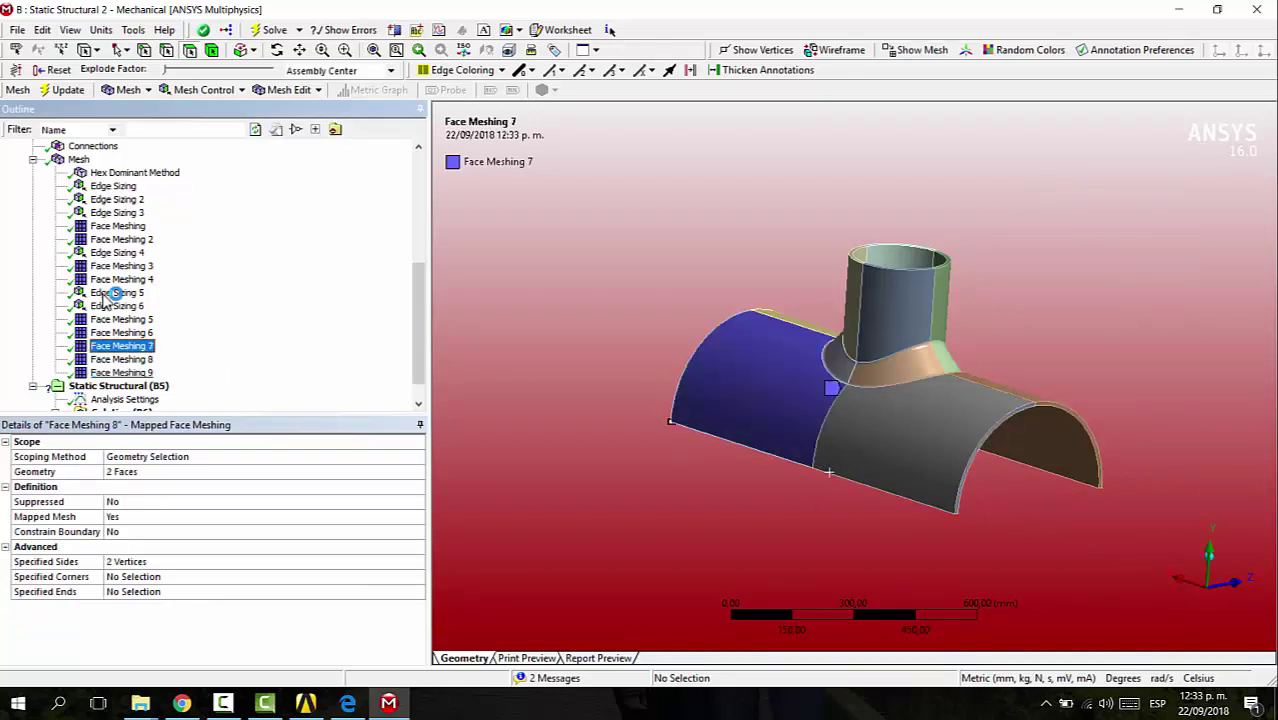
{"action": "key", "text": "Left"}
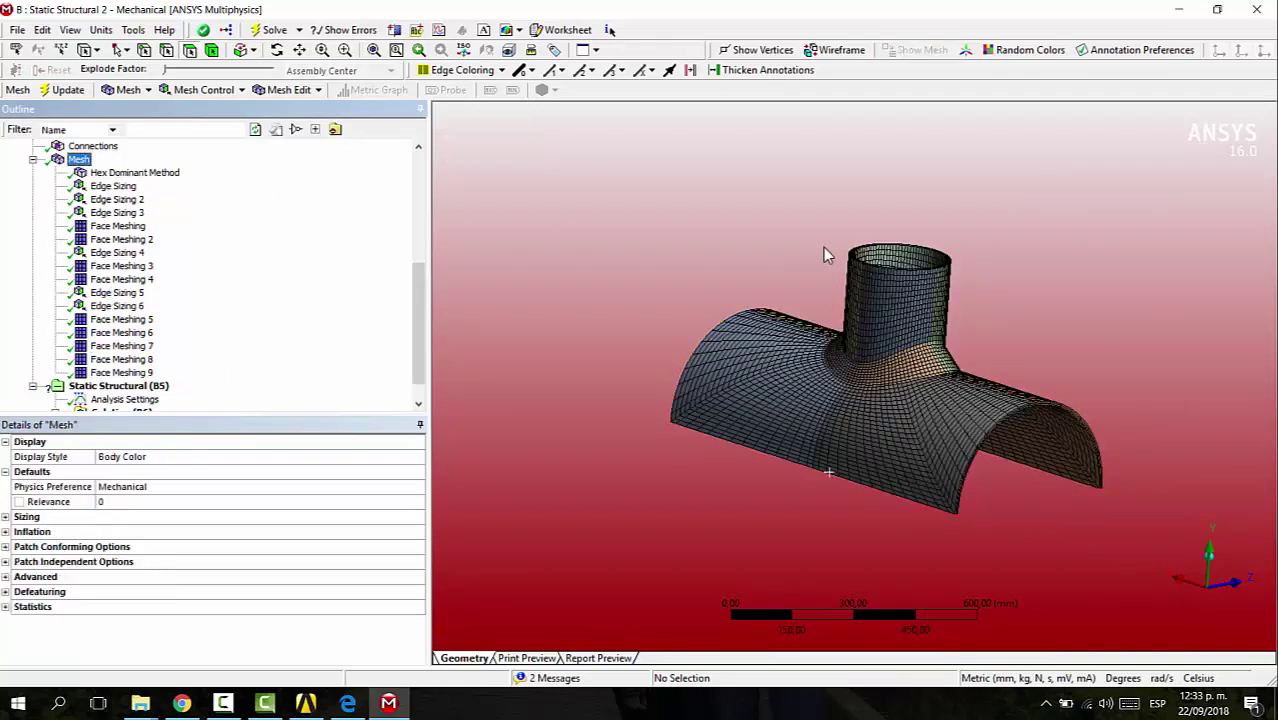
{"action": "left_click", "coordinate": [823, 248]}
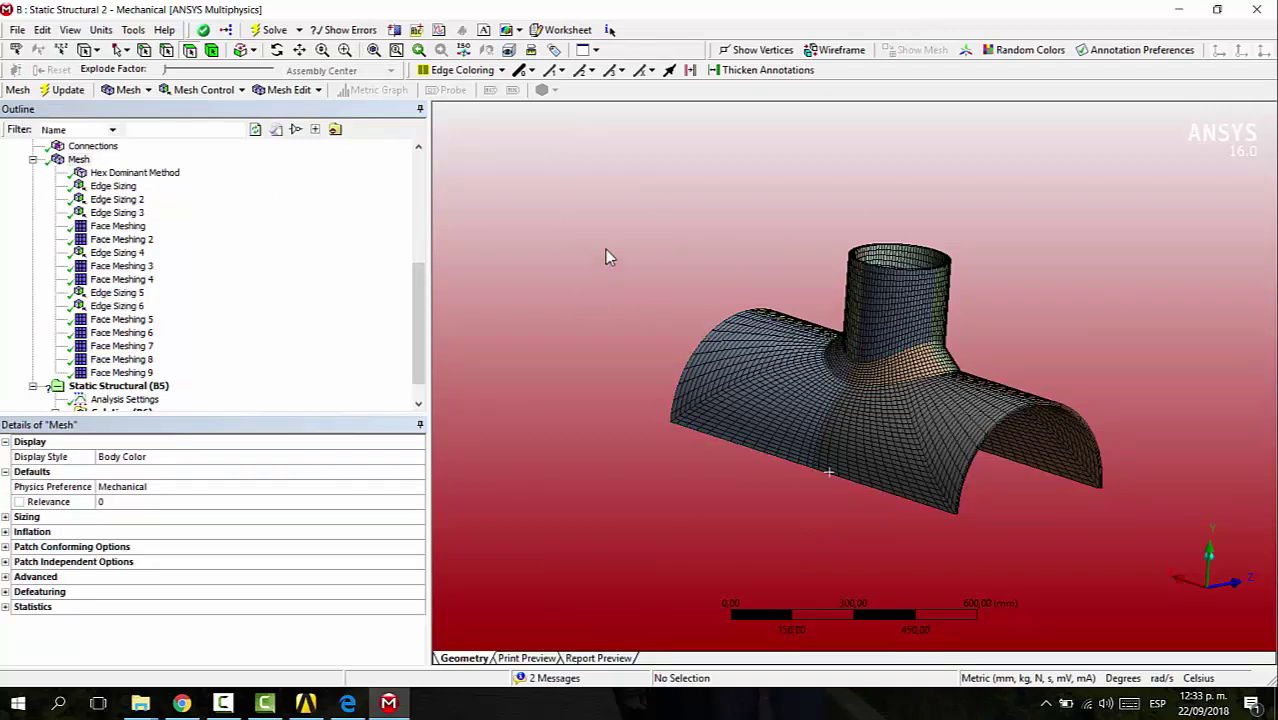
Close Mechanical for Static Structural 2 and switch back to the Workbench project schematic.
{"action": "scroll", "coordinate": [170, 323], "scroll_direction": "down", "scroll_amount": 1}
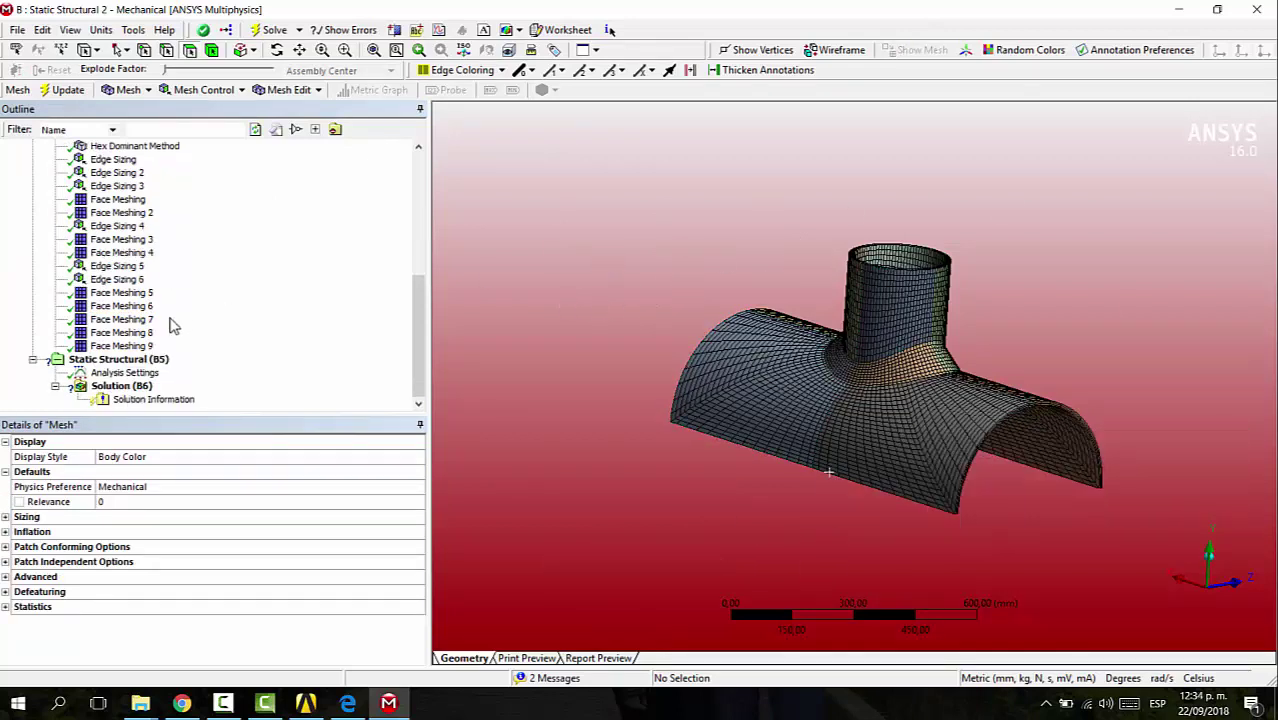
{"action": "left_click", "coordinate": [143, 385]}
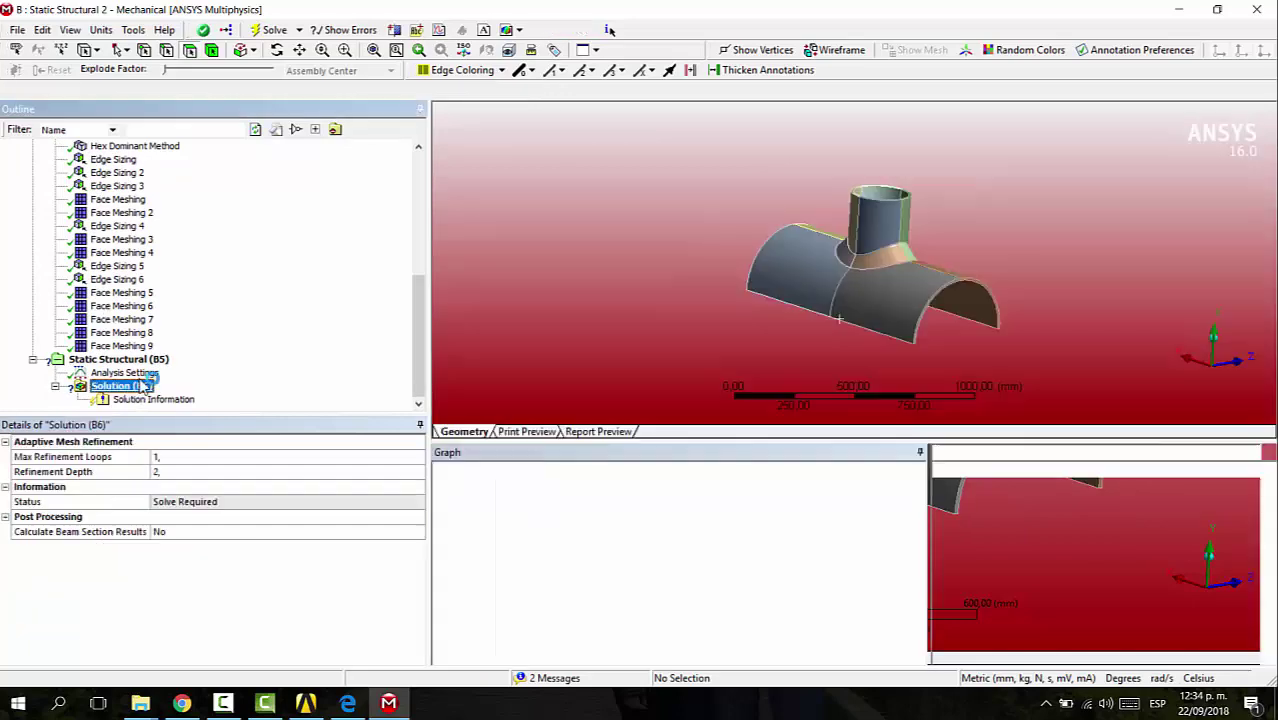
{"action": "left_click", "coordinate": [1272, 8]}
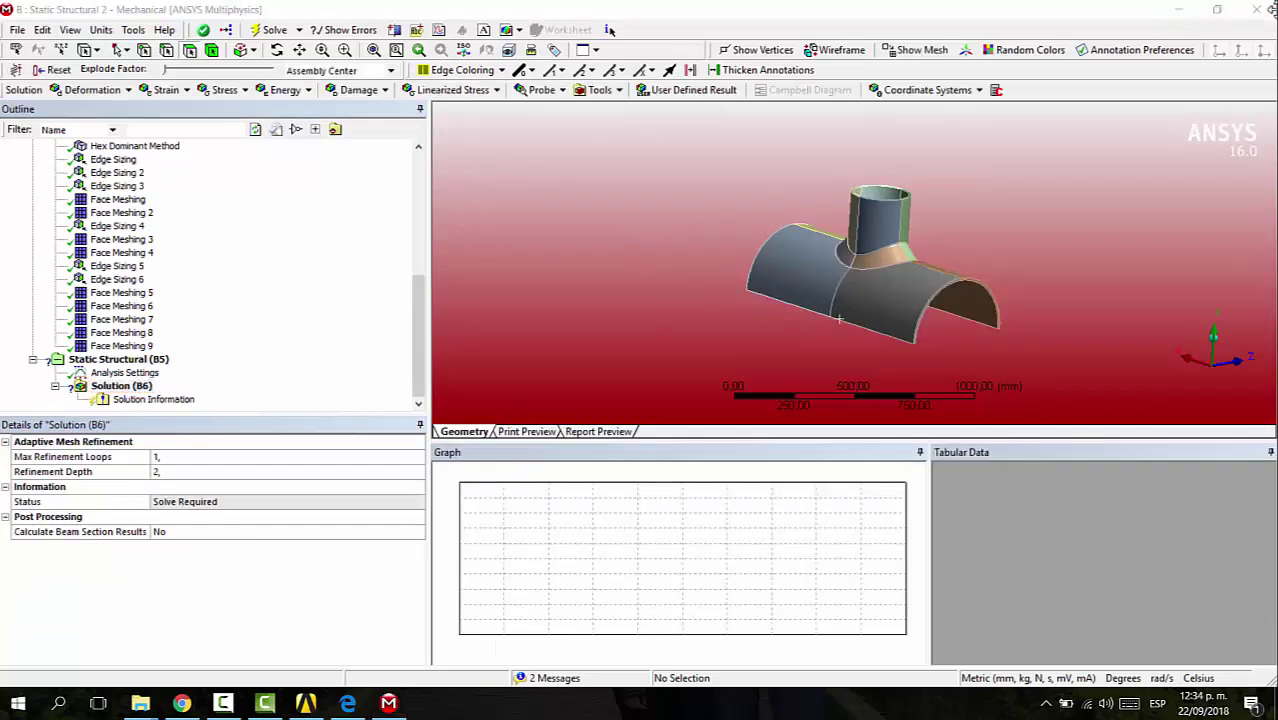
{"action": "left_click", "coordinate": [1254, 11]}
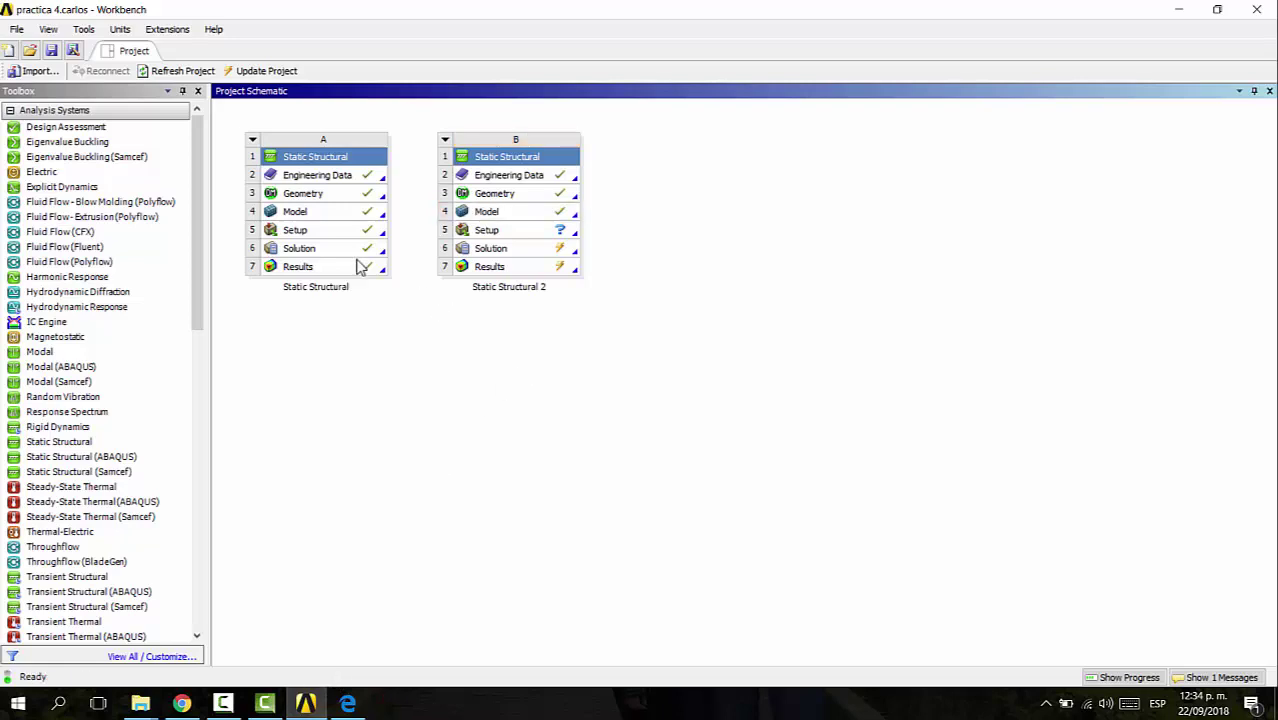
Link system A's Solution to system B's Setup, and open that Setup with the upstream data read in.
{"action": "left_click_drag", "start_coordinate": [303, 250], "coordinate": [475, 232]}
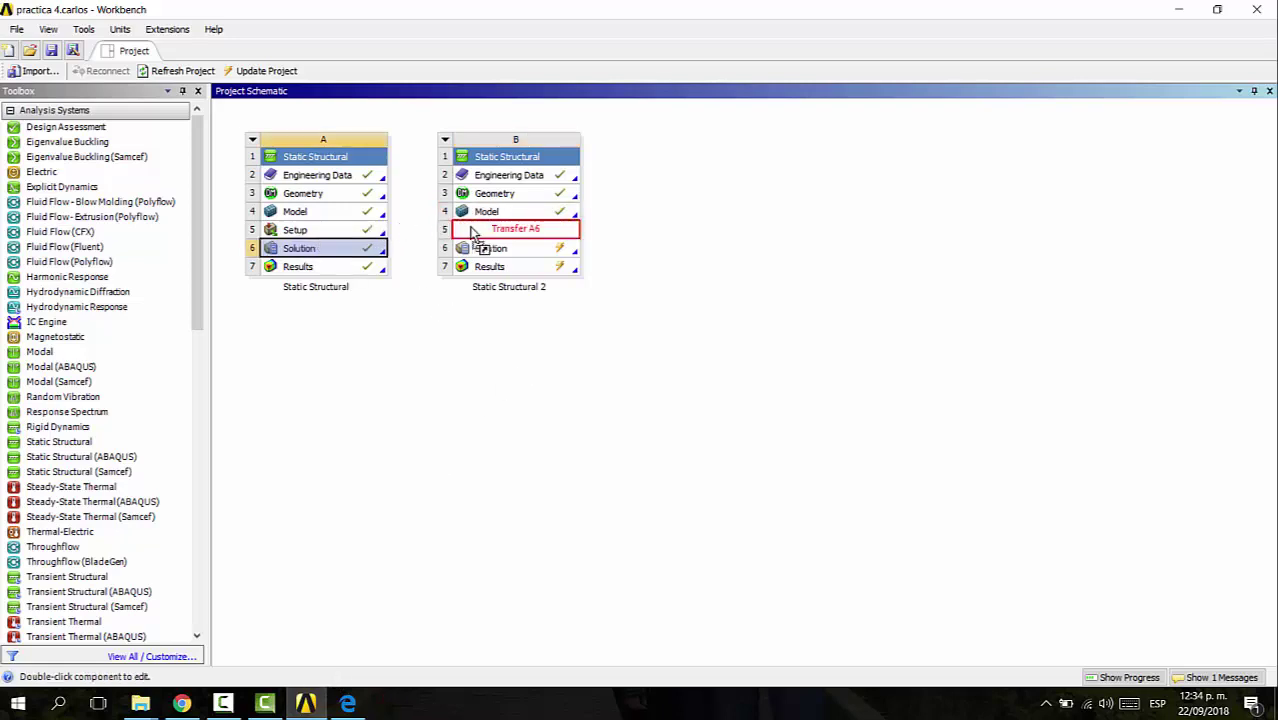
{"action": "left_click_drag", "start_coordinate": [380, 190], "coordinate": [510, 229]}
{"action": "left_click", "coordinate": [644, 252]}
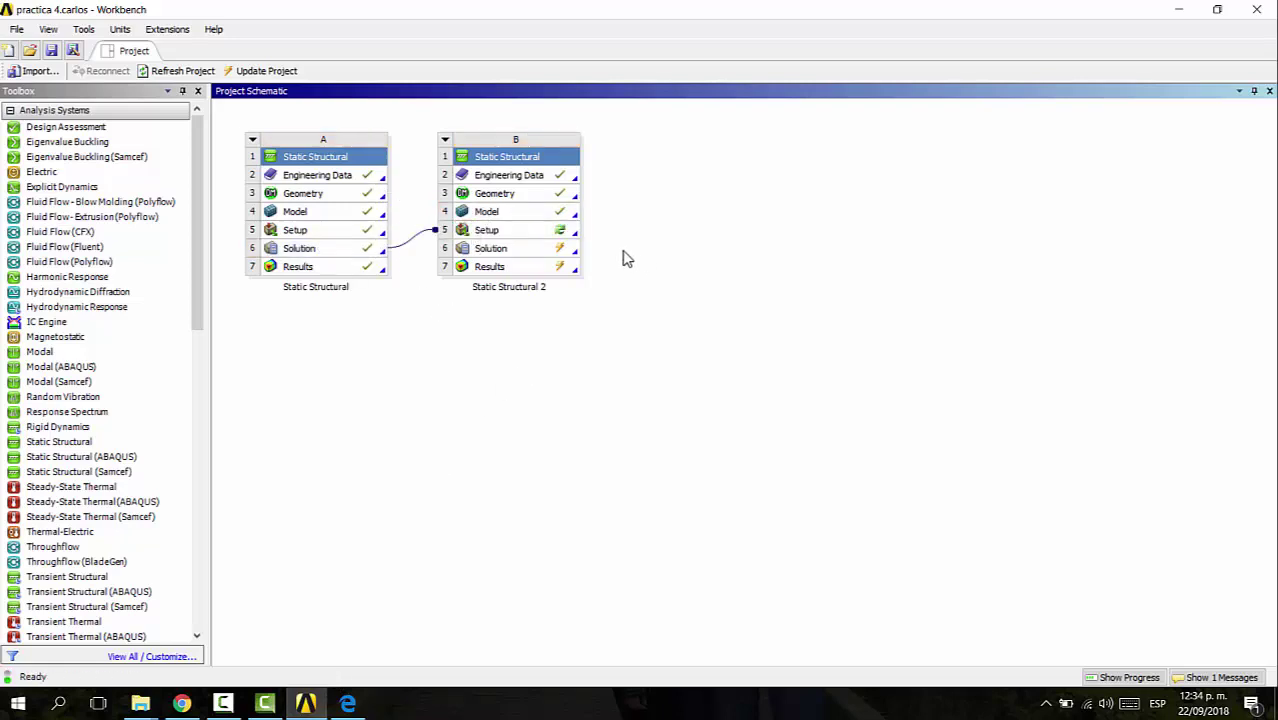
{"action": "double_click", "coordinate": [490, 231]}
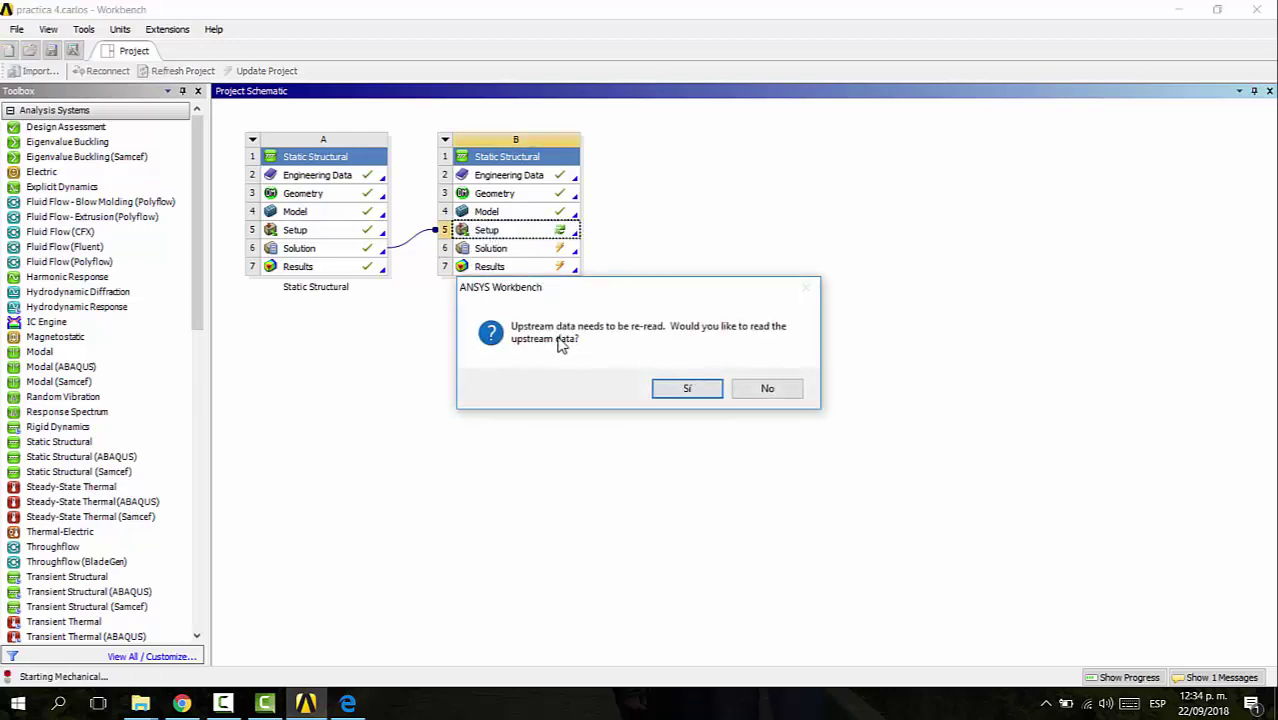
{"action": "left_click", "coordinate": [677, 384]}
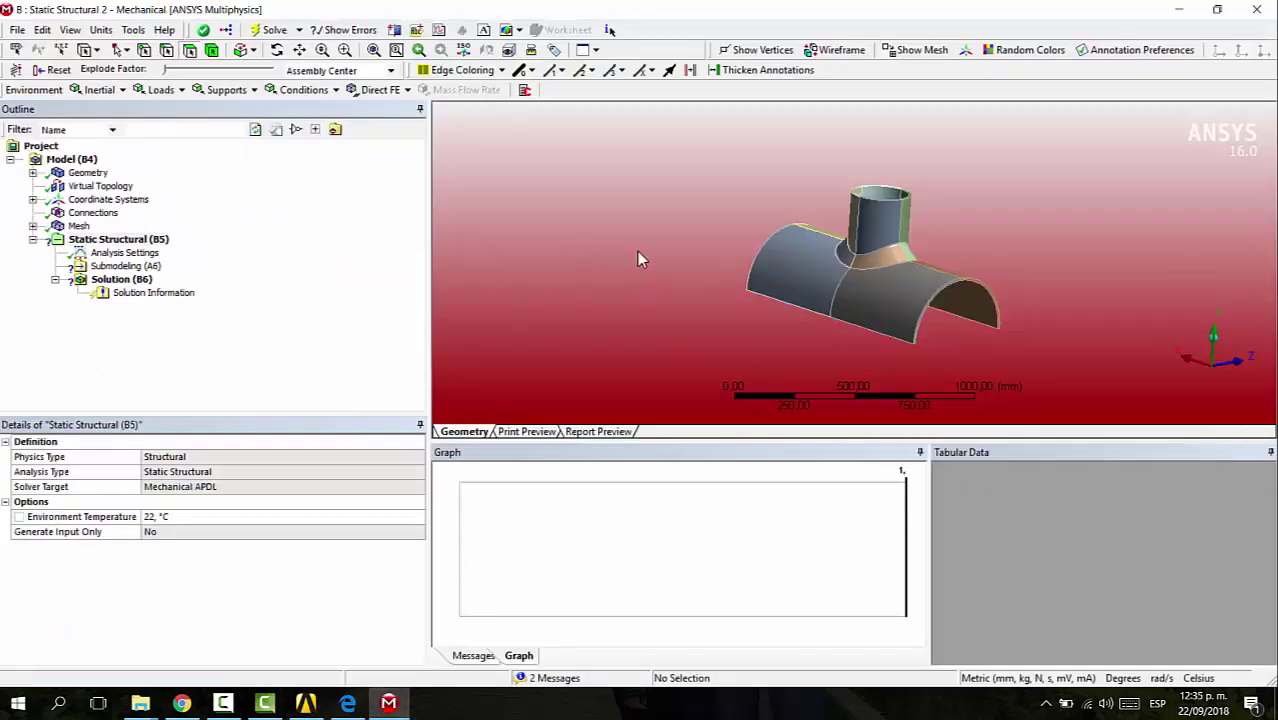
Review the submodel's outline objects, including Geometry, Virtual Topology, Mesh, Analysis Settings, Solution and Submodeling (A6).
{"action": "middle_click_drag", "start_coordinate": [688, 243], "coordinate": [565, 233], "text": "ctrl"}
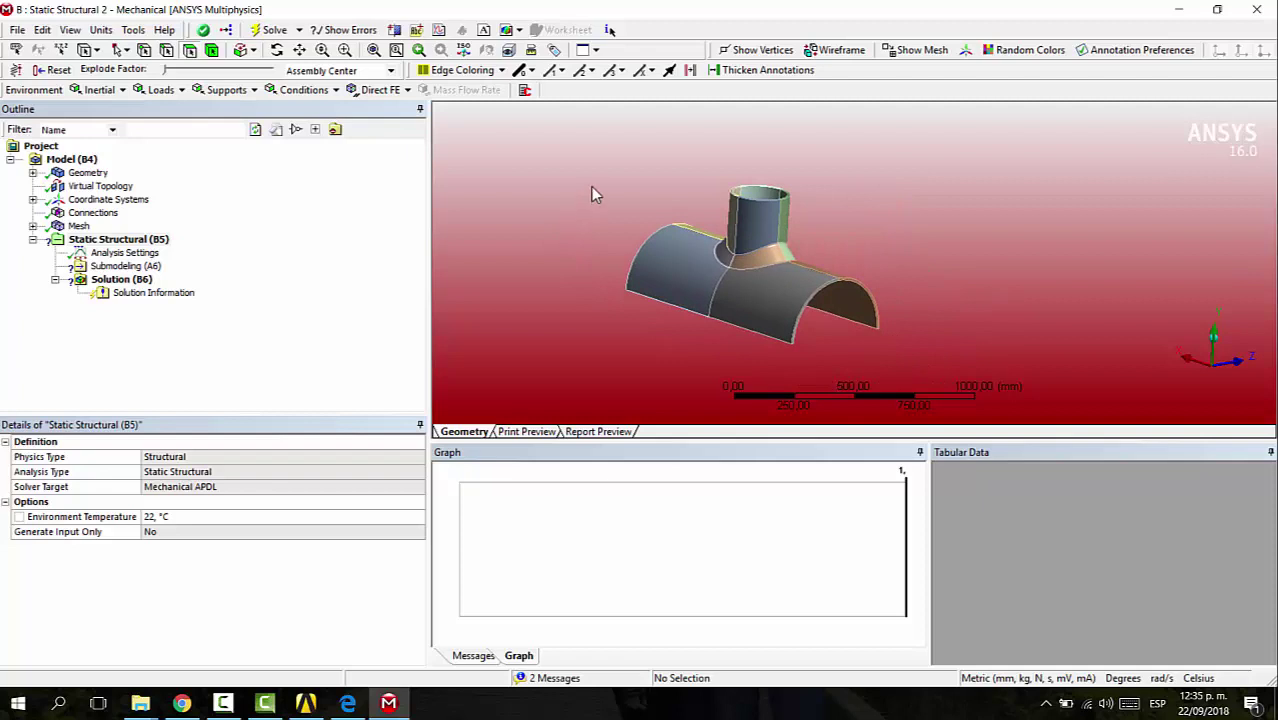
{"action": "left_click", "coordinate": [89, 174]}
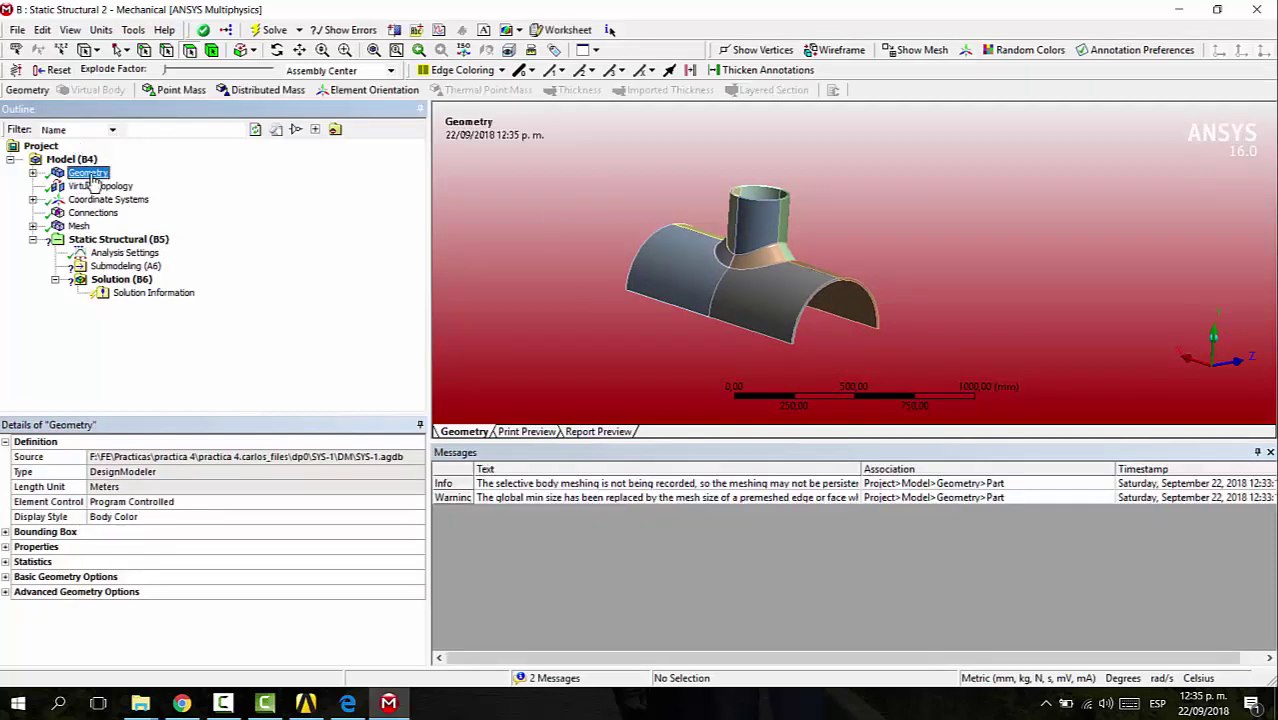
{"action": "left_click", "coordinate": [98, 187]}
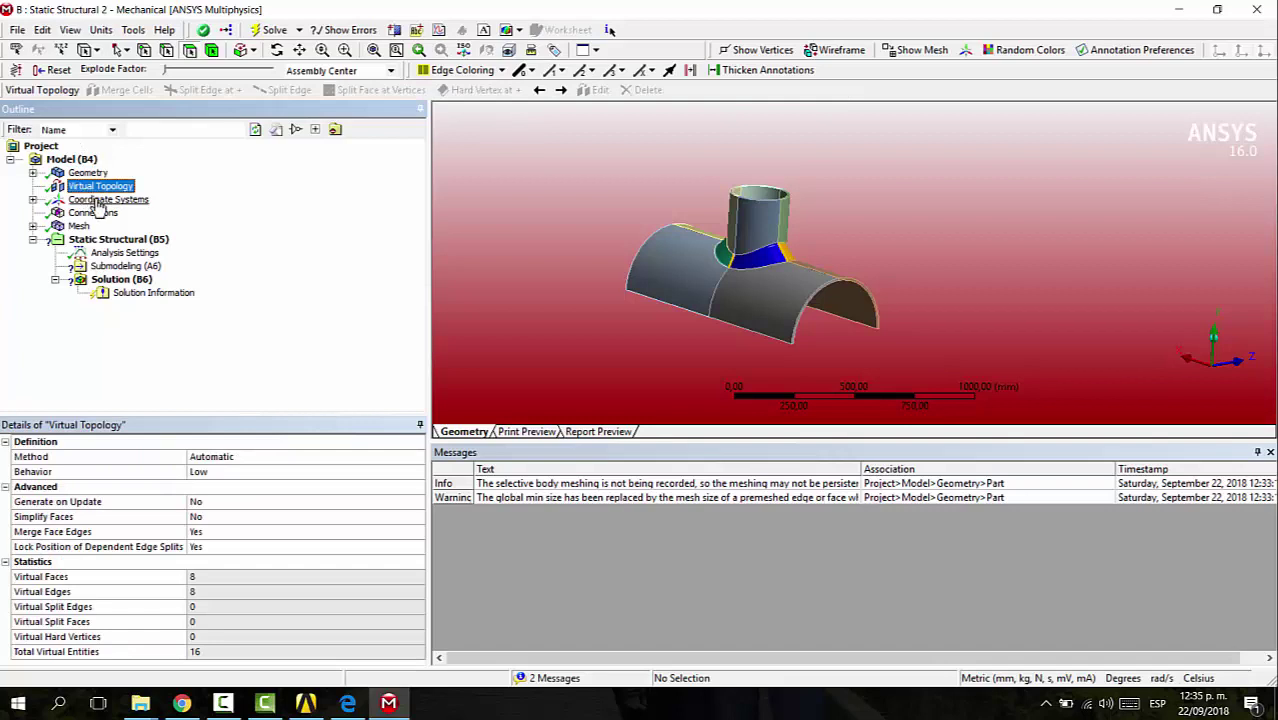
{"action": "key", "text": "Down"}
{"action": "key", "text": "Down"}
{"action": "key", "text": "Down"}
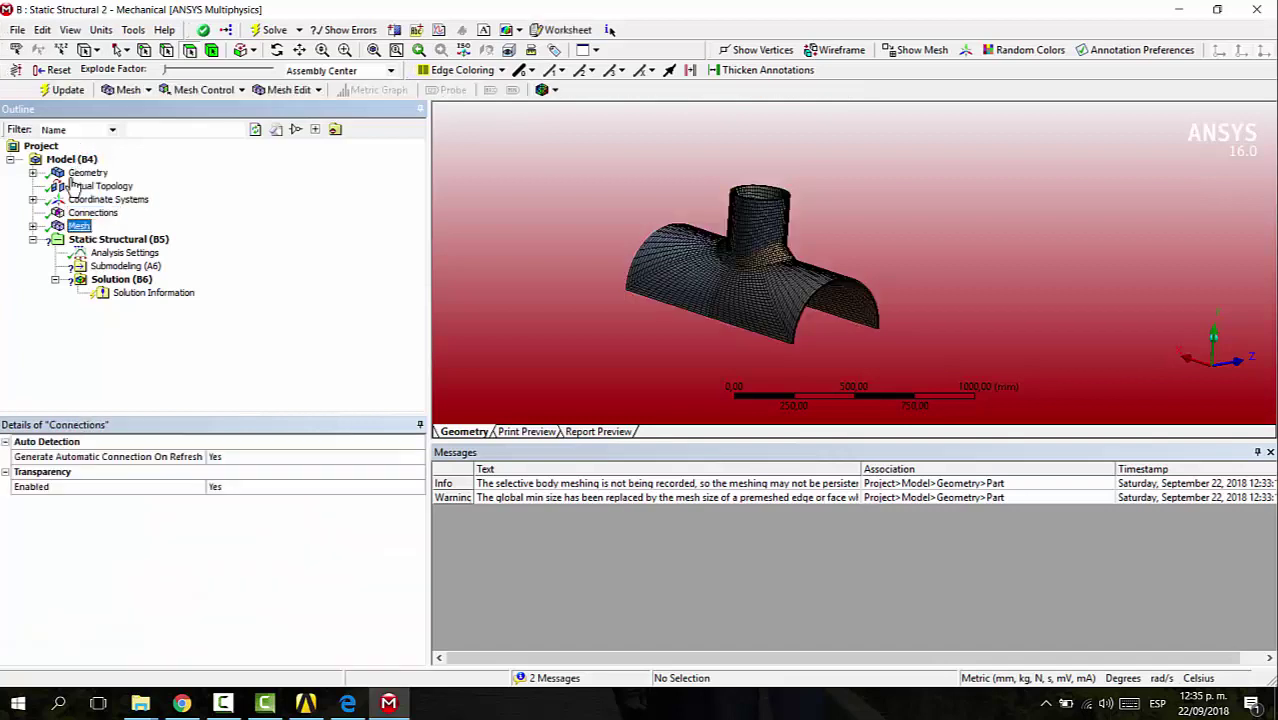
{"action": "key", "text": "Down"}
{"action": "key", "text": "Down"}
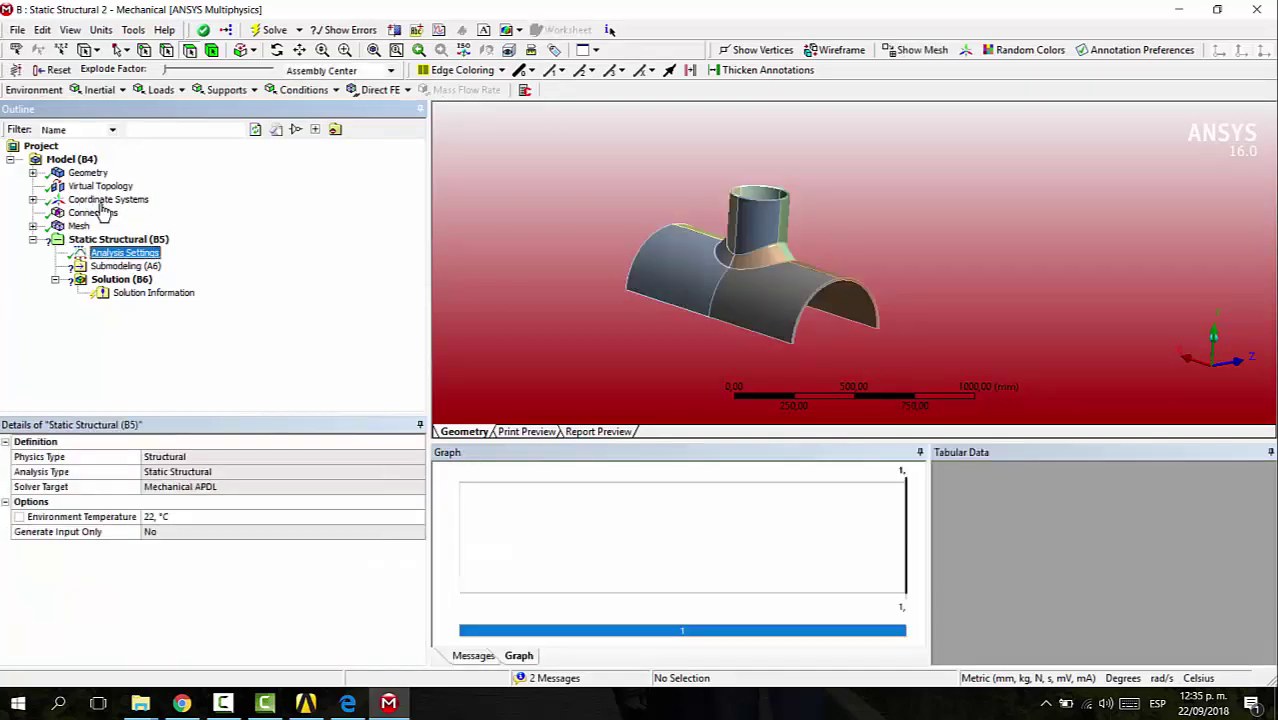
{"action": "left_click", "coordinate": [145, 267]}
{"action": "left_click", "coordinate": [150, 280]}
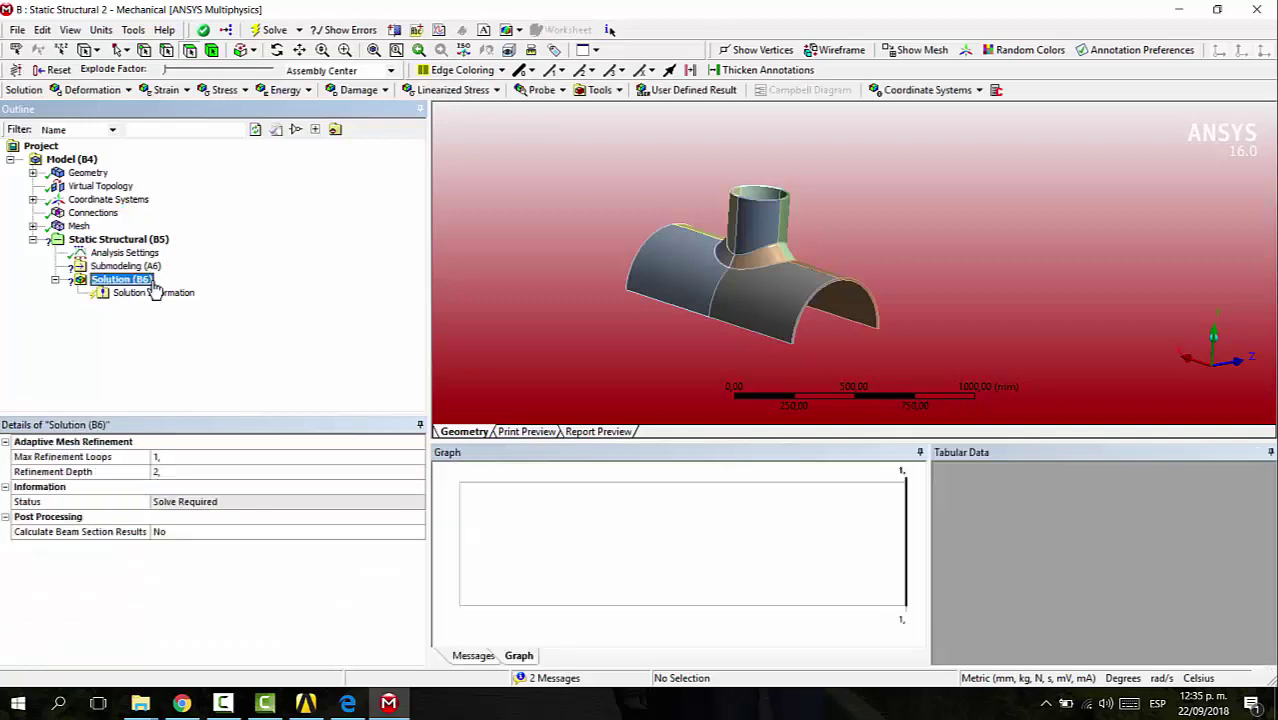
{"action": "left_click", "coordinate": [160, 293]}
{"action": "left_click", "coordinate": [150, 280]}
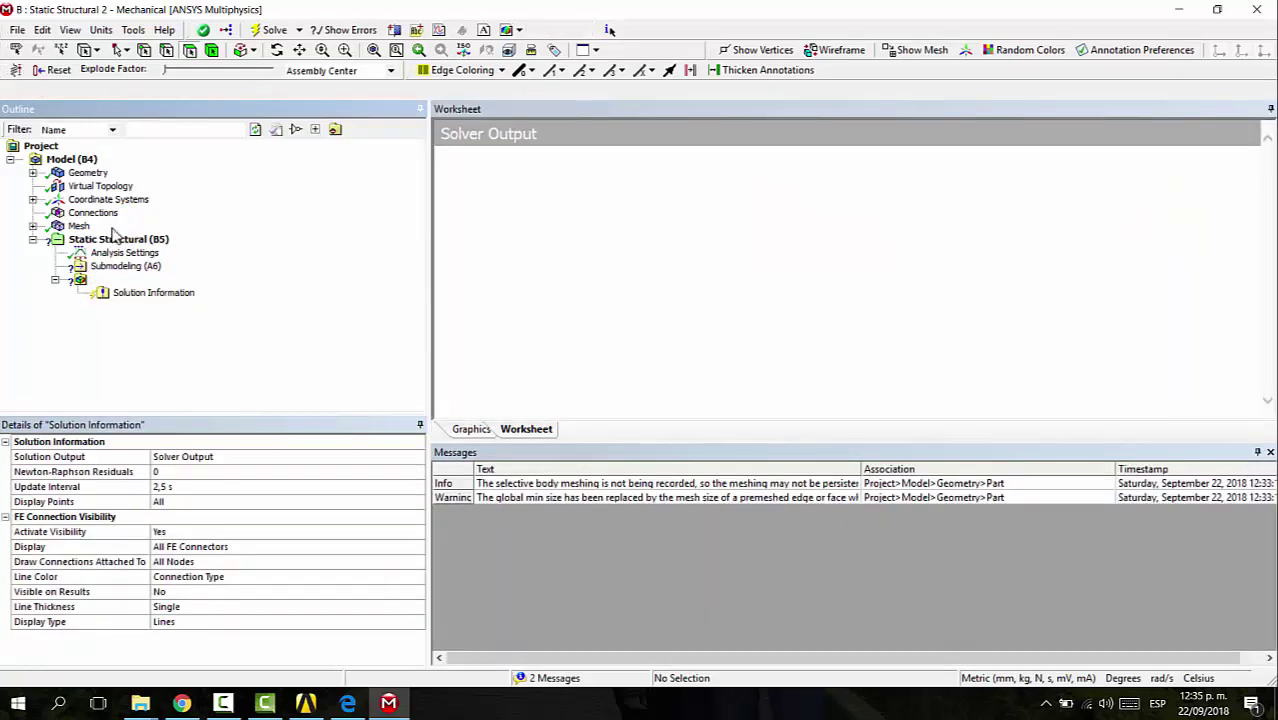
{"action": "left_click", "coordinate": [585, 232]}
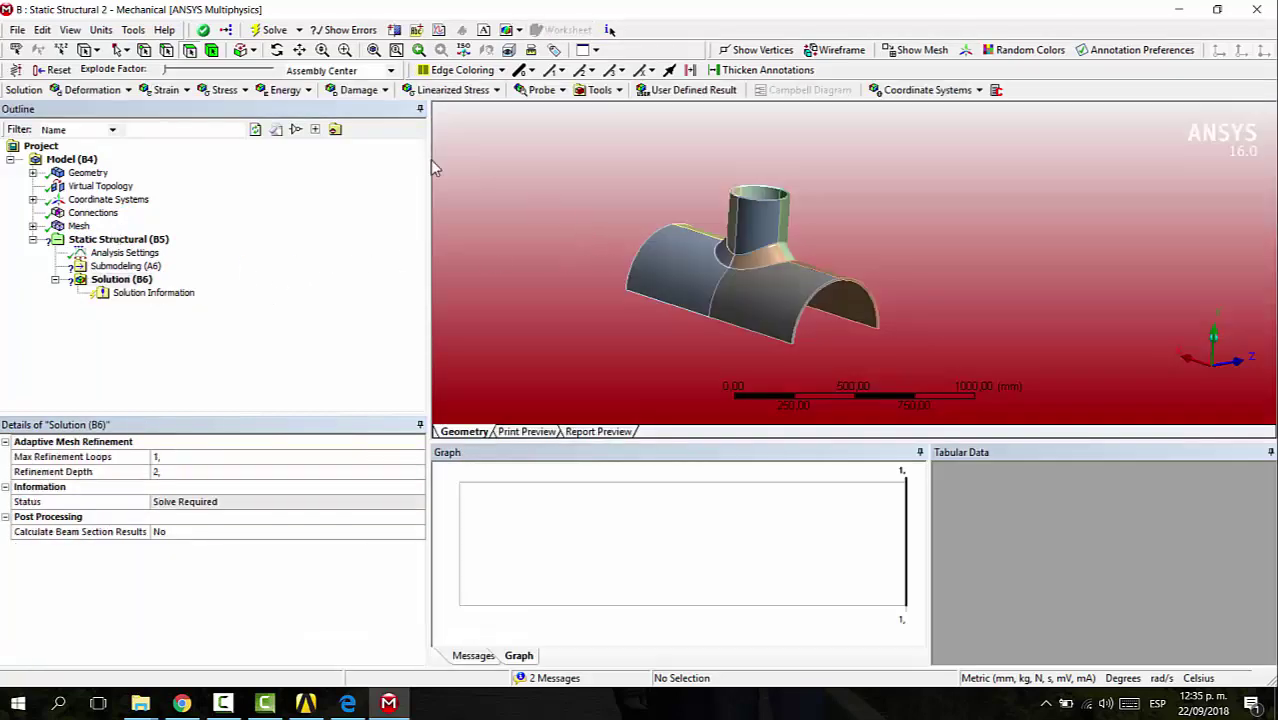
{"action": "left_click", "coordinate": [125, 266]}
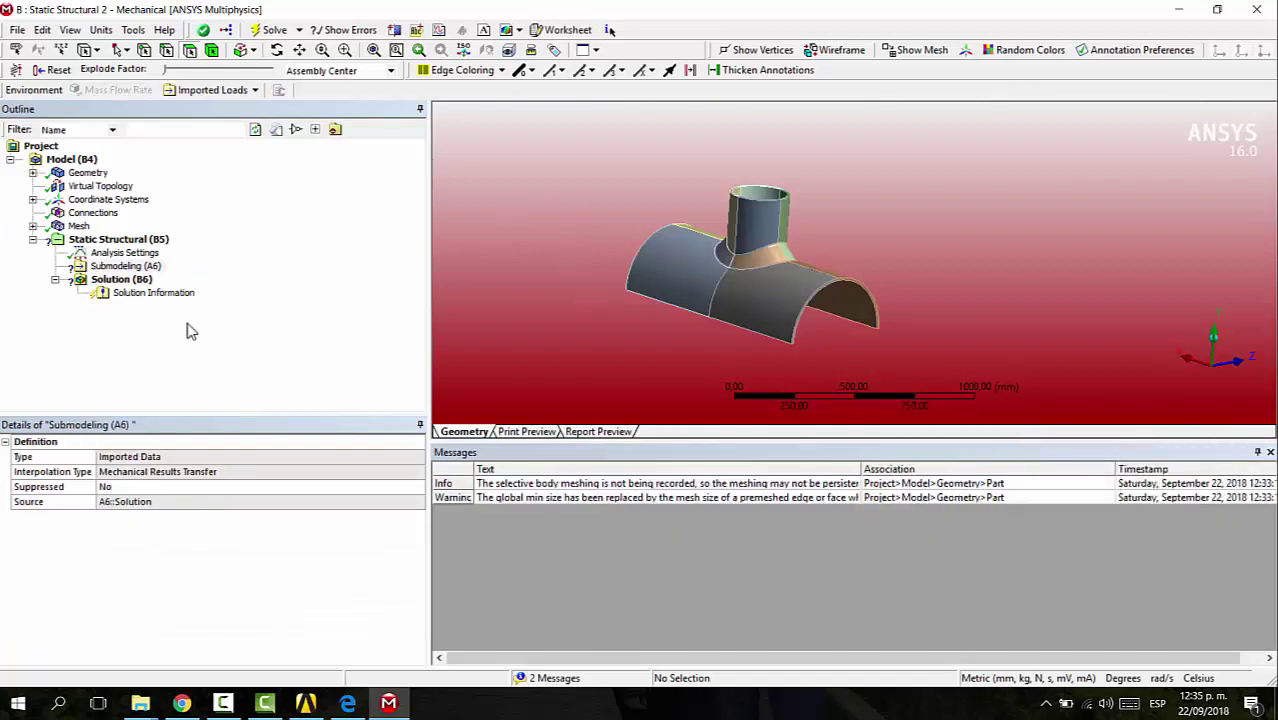
Insert a Cut Boundary Constraint under Submodeling (A6) and try to import its load.
{"action": "right_click", "coordinate": [122, 268]}
{"action": "mouse_move", "coordinate": [155, 280]}
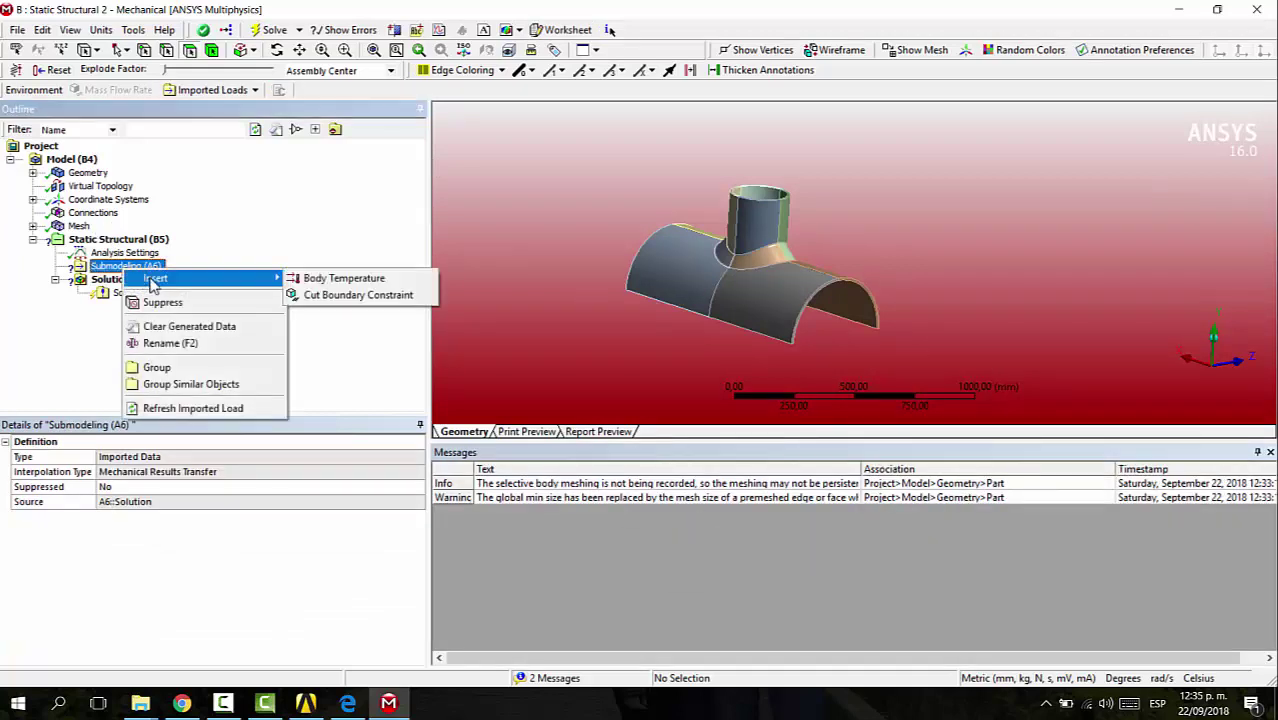
{"action": "left_click", "coordinate": [335, 294]}
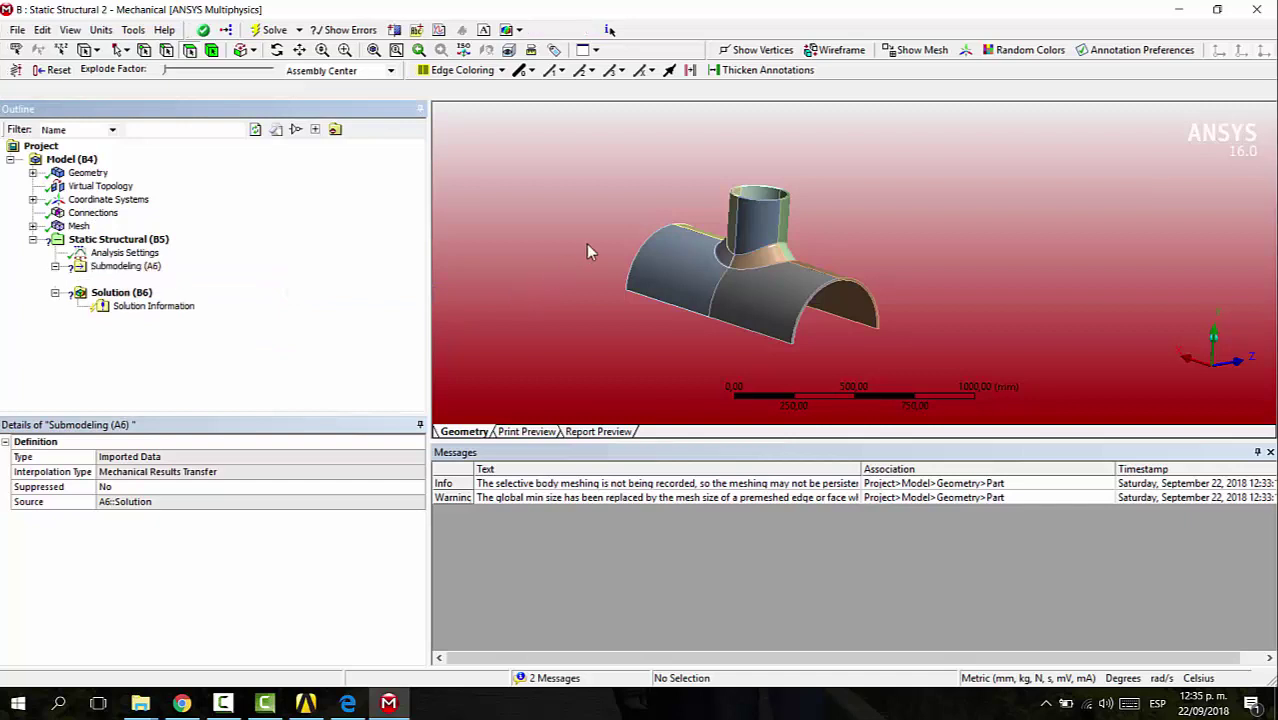
{"action": "right_click", "coordinate": [181, 283]}
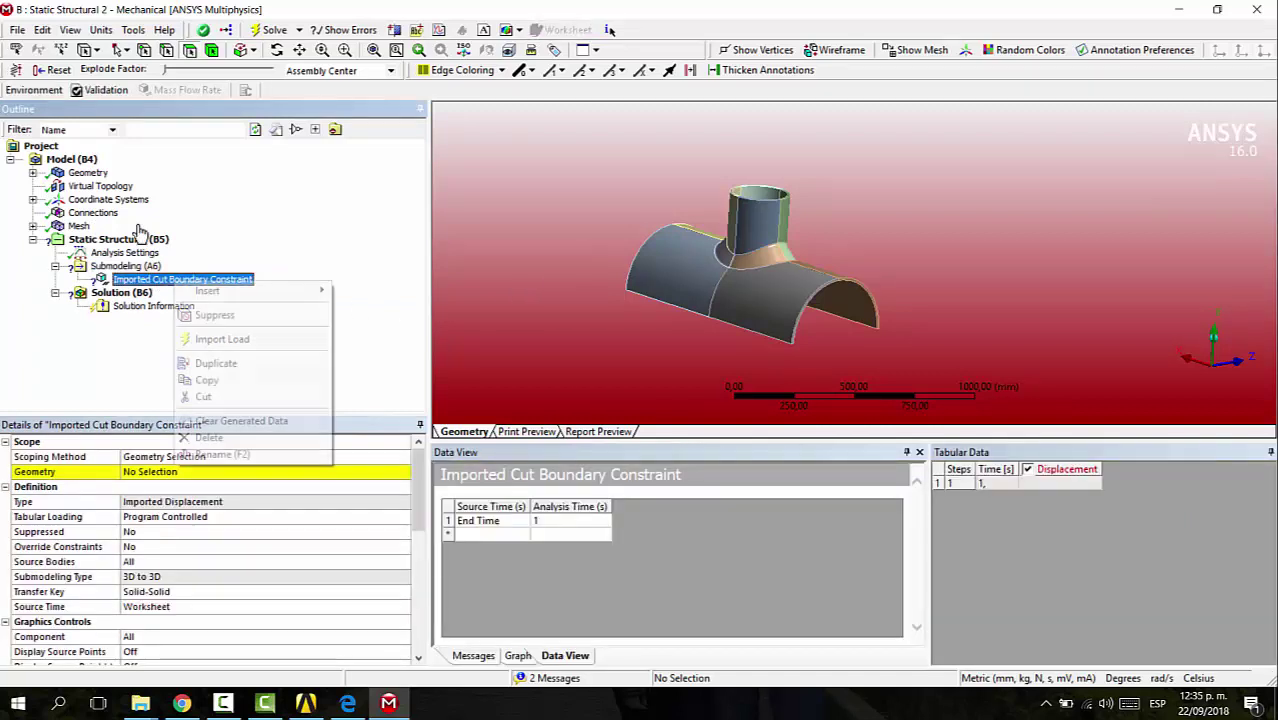
{"action": "left_click", "coordinate": [254, 342]}
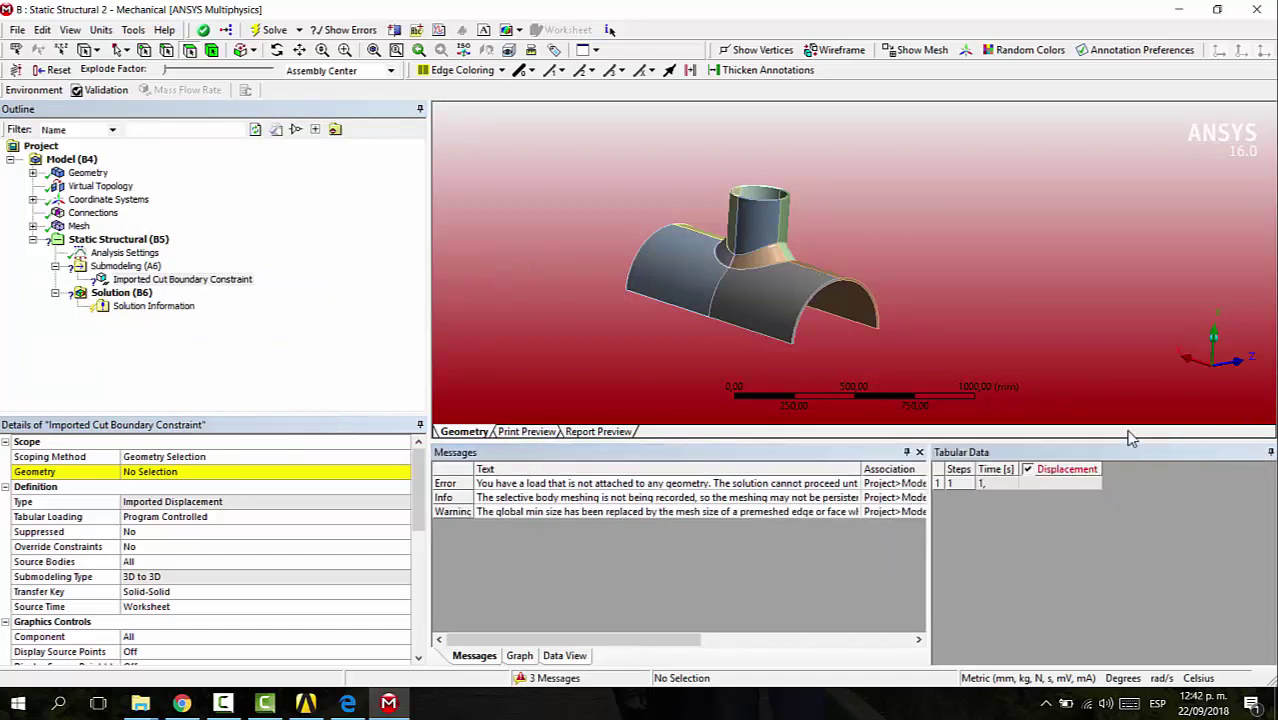
For the imported cut boundary constraint, select the four rim faces around the open end of the branch pipe.
{"action": "left_click_drag", "start_coordinate": [1123, 443], "coordinate": [1124, 547]}
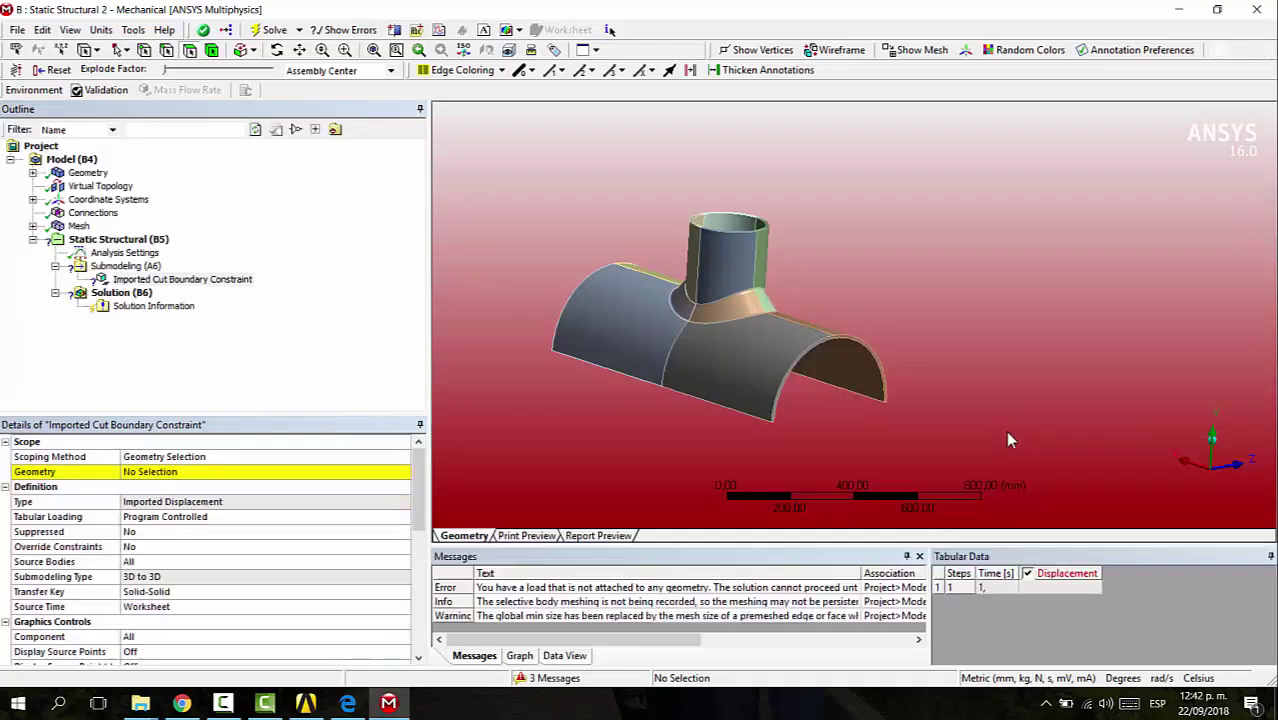
{"action": "left_click", "coordinate": [138, 283]}
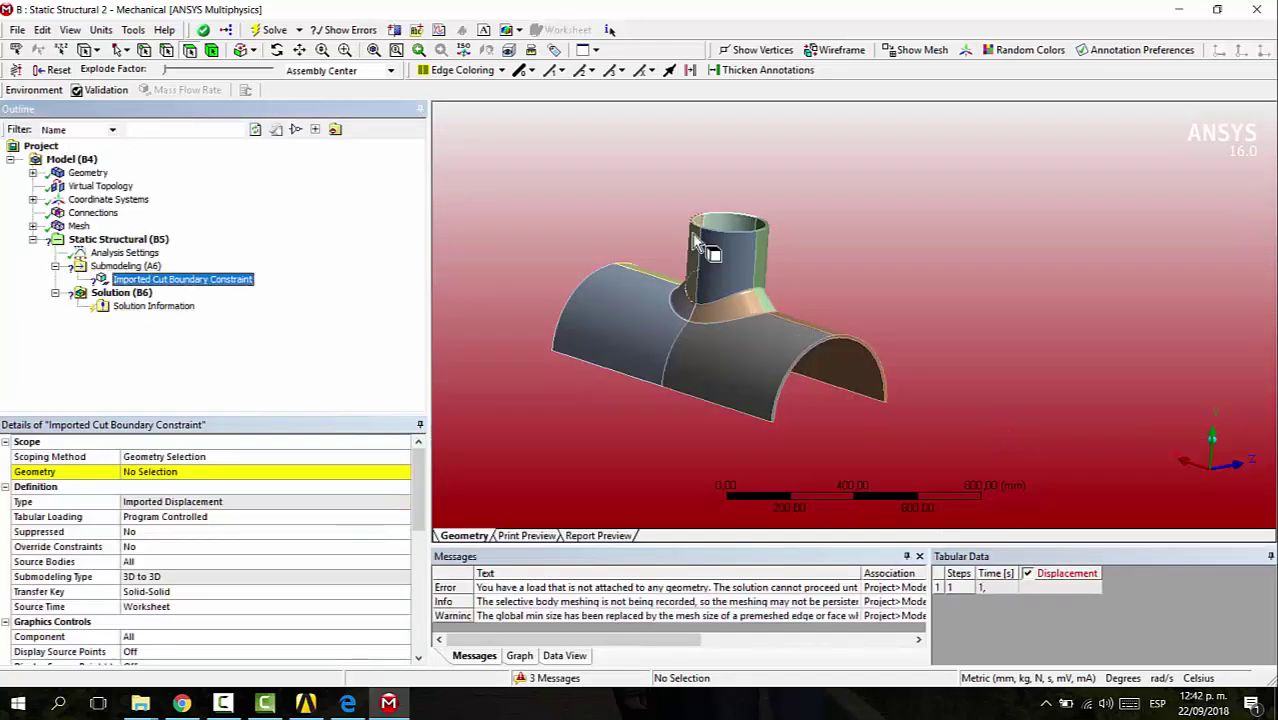
{"action": "middle_click_drag", "start_coordinate": [763, 167], "coordinate": [739, 209]}
{"action": "right_click_drag", "start_coordinate": [734, 197], "coordinate": [789, 245]}
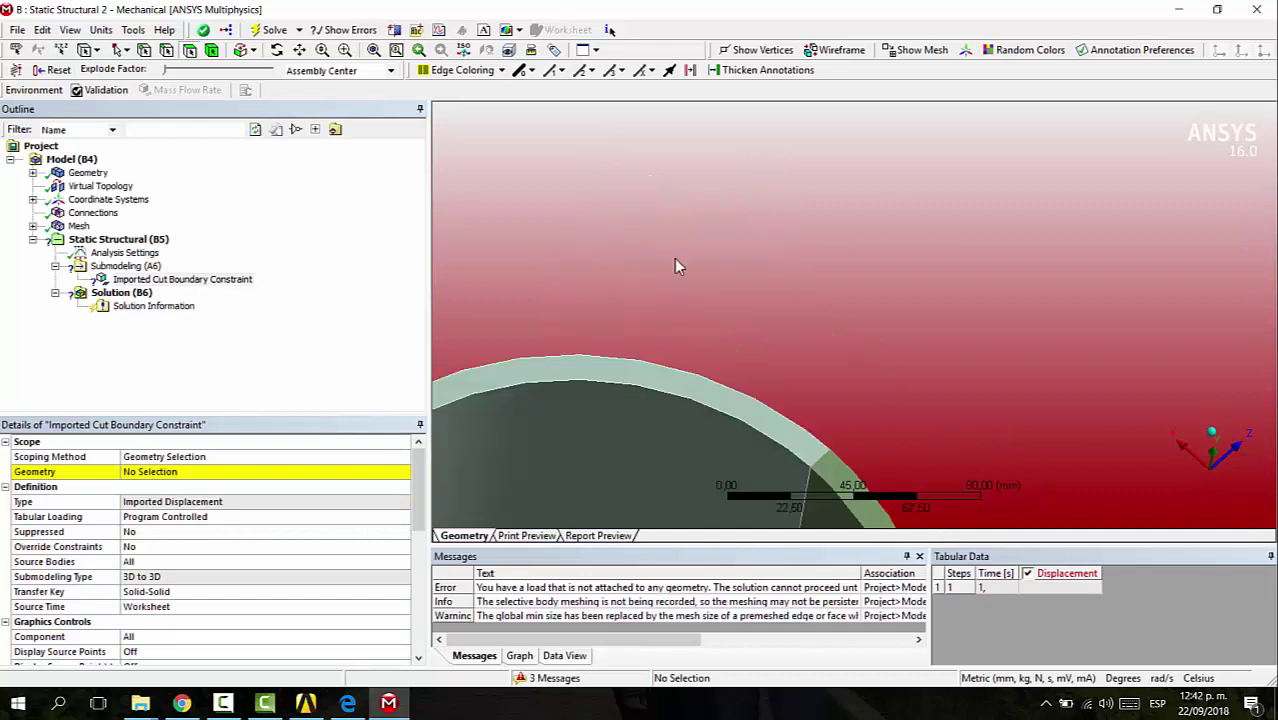
{"action": "scroll", "coordinate": [650, 246], "scroll_direction": "down", "scroll_amount": 3}
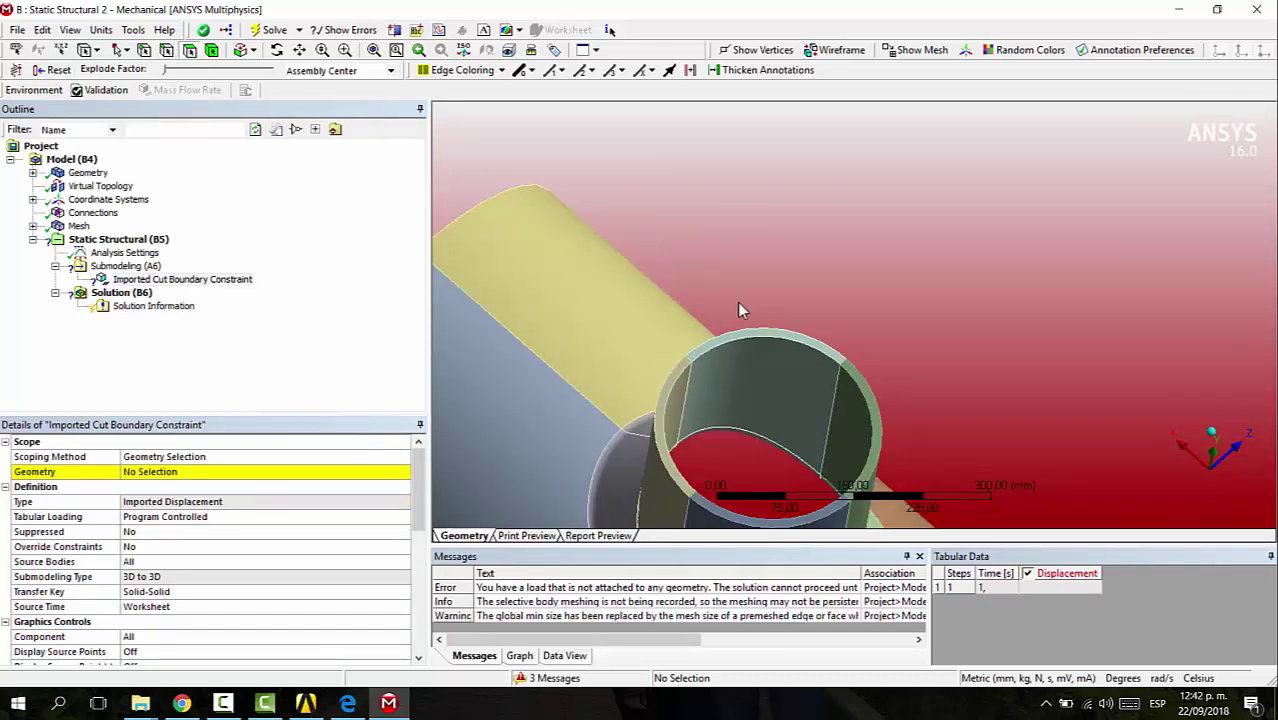
{"action": "left_click", "coordinate": [742, 334]}
{"action": "left_click", "coordinate": [684, 380], "text": "ctrl"}
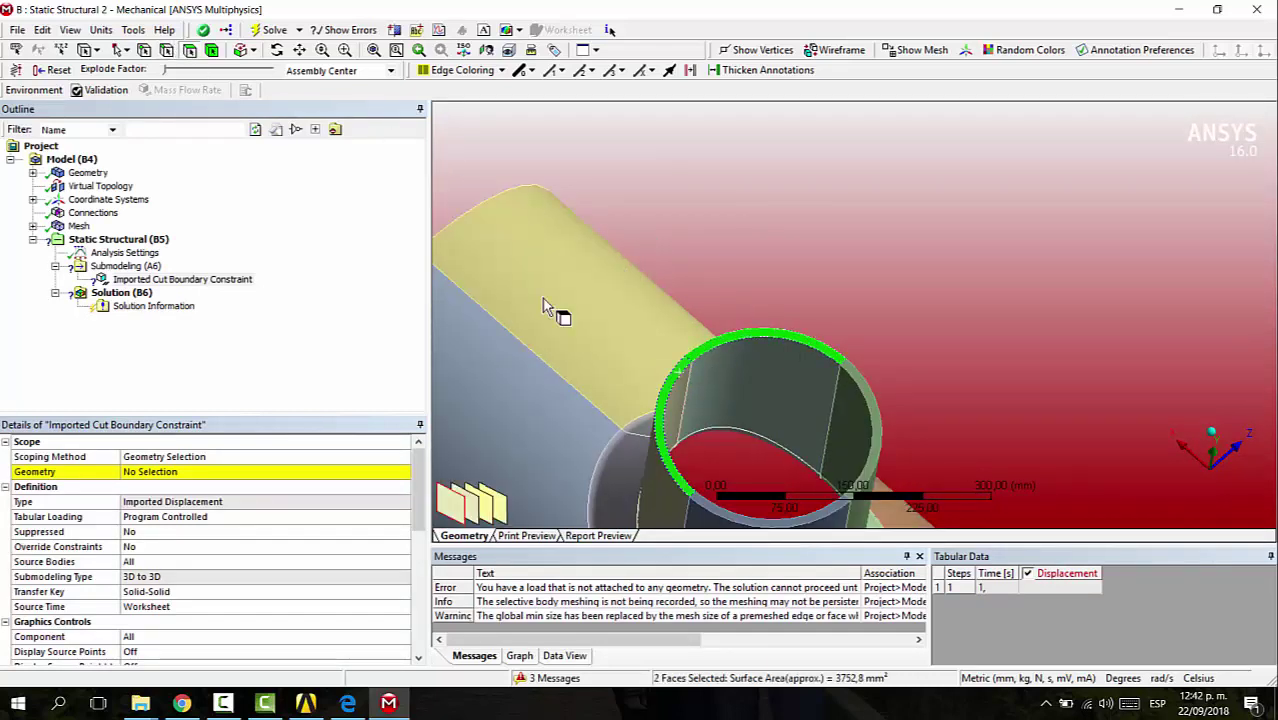
{"action": "left_click", "coordinate": [722, 512], "text": "ctrl"}
{"action": "left_click", "coordinate": [865, 388], "text": "ctrl"}
{"action": "scroll", "coordinate": [839, 334], "scroll_direction": "down", "scroll_amount": 5}
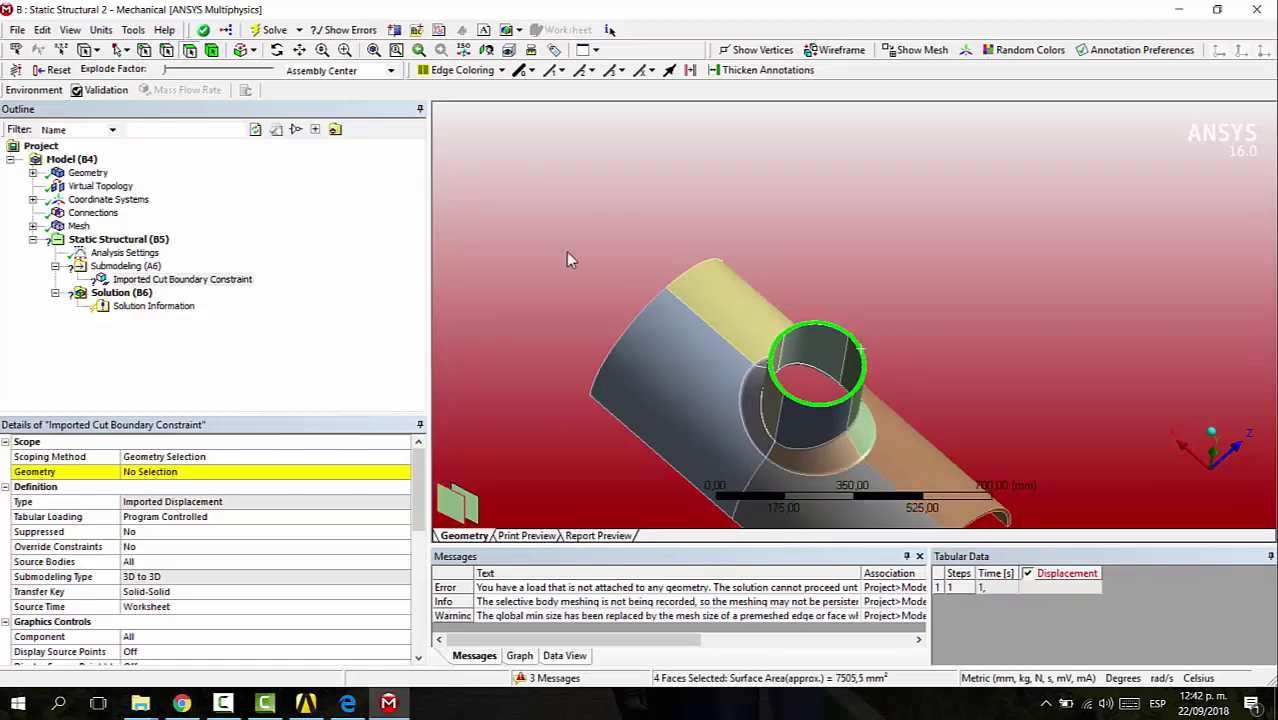
Add the two curved cut faces at one end of the main pipe to the selection.
{"action": "right_click_drag", "start_coordinate": [563, 243], "coordinate": [771, 382]}
{"action": "middle_click_drag", "start_coordinate": [780, 385], "coordinate": [815, 238]}
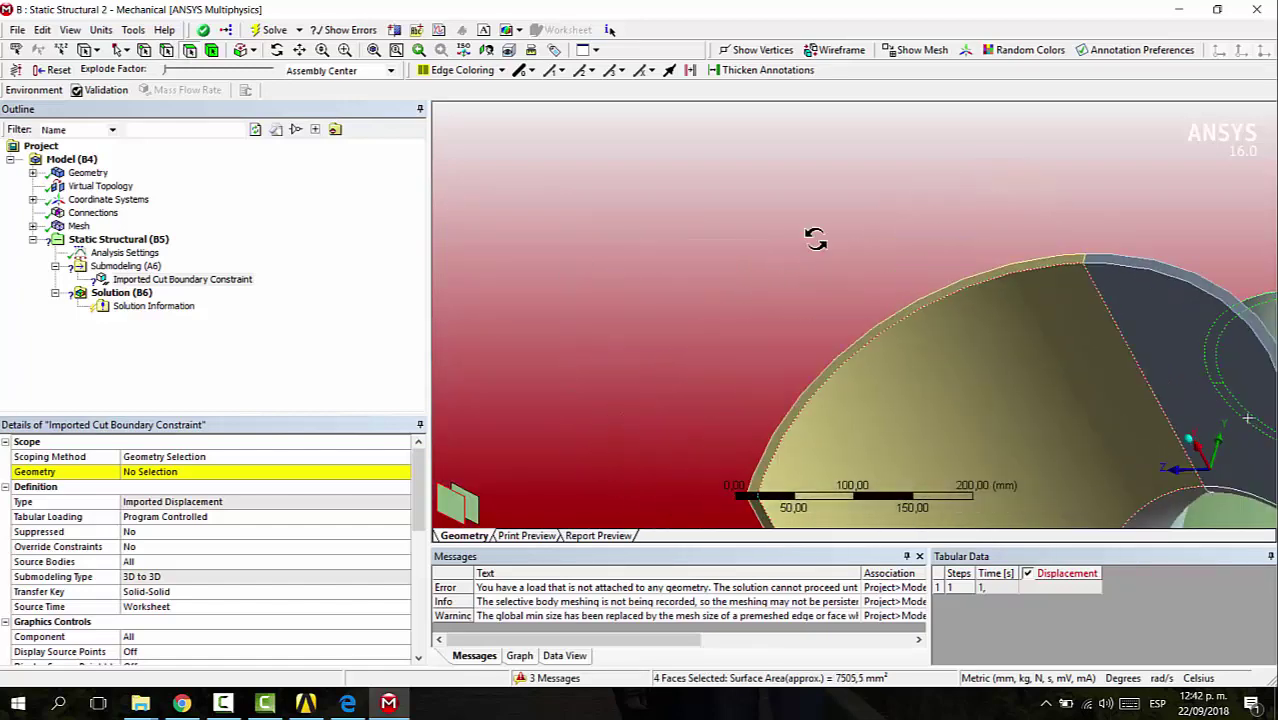
{"action": "left_click", "coordinate": [1007, 270], "text": "ctrl"}
{"action": "left_click", "coordinate": [1113, 263], "text": "ctrl"}
{"action": "scroll", "coordinate": [978, 248], "scroll_direction": "down", "scroll_amount": 3}
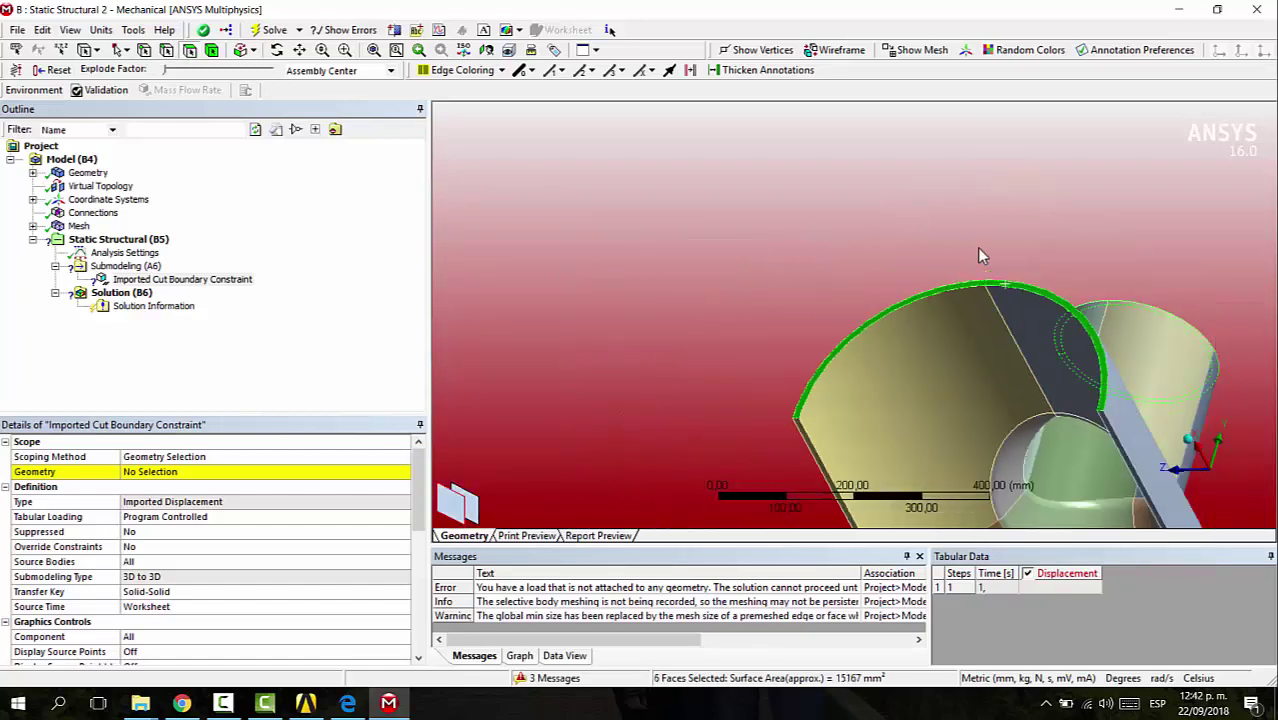
Add the two longitudinal cut faces along one side and the two curved faces at the main pipe's opposite end.
{"action": "middle_click_drag", "start_coordinate": [978, 252], "coordinate": [966, 242]}
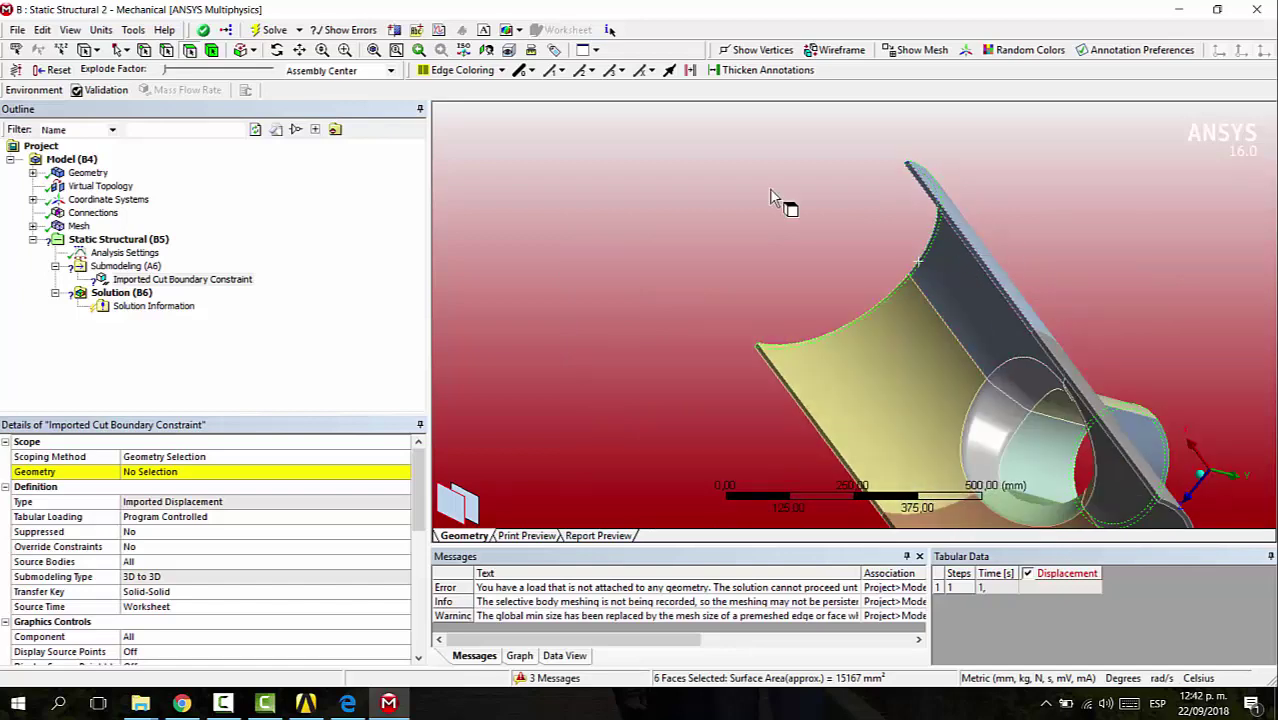
{"action": "left_click", "coordinate": [1042, 320], "text": "ctrl"}
{"action": "left_click", "coordinate": [1062, 368], "text": "ctrl"}
{"action": "middle_click_drag", "start_coordinate": [1058, 362], "coordinate": [1026, 258]}
{"action": "left_click", "coordinate": [997, 362], "text": "ctrl"}
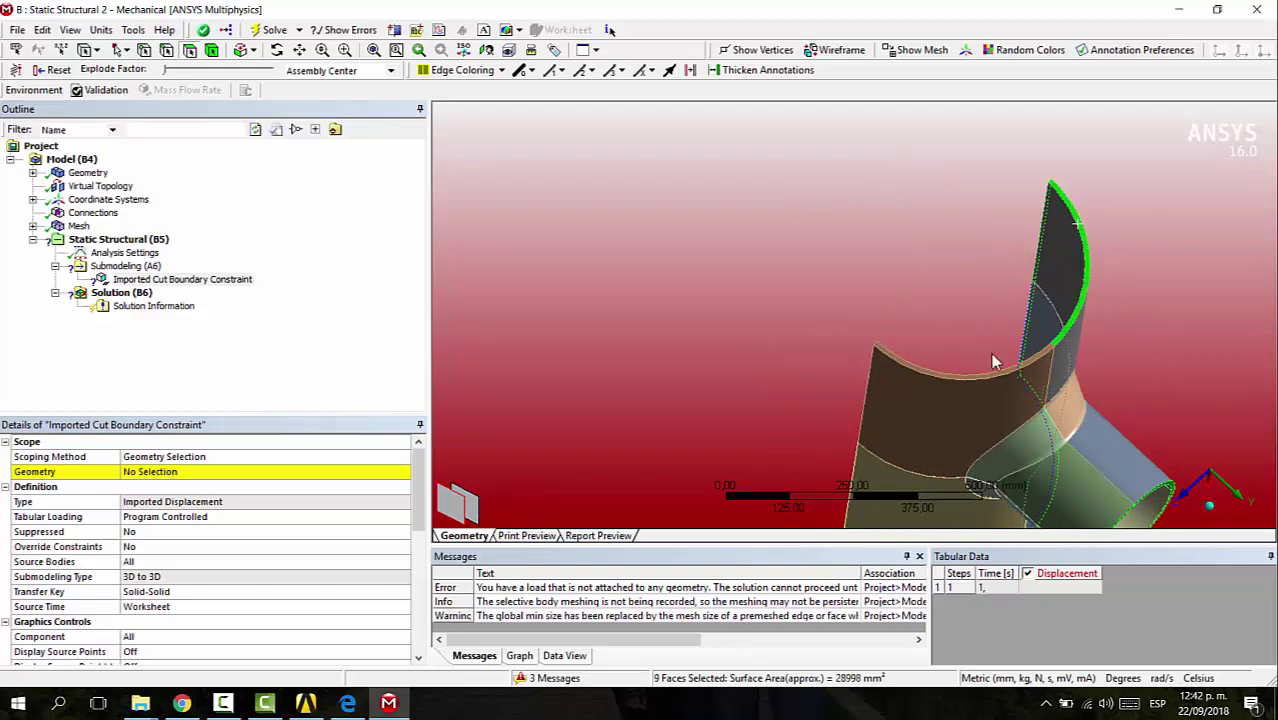
{"action": "left_click", "coordinate": [920, 378], "text": "ctrl"}
Add the two longitudinal cut faces on the remaining side and scope the constraint to all 12 selected faces.
{"action": "middle_click_drag", "start_coordinate": [727, 300], "coordinate": [1205, 244]}
{"action": "left_click", "coordinate": [1156, 250], "text": "ctrl"}
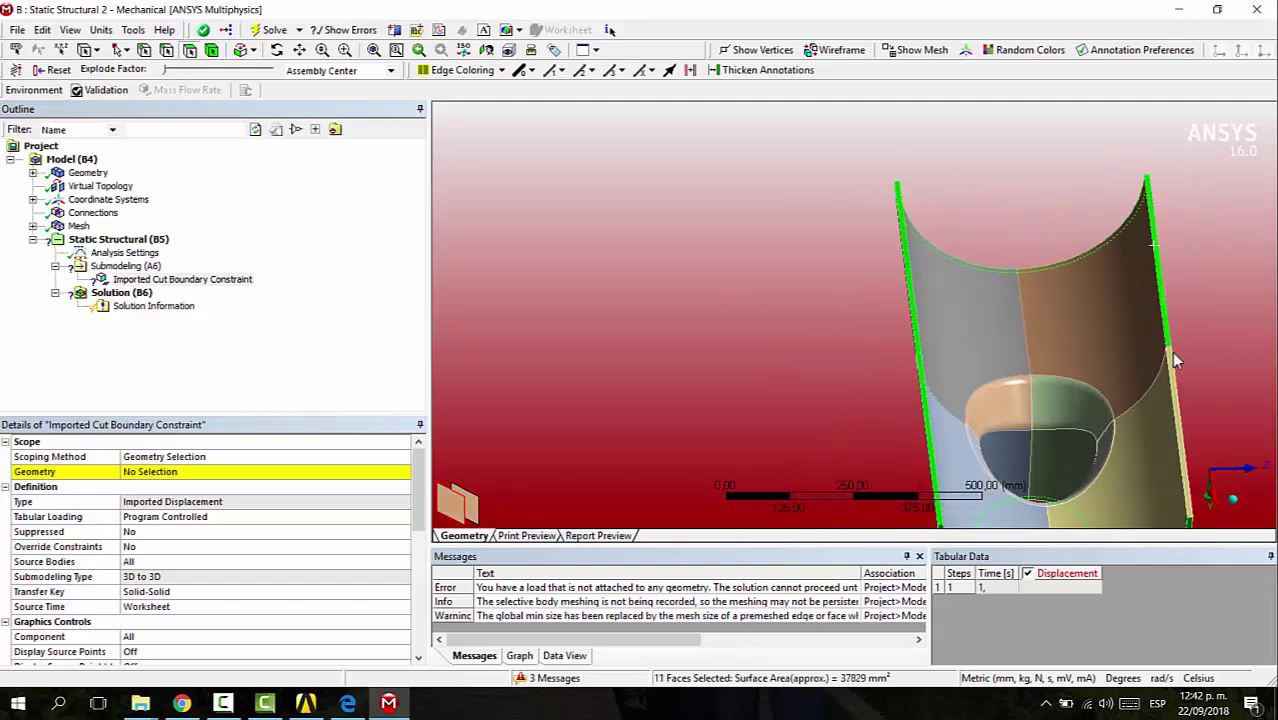
{"action": "left_click", "coordinate": [1173, 373], "text": "ctrl"}
{"action": "middle_click_drag", "start_coordinate": [1153, 357], "coordinate": [832, 40]}
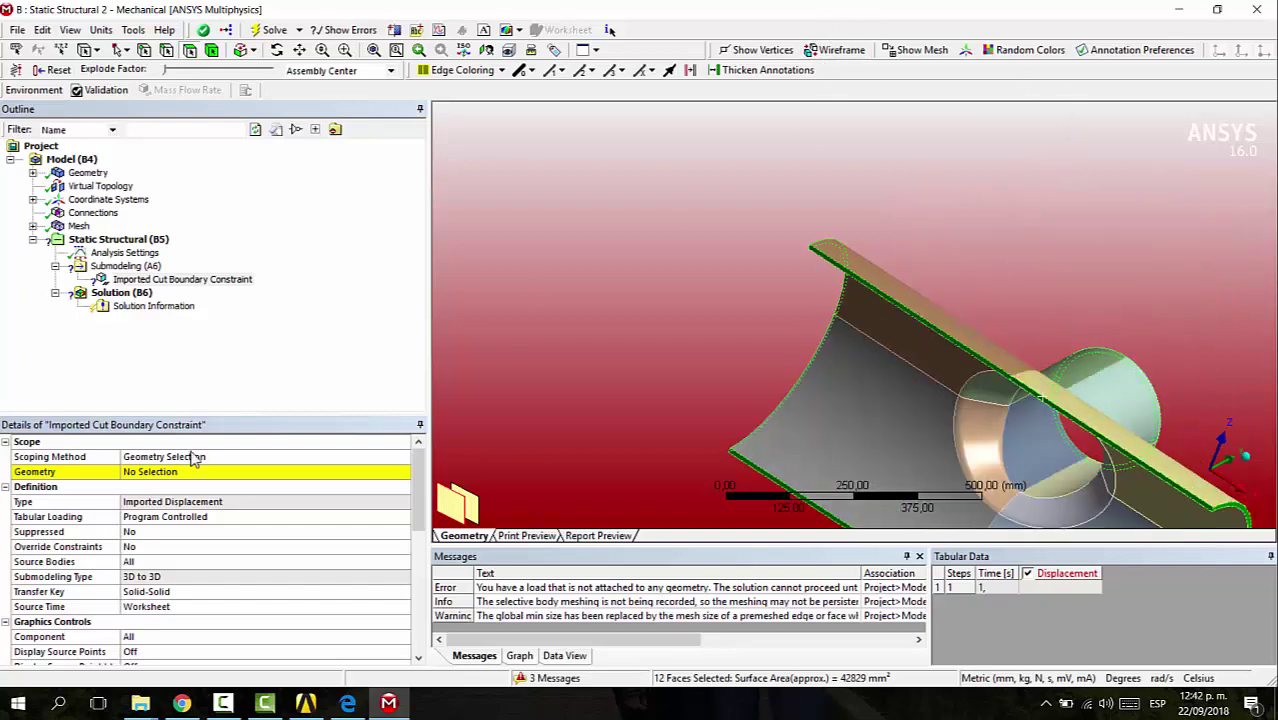
{"action": "left_click", "coordinate": [225, 472]}
{"action": "left_click", "coordinate": [227, 472]}
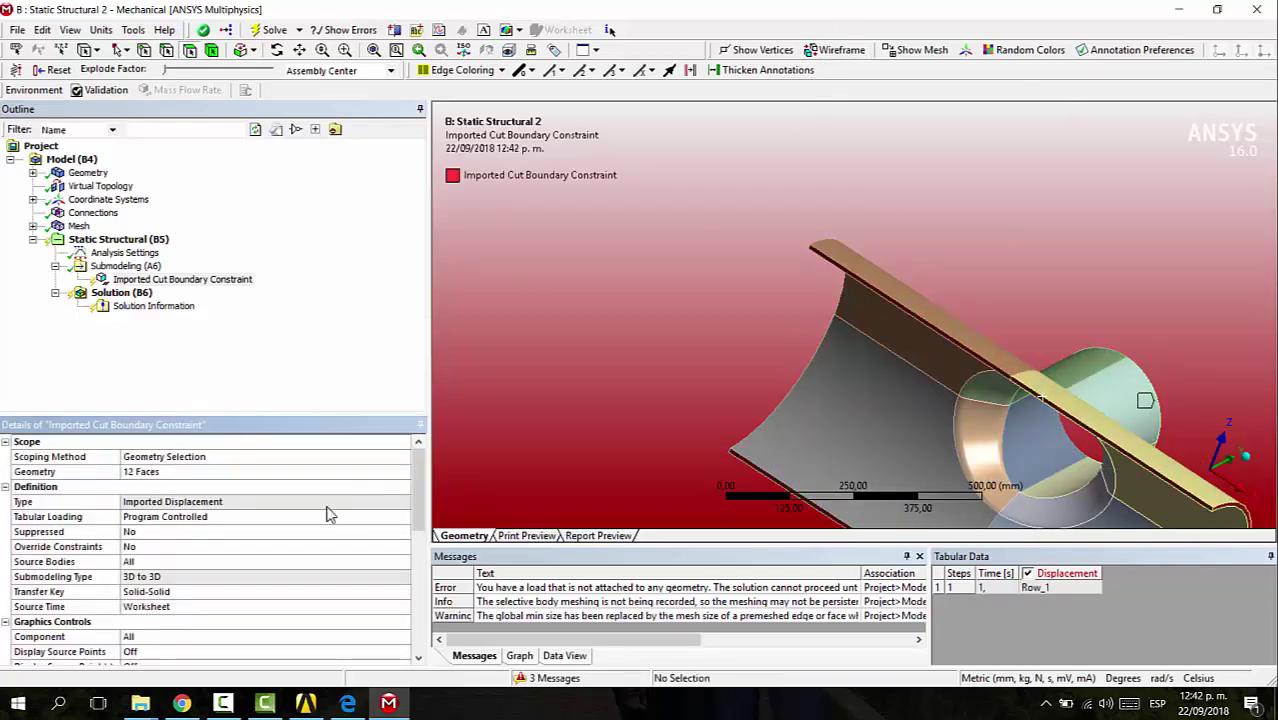
Set the cut boundary constraint's Transfer Key to Shell-Solid.
{"action": "scroll", "coordinate": [328, 514], "scroll_direction": "down", "scroll_amount": 1}
{"action": "middle_click_drag", "start_coordinate": [985, 304], "coordinate": [446, 500]}
{"action": "scroll", "coordinate": [168, 545], "scroll_direction": "down", "scroll_amount": 1}
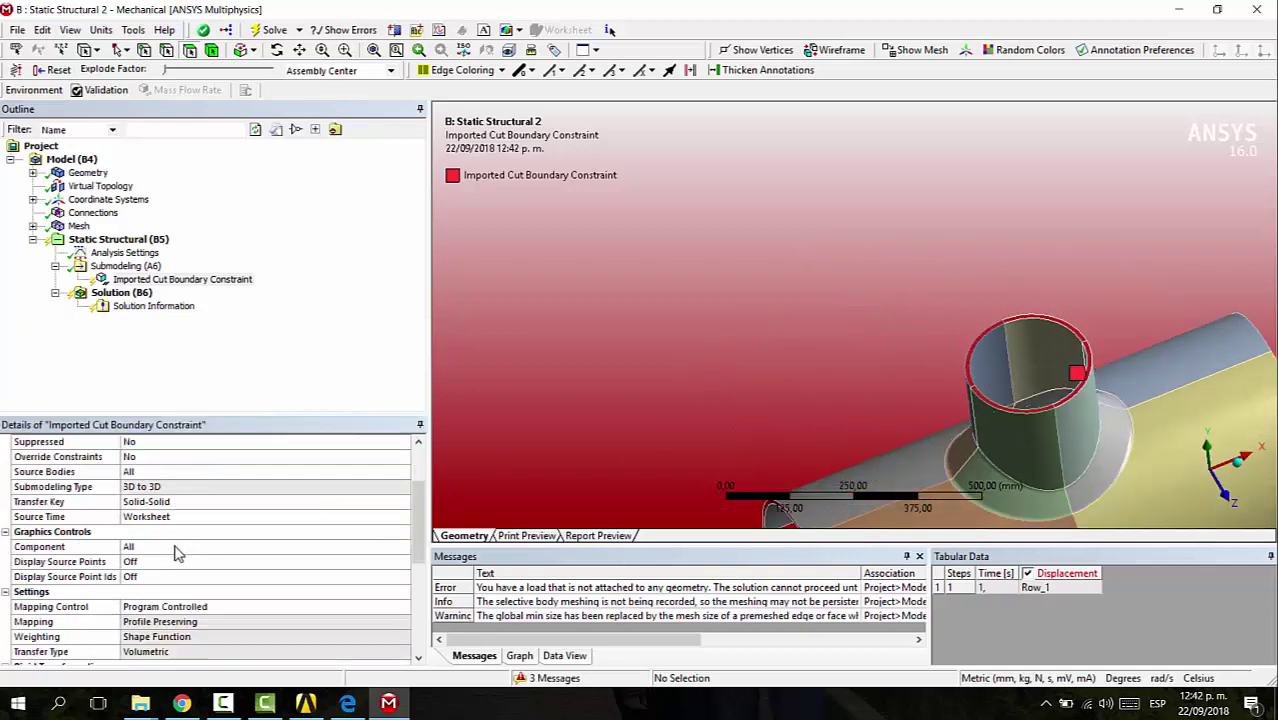
{"action": "left_click", "coordinate": [152, 502]}
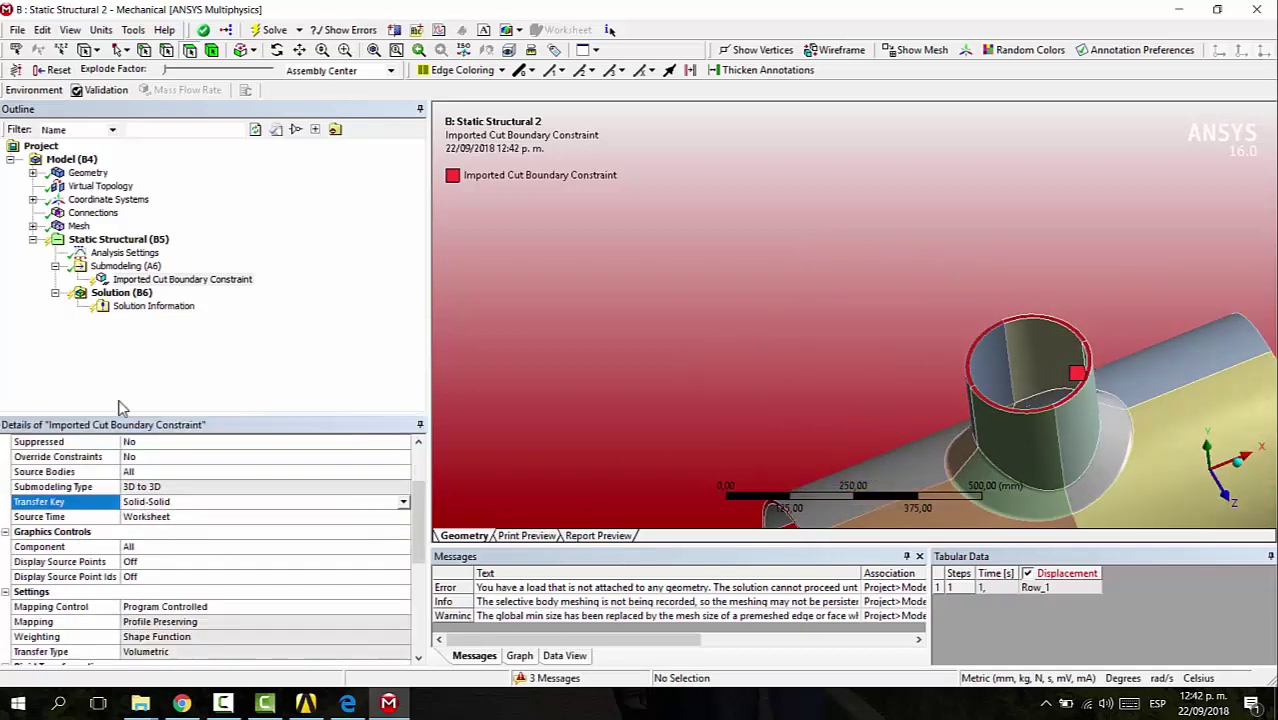
{"action": "left_click", "coordinate": [404, 503]}
{"action": "left_click", "coordinate": [383, 526]}
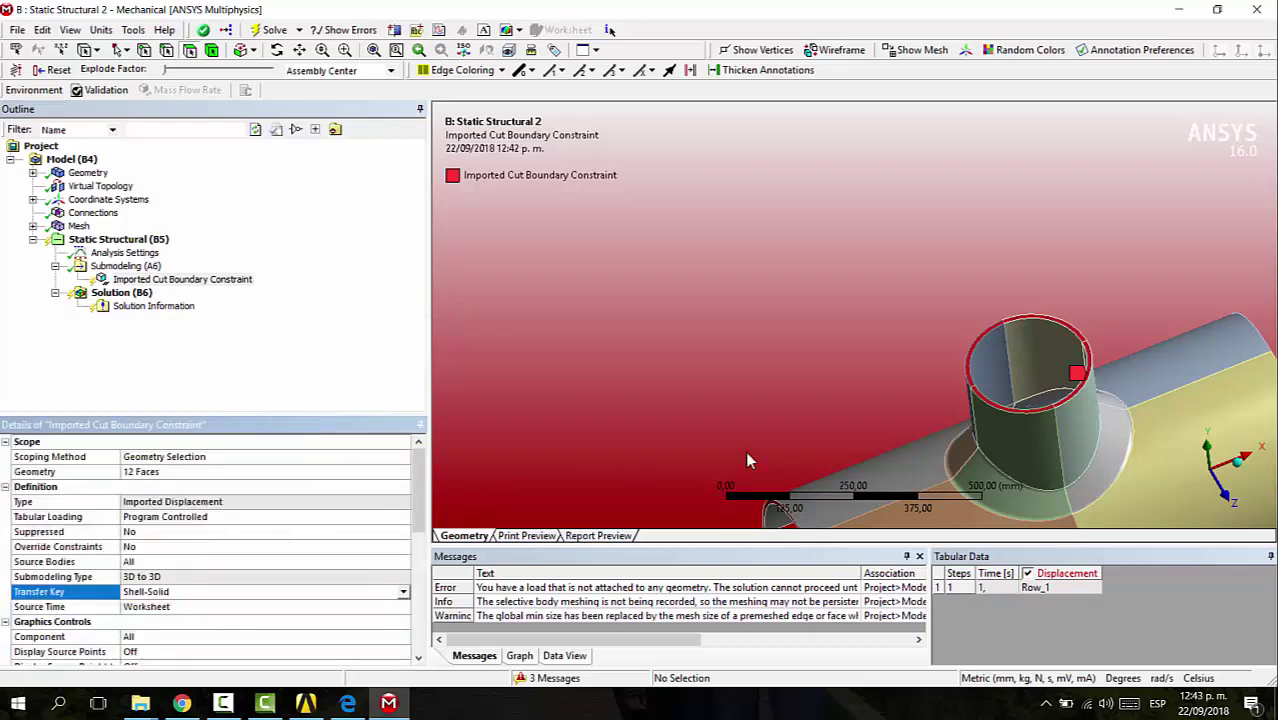
Import the load for the cut boundary constraint from the full model's solution.
{"action": "middle_click_drag", "start_coordinate": [748, 461], "coordinate": [724, 270]}
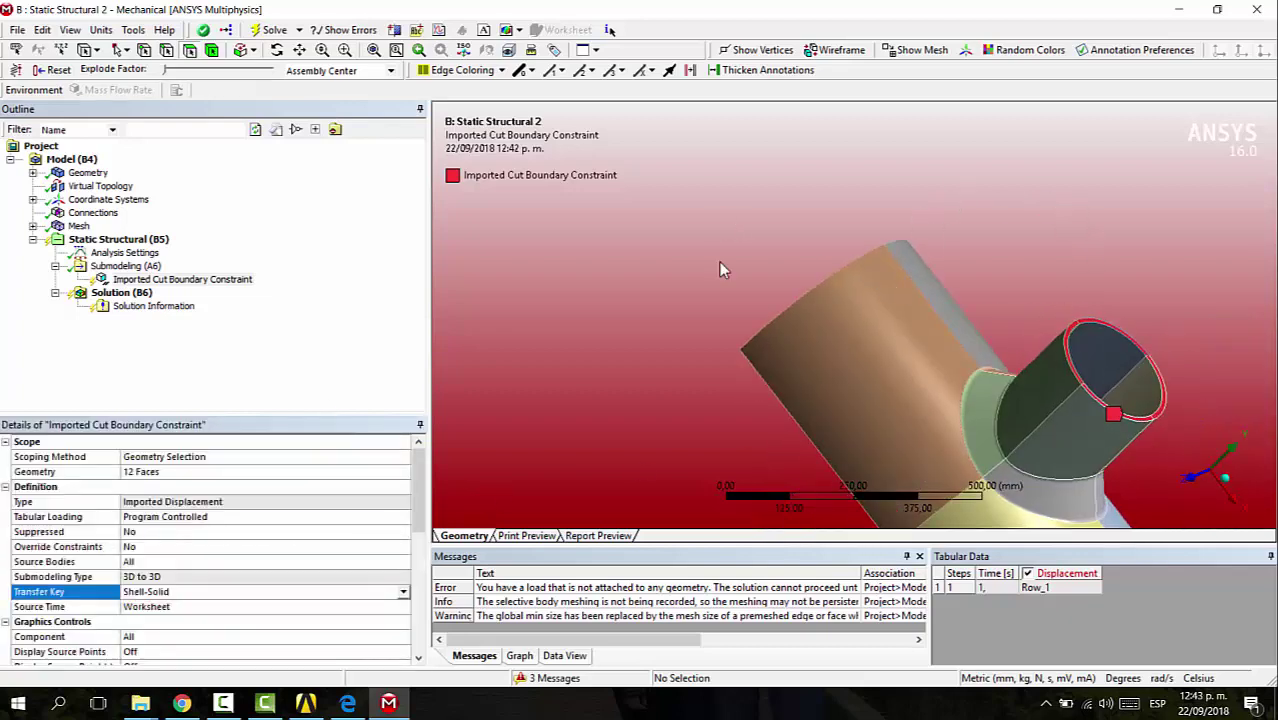
{"action": "right_click", "coordinate": [175, 281]}
{"action": "left_click", "coordinate": [205, 311]}
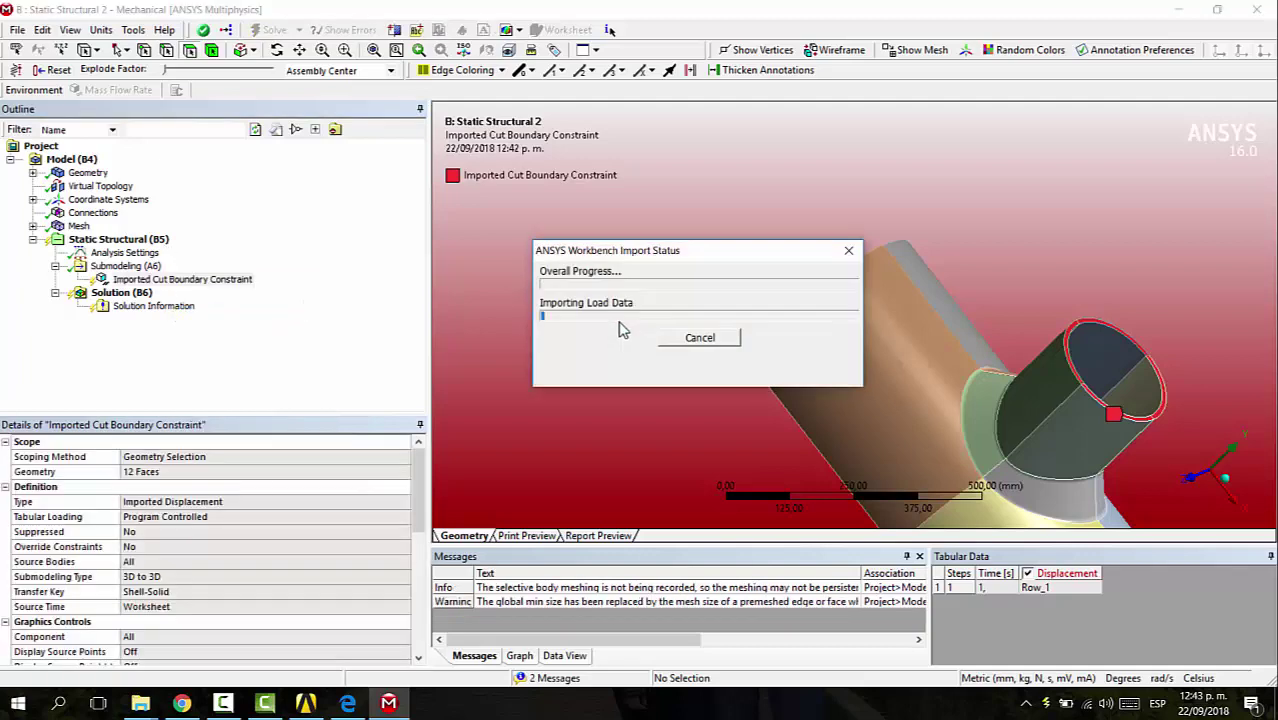
{"action": "middle_click_drag", "start_coordinate": [620, 328], "coordinate": [1080, 350]}
Add a Pressure load of 1 MPa under Static Structural (B5) on the main pipe's inner faces.
{"action": "left_click", "coordinate": [119, 239]}
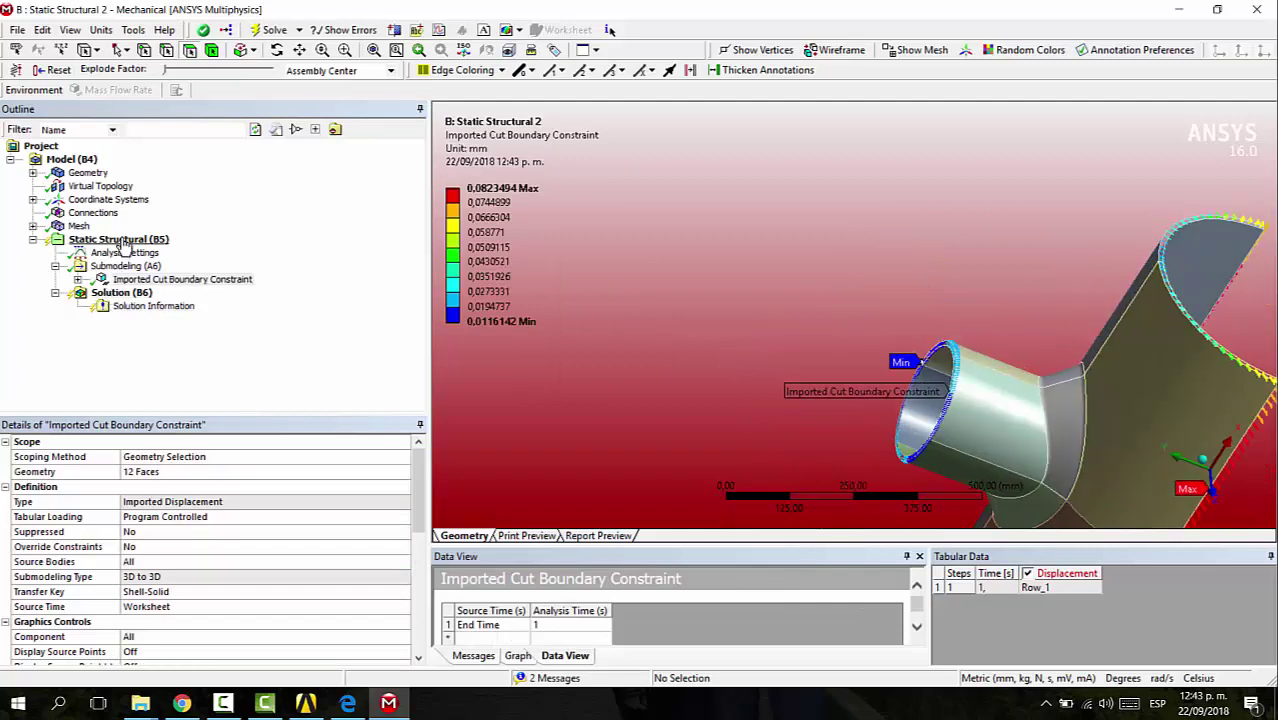
{"action": "scroll", "coordinate": [857, 301], "scroll_direction": "down", "scroll_amount": 3}
{"action": "middle_click_drag", "start_coordinate": [857, 301], "coordinate": [531, 252]}
{"action": "left_click", "coordinate": [160, 90]}
{"action": "left_click", "coordinate": [165, 106]}
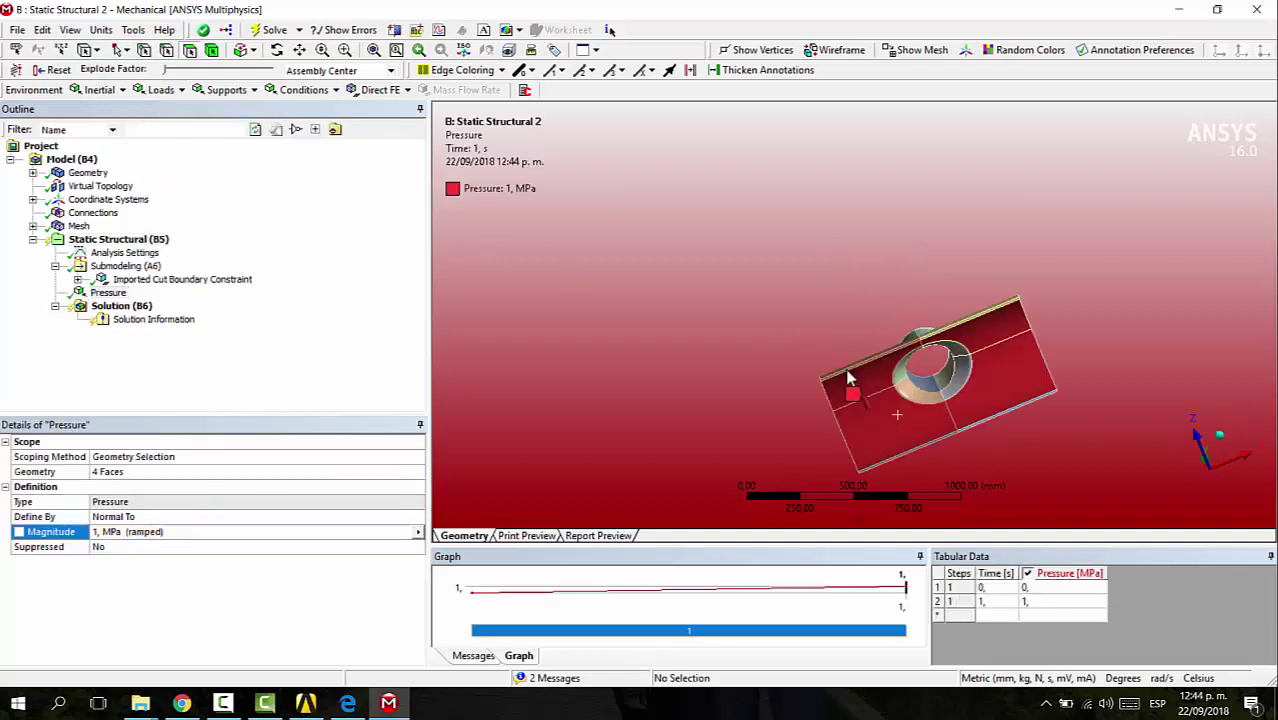
Extend the selection from one inner main-pipe face to its limits and scope the pressure to the 12 inner faces.
{"action": "left_click", "coordinate": [870, 420]}
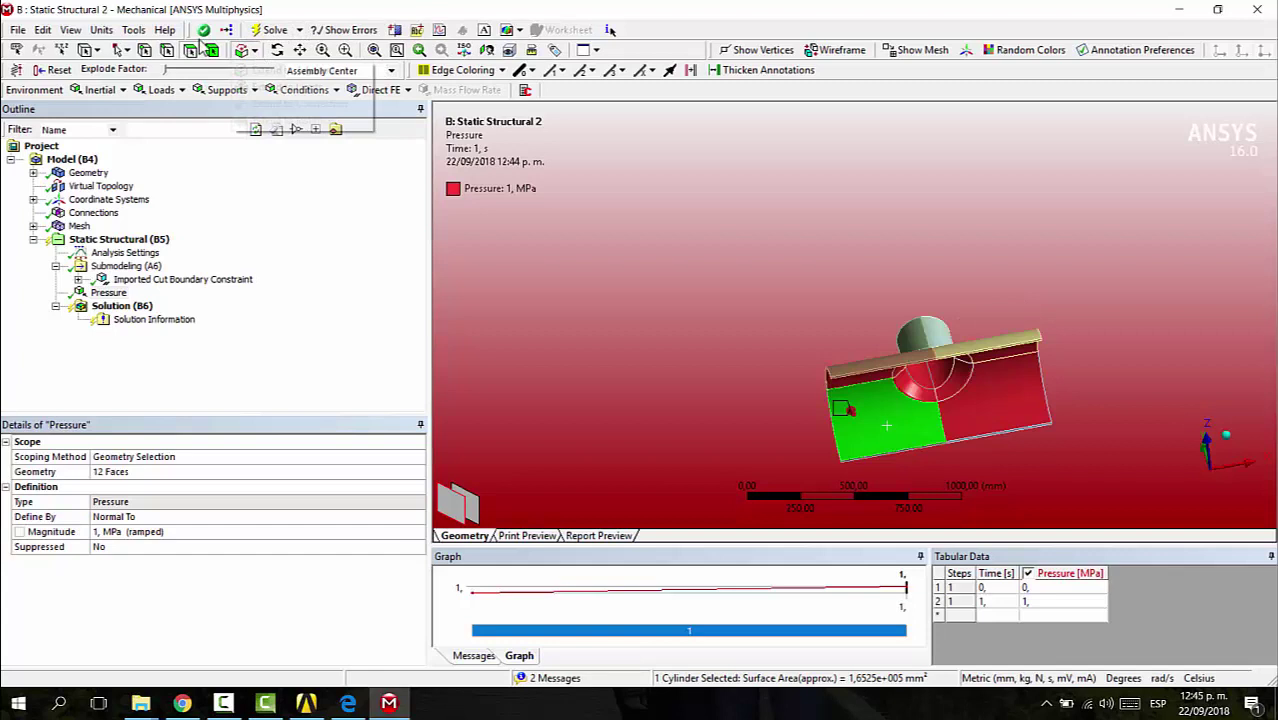
{"action": "left_click", "coordinate": [252, 50]}
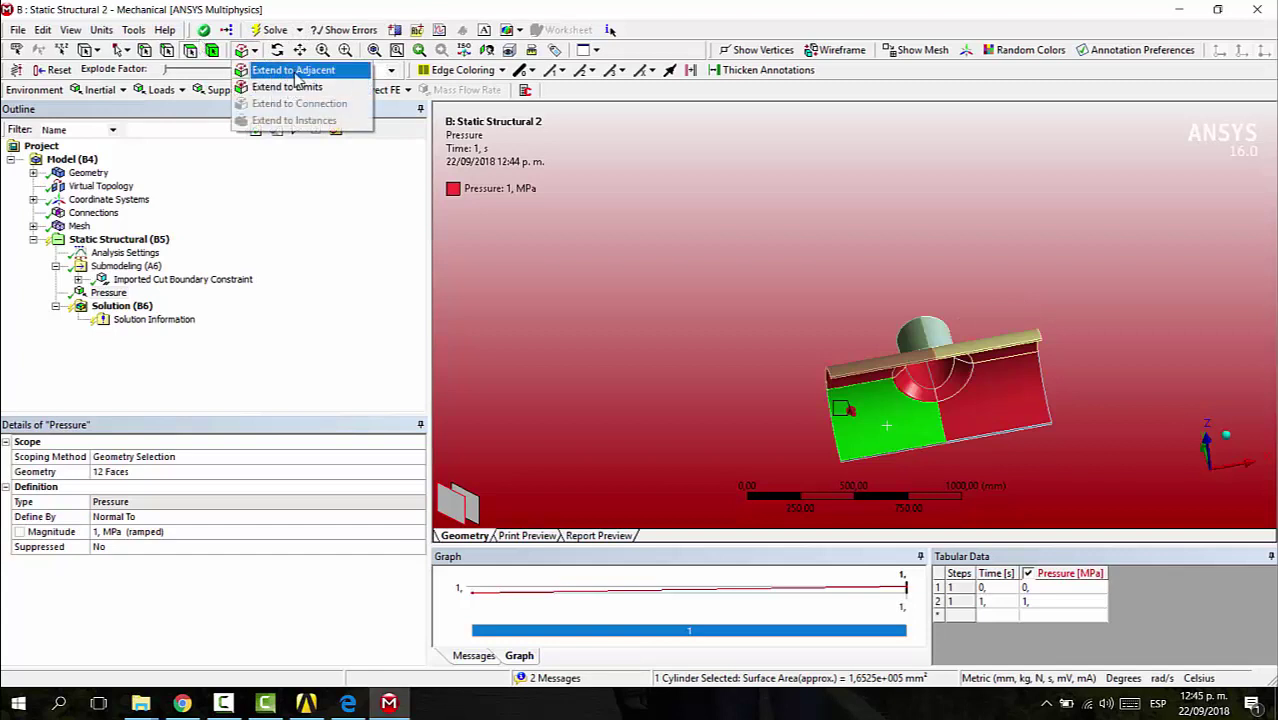
{"action": "left_click", "coordinate": [293, 70]}
{"action": "left_click", "coordinate": [252, 50]}
{"action": "left_click", "coordinate": [285, 87]}
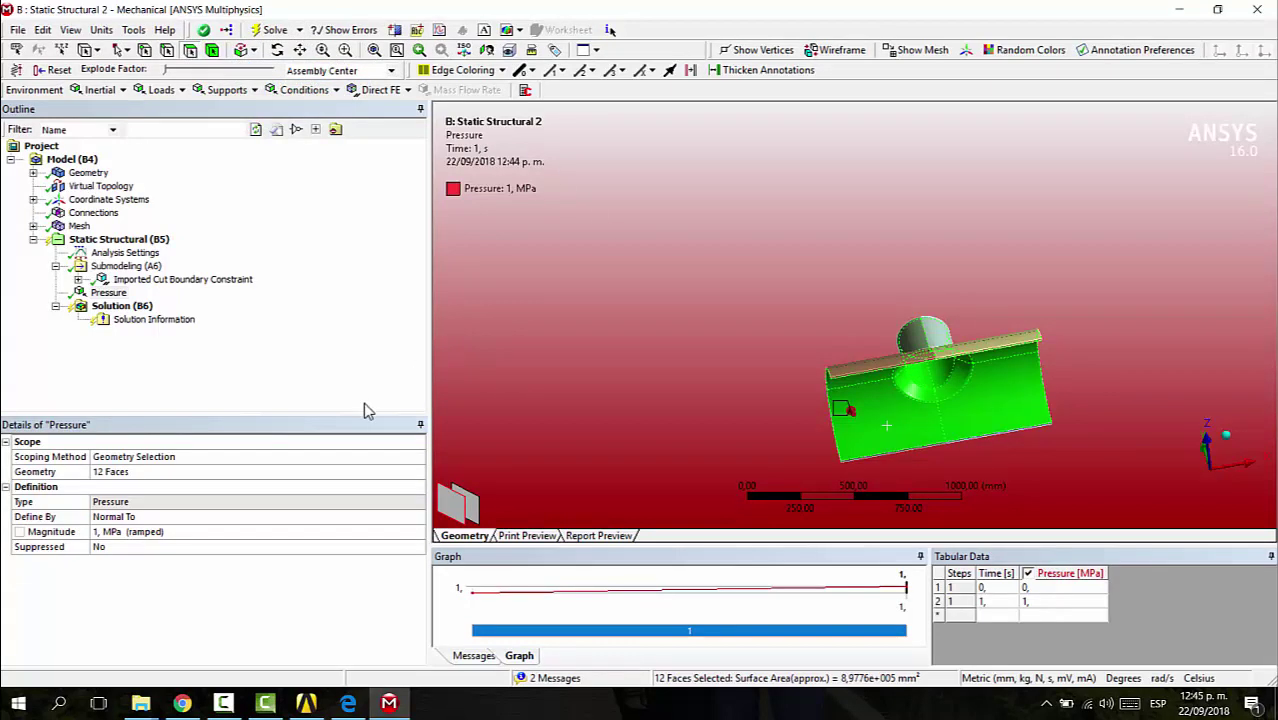
{"action": "left_click", "coordinate": [218, 480]}
{"action": "left_click", "coordinate": [238, 478]}
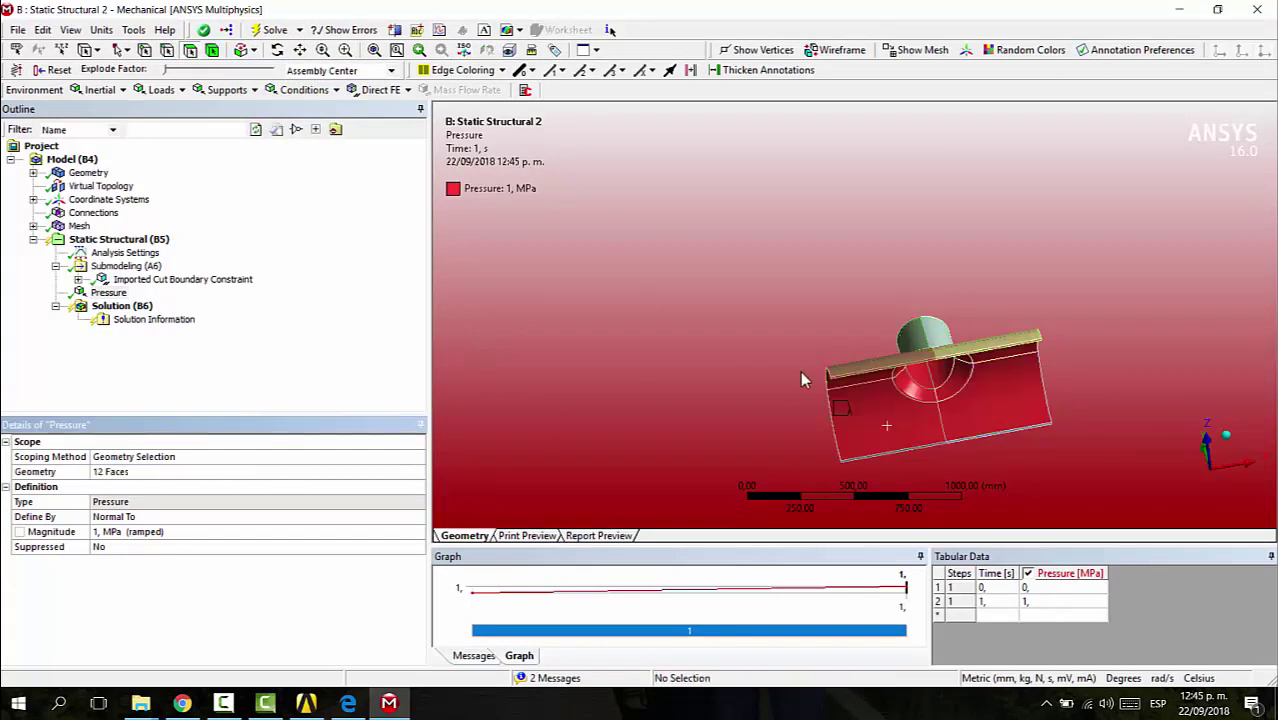
Add Total Deformation and Equivalent (von-Mises) Stress results to Solution (B6) and solve the submodel.
{"action": "middle_click_drag", "start_coordinate": [802, 380], "coordinate": [797, 487]}
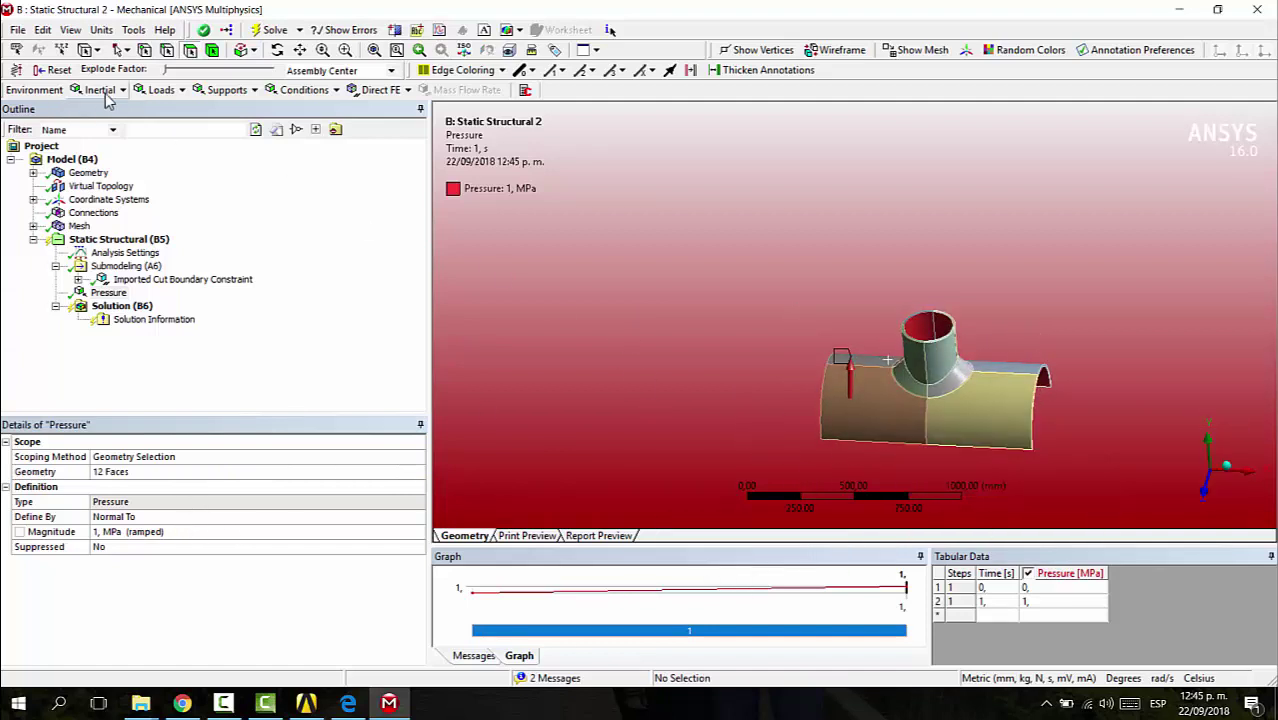
{"action": "left_click", "coordinate": [122, 305]}
{"action": "left_click", "coordinate": [93, 90]}
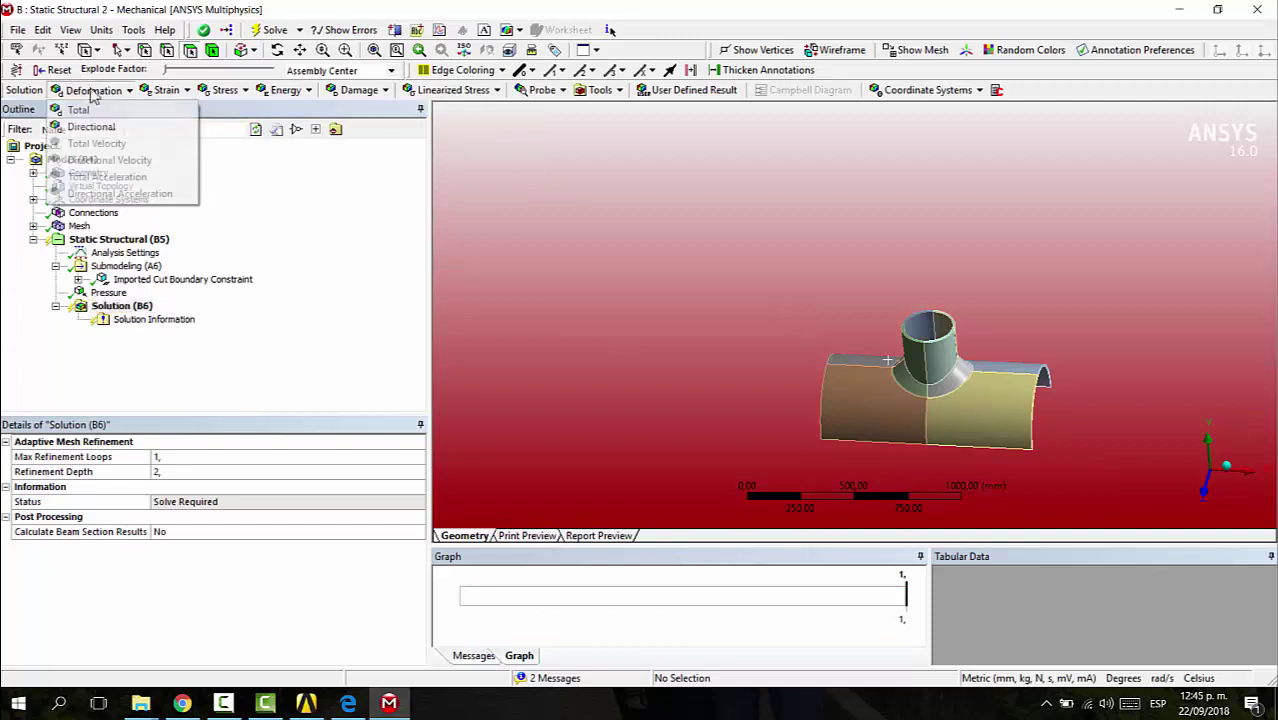
{"action": "left_click", "coordinate": [107, 112]}
{"action": "left_click", "coordinate": [225, 90]}
{"action": "left_click", "coordinate": [252, 108]}
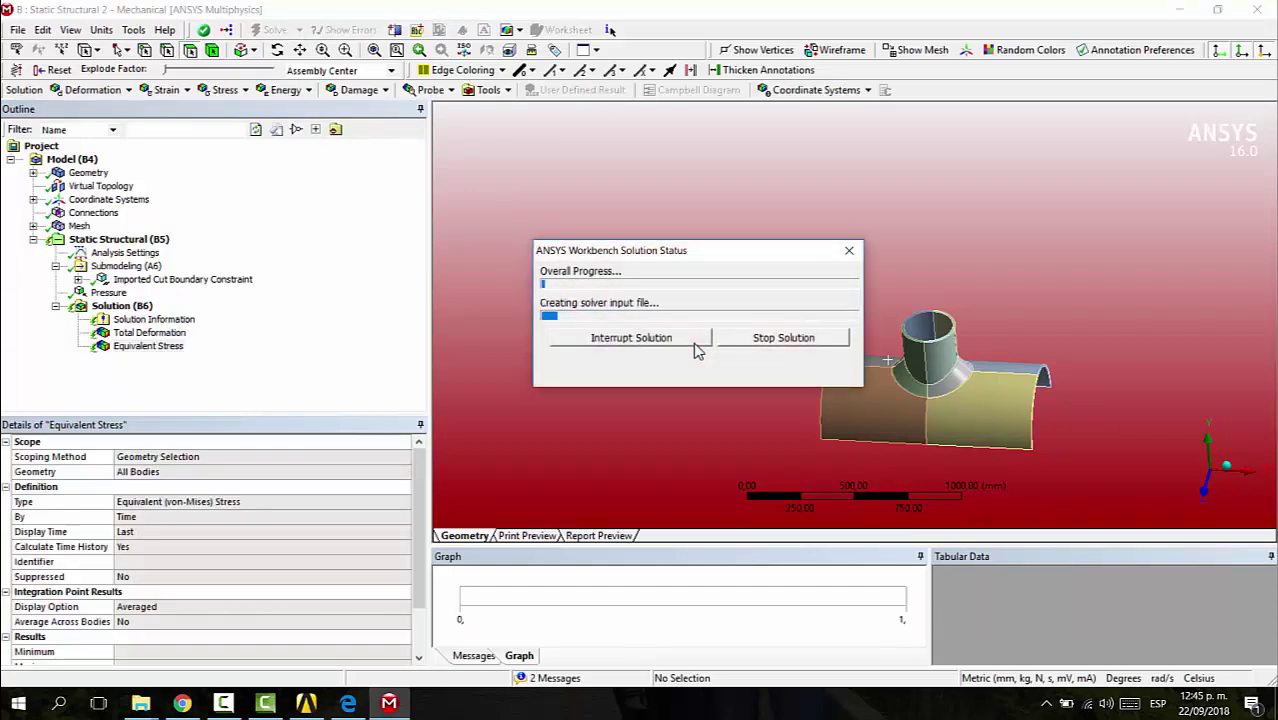
Examine the equivalent stress around the branch junction and display the result with No WireFrame.
{"action": "left_click_drag", "start_coordinate": [859, 318], "coordinate": [915, 298]}
{"action": "scroll", "coordinate": [1010, 397], "scroll_direction": "up", "scroll_amount": 5}
{"action": "left_click_drag", "start_coordinate": [1010, 397], "coordinate": [486, 358]}
{"action": "scroll", "coordinate": [815, 443], "scroll_direction": "down", "scroll_amount": 5}
{"action": "left_click", "coordinate": [209, 89]}
{"action": "left_click", "coordinate": [255, 110]}
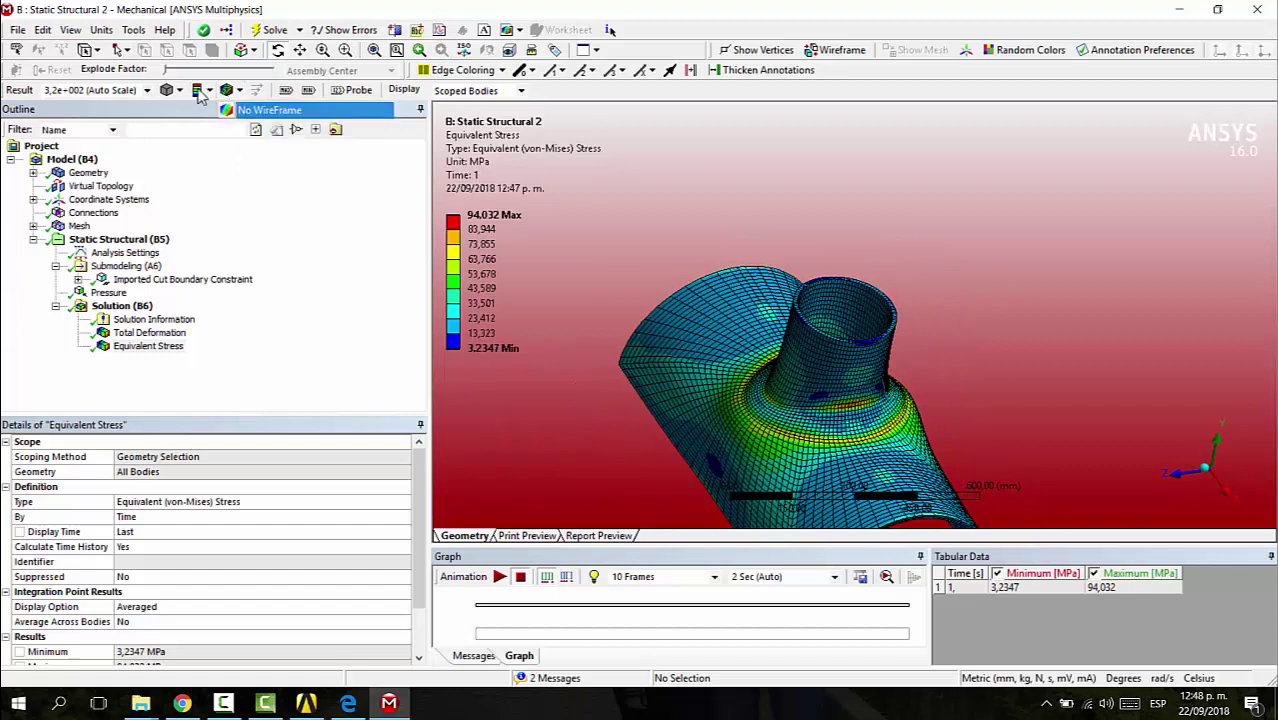
{"action": "left_click_drag", "start_coordinate": [850, 440], "coordinate": [770, 470]}
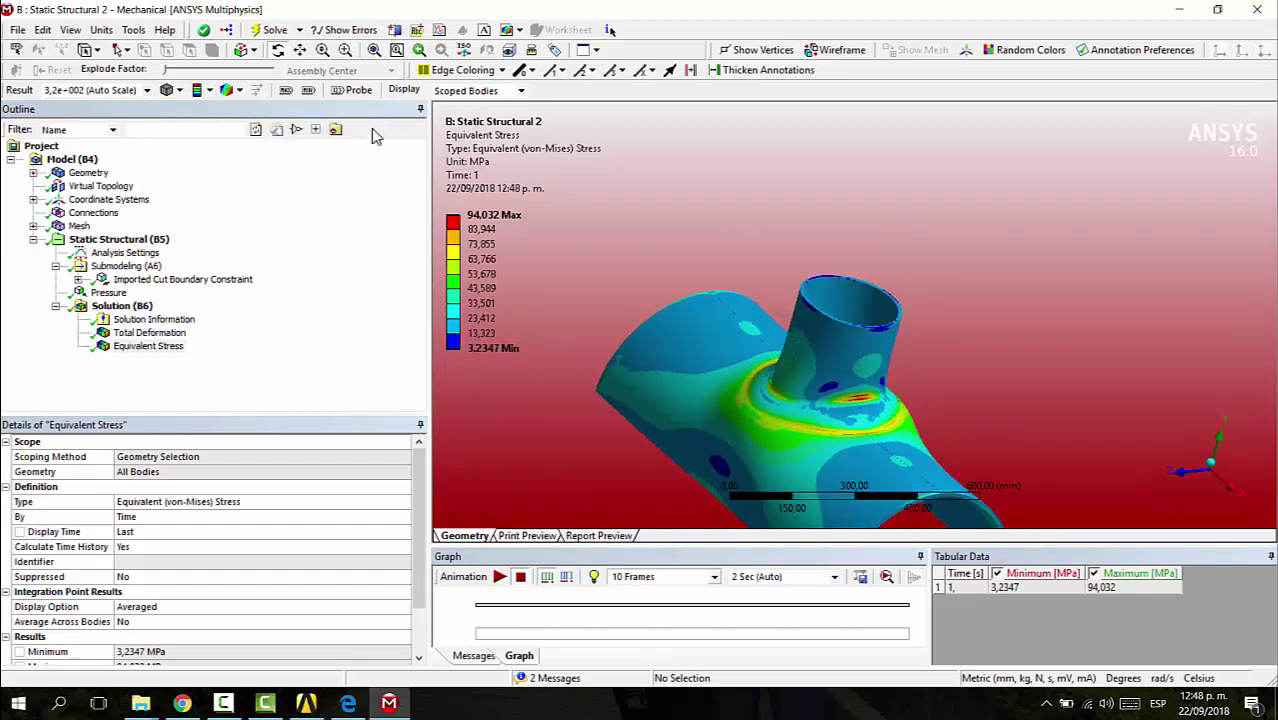
Set the deformation scale of the equivalent stress result to 1.0 (True Scale) and play its animation.
{"action": "left_click", "coordinate": [70, 89]}
{"action": "left_click", "coordinate": [146, 89]}
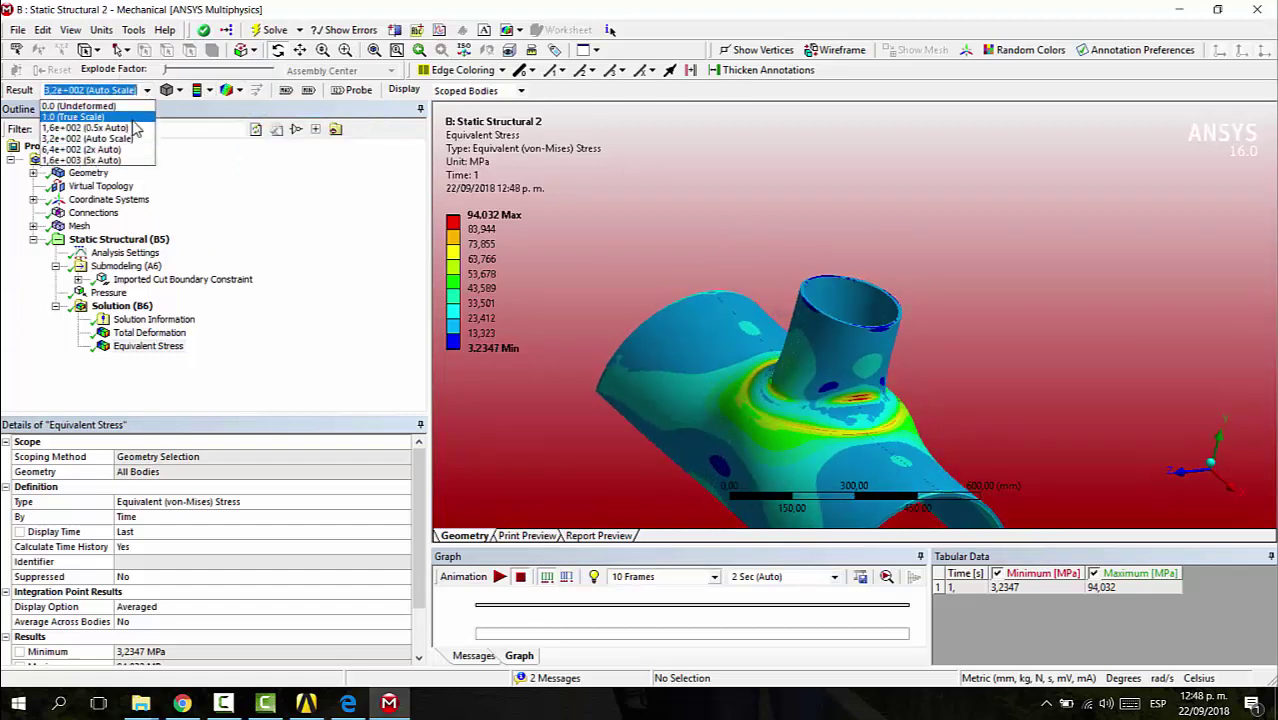
{"action": "left_click", "coordinate": [130, 117]}
{"action": "left_click", "coordinate": [499, 578]}
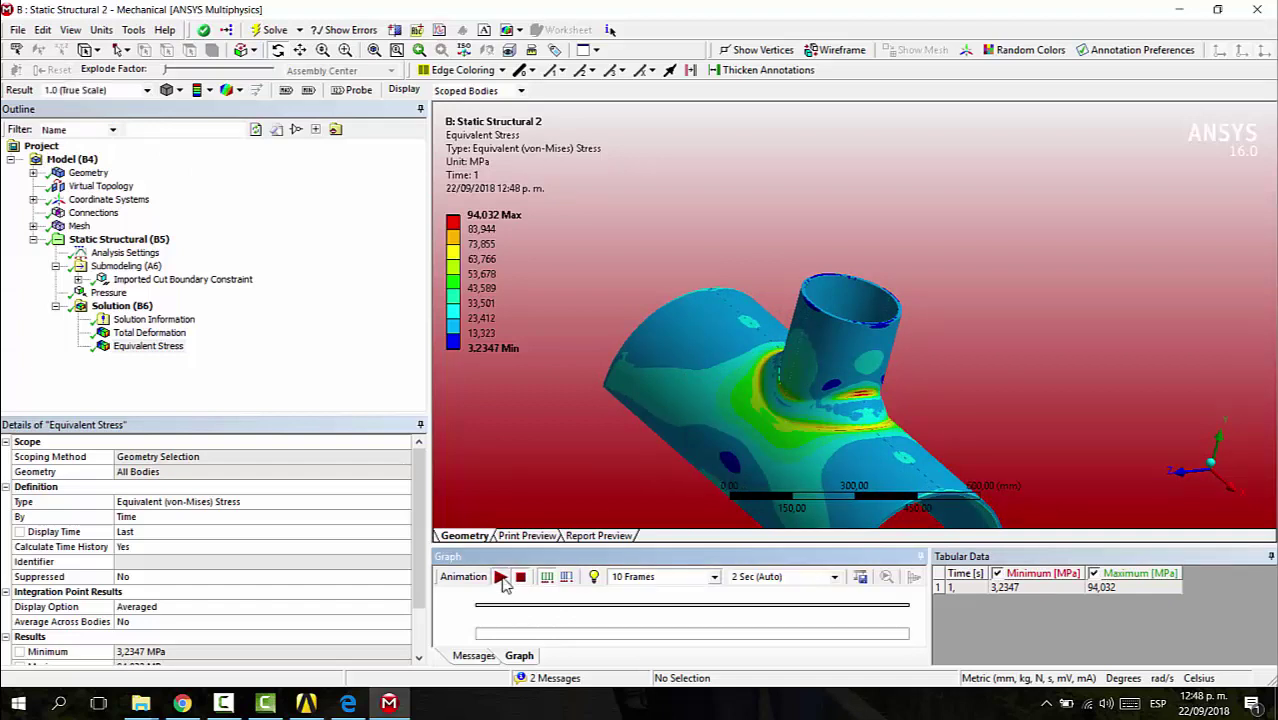
Stop the equivalent stress animation and show the maximum and minimum markers on the submodel.
{"action": "left_click_drag", "start_coordinate": [765, 370], "coordinate": [913, 433]}
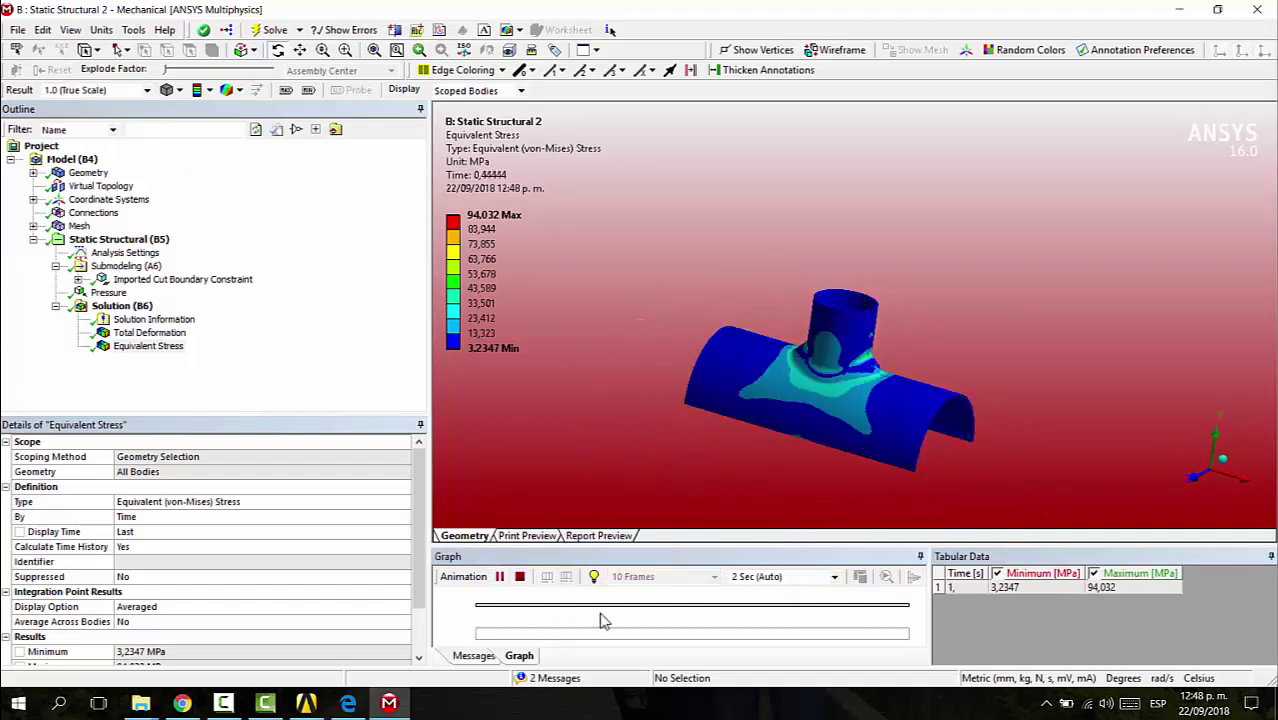
{"action": "left_click", "coordinate": [520, 578]}
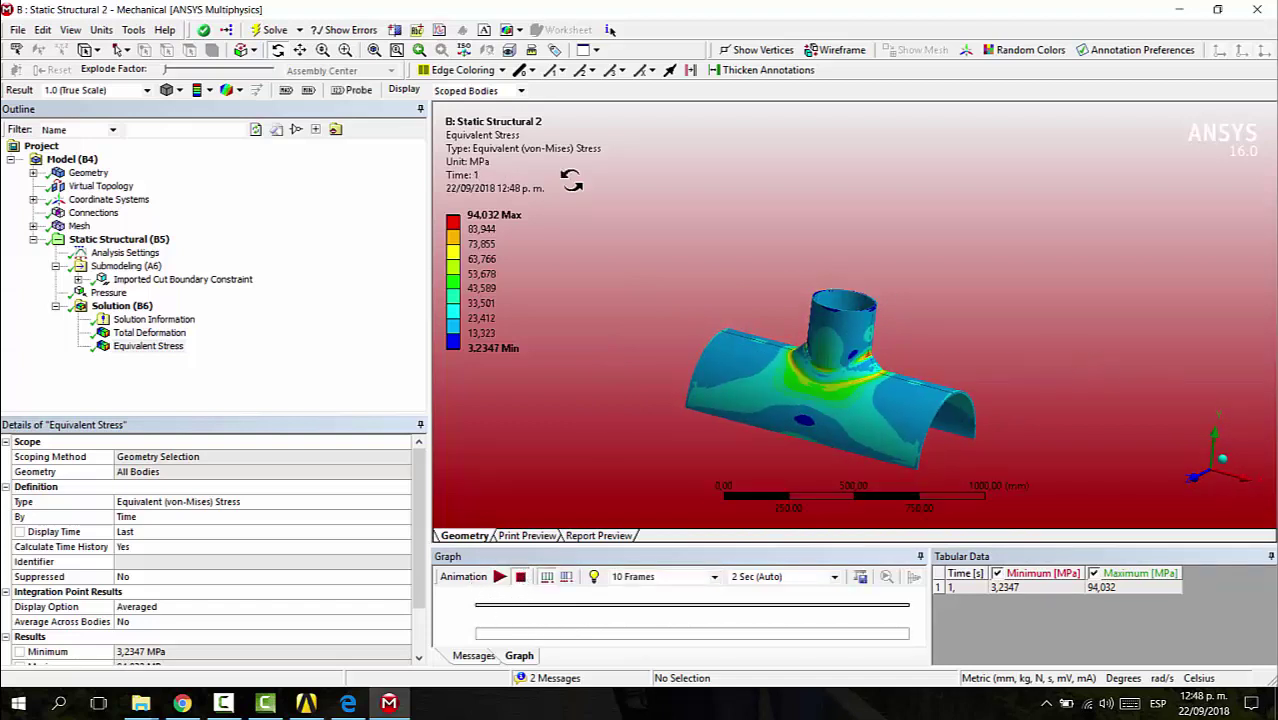
{"action": "left_click", "coordinate": [310, 91]}
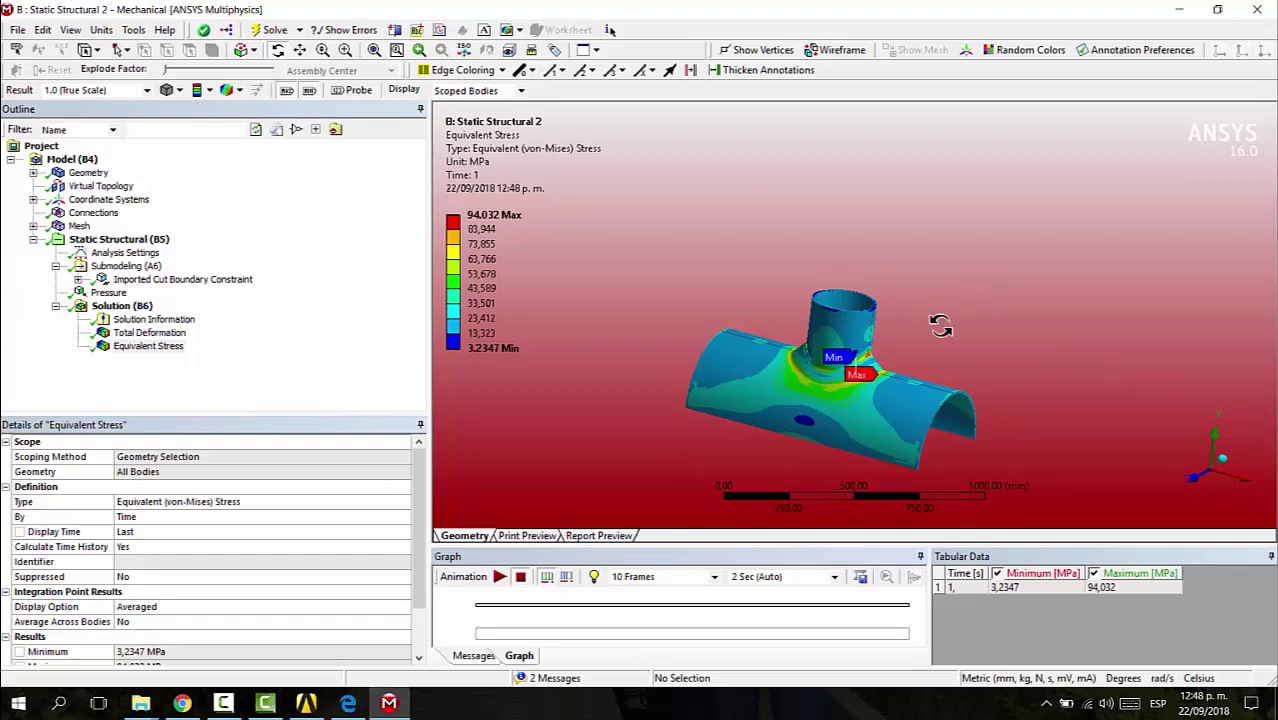
{"action": "right_click_drag", "start_coordinate": [914, 452], "coordinate": [916, 454]}
{"action": "left_click_drag", "start_coordinate": [970, 271], "coordinate": [497, 215]}
Set the deformation scale of the equivalent stress result to 6,4e+002 (2x Auto), then play and stop its animation.
{"action": "left_click", "coordinate": [112, 91]}
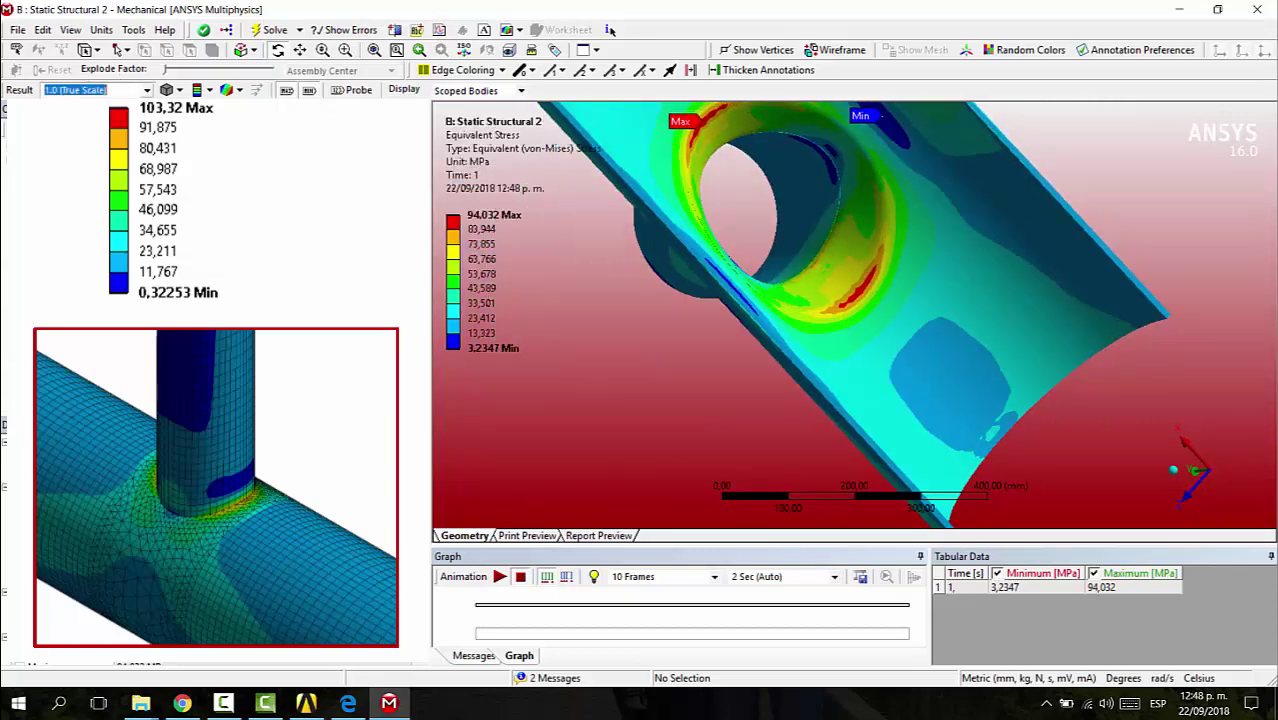
{"action": "left_click", "coordinate": [88, 155]}
{"action": "left_click_drag", "start_coordinate": [858, 220], "coordinate": [1085, 311]}
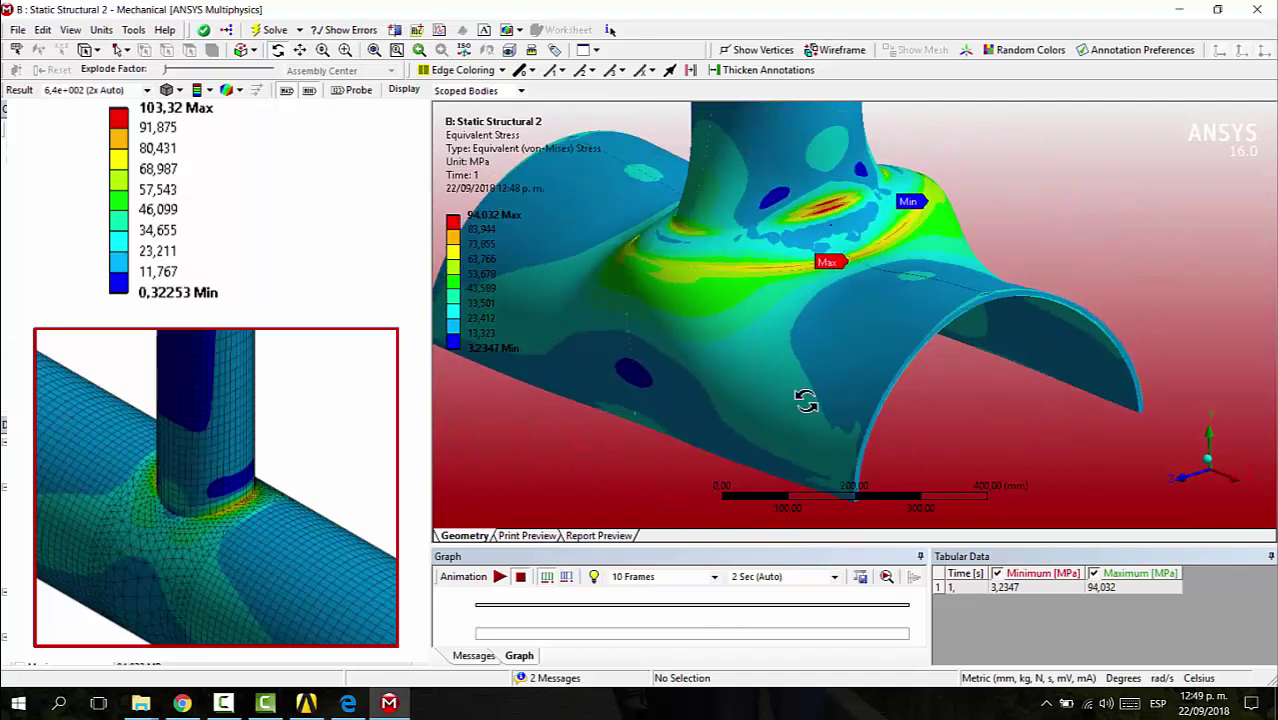
{"action": "left_click", "coordinate": [499, 577]}
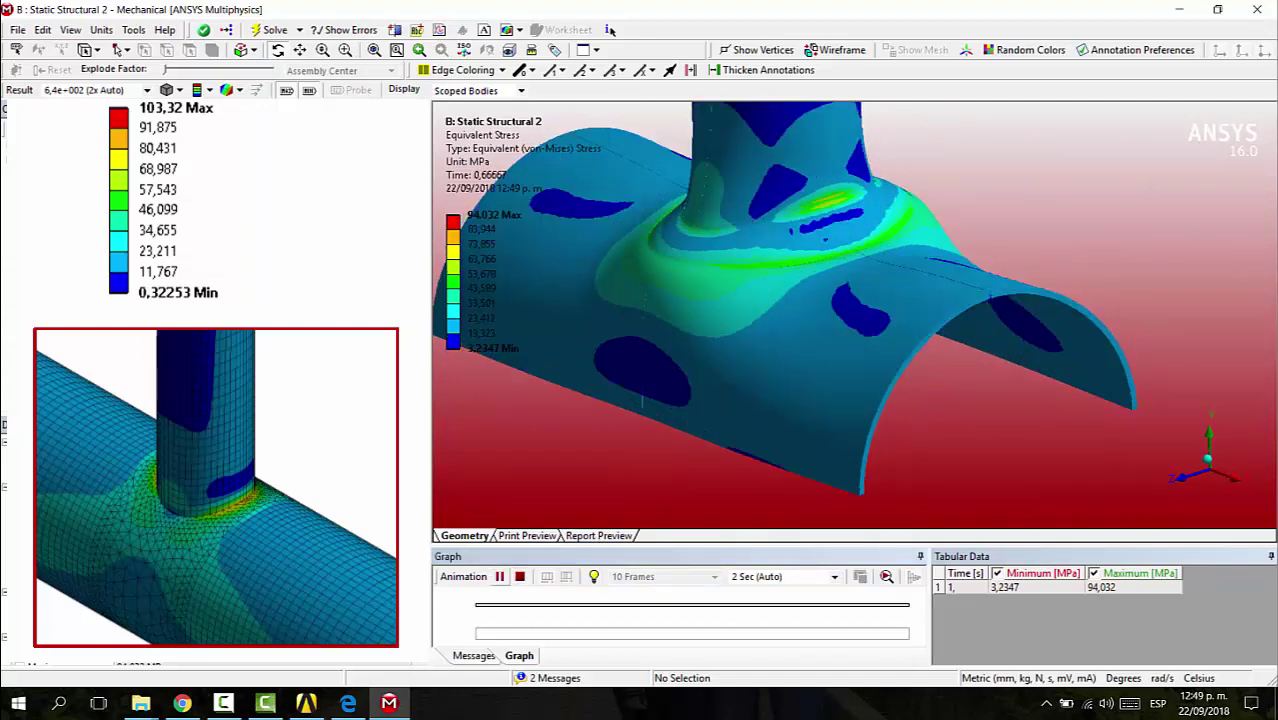
{"action": "left_click", "coordinate": [520, 577]}
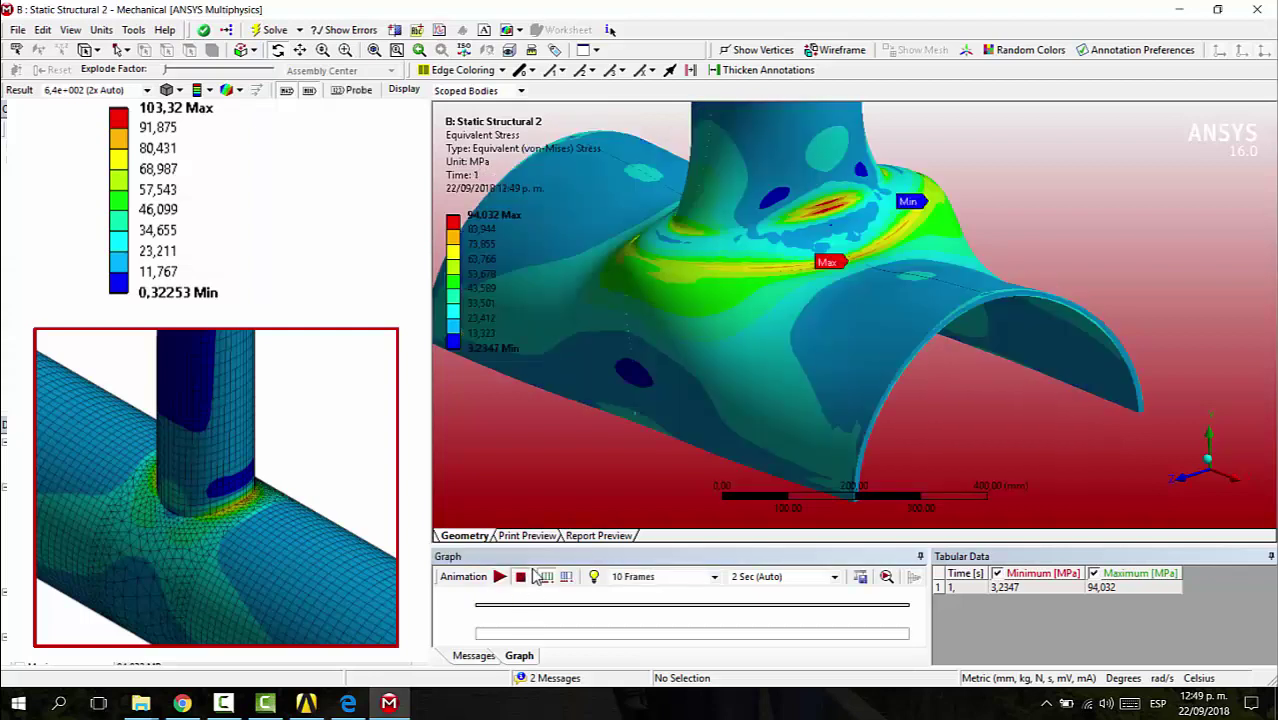
{"action": "left_click_drag", "start_coordinate": [917, 298], "coordinate": [760, 240]}
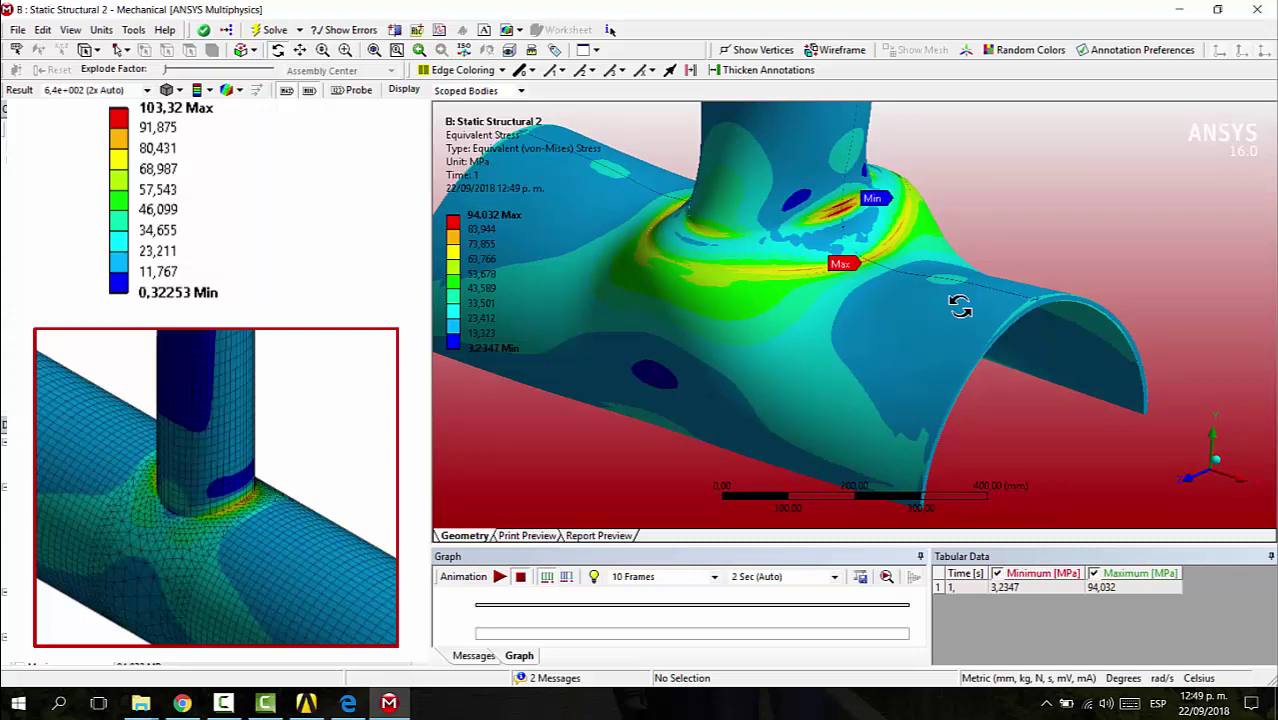
{"action": "mouse_move", "coordinate": [836, 328]}
{"action": "left_mouse_down"}
{"action": "mouse_move", "coordinate": [884, 314]}
{"action": "mouse_move", "coordinate": [859, 319]}
{"action": "left_mouse_up"}
{"action": "scroll", "coordinate": [885, 301], "scroll_direction": "down", "scroll_amount": 4}
{"action": "scroll", "coordinate": [859, 319], "scroll_direction": "up", "scroll_amount": 2}
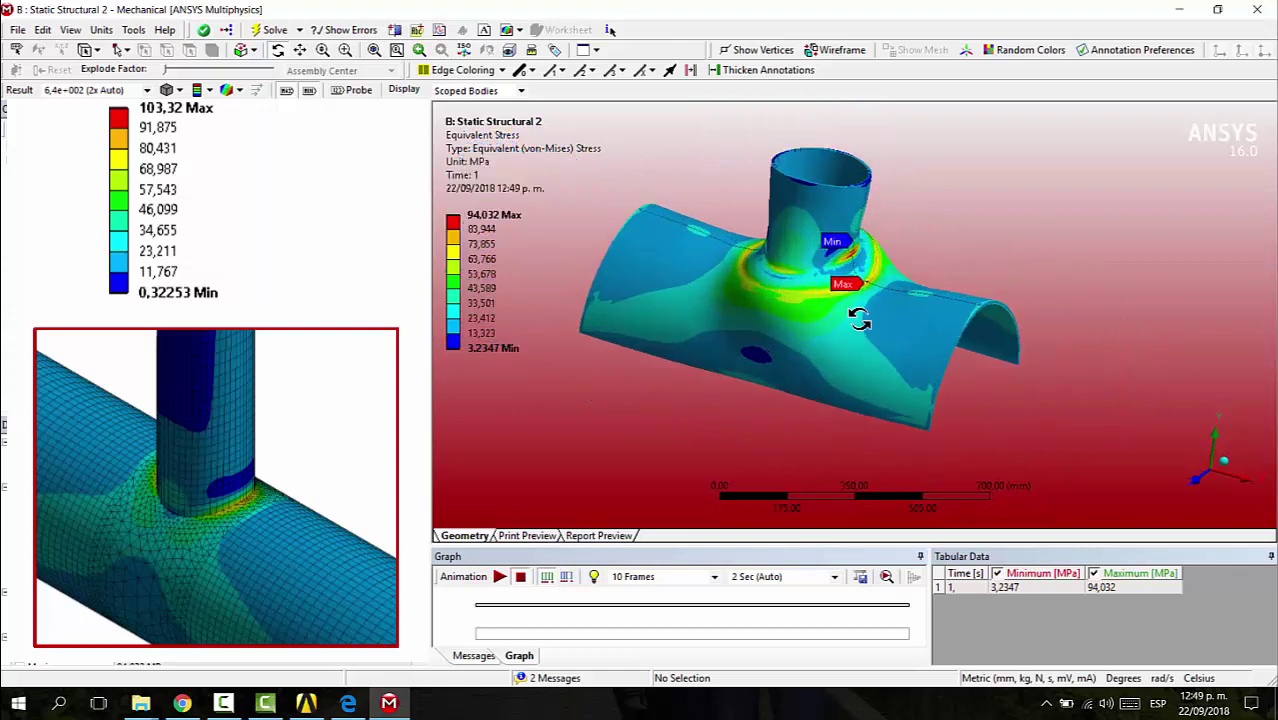